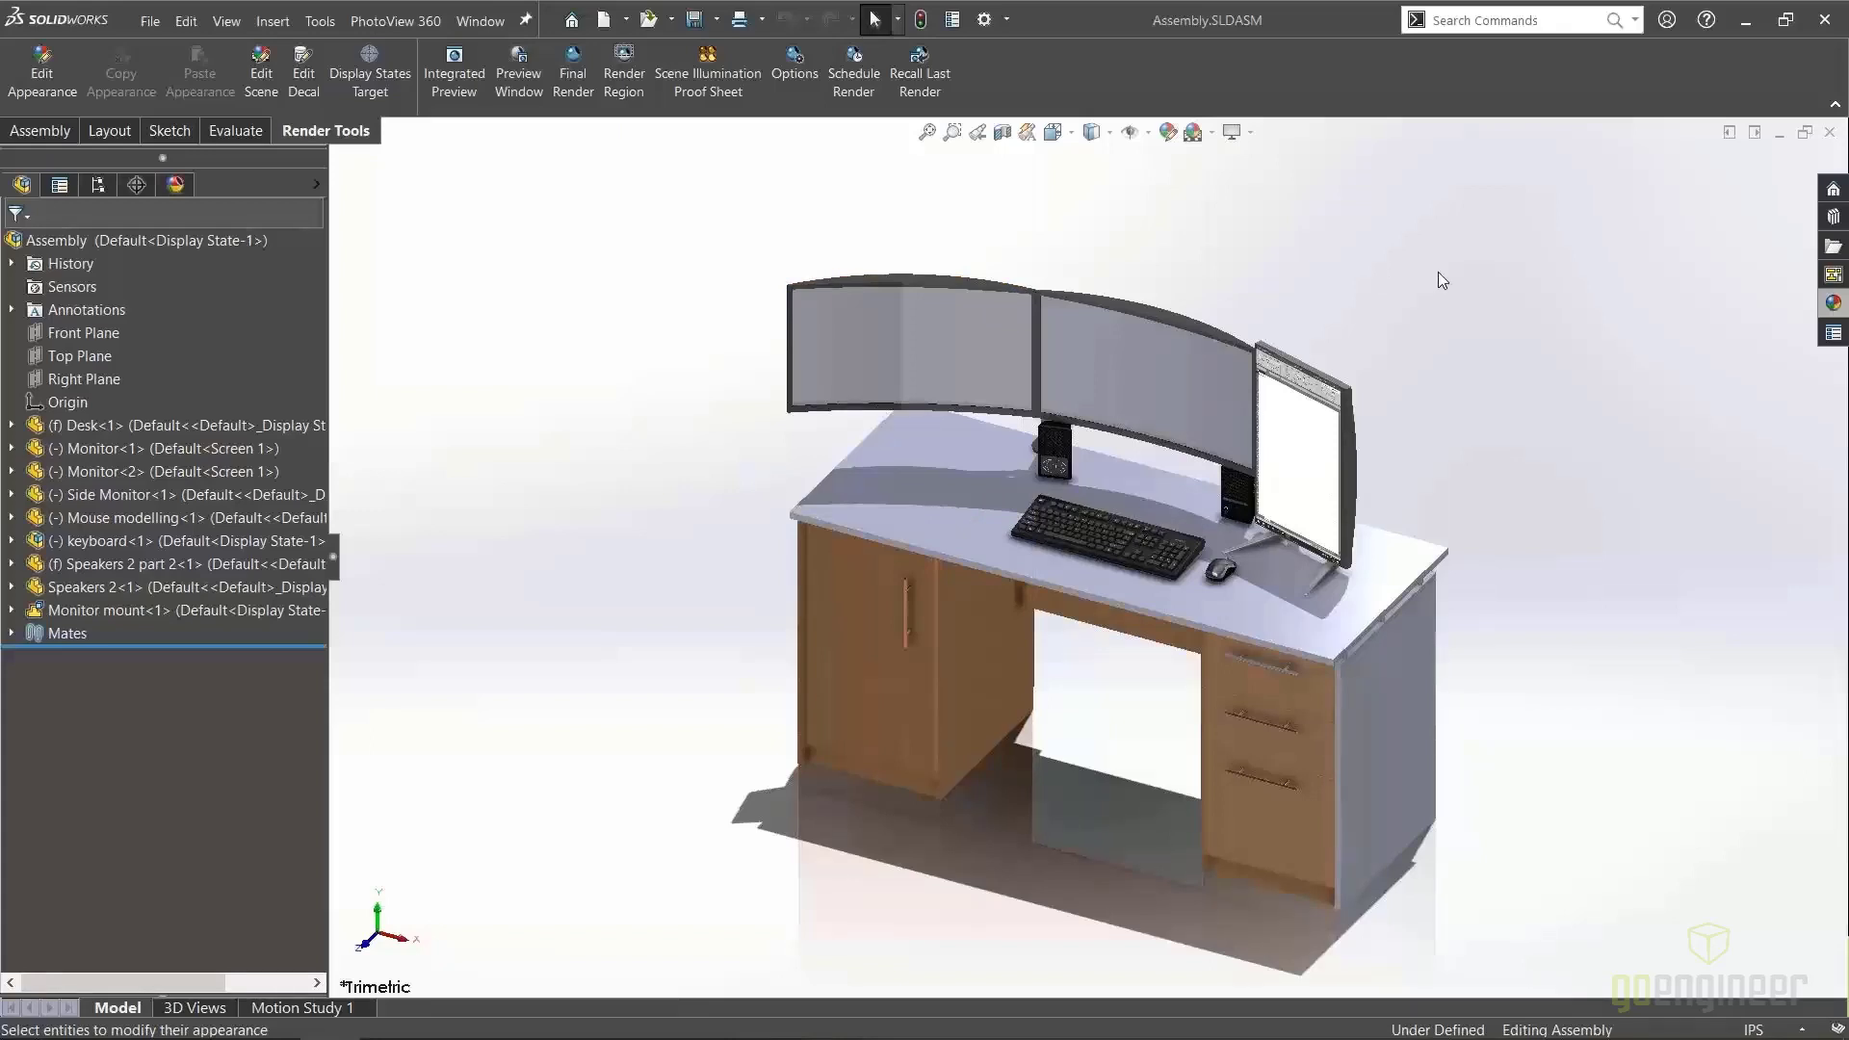
Review the default scene and background appearance settings in the system color options, leaving them as set
middle_drag(1479, 403, 1506, 374)
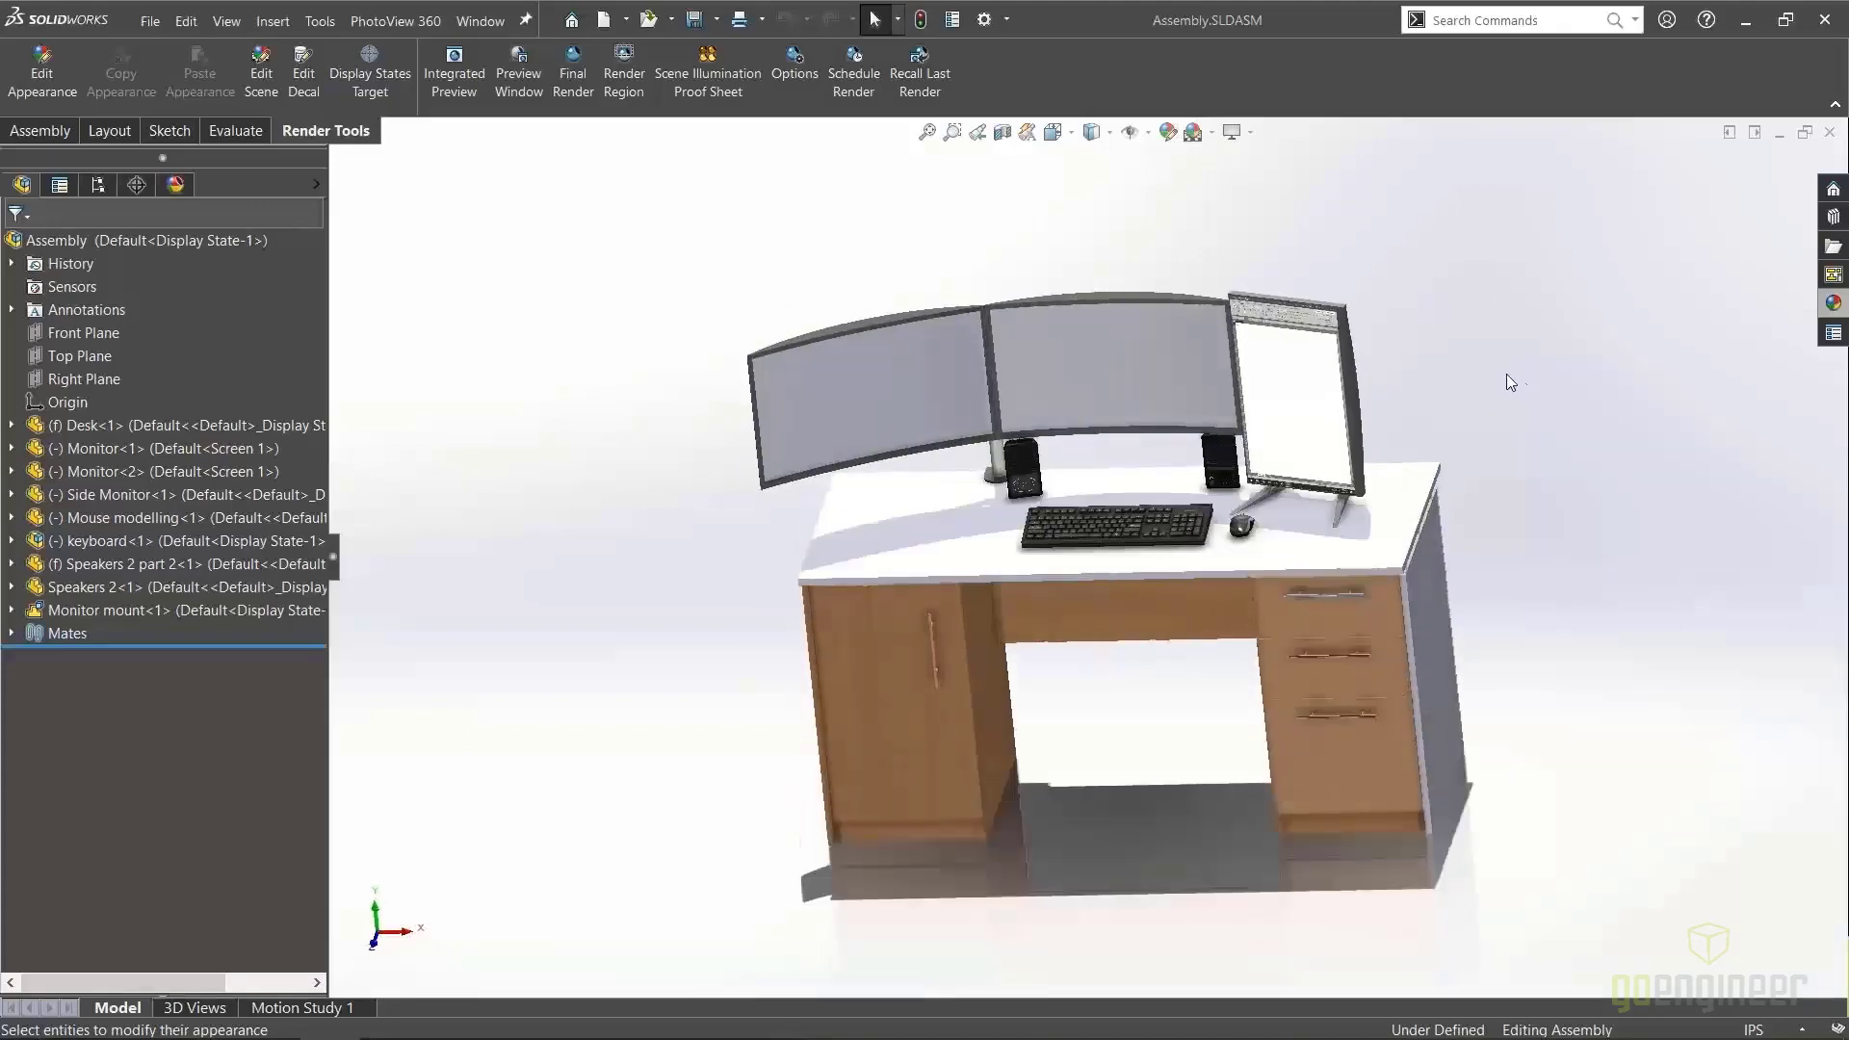
click(982, 21)
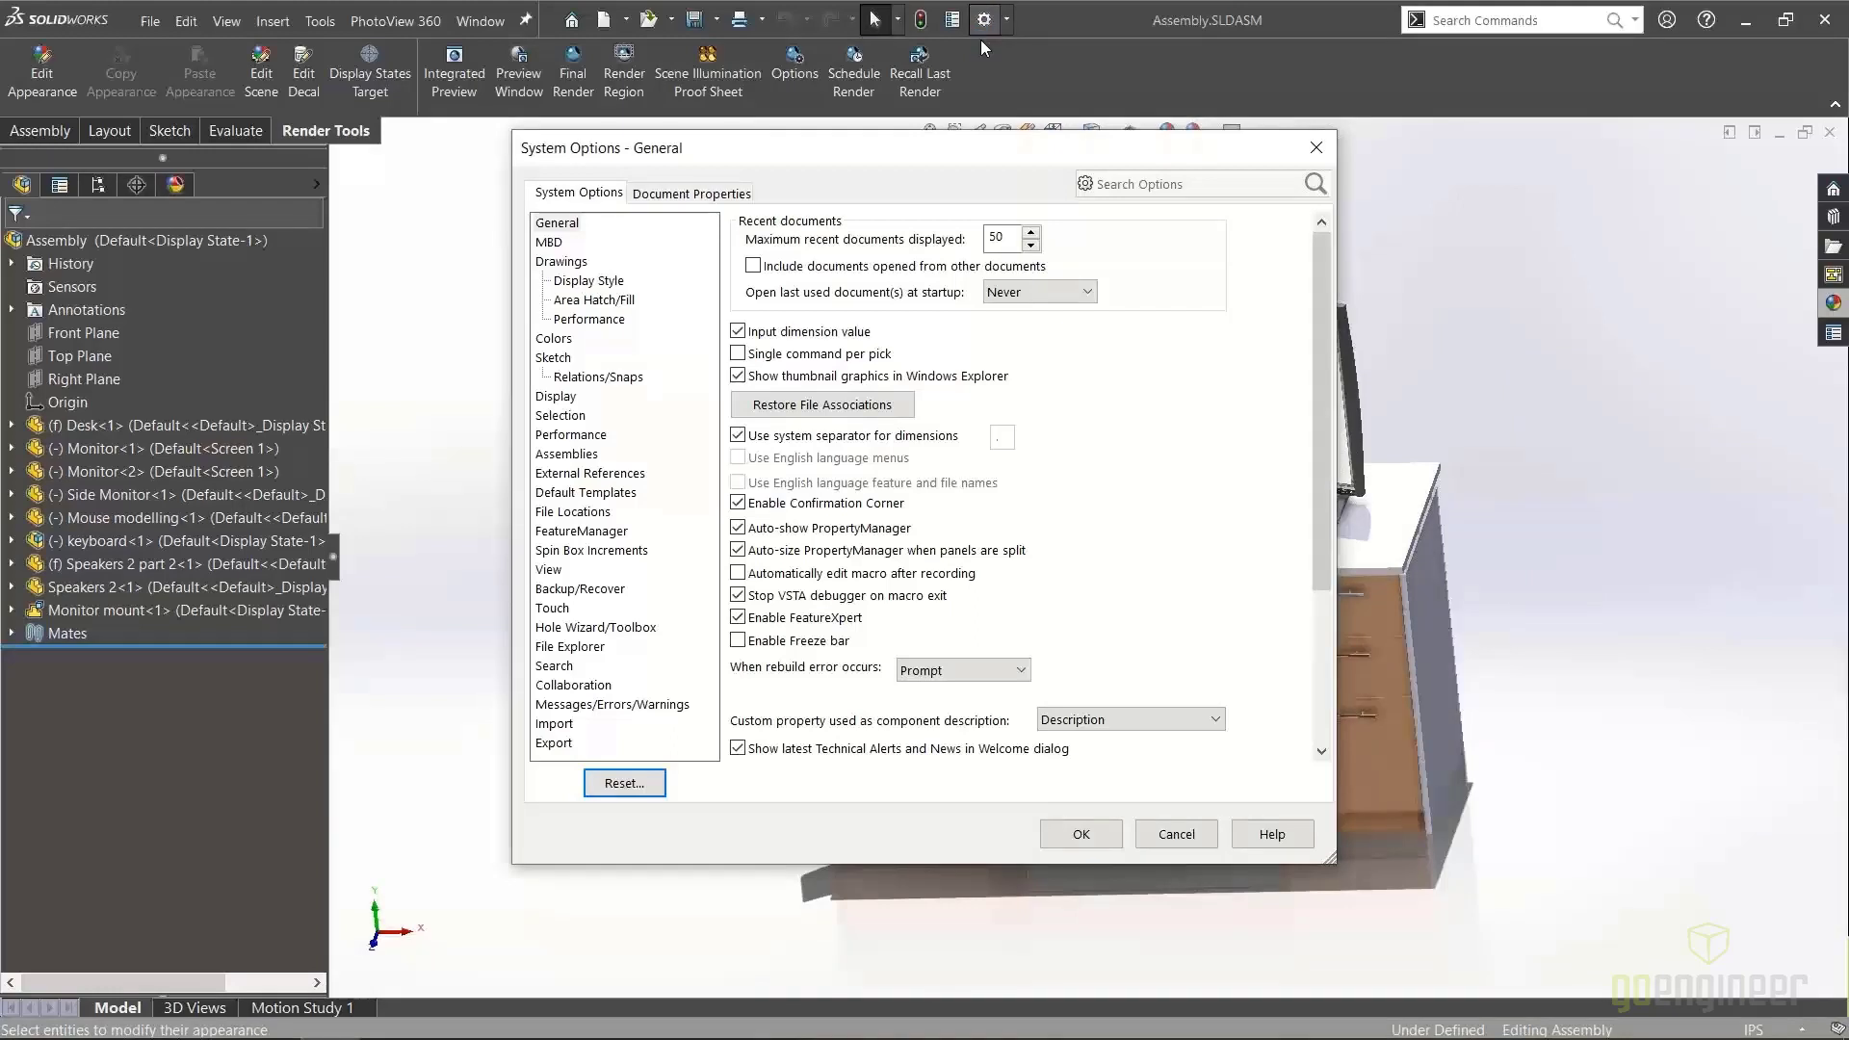
click(565, 341)
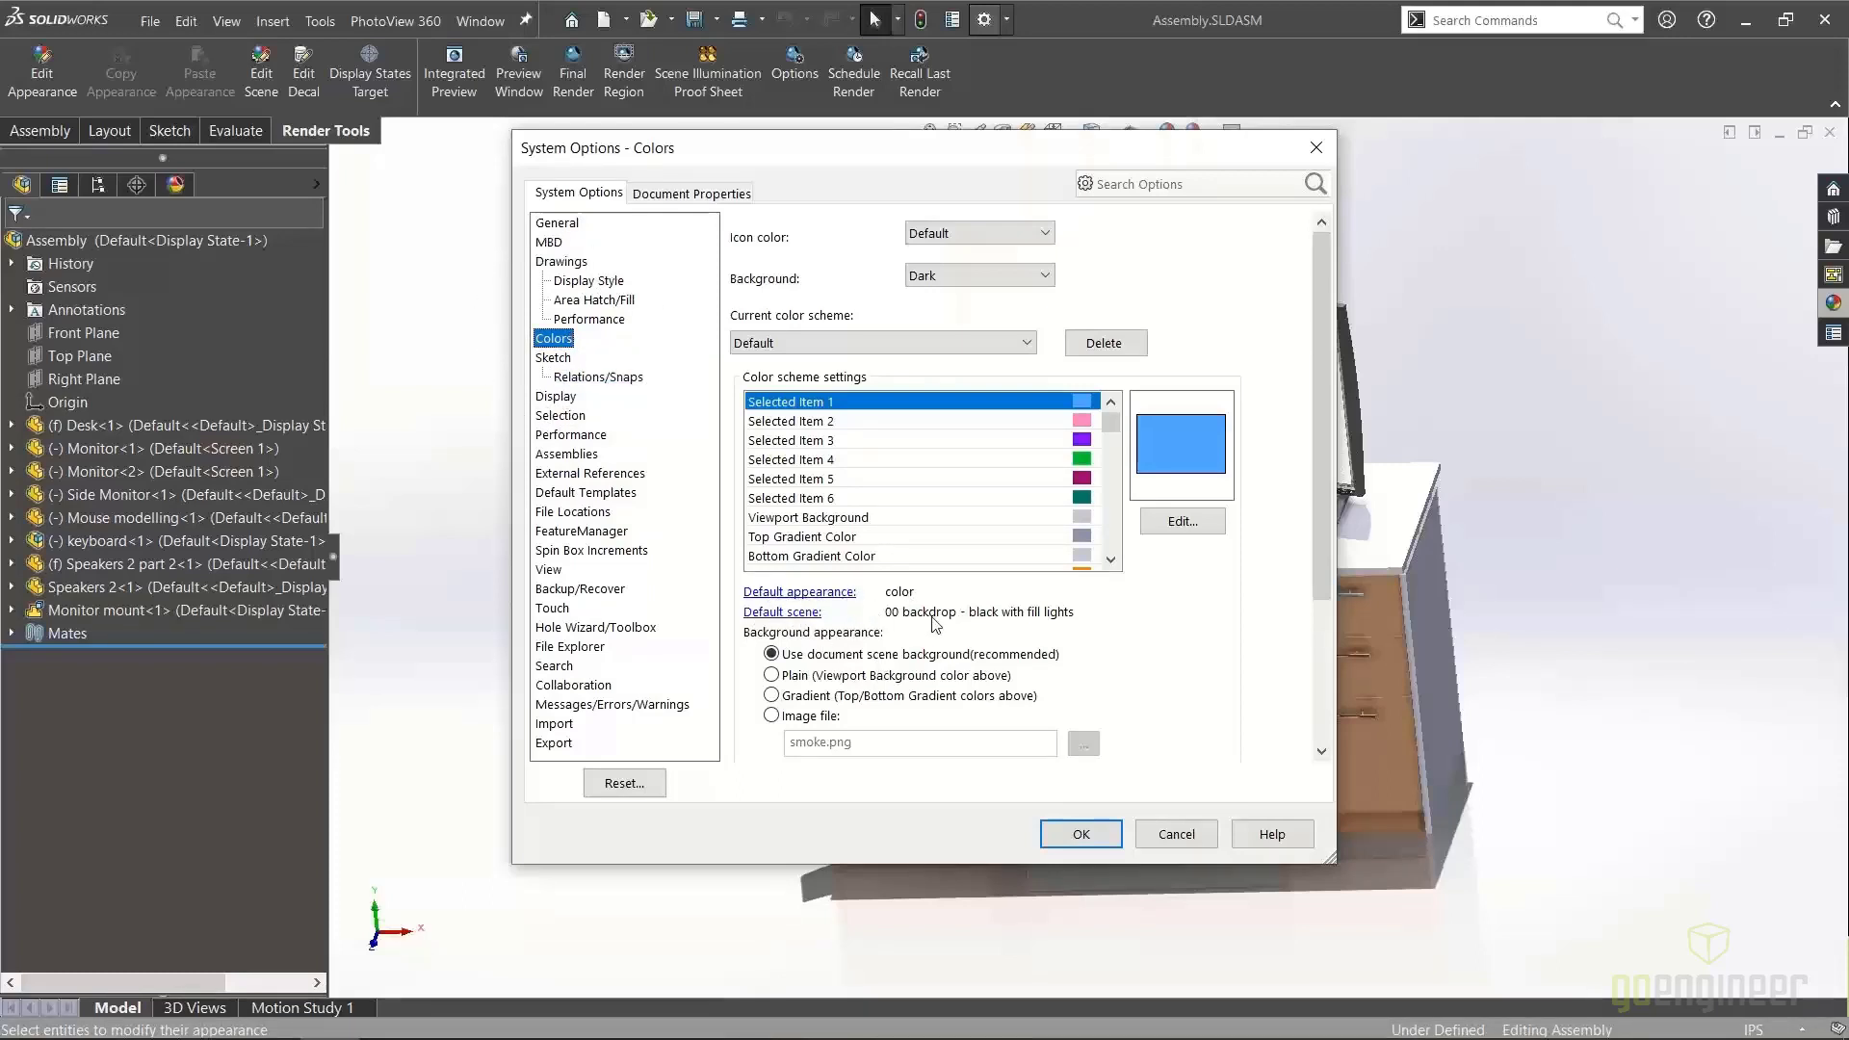
drag(1319, 439, 1319, 554)
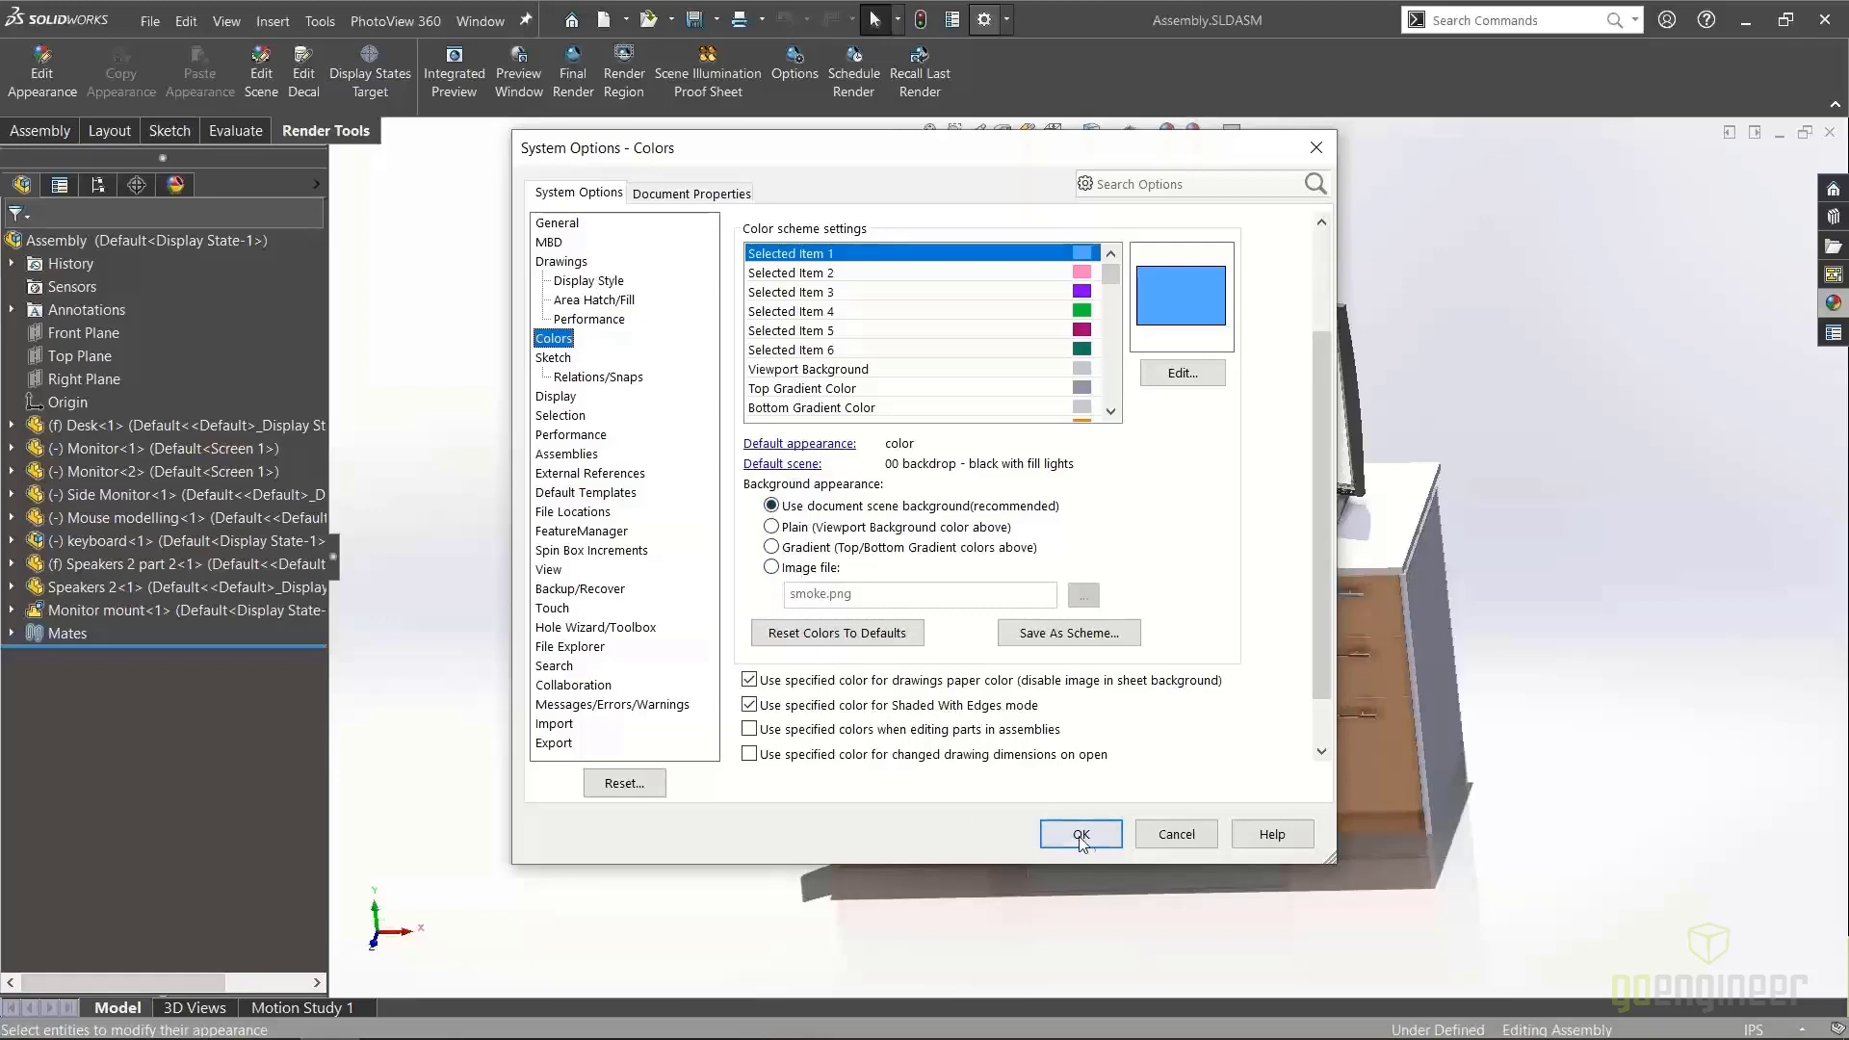
key(Return)
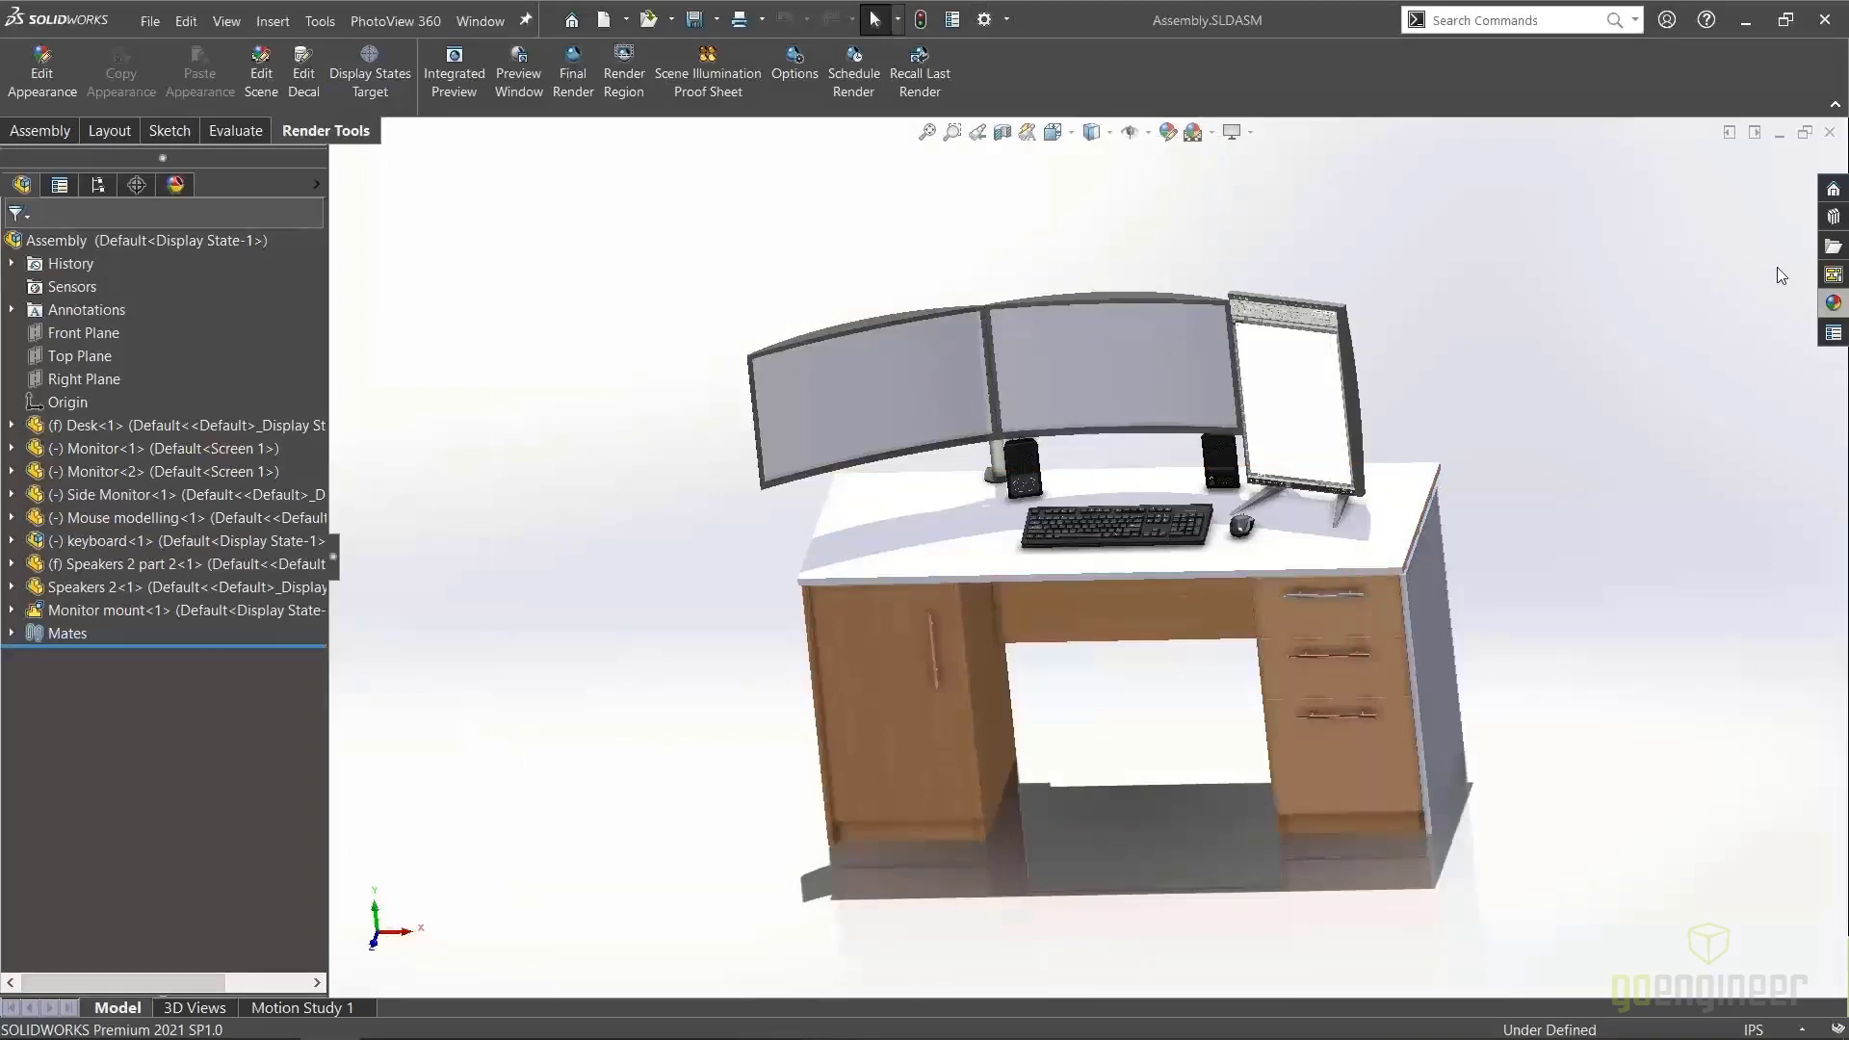
Browse the Basic Scenes in the scene library and check the options available for the 3 Point Beige scene
click(1832, 304)
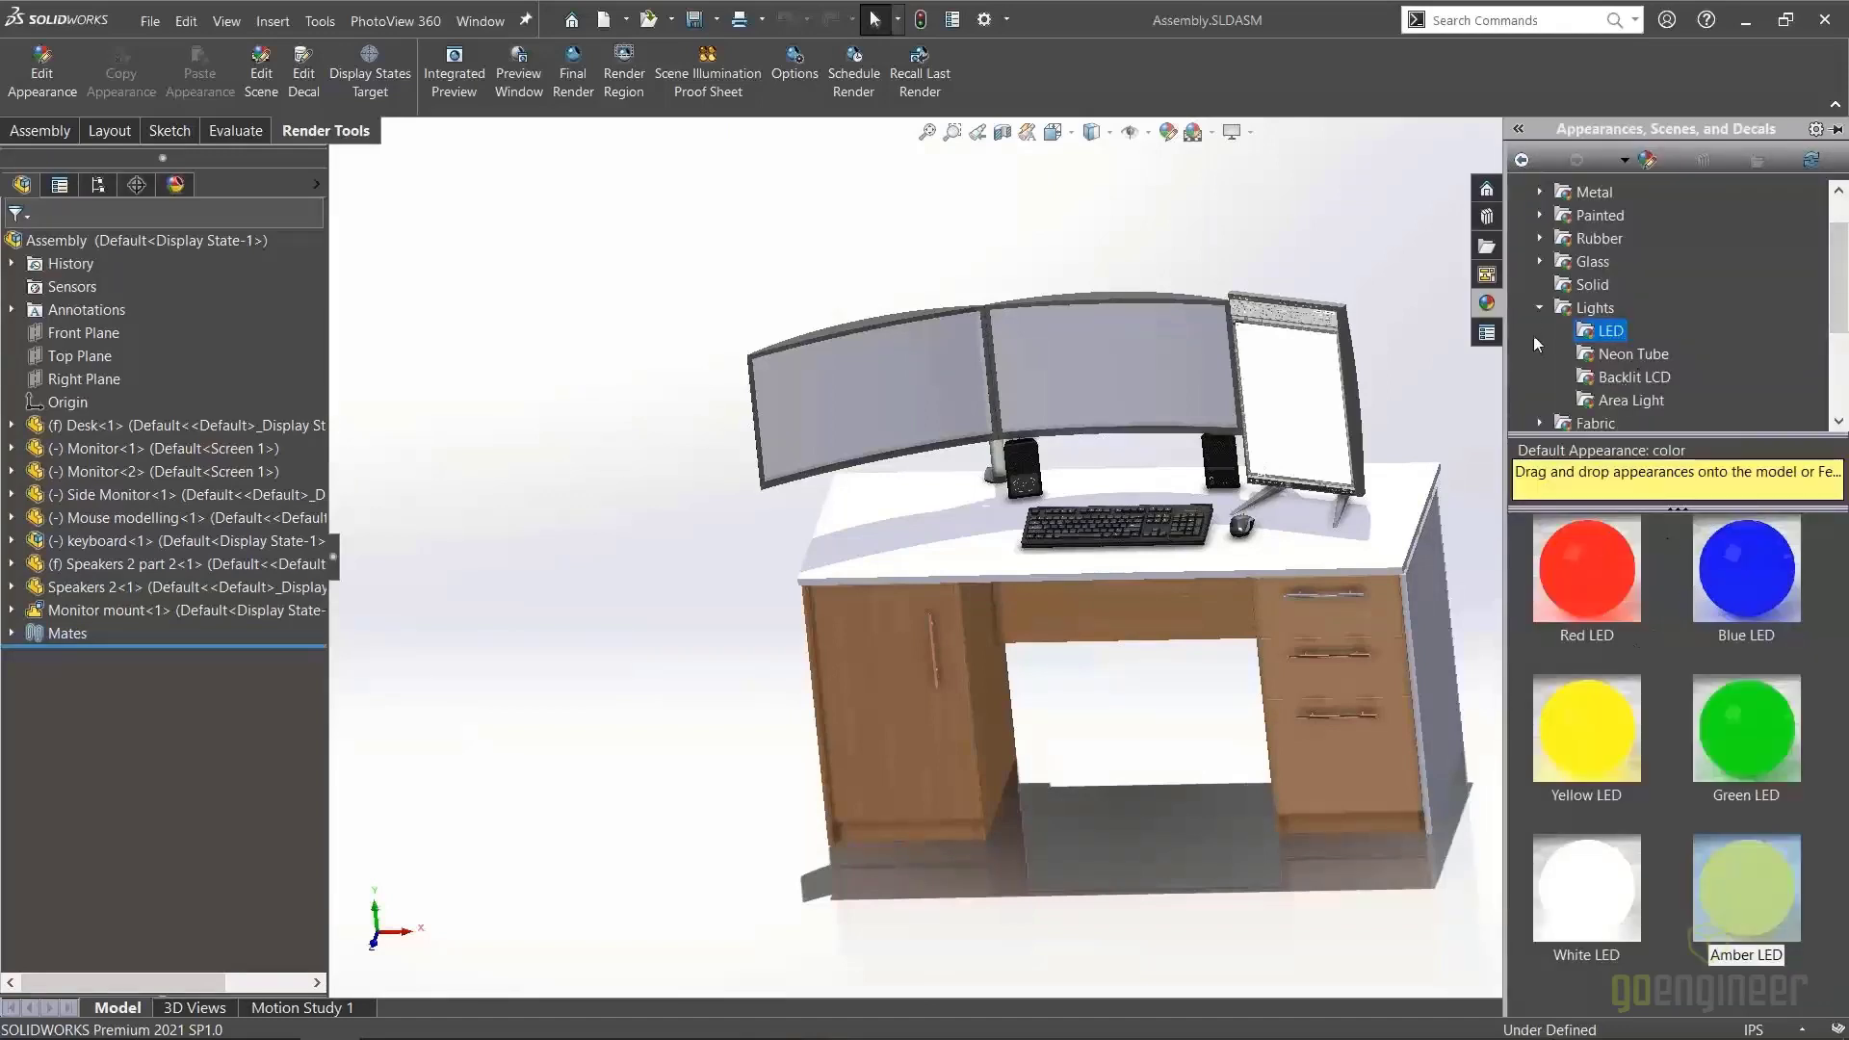
click(1539, 307)
scroll(1539, 306, up, 1)
click(1519, 193)
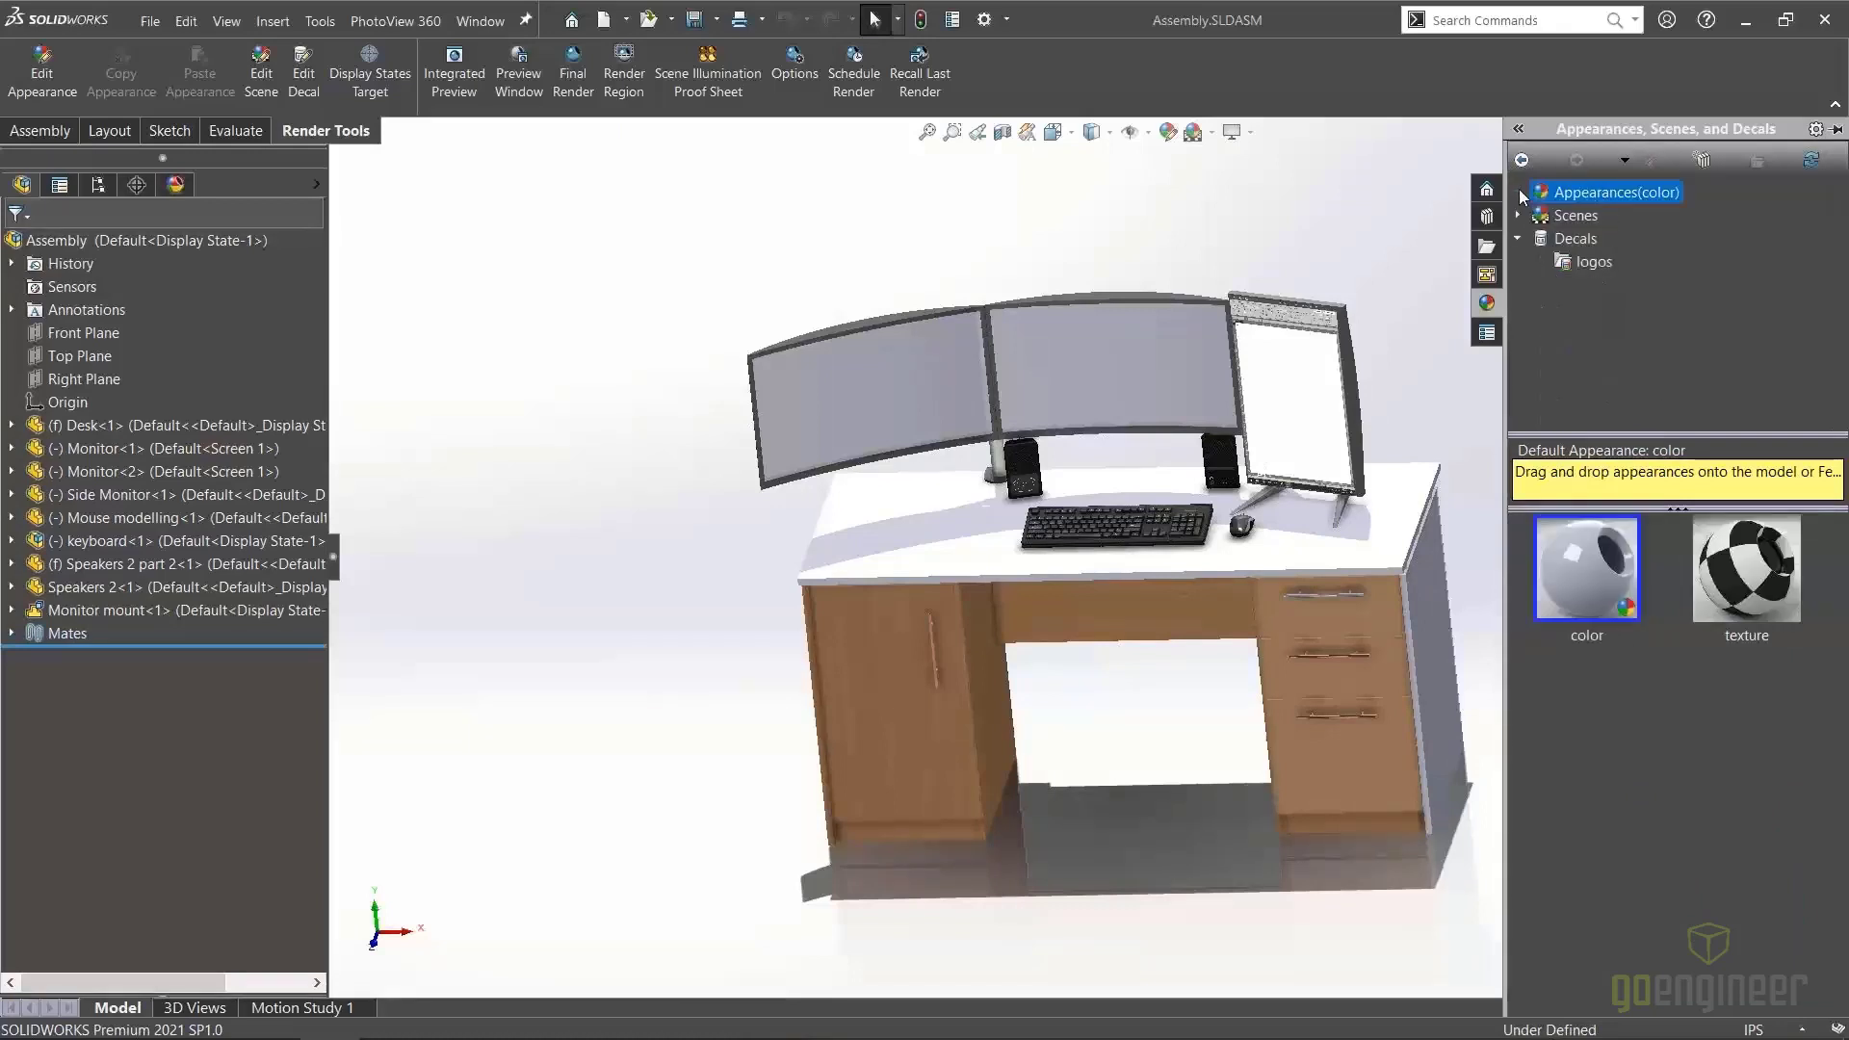
click(1519, 238)
click(1518, 215)
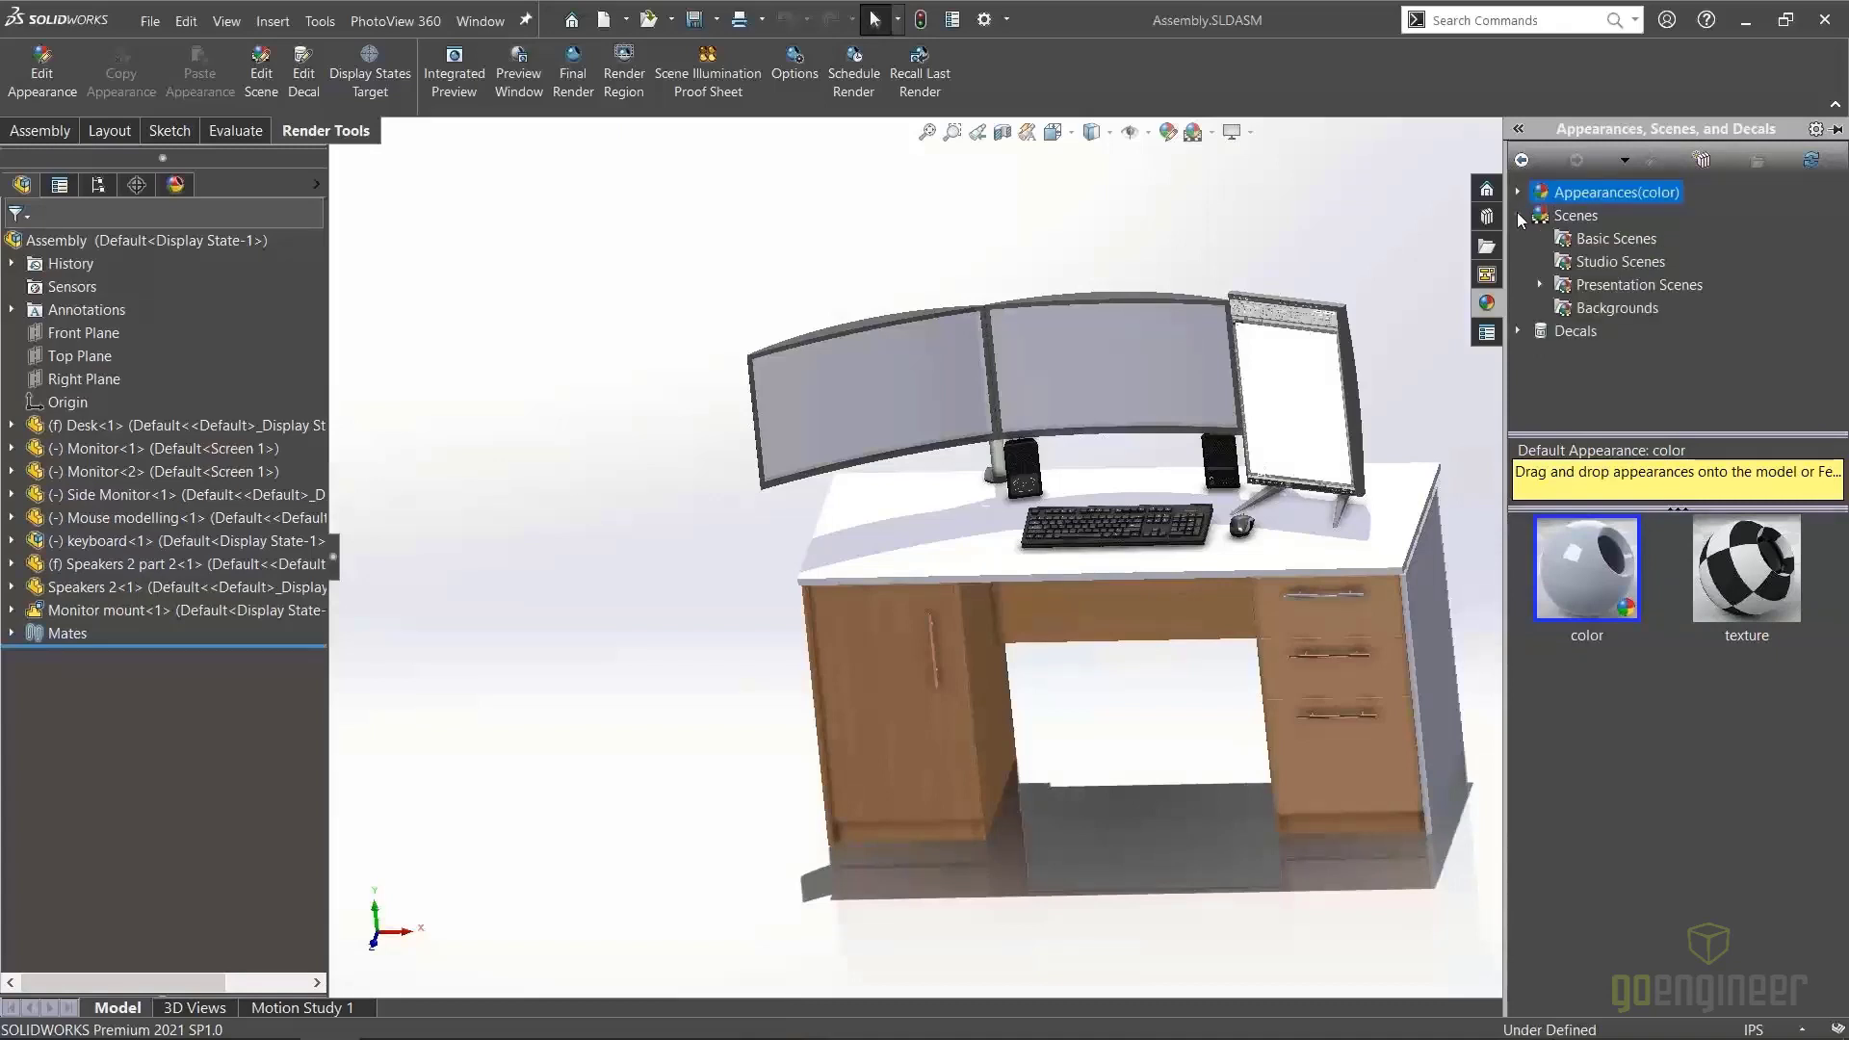
click(1615, 238)
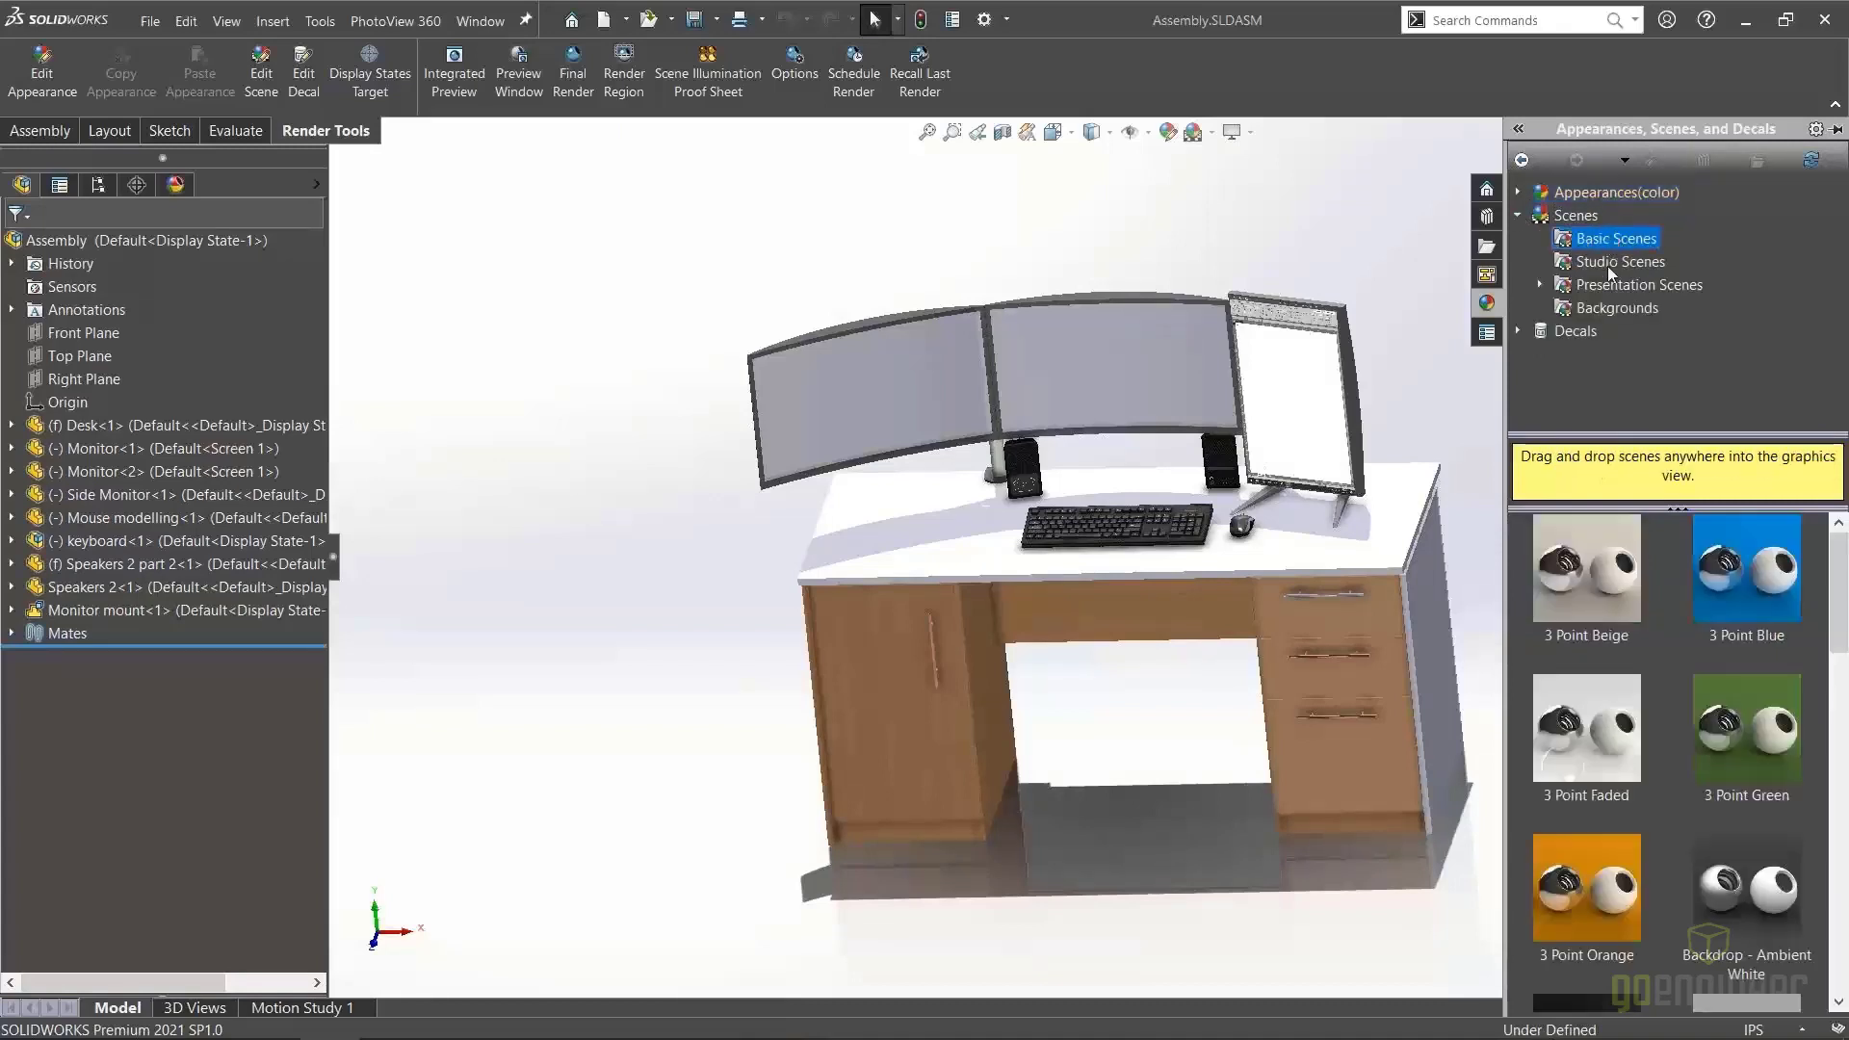
right_click(1579, 580)
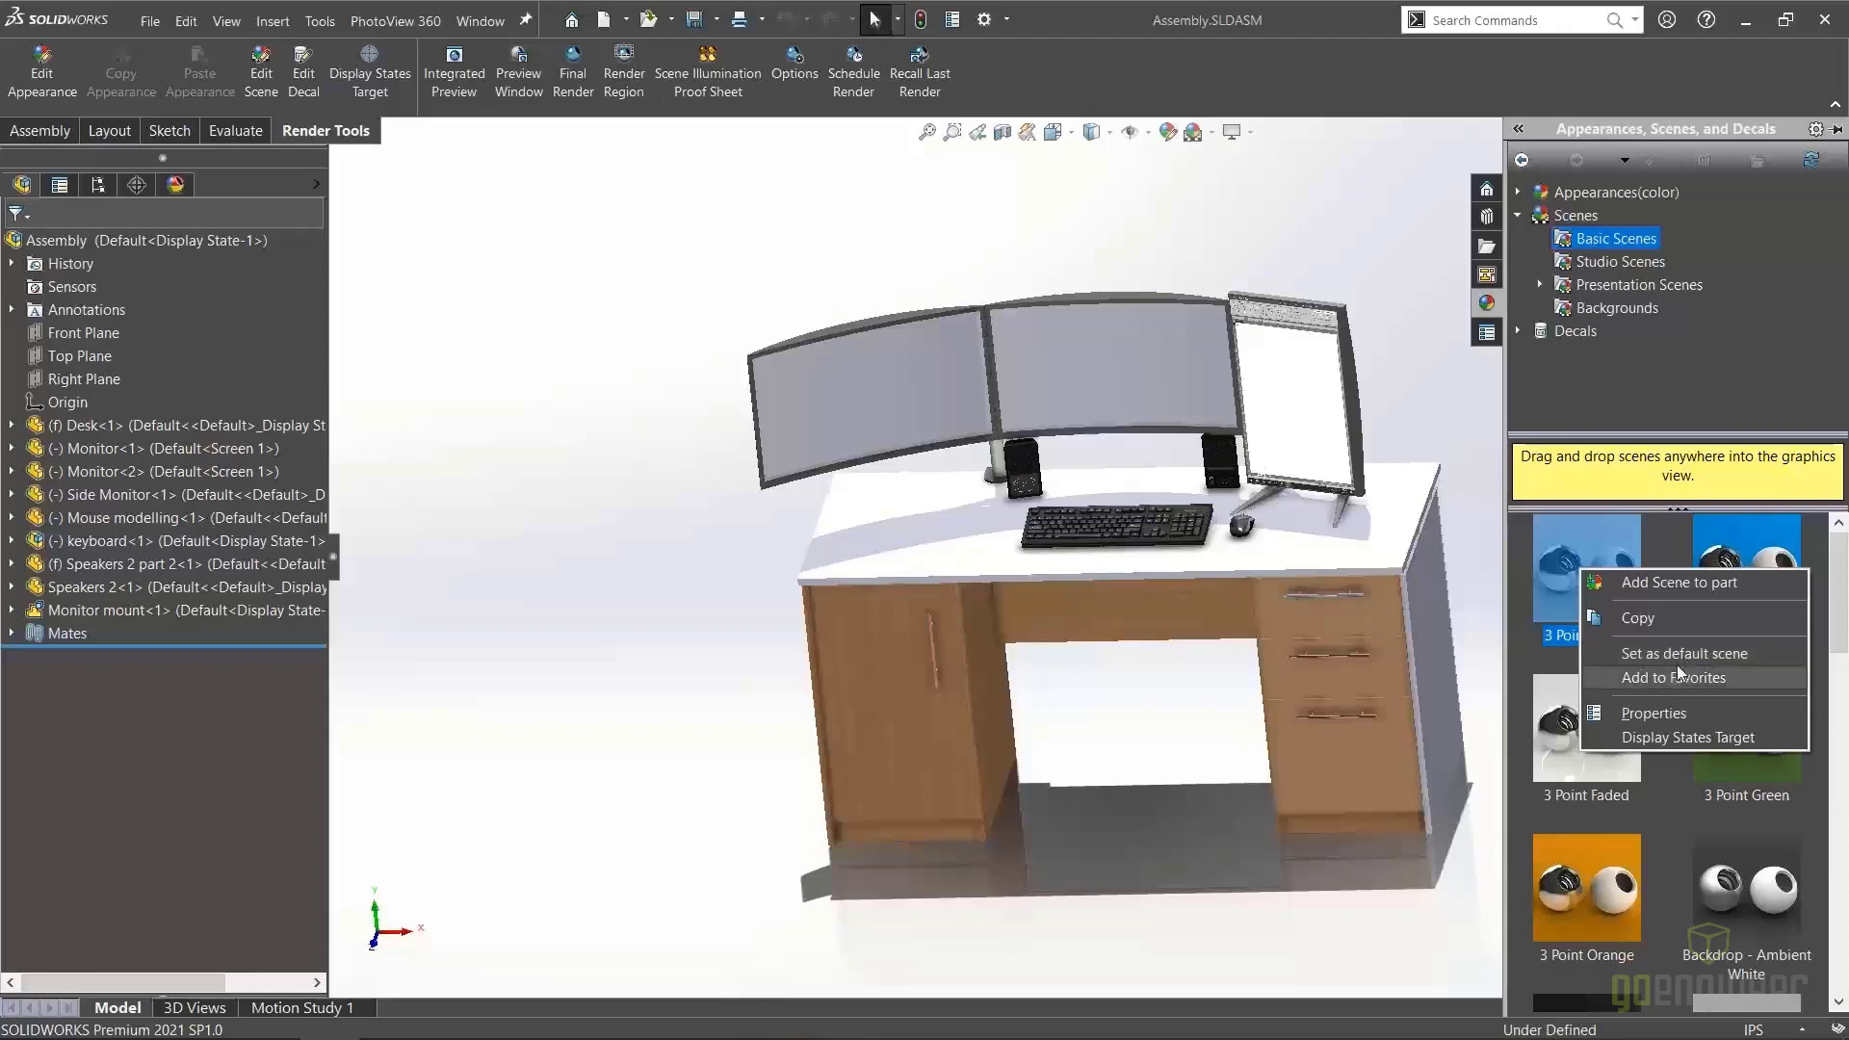
click(1475, 430)
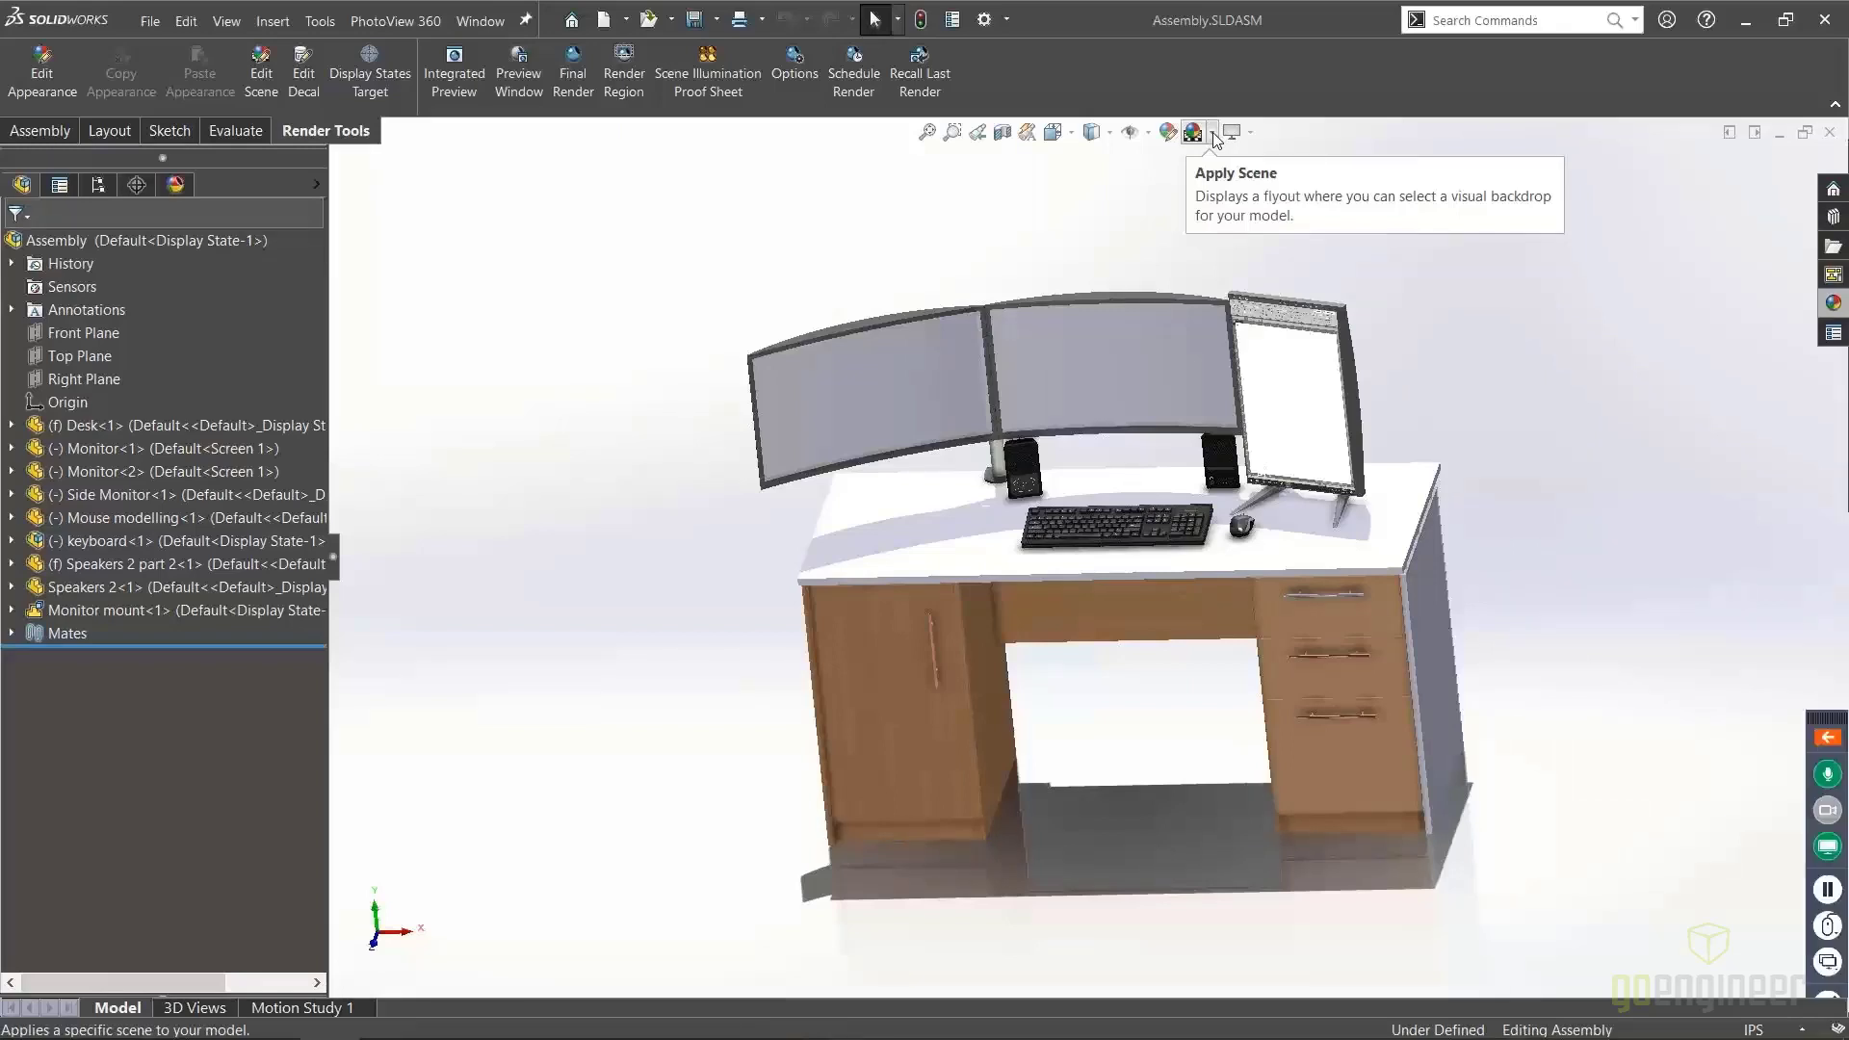
Look through the favorite scenes and the list for managing them, without changing any
click(1213, 132)
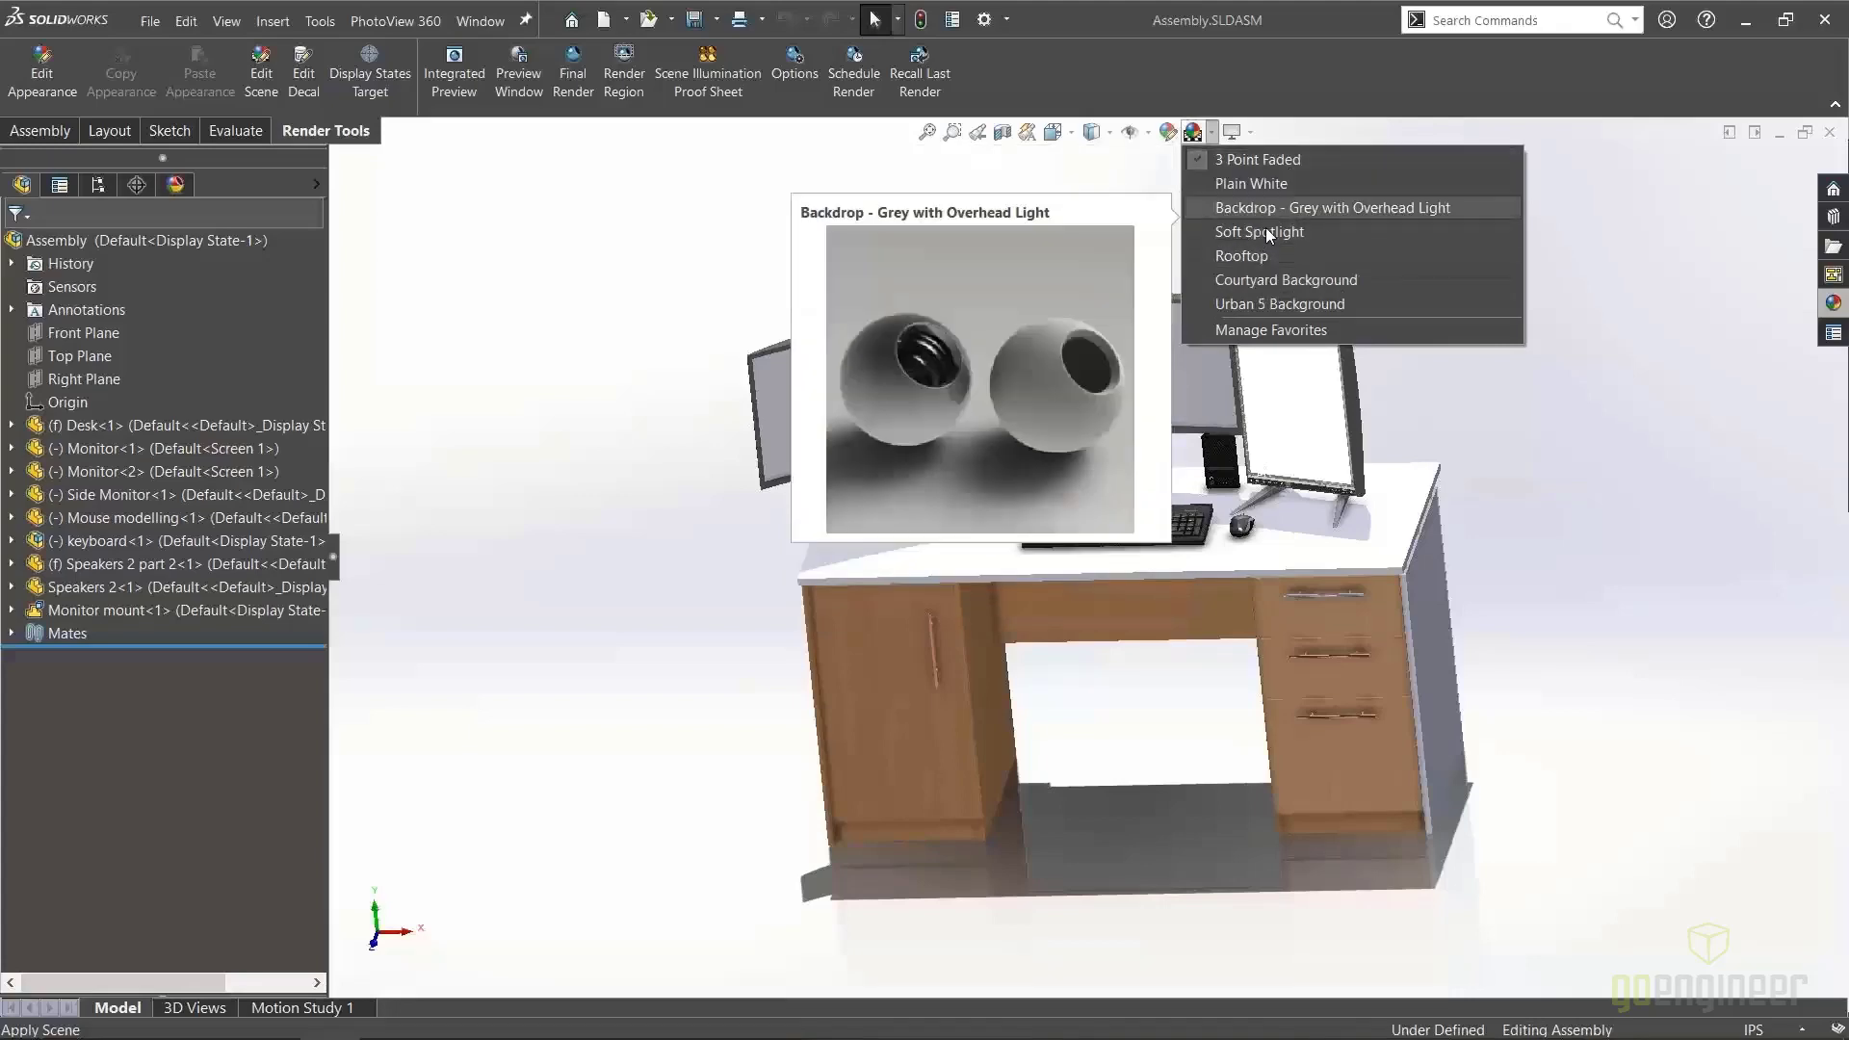
click(1281, 330)
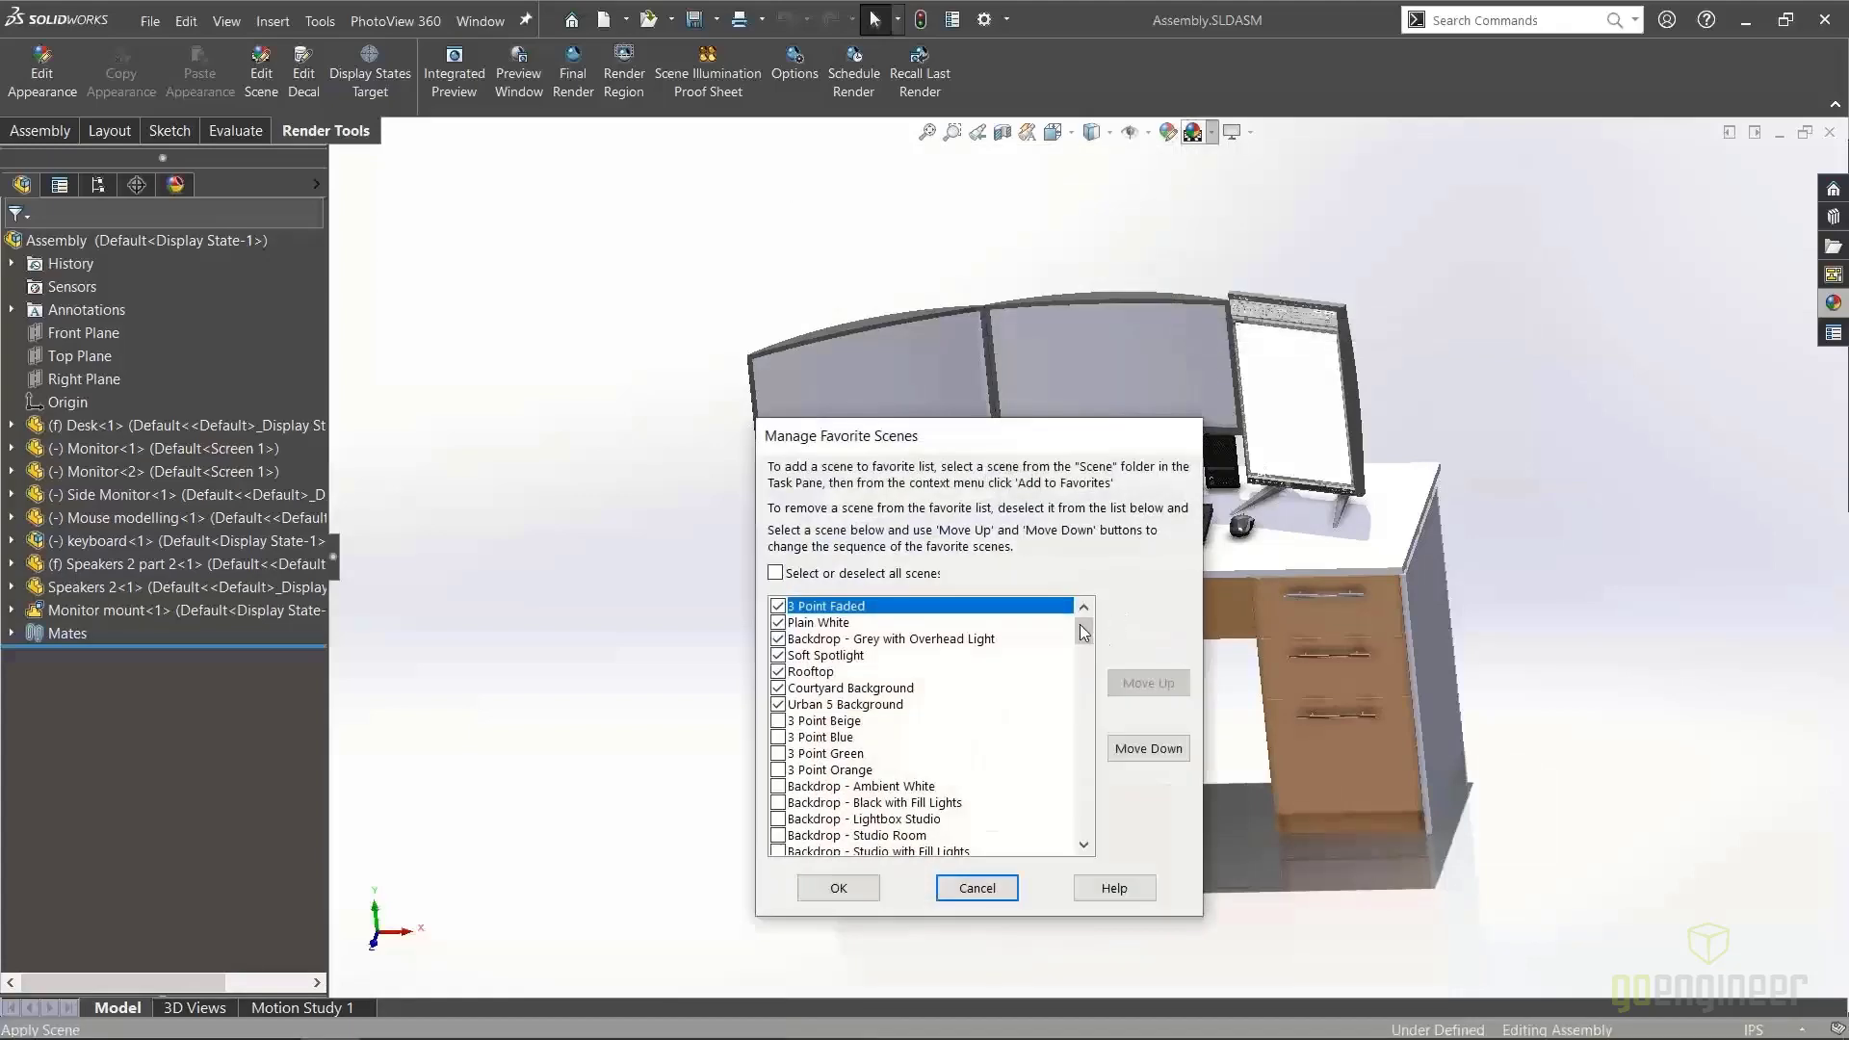
mouse_move(1079, 625)
mouse_down()
mouse_move(1102, 782)
mouse_move(1097, 631)
mouse_up()
click(978, 888)
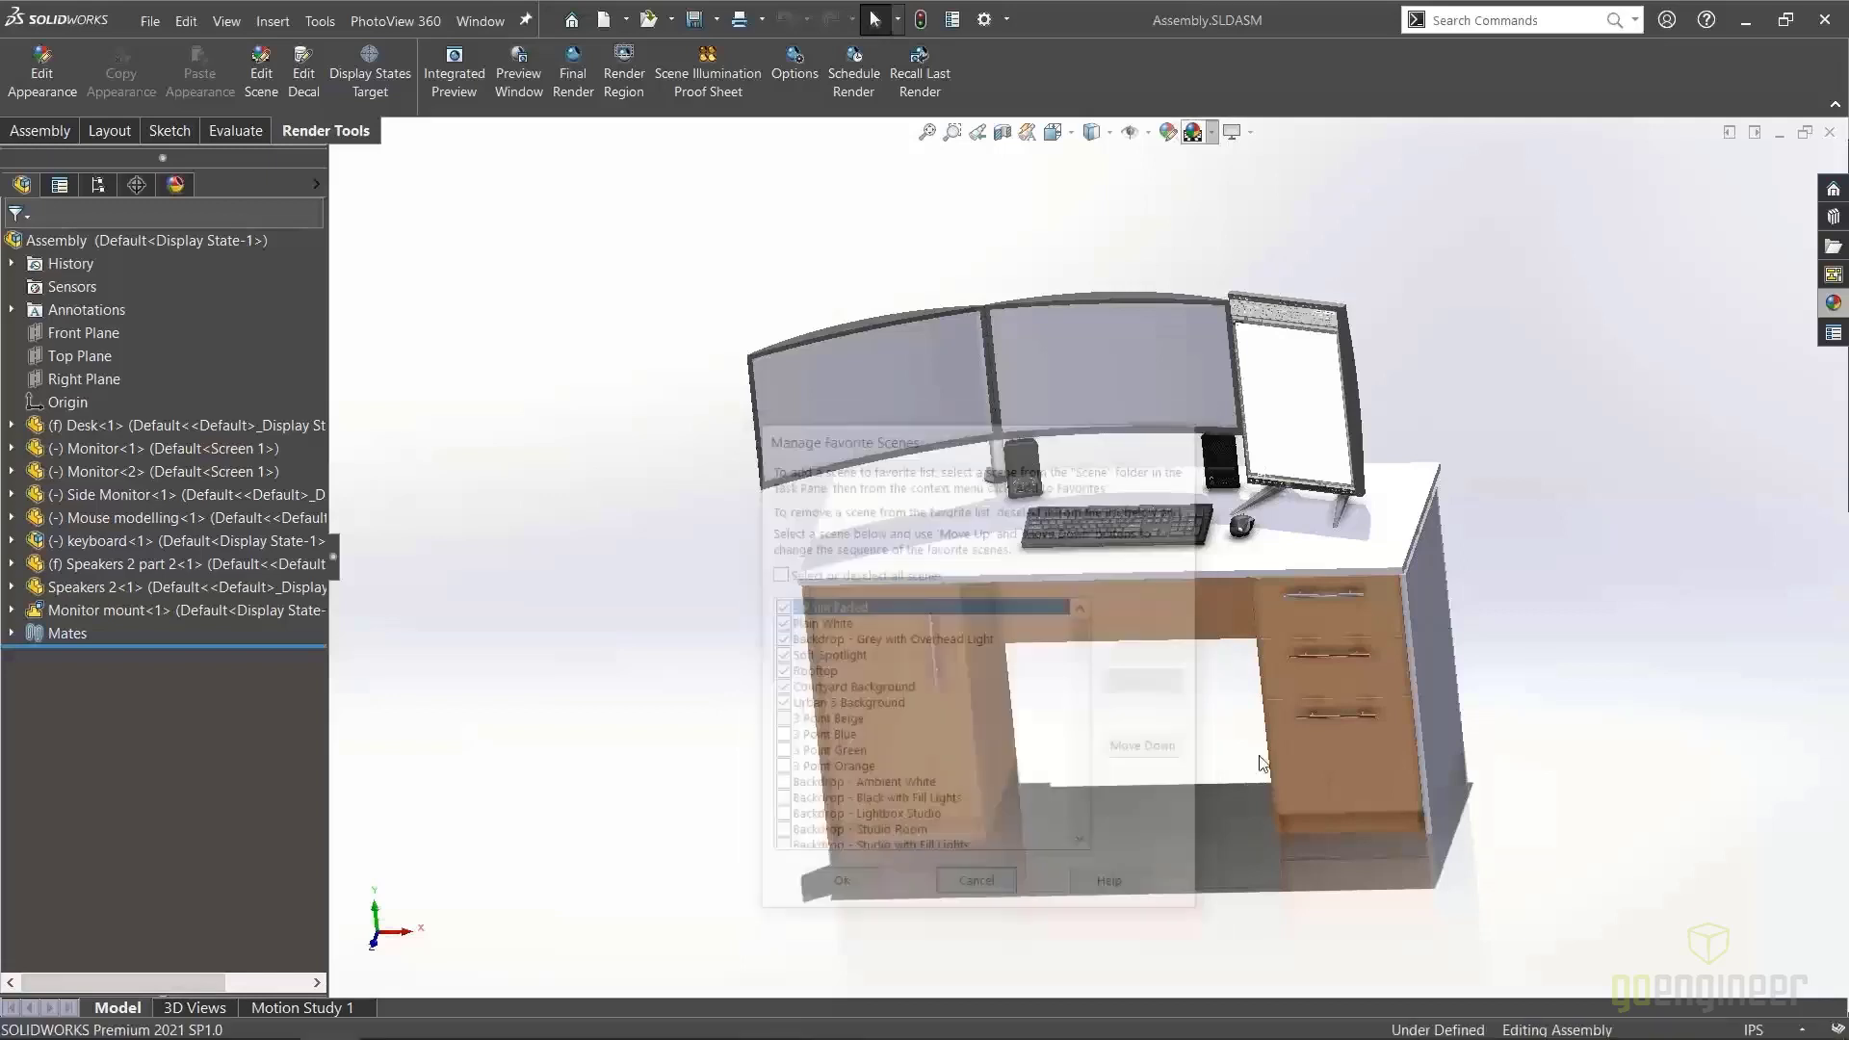
Check the available view settings, such as RealView Graphics, Ambient Occlusion and Perspective
click(1251, 133)
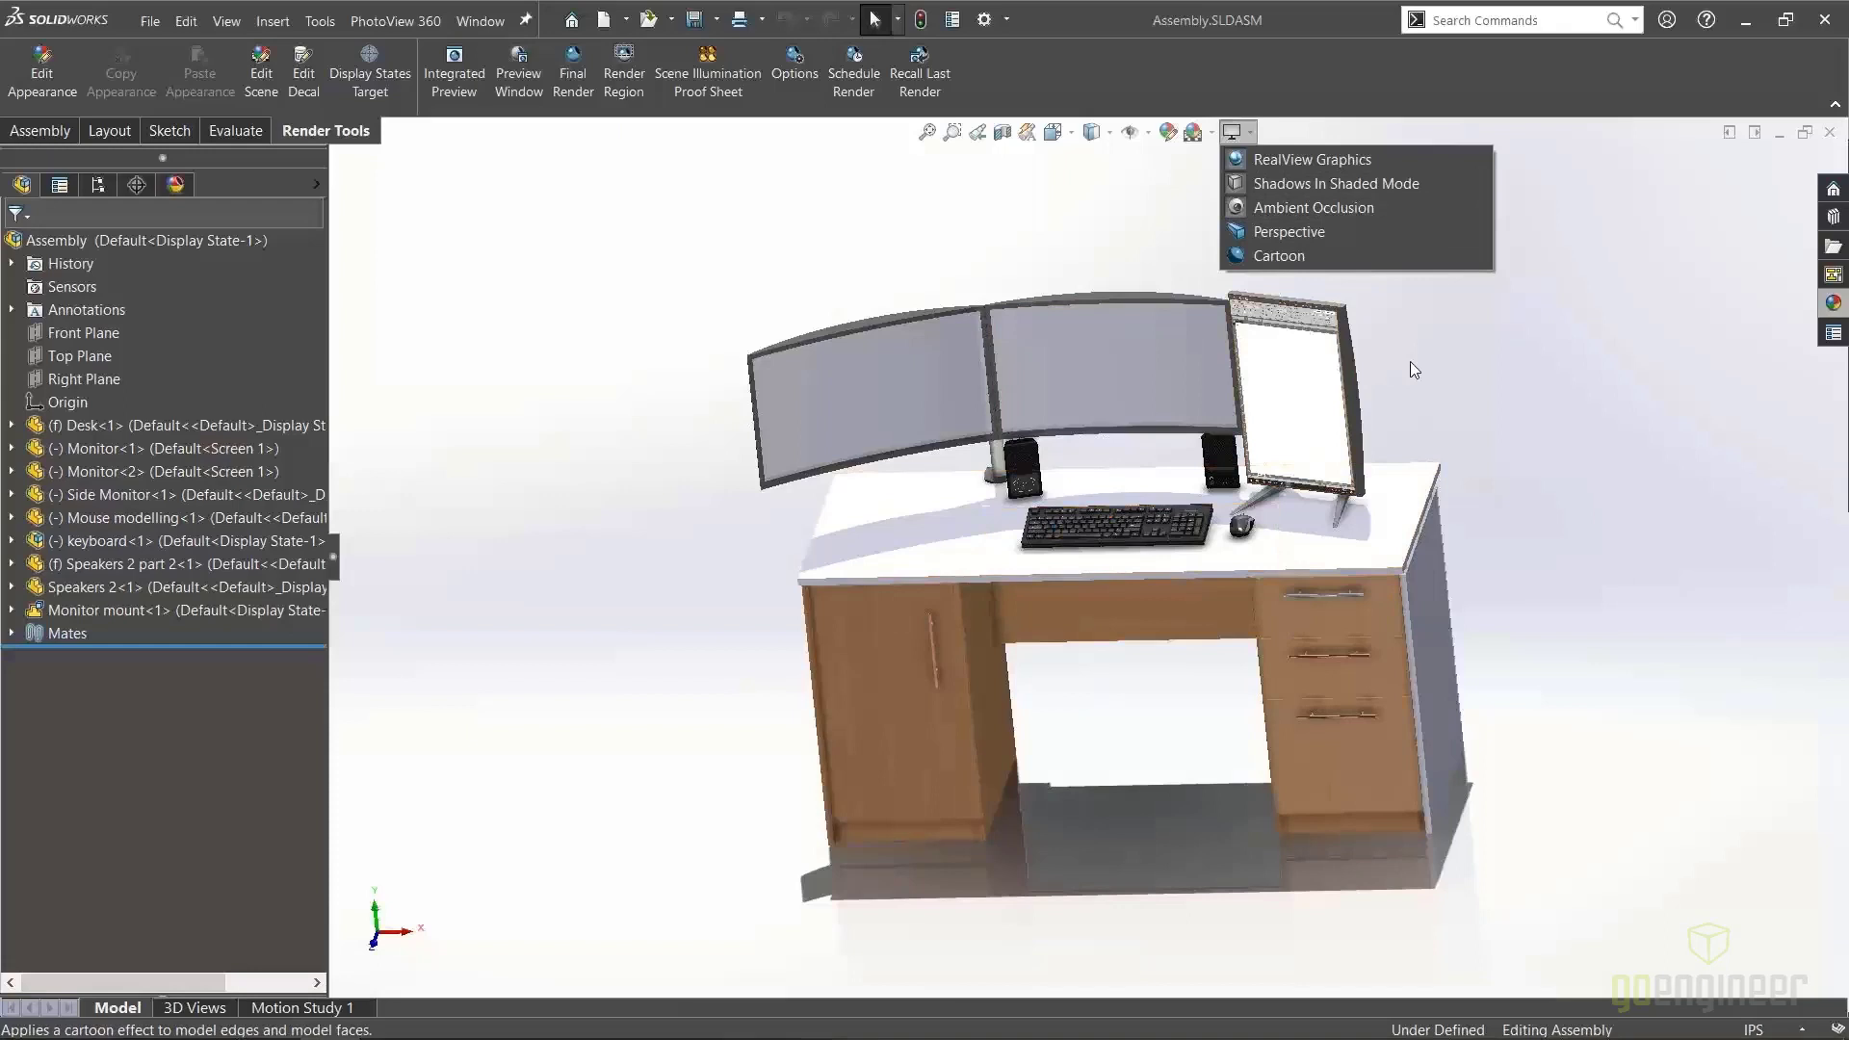
click(1521, 331)
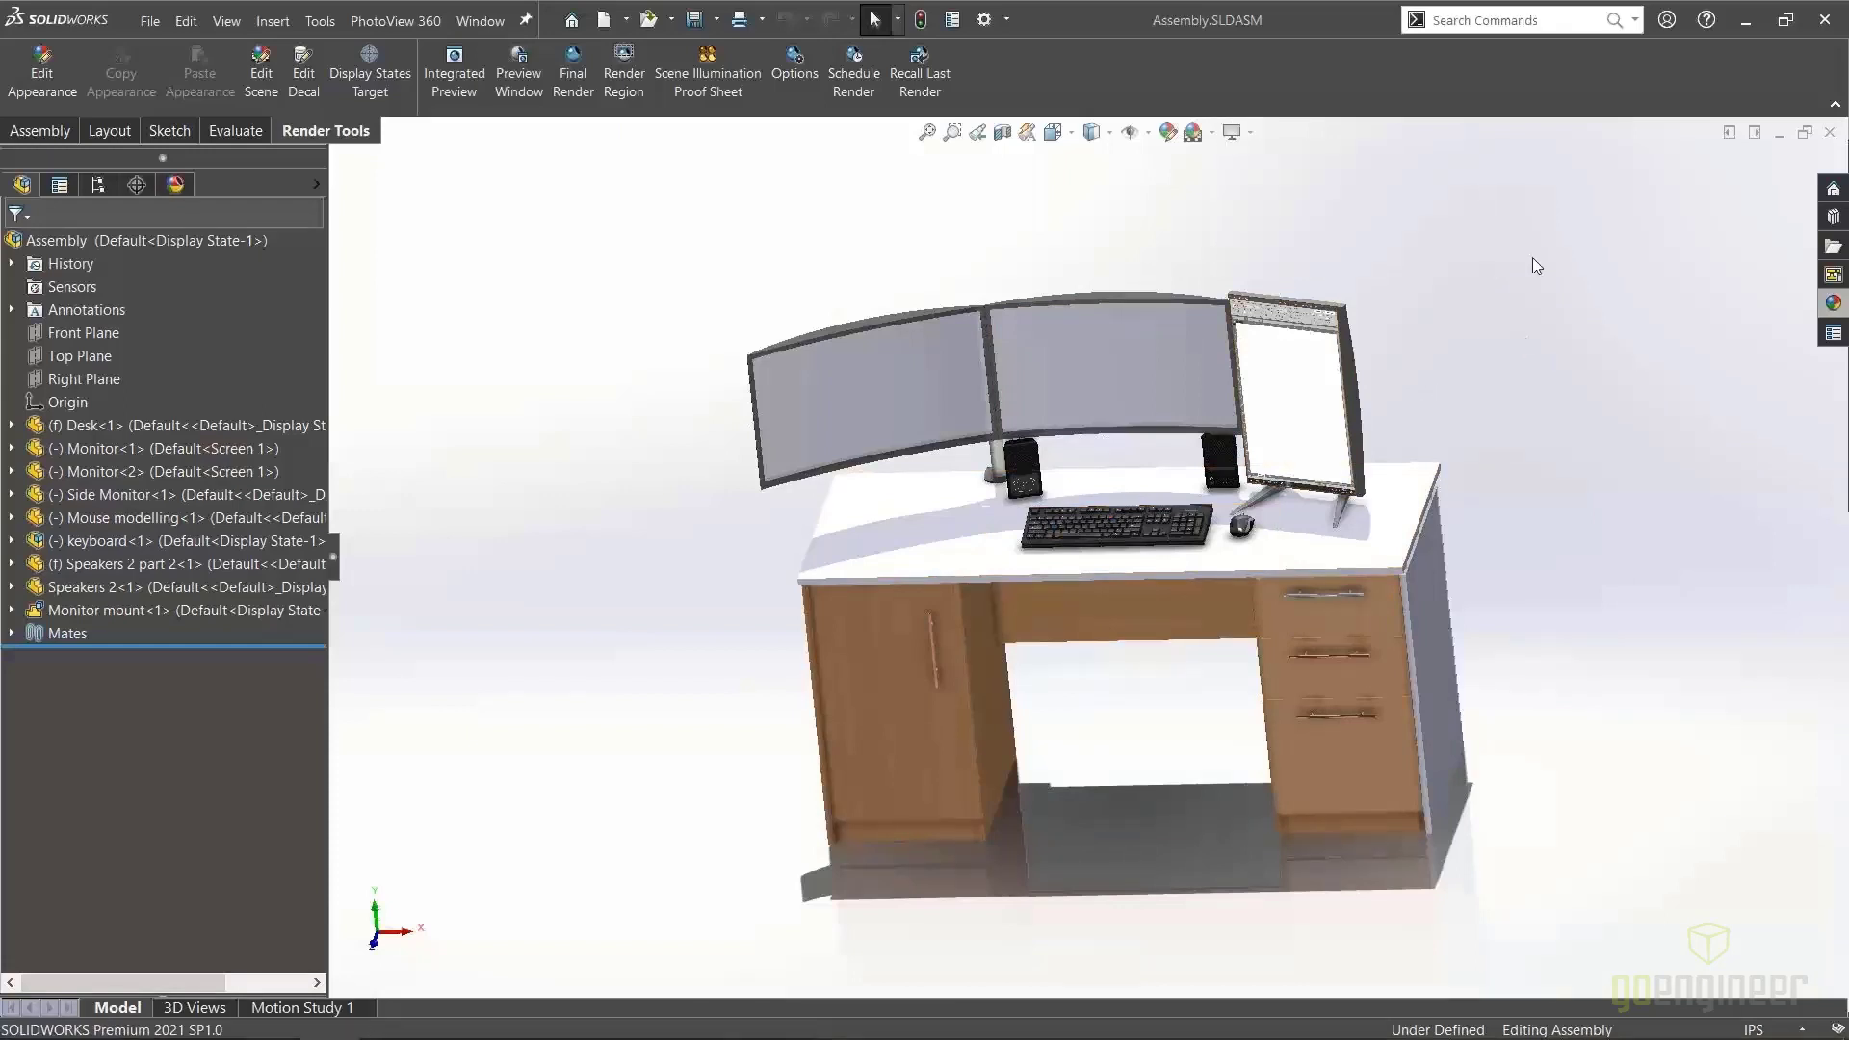
click(1232, 132)
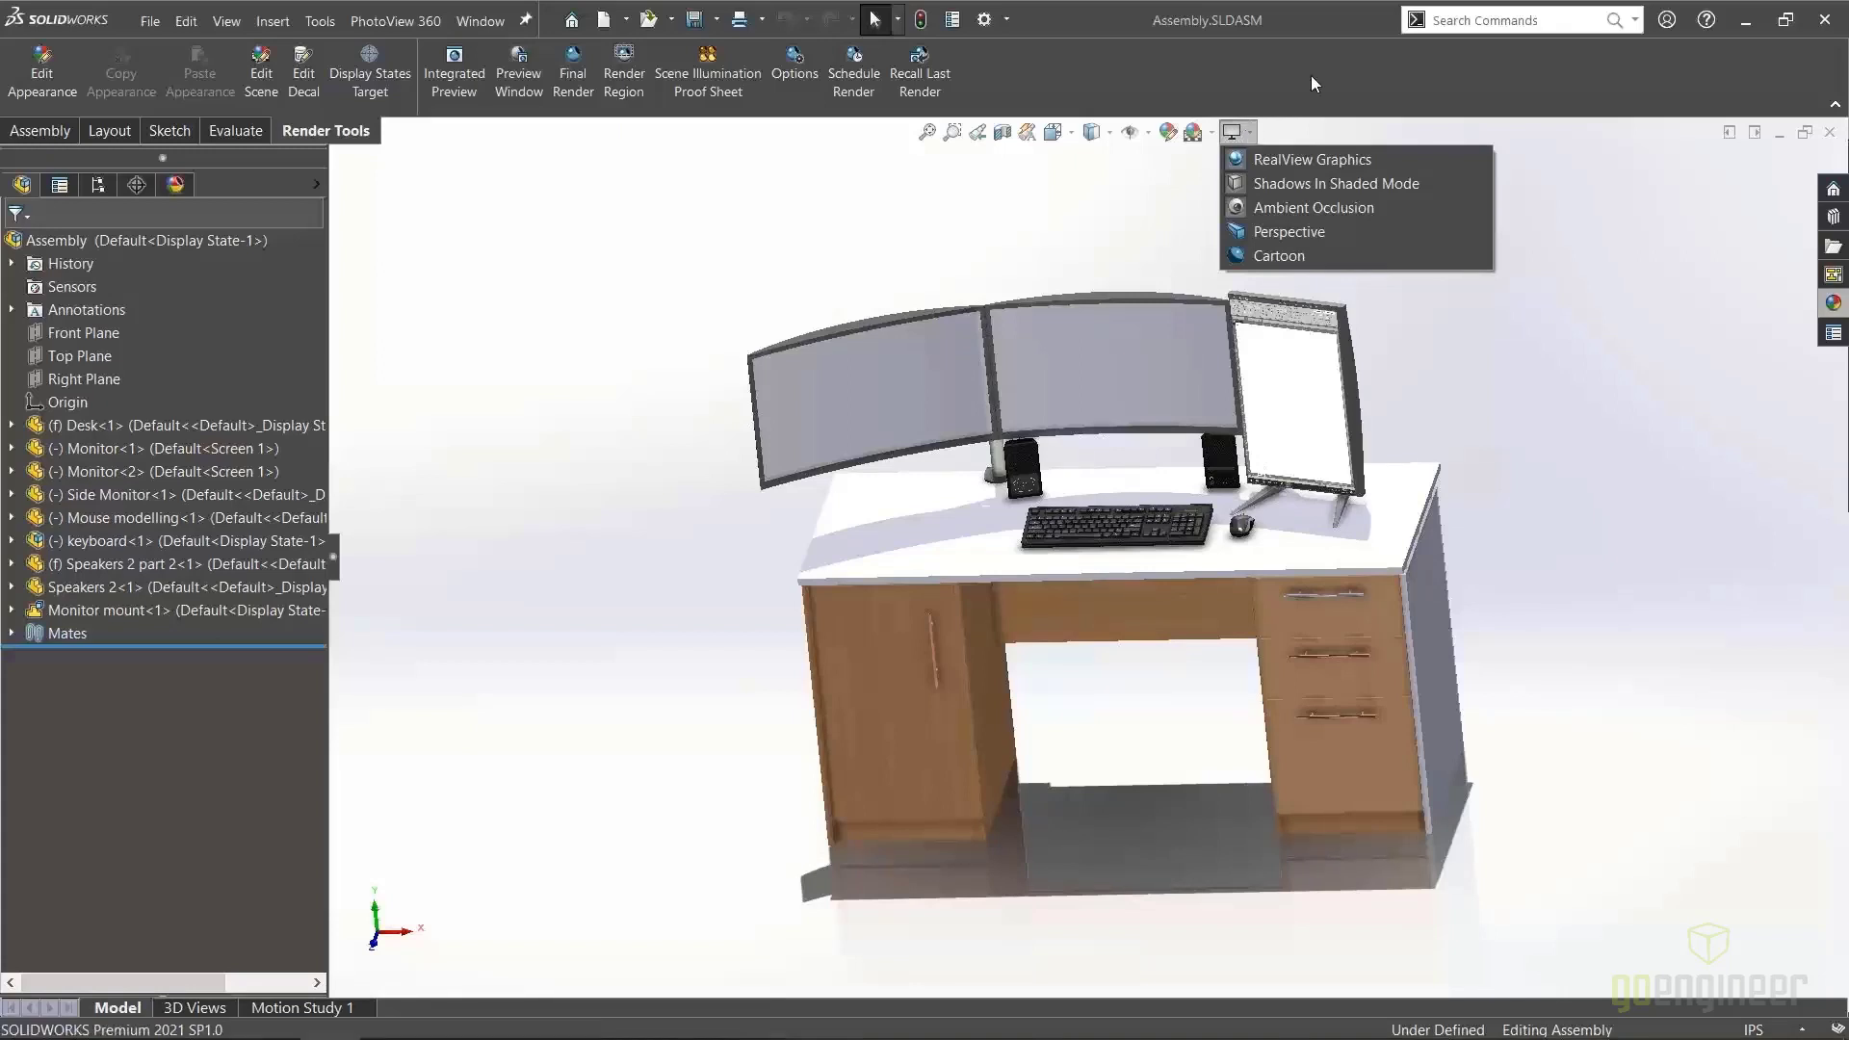
click(1584, 260)
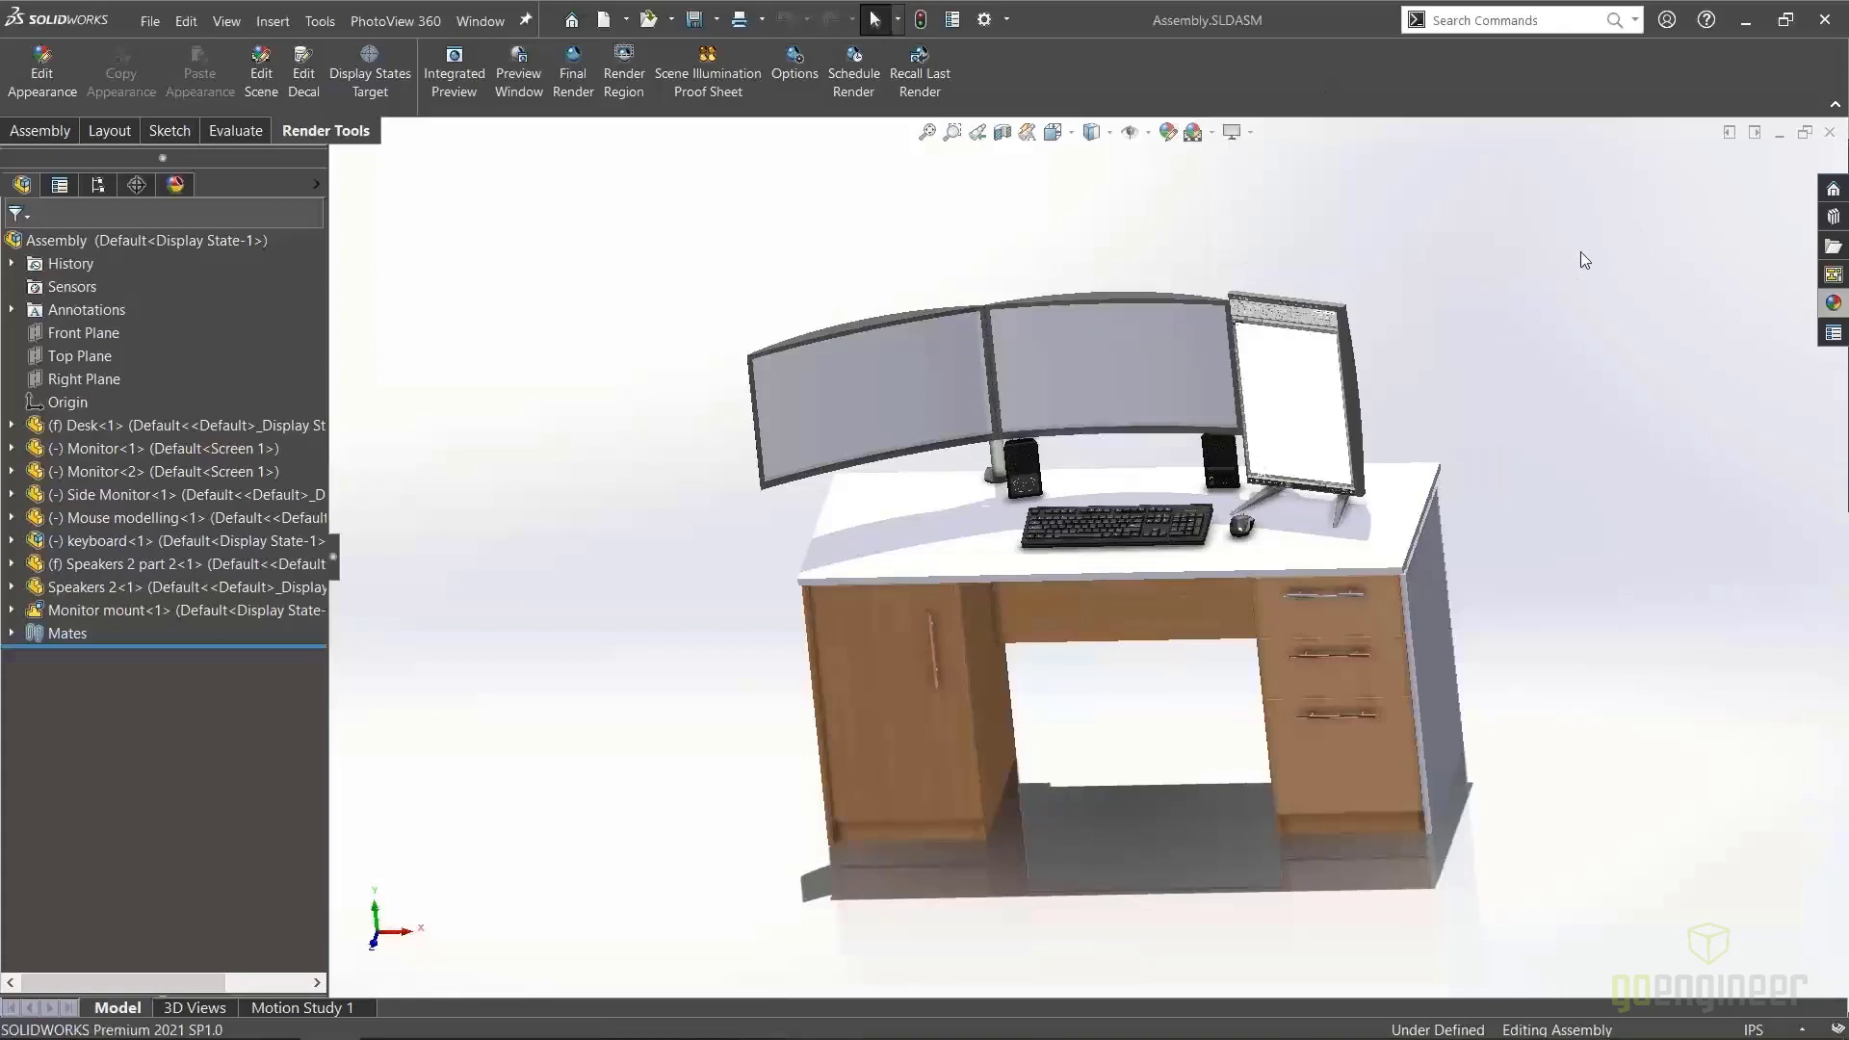
Try several basic scenes on the assembly: 3 Point Orange, then the Black with Fill Lights, Grey with Overhead Light and Ambient White backdrops
click(1832, 302)
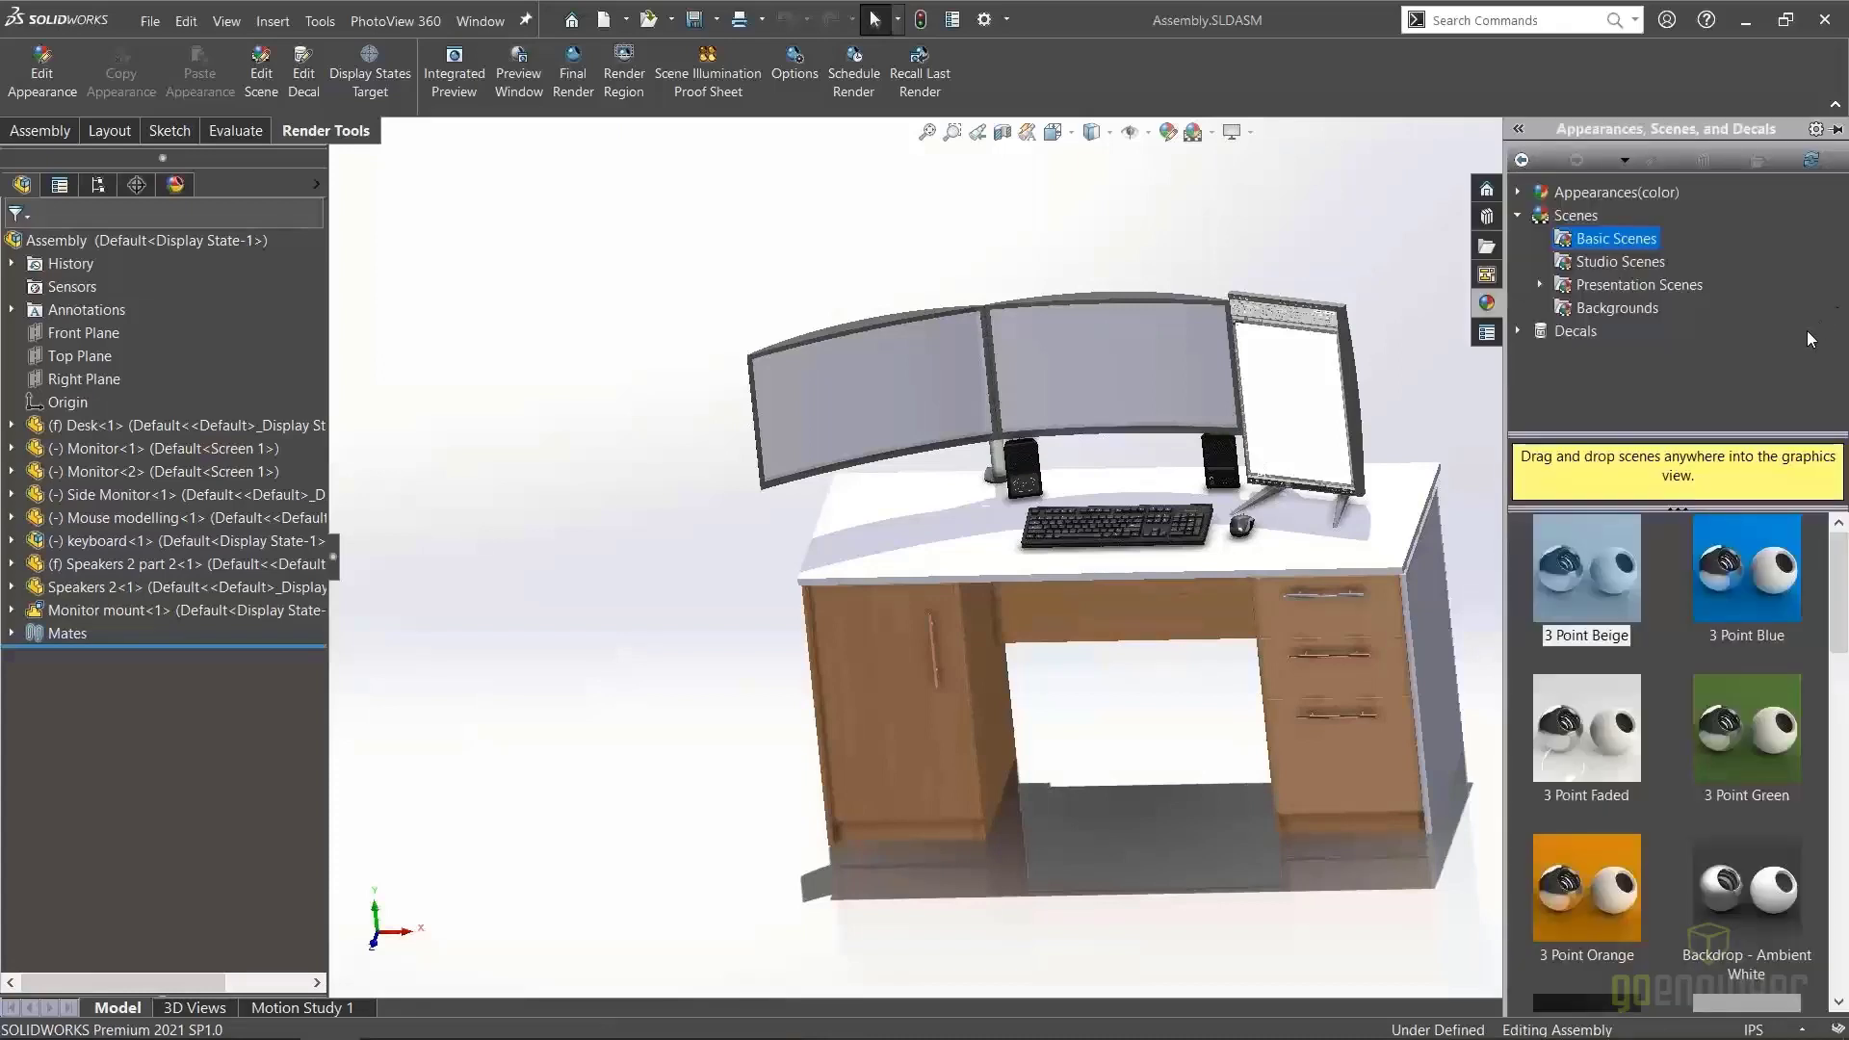
drag(1599, 891, 1360, 927)
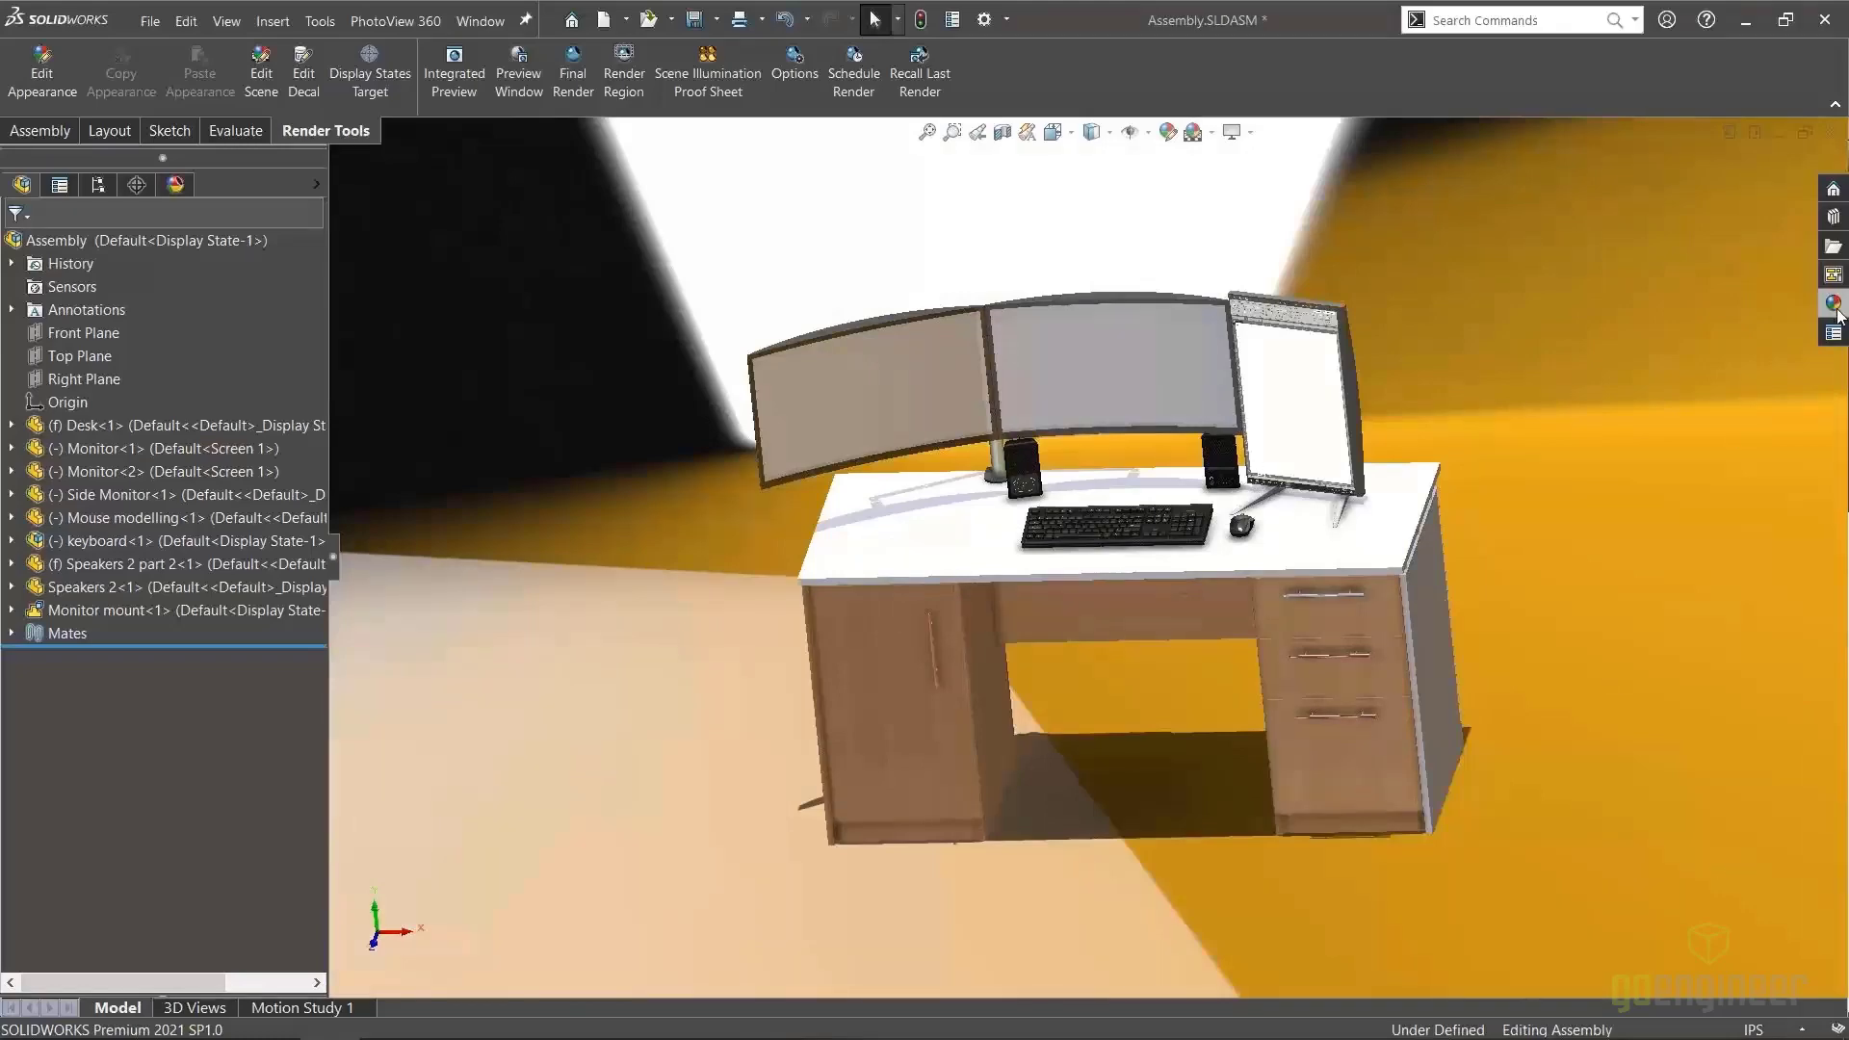
click(1835, 304)
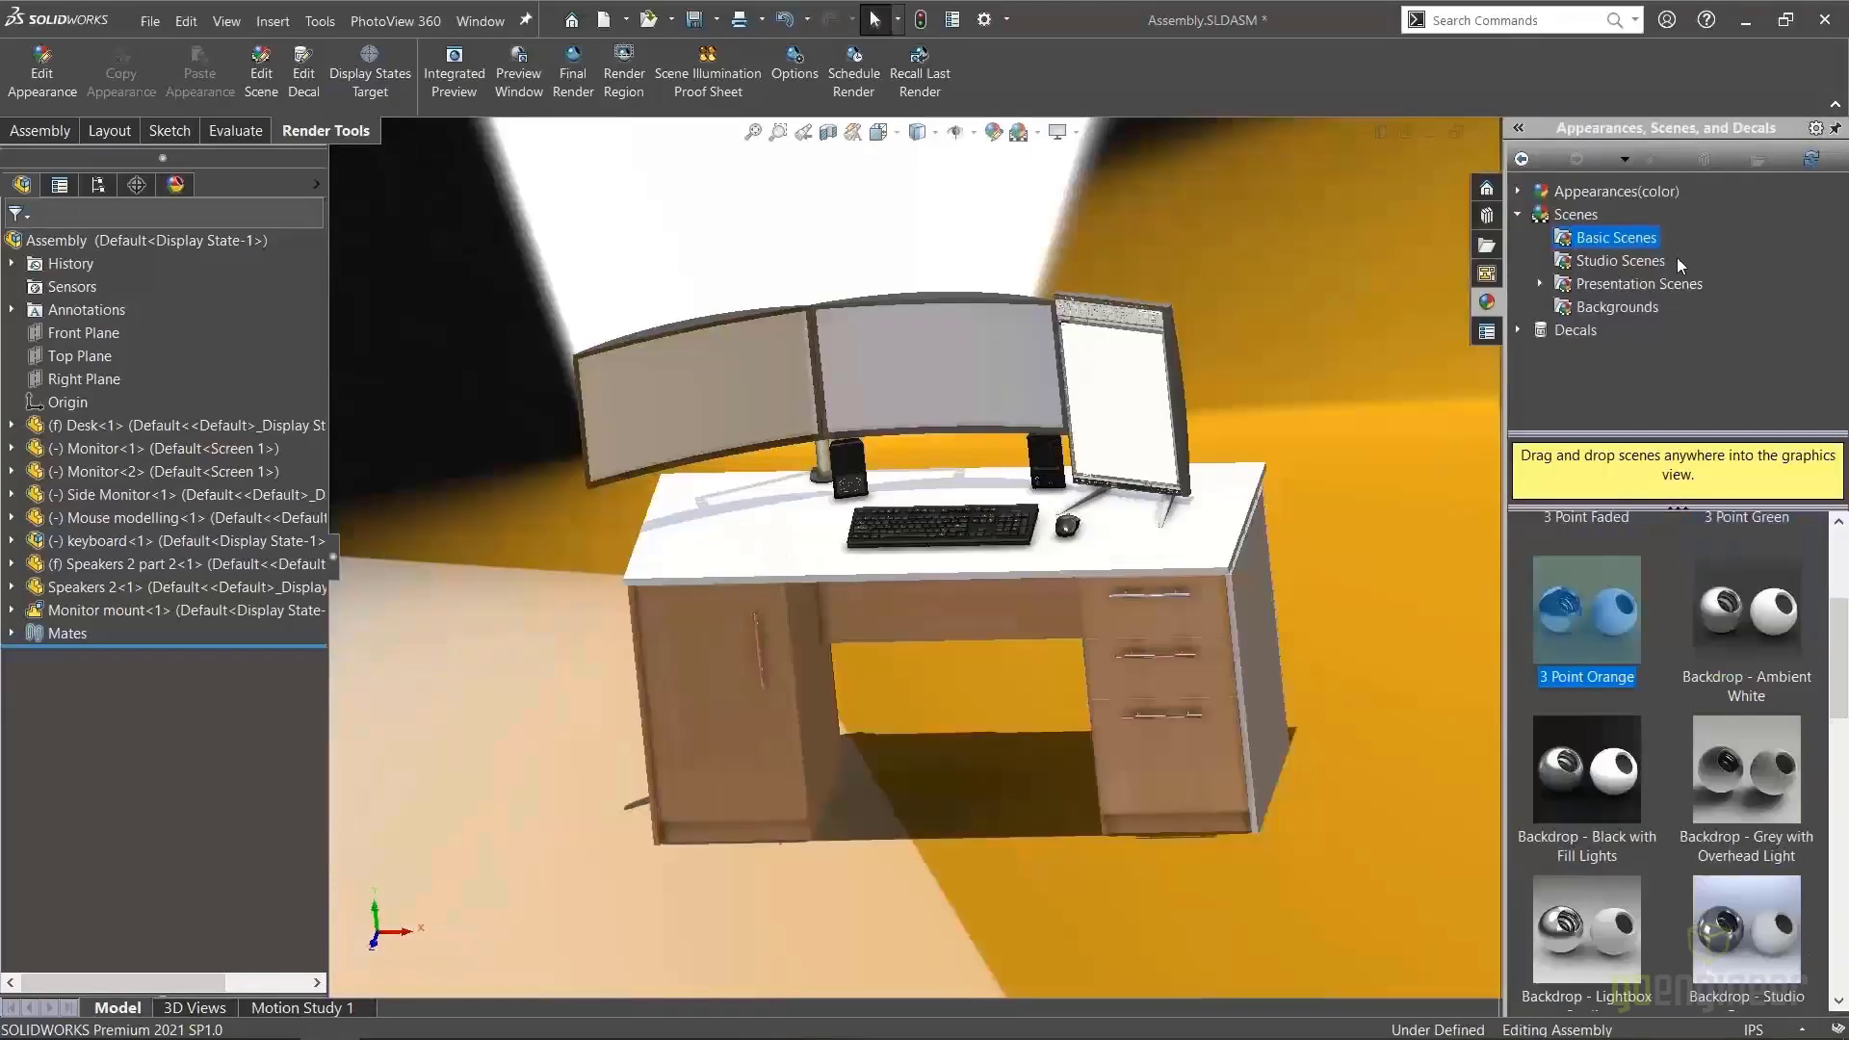
drag(1587, 767, 1416, 757)
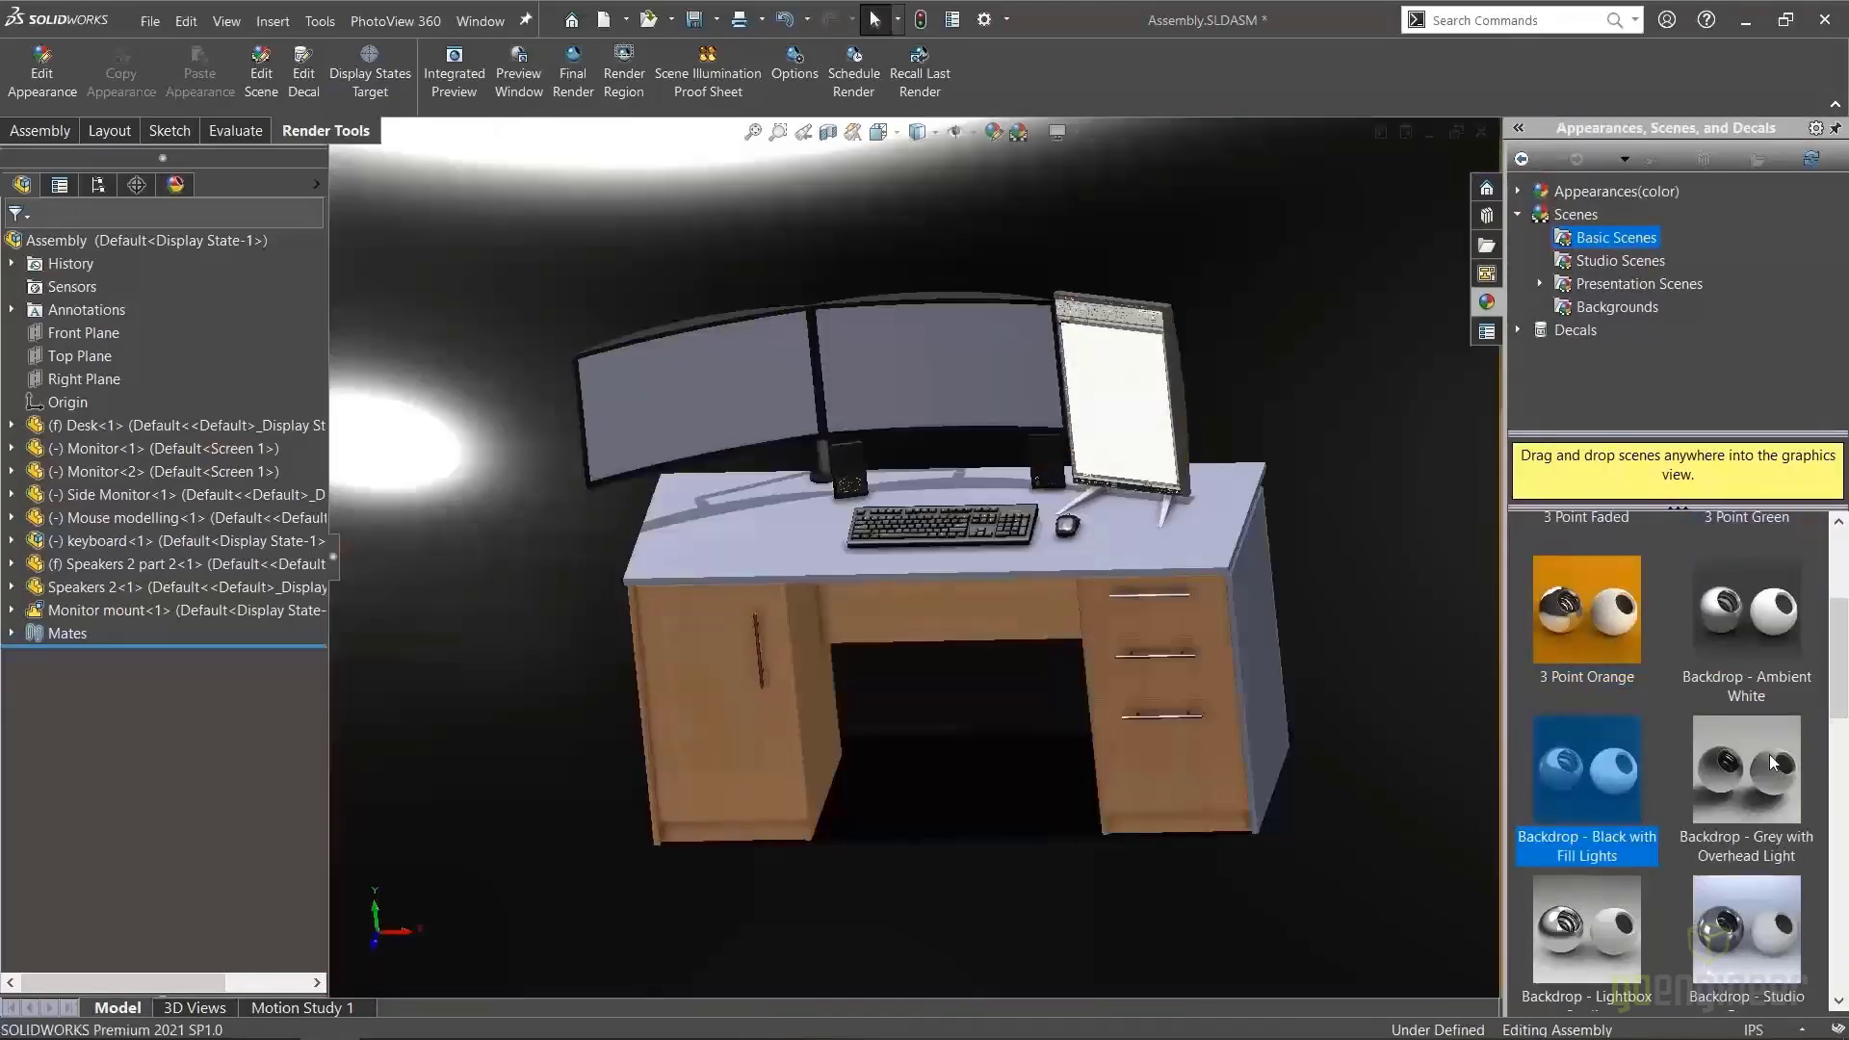
drag(1772, 763, 1471, 786)
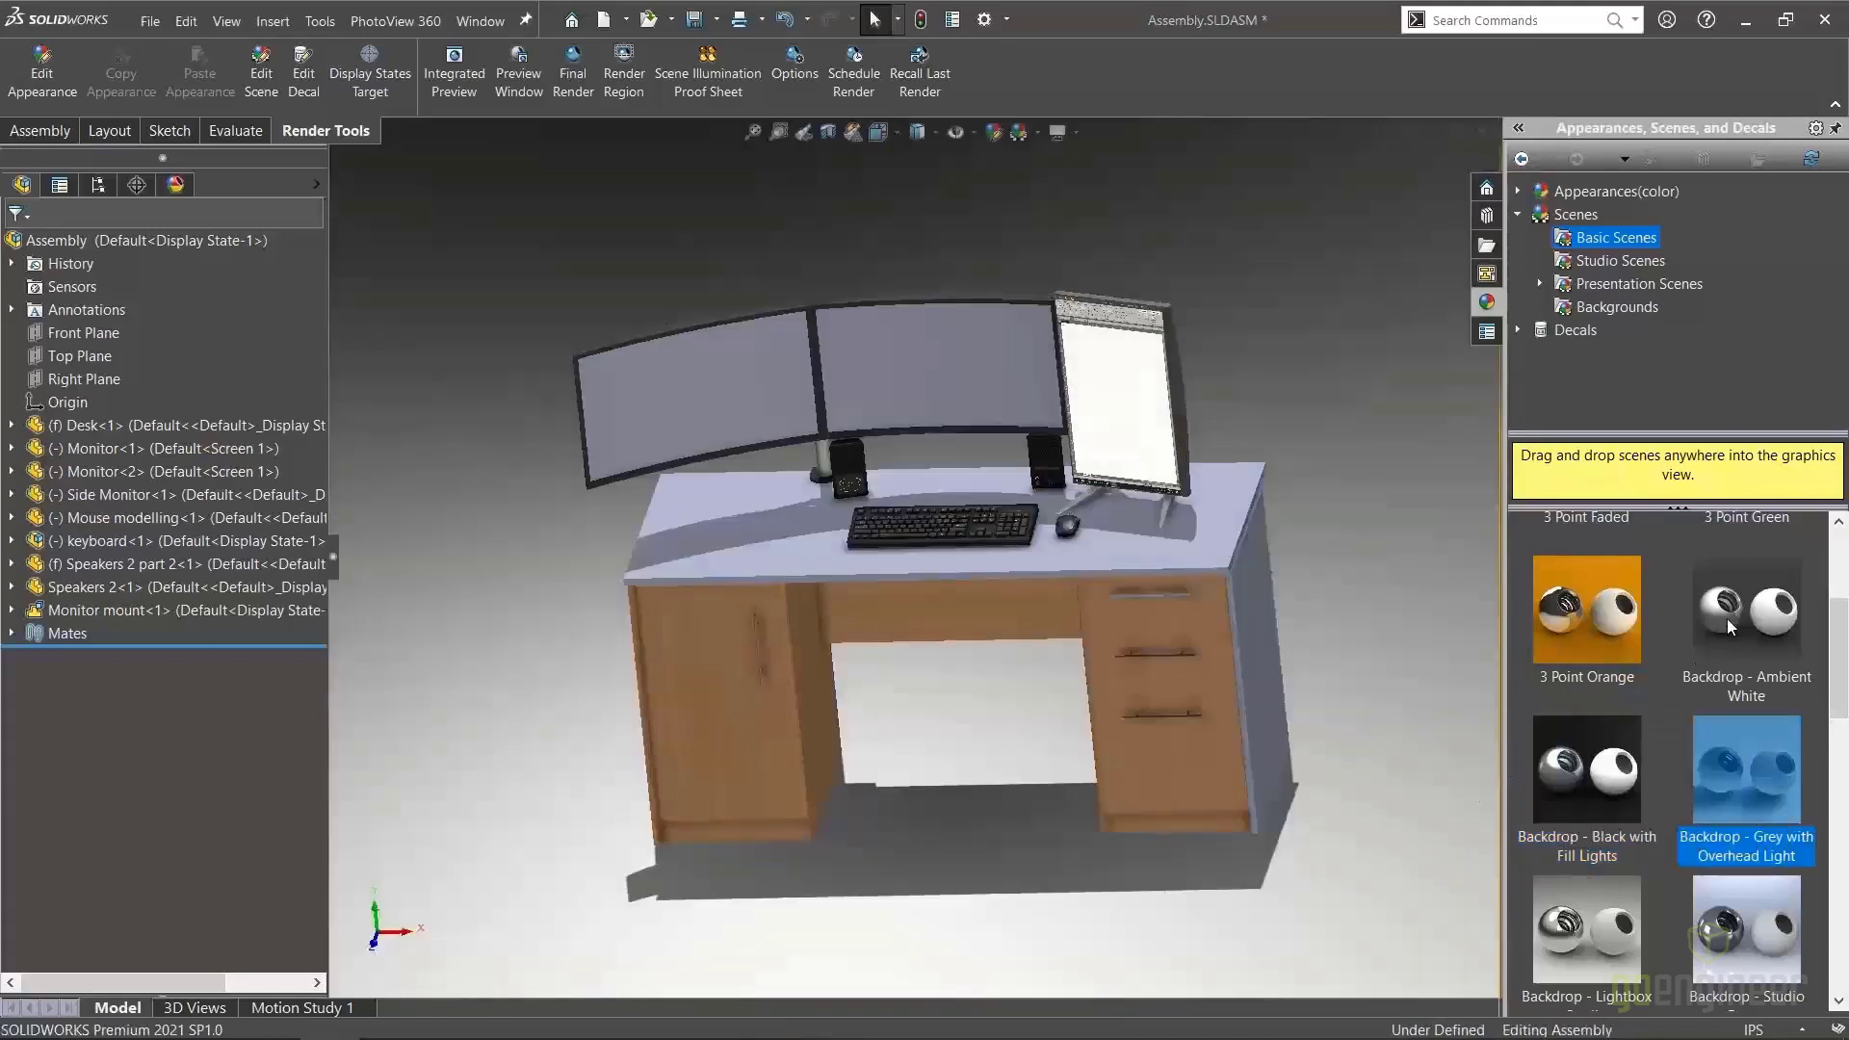
drag(1726, 626, 1406, 645)
Apply the Backdrop - Grey with Overhead Light scene to the assembly and return to the previous trimetric view
drag(1693, 846, 1054, 597)
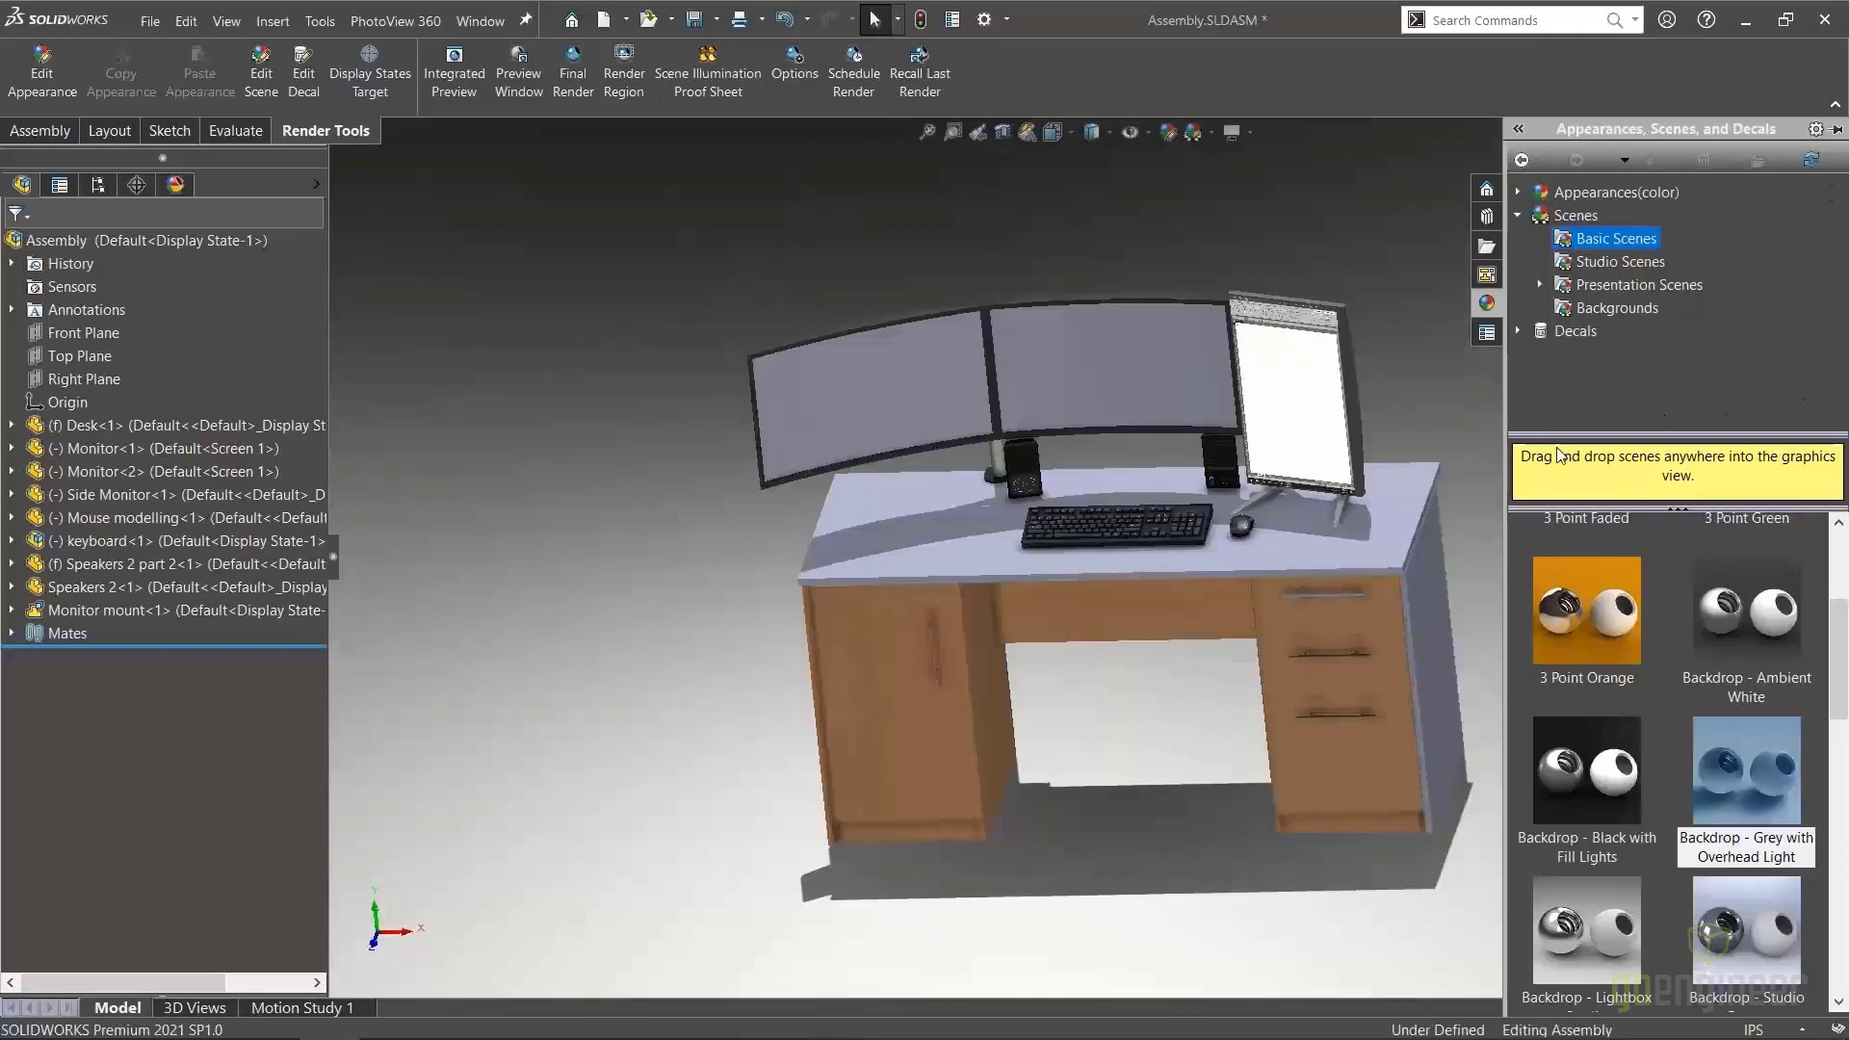
click(1390, 410)
key(ctrl+shift+z)
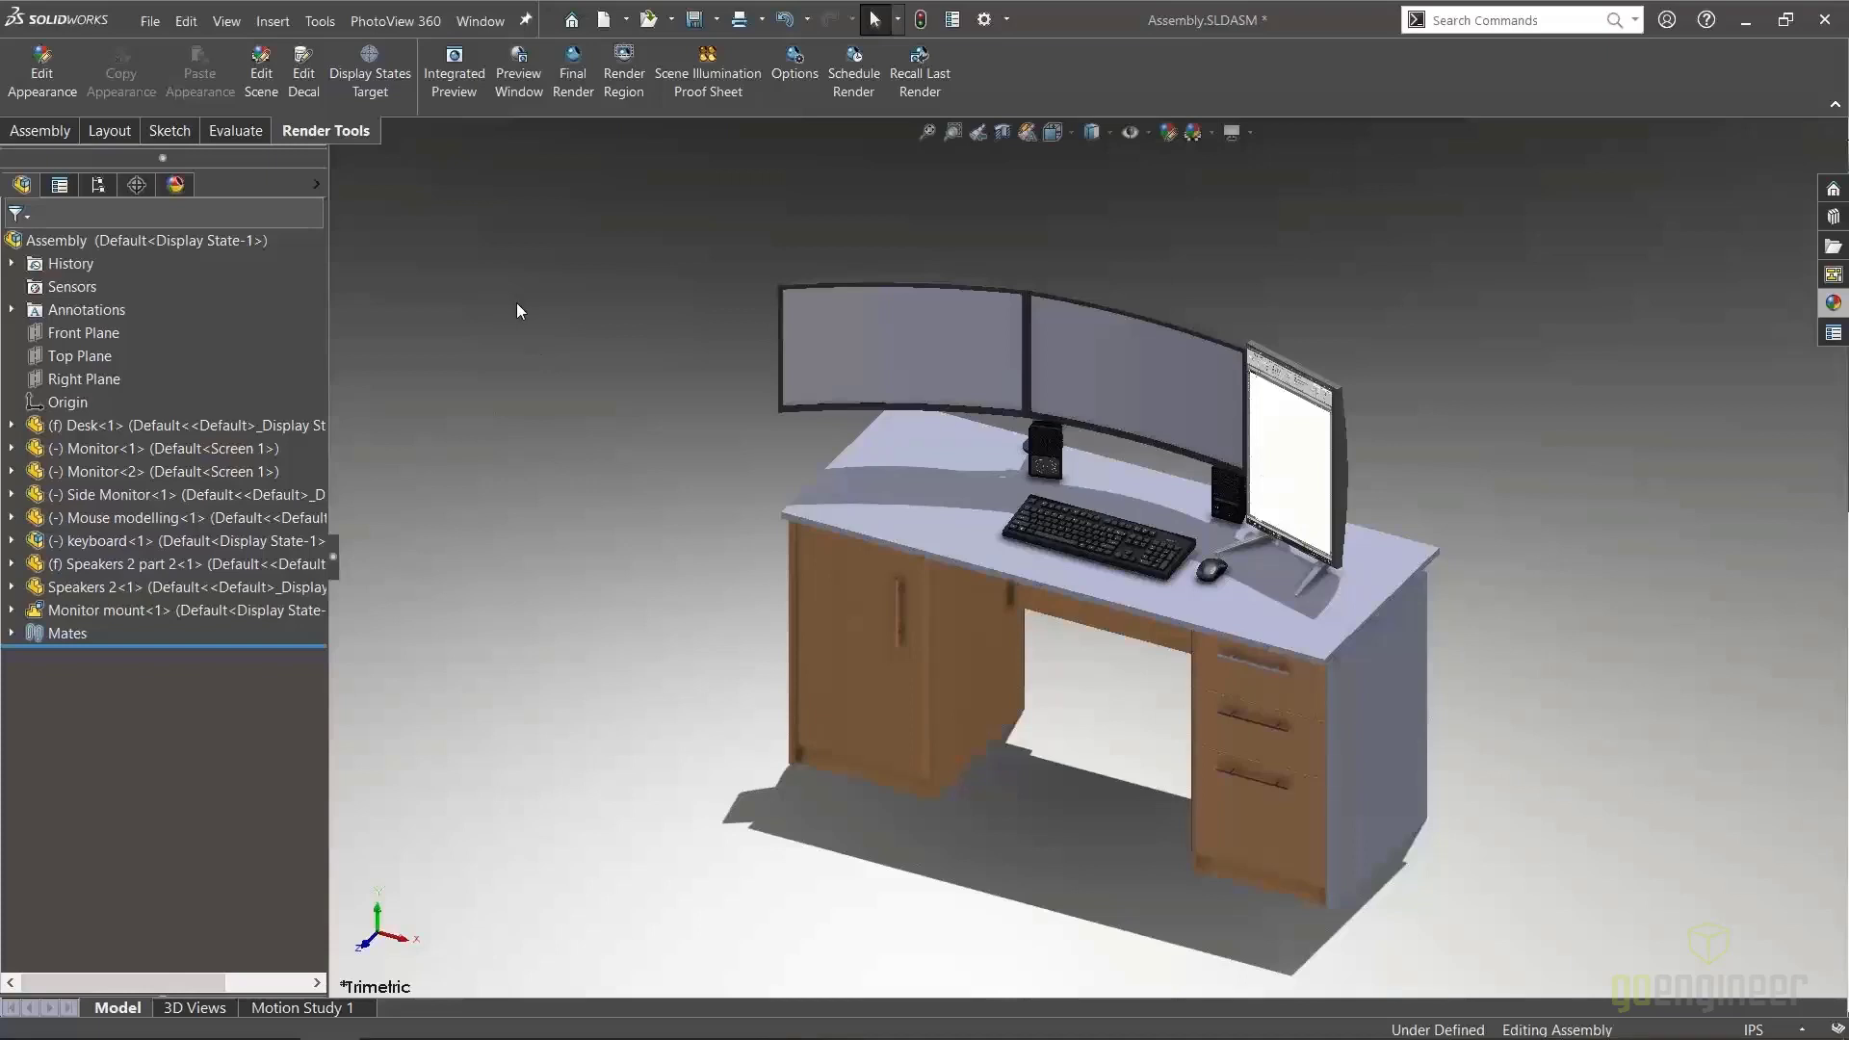
Show the assembly's scene, lights and cameras, and expand the scene entry to list its background and environment
click(176, 186)
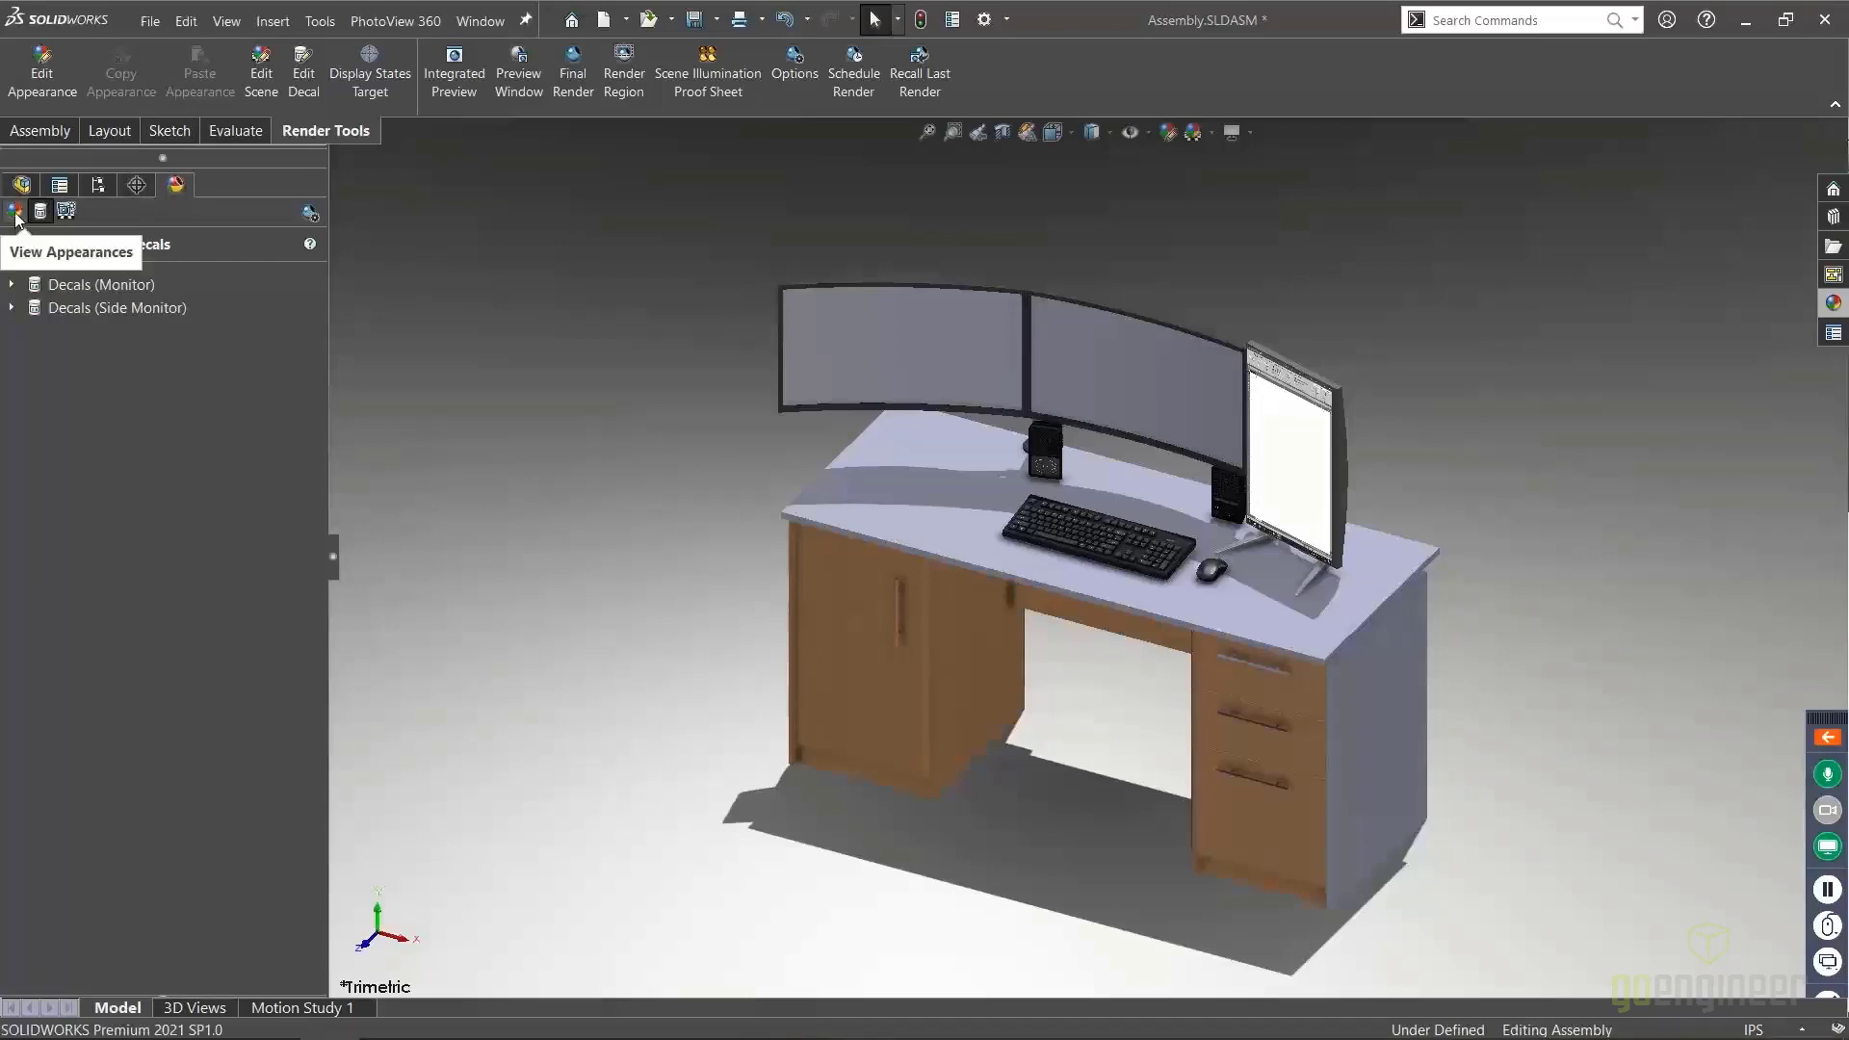
click(67, 212)
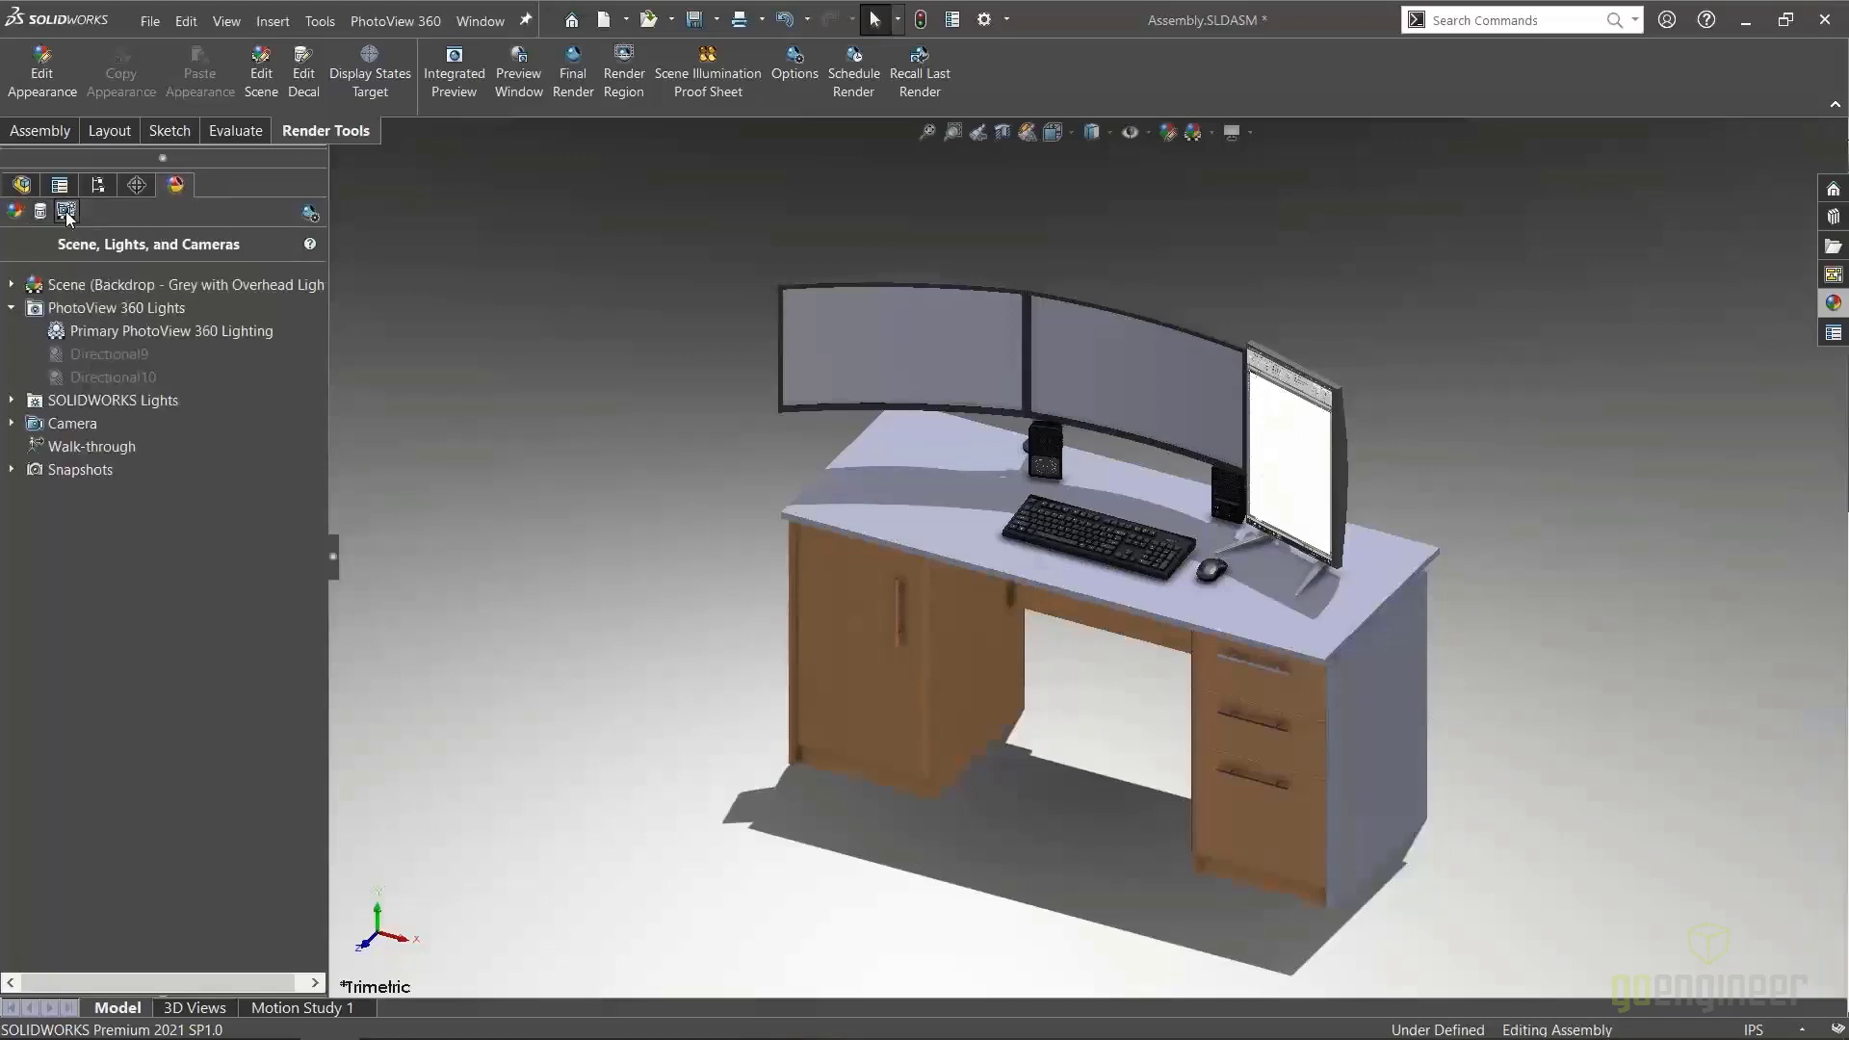
click(13, 286)
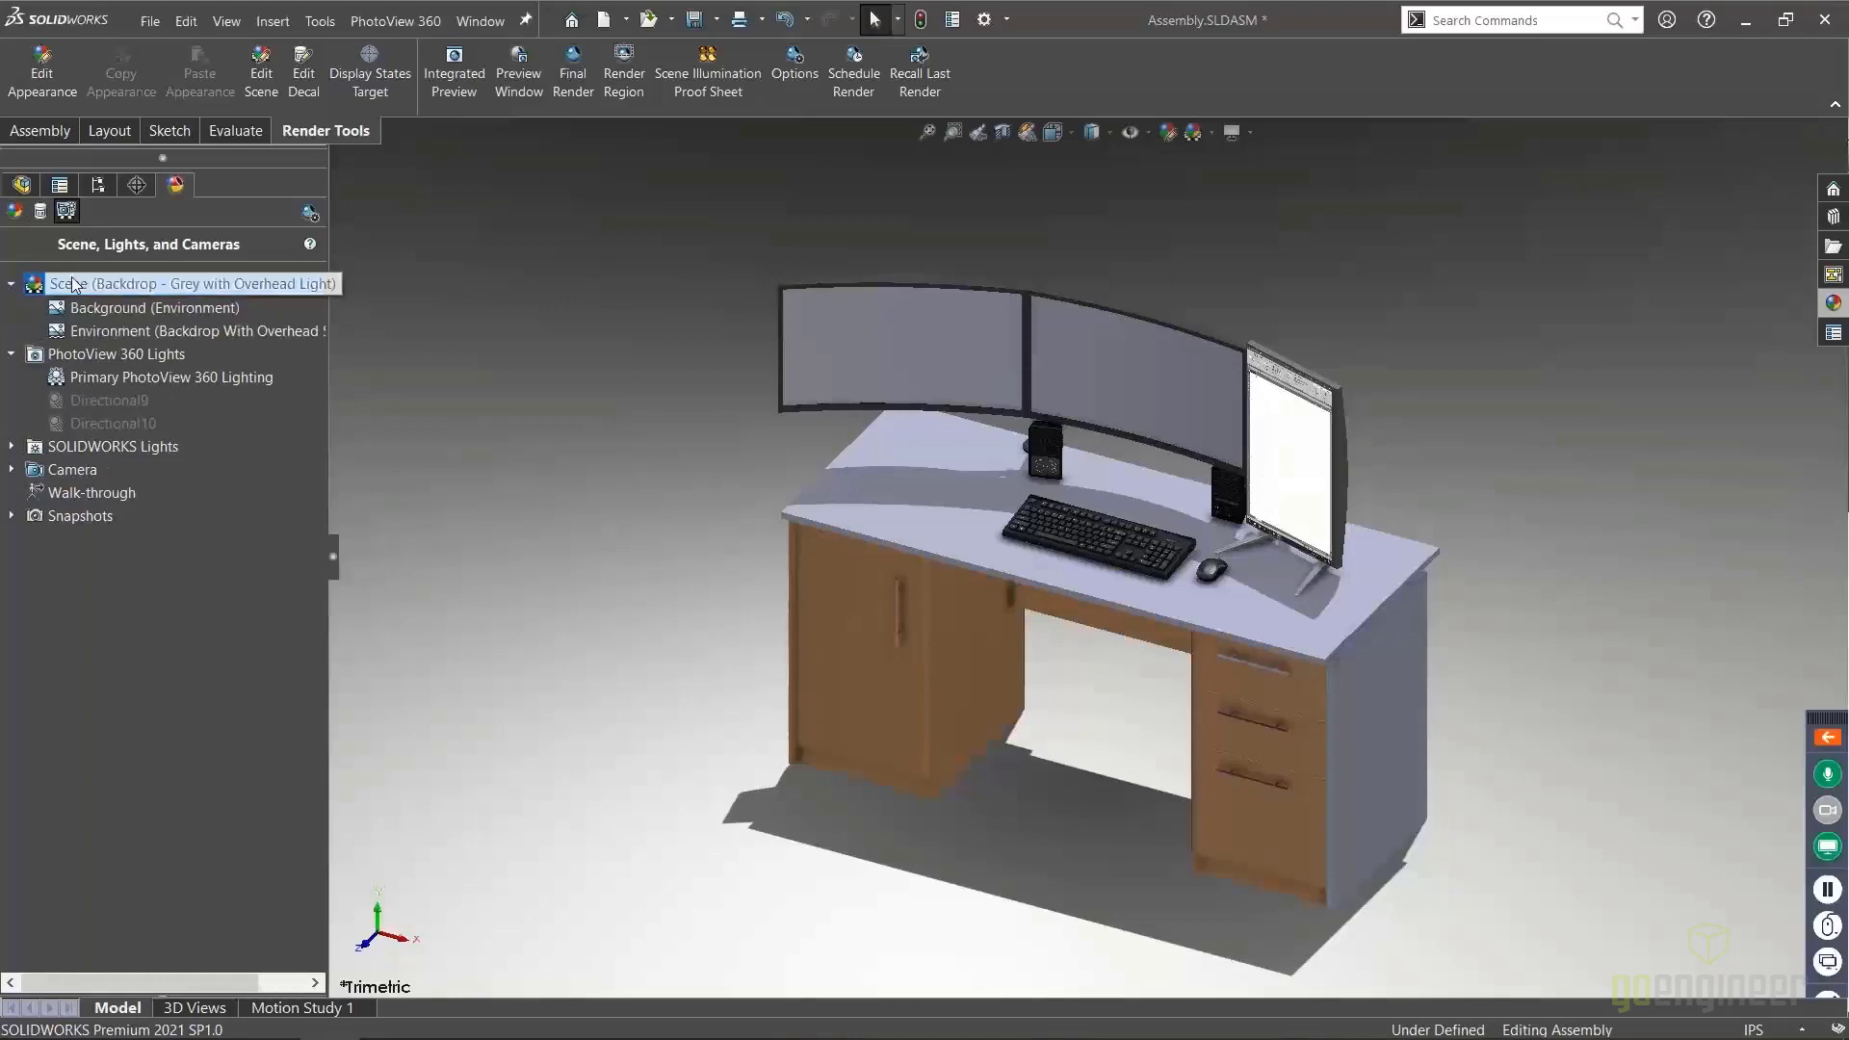
click(120, 289)
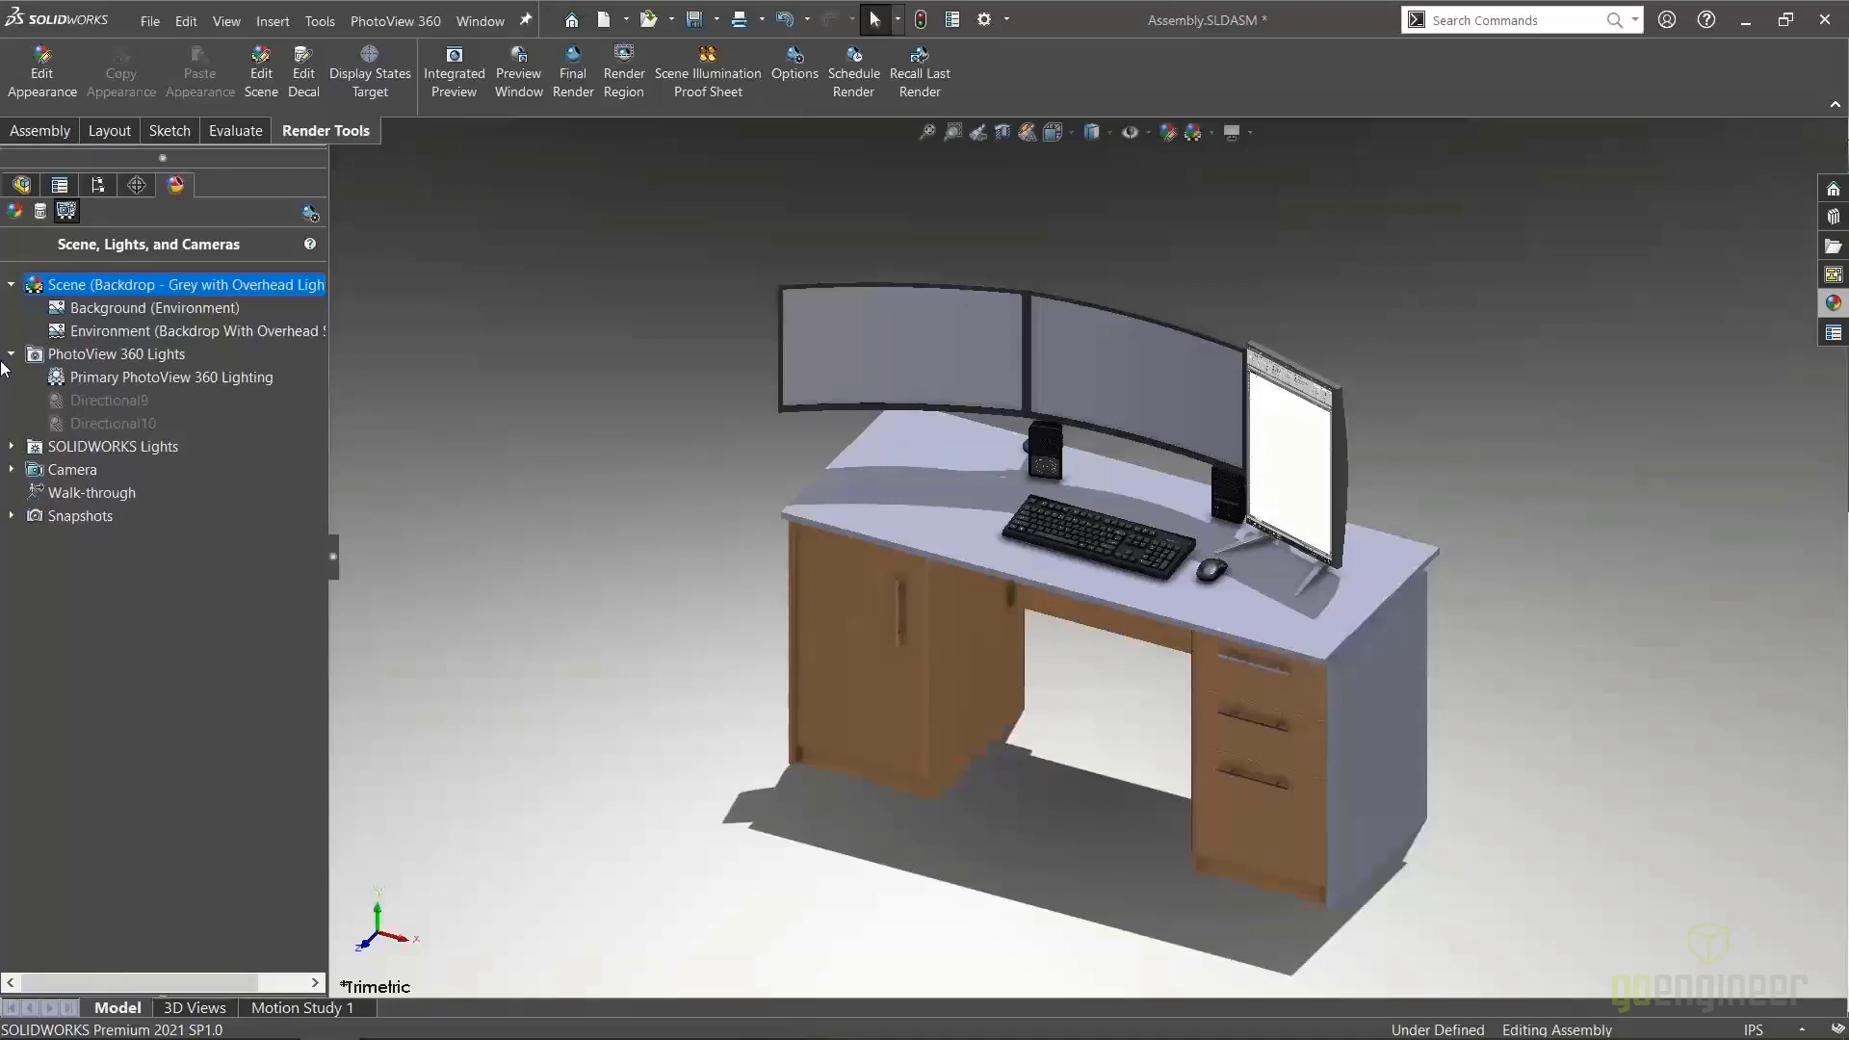
Open the scene for editing from its environment entry and set the background to None
right_click(125, 282)
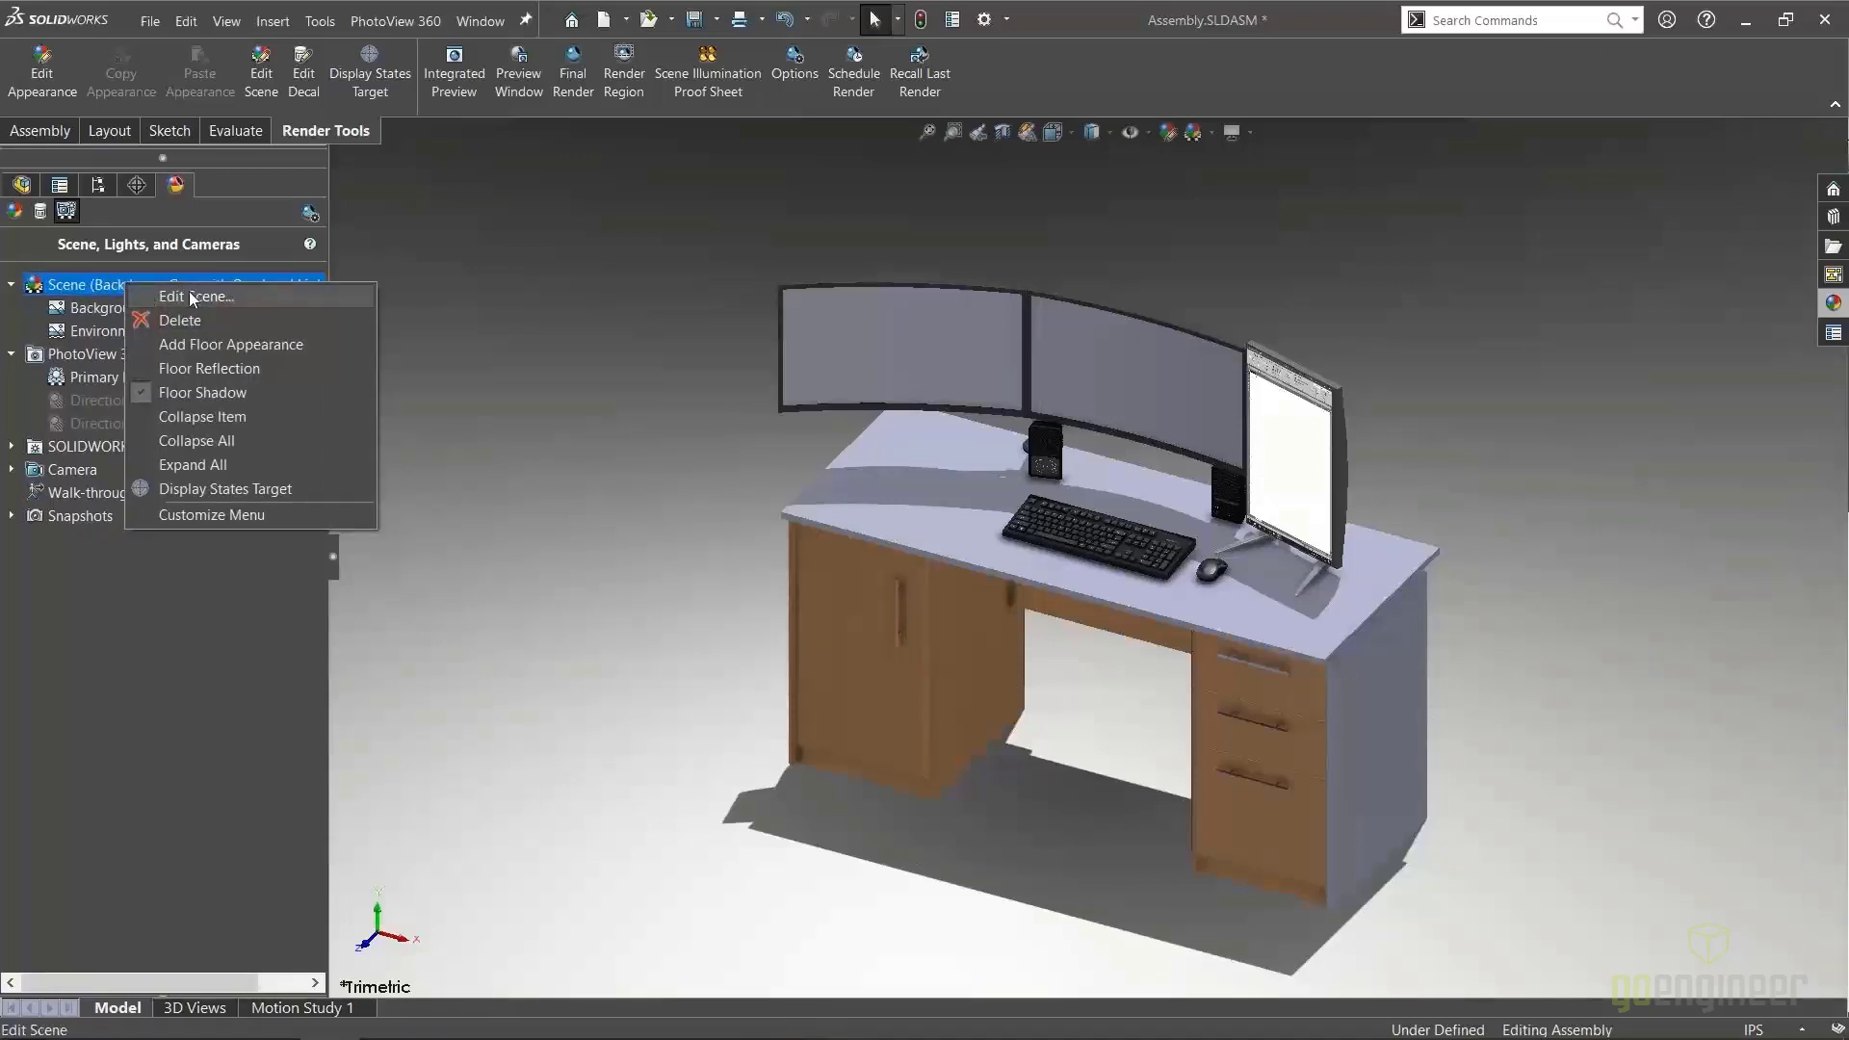
click(76, 306)
right_click(76, 310)
click(70, 330)
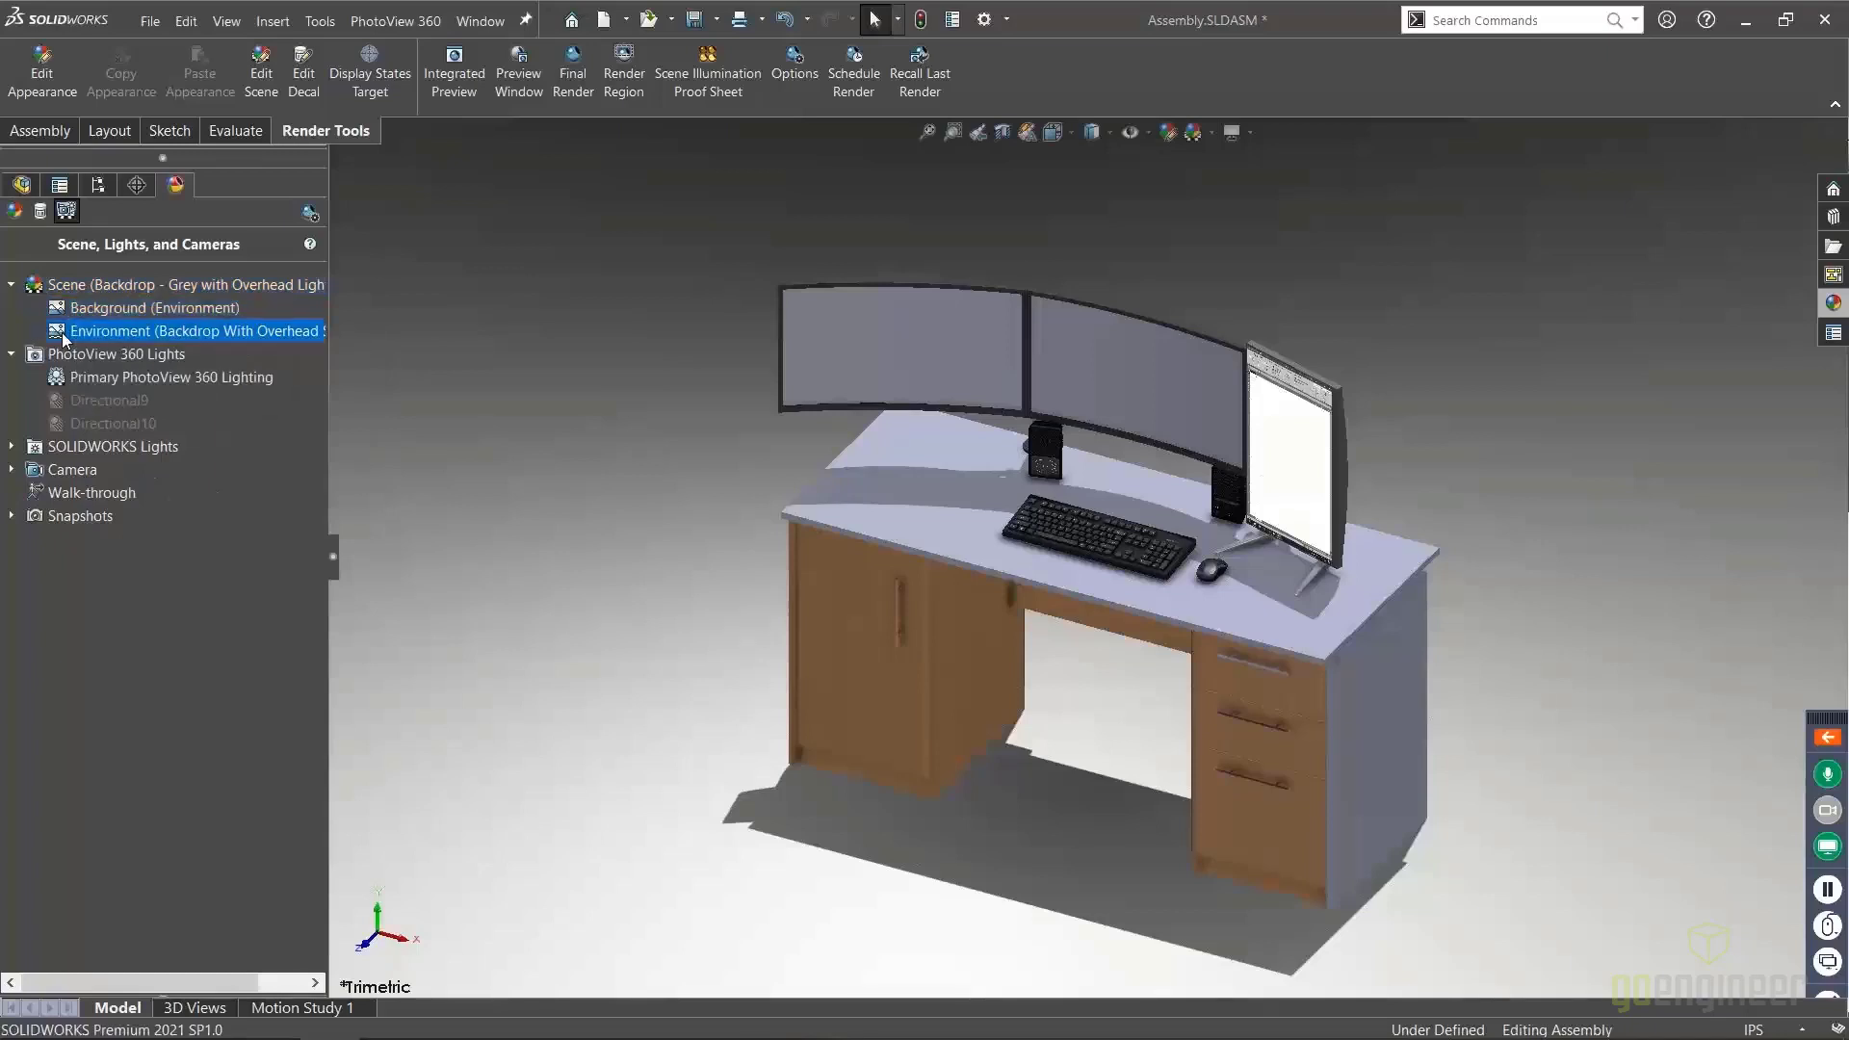
right_click(61, 332)
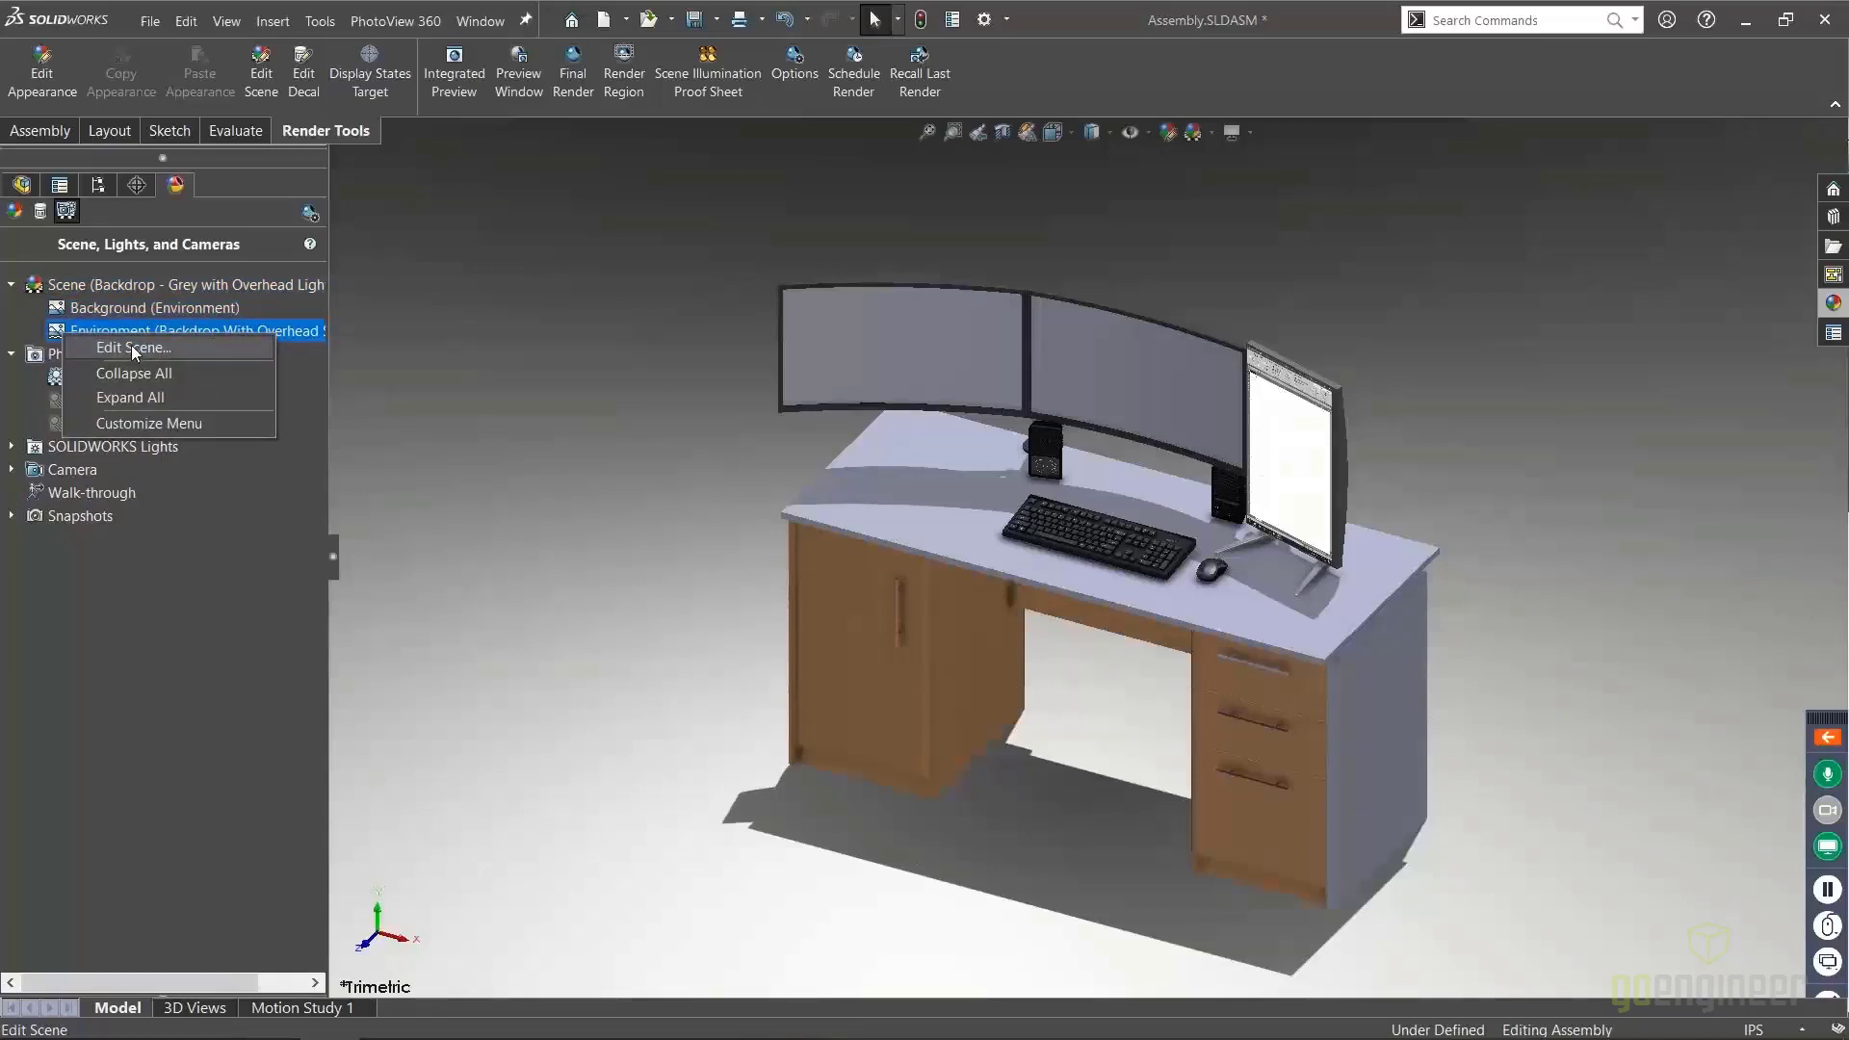
click(131, 344)
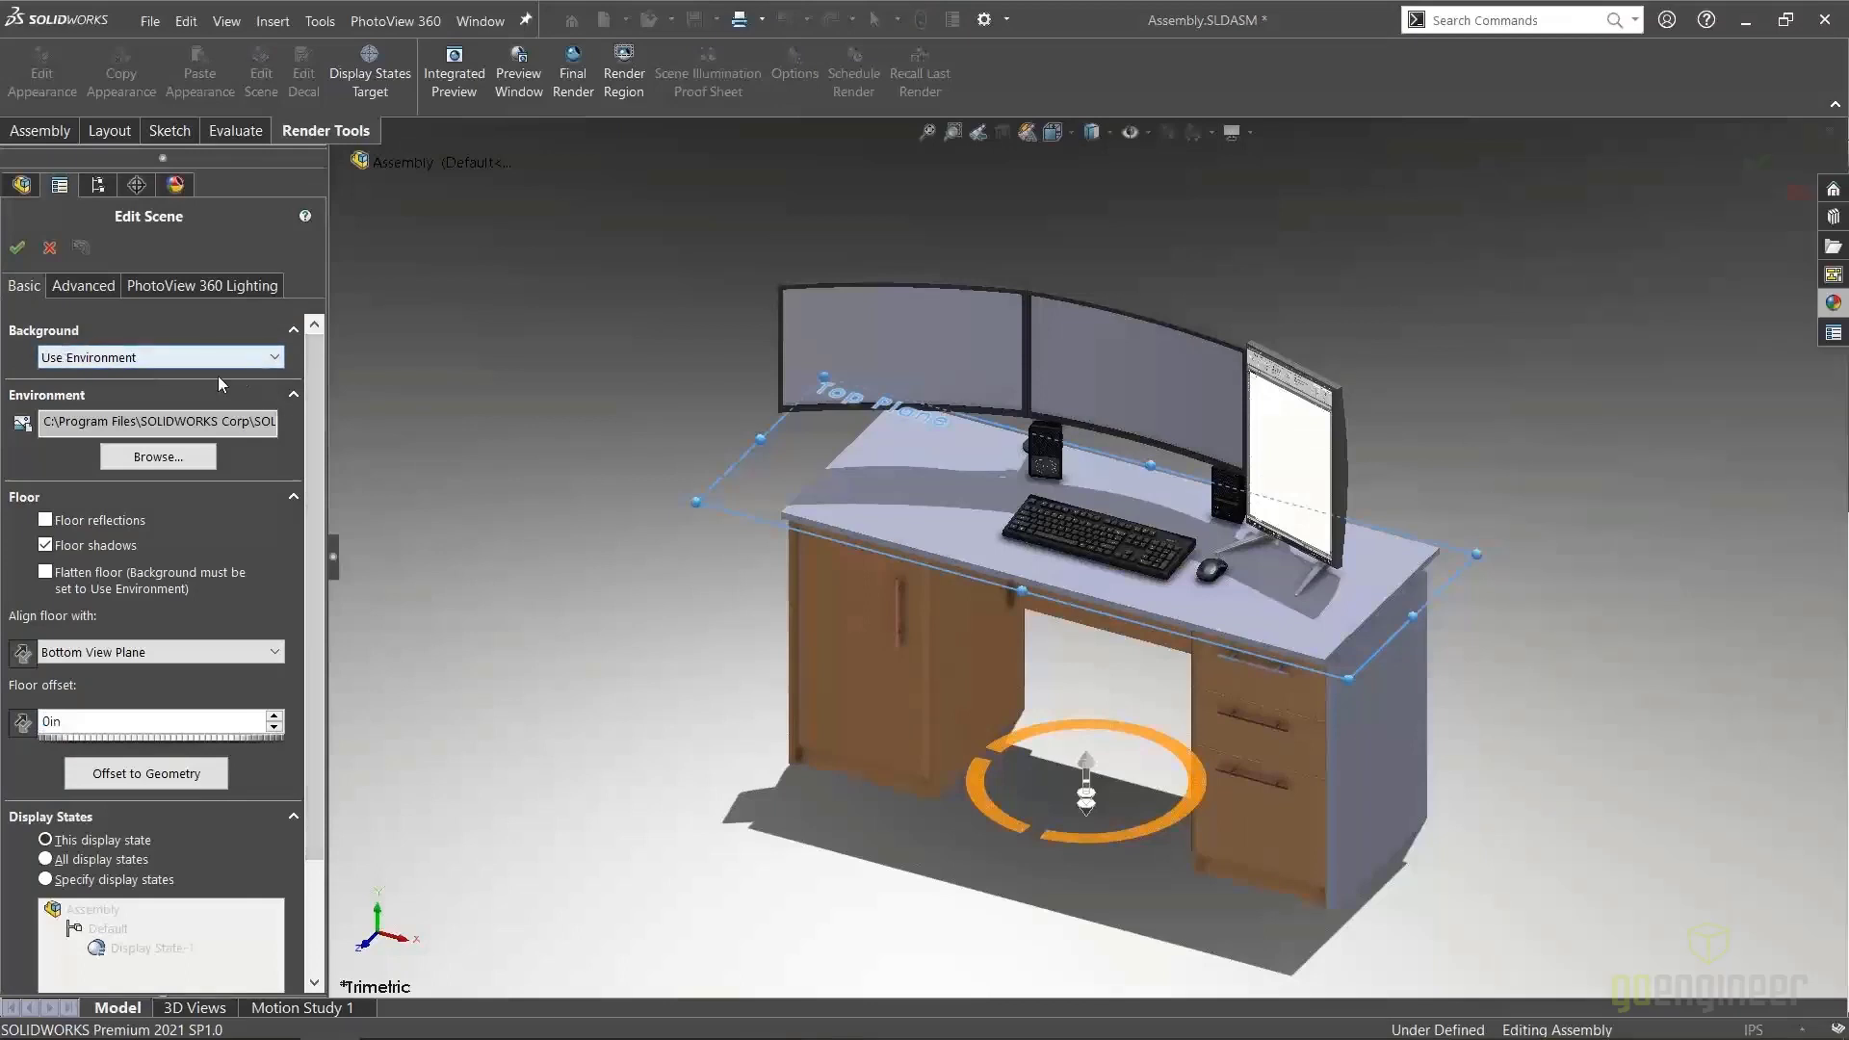
click(275, 359)
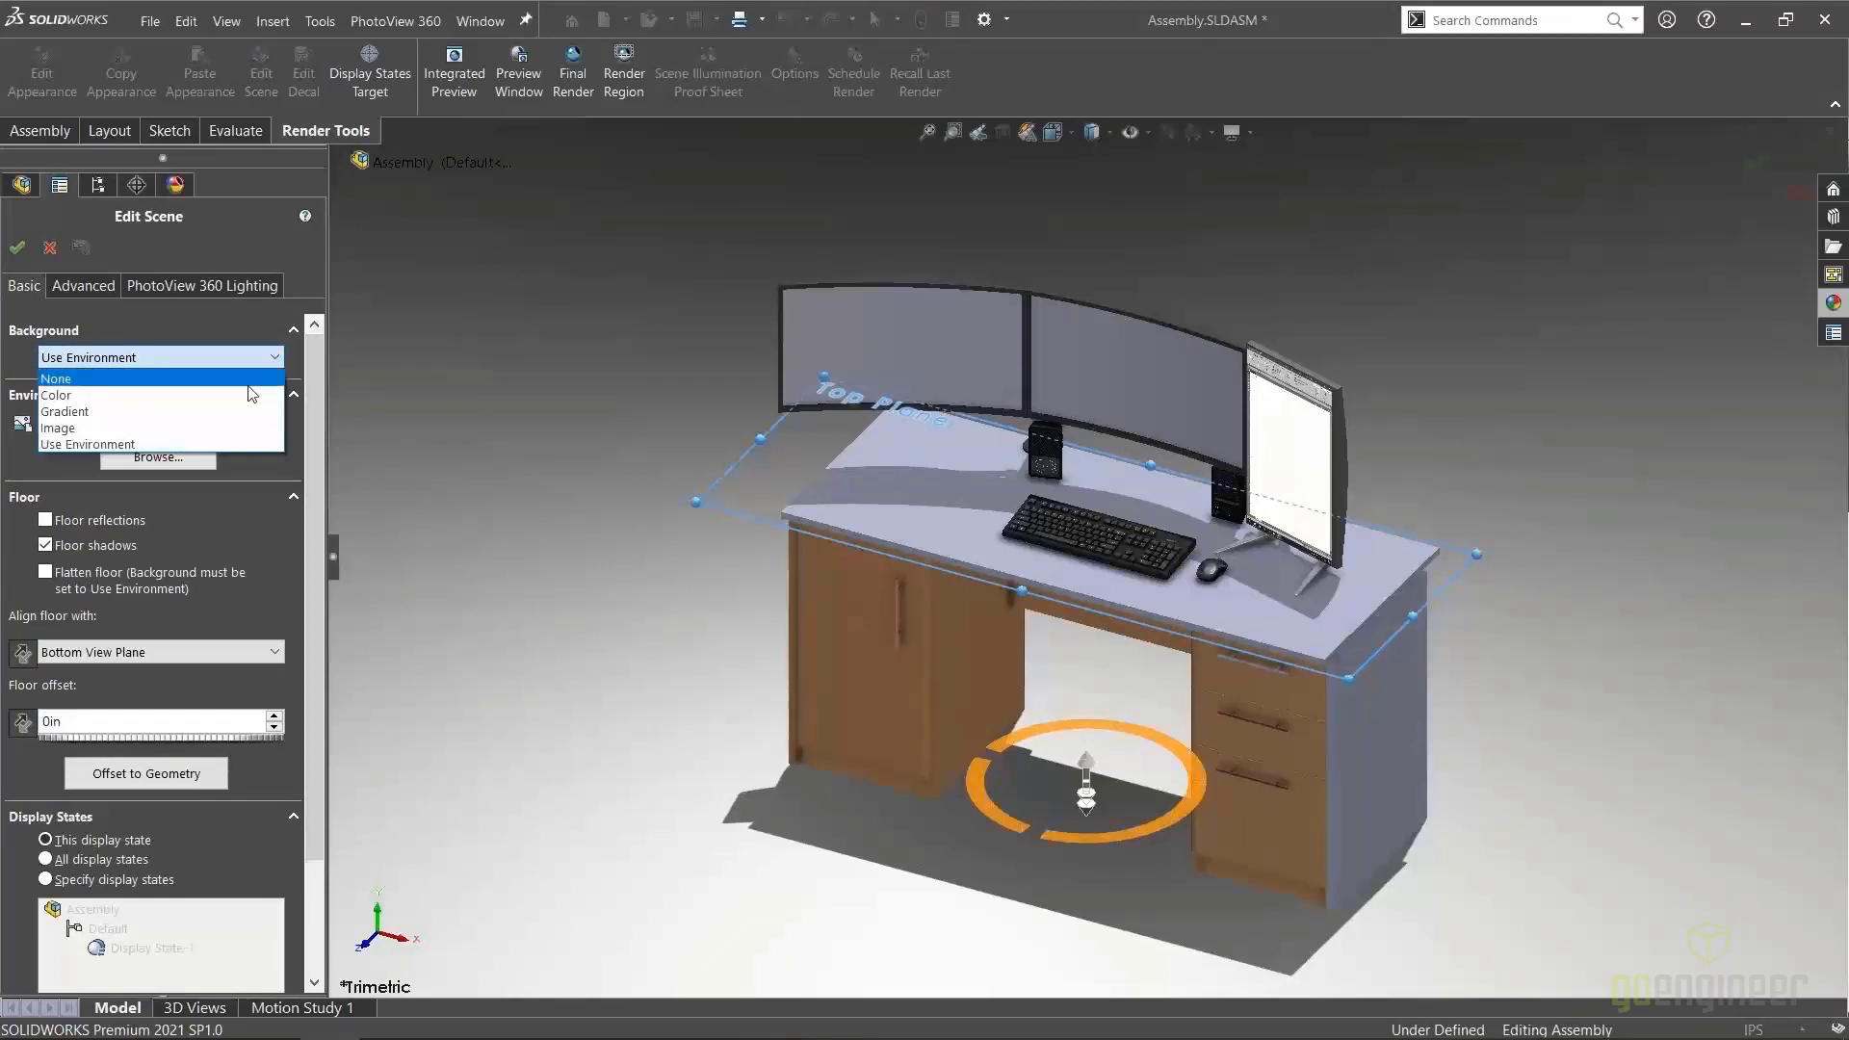
click(248, 382)
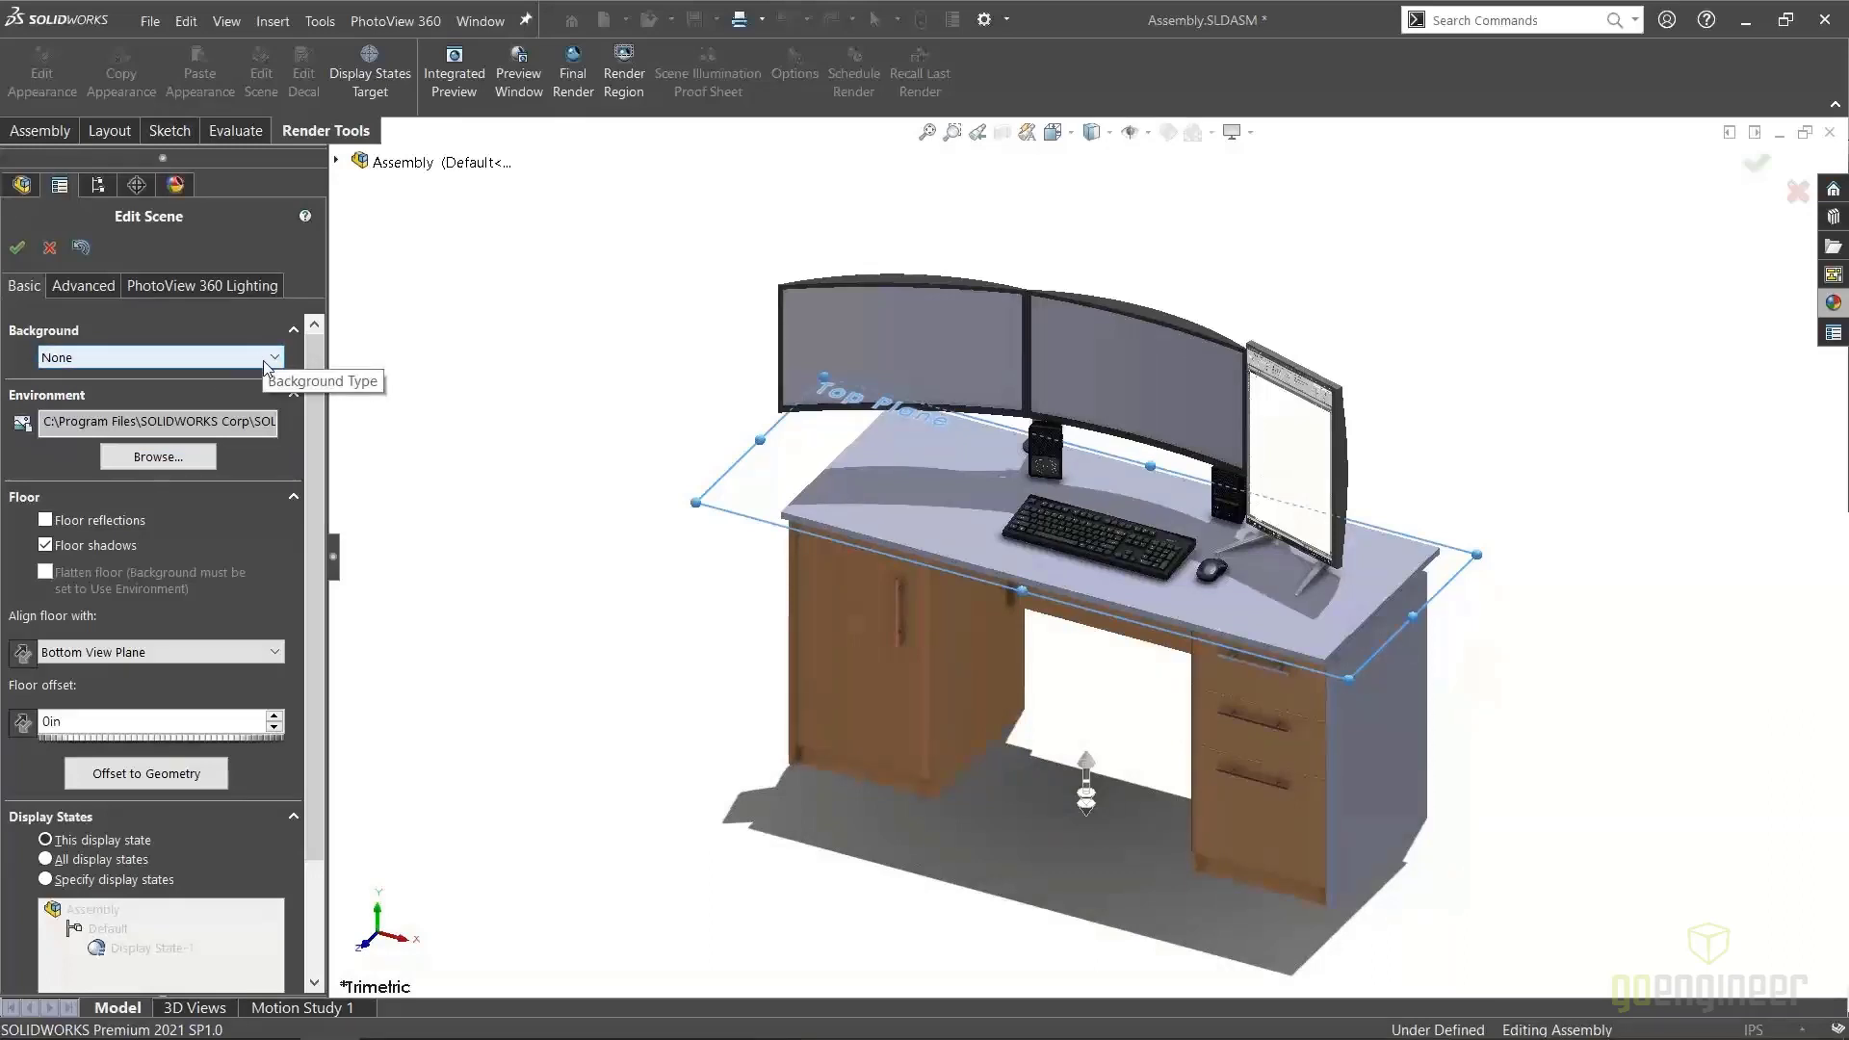
Try a solid yellow colour for the scene background, and a gradient background with yellow at the top
click(268, 360)
click(201, 390)
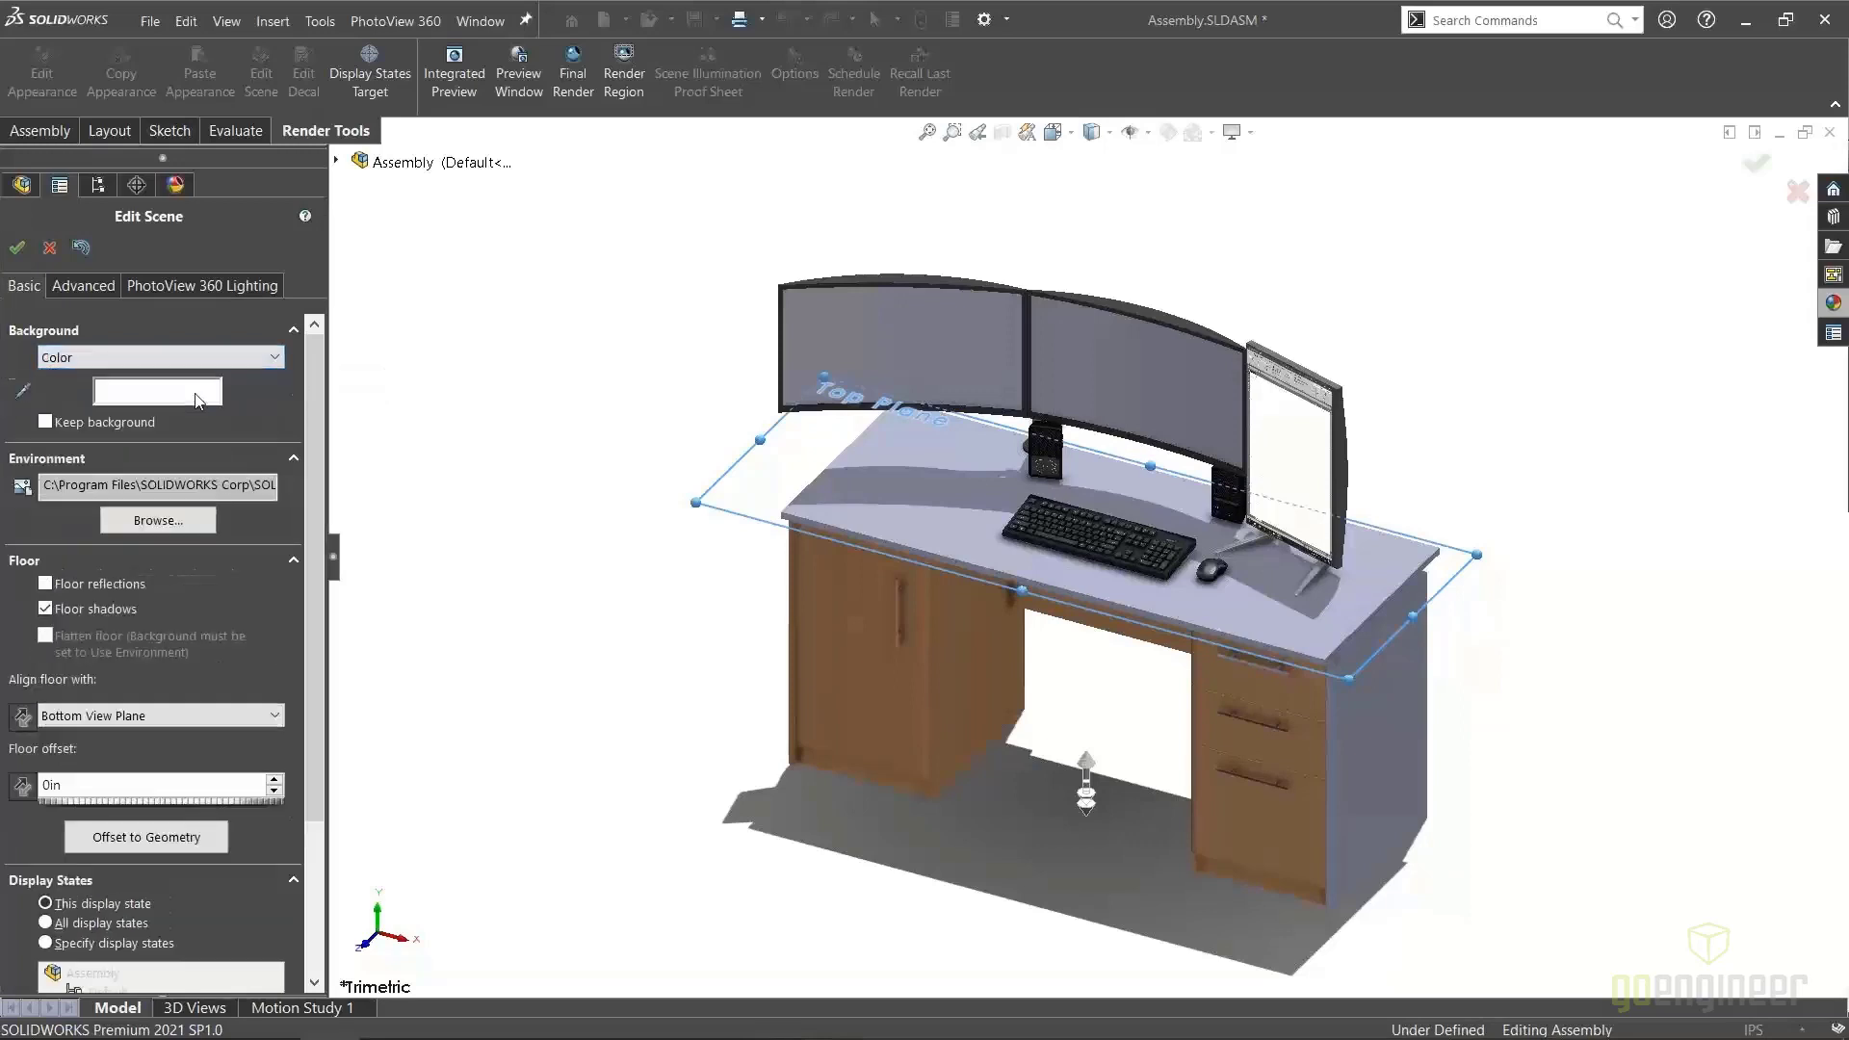
click(186, 399)
click(840, 423)
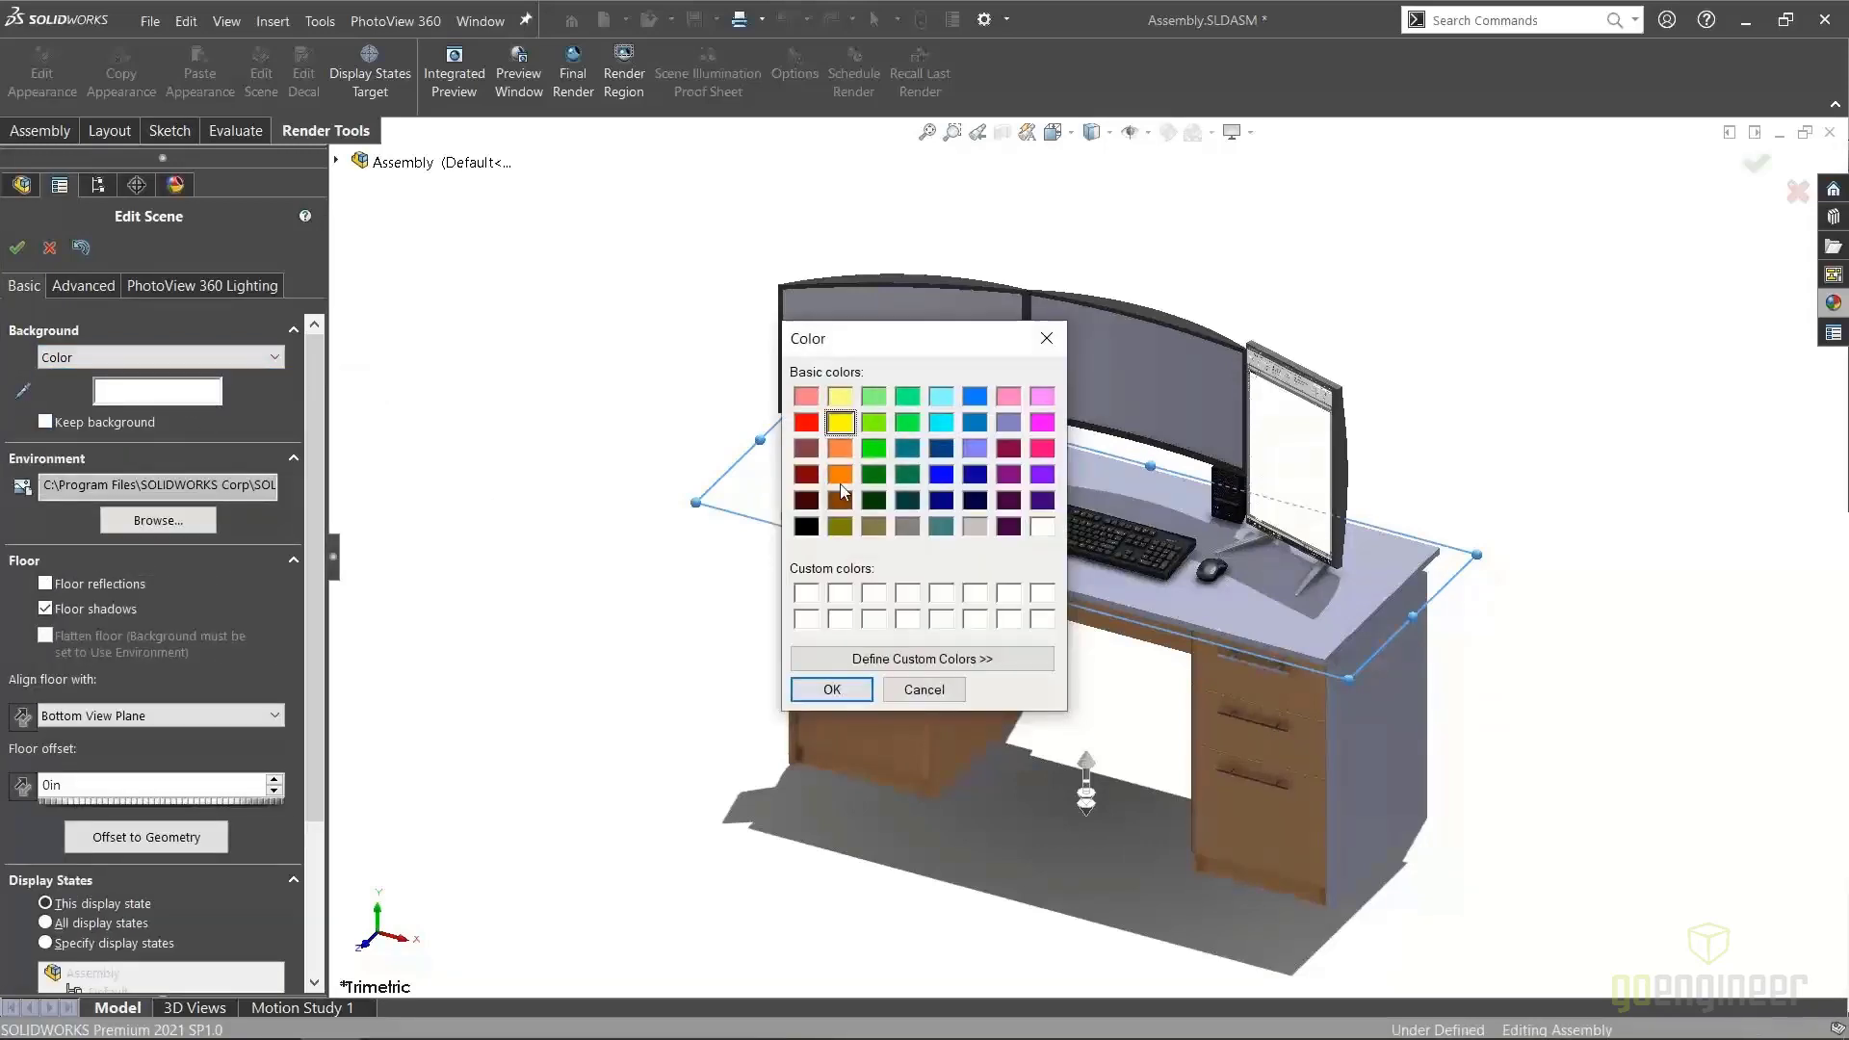
click(831, 689)
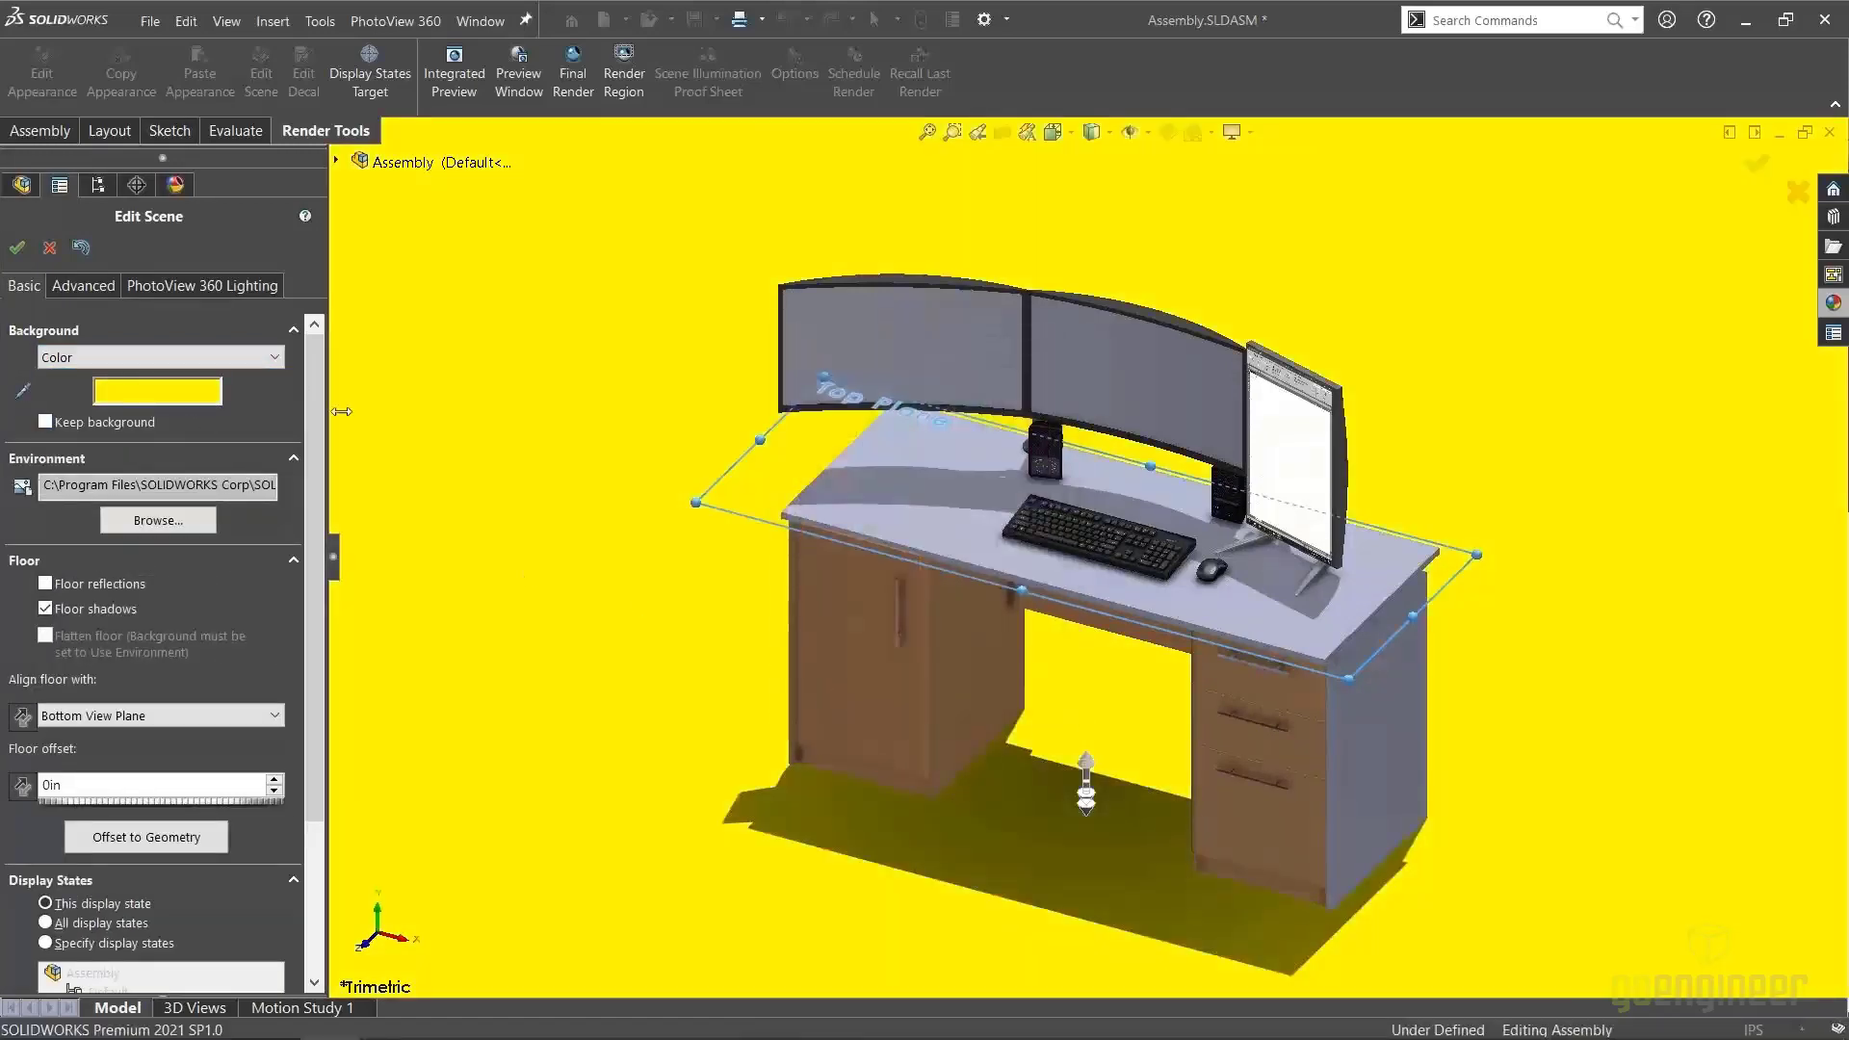
click(273, 358)
click(162, 418)
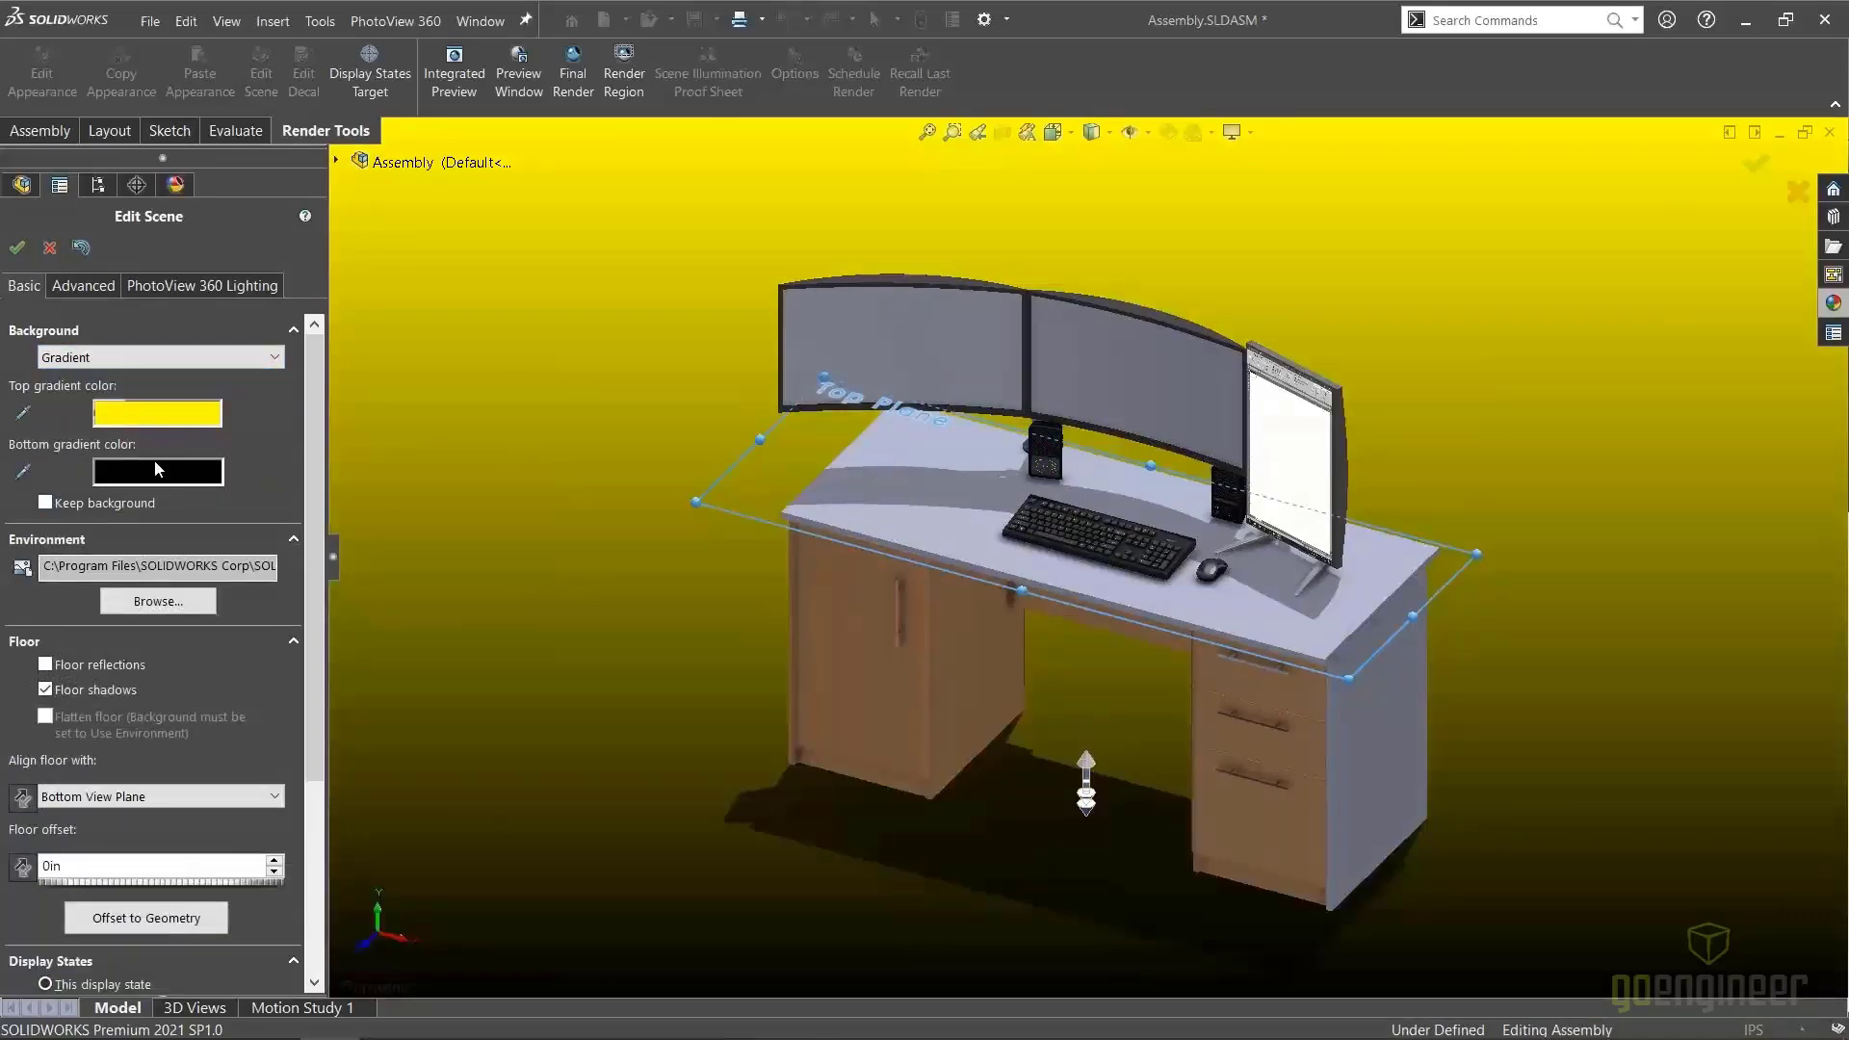
Try Office.png from the Desktop as the background image, stretched to fit the window, and check the desk against it
click(240, 357)
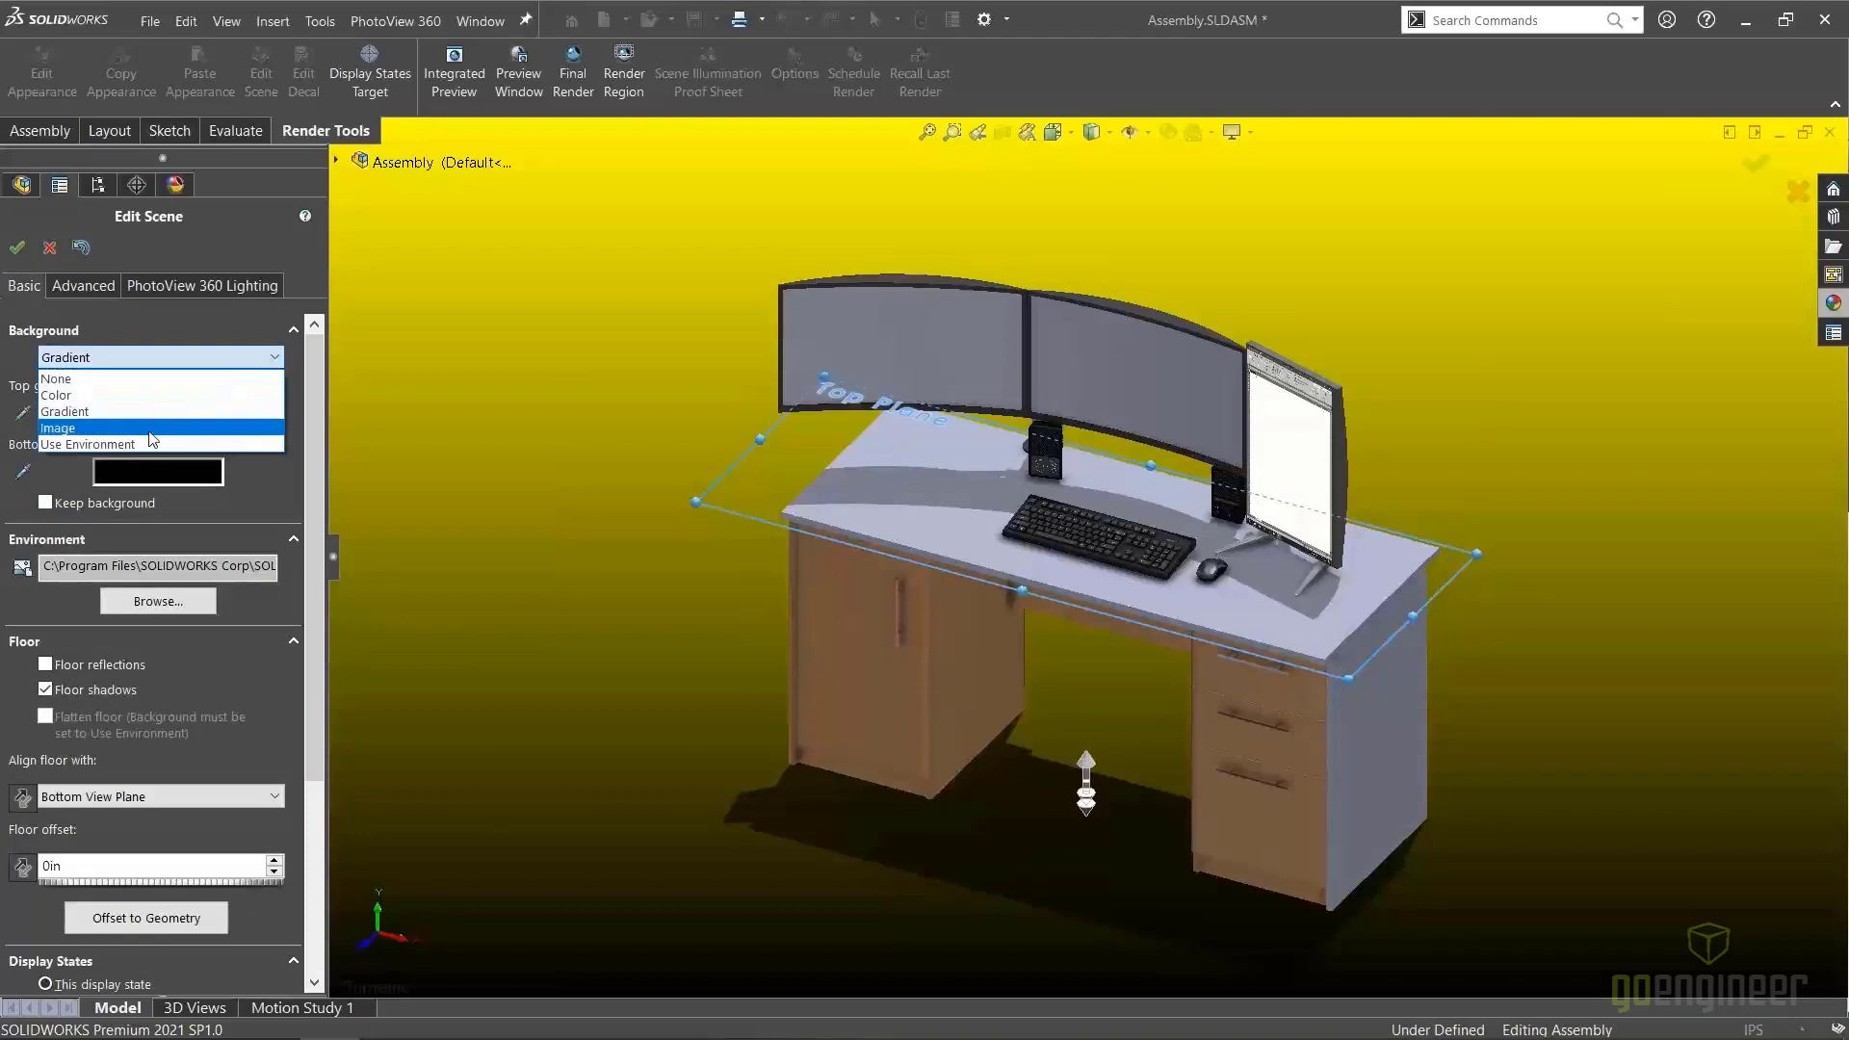
click(163, 427)
click(122, 433)
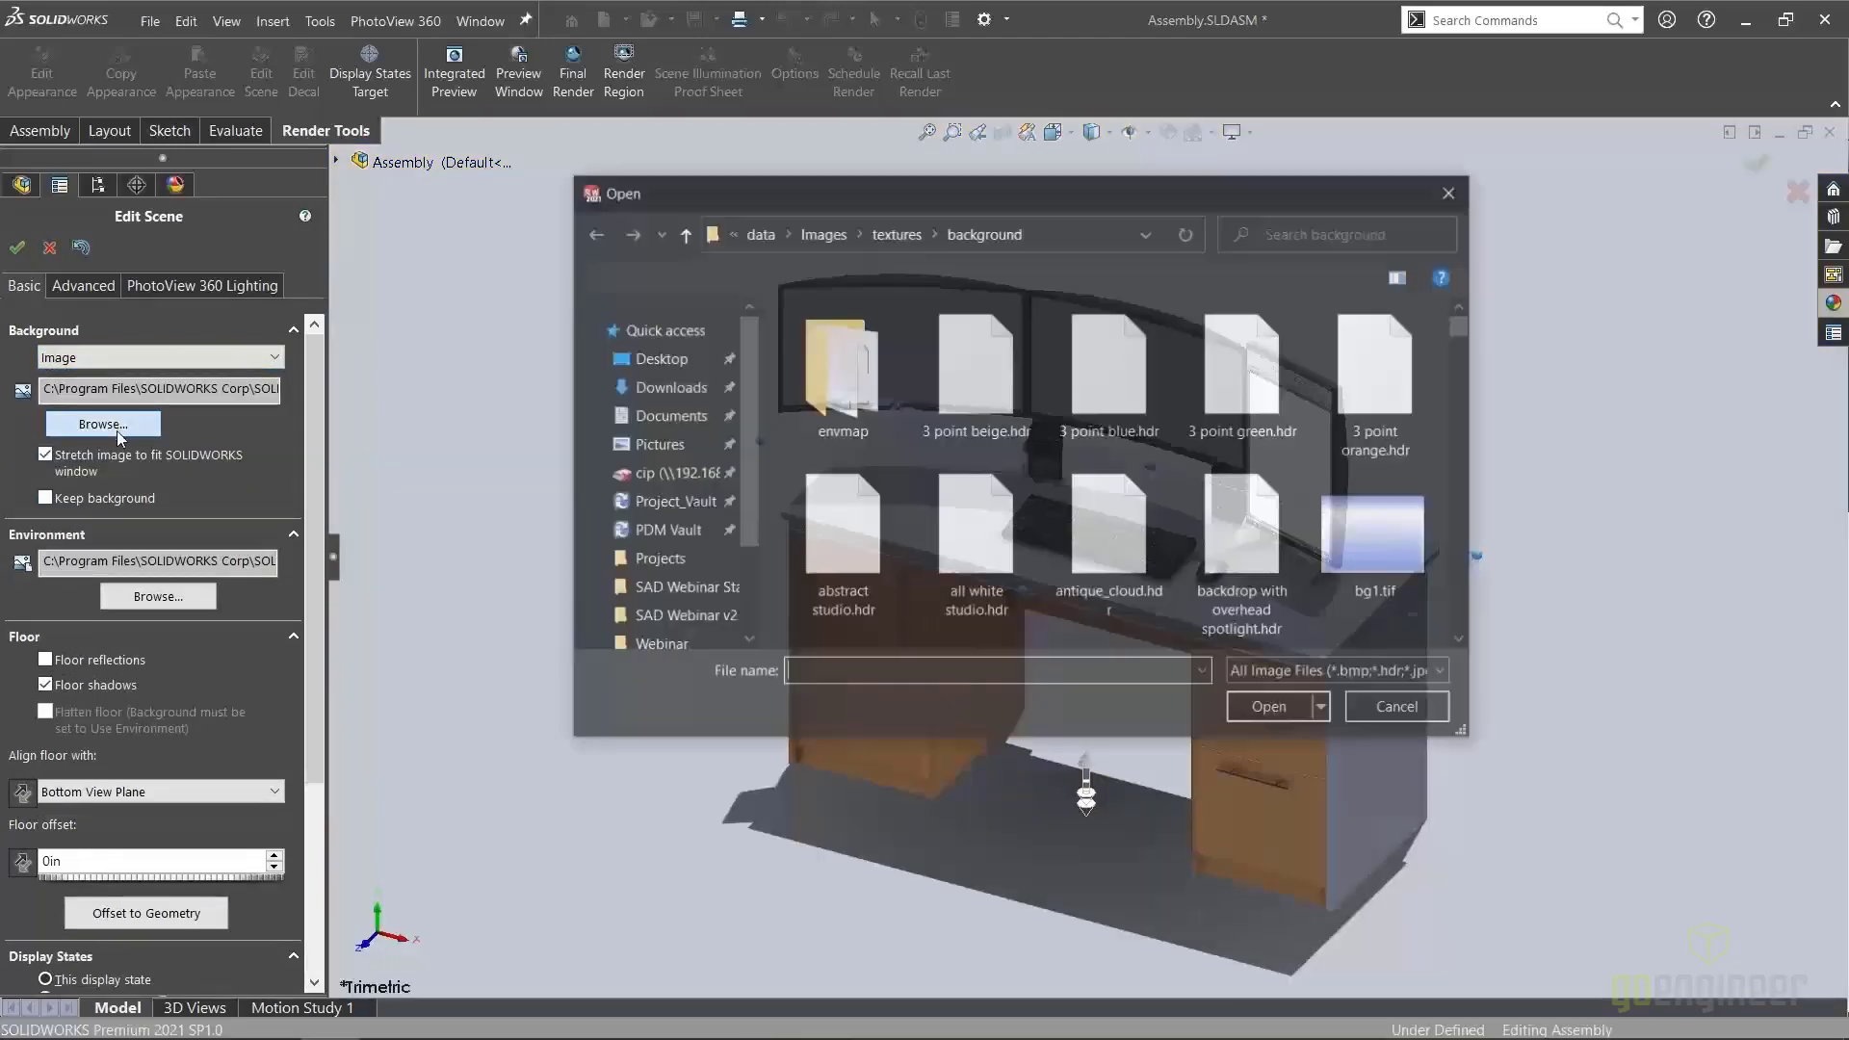
click(654, 357)
click(838, 477)
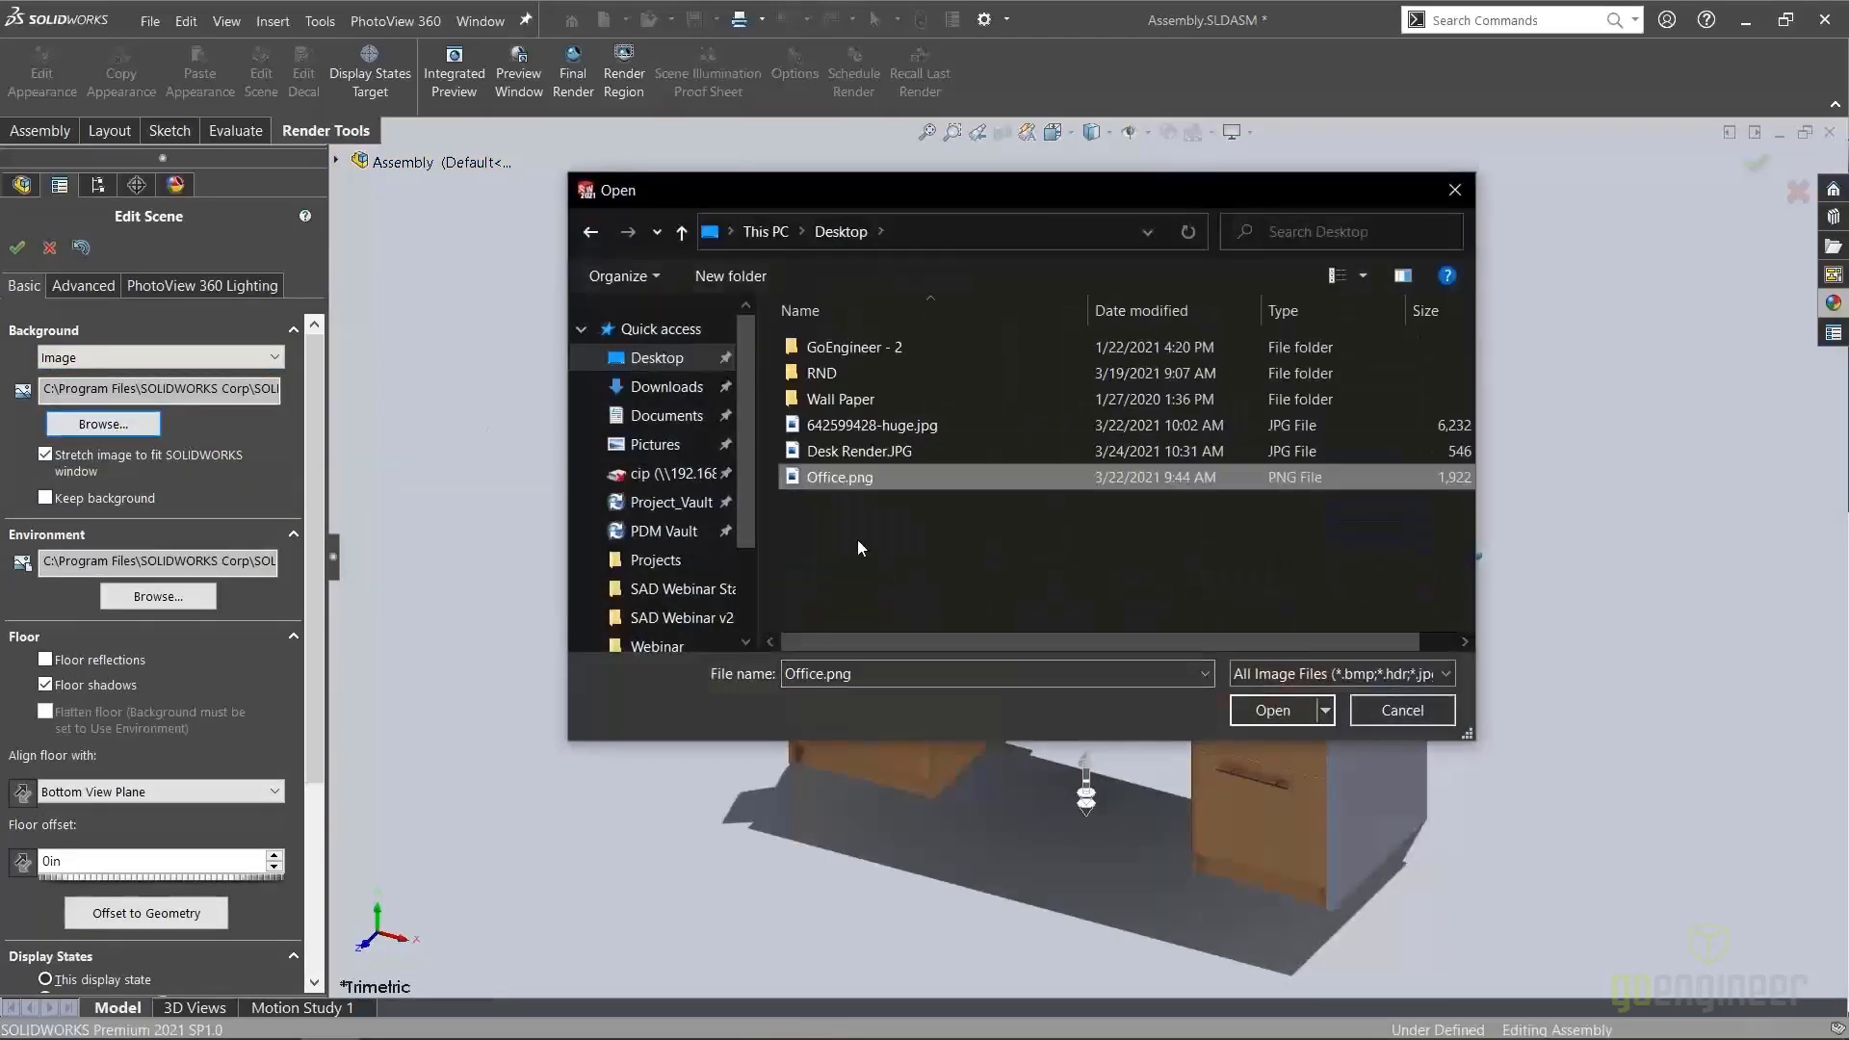
click(1272, 710)
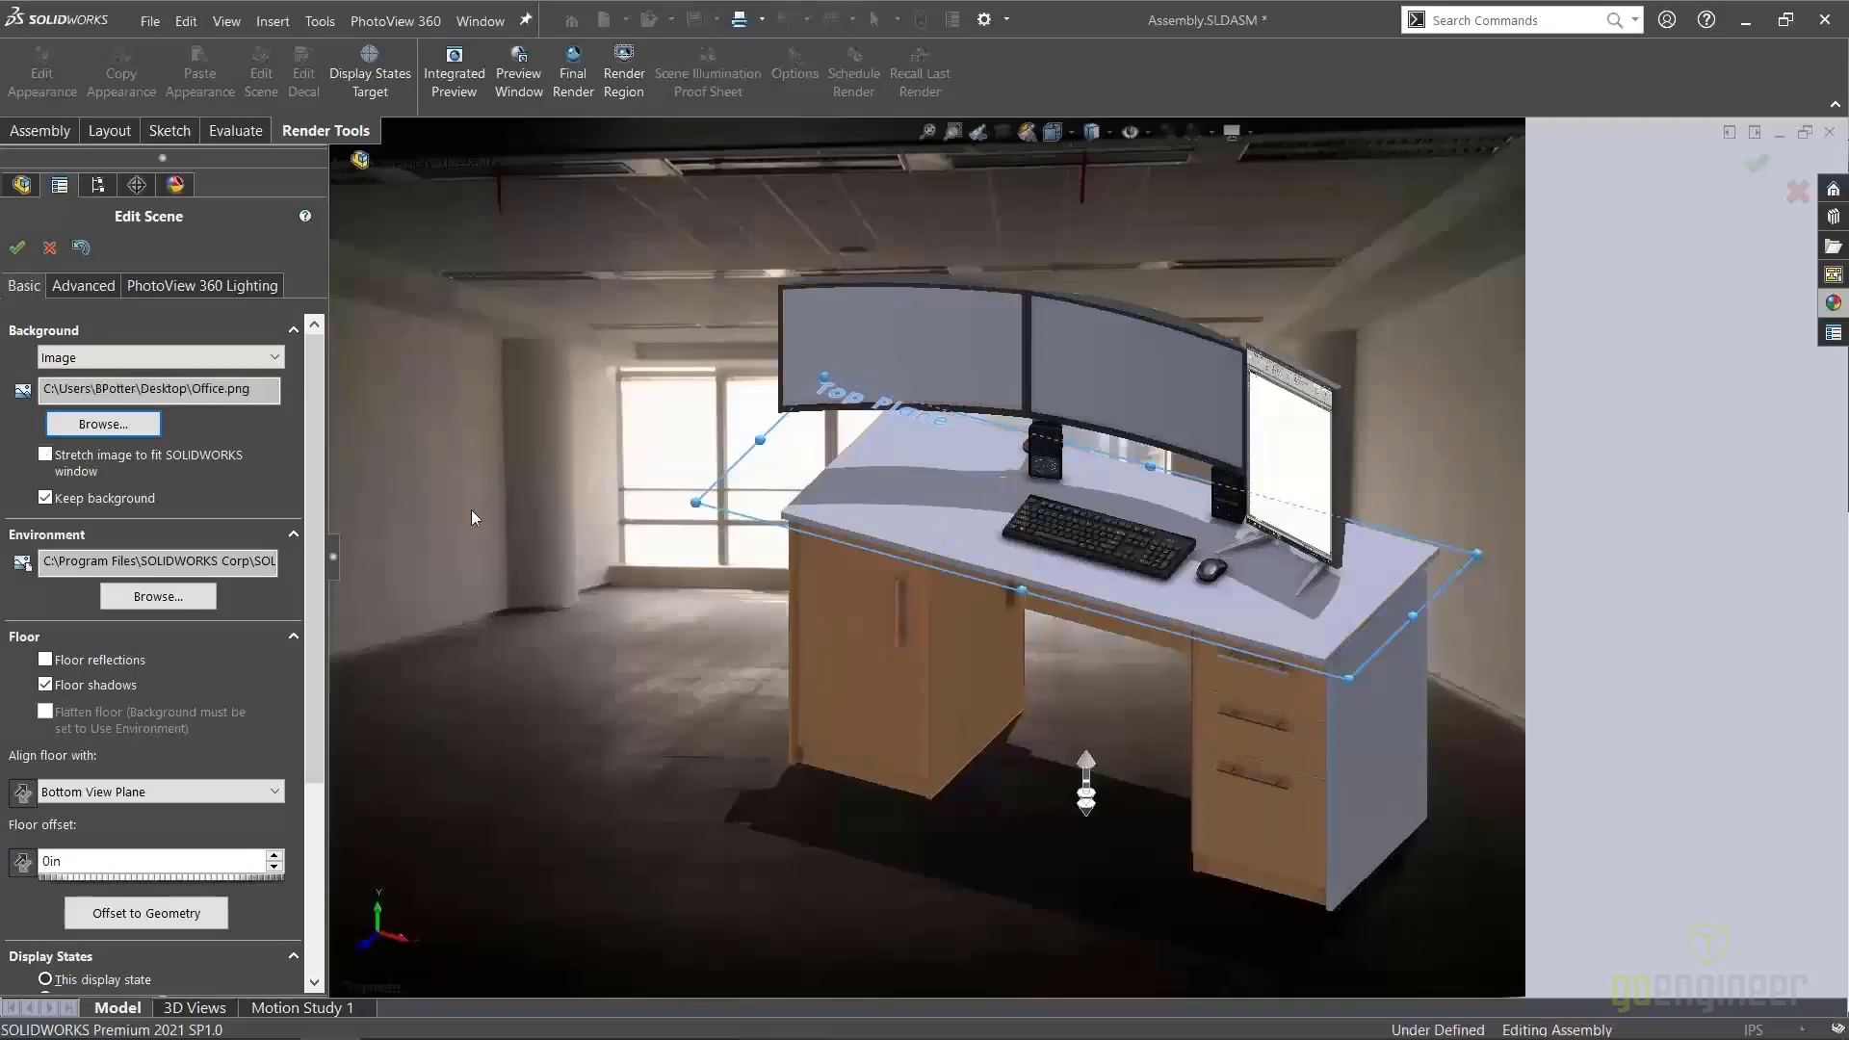
click(64, 462)
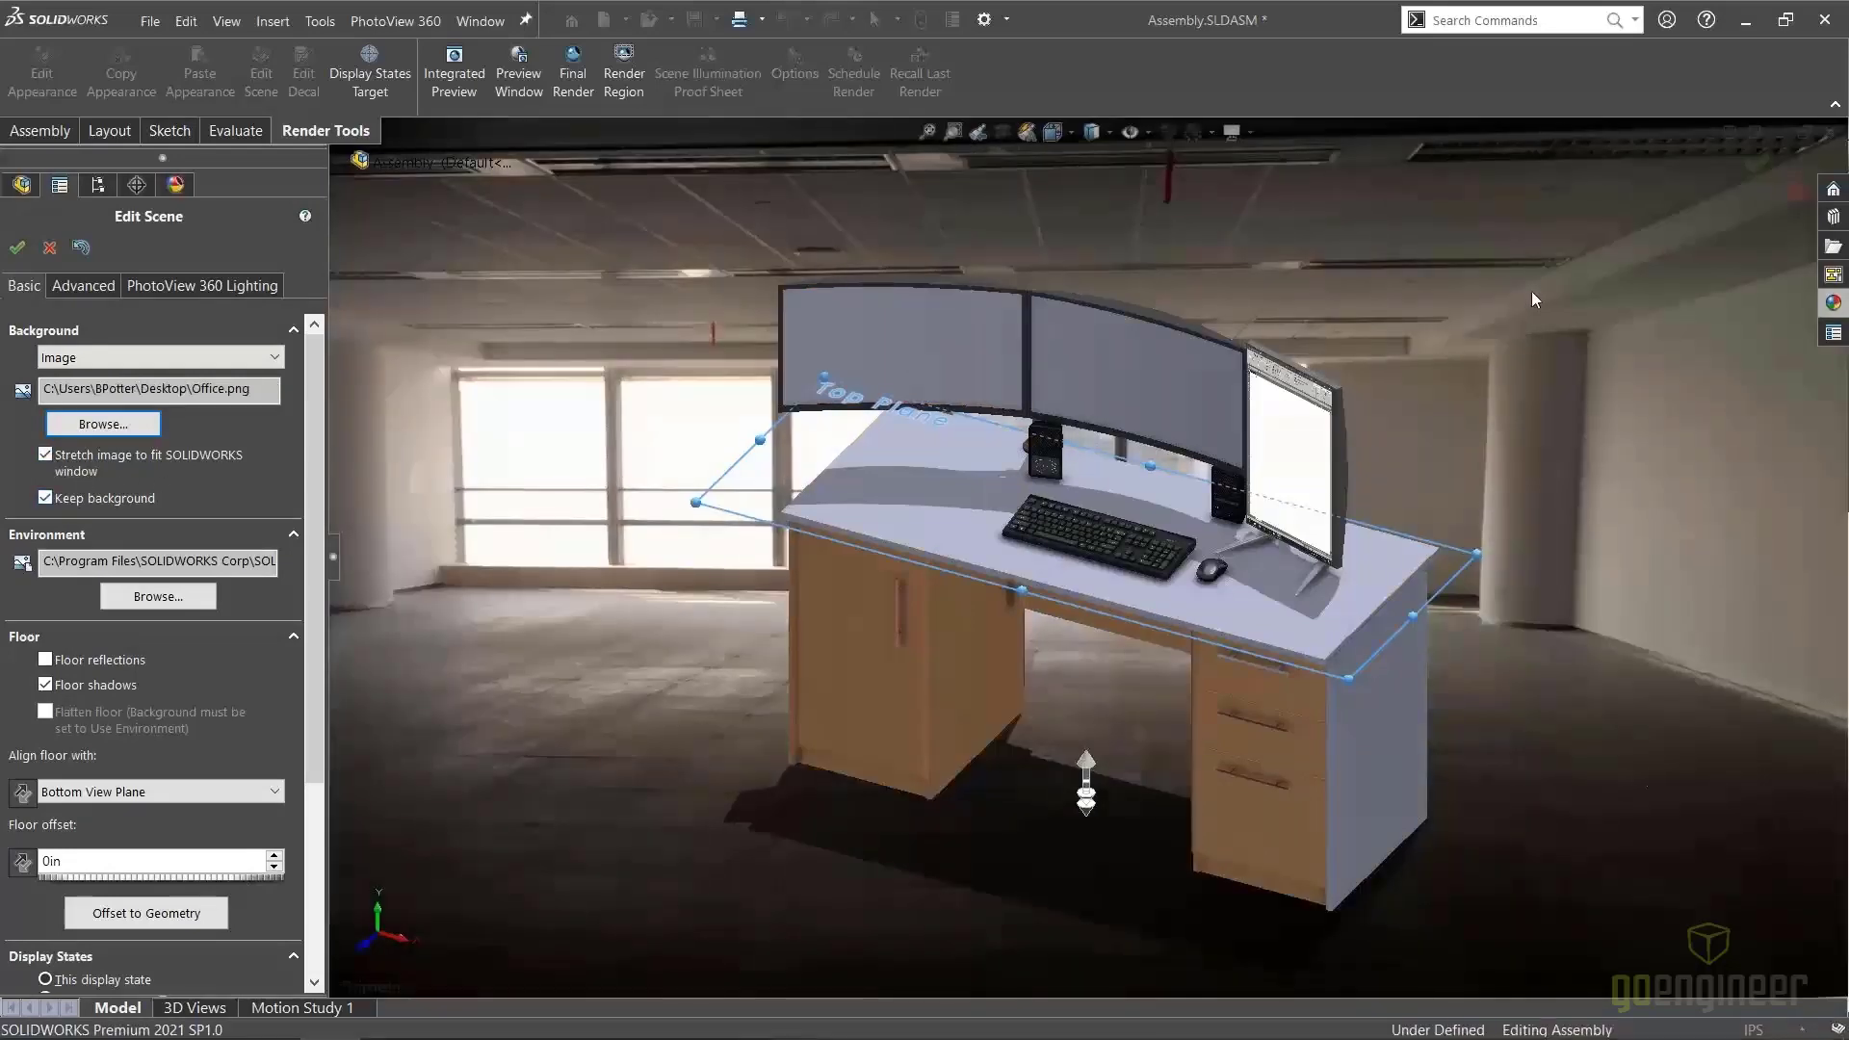
scroll(1152, 634, up, 3)
scroll(1152, 633, up, 1)
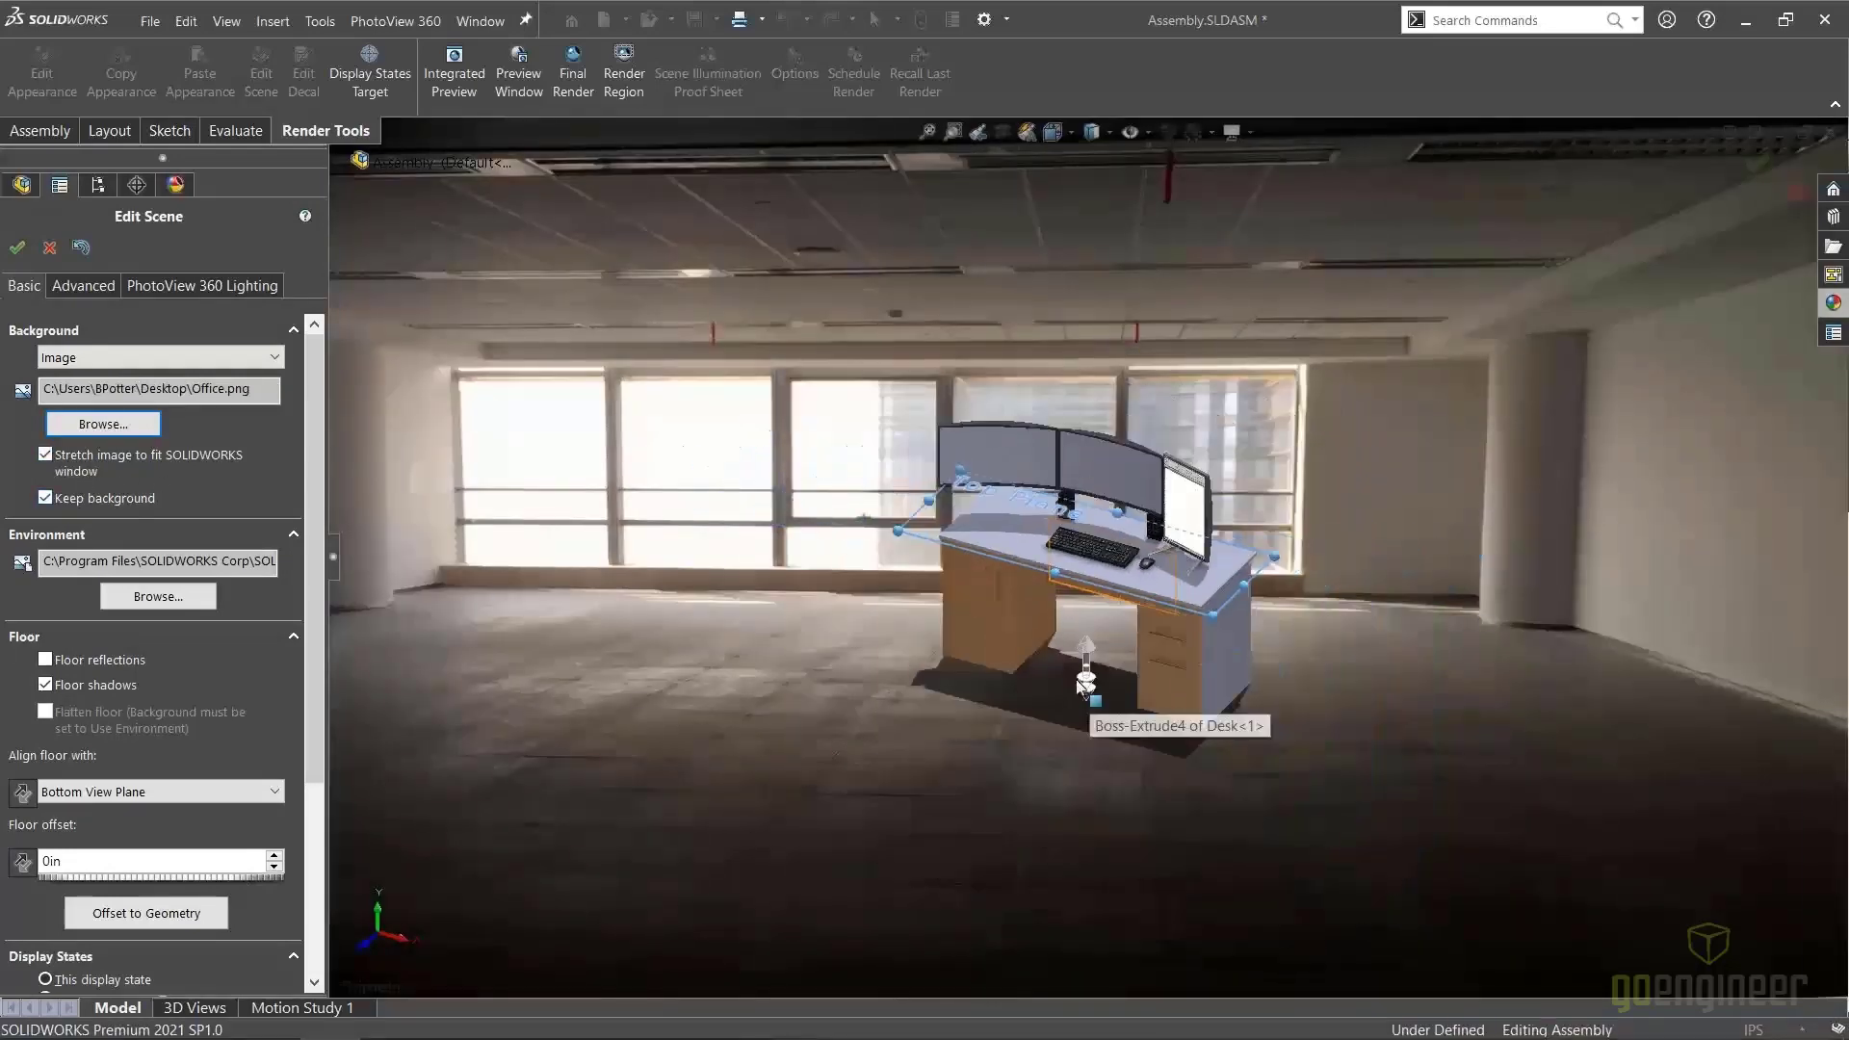
middle_drag(1085, 688, 1060, 631)
scroll(1157, 595, down, 2)
scroll(1060, 632, down, 1)
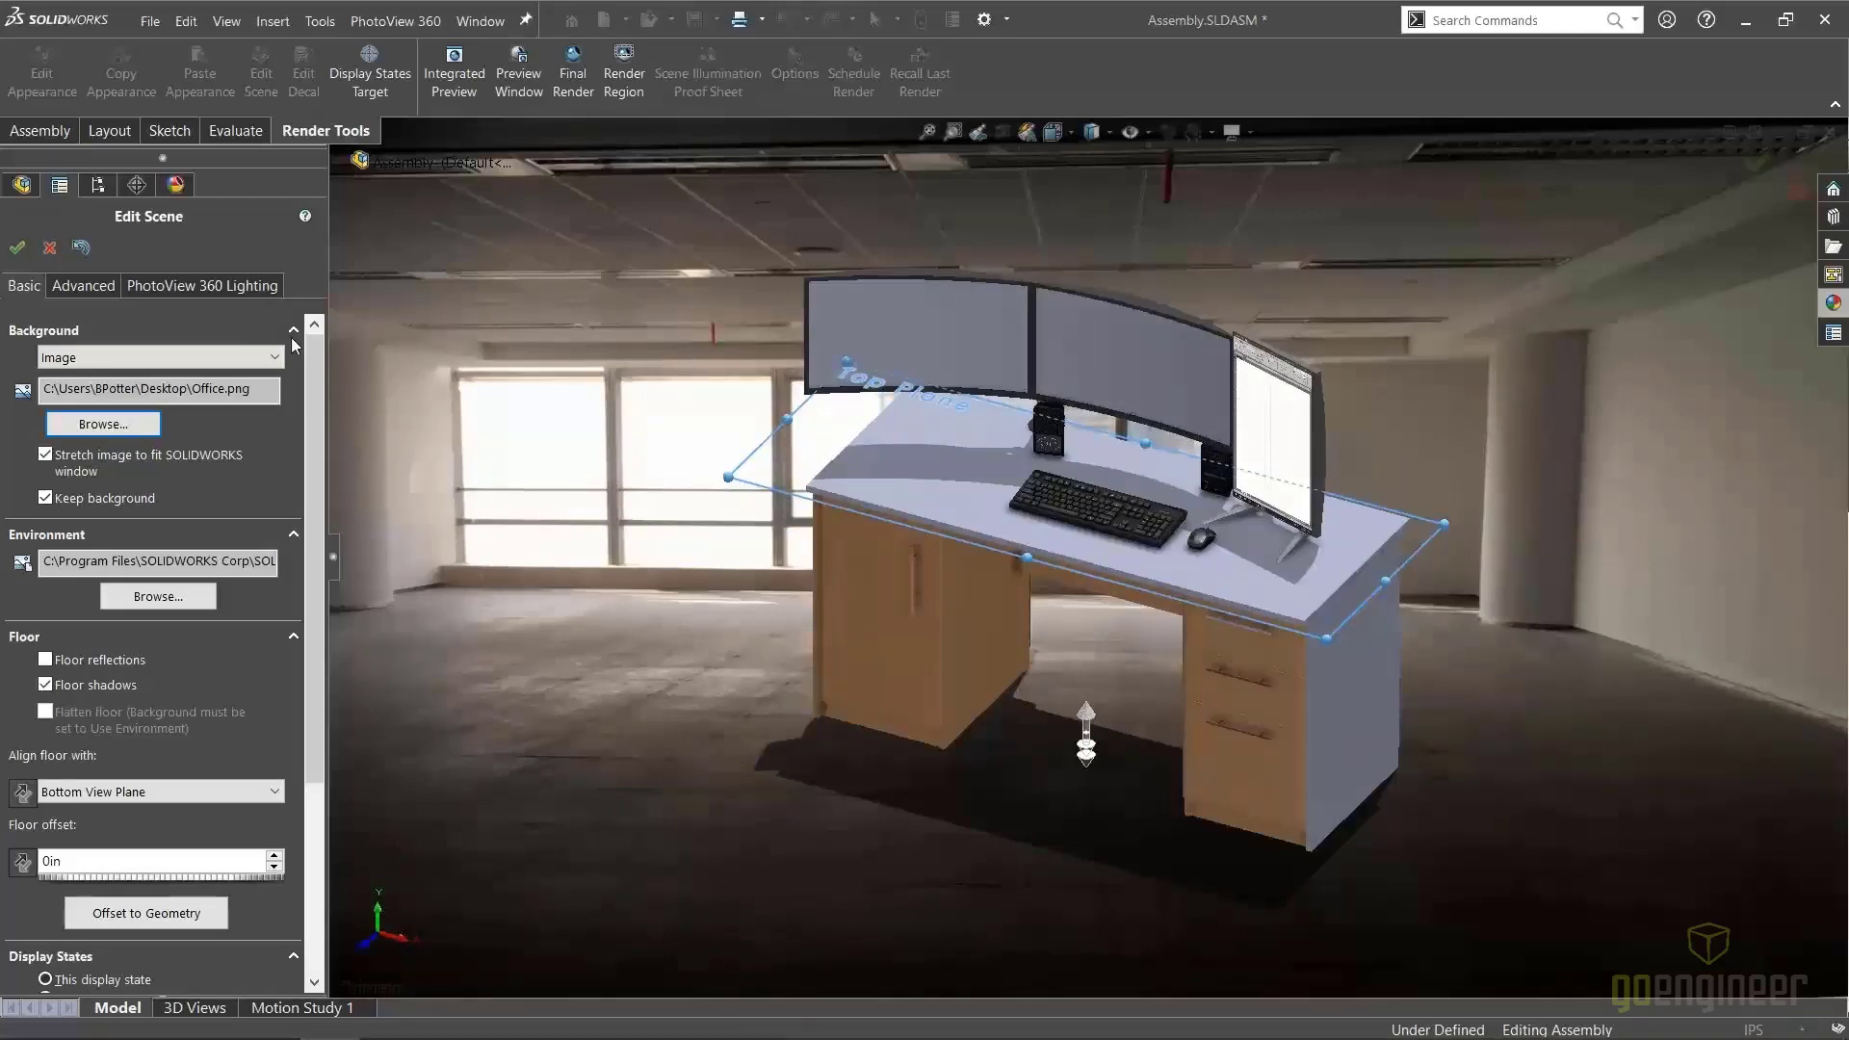
Set the background to Use Environment and try 642599428-huge.jpg from the Desktop as the environment image, viewing it around the desk
click(278, 358)
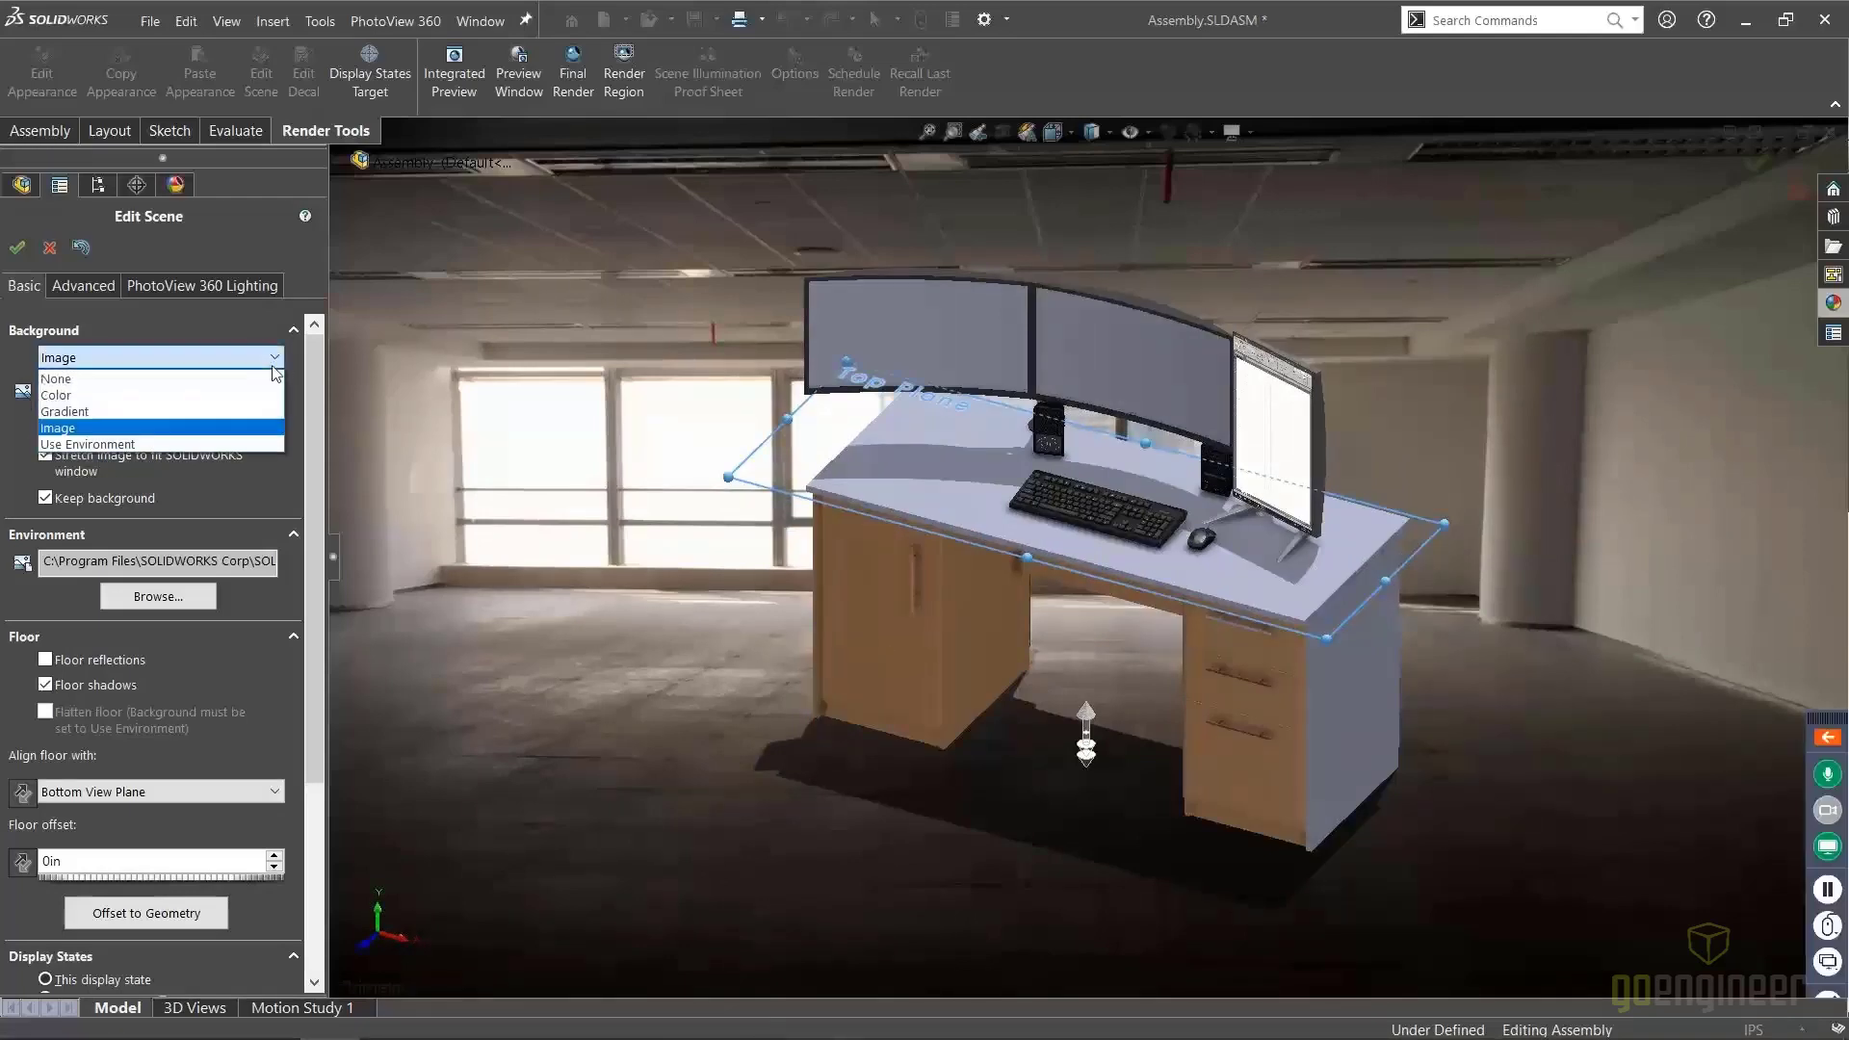
click(155, 449)
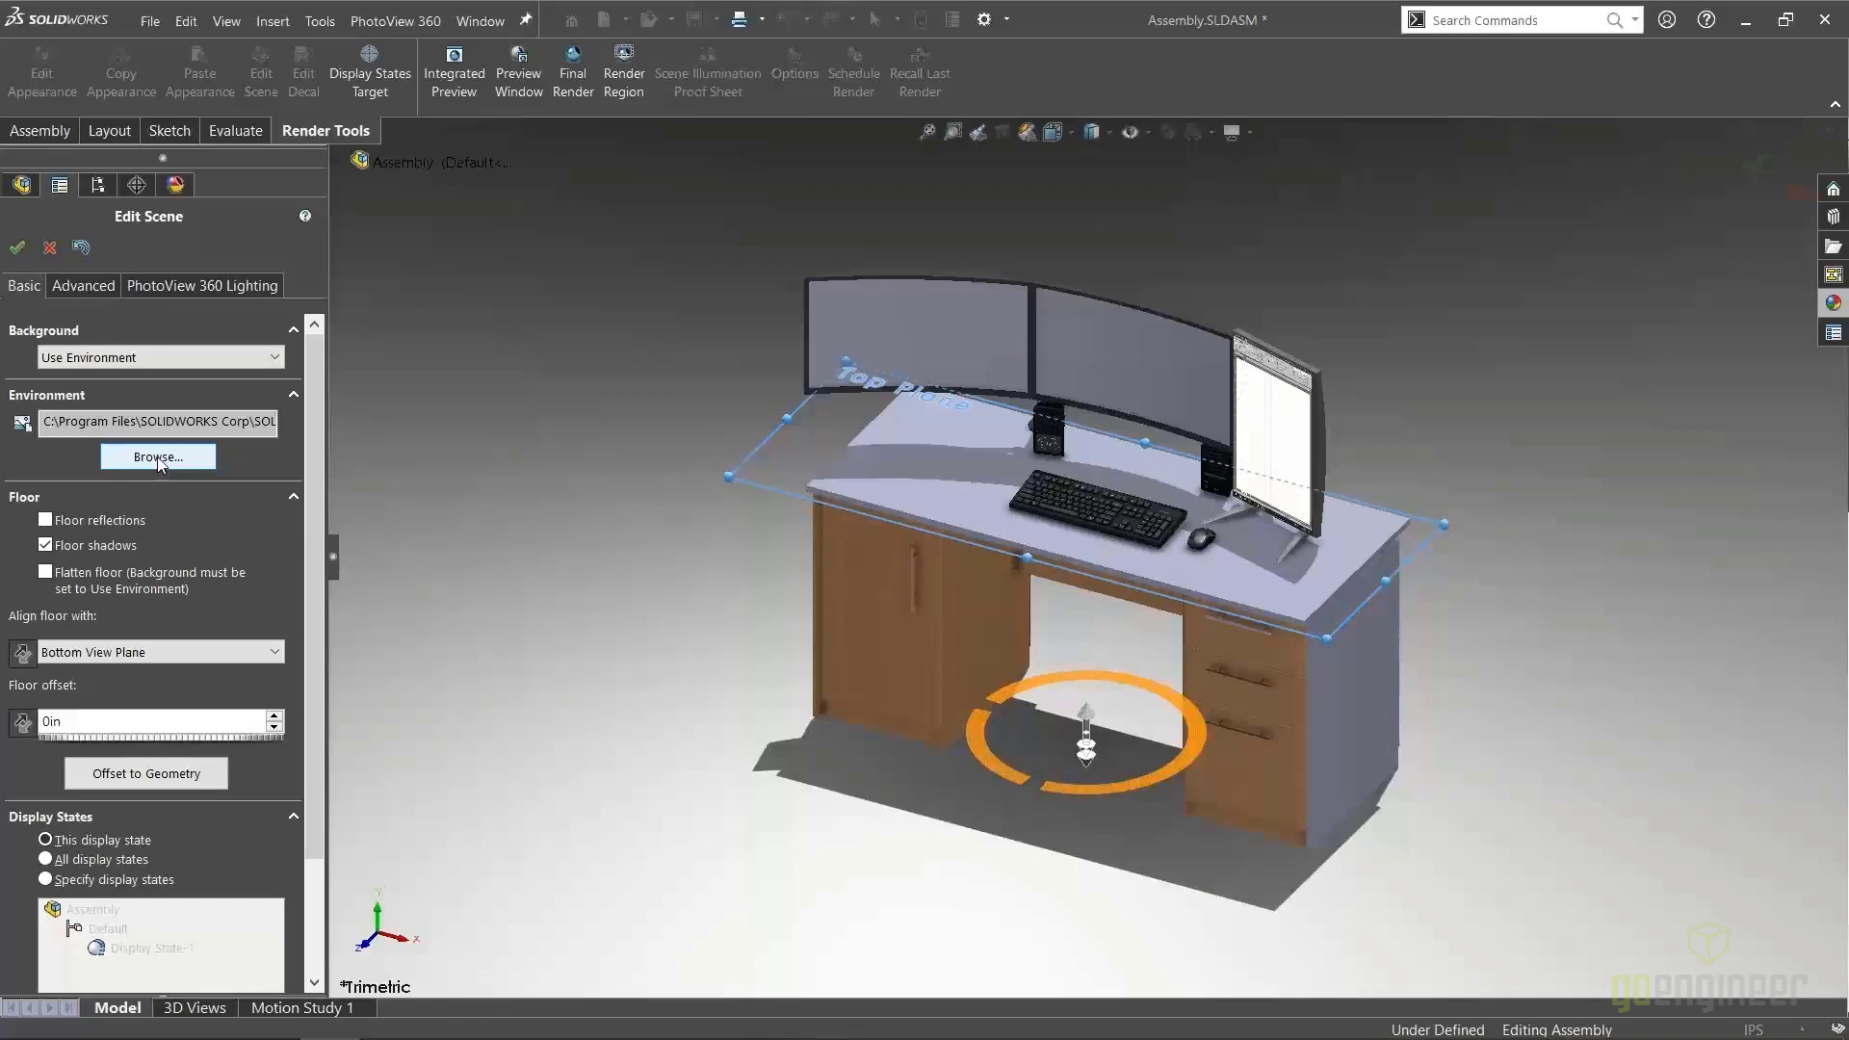
click(159, 459)
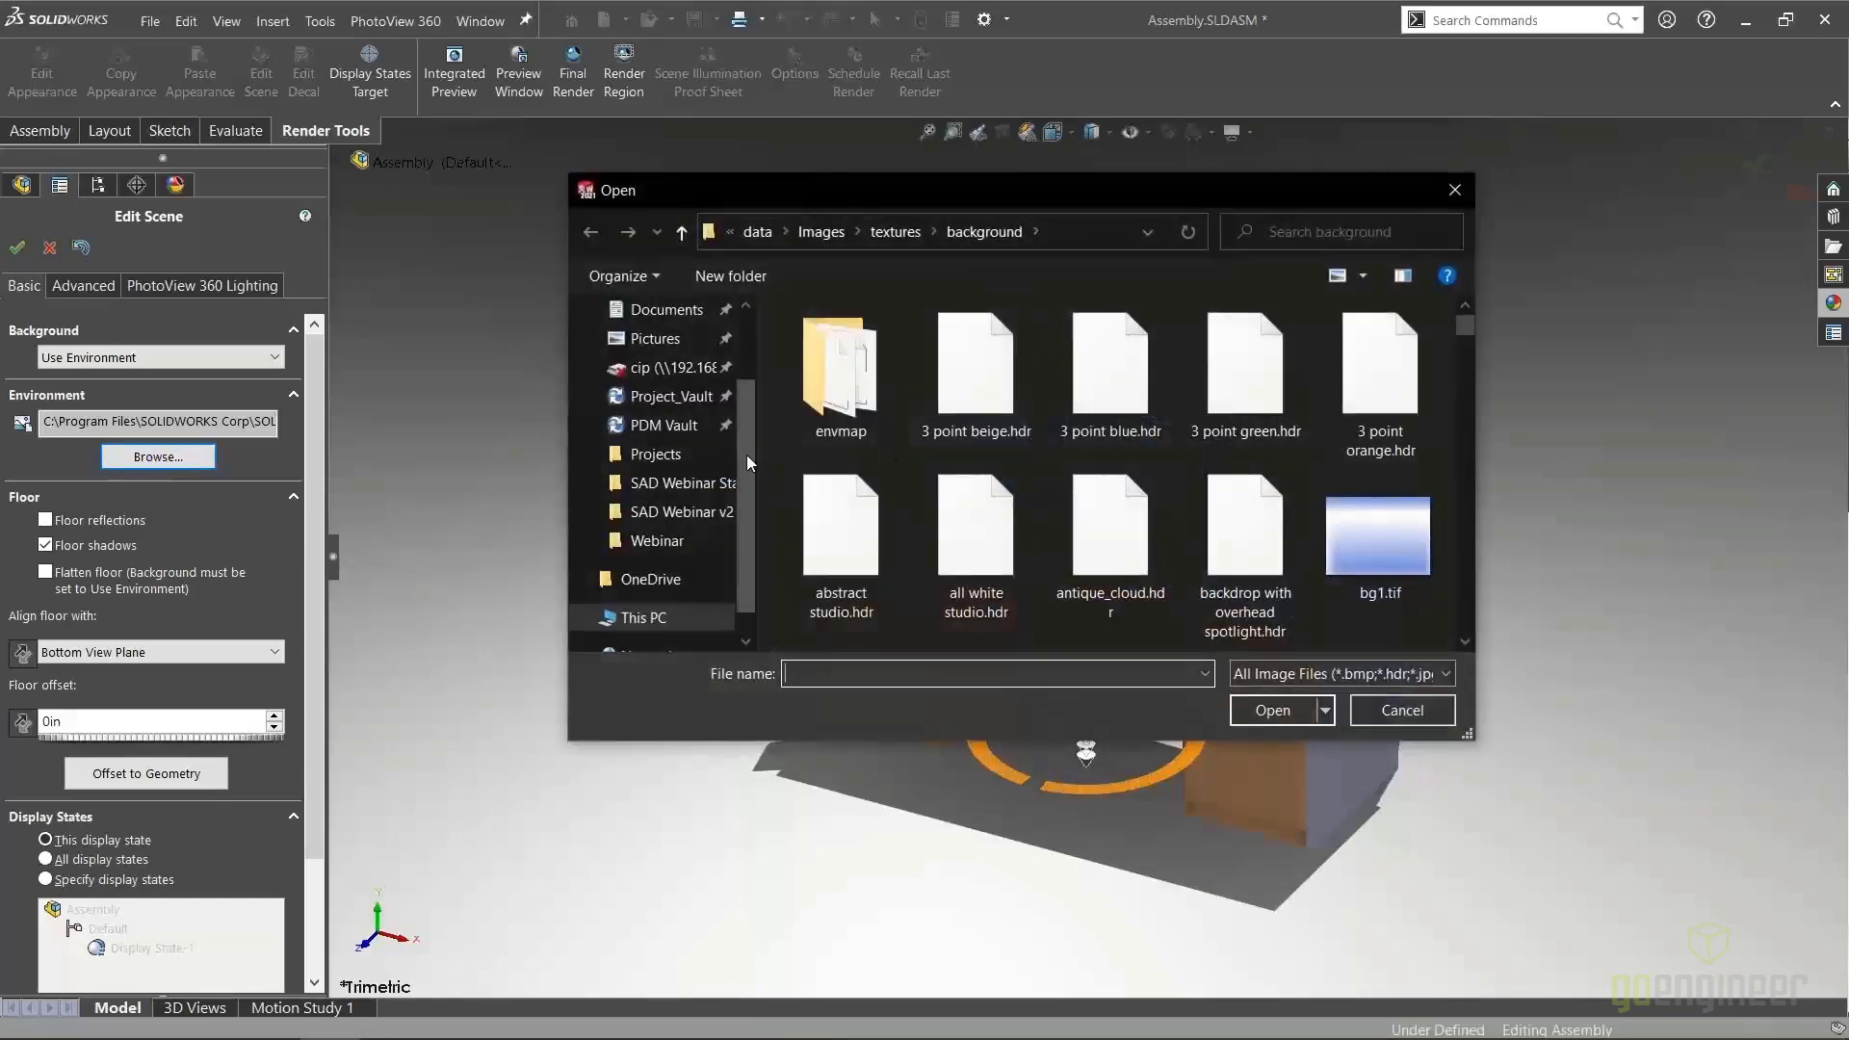
drag(747, 454, 741, 373)
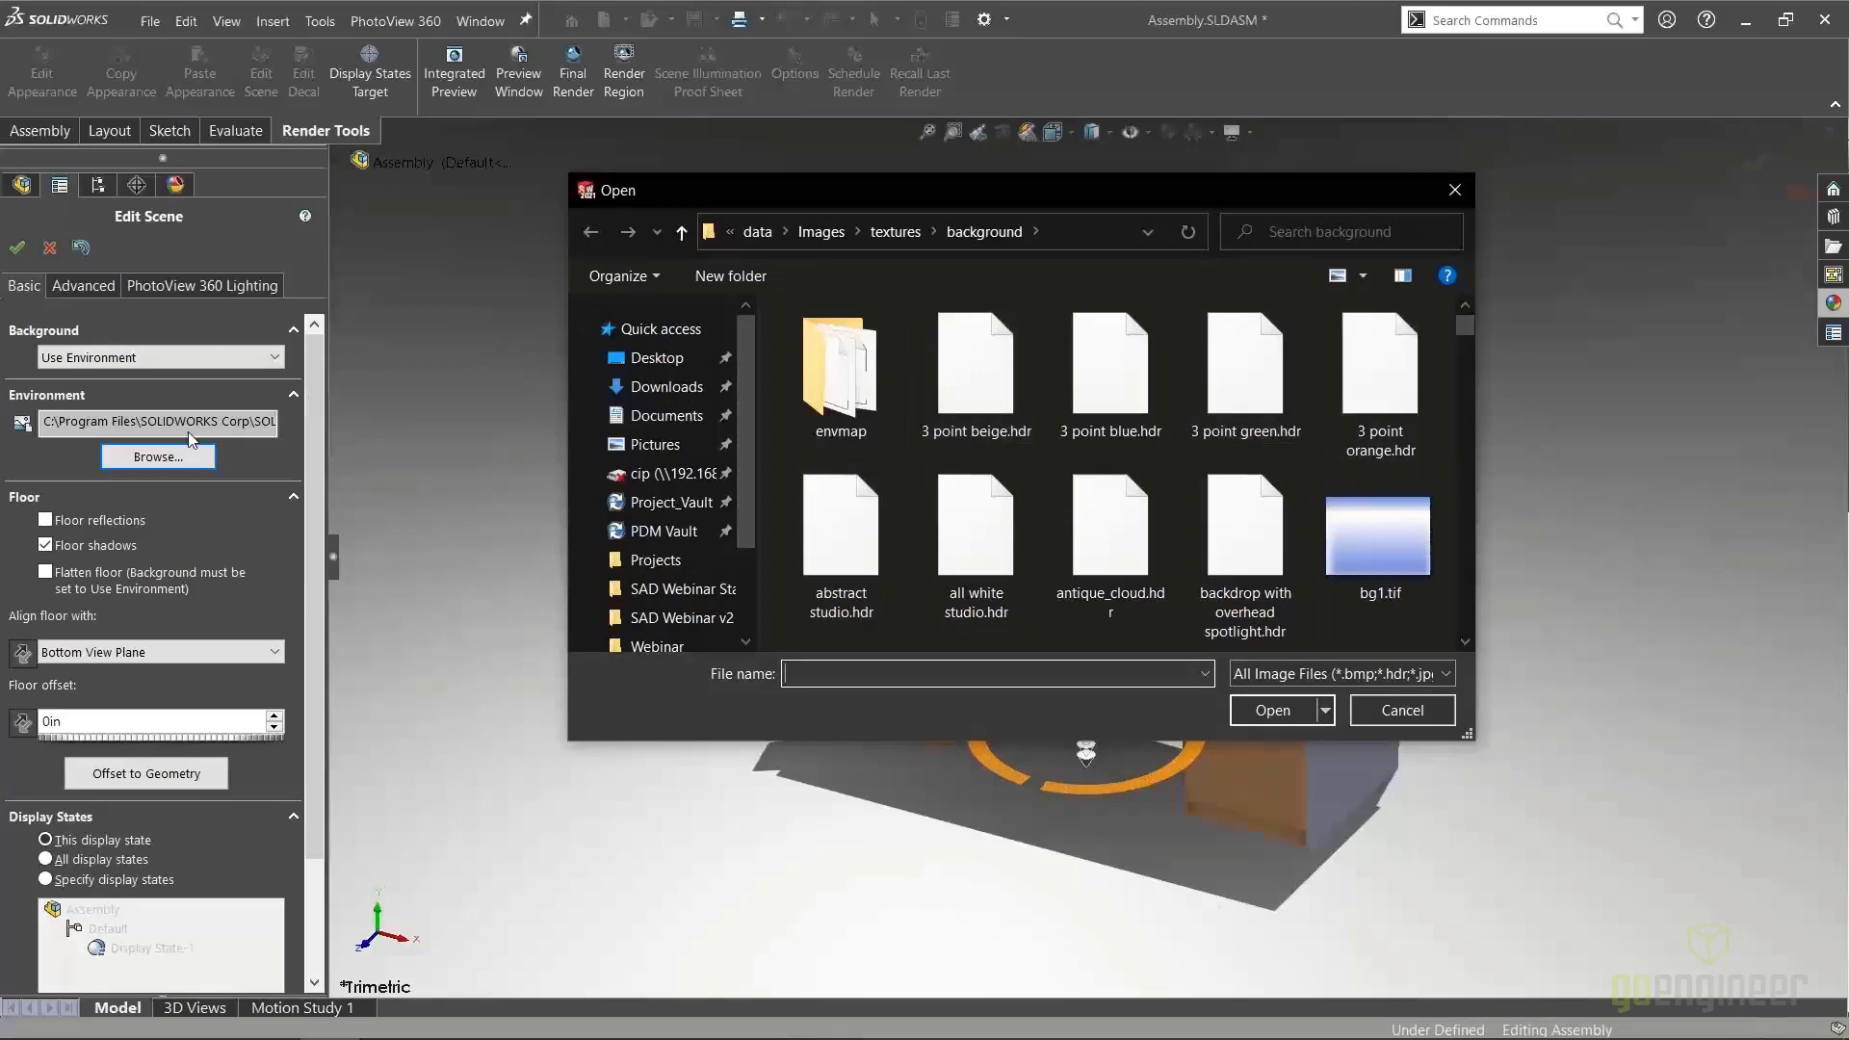
mouse_move(1468, 337)
mouse_down()
mouse_move(1494, 457)
mouse_move(1477, 616)
mouse_move(1472, 313)
mouse_up()
click(657, 357)
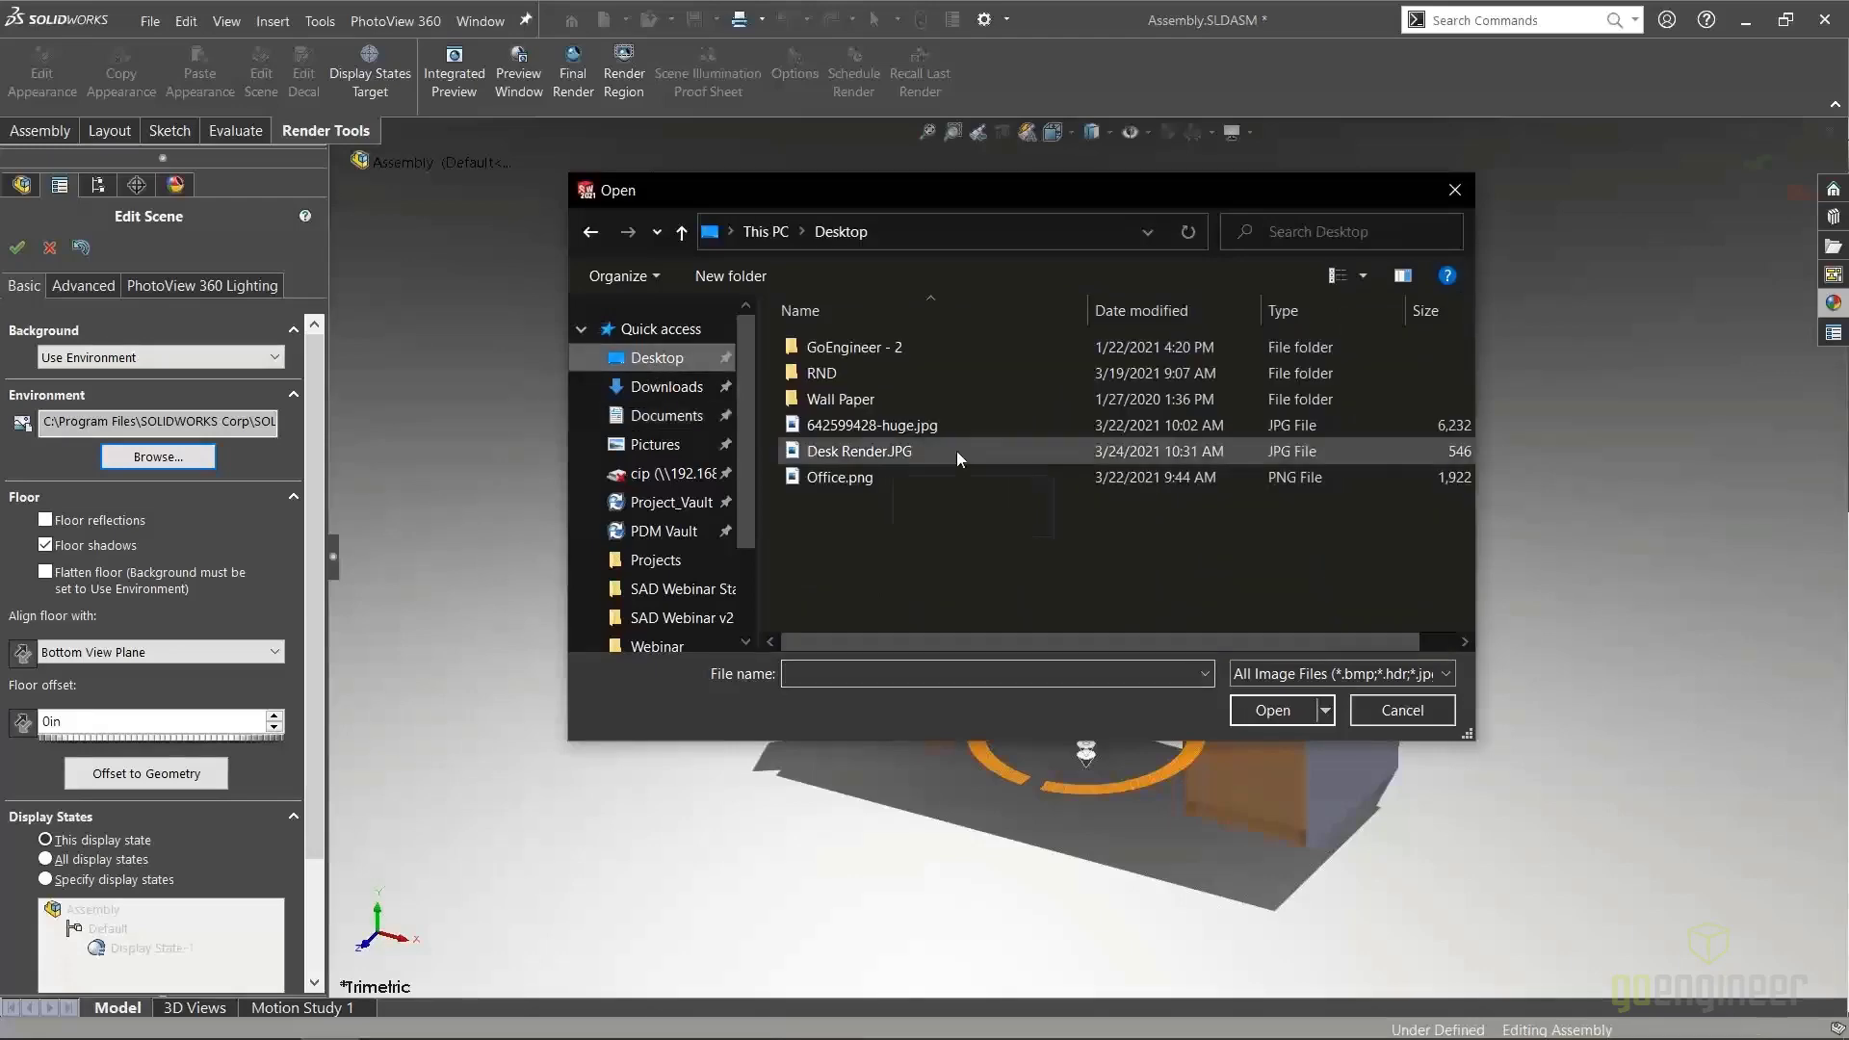
click(865, 424)
click(1273, 710)
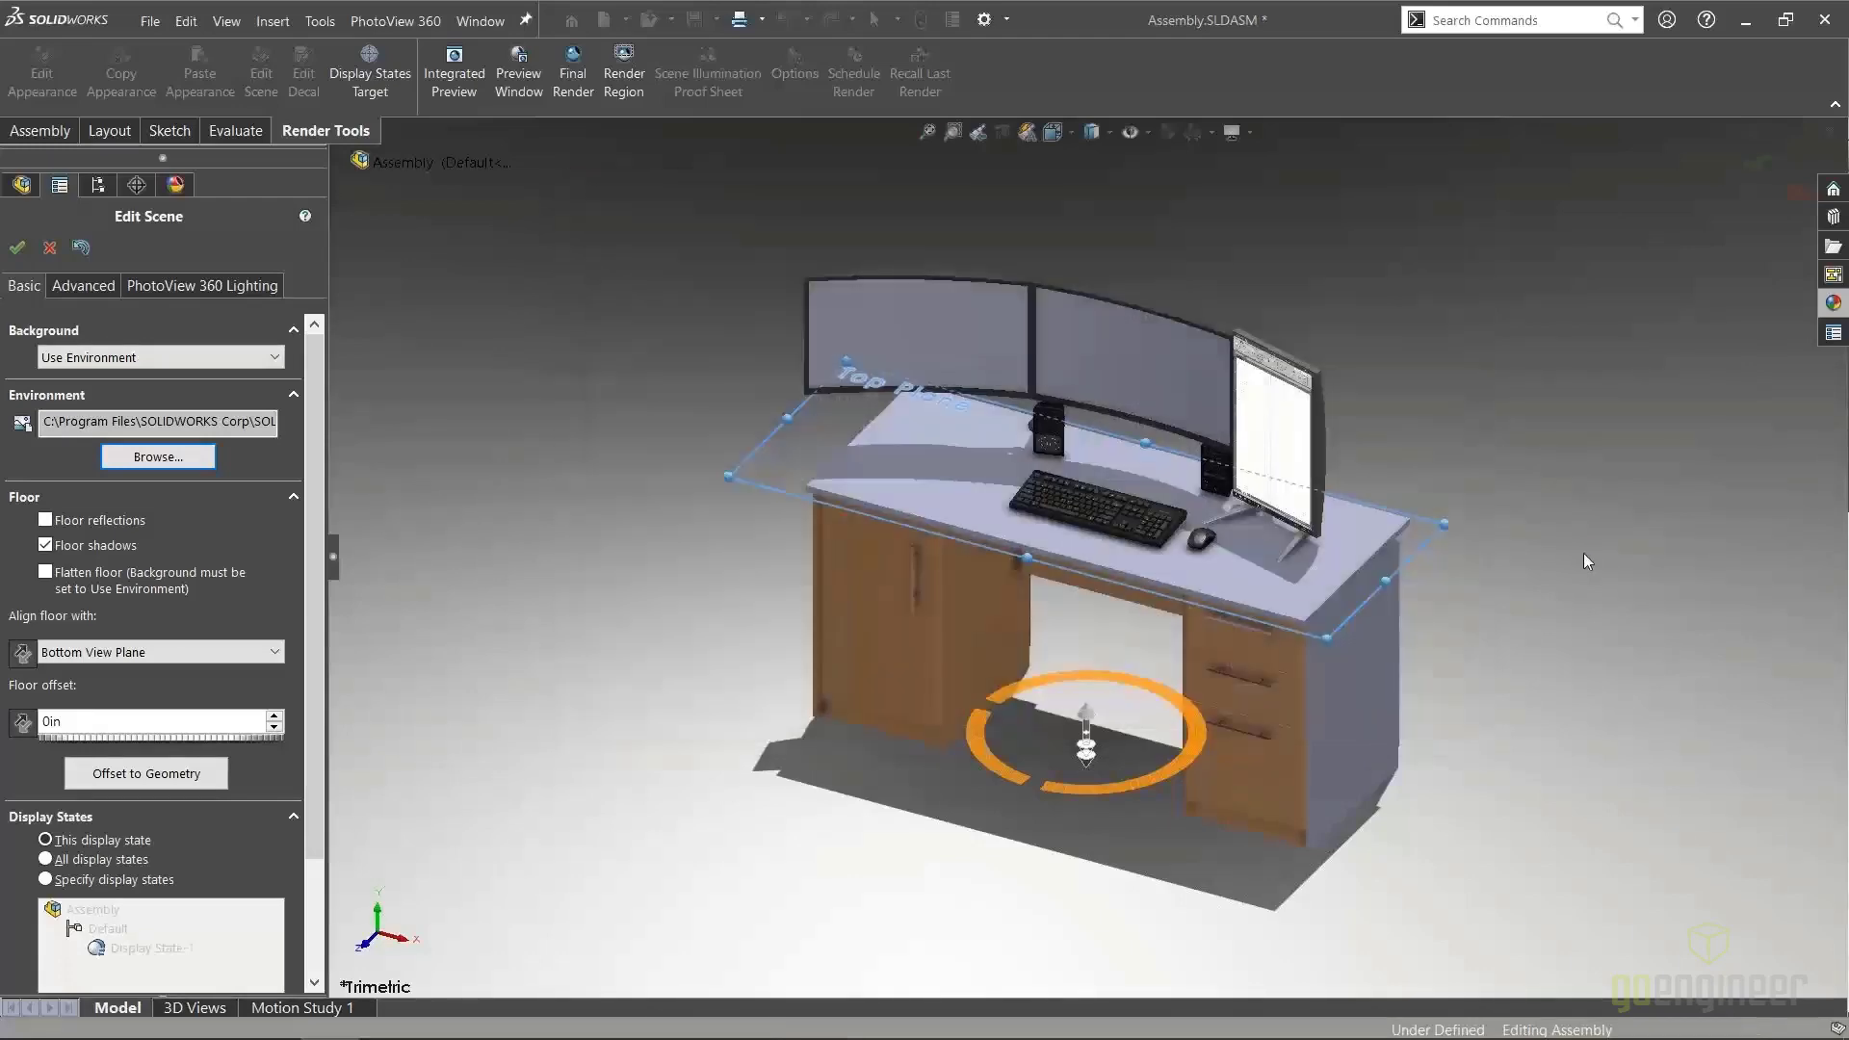
scroll(1320, 651, up, 3)
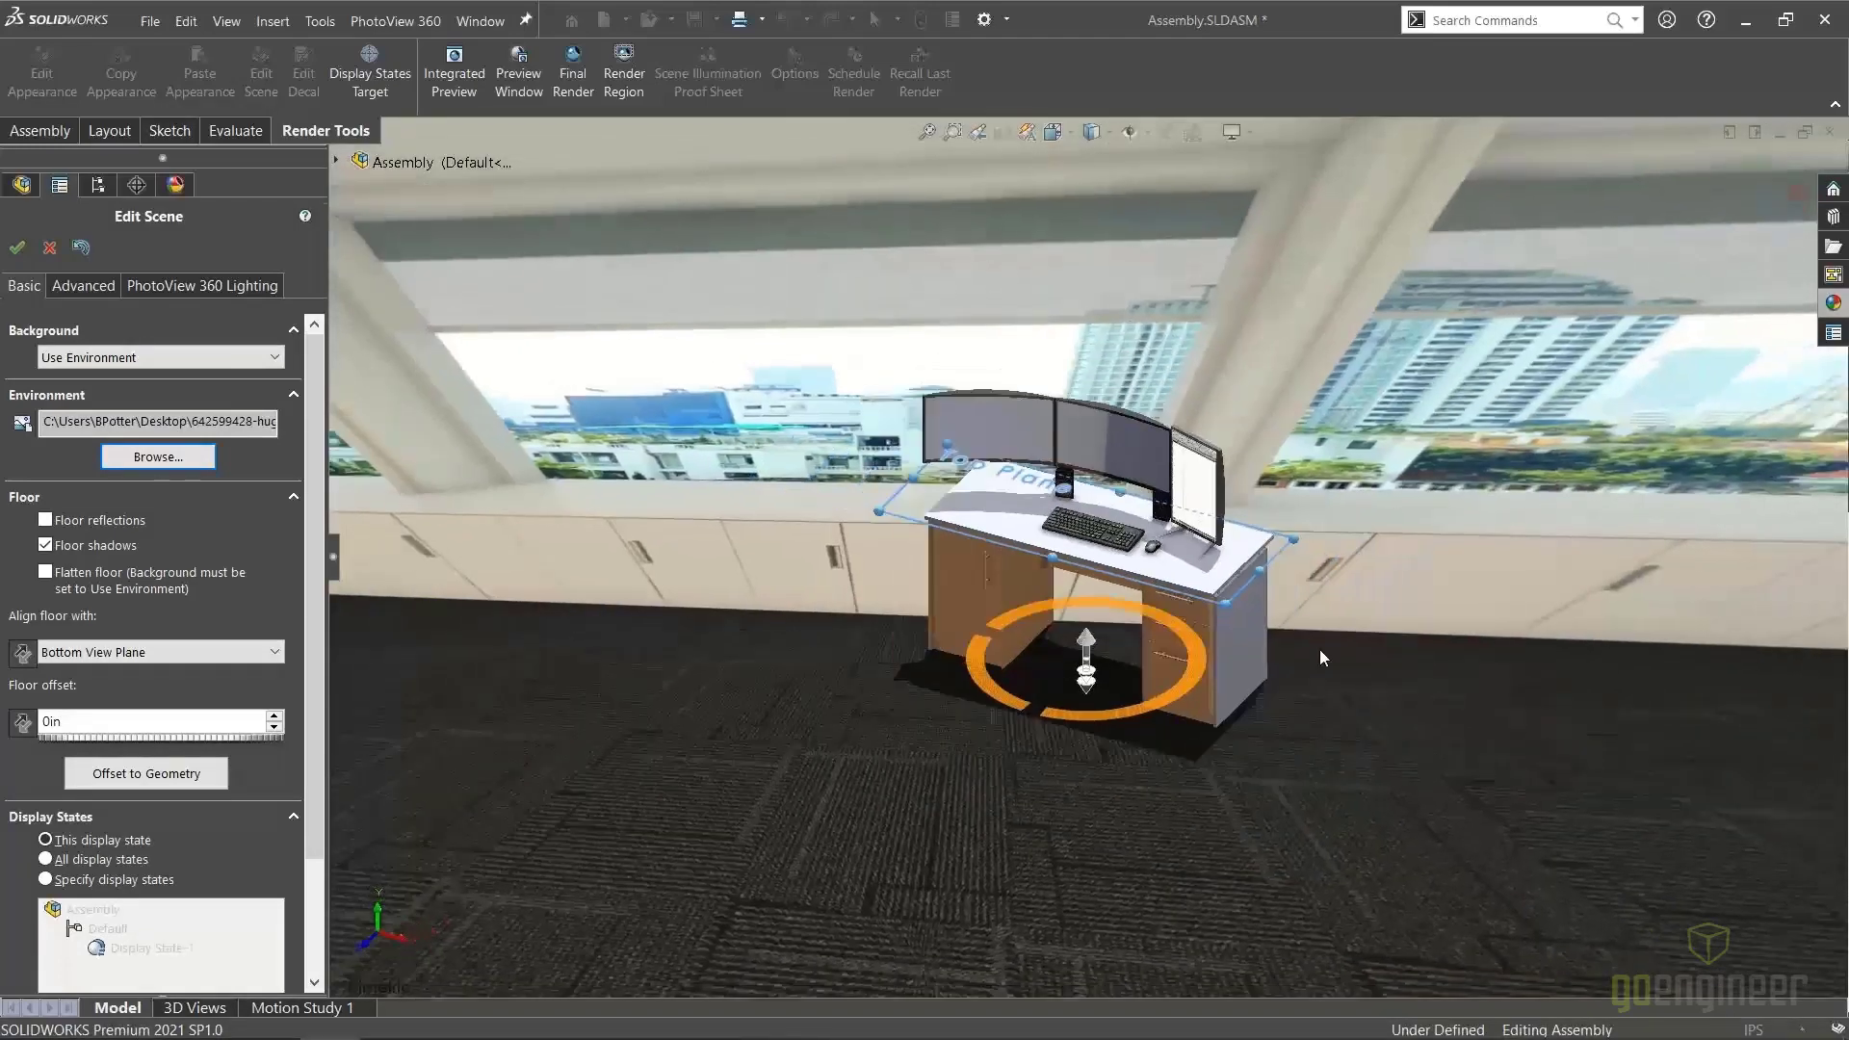
middle_drag(1319, 658, 1177, 729)
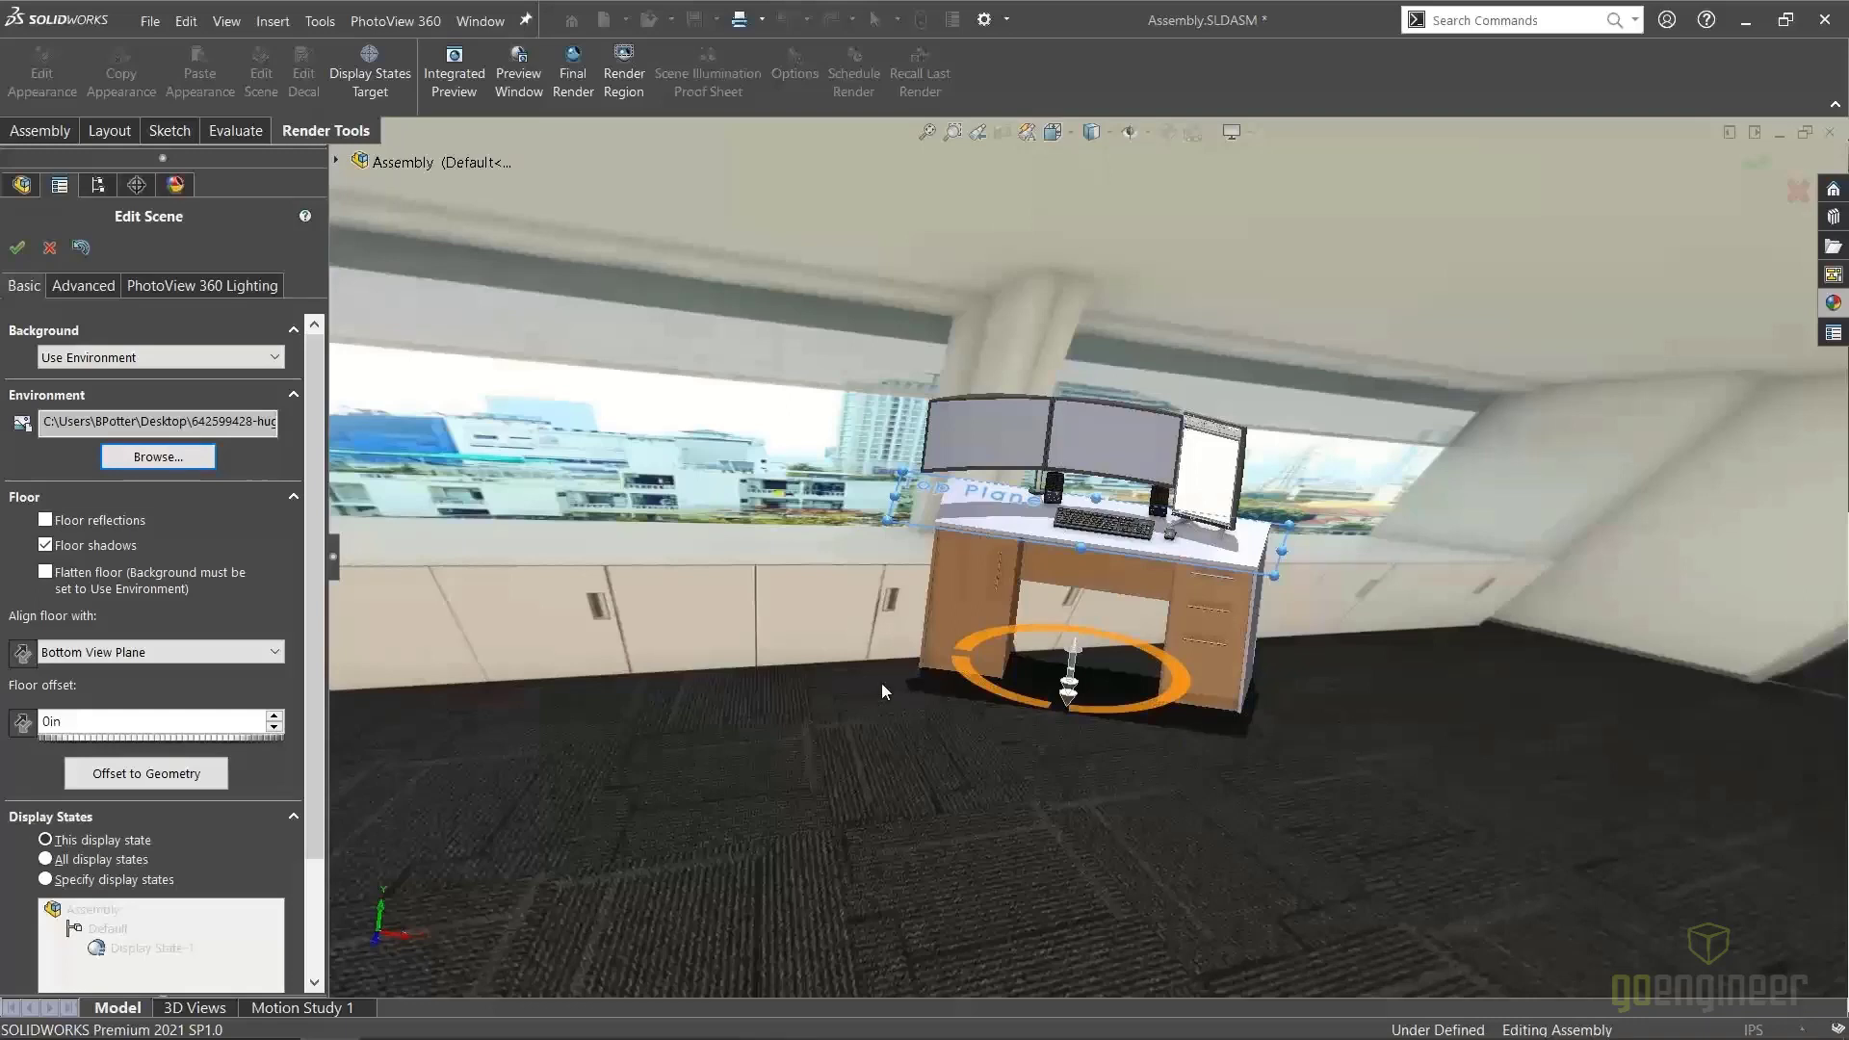
scroll(857, 626, down, 2)
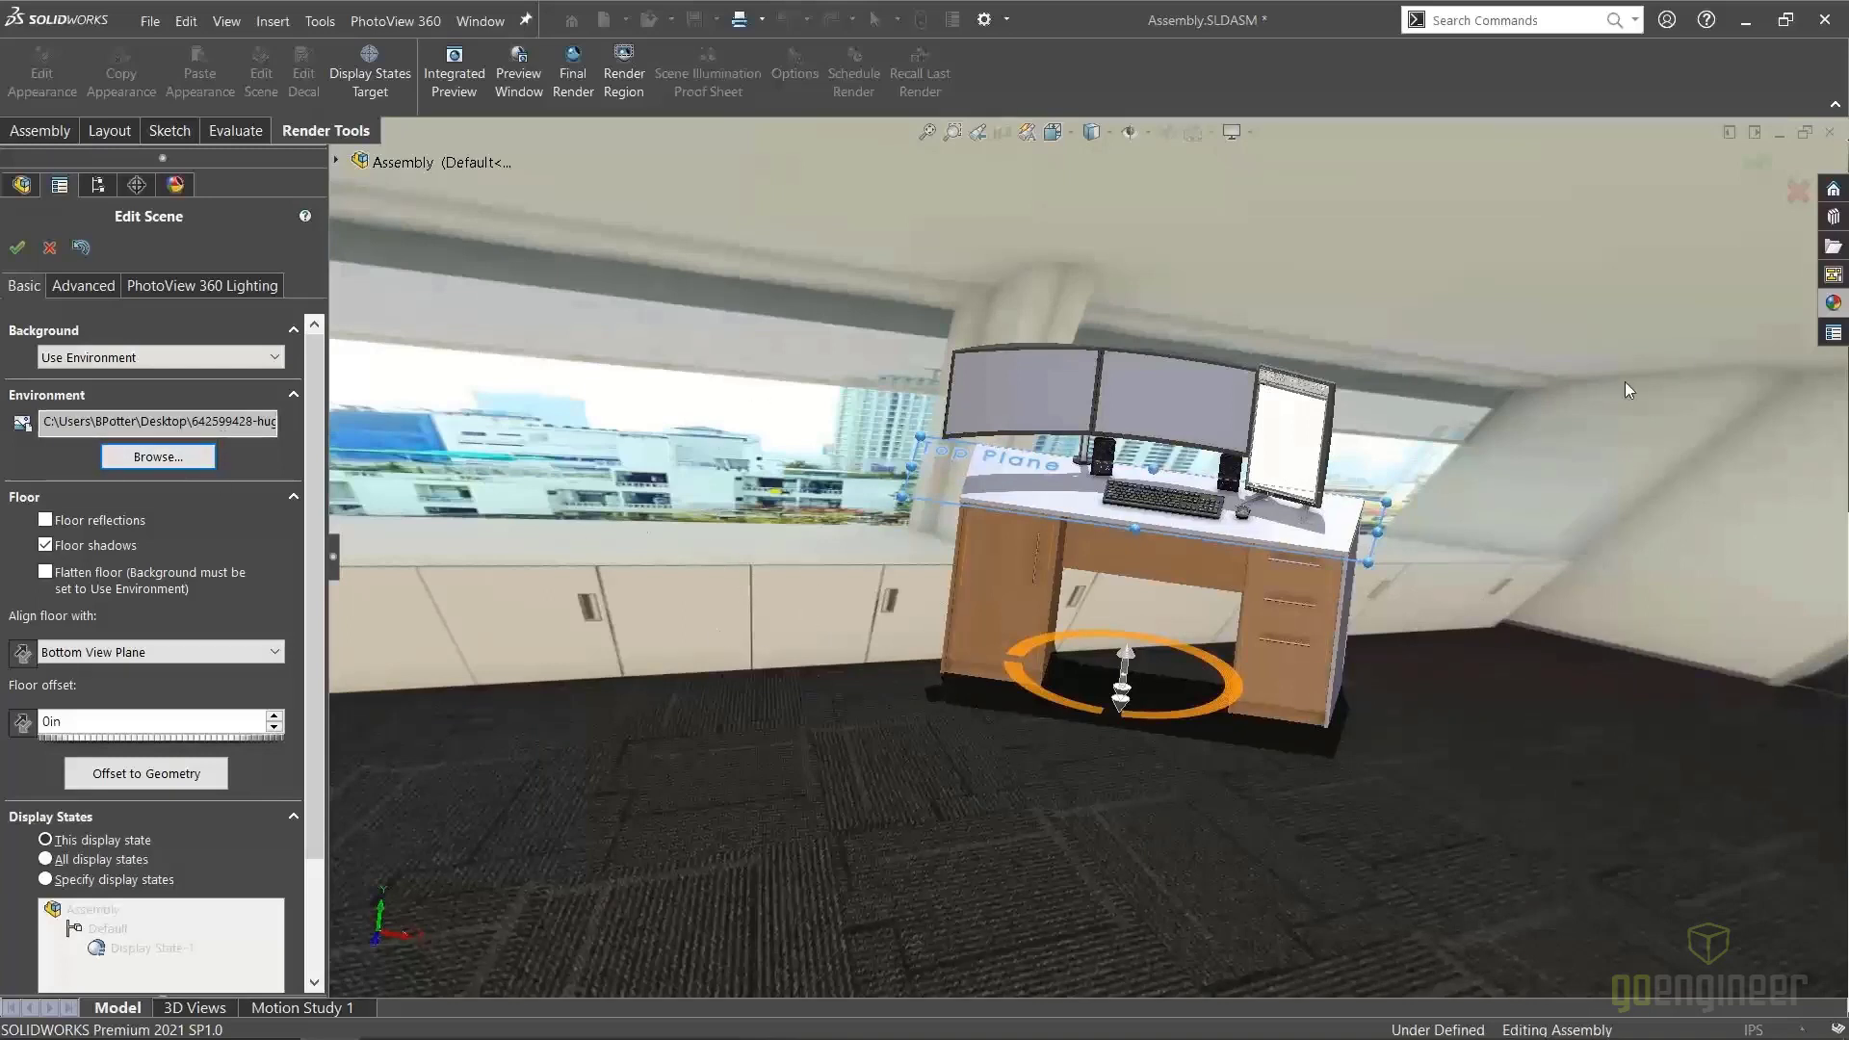
Reapply the Backdrop - Grey with Overhead Light scene to the assembly and return to the trimetric view
click(1831, 304)
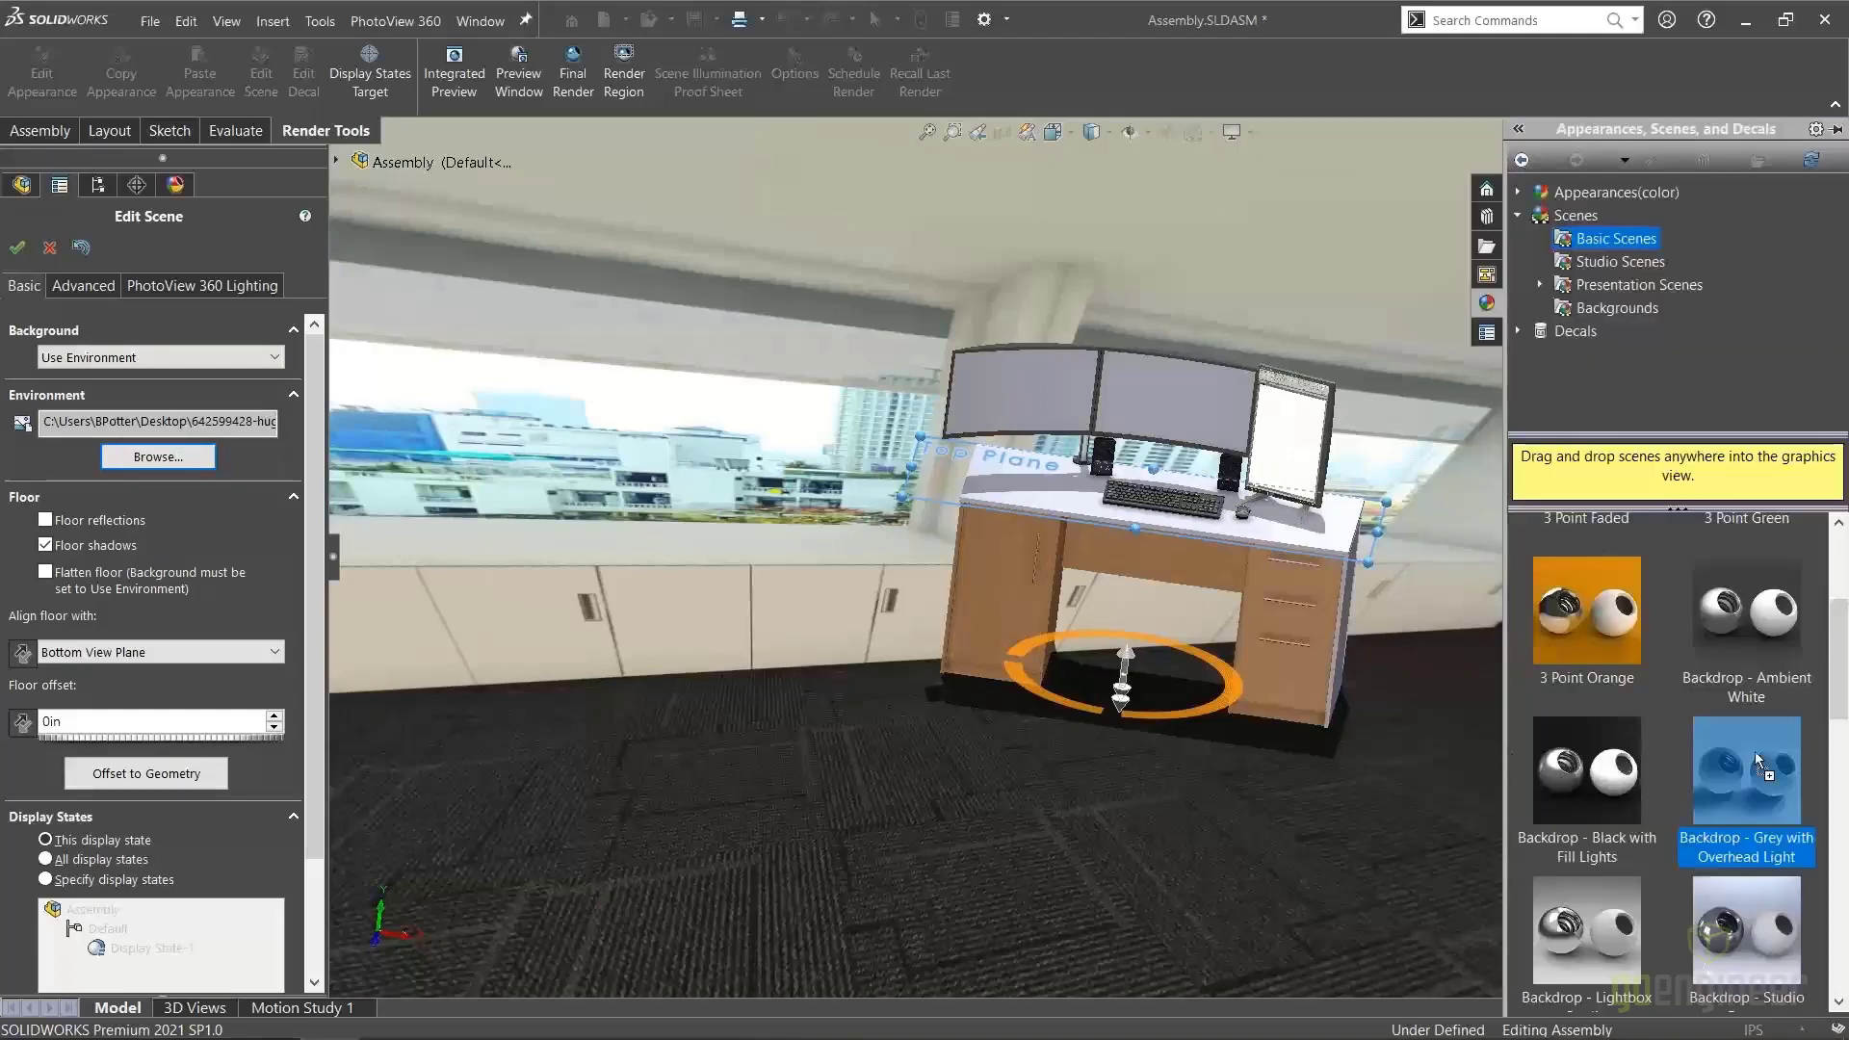
key(ctrl+1)
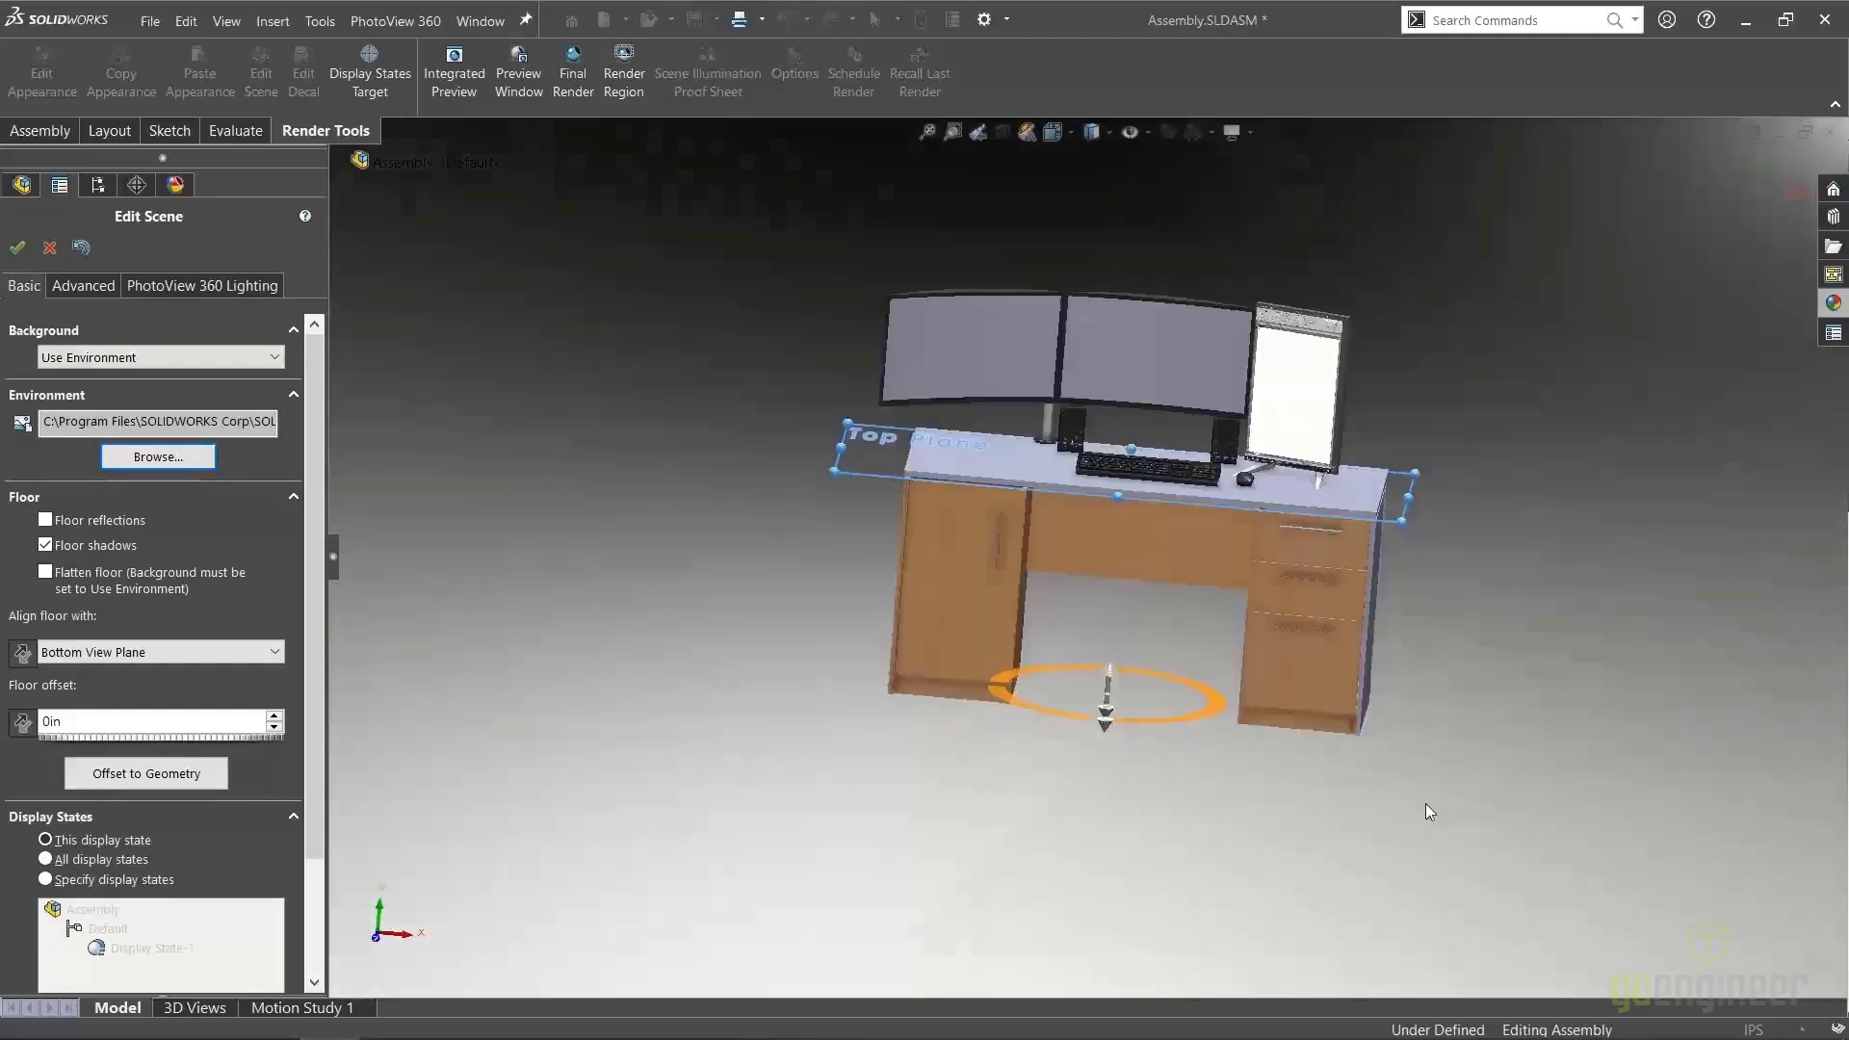
right_drag(1435, 803, 1562, 657)
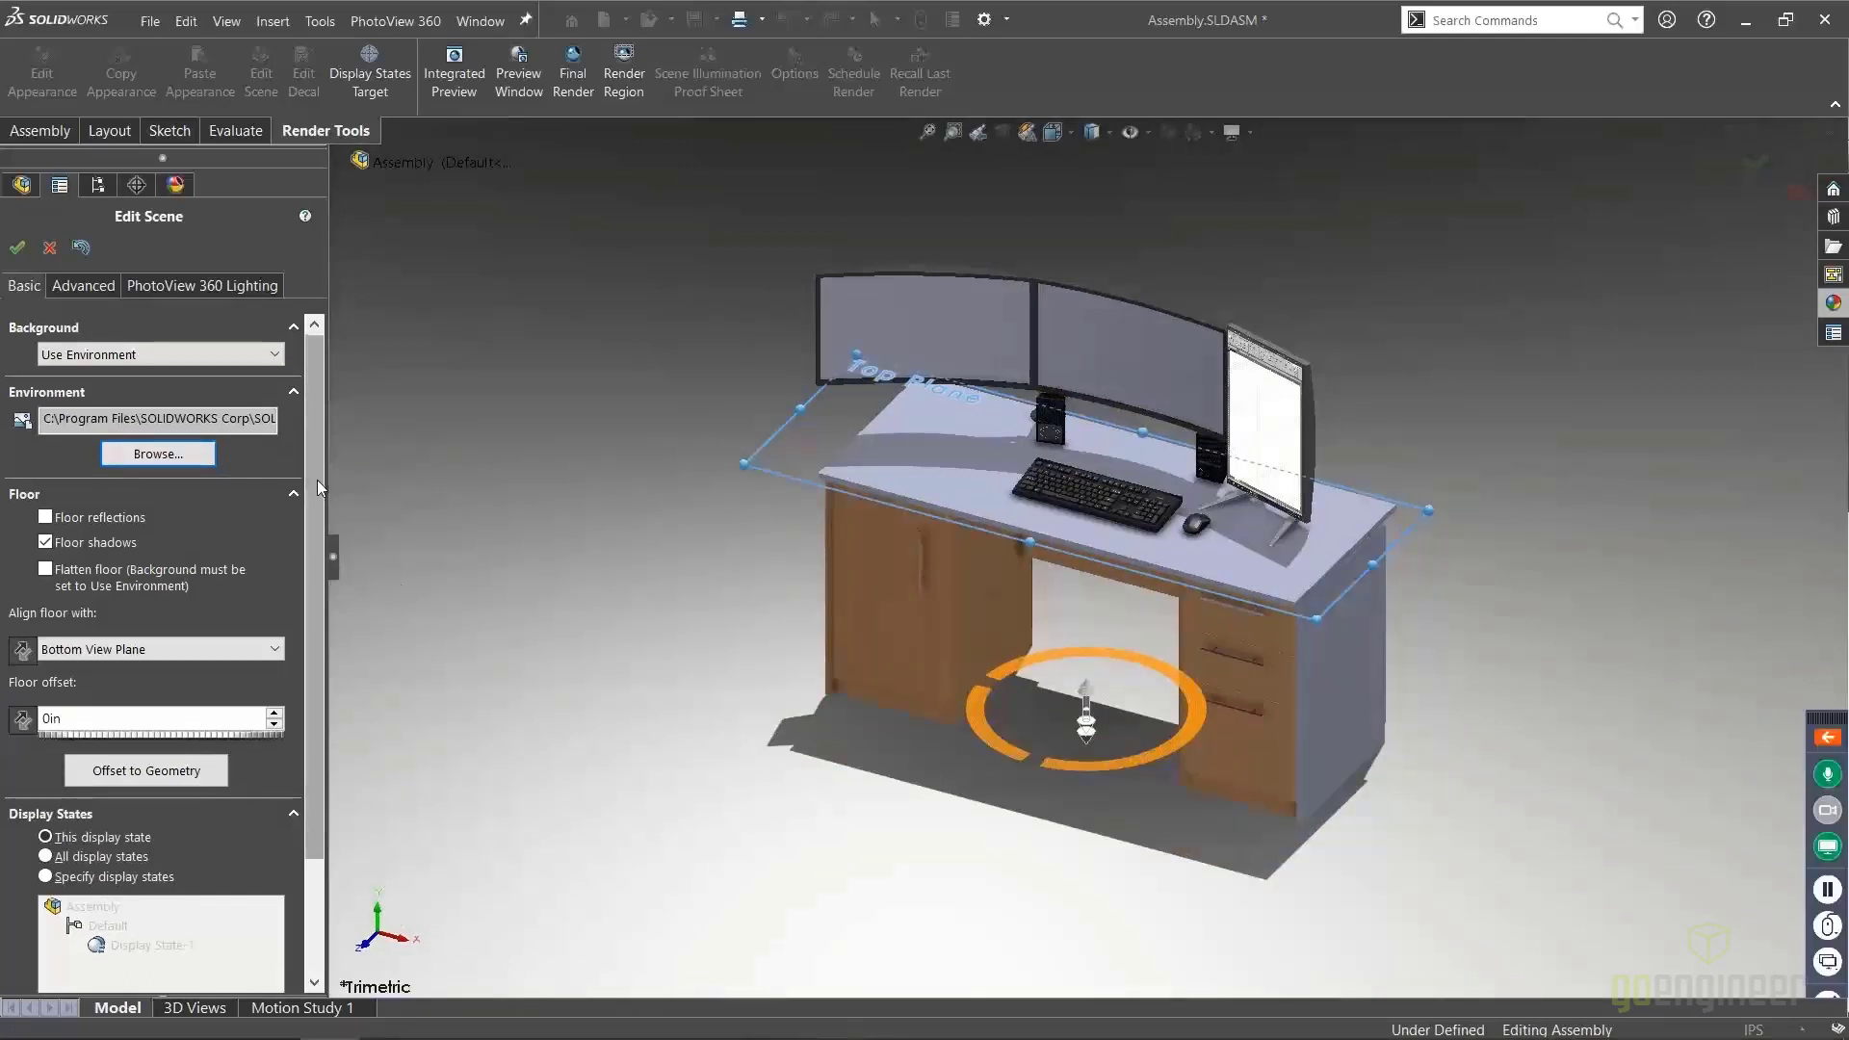
Toggle floor reflections and floor shadows to compare their effect, leaving reflections off and shadows on
drag(316, 480, 328, 537)
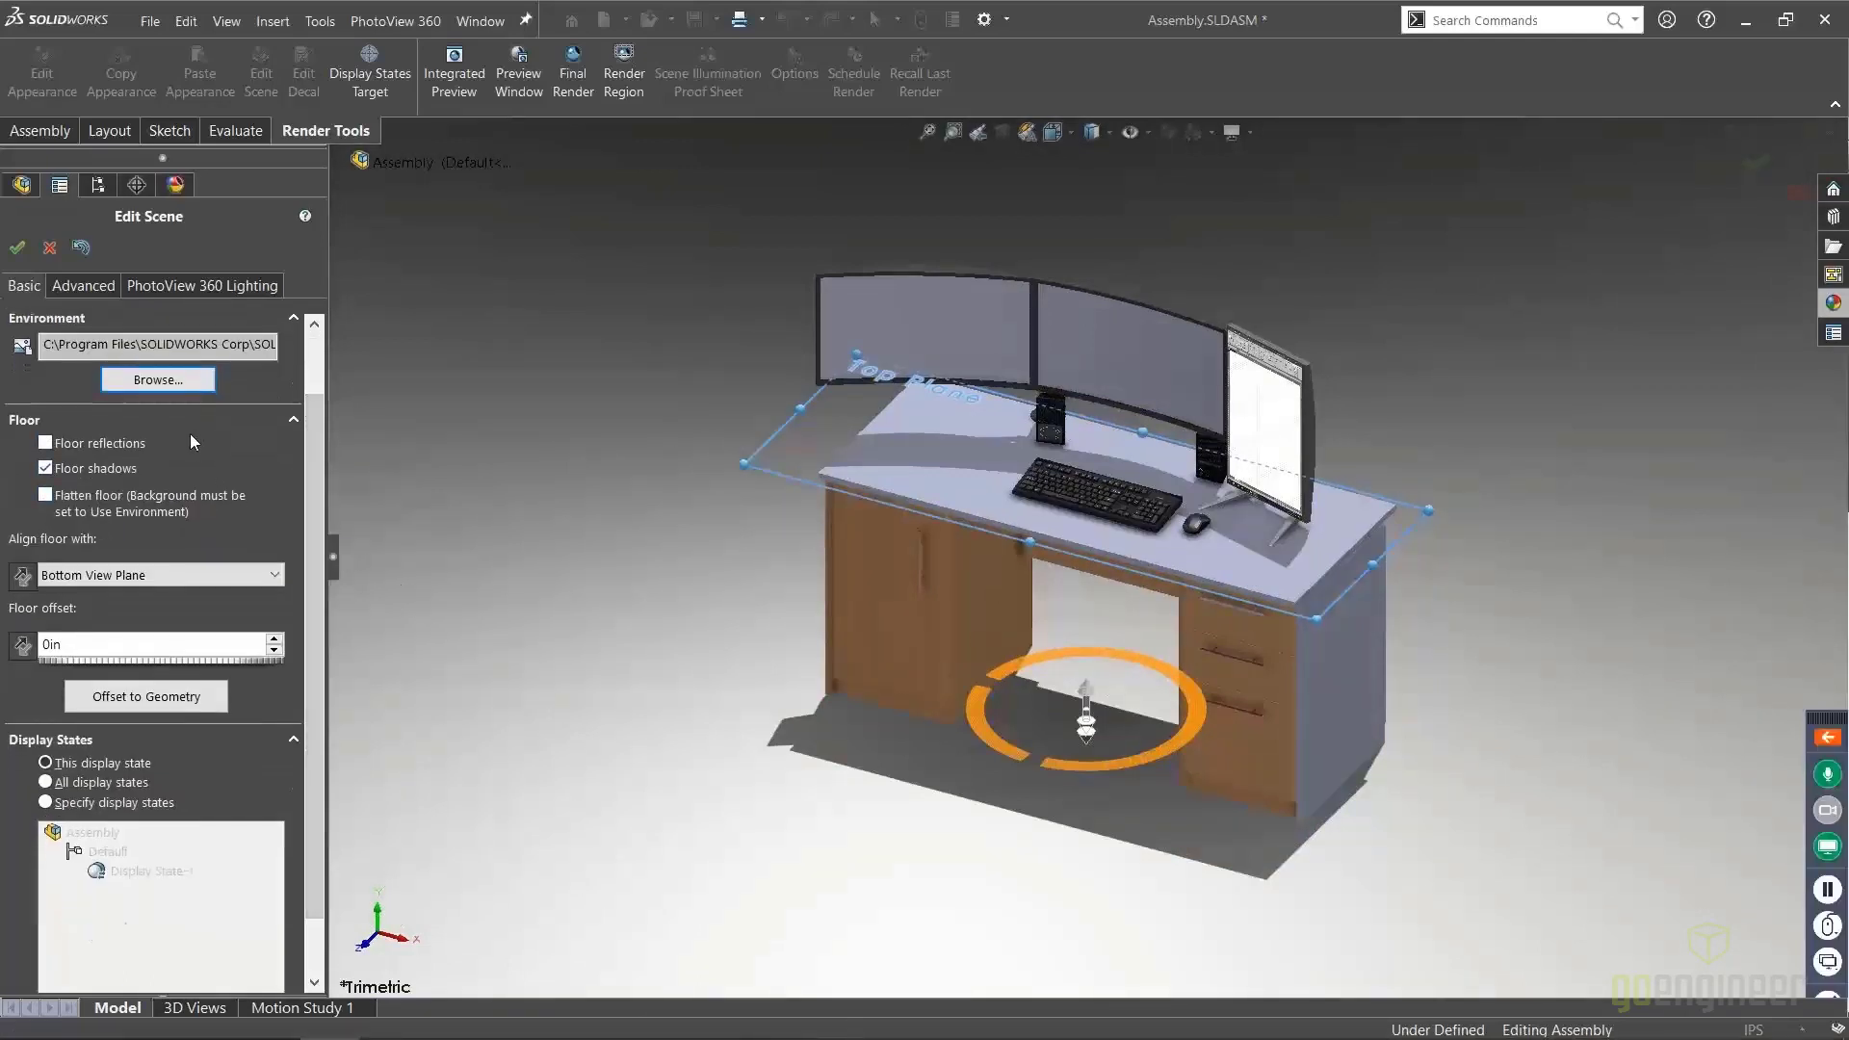
key(ctrl)
click(48, 441)
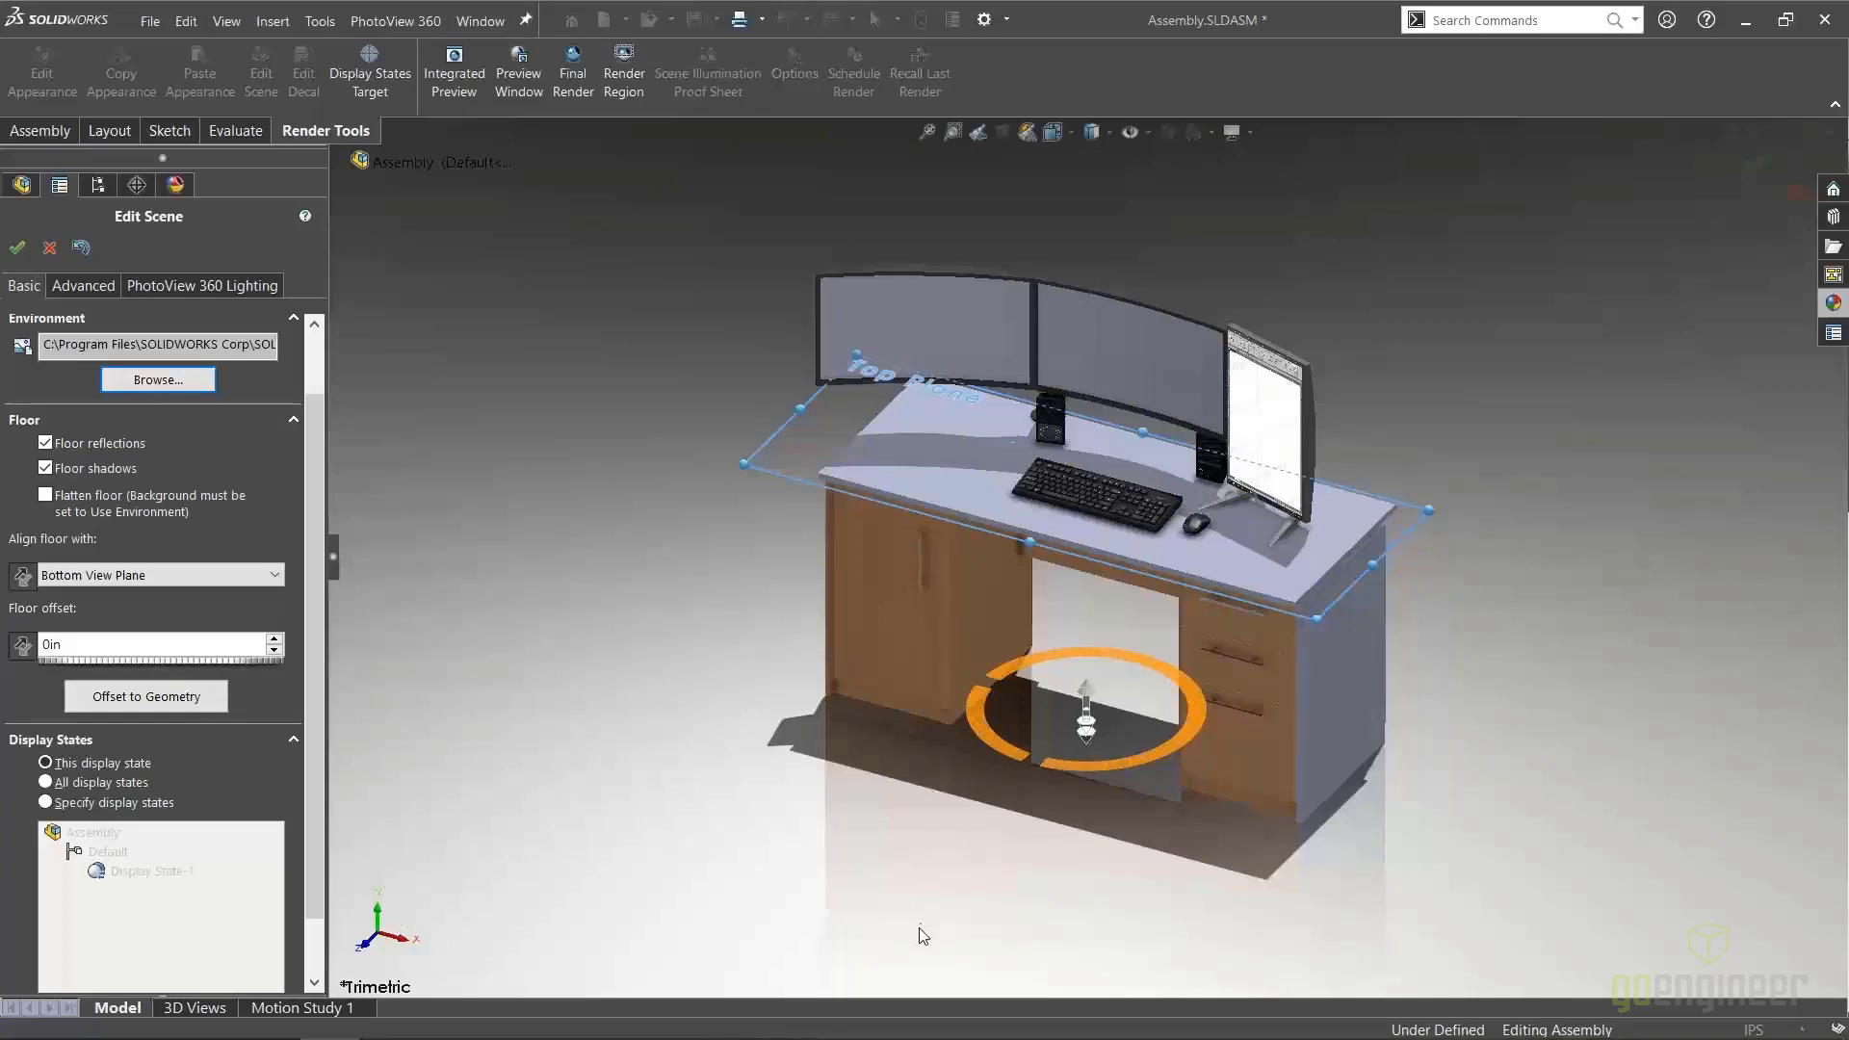
click(45, 443)
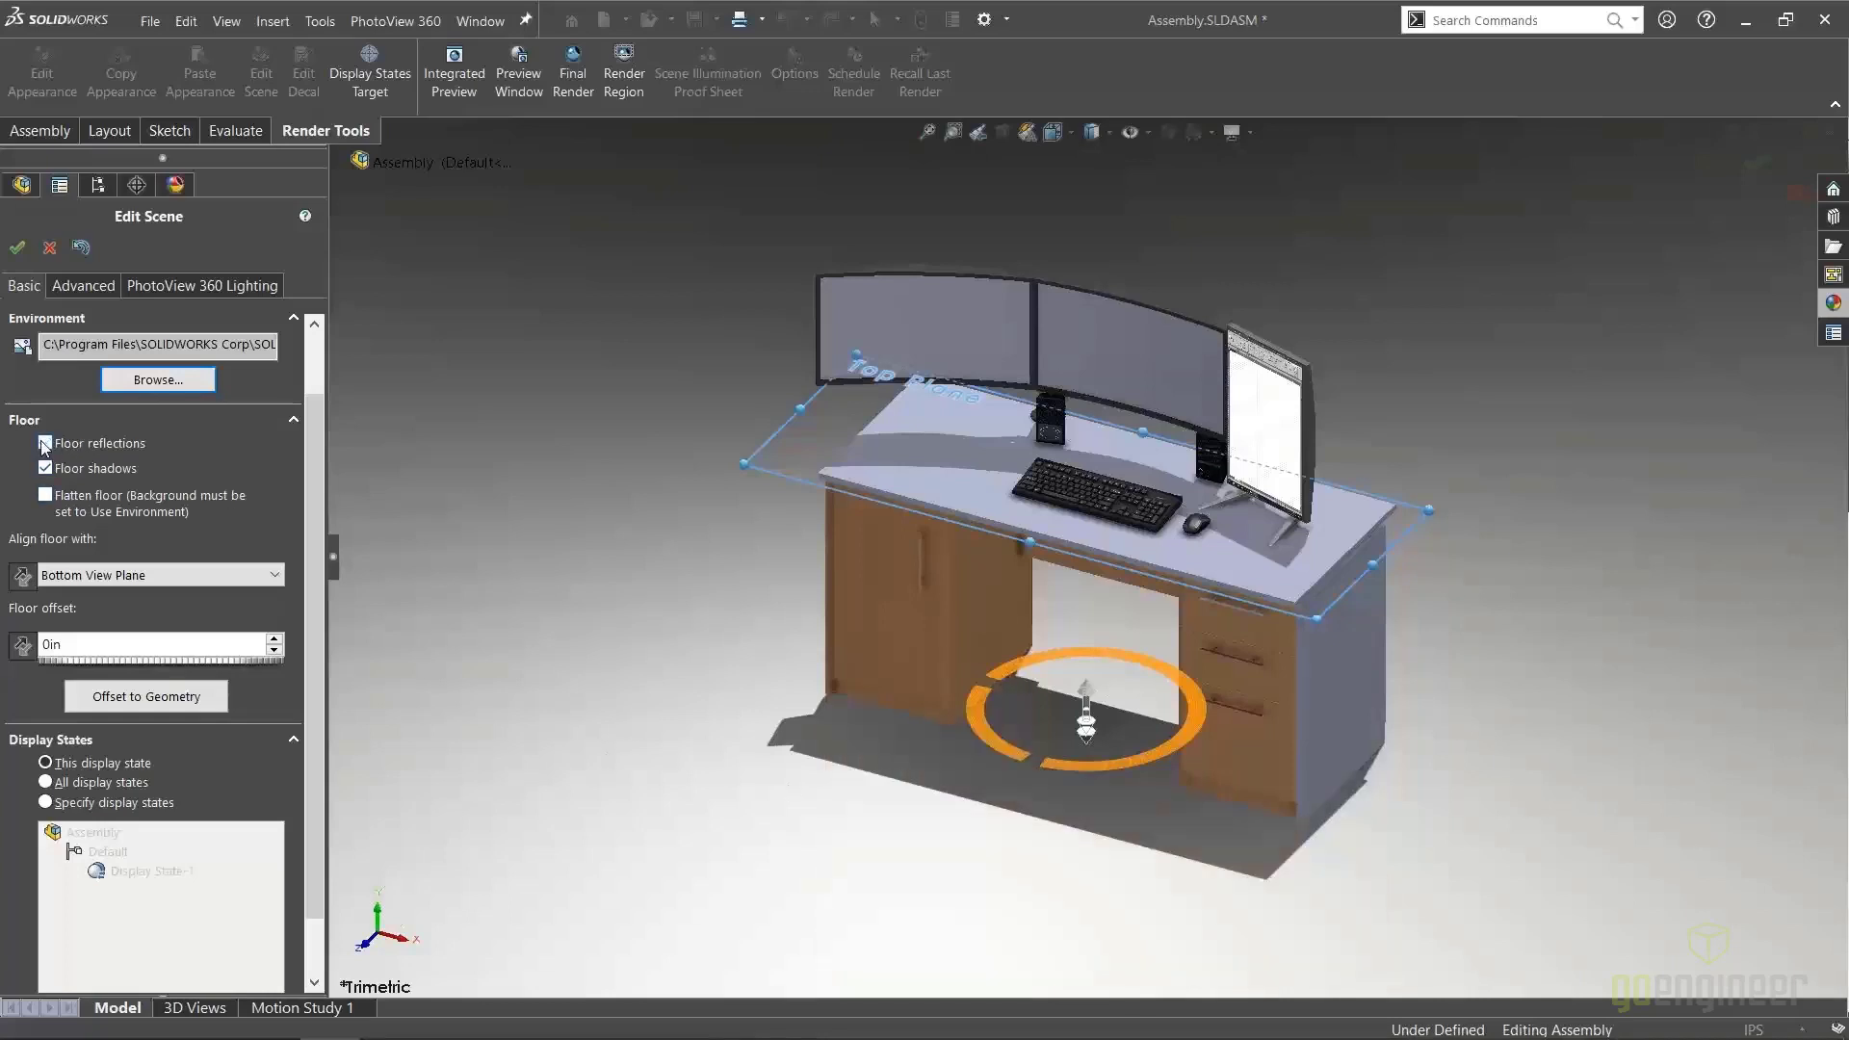
click(45, 443)
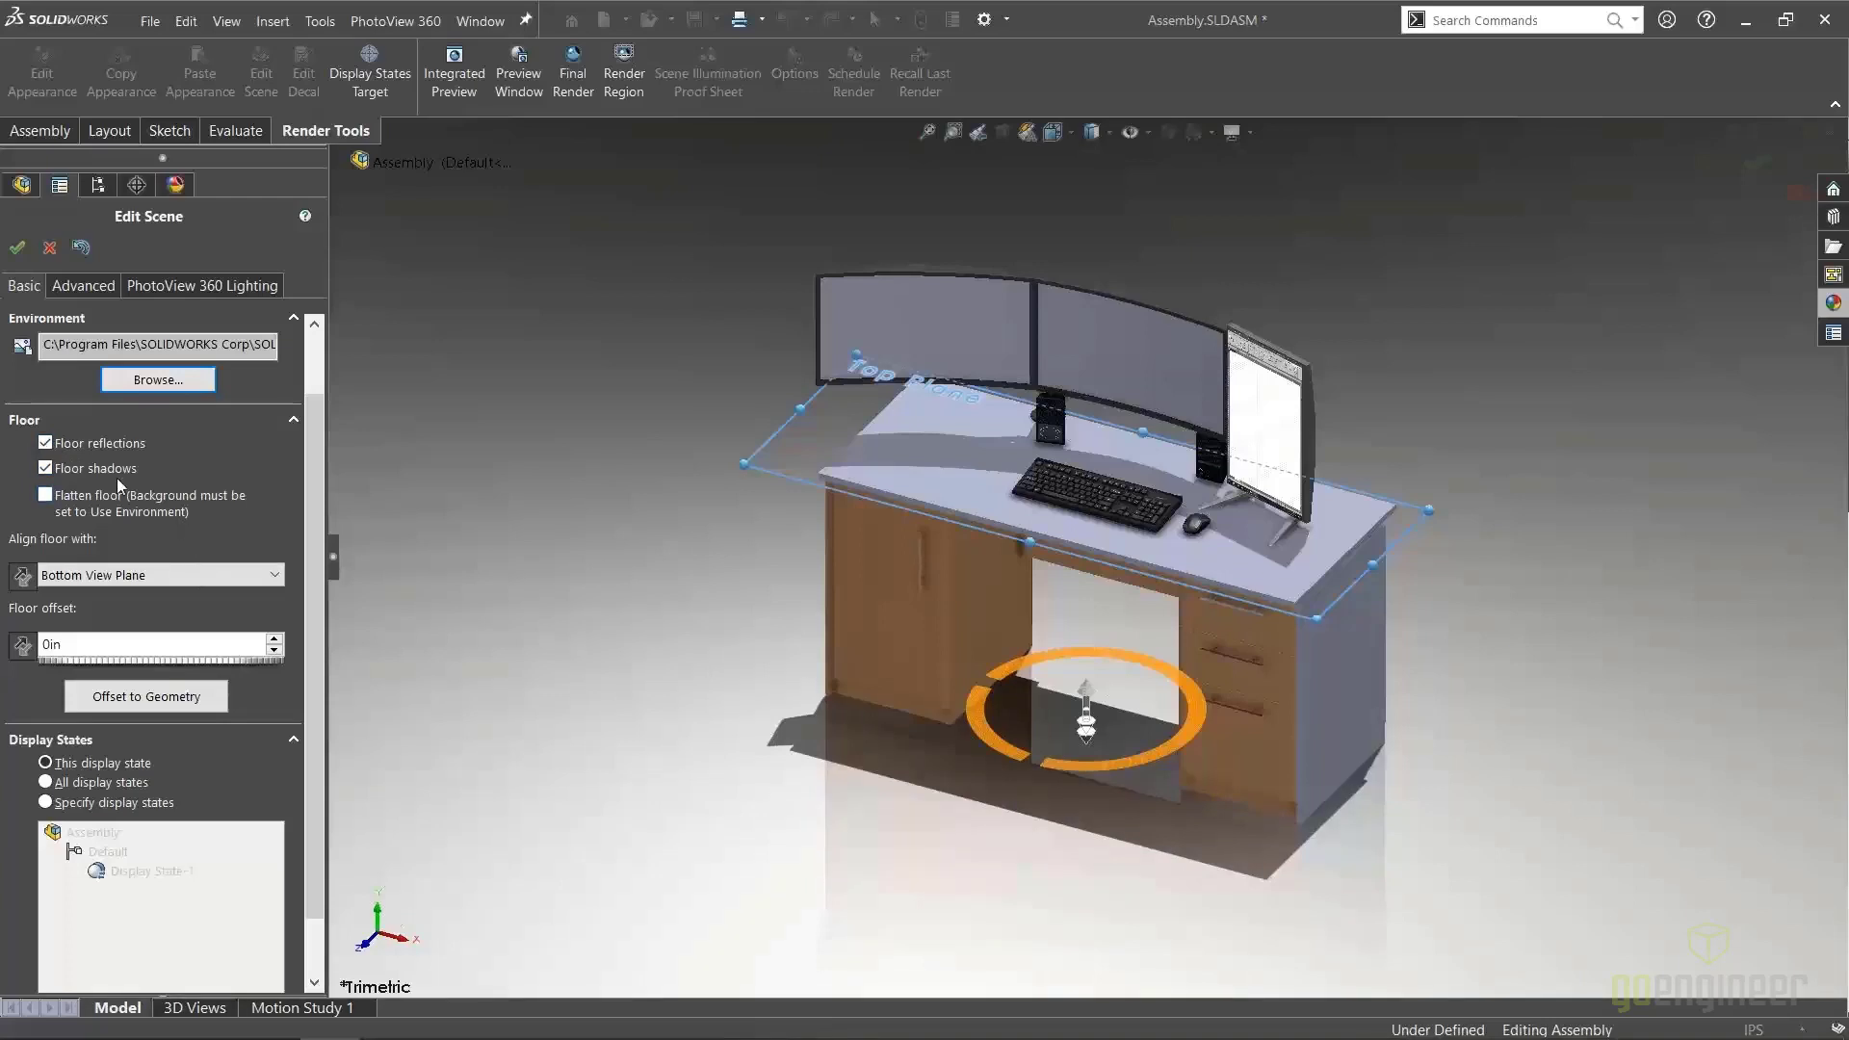
click(46, 443)
click(45, 468)
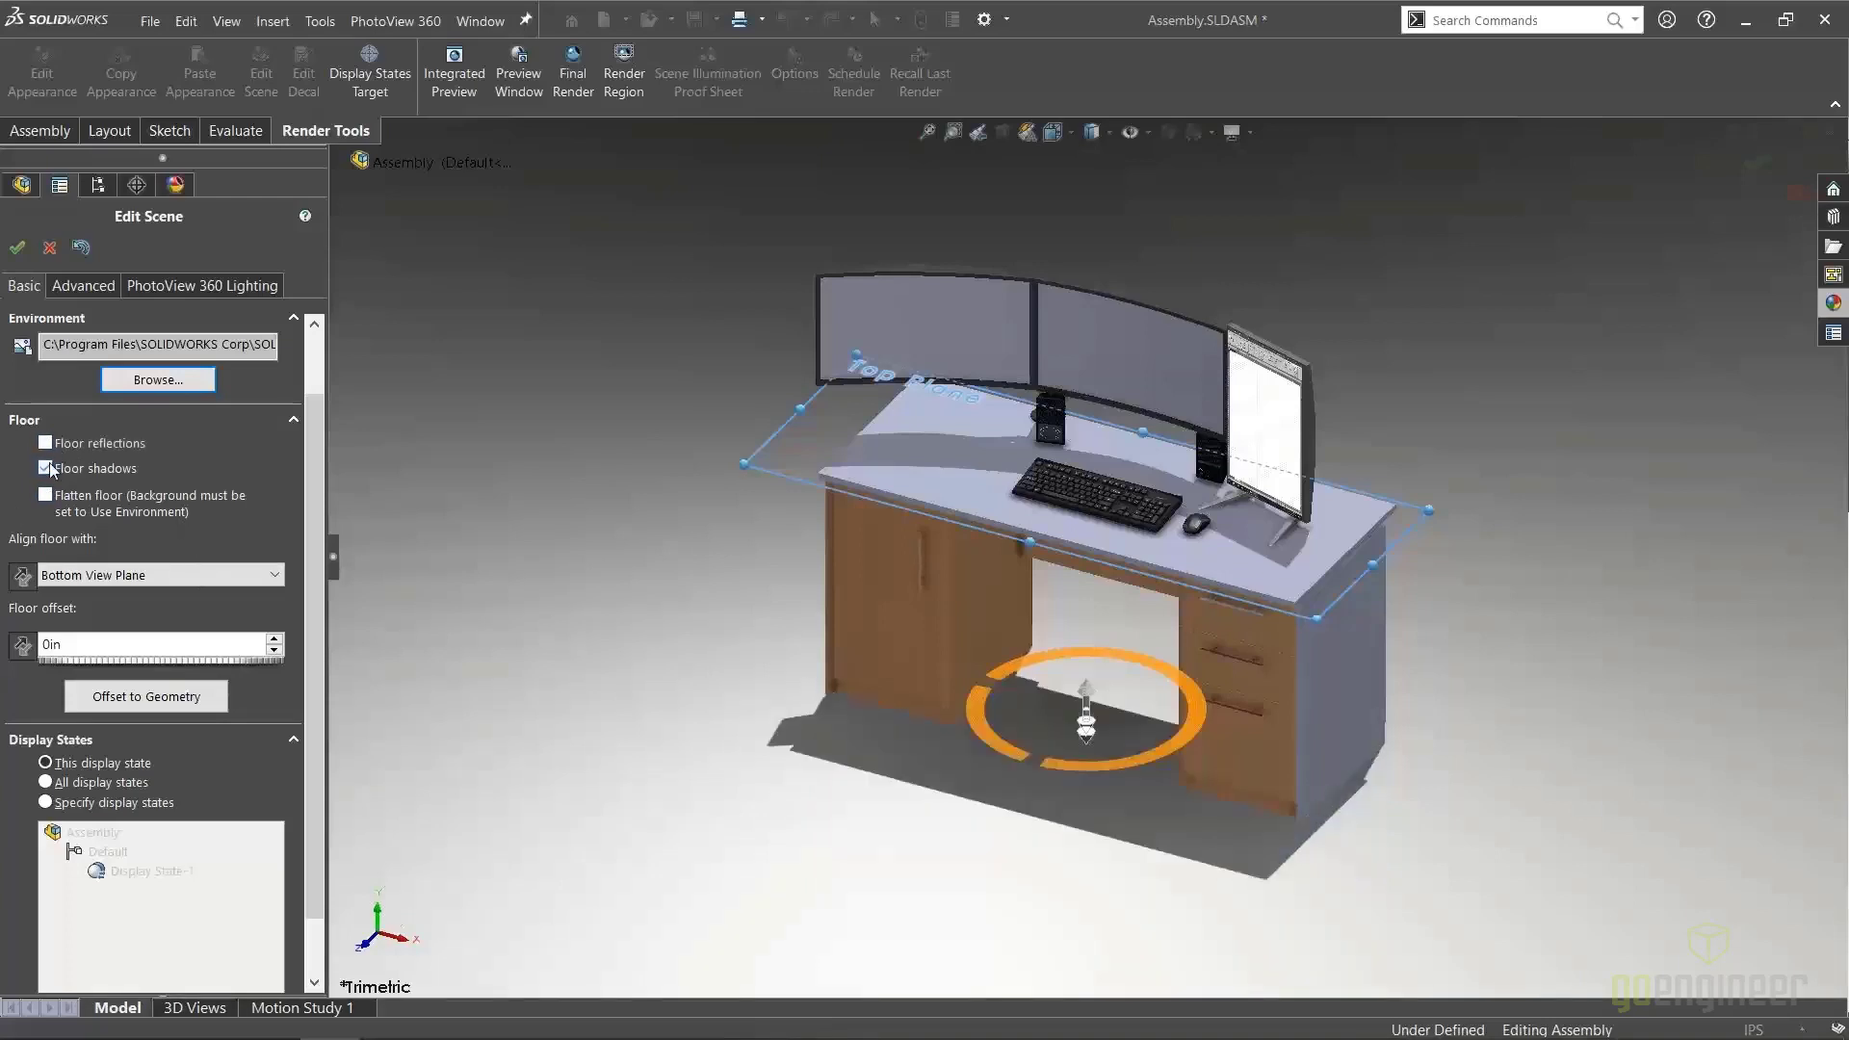
click(46, 468)
click(45, 468)
Try the flattened floor on the environment, inspect it from lower and farther away, and switch it off again
click(46, 495)
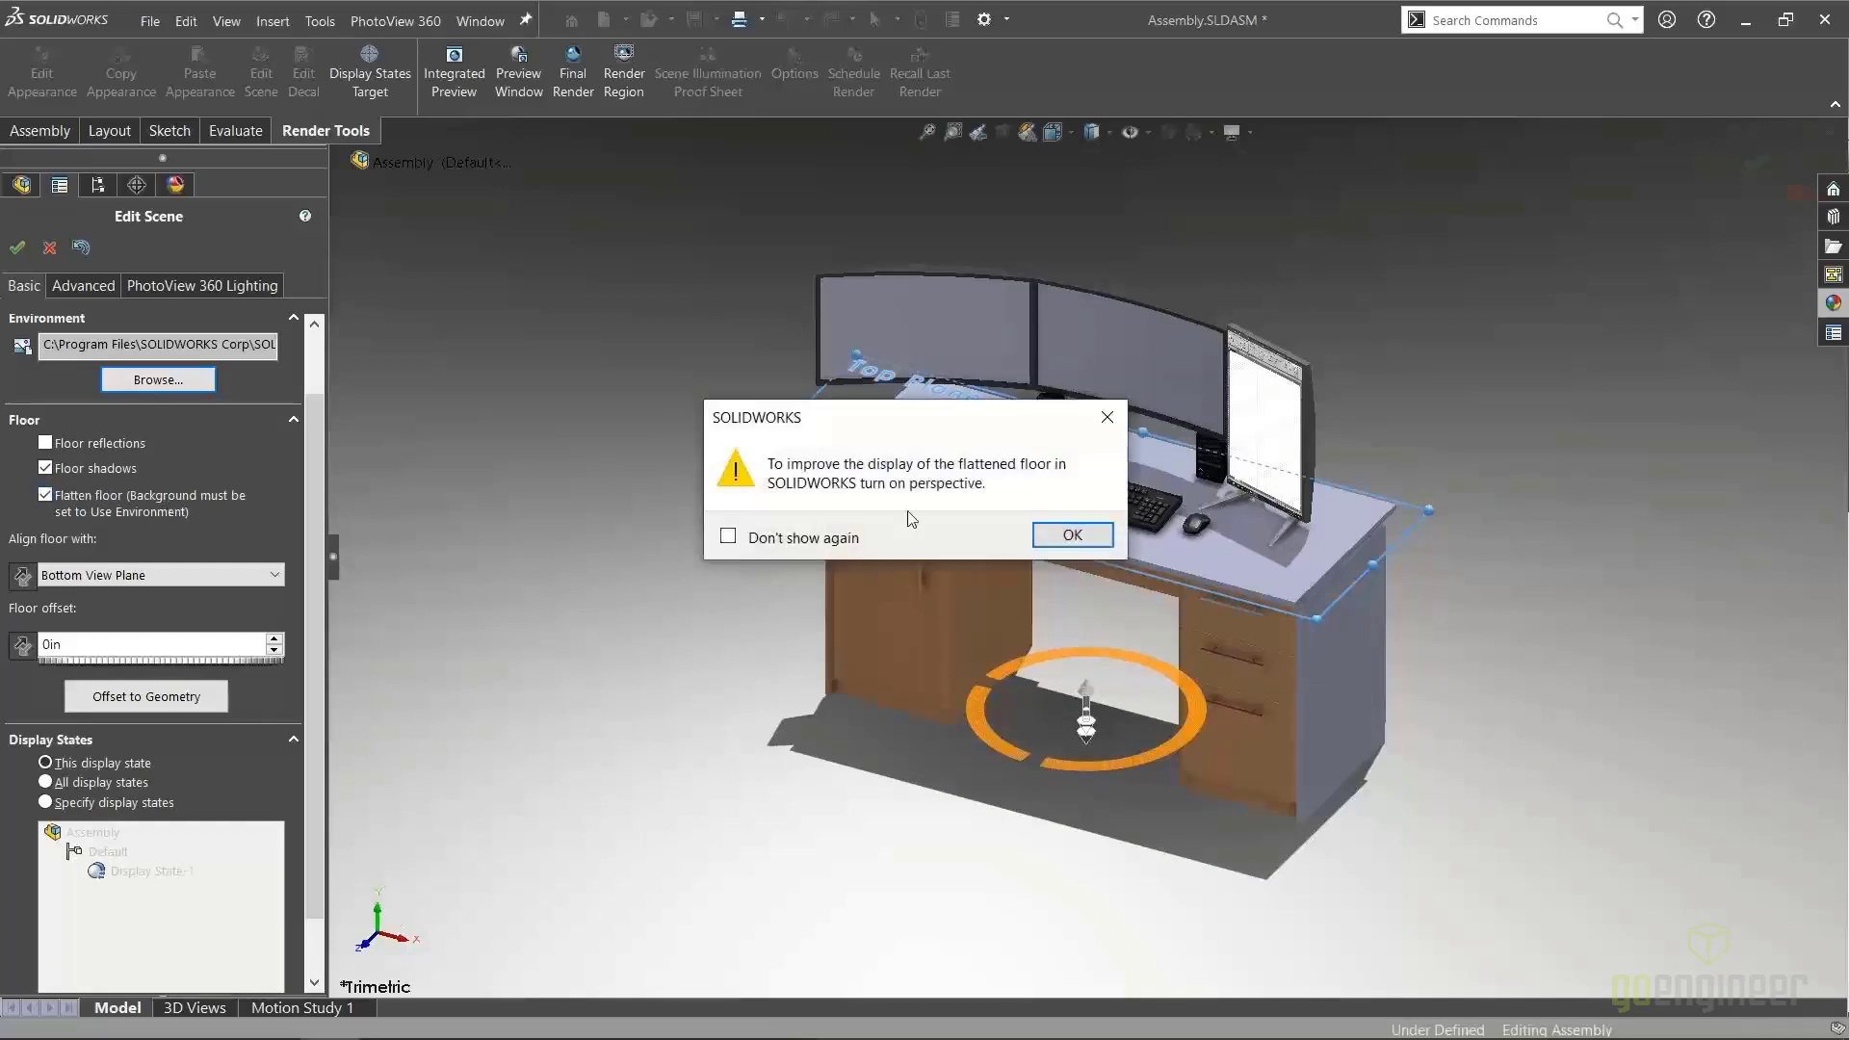
click(1071, 536)
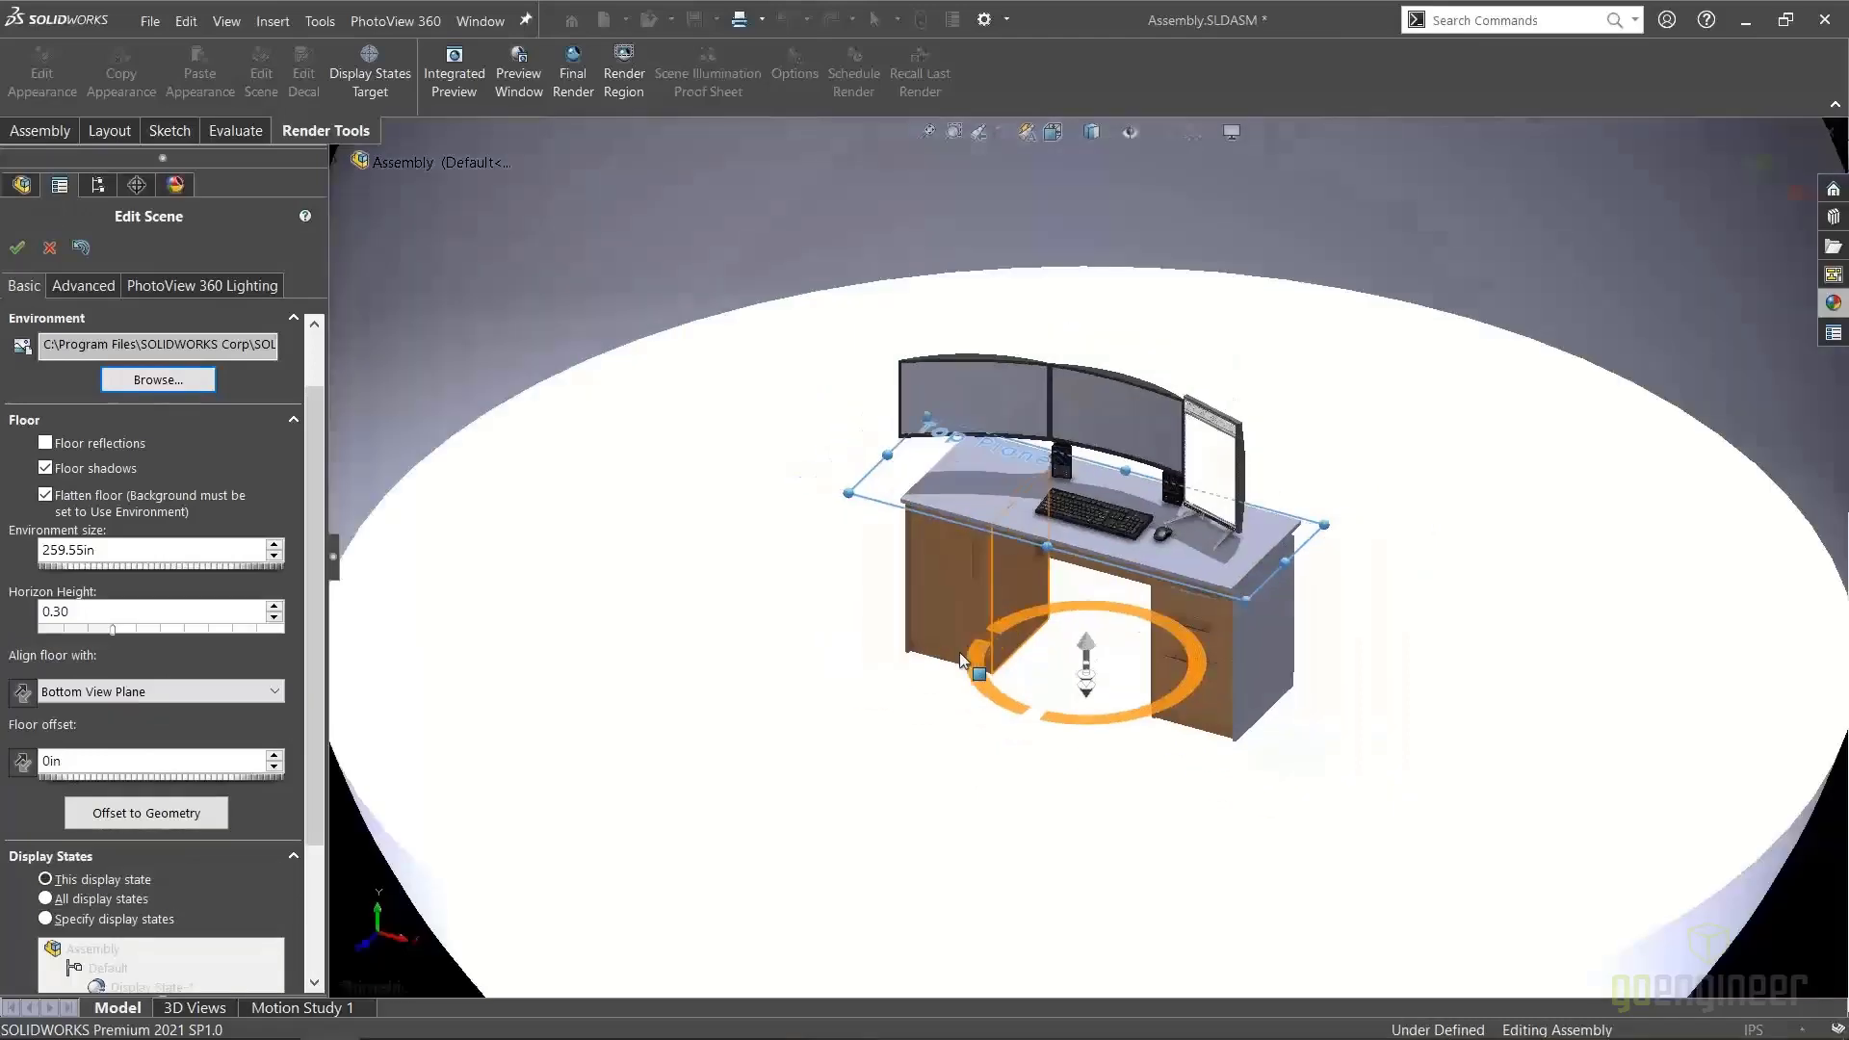
scroll(959, 653, up, 1)
middle_drag(949, 796, 946, 678)
scroll(960, 677, up, 2)
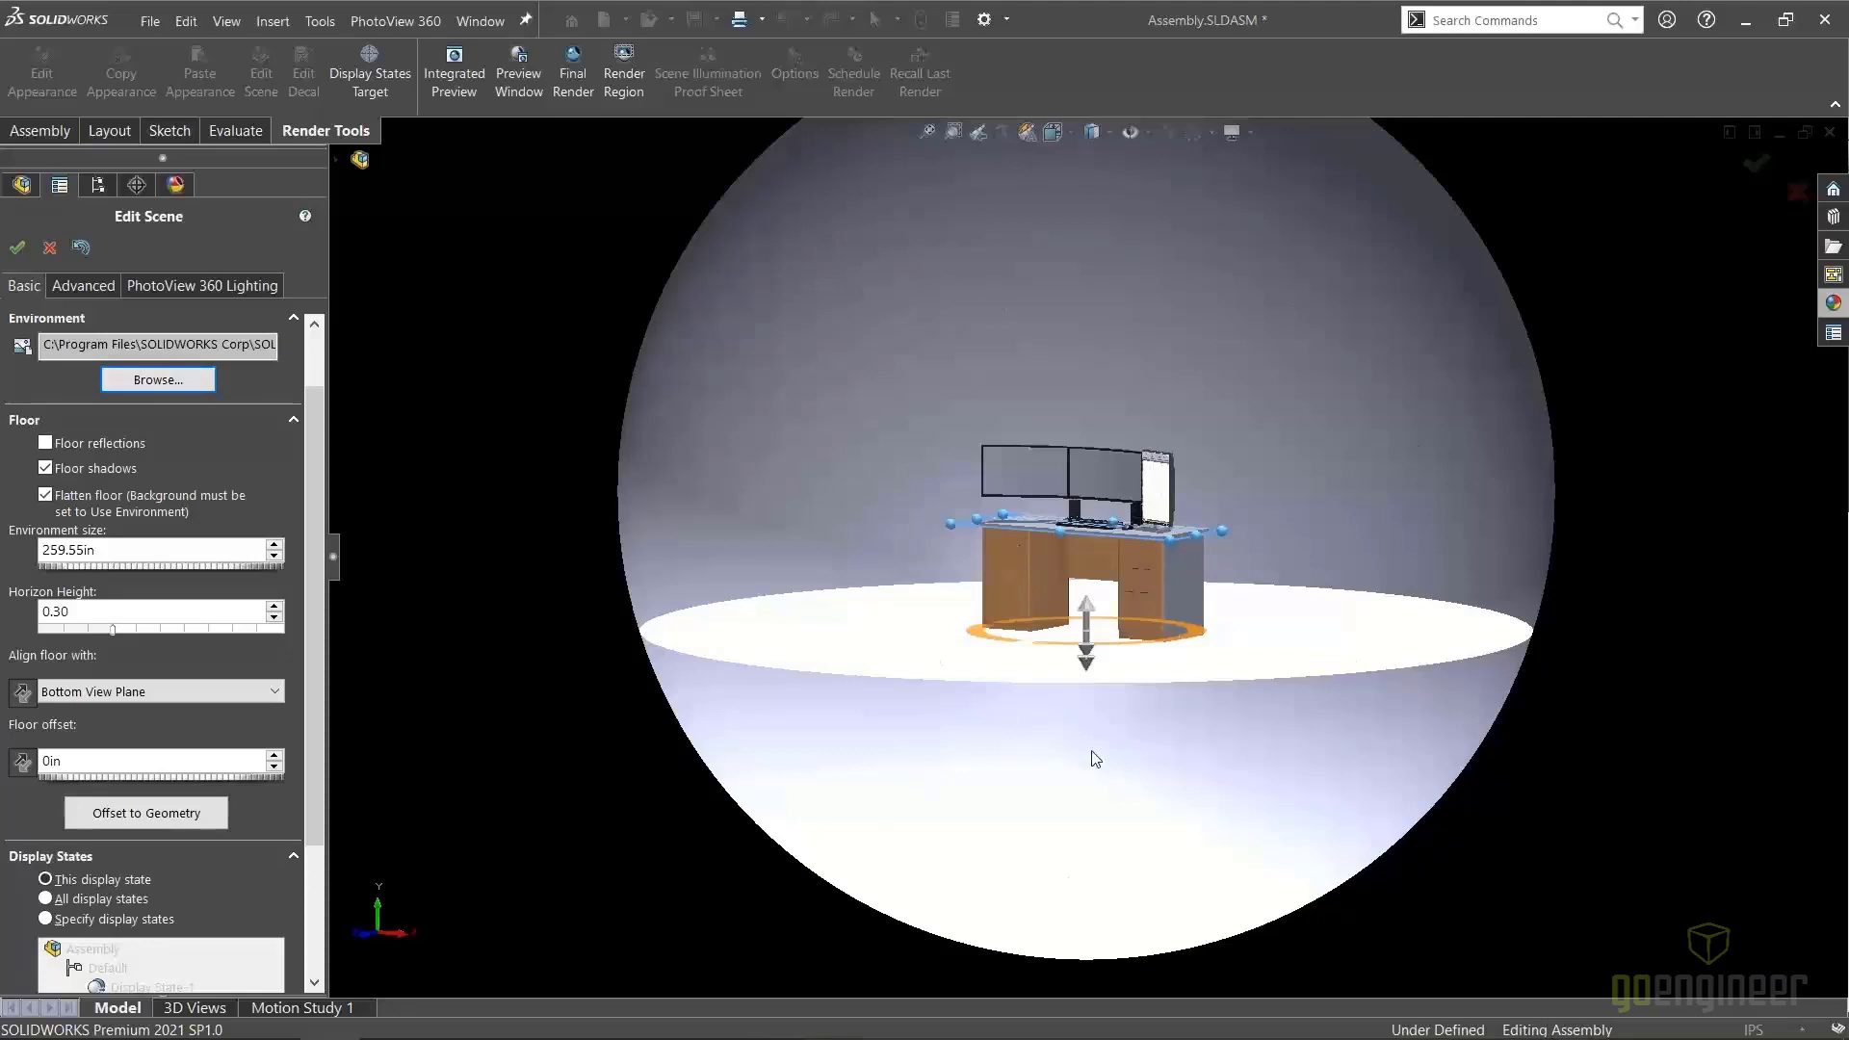
scroll(1122, 621, down, 2)
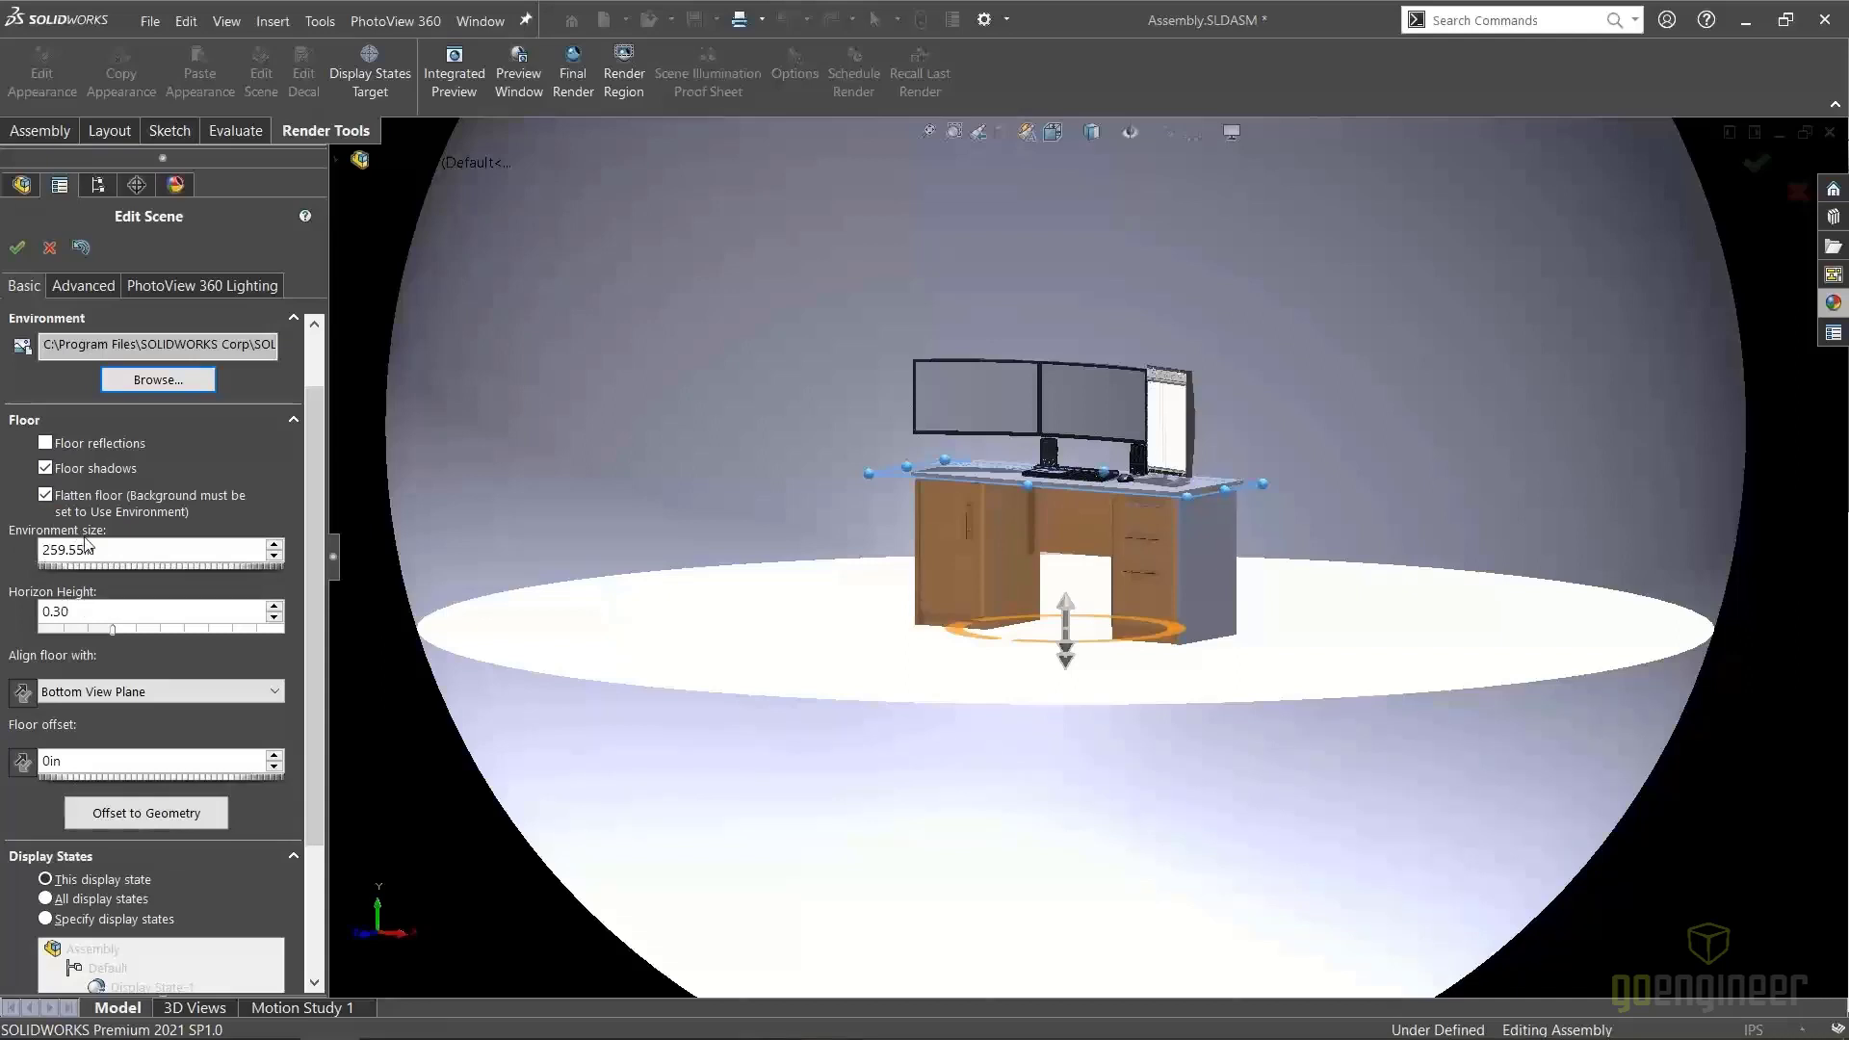
click(46, 497)
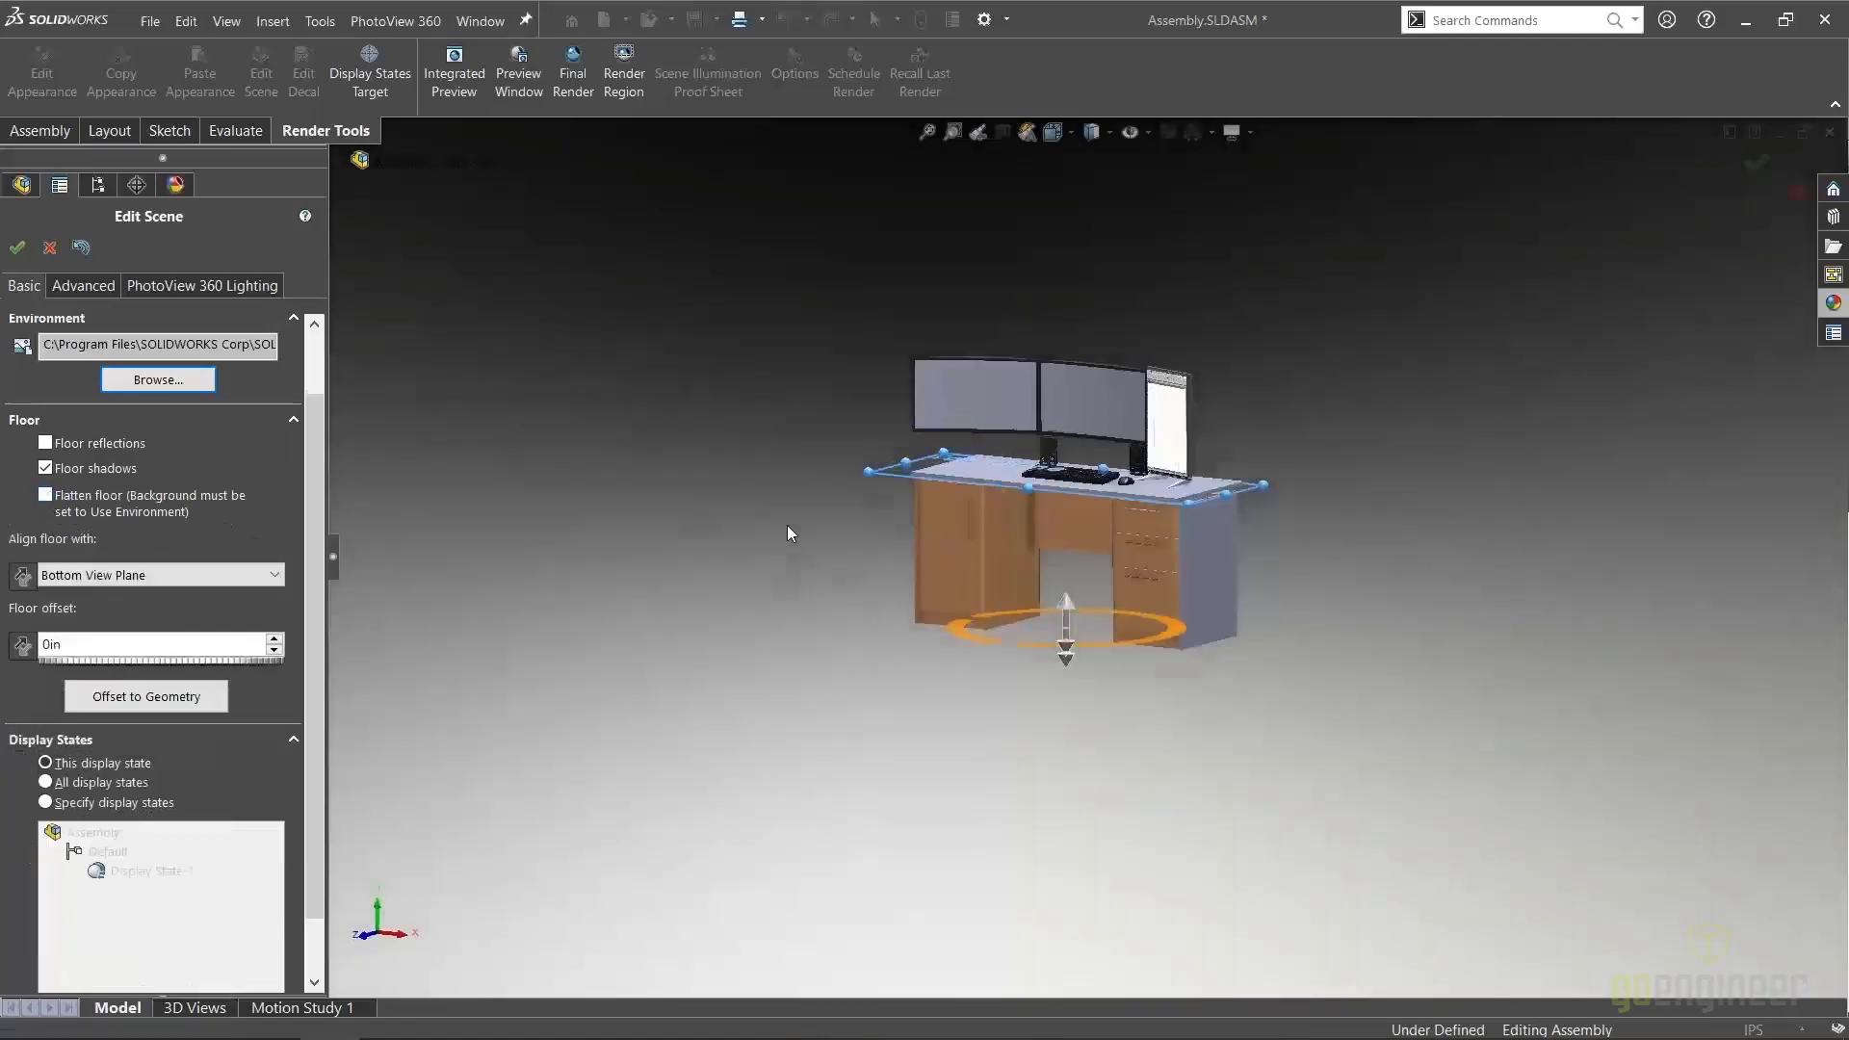
key(f)
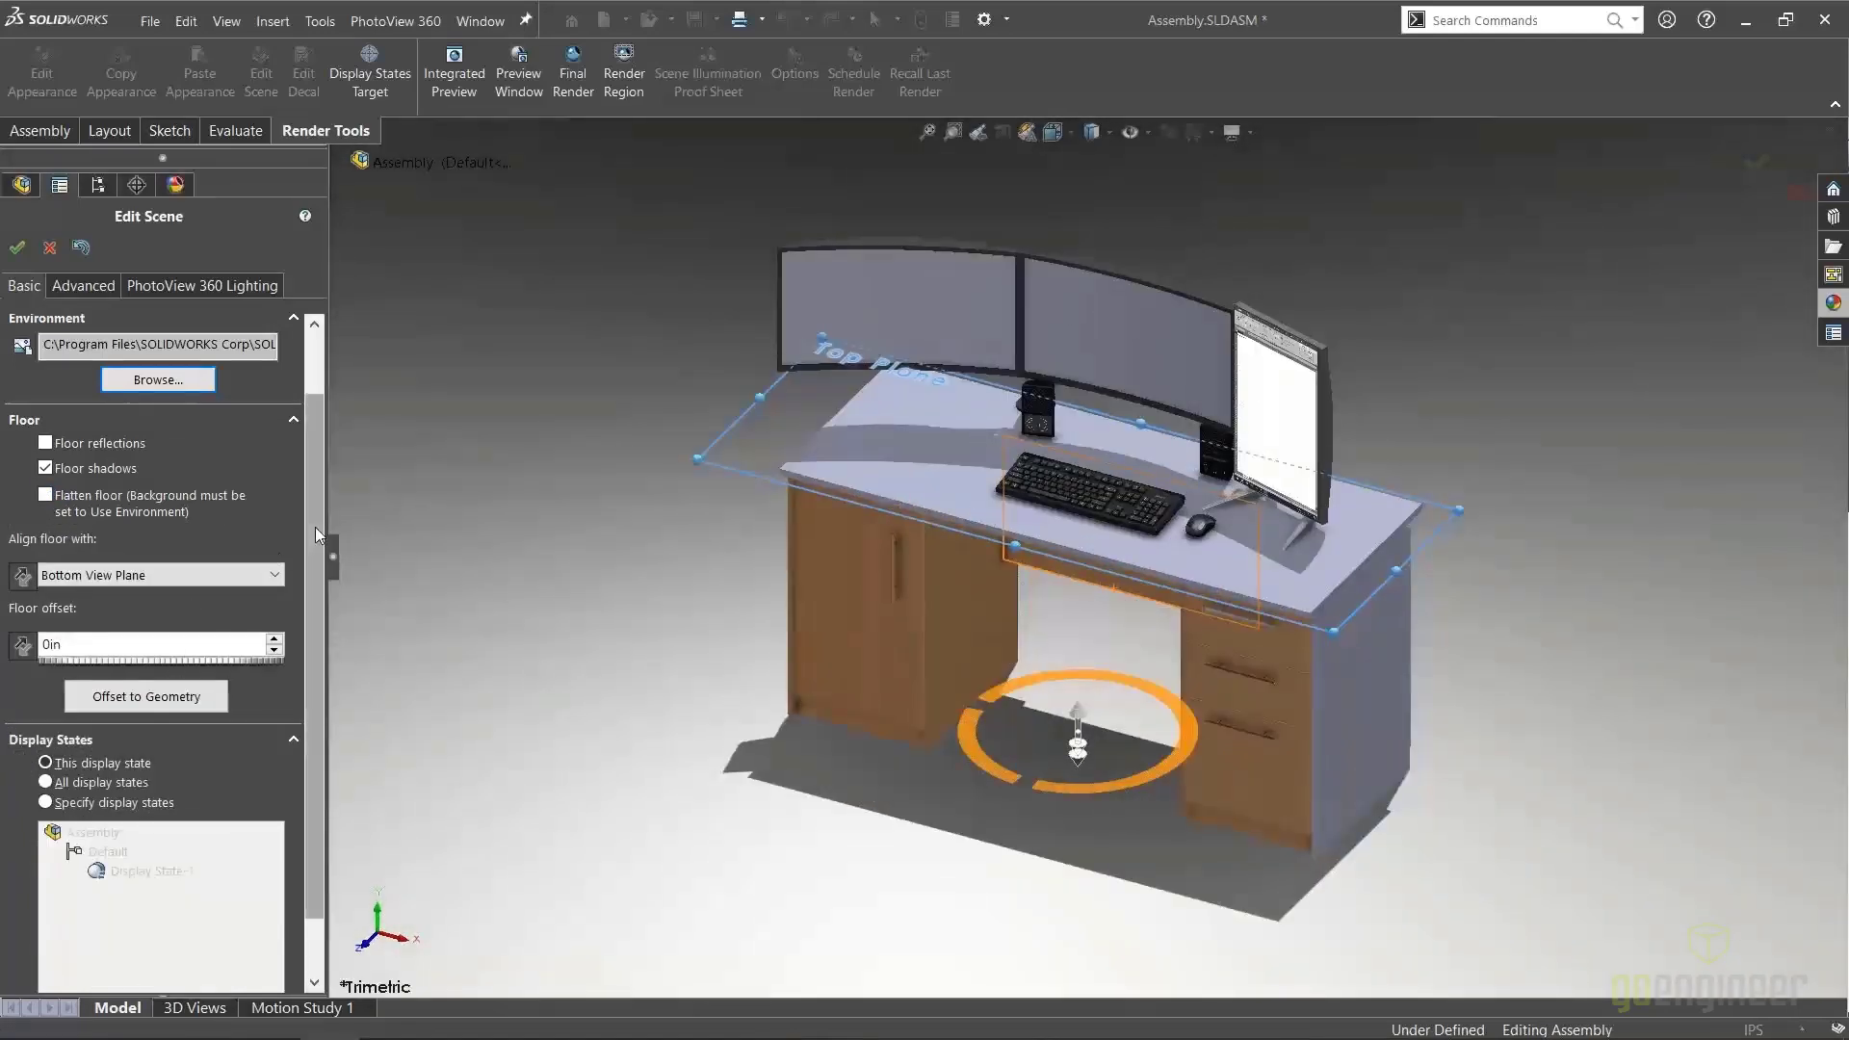
drag(315, 527, 320, 591)
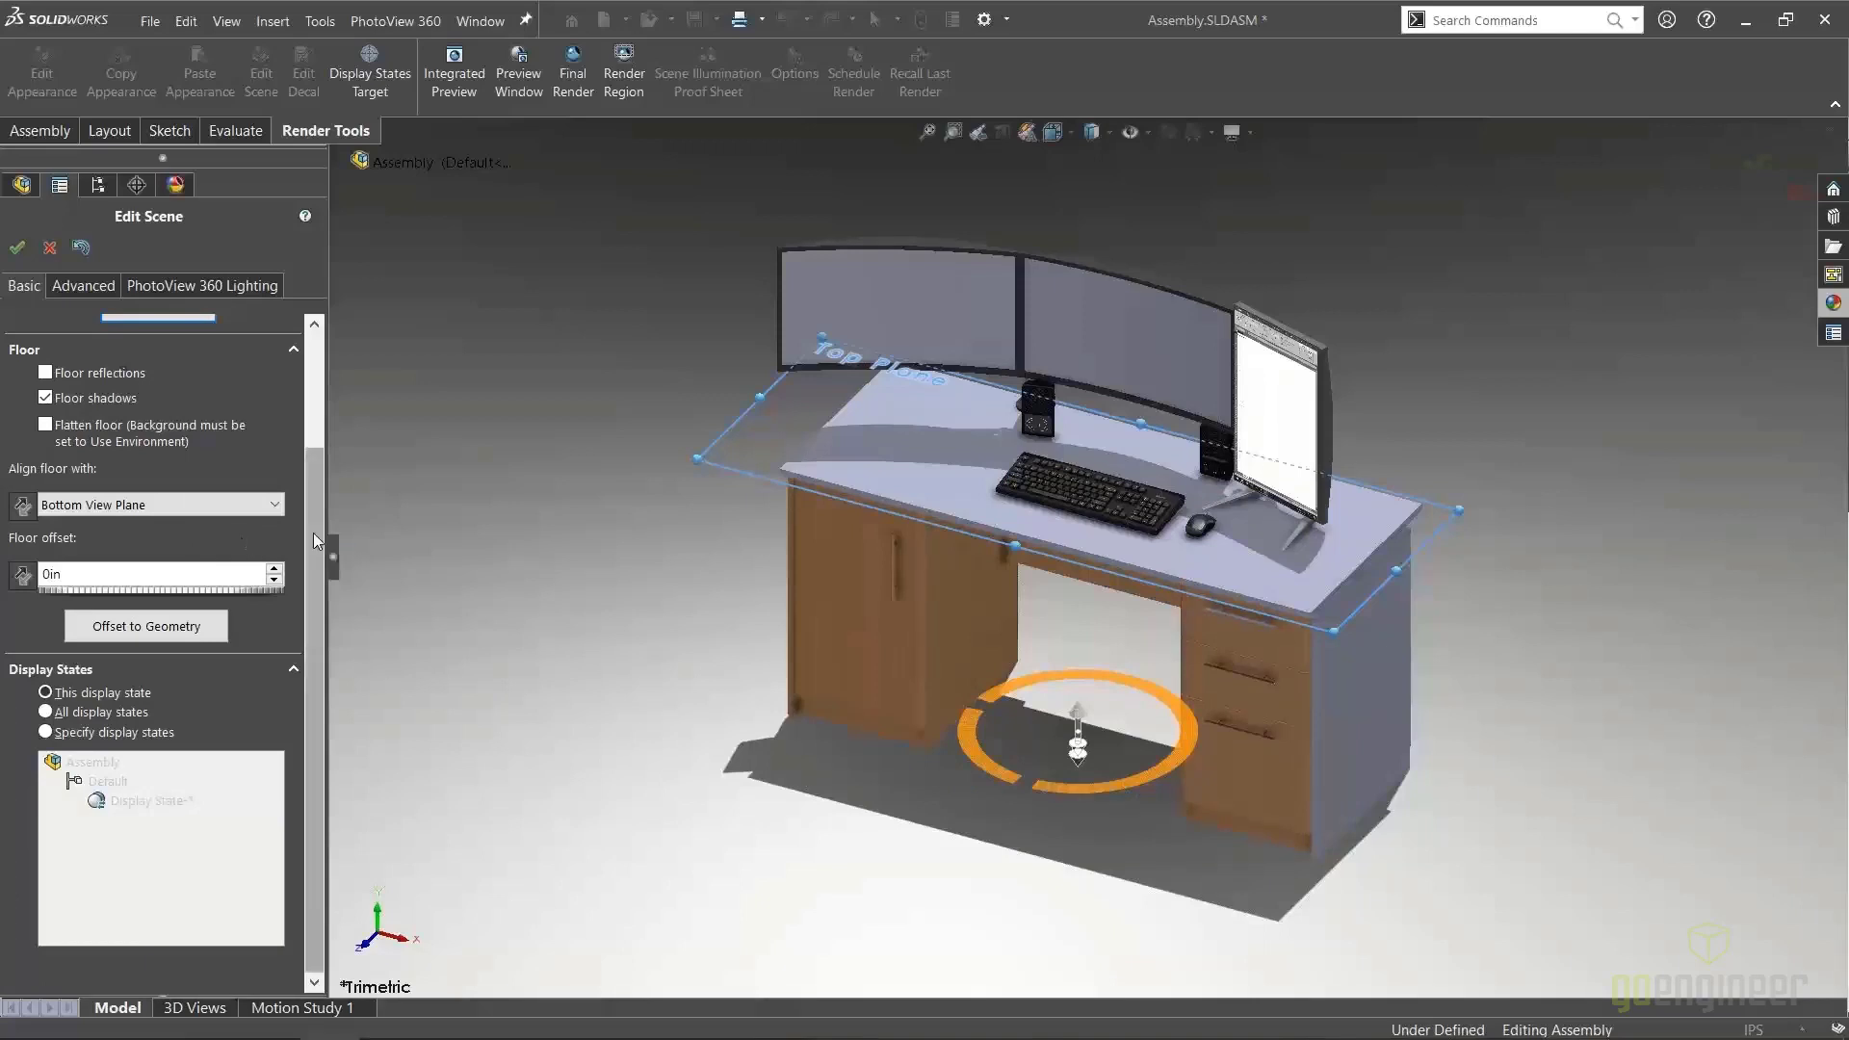
Check the floor alignment planes, try lowering the floor by 12.25 in, and return it to the desk's base with Offset to Geometry
click(275, 514)
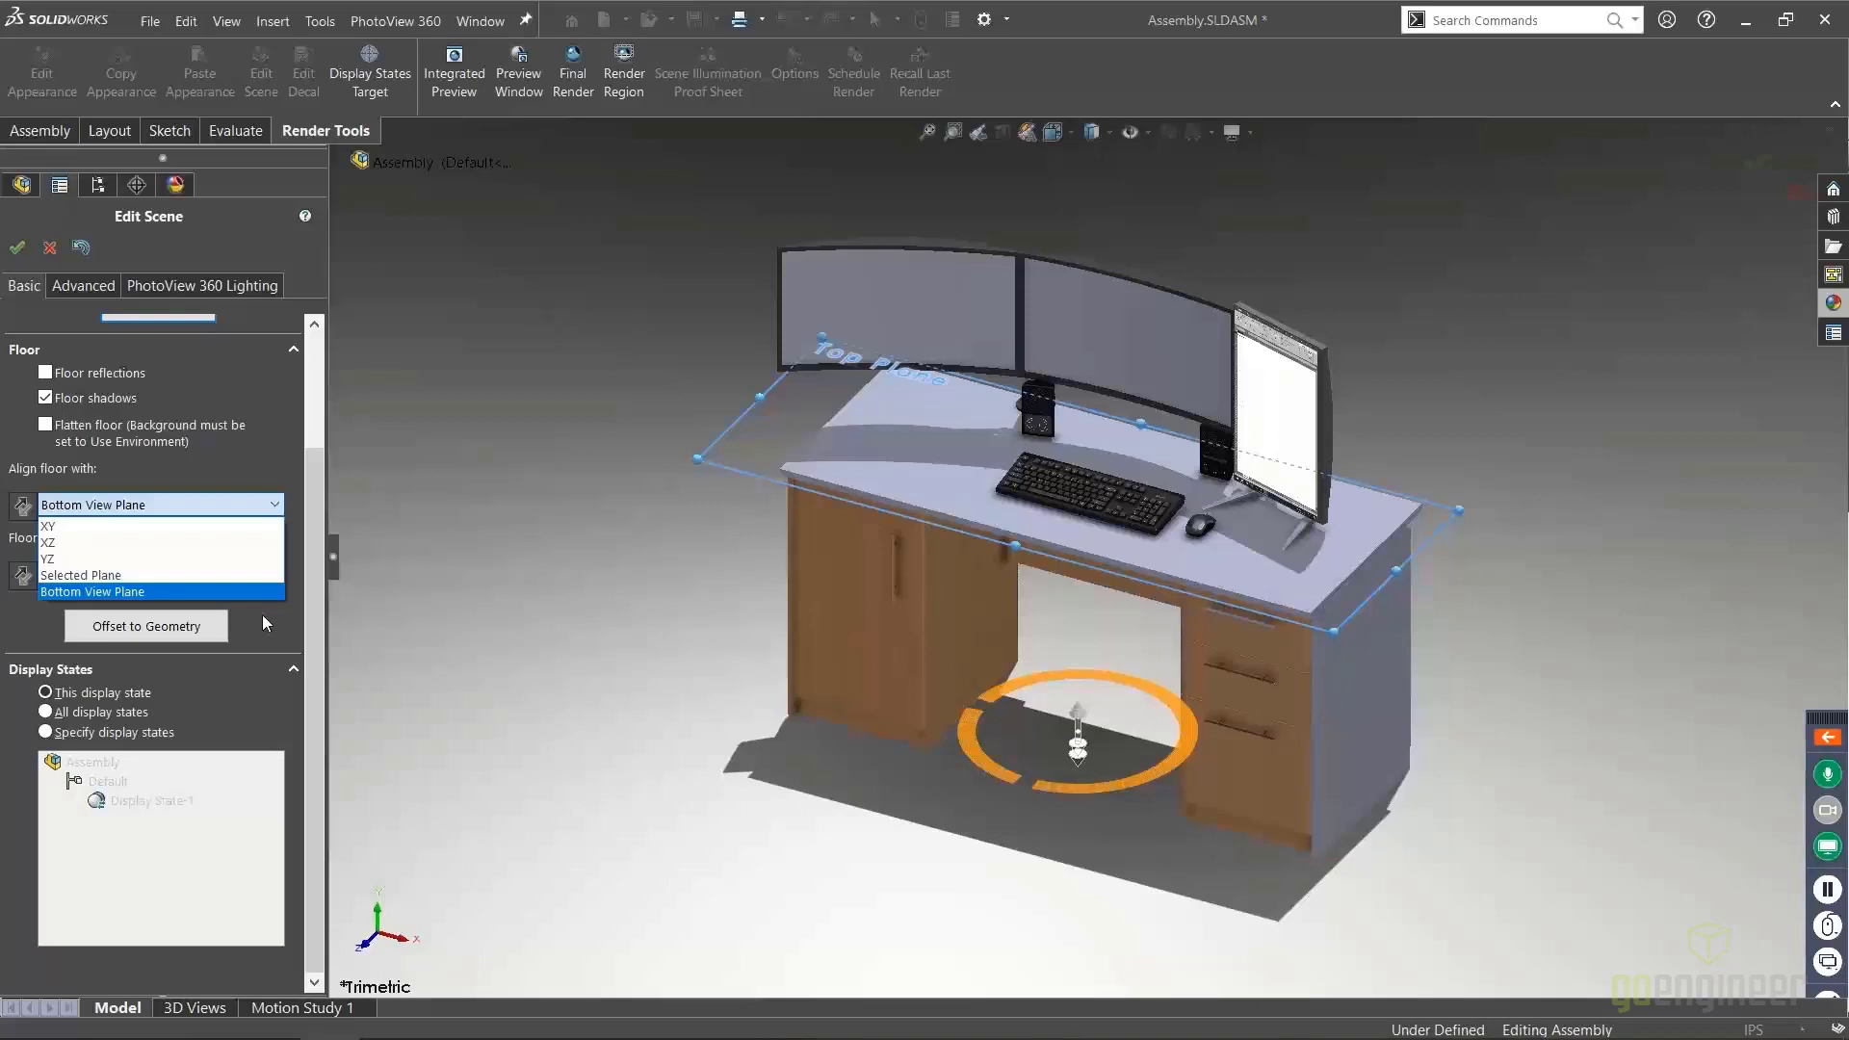
click(260, 451)
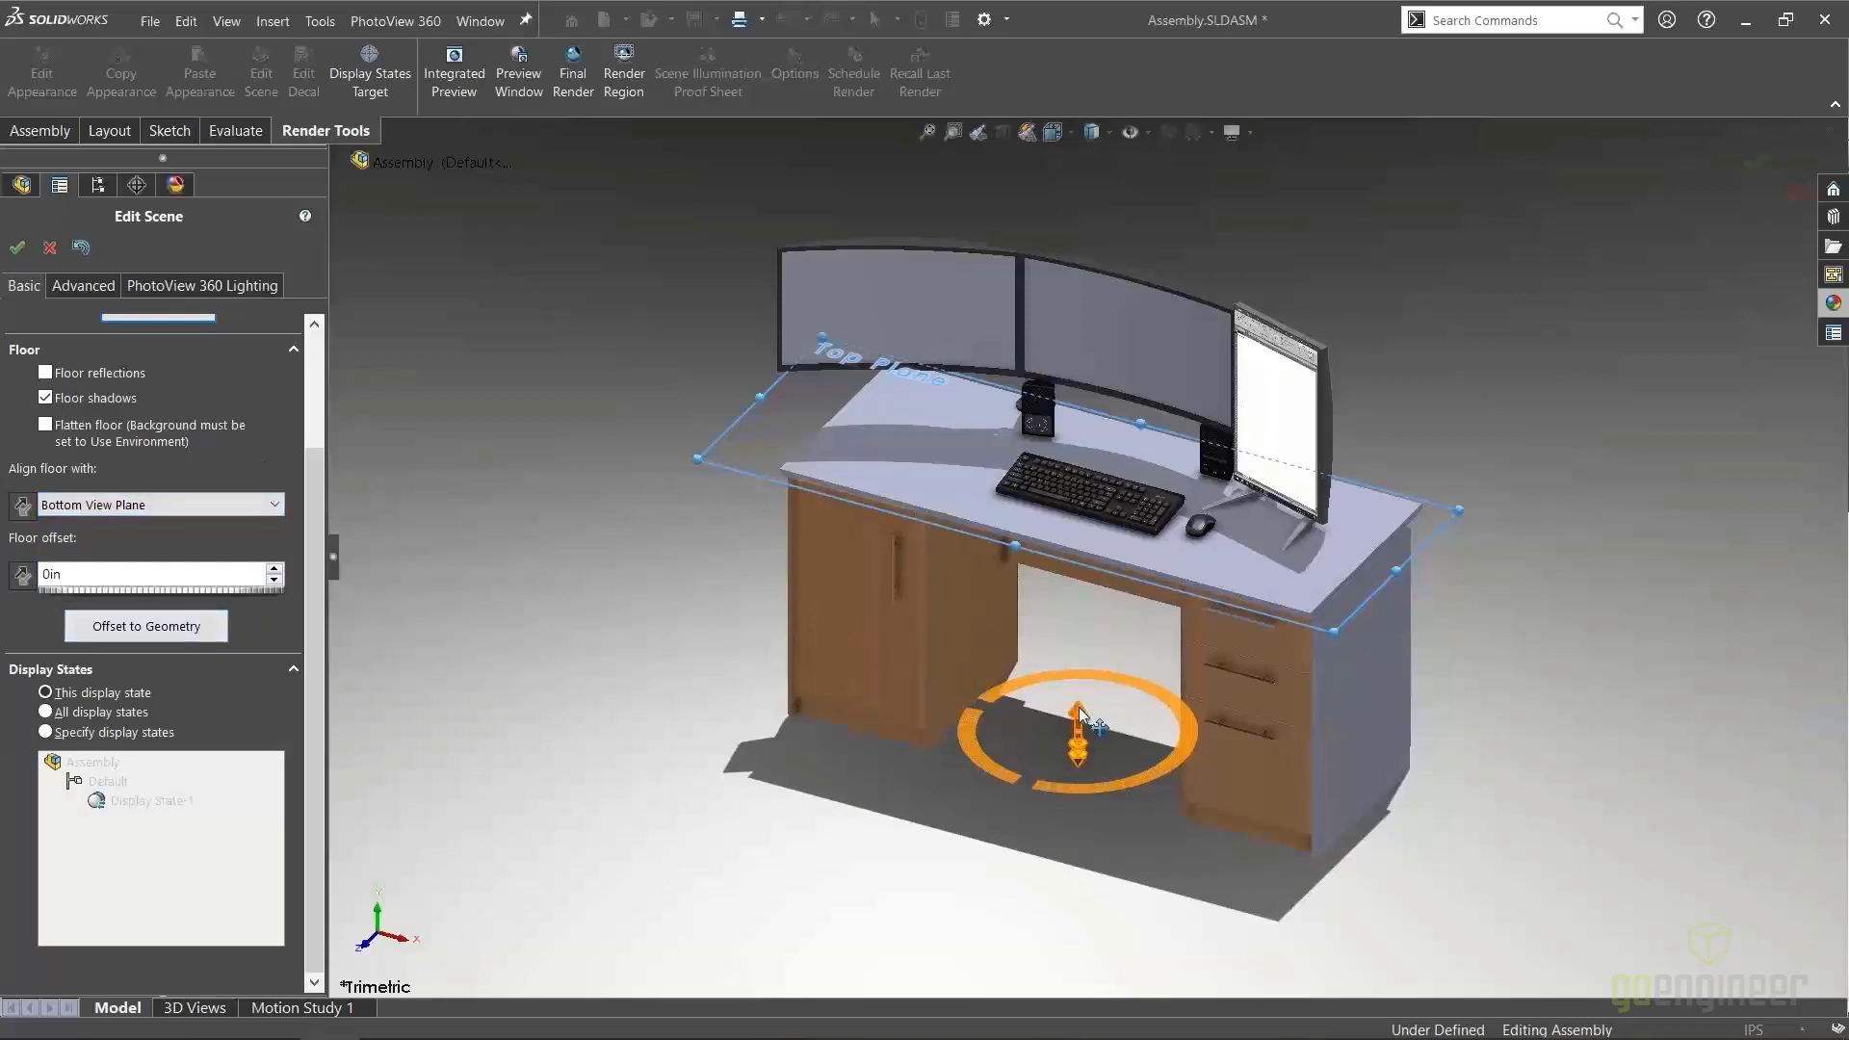
drag(1077, 746, 1078, 838)
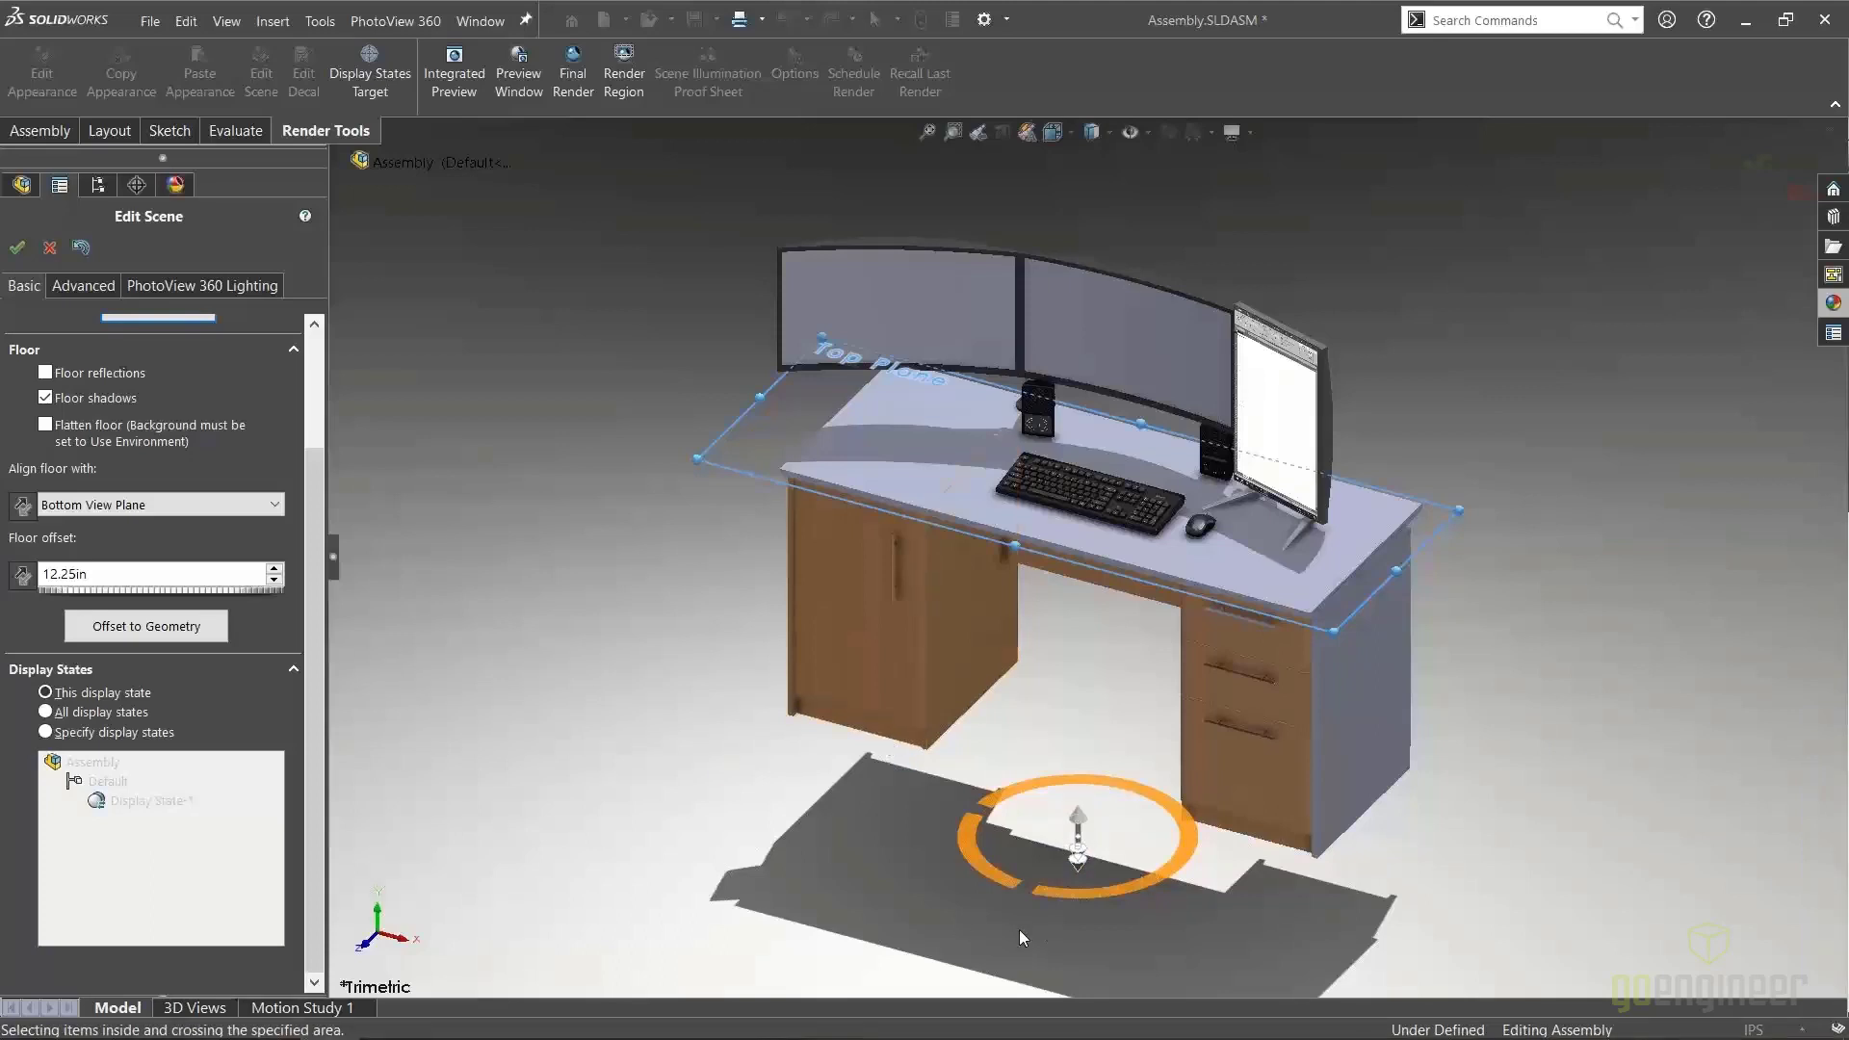
click(145, 626)
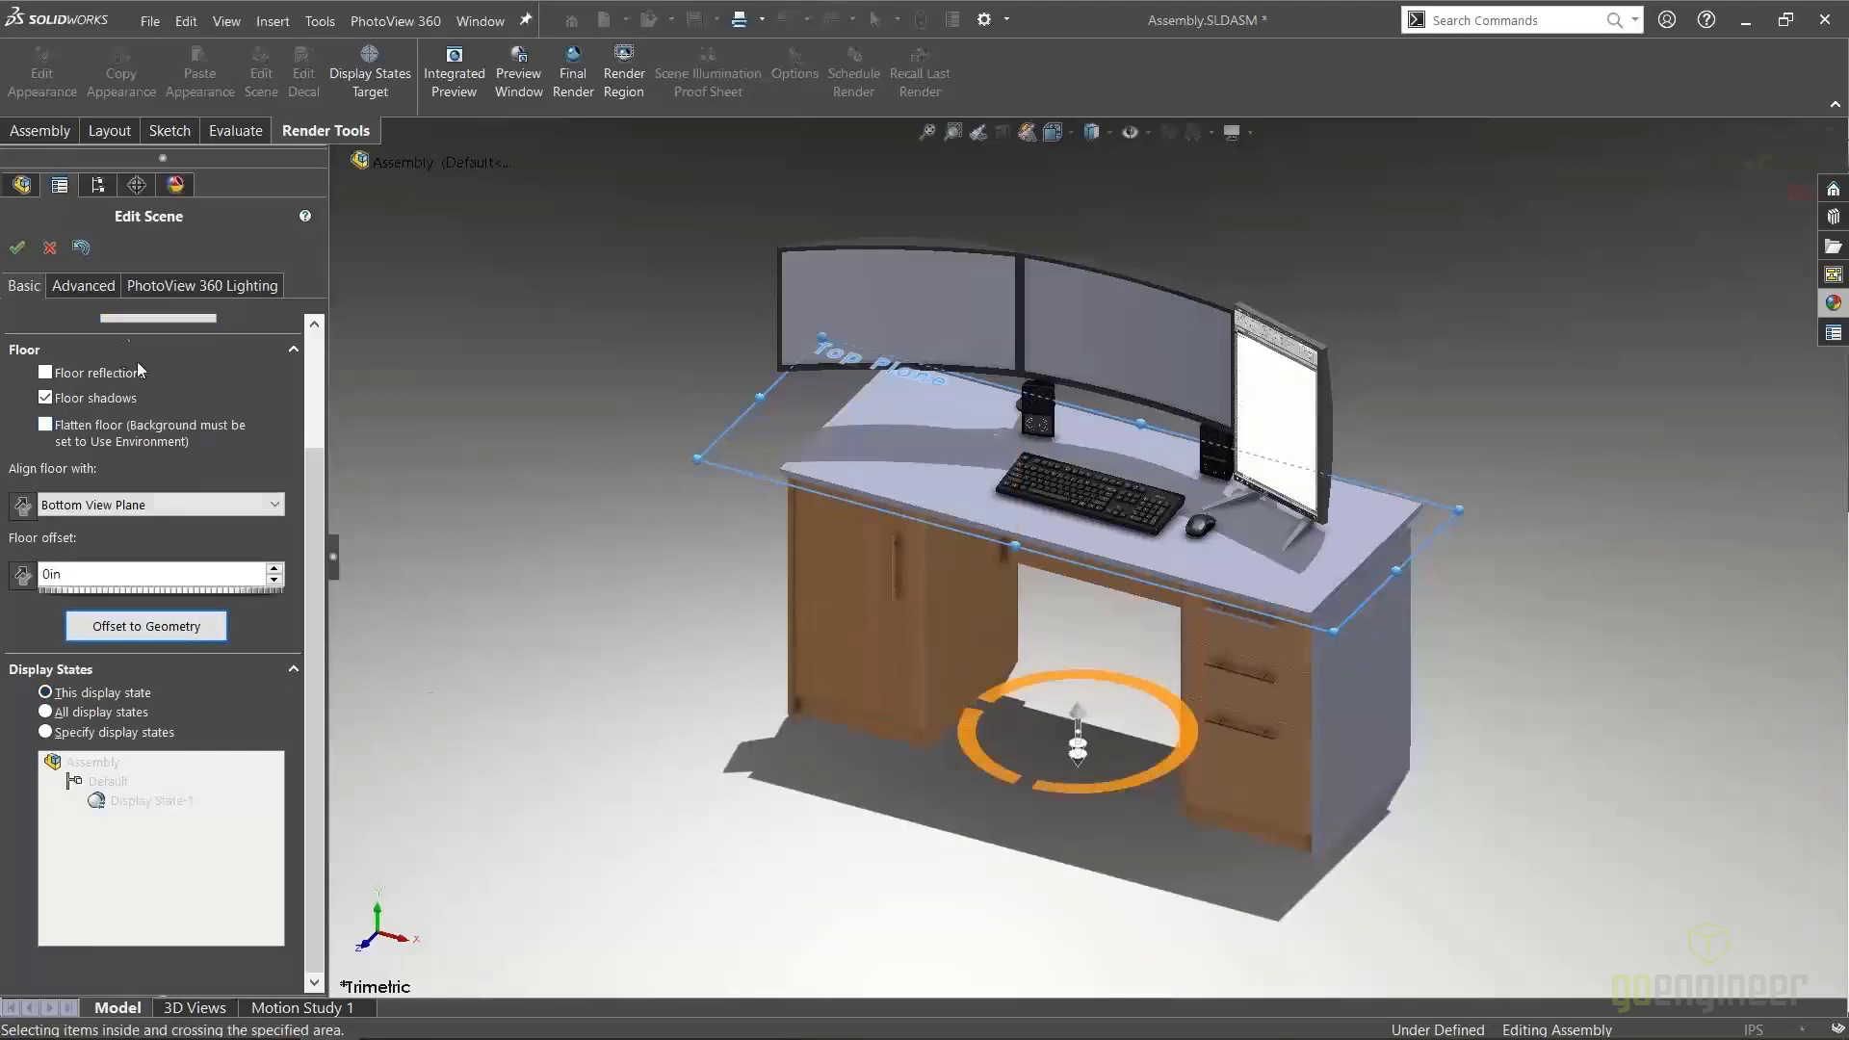
Review the scene's advanced floor size and rotation, environment rotation and scene file settings
click(60, 287)
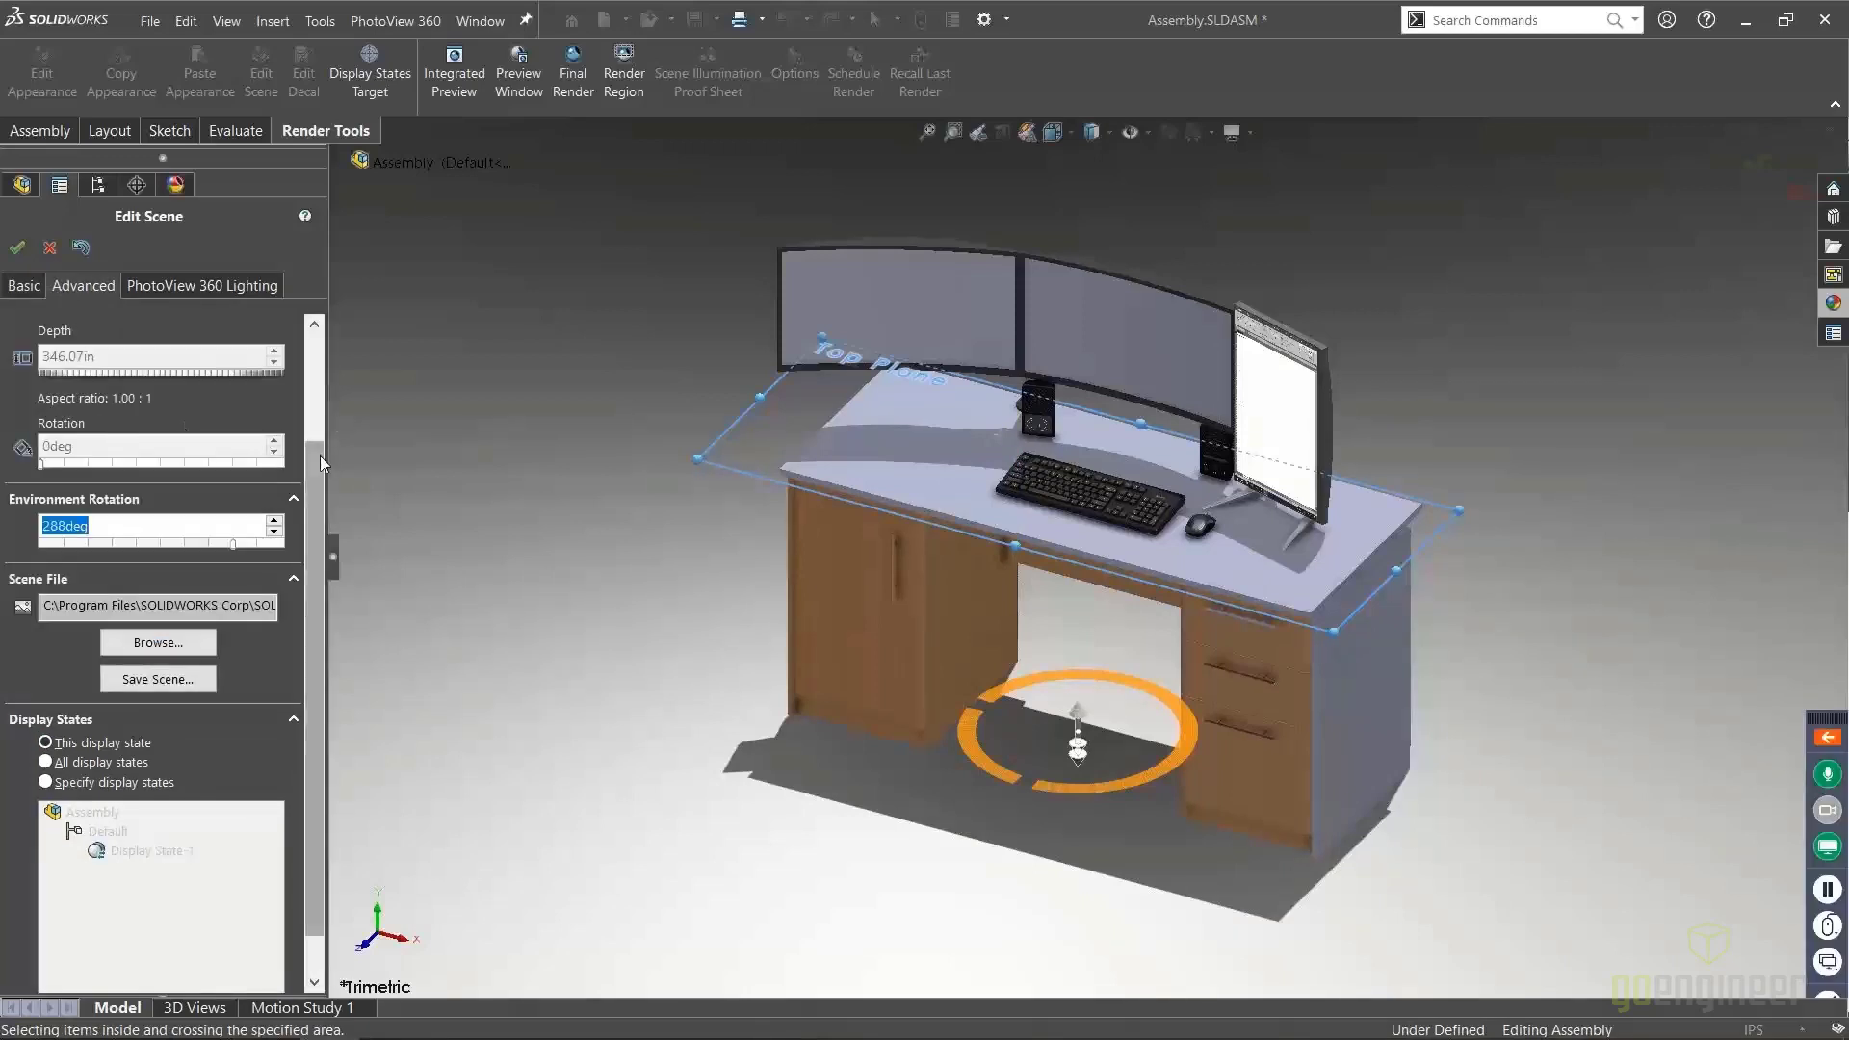
drag(320, 455, 316, 350)
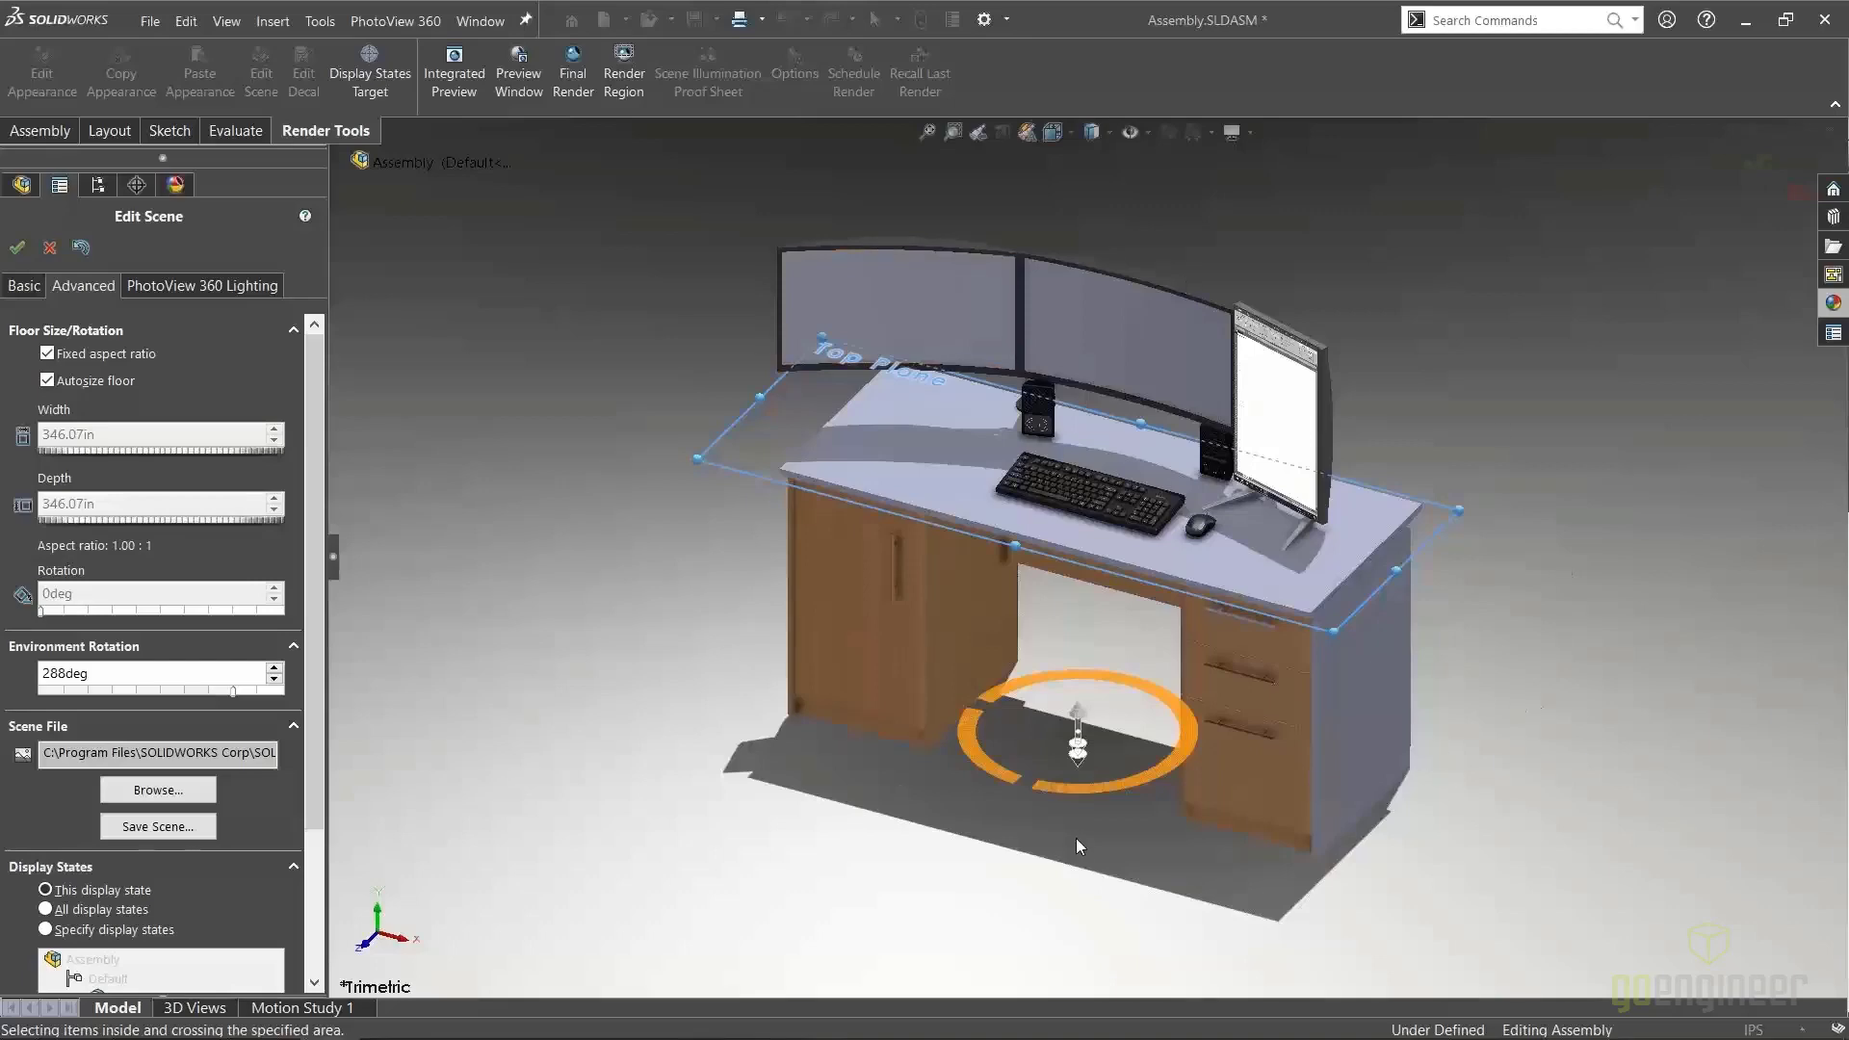
middle_drag(1076, 837, 896, 828)
right_drag(1556, 632, 1581, 603)
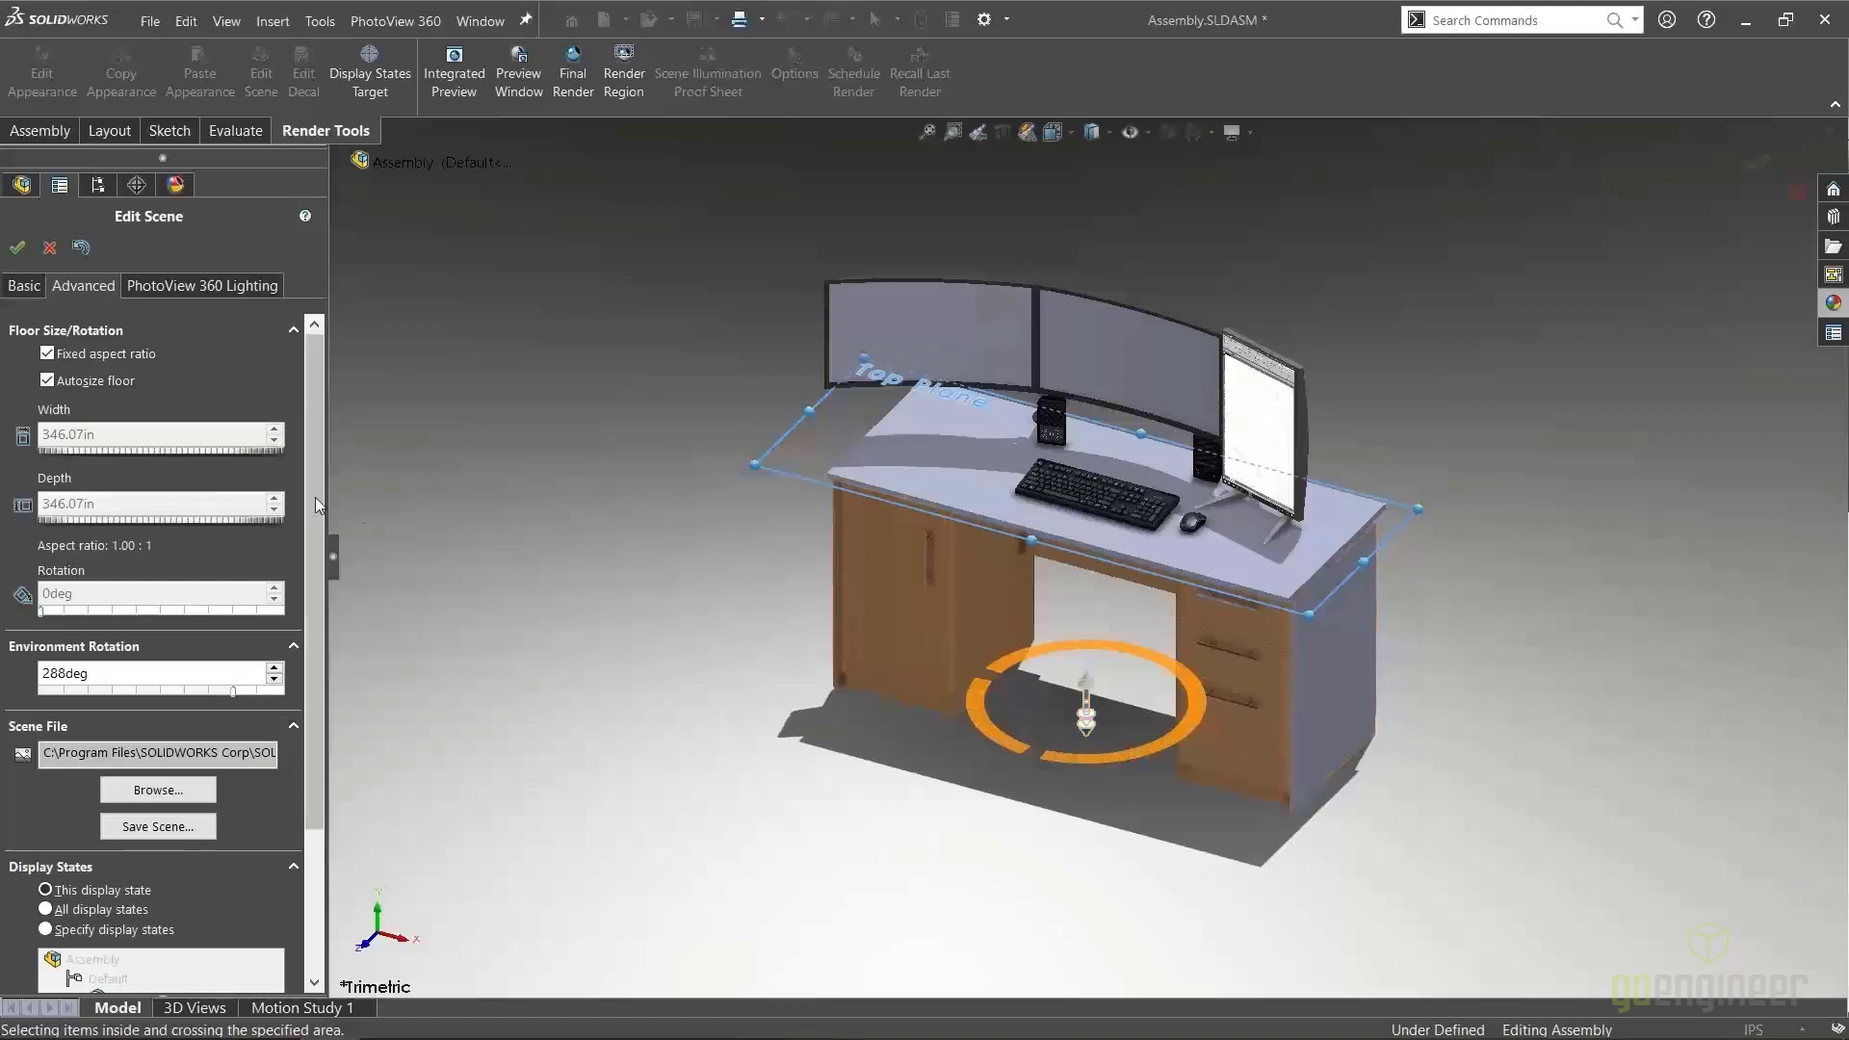
drag(318, 517, 333, 621)
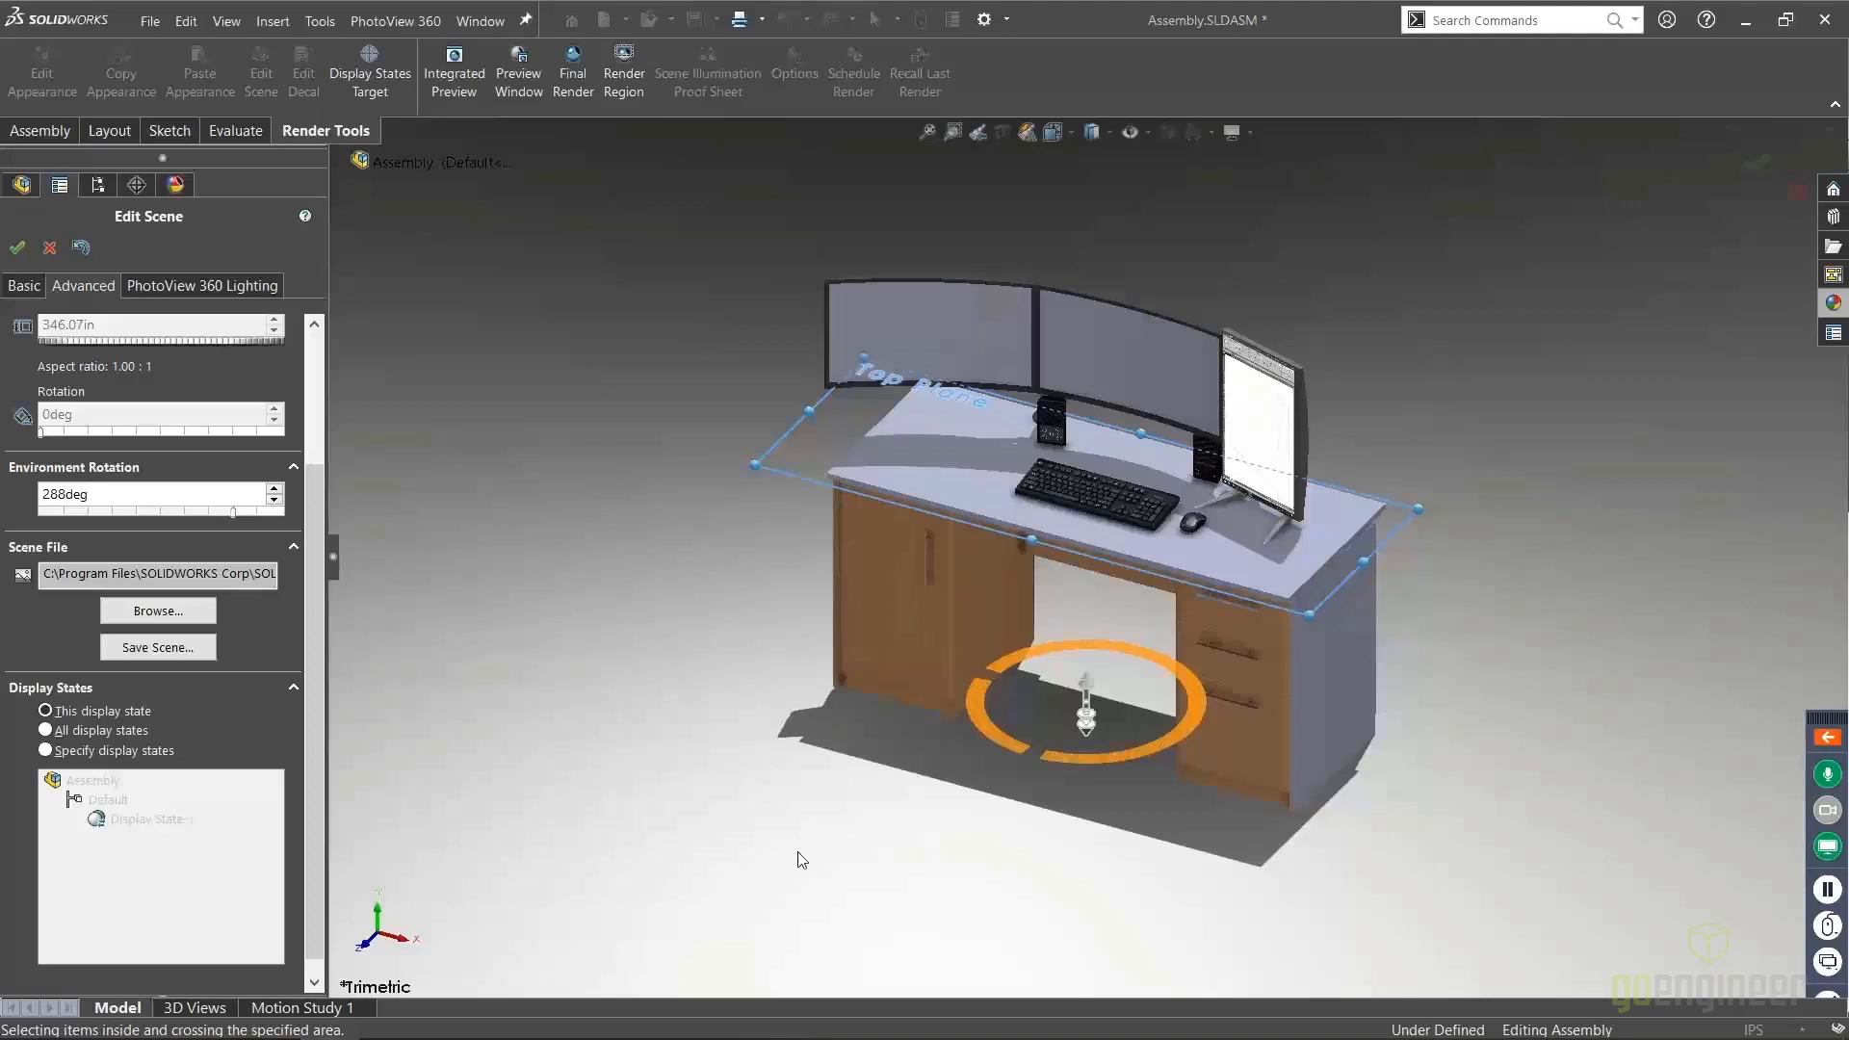
Rotate the environment to 133.2 degrees, return to the trimetric view, and turn the floor ring to bring the environment rotation to 223.2 degrees
middle_drag(1114, 870, 1133, 766)
scroll(1085, 555, down, 3)
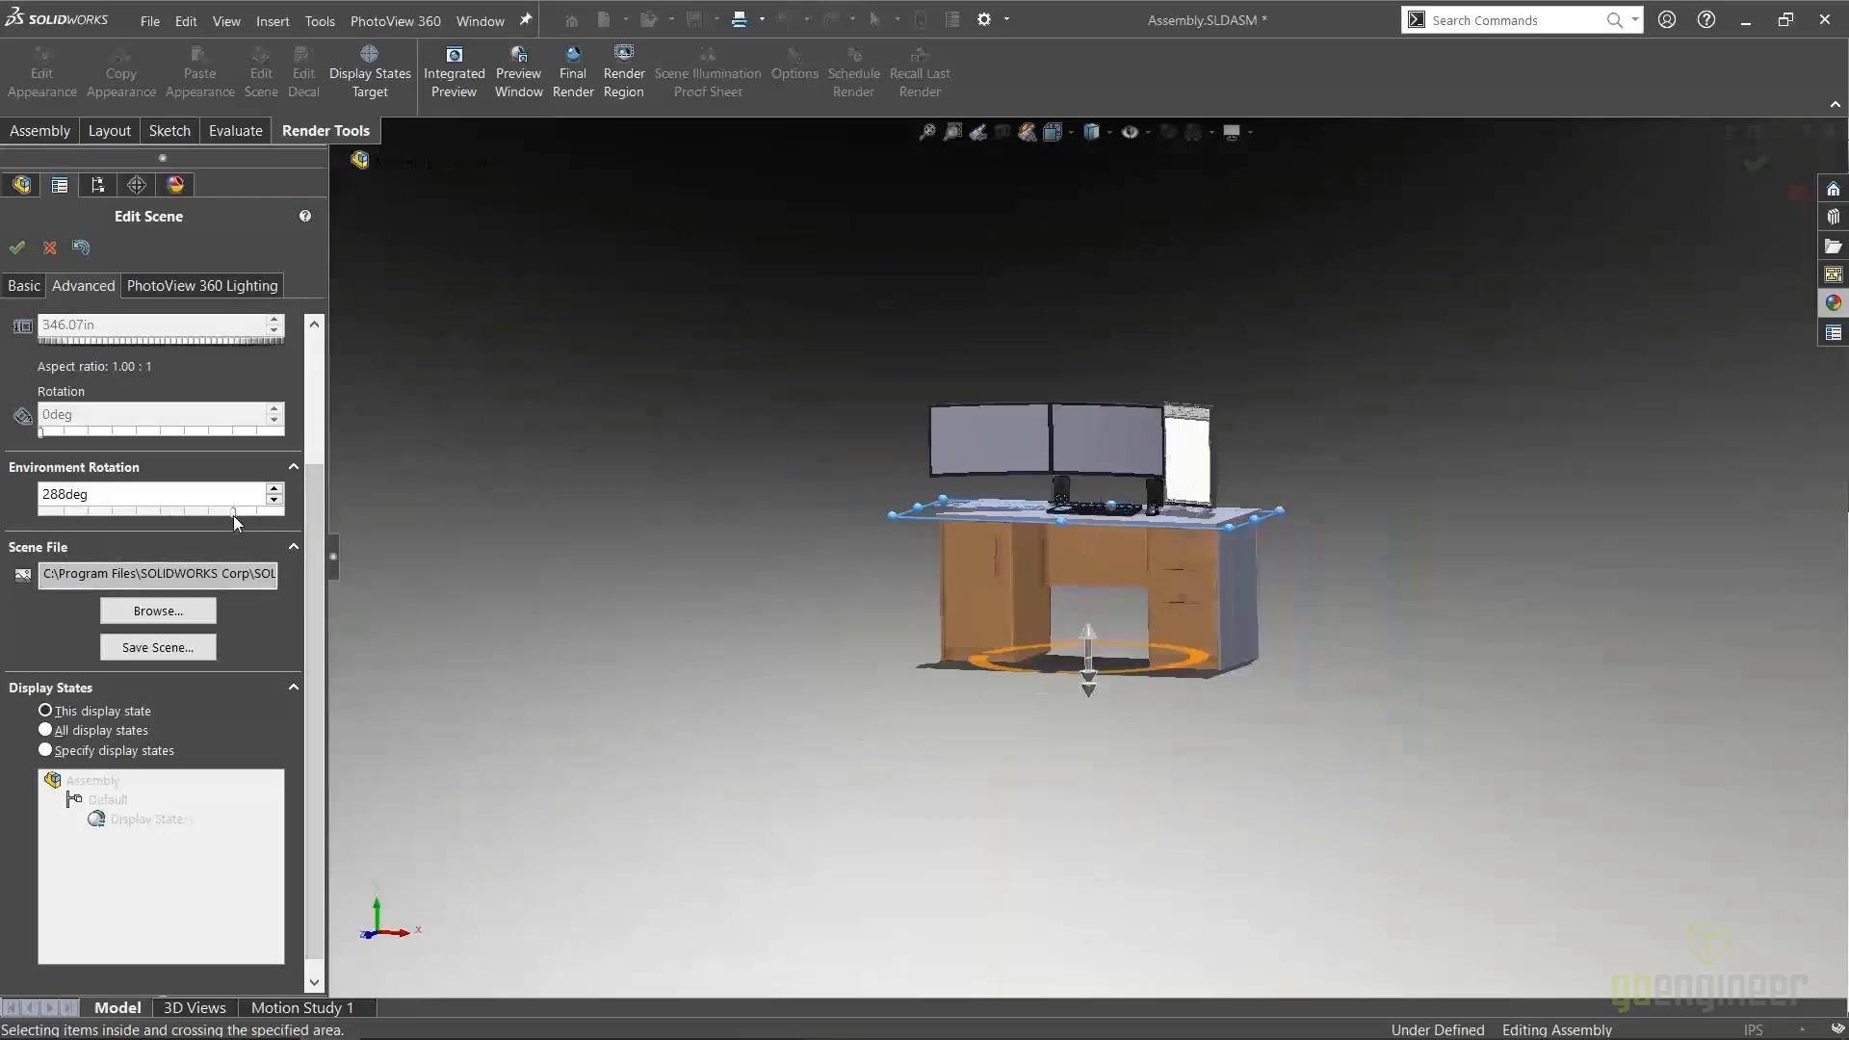
drag(233, 516, 131, 521)
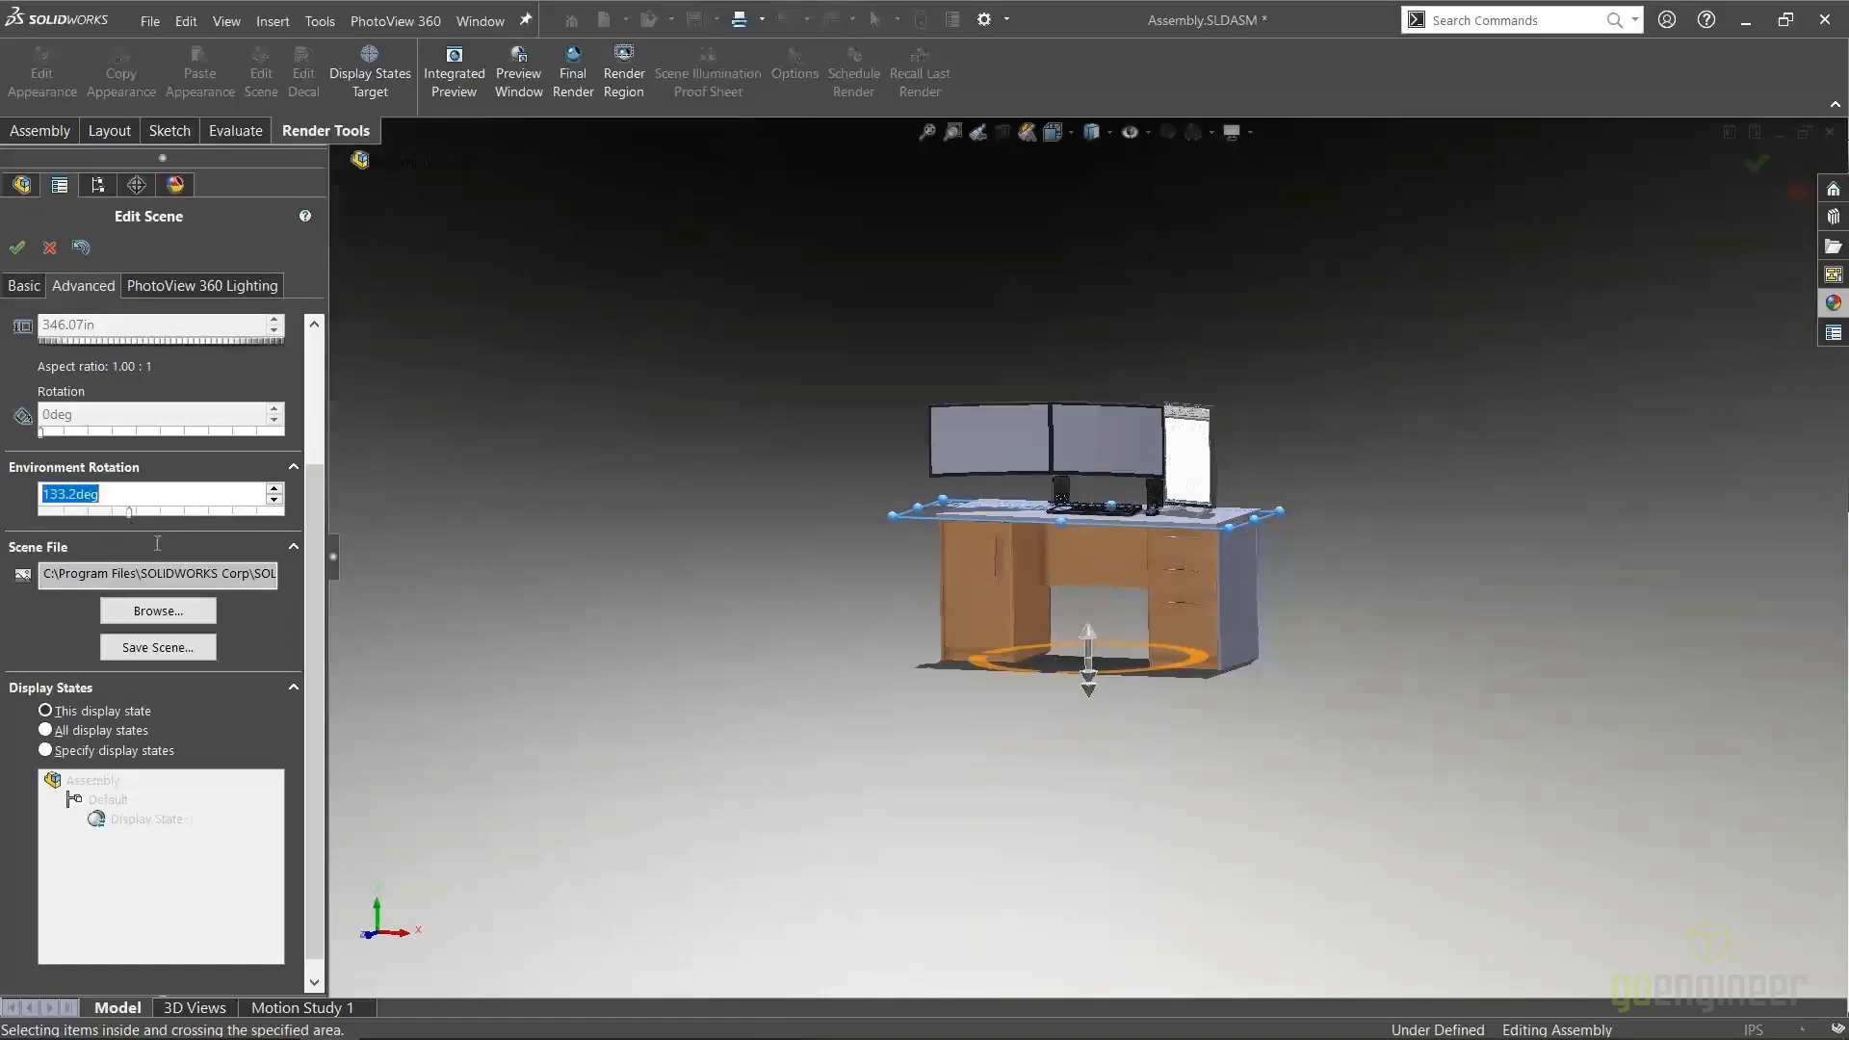
key(ctrl+7)
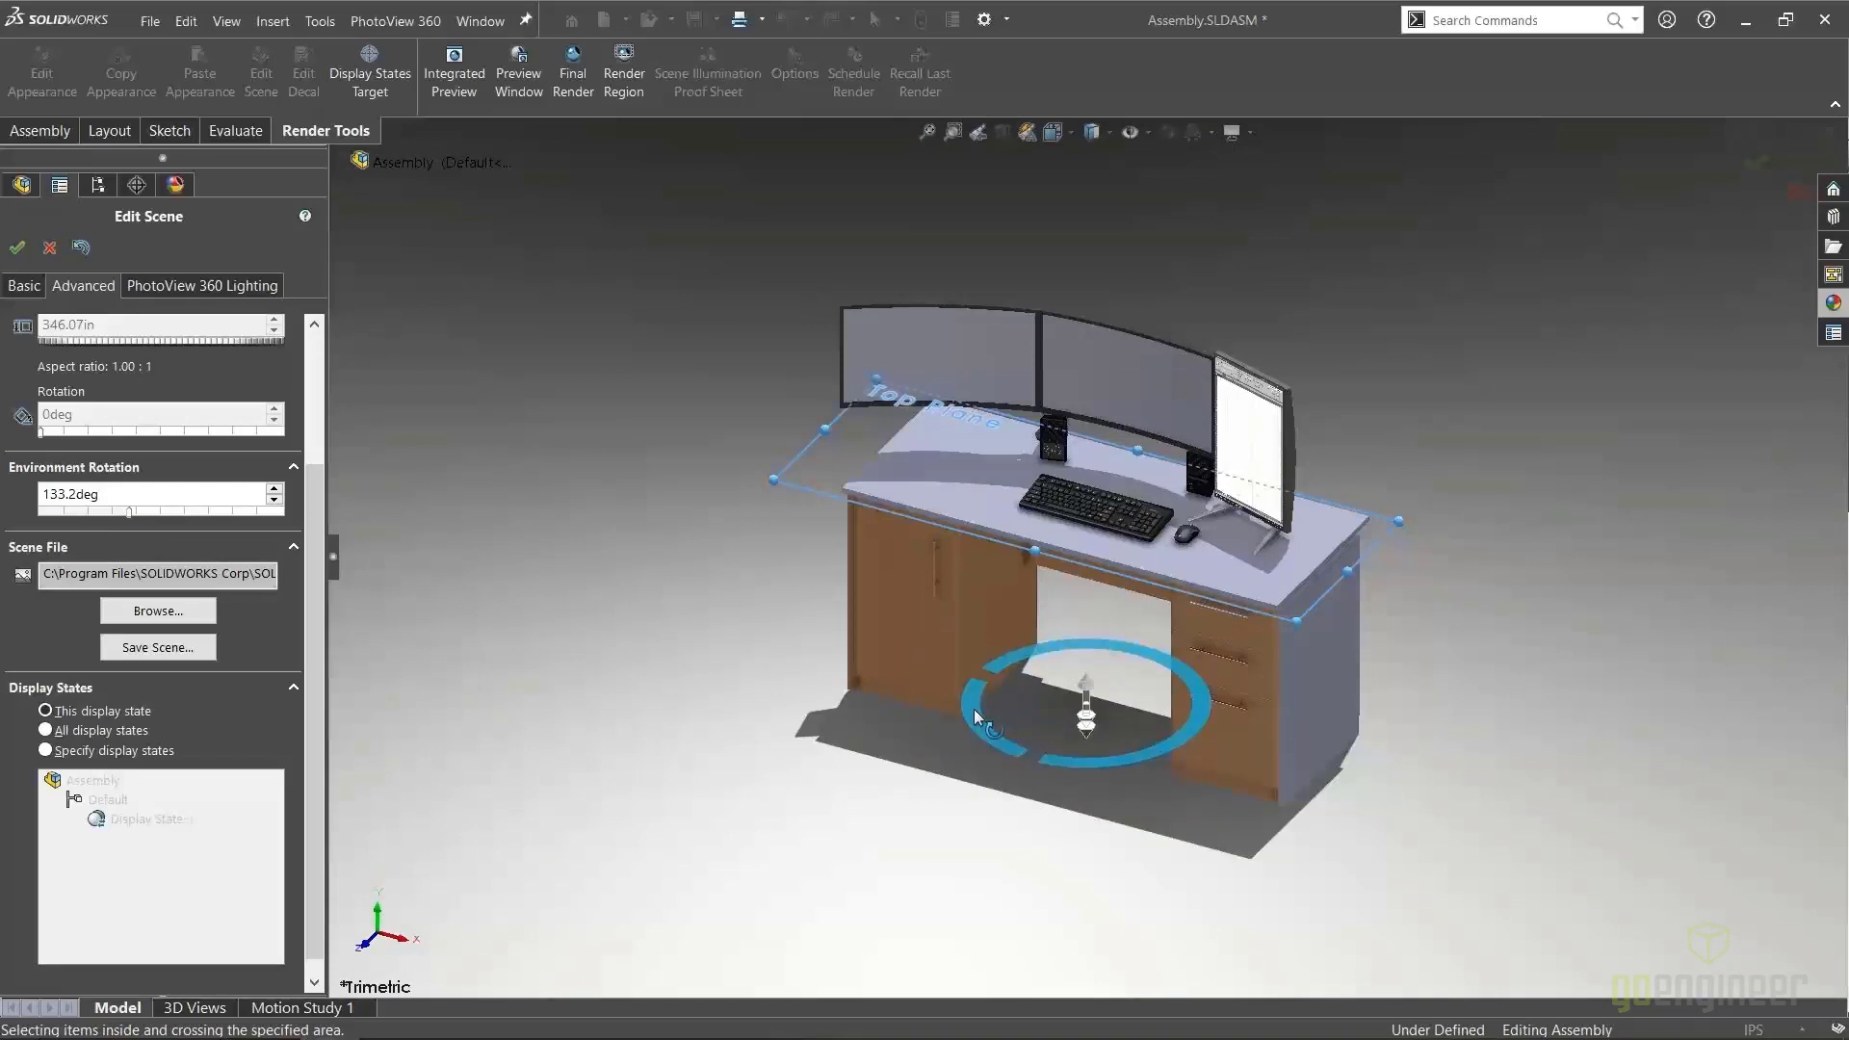
drag(974, 709, 1046, 759)
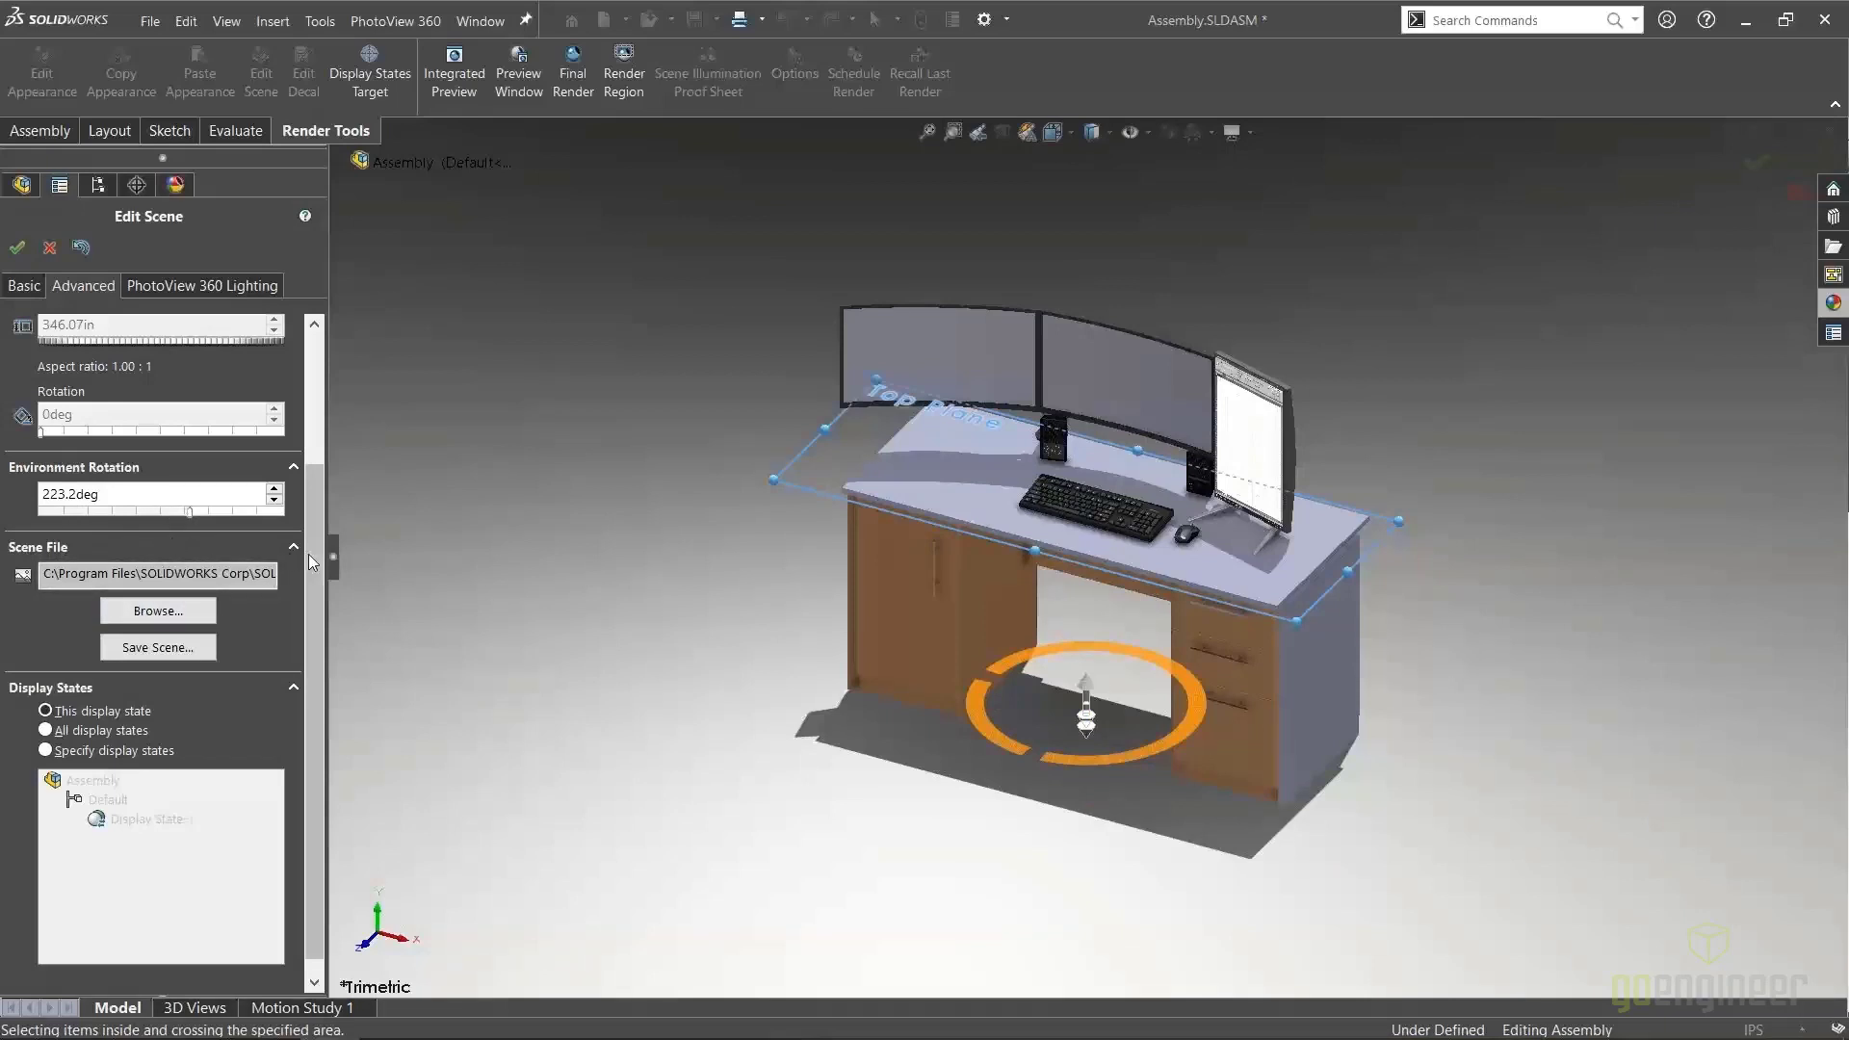
Review the scene's PhotoView 360 lighting settings, including background brightness, rendering brightness, scene reflectivity and environment rotation
scroll(314, 558, down, 1)
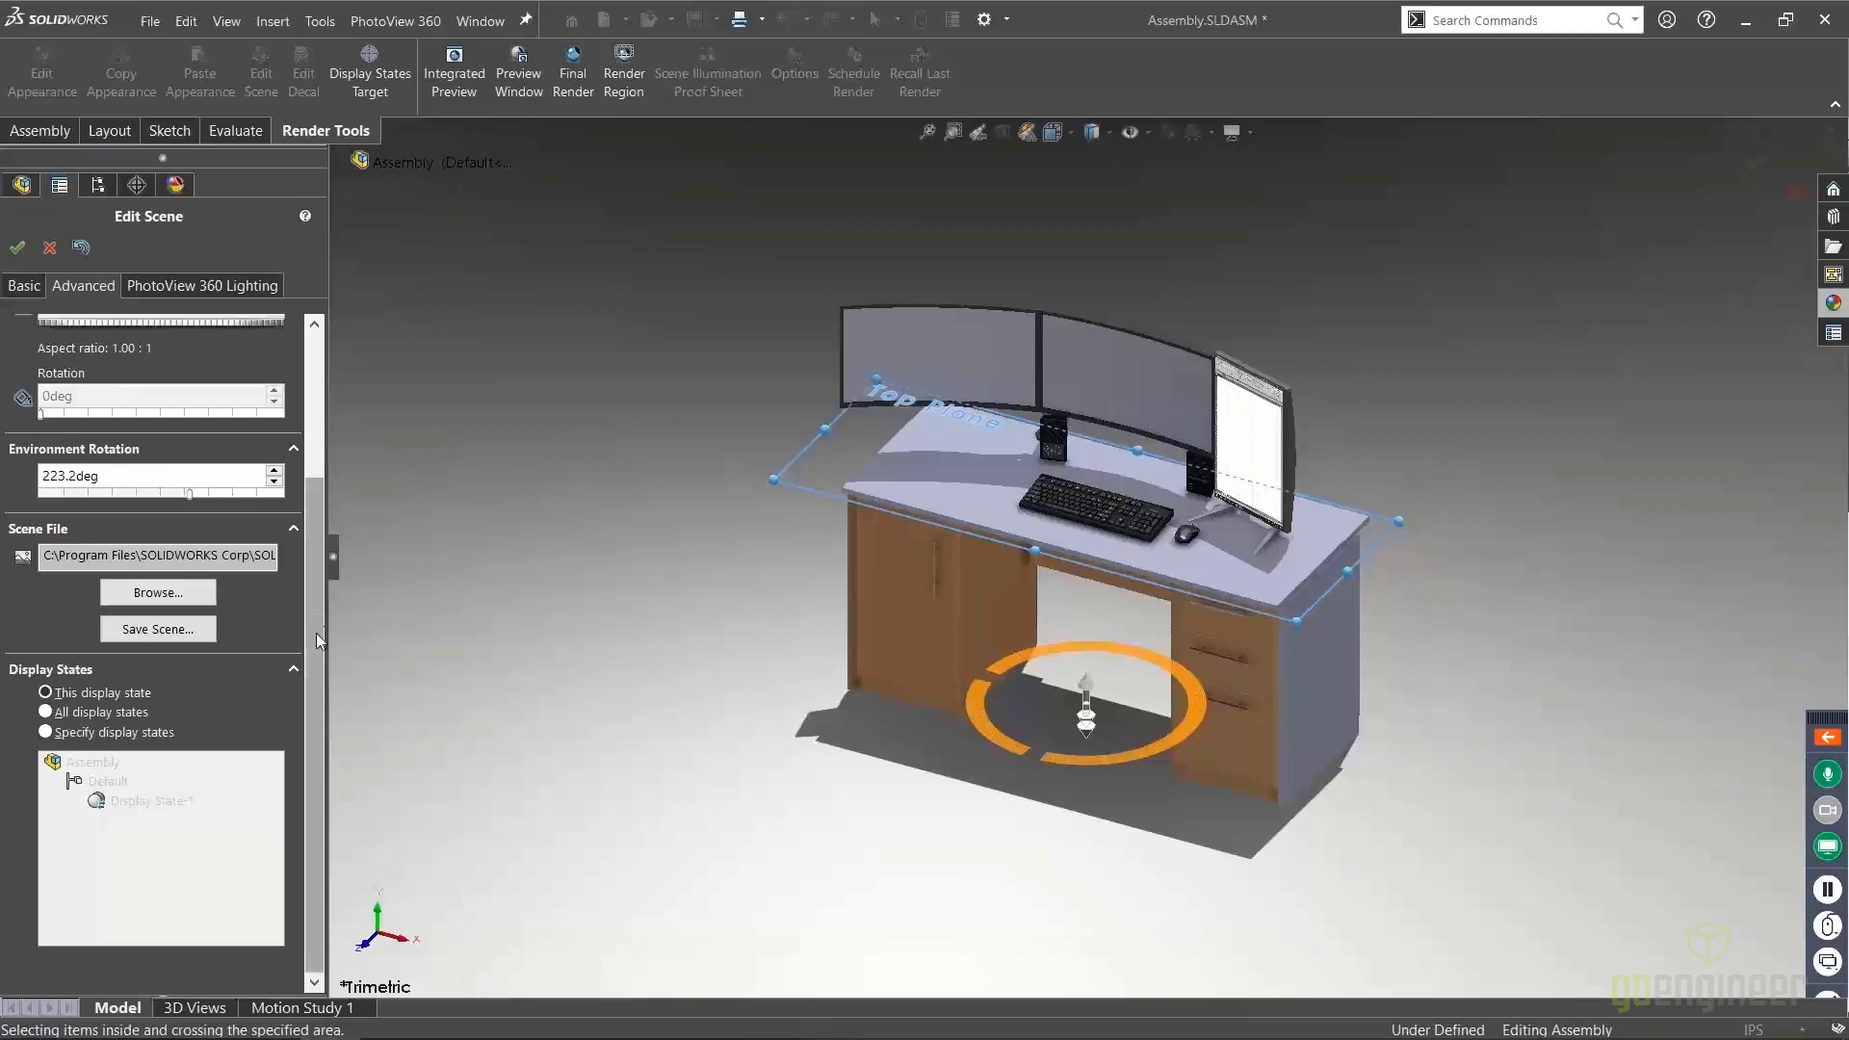
drag(309, 617, 312, 454)
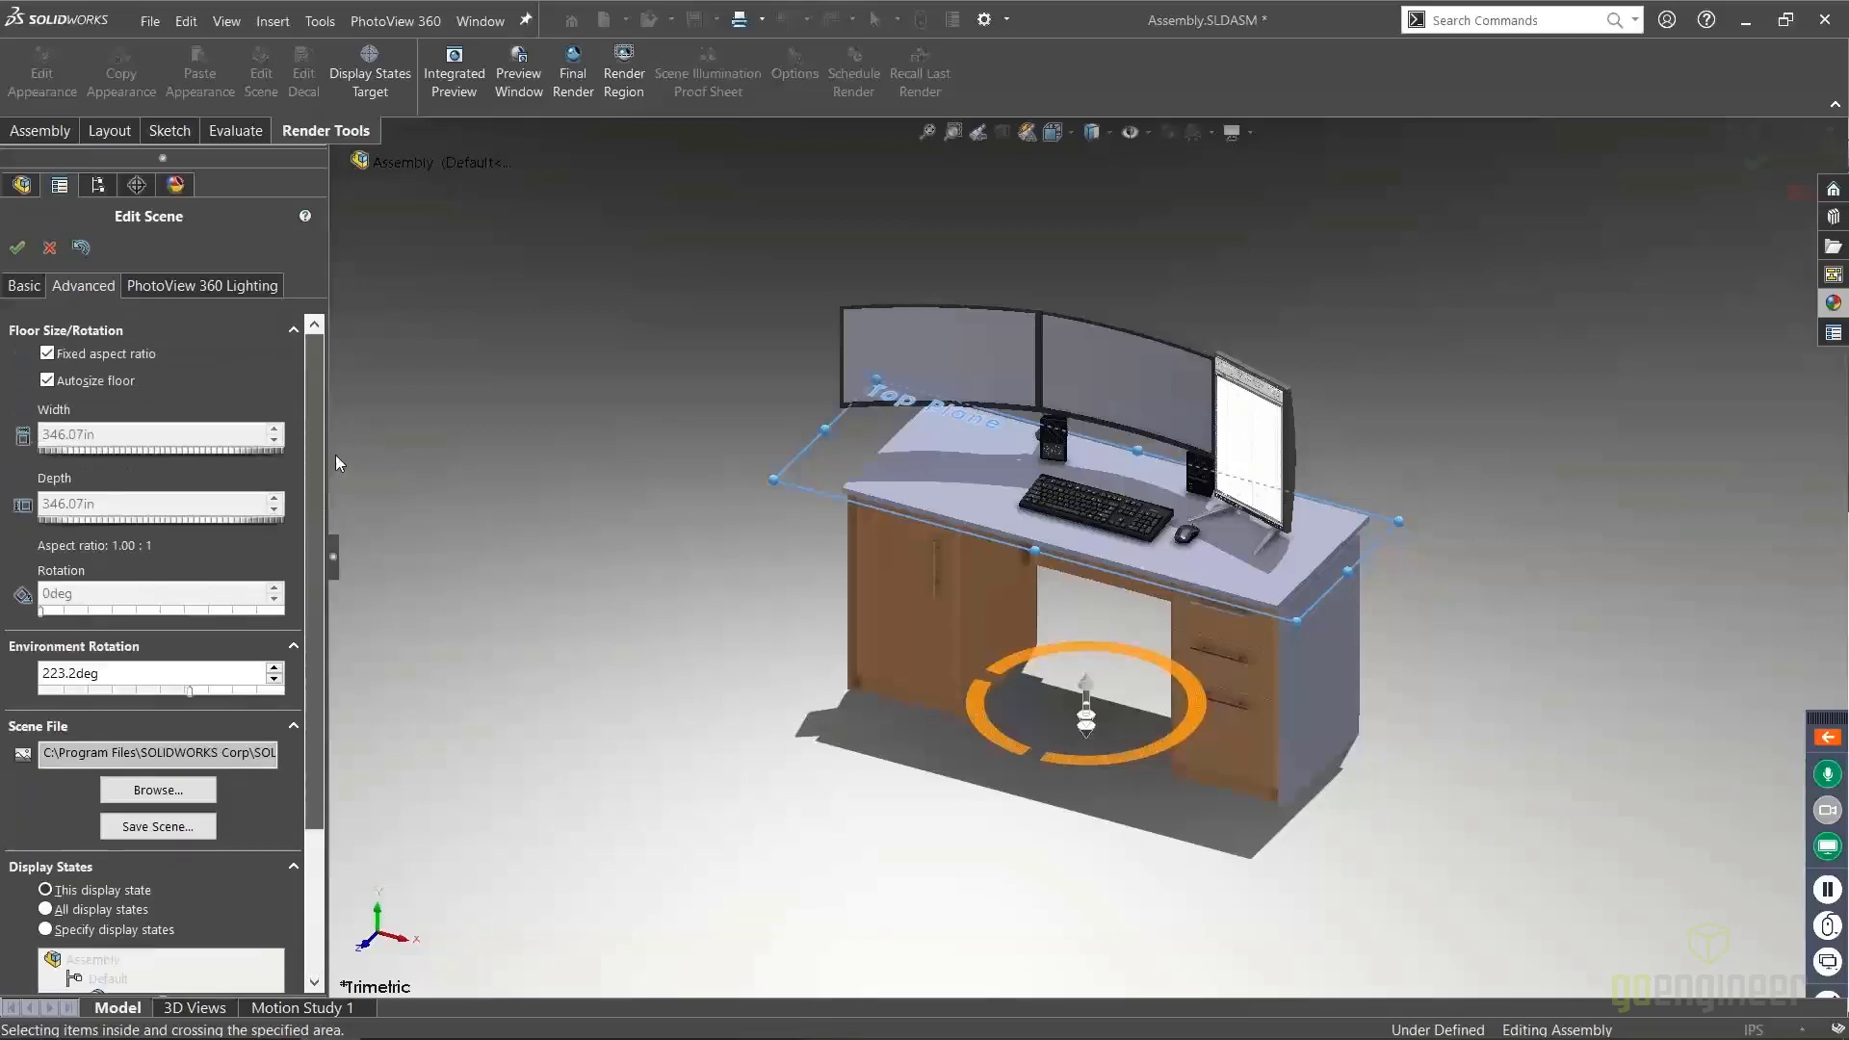
click(205, 287)
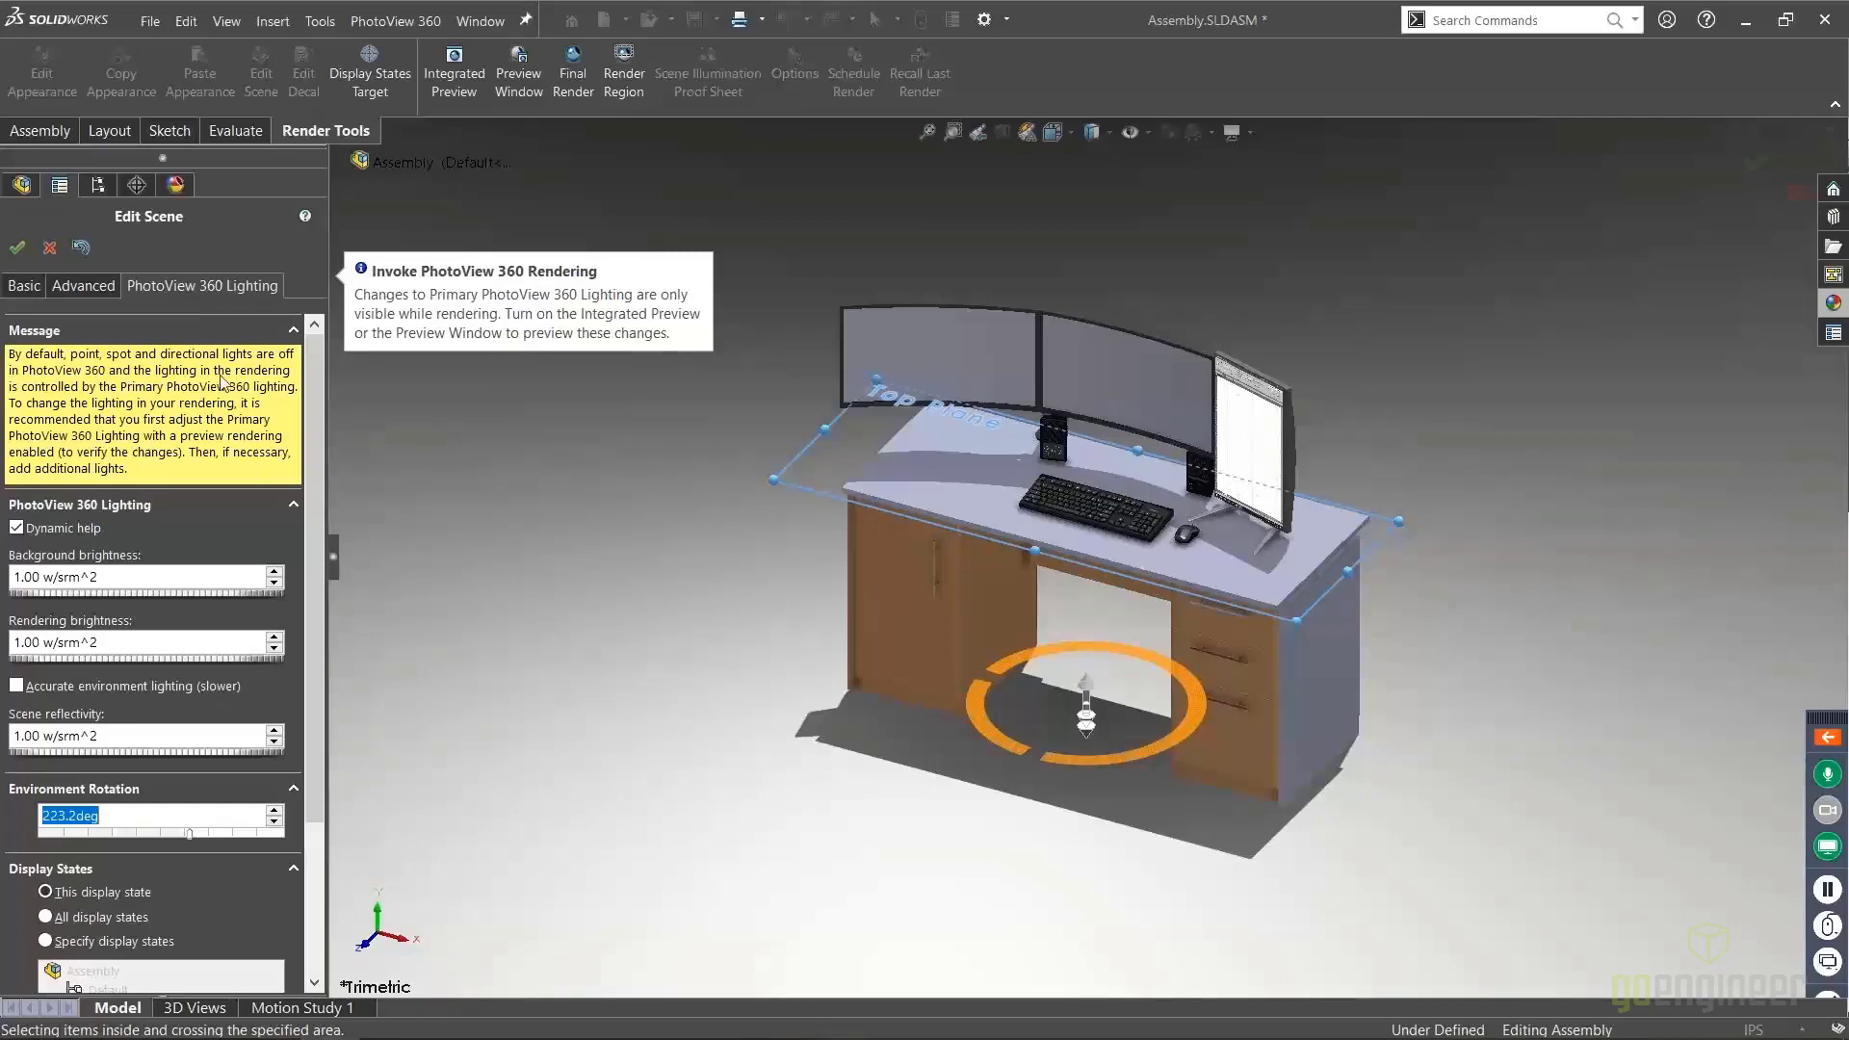
drag(316, 388, 313, 456)
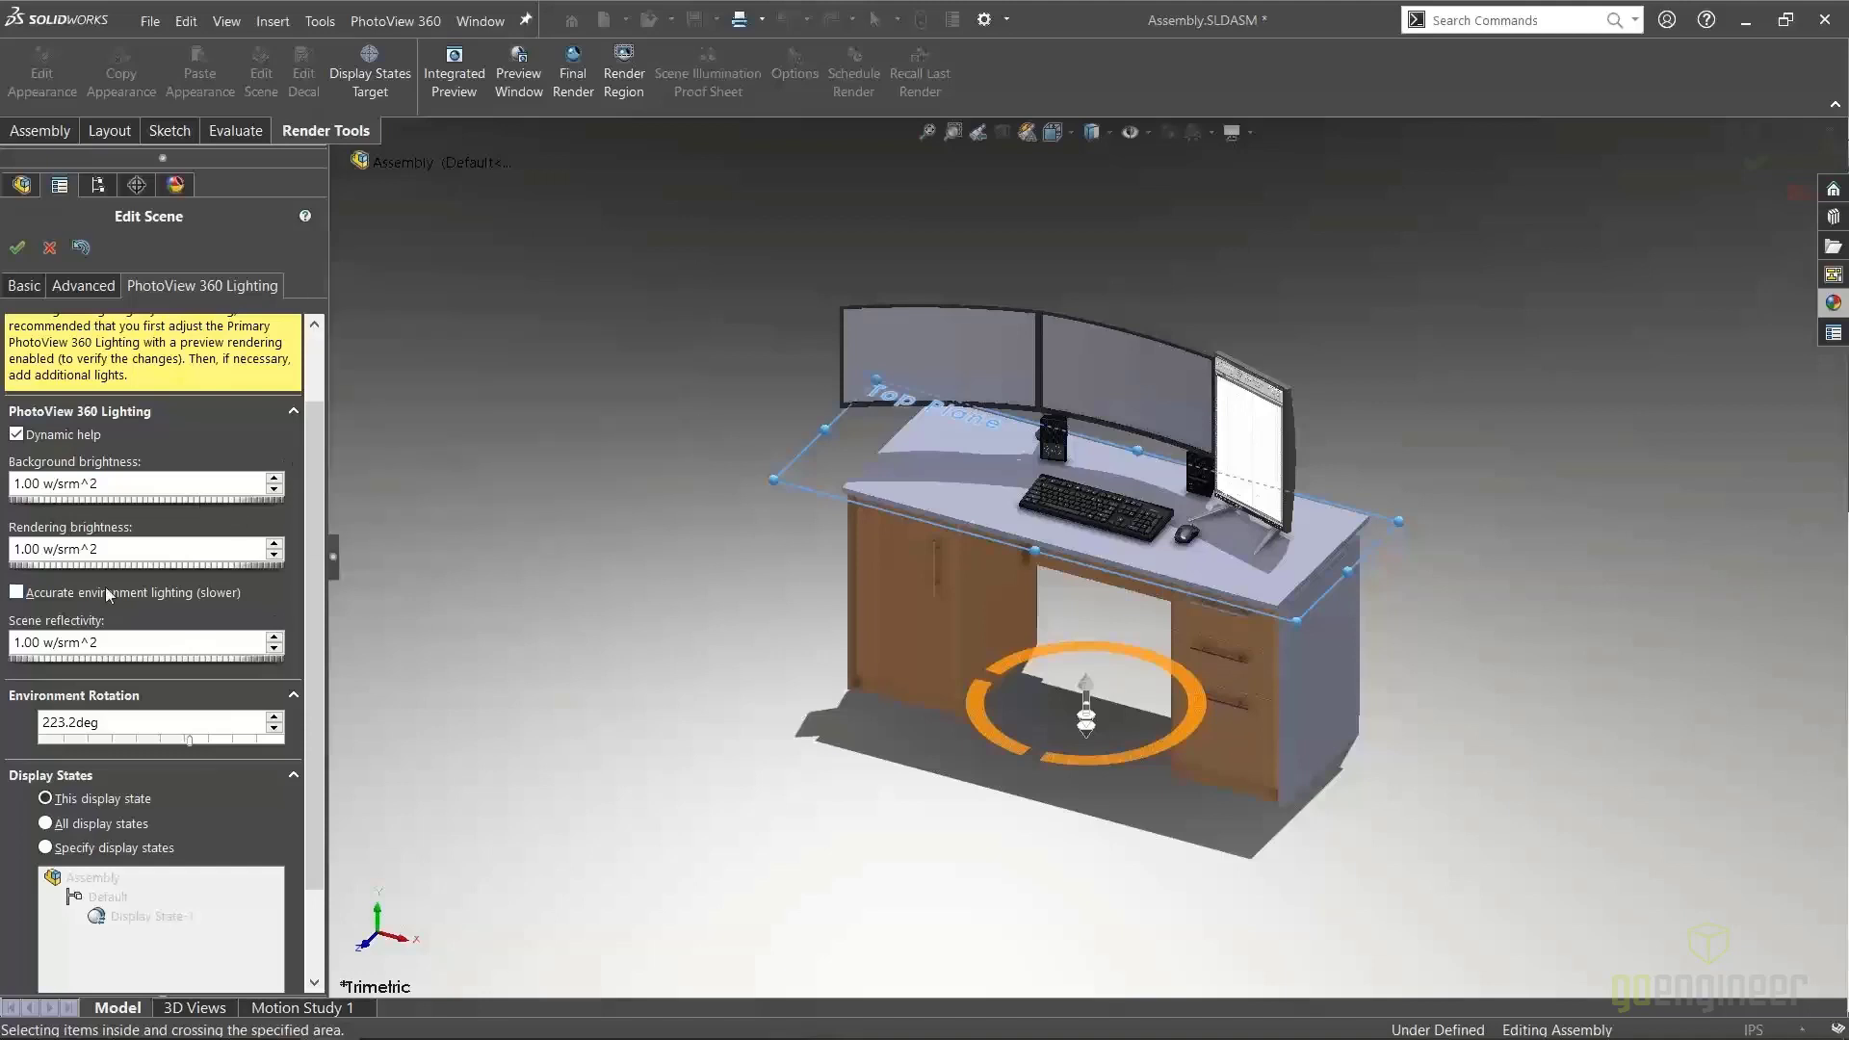
drag(311, 497, 309, 516)
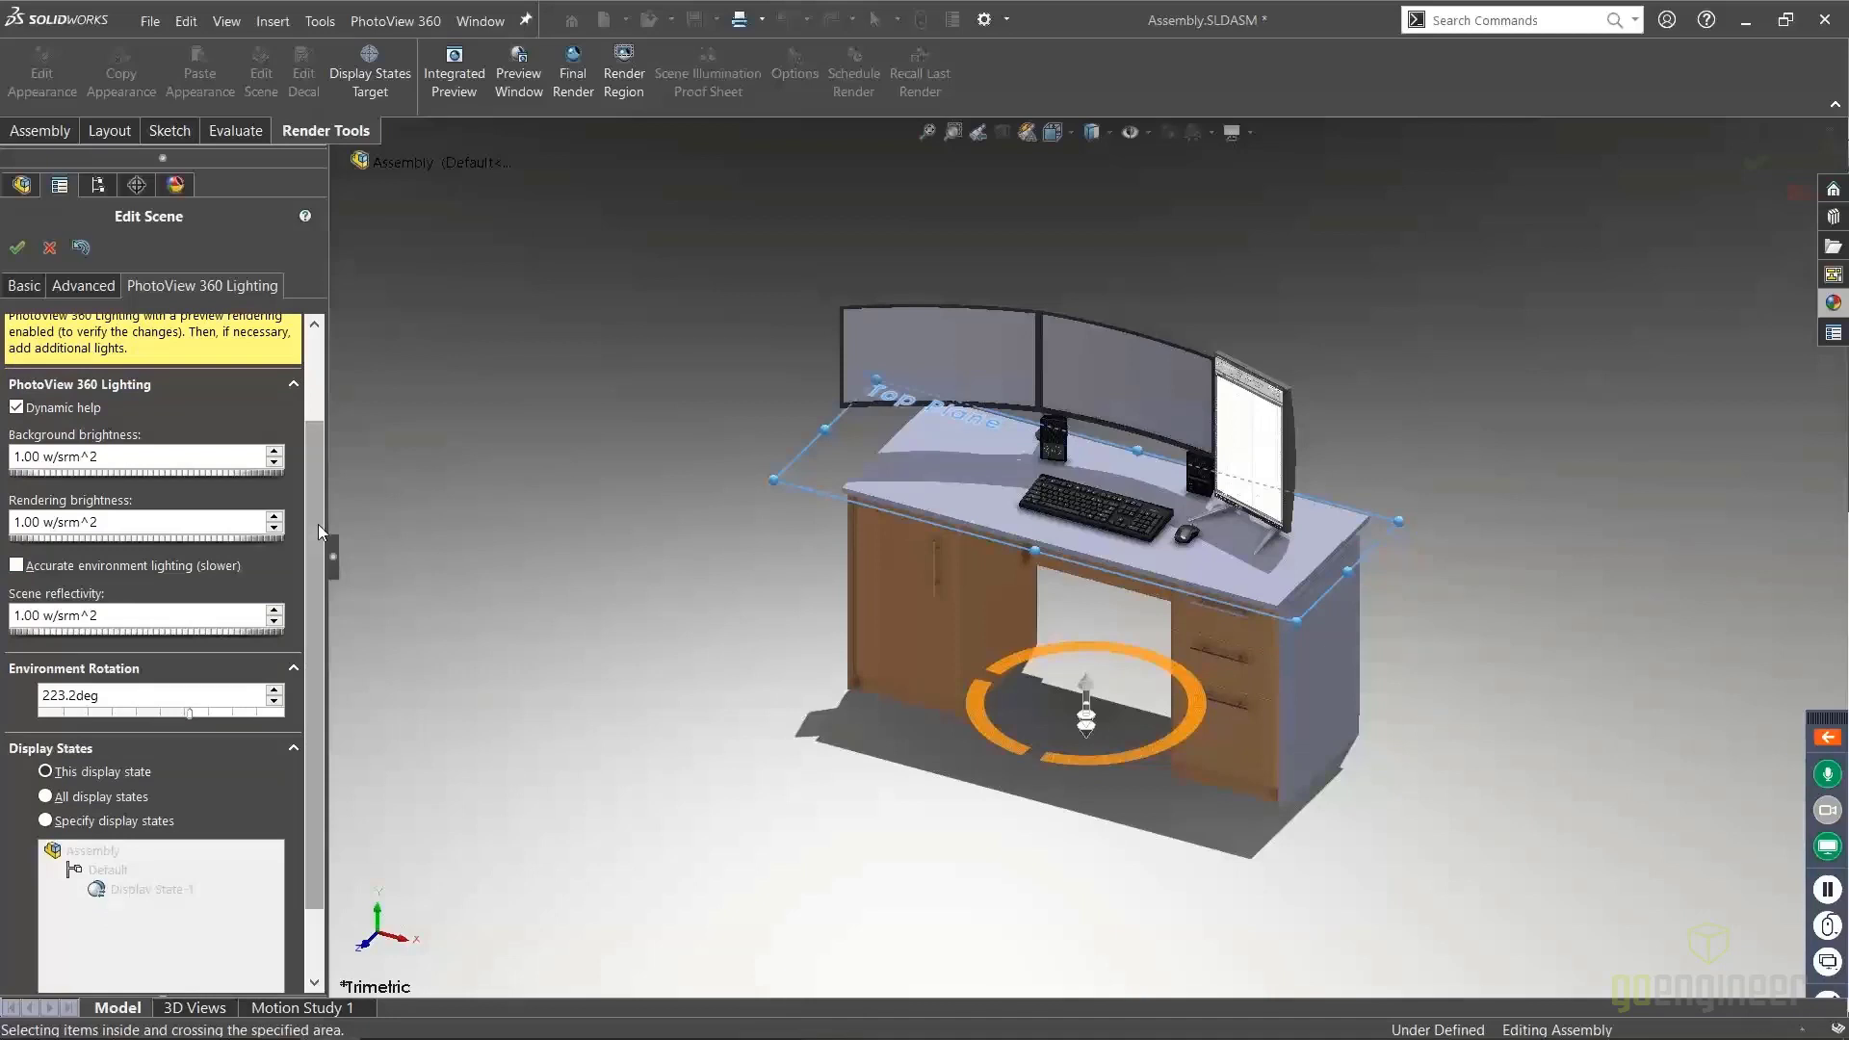
mouse_move(318, 524)
mouse_down()
mouse_move(318, 435)
mouse_move(319, 493)
mouse_up()
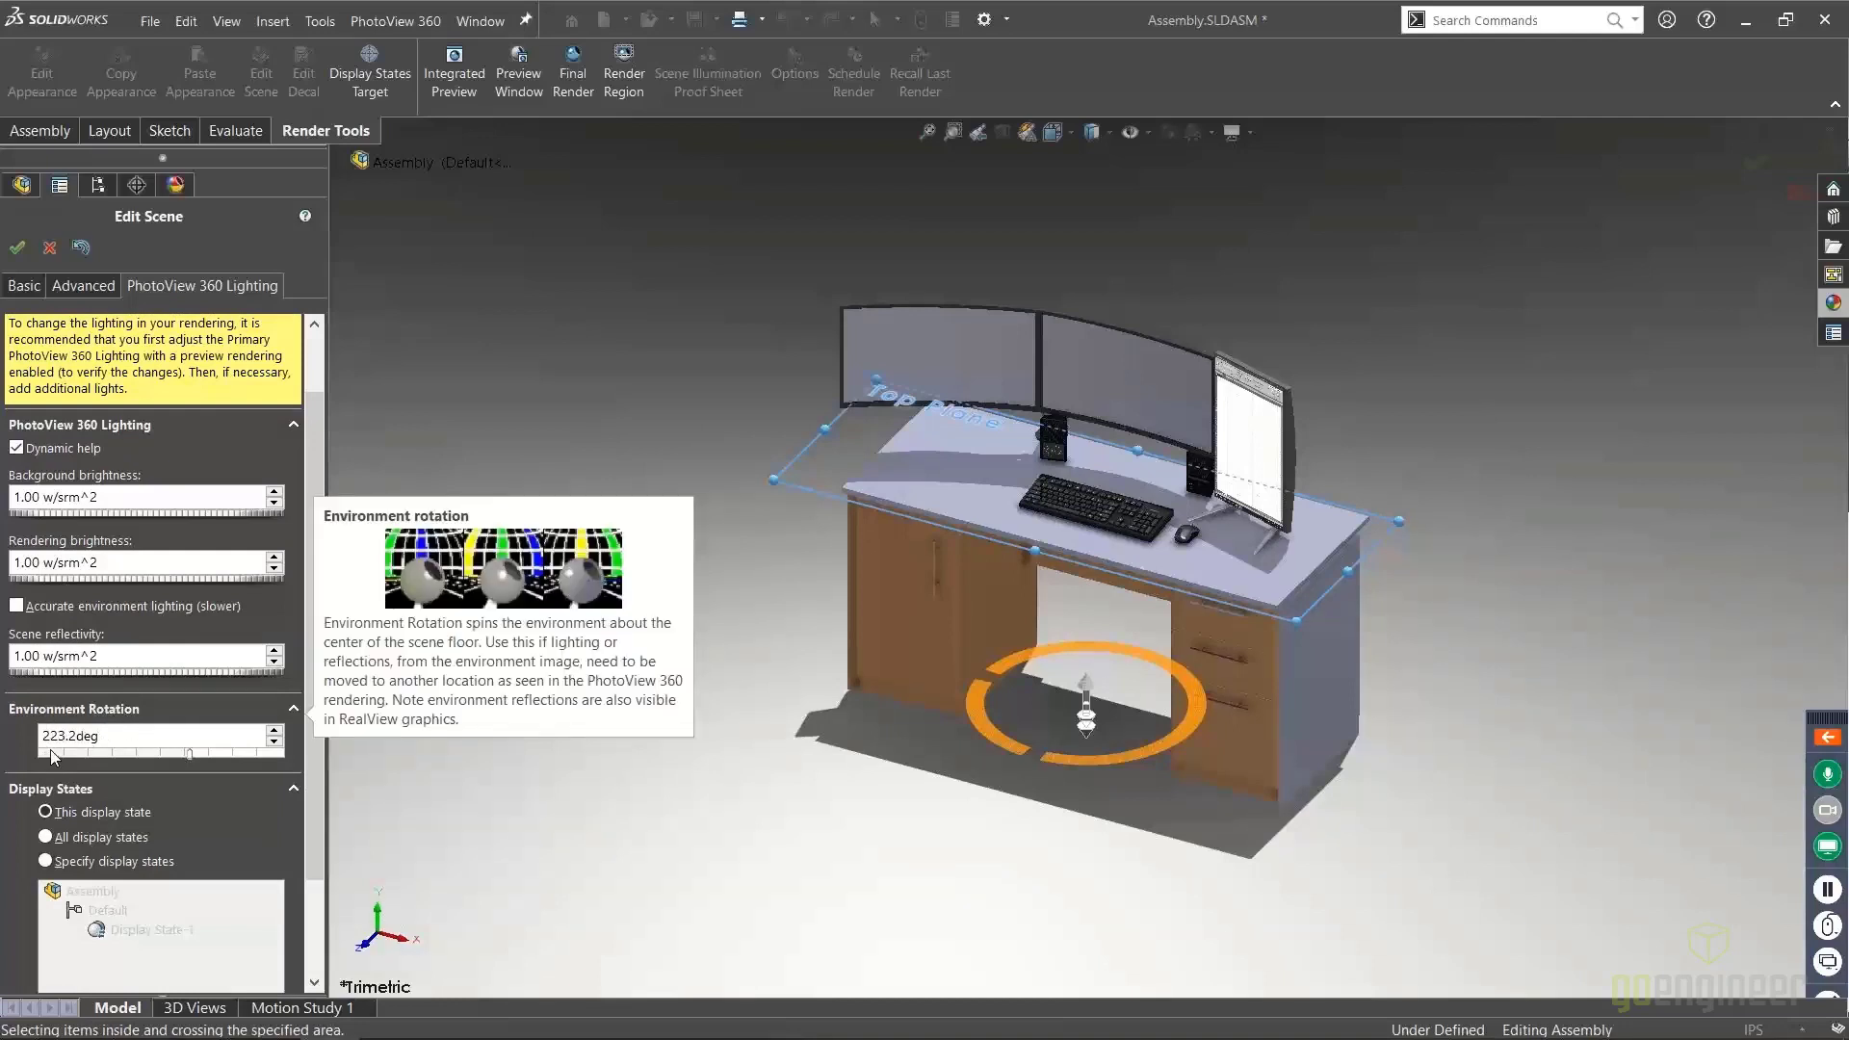
Return to the advanced scene settings and accept the scene edits
click(82, 285)
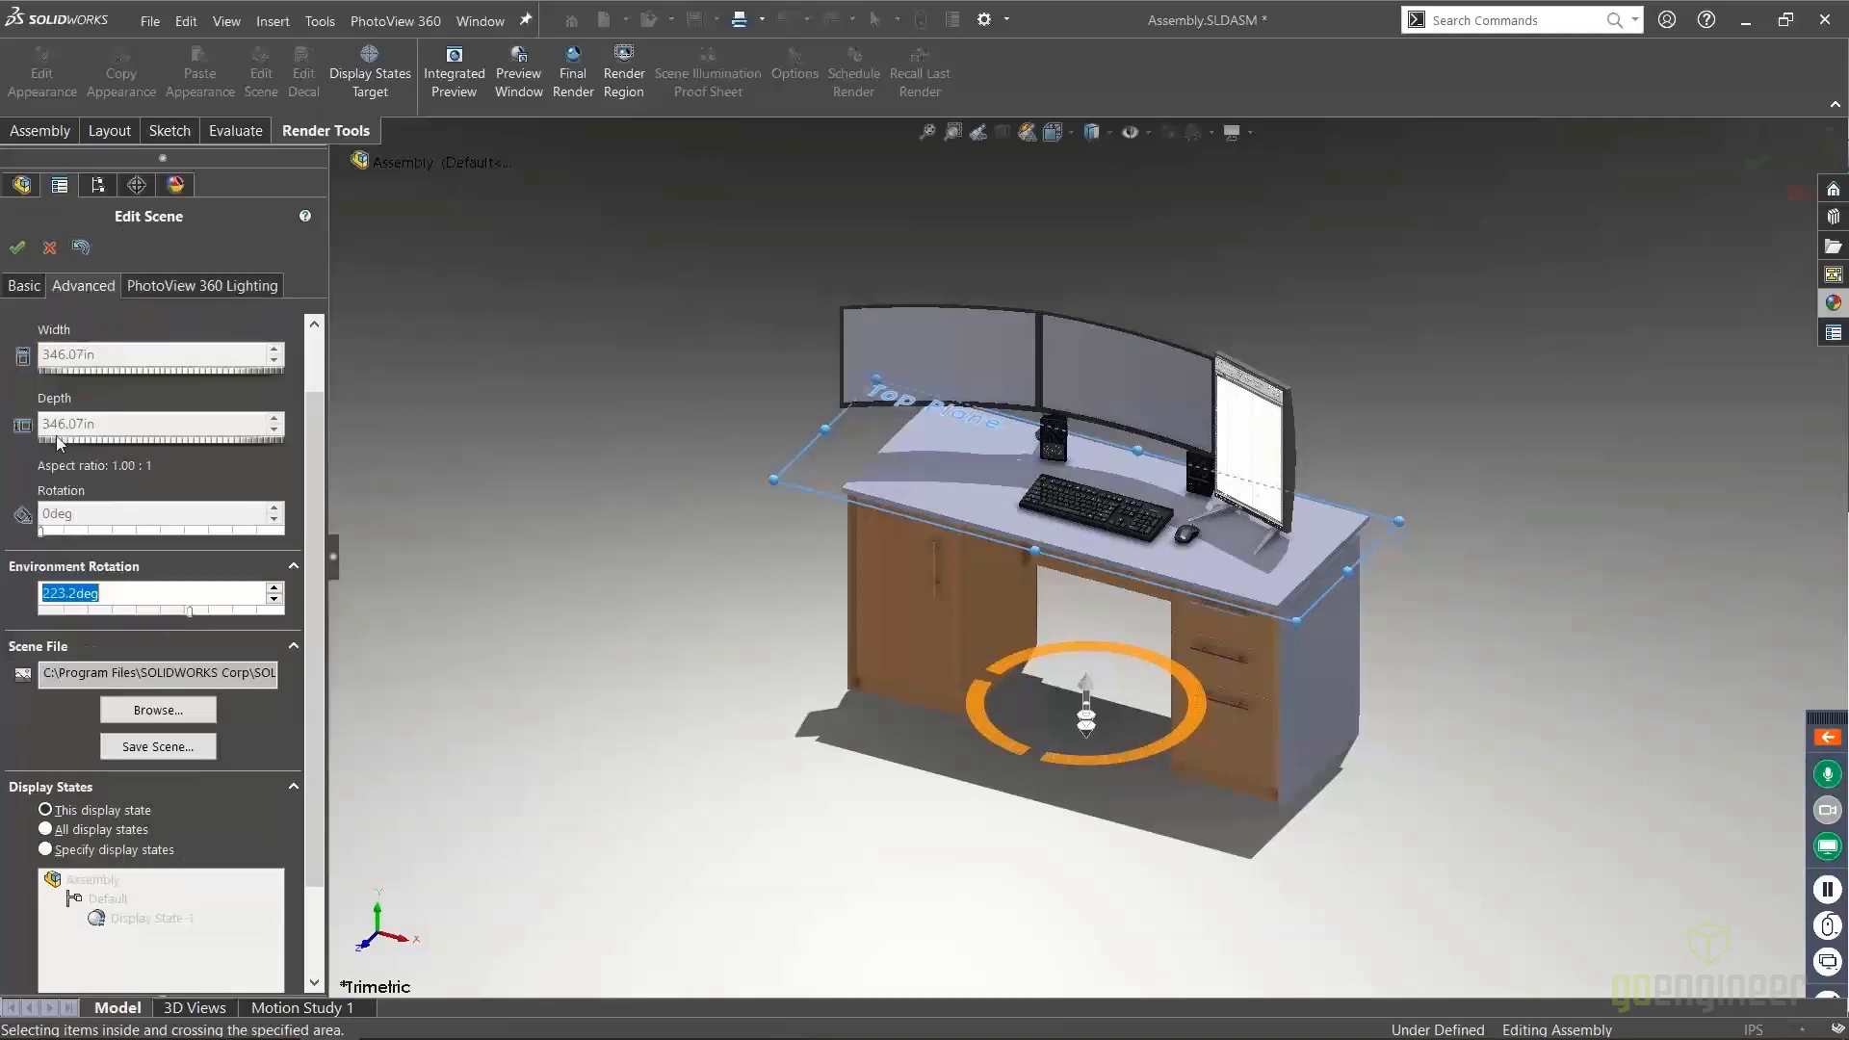
click(49, 723)
click(18, 249)
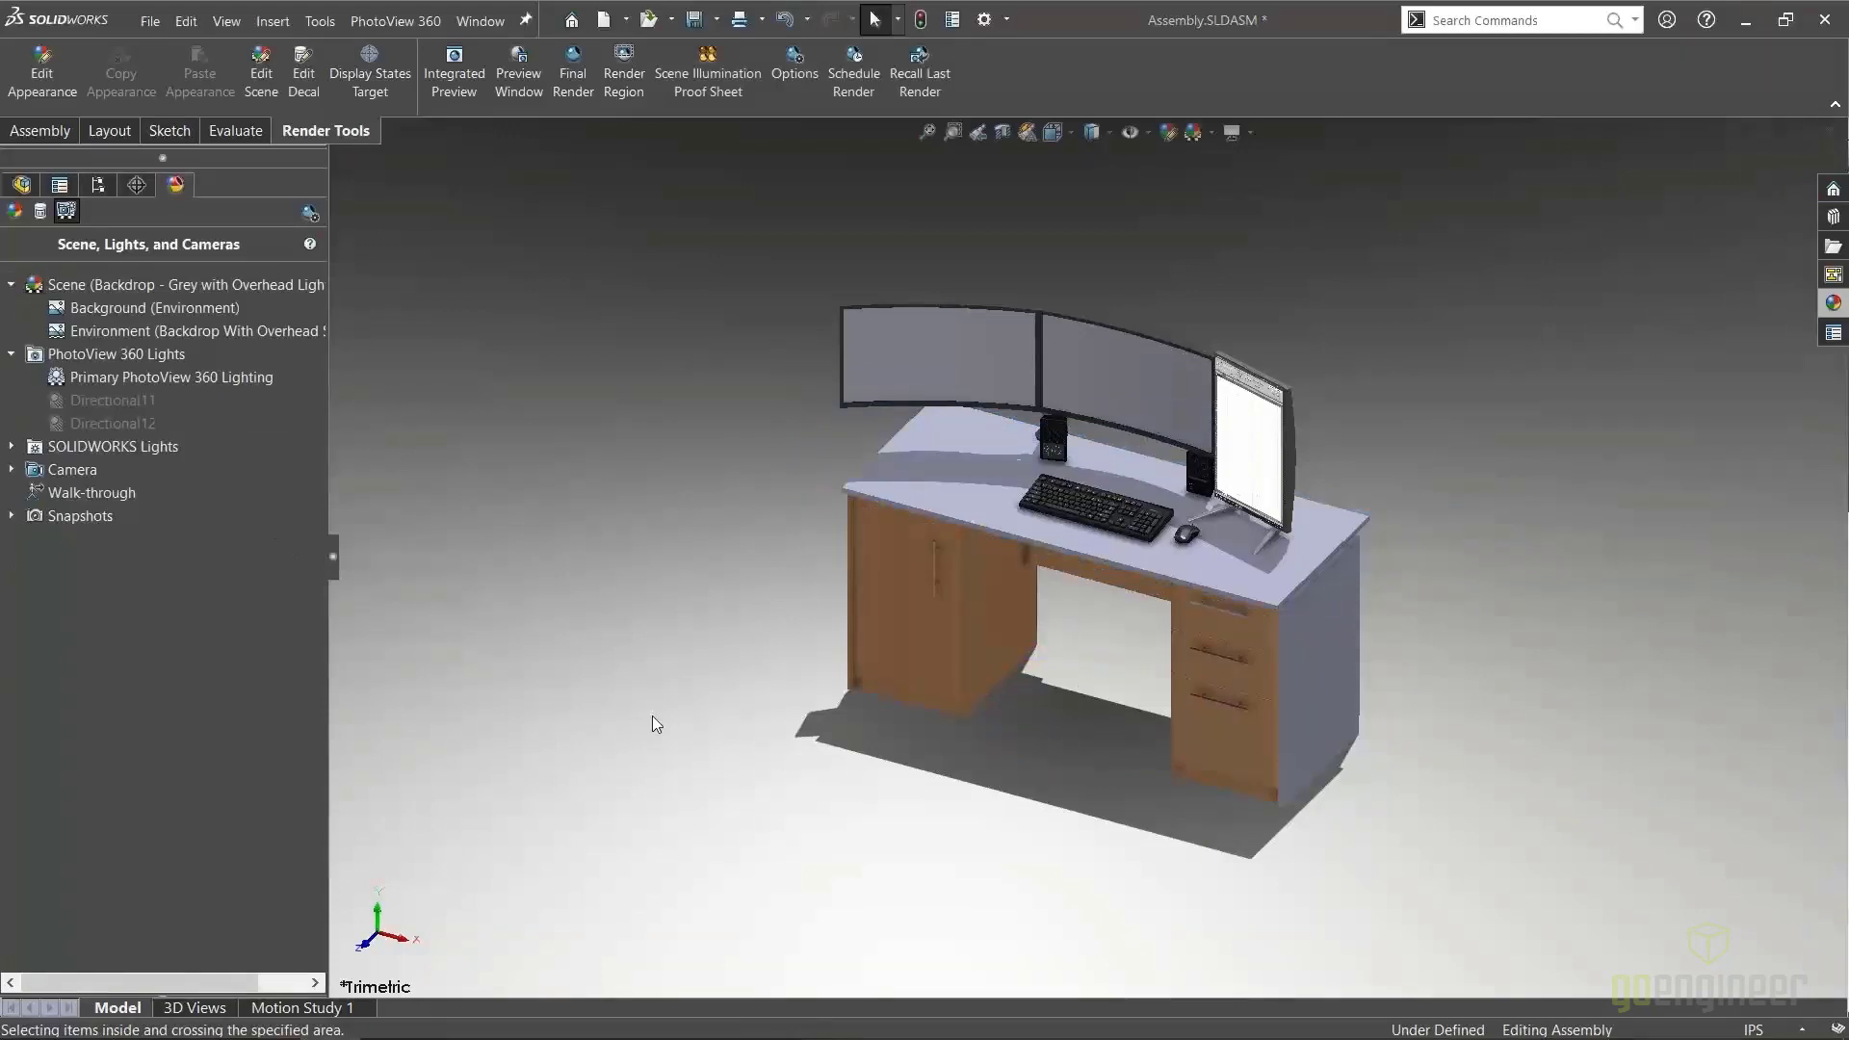
Expand the SOLIDWORKS Lights and examine the existing lights and the light types that can be added
scroll(749, 584, down, 2)
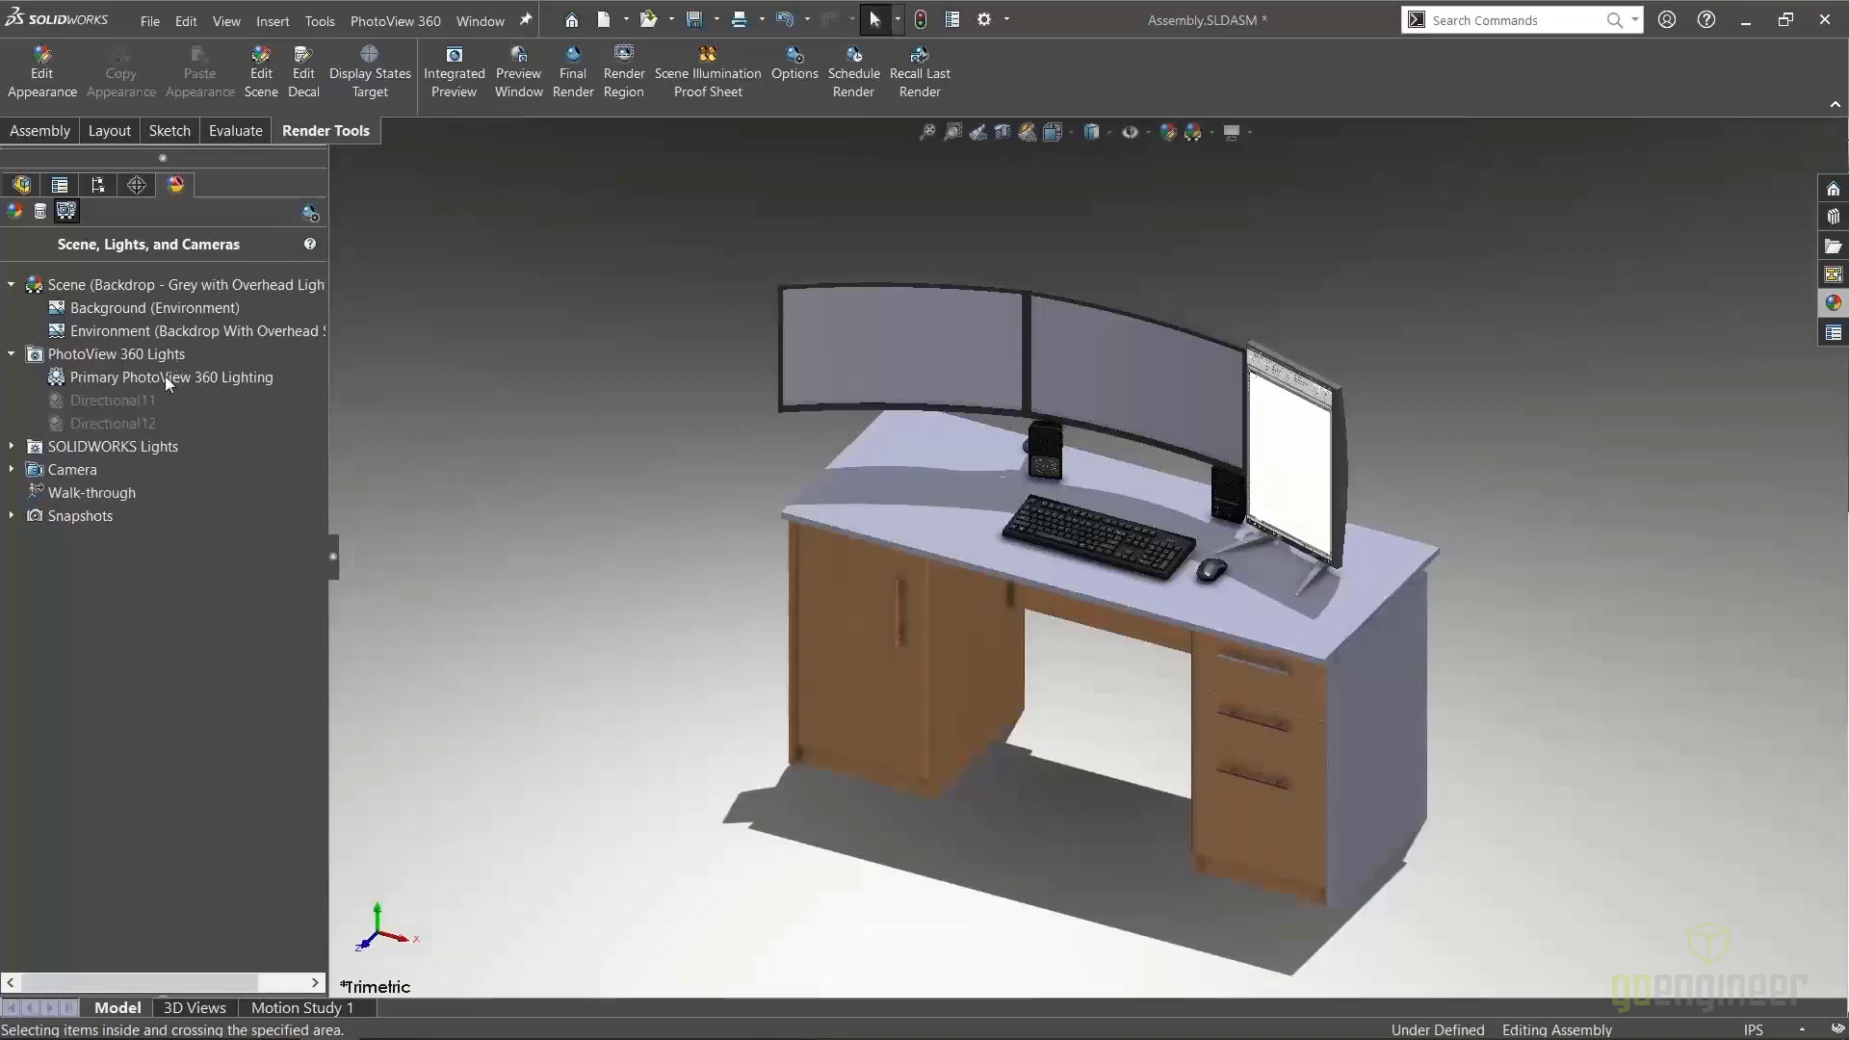
click(12, 447)
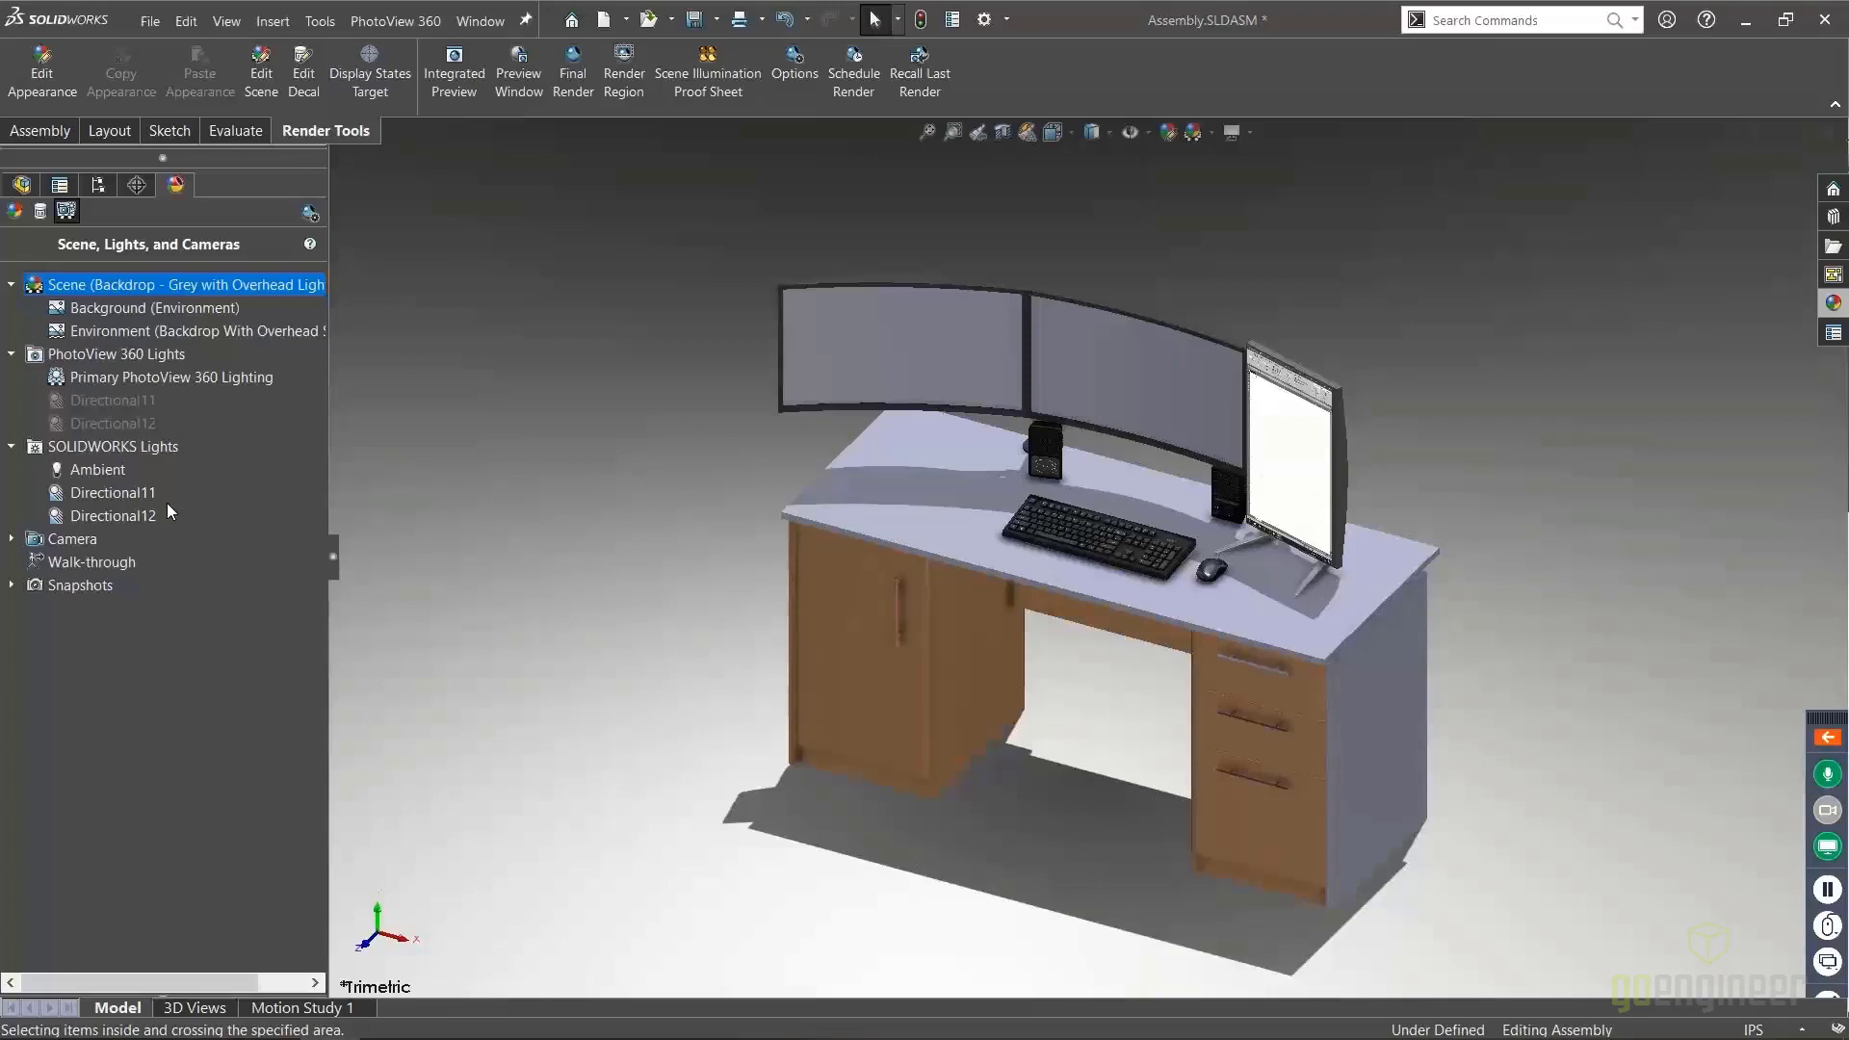
right_click(100, 443)
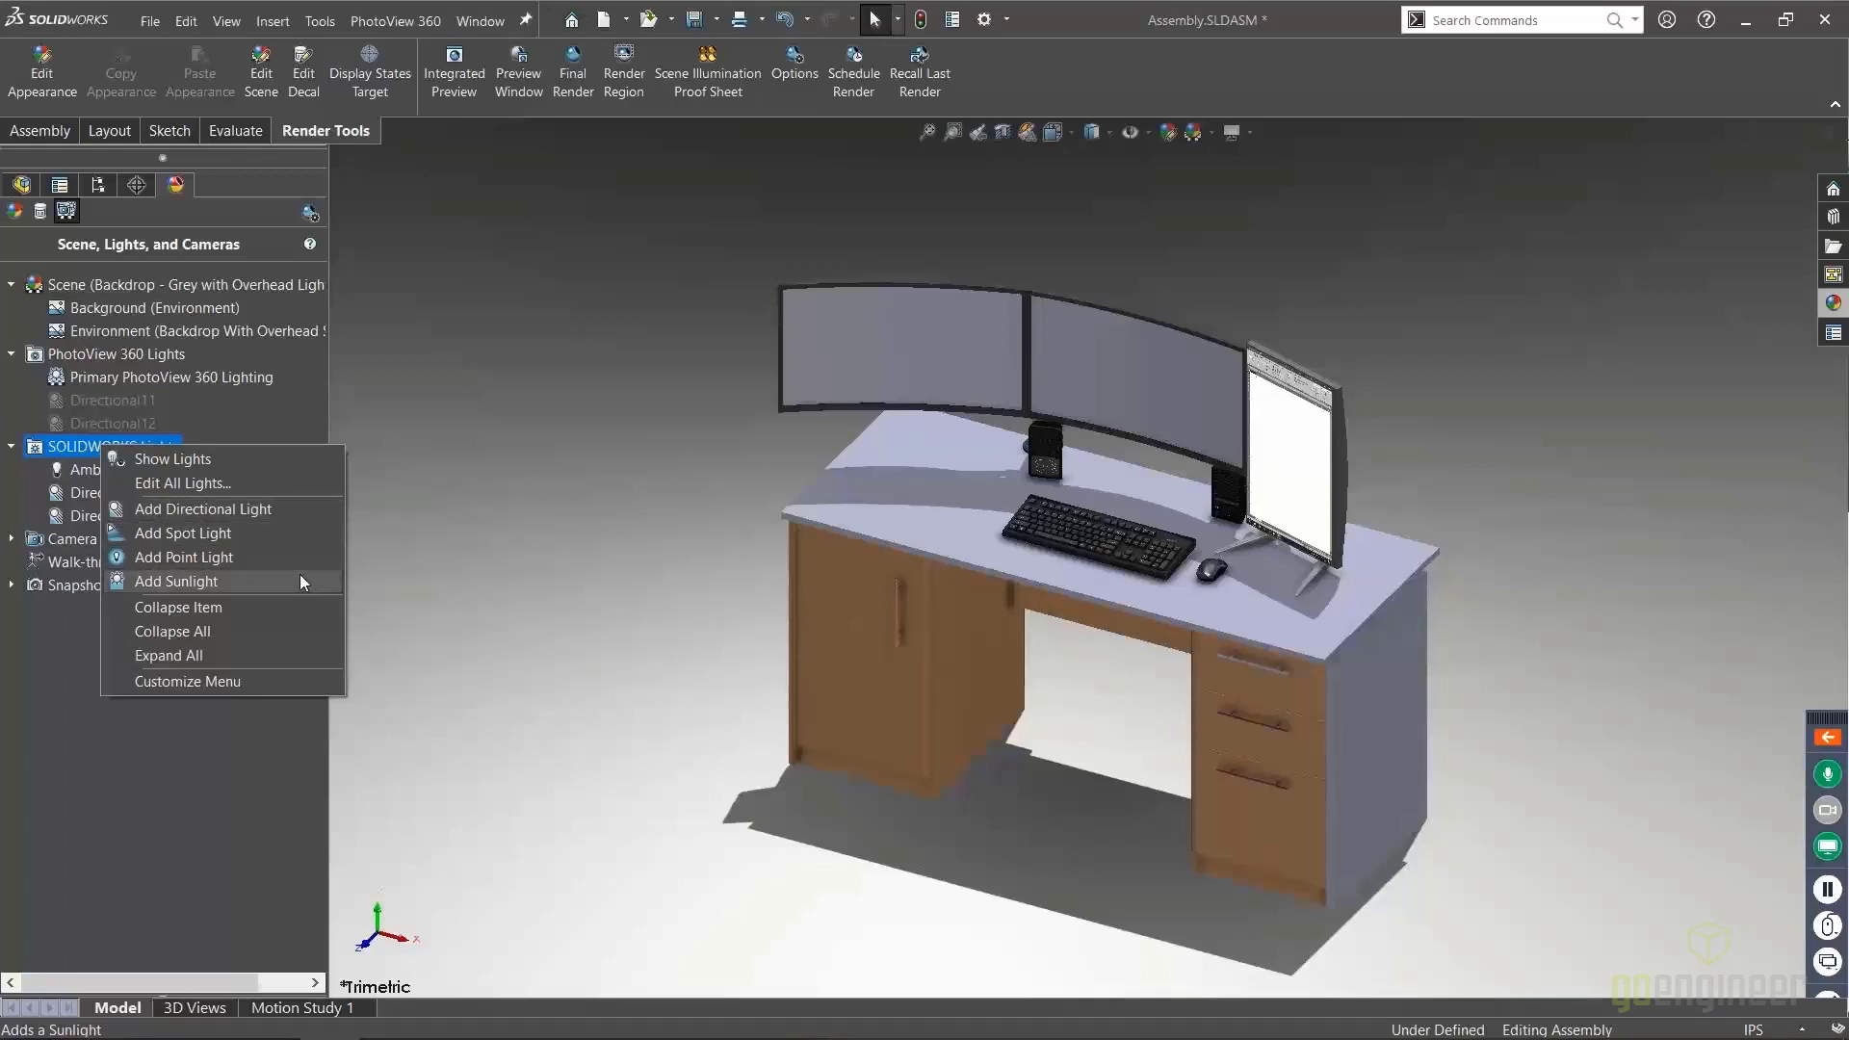
click(50, 680)
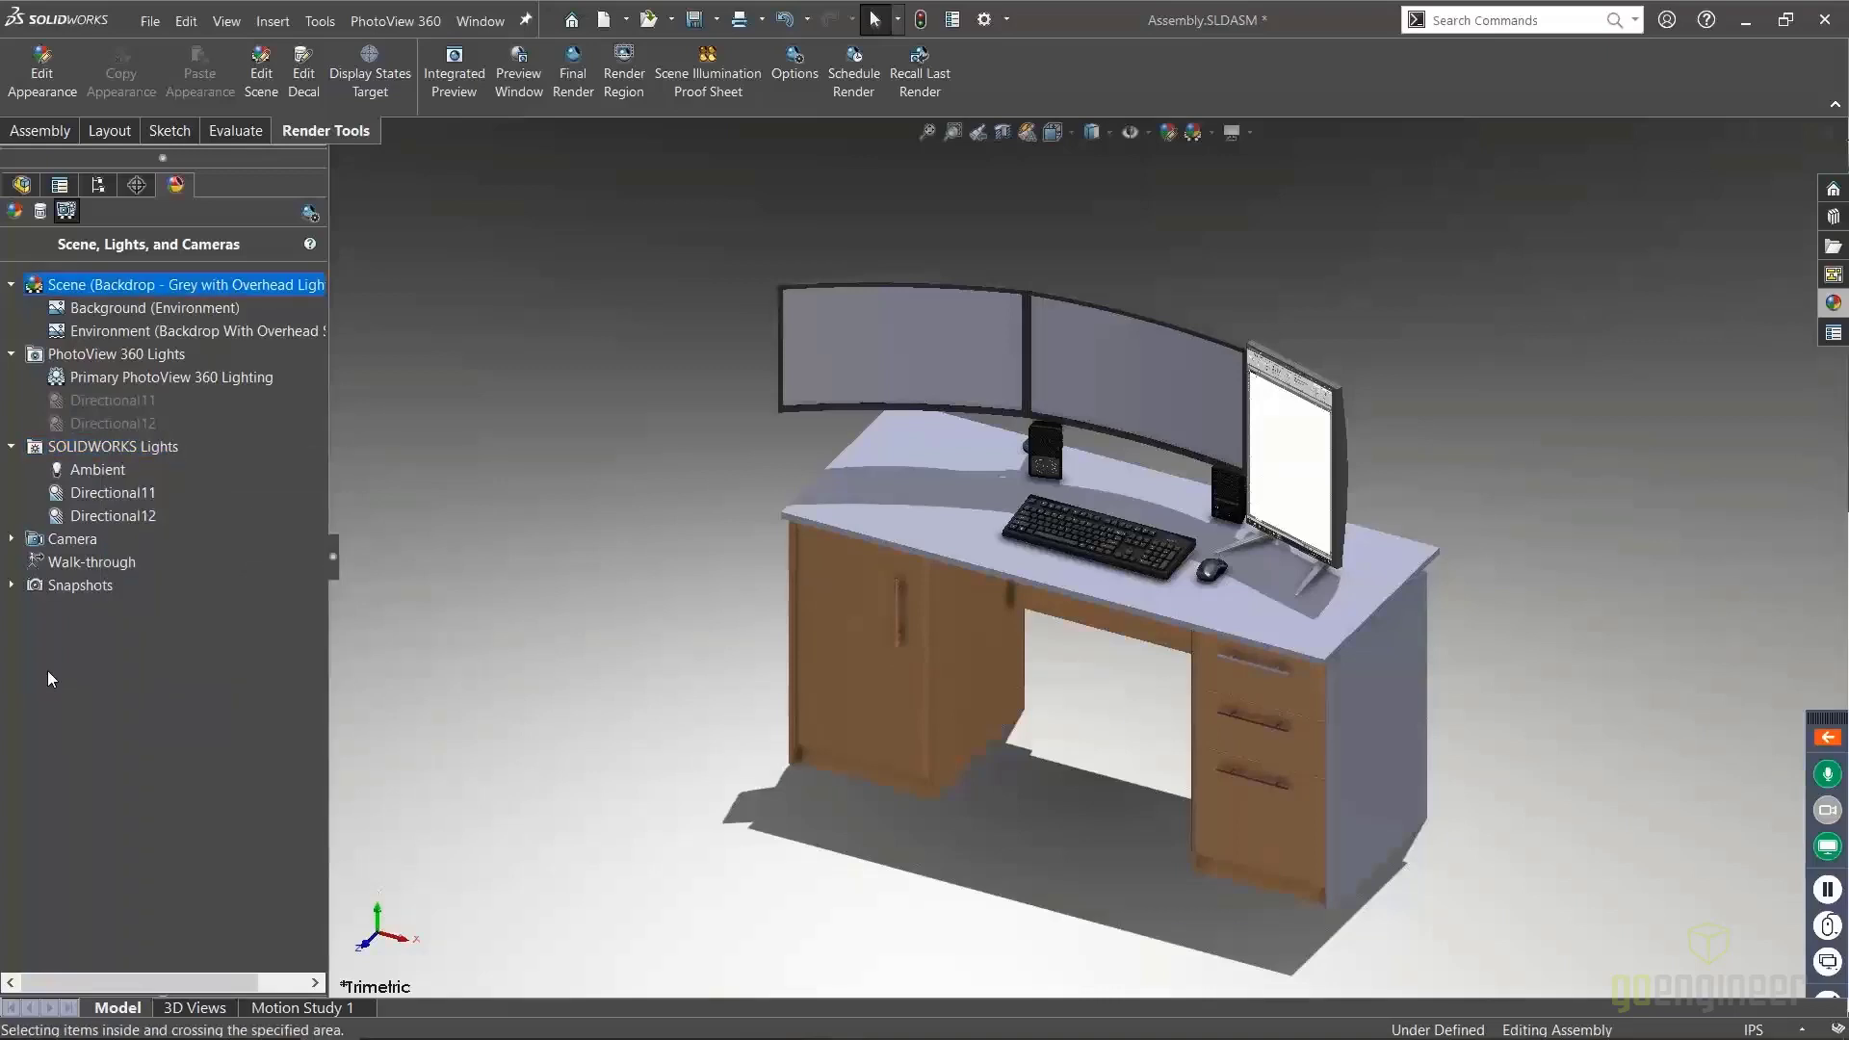
Open Camera1 for editing and bring the camera, its field-of-view box and the desk into the model view
click(11, 538)
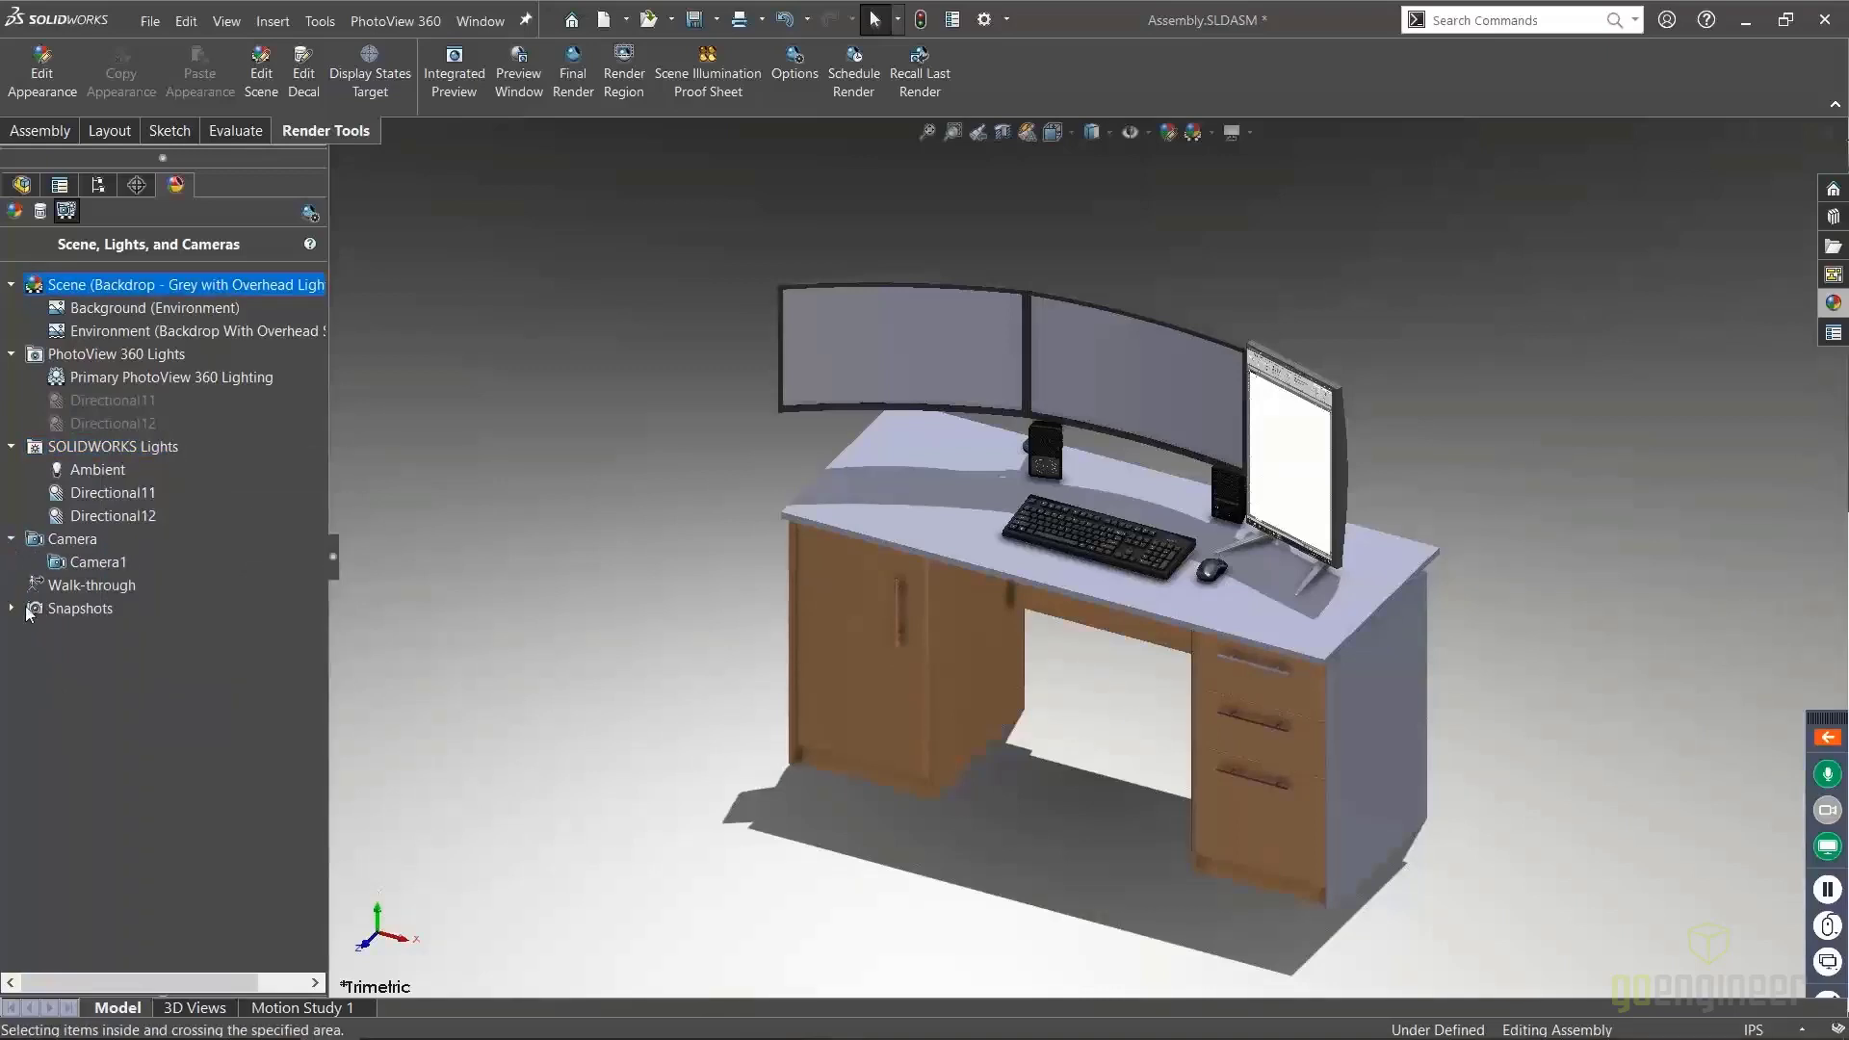
right_click(95, 563)
click(168, 675)
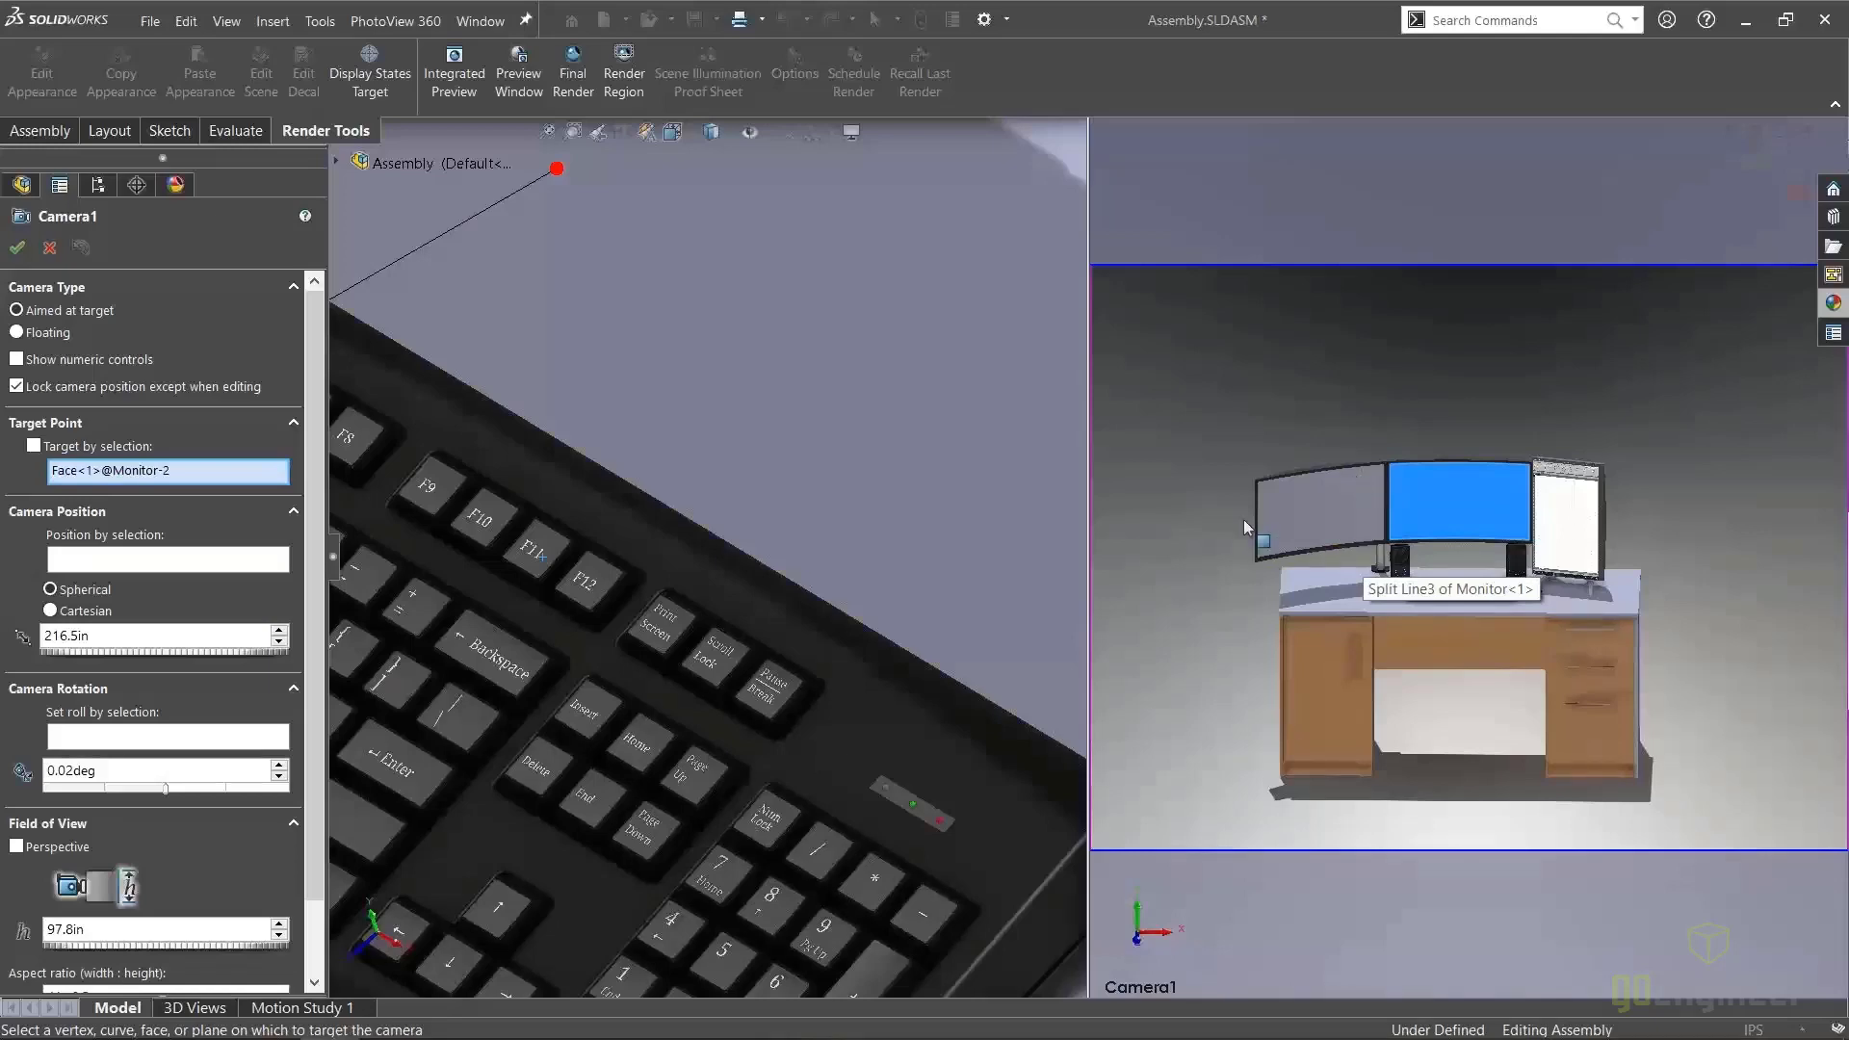
scroll(843, 587, up, 6)
scroll(687, 599, up, 6)
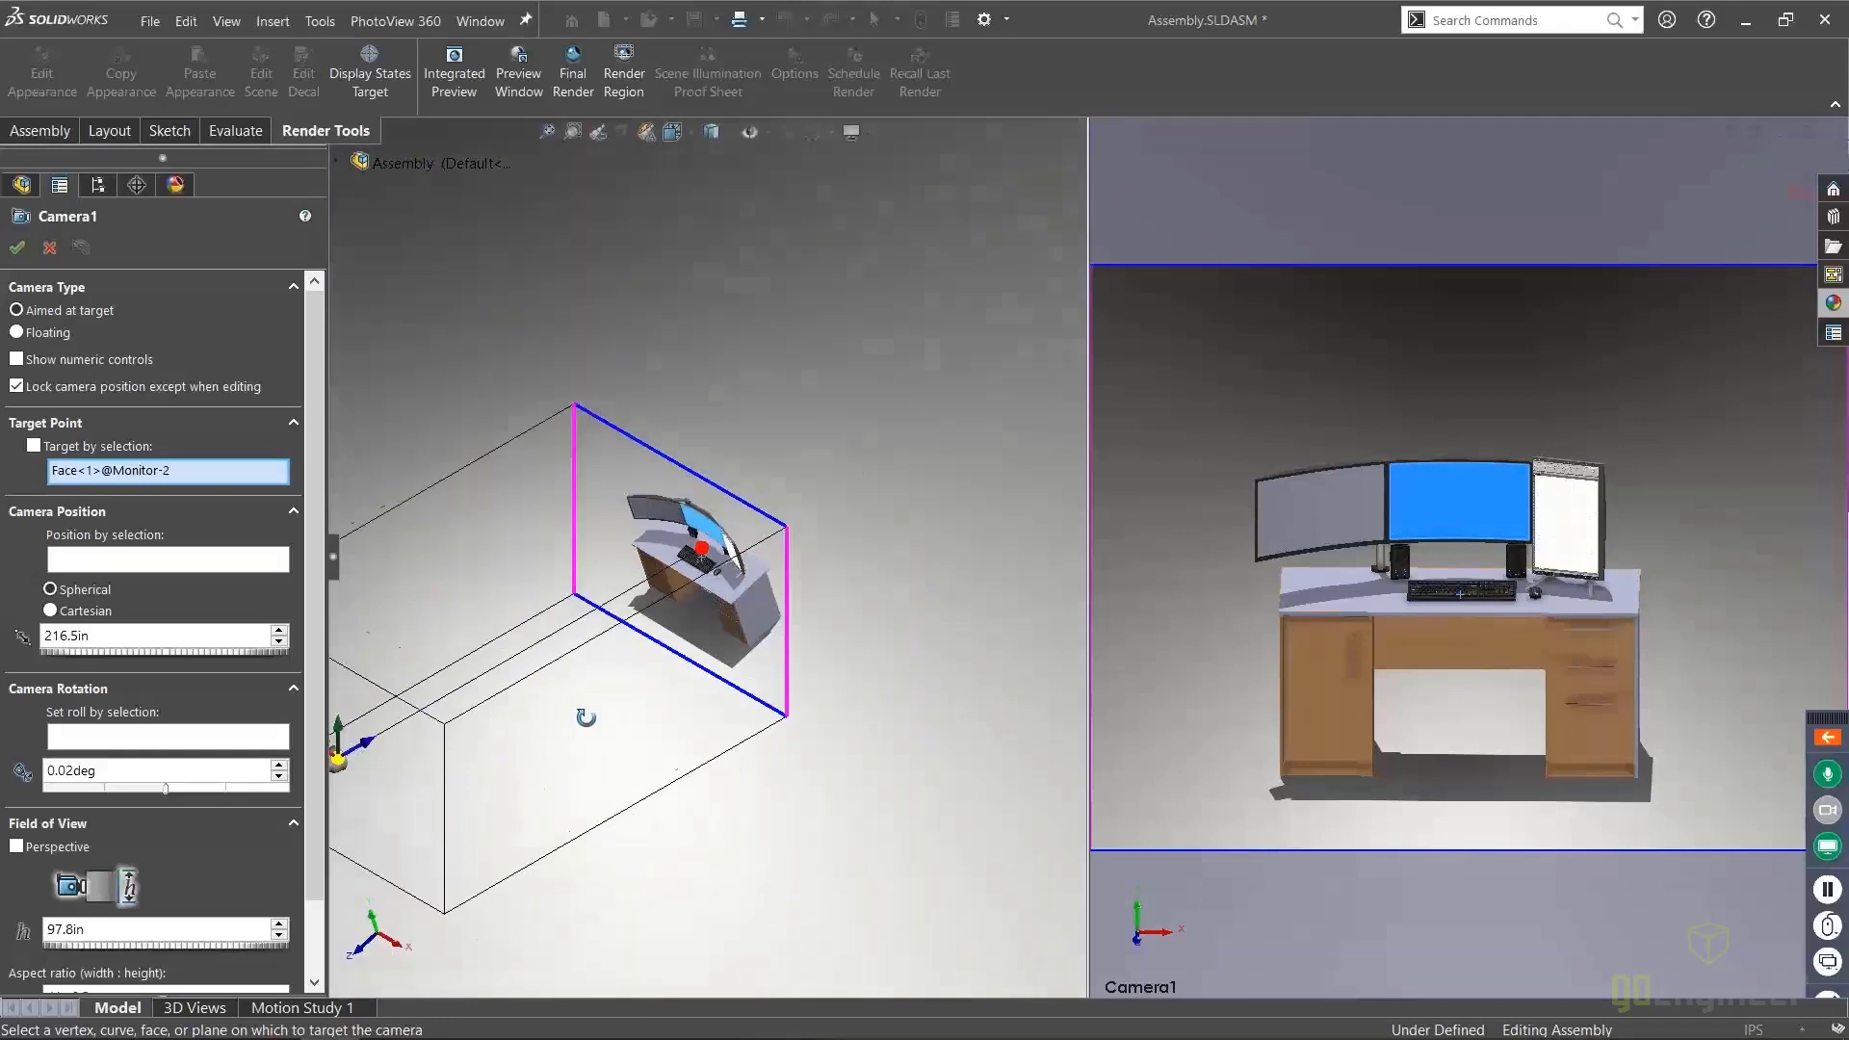
middle_drag(586, 714, 623, 660)
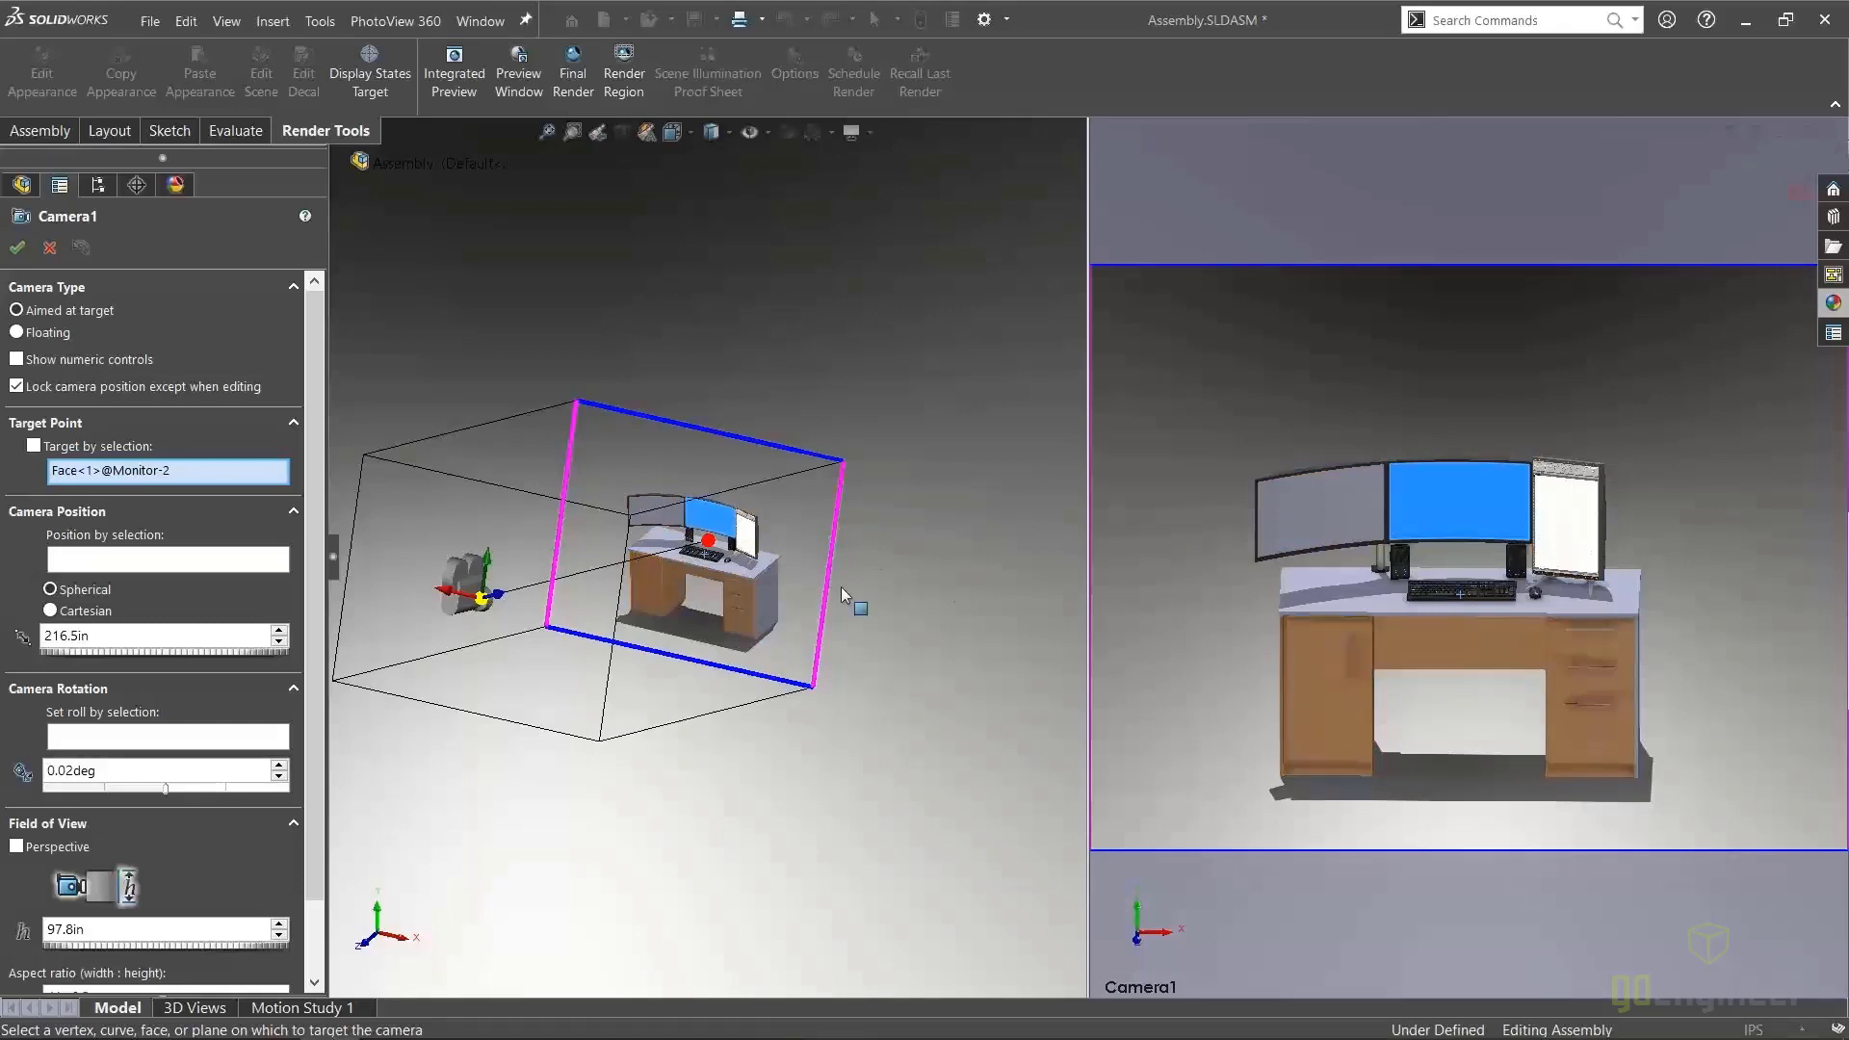
scroll(590, 576, up, 1)
scroll(591, 584, down, 4)
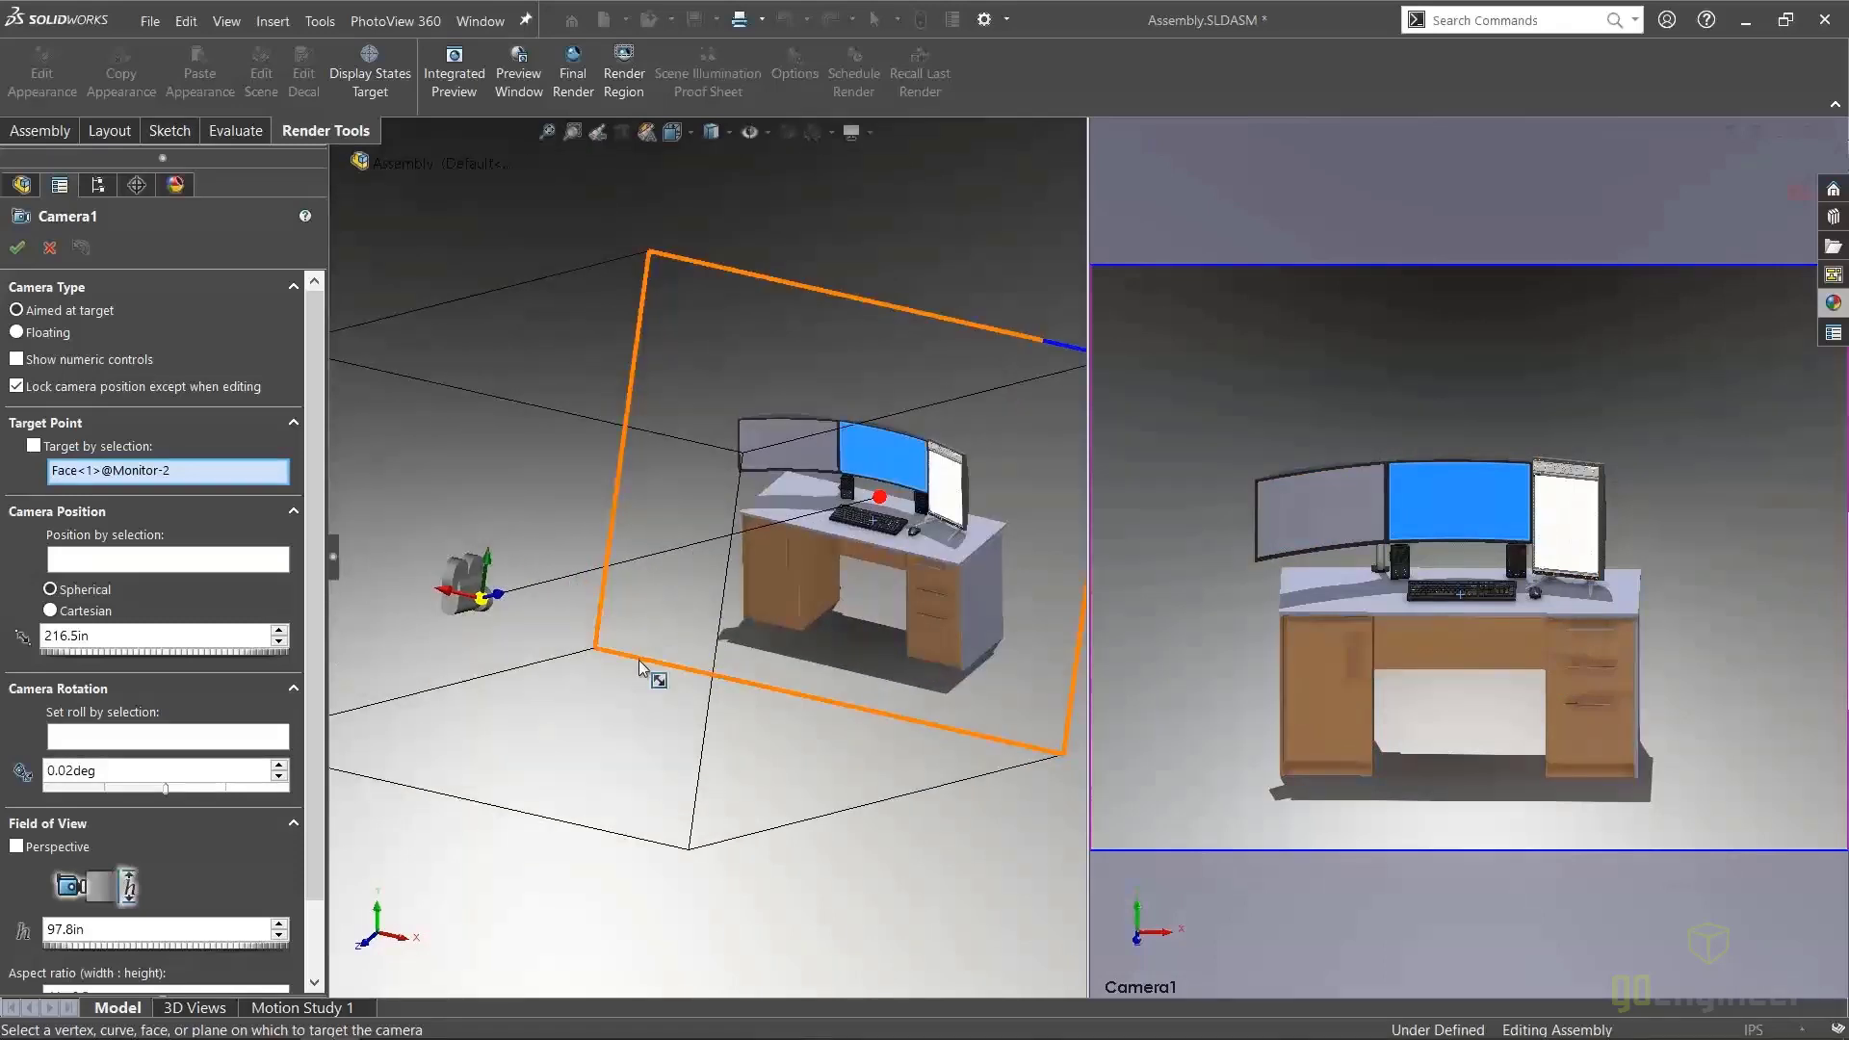
ctrl+middle_drag(664, 674, 643, 668)
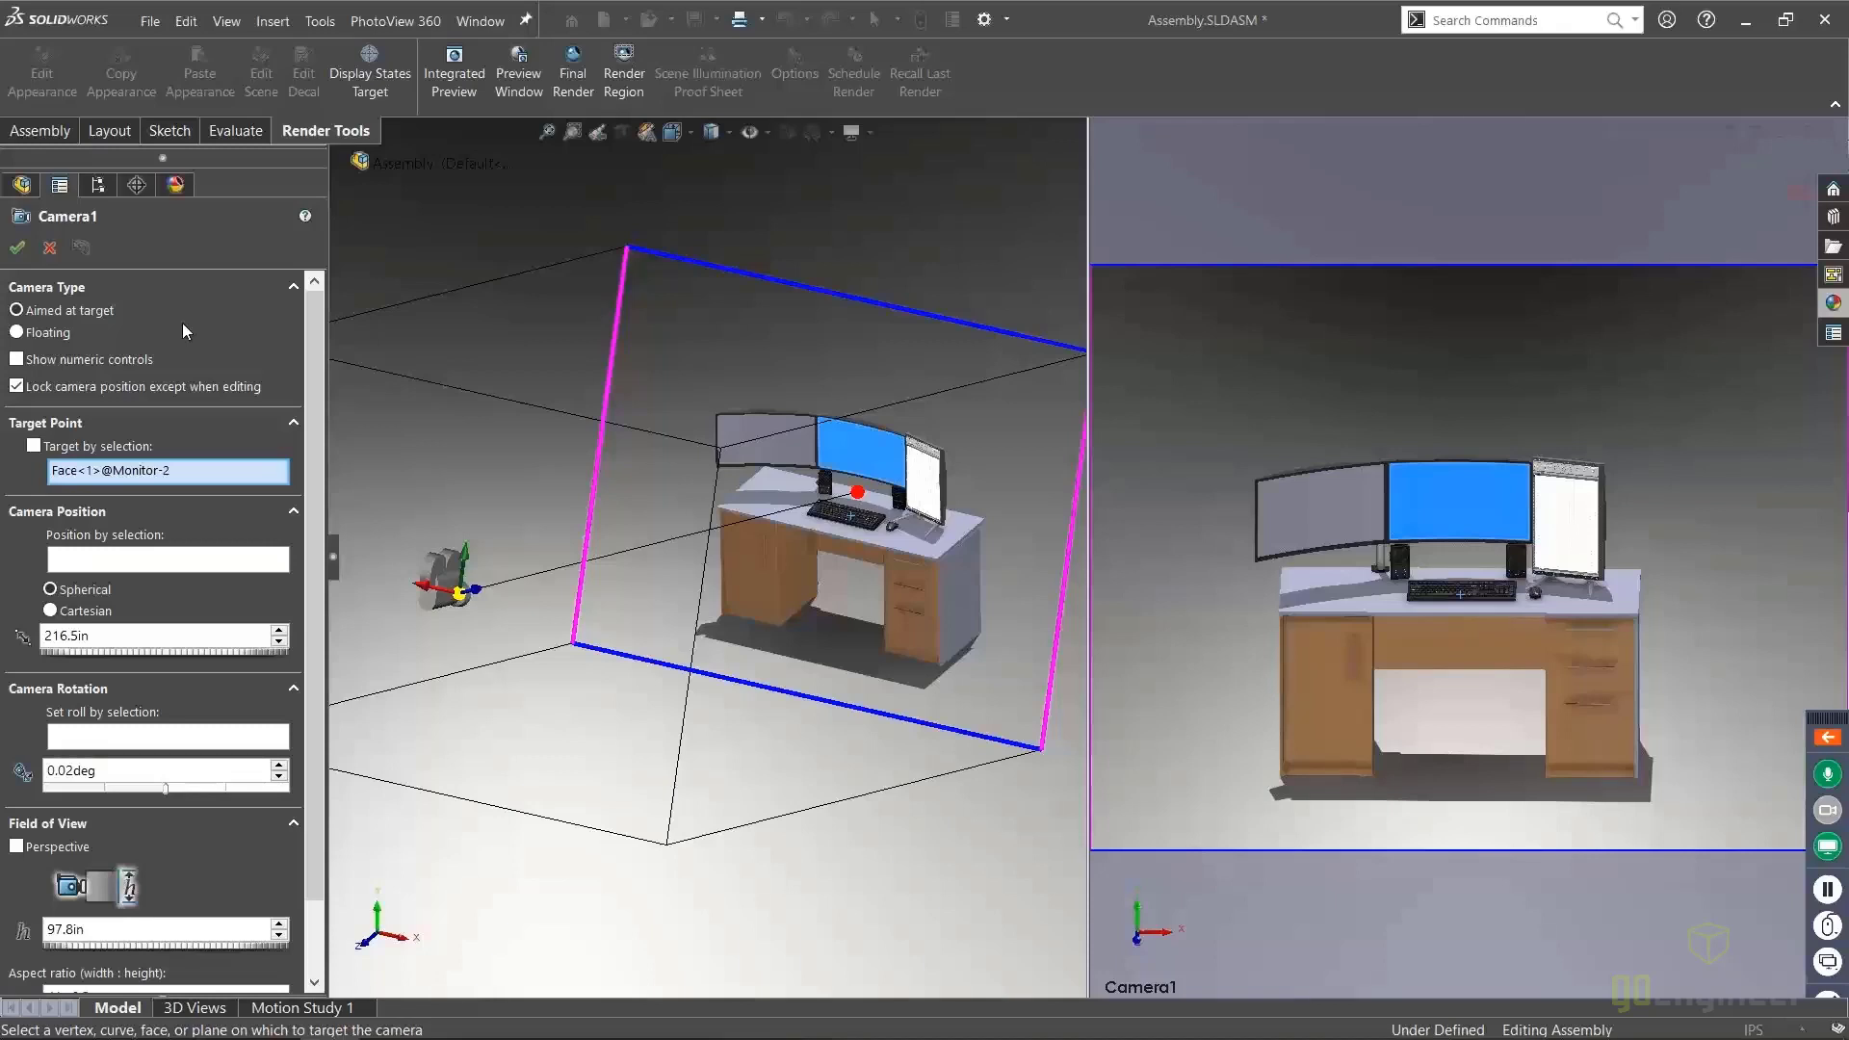
Show and hide Camera1's numeric controls, and review its target, position, rotation and field of view settings
click(18, 359)
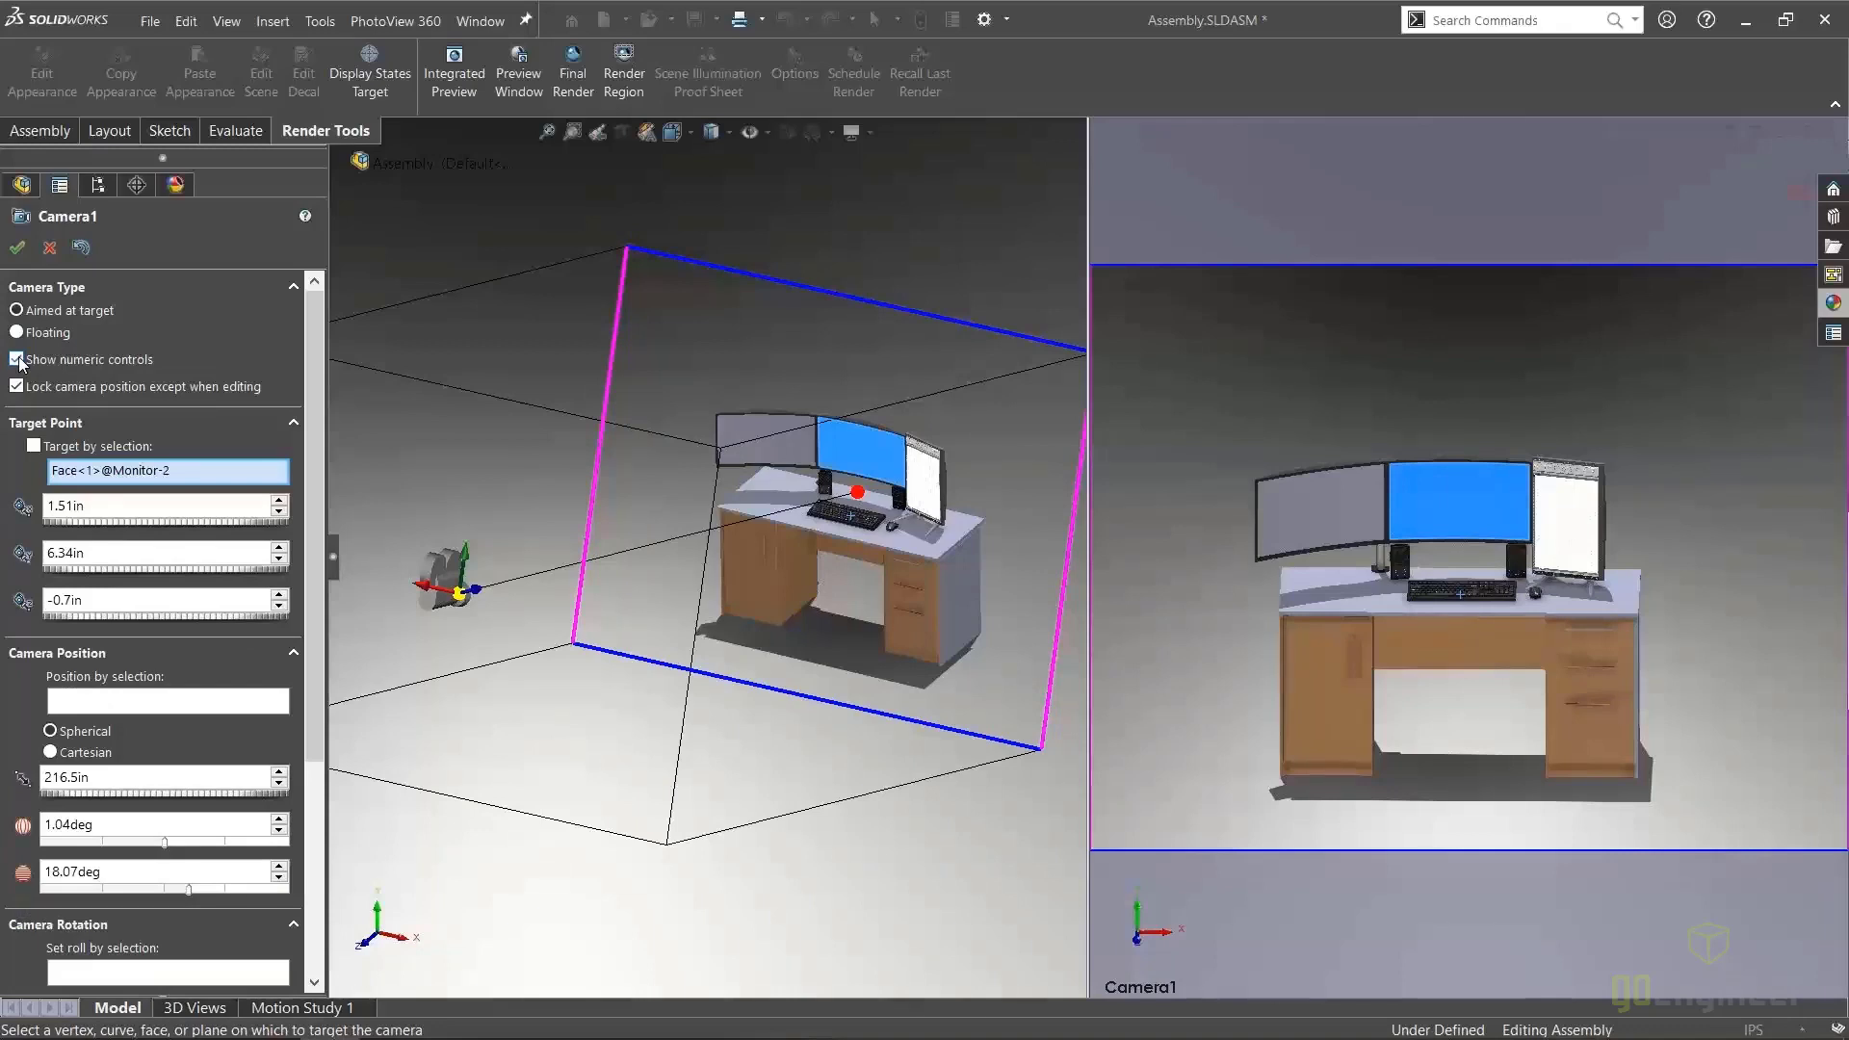
click(17, 359)
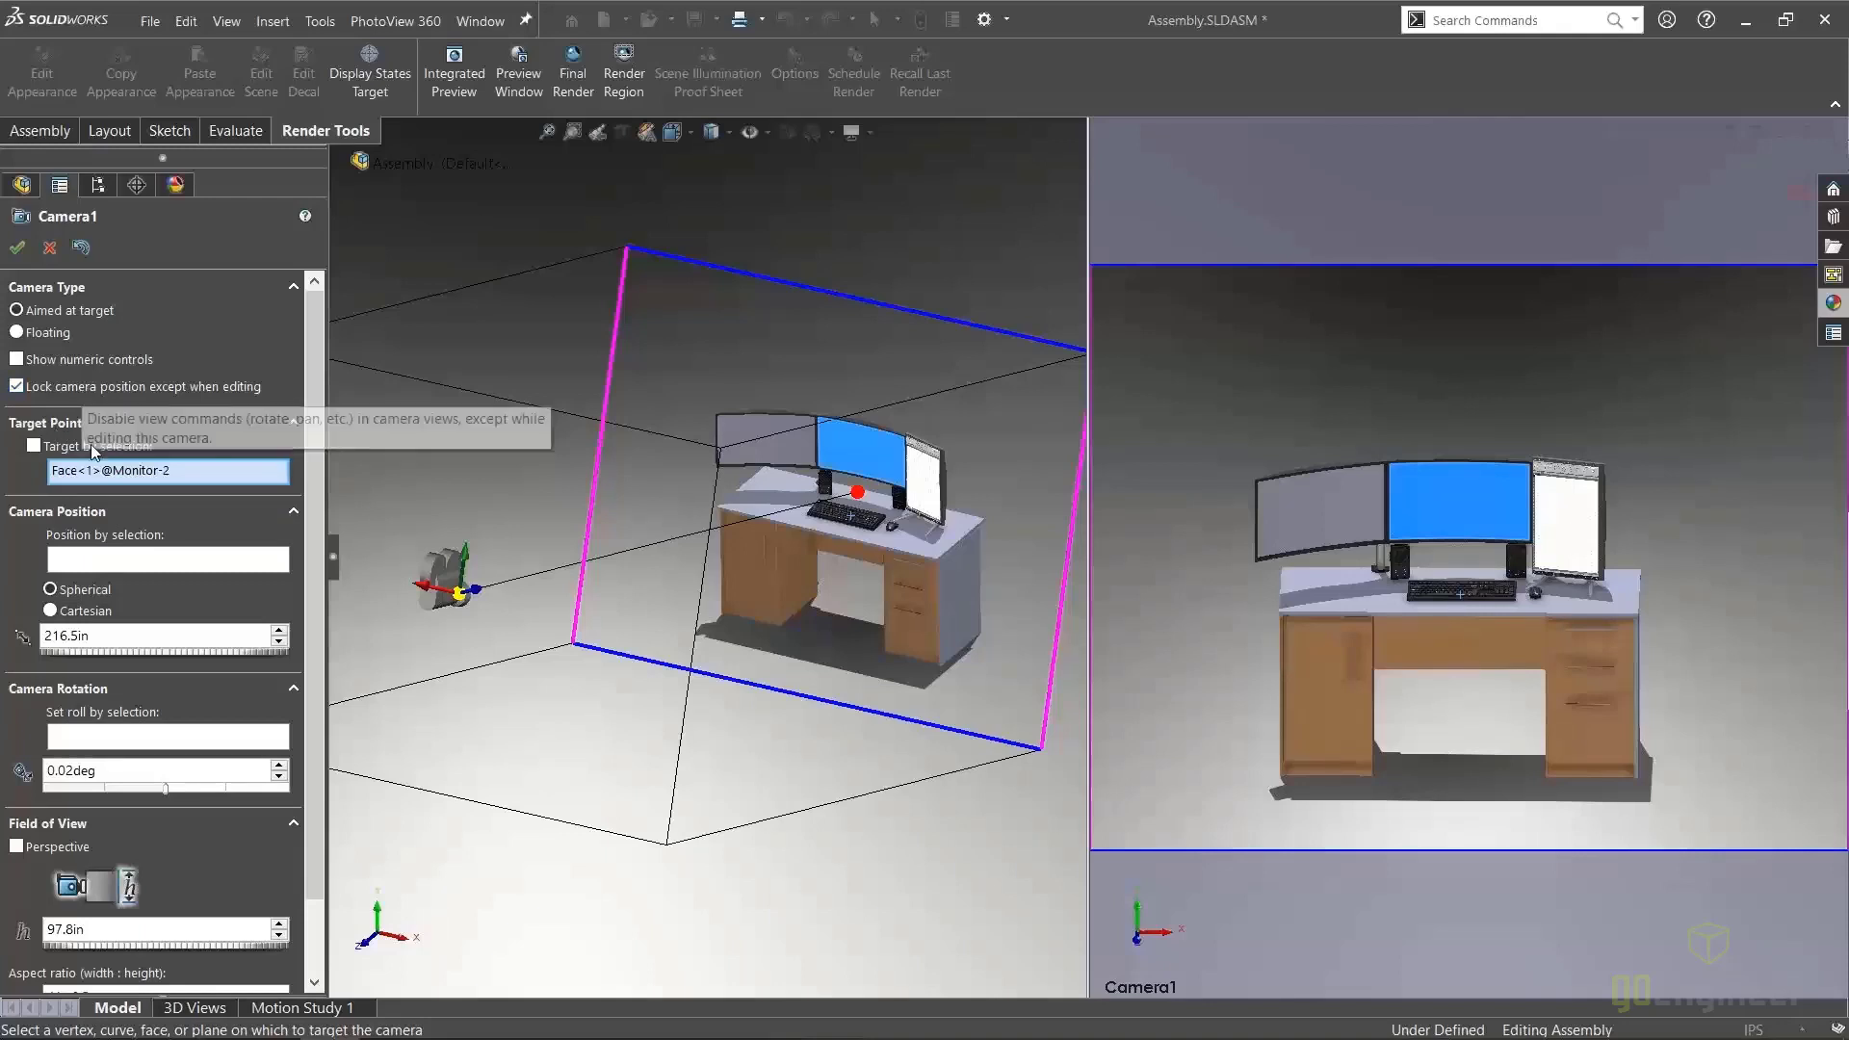
drag(314, 447, 314, 474)
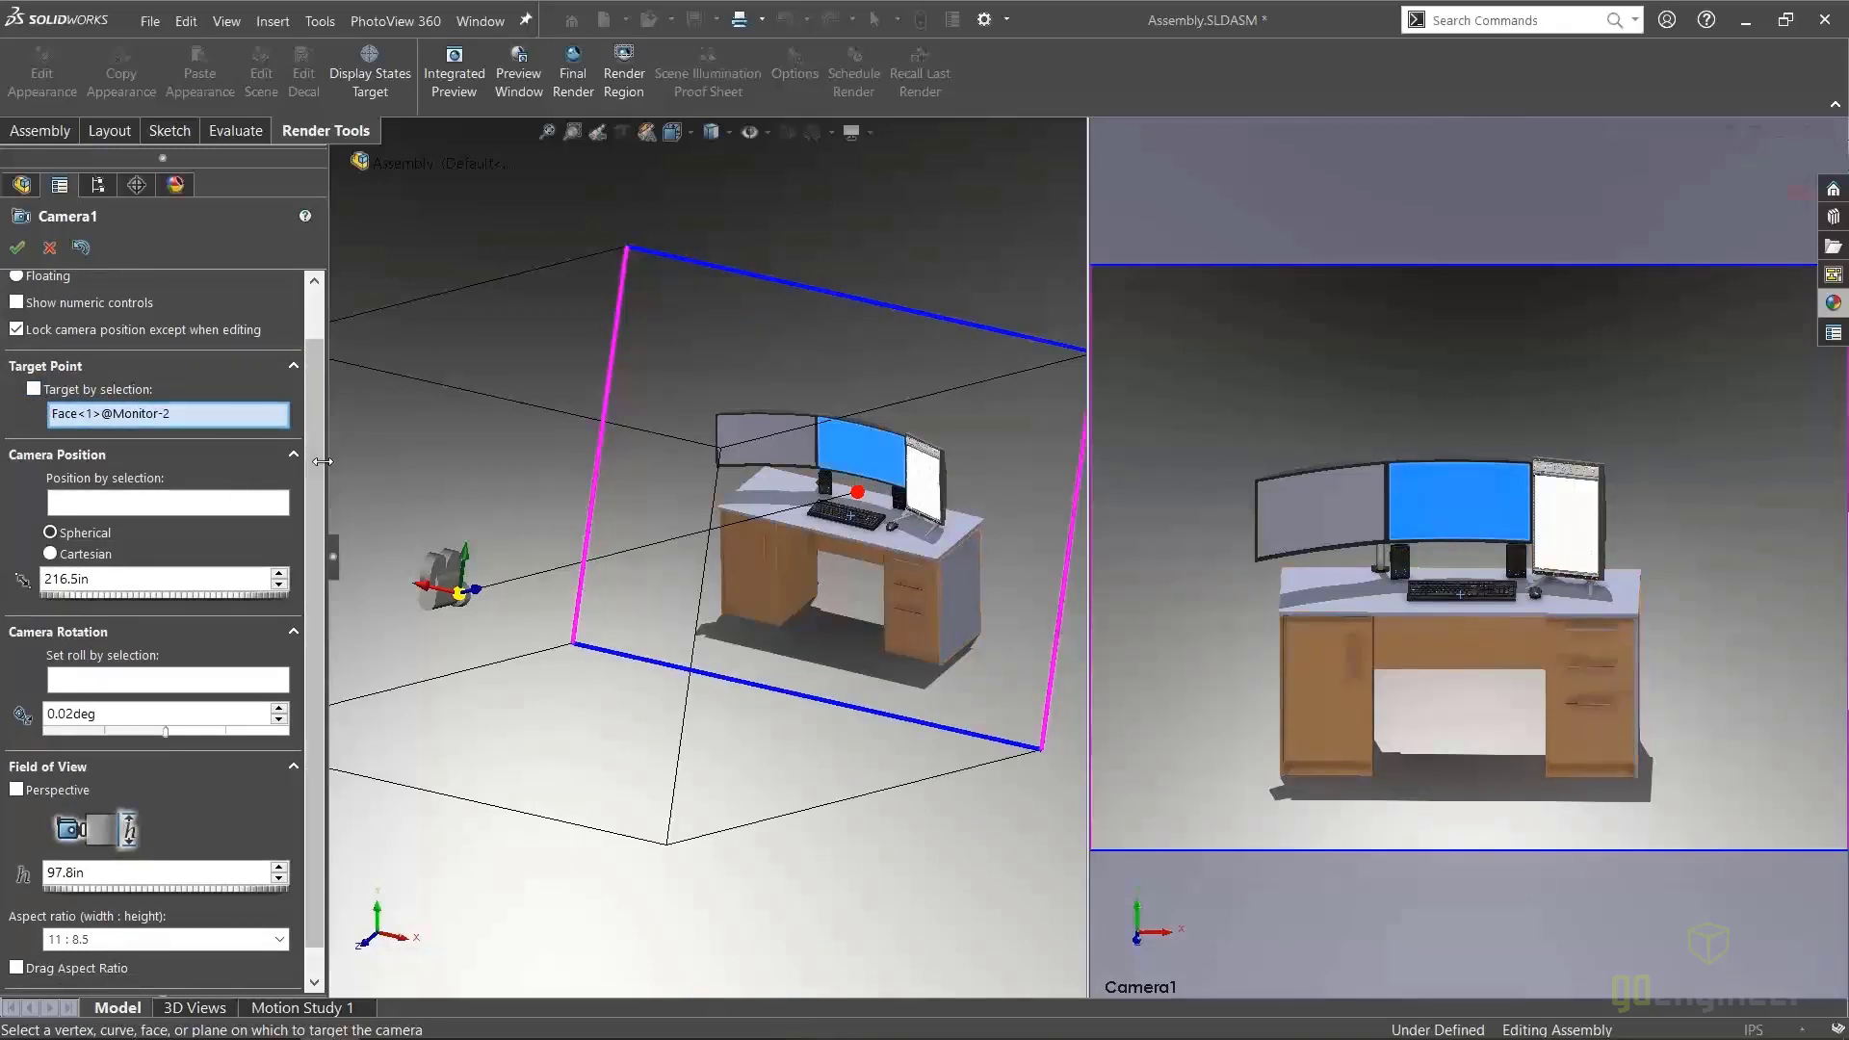
scroll(109, 449, down, 1)
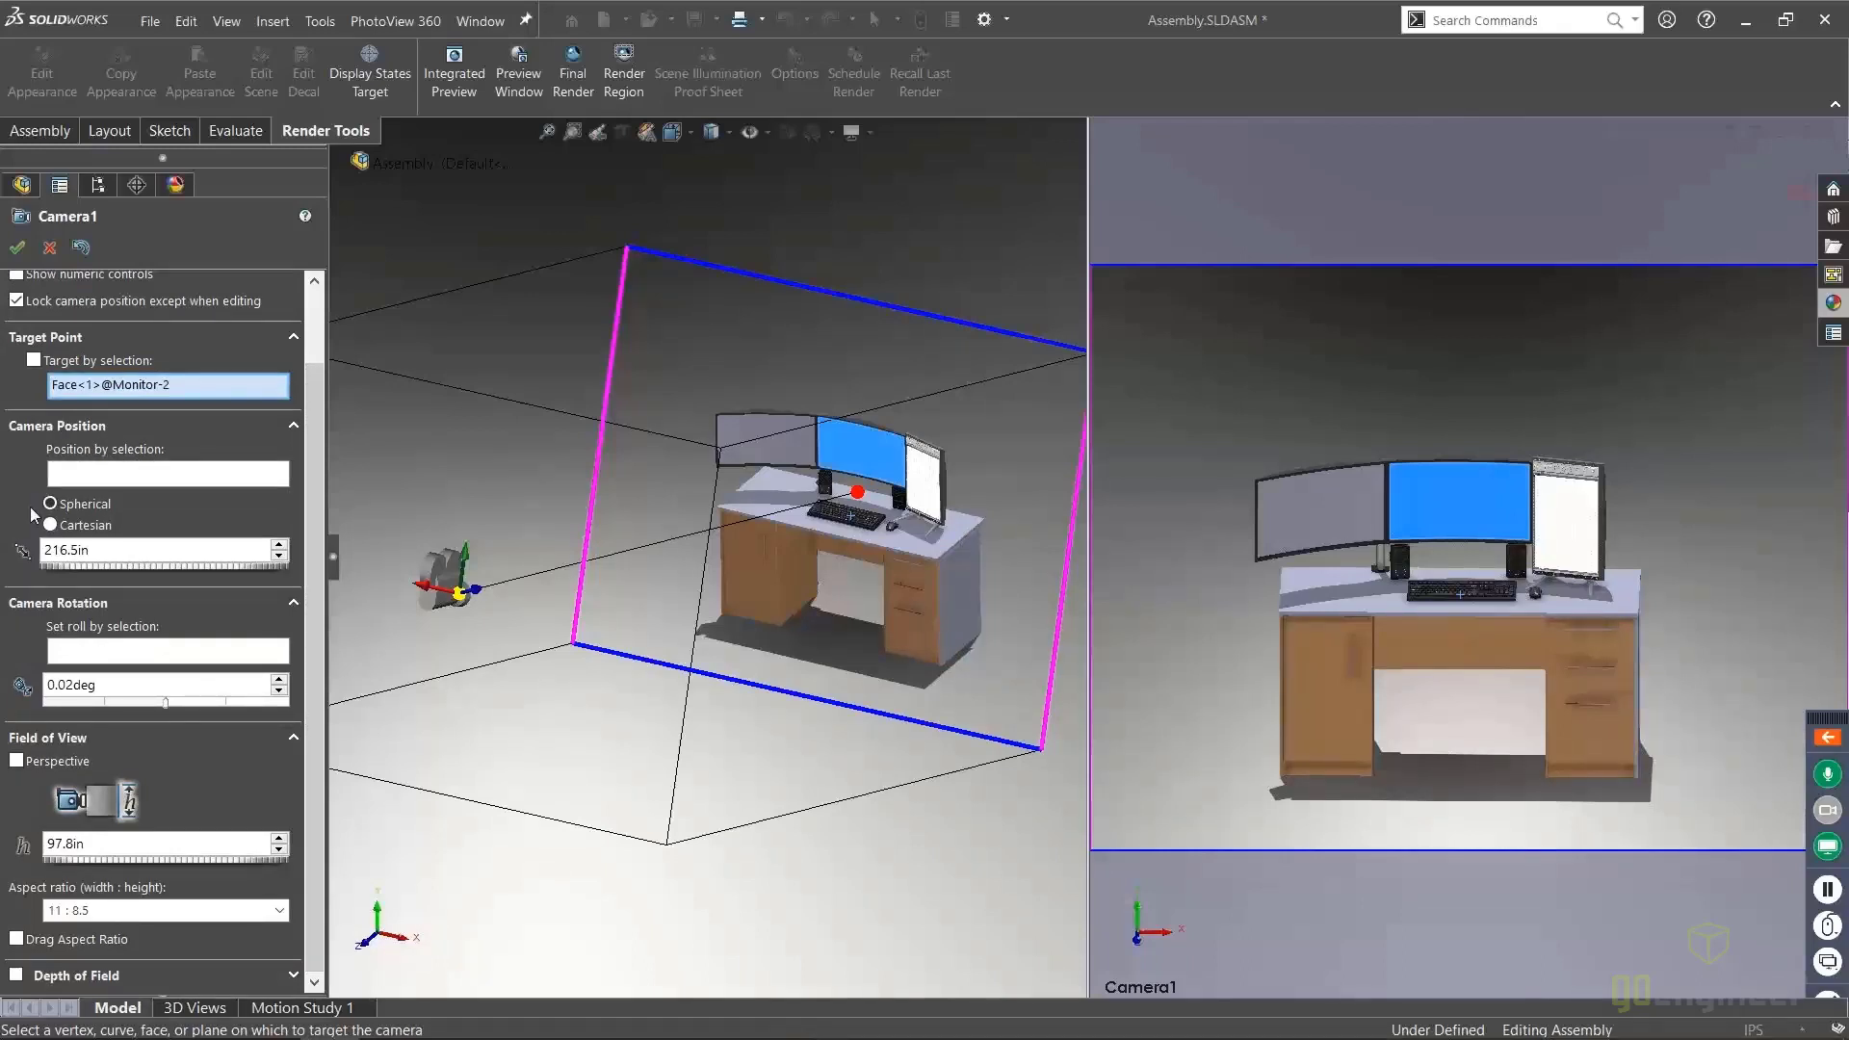
drag(314, 563, 314, 603)
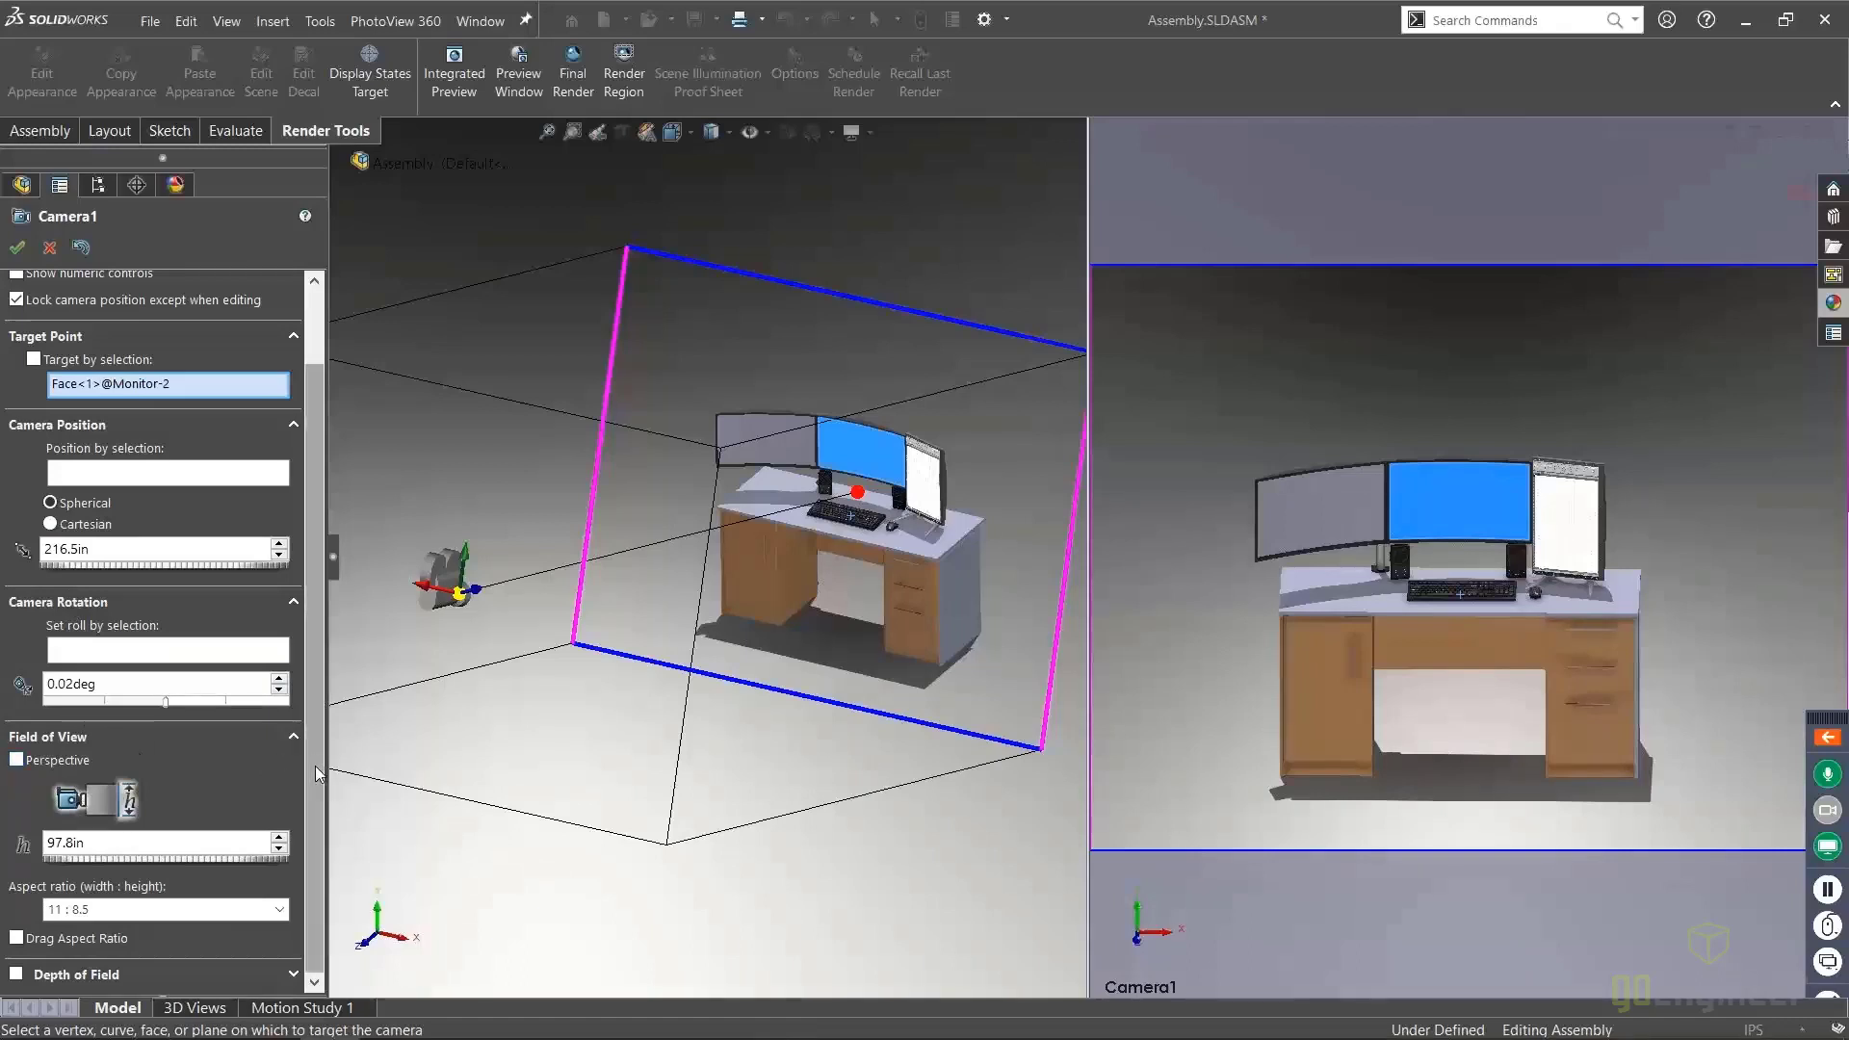
Turn on perspective for Camera1's field of view and raise the camera in the model view, about 211 in from its target
click(16, 760)
drag(314, 724, 319, 823)
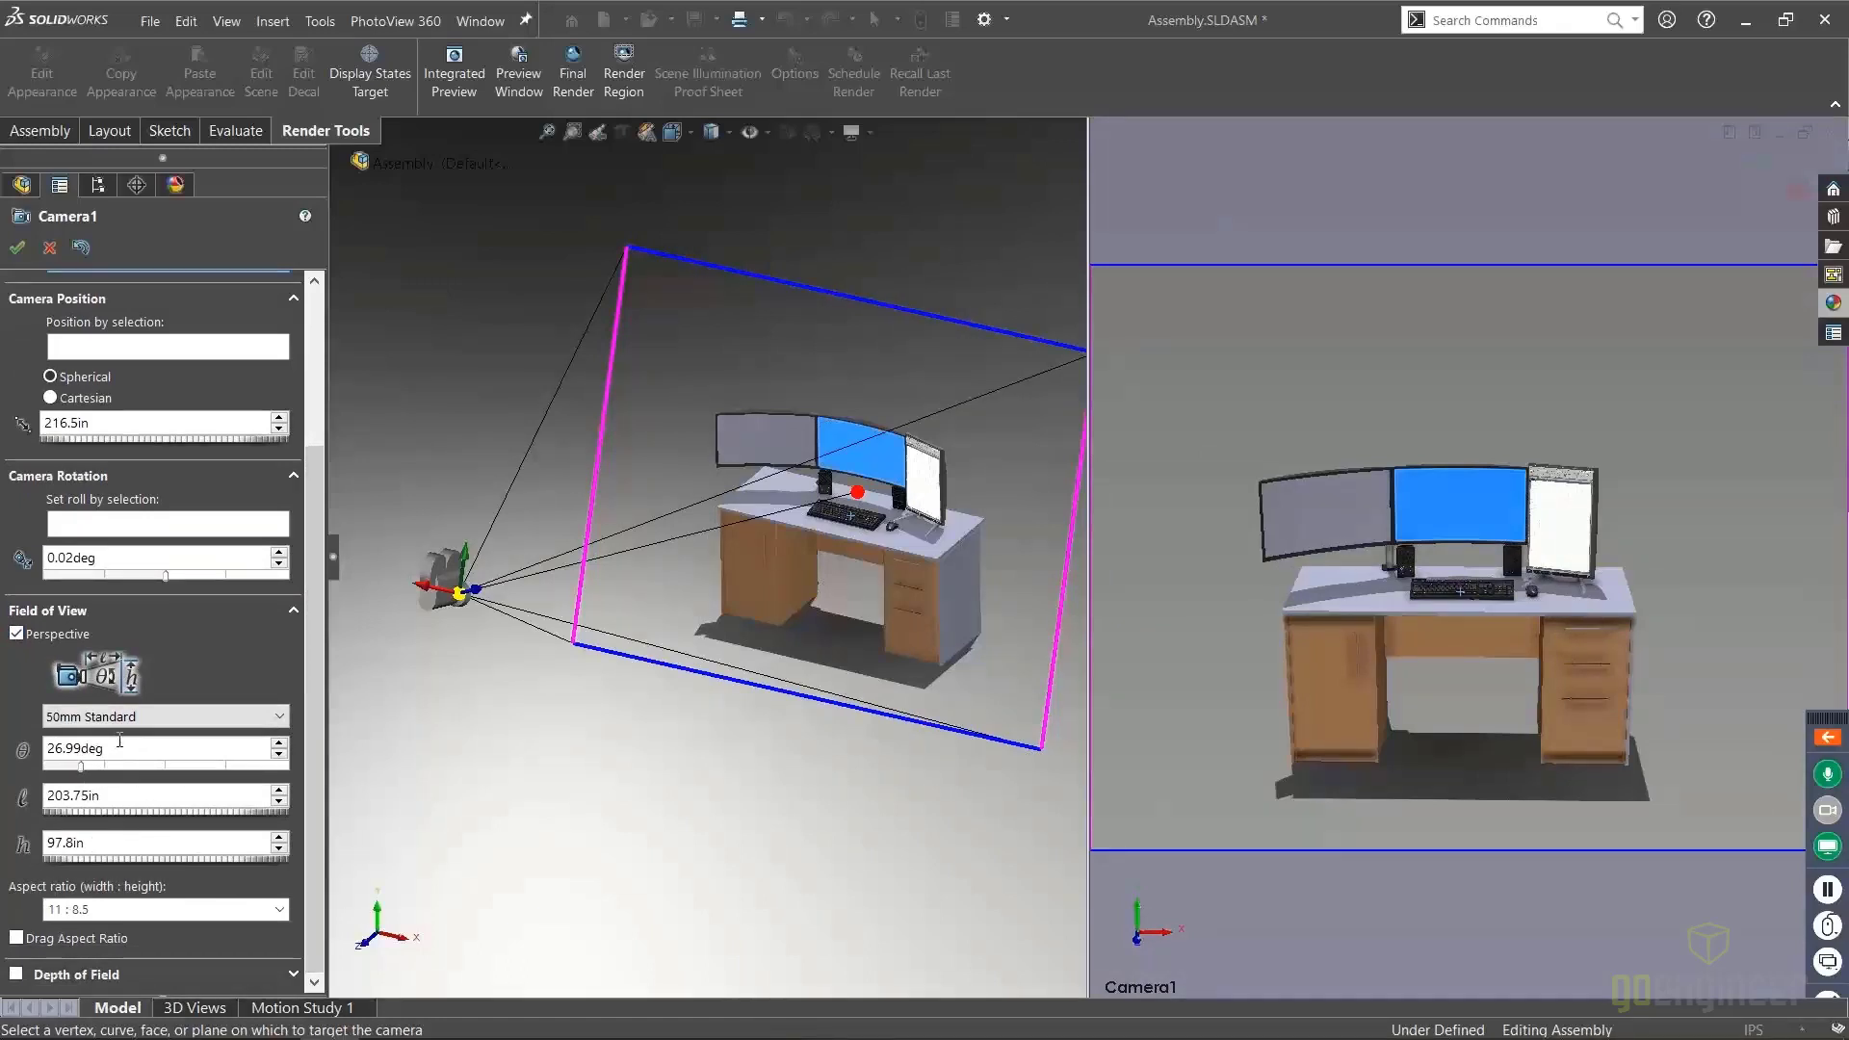
drag(472, 615, 512, 493)
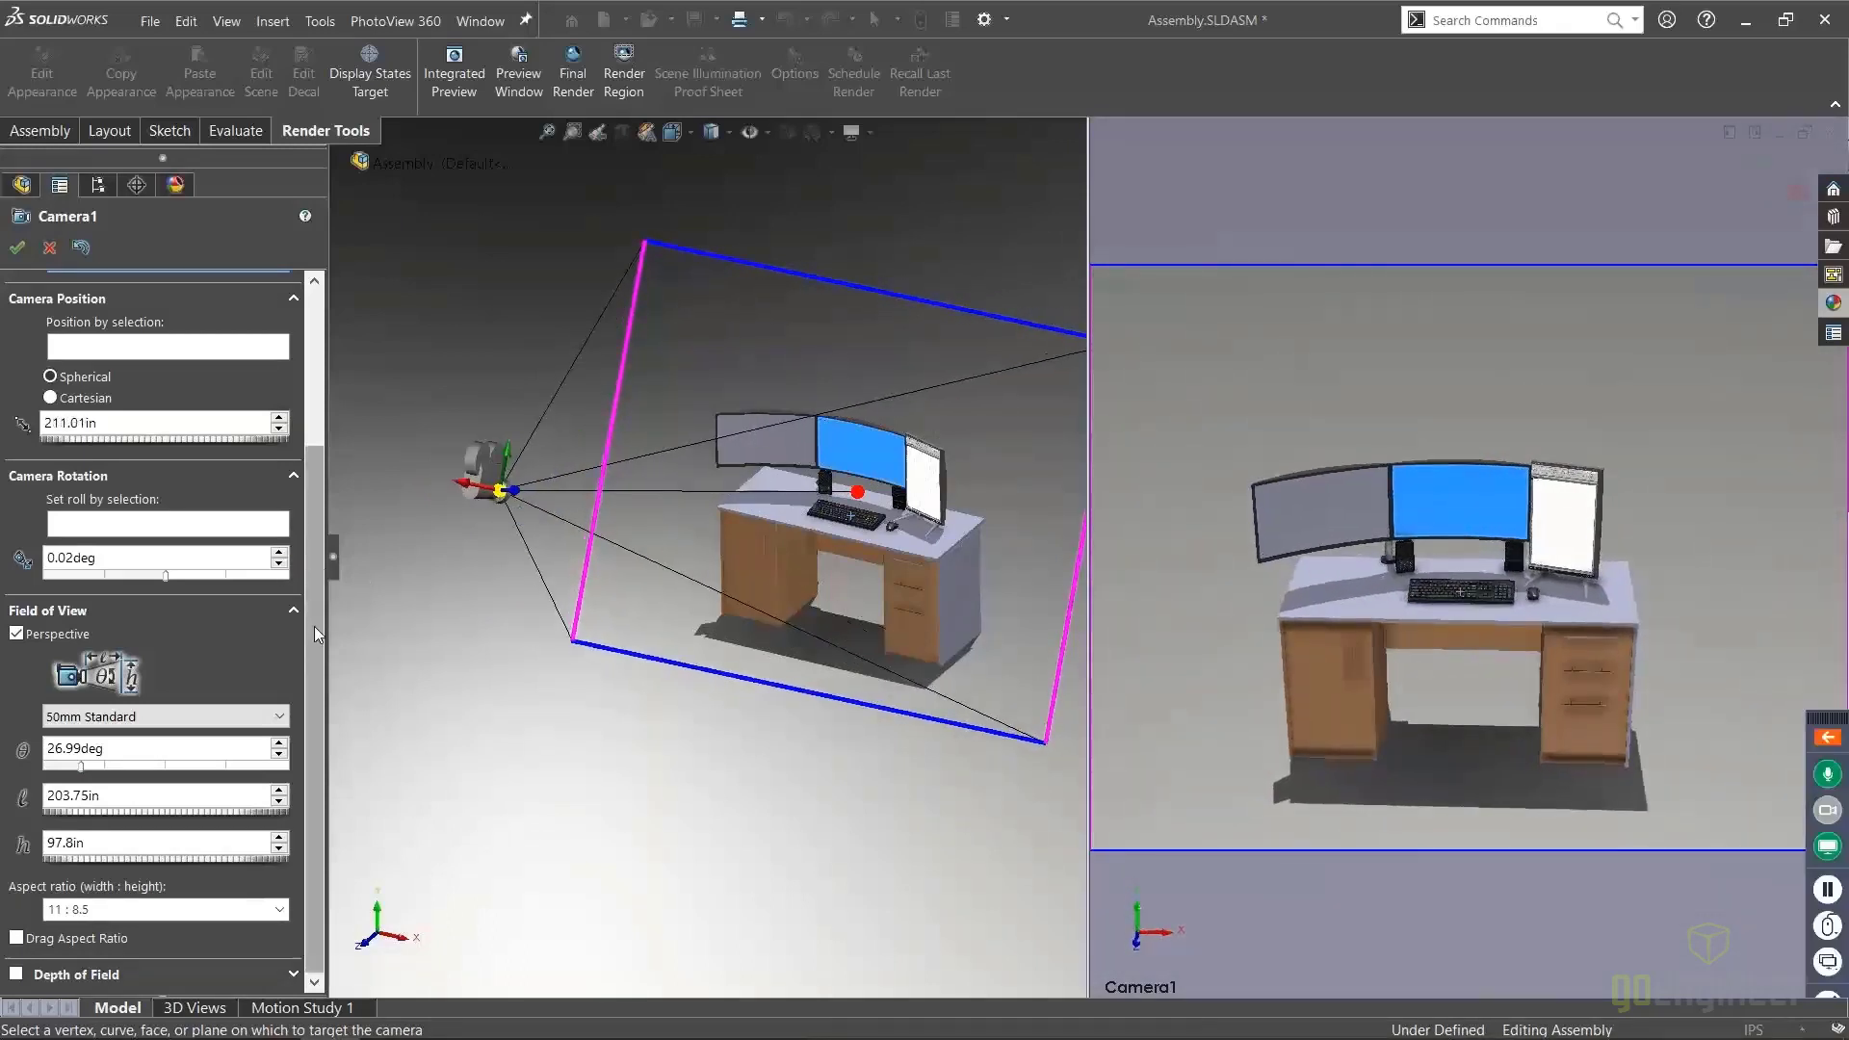
Preview Camera1's depth of field planes and settings, turn depth of field off again and accept the camera edits
click(15, 976)
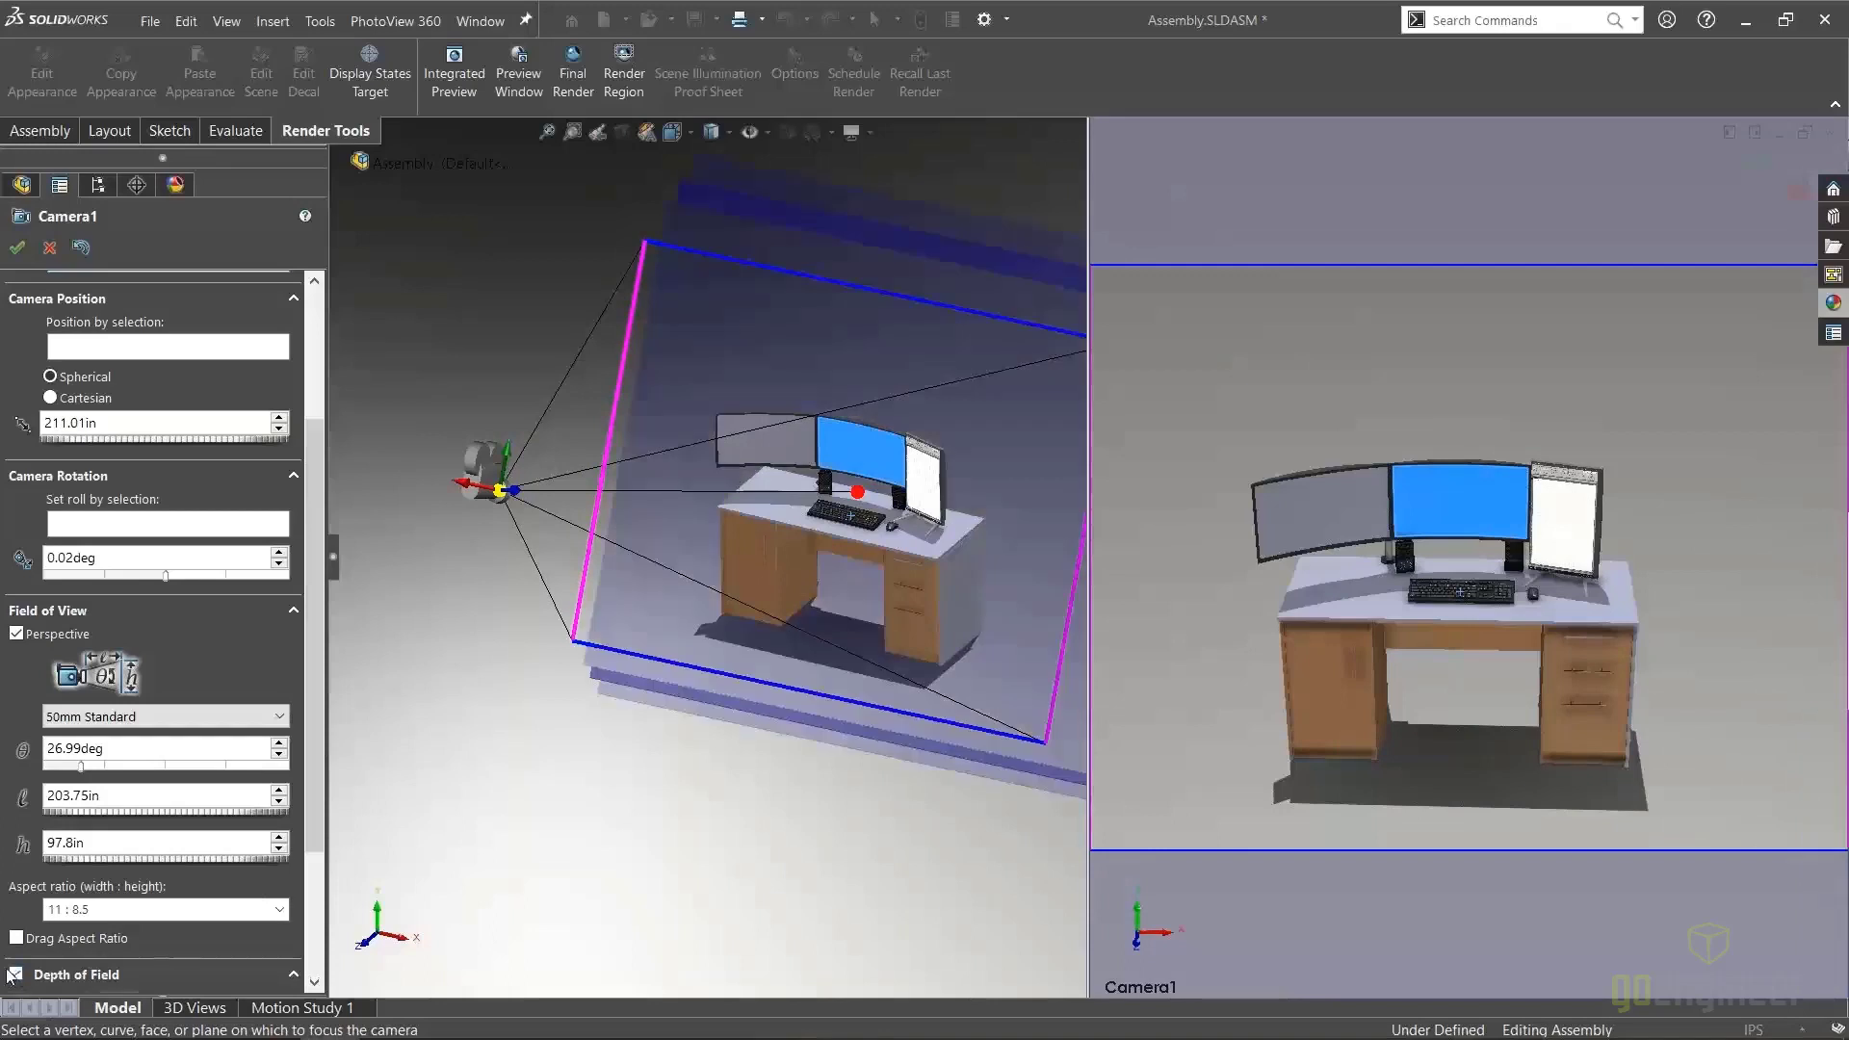
middle_drag(835, 793, 772, 673)
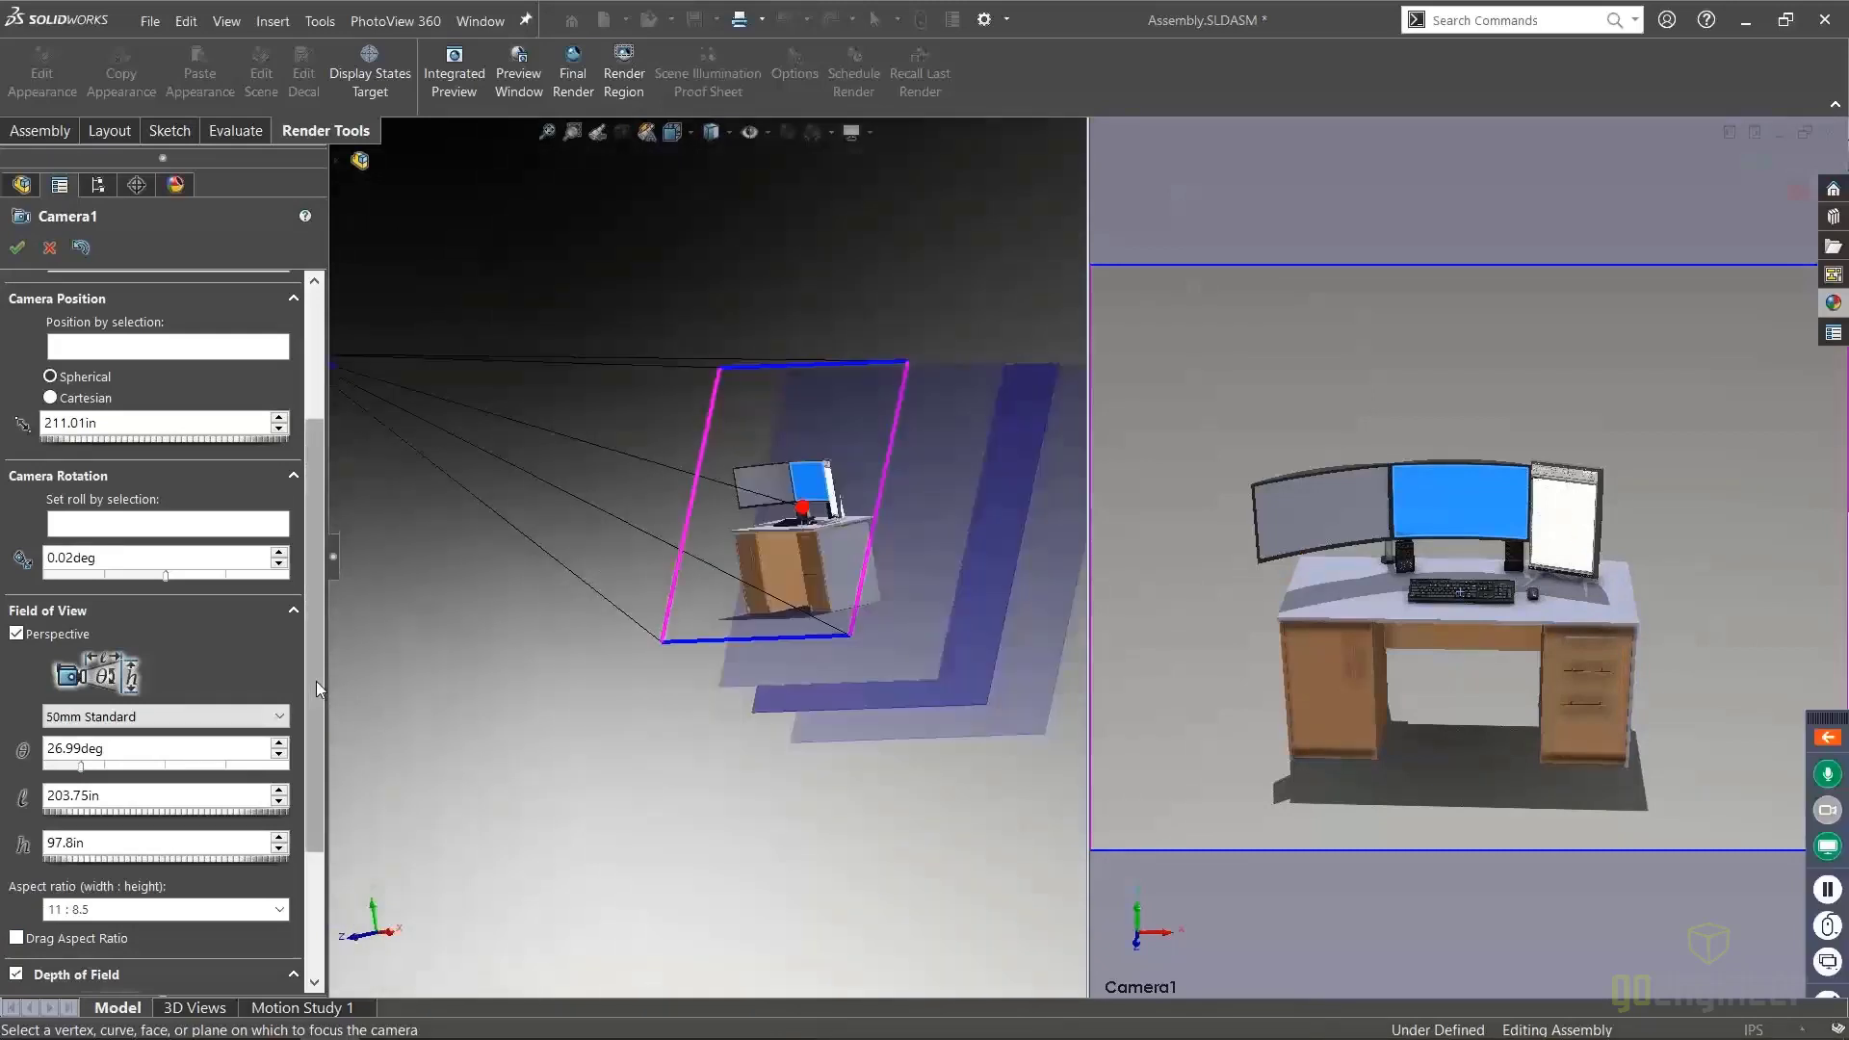
drag(315, 680, 332, 824)
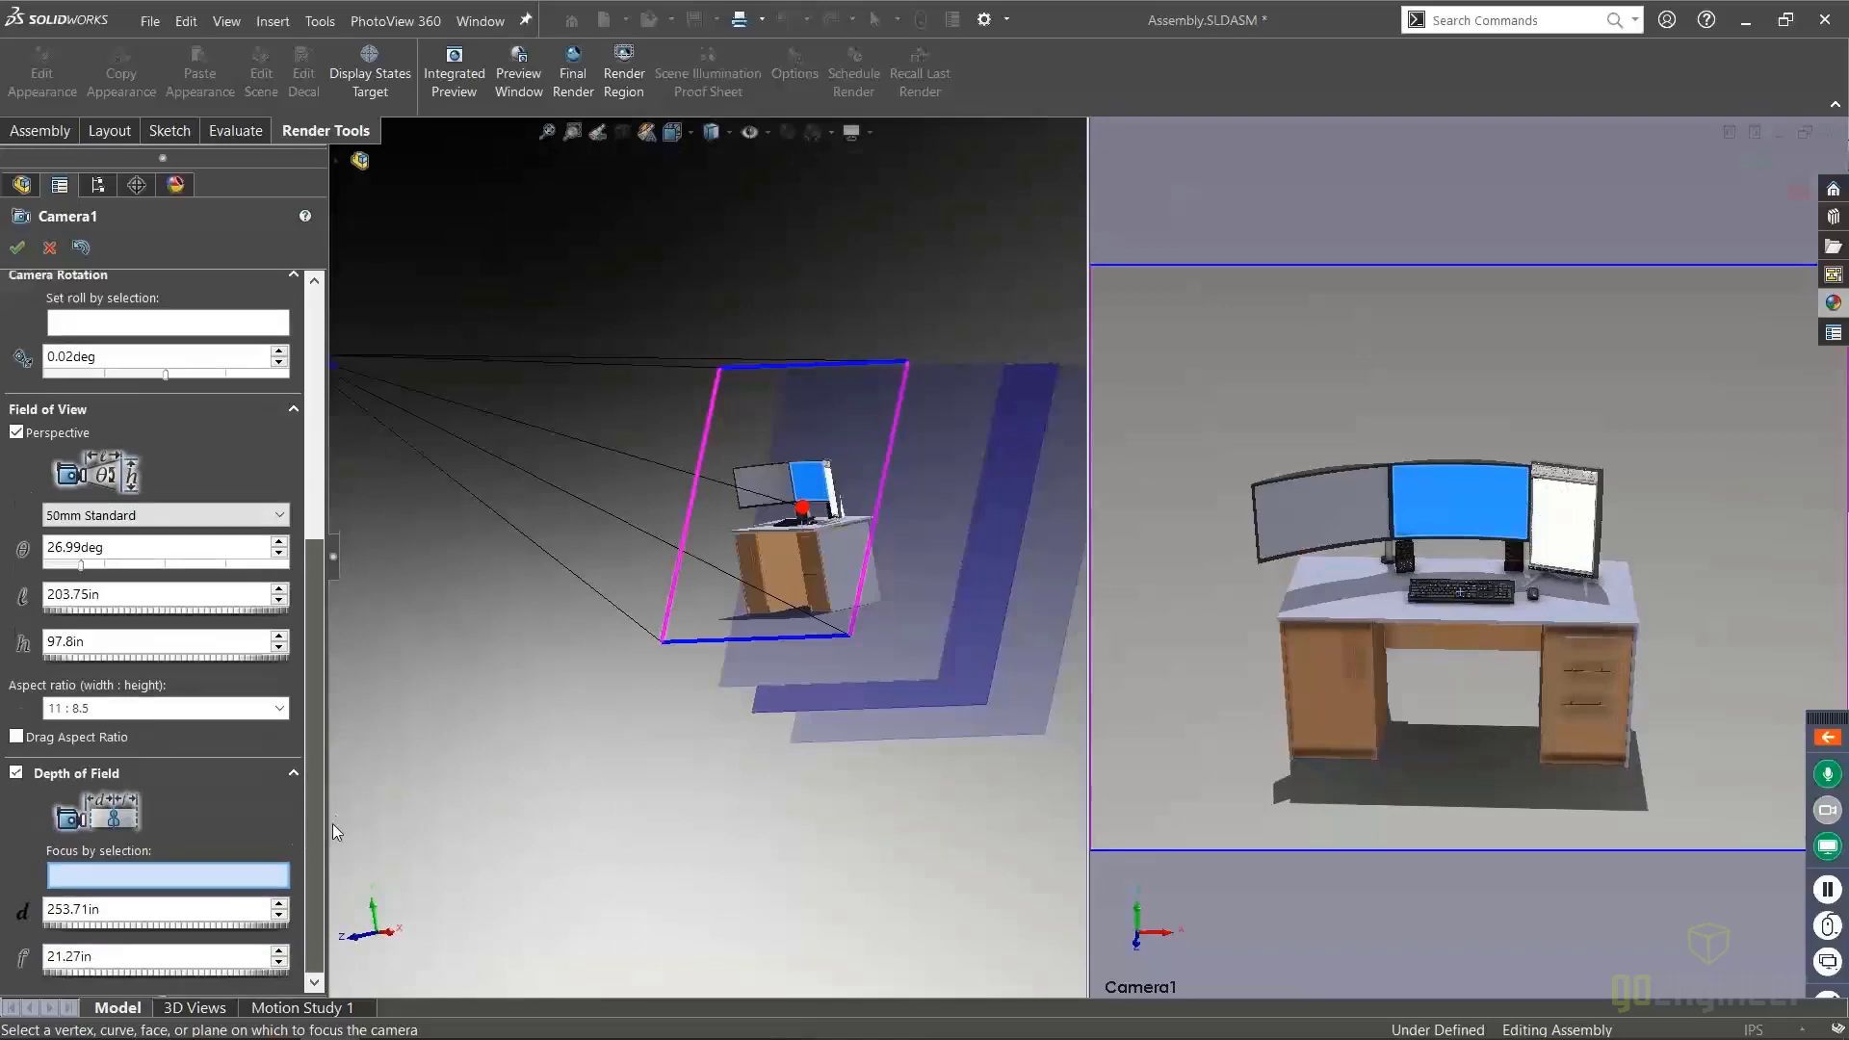
click(17, 773)
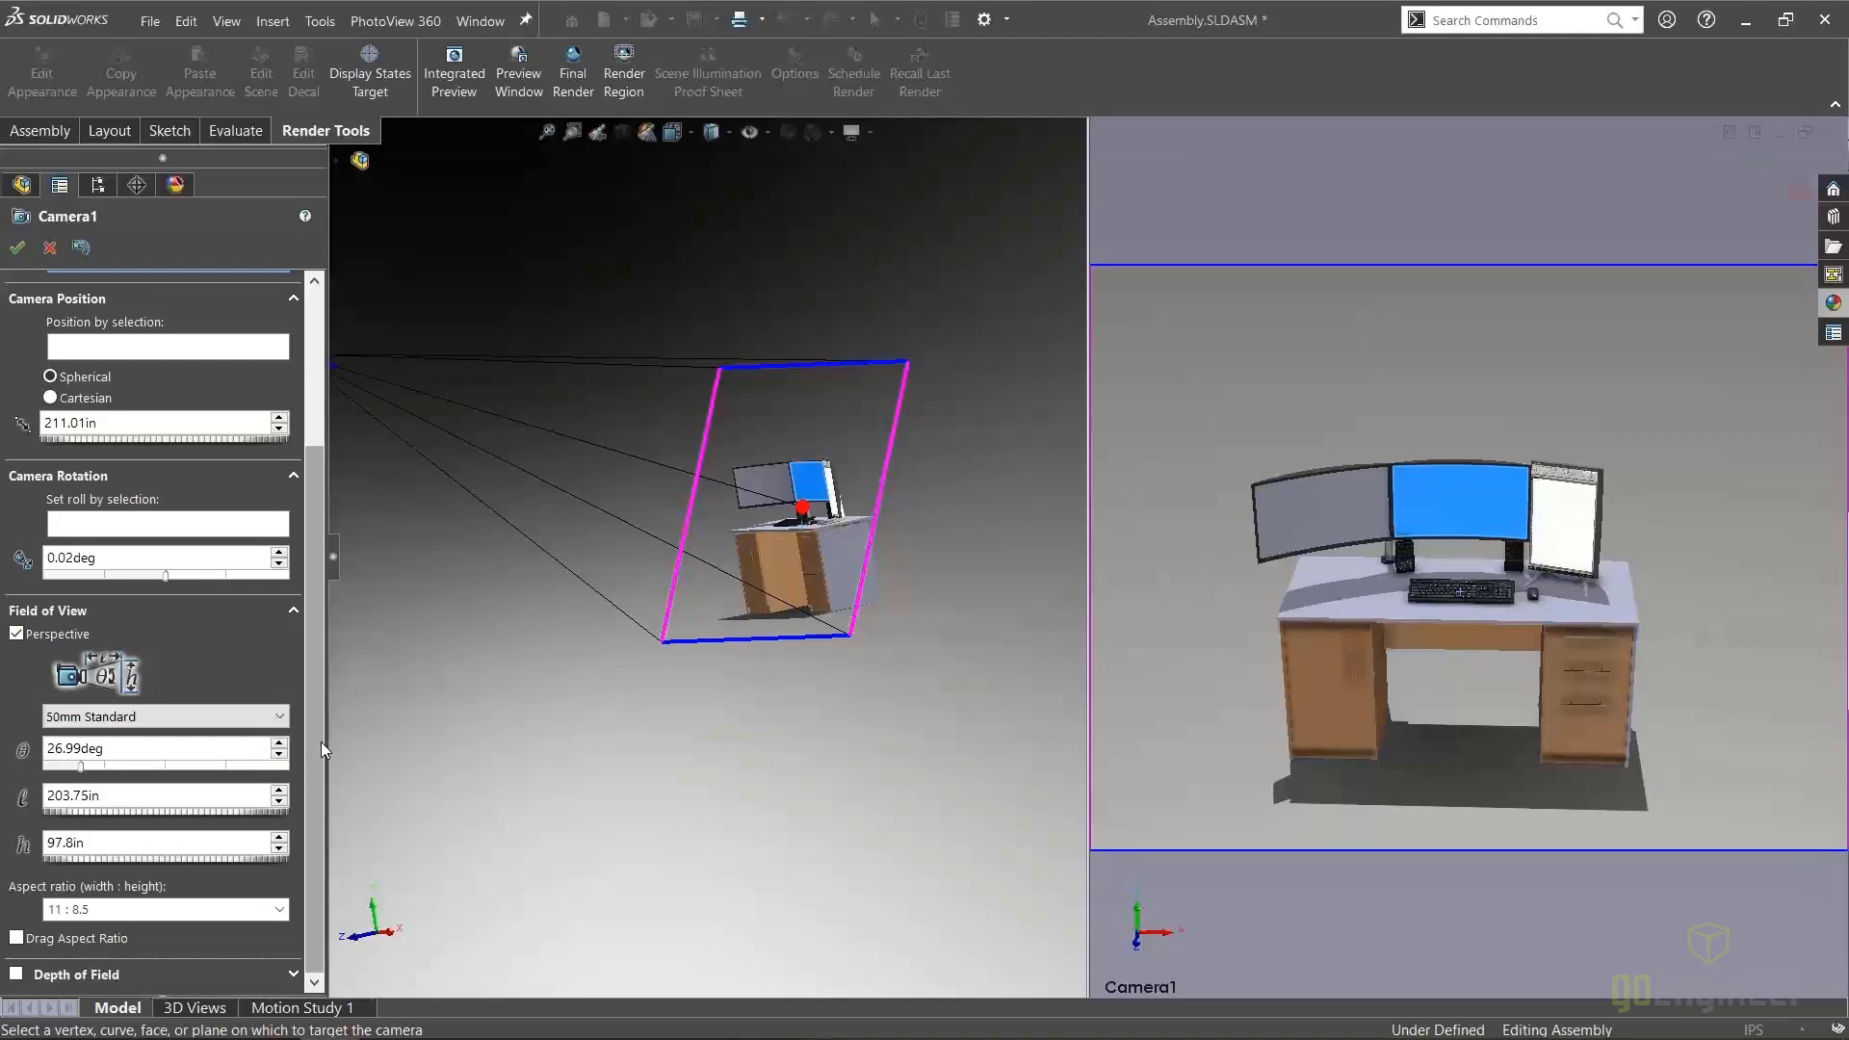
drag(320, 680, 314, 447)
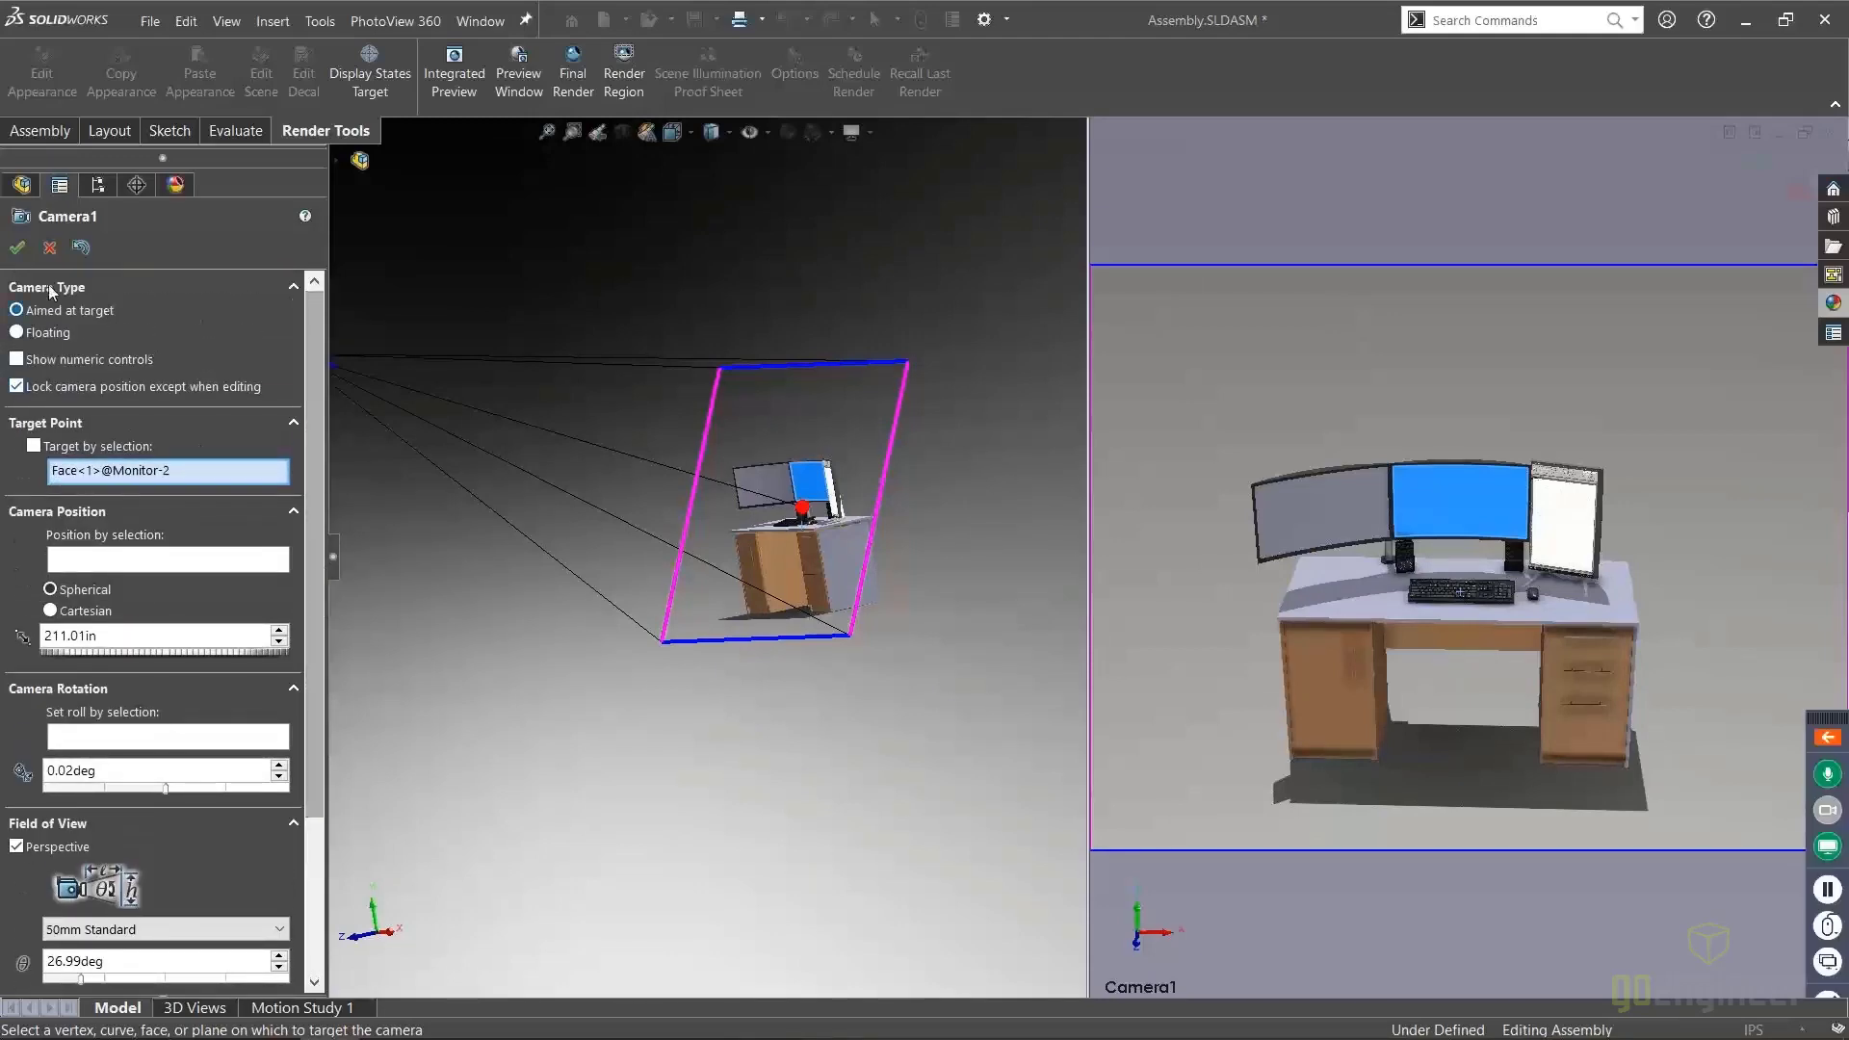
click(17, 249)
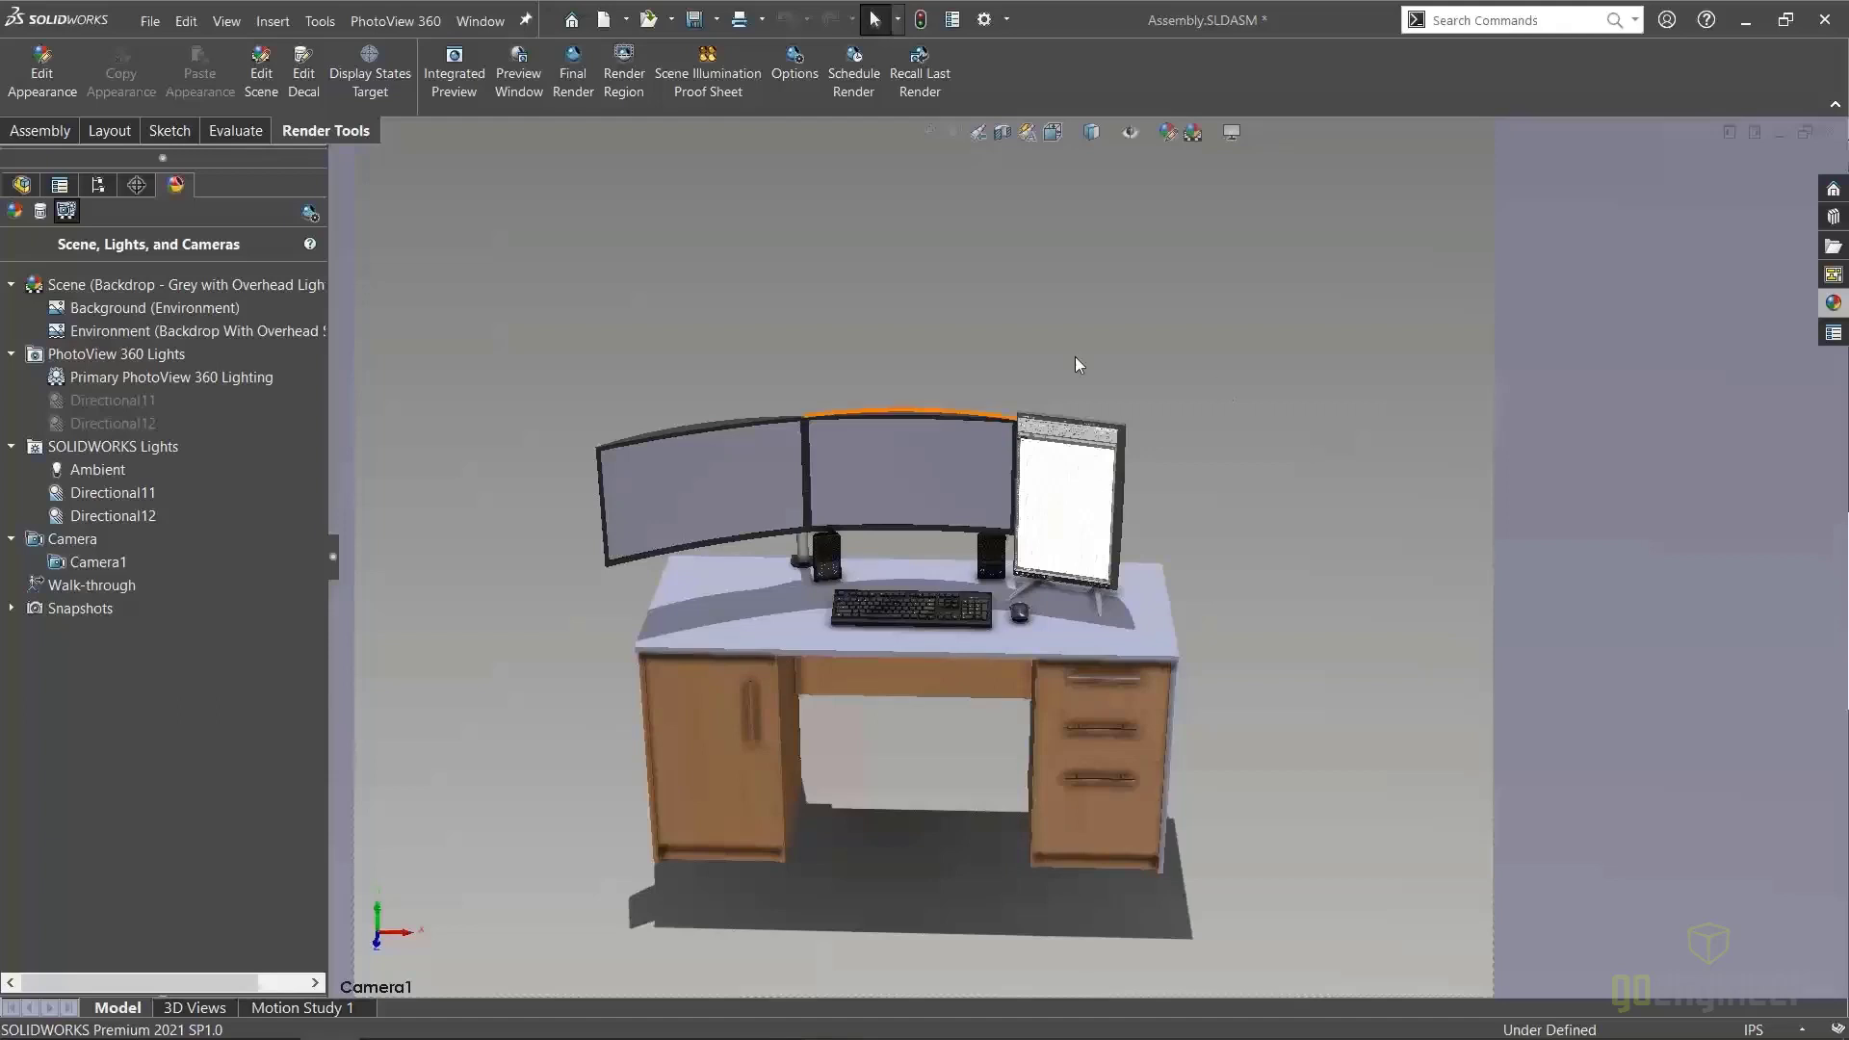
Review Camera1's available commands and leave the camera view for the isometric and trimetric orientations
right_click(106, 563)
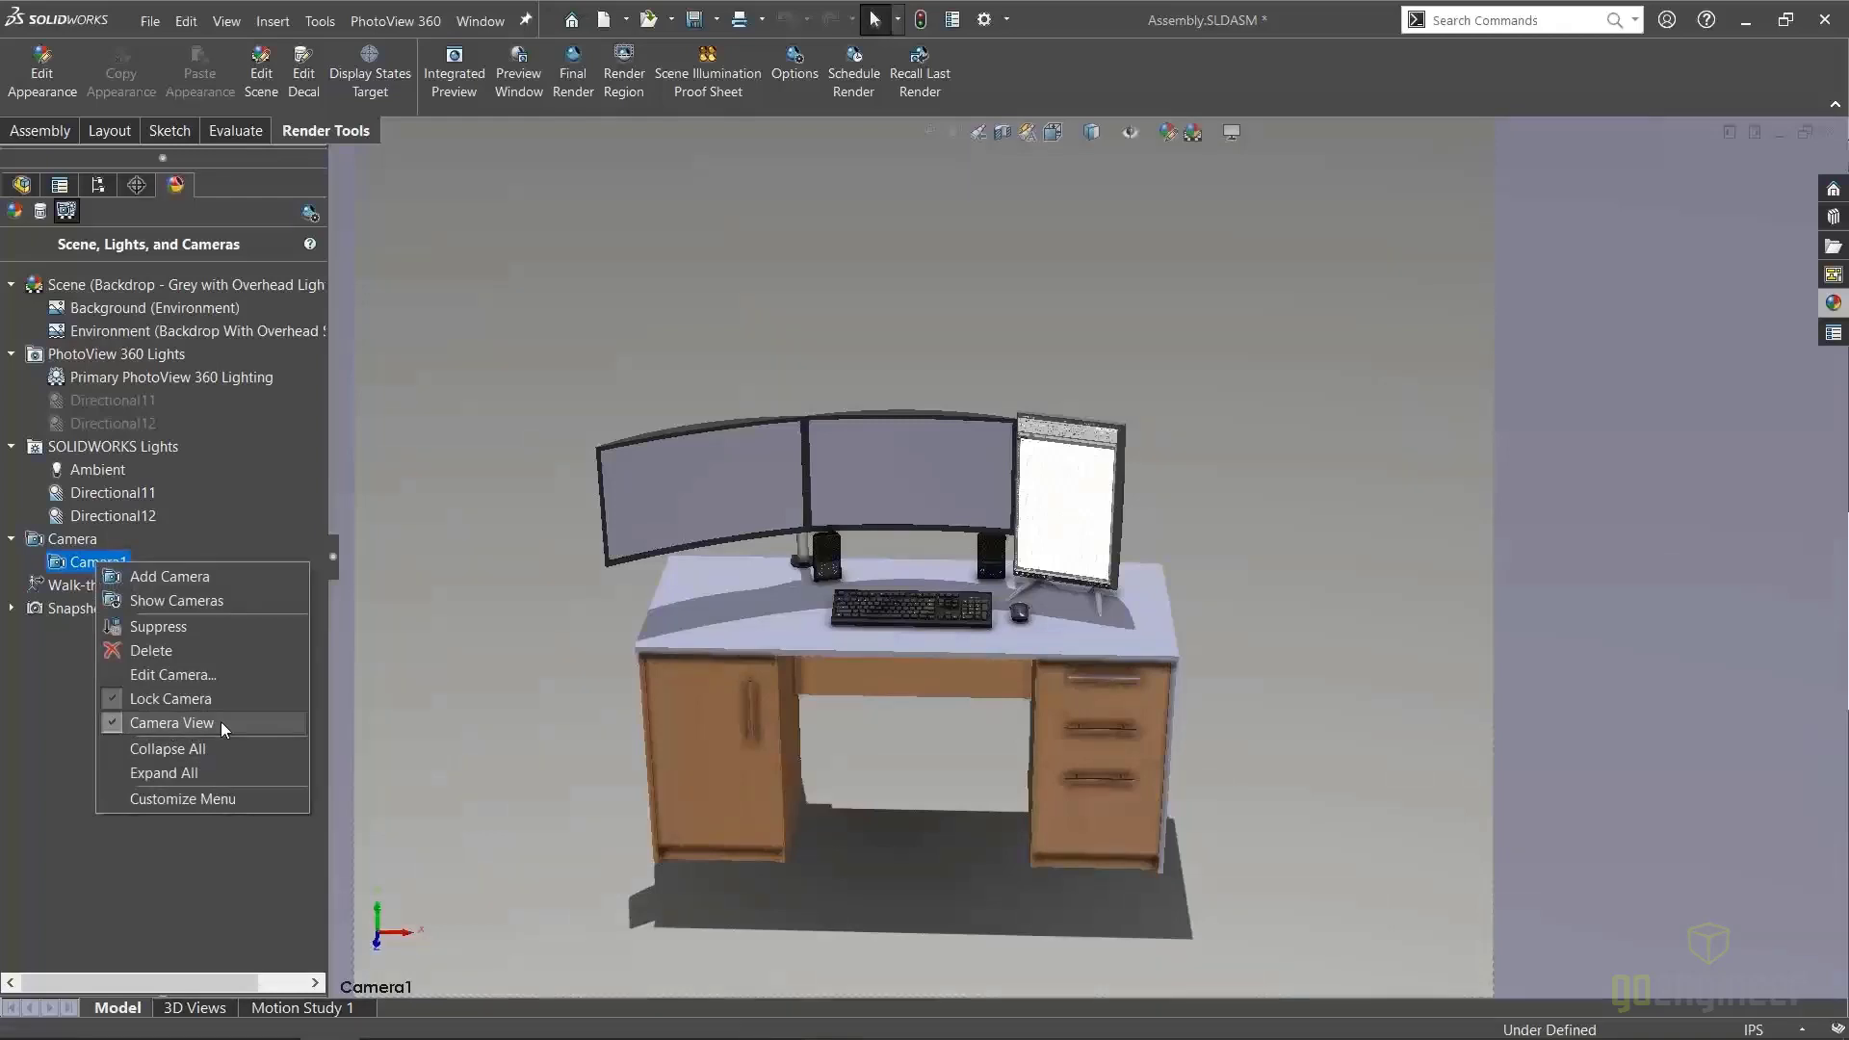
click(793, 339)
key(space)
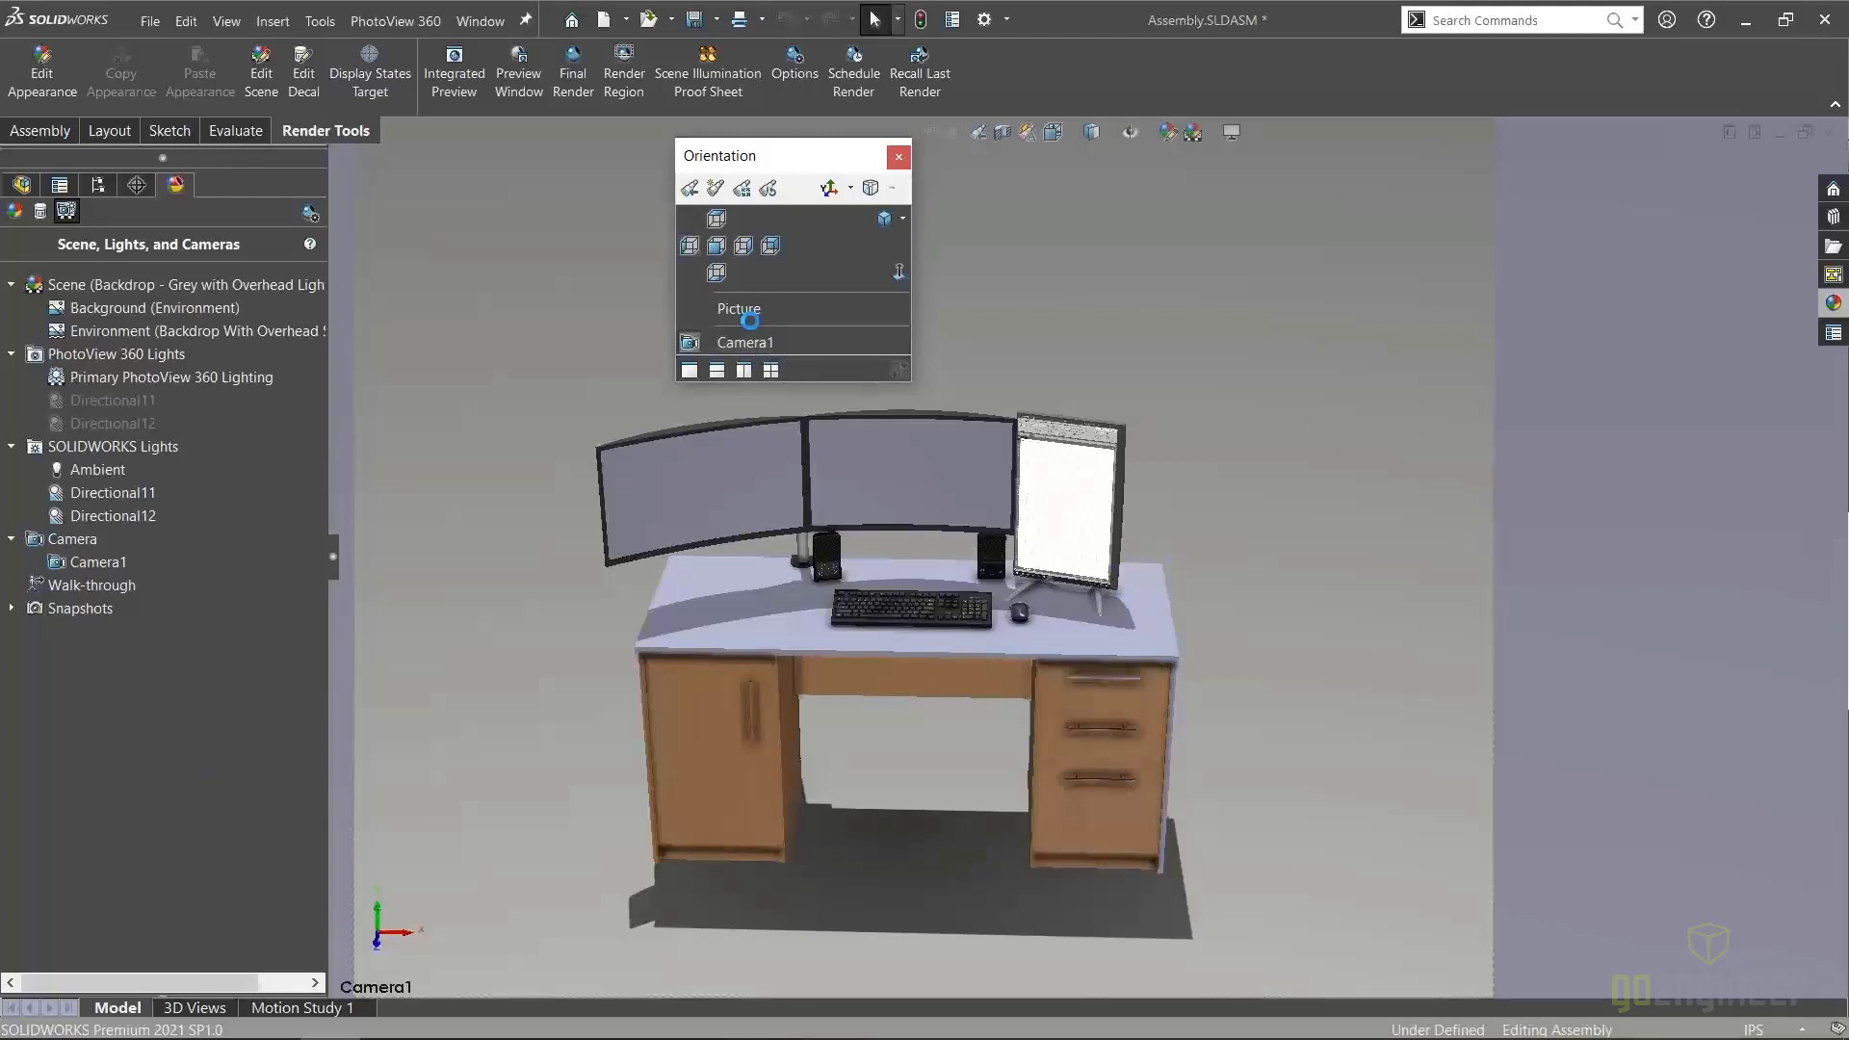
click(884, 219)
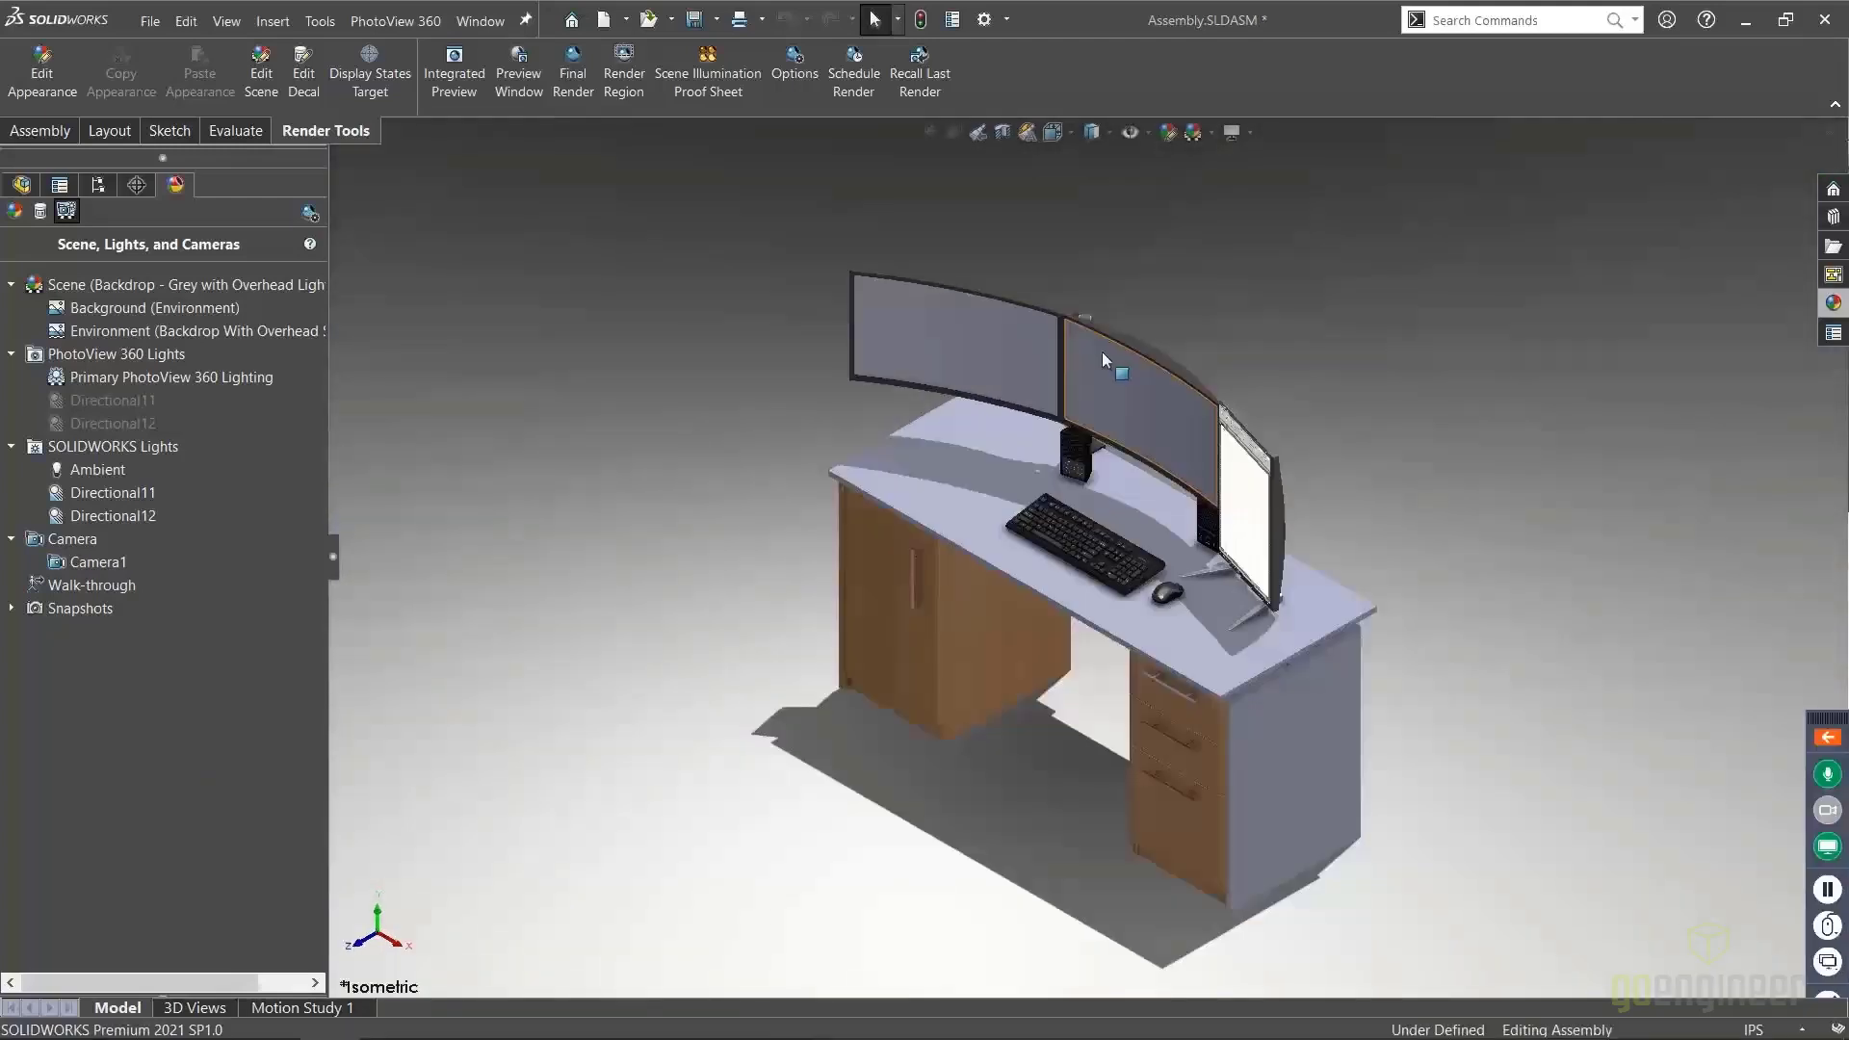
middle_drag(737, 665, 746, 563)
key(ctrl+7)
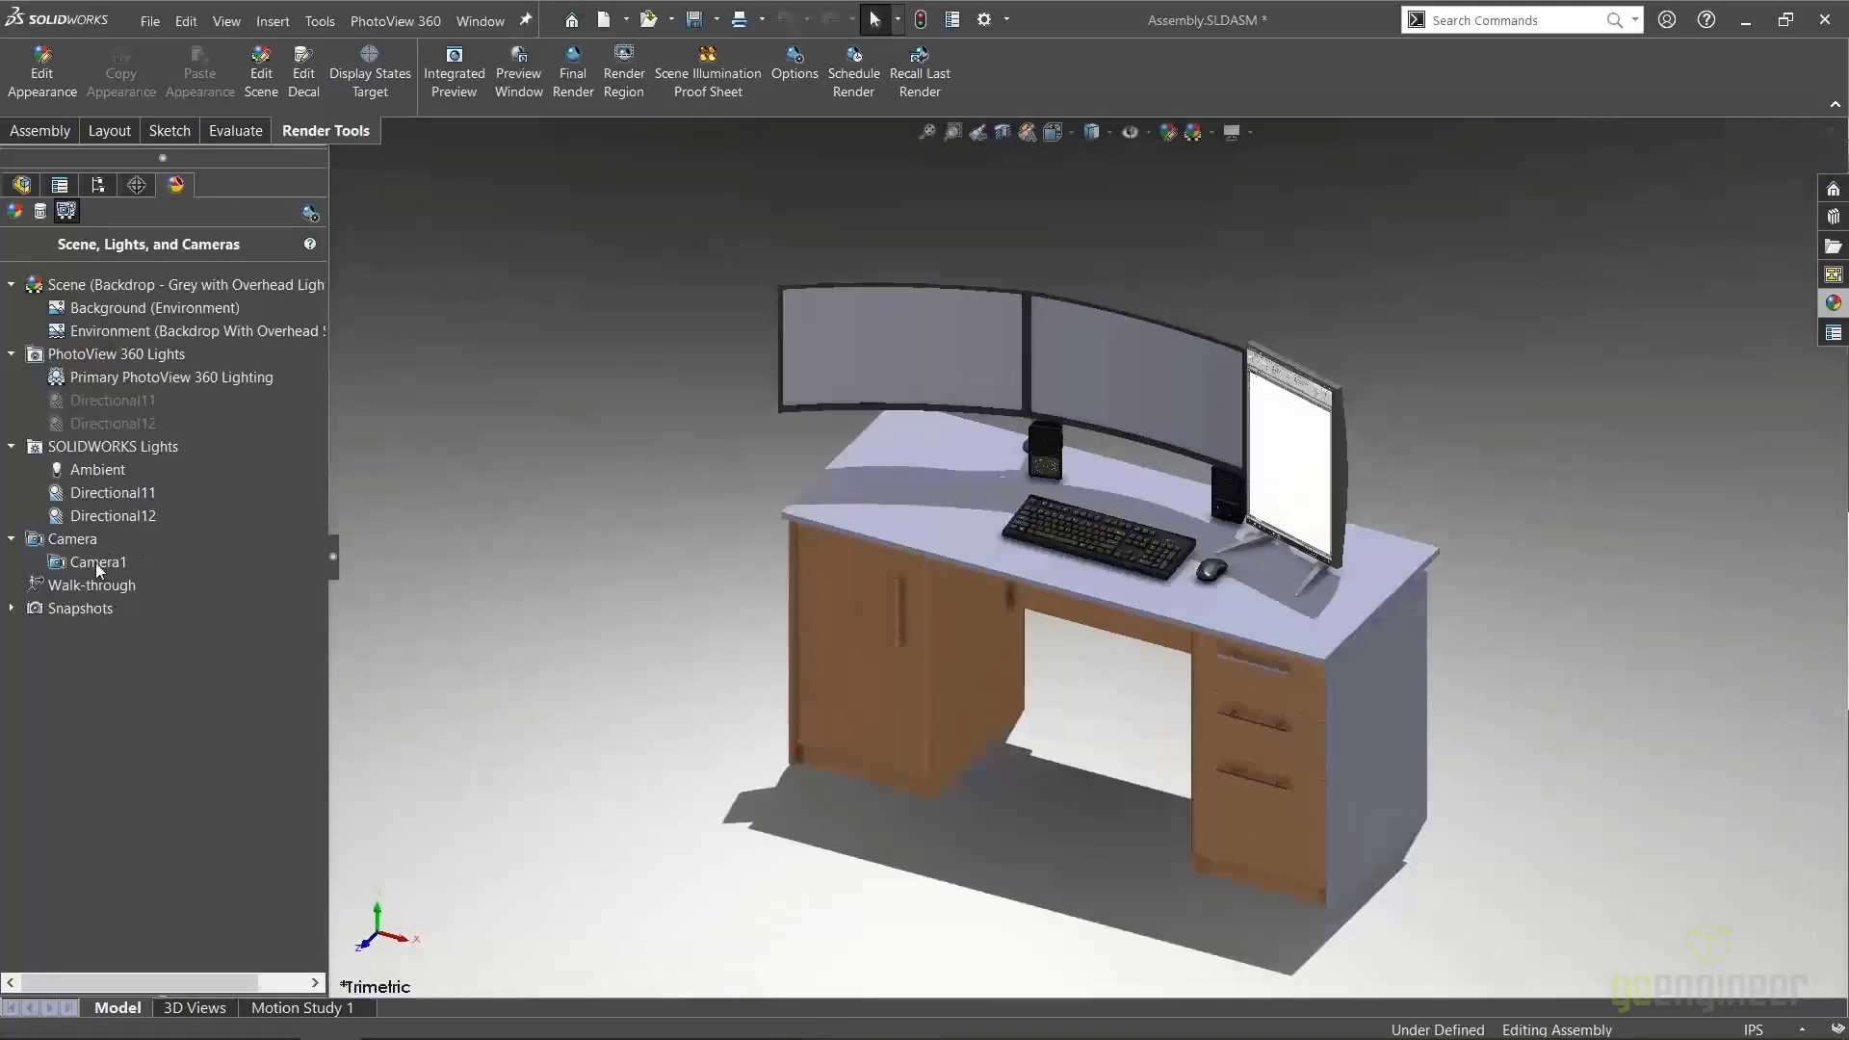
Switch back to Camera1's view, try to move the locked camera, and return to the trimetric orientation
right_click(96, 563)
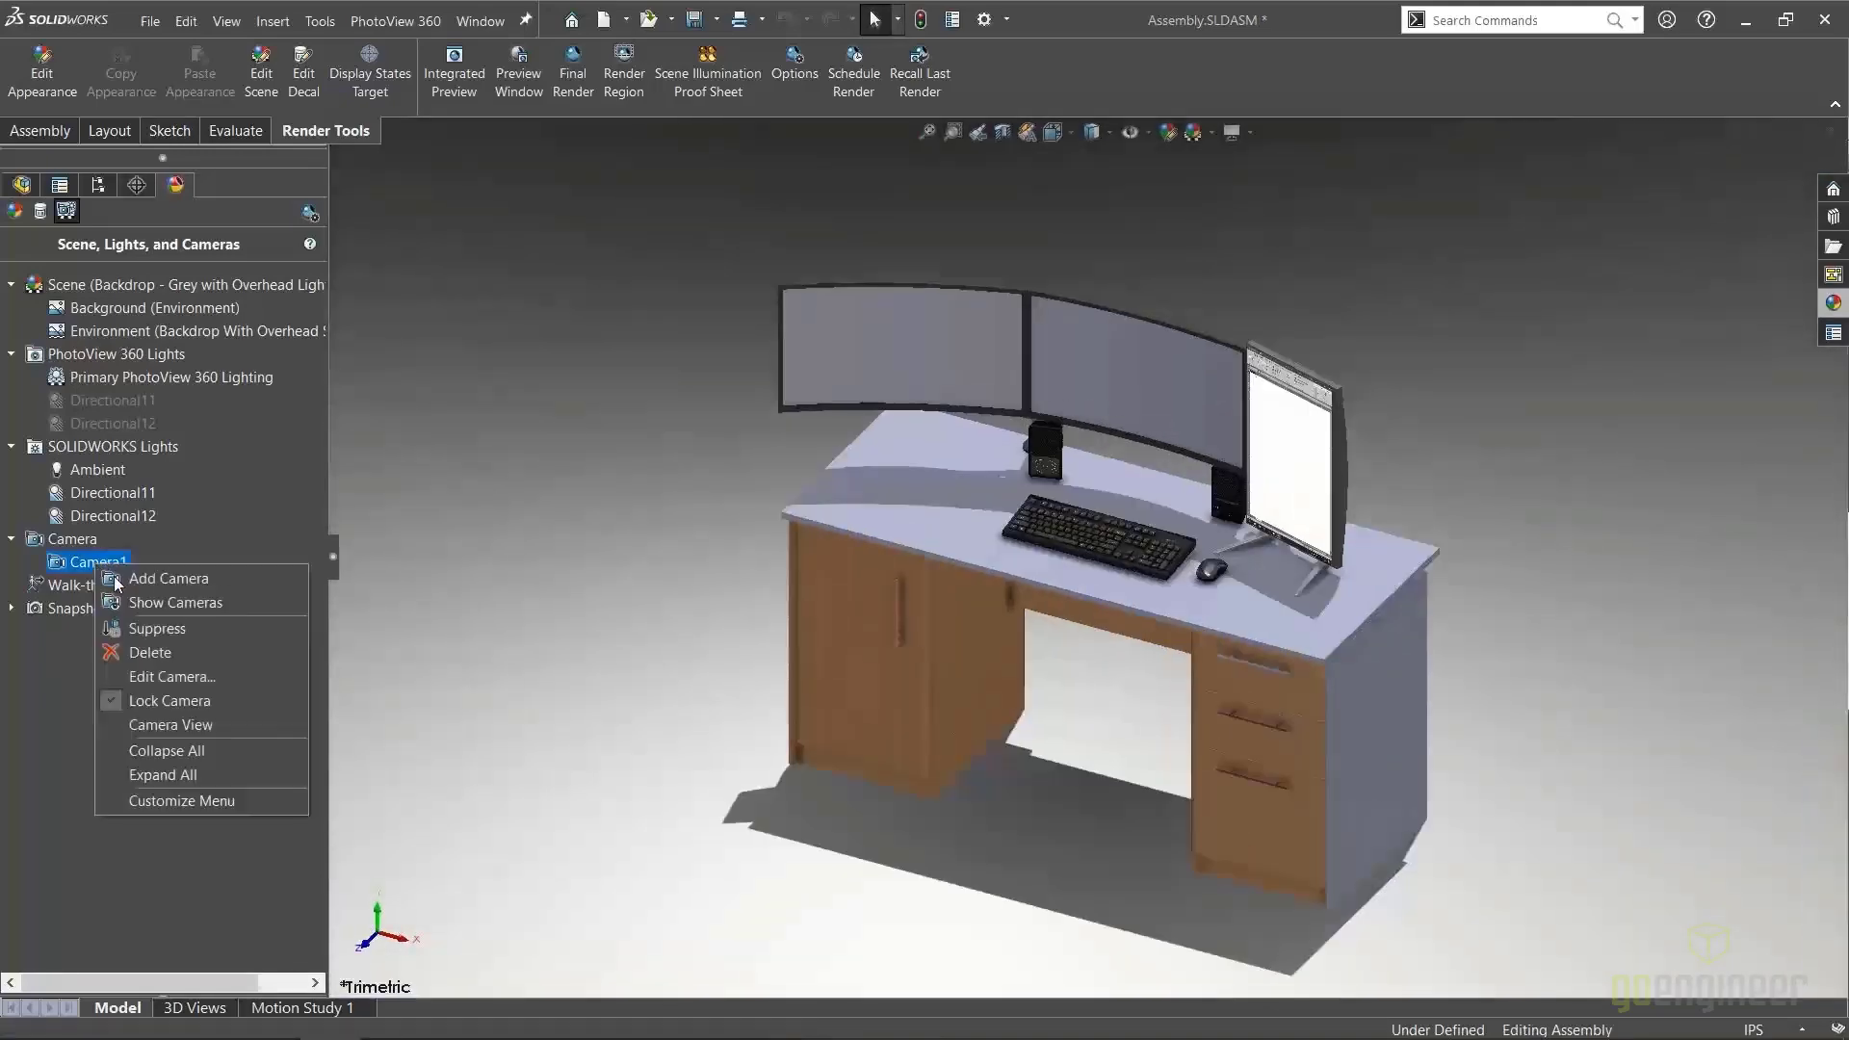
click(433, 723)
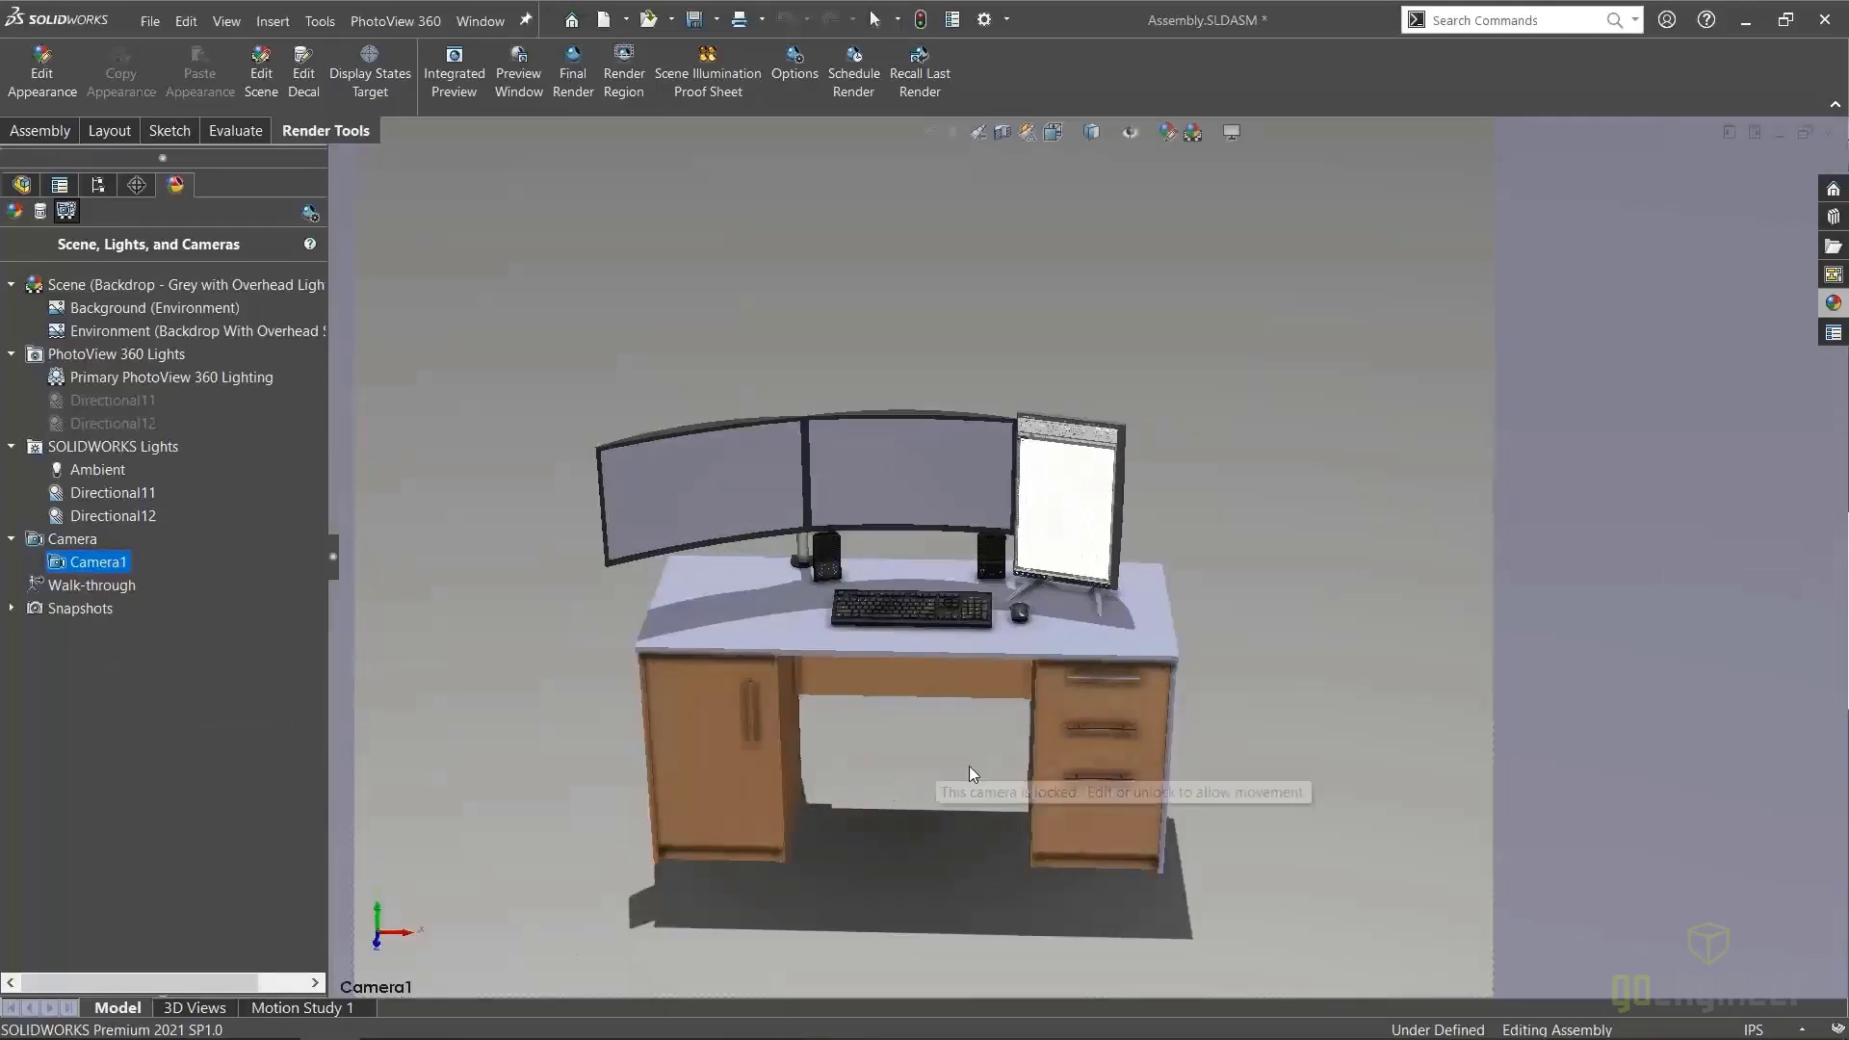
right_drag(965, 765, 785, 743)
middle_drag(783, 735, 828, 616)
right_drag(828, 617, 1018, 728)
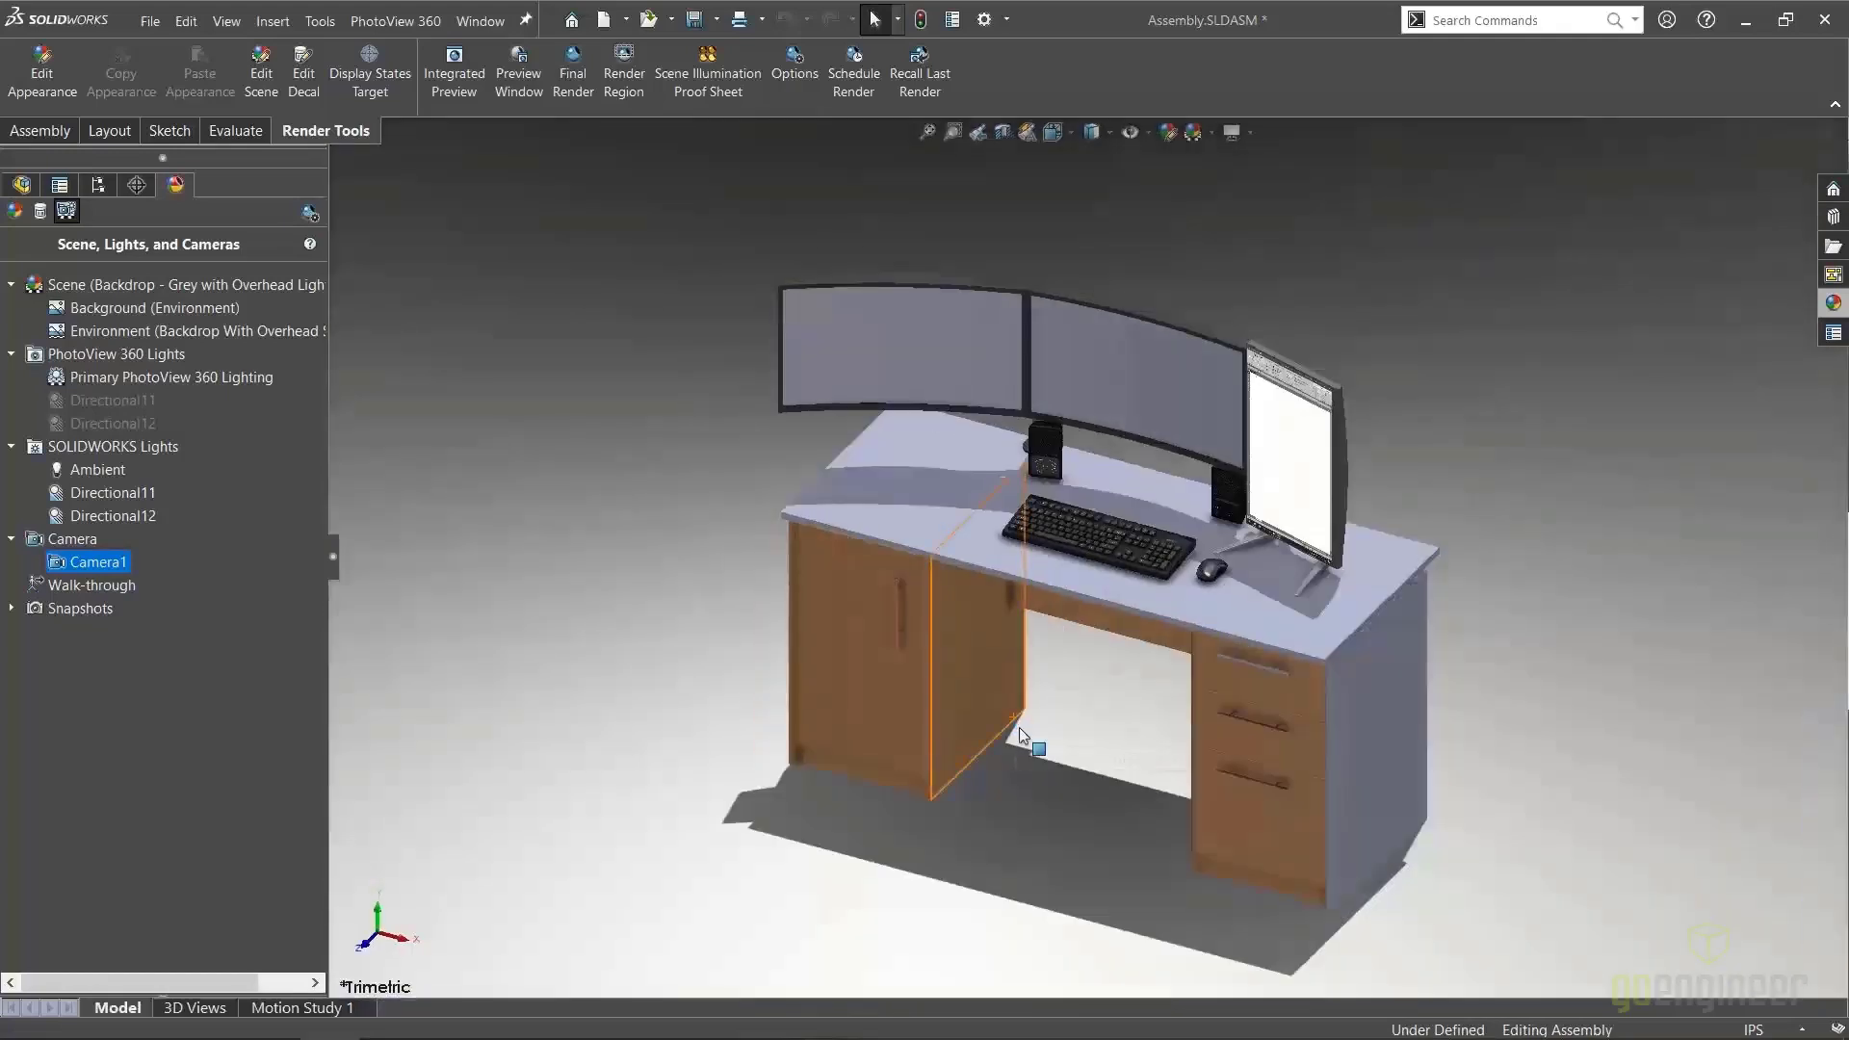
click(623, 537)
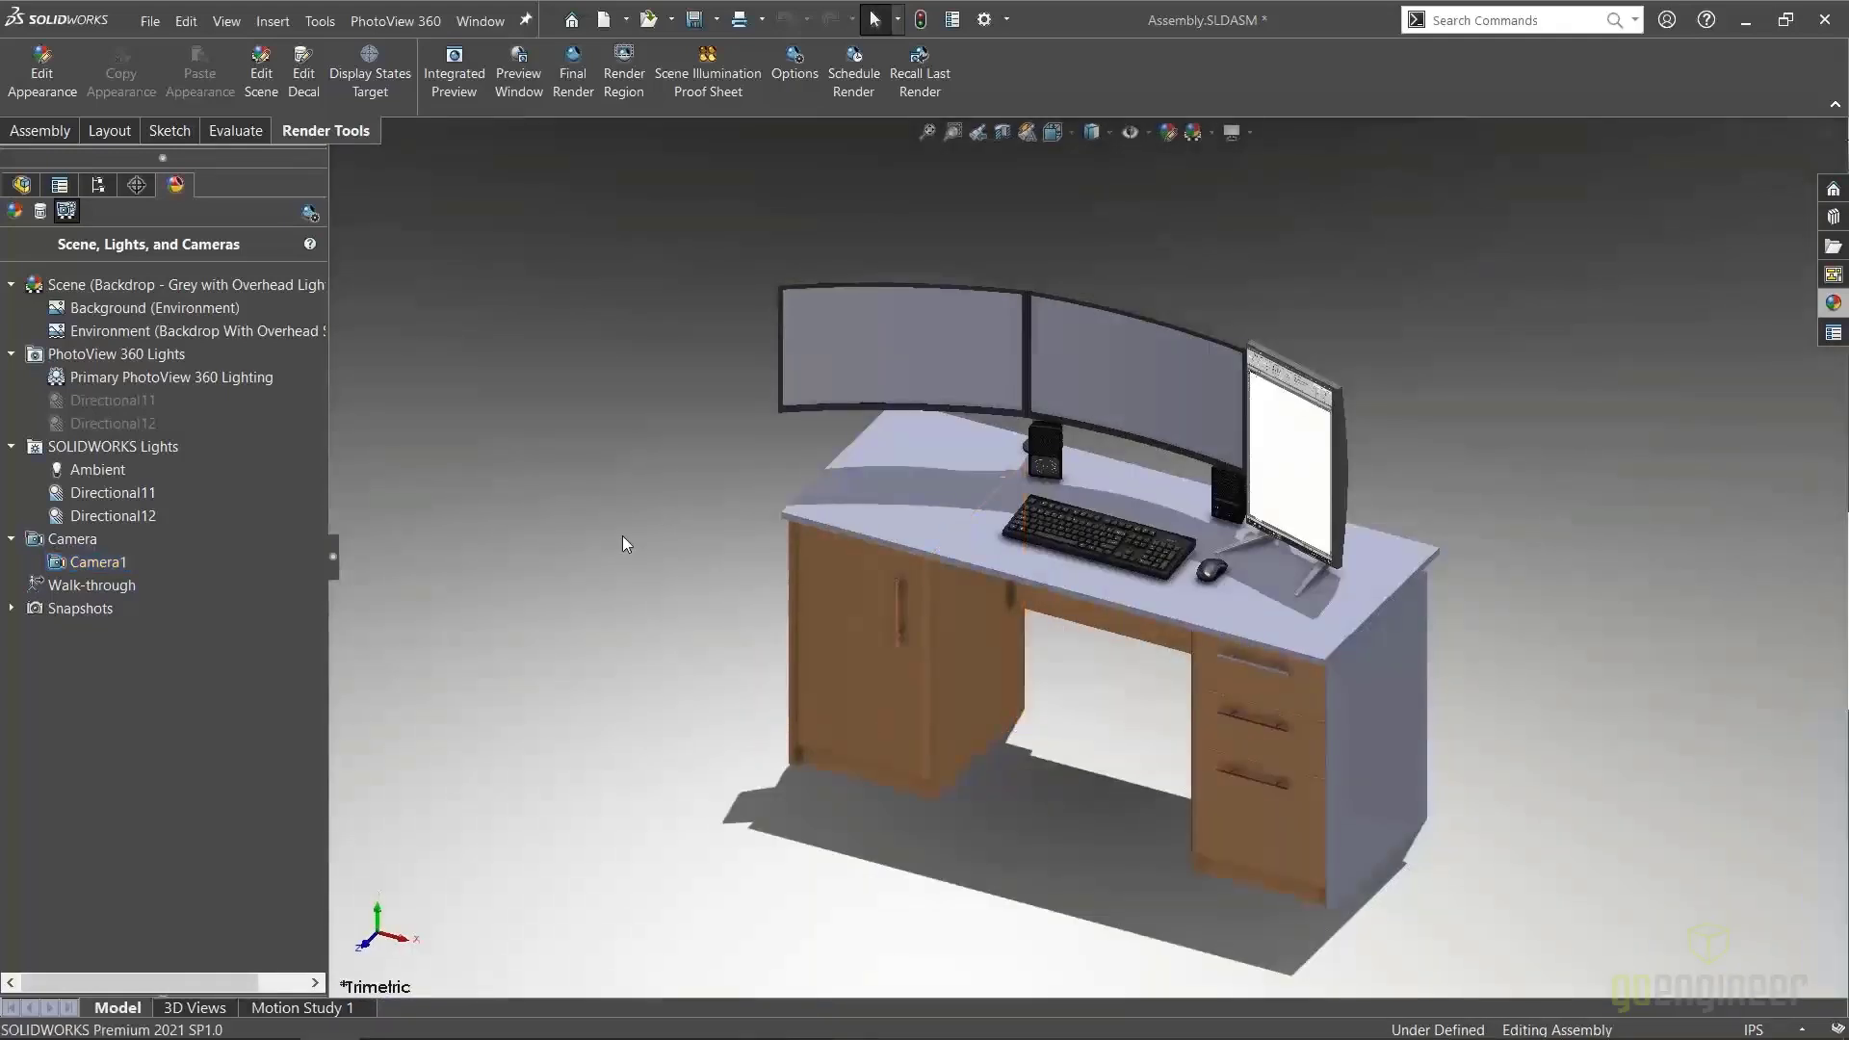
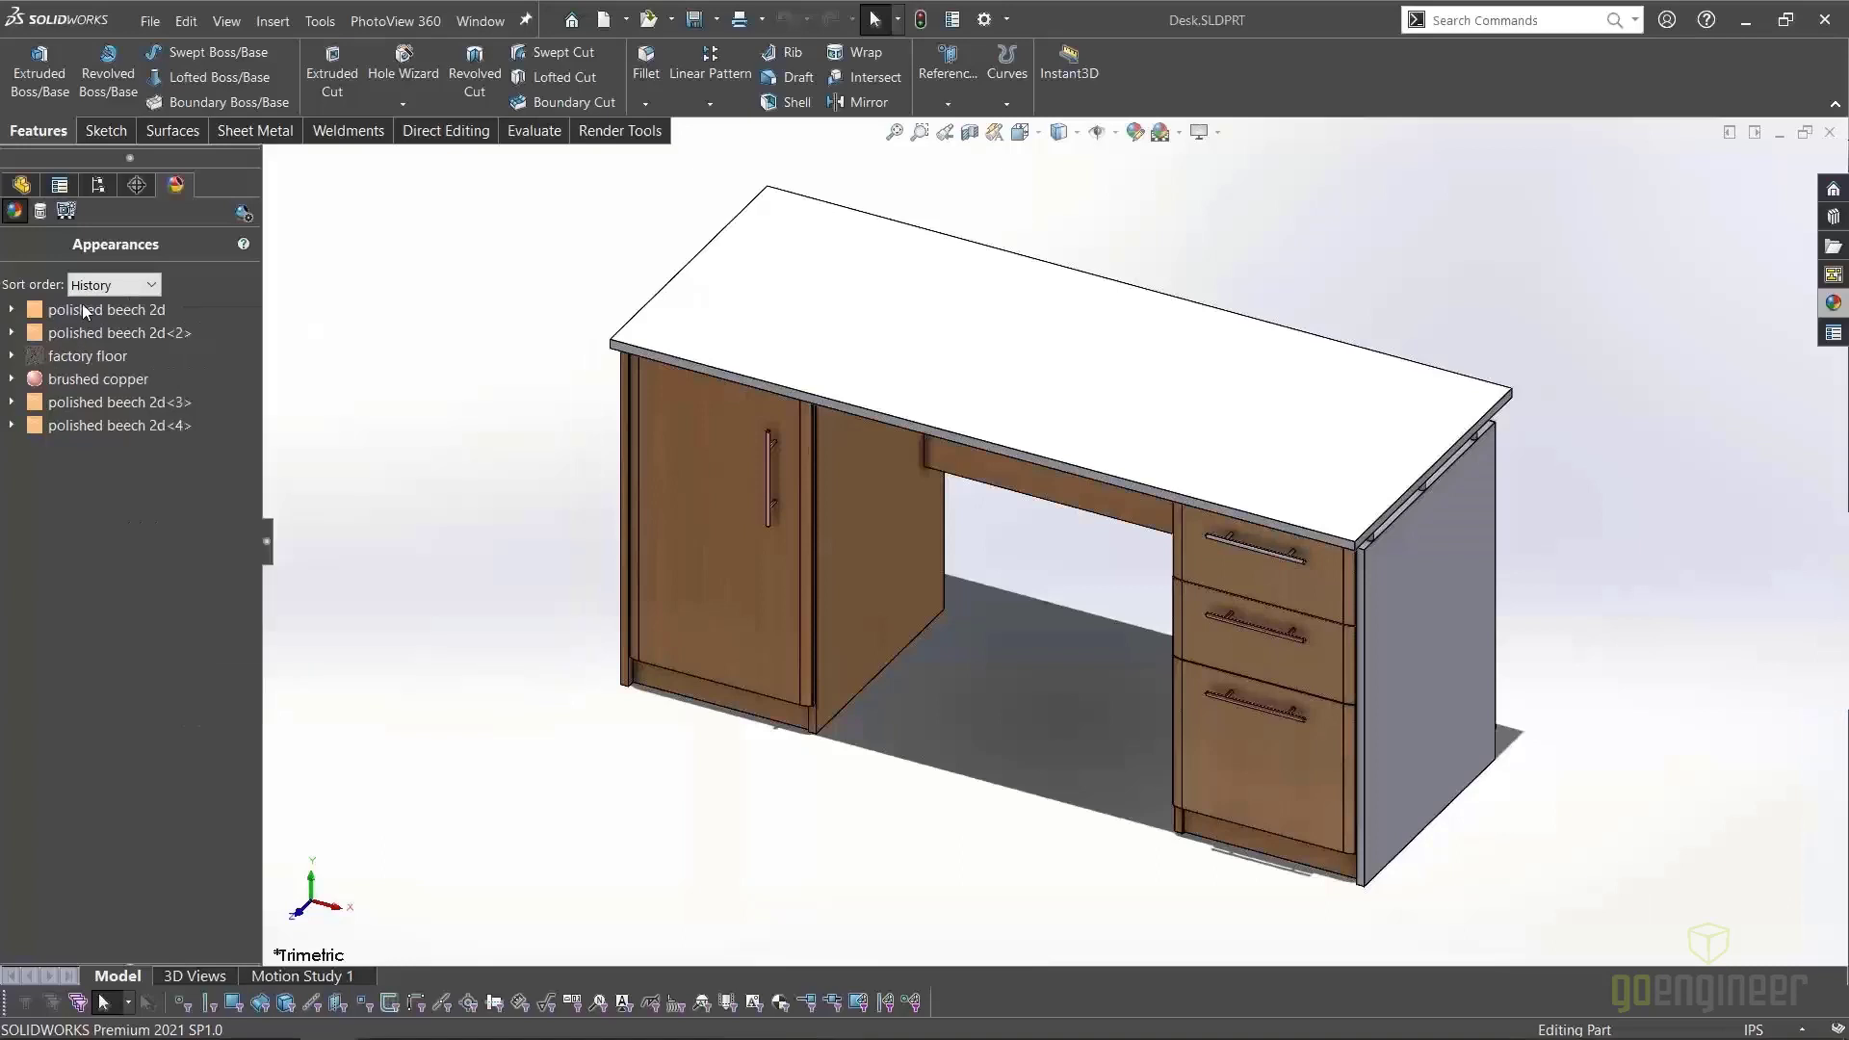
Highlight the desk geometry that uses the polished beech 2d<2>, <3> and <4> appearances, and clear the selection
click(75, 332)
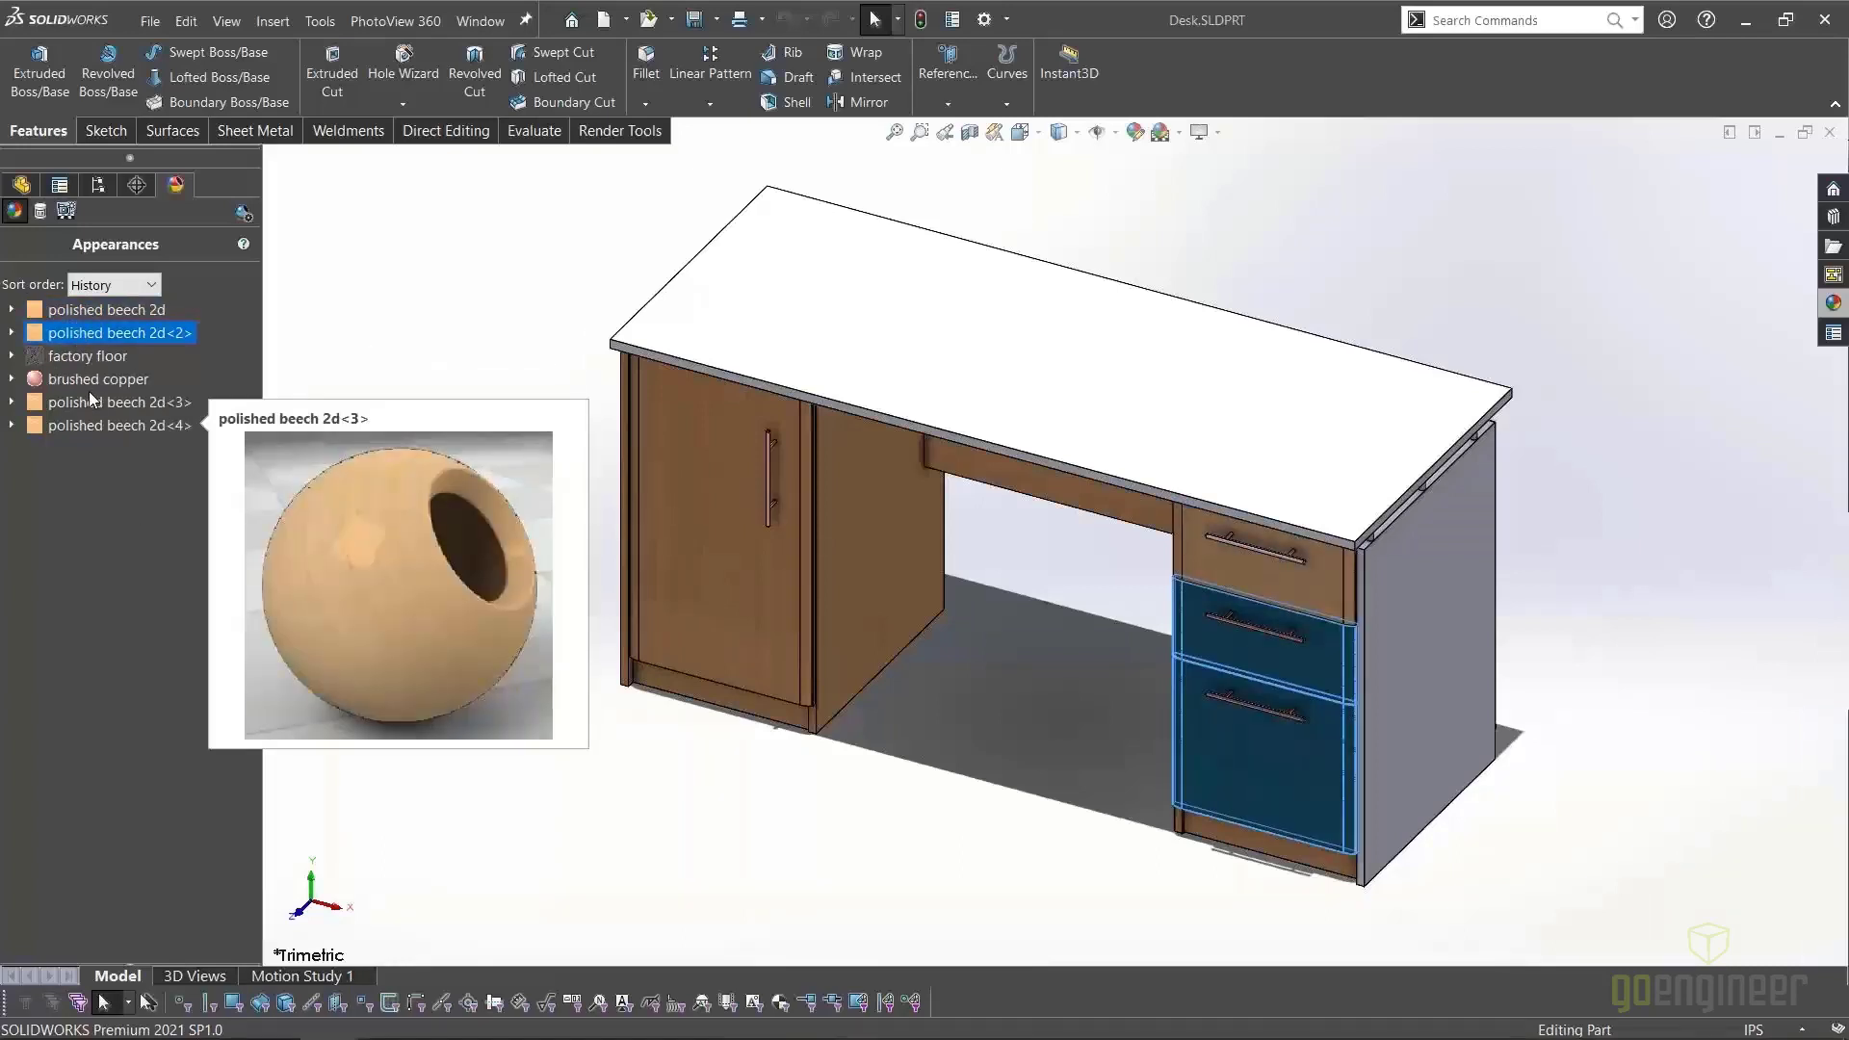
click(85, 400)
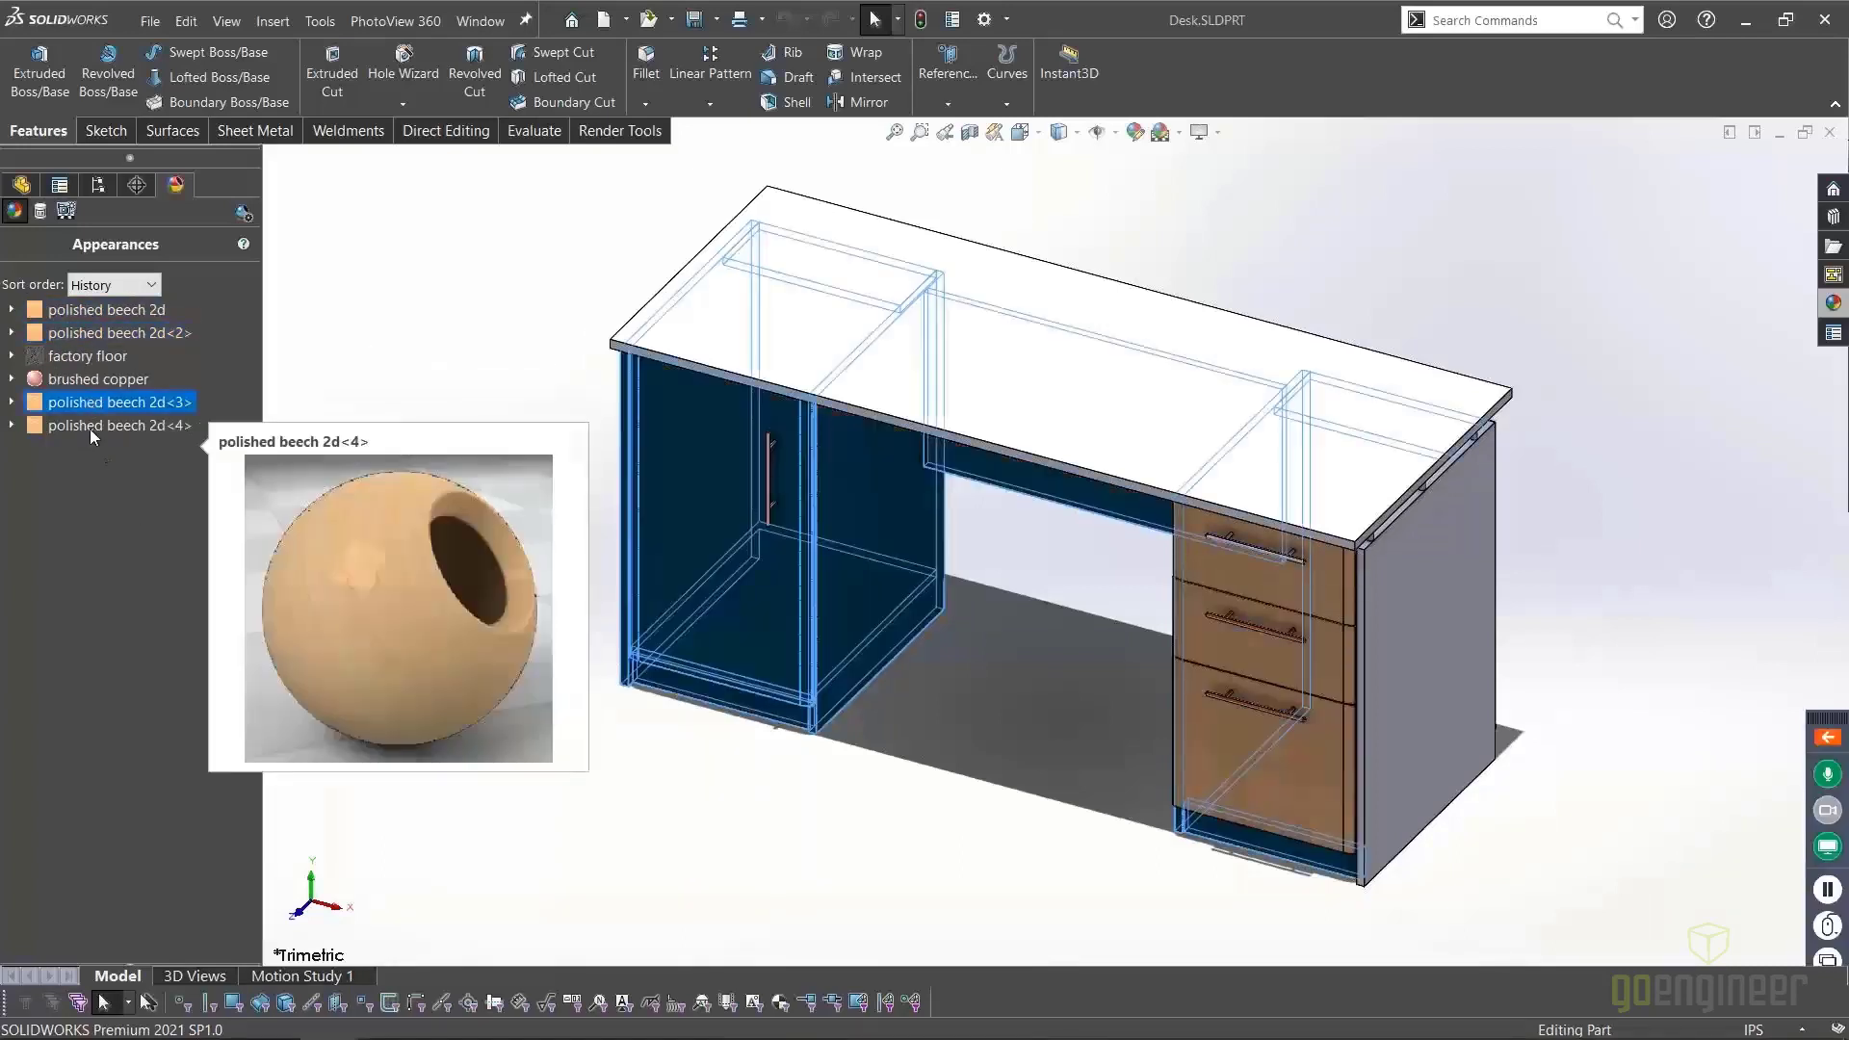
click(90, 426)
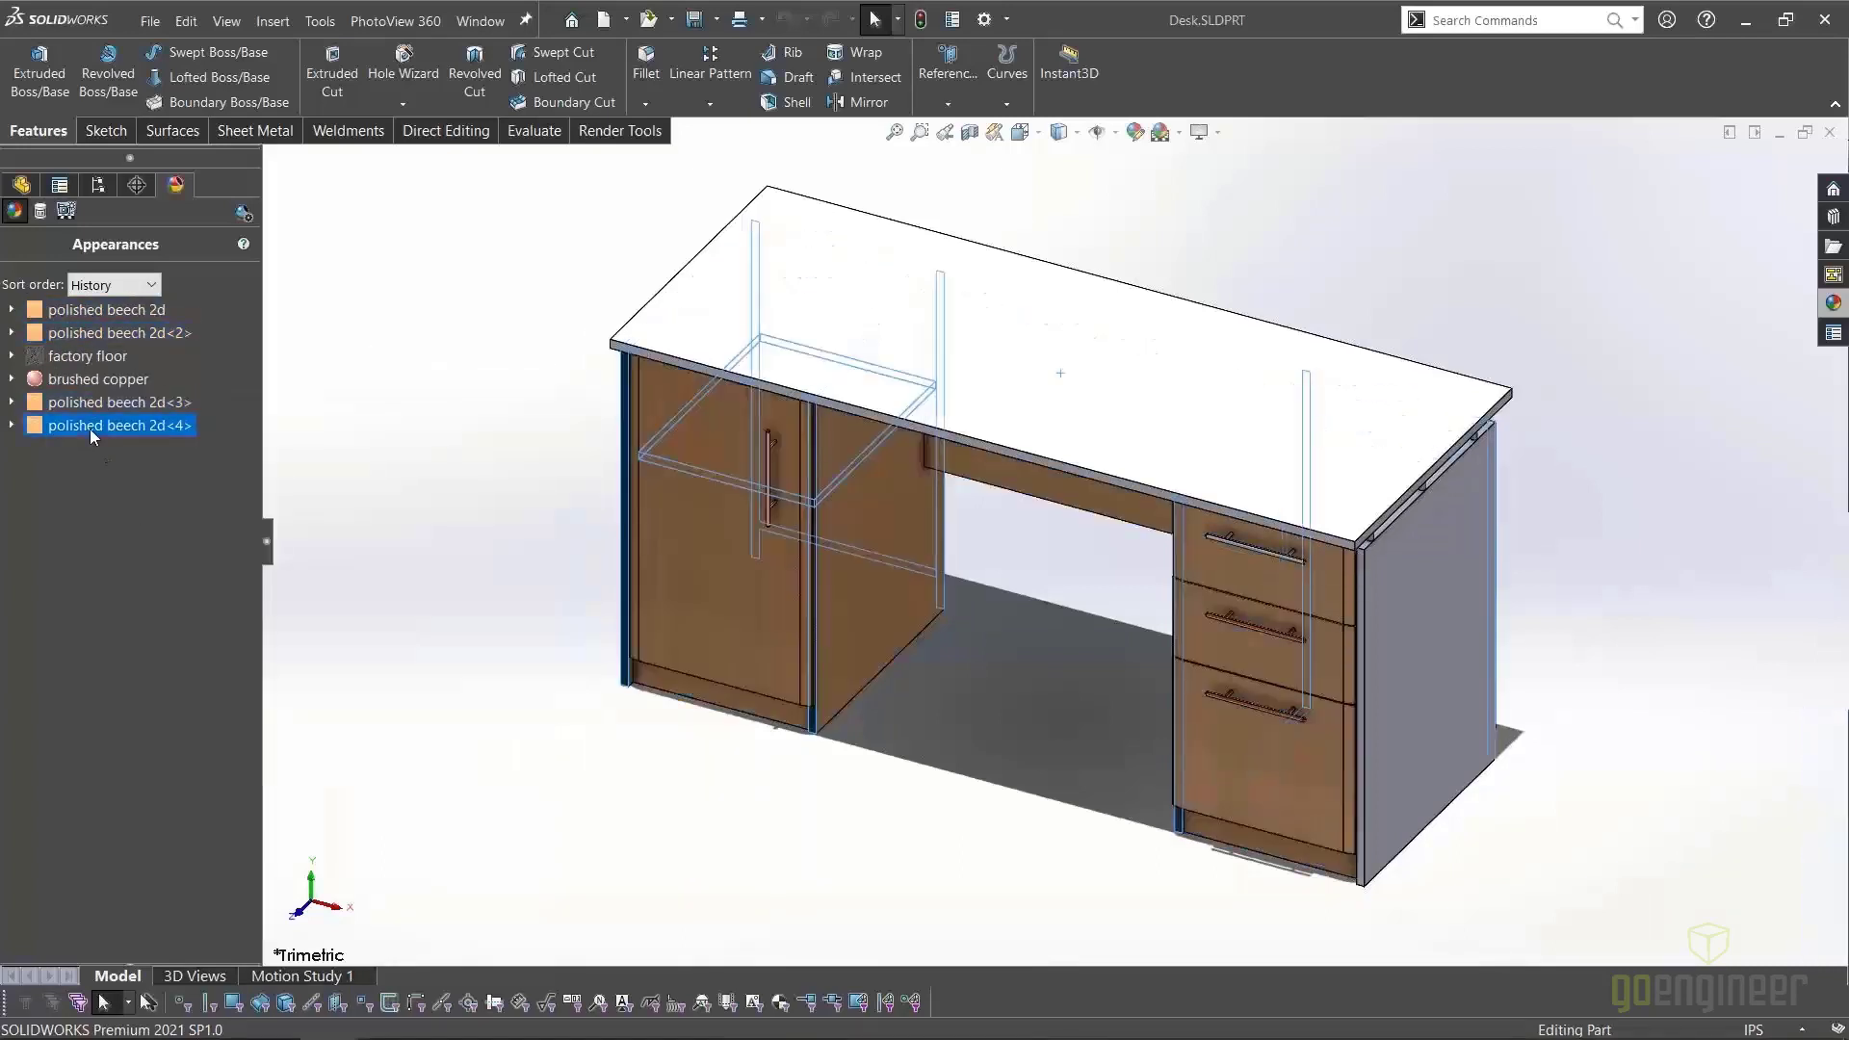
click(462, 583)
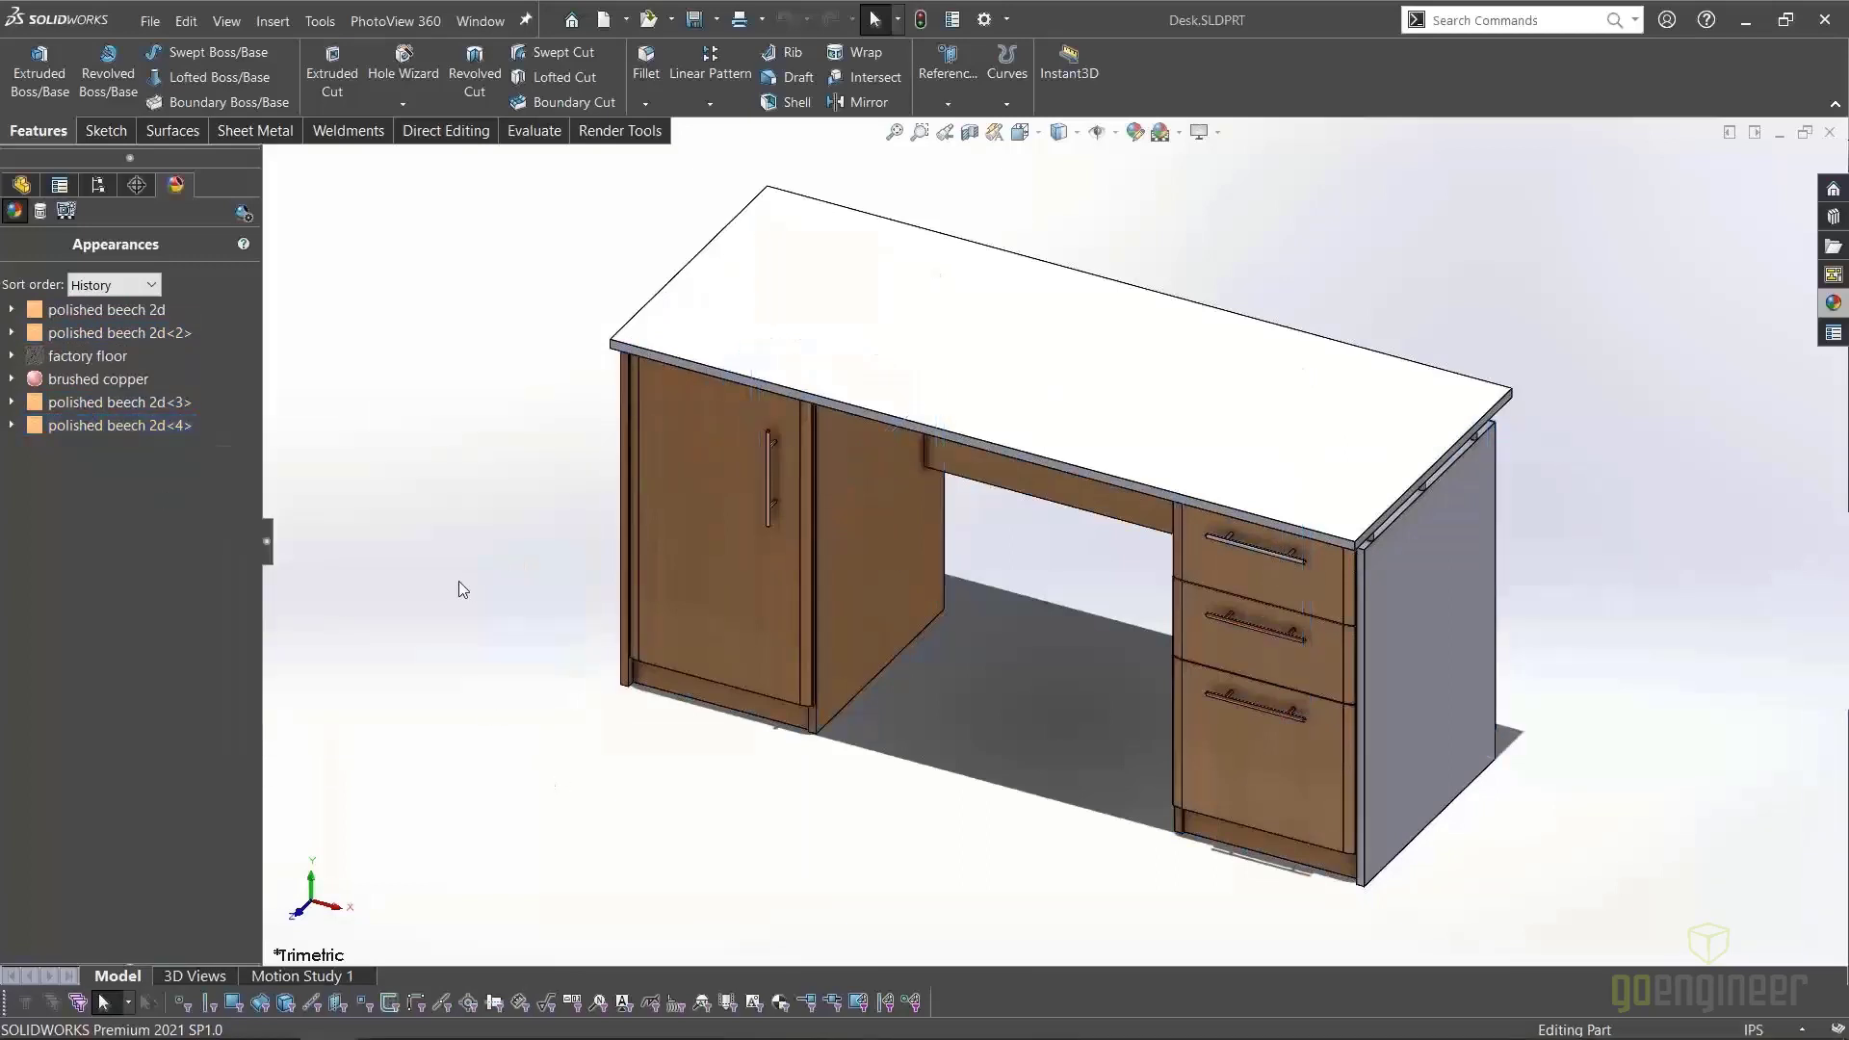
Find the organic wood appearances in the library and apply polished beech 2d to the desktop body
click(1829, 311)
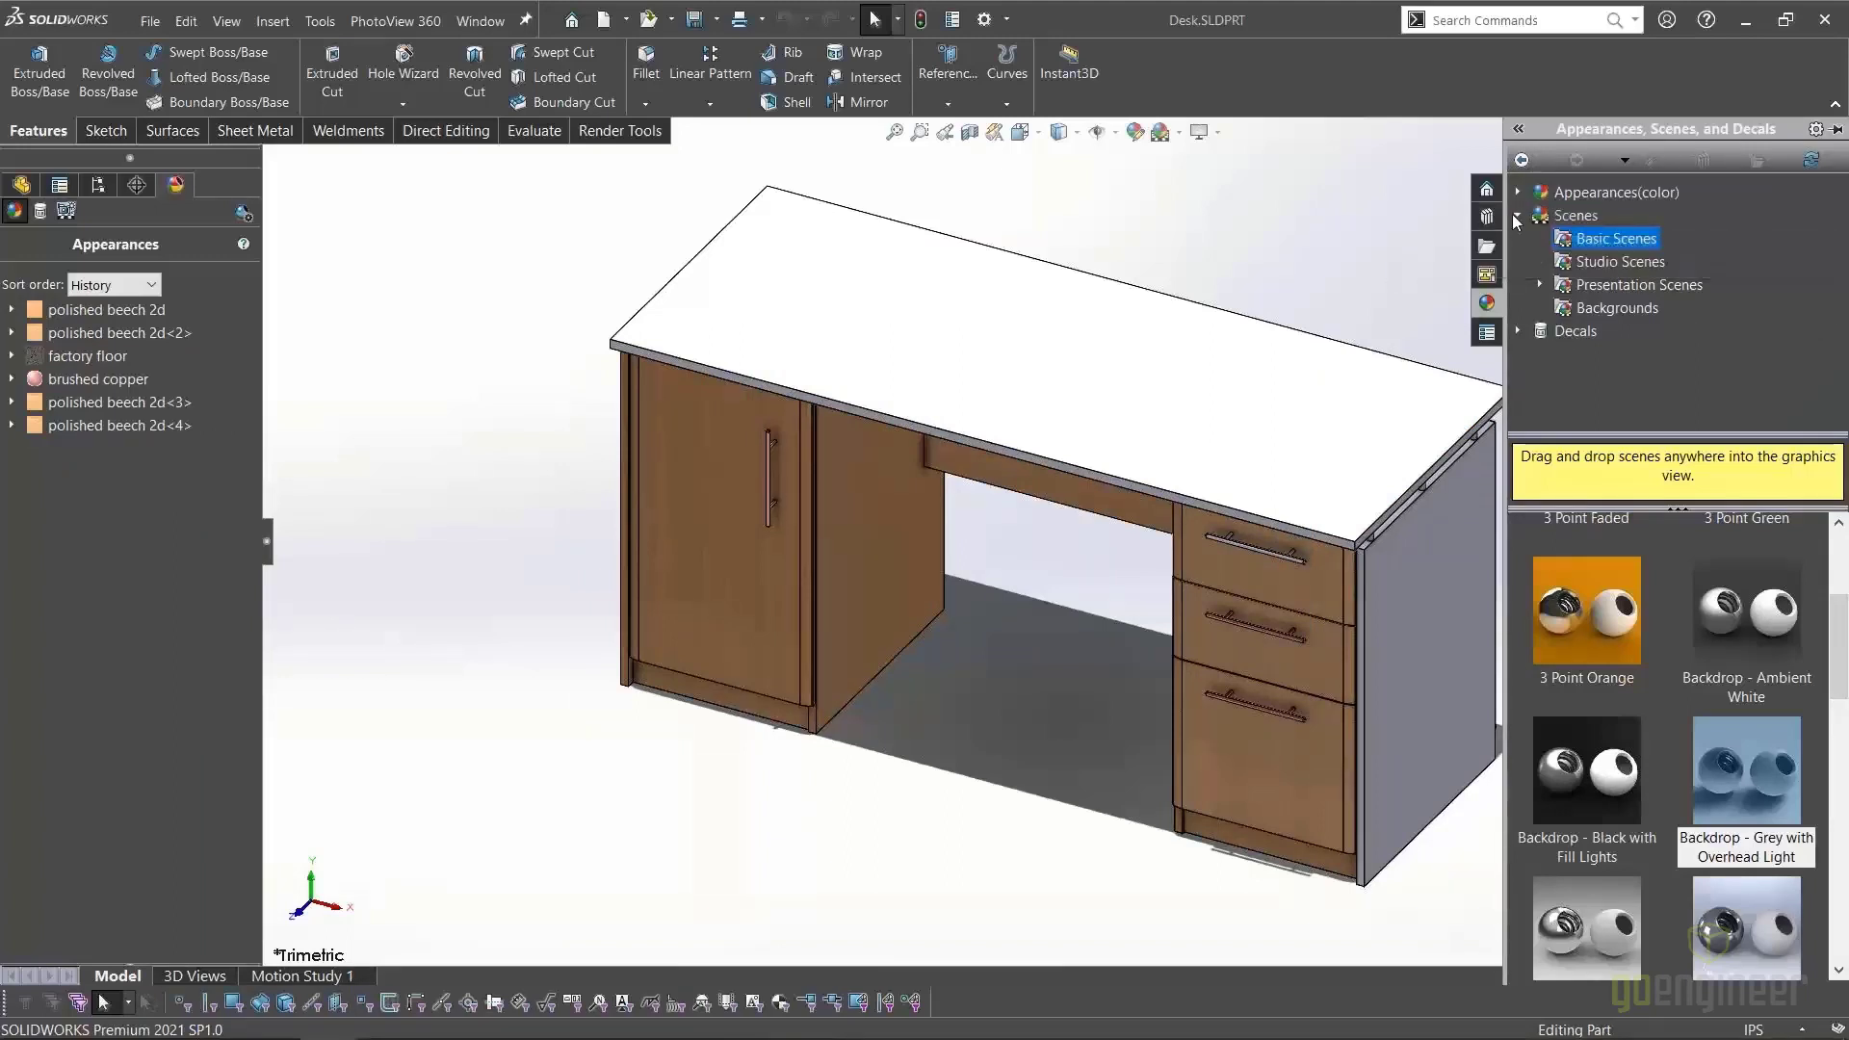
click(1516, 215)
click(1519, 193)
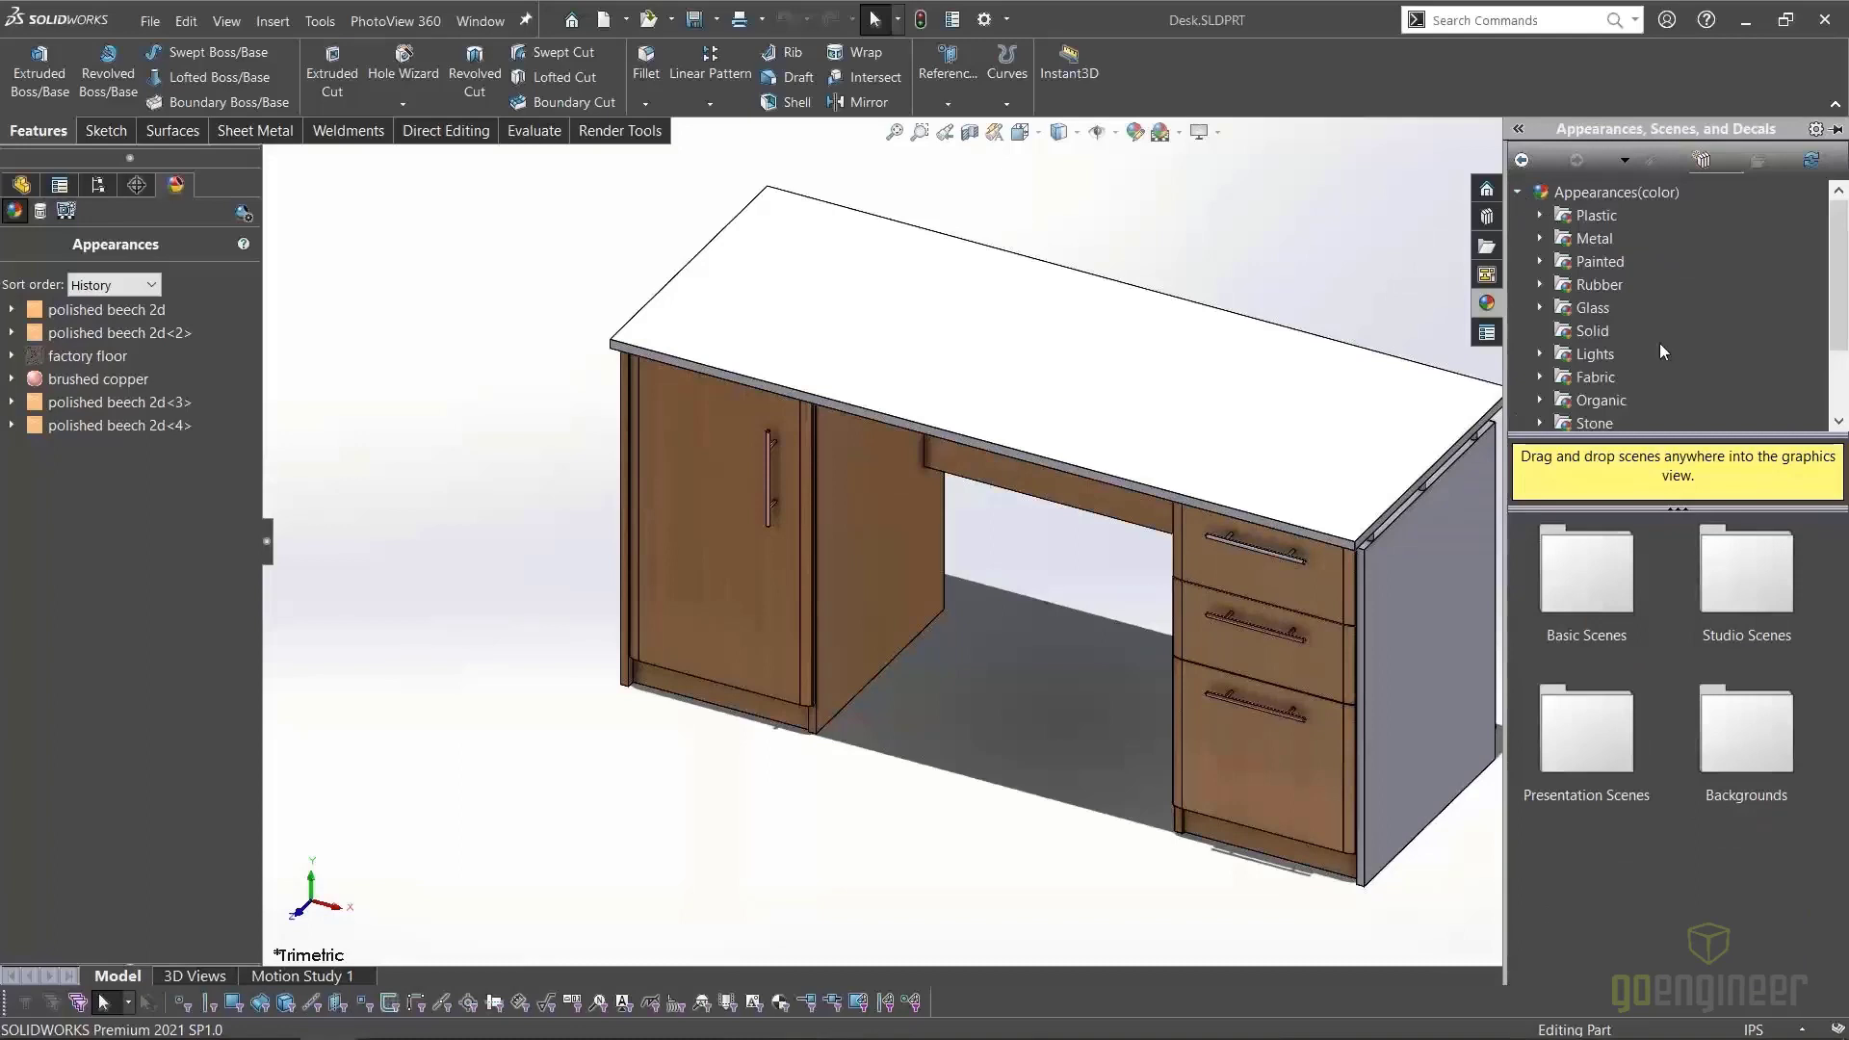
scroll(1660, 343, down, 1)
click(1540, 331)
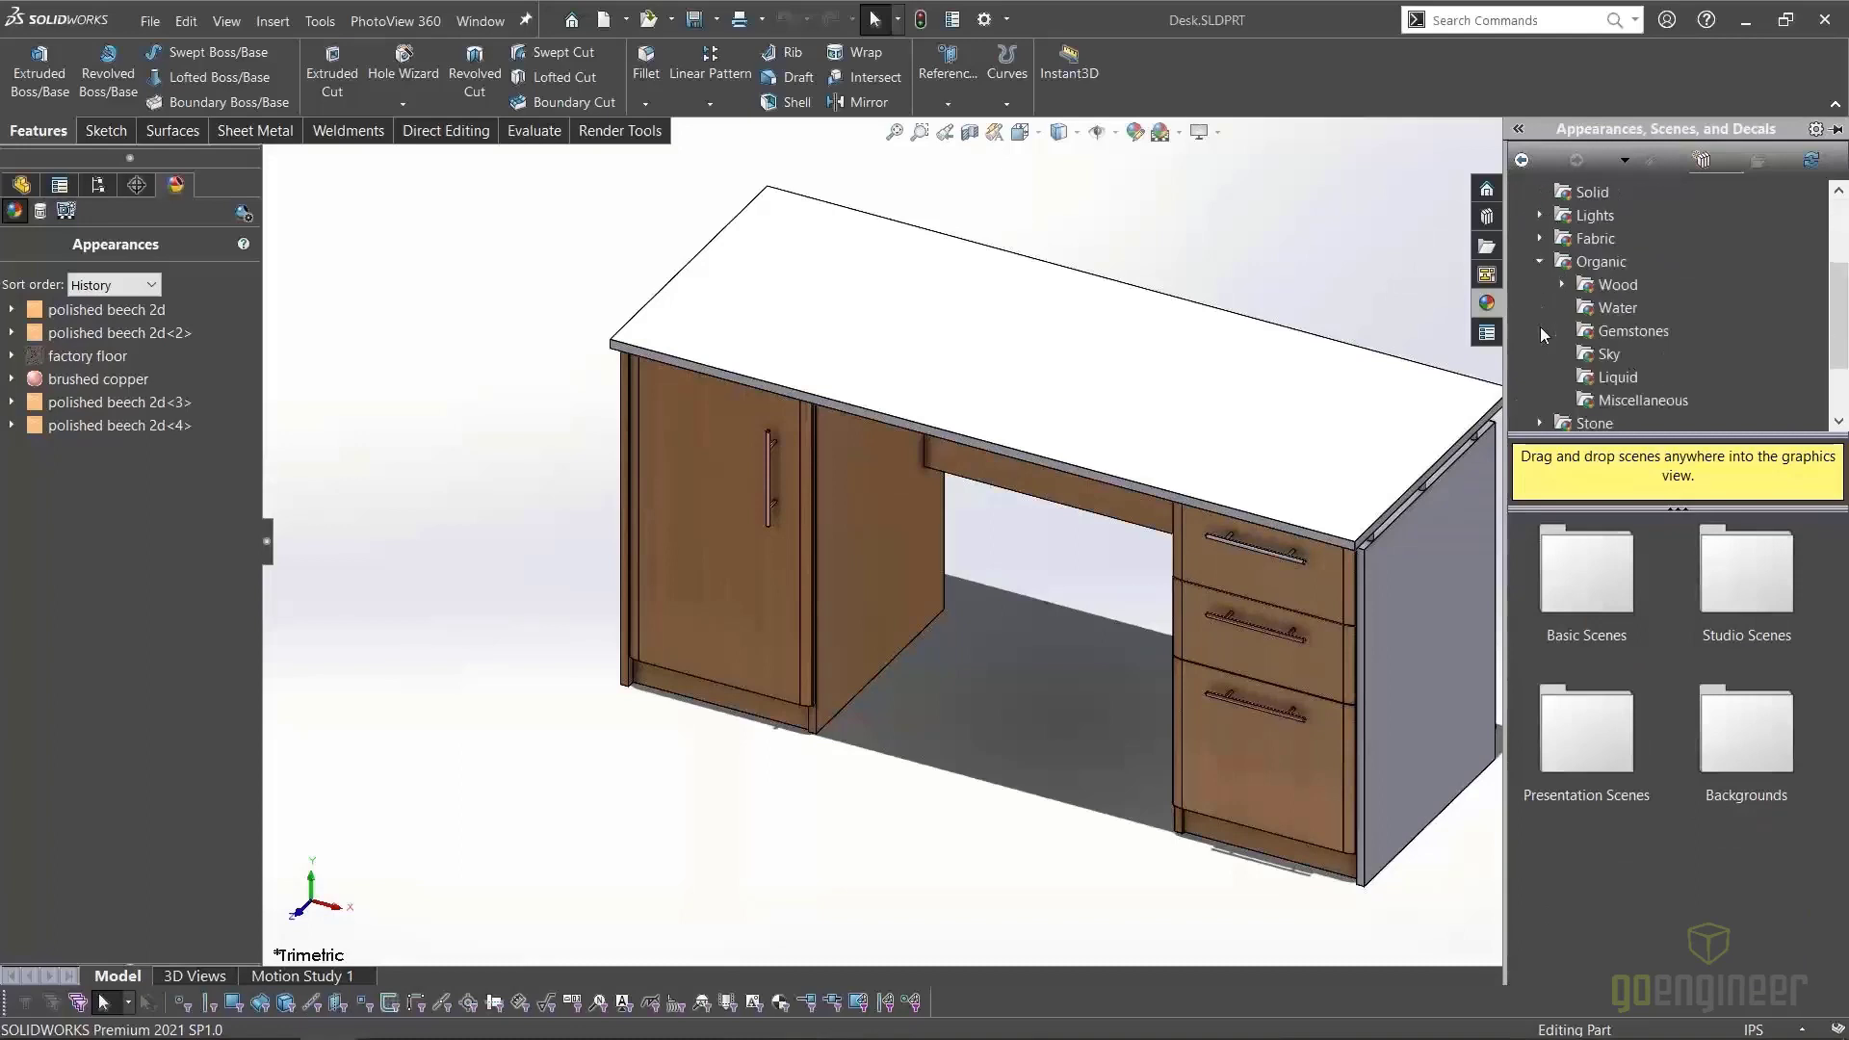
click(1618, 285)
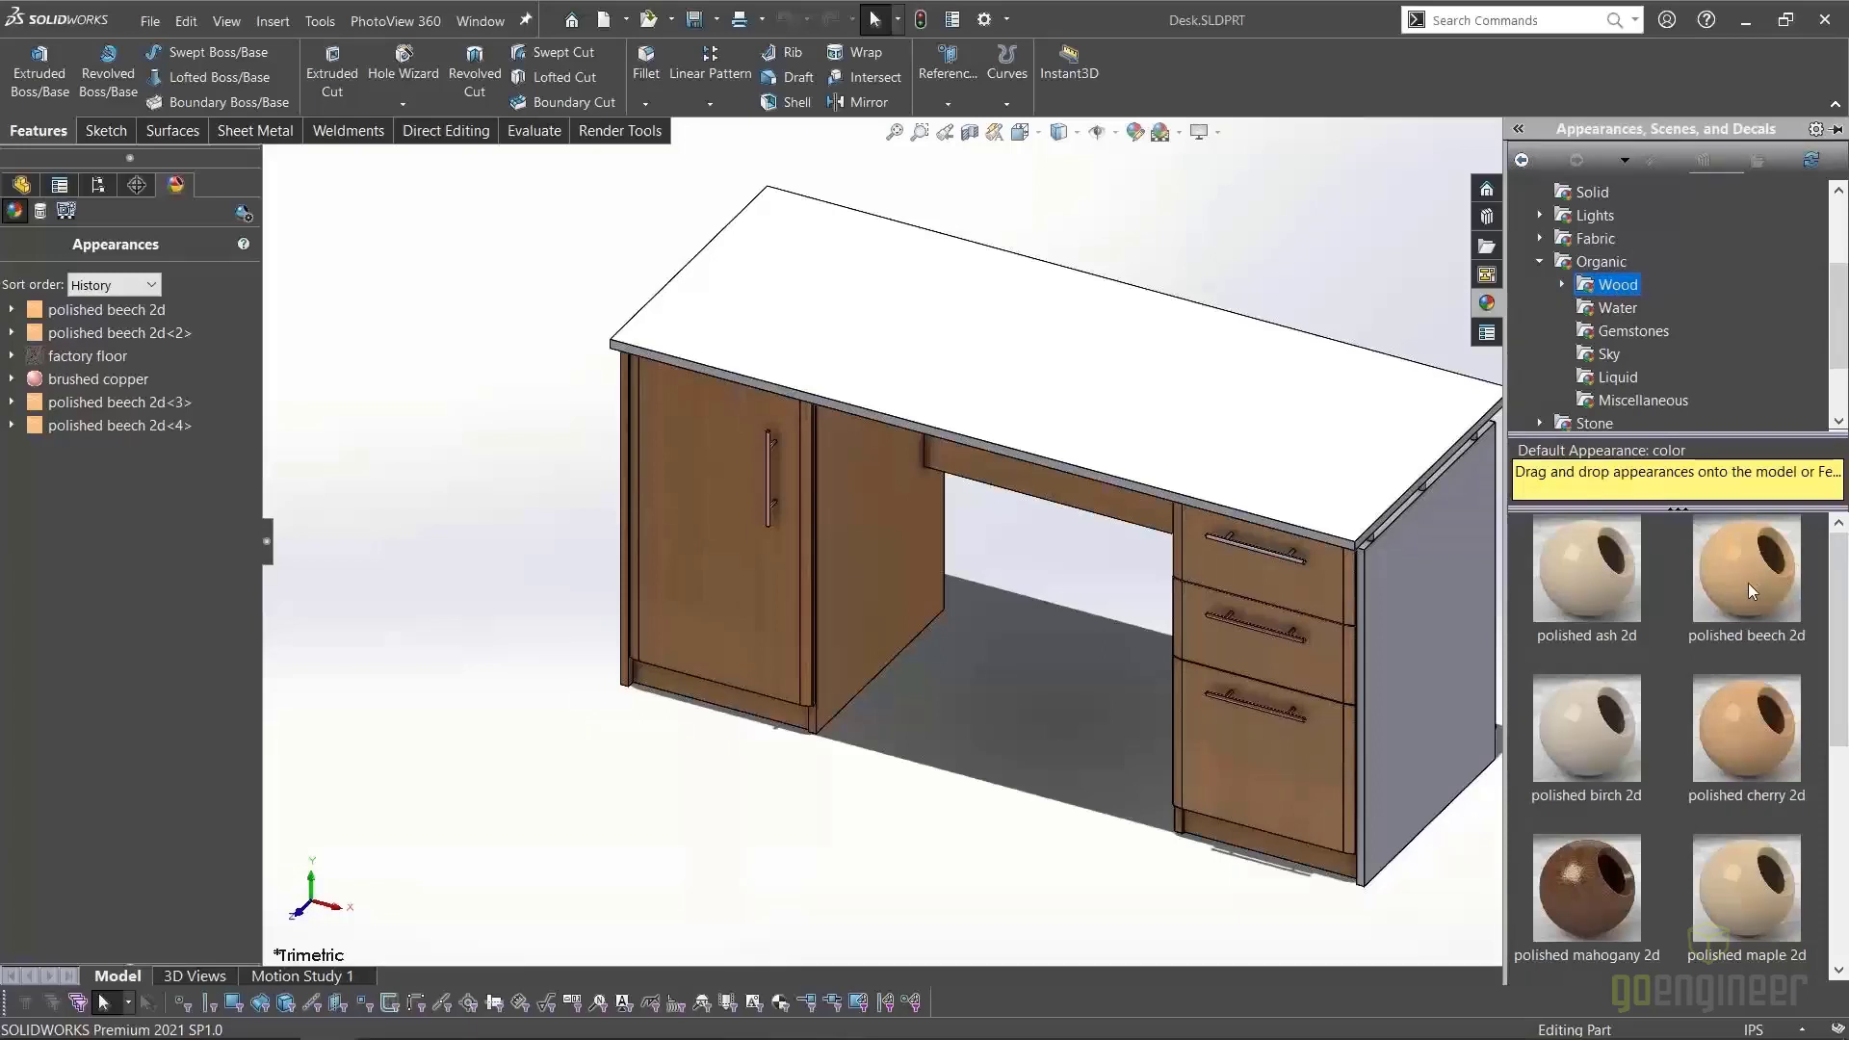
drag(1768, 579, 1214, 399)
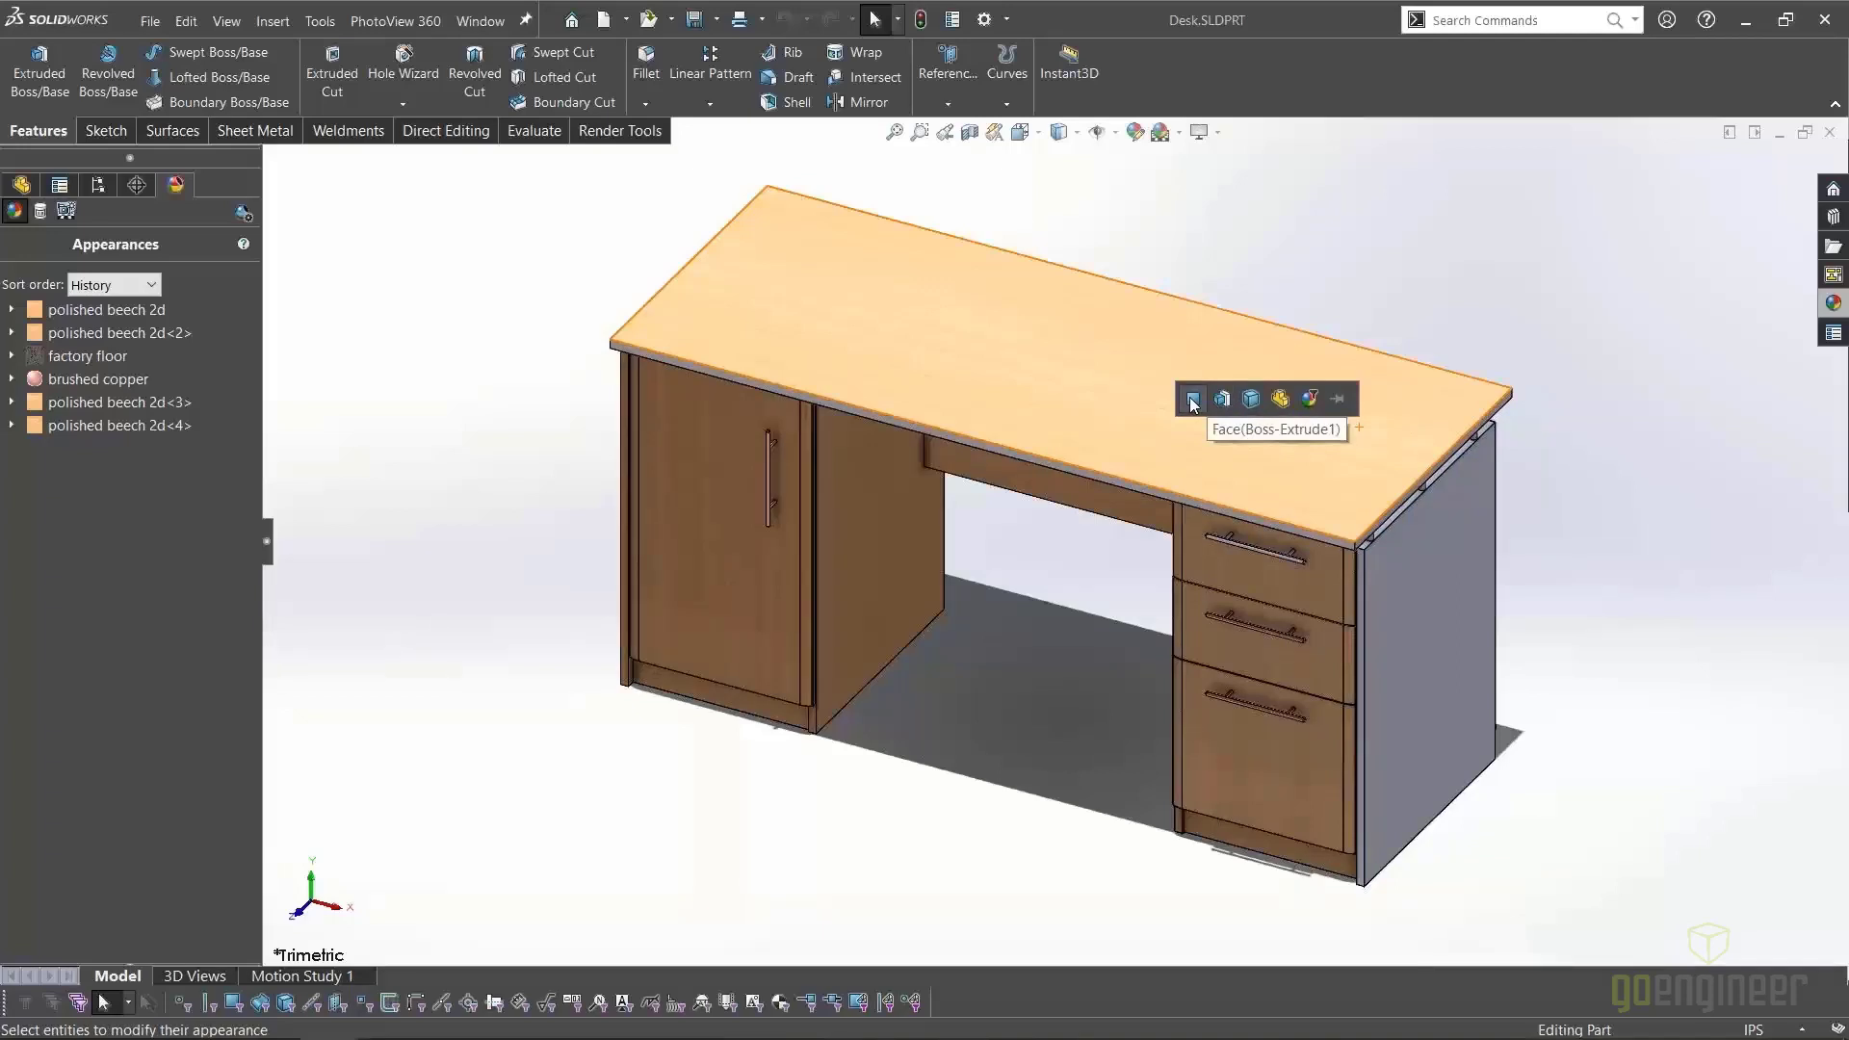
click(1252, 399)
Examine the beech grain on the desktop's upper surface and edges up close, and return to an overall view of the desk
middle_drag(1246, 433, 1006, 517)
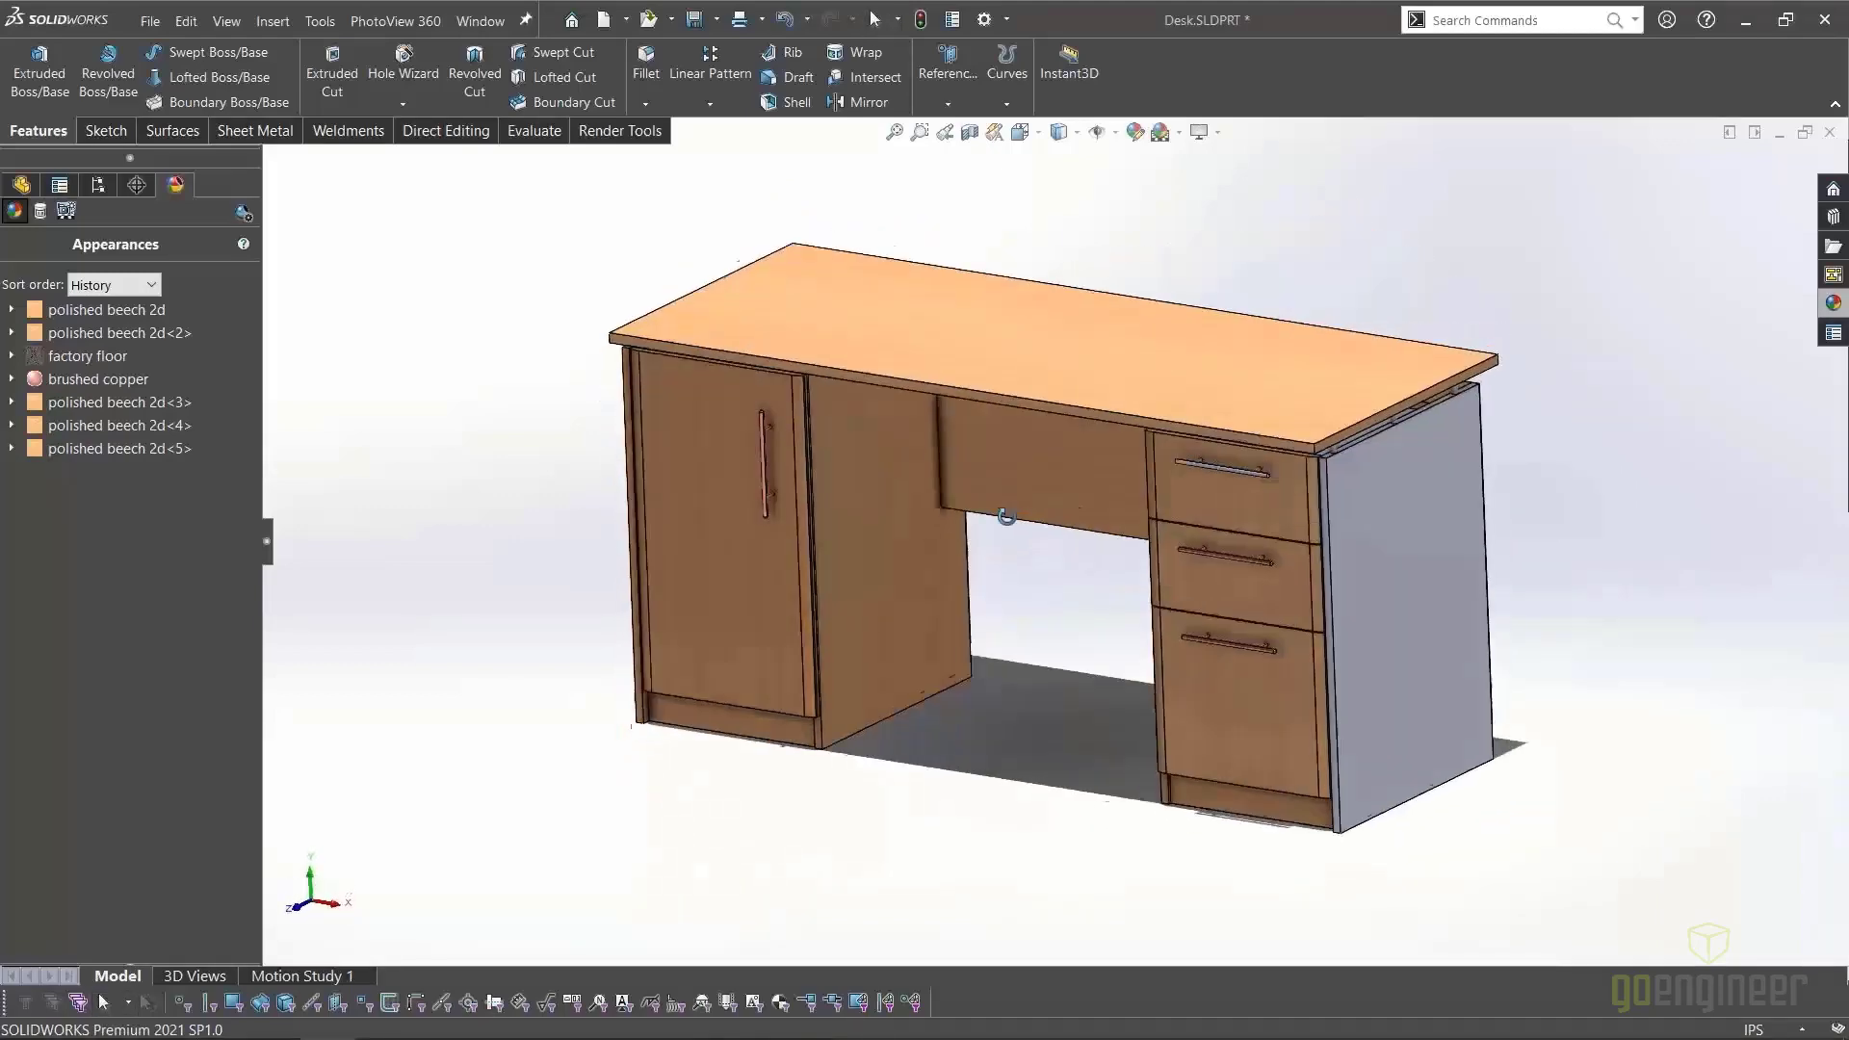
scroll(737, 343, down, 10)
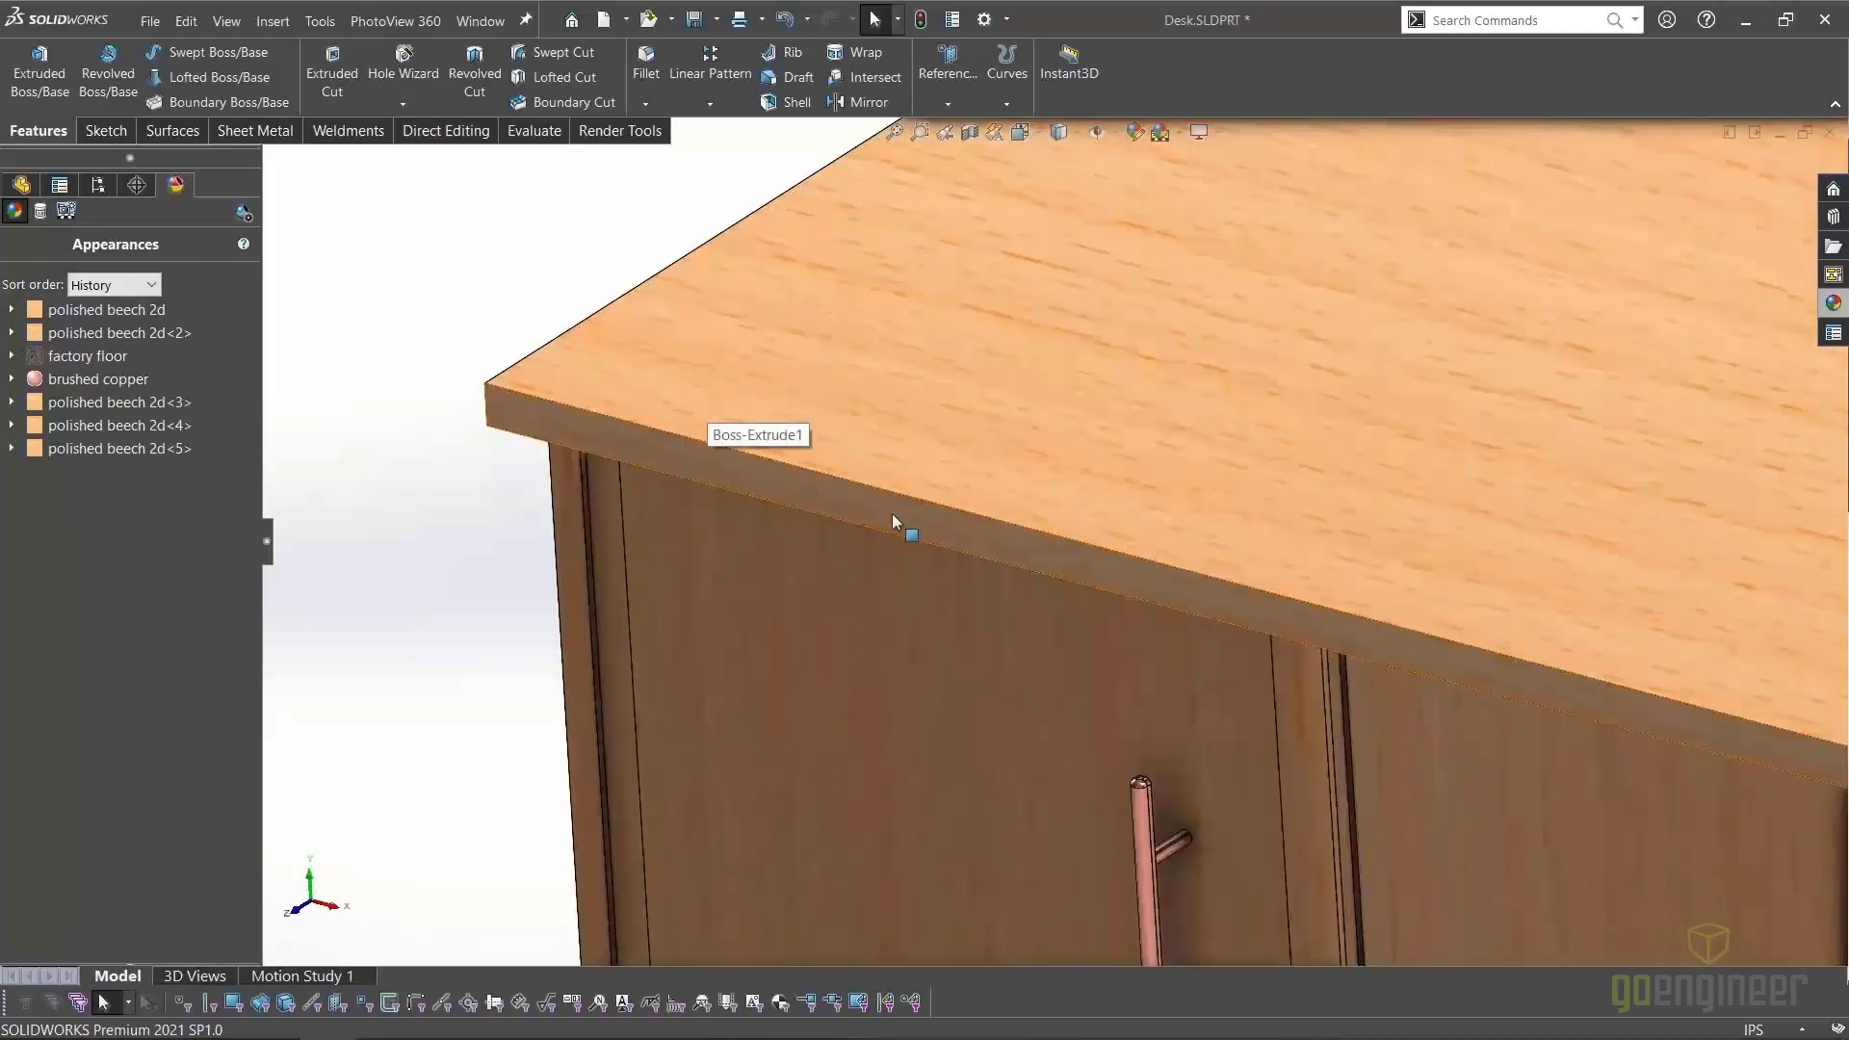
middle_drag(859, 400, 587, 363)
scroll(1119, 555, up, 3)
middle_drag(1226, 537, 1477, 587)
click(1262, 731)
scroll(1262, 732, up, 3)
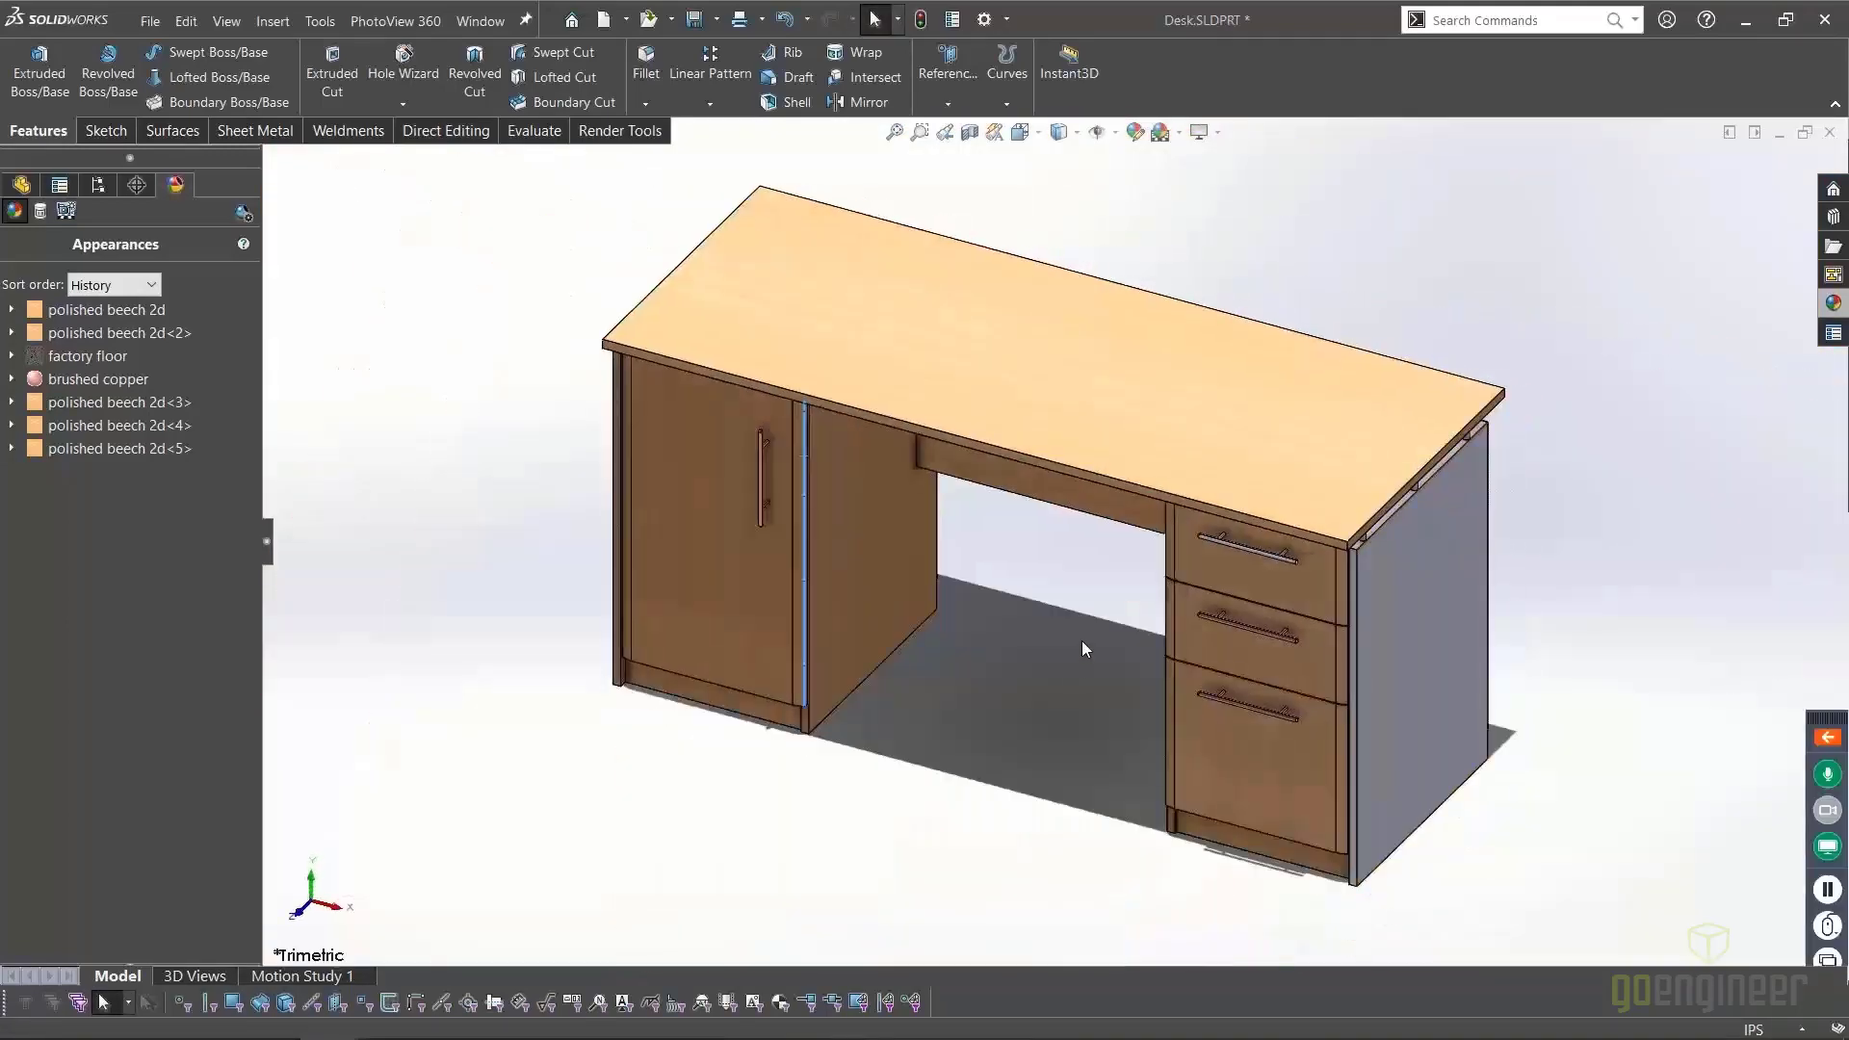
click(1083, 641)
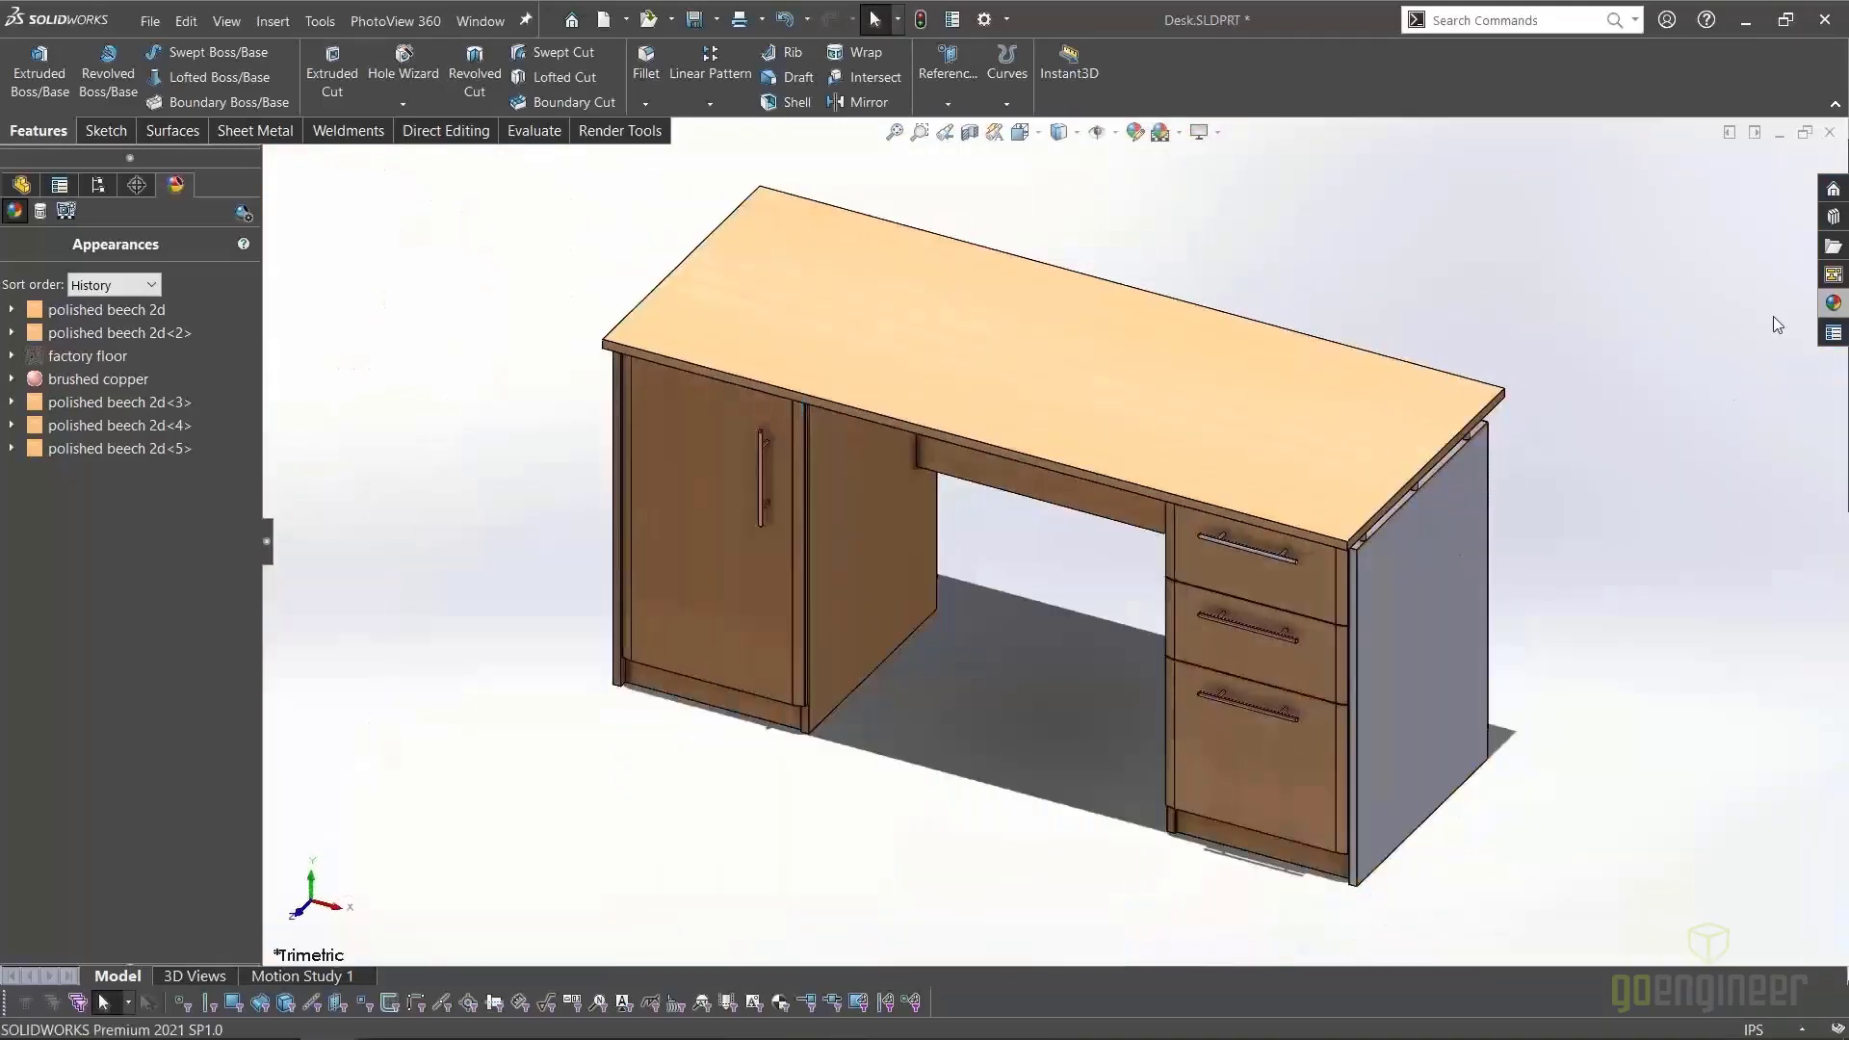
Apply the polished beech 2d appearance to the desk's outer side panel next to the drawers and inspect it up close
click(1833, 304)
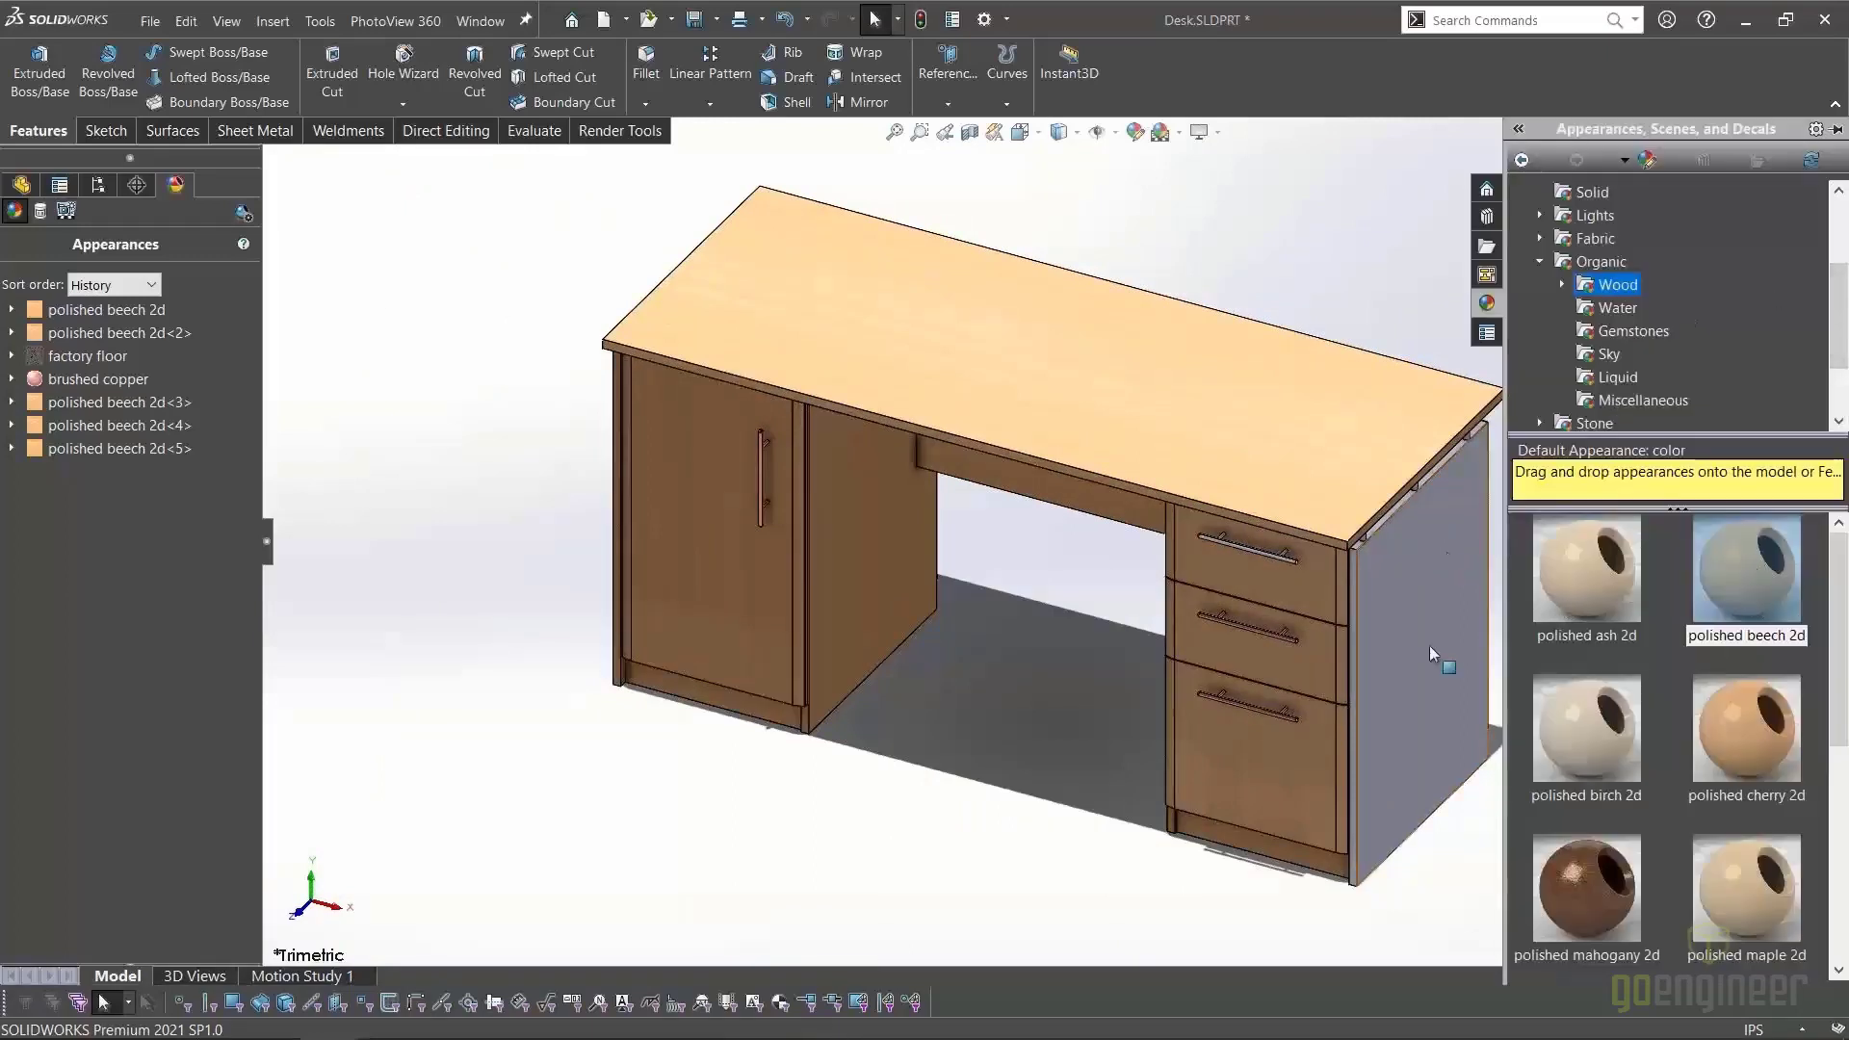
drag(1760, 561, 1418, 601)
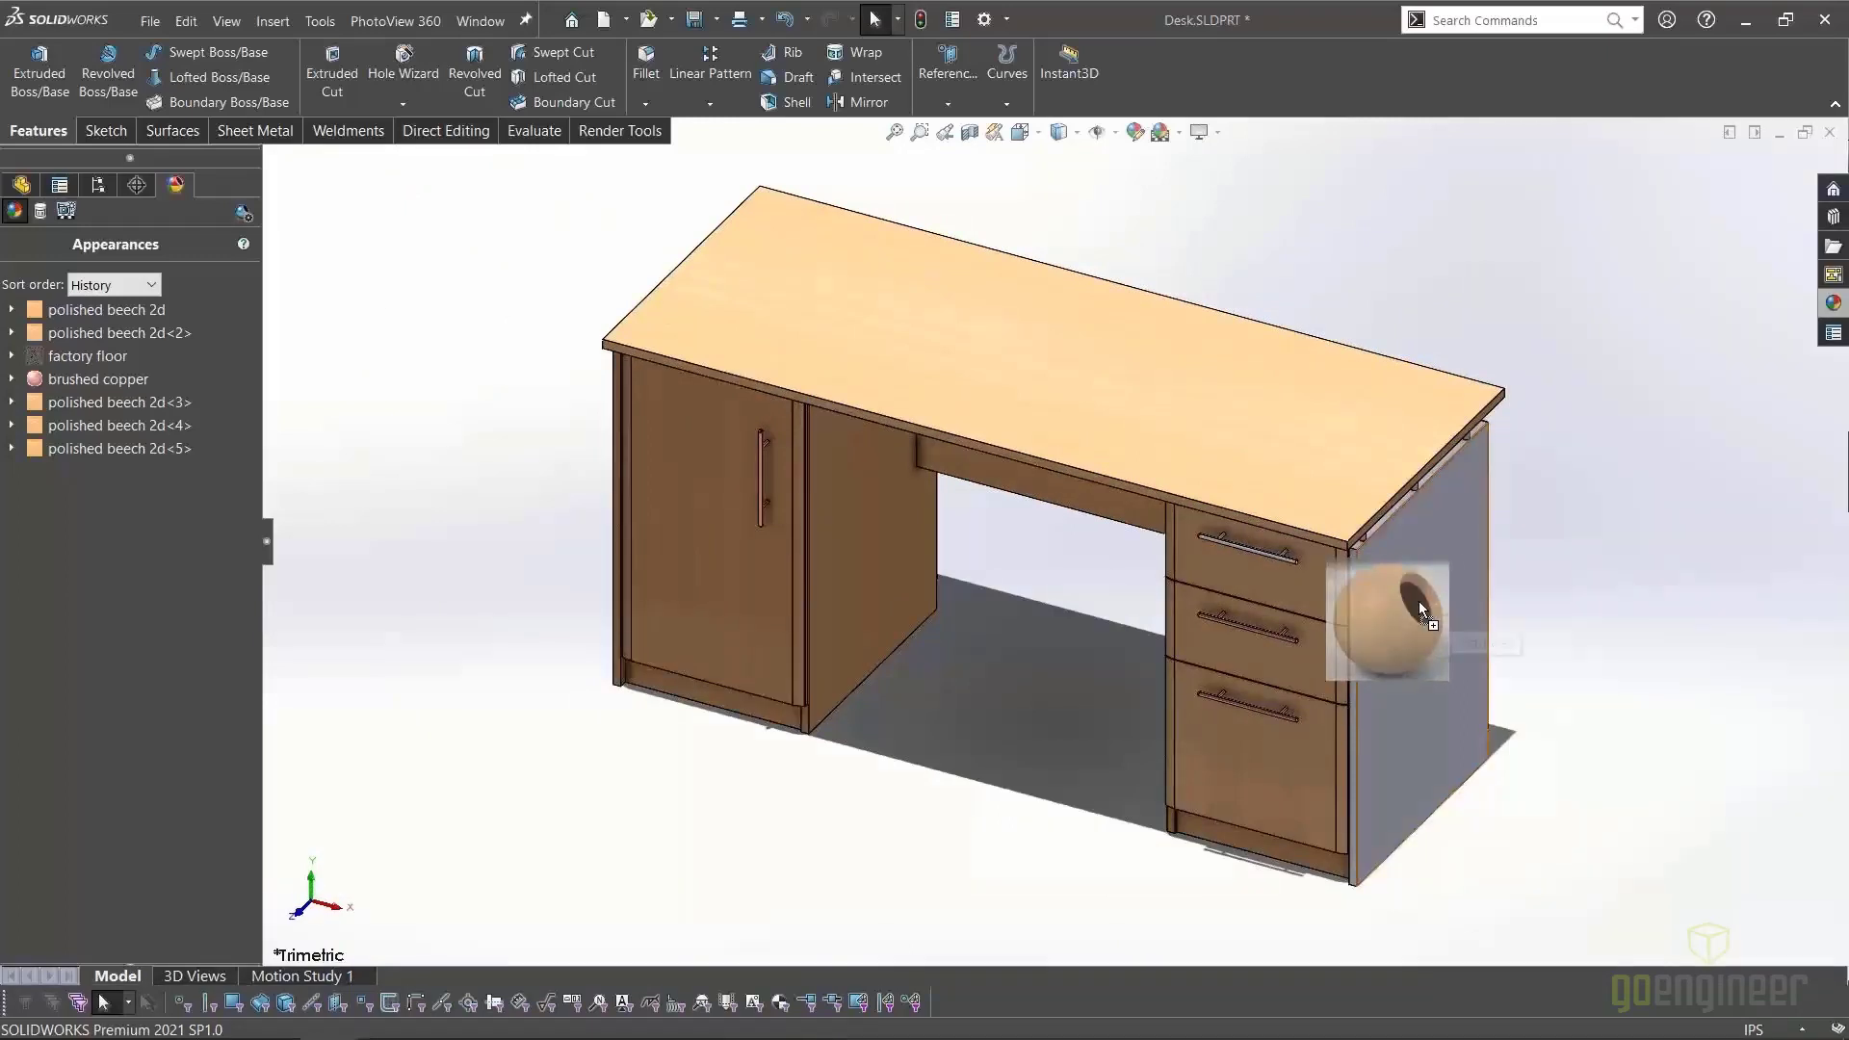
click(1446, 602)
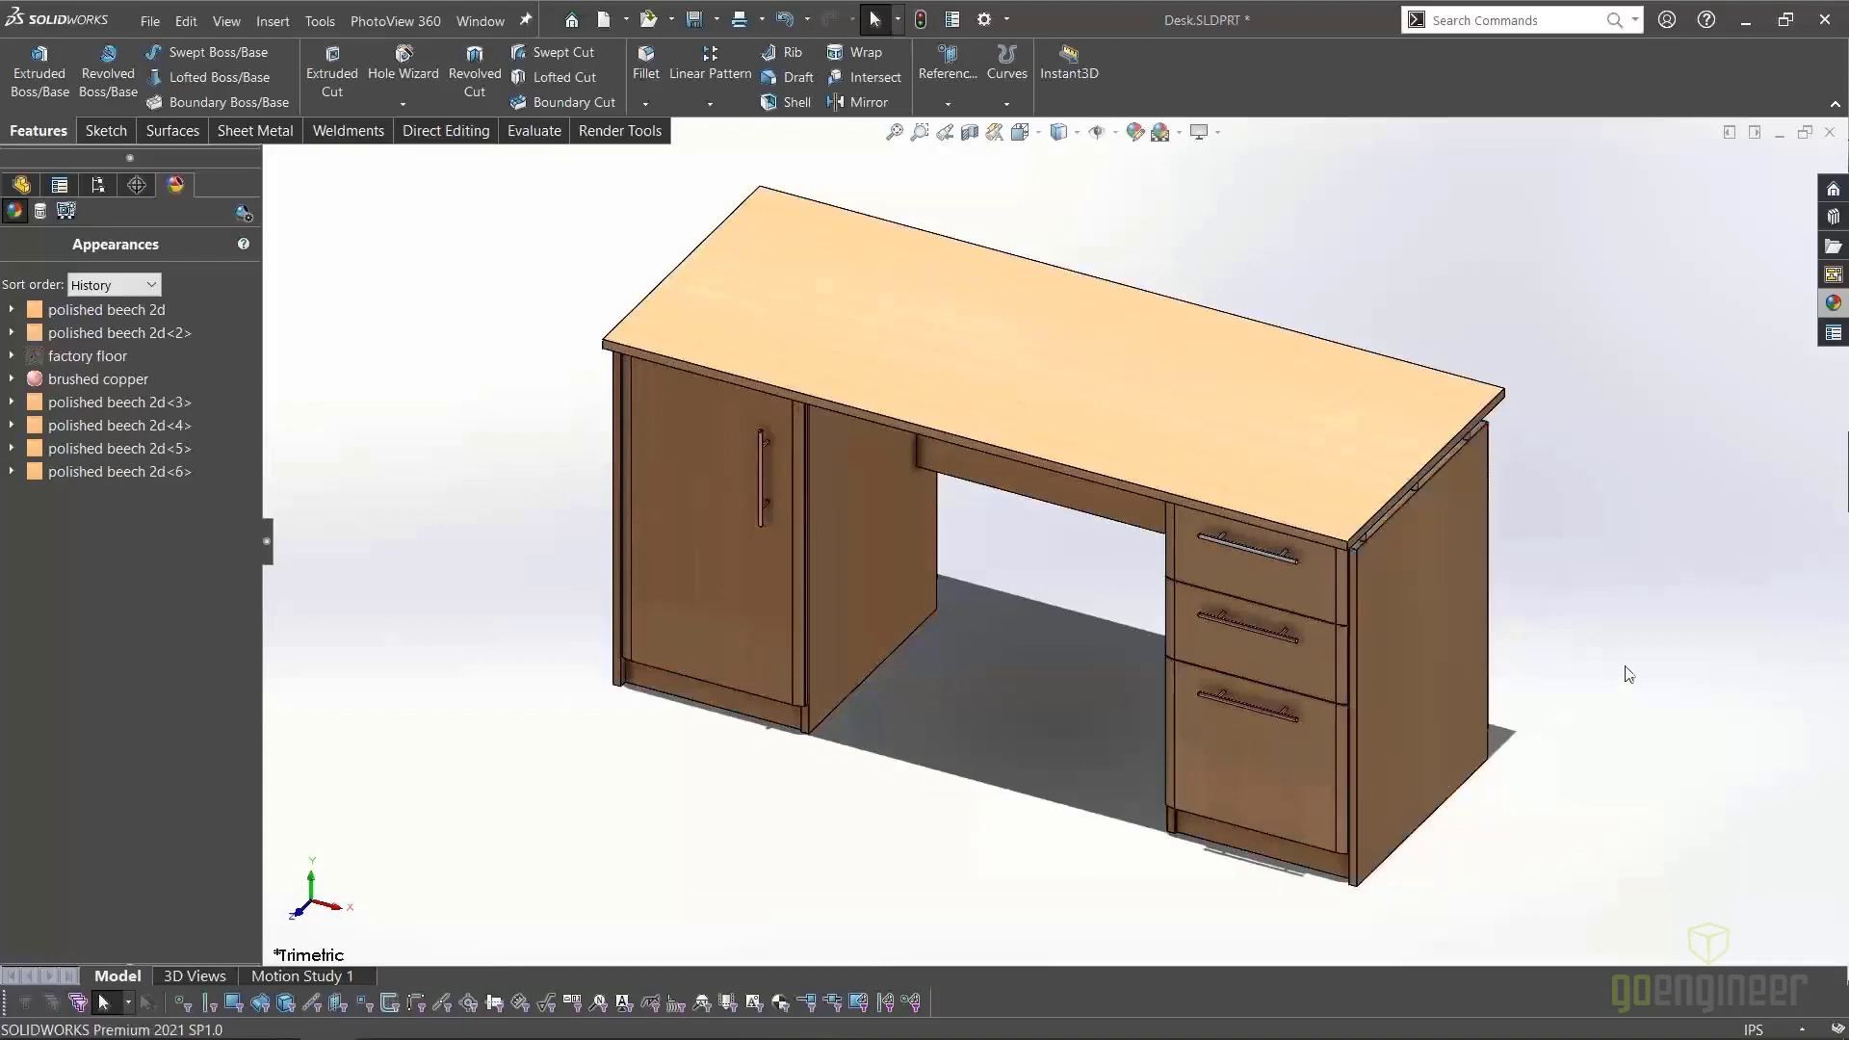
scroll(1367, 636, down, 3)
scroll(1339, 641, down, 5)
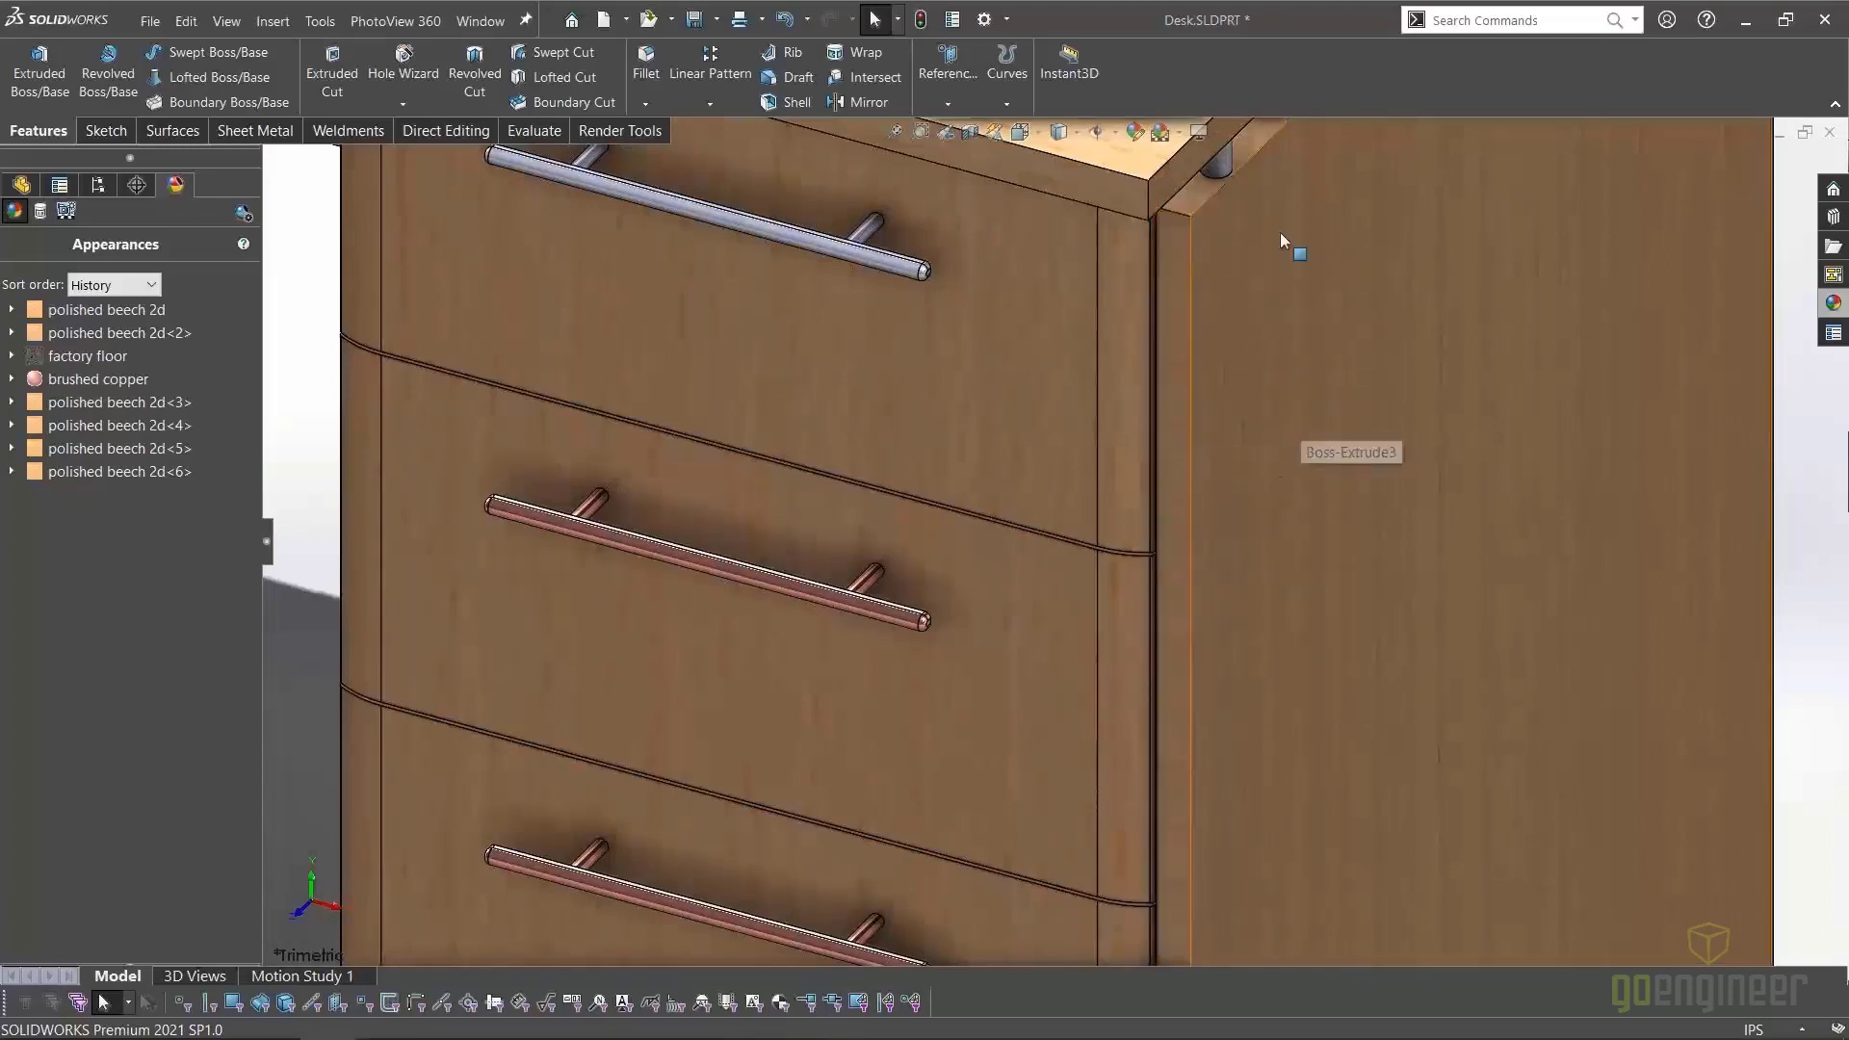
scroll(1201, 376, up, 3)
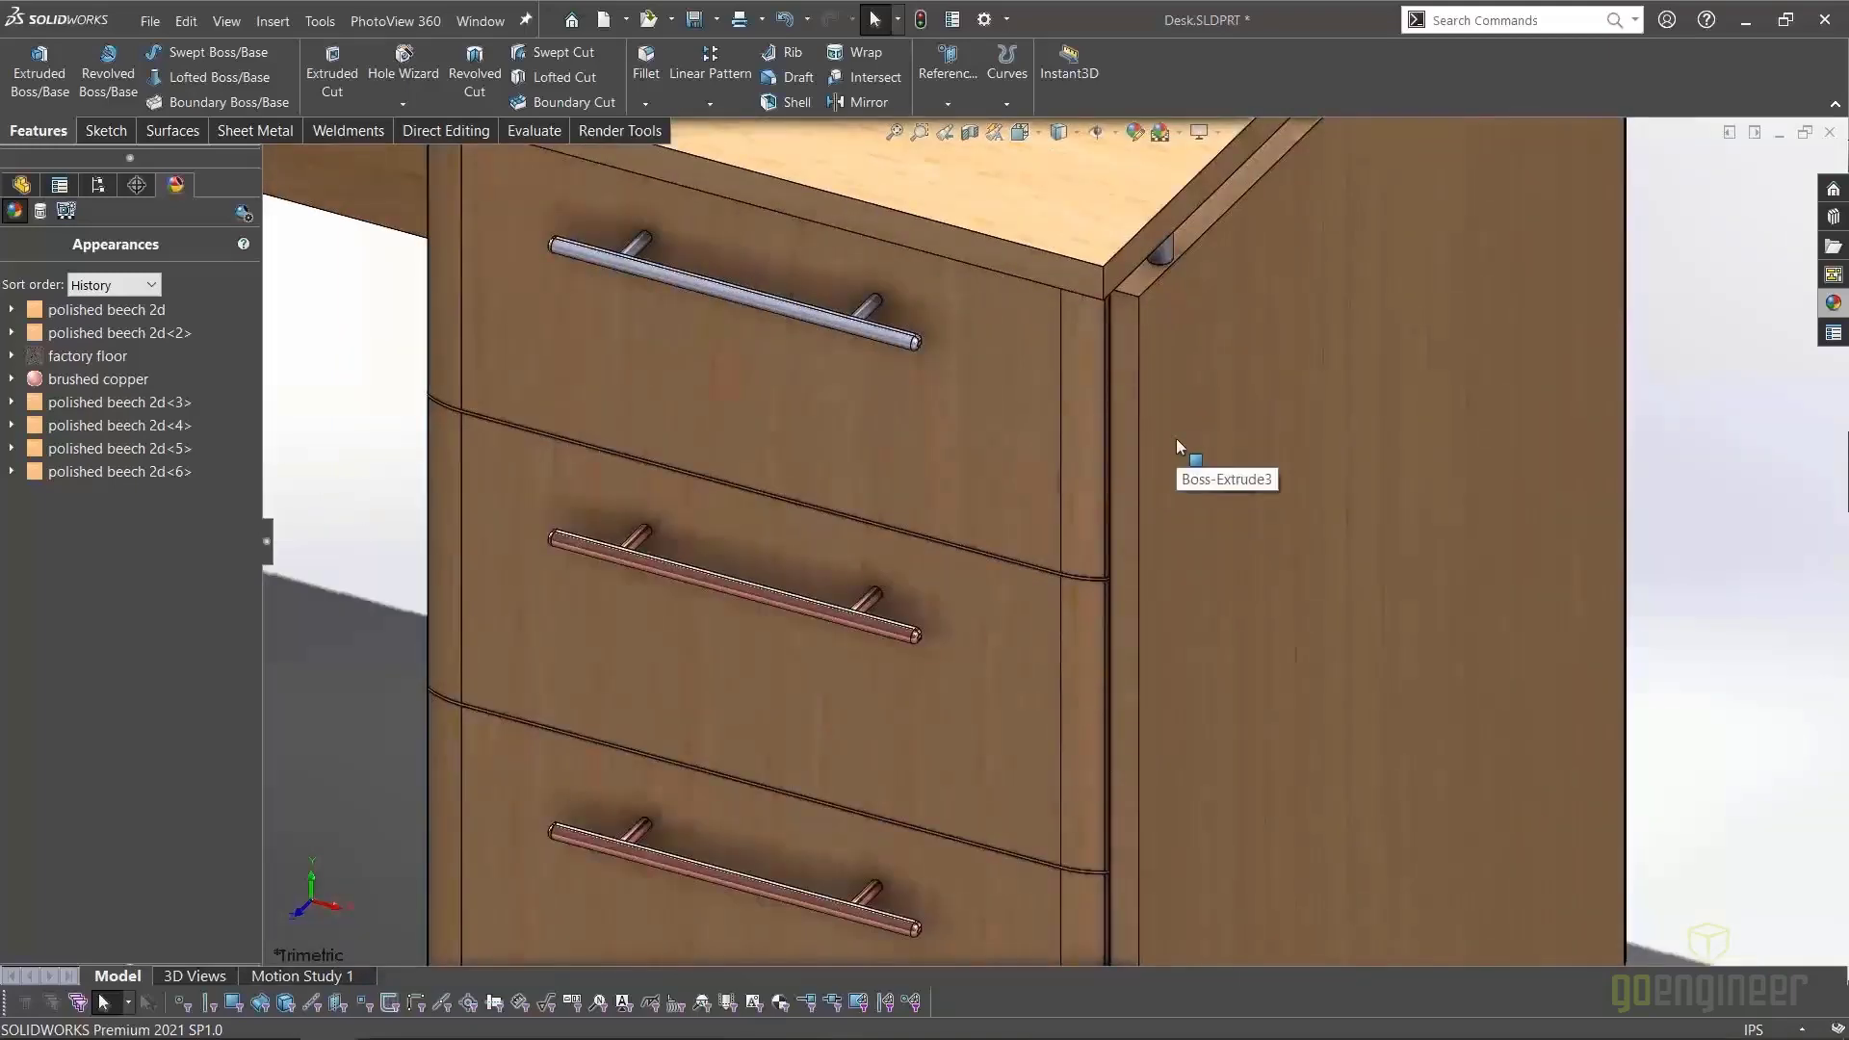
Start applying the polished beech 2d appearance to only the narrow front edge face of the outer side panel, replacing the whole-part selection
click(1834, 307)
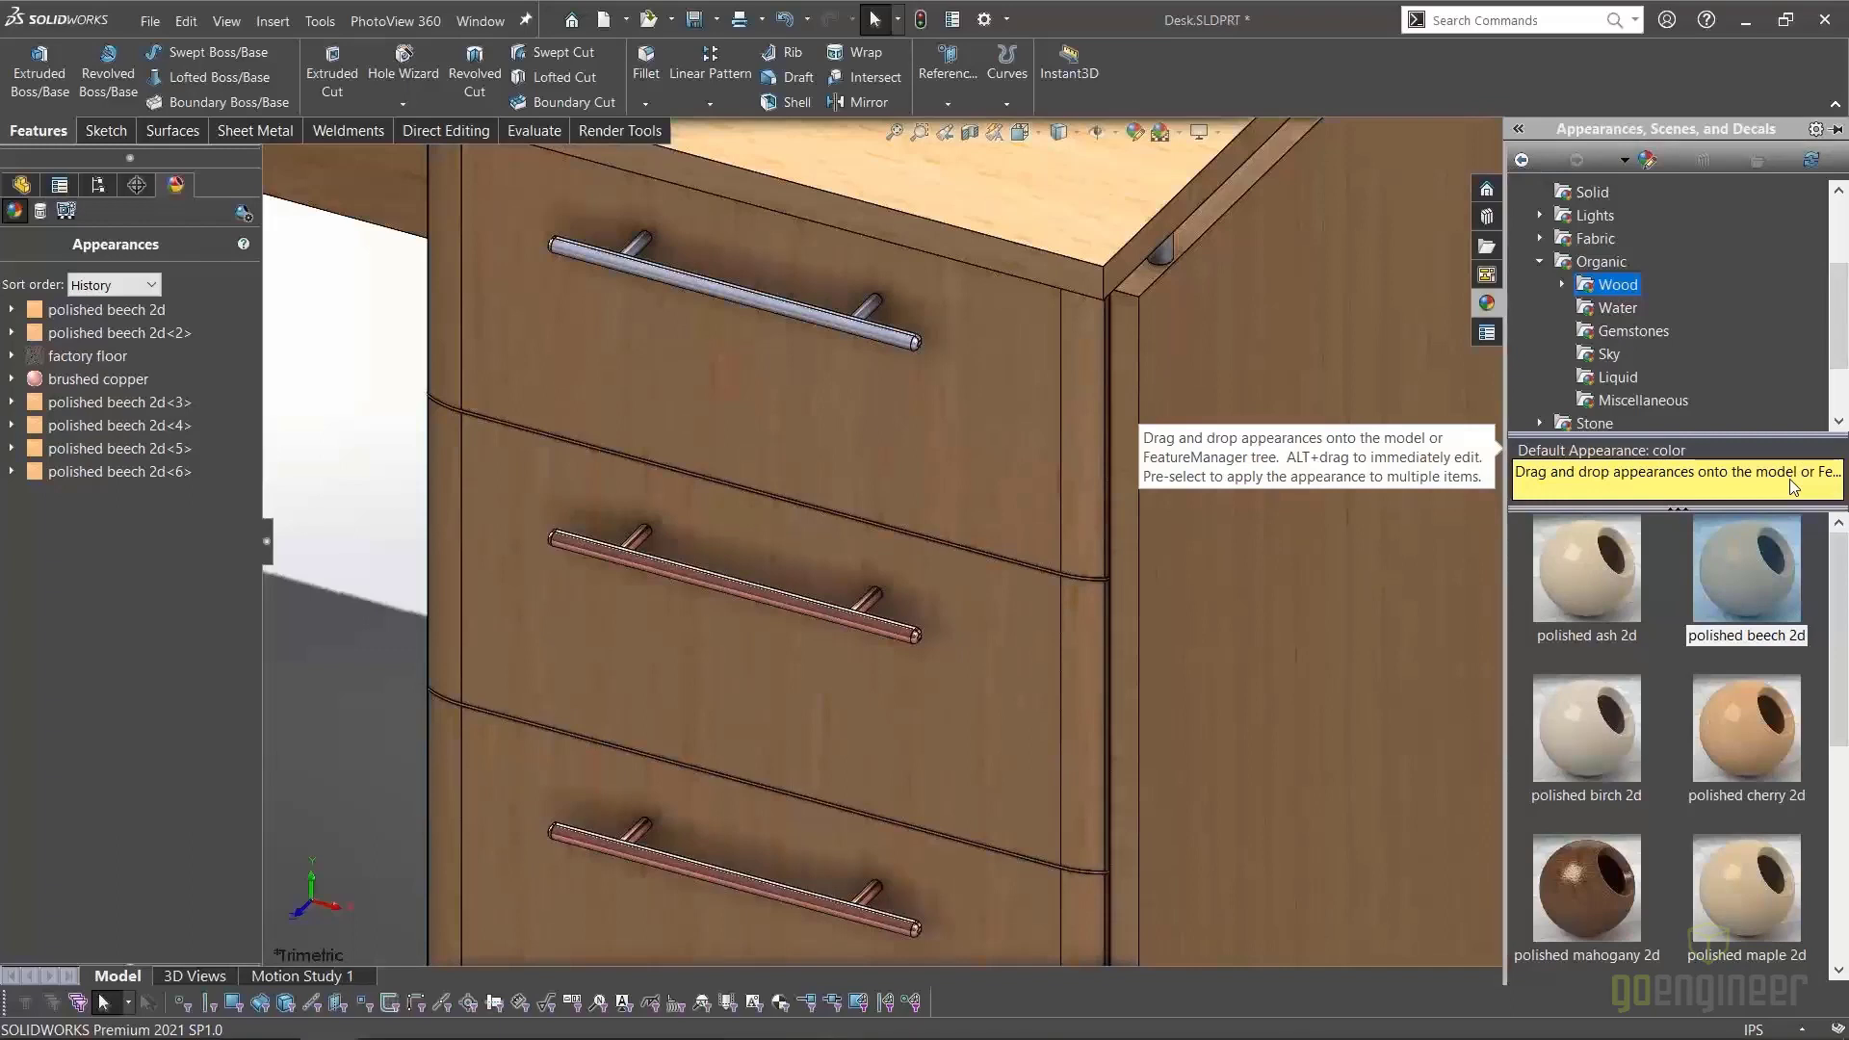
mouse_move(1730, 575)
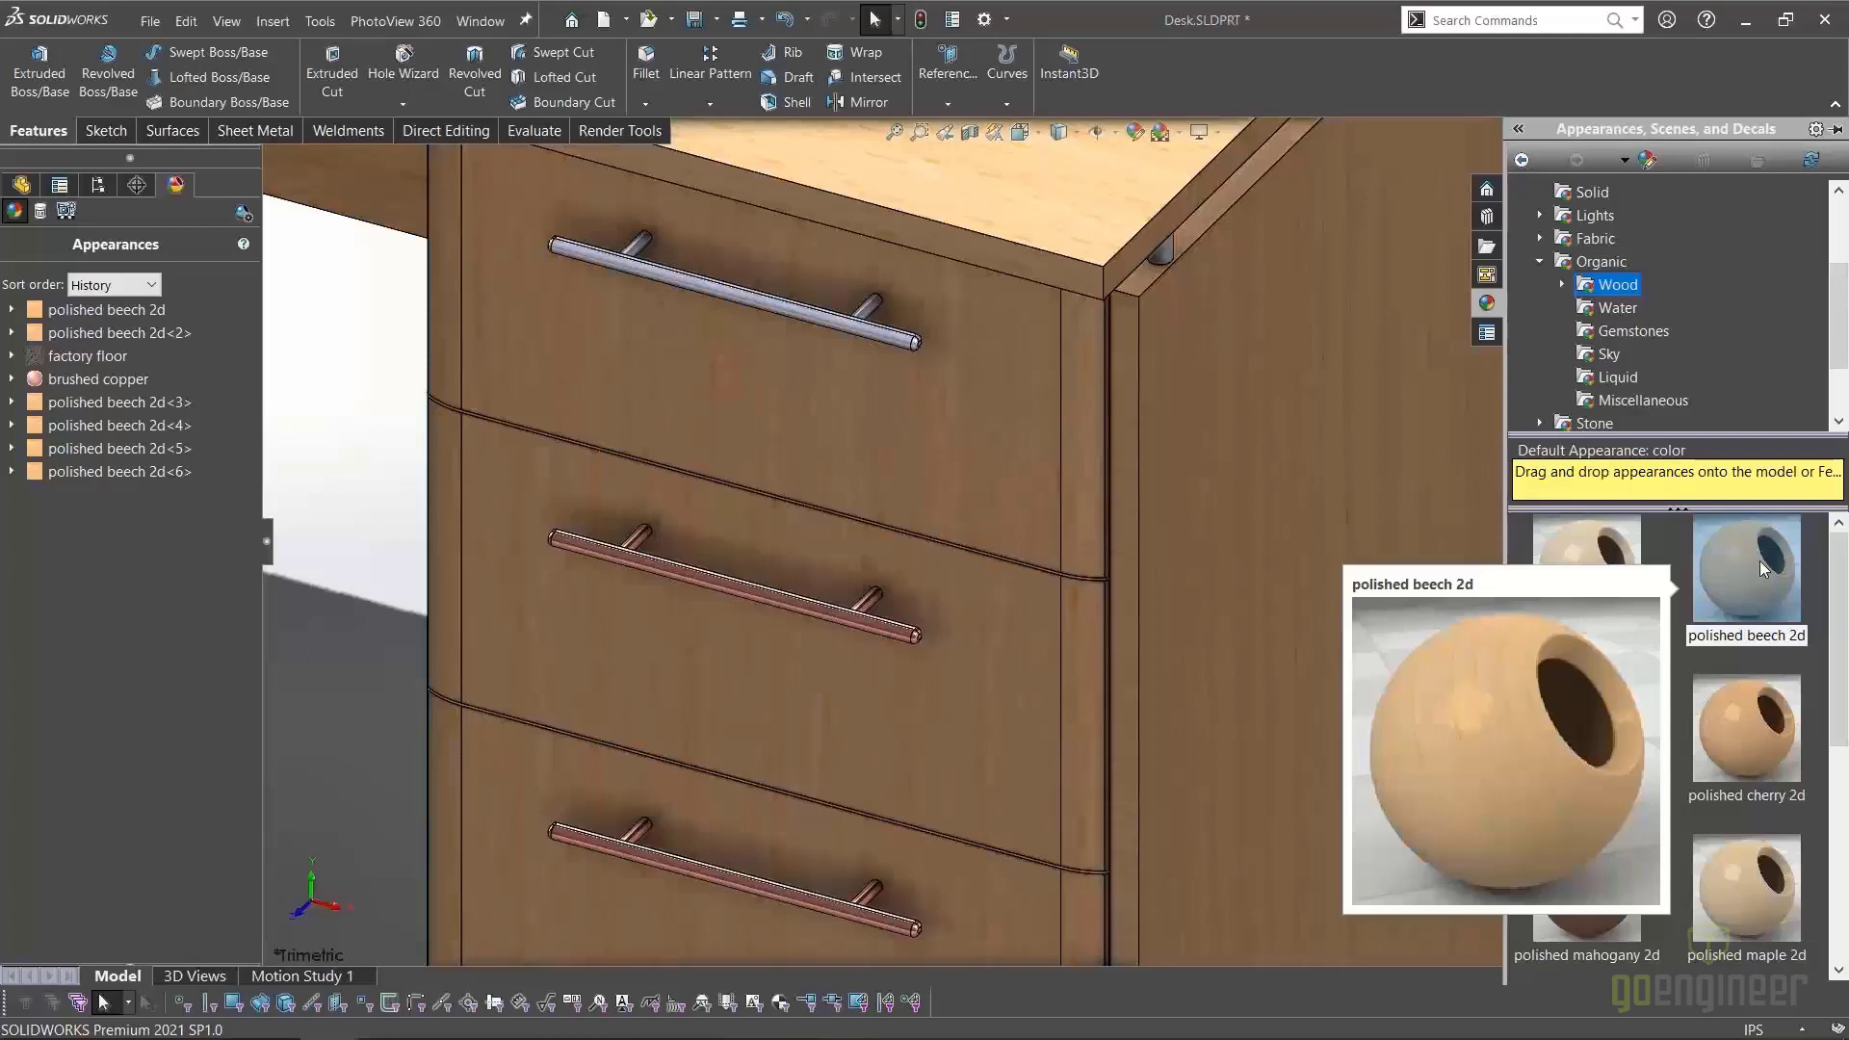
drag(1760, 560, 1125, 443)
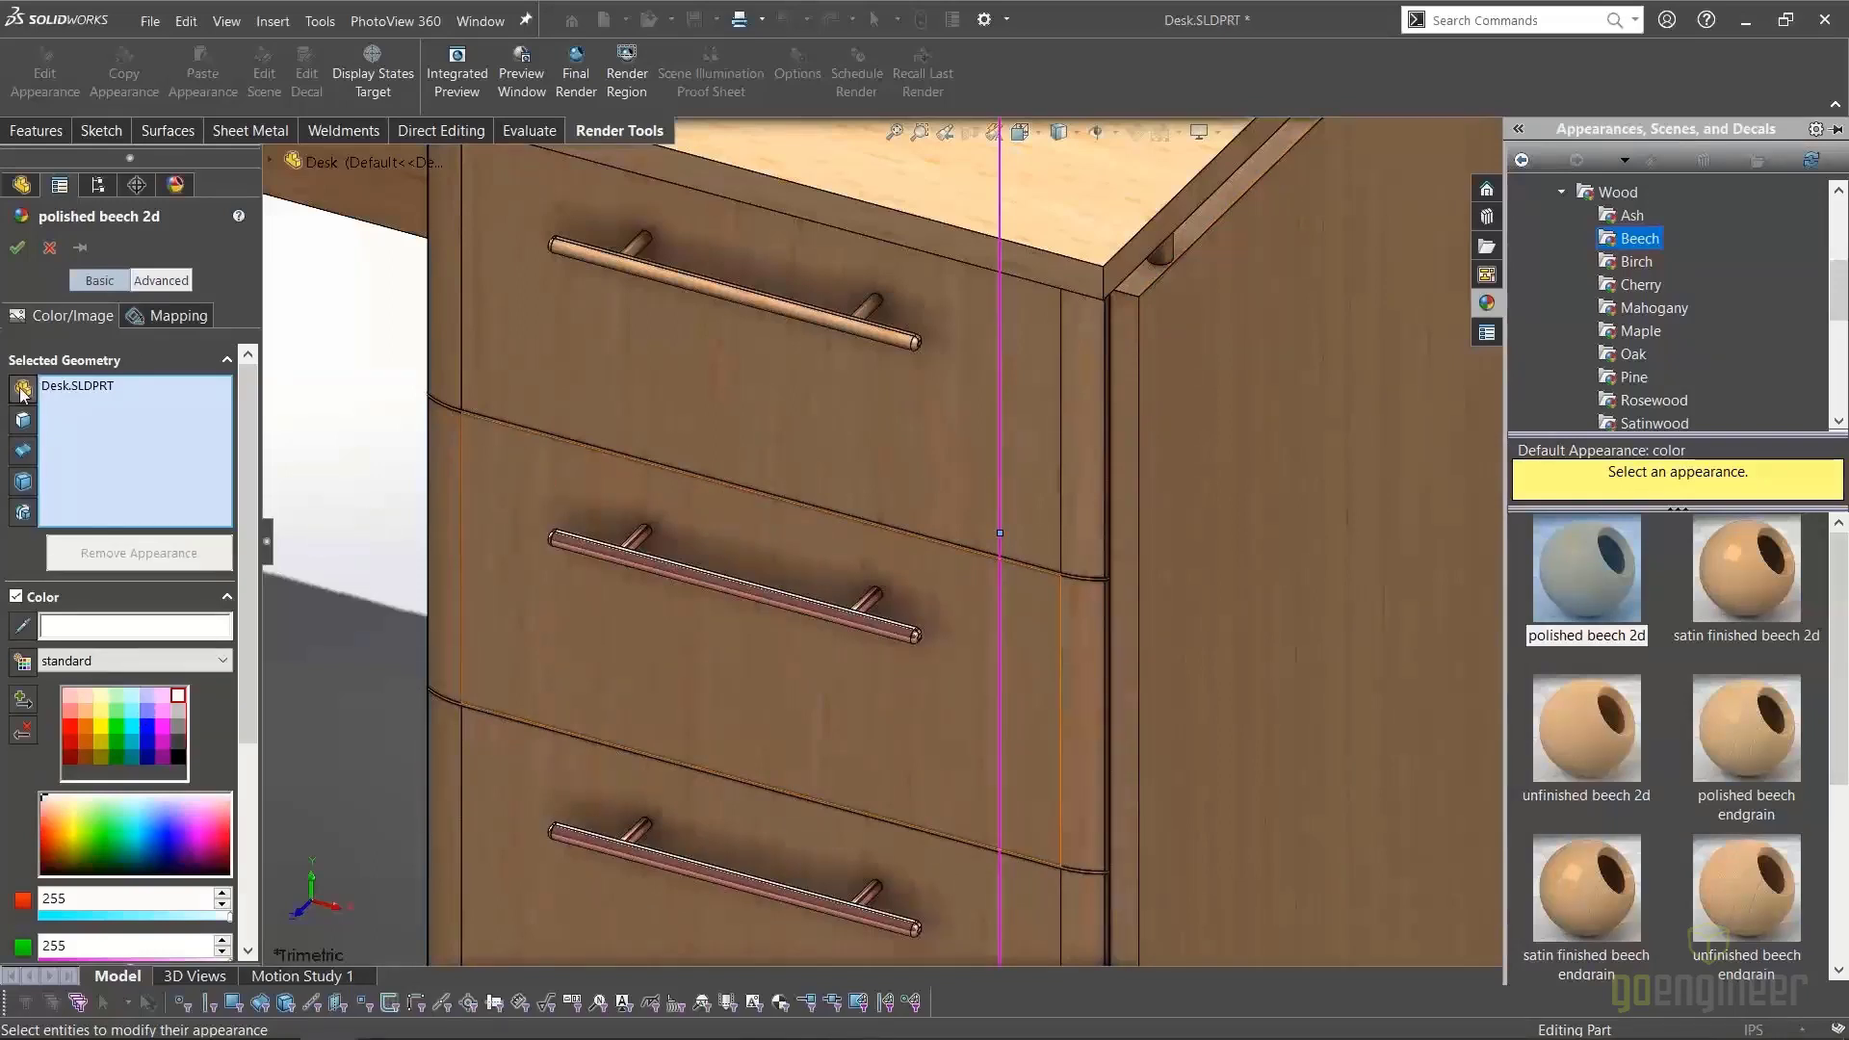
right_click(72, 407)
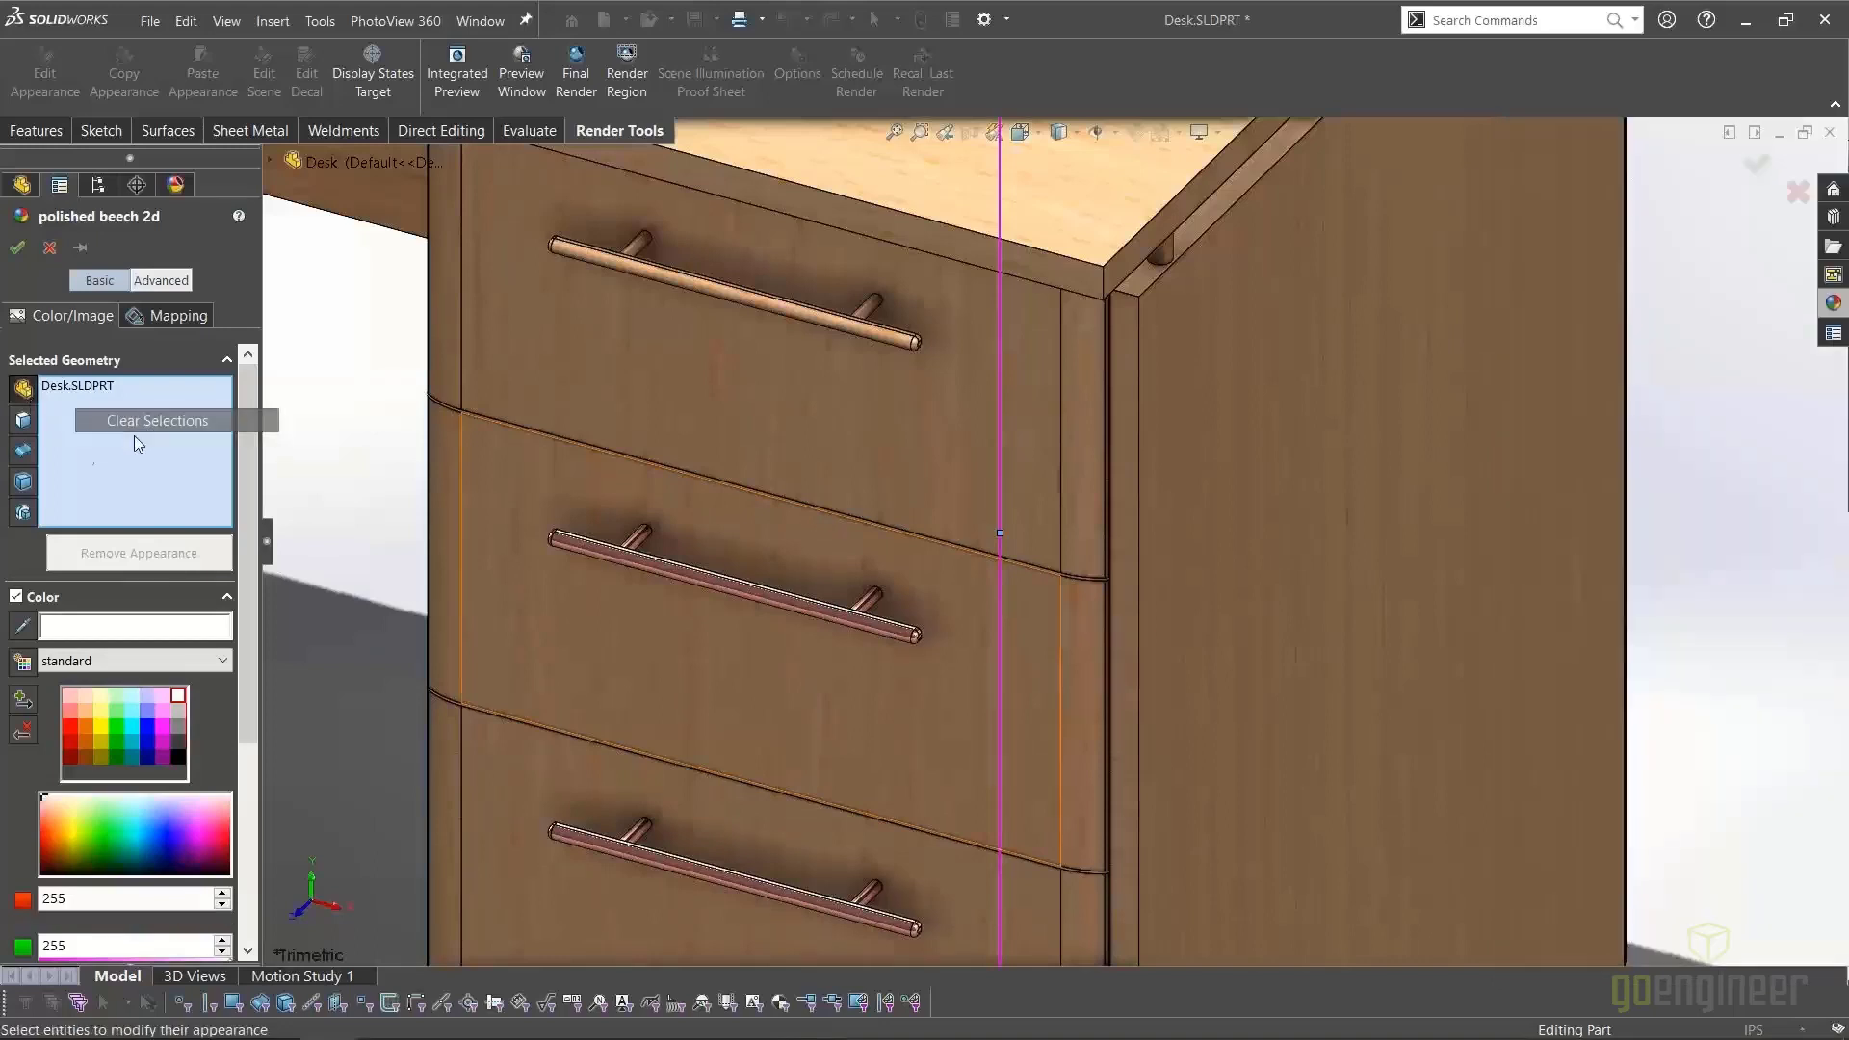
click(144, 420)
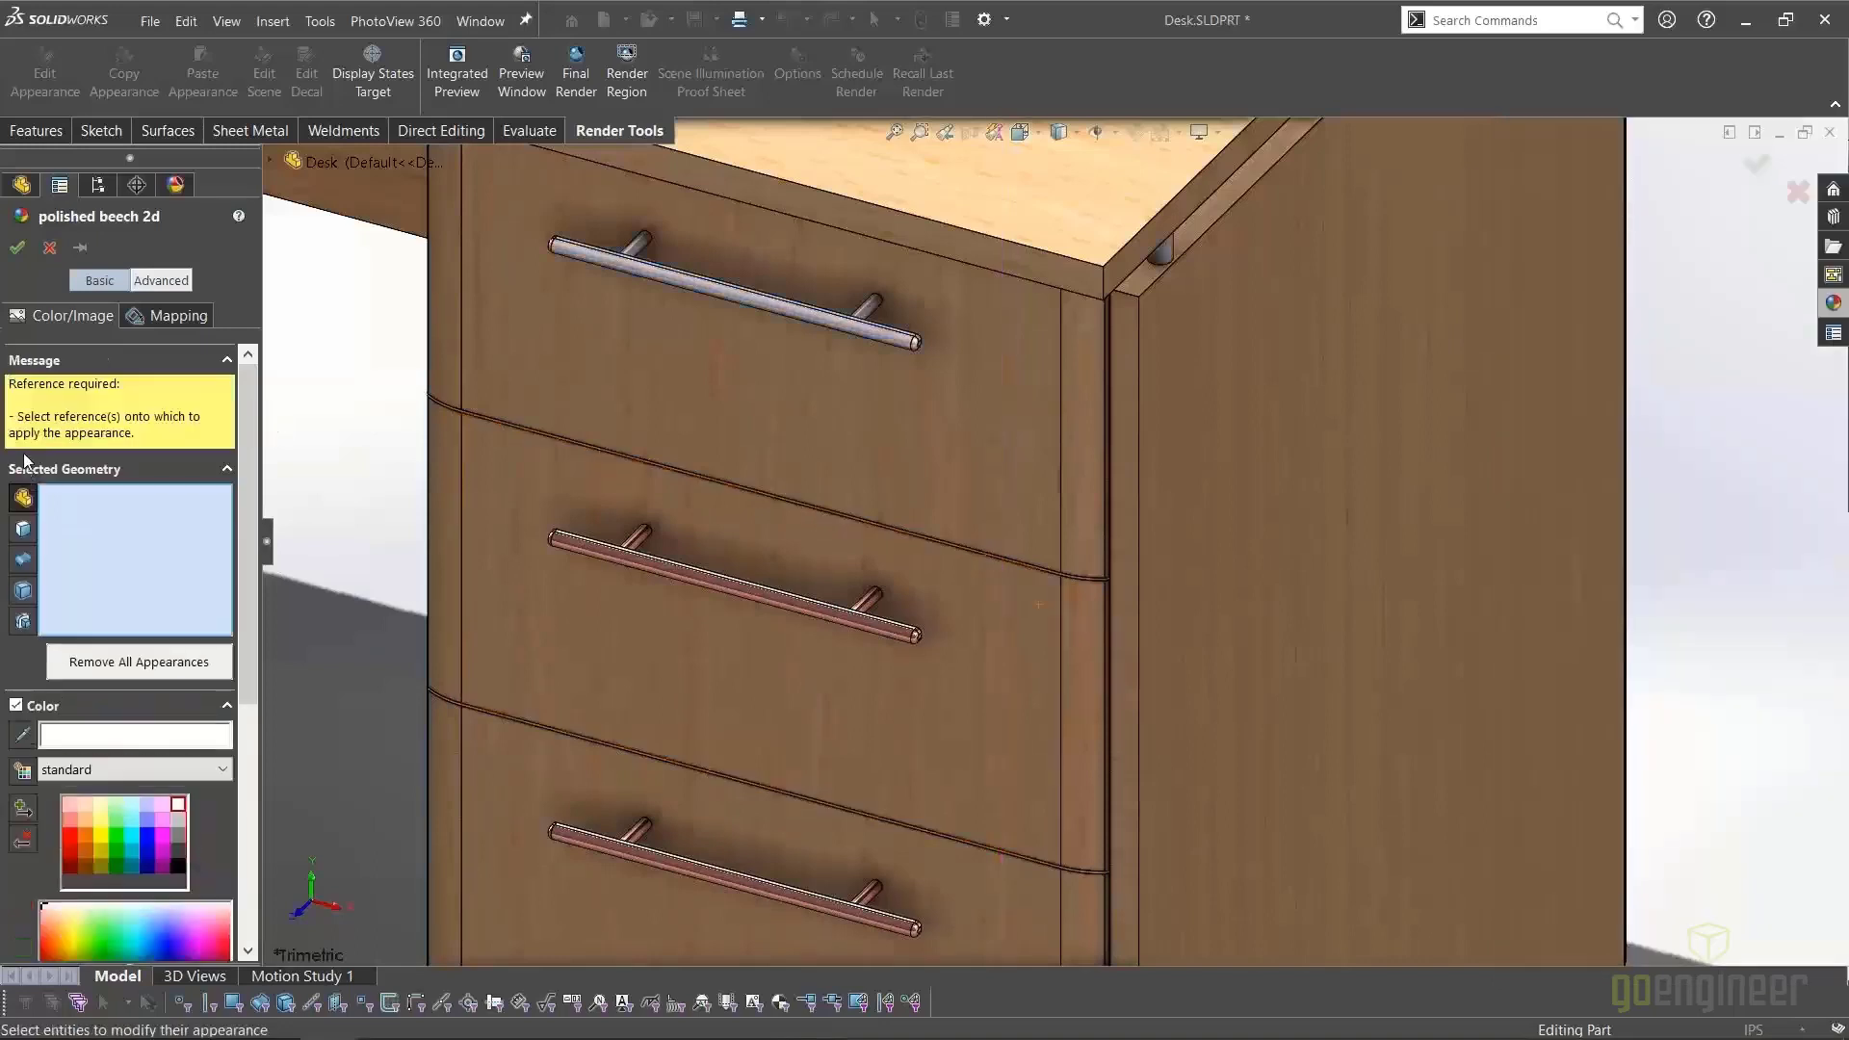
click(24, 528)
click(1125, 375)
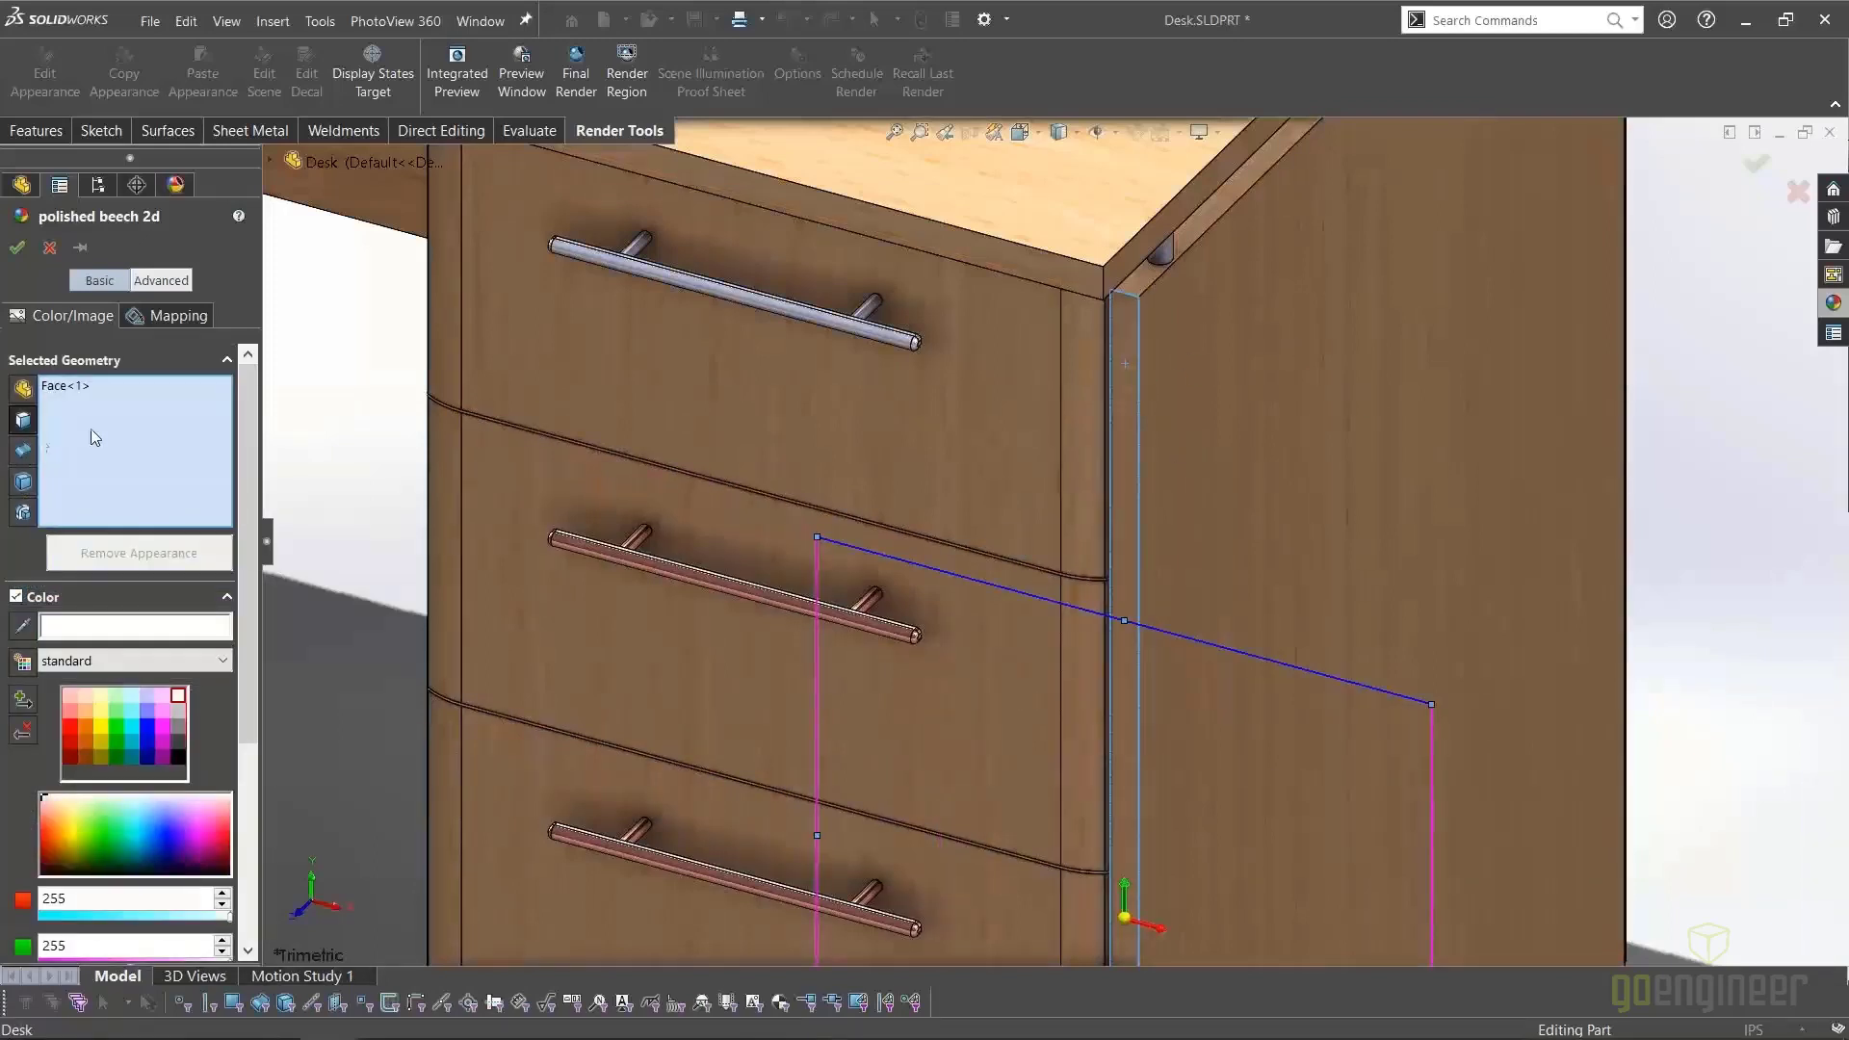
Widen the appearance settings and examine the basic colour options, including the colour palettes and display state choices
drag(267, 539, 405, 525)
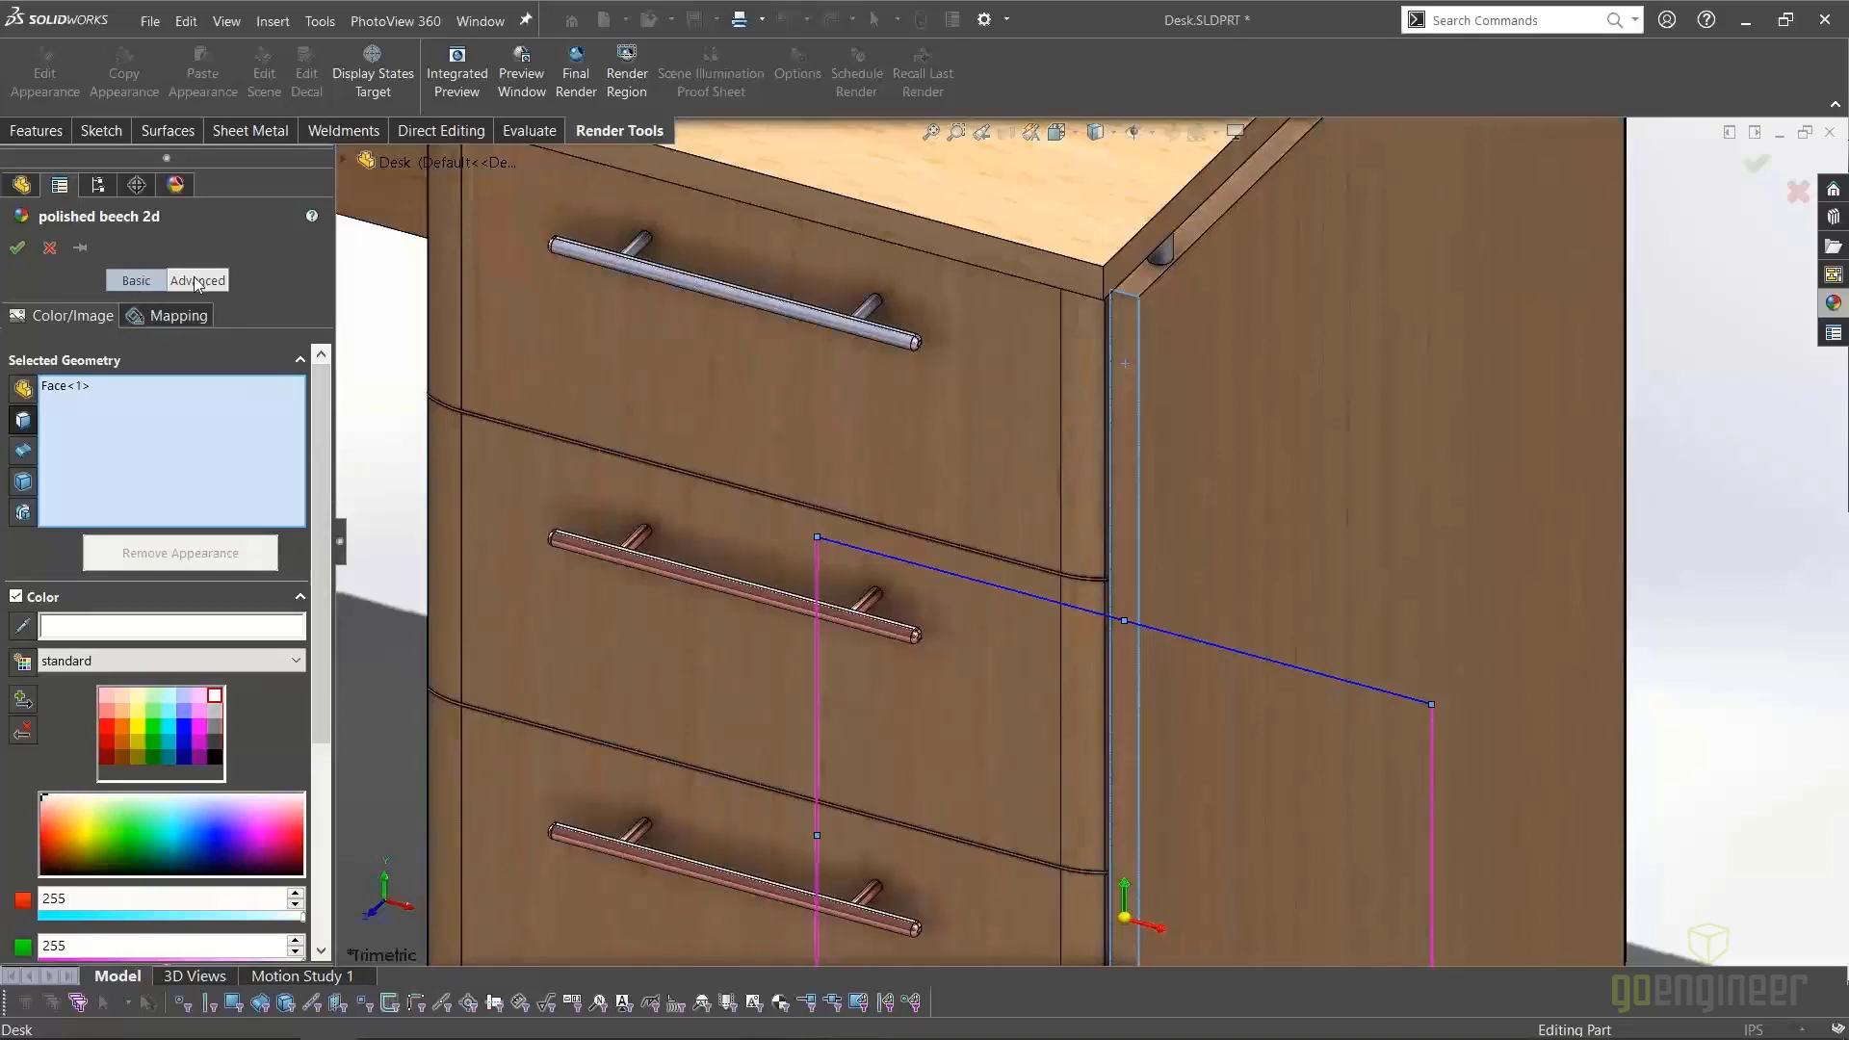
mouse_move(315, 408)
mouse_down()
mouse_move(327, 489)
mouse_move(334, 392)
mouse_up()
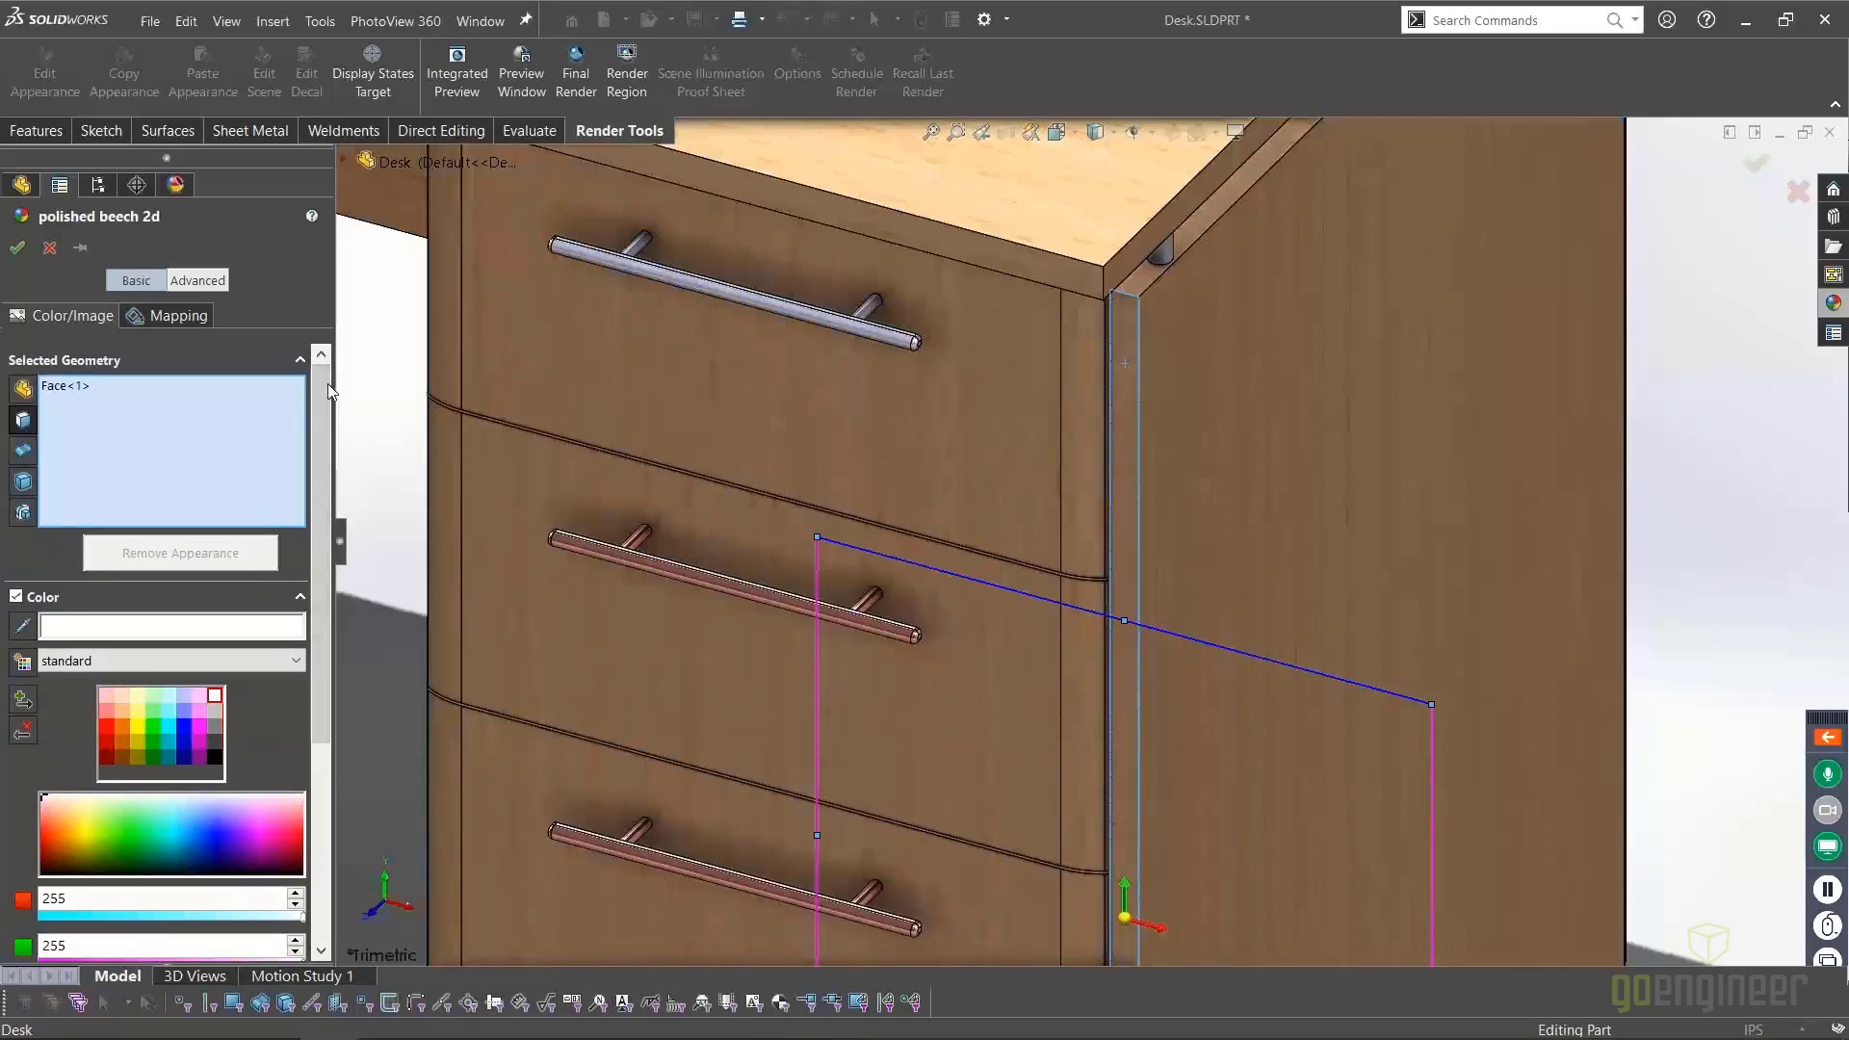
mouse_move(327, 384)
mouse_down()
mouse_move(320, 480)
mouse_move(319, 379)
mouse_up()
drag(320, 462, 322, 559)
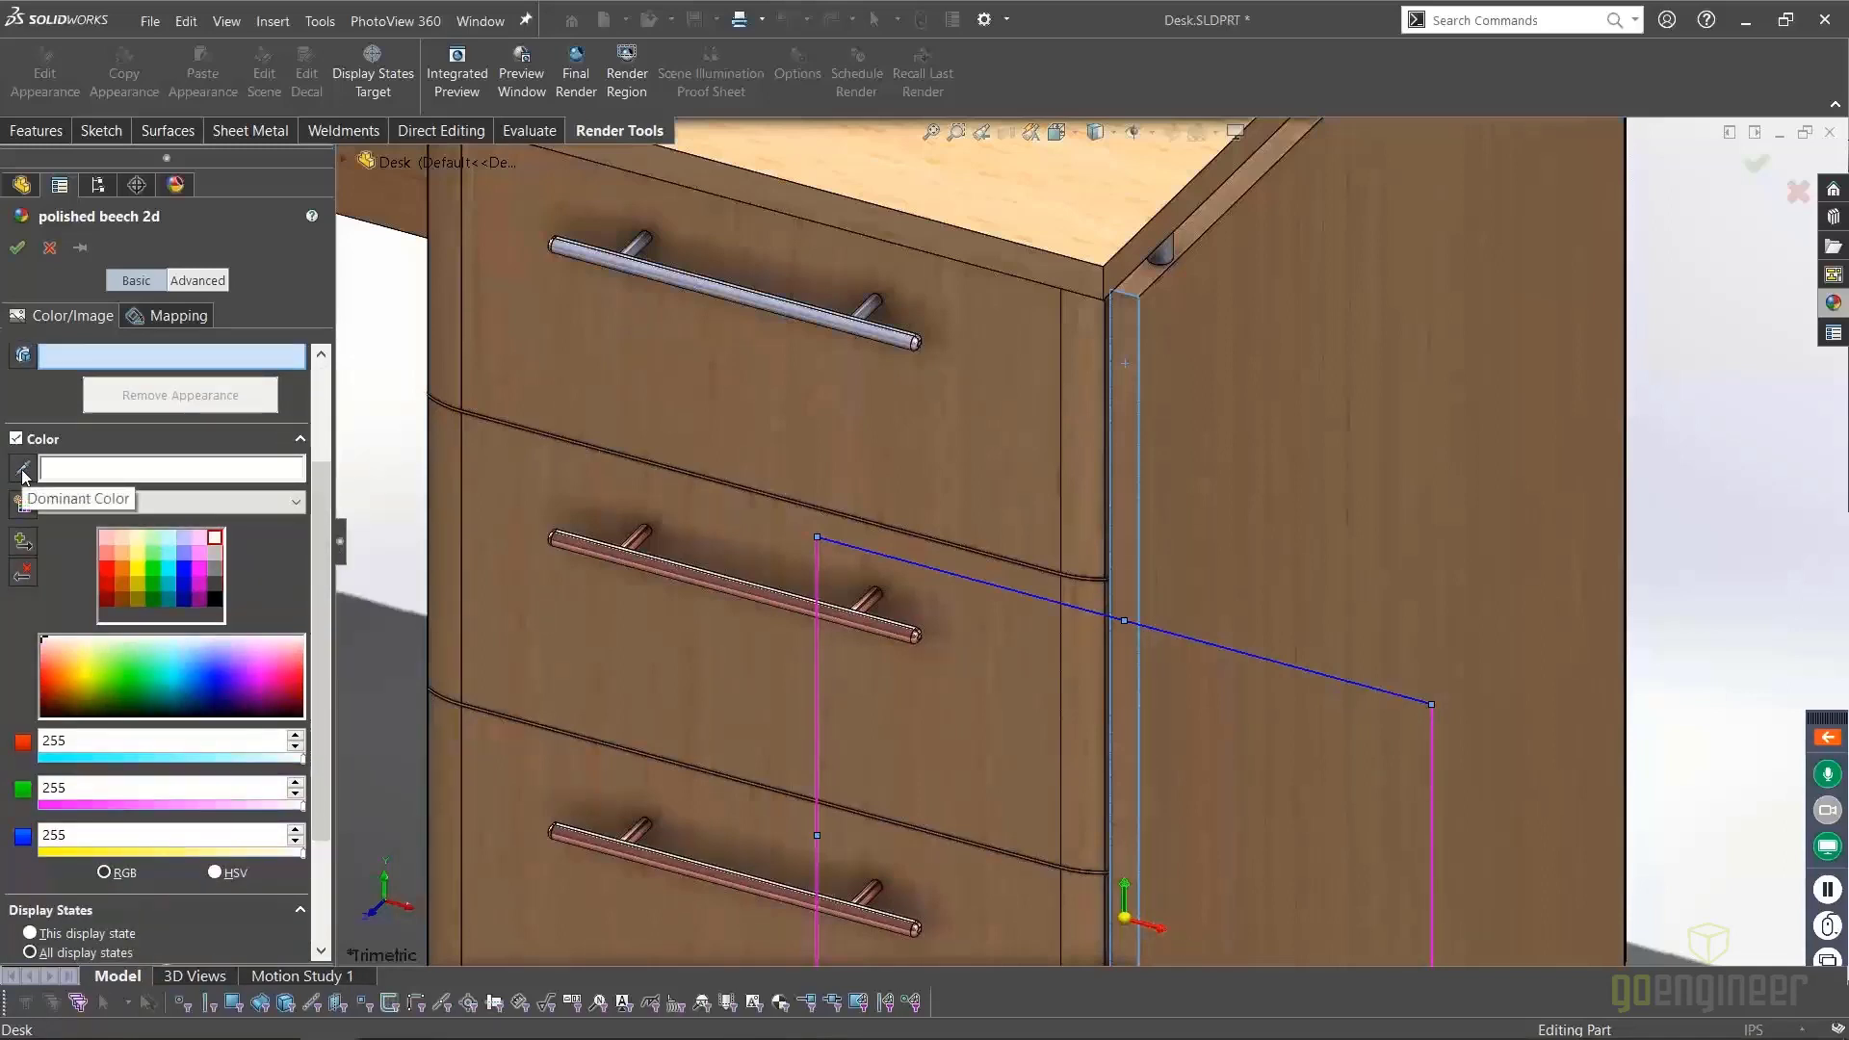
click(223, 510)
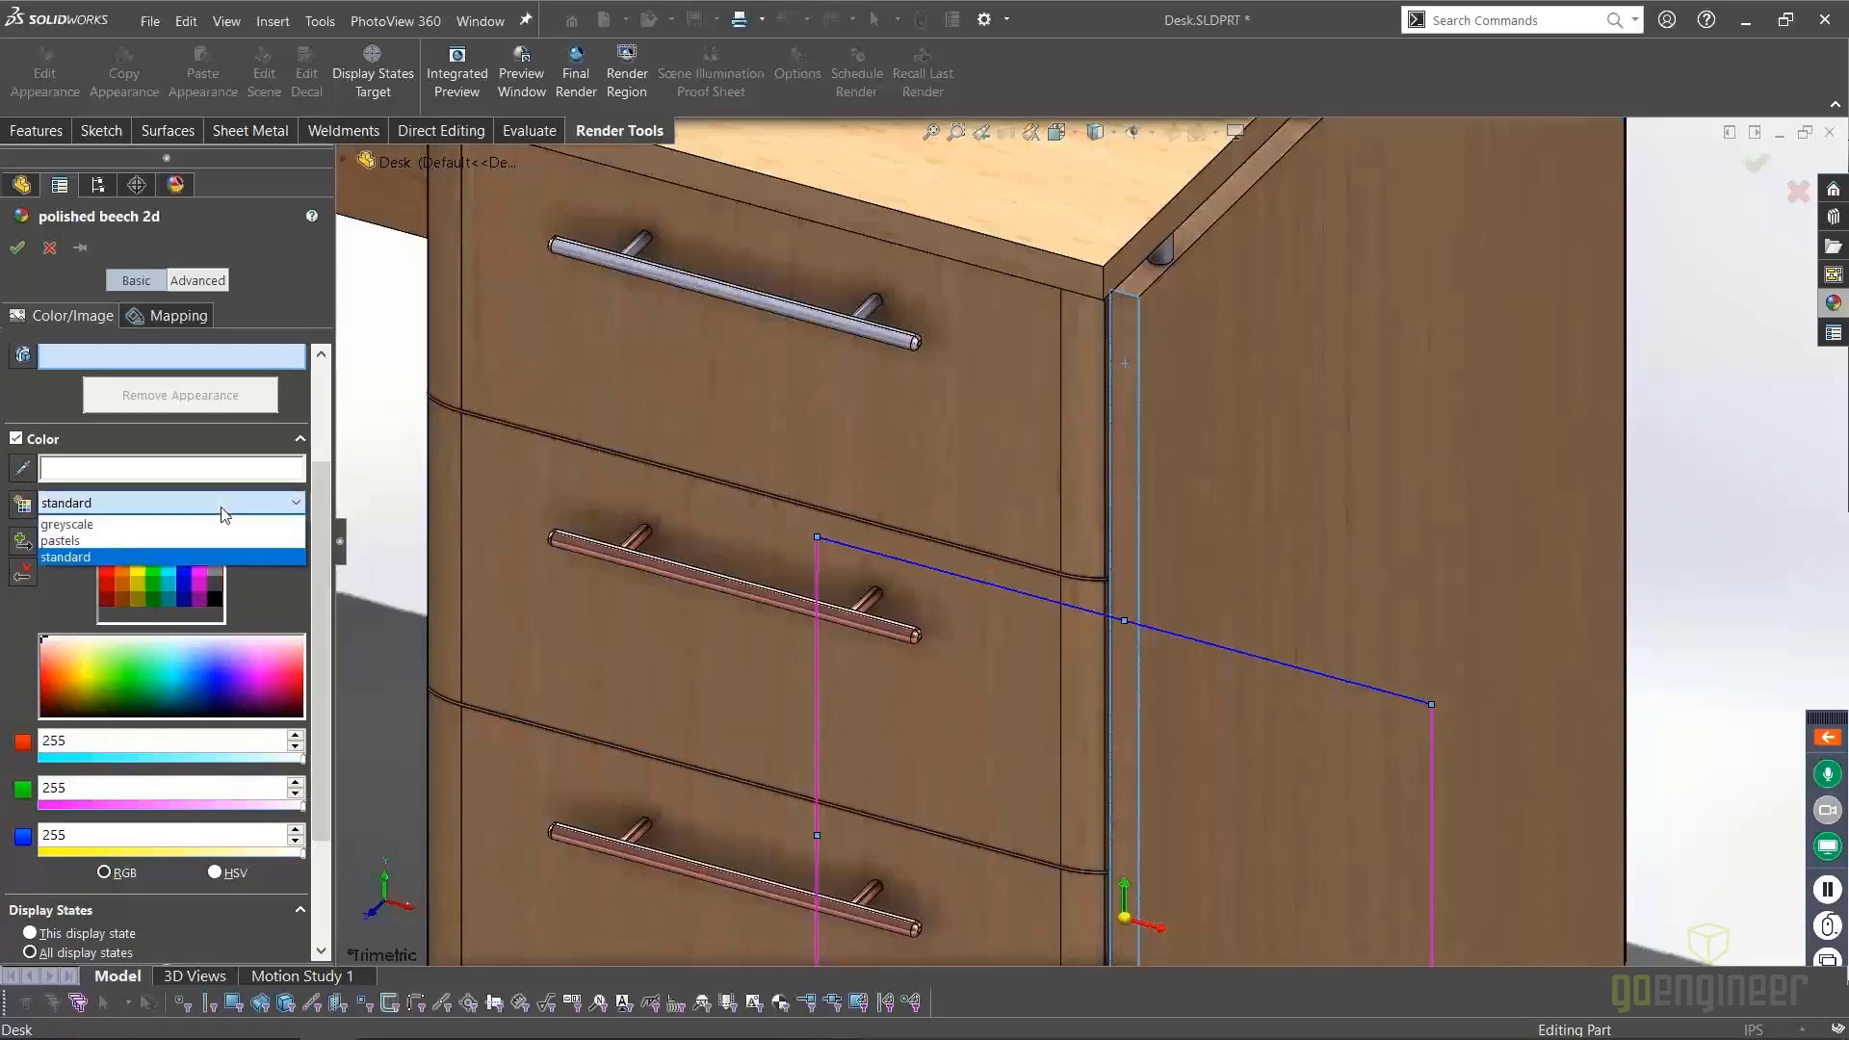
click(110, 551)
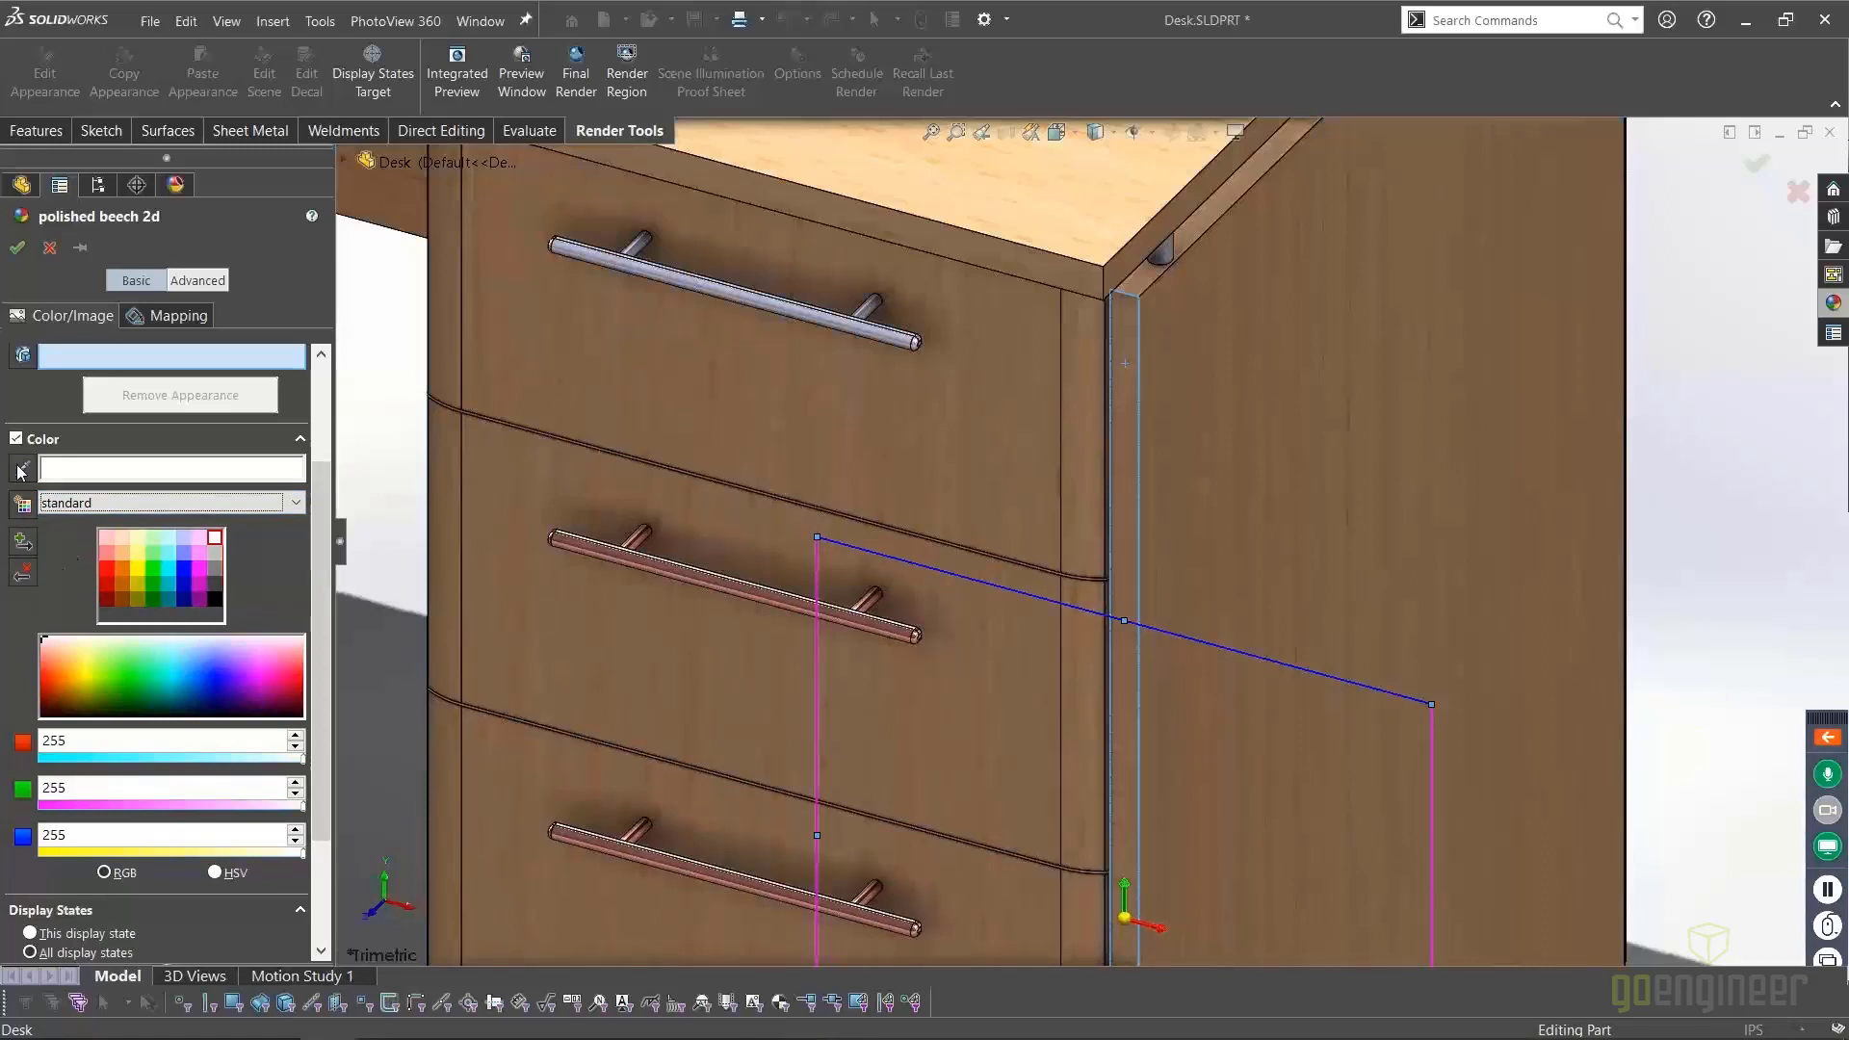
drag(318, 580, 335, 662)
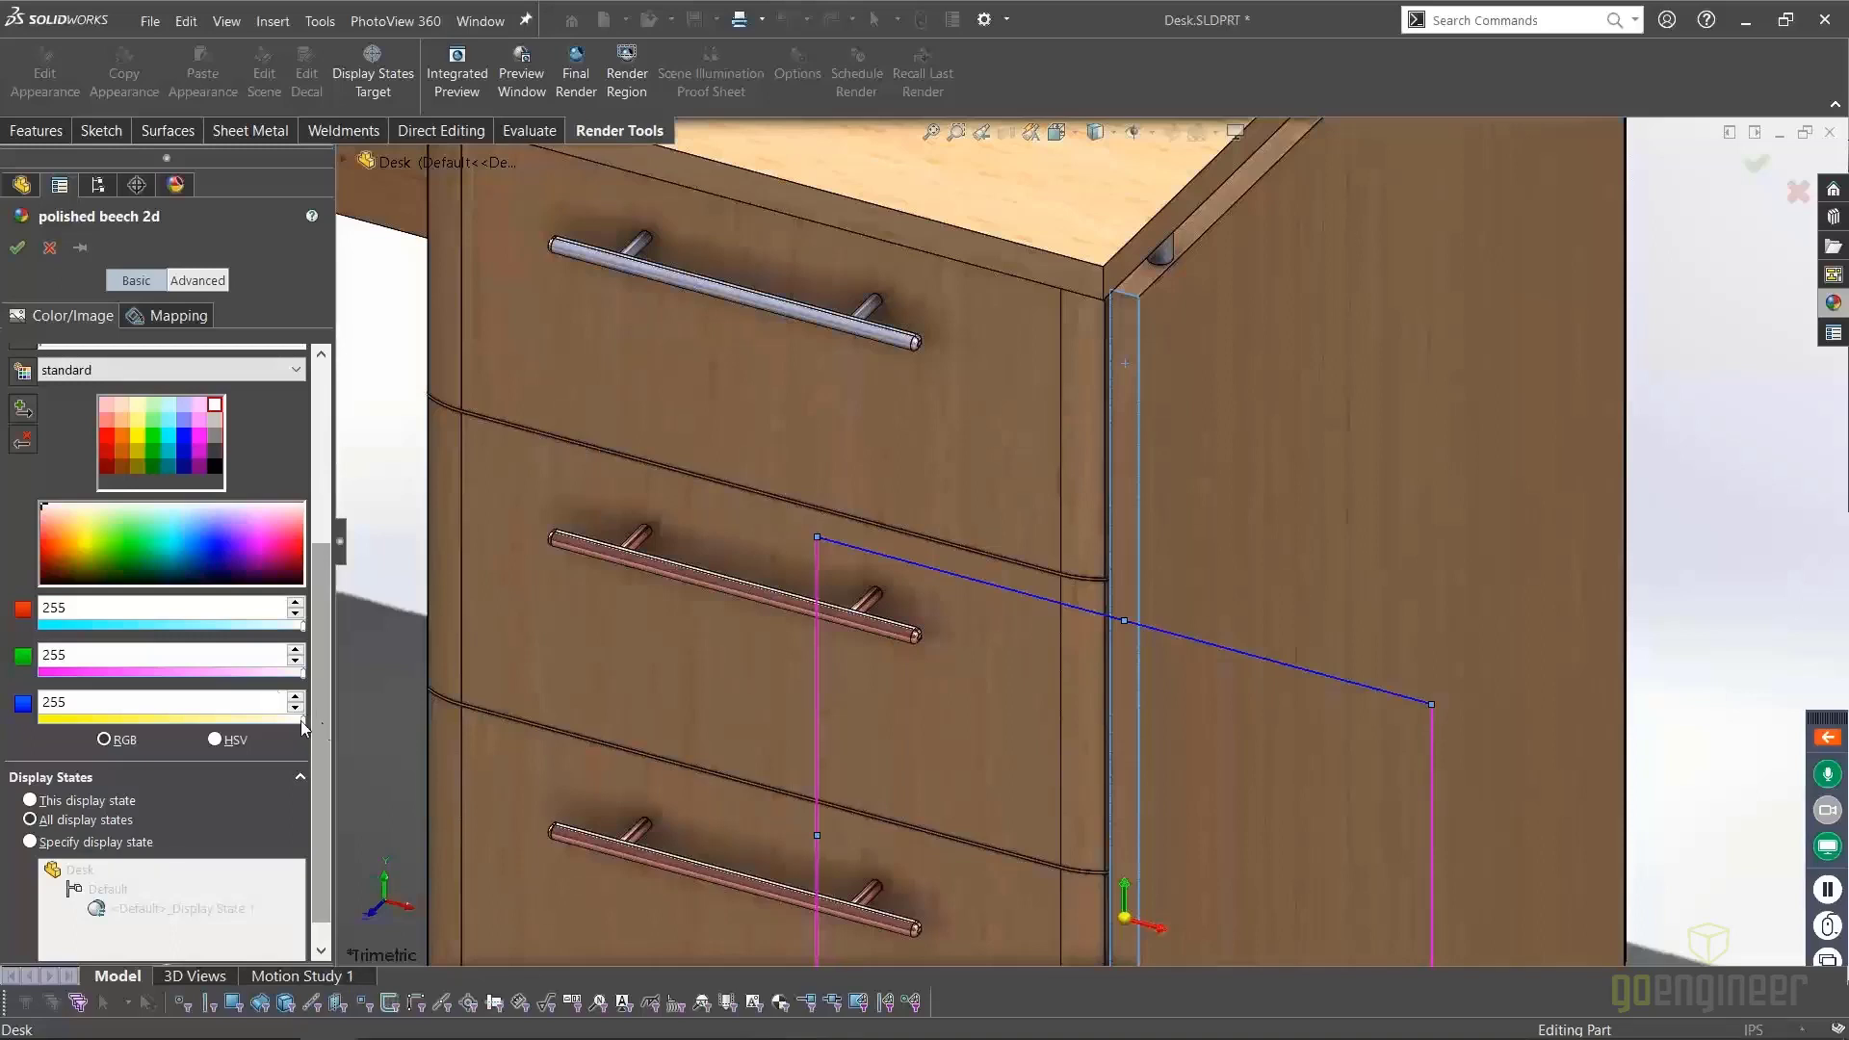
scroll(326, 684, down, 1)
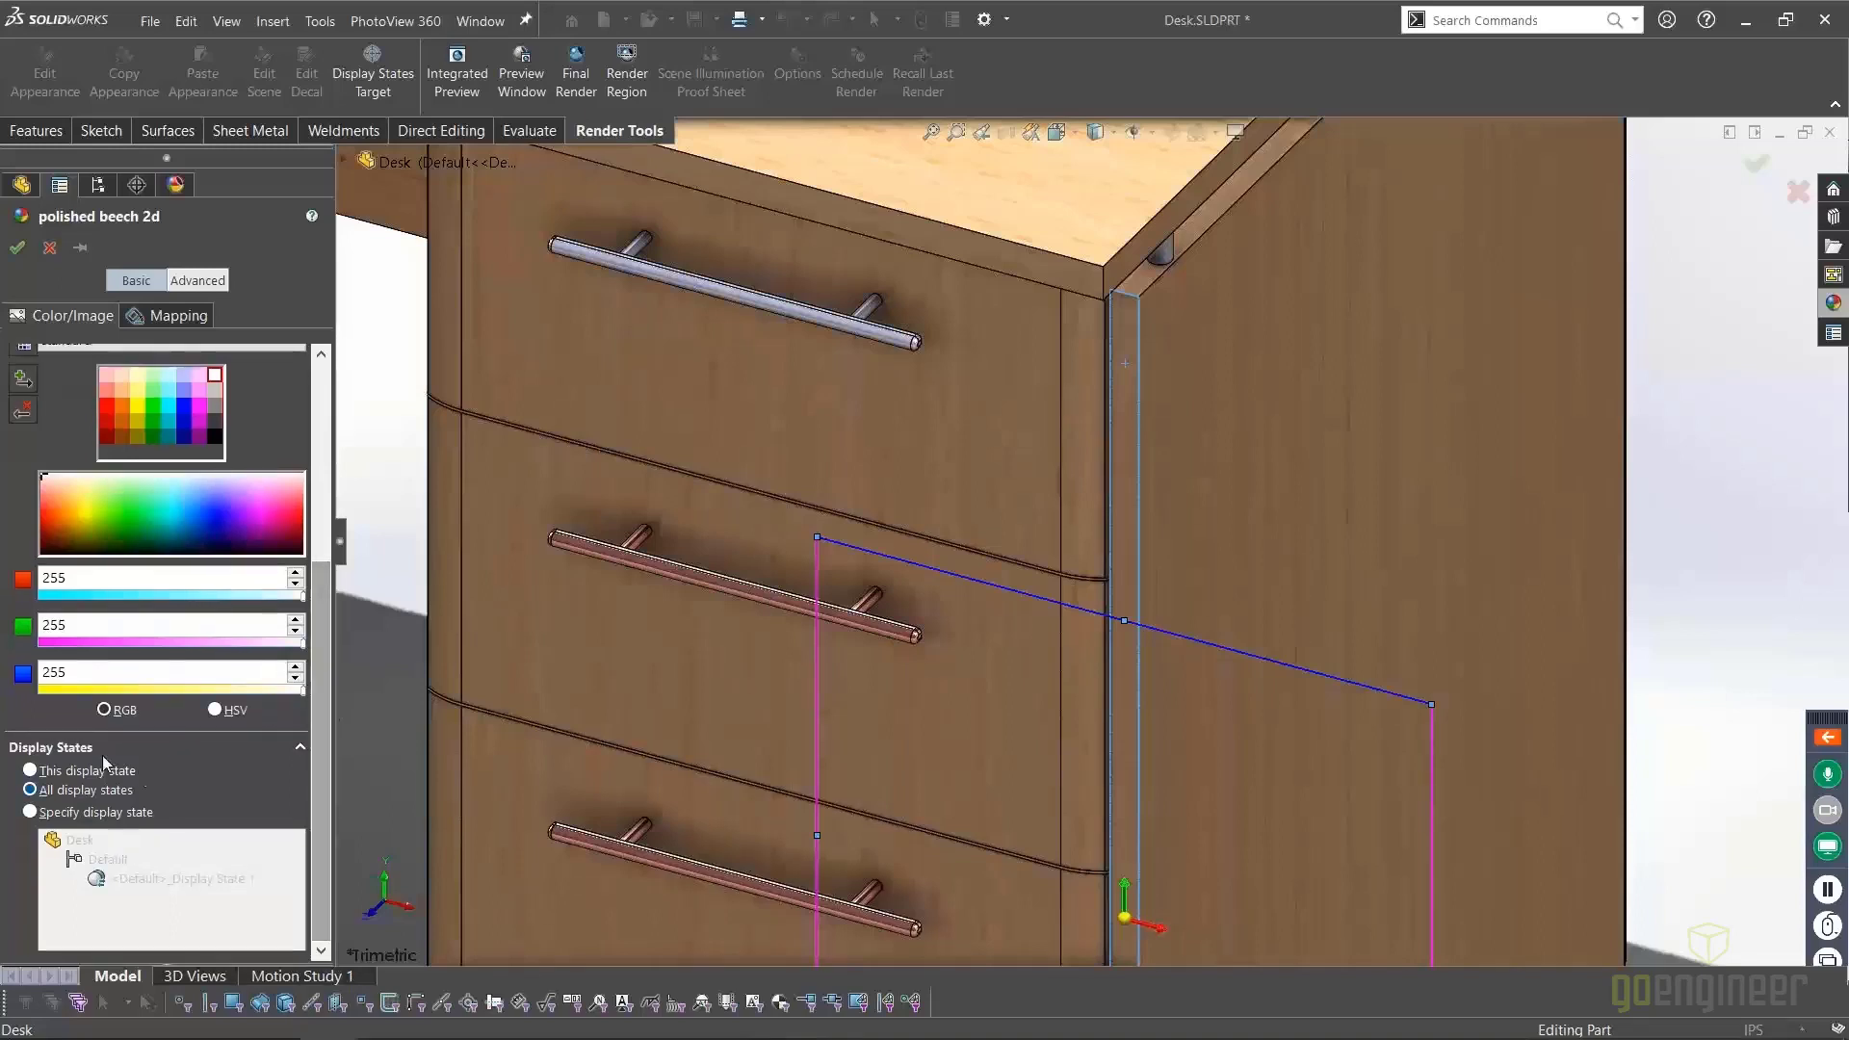
drag(318, 735, 321, 488)
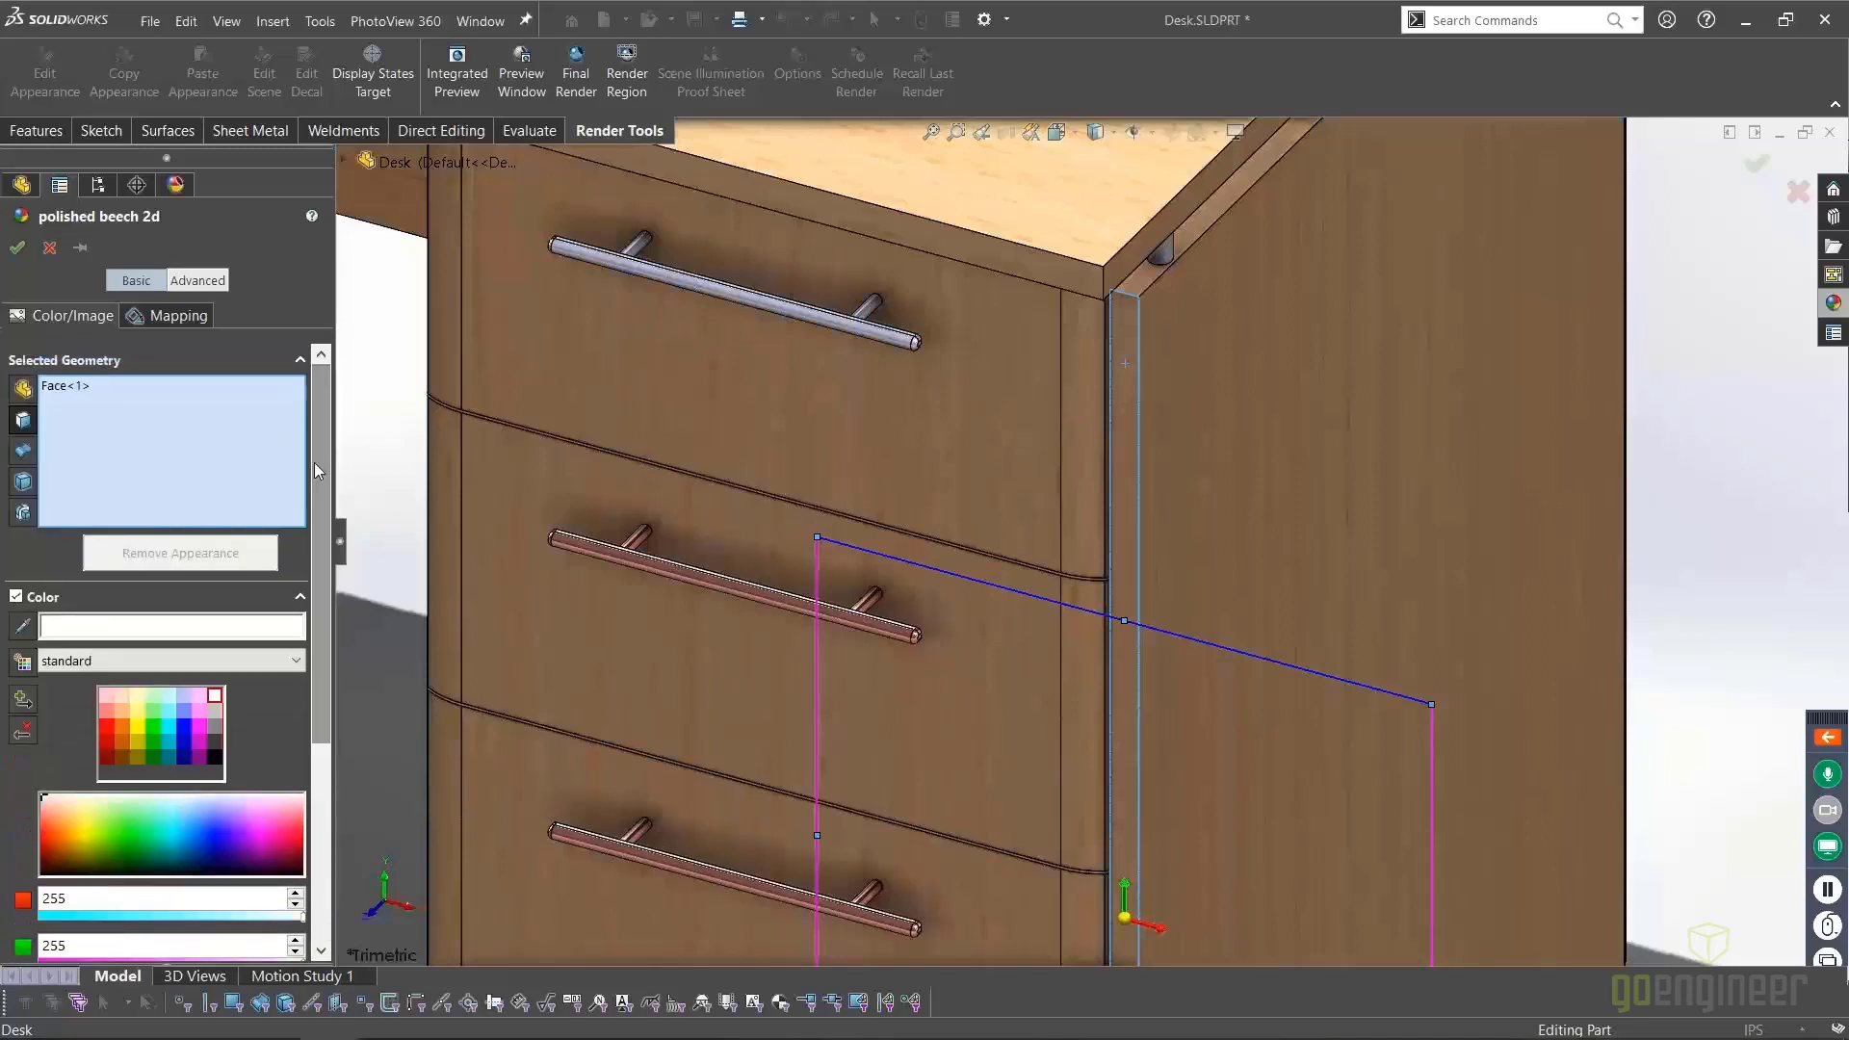
Use projection mapping for the beech appearance on the panel's front edge and set its rotation to 90 degrees
click(154, 315)
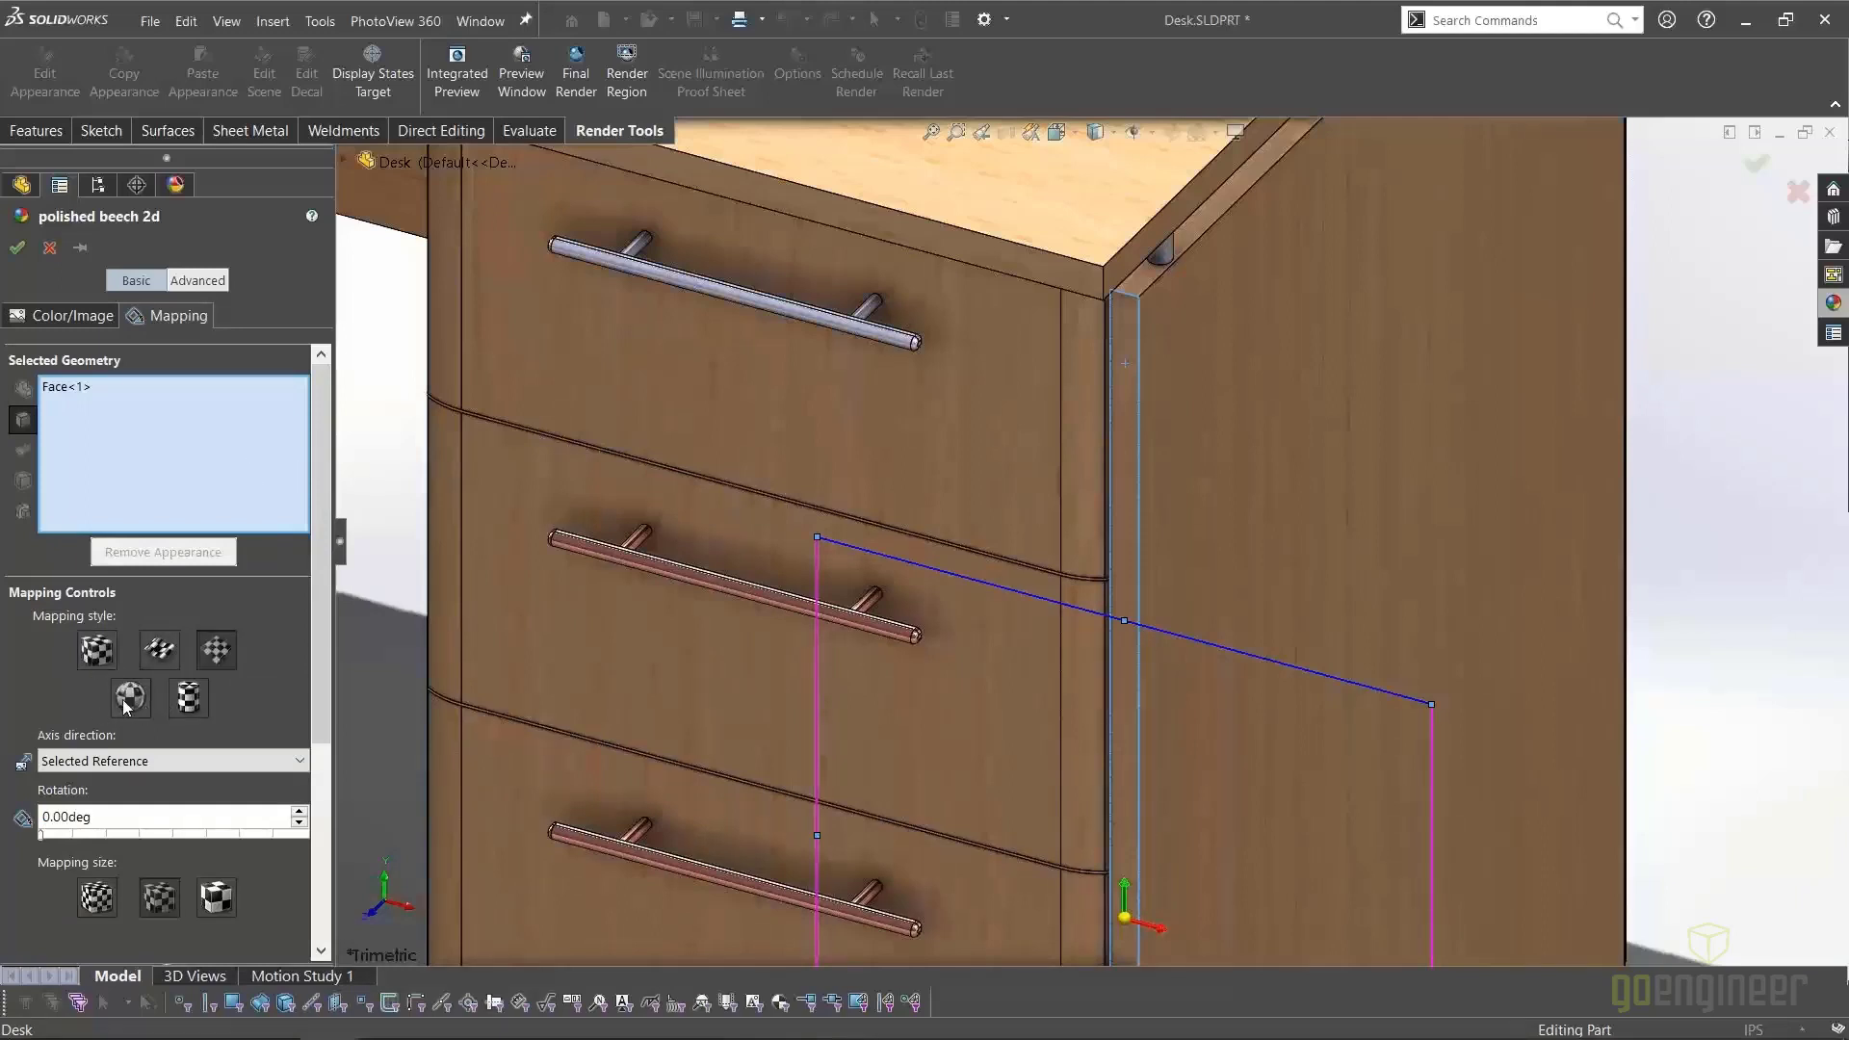
click(216, 650)
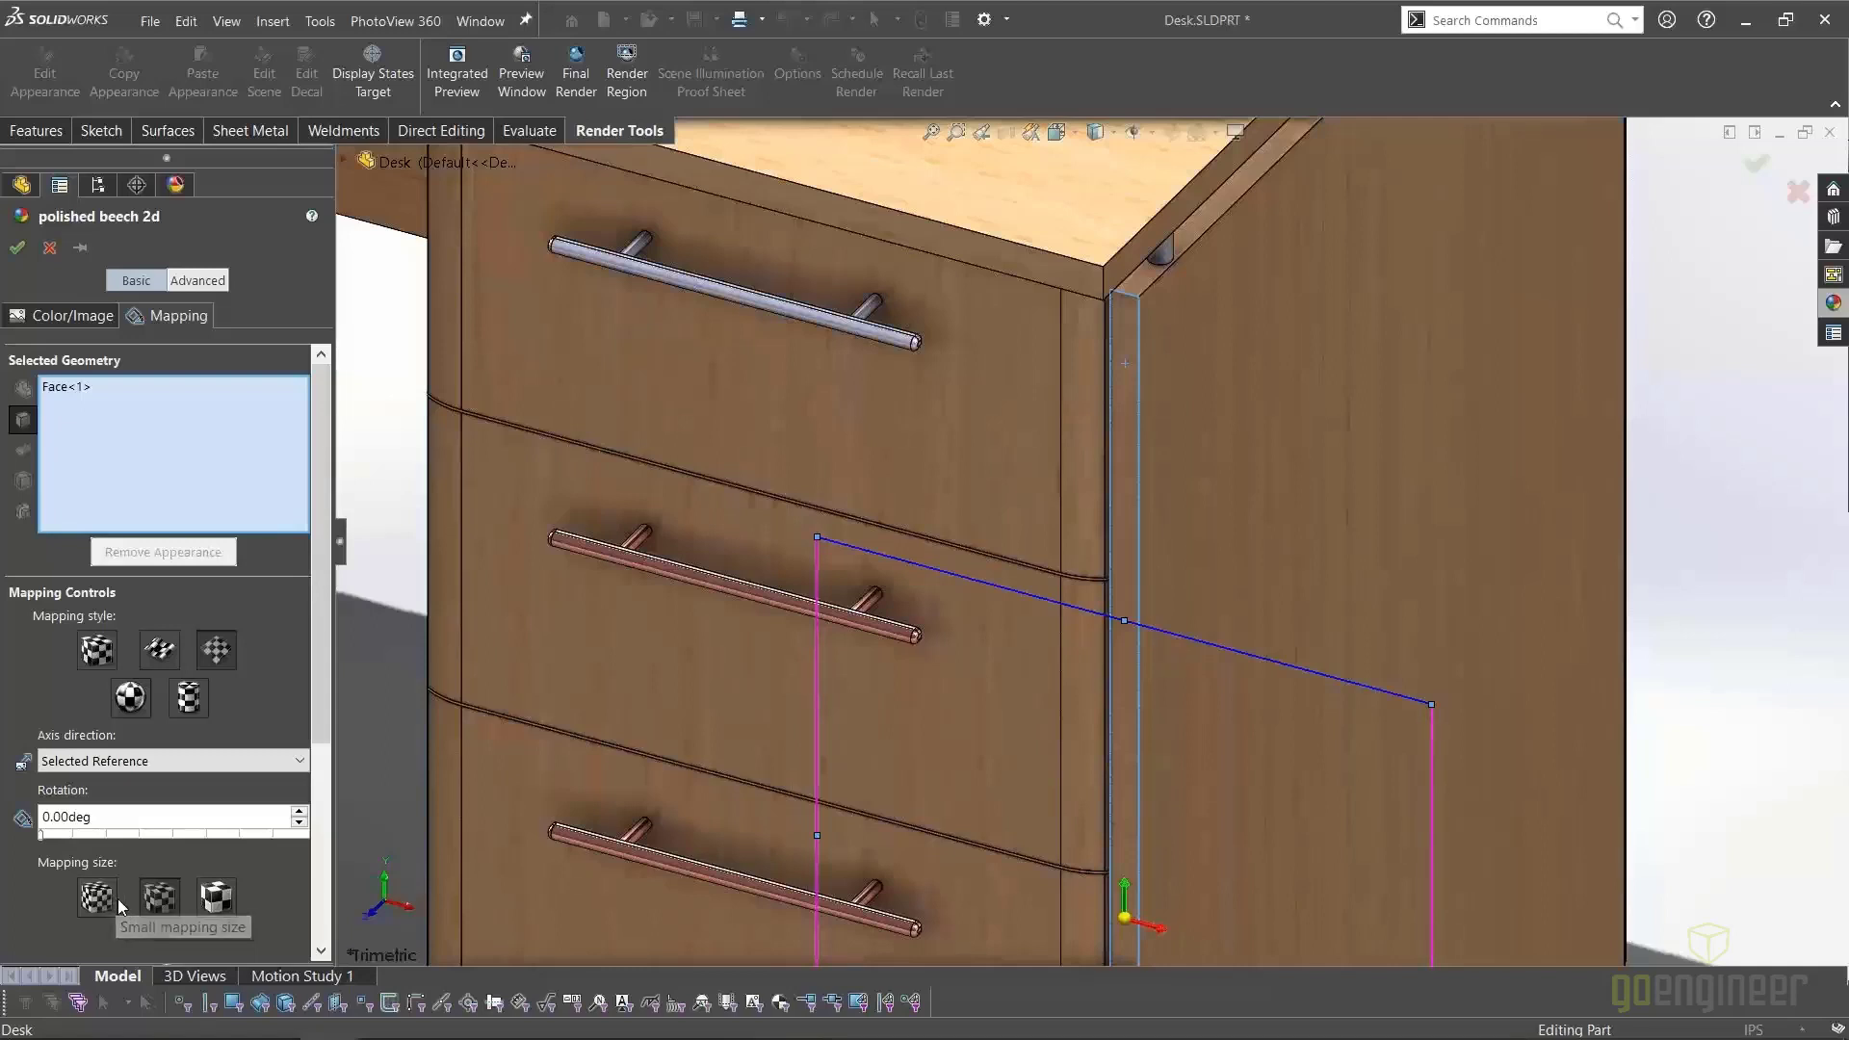
click(114, 817)
text(90)
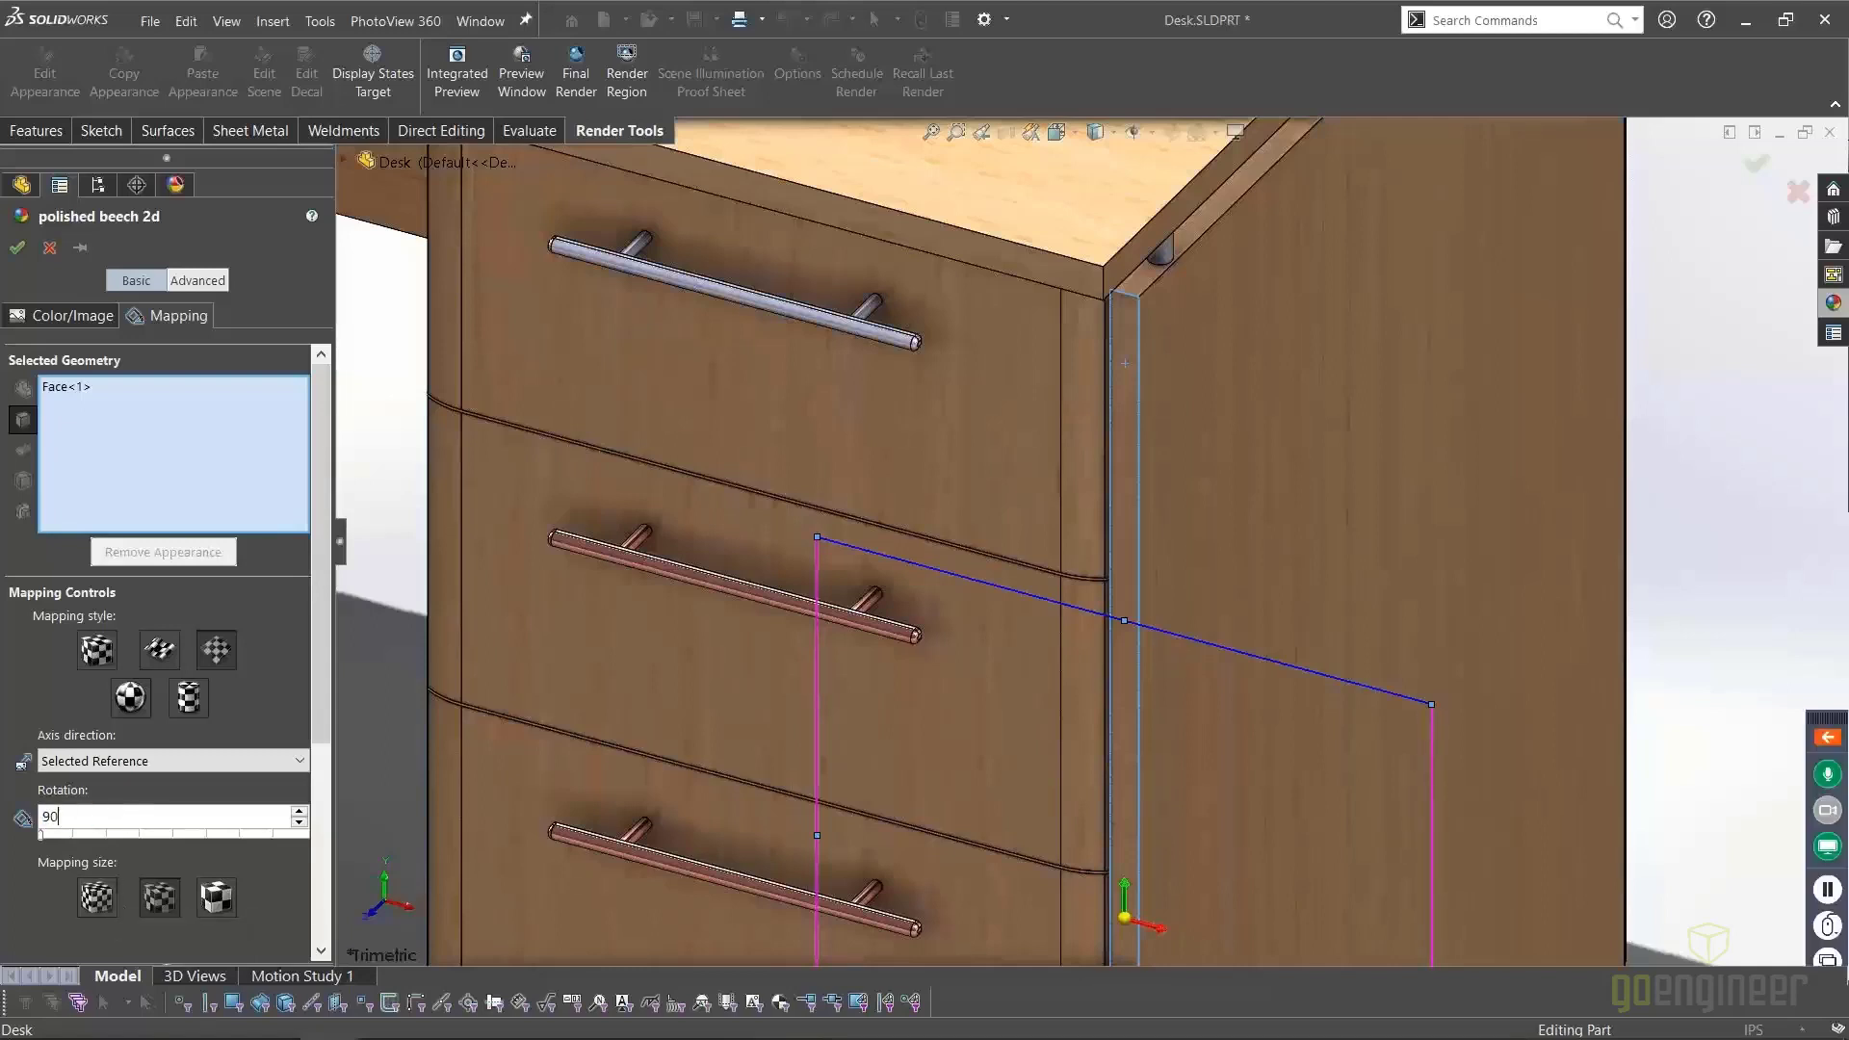
key(Return)
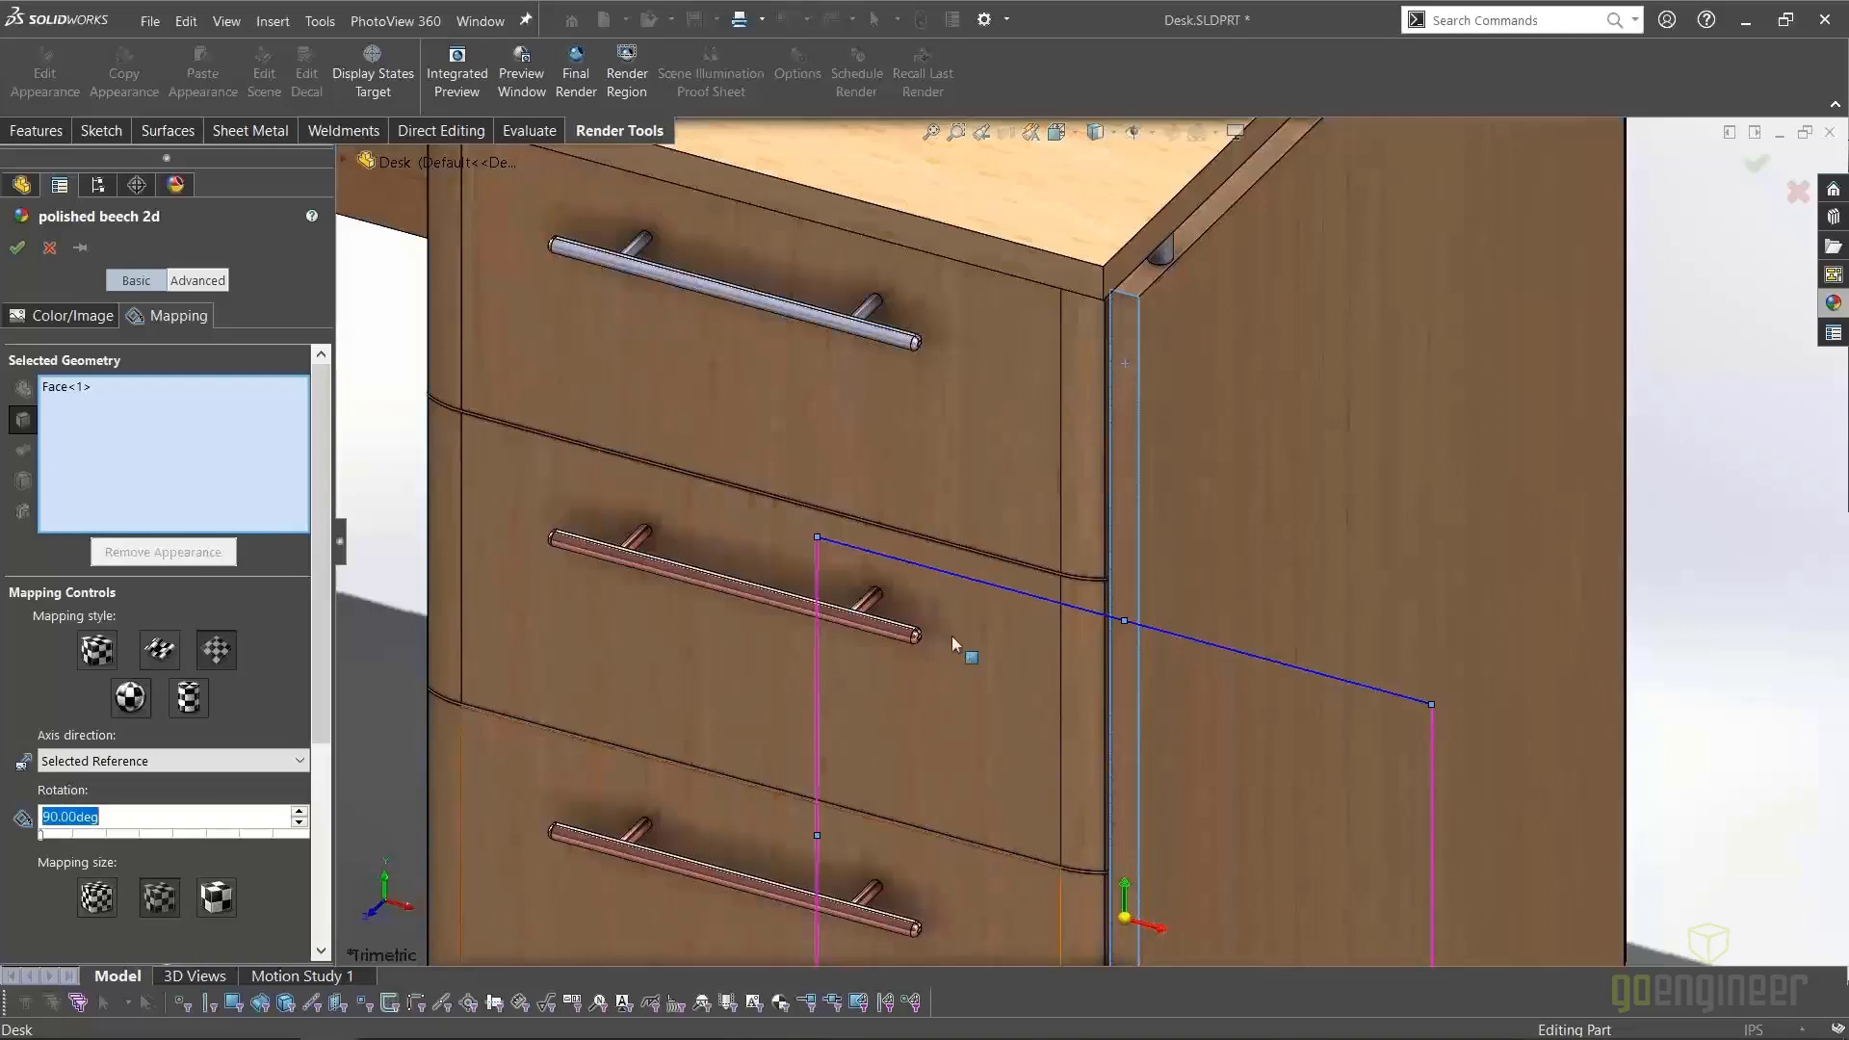
click(258, 784)
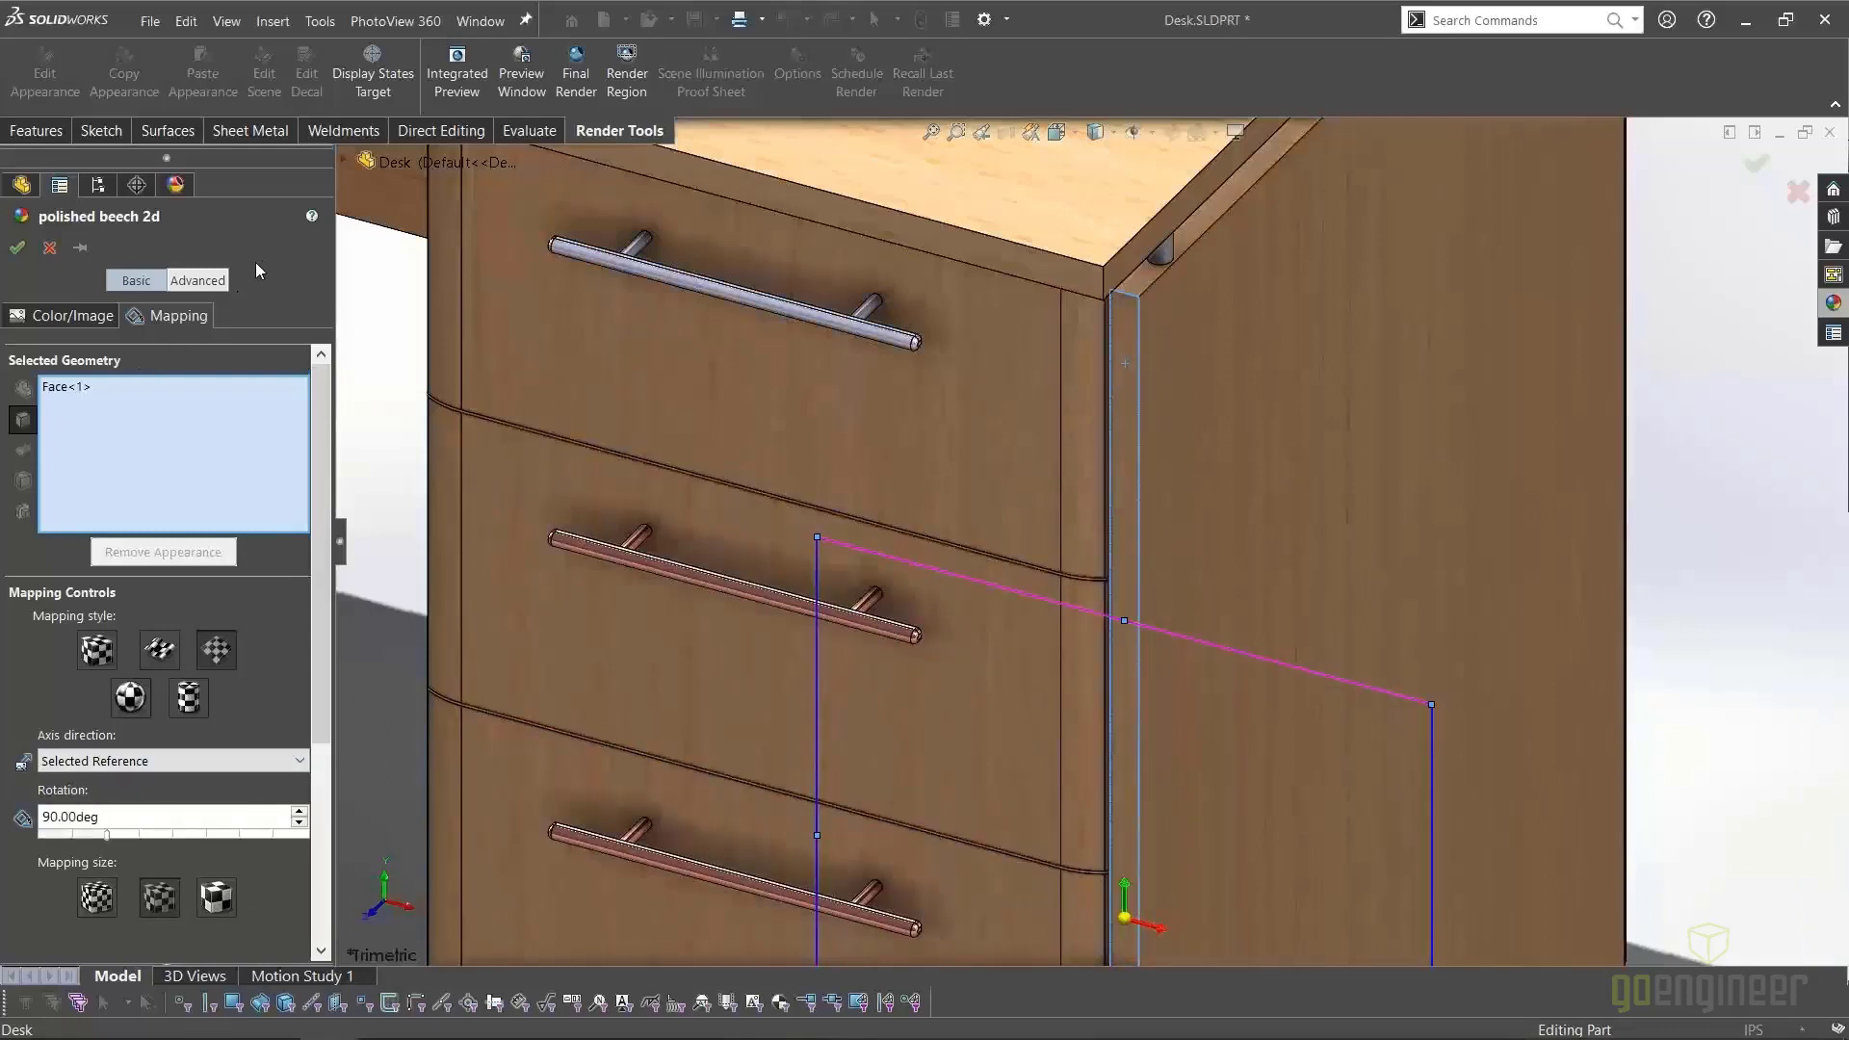
Examine the advanced mapping and surface finish options of the beech appearance, including the list of available finishes
click(200, 279)
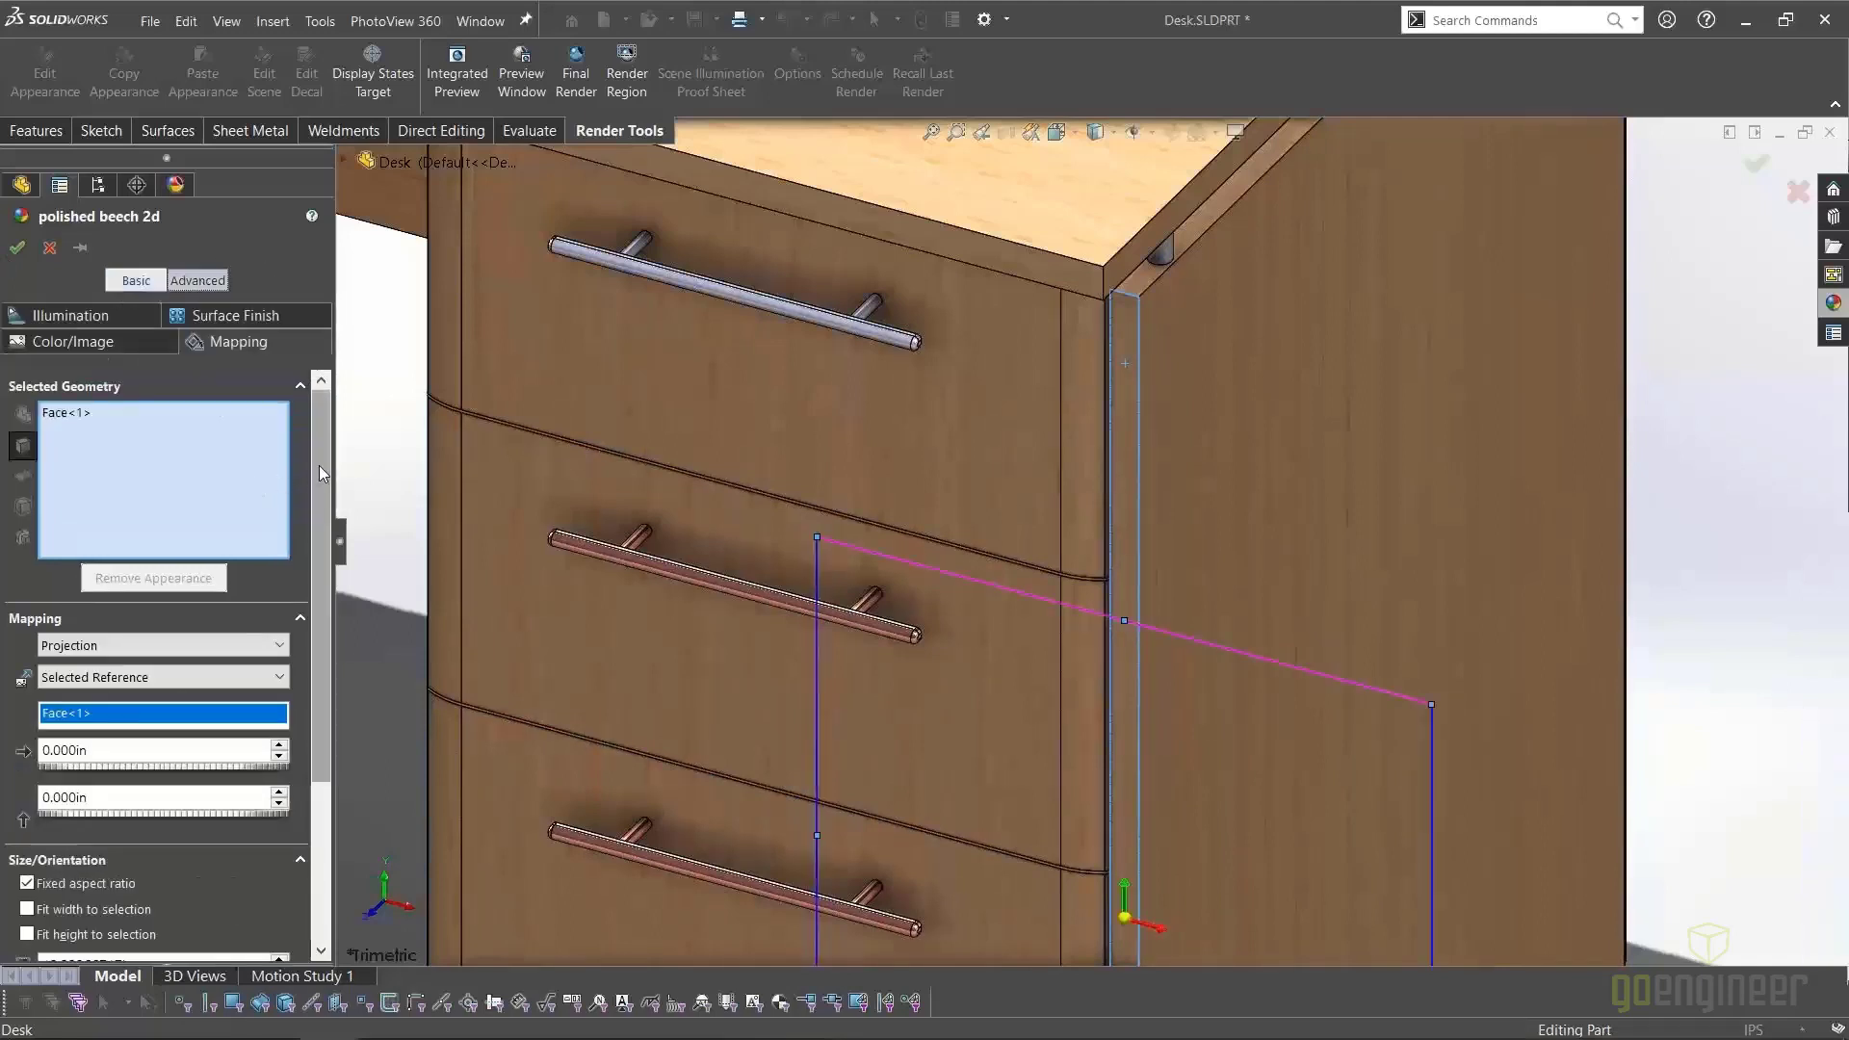
drag(320, 466, 323, 621)
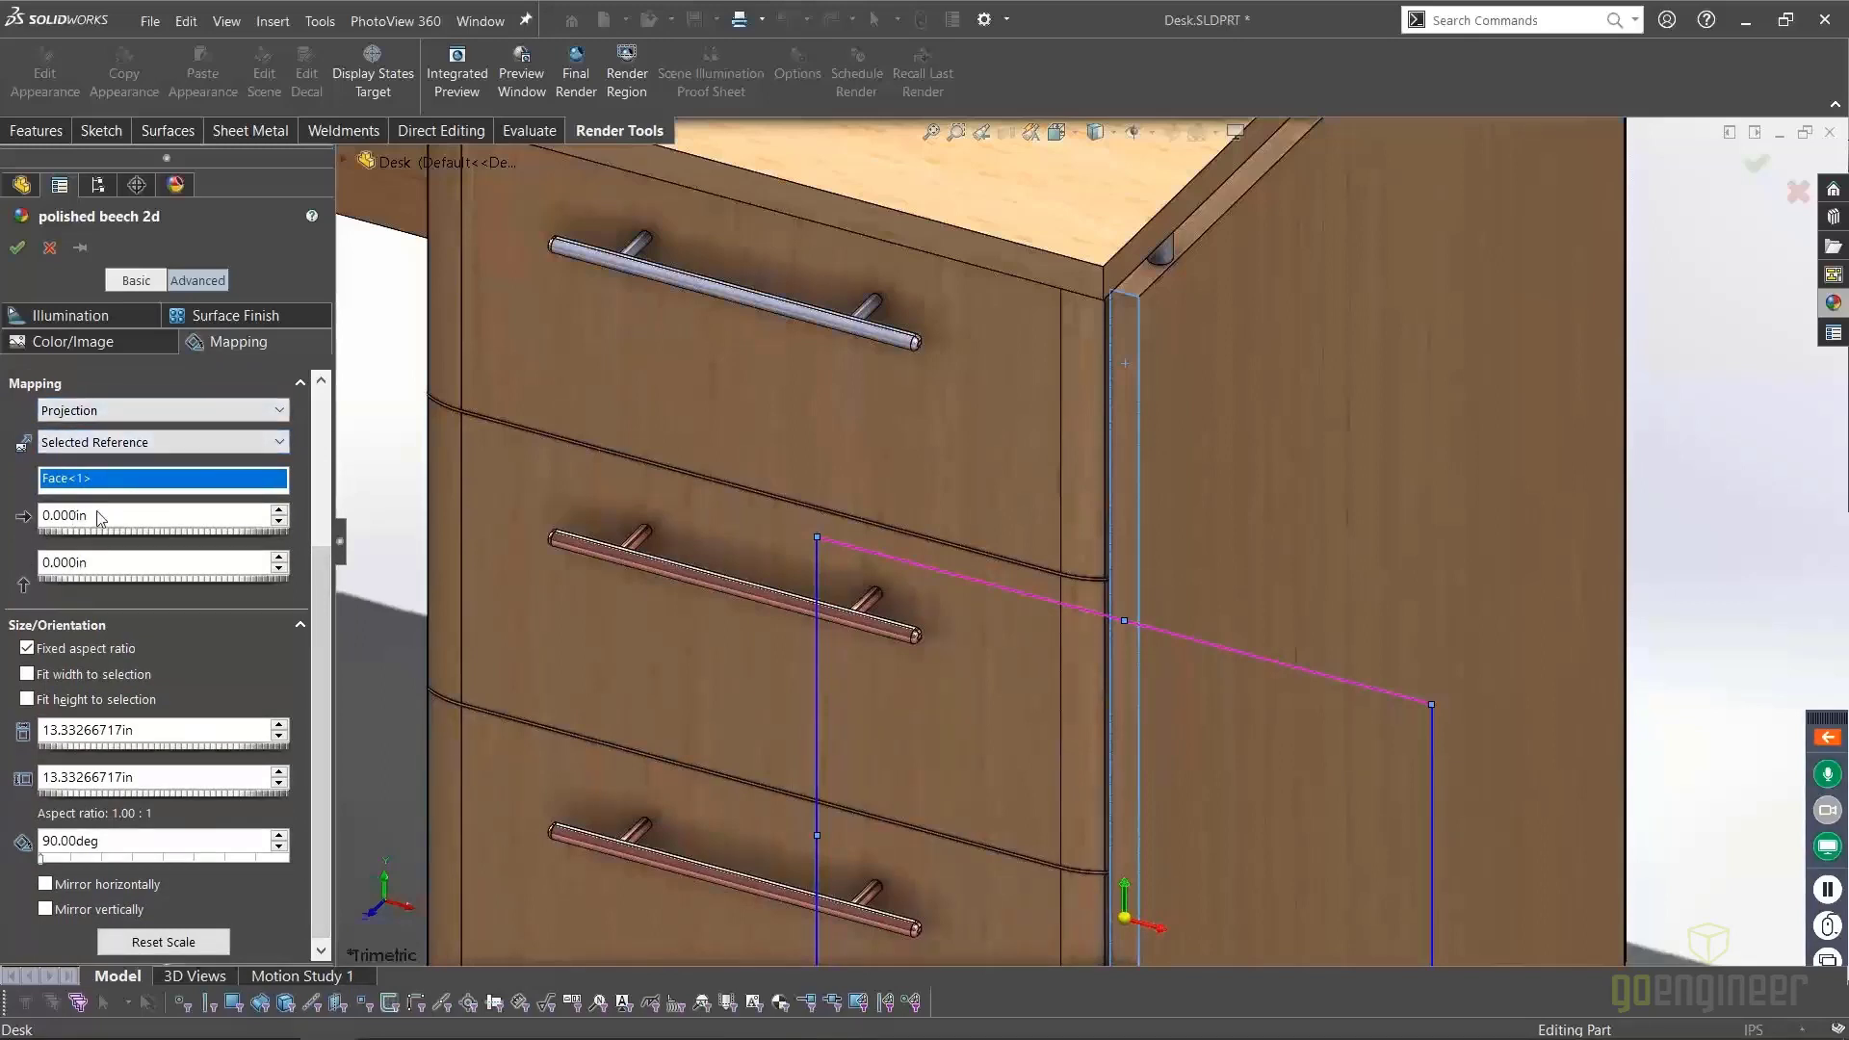
drag(321, 603, 320, 608)
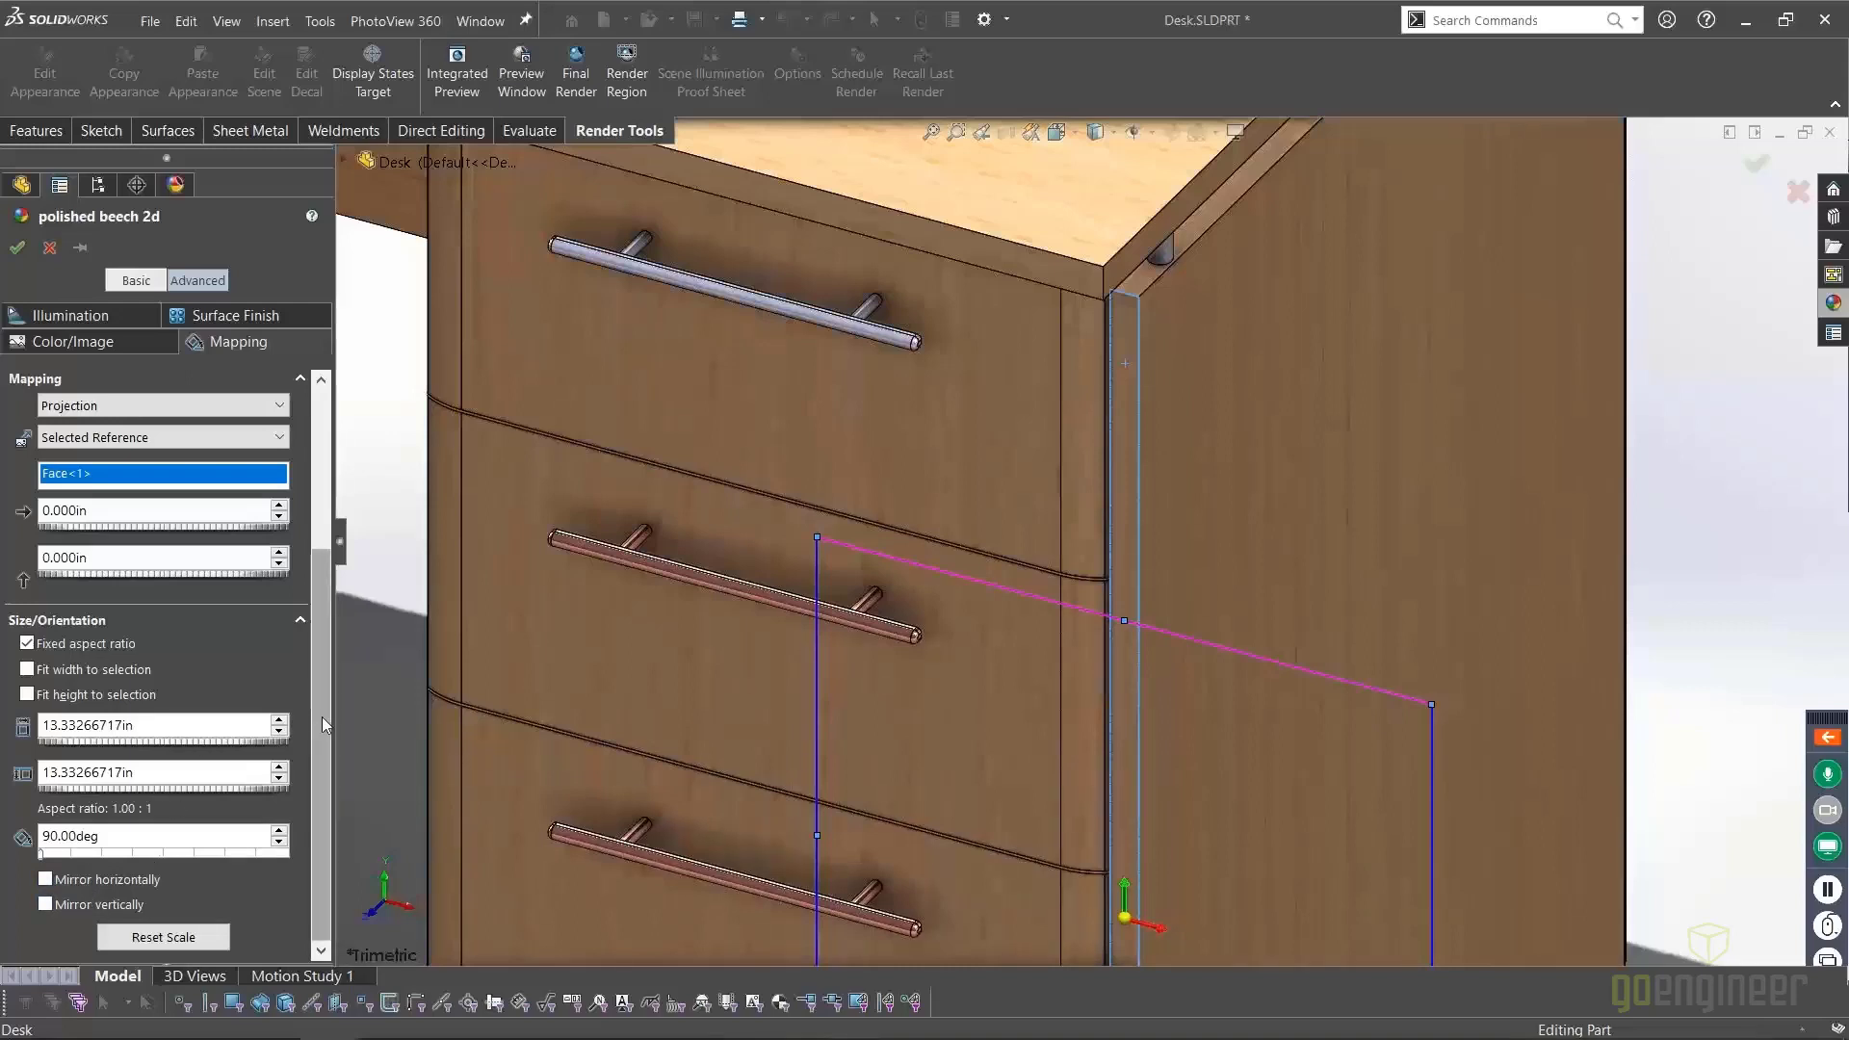
drag(322, 717, 332, 528)
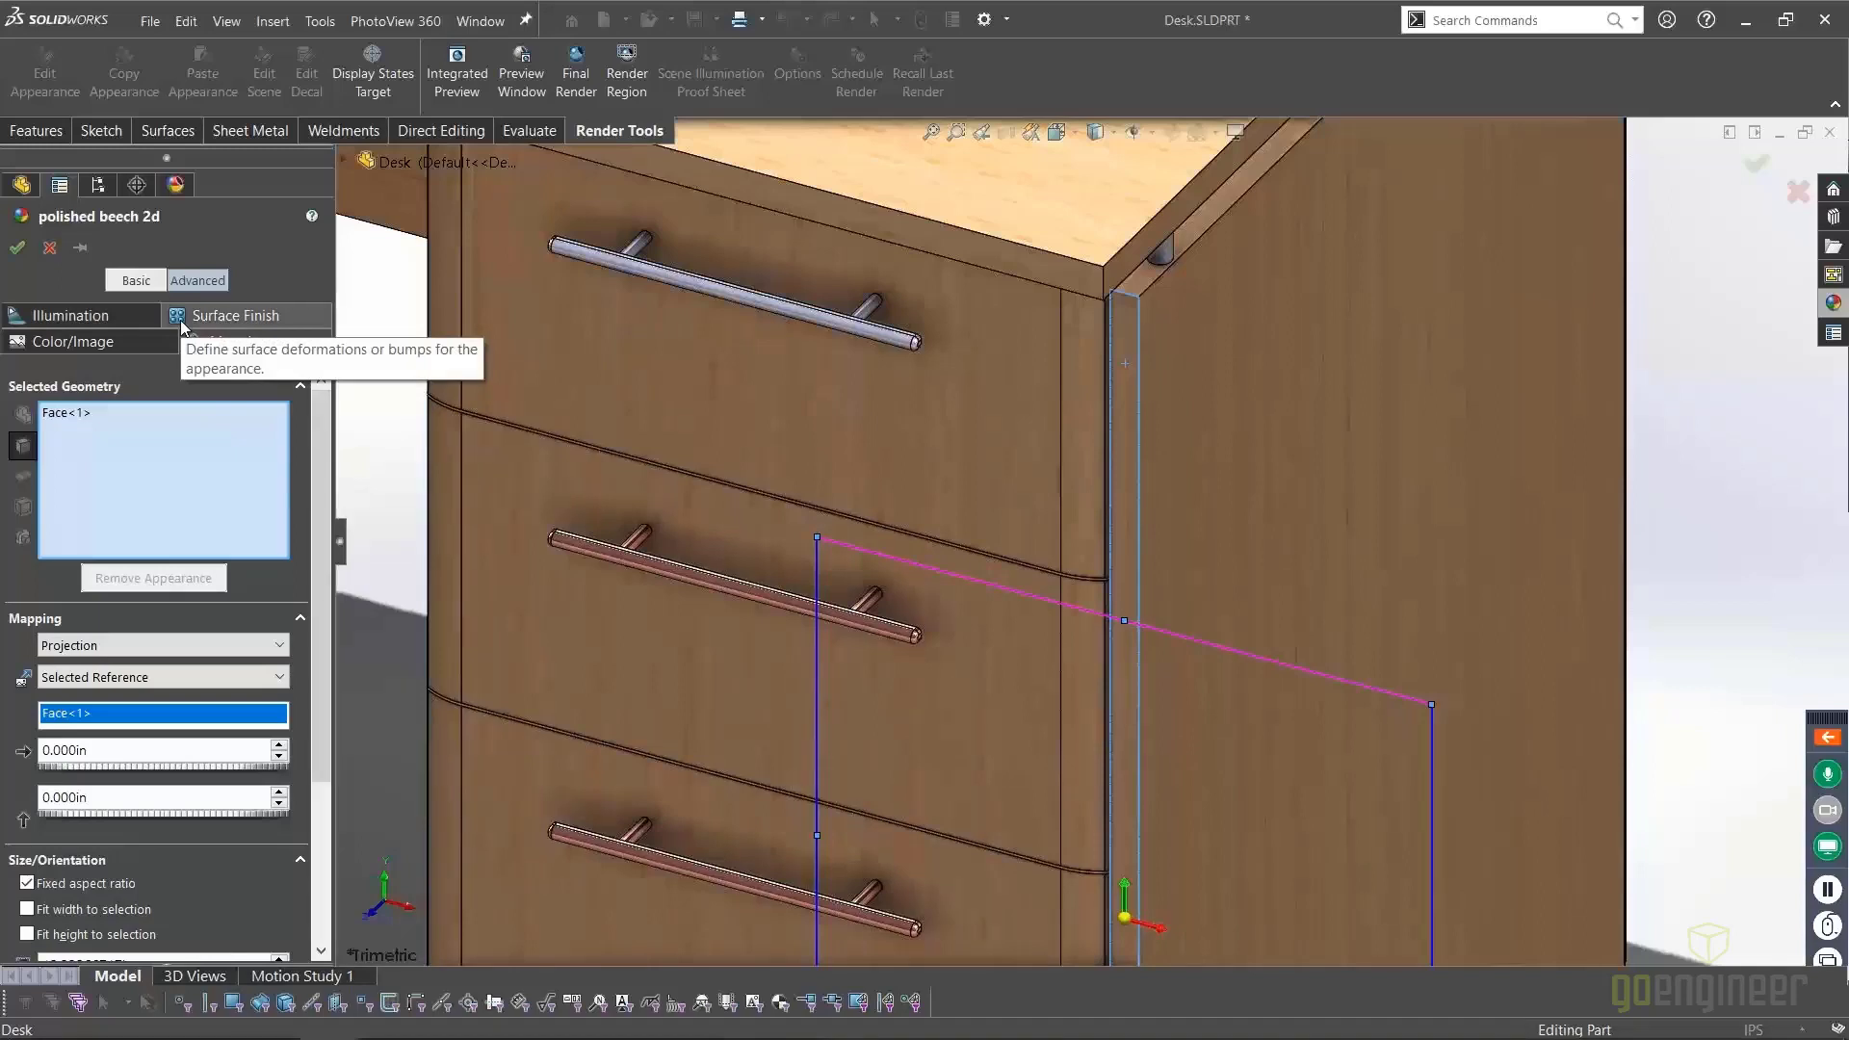
click(220, 318)
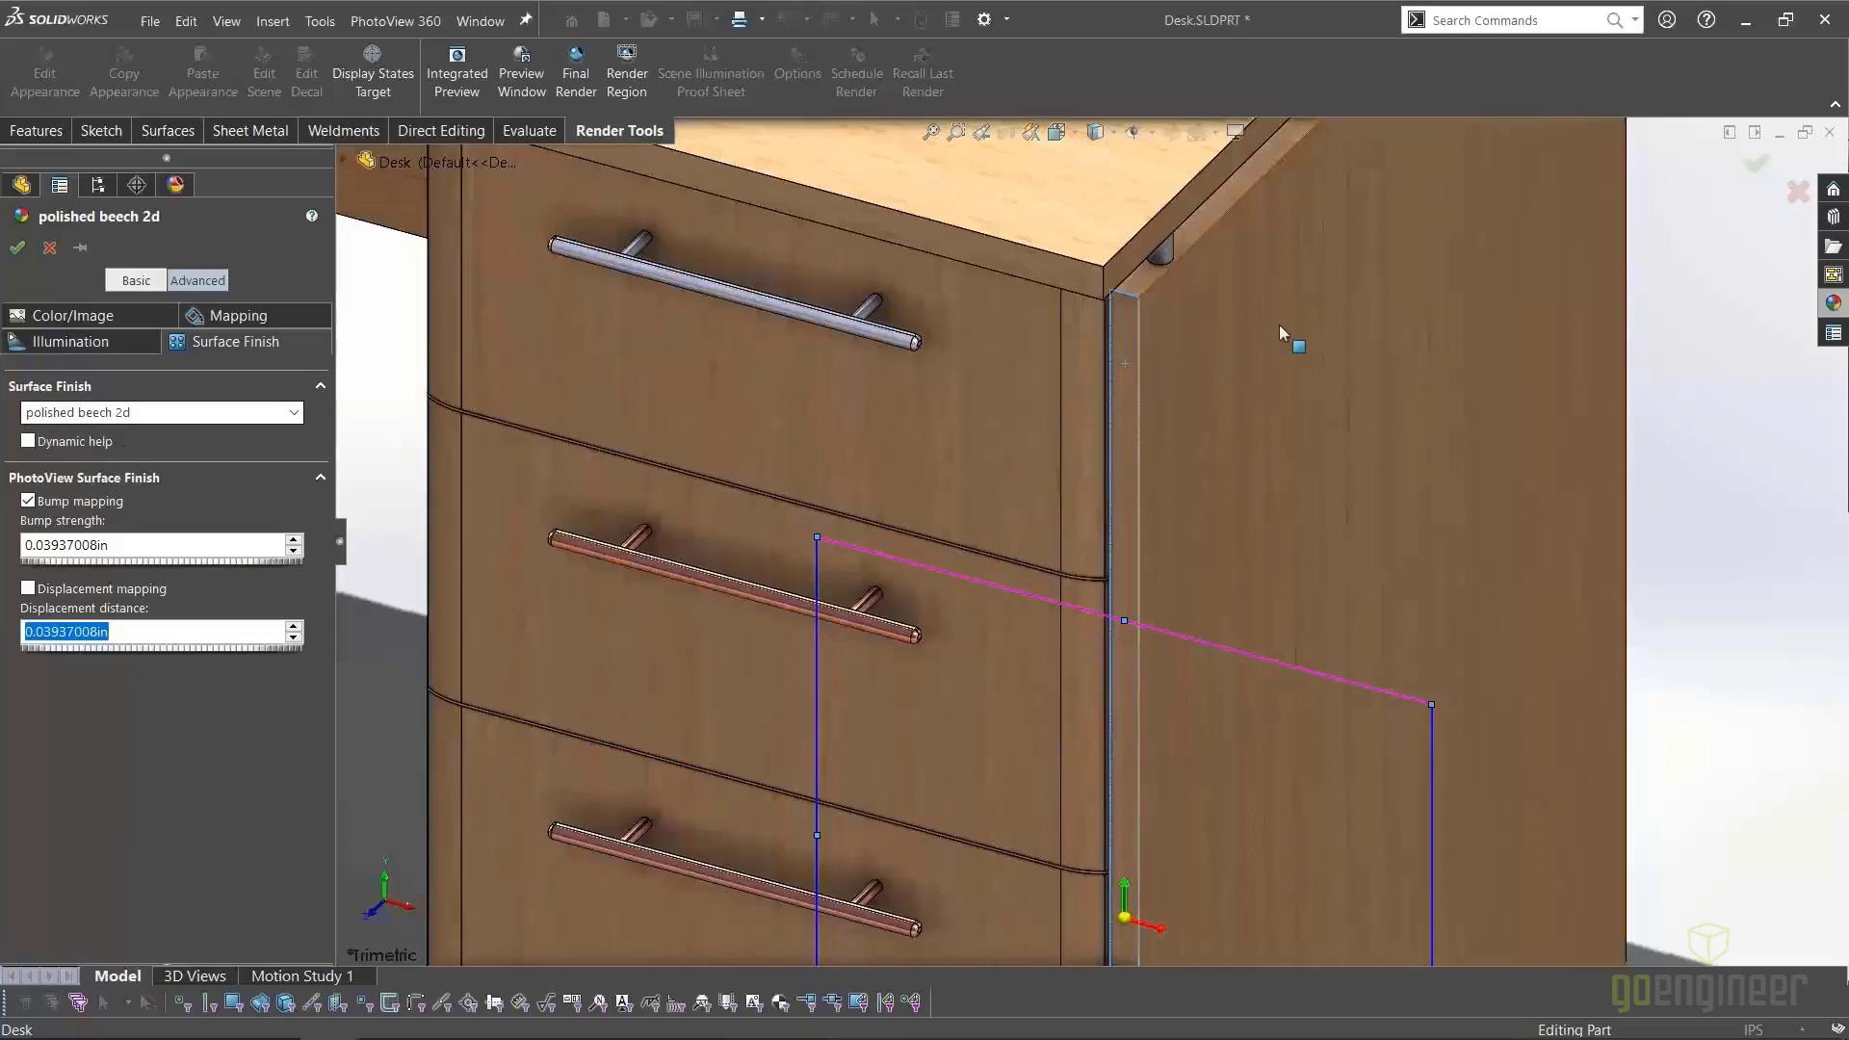
click(299, 413)
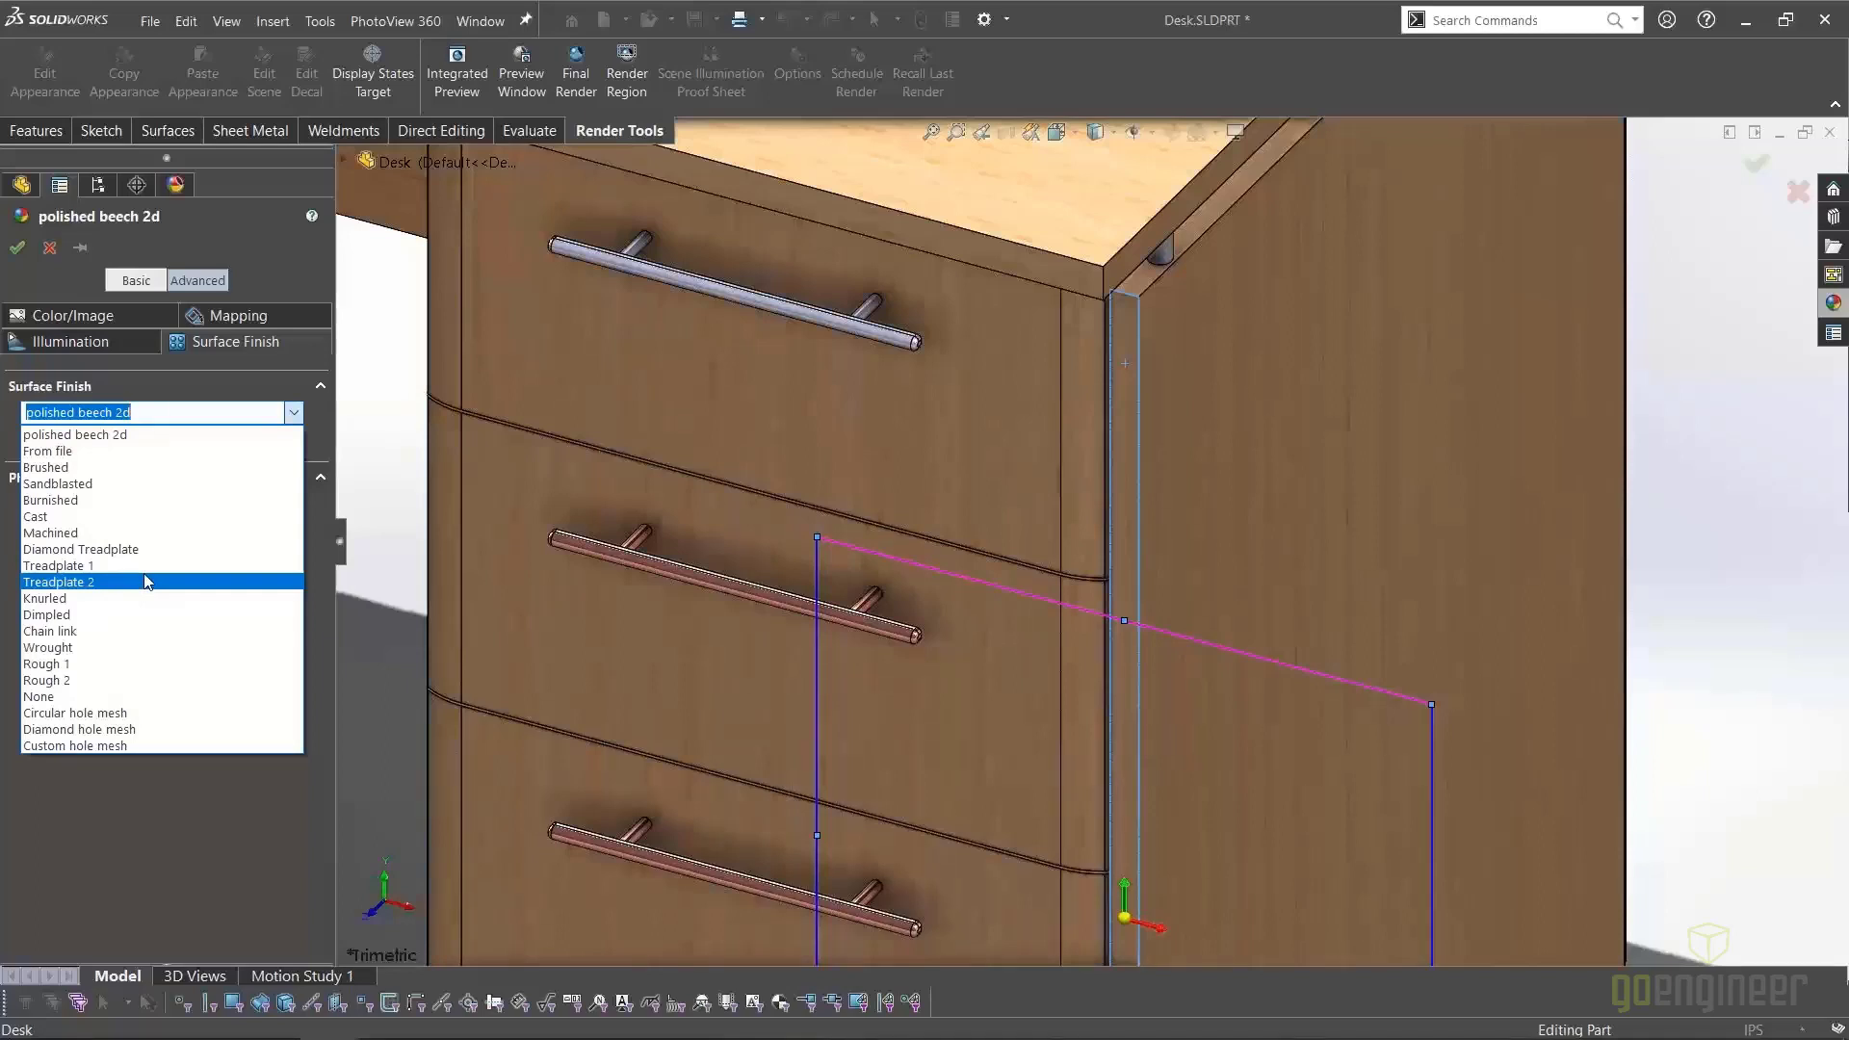
click(166, 381)
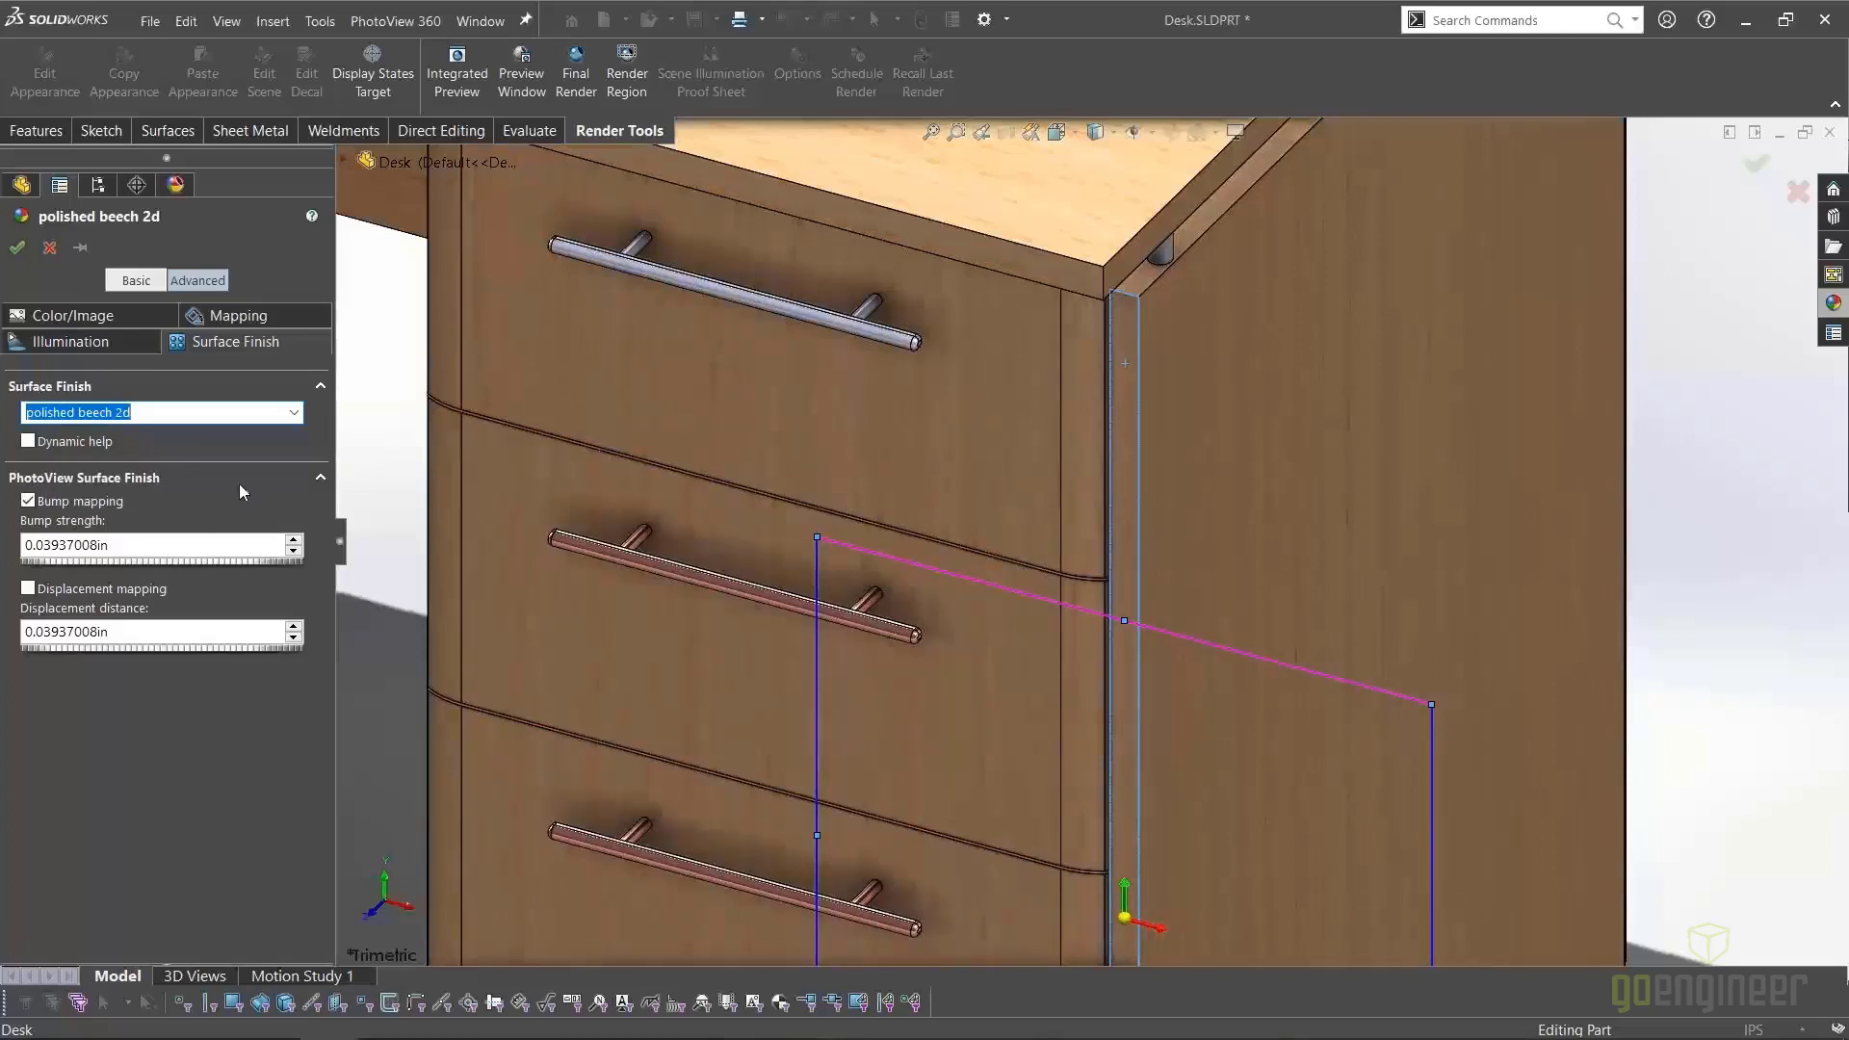
Review the advanced illumination and colour/image settings, and accept the beech appearance on the side panel's front edge face
click(100, 344)
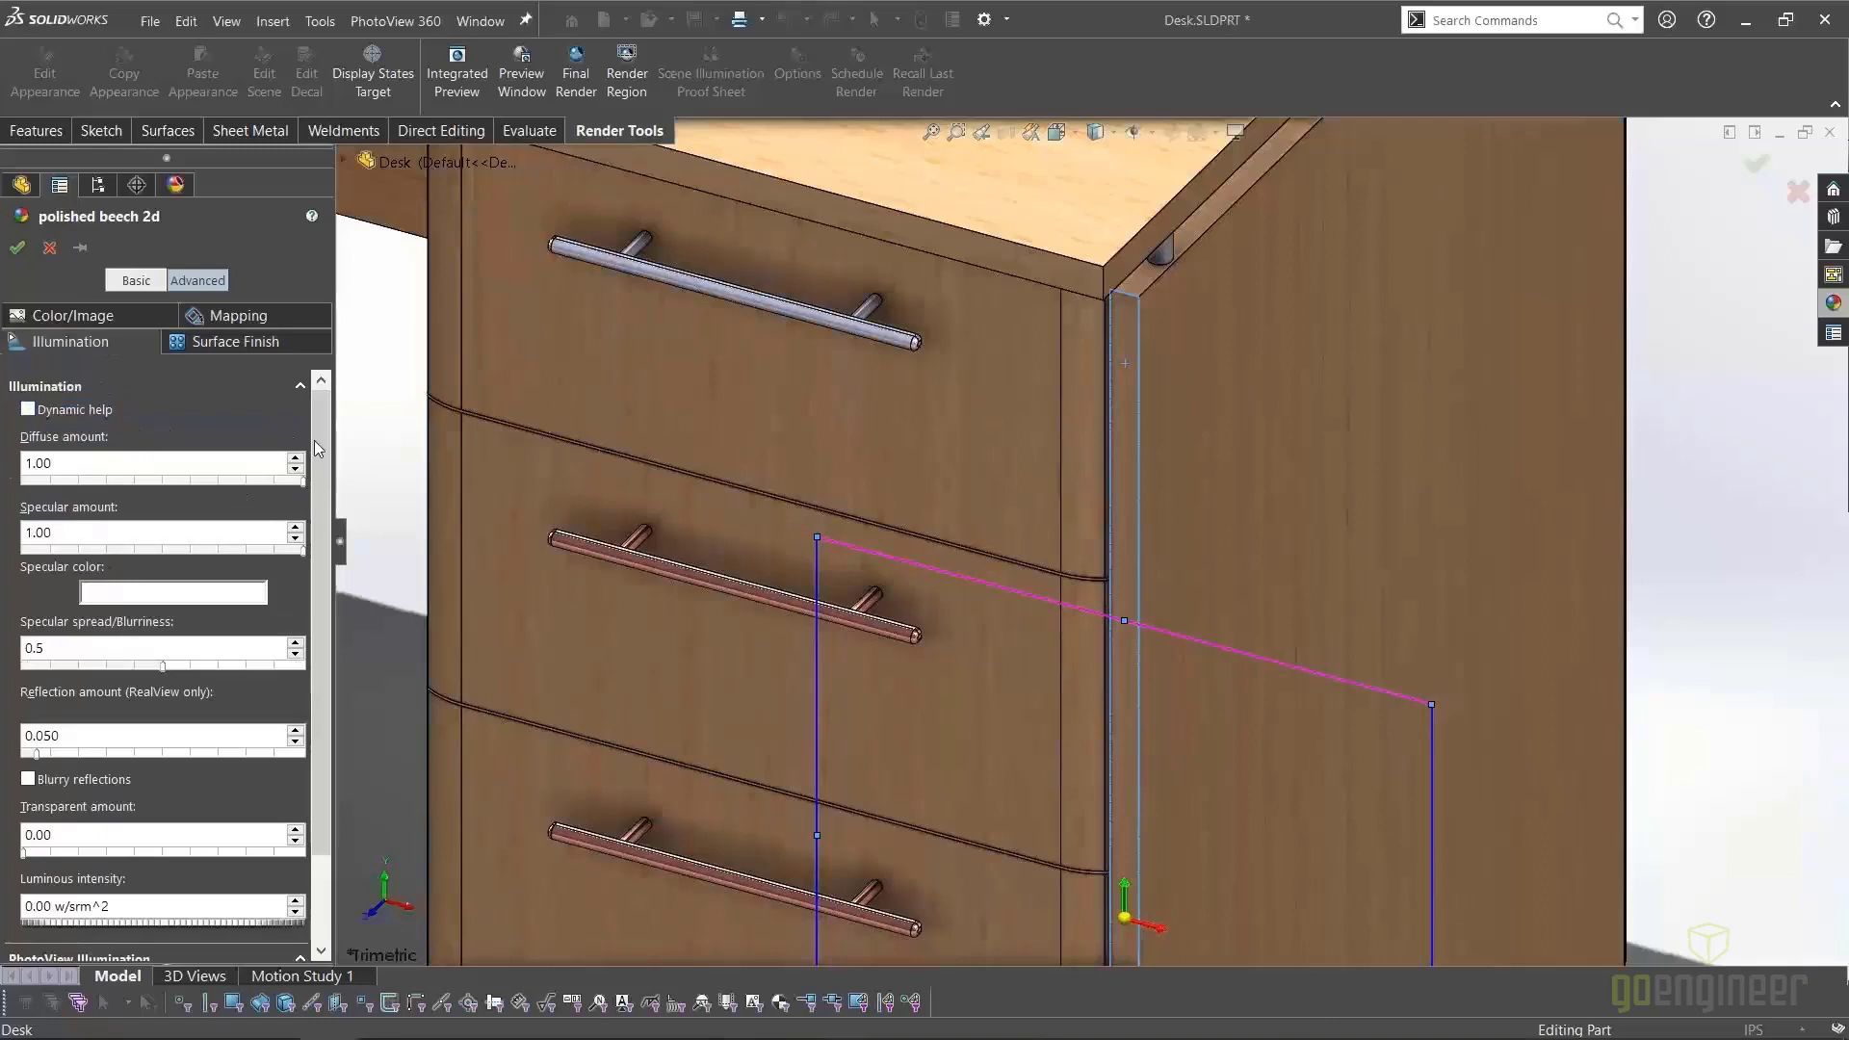
drag(318, 455, 314, 449)
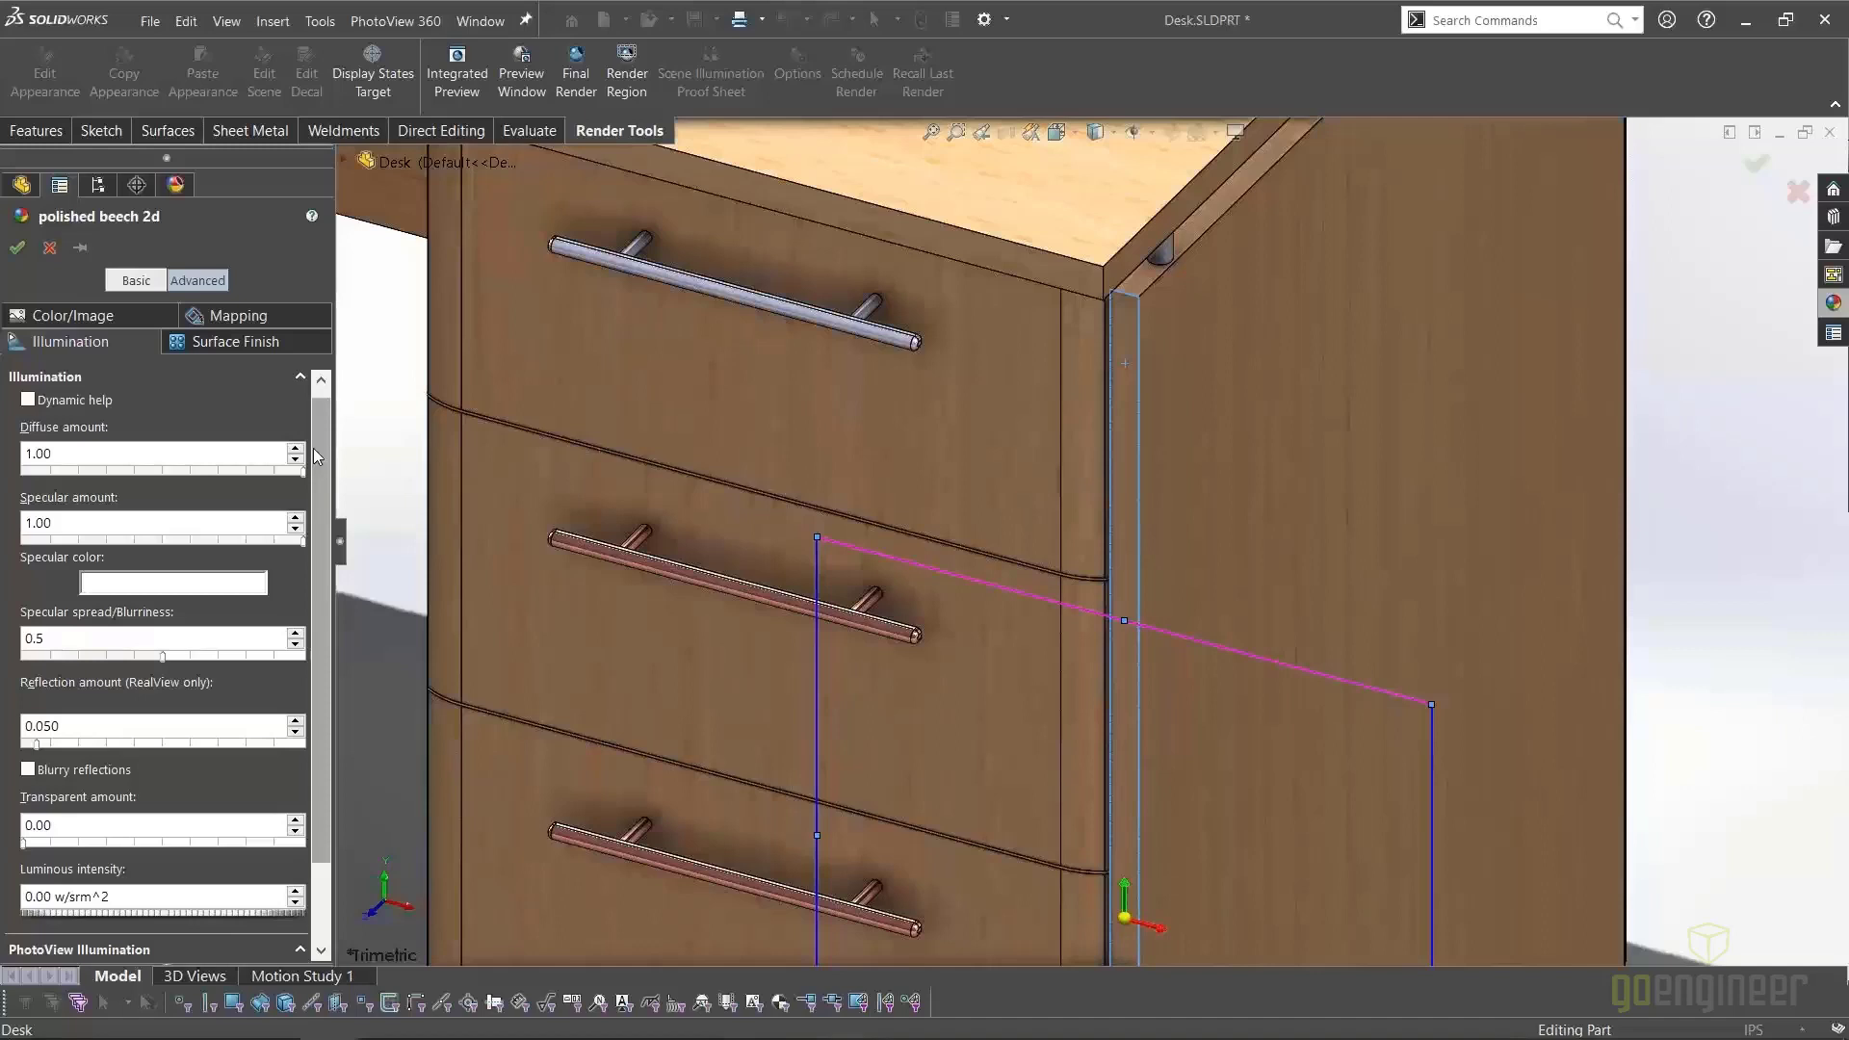
mouse_move(318, 456)
mouse_down()
mouse_move(322, 557)
mouse_move(330, 433)
mouse_up()
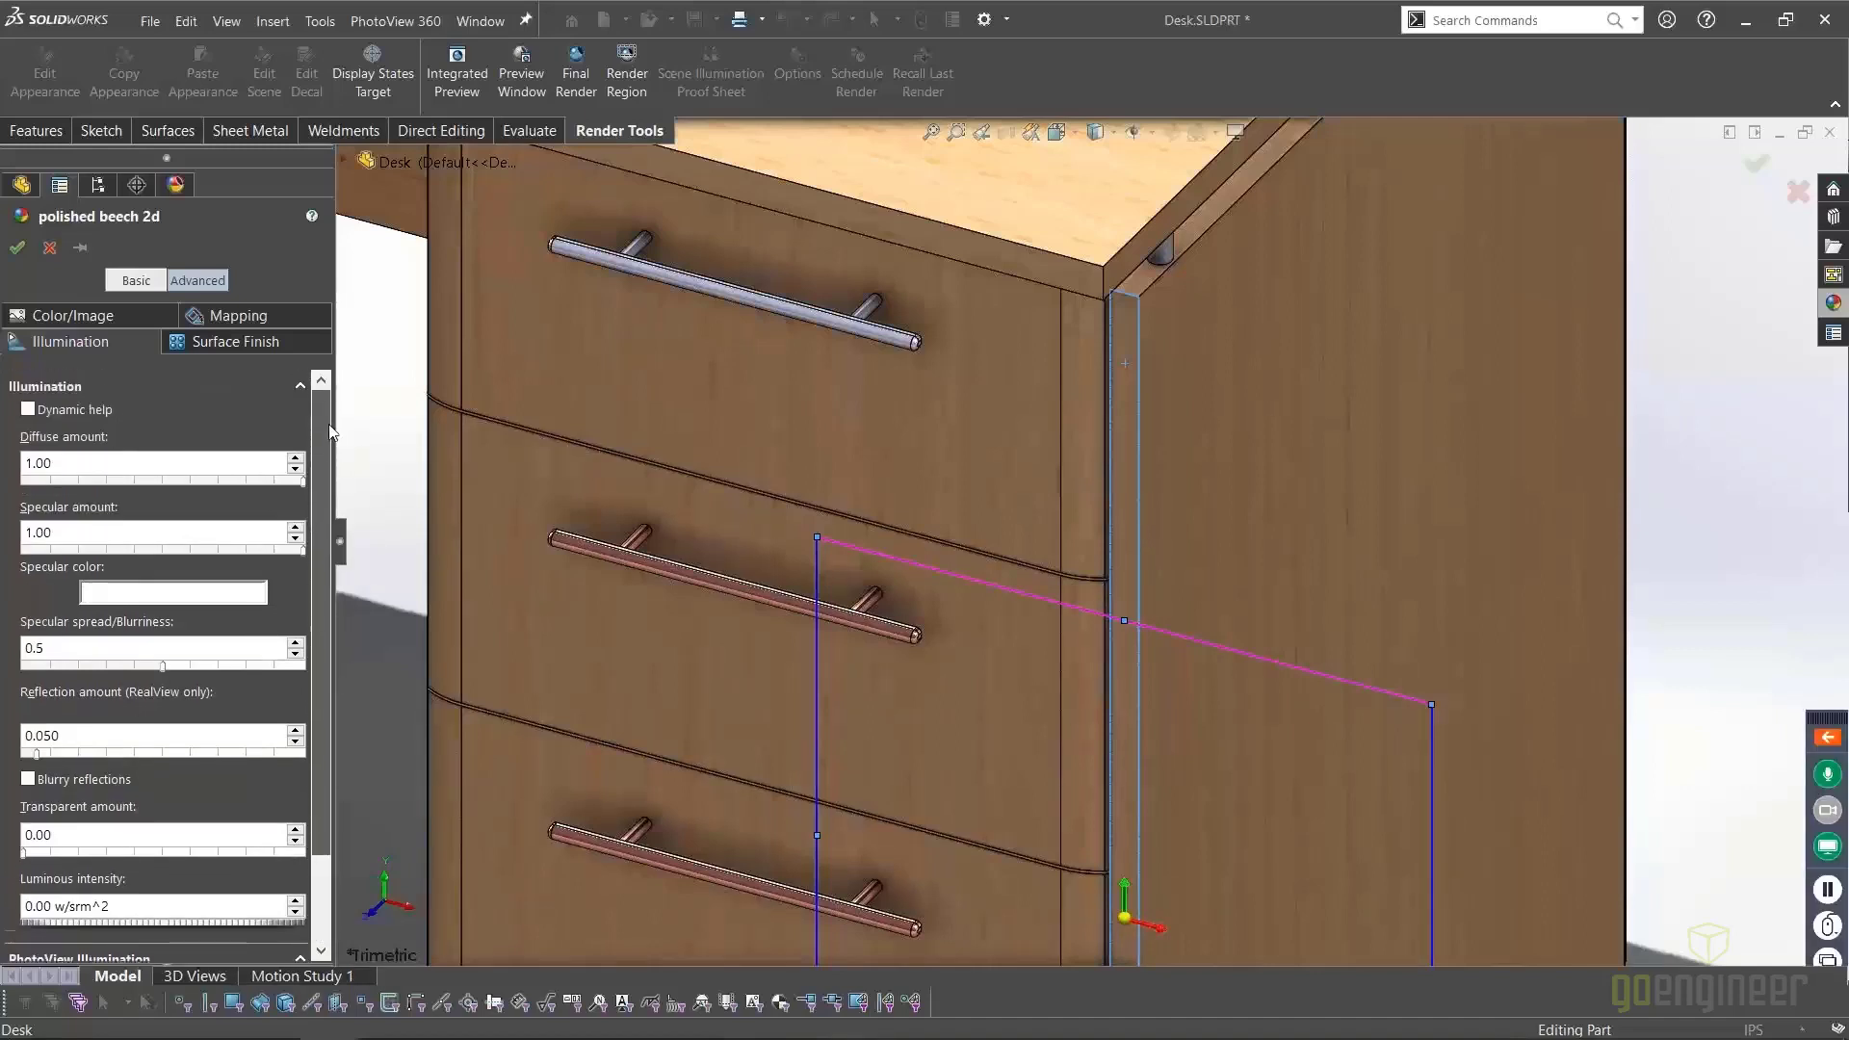
click(87, 316)
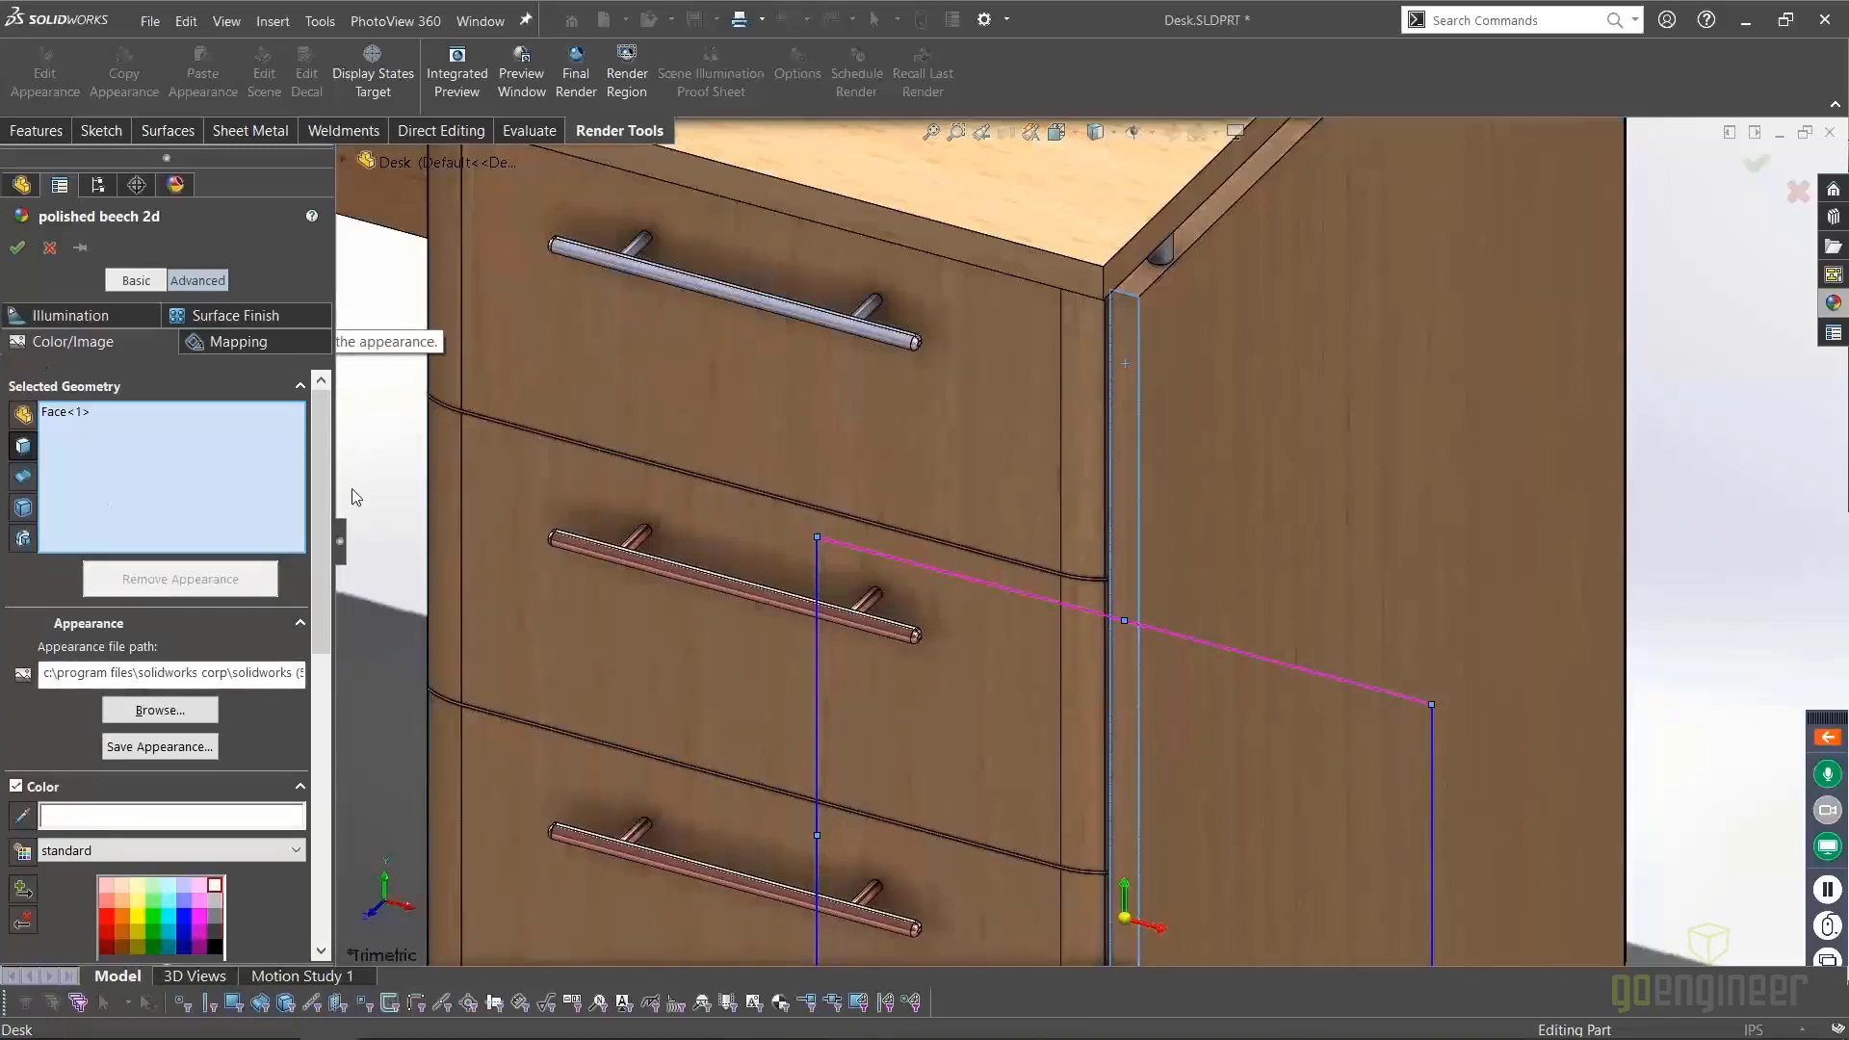
drag(312, 500, 312, 559)
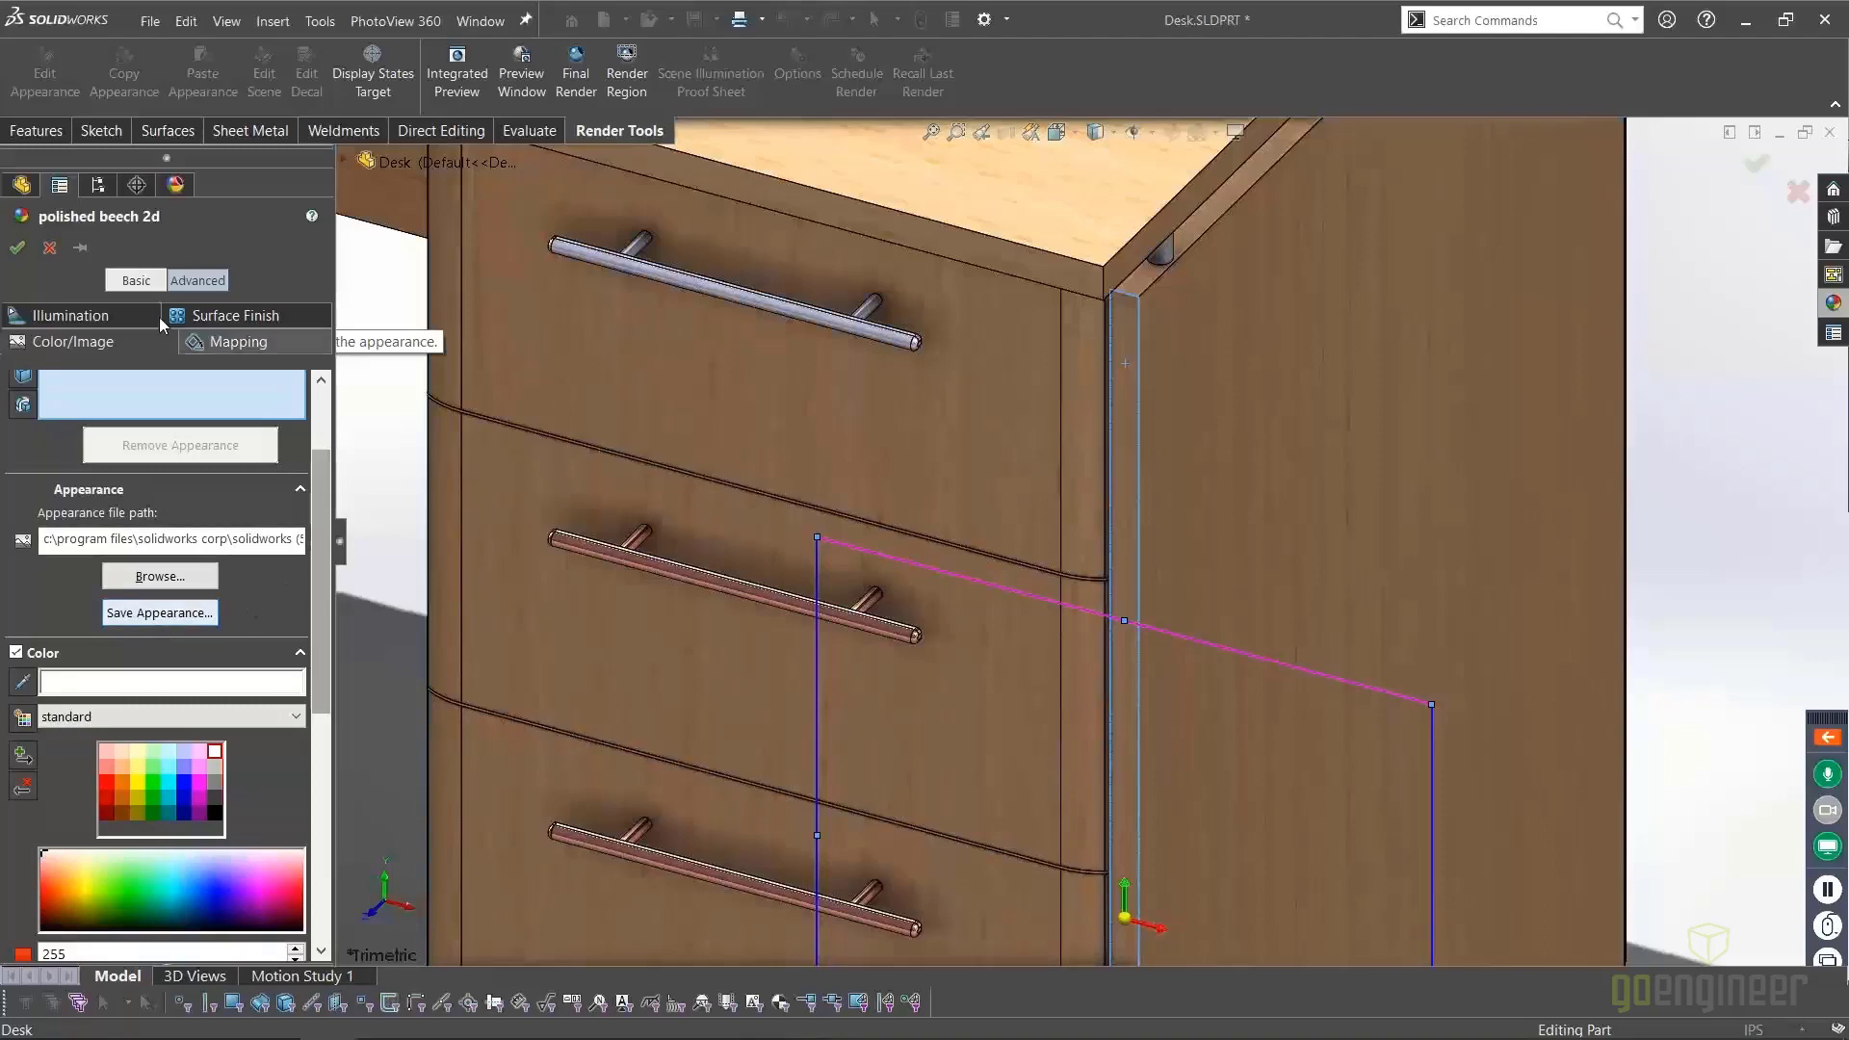
click(17, 252)
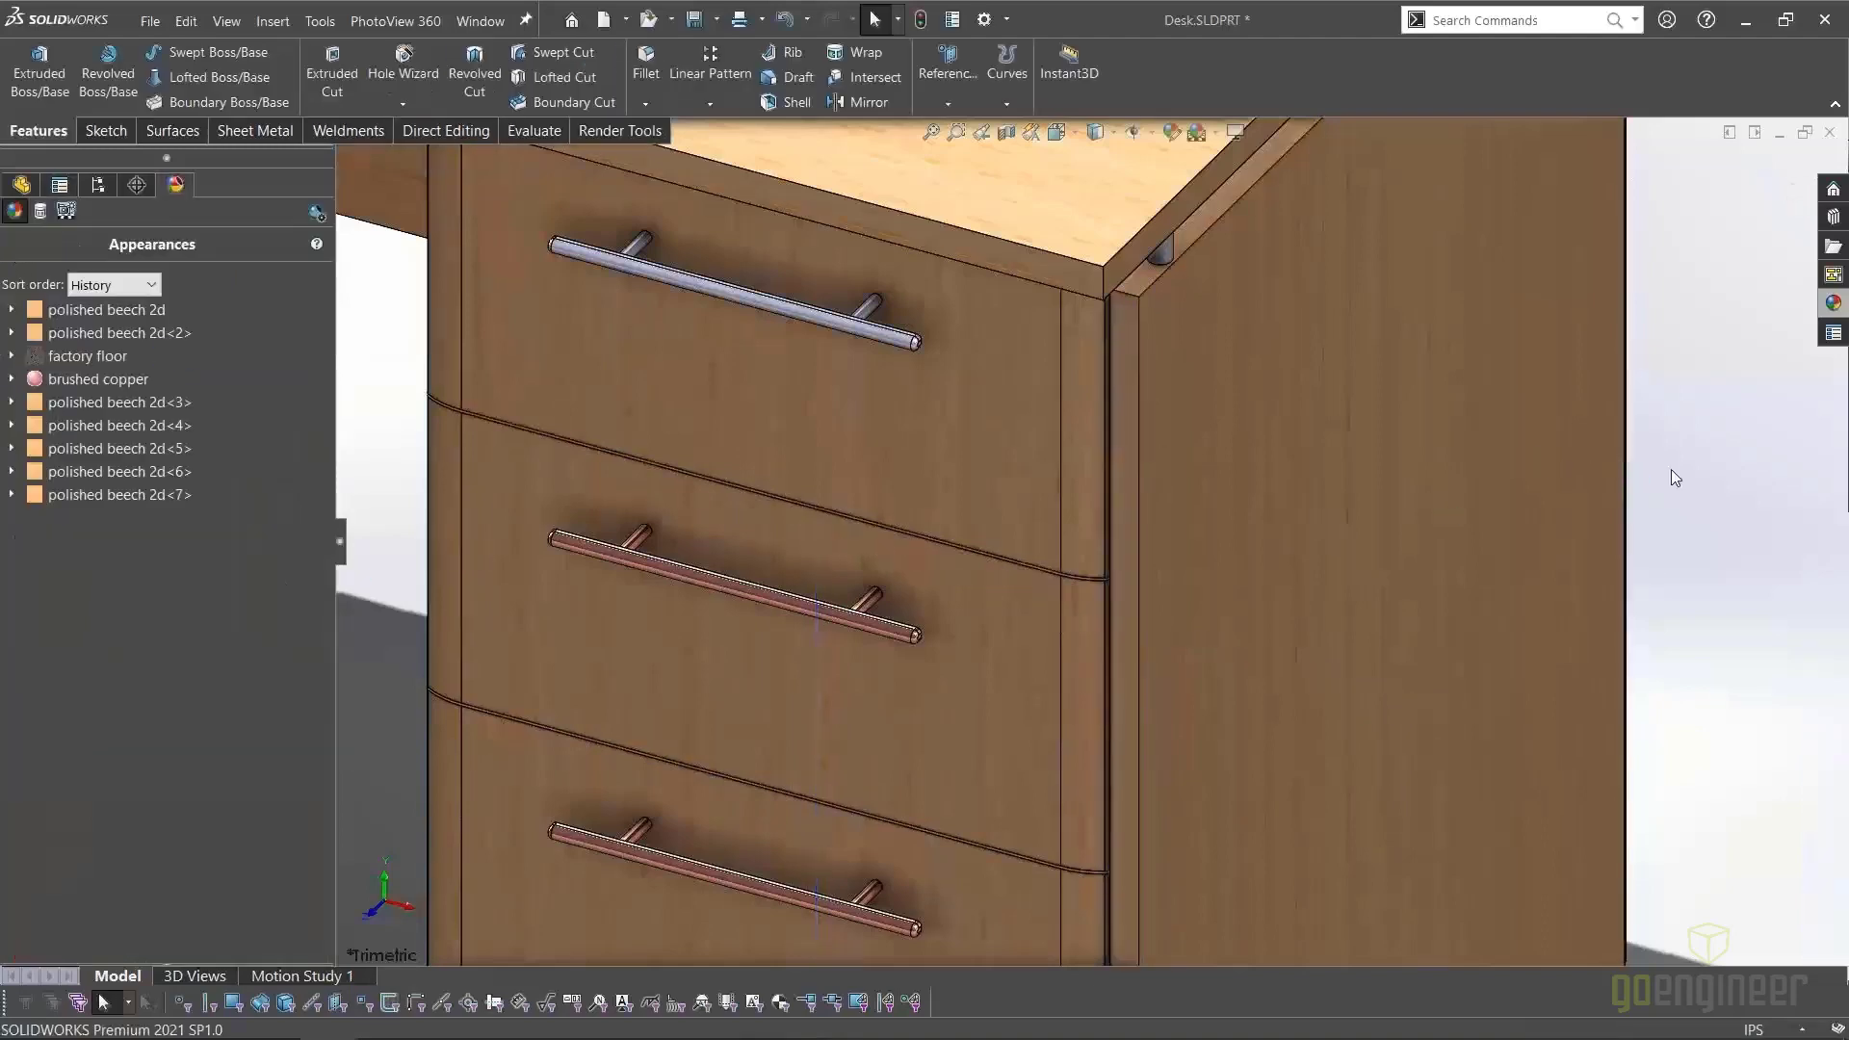
Inspect the whole desk and the upper corner of the drawer unit up close to check the beech grain
key(f)
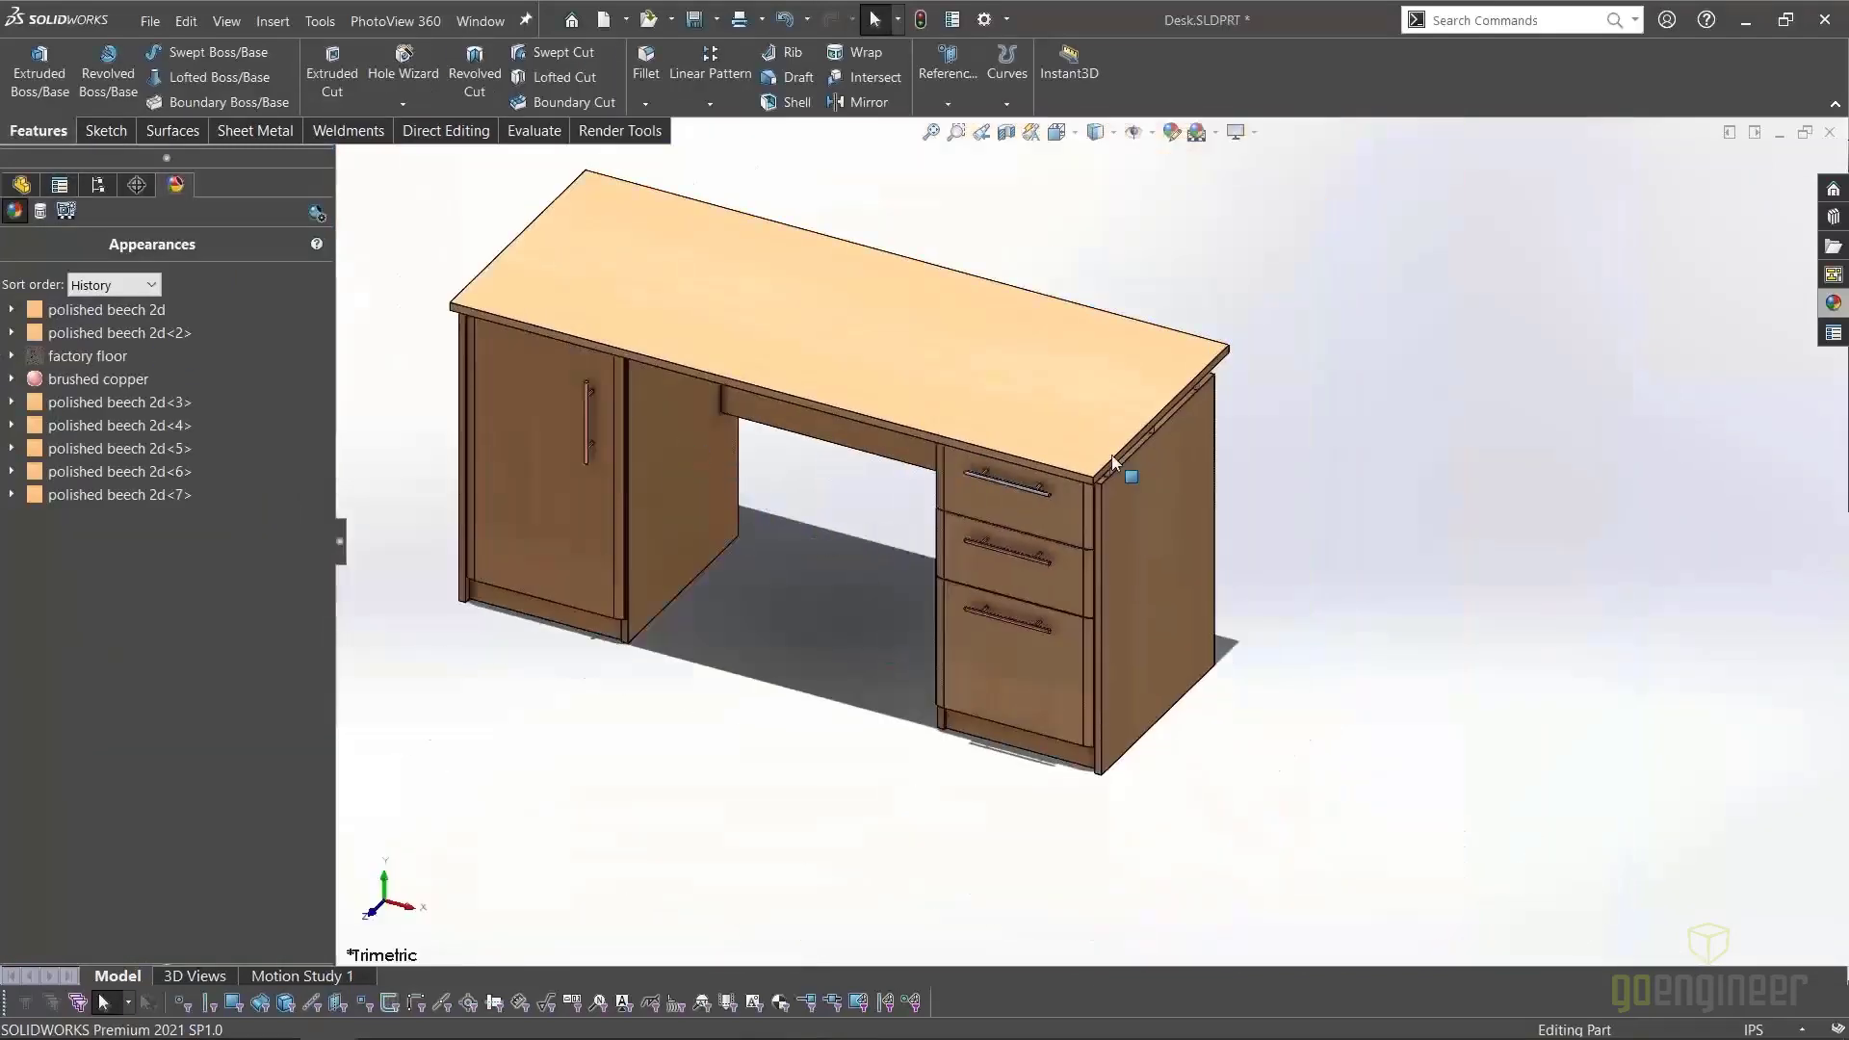
scroll(971, 523, down, 6)
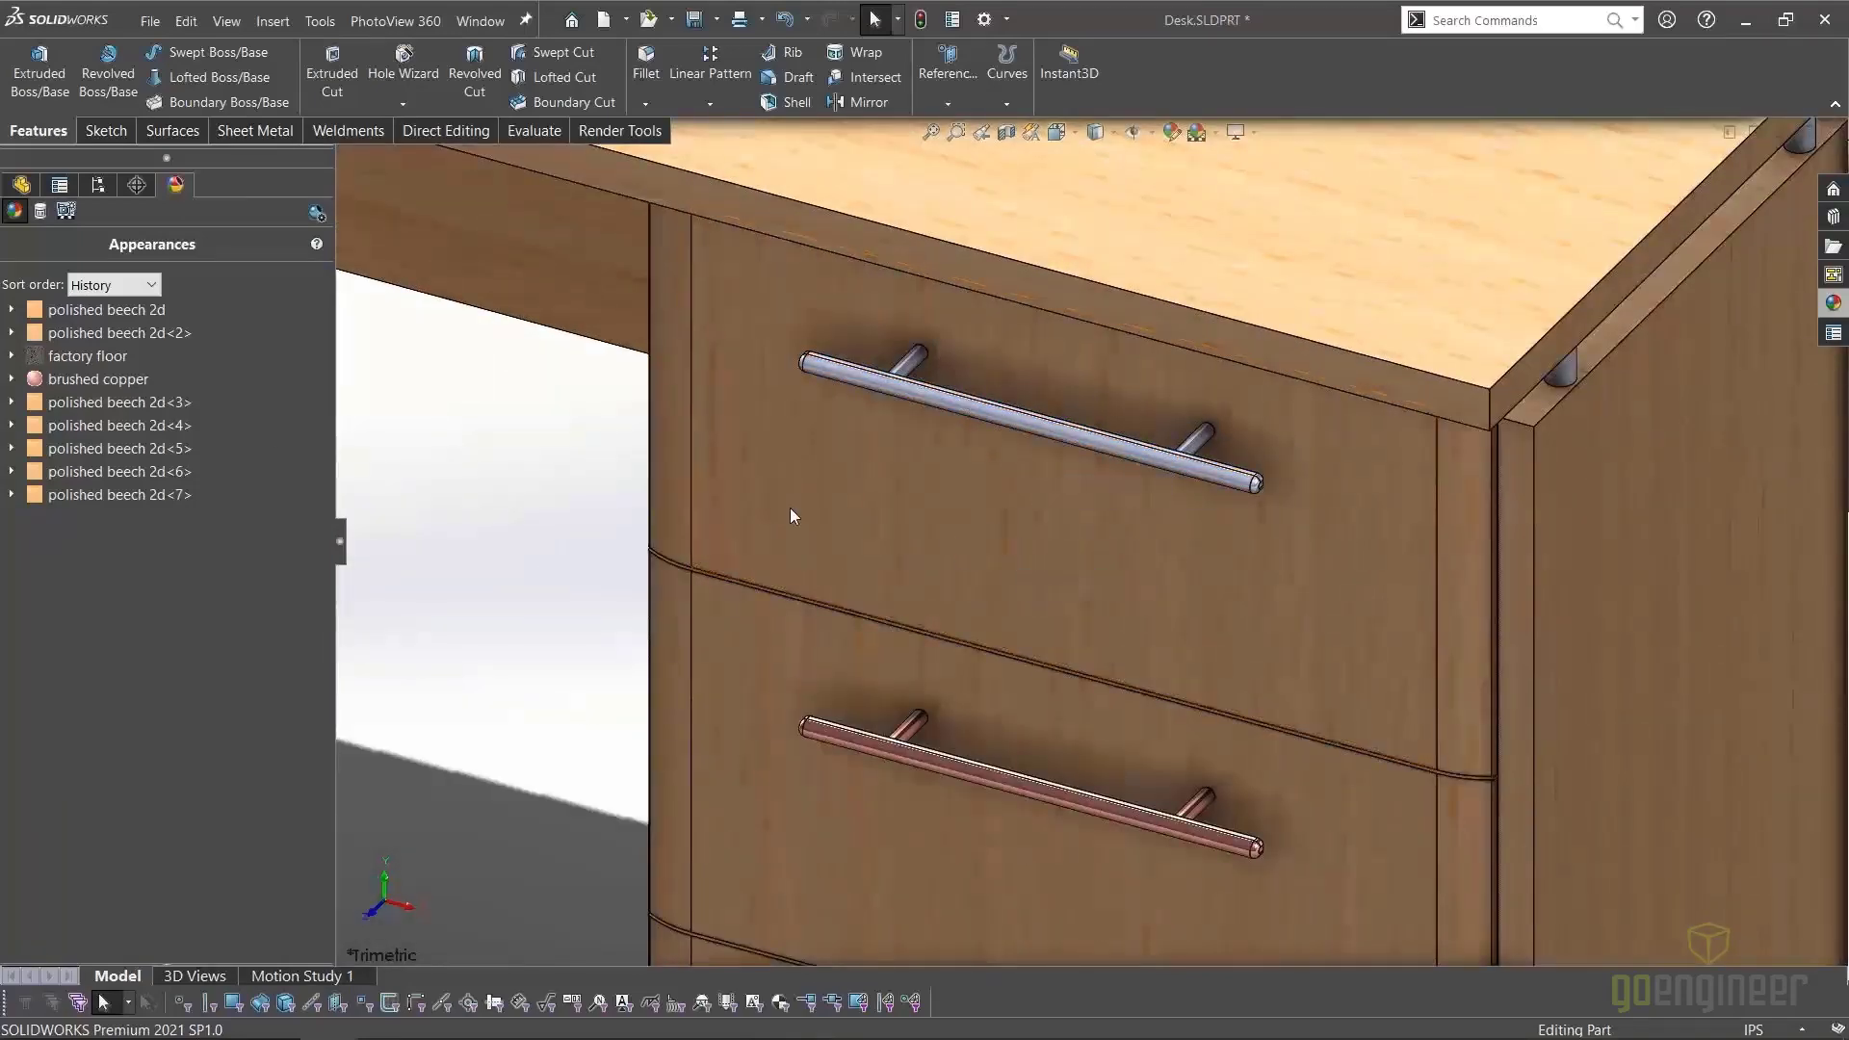
mouse_move(96, 387)
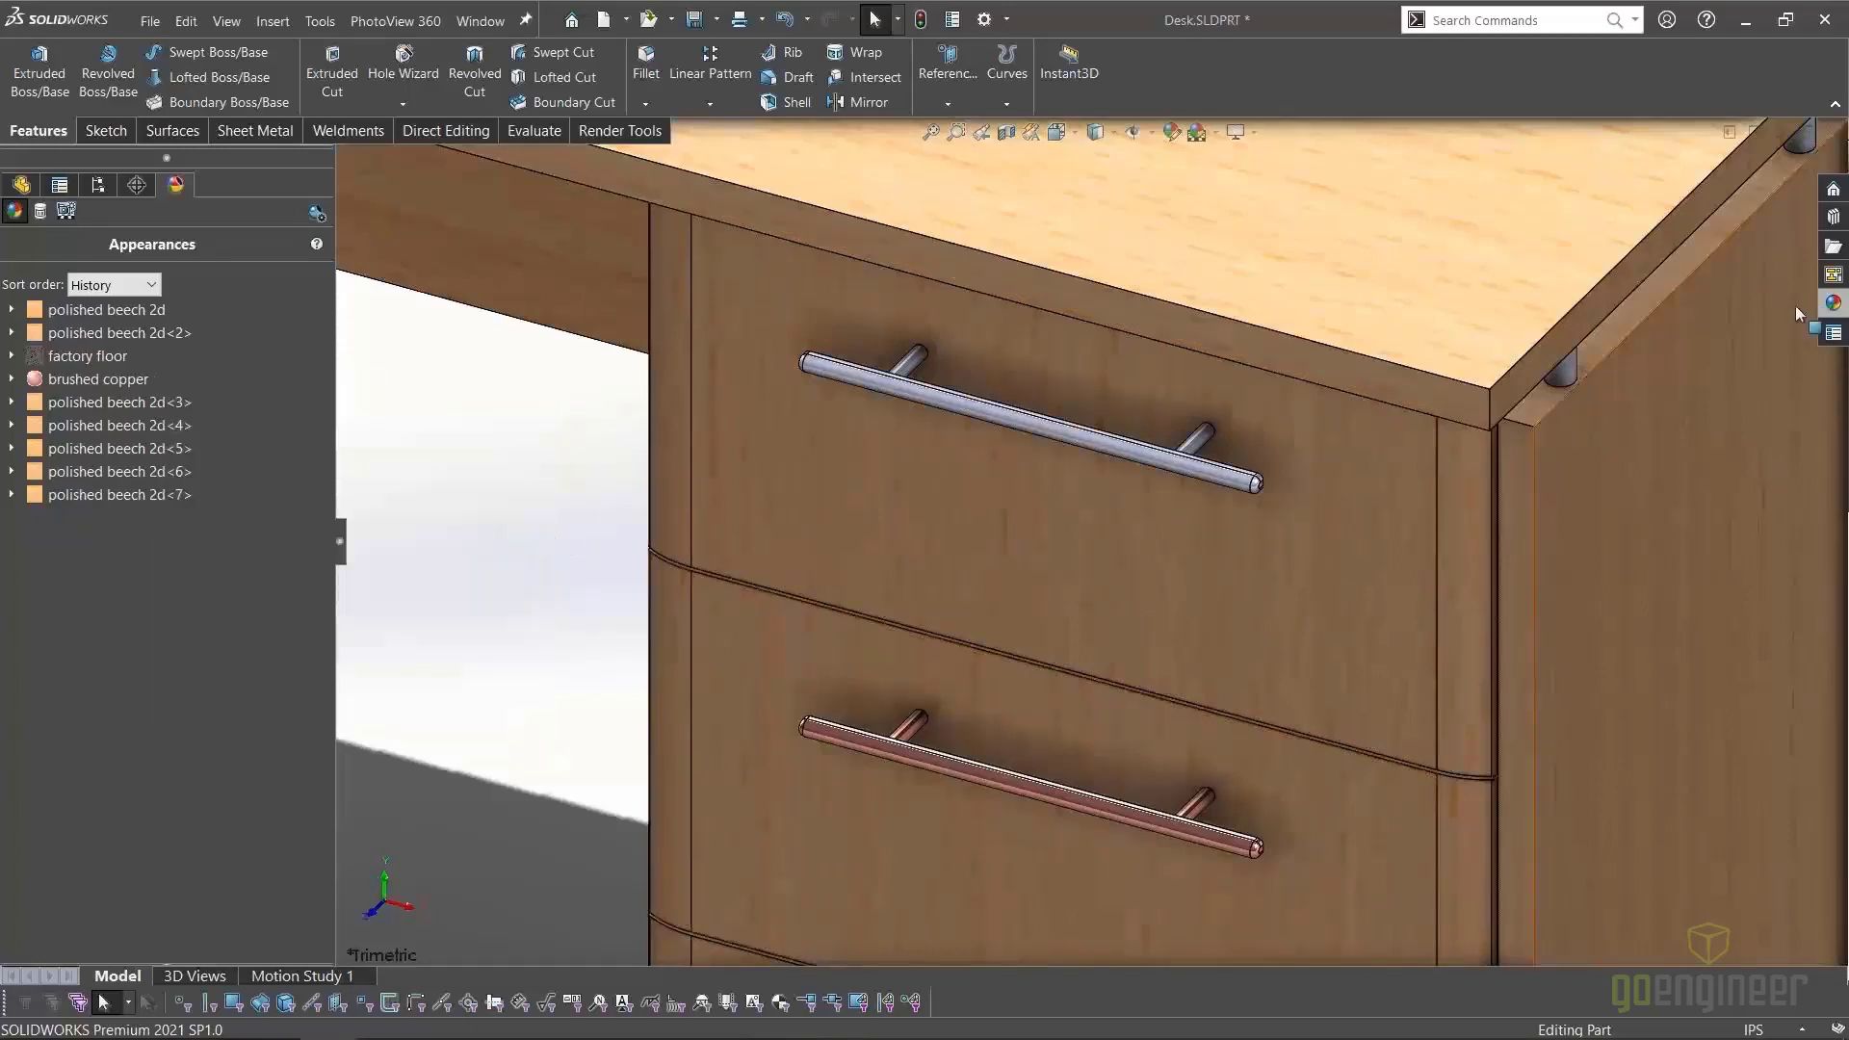
Copy the brushed copper appearance from the second drawer's handle bar and paste it onto the top drawer's handle bar at feature level
right_click(928, 758)
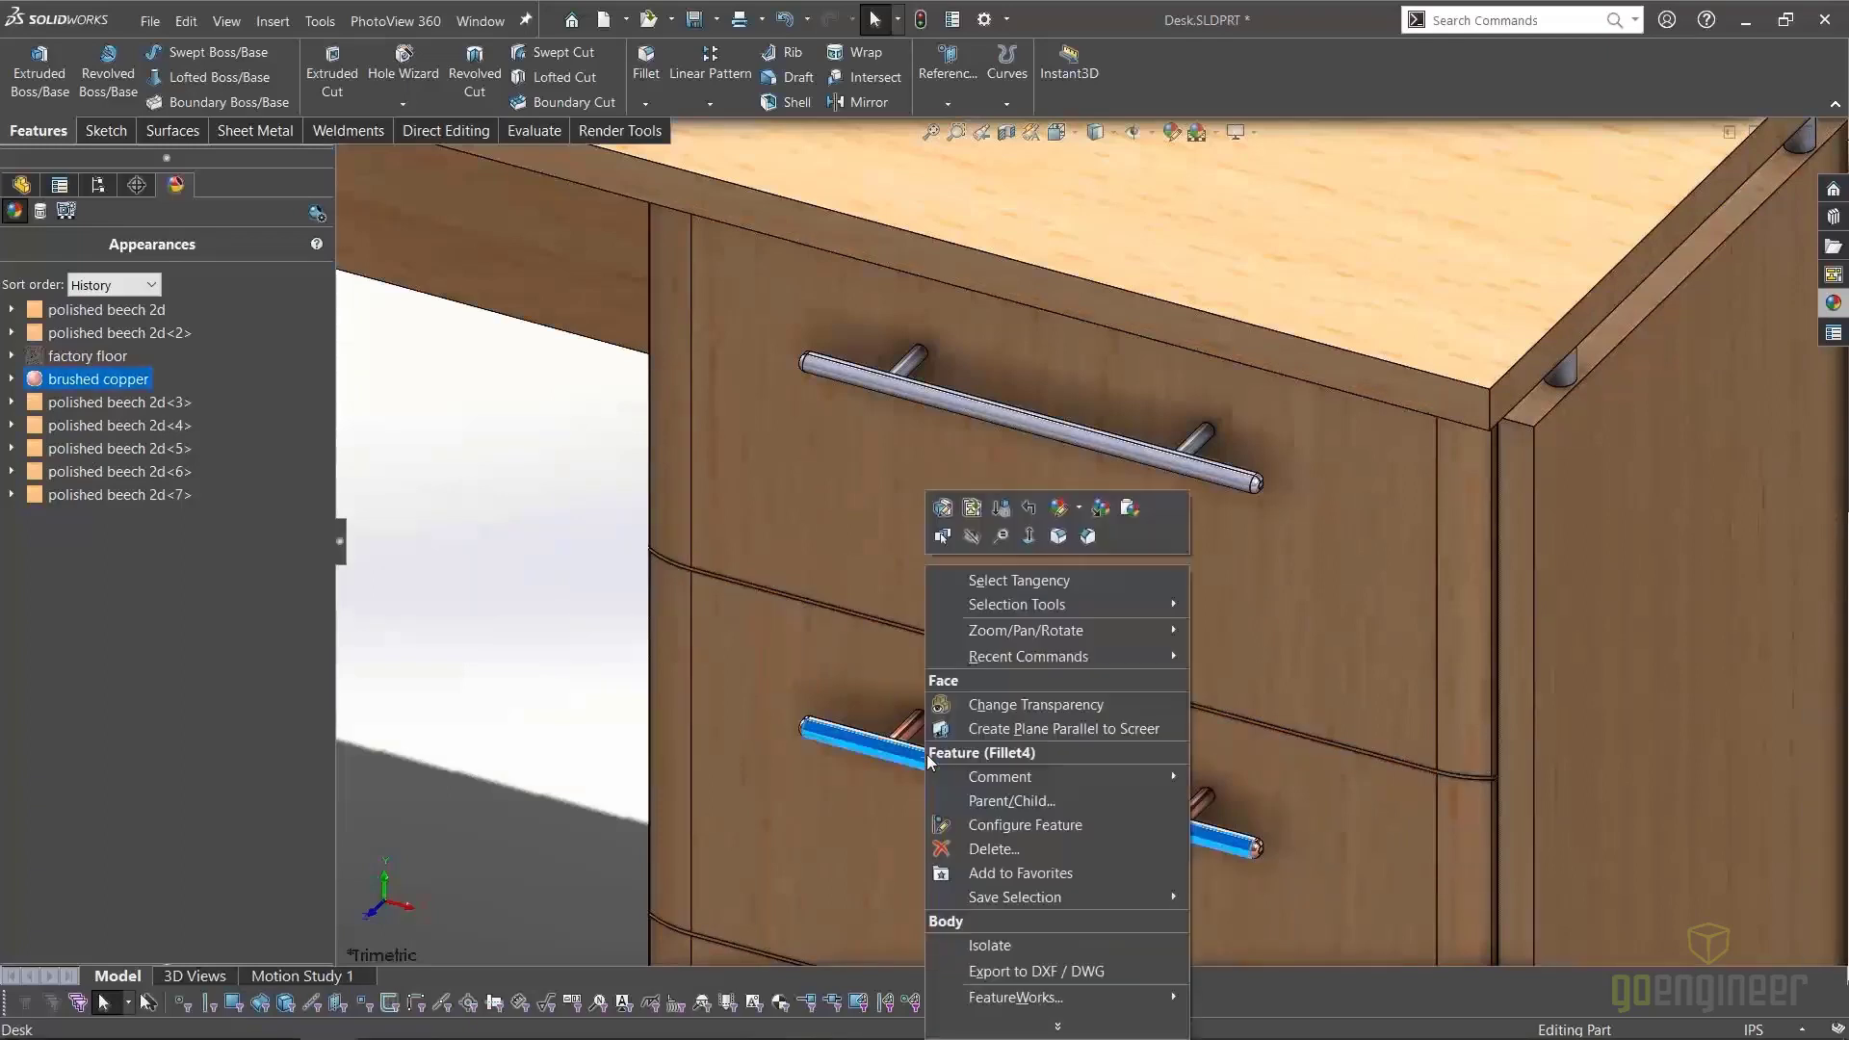
click(1102, 510)
right_click(1109, 449)
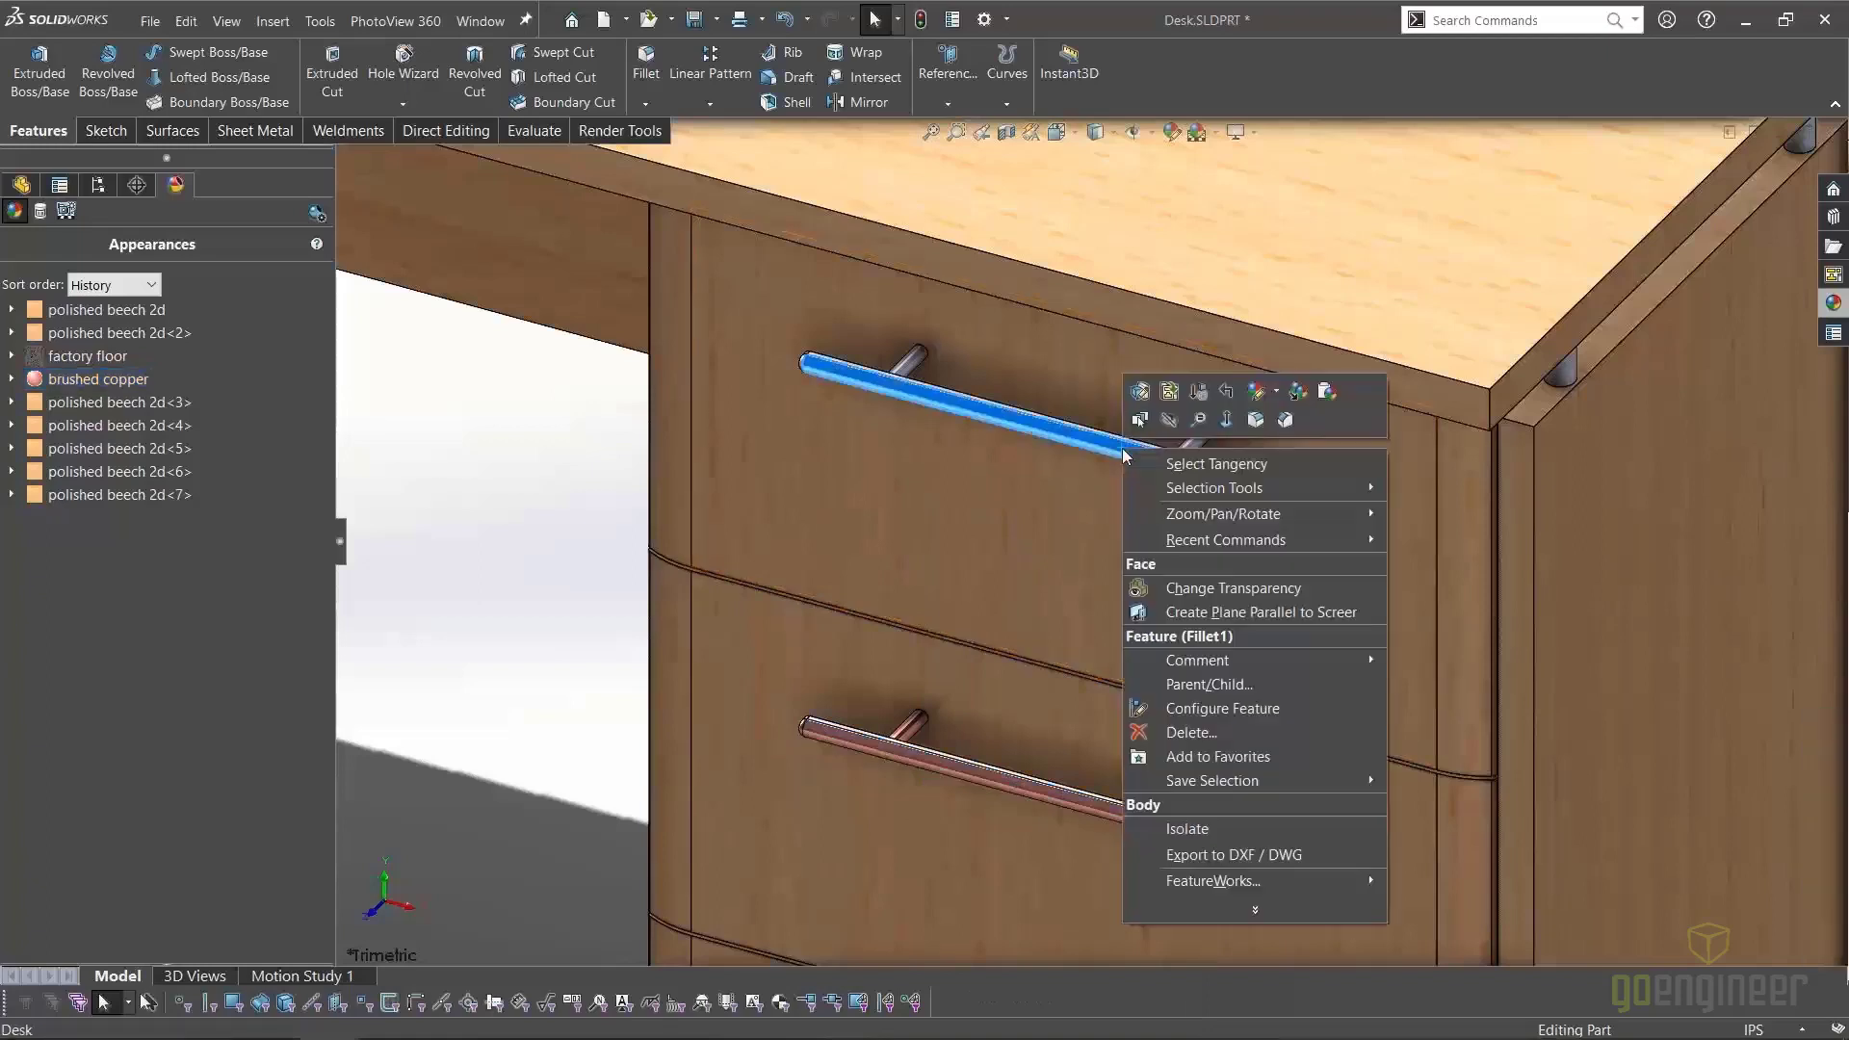
click(1329, 391)
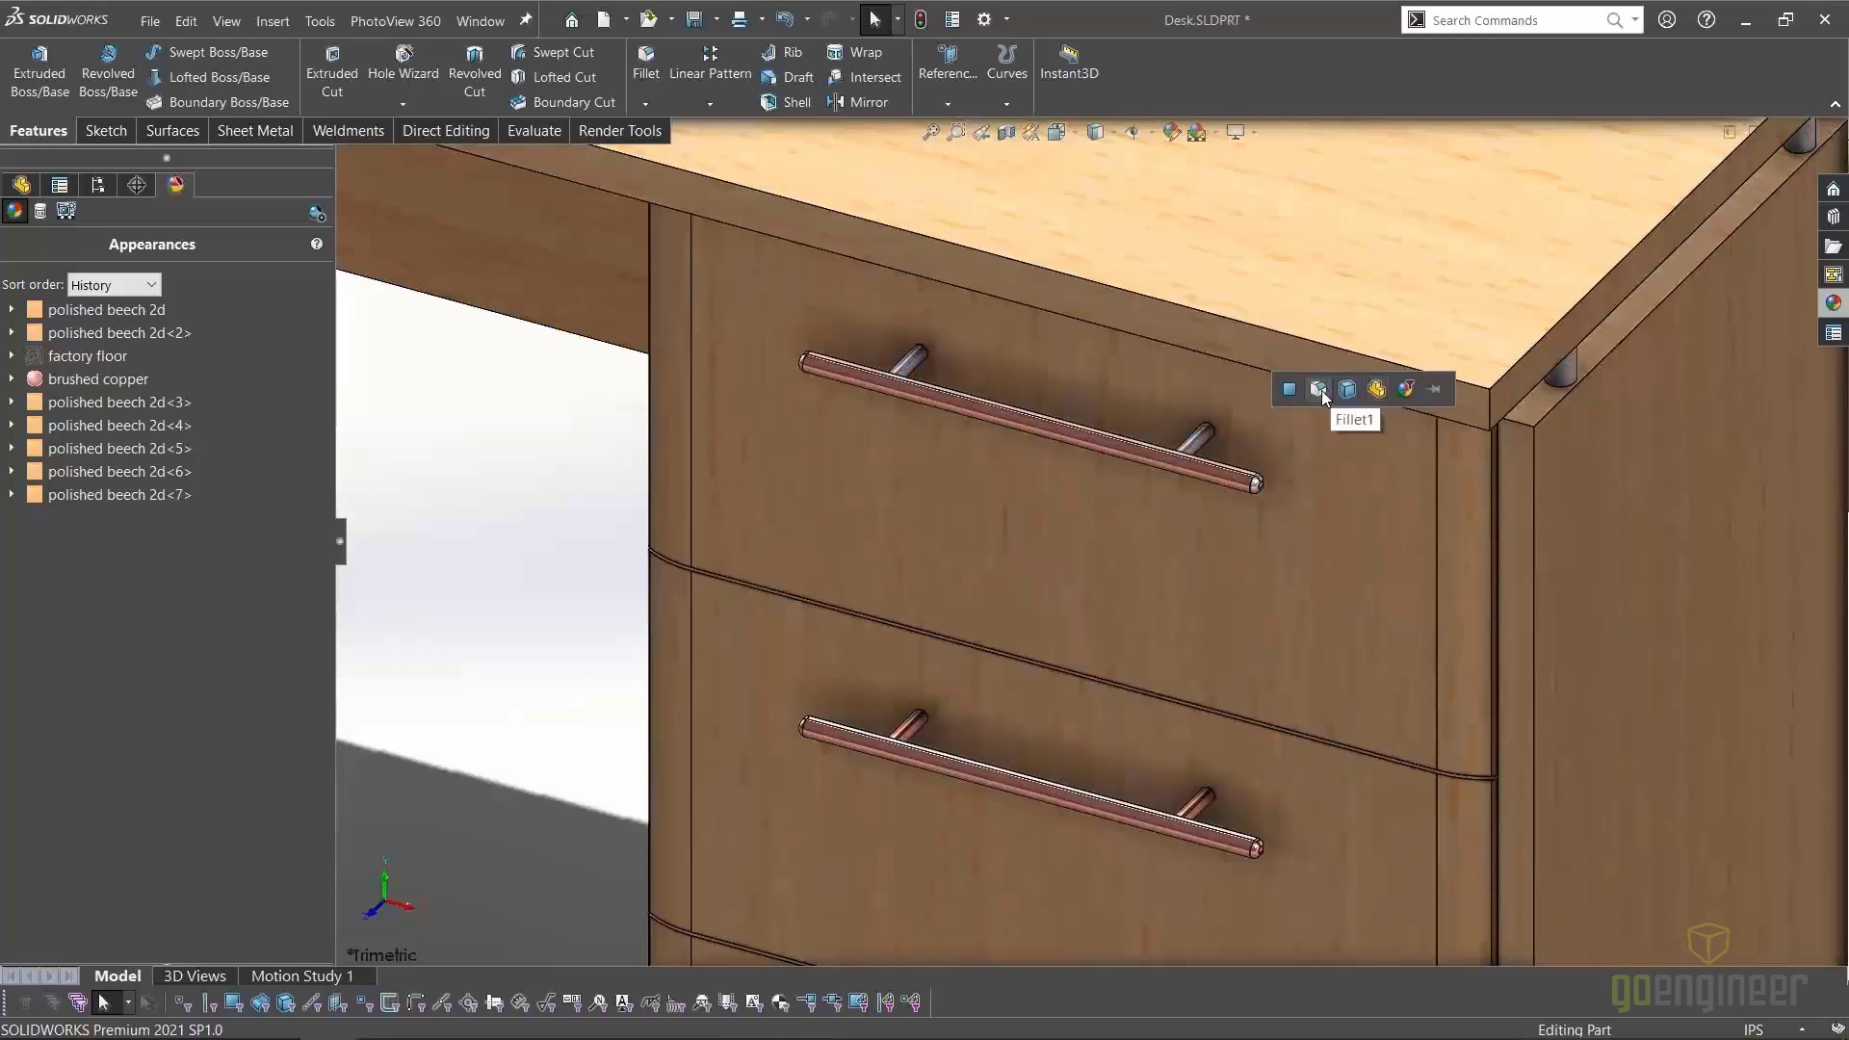
click(1344, 390)
Paste the copied brushed copper appearance onto the top drawer handle's mounting posts at feature level
scroll(1194, 441, down, 5)
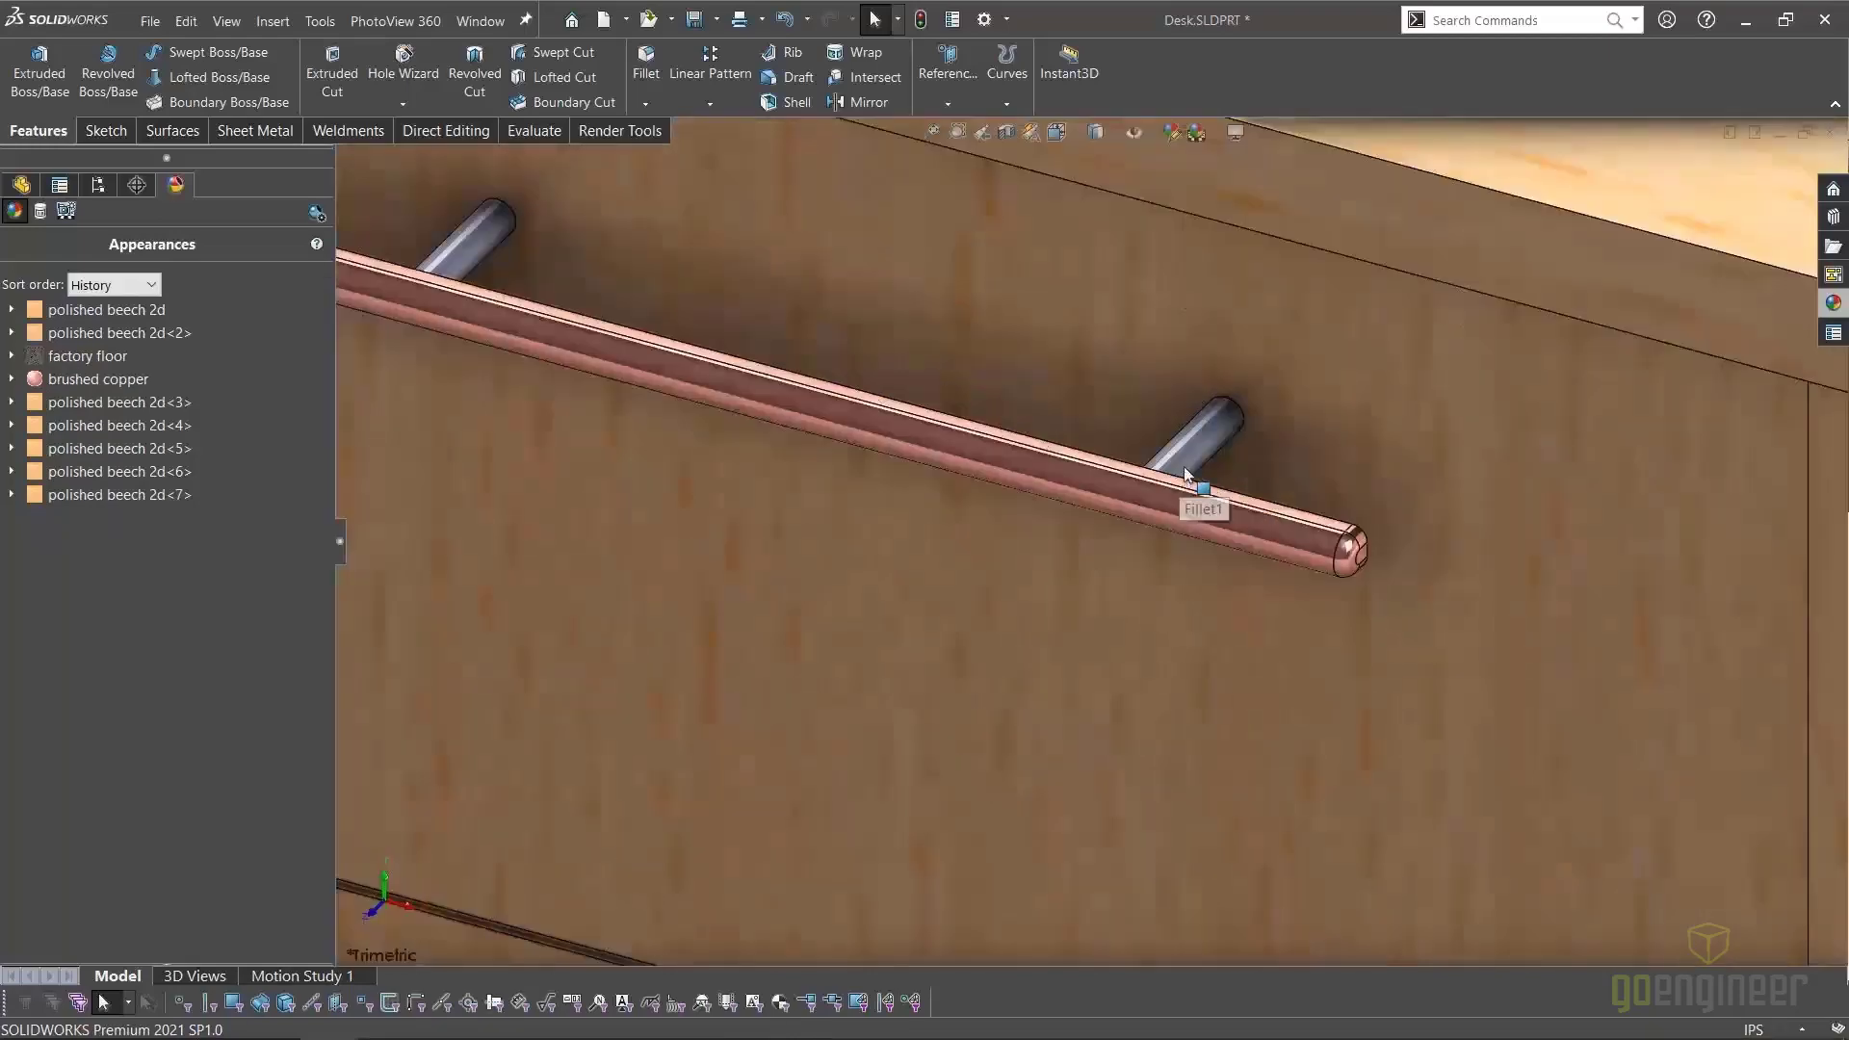
right_click(1193, 437)
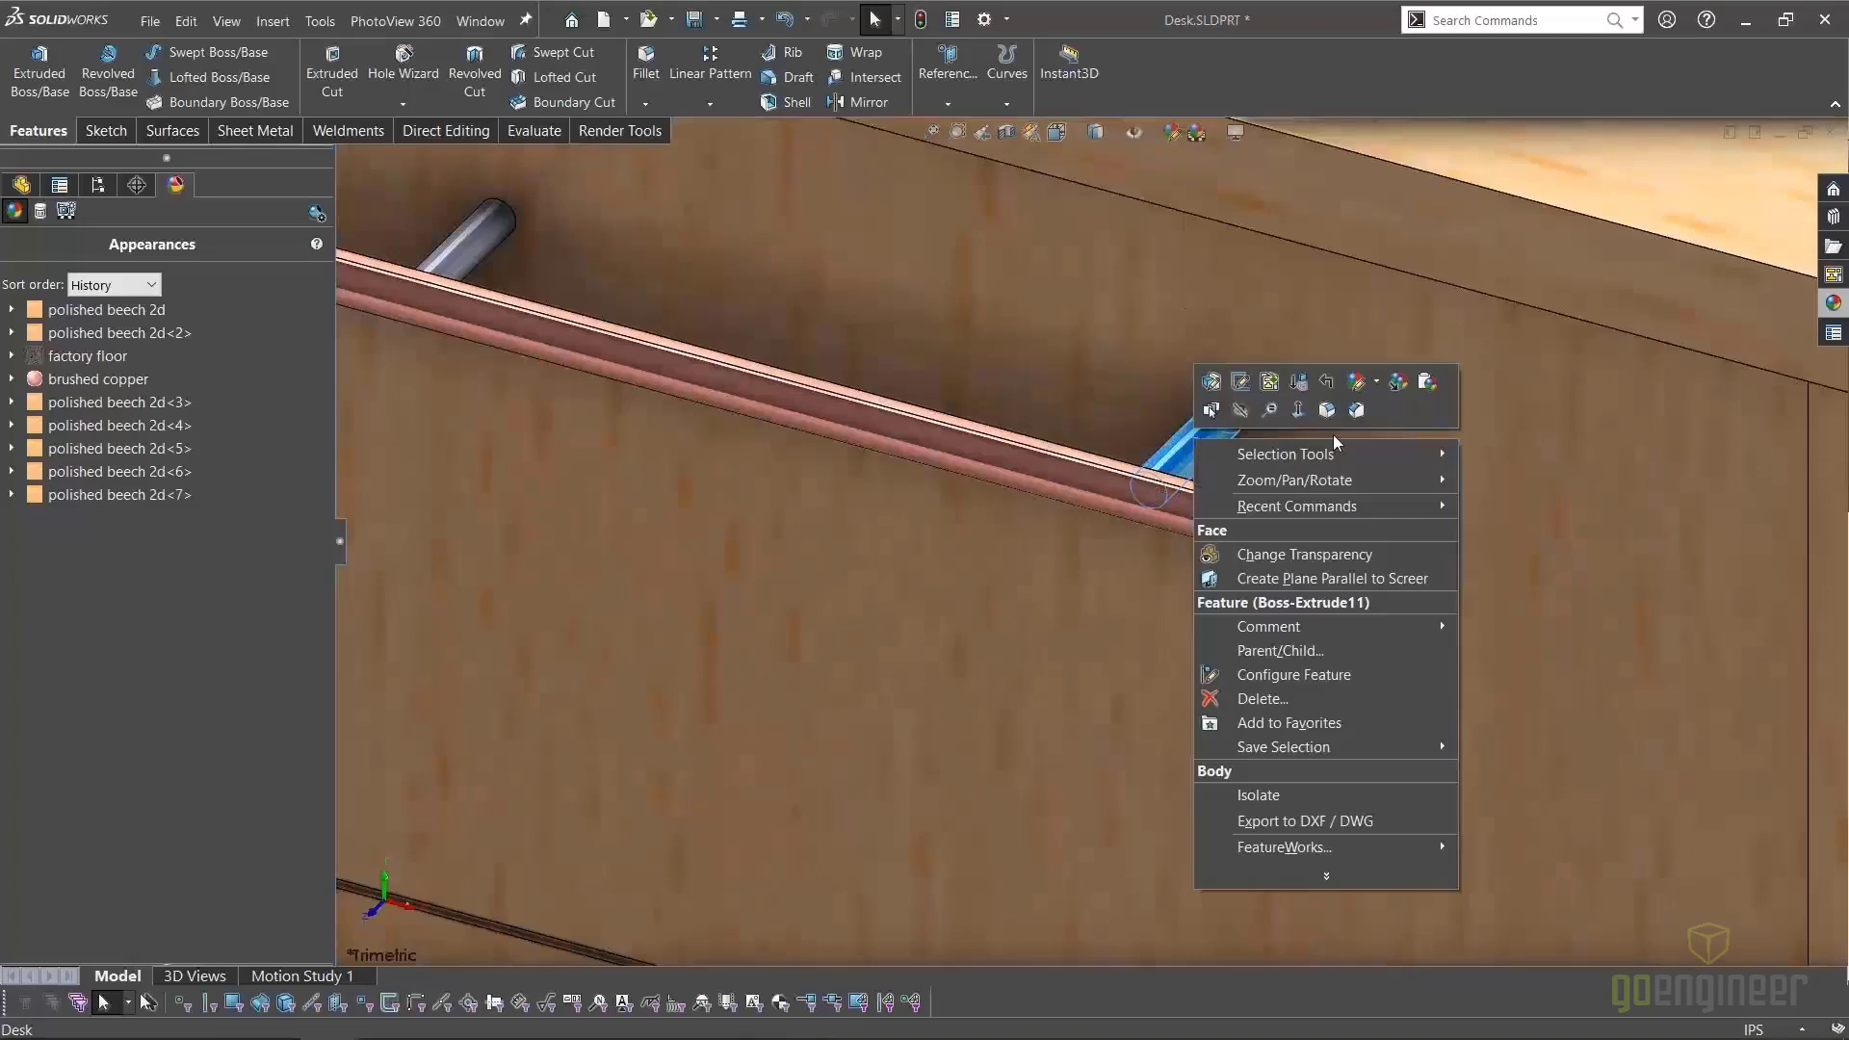
click(1421, 379)
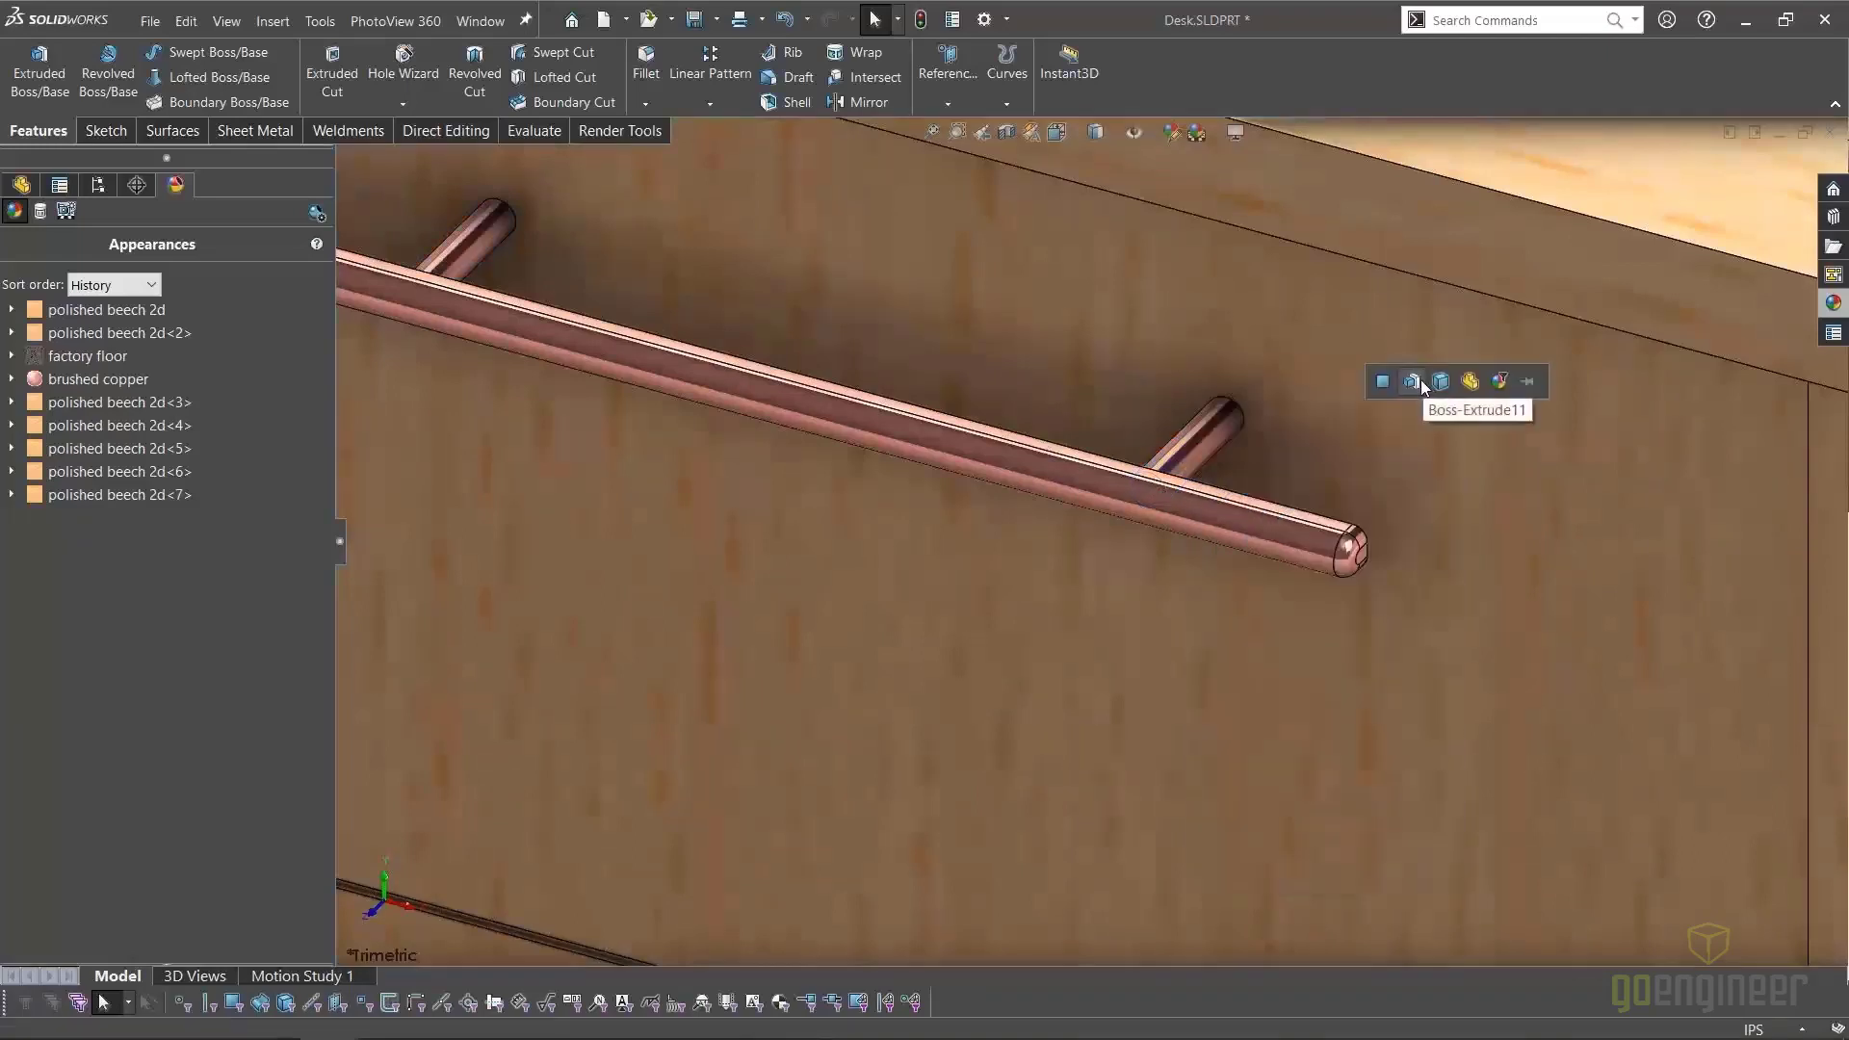
click(1408, 383)
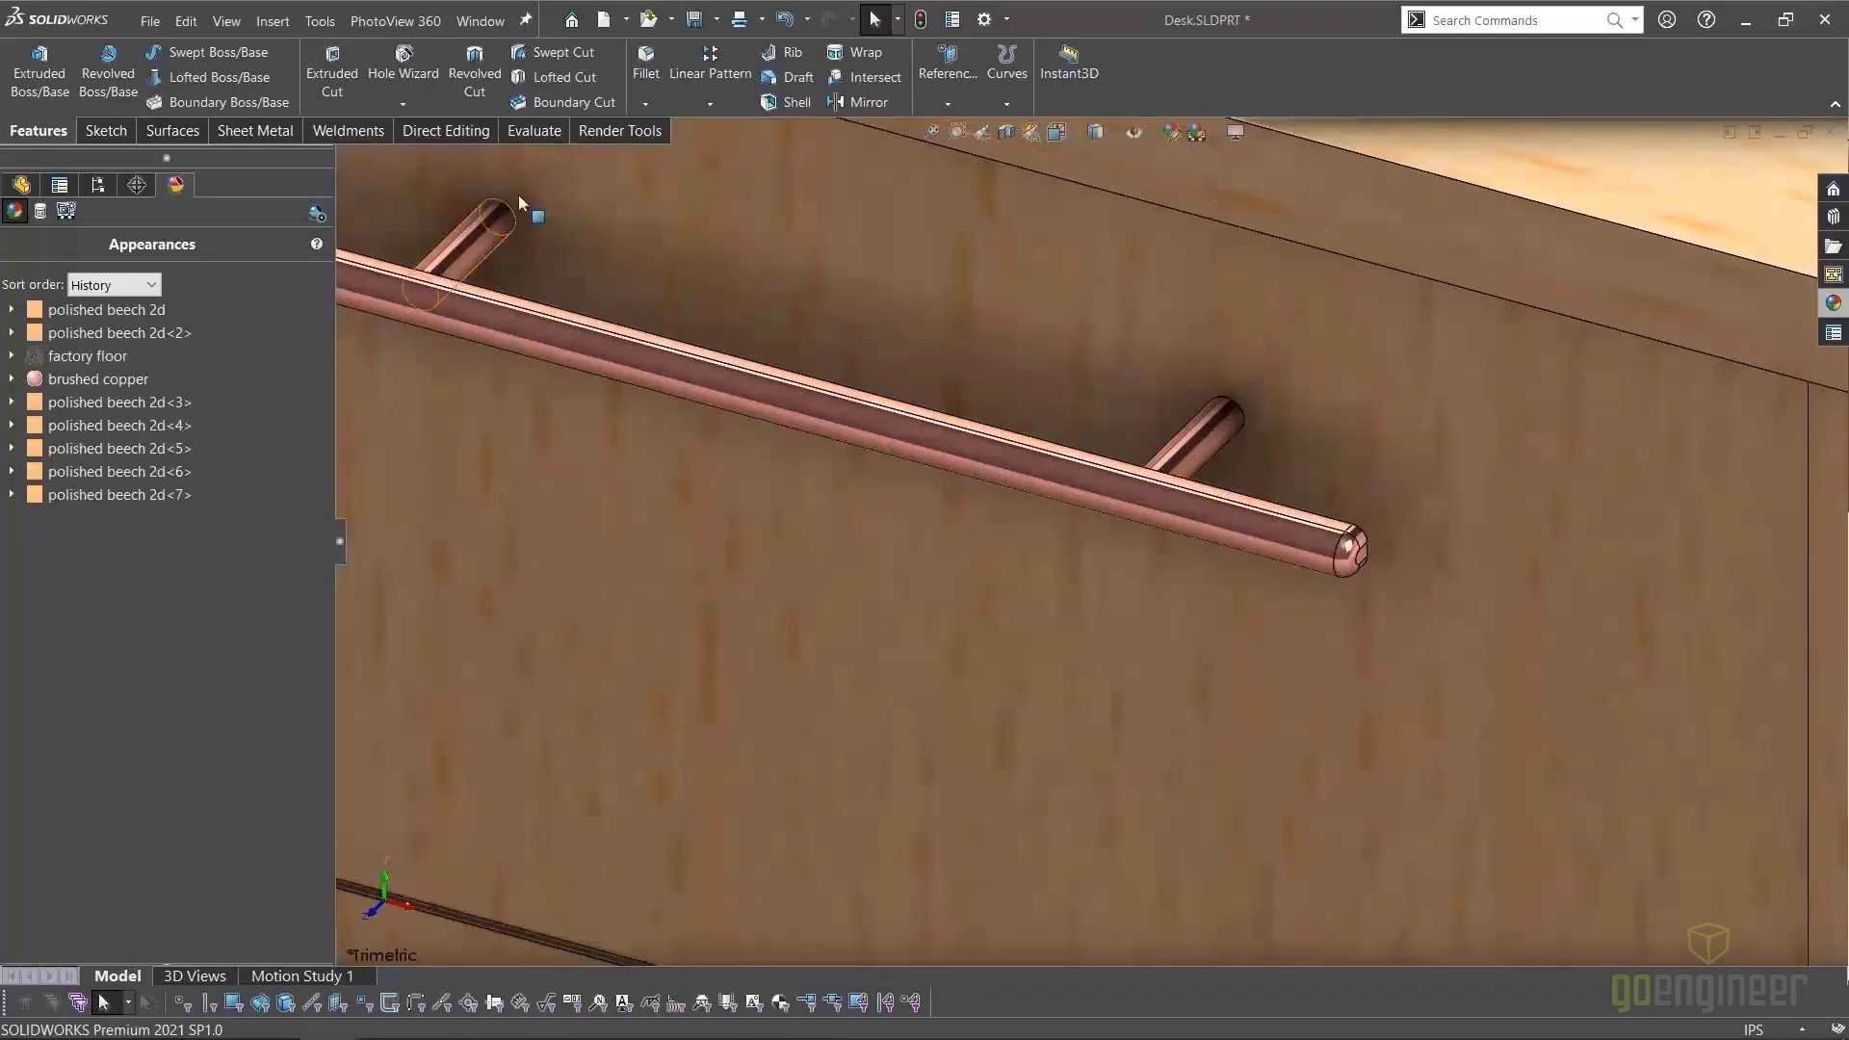
Examine the cylindrical spacers between the desktop and the side panel from several angles
scroll(1315, 546, up, 5)
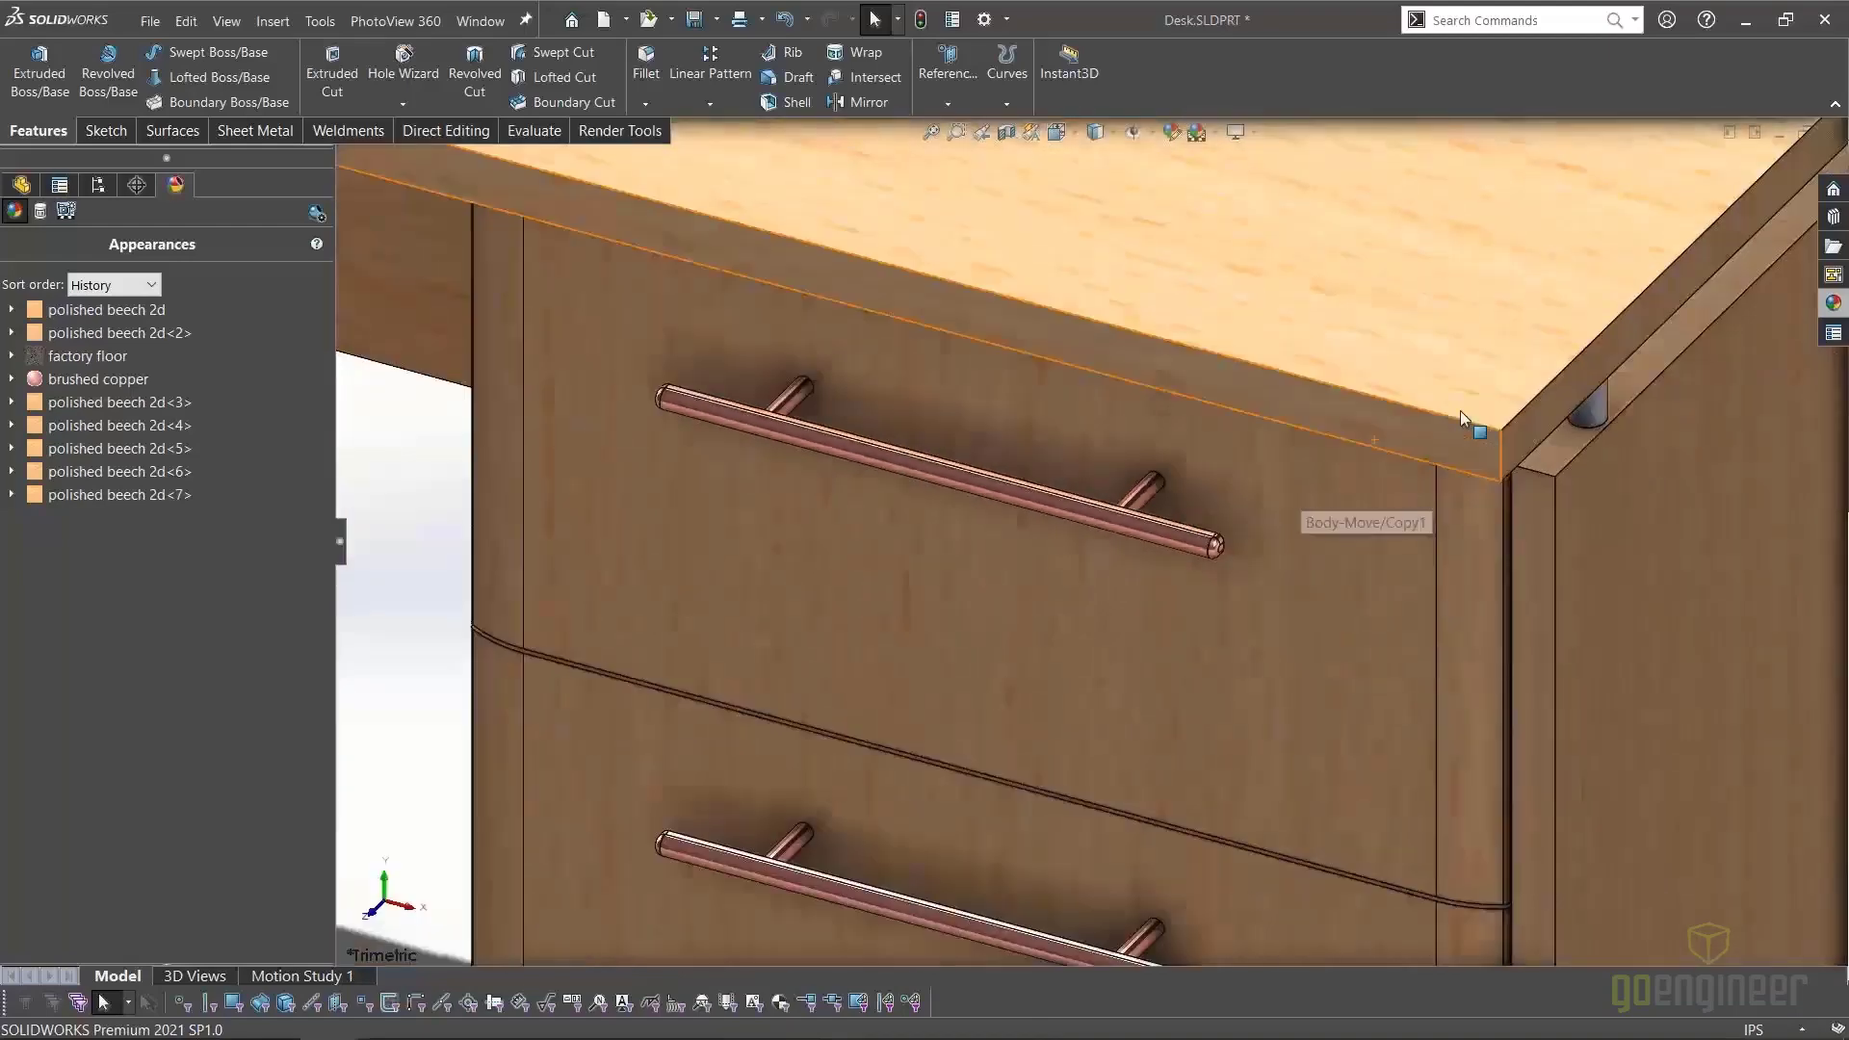
scroll(1556, 435, down, 5)
scroll(1556, 435, down, 3)
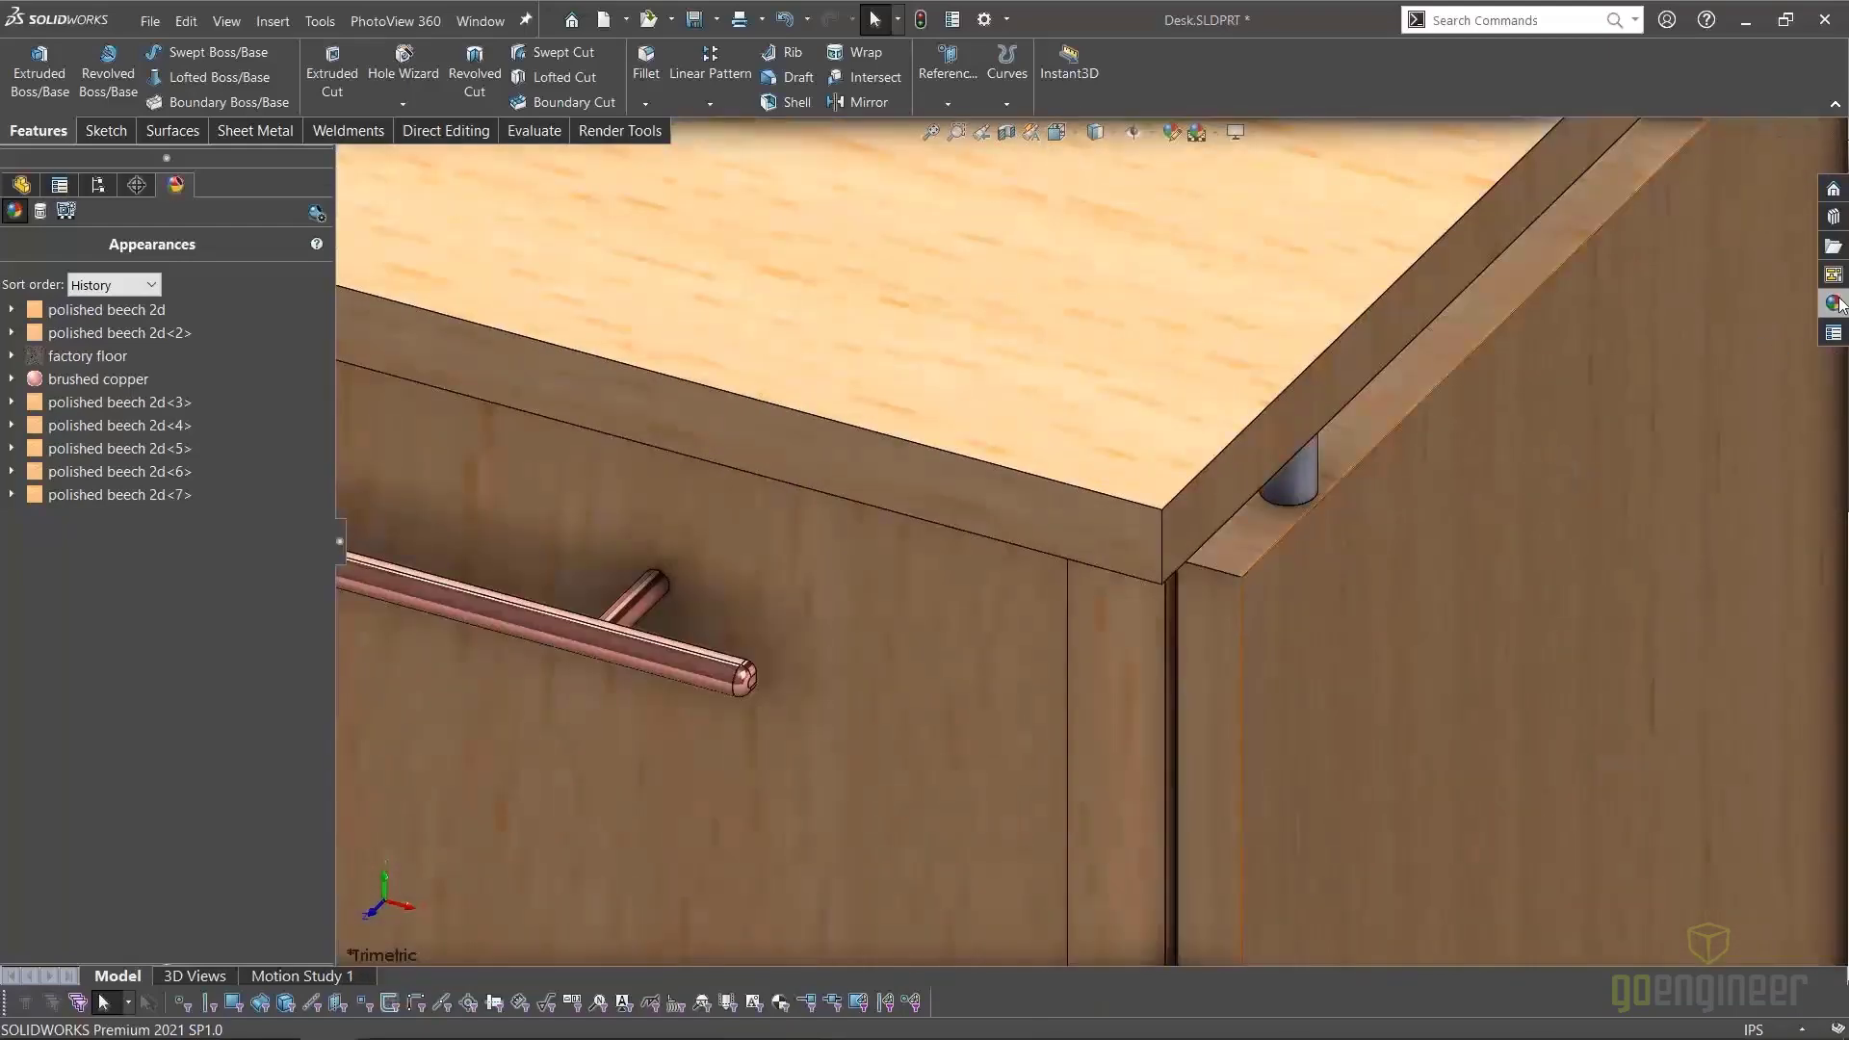
click(1302, 472)
scroll(1291, 533, up, 5)
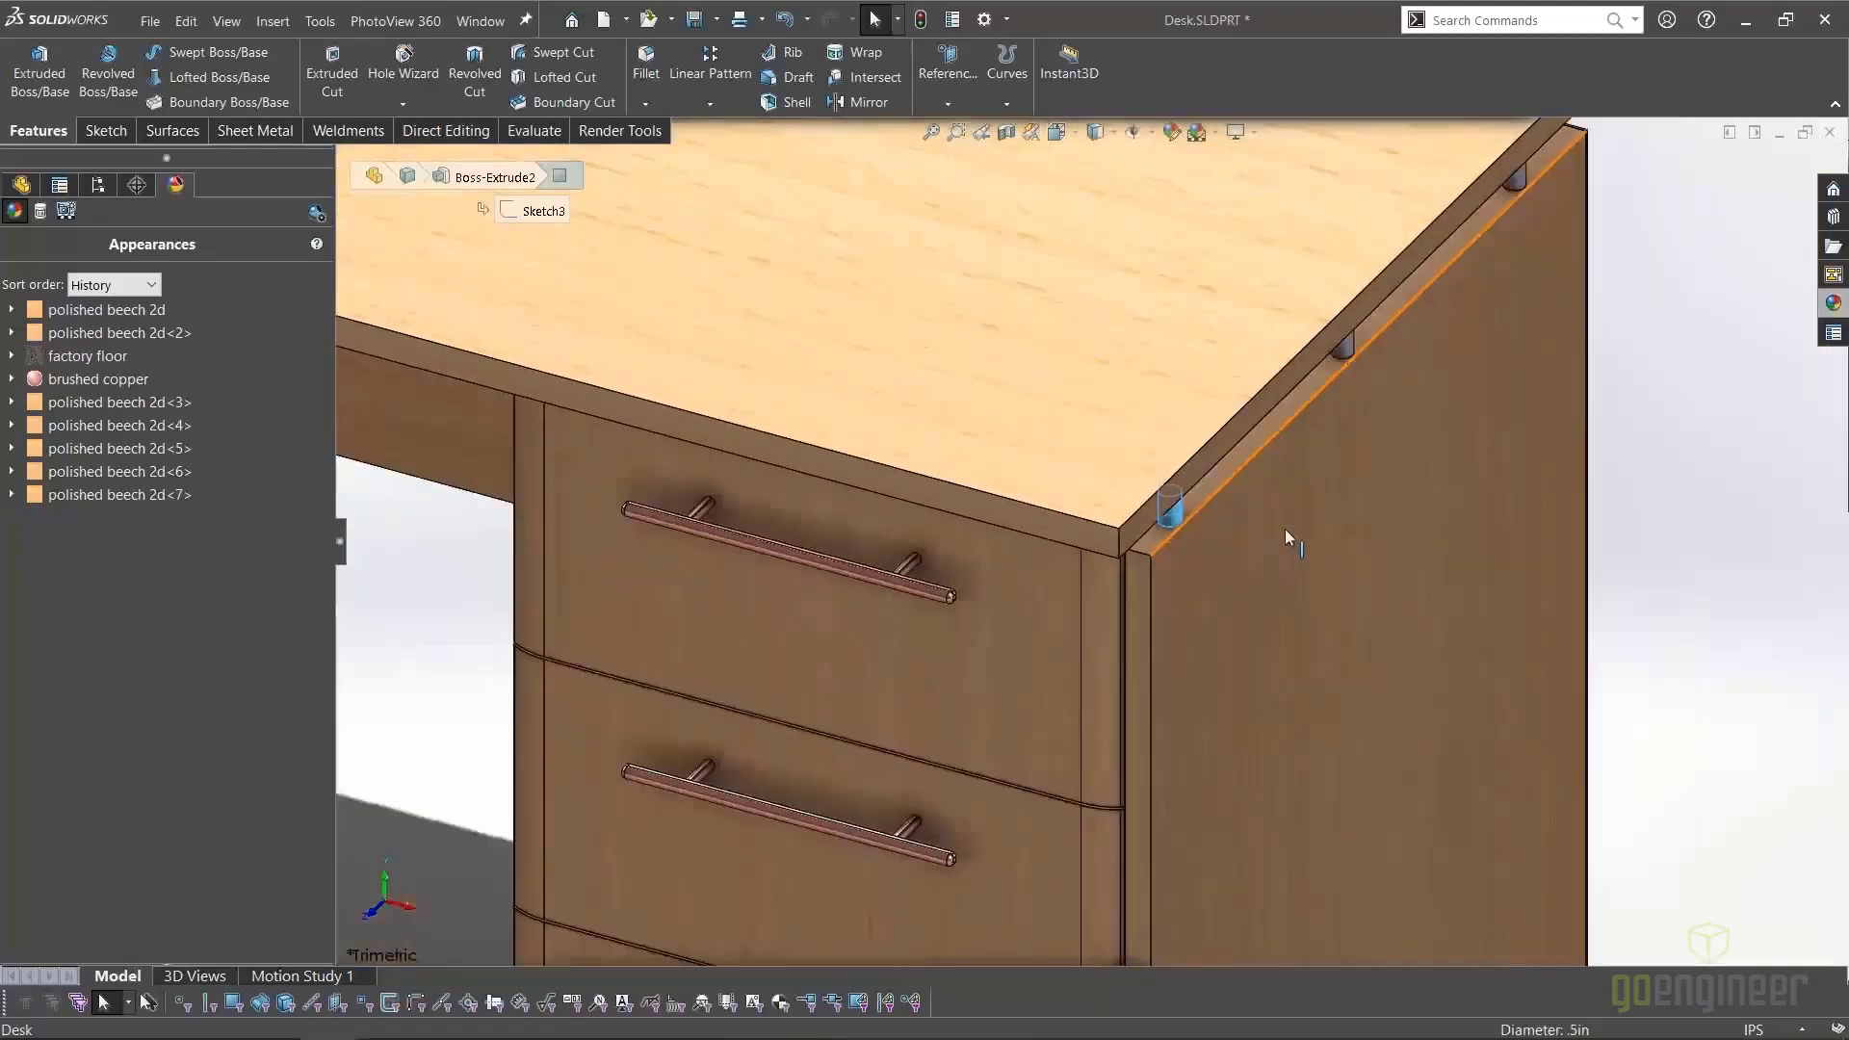
scroll(966, 613, down, 3)
middle_drag(970, 510, 1004, 494)
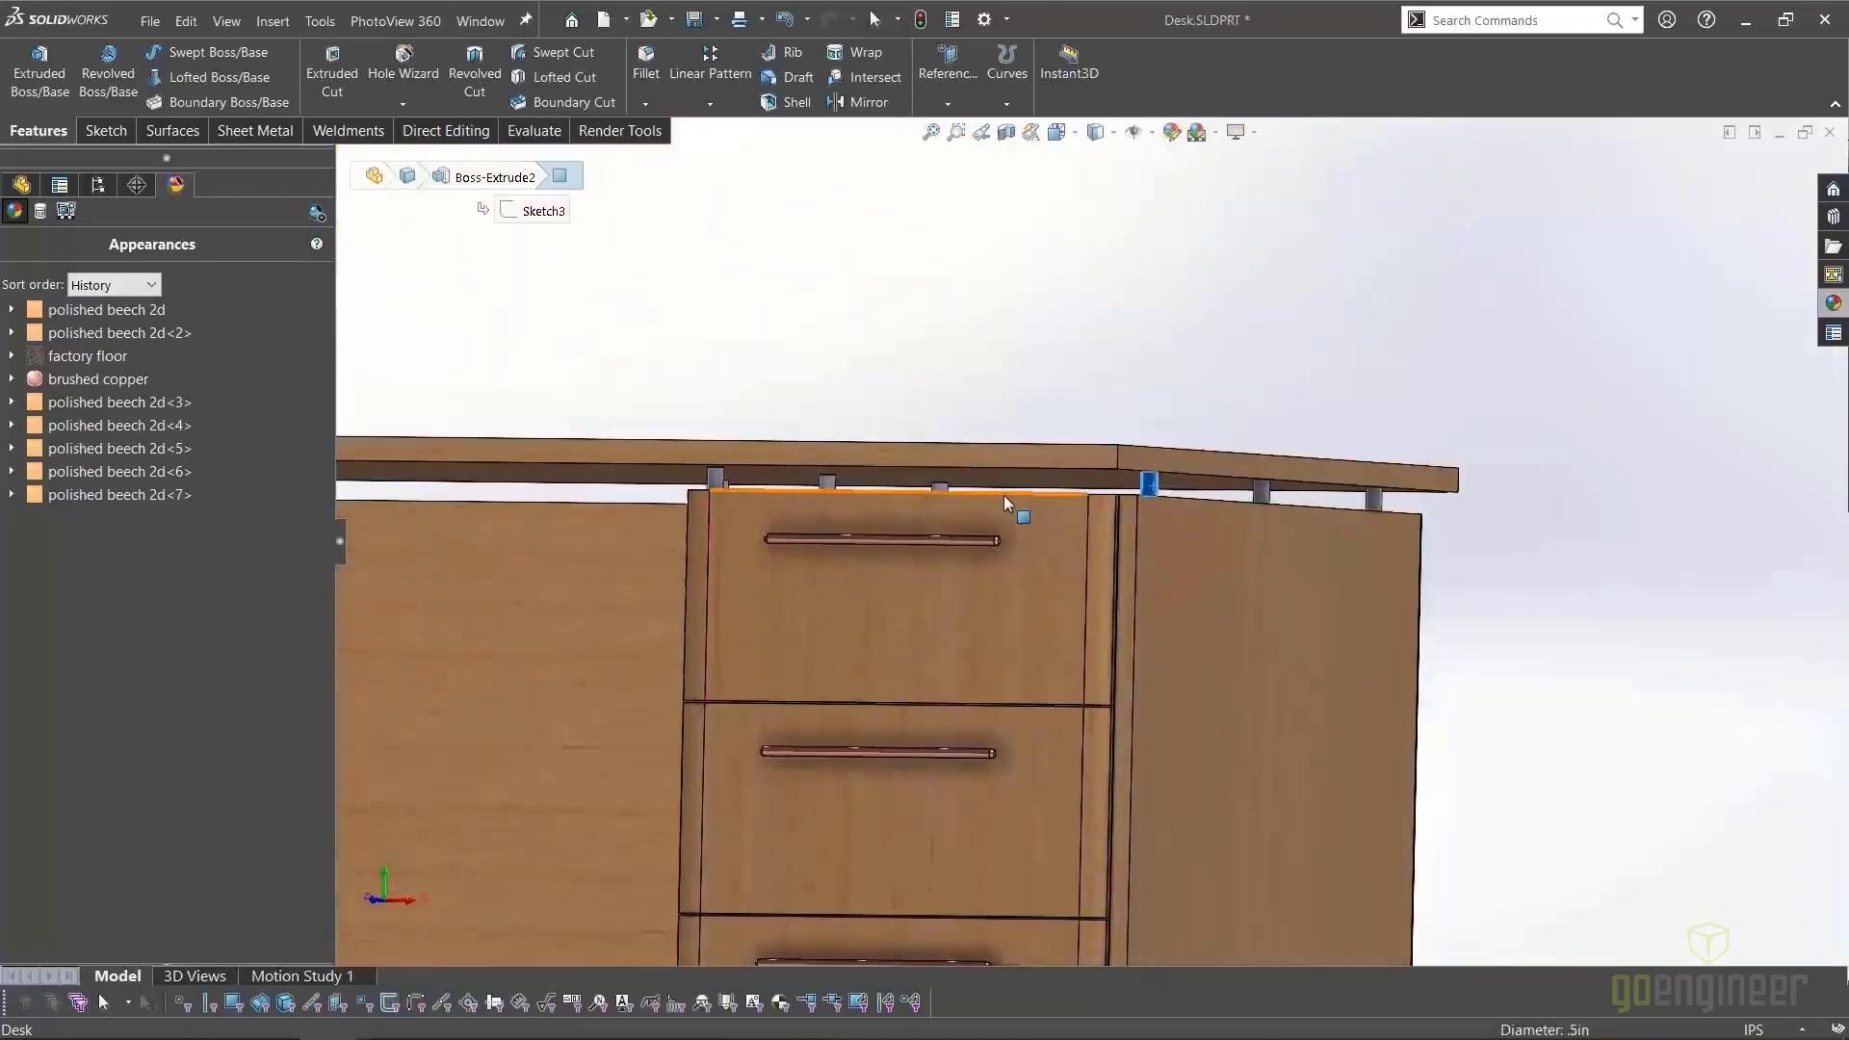
middle_drag(1134, 516, 1139, 462)
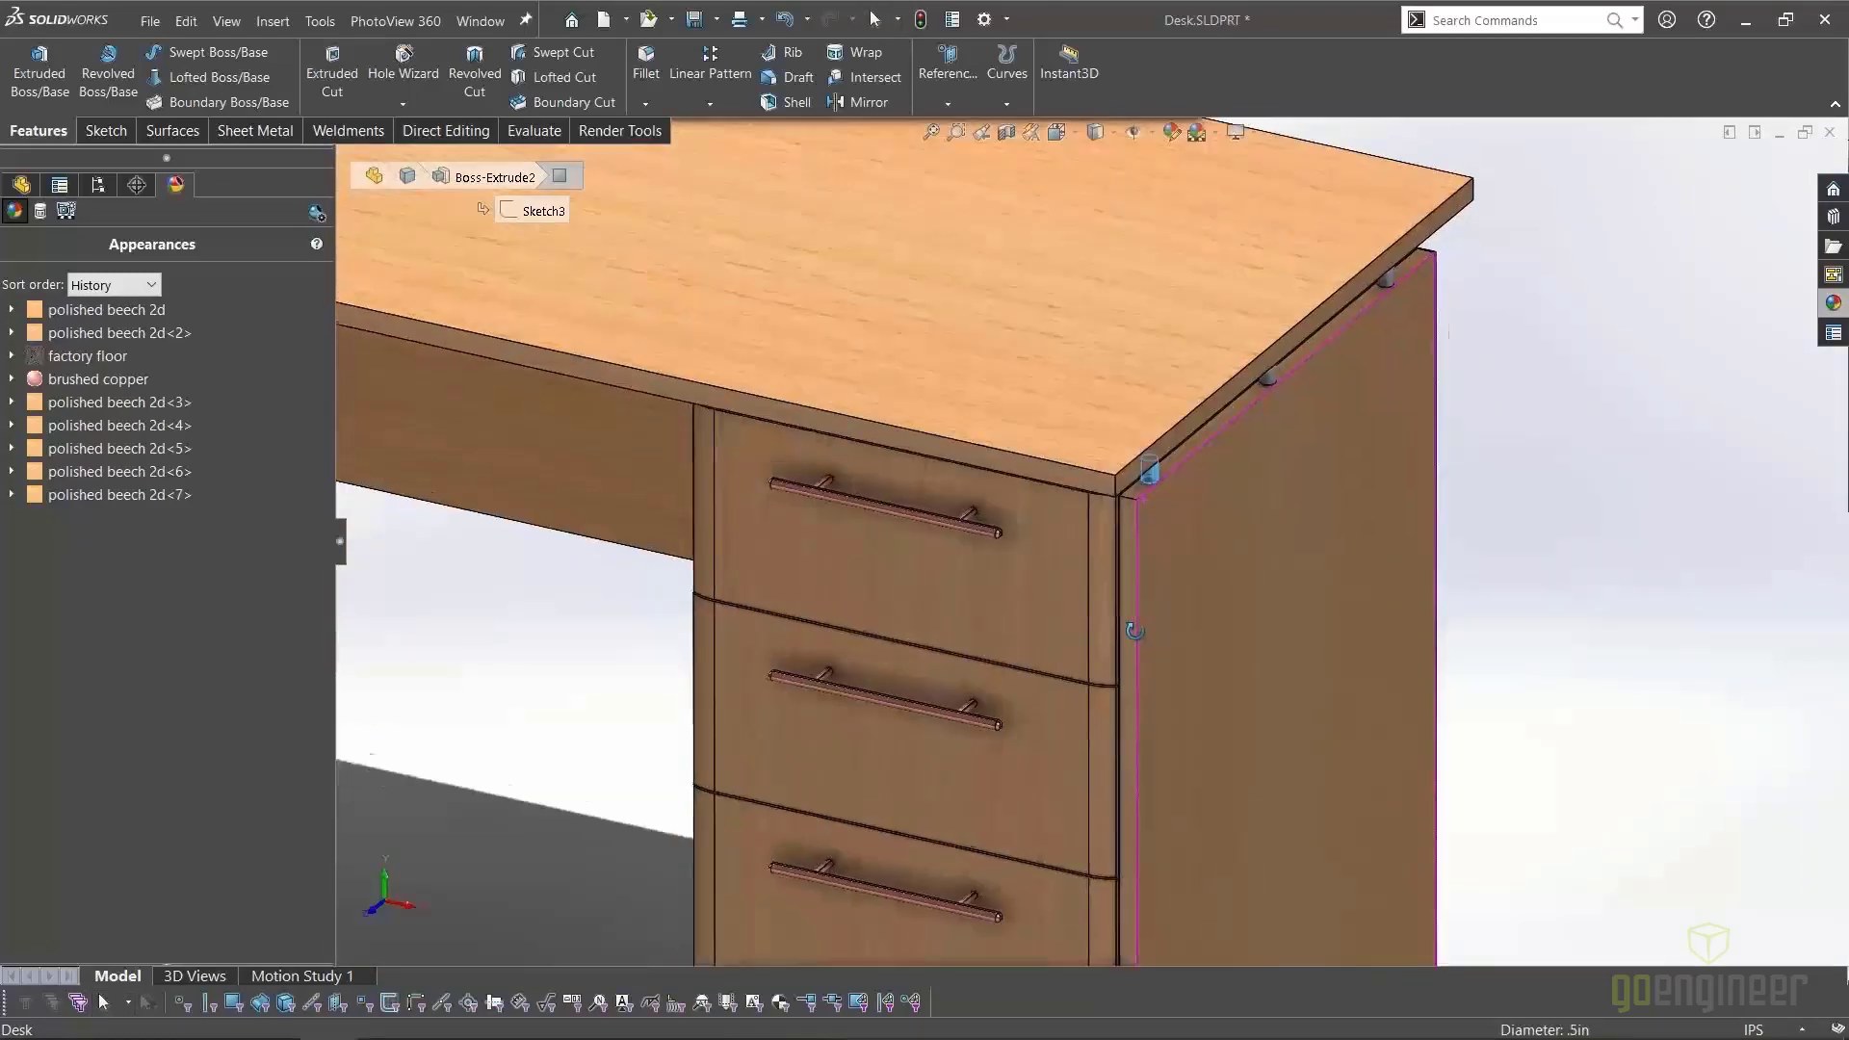
scroll(1101, 489, down, 4)
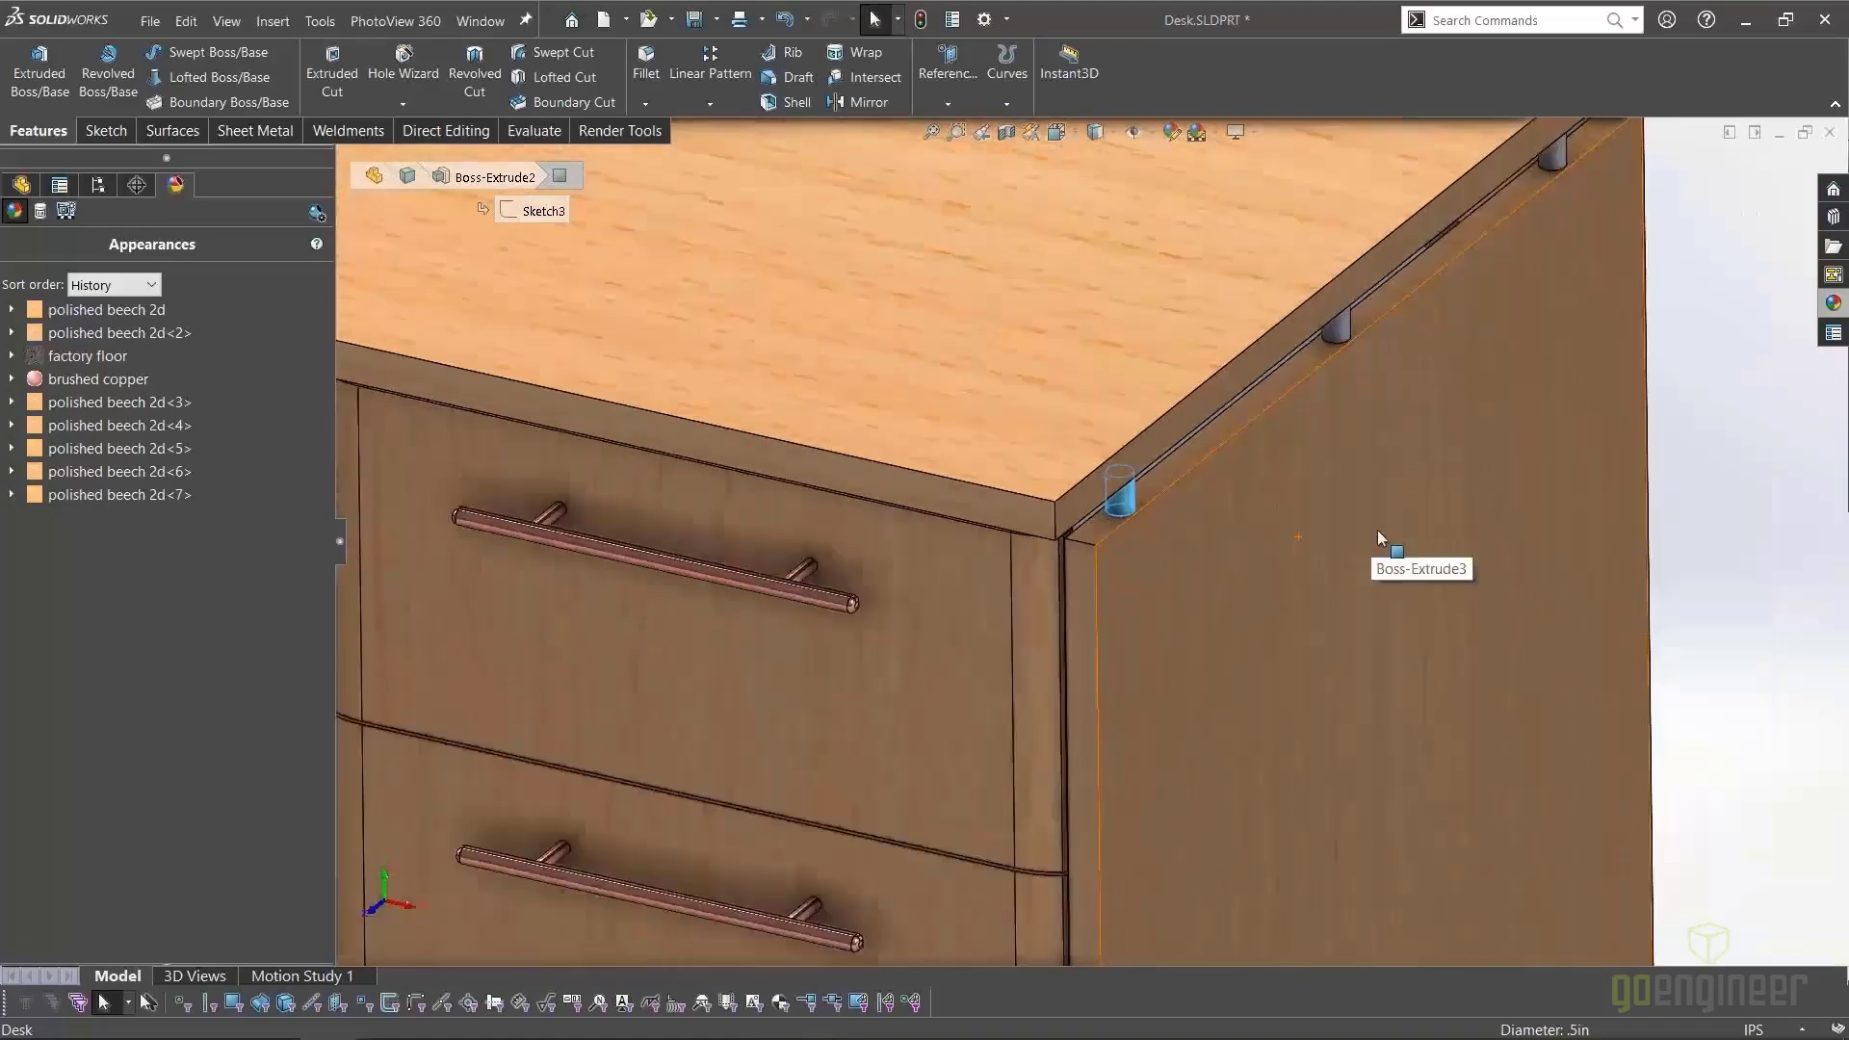
Apply the green soft touch plastic appearance to the cylindrical spacers under the desktop at feature level
click(1833, 303)
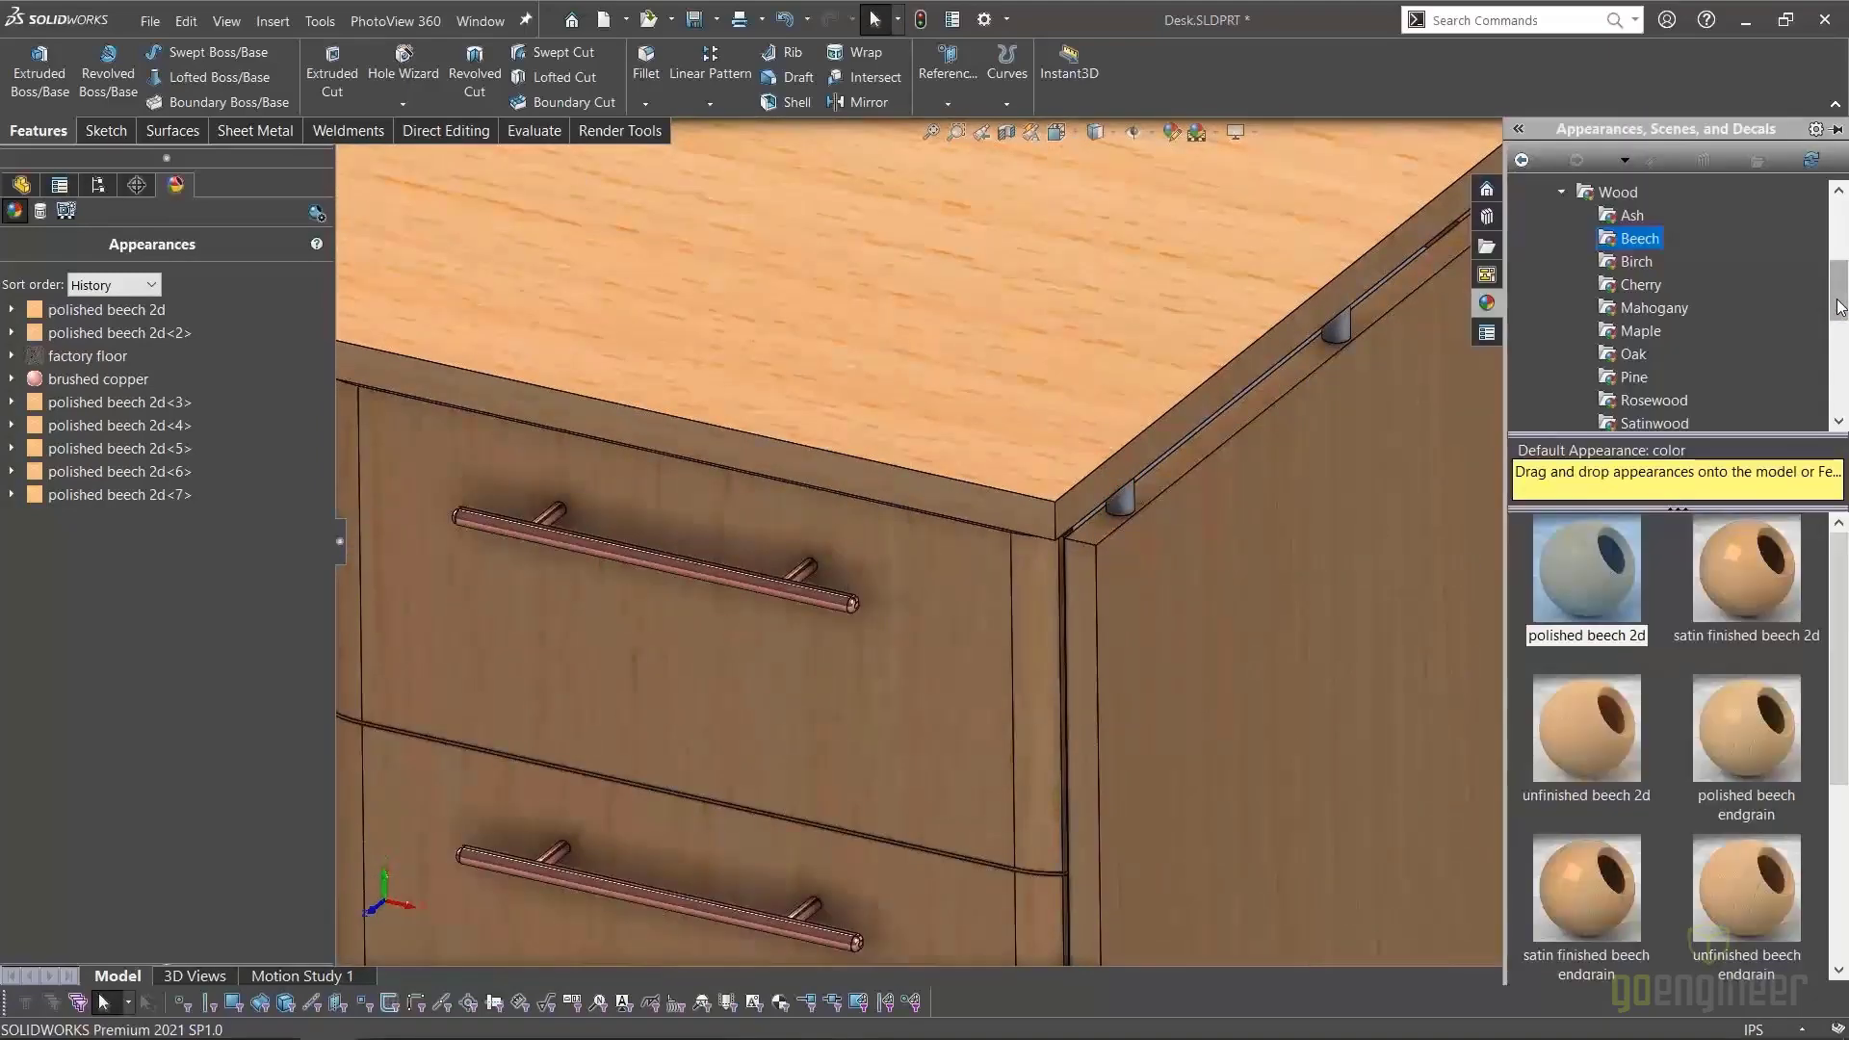
click(1567, 191)
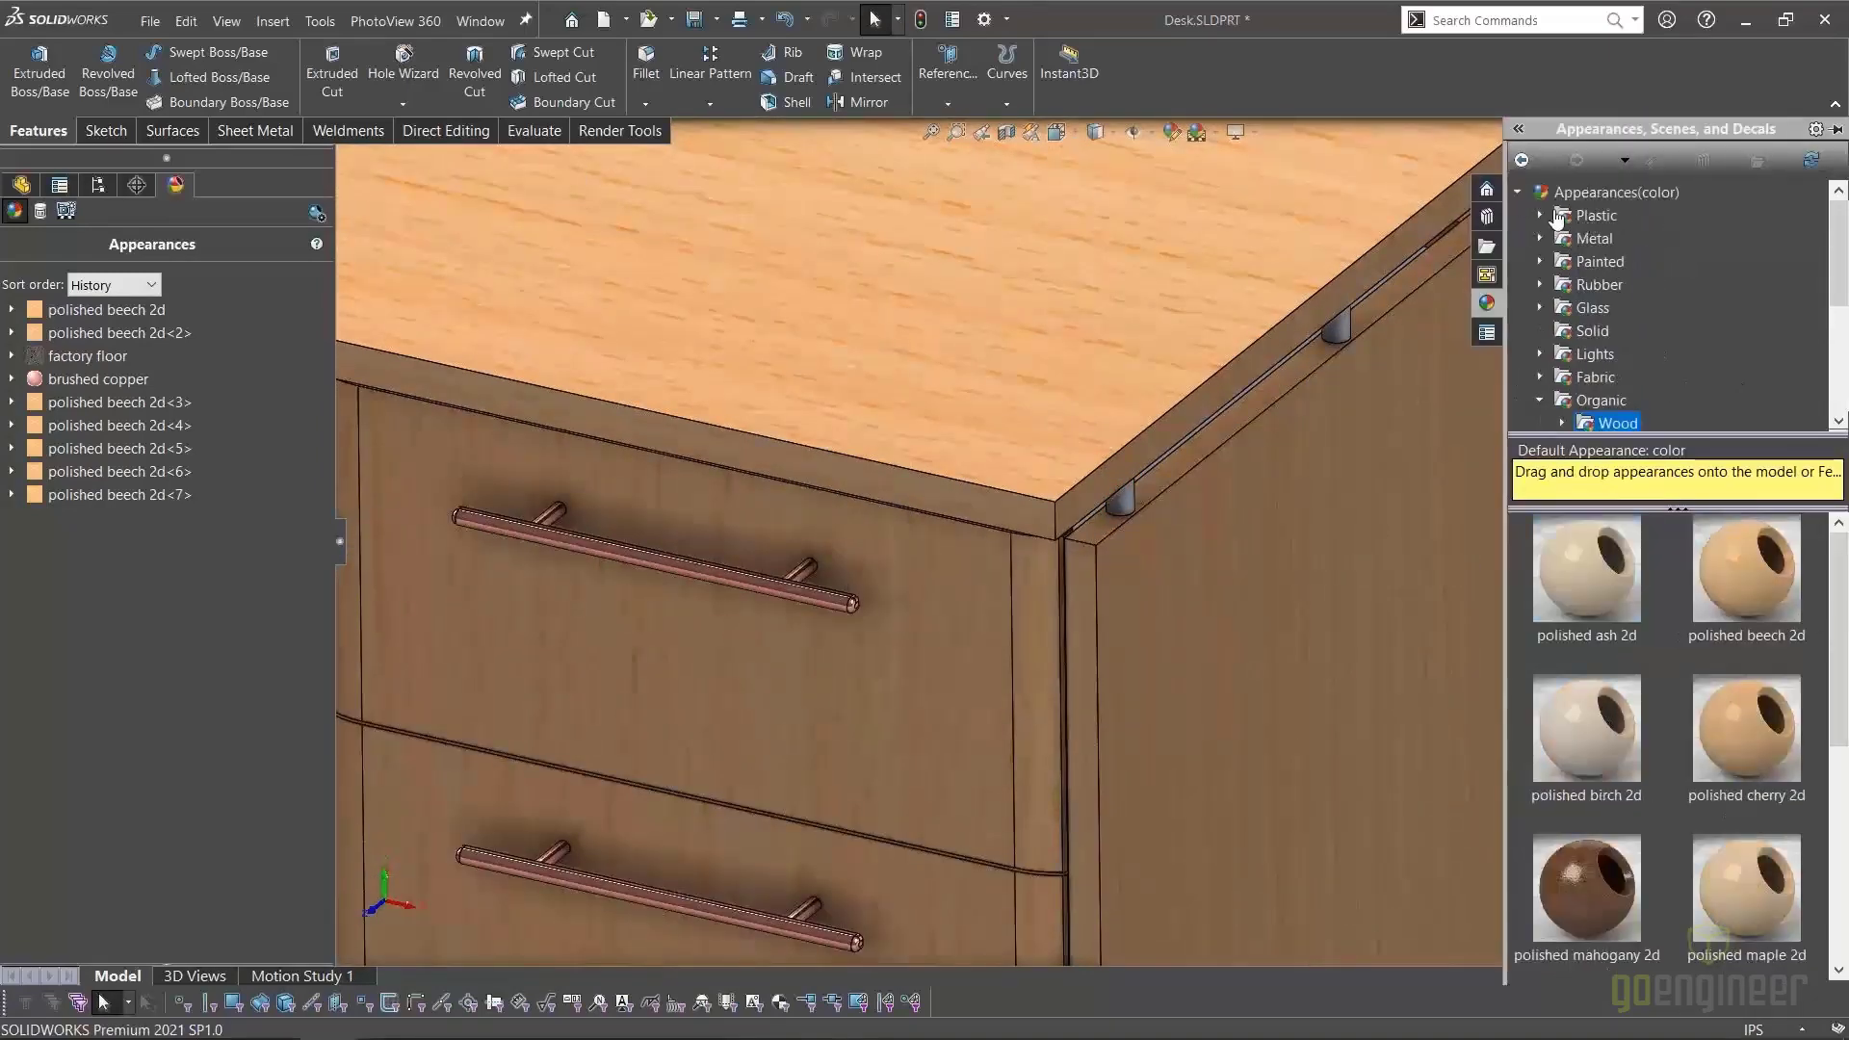
scroll(1540, 214, up, 5)
click(1632, 284)
scroll(1598, 755, down, 3)
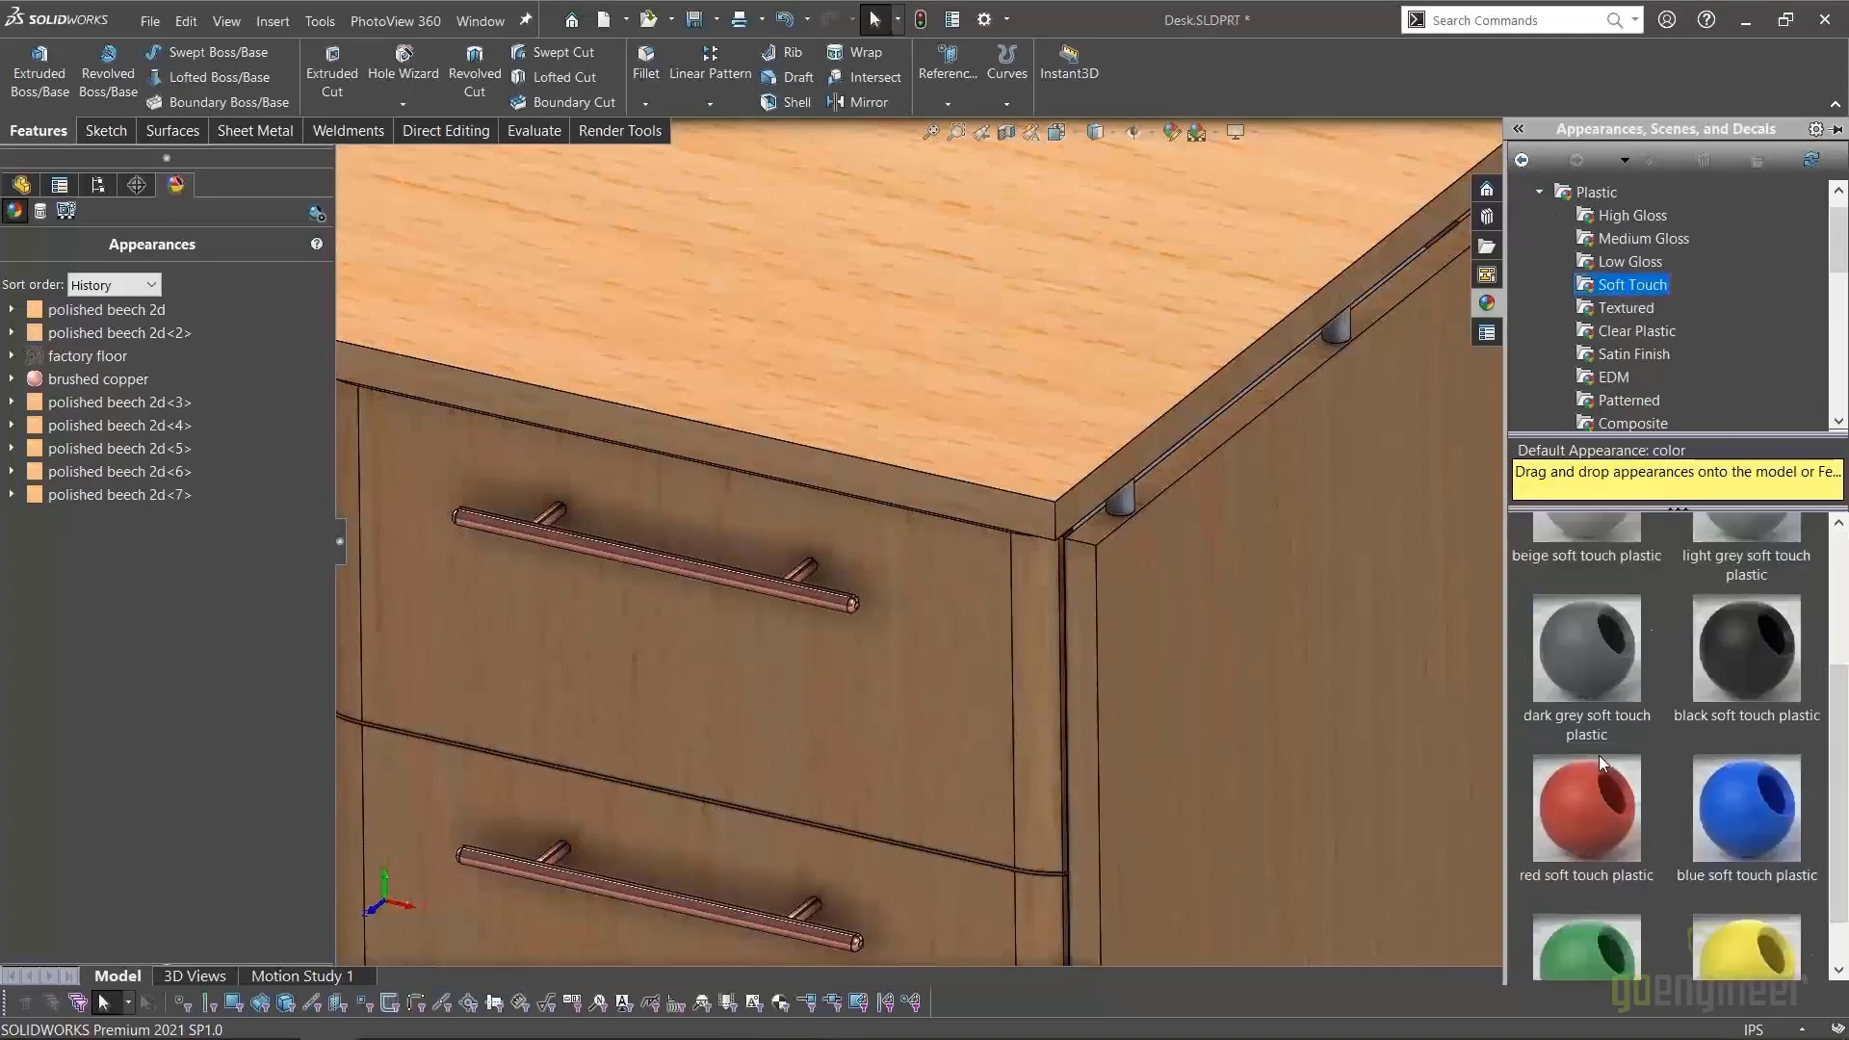
drag(1576, 887, 1123, 499)
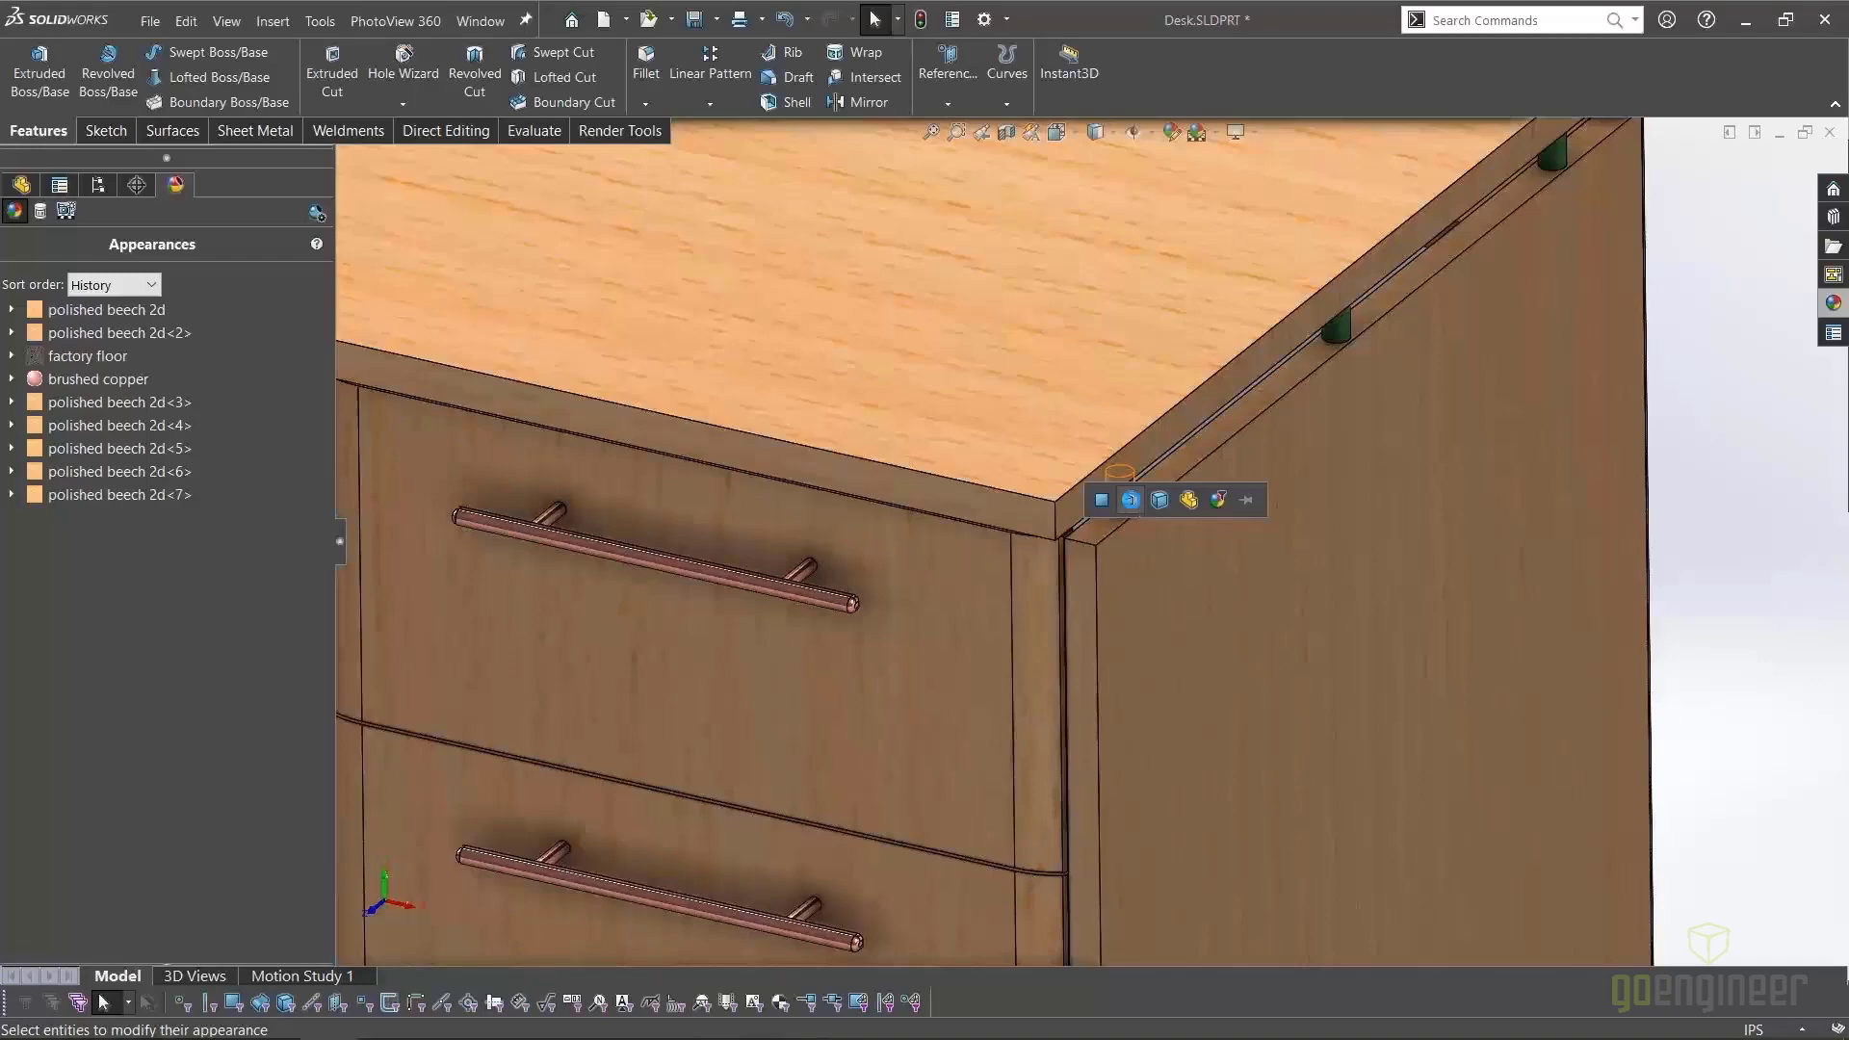
click(1130, 500)
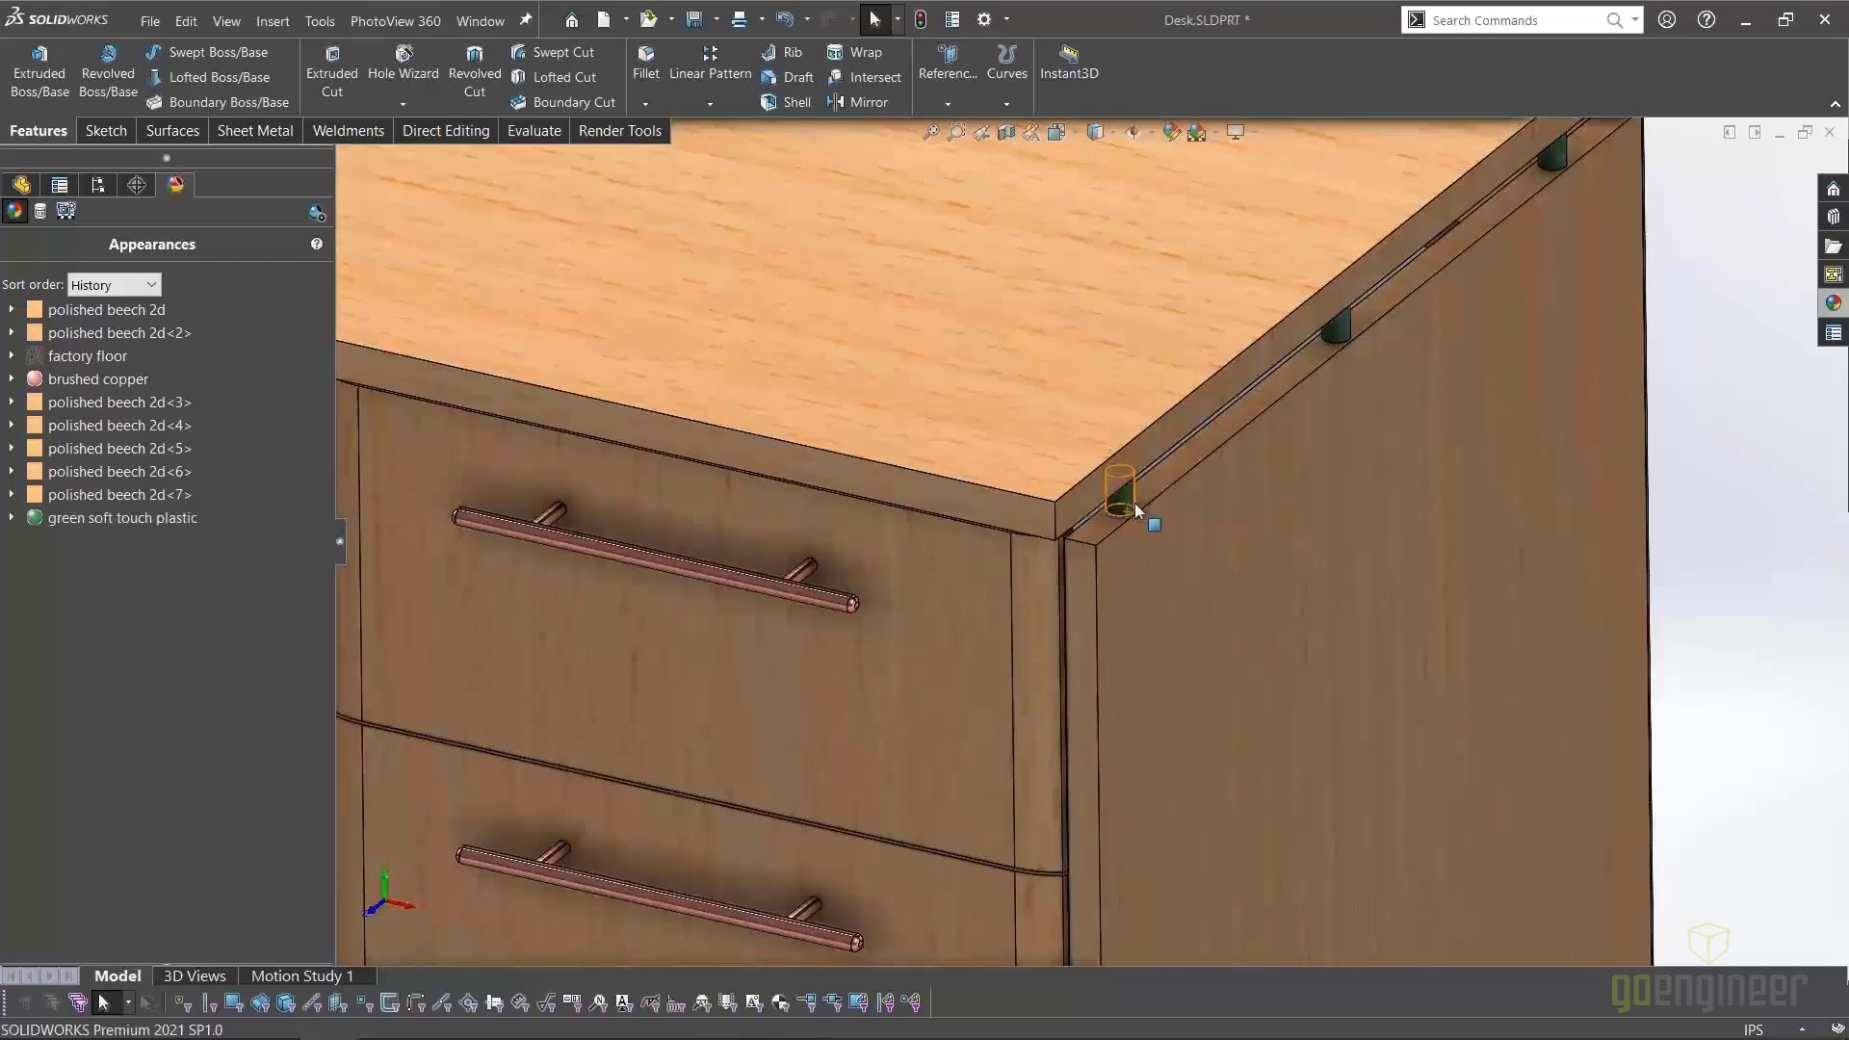
Highlight the geometry that uses green soft touch plastic across the whole desk, and clear the selection
click(154, 518)
scroll(755, 506, up, 6)
scroll(552, 498, up, 3)
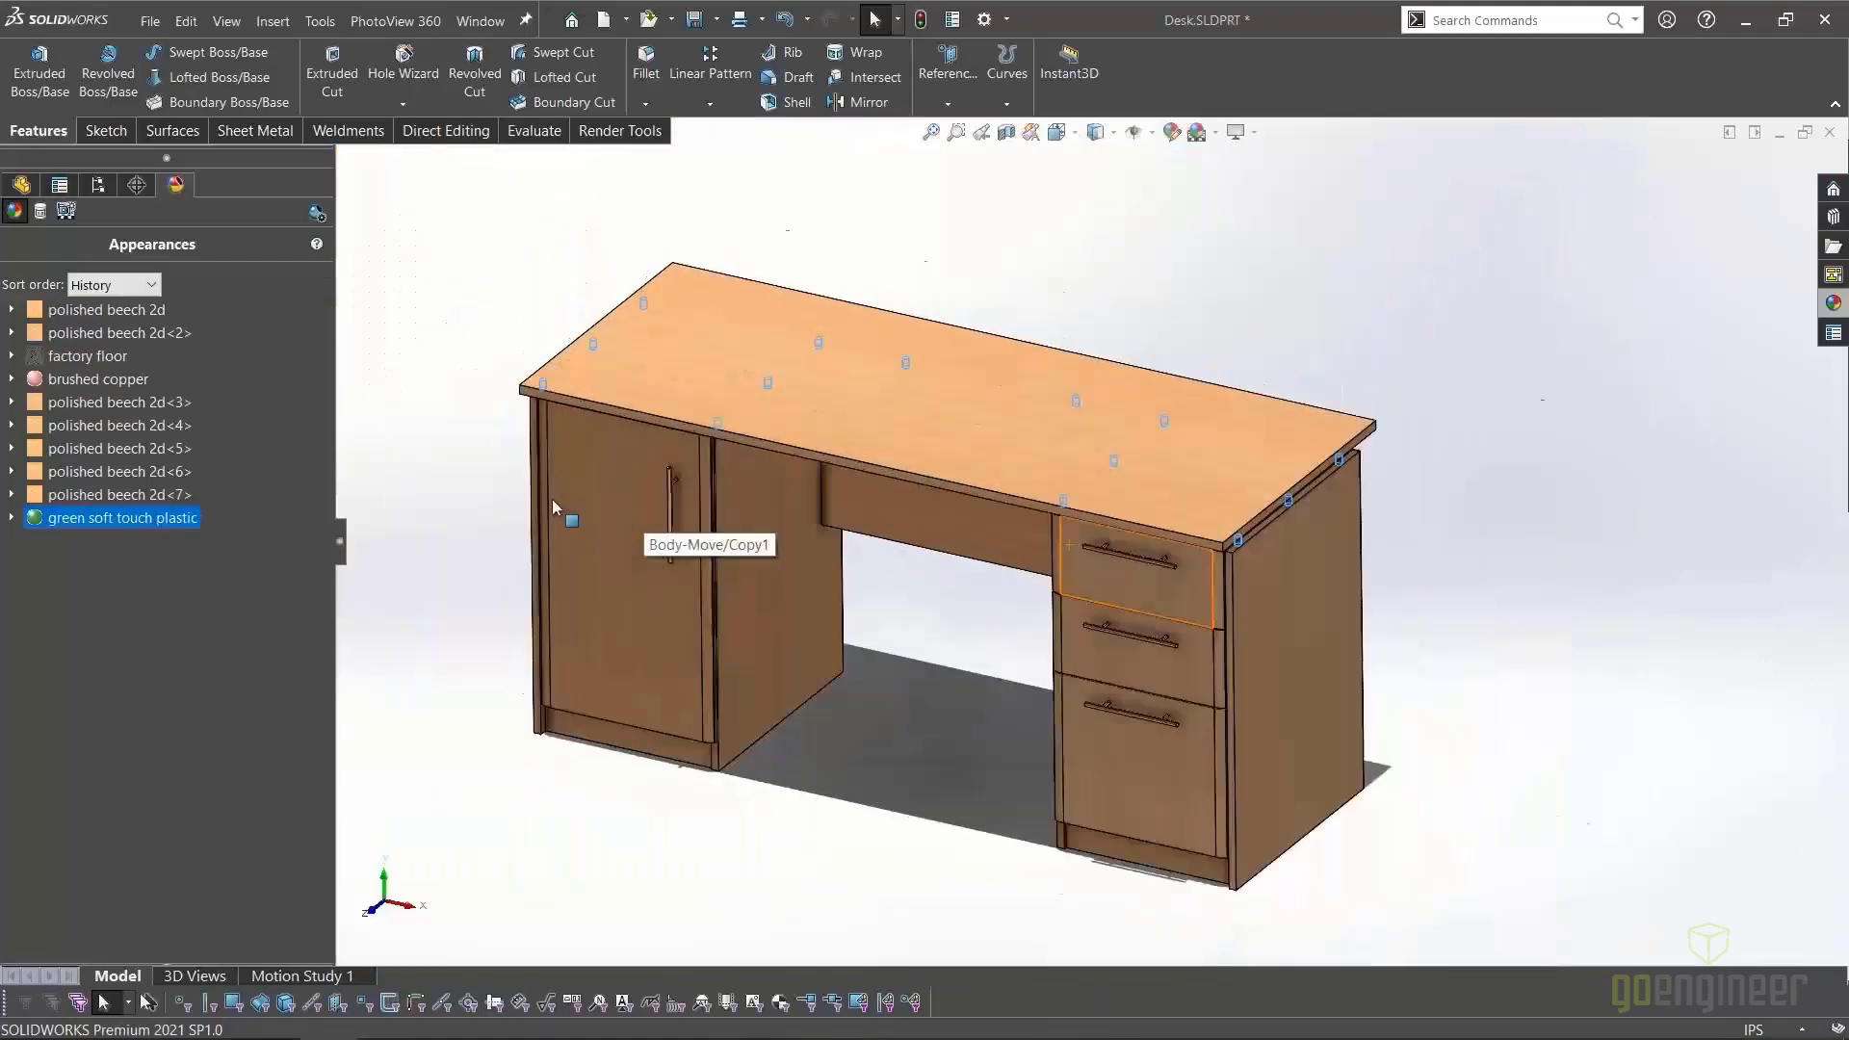
scroll(597, 306, down, 5)
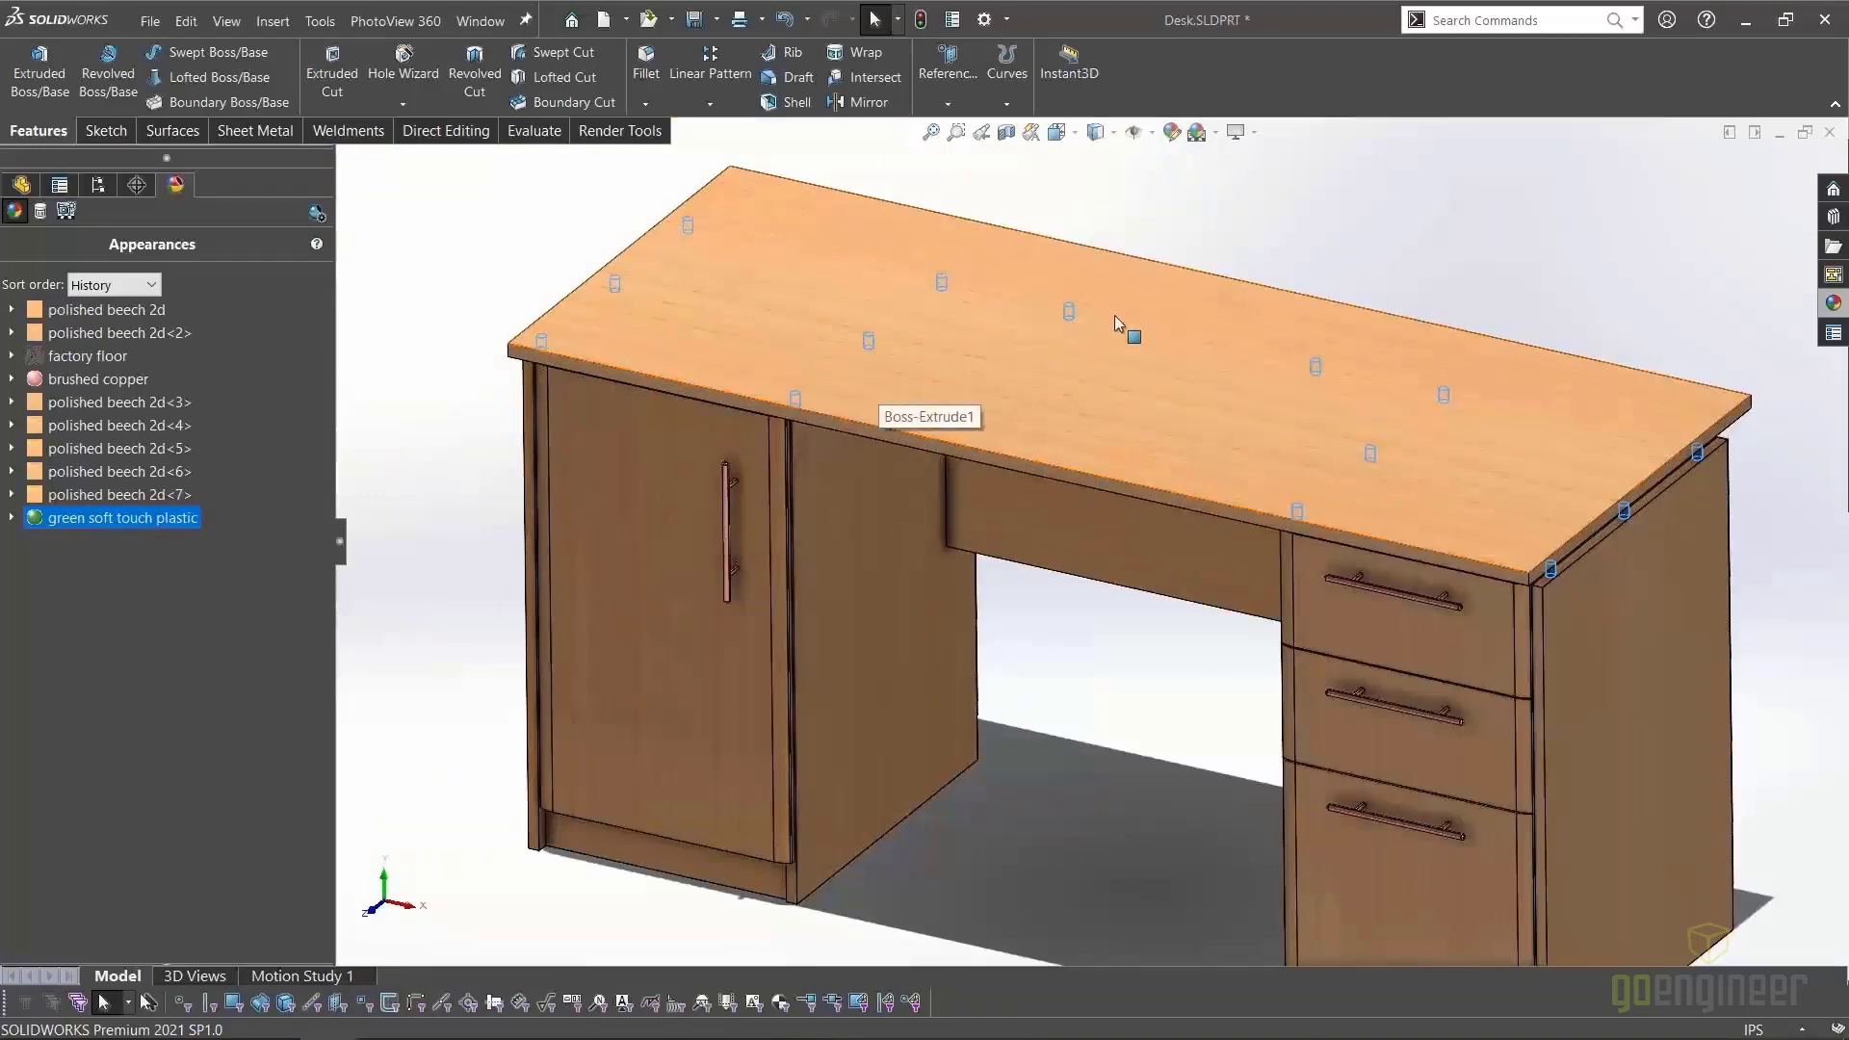
click(1188, 661)
Copy the factory floor appearance from one cabinet's grey back panel and paste it onto the other cabinet's unfinished back panel
middle_drag(1117, 731, 997, 732)
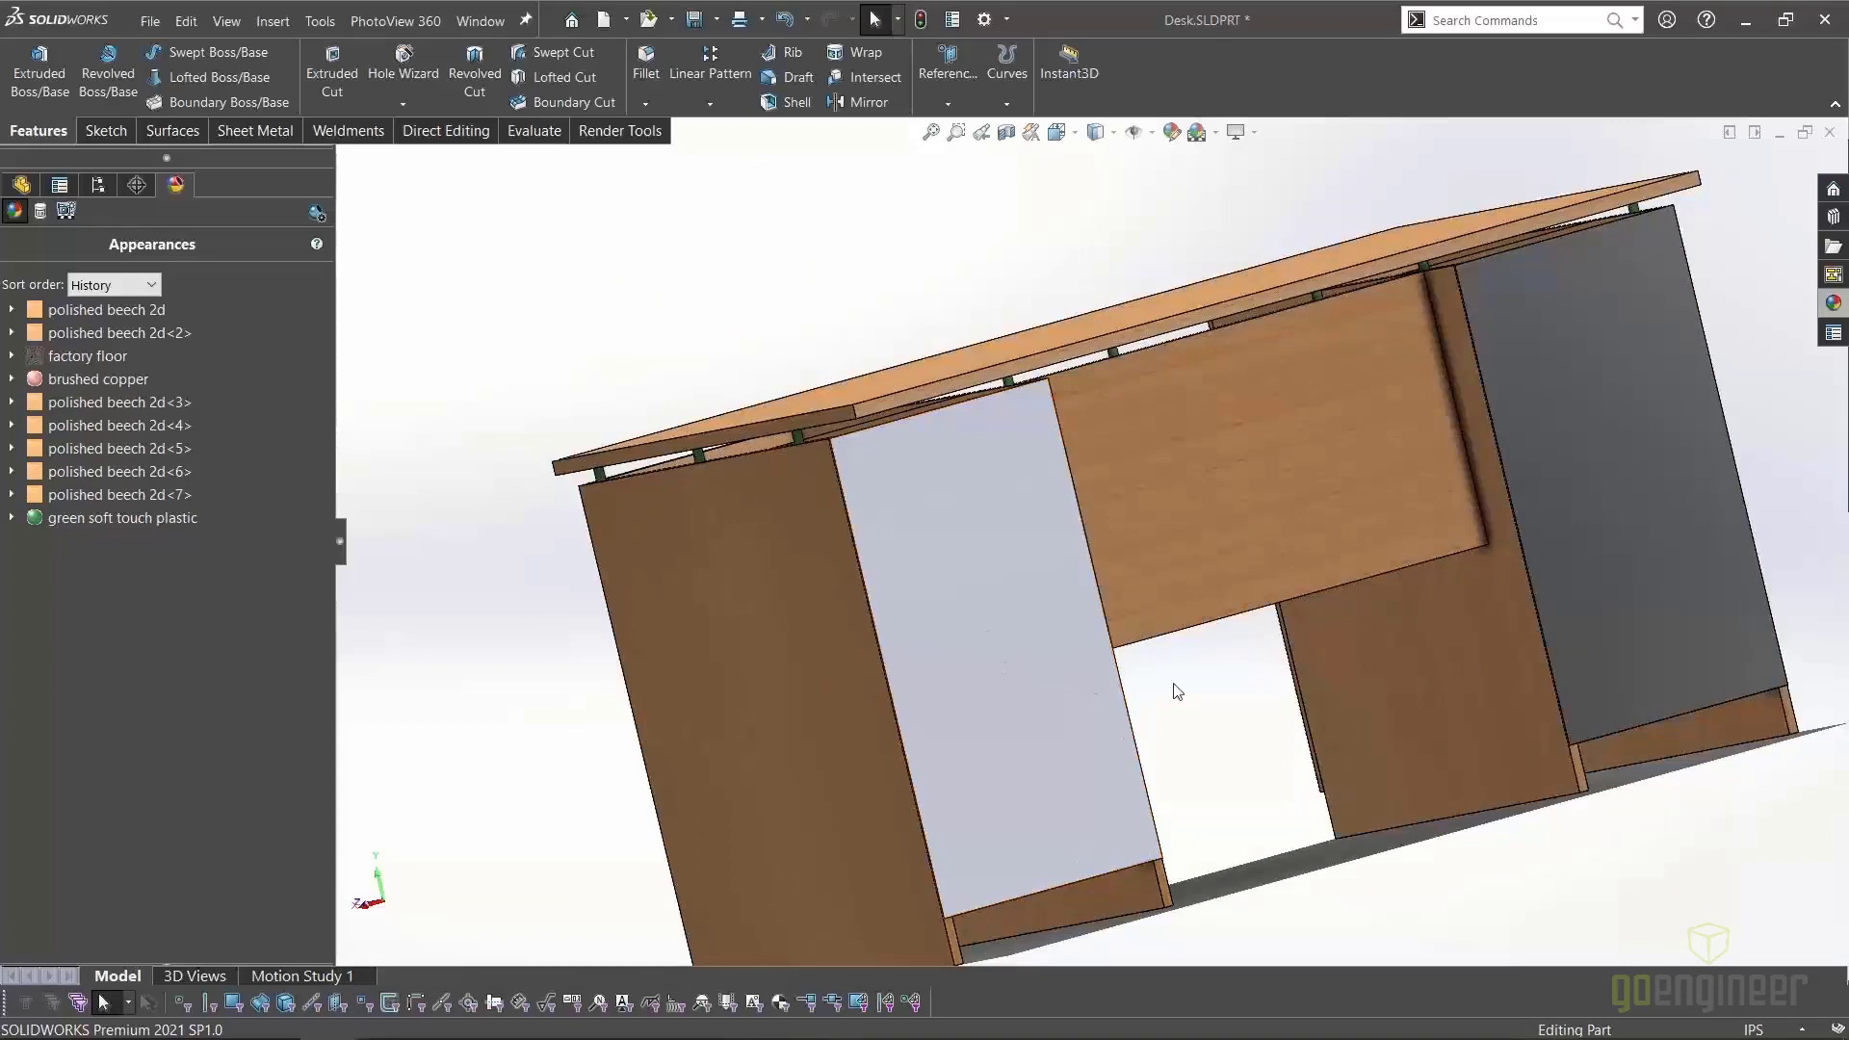
middle_drag(1004, 660, 1194, 680)
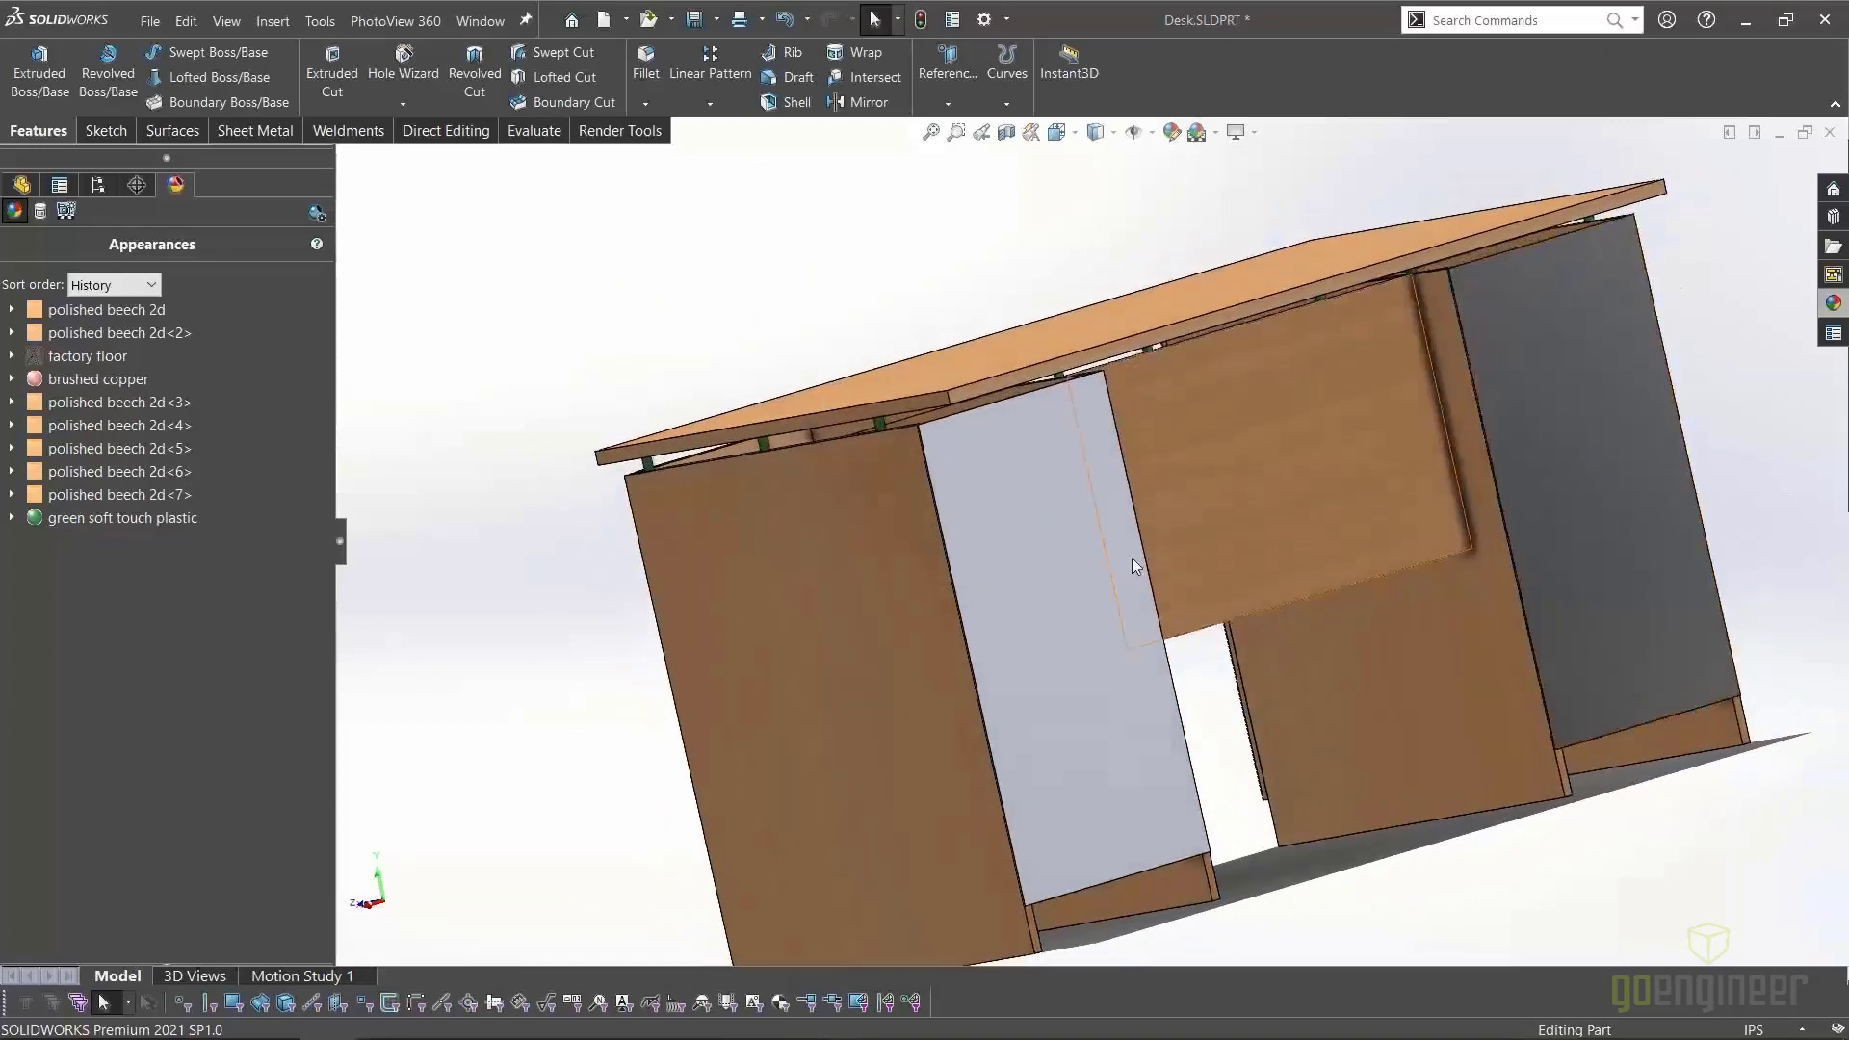
mouse_move(107, 356)
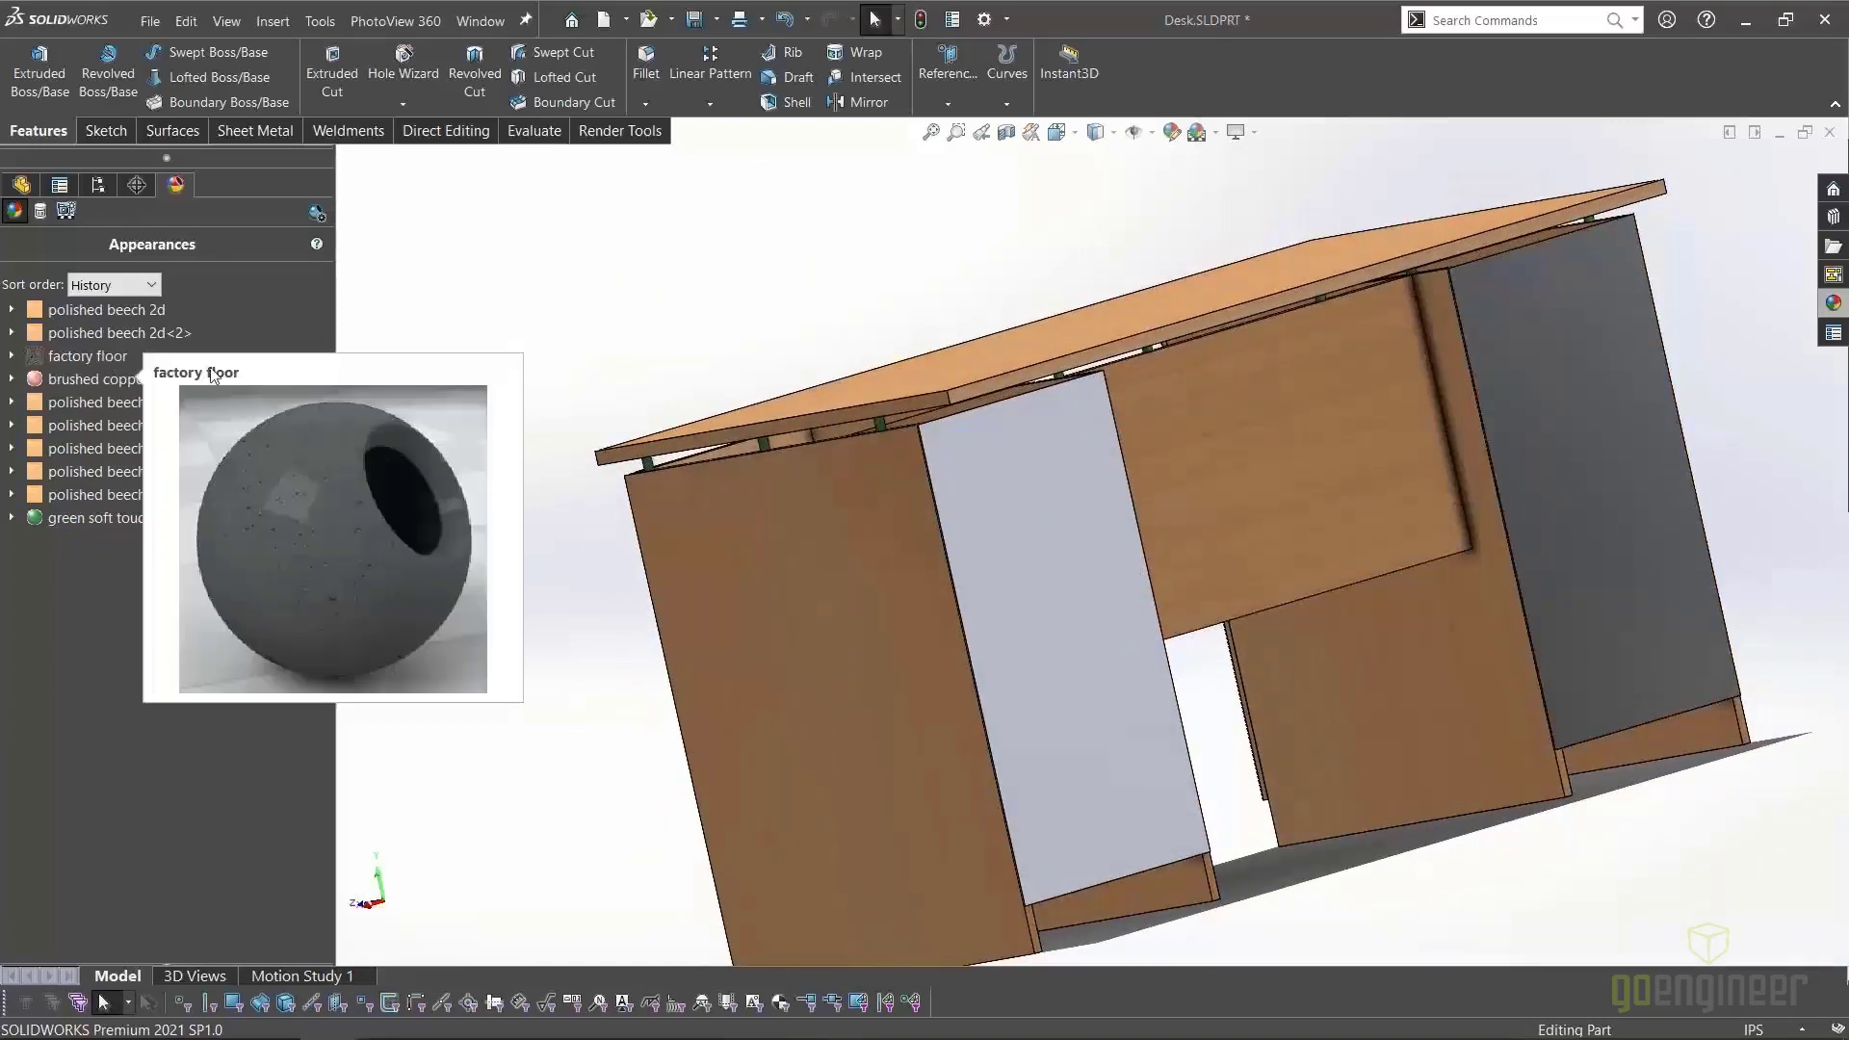
scroll(1257, 583, up, 2)
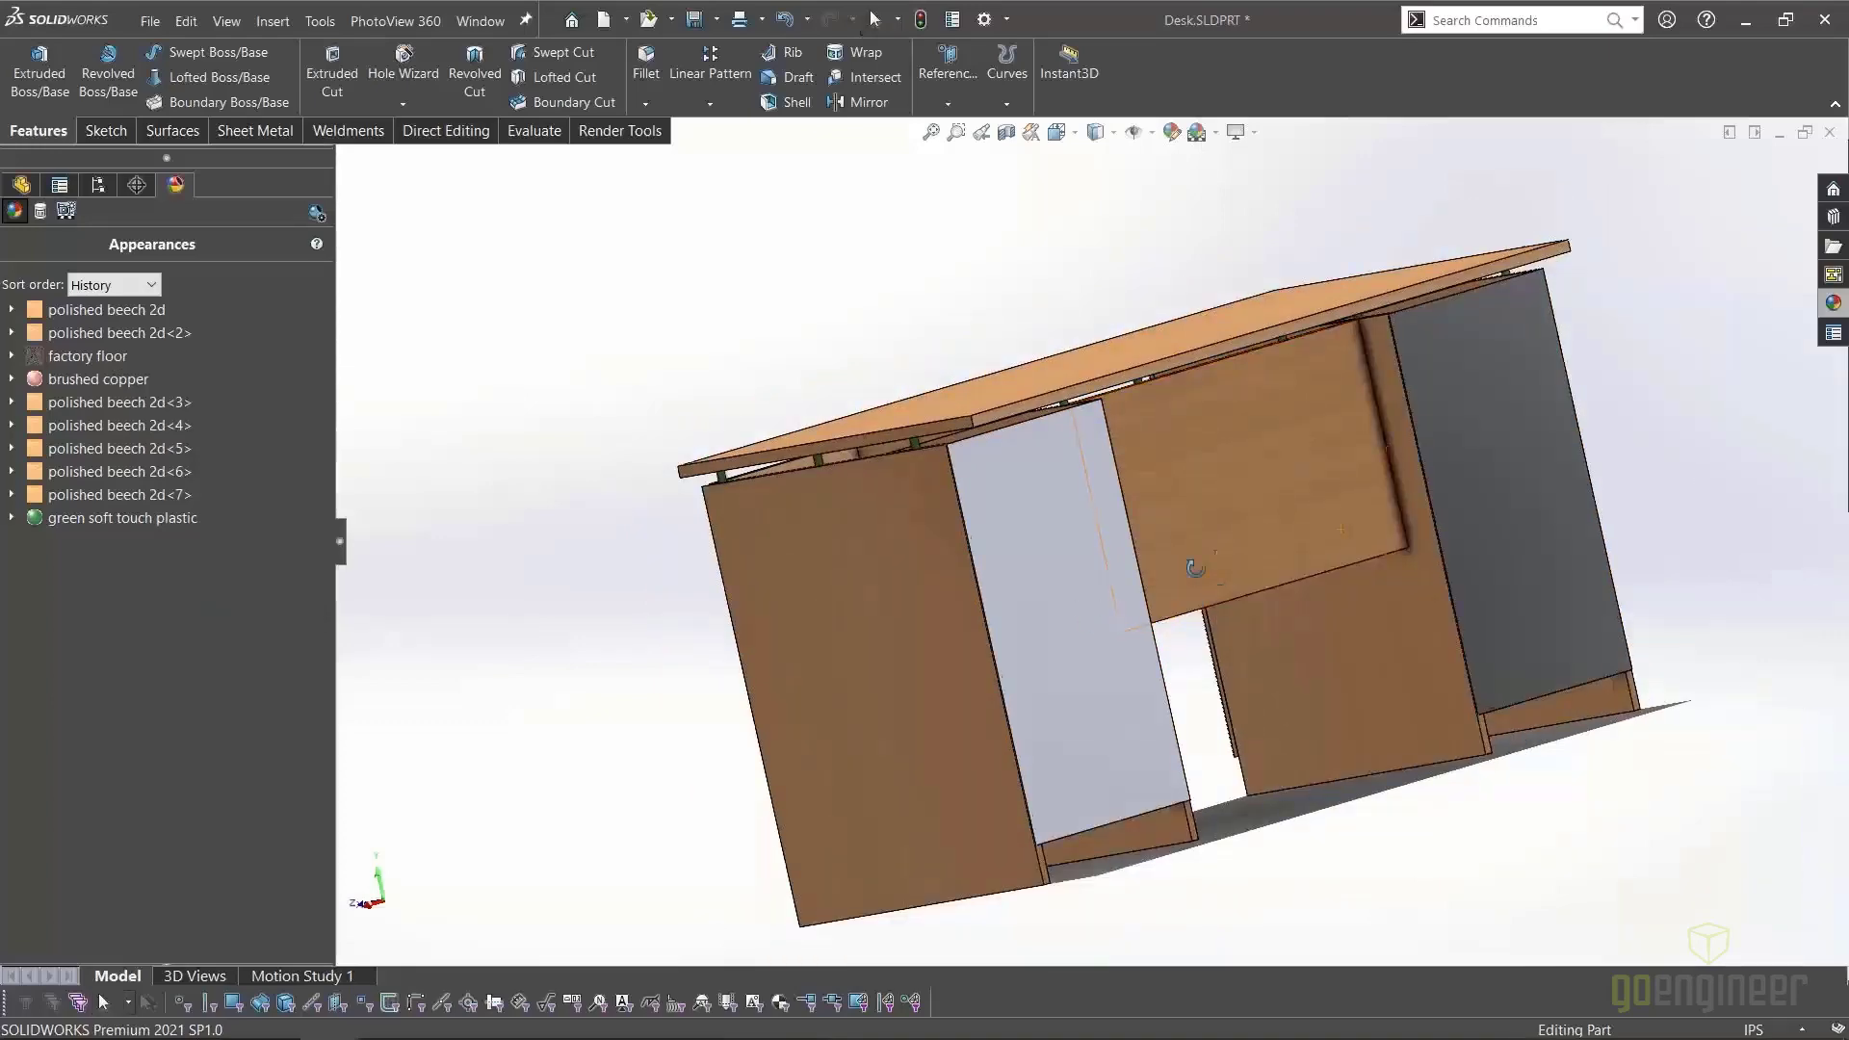
middle_drag(1256, 578, 1564, 430)
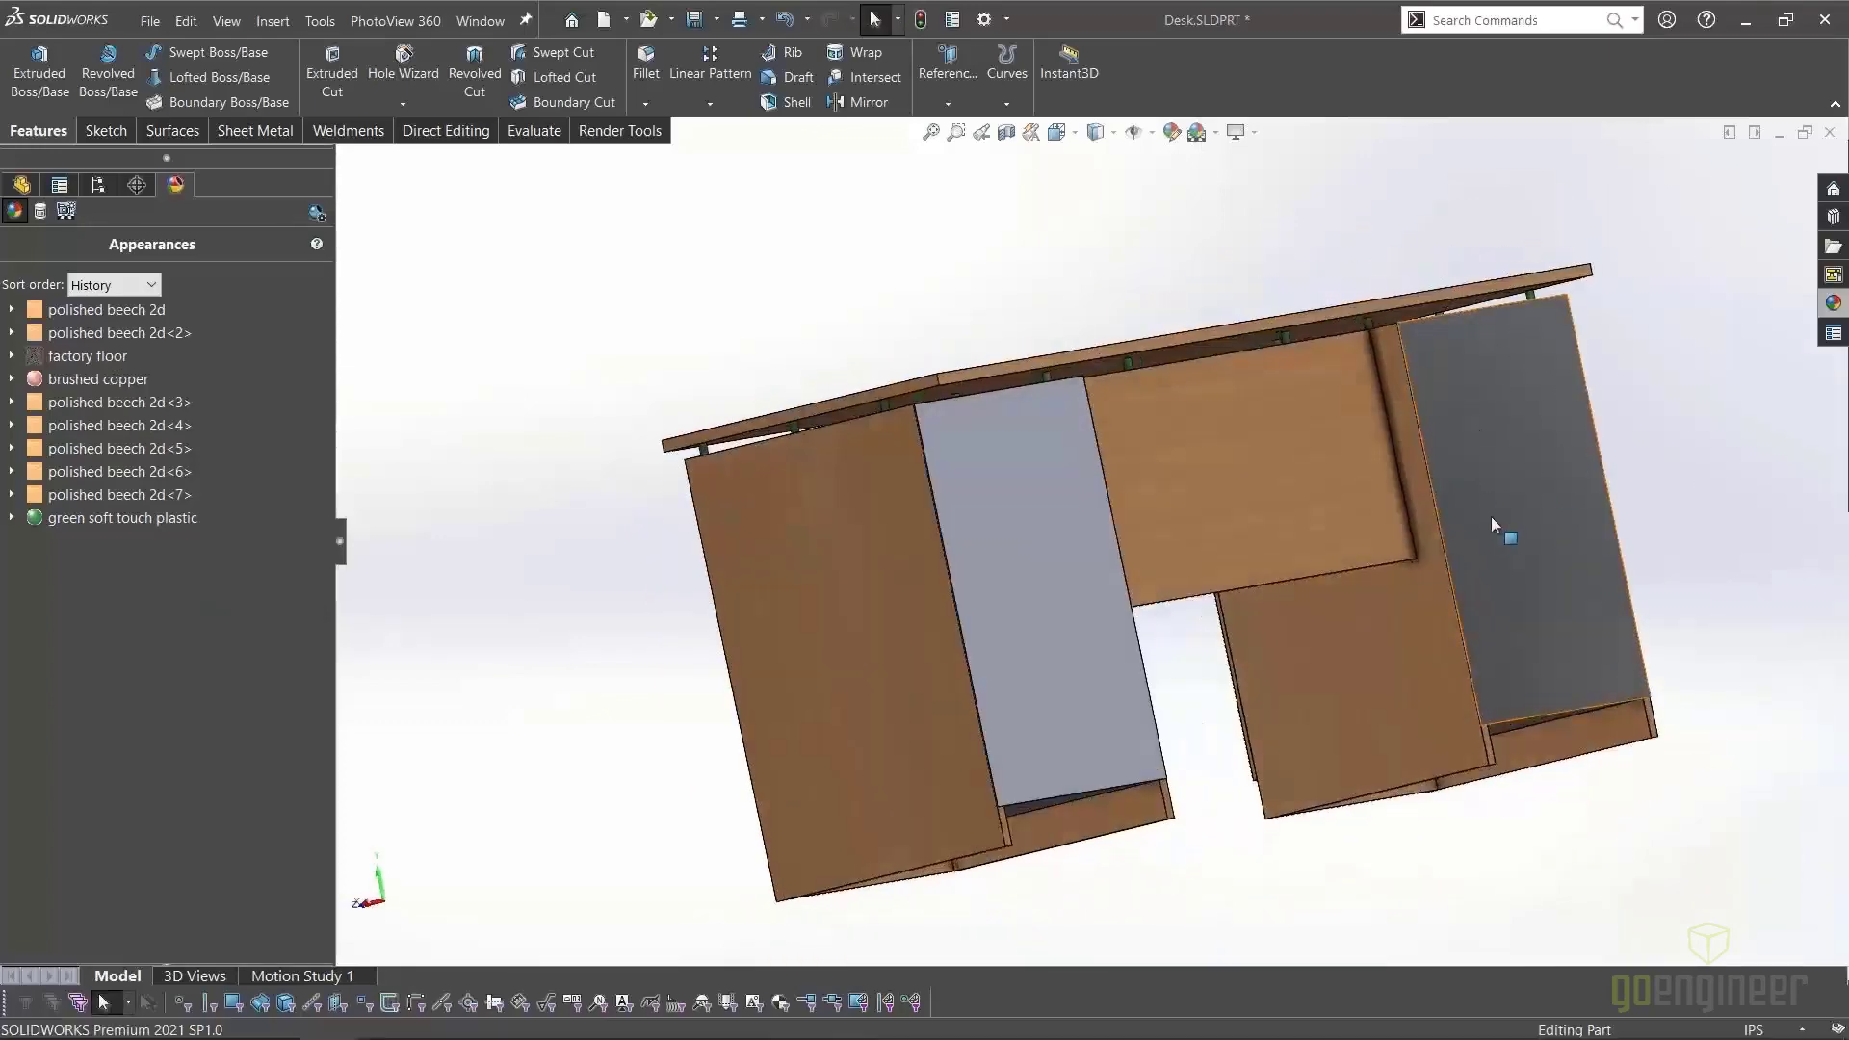
middle_drag(1223, 610, 1242, 668)
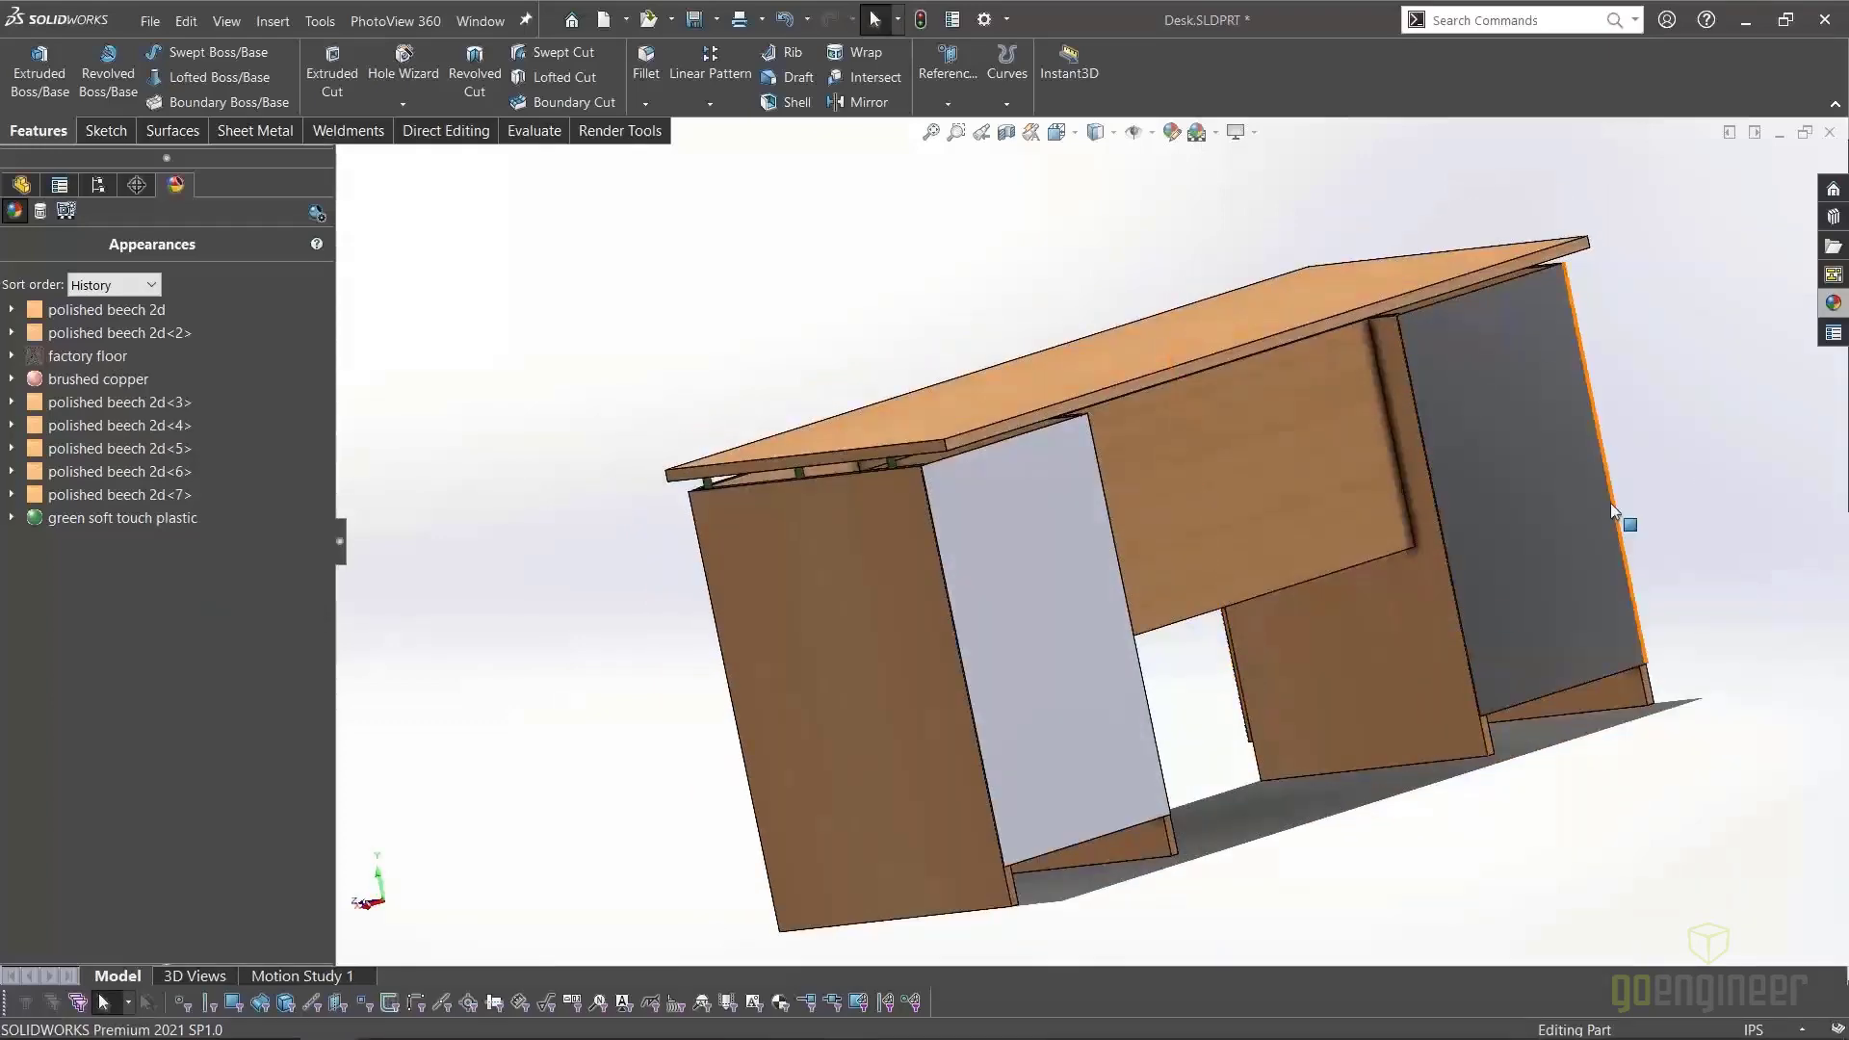
right_click(1490, 426)
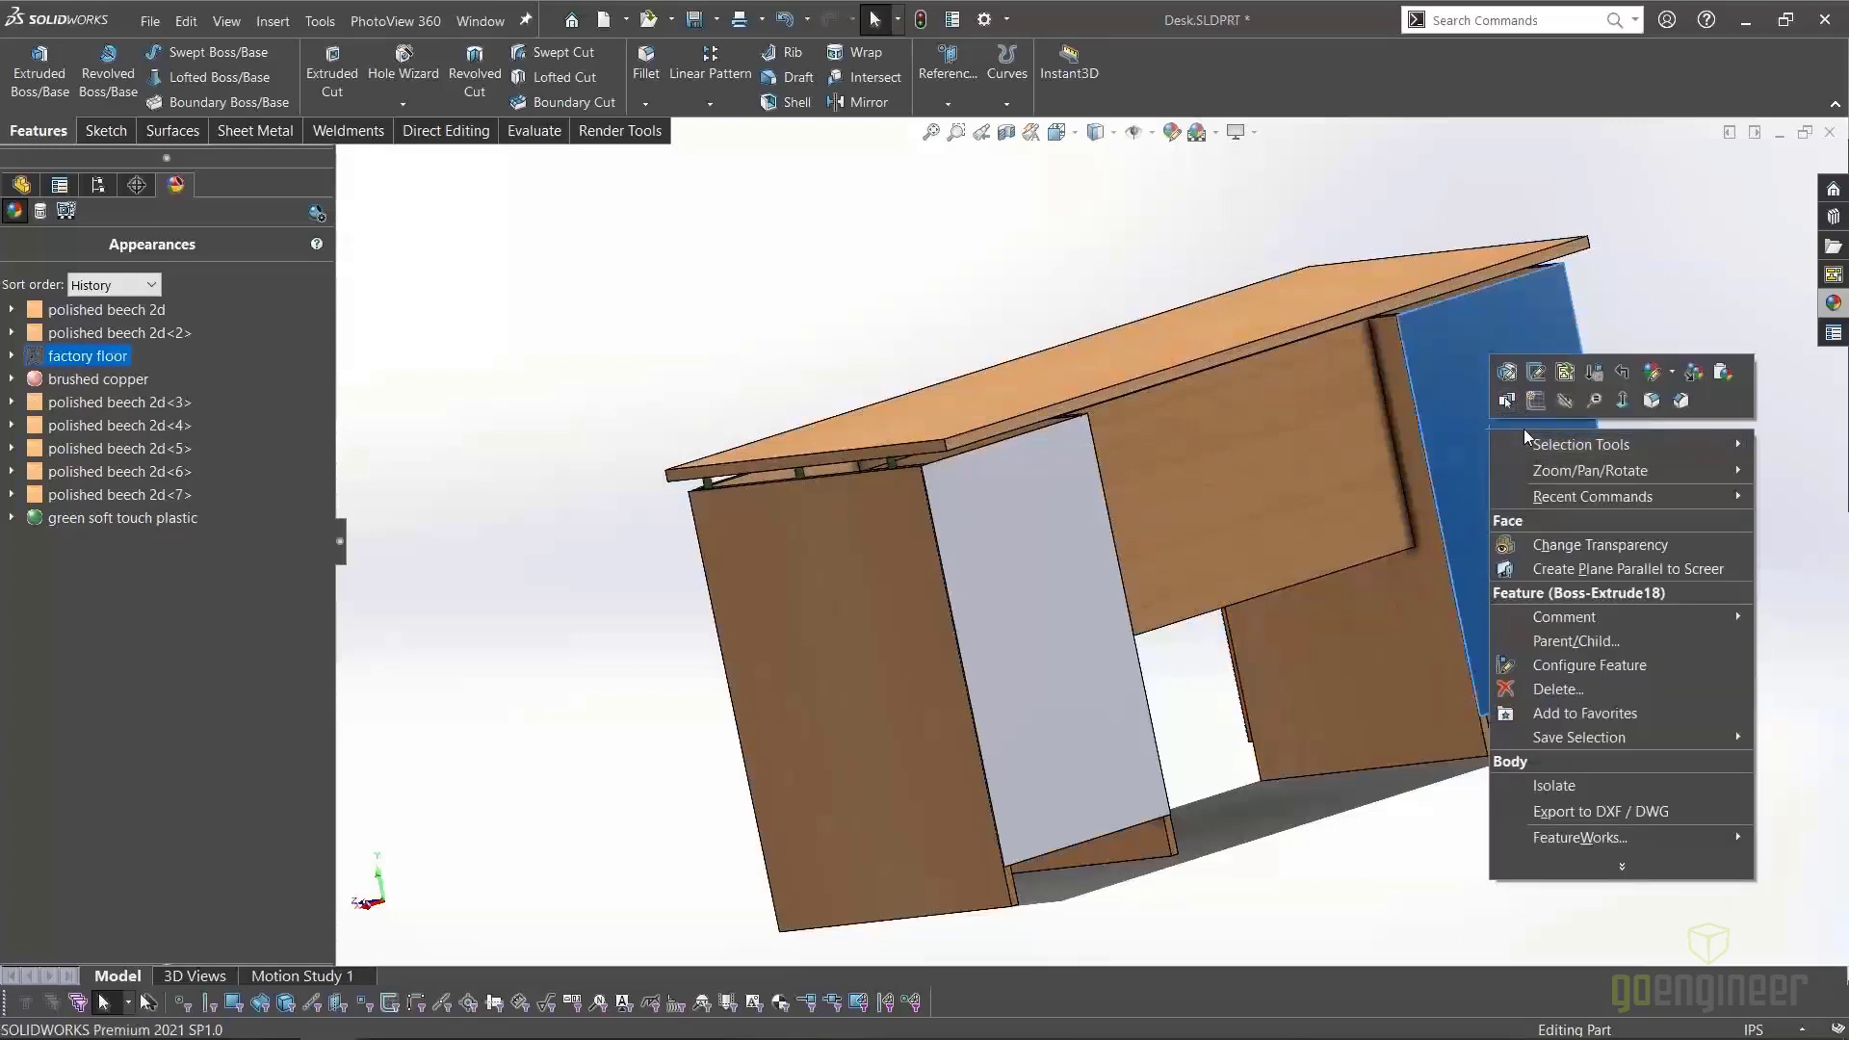
click(1692, 374)
right_click(1053, 559)
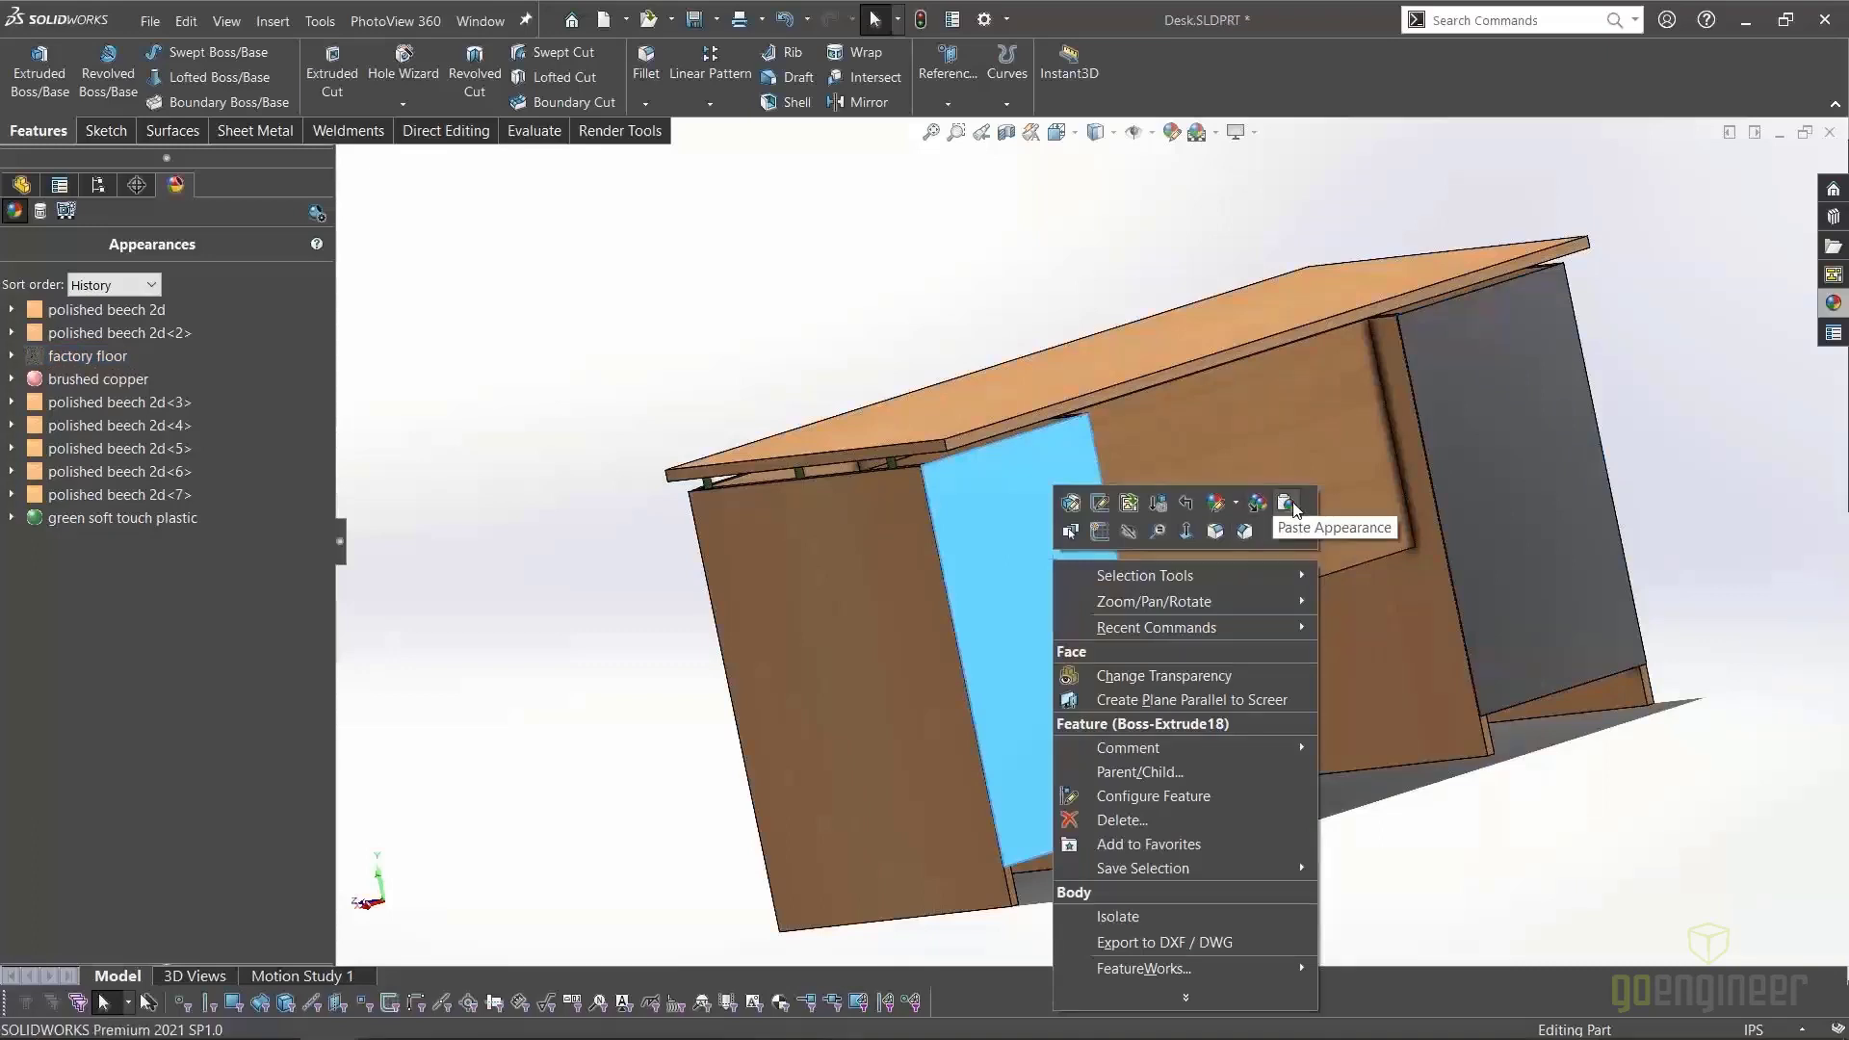
click(1250, 504)
right_click(1055, 633)
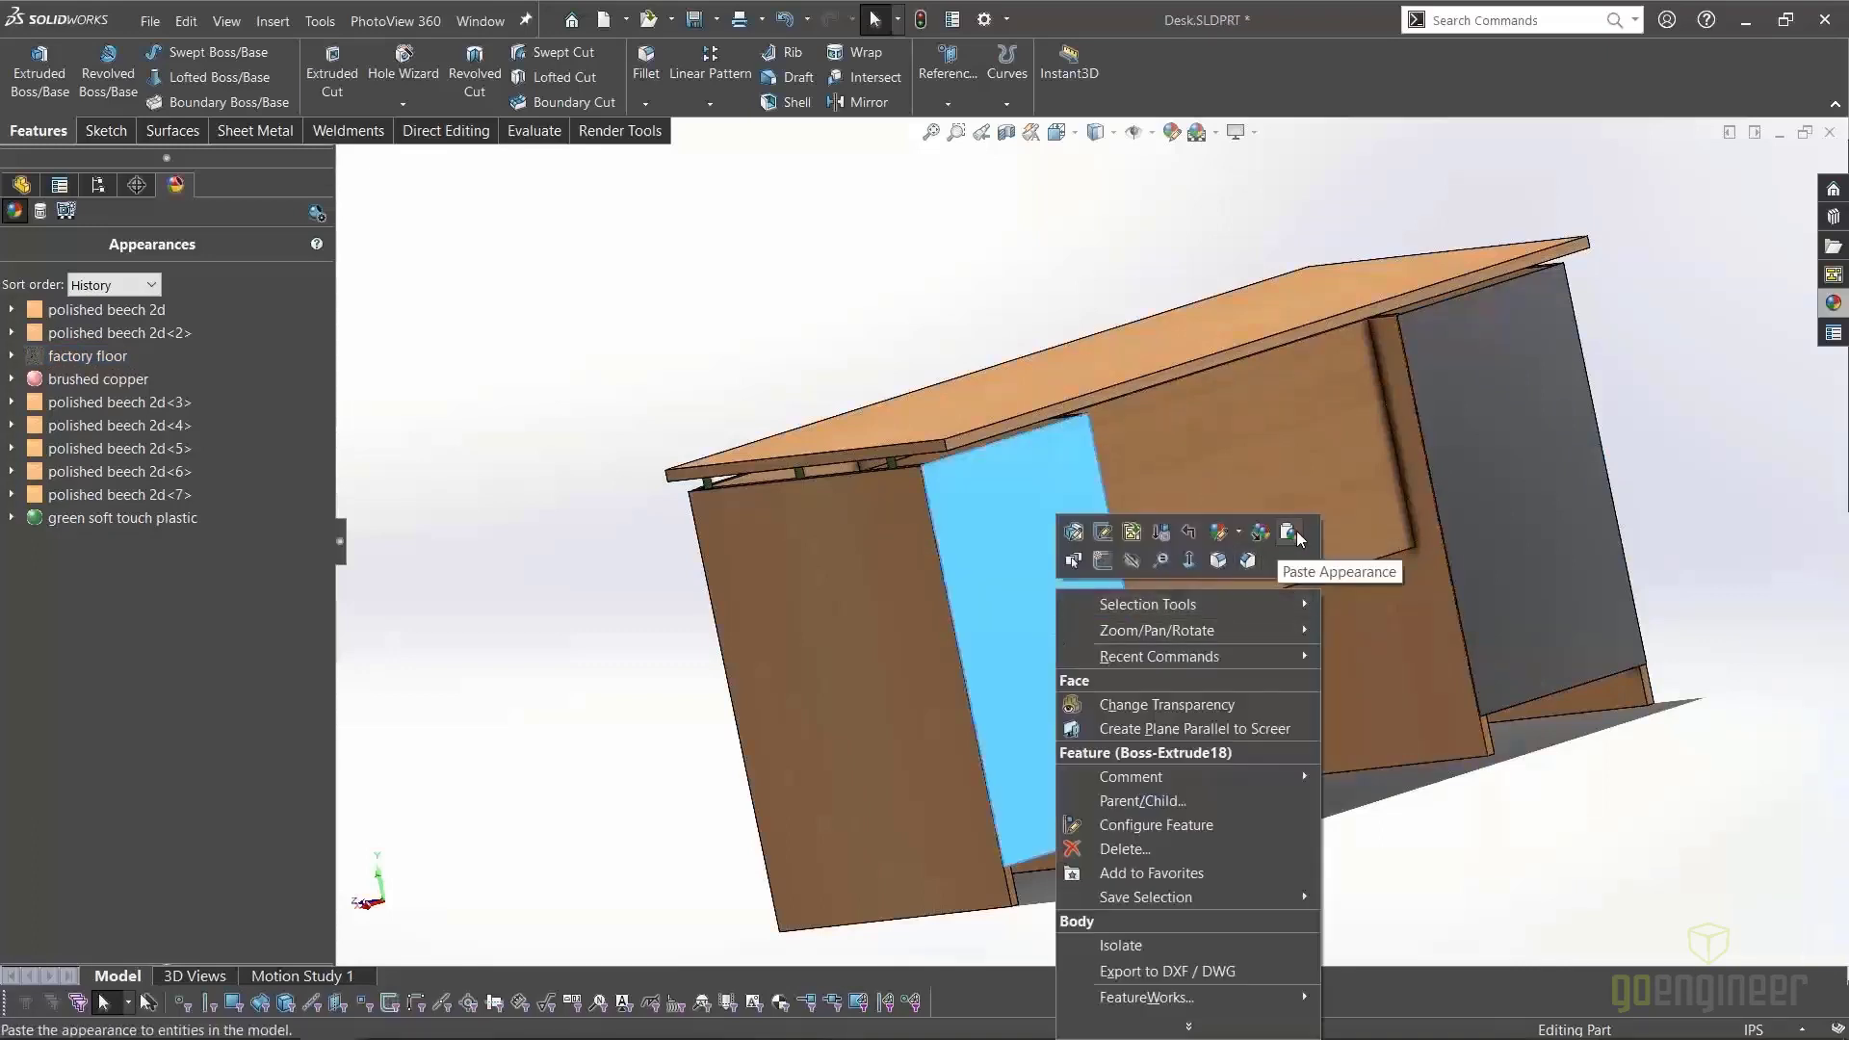
click(1251, 532)
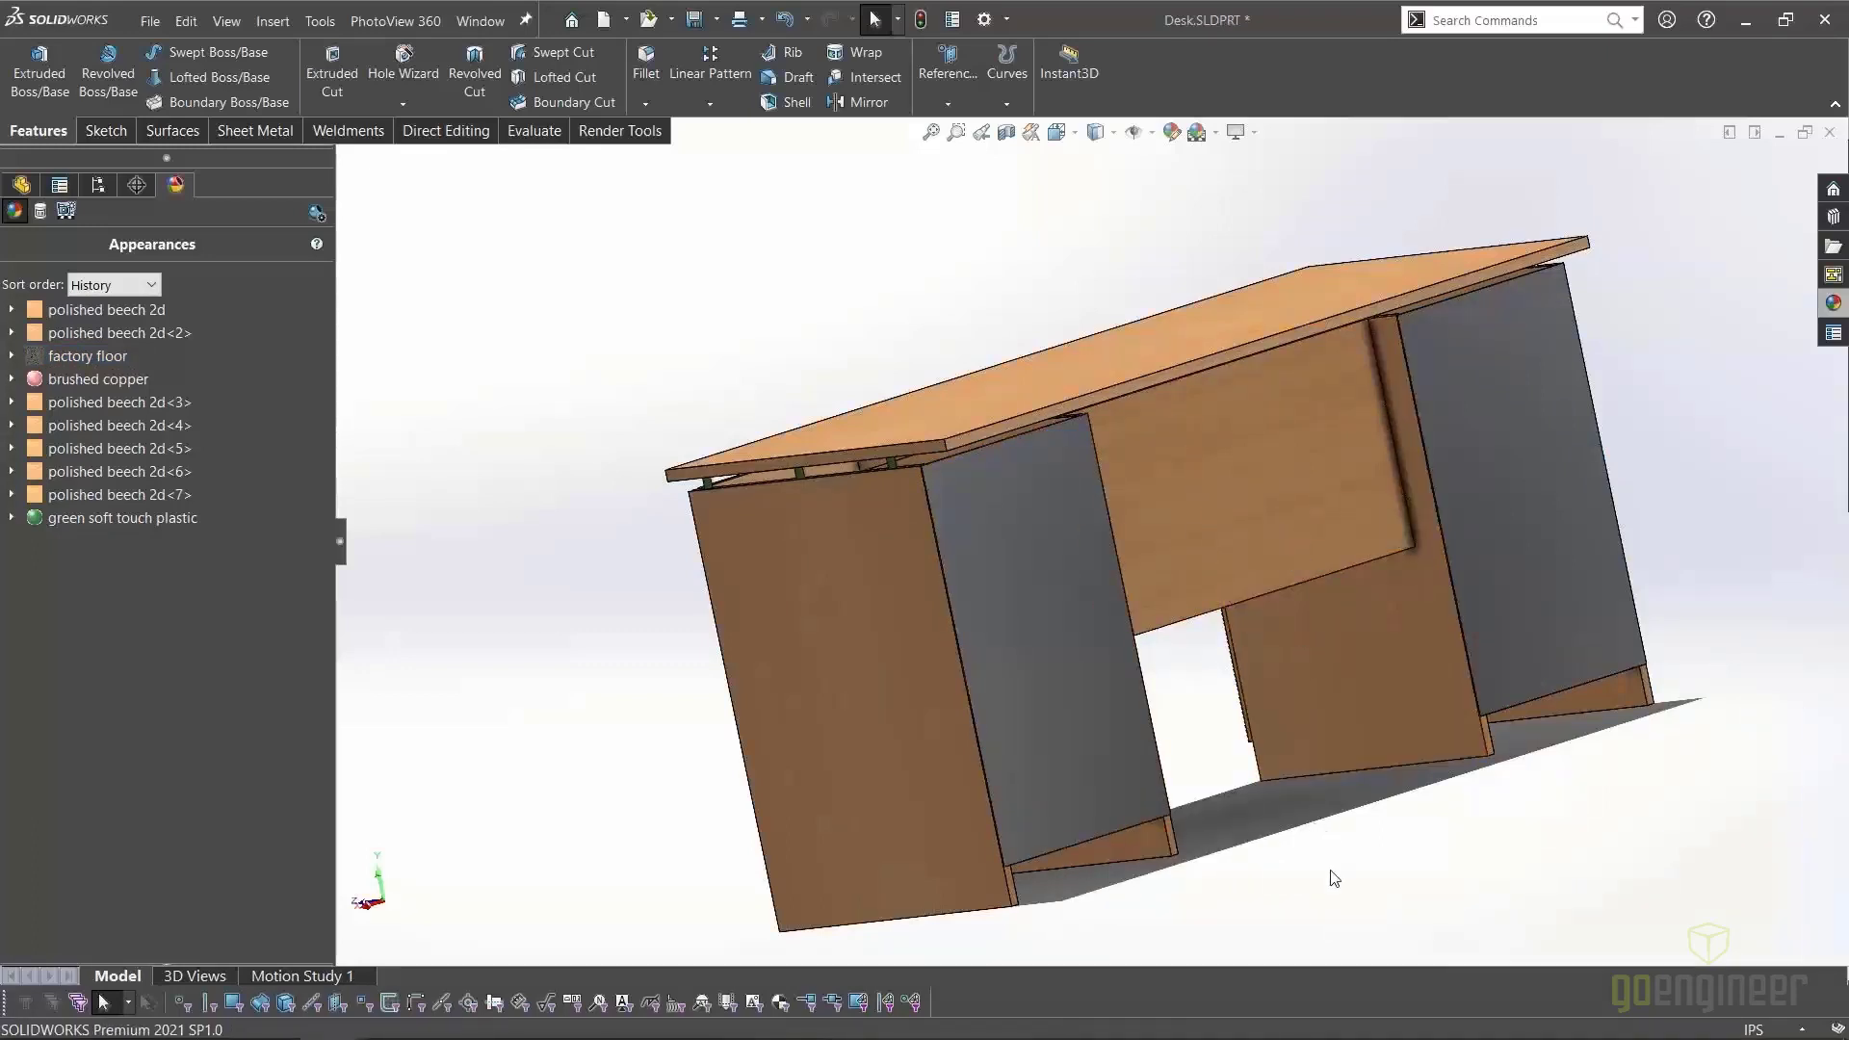
Inspect the factory floor texture on the back panel up close and return to the trimetric view of the desk
middle_drag(1330, 871, 1342, 846)
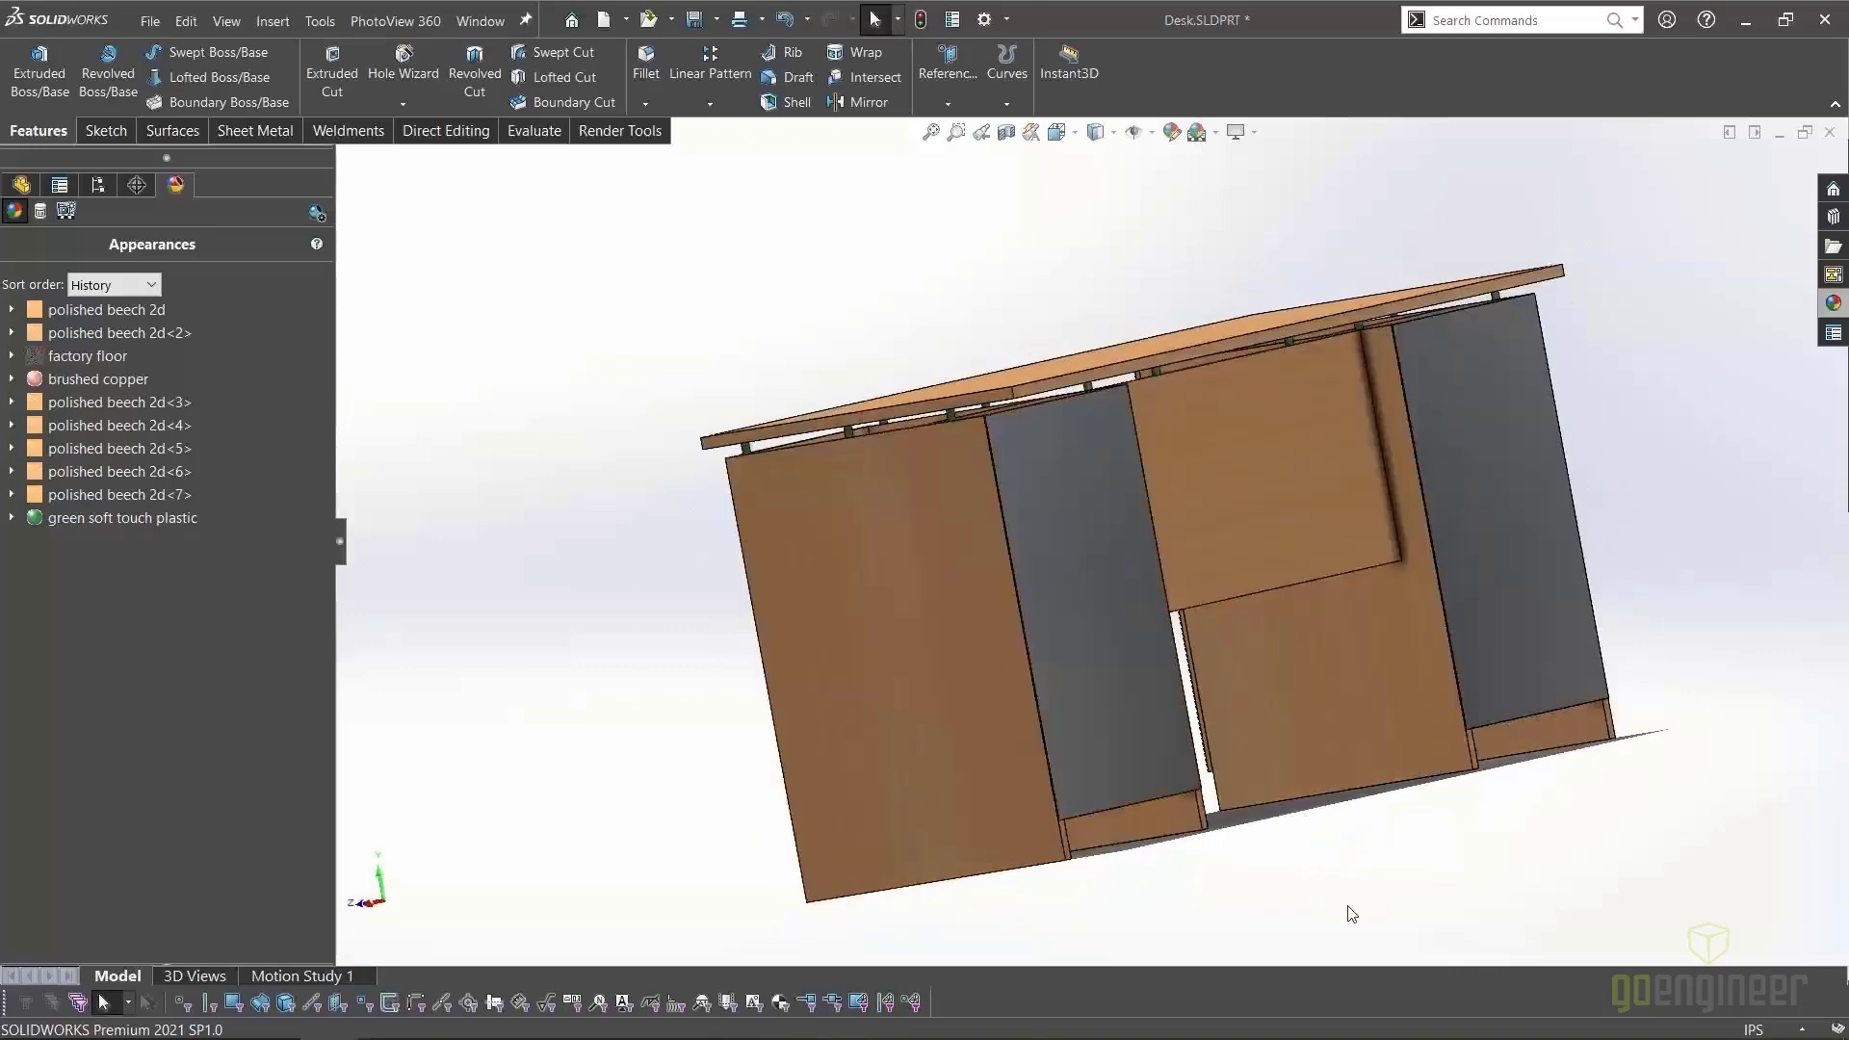
scroll(1107, 636, down, 10)
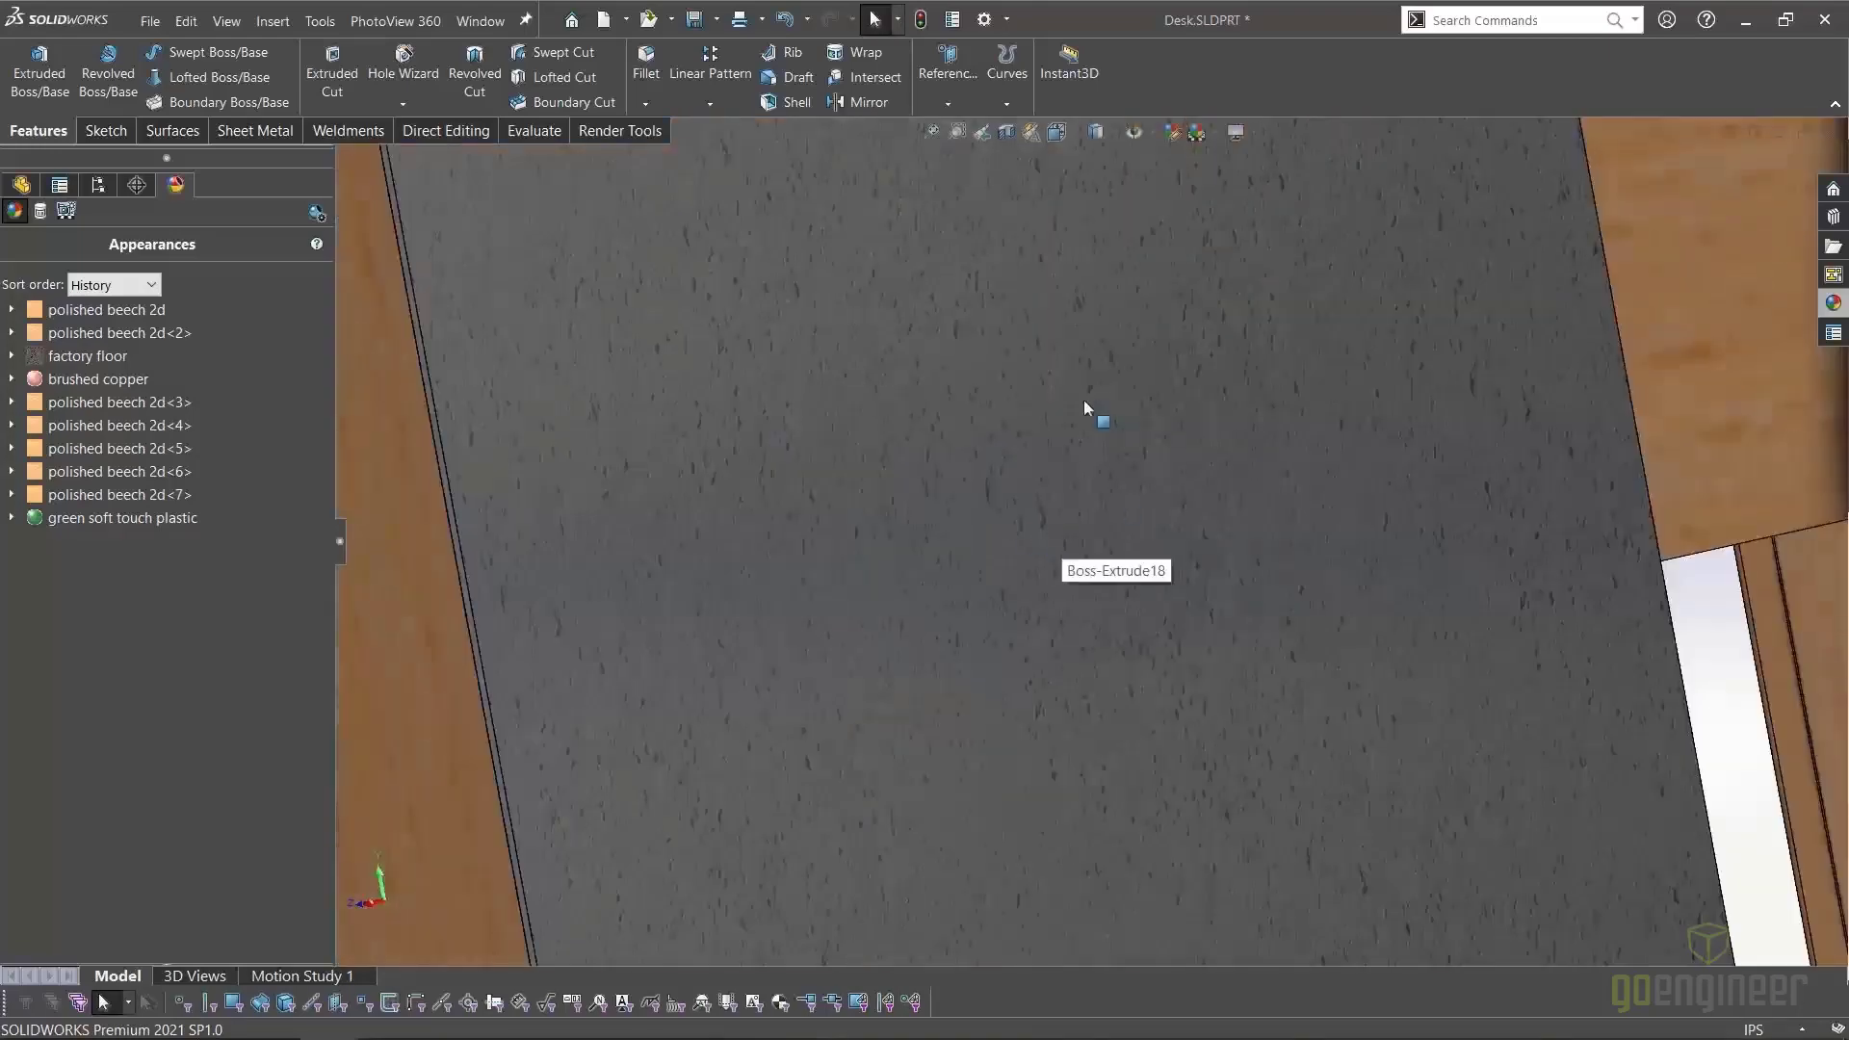
scroll(1054, 588, up, 10)
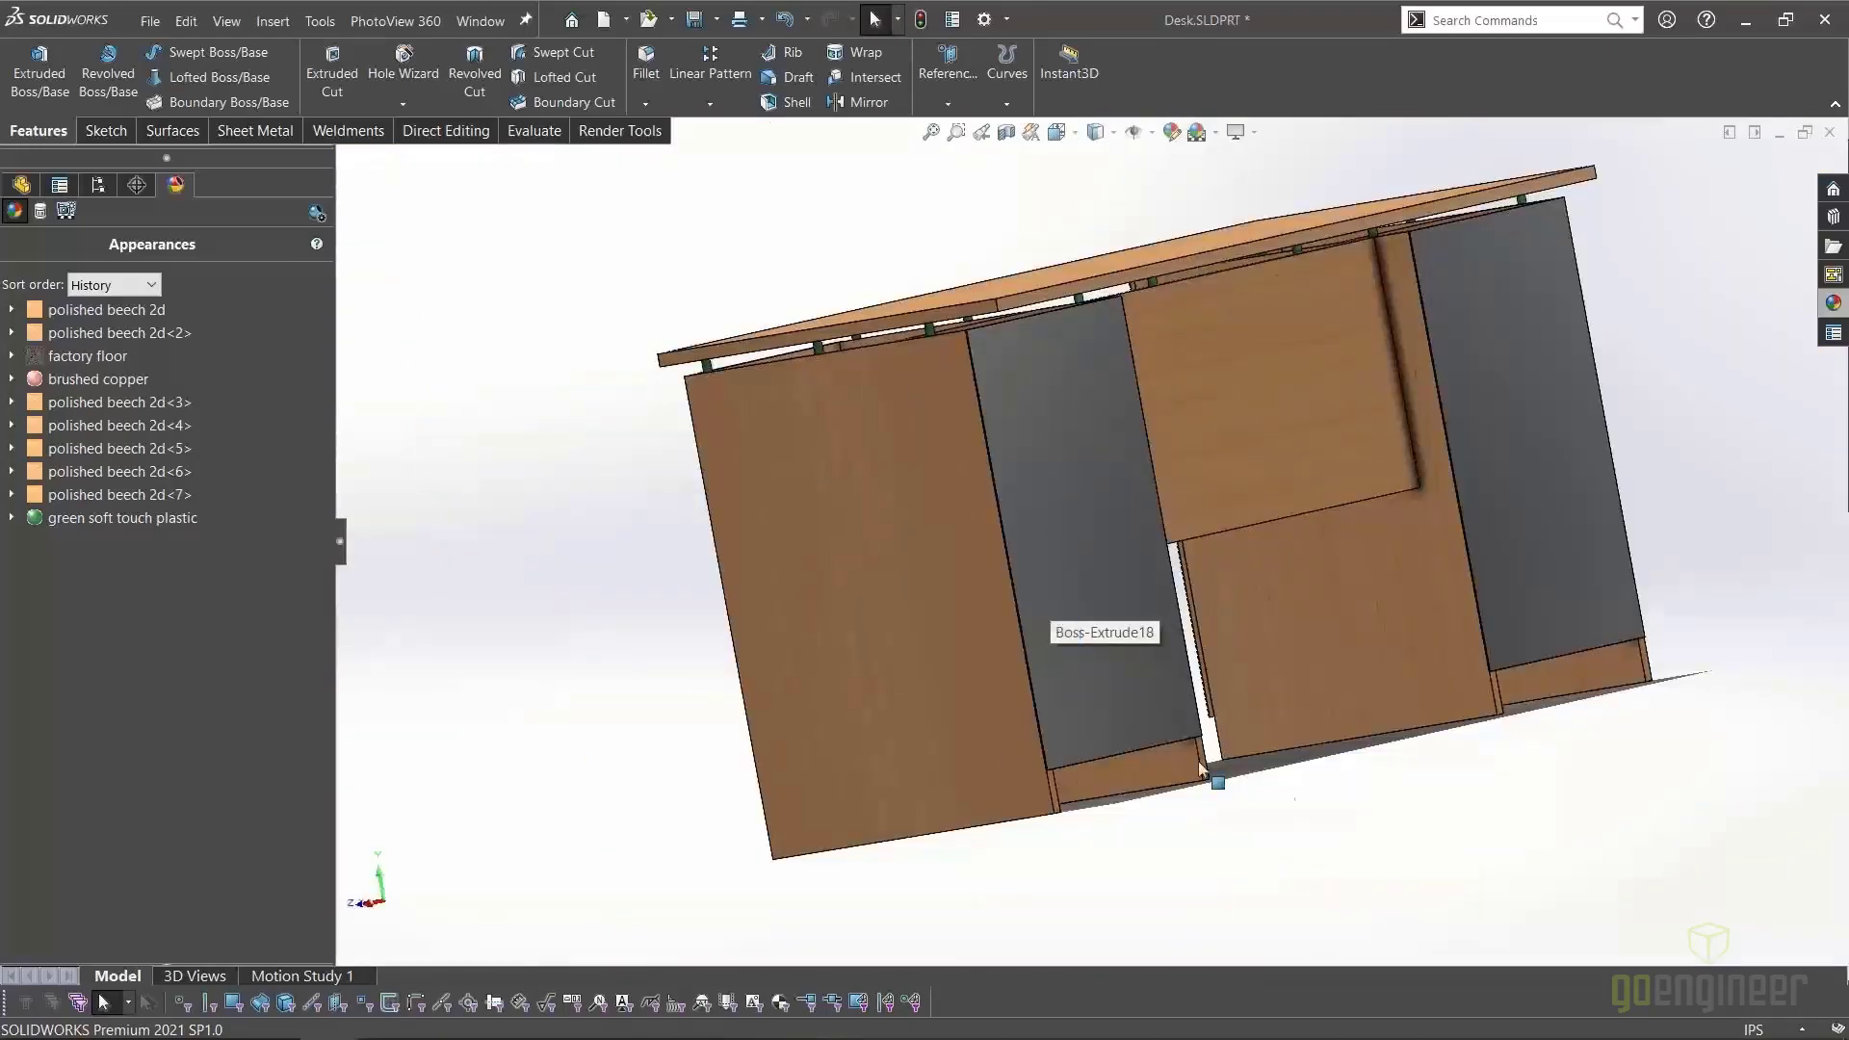
key(ctrl+7)
middle_drag(1107, 609, 1069, 621)
right_drag(1345, 846, 1377, 674)
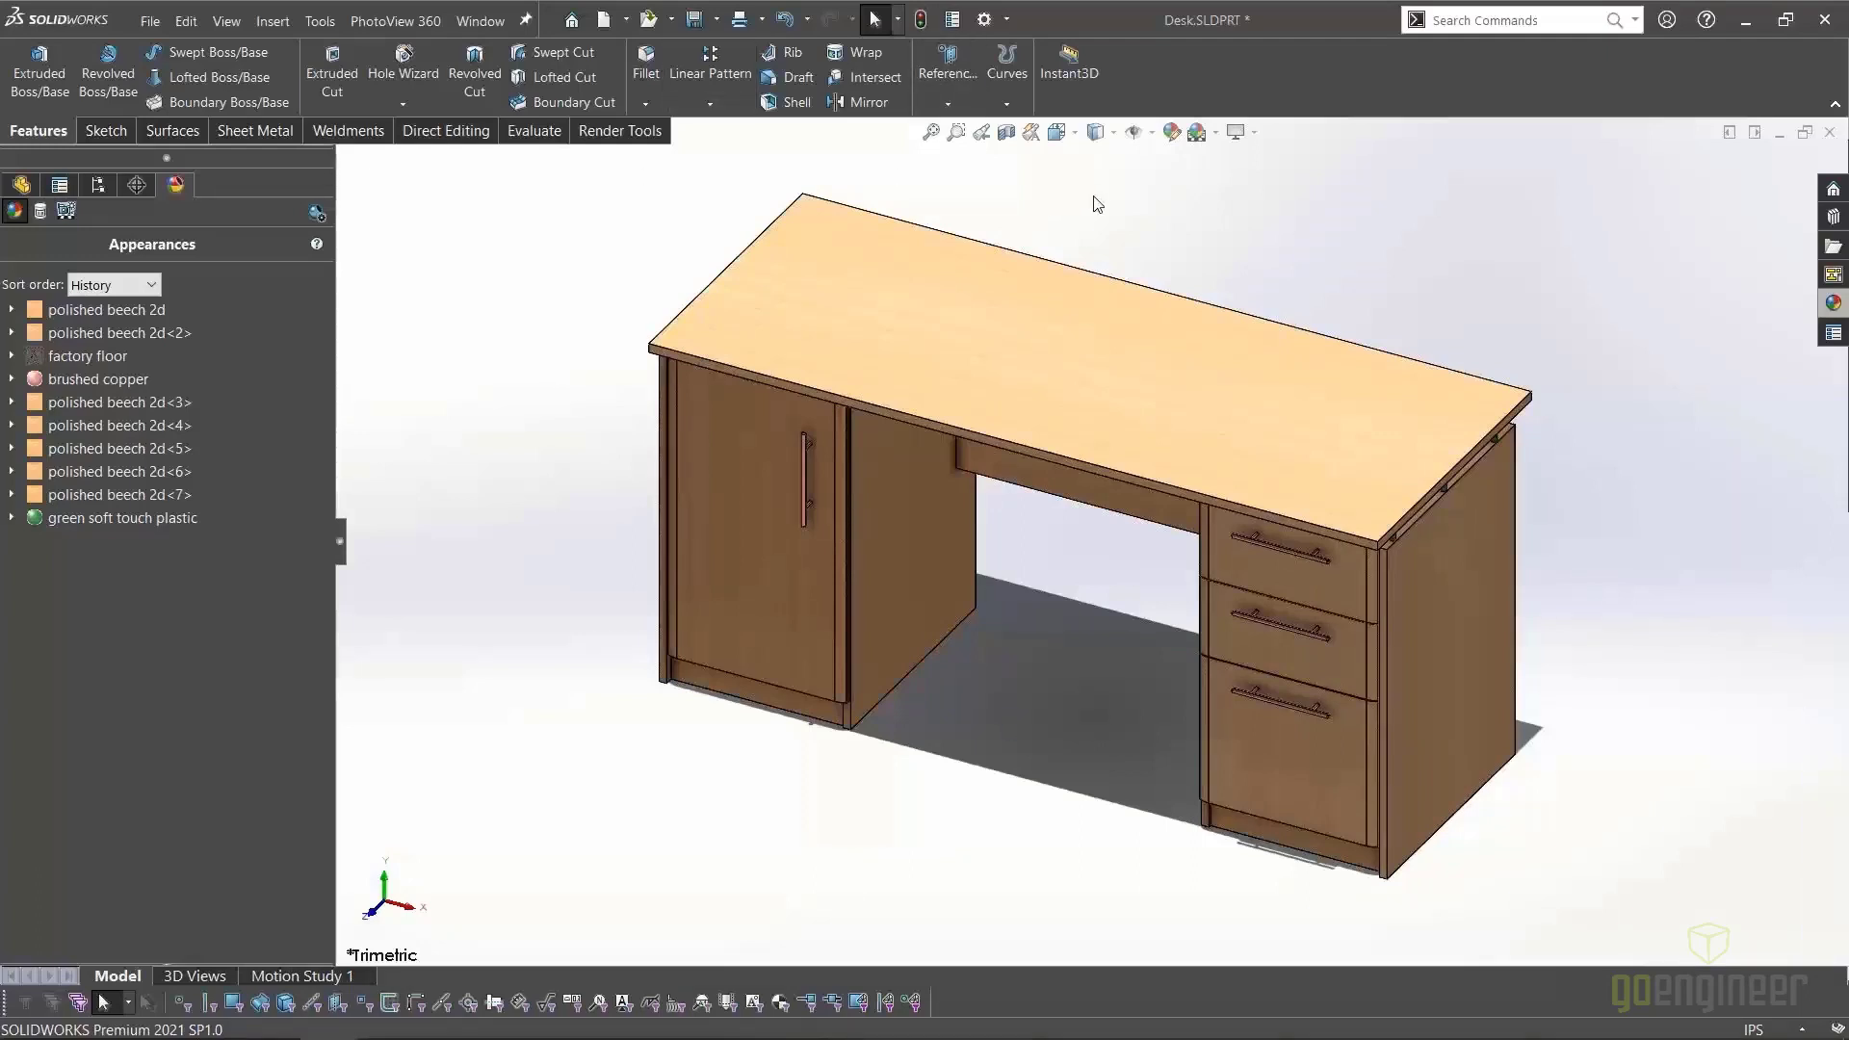
Save the desk part and close it to return to the desk assembly
click(695, 19)
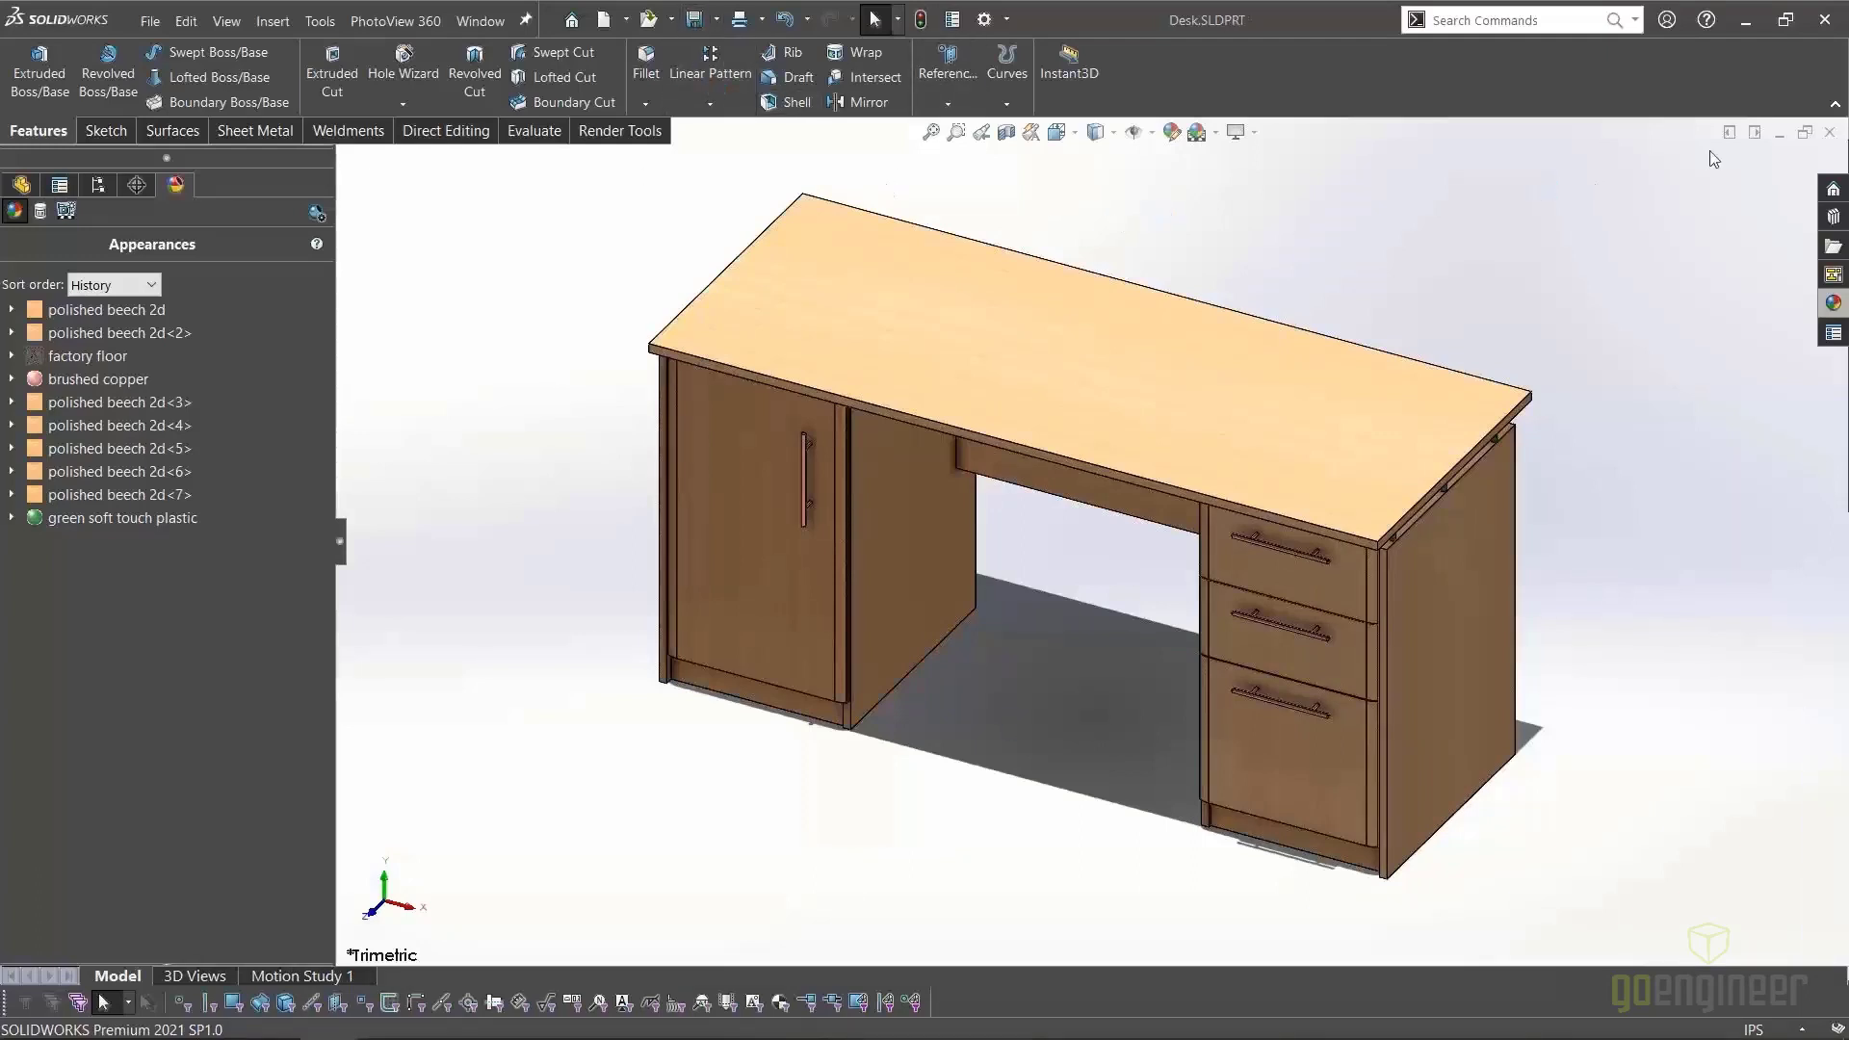
click(1830, 133)
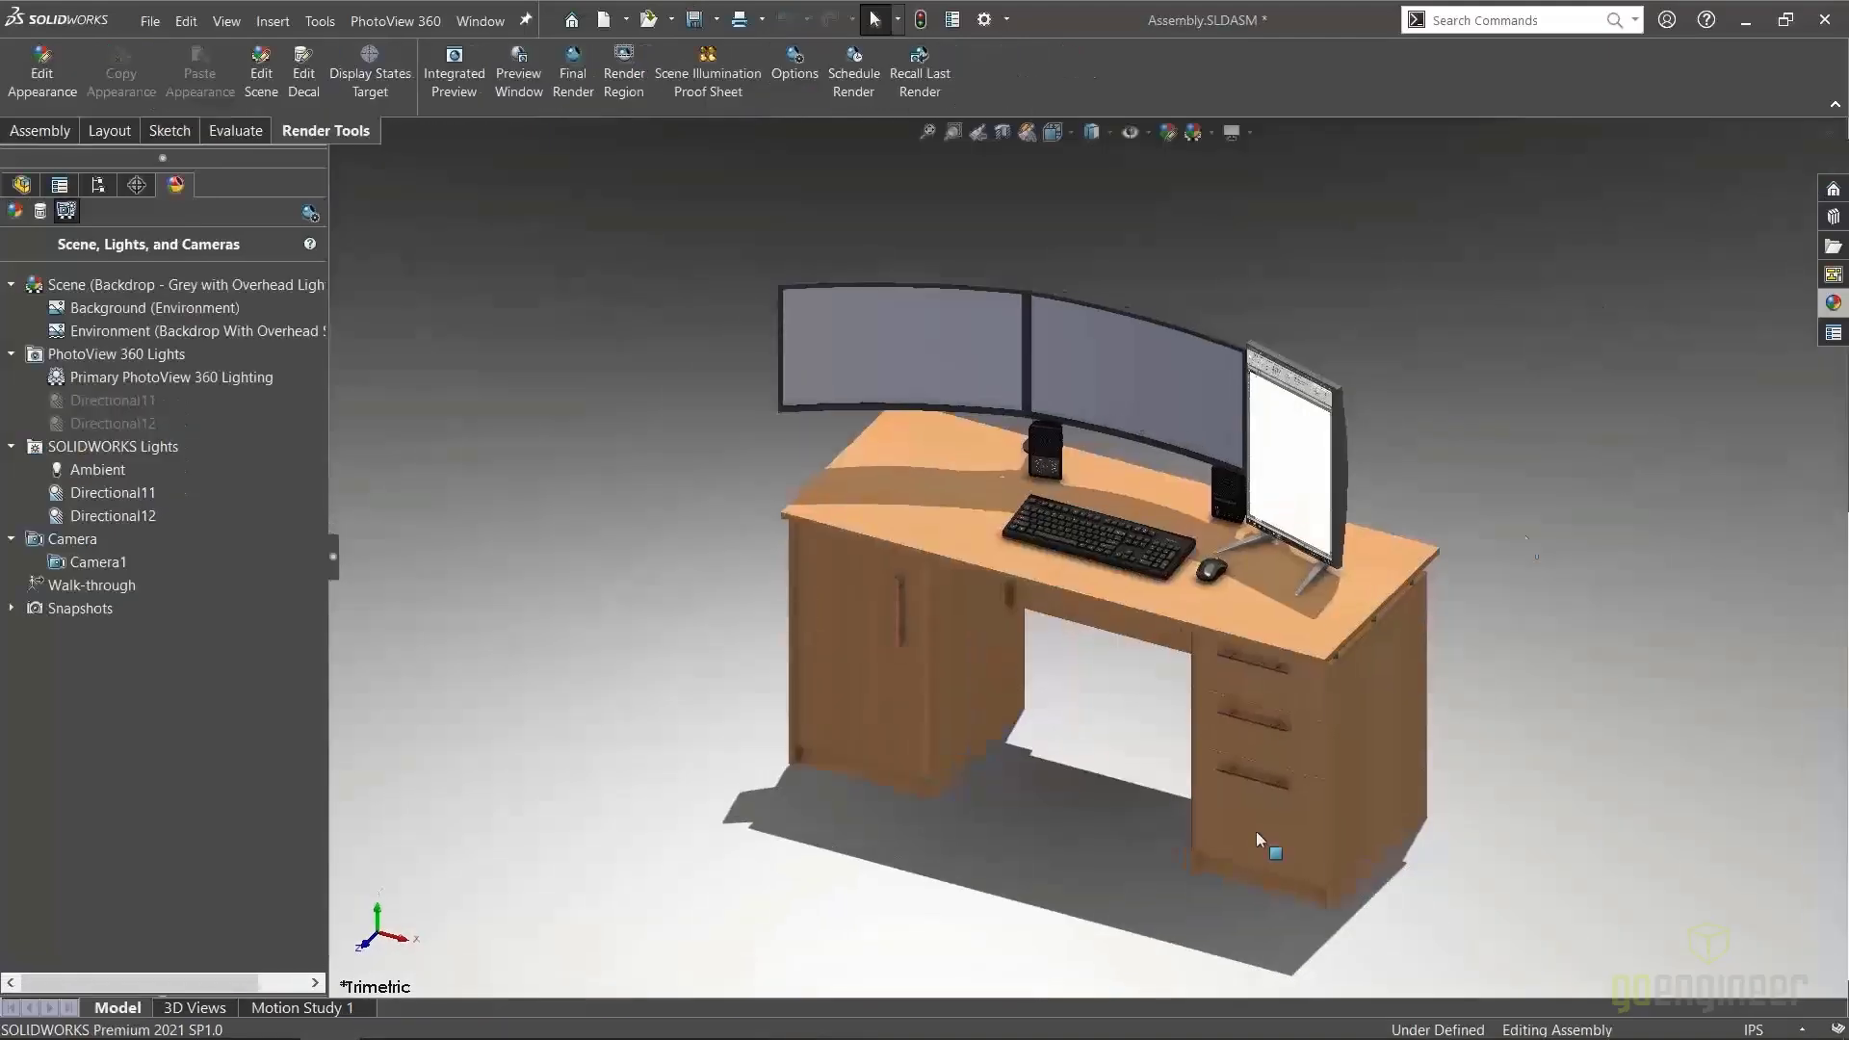
scroll(1154, 552, down, 5)
scroll(1154, 552, down, 3)
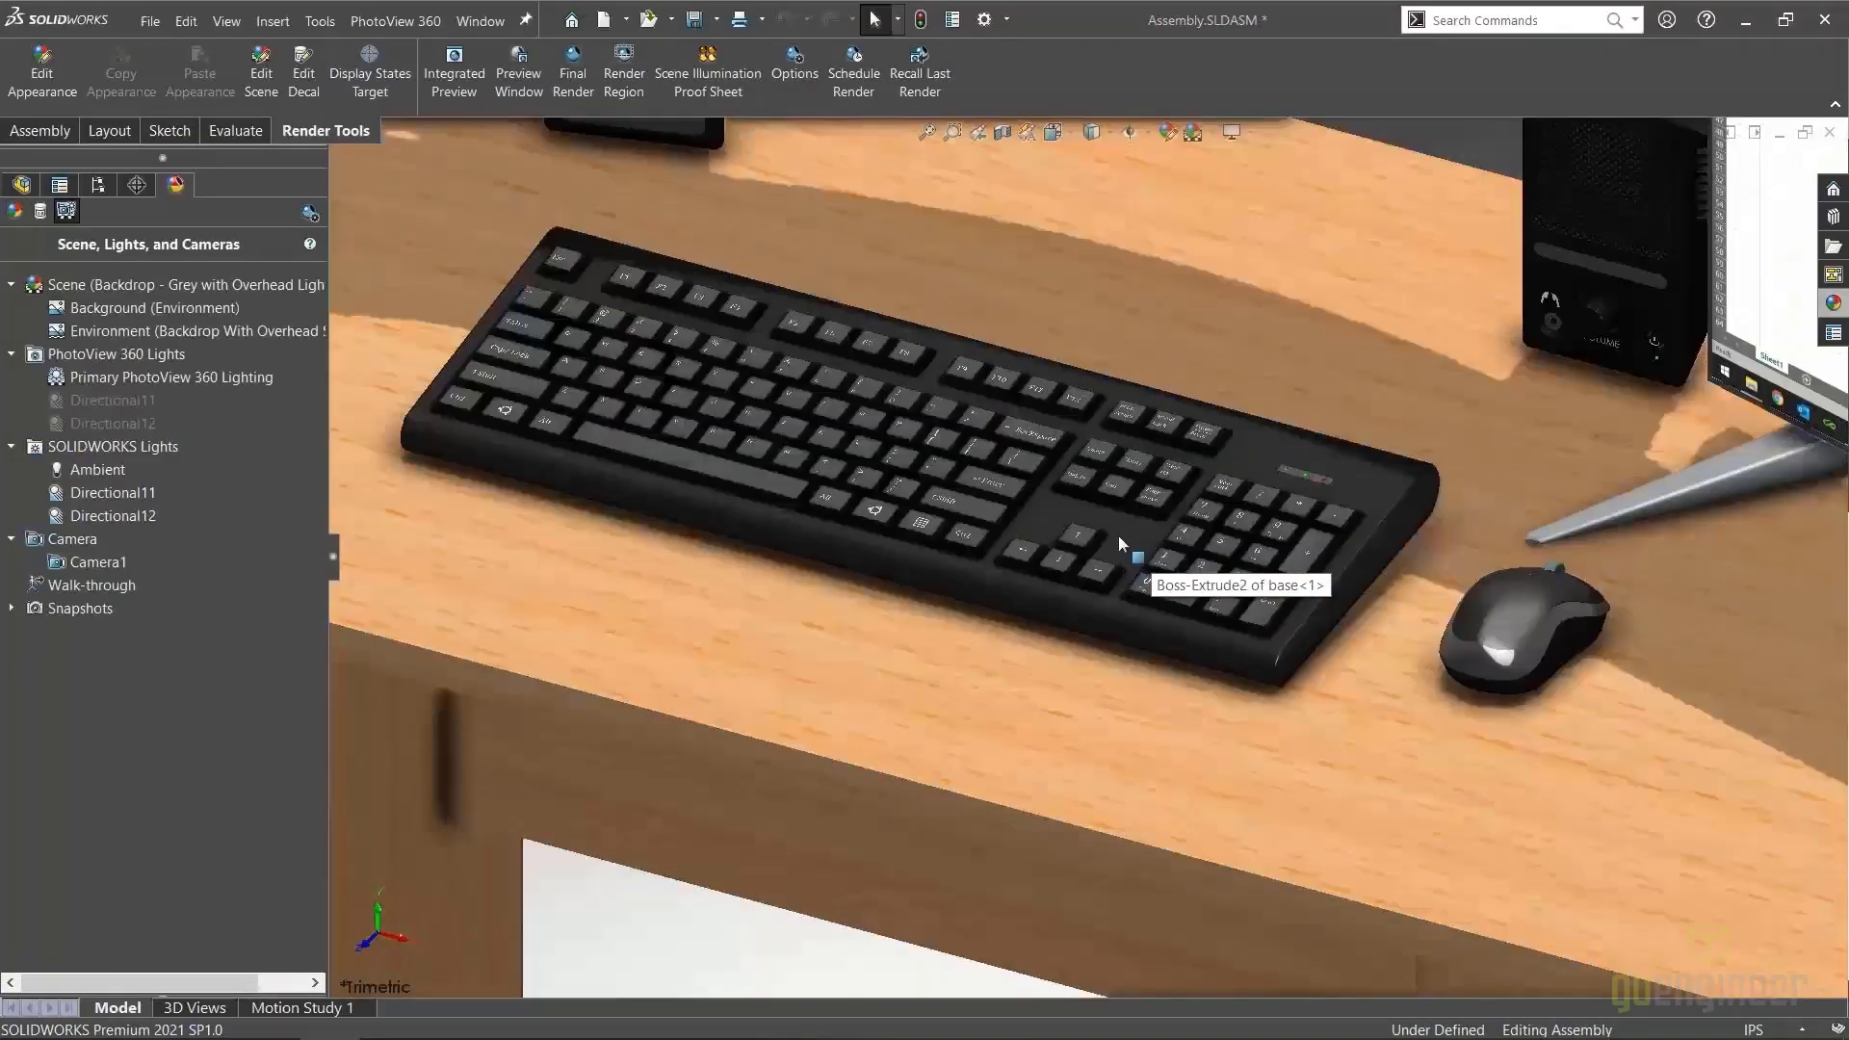
Open the keyboard's base part from the assembly and orient it to show the key recesses
click(1146, 414)
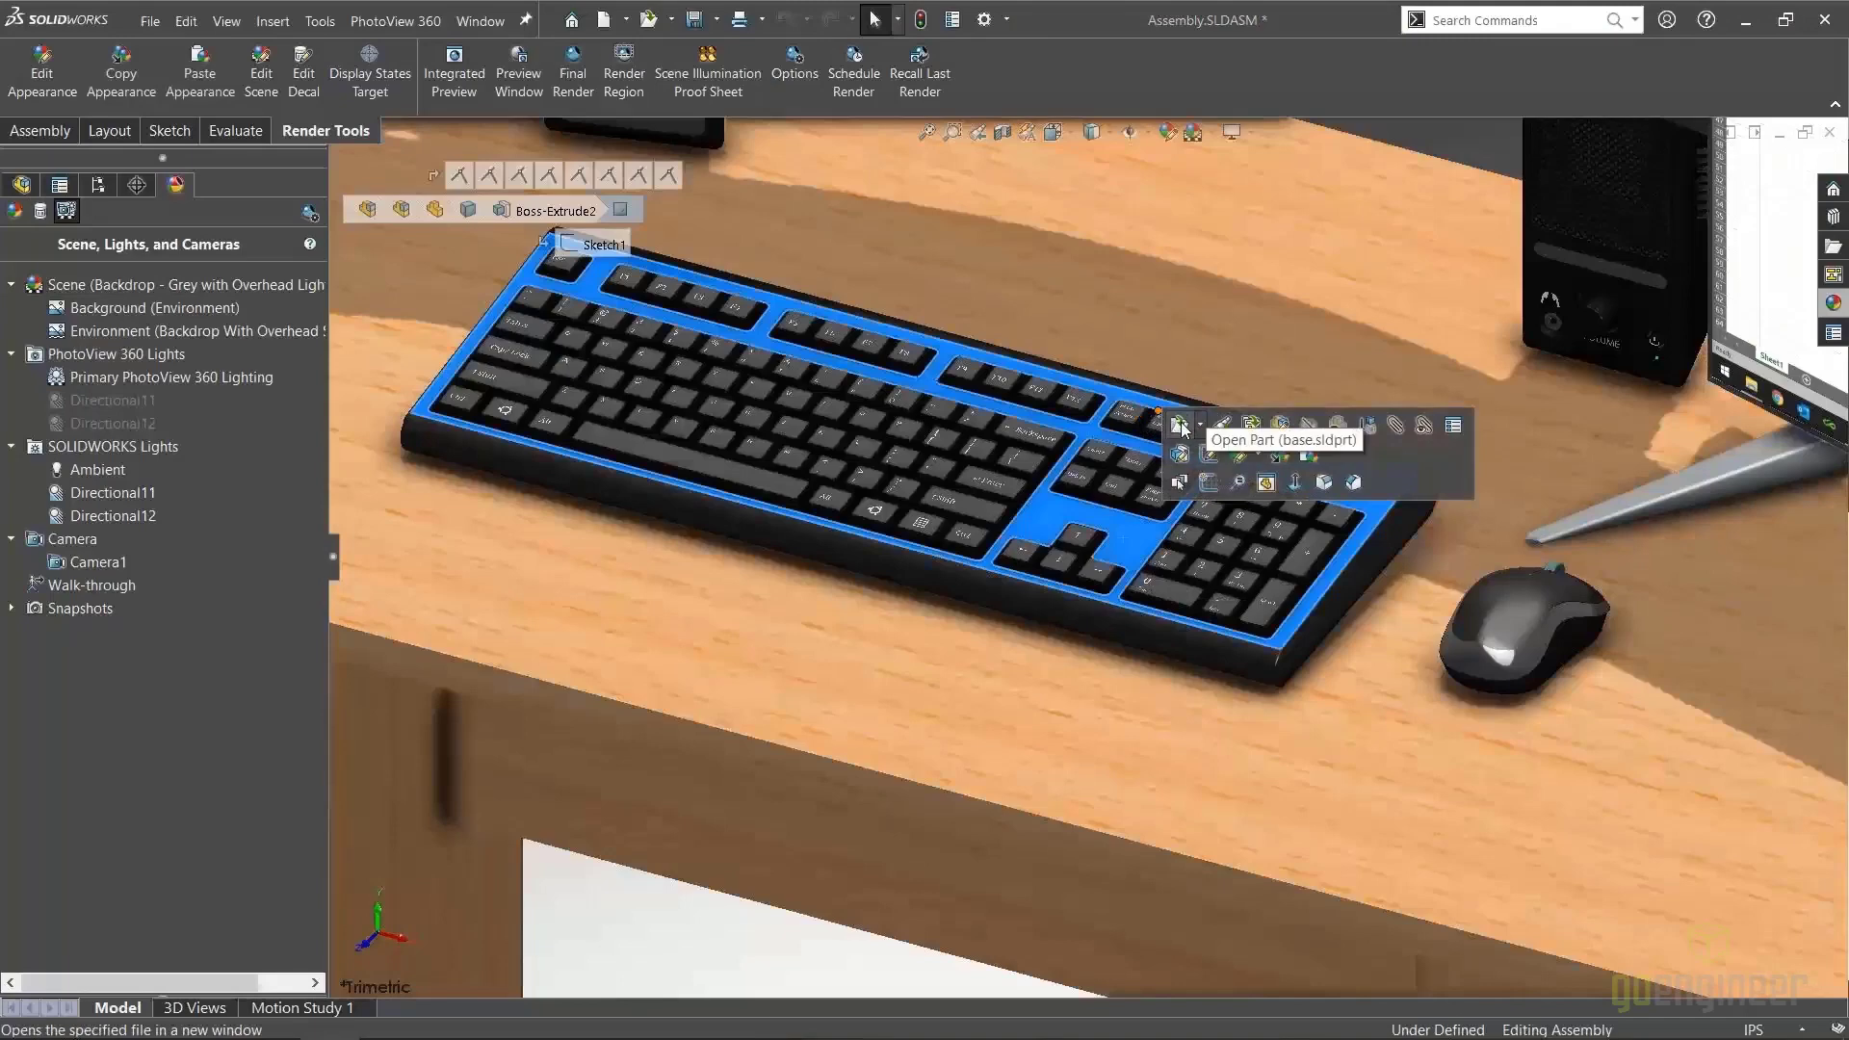
click(1221, 424)
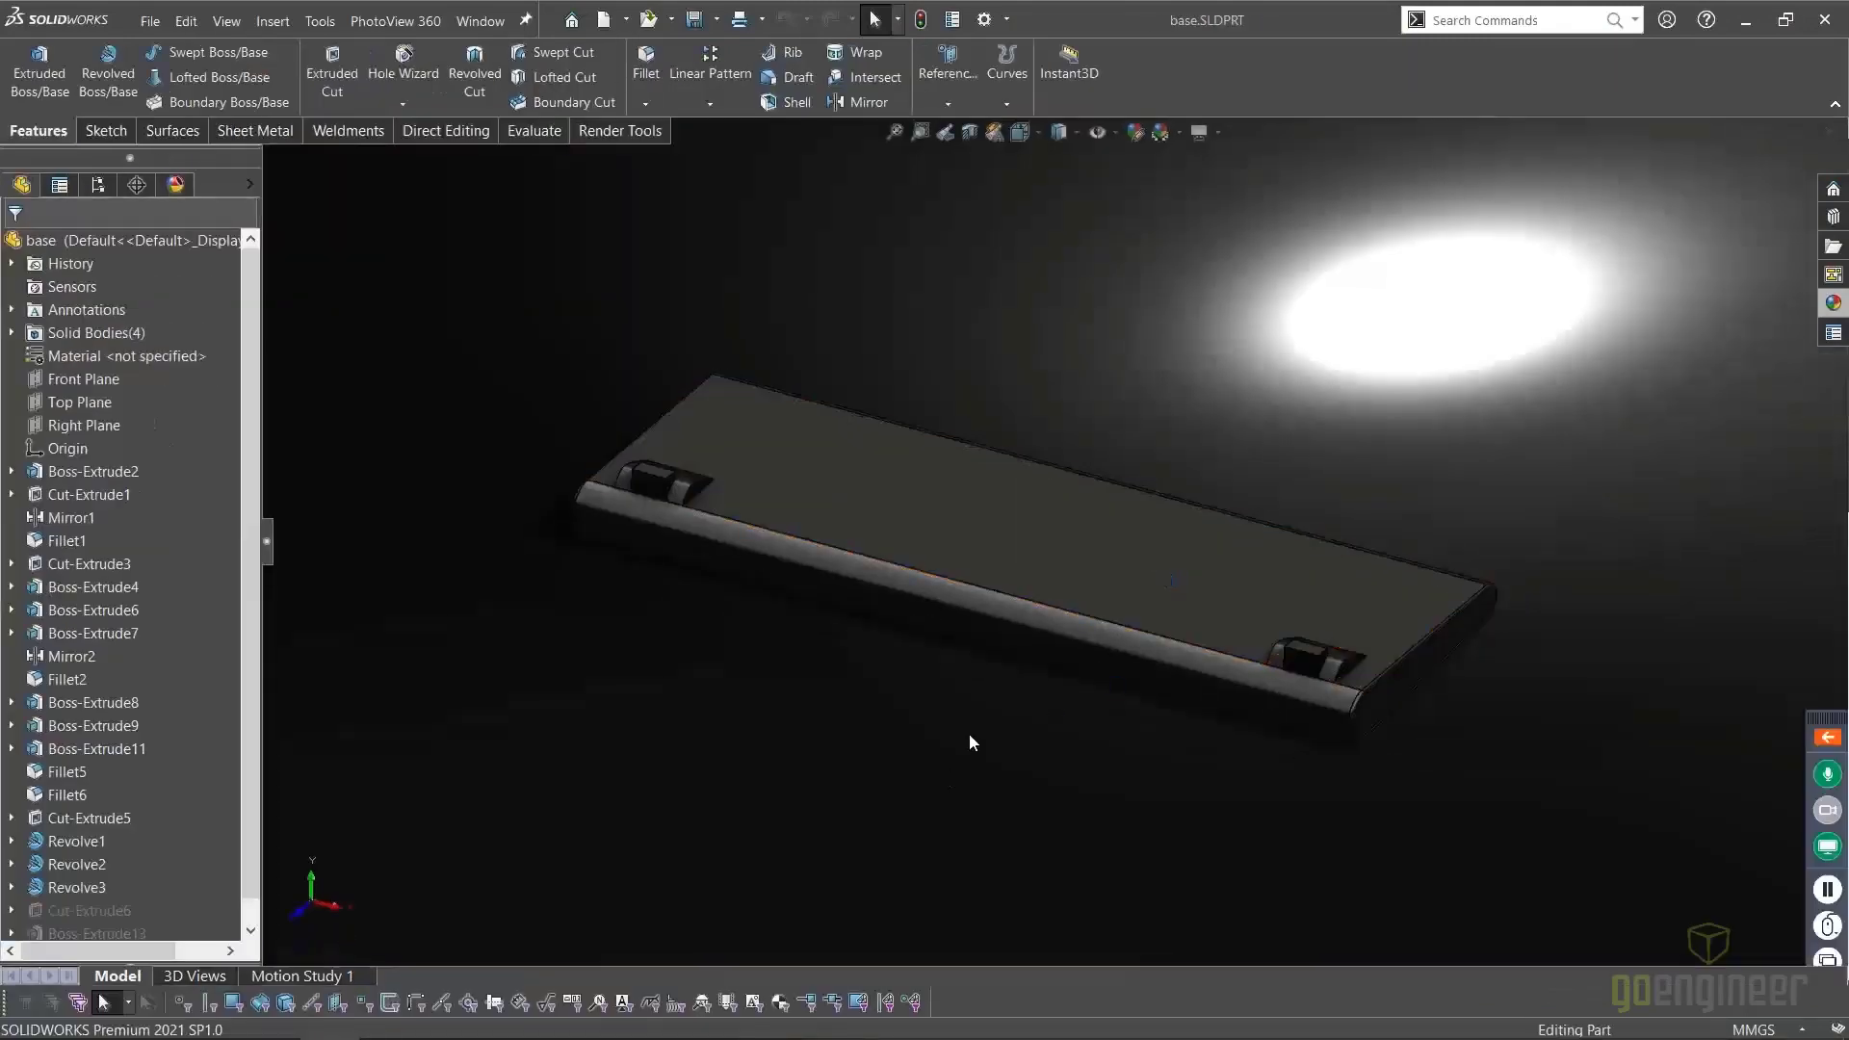
middle_drag(969, 742, 949, 401)
Apply the Amber LED appearance to the Cut-Extrude3 feature that forms the key recesses
click(1832, 301)
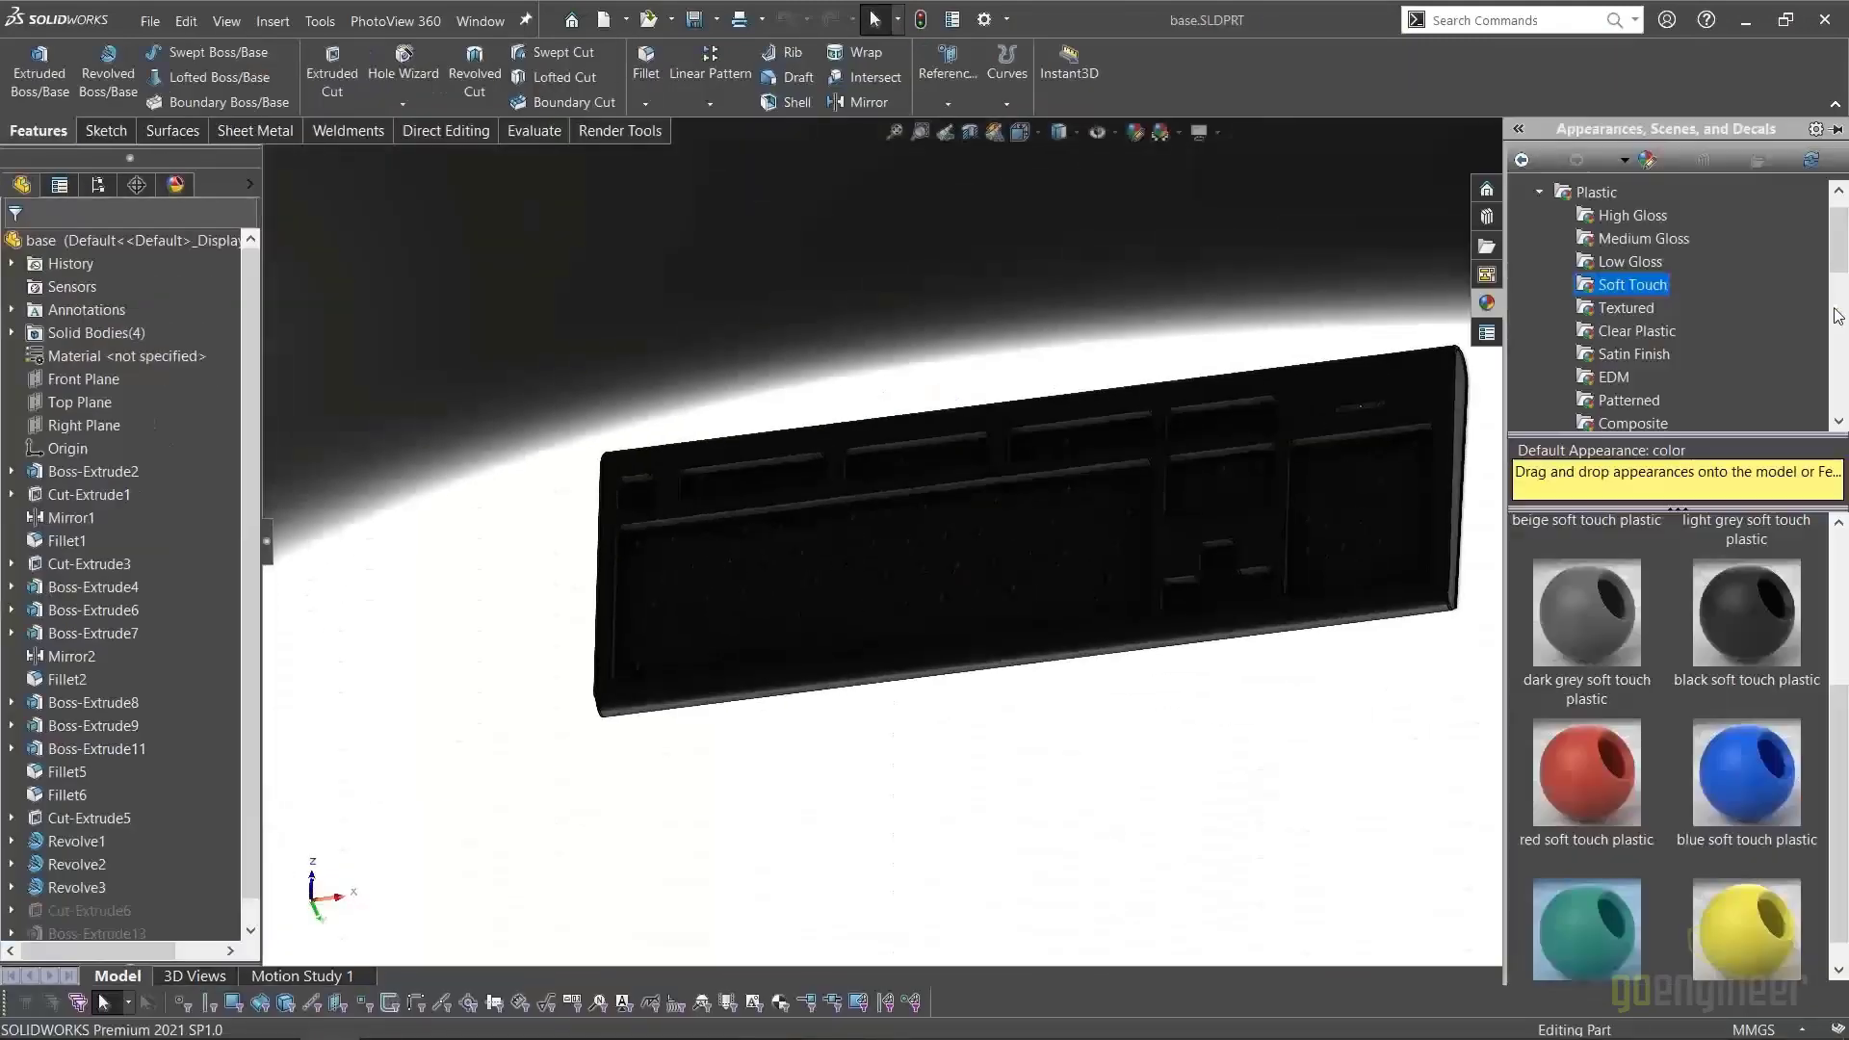
click(1538, 192)
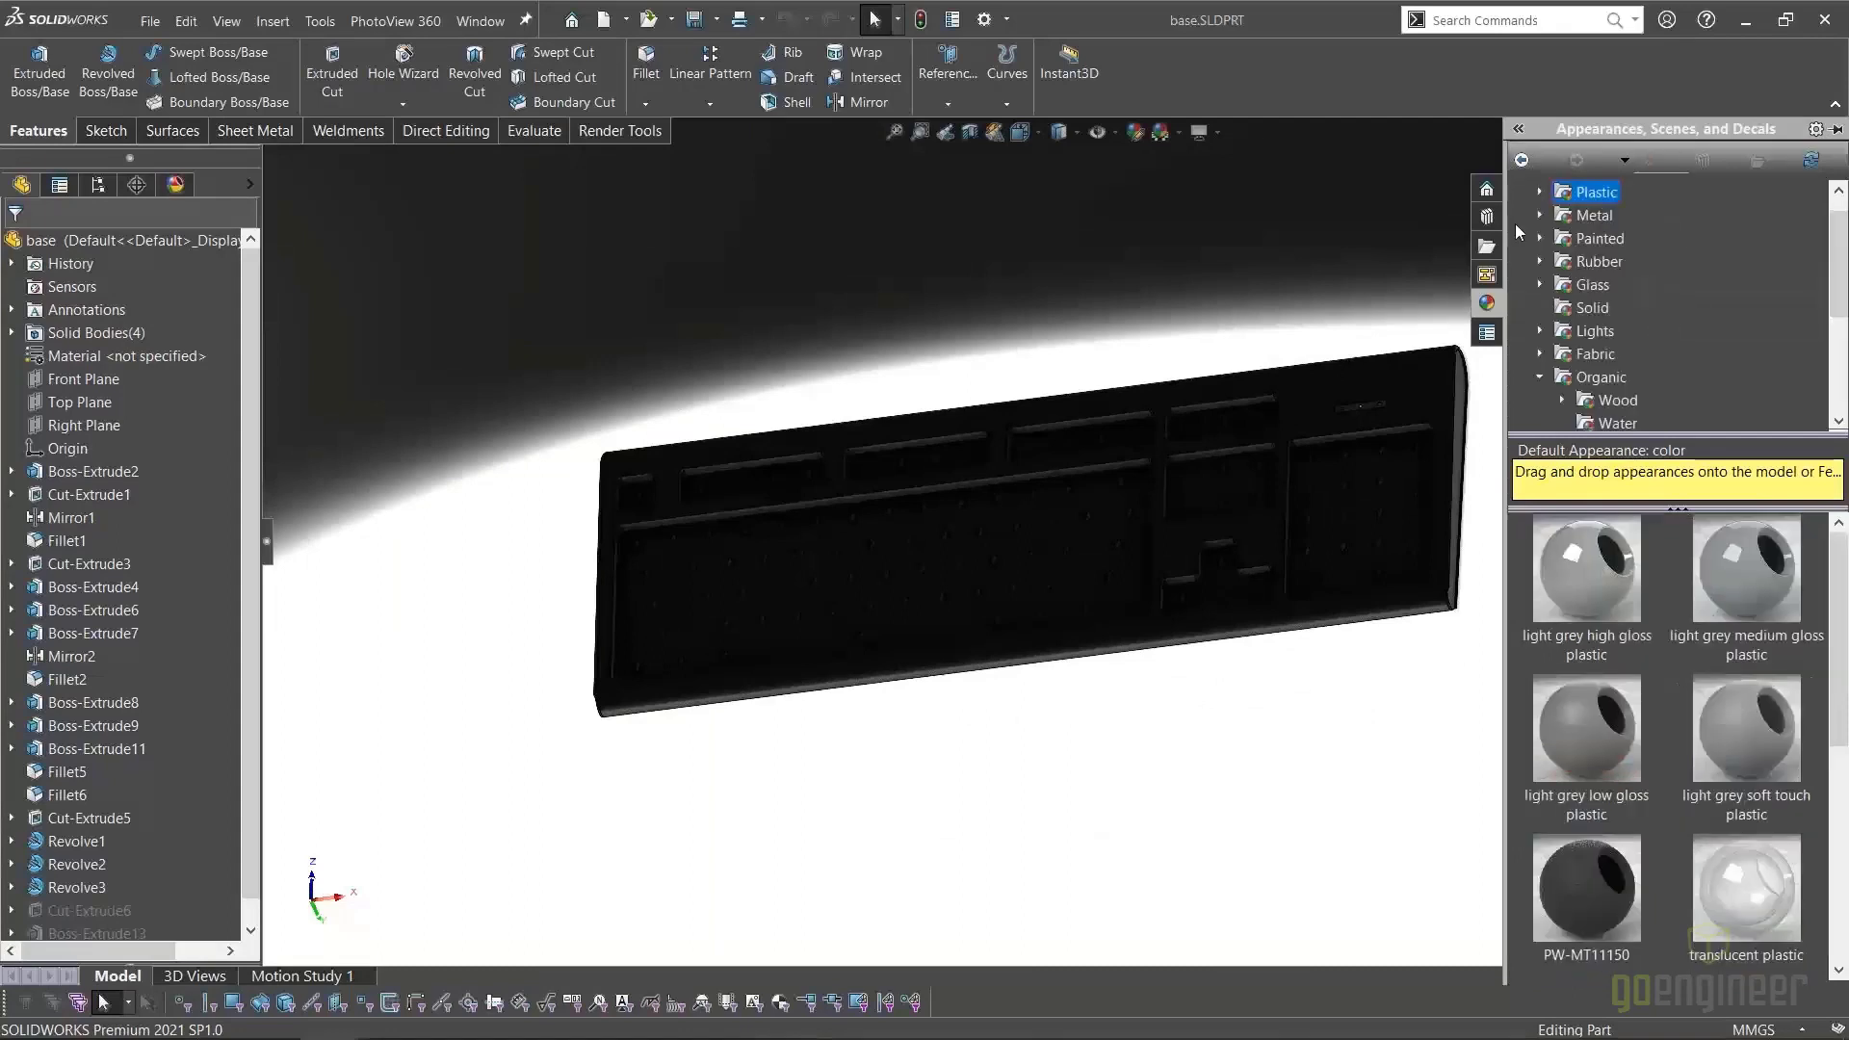
click(1542, 331)
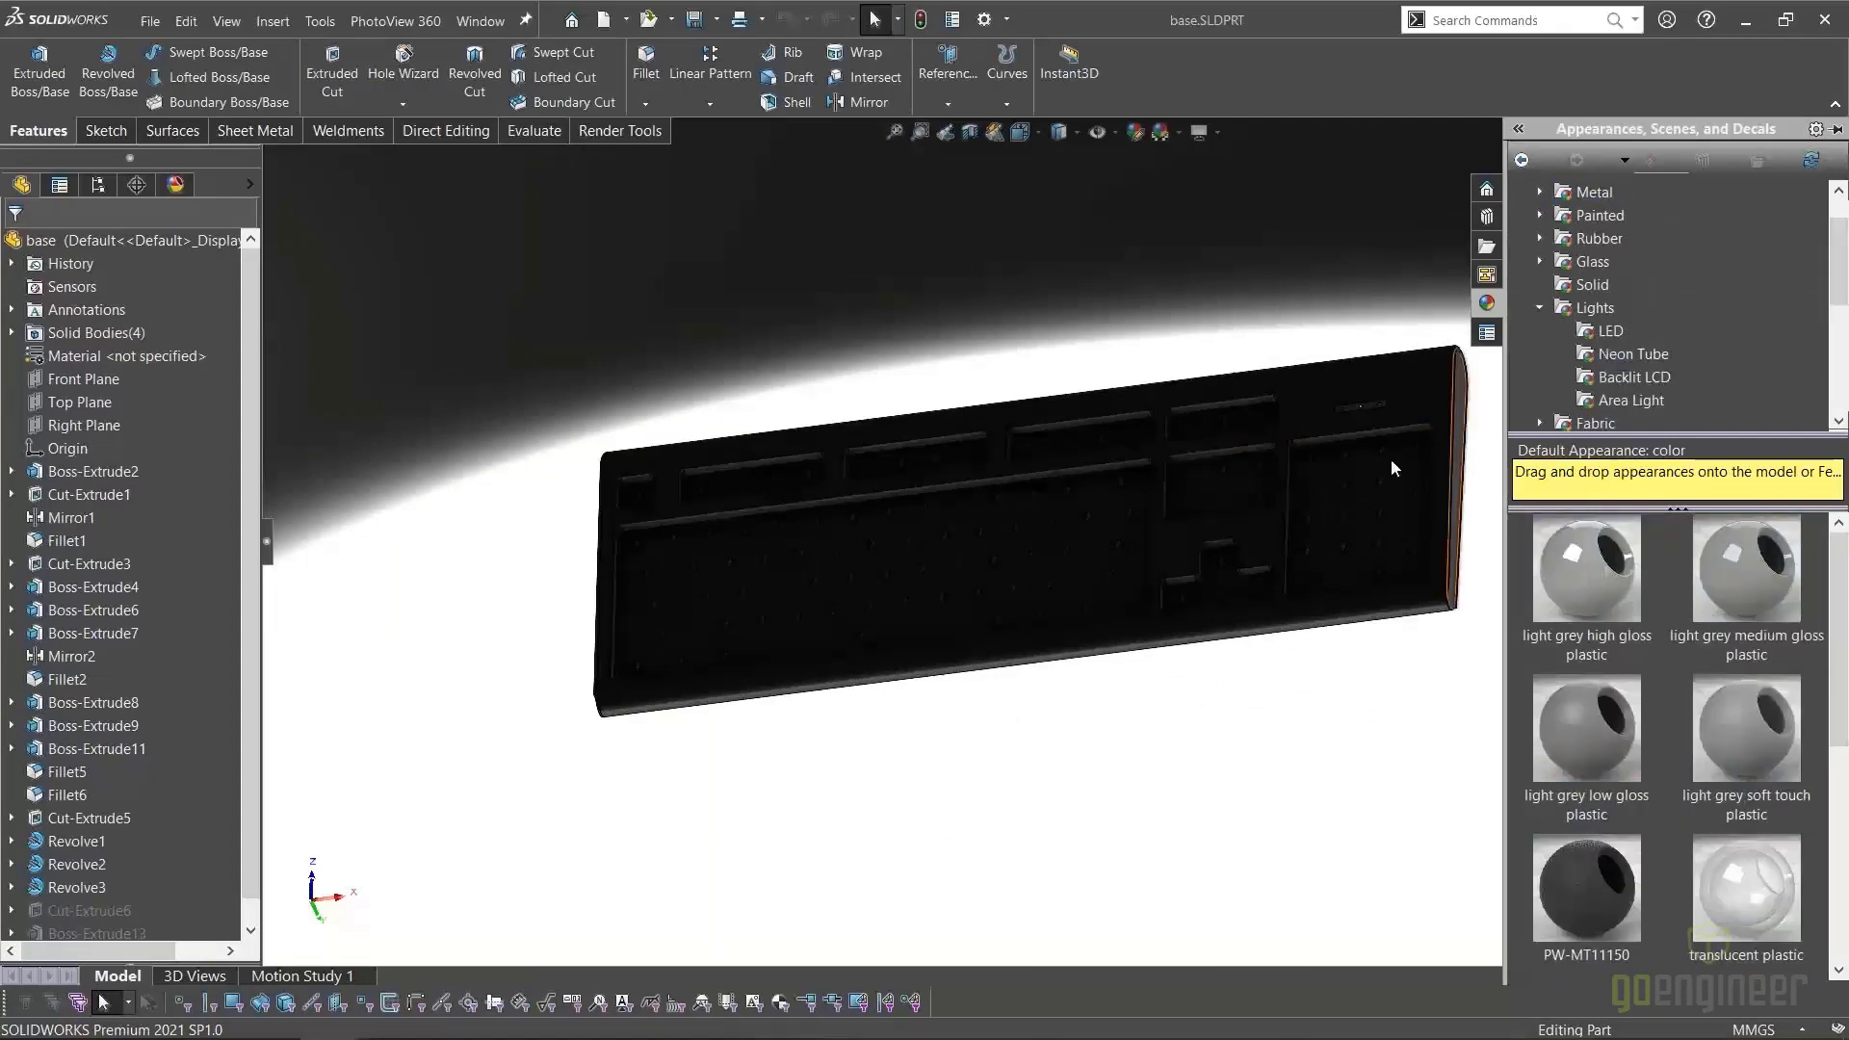
click(1606, 332)
drag(1736, 883, 1348, 505)
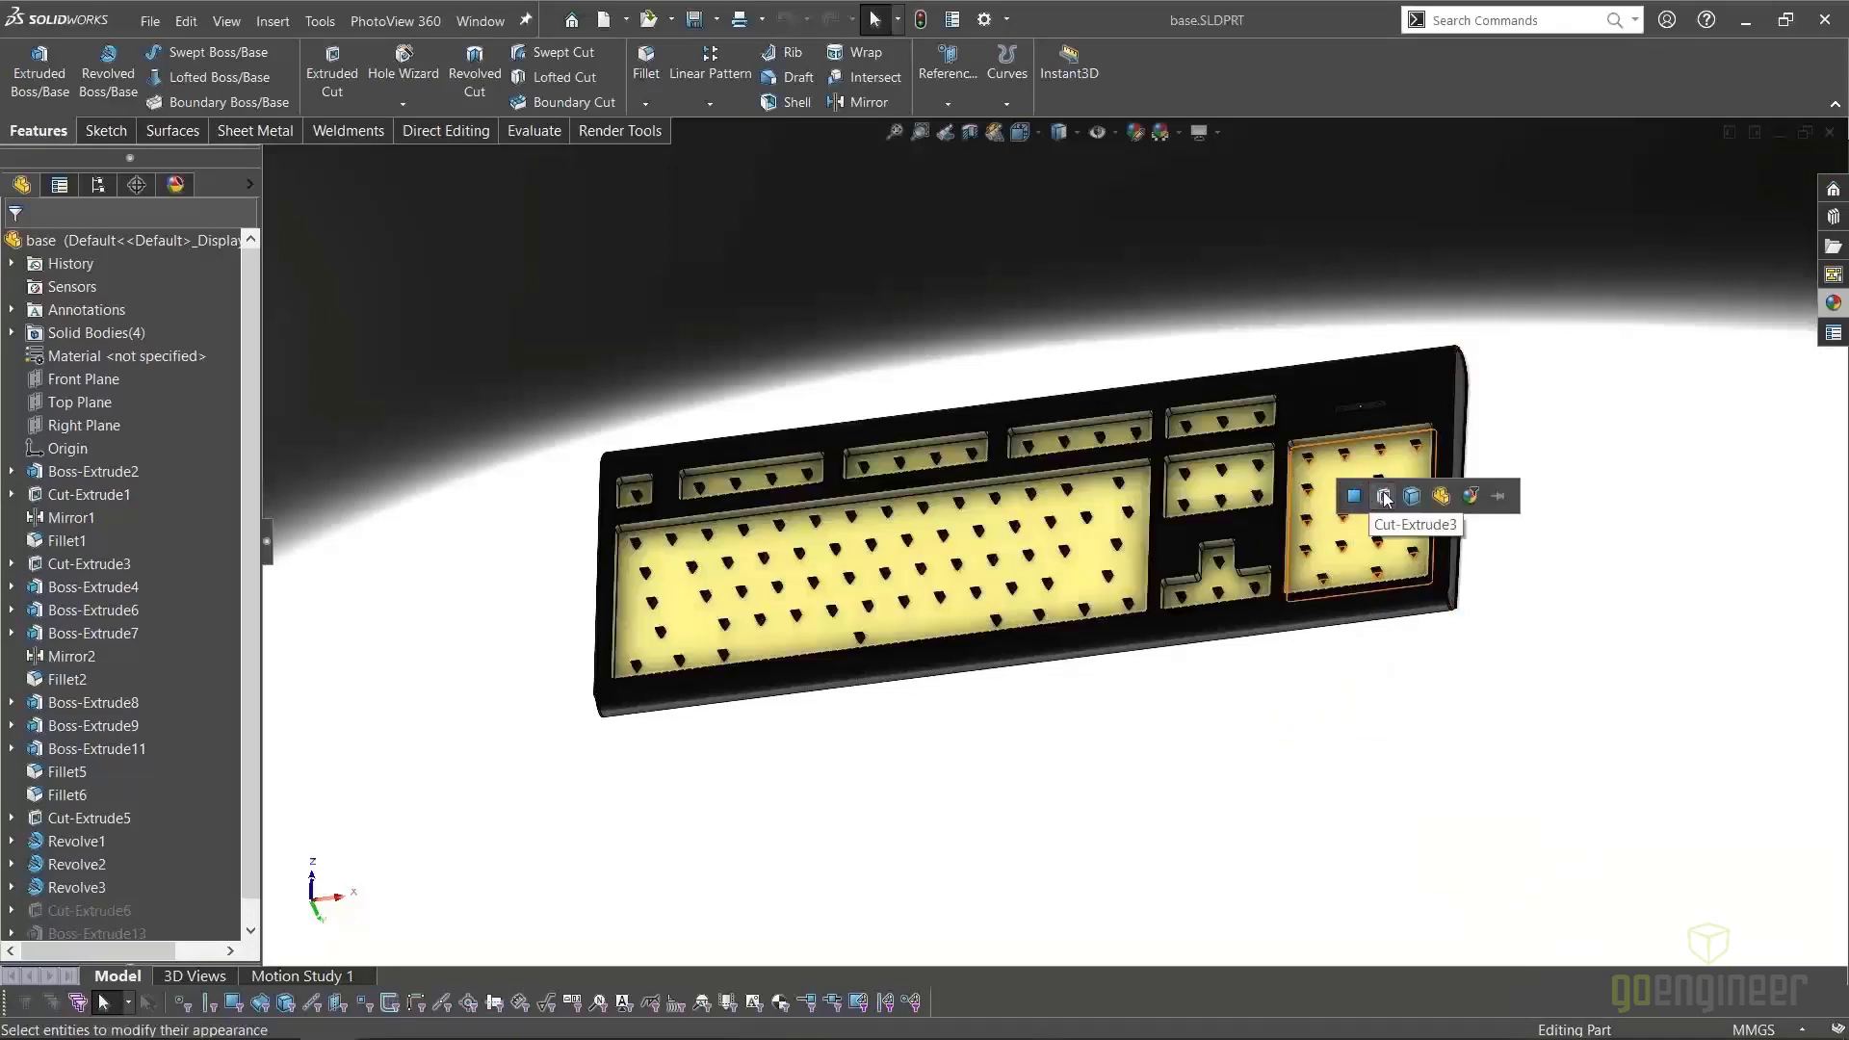
click(1385, 496)
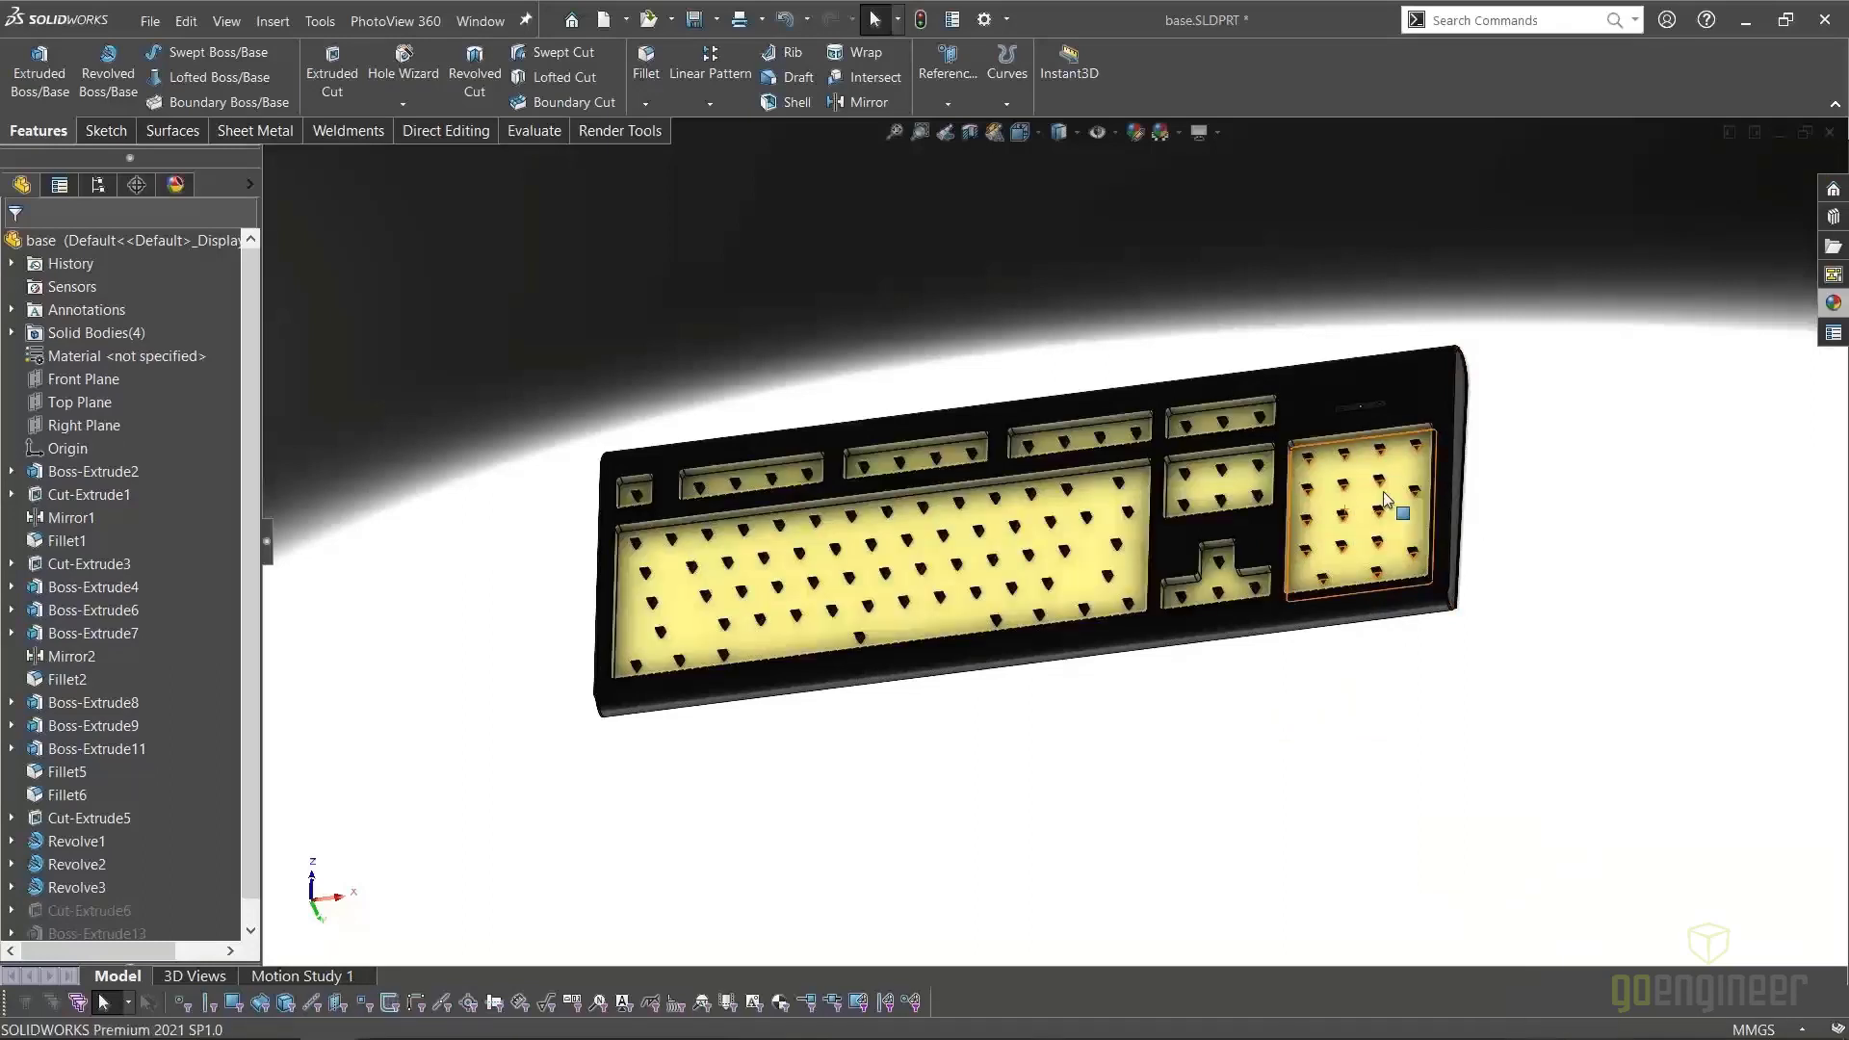
Review the illumination settings of the Amber LED appearance, including its luminous intensity
click(176, 184)
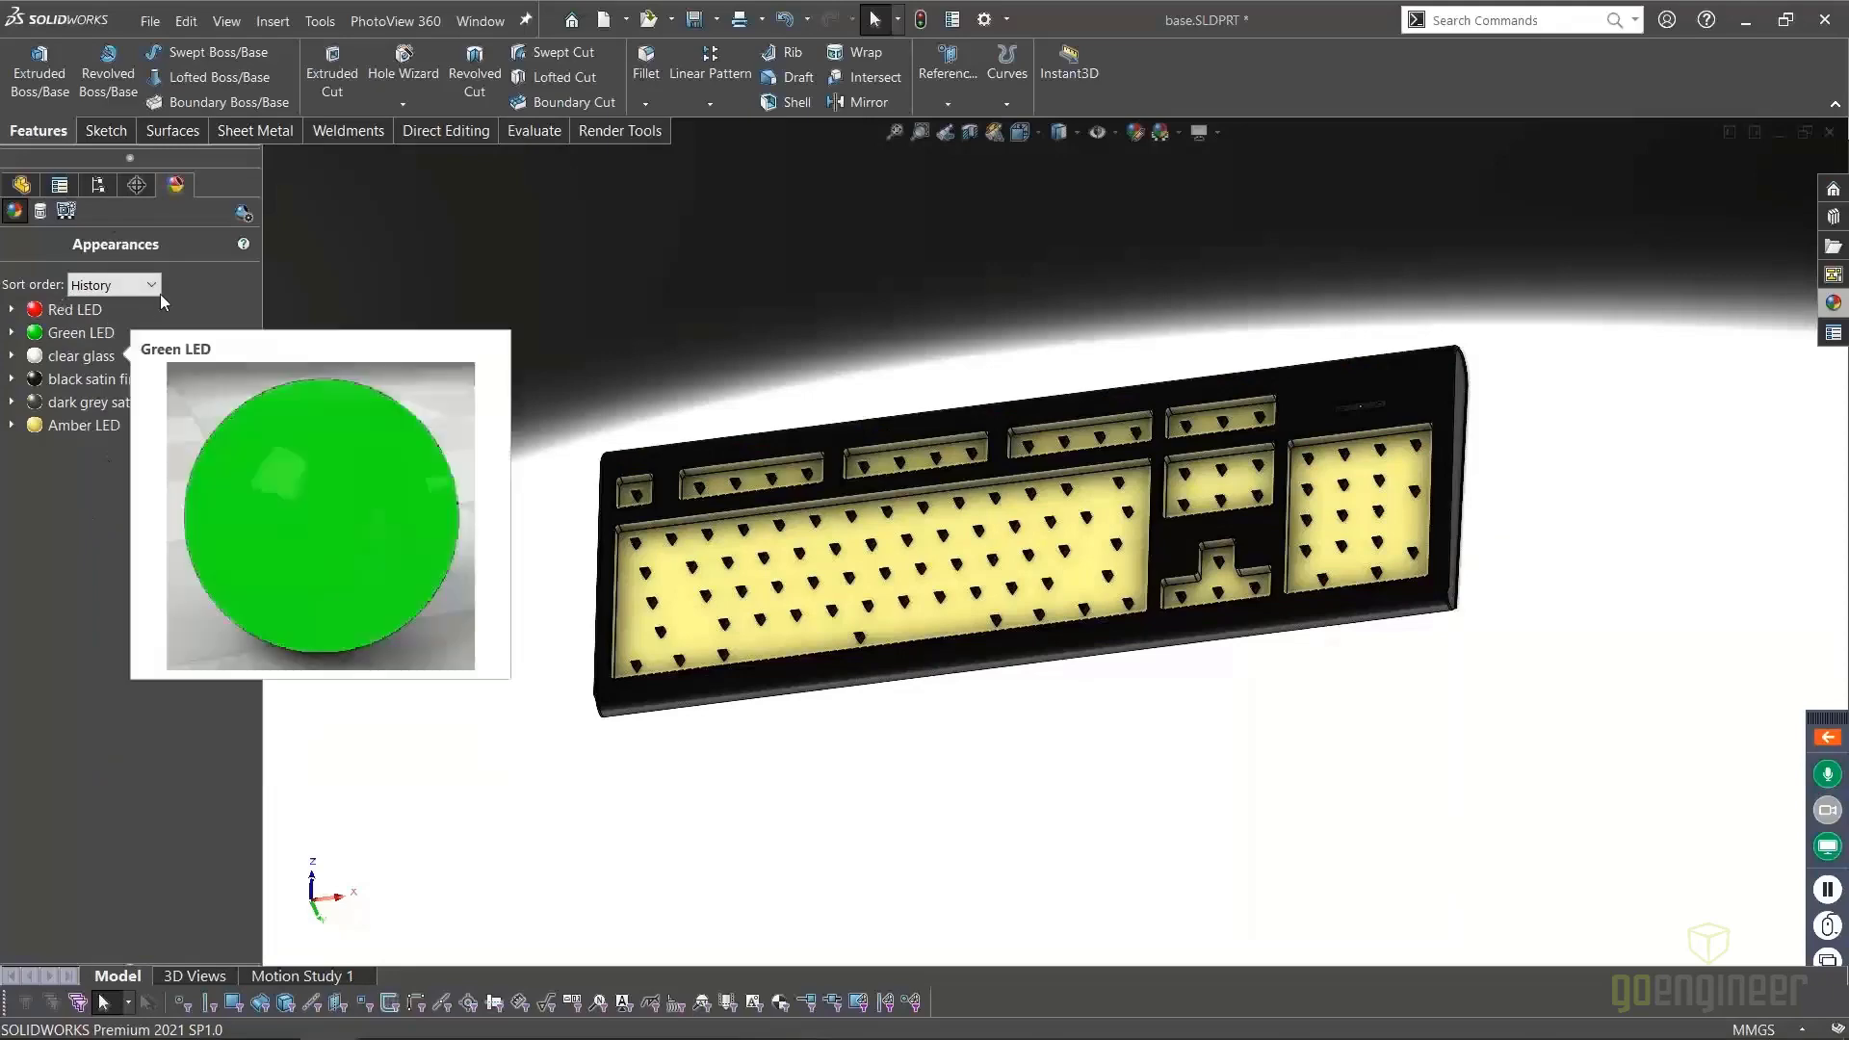
click(77, 423)
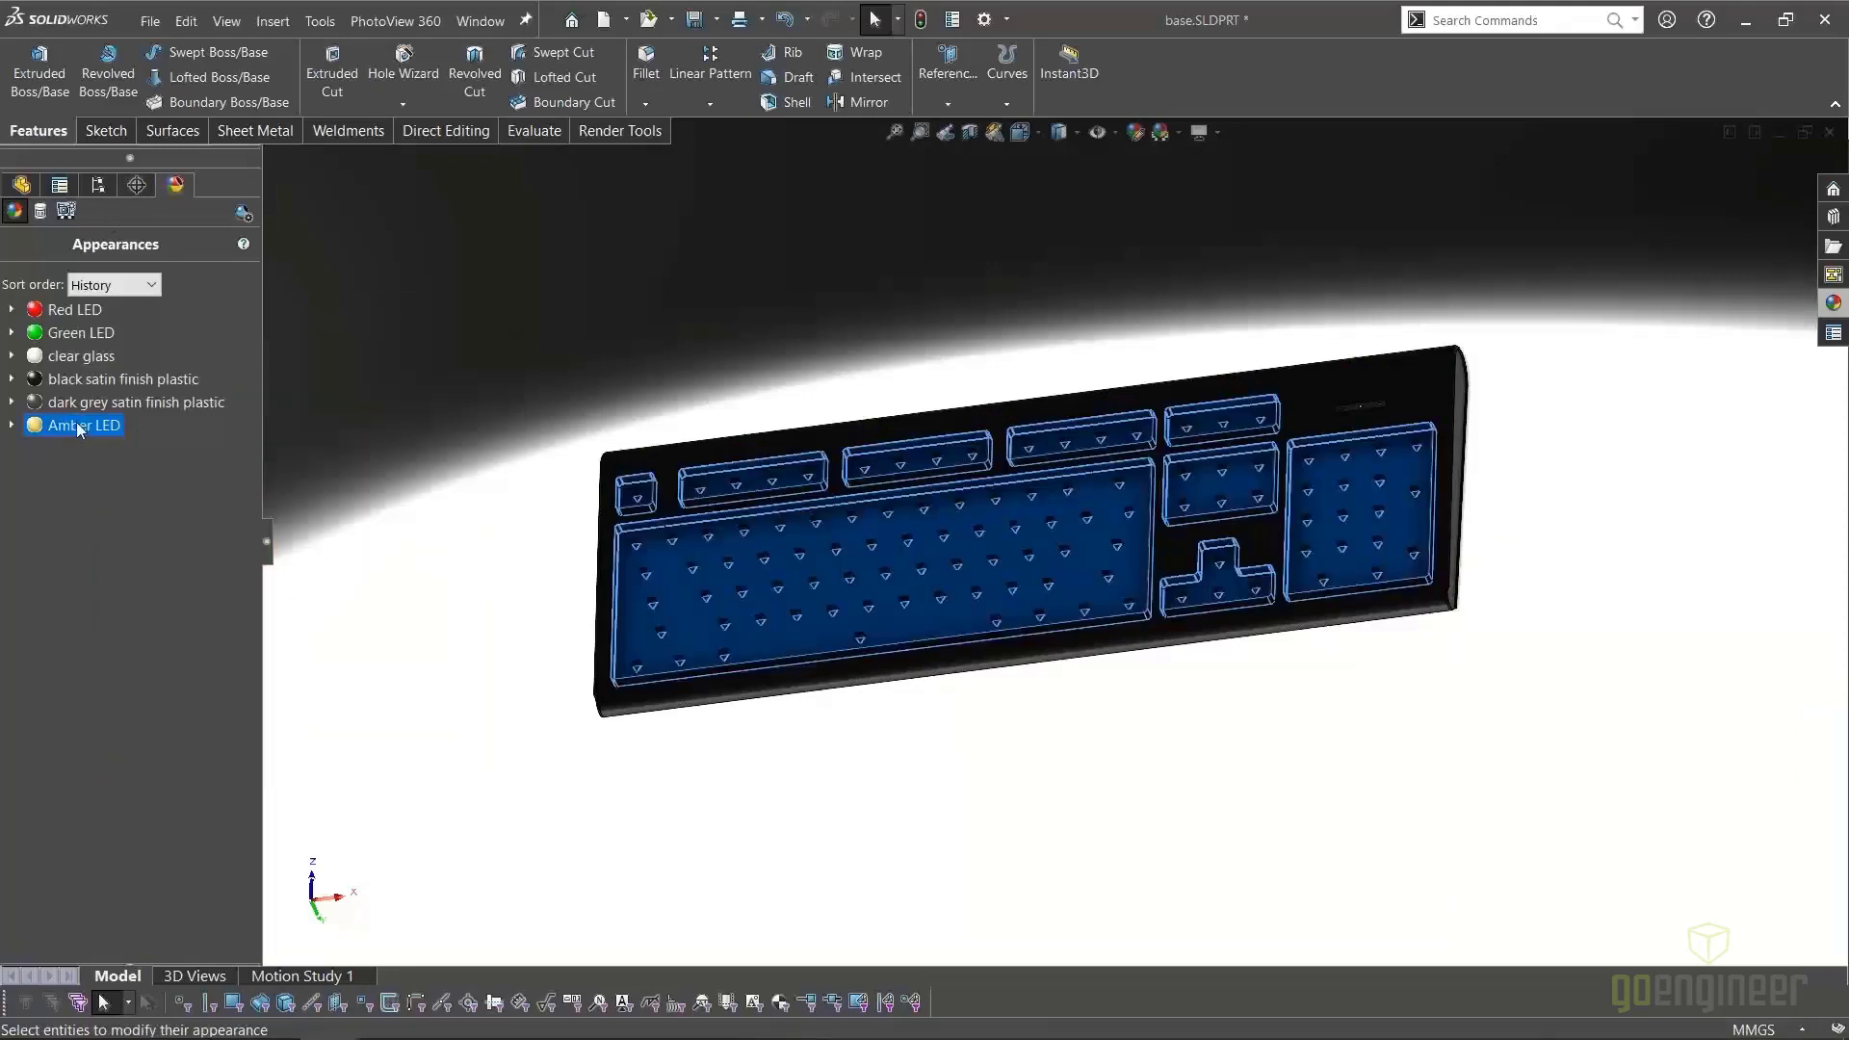
double_click(77, 424)
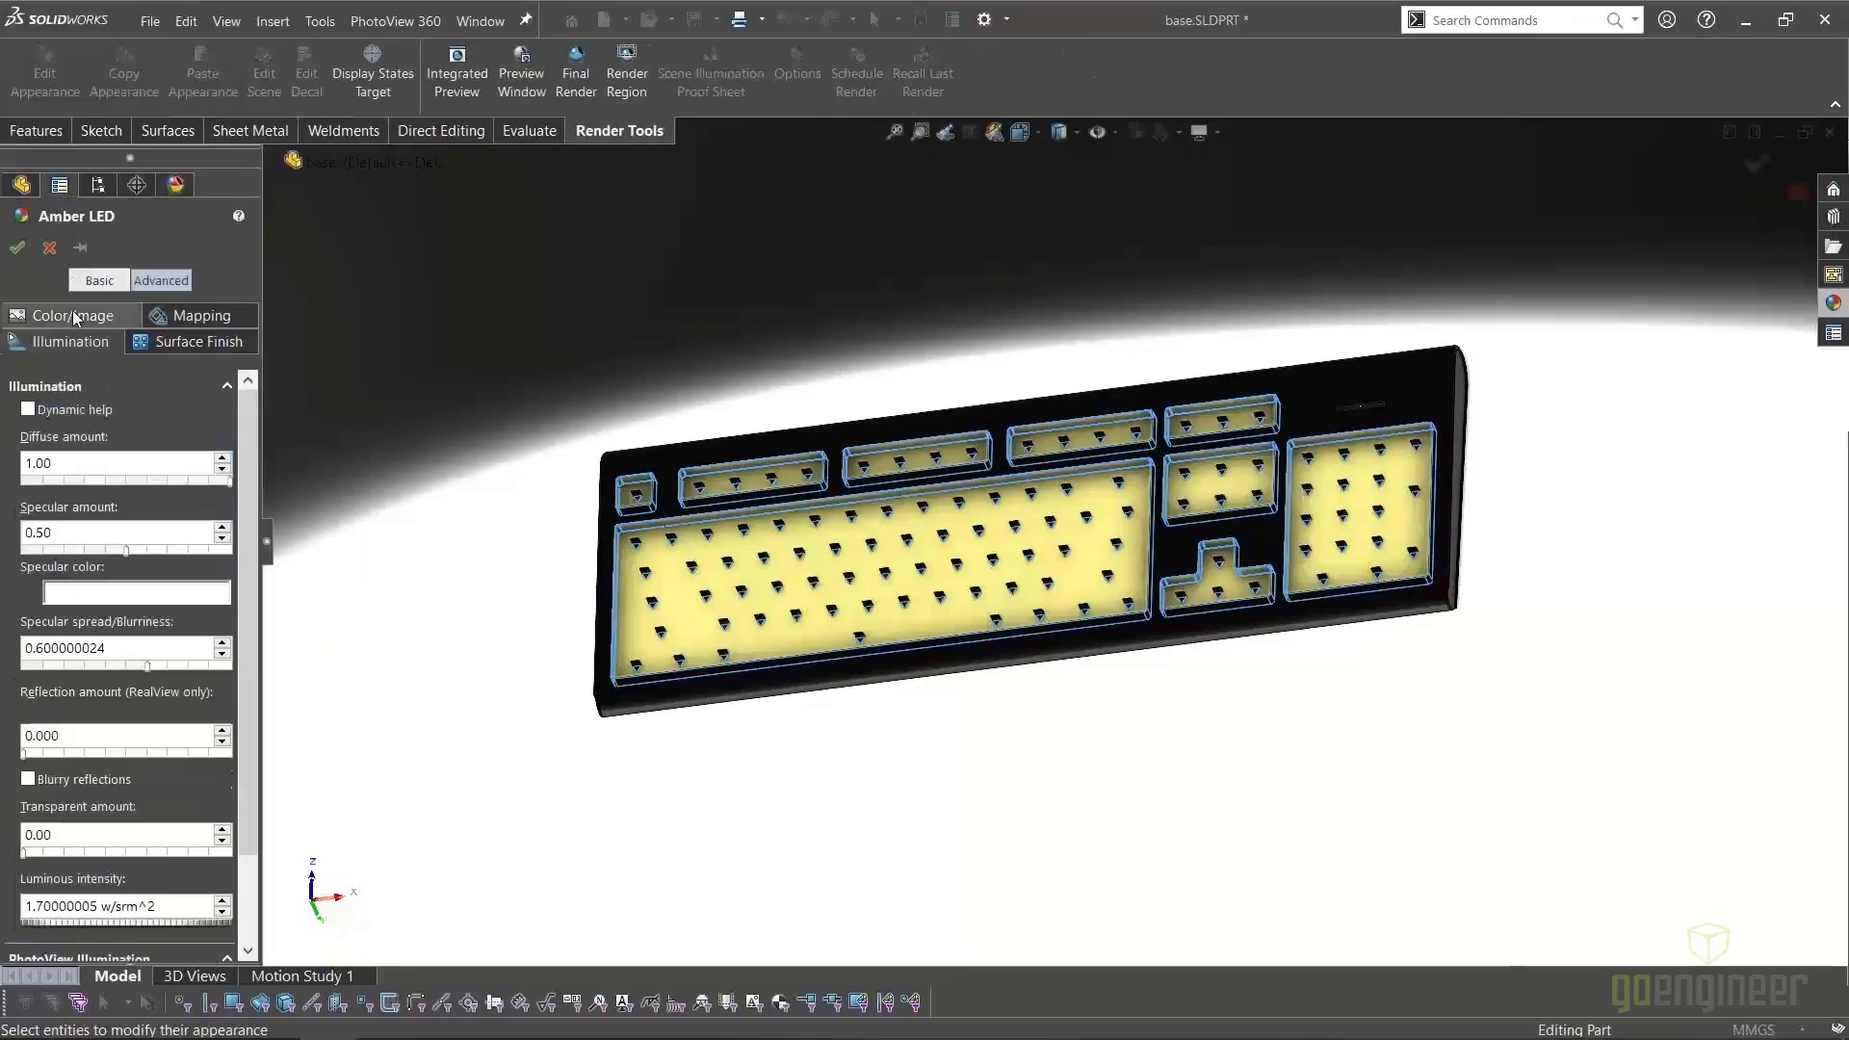
drag(249, 430, 254, 572)
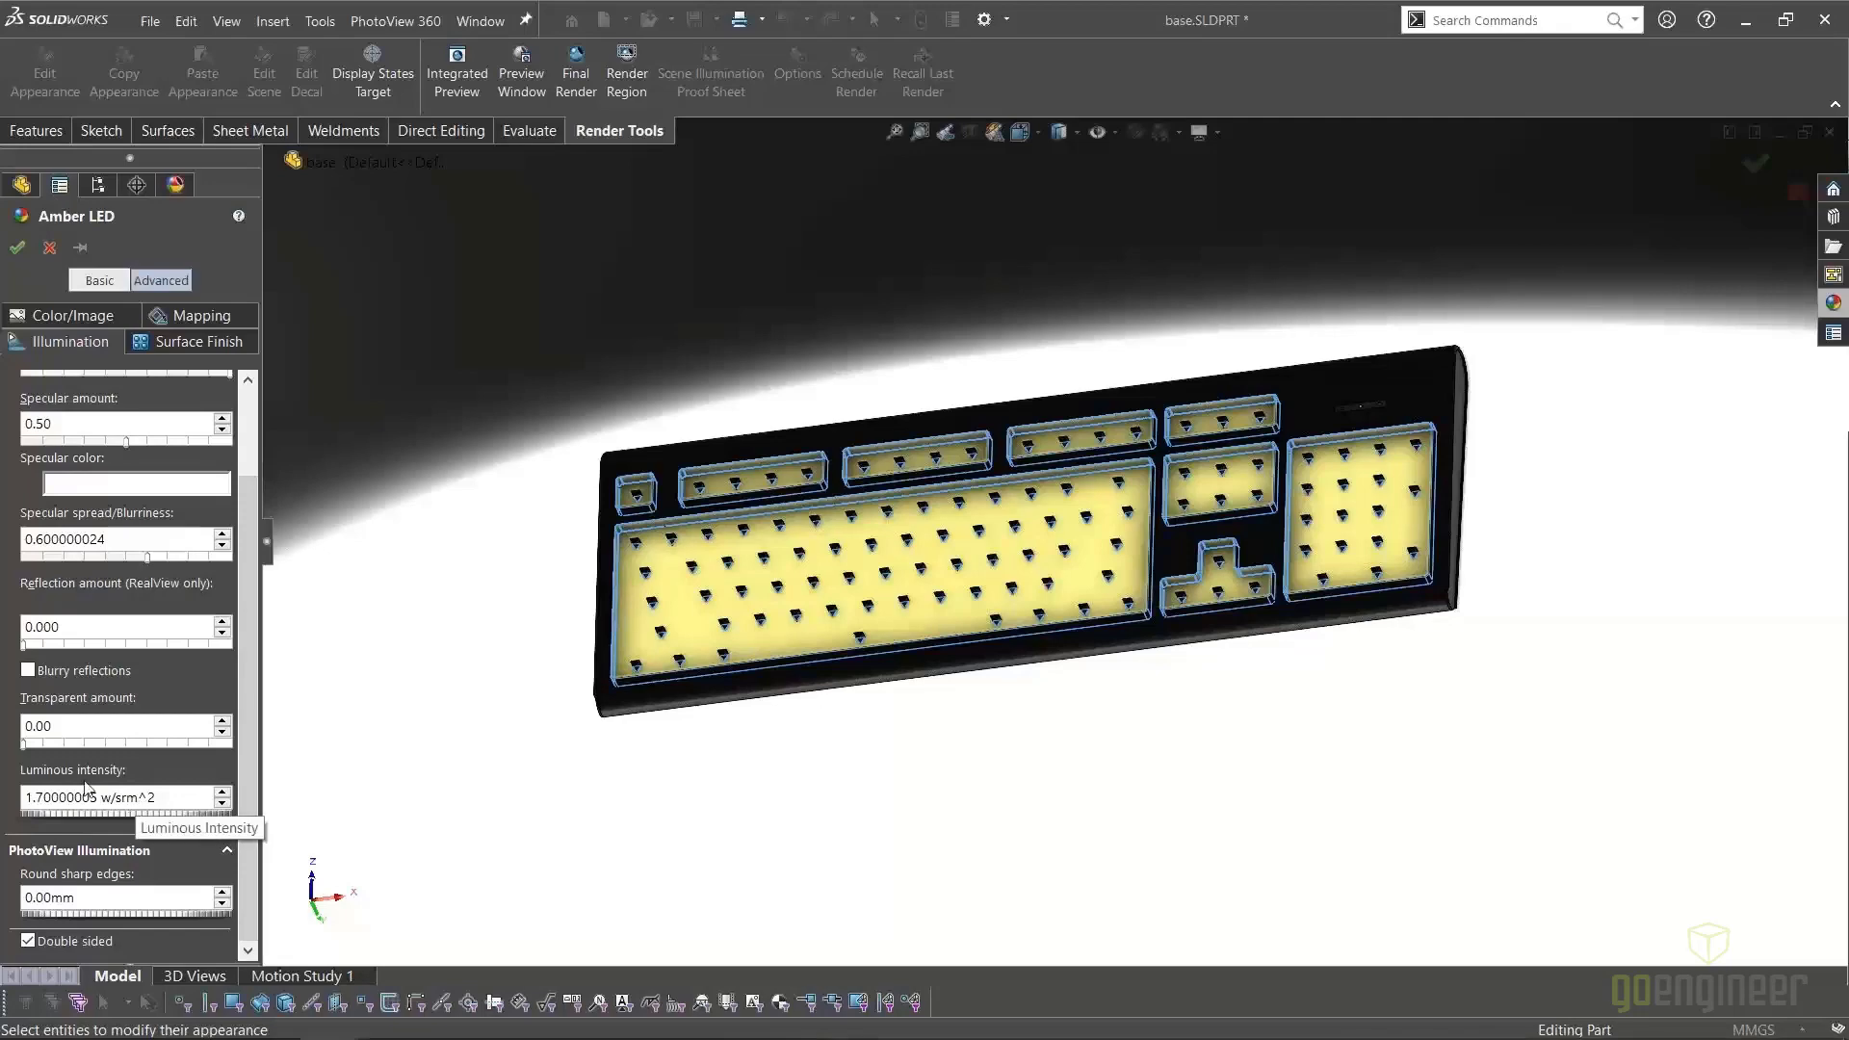
click(18, 248)
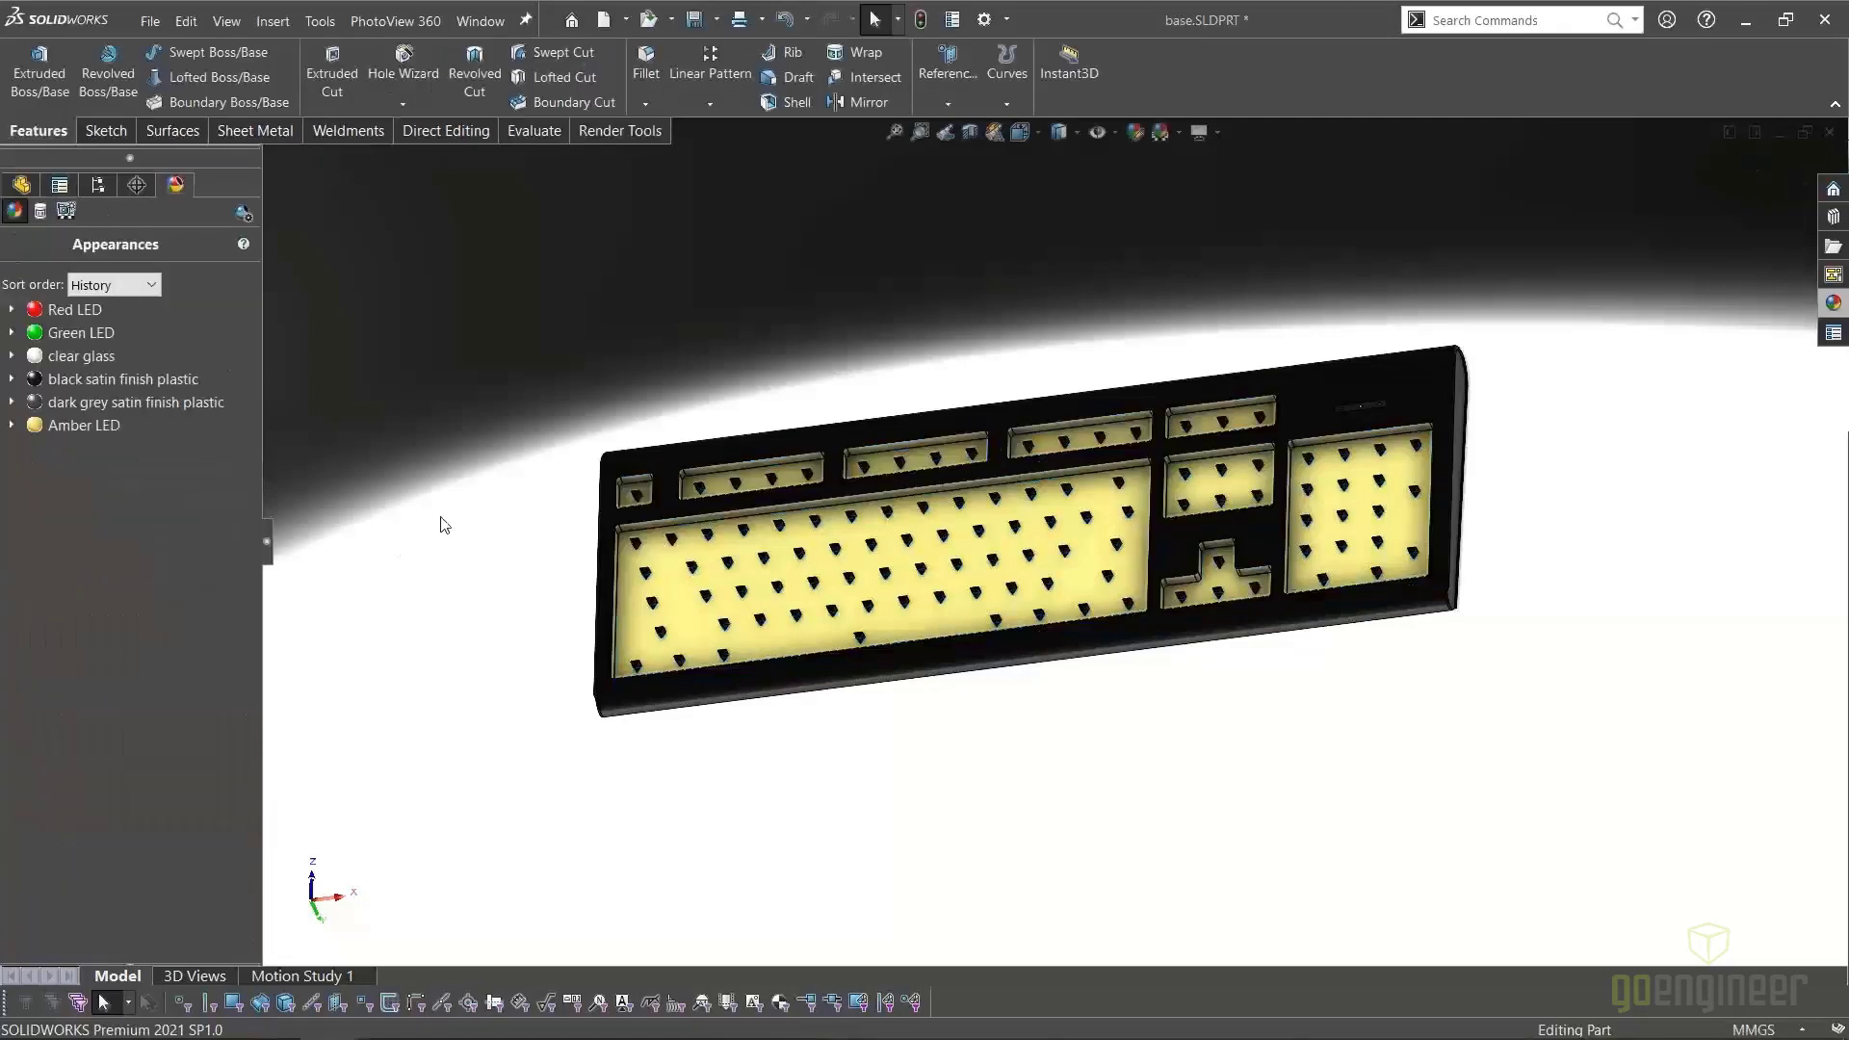
Save the keyboard base part in an isometric view, return to the desk assembly and save it too
key(ctrl+7)
click(694, 20)
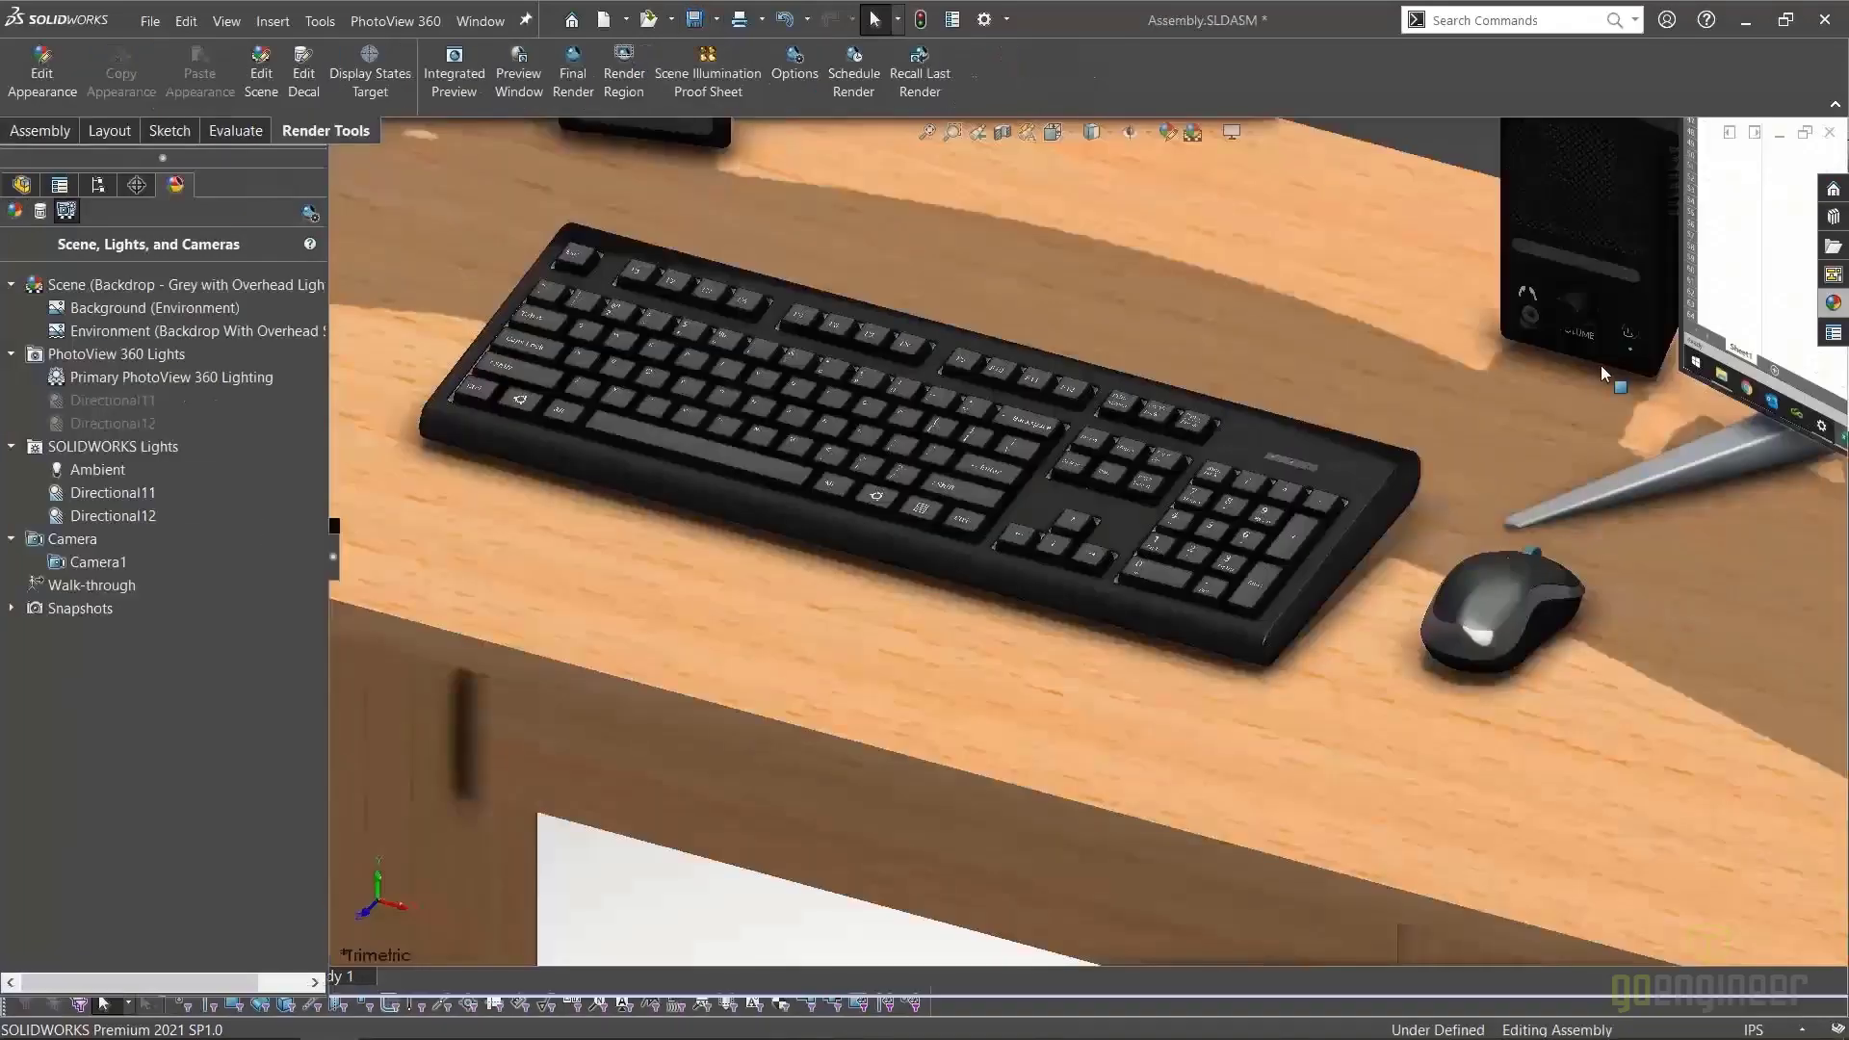
scroll(1053, 551, down, 5)
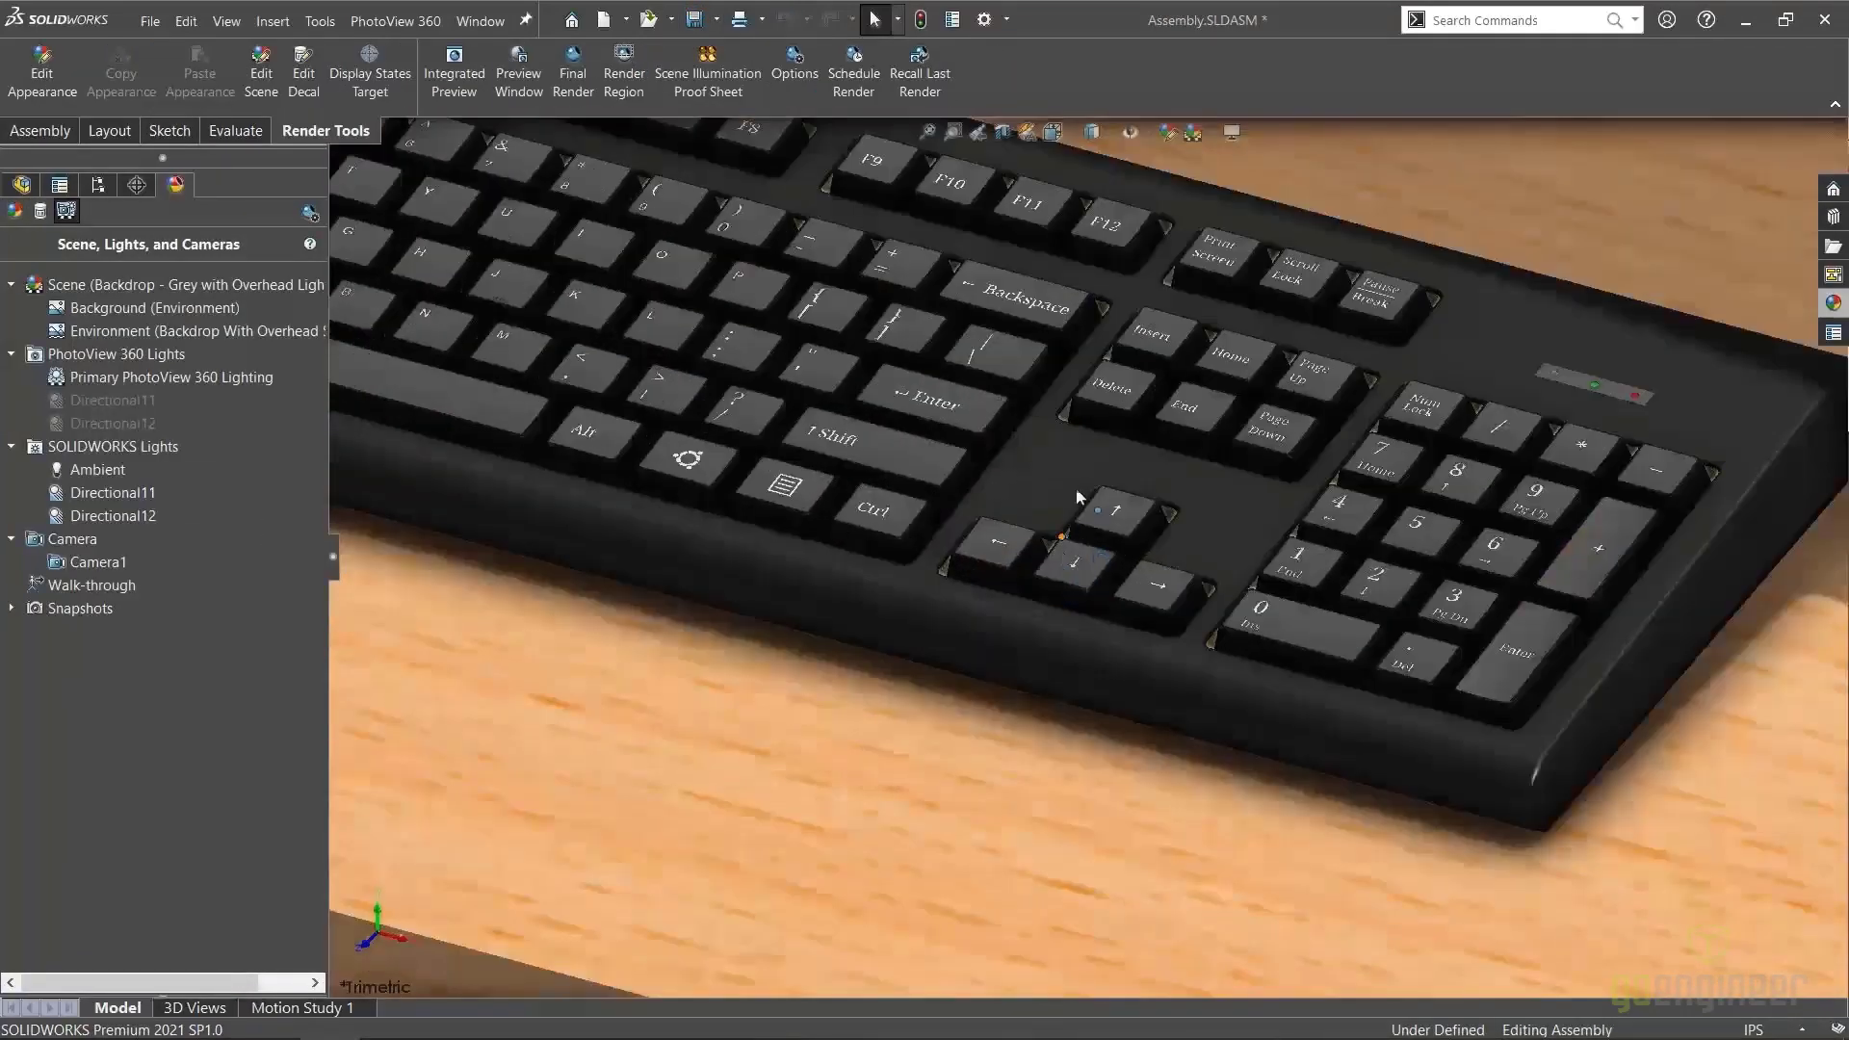
scroll(1283, 471, up, 10)
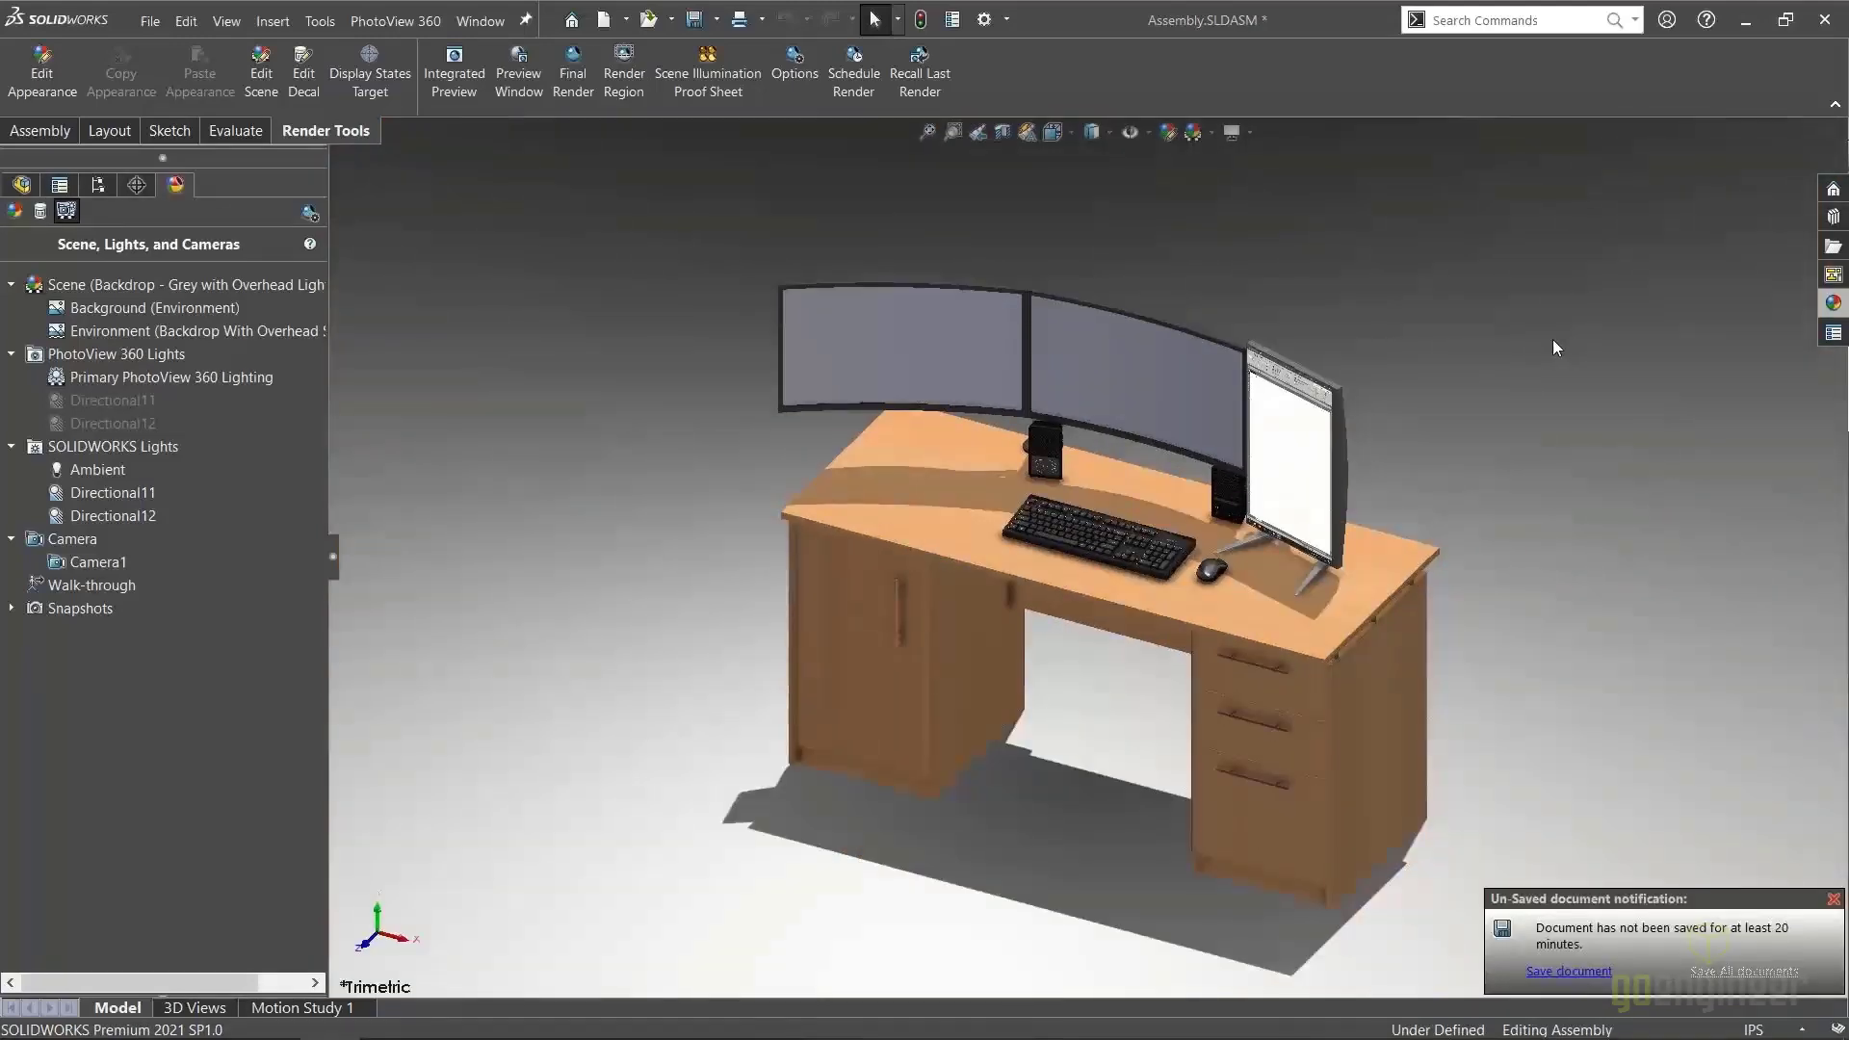
key(ctrl+s)
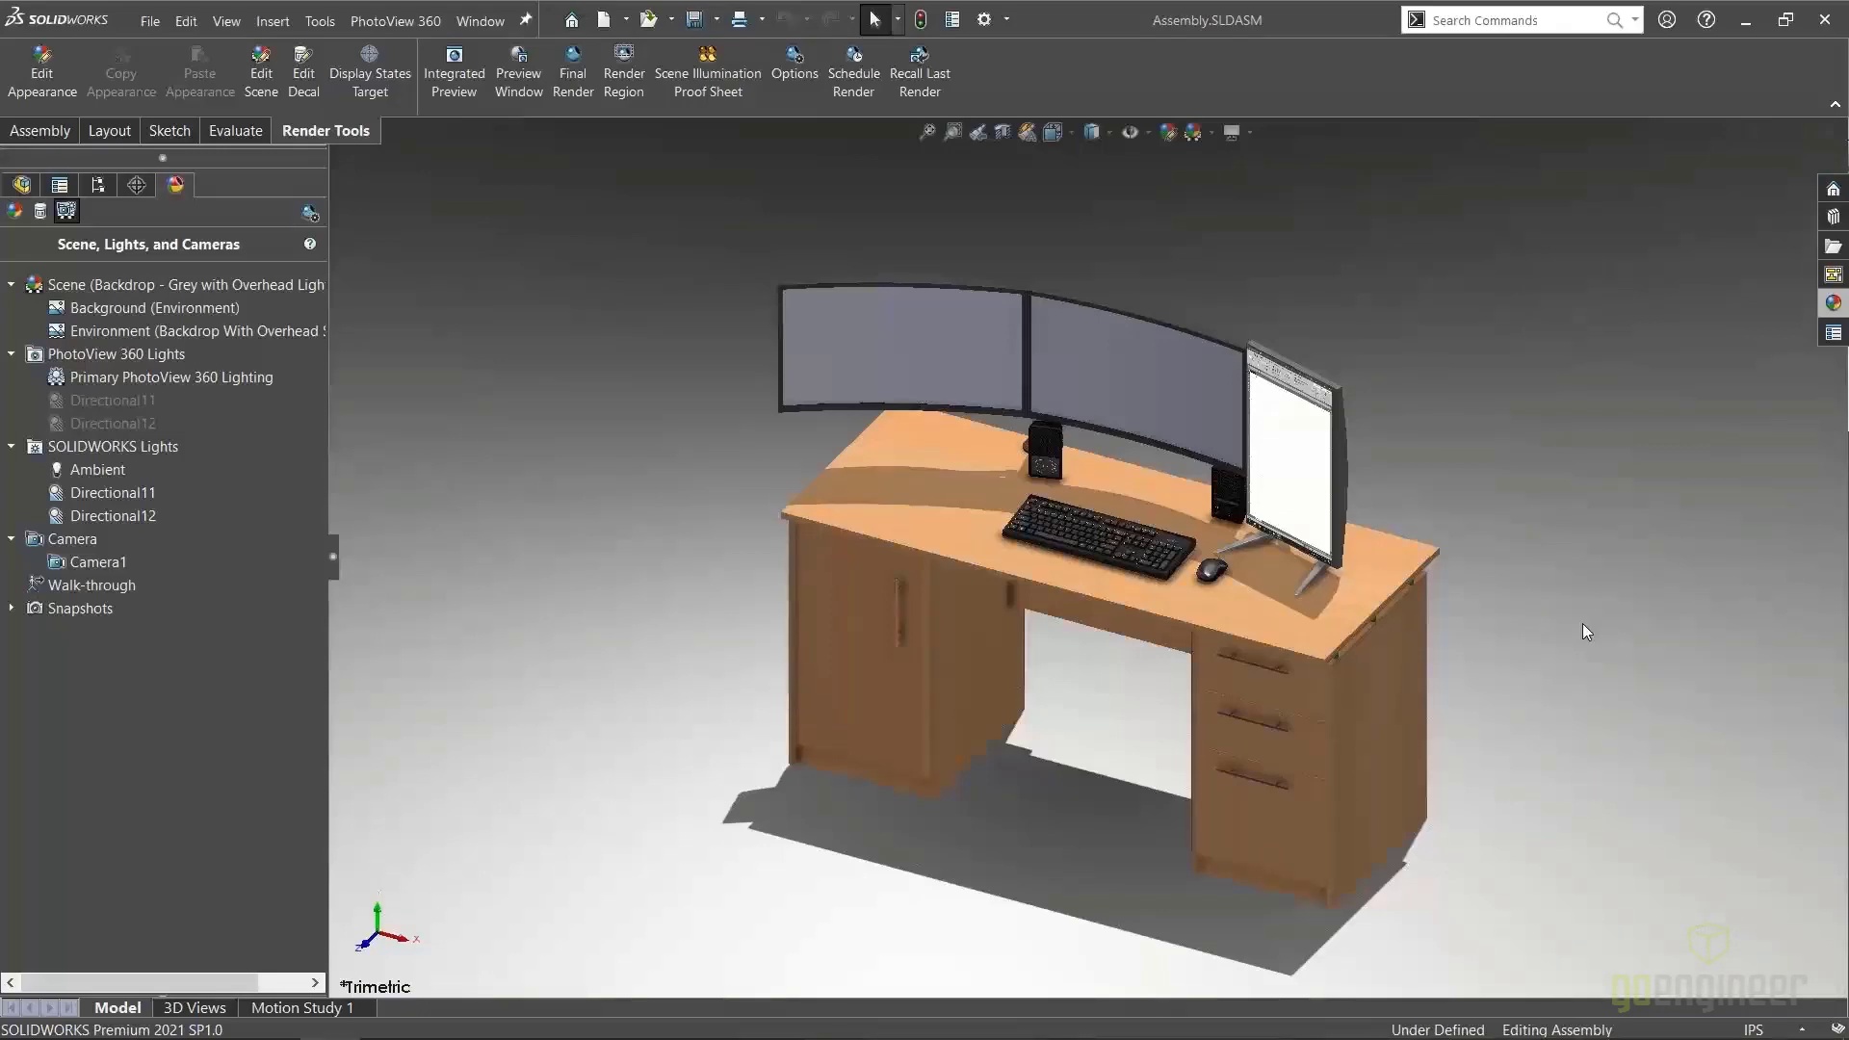
Switch to VLC media player and play the 3D Texture Mouse video in full screen
key(alt+Tab)
click(1129, 674)
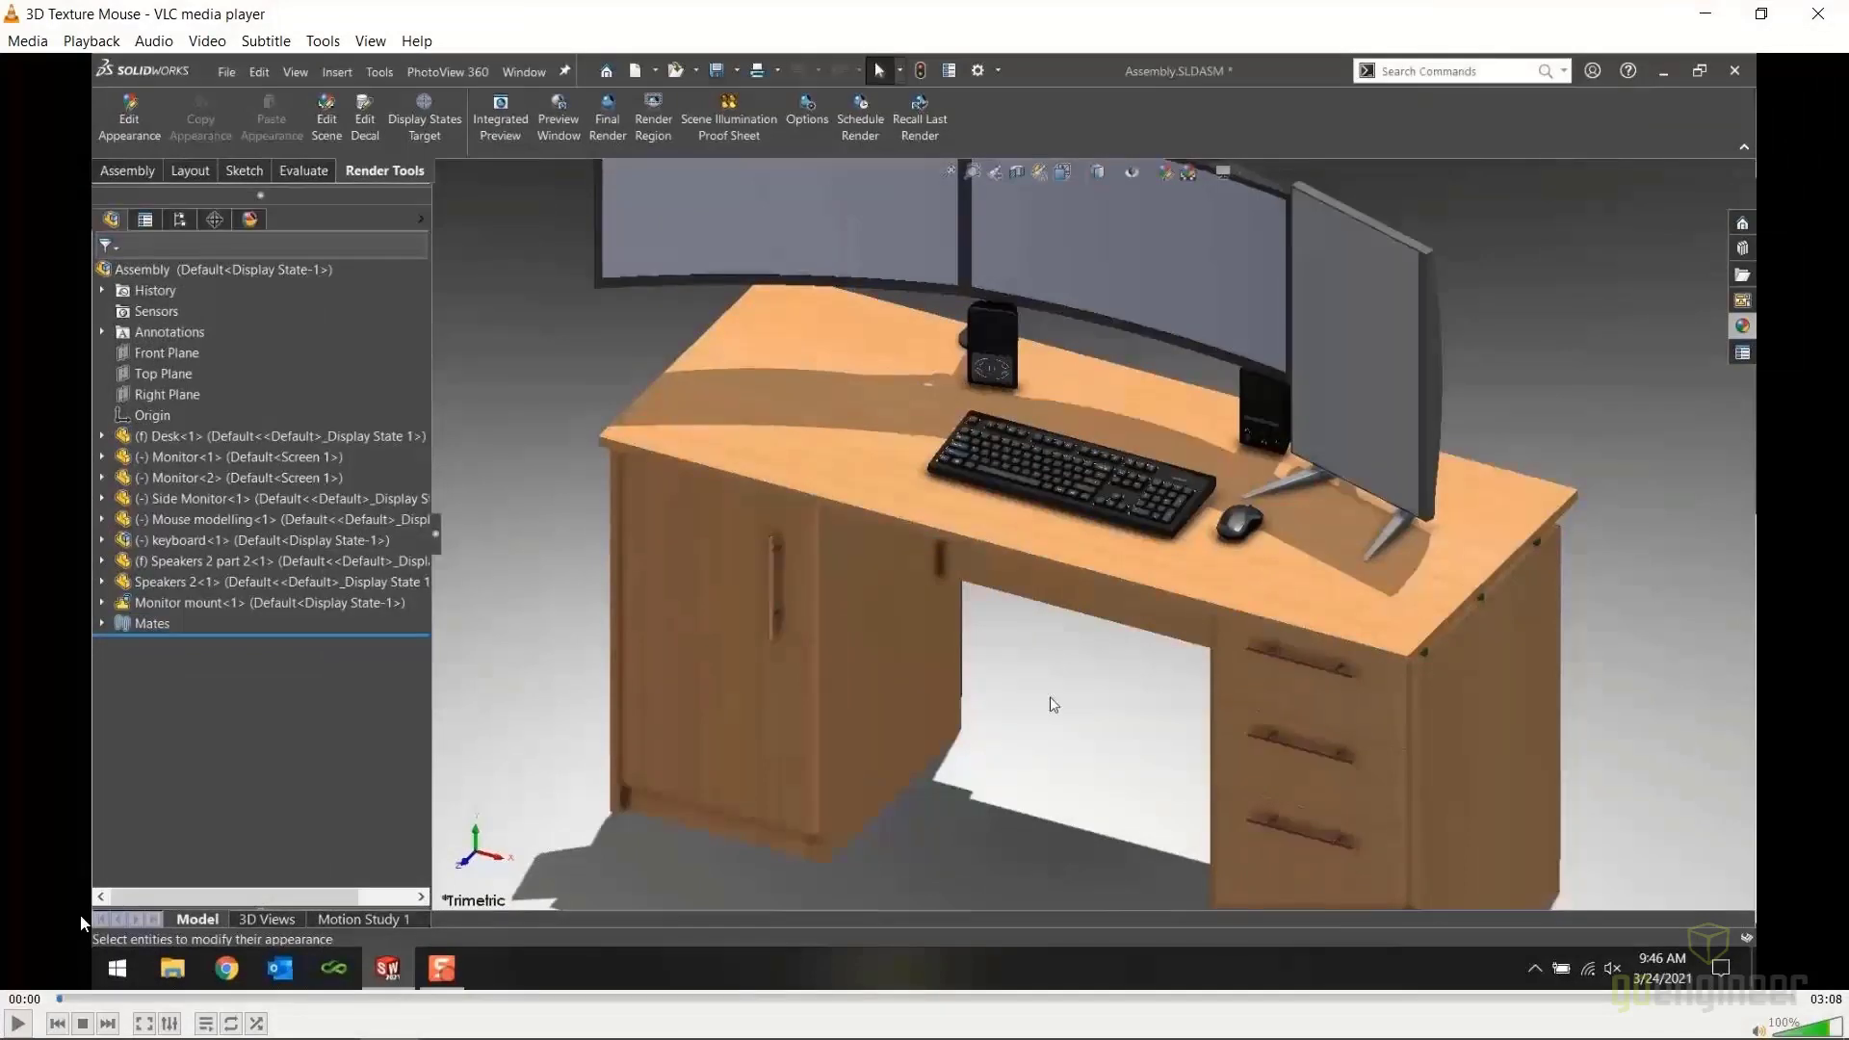
click(17, 1021)
click(143, 1022)
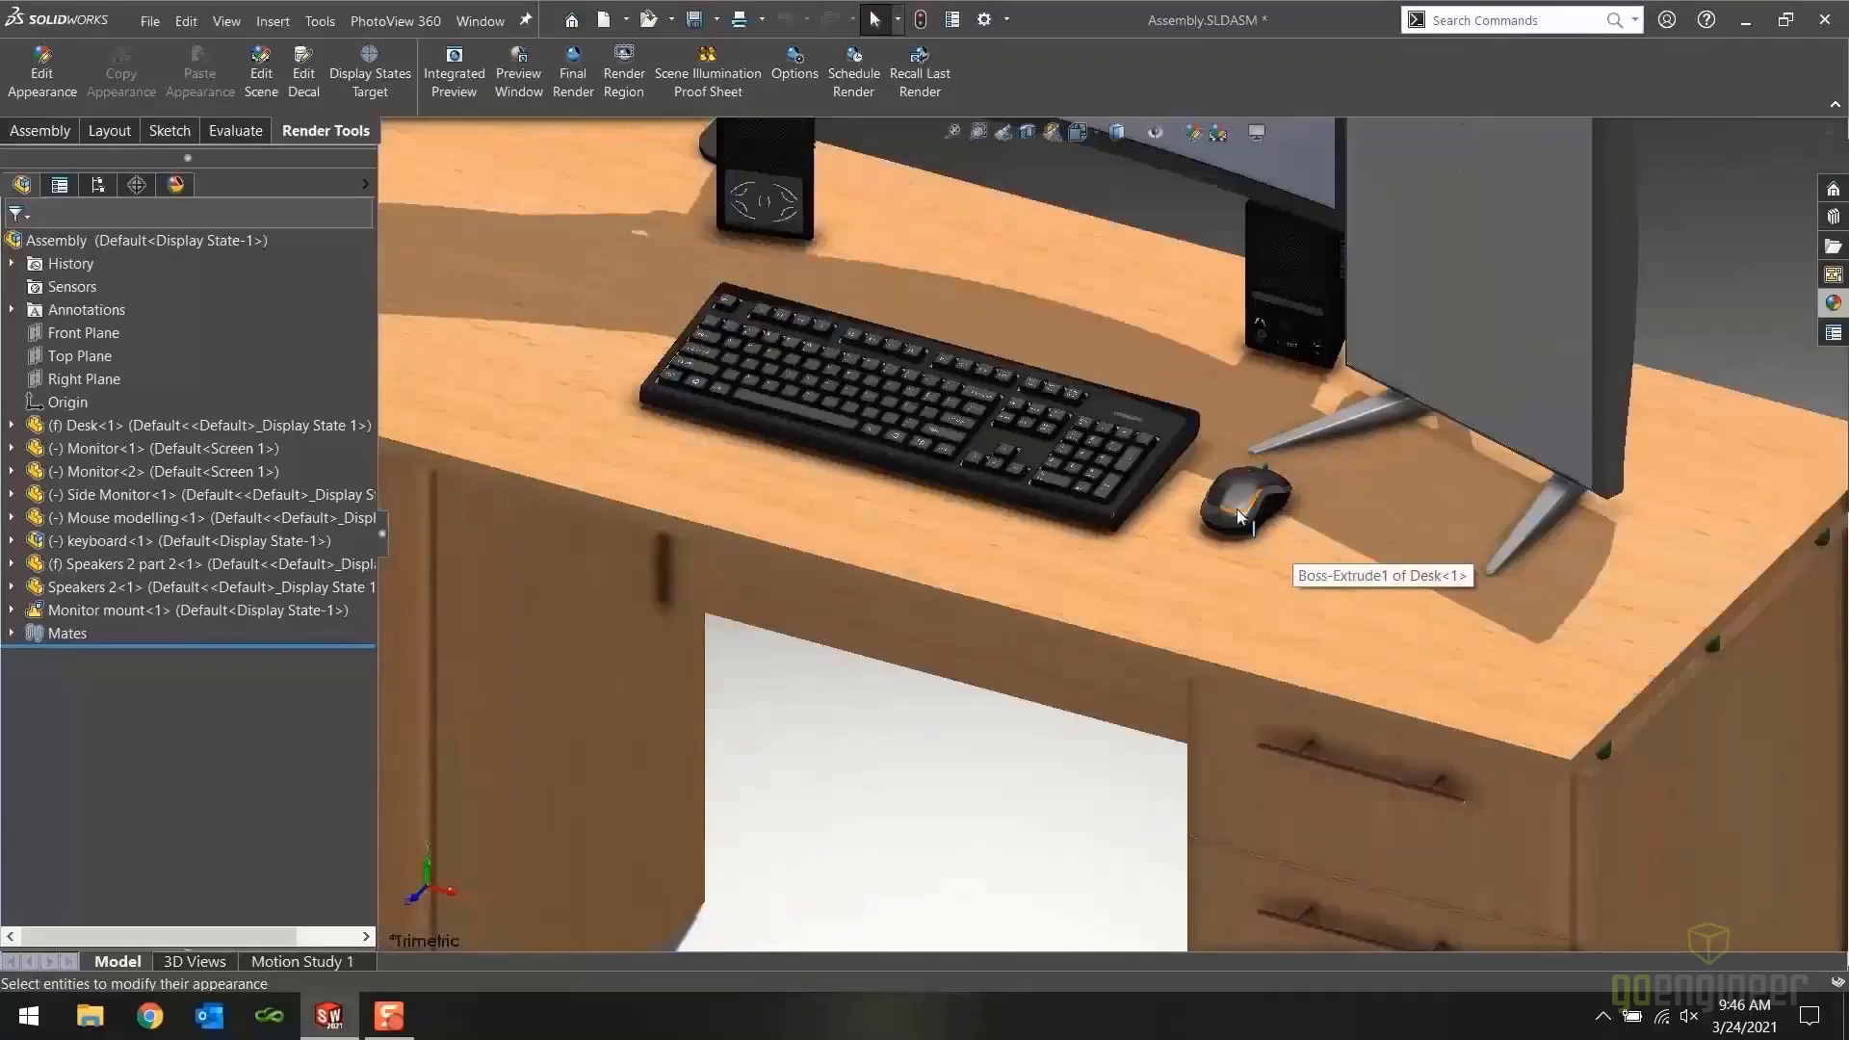
Open the mouse part from the assembly and examine the surface texture of its top shell up close
click(1256, 312)
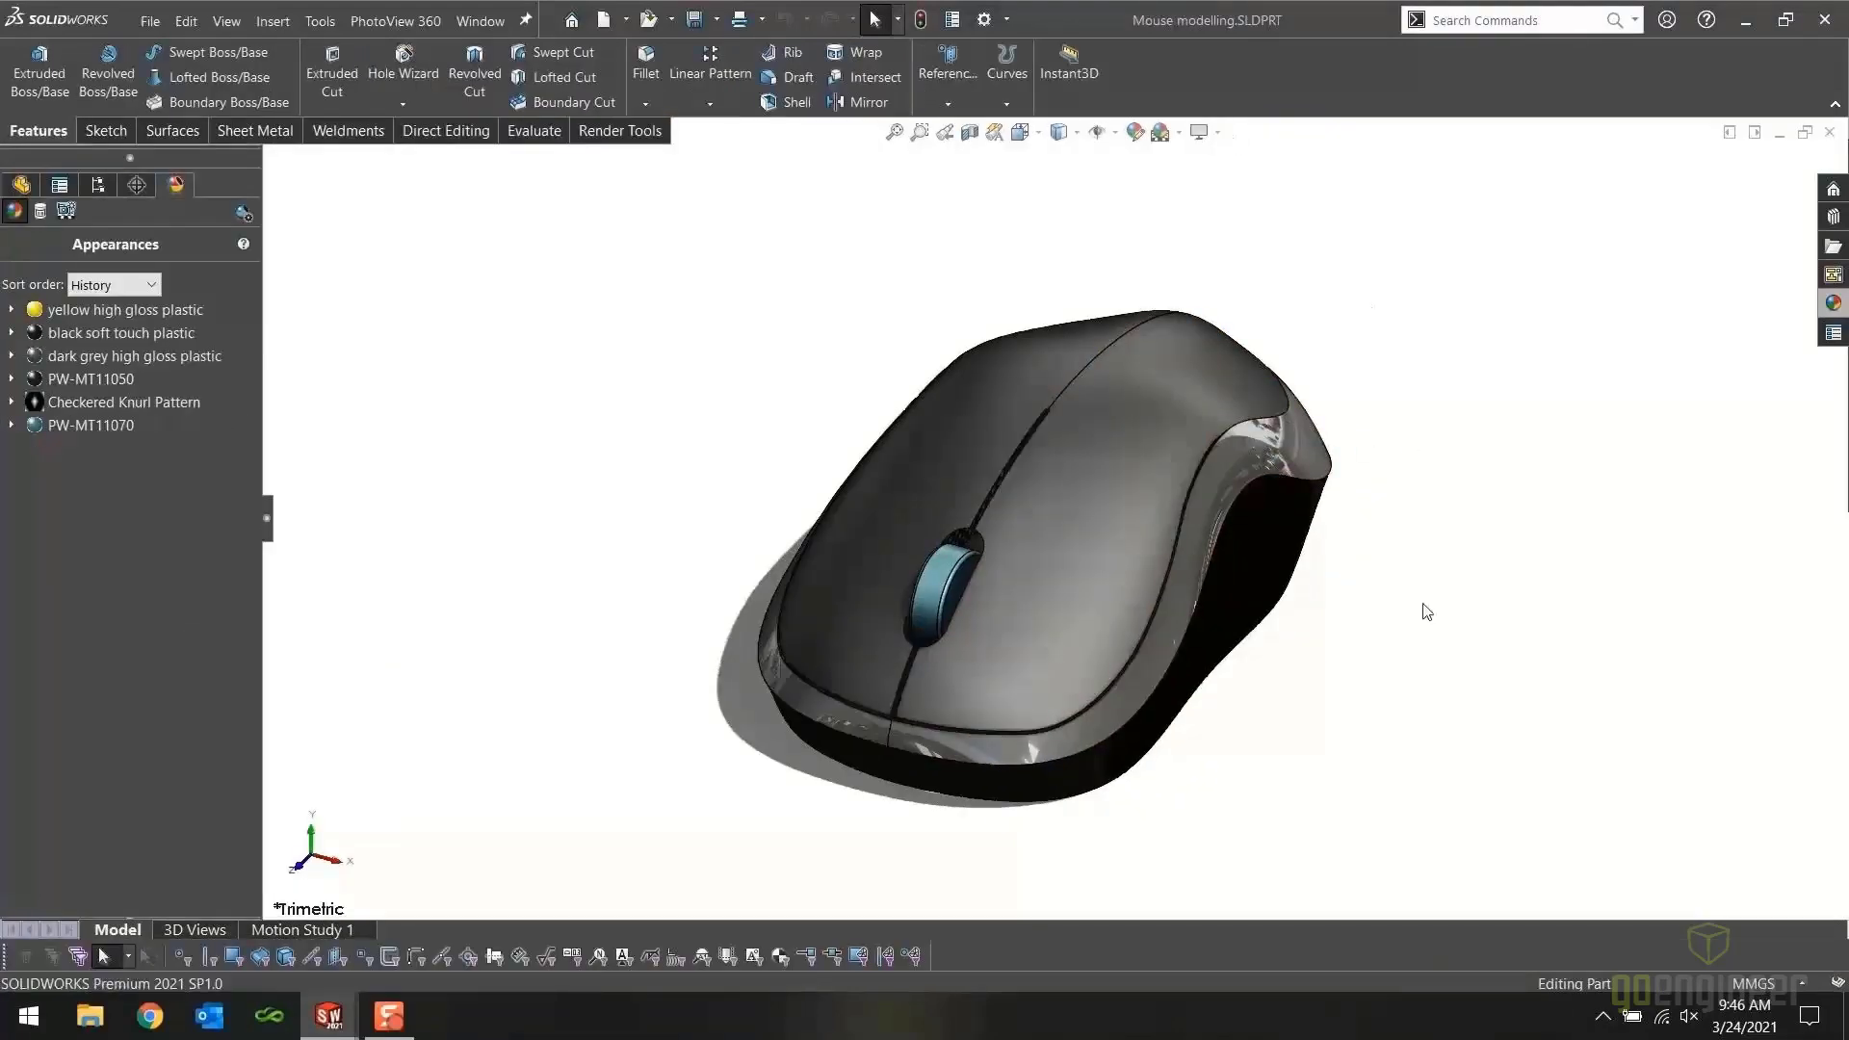
scroll(1029, 694, down, 4)
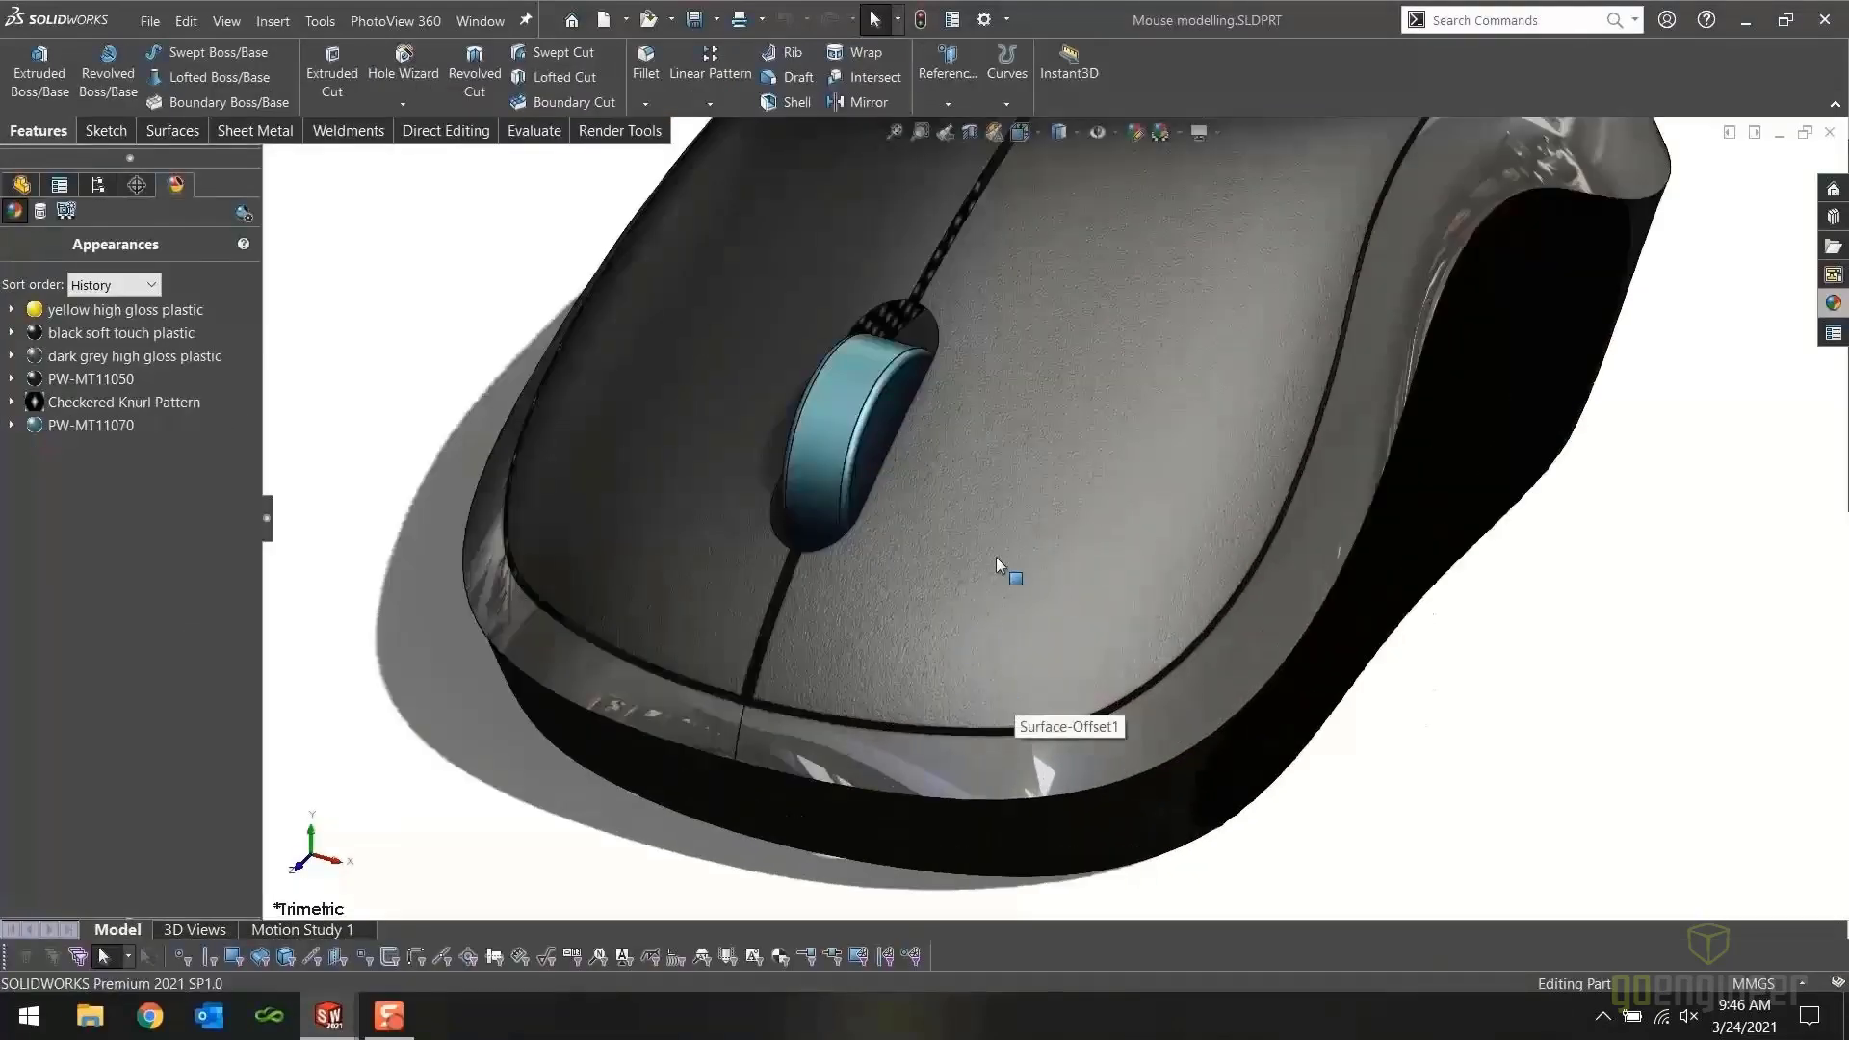
scroll(996, 558, down, 3)
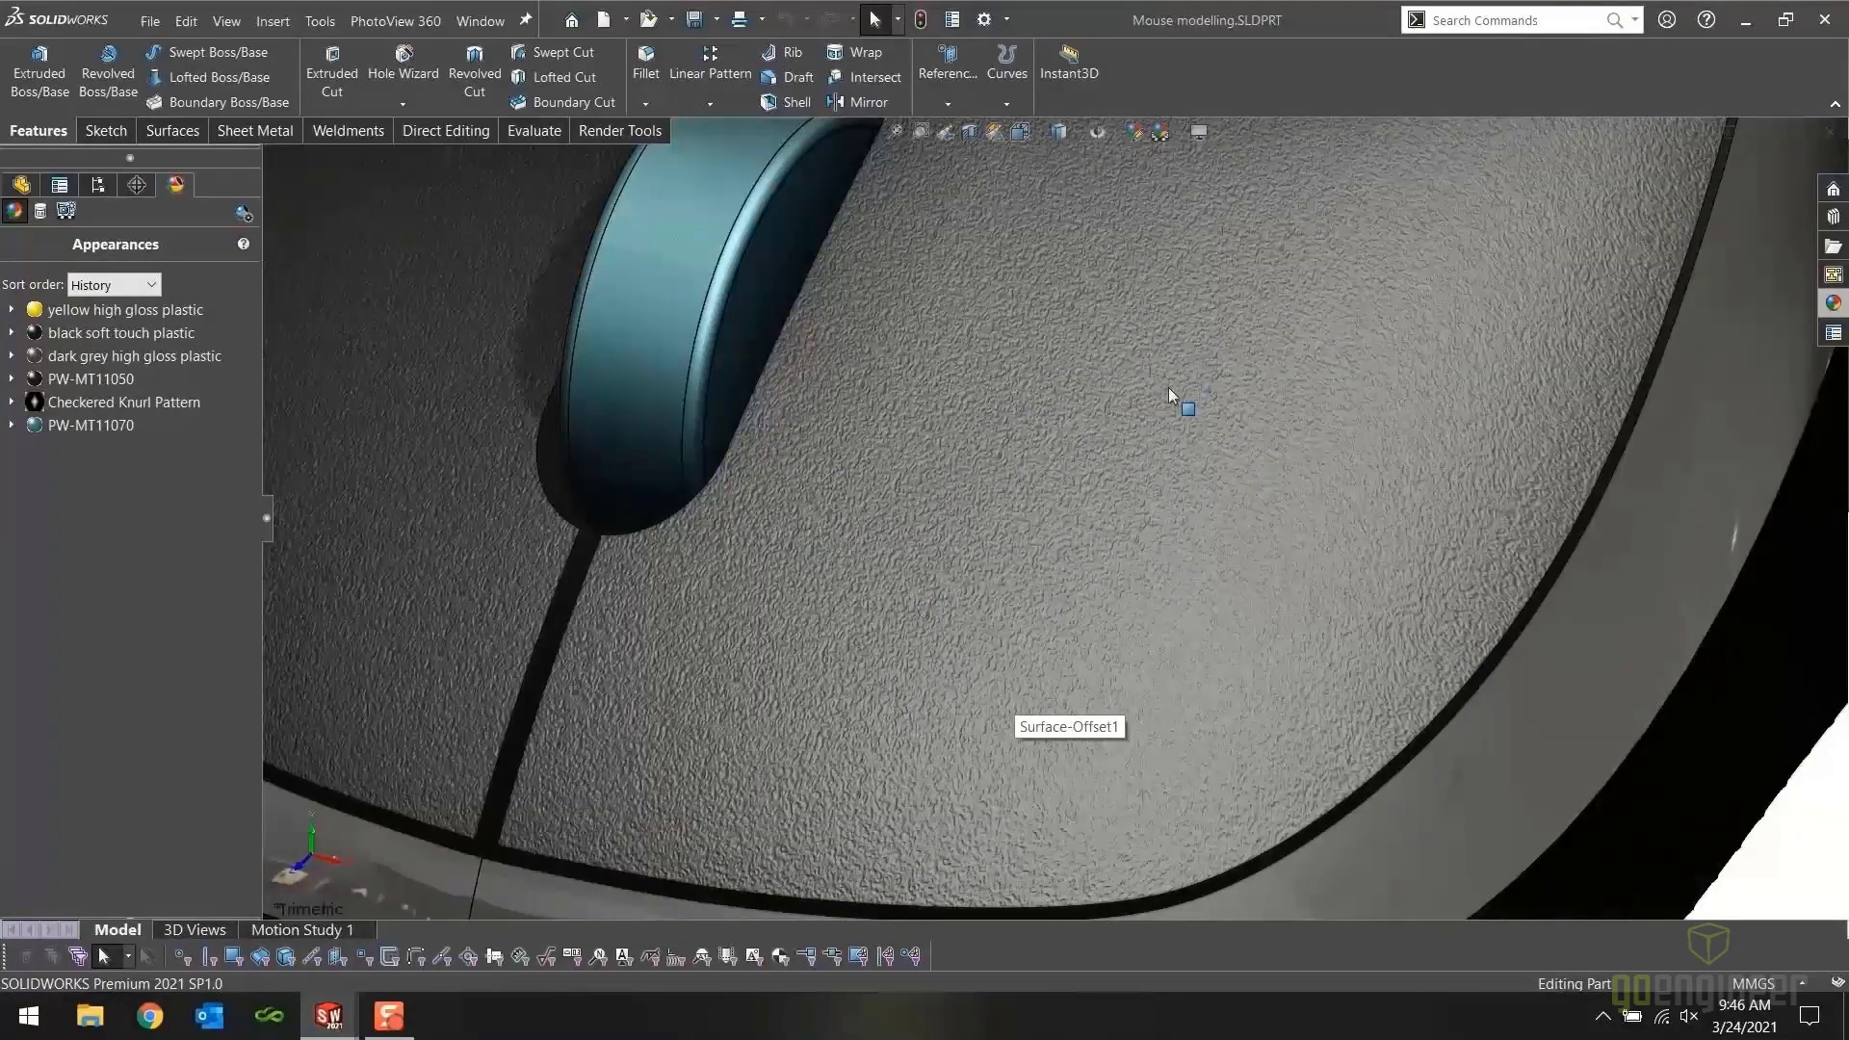
scroll(1194, 449, up, 5)
scroll(1193, 449, down, 1)
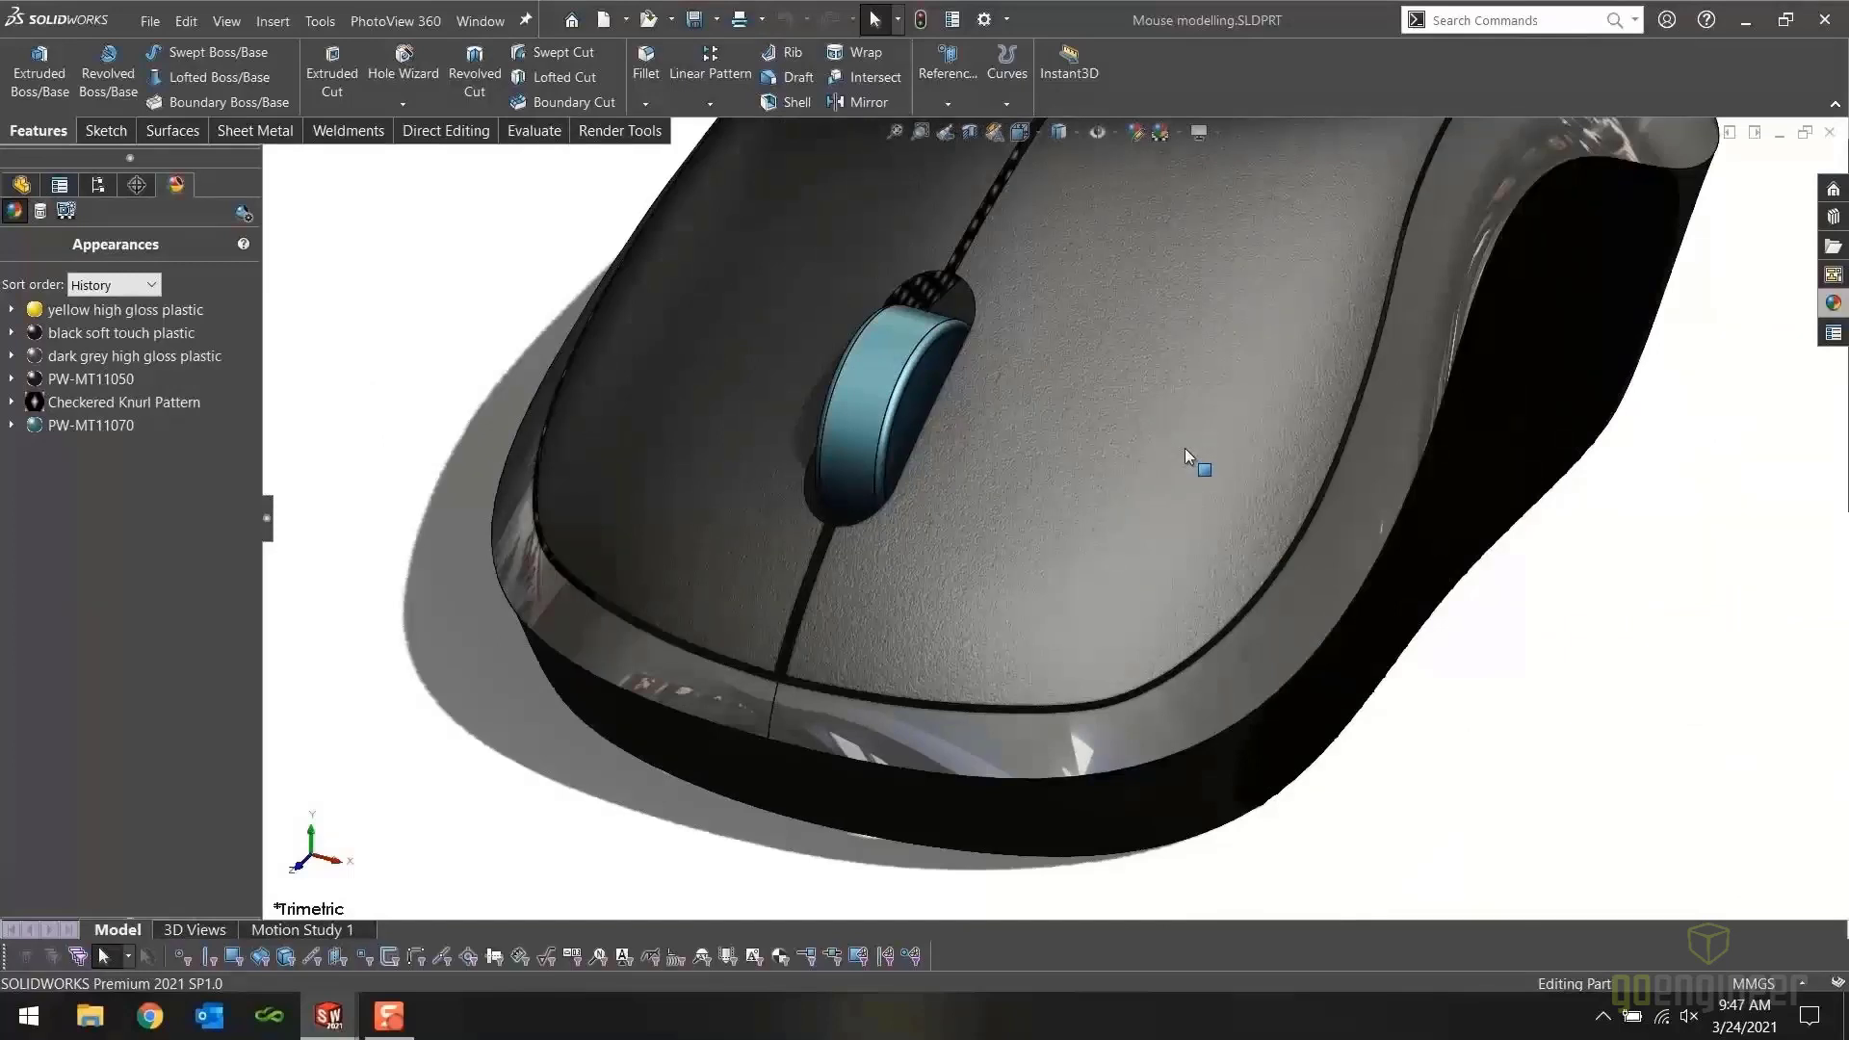
scroll(1208, 438, up, 1)
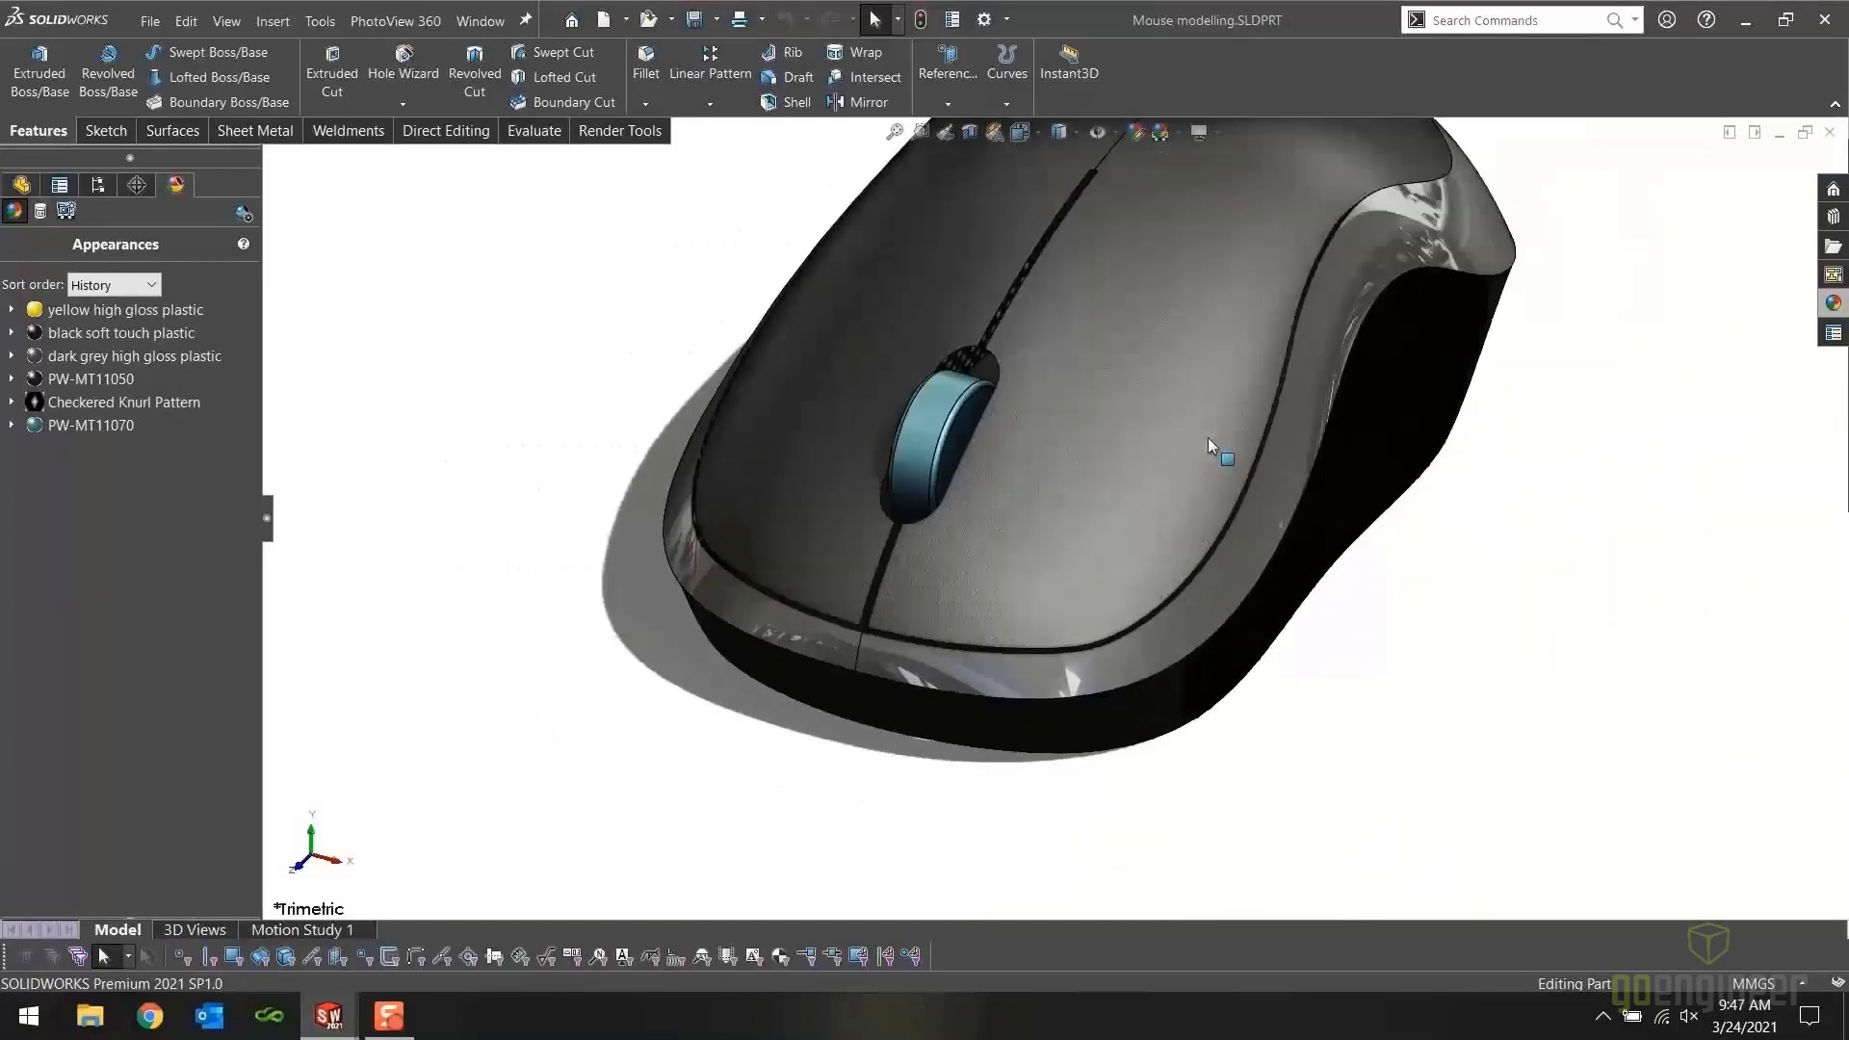
Set the display style to Shaded and inspect the raised knurled texture on the mouse's side grip
middle_drag(1430, 627, 1386, 457)
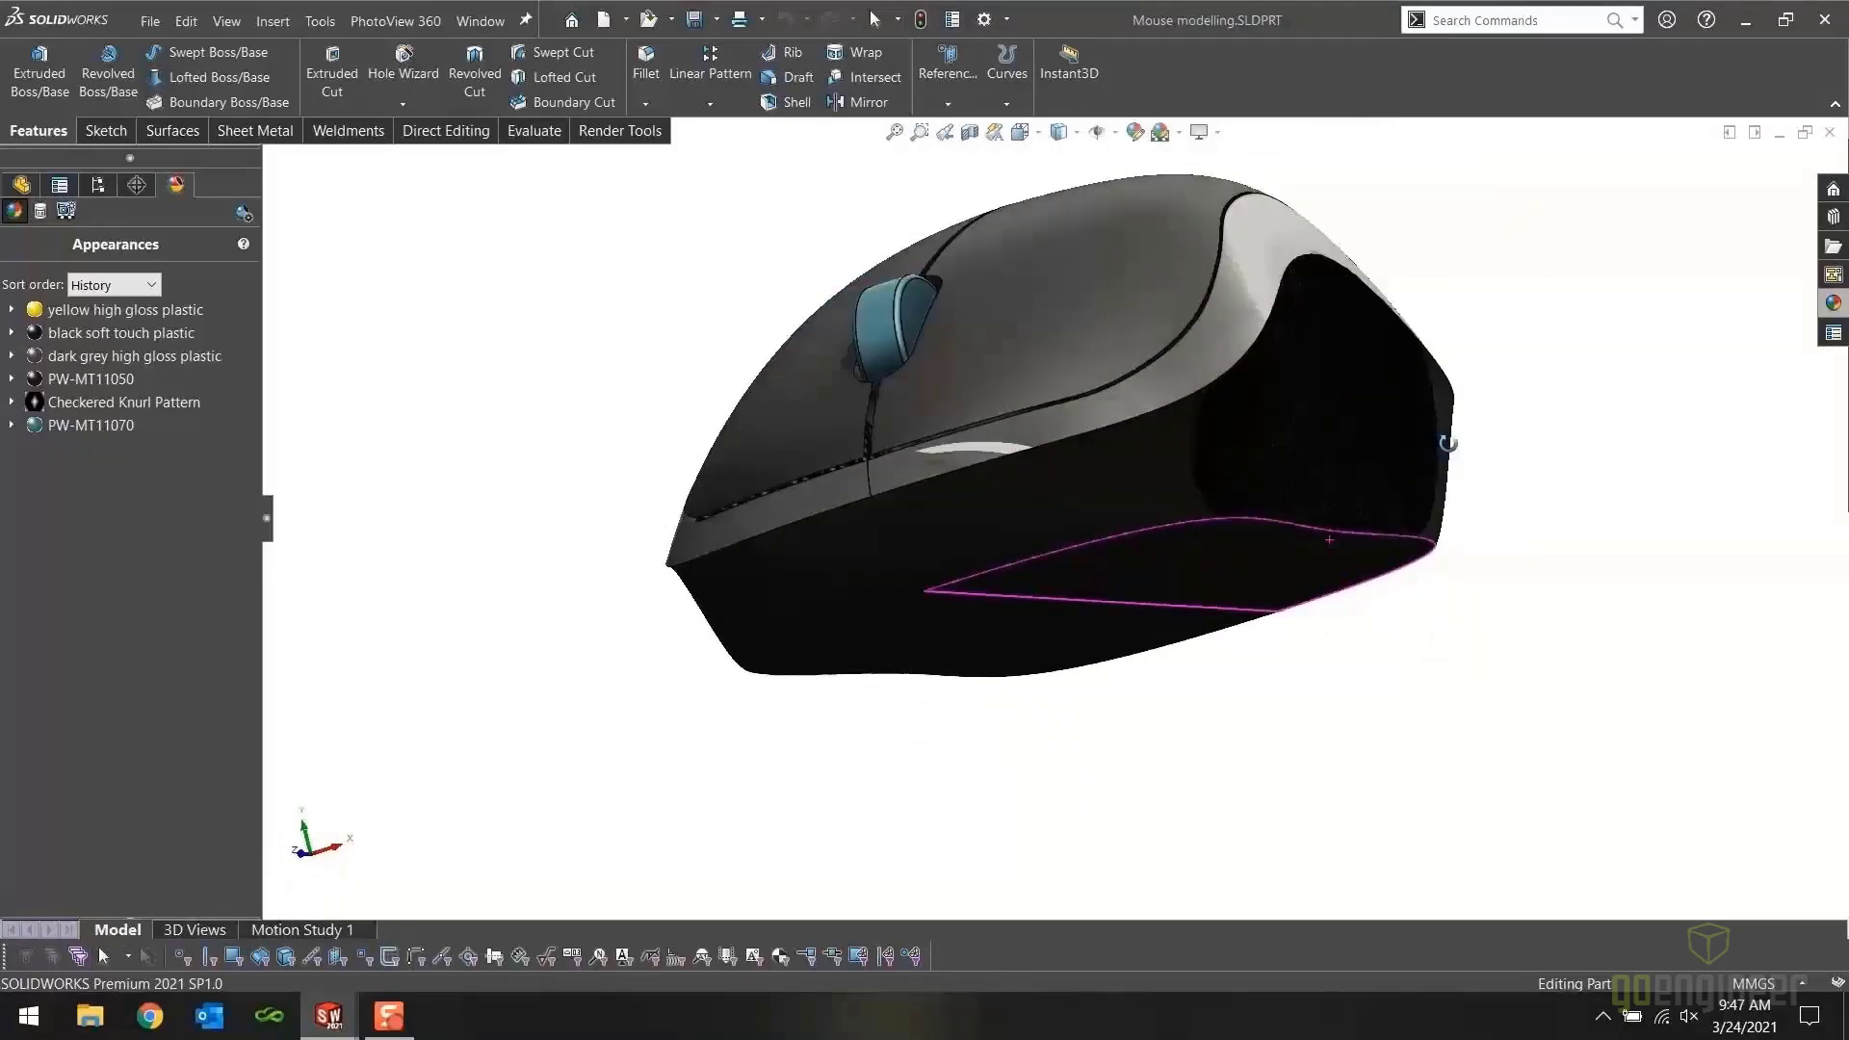
scroll(1377, 464, down, 5)
scroll(1346, 462, down, 3)
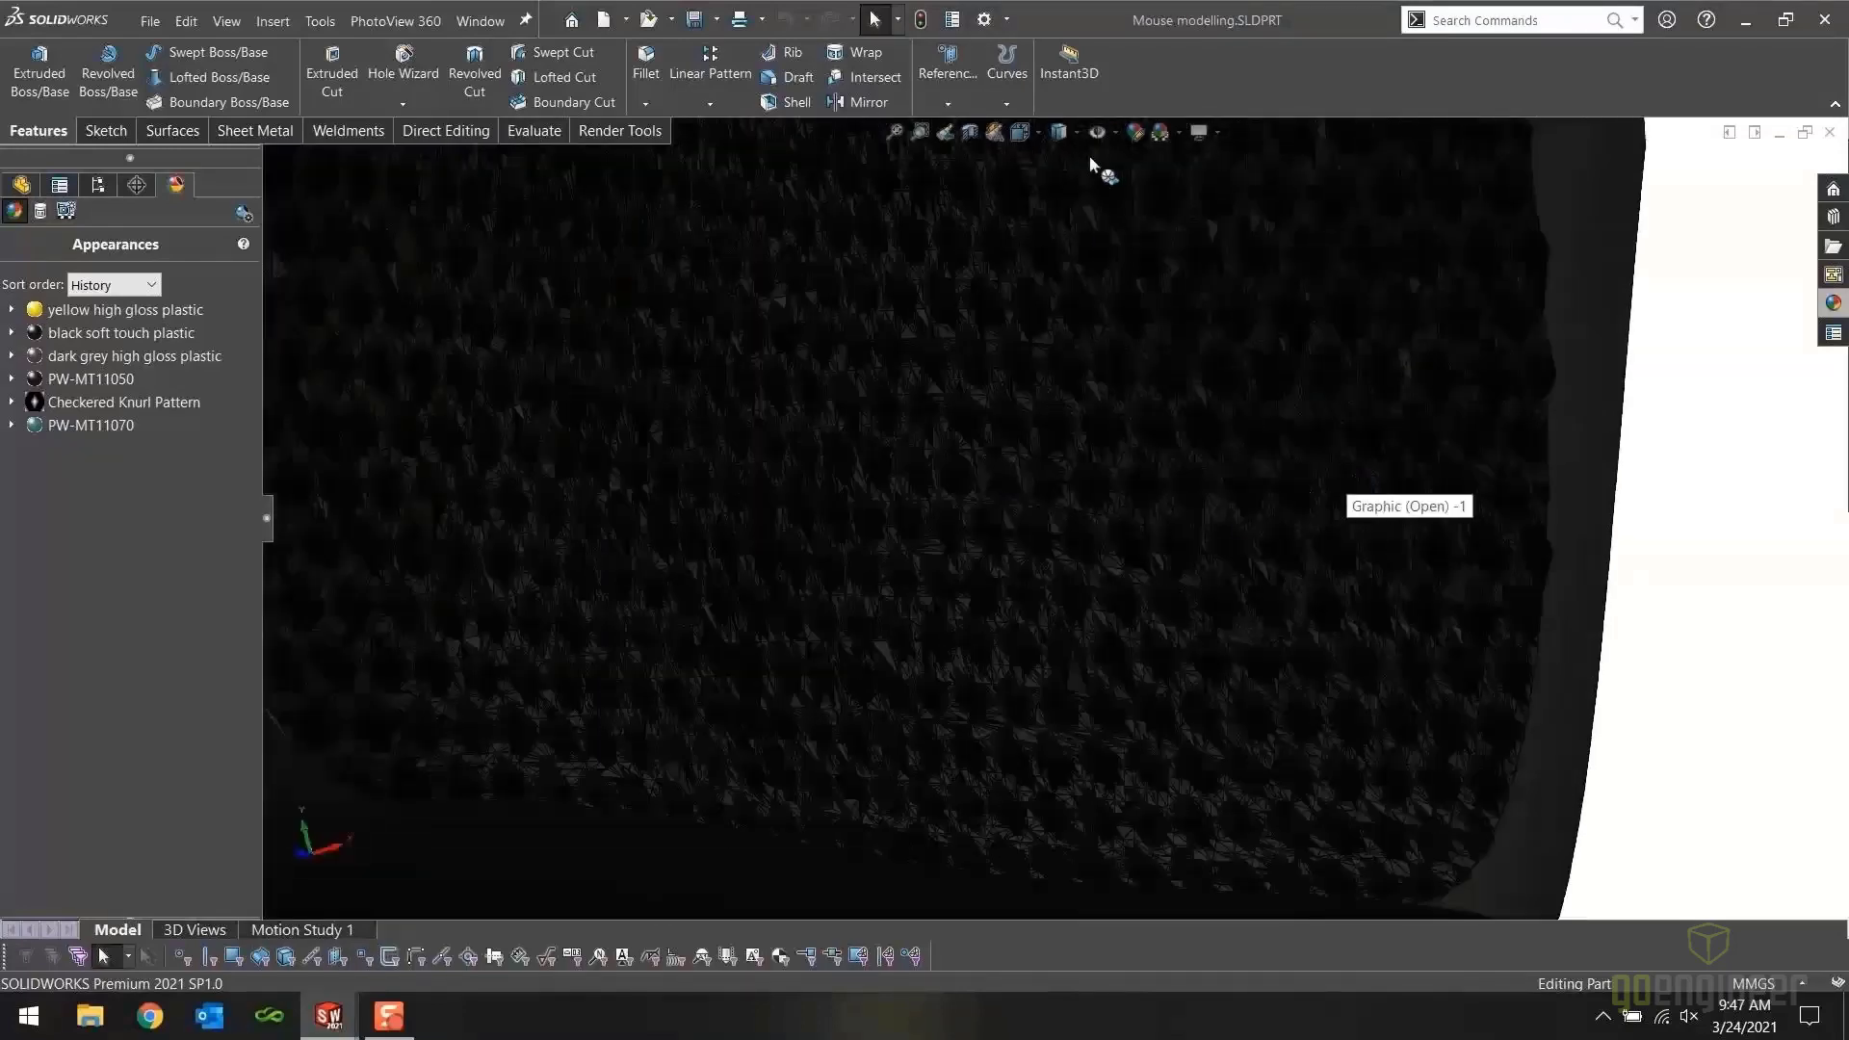
click(1071, 137)
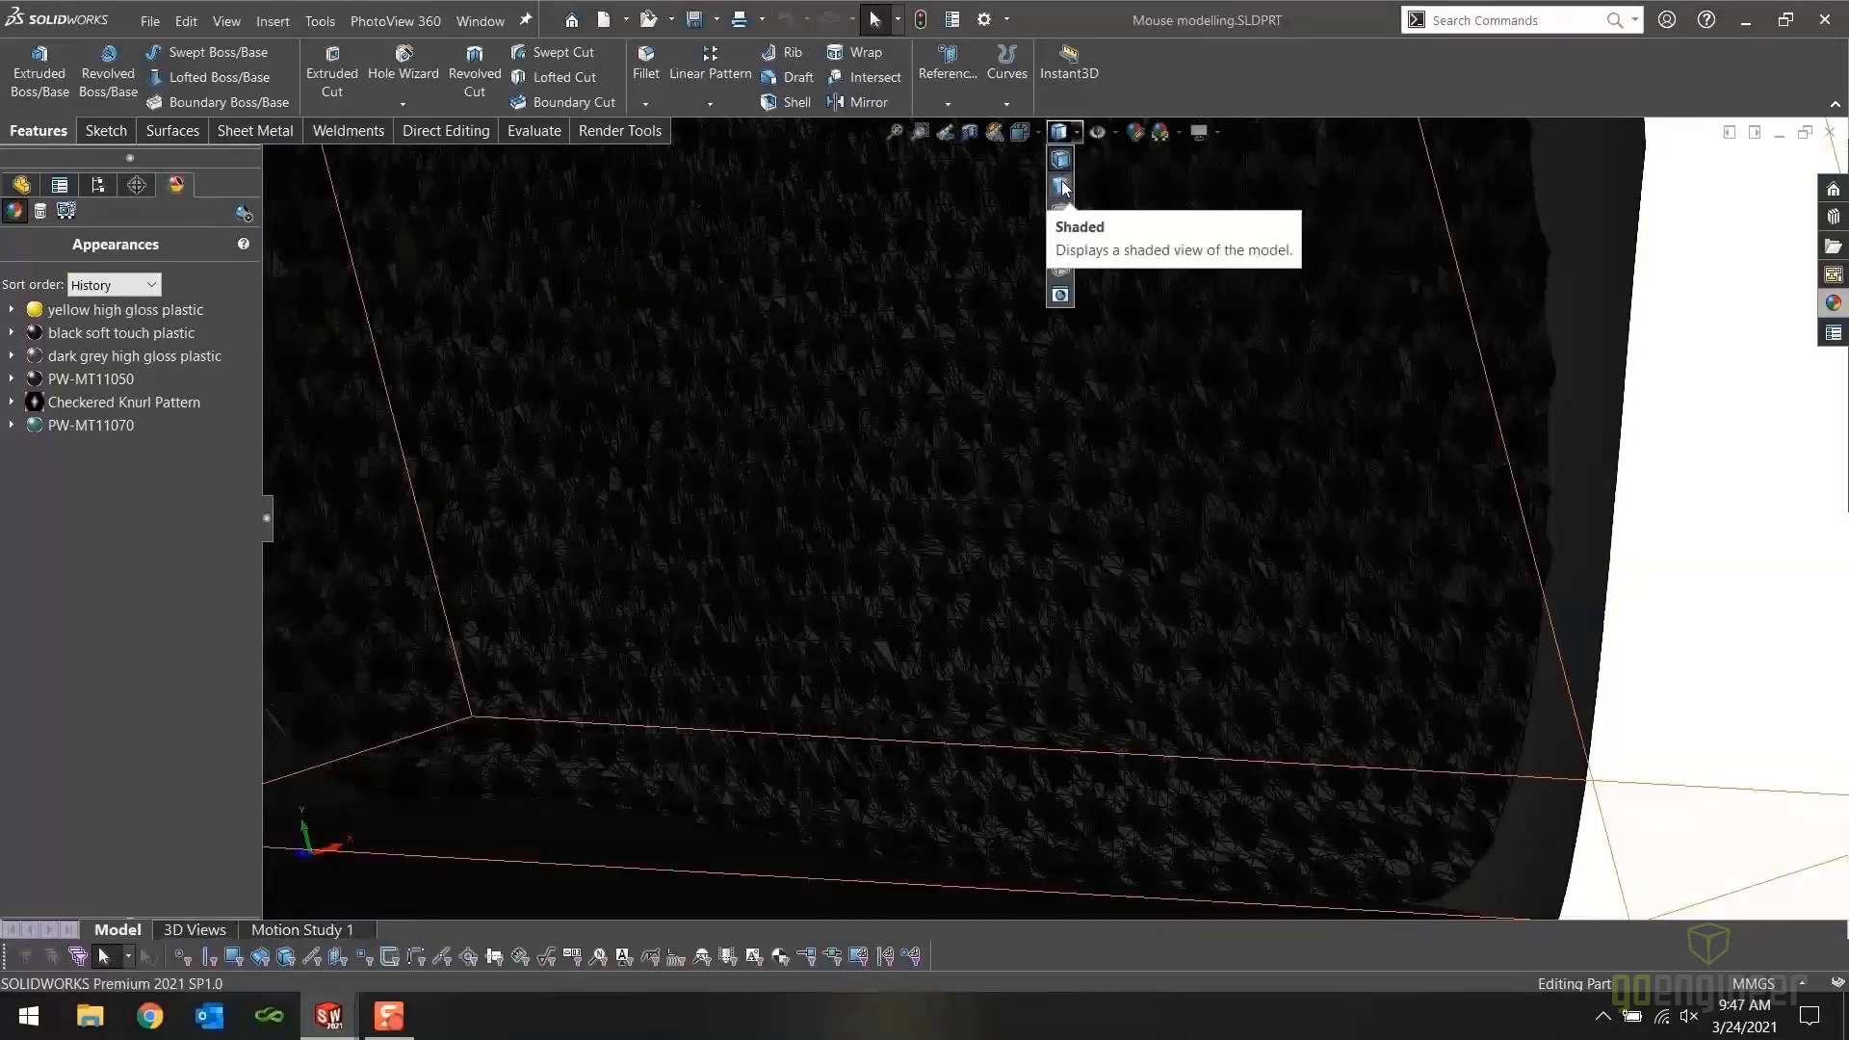
click(1061, 185)
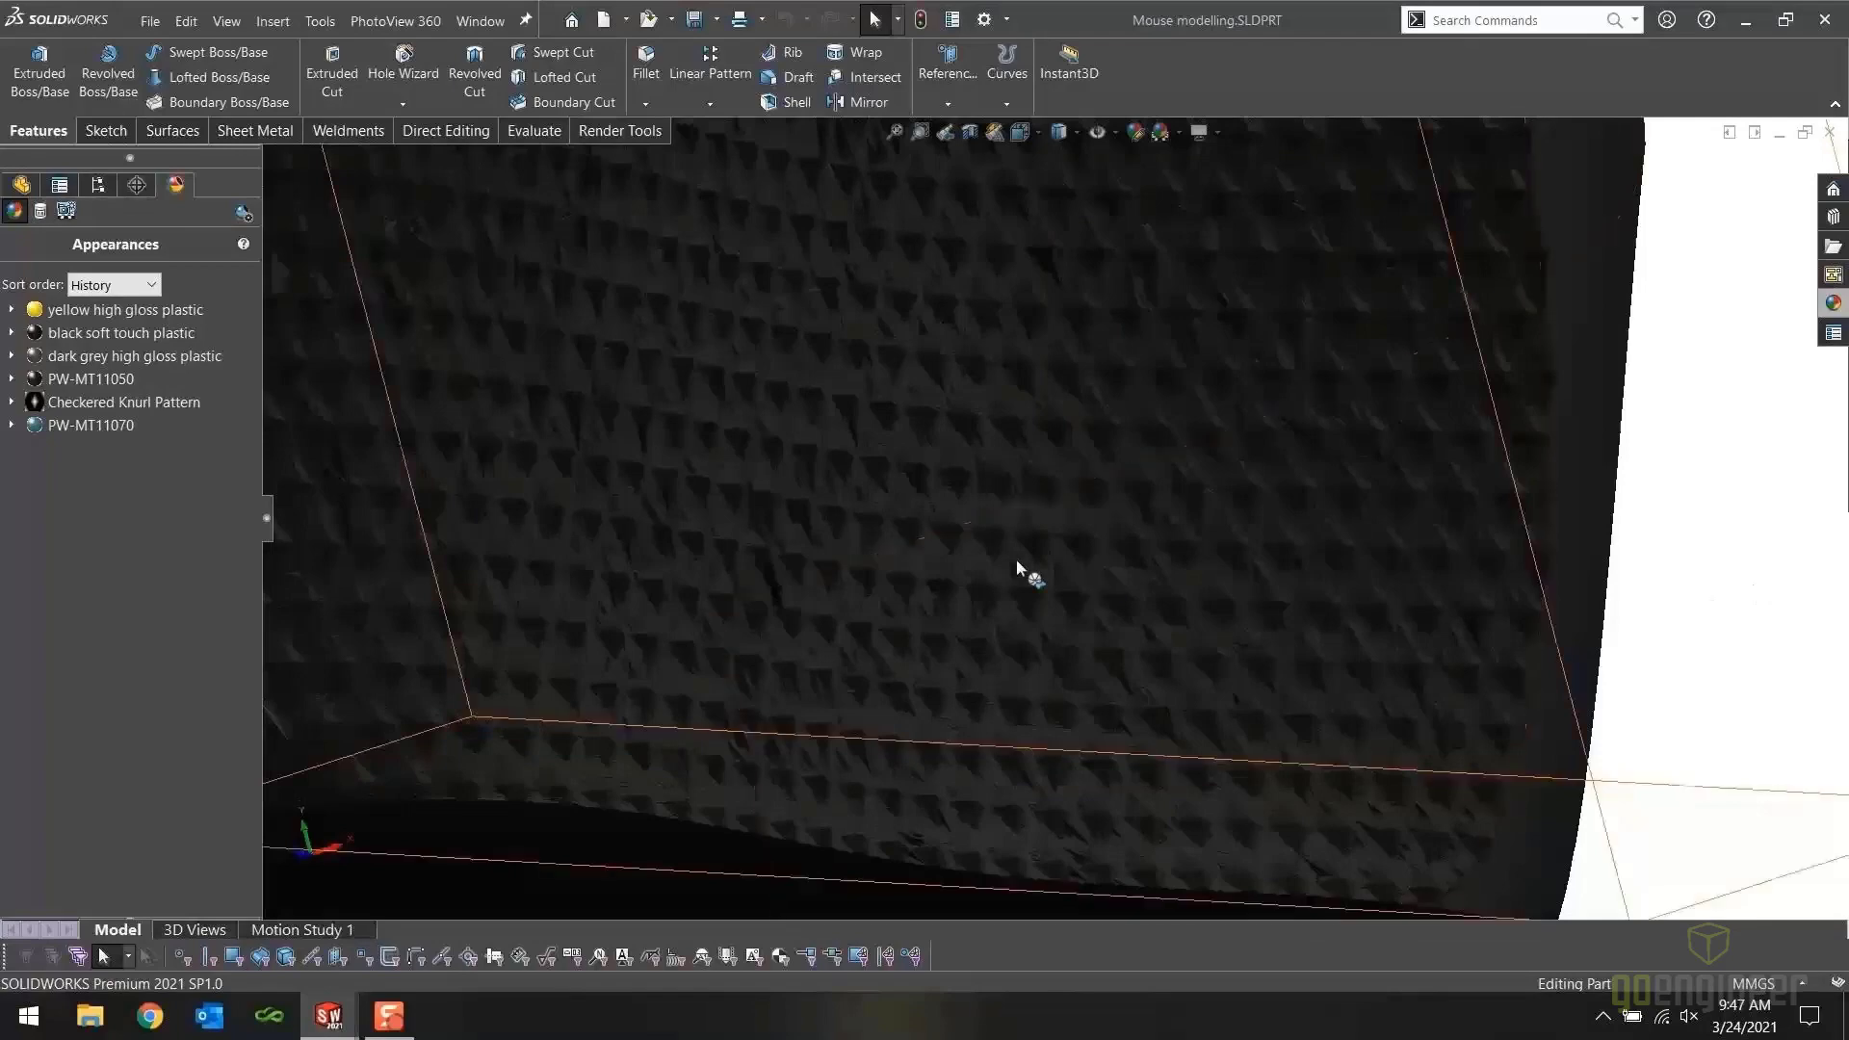
scroll(1017, 560, up, 3)
middle_drag(869, 516, 883, 516)
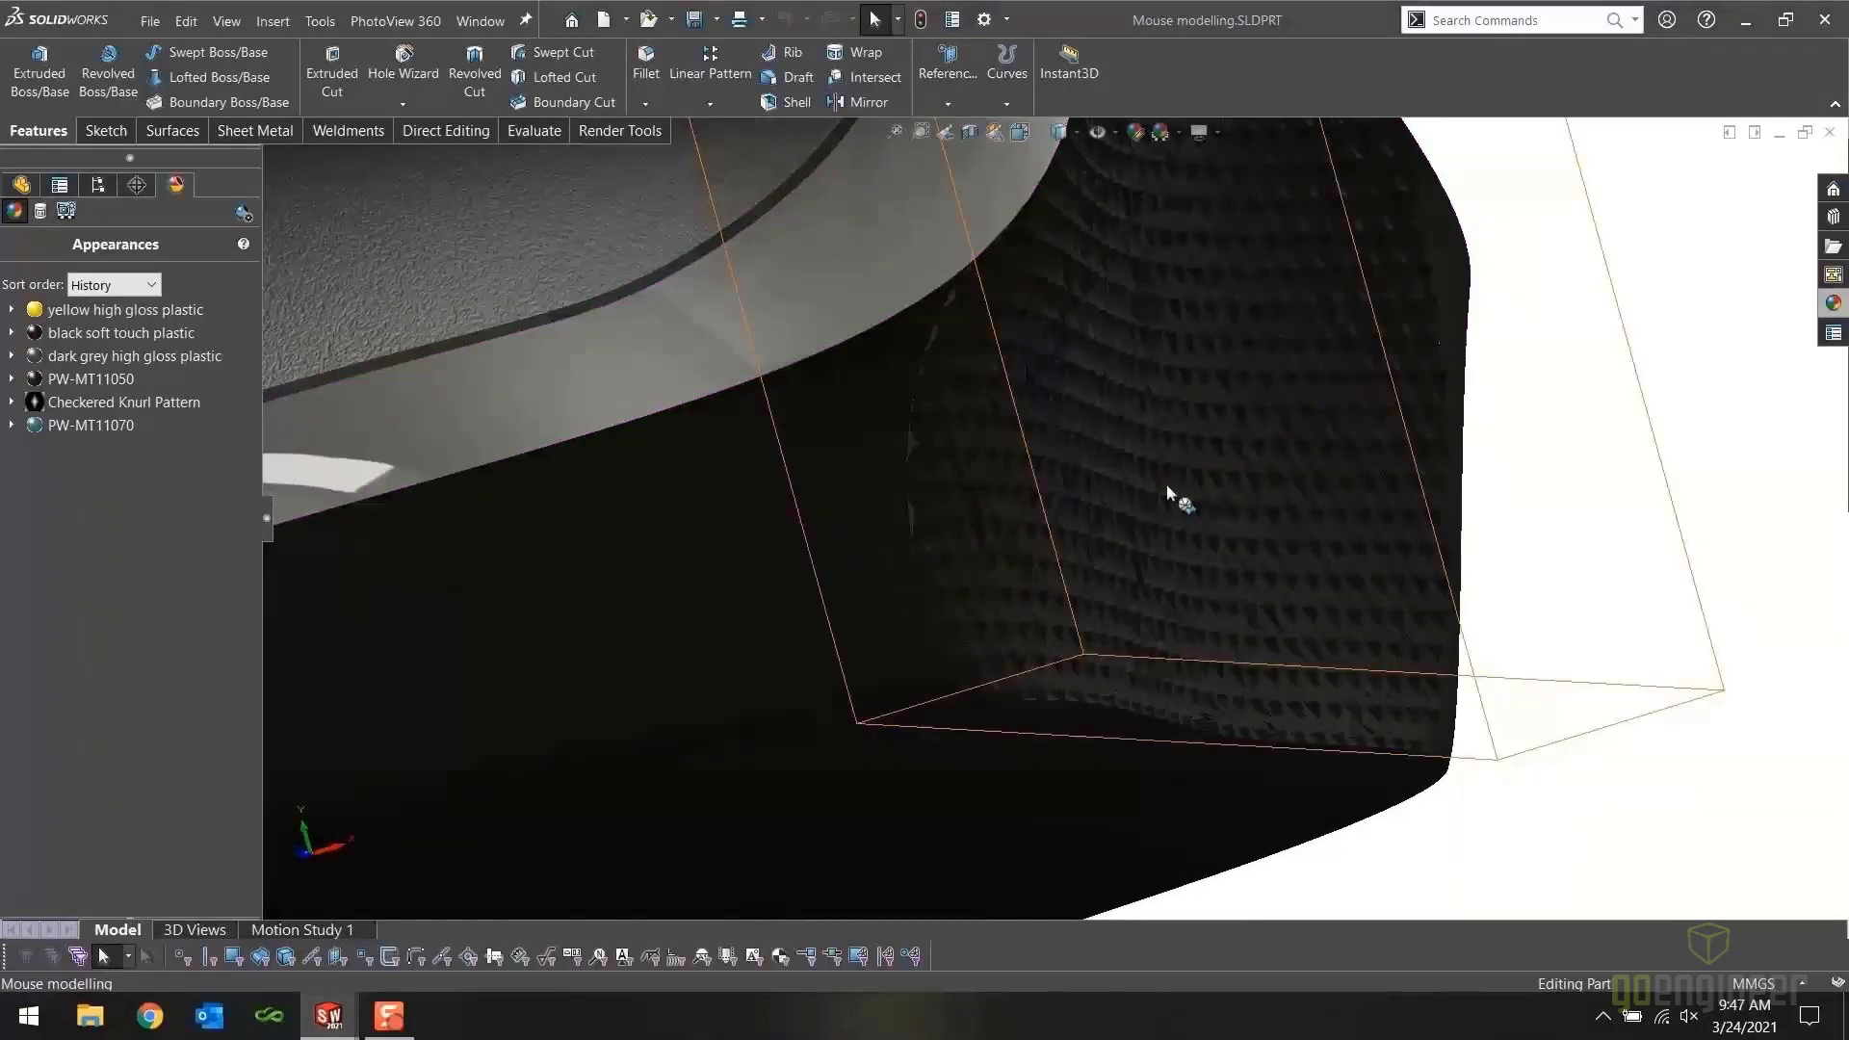
middle_drag(1548, 742, 1581, 762)
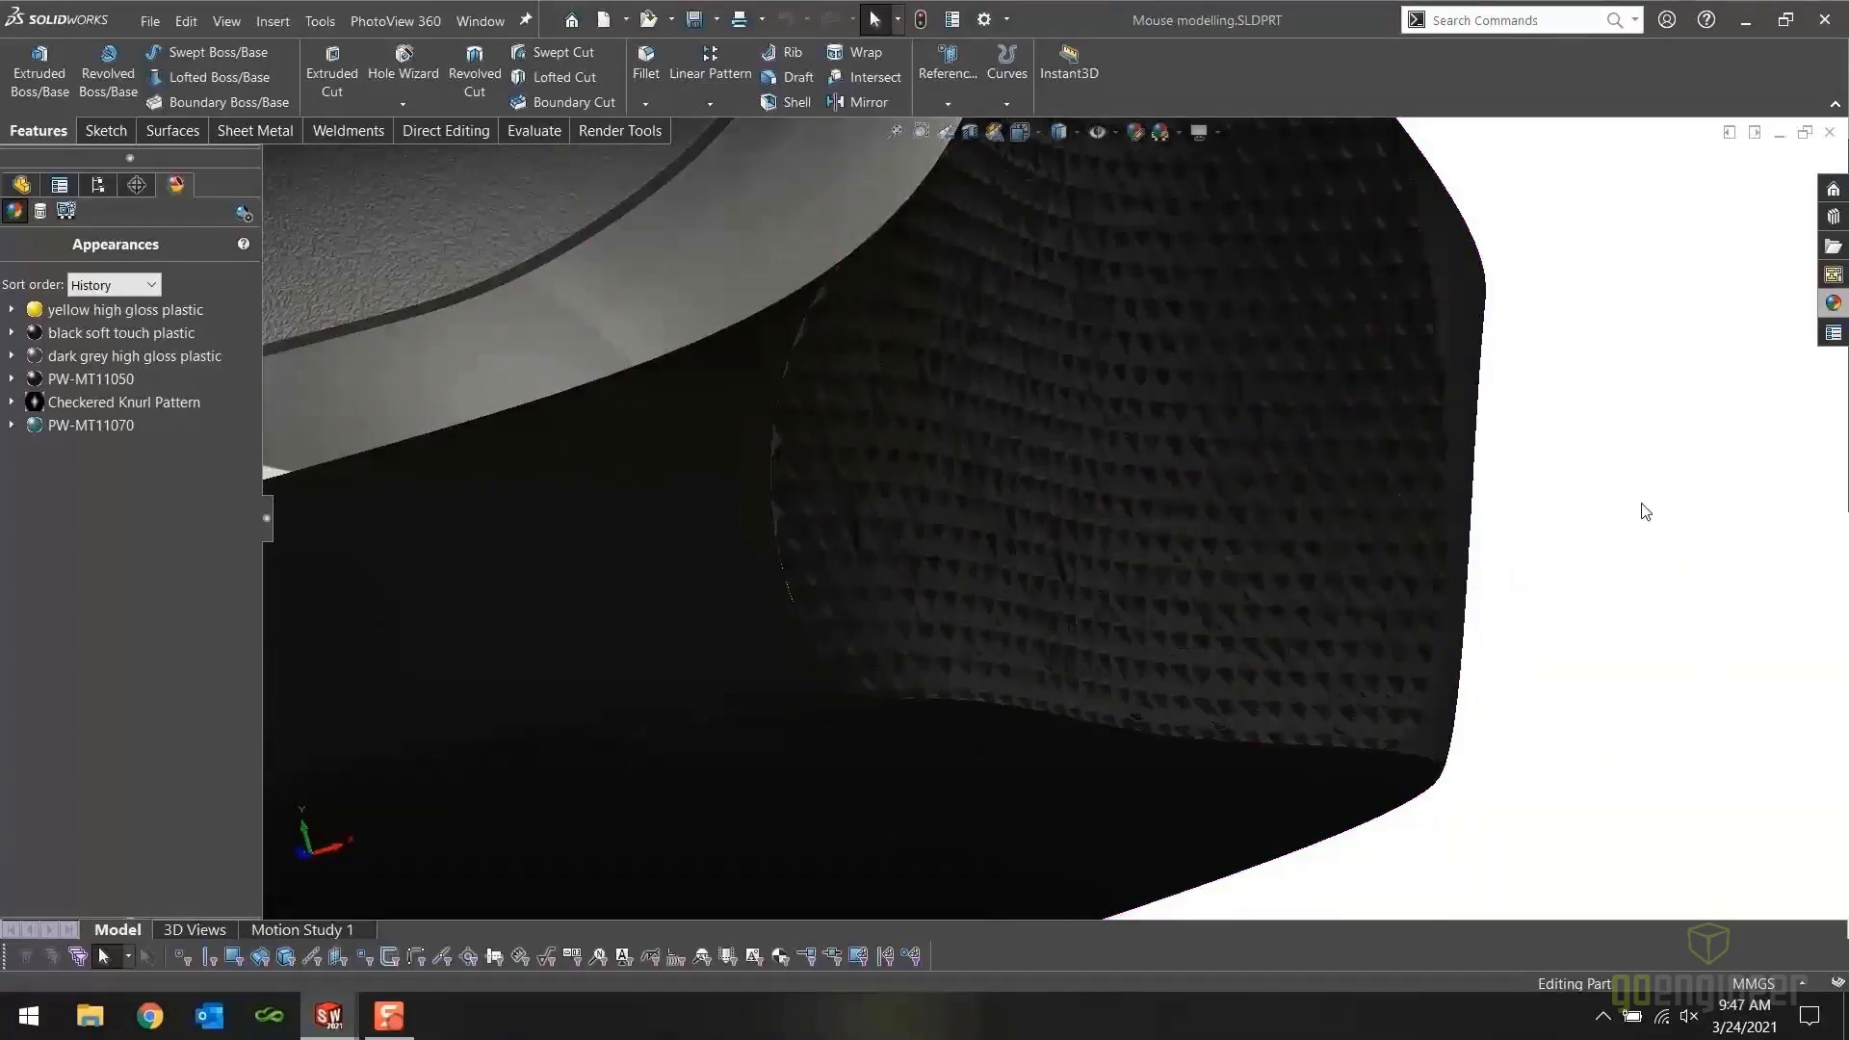
Examine the checkered knurl pattern on the mirrored side grip of the mouse
key(ctrl+7)
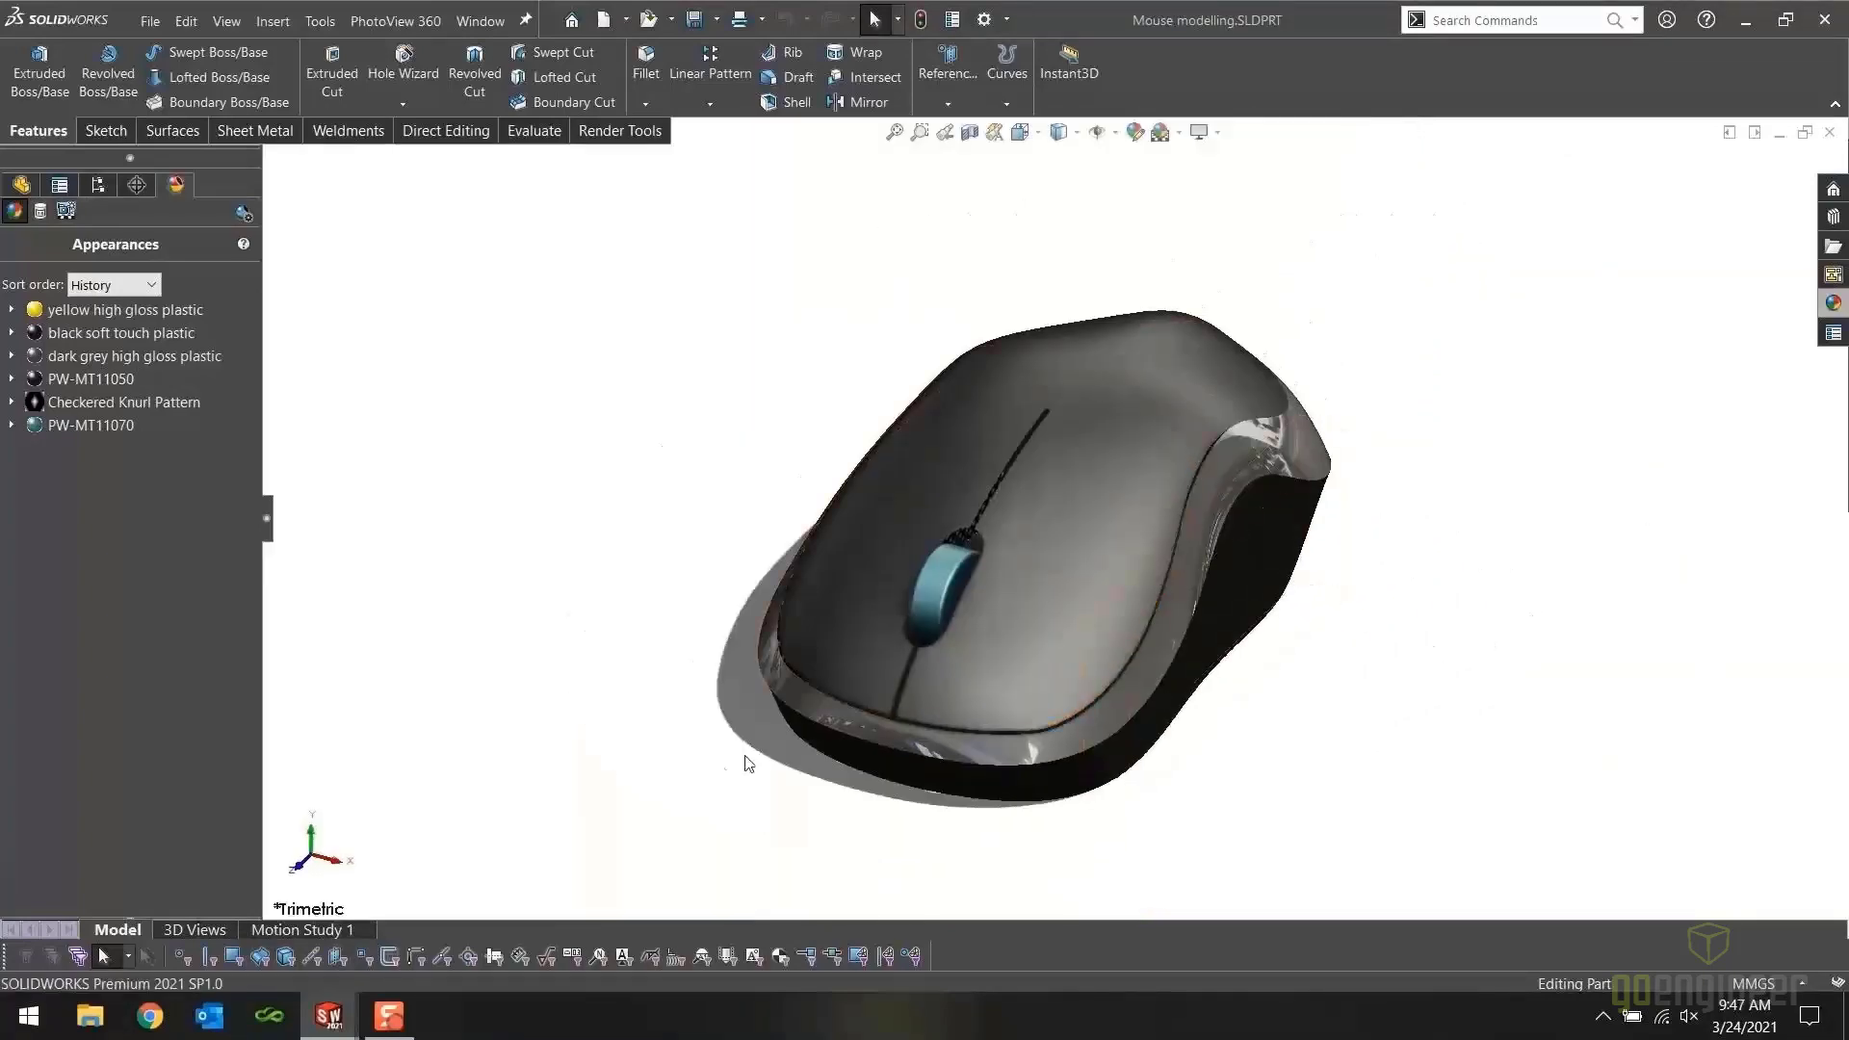
middle_drag(742, 760, 911, 771)
scroll(961, 524, down, 5)
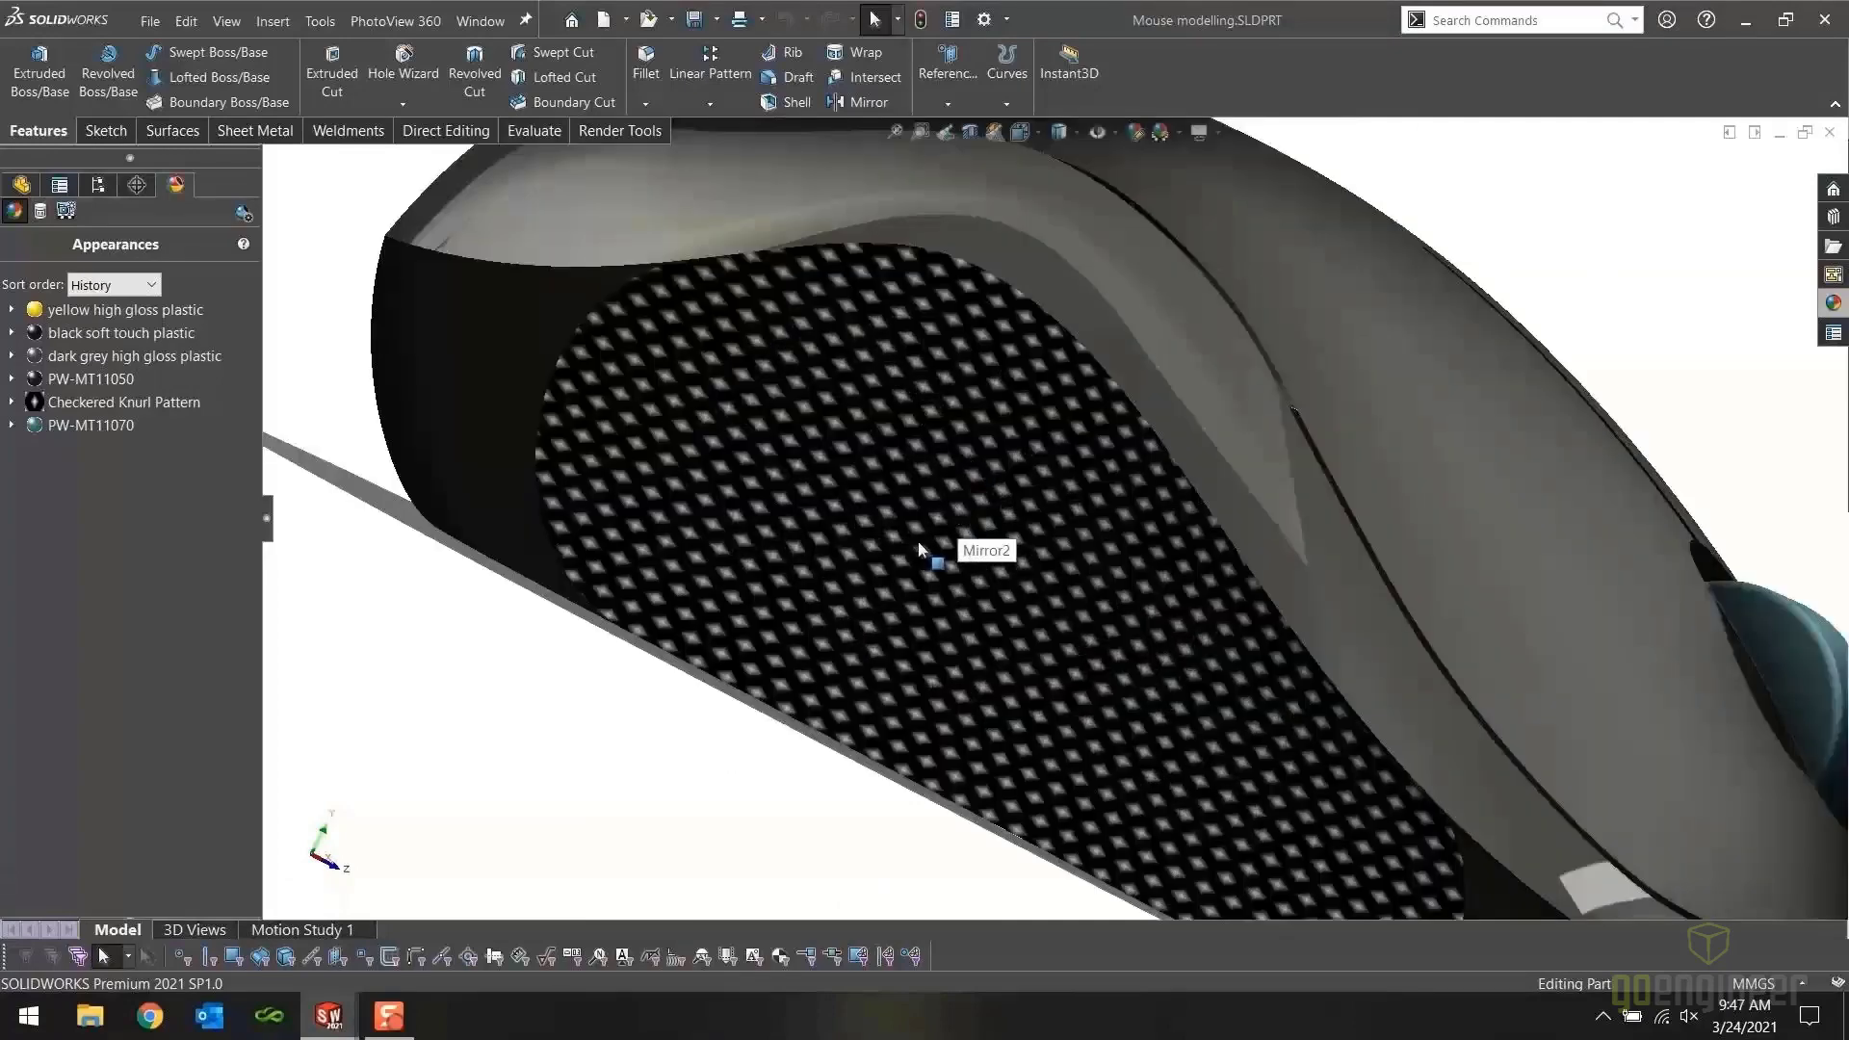
mouse_move(919, 549)
middle_down()
mouse_move(995, 199)
mouse_move(938, 524)
middle_up()
right_drag(1114, 413, 1230, 301)
middle_drag(723, 712, 867, 751)
scroll(940, 570, down, 5)
scroll(941, 572, down, 2)
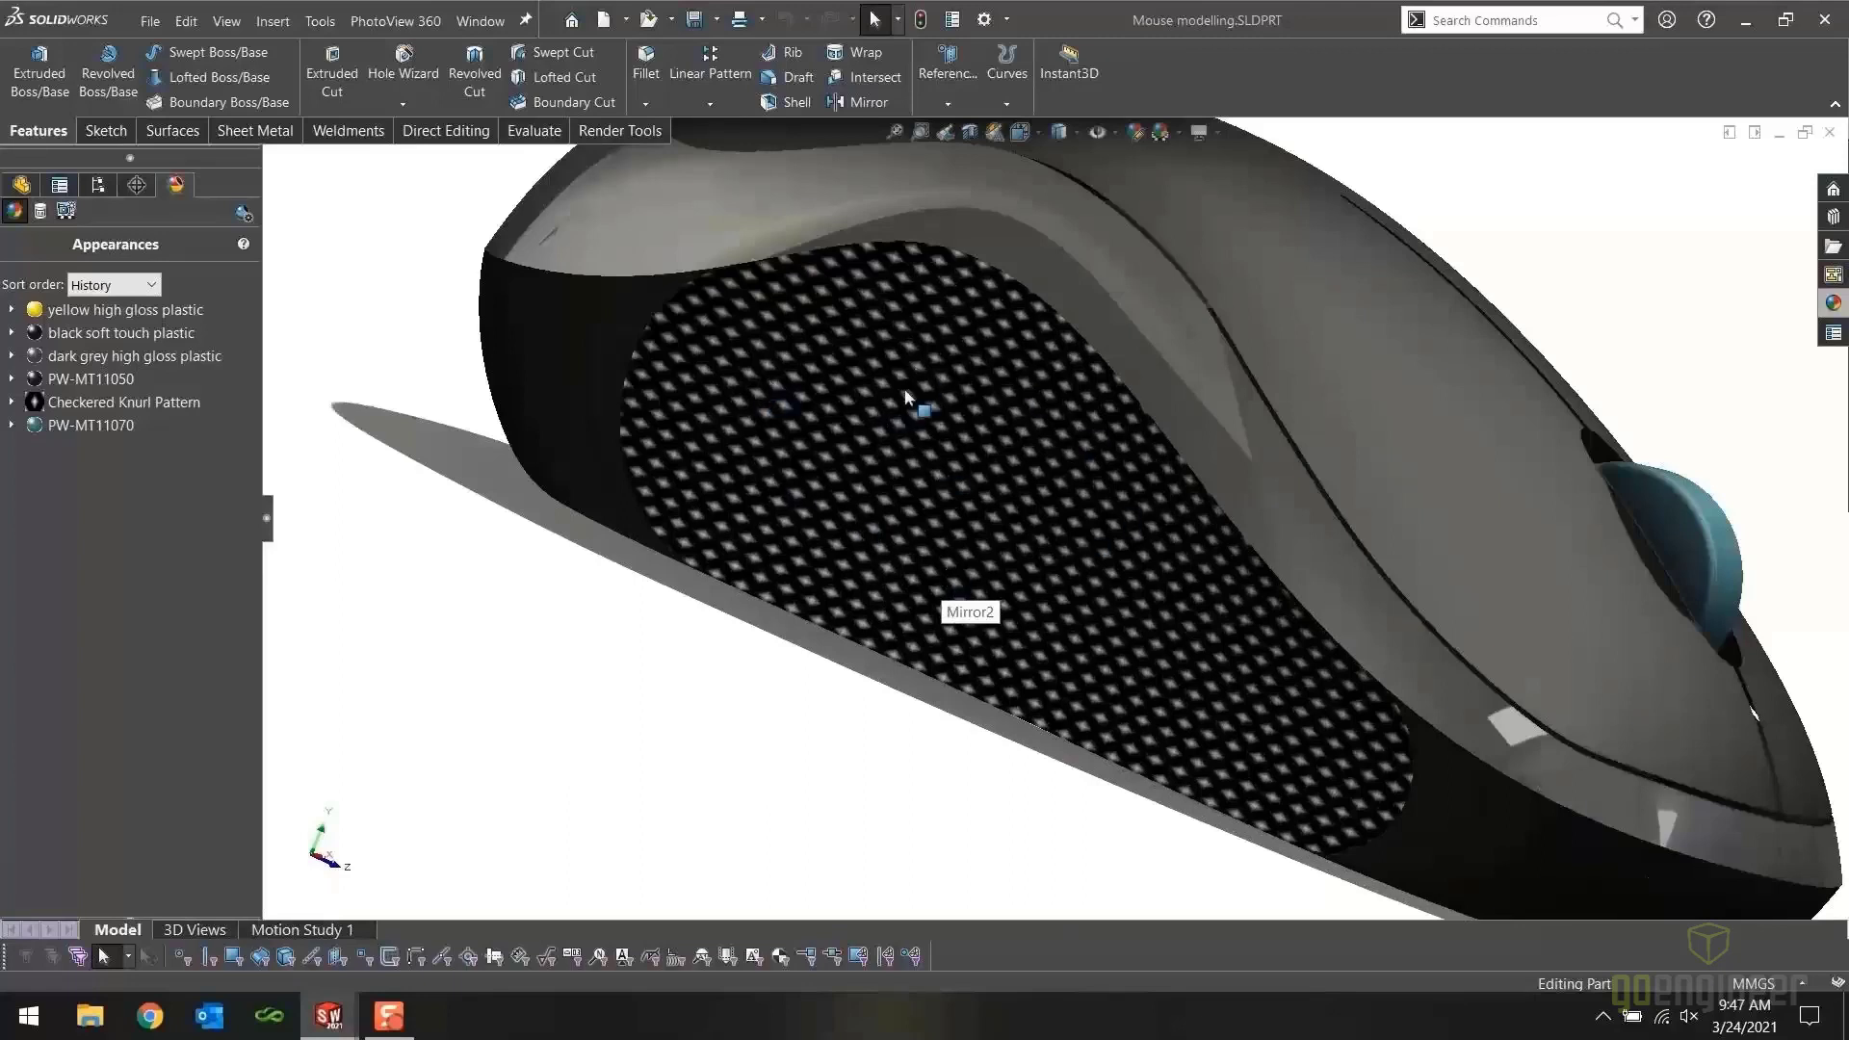
Browse the 3D Textures category under Miscellaneous in the appearance library
click(24, 186)
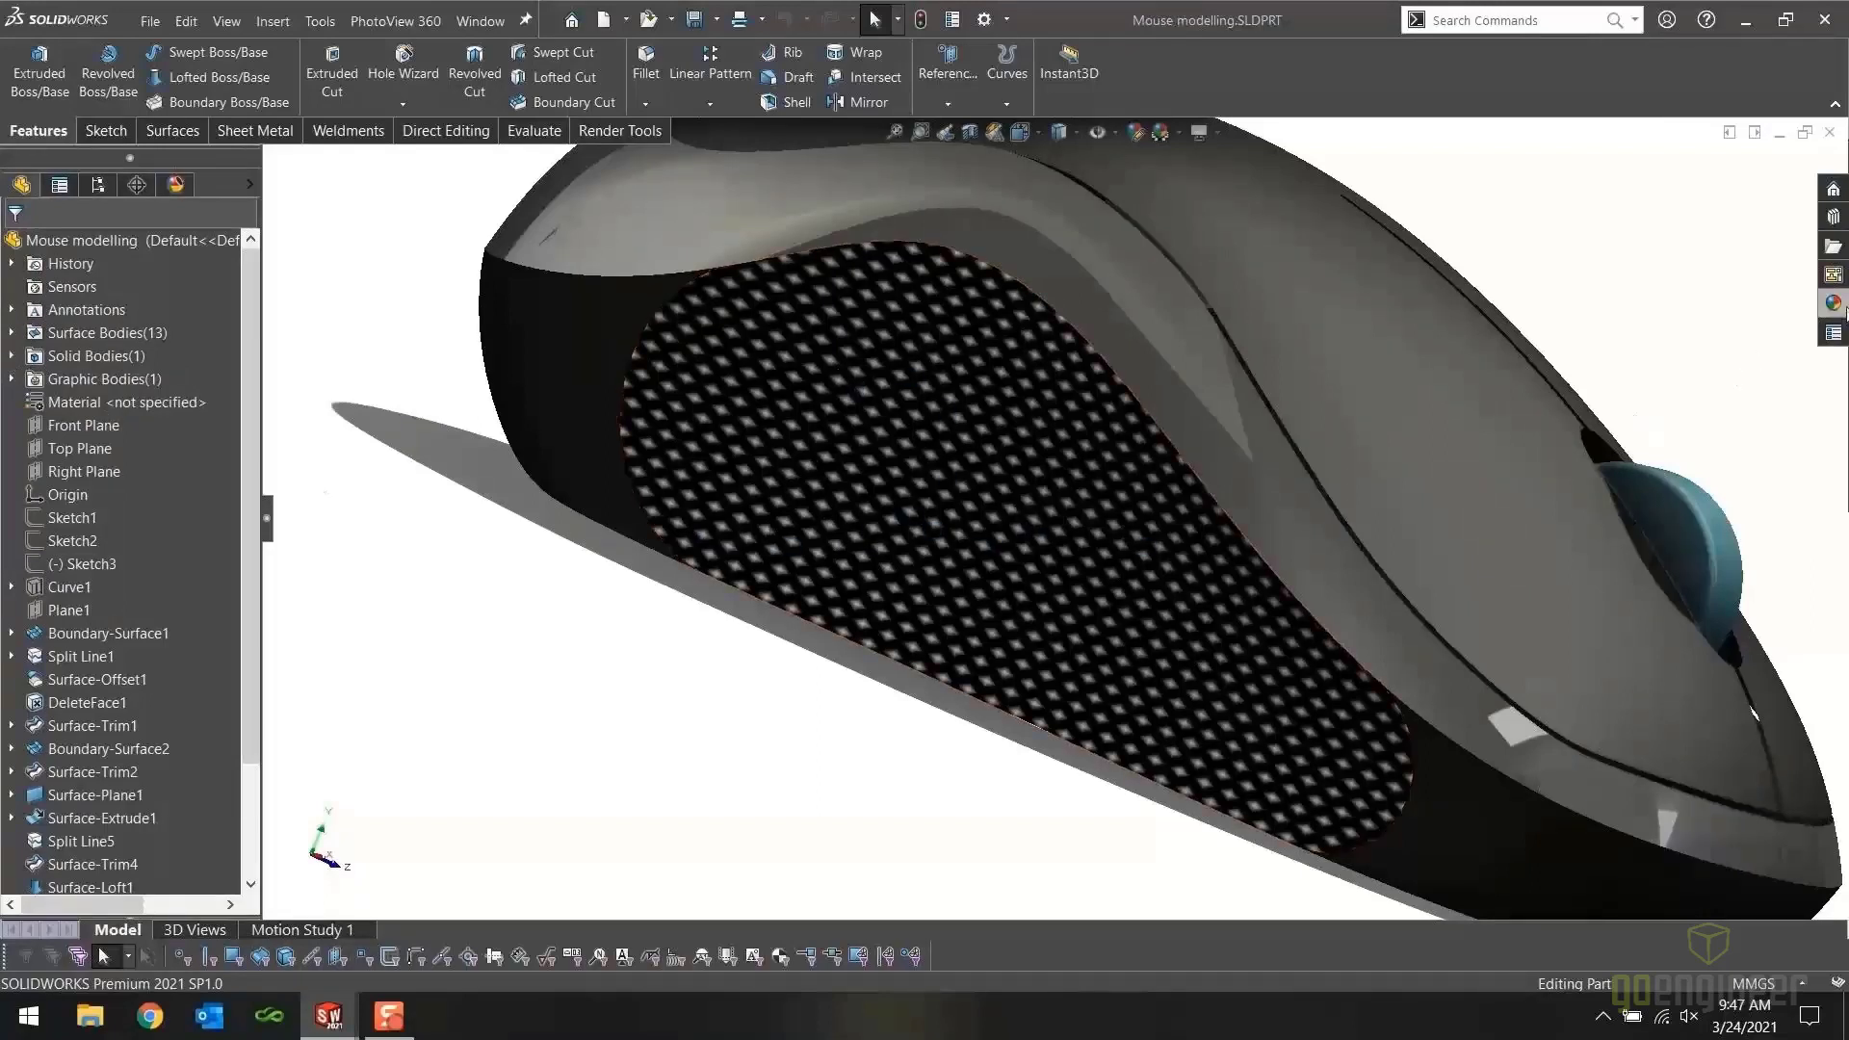
click(1837, 304)
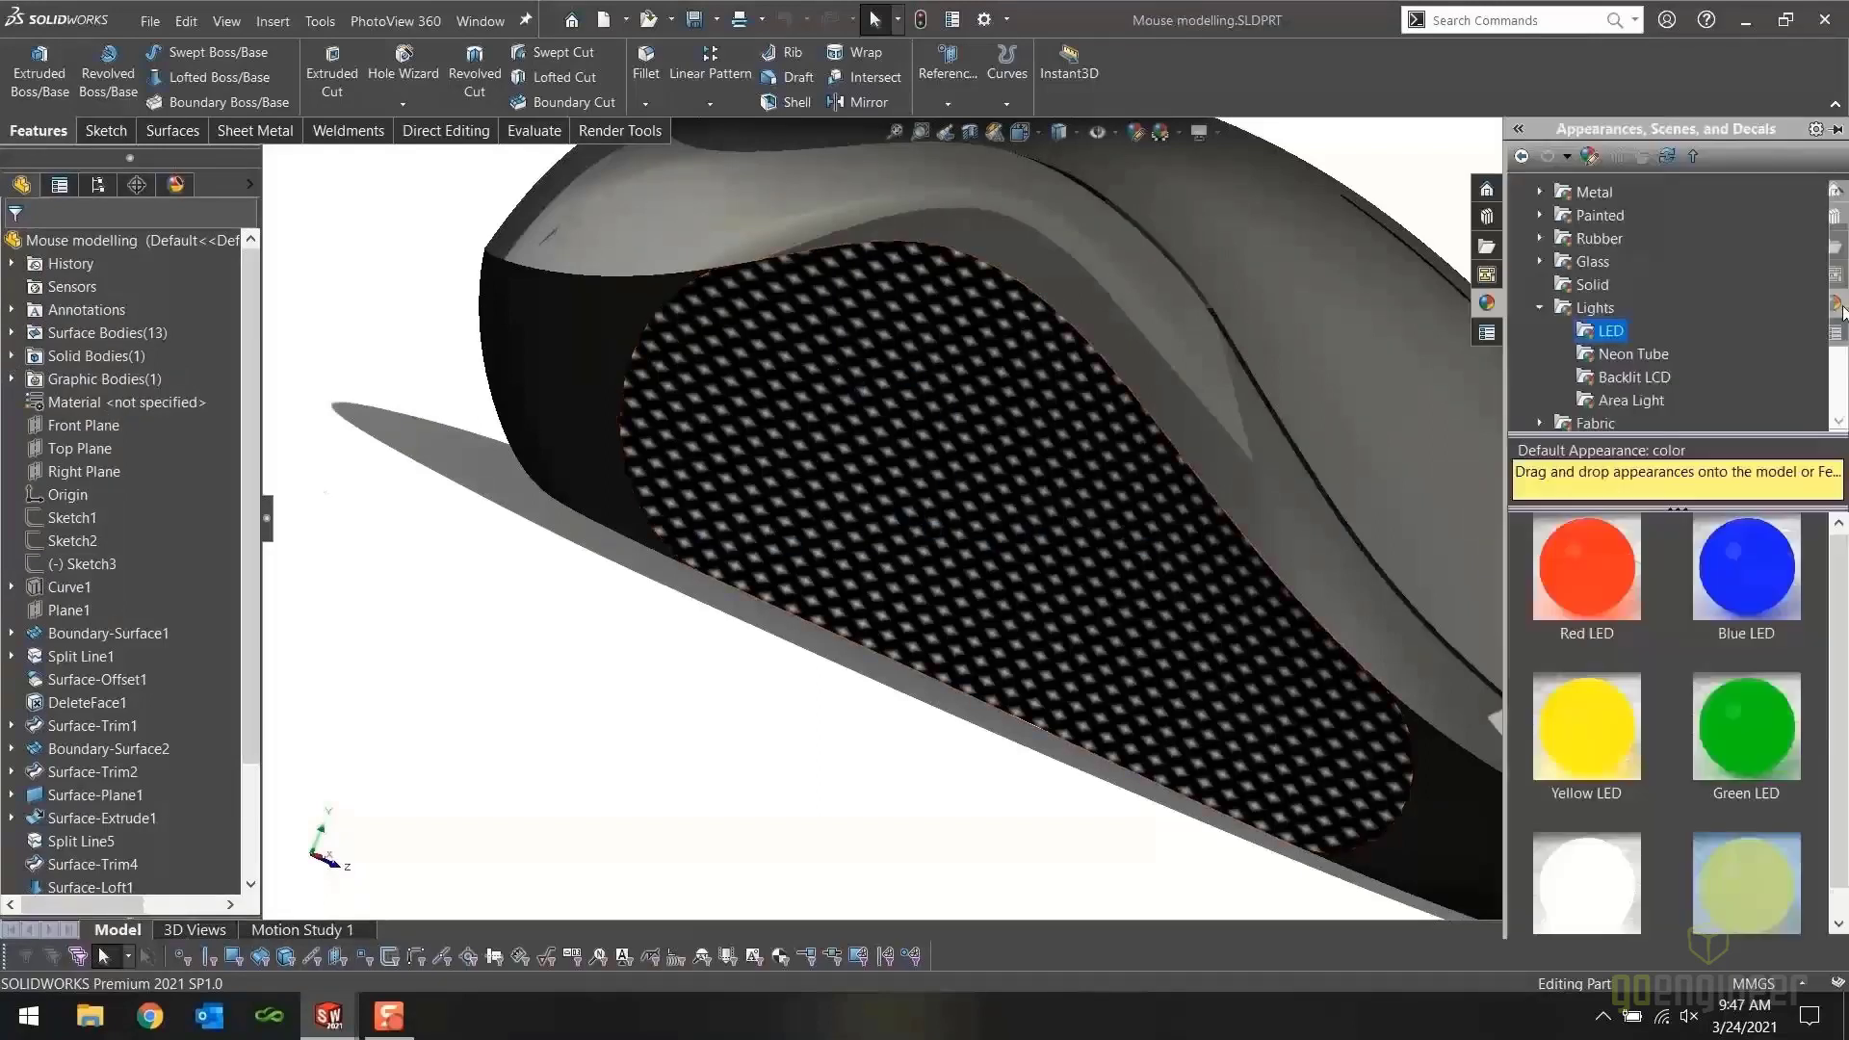
click(1542, 307)
click(1539, 399)
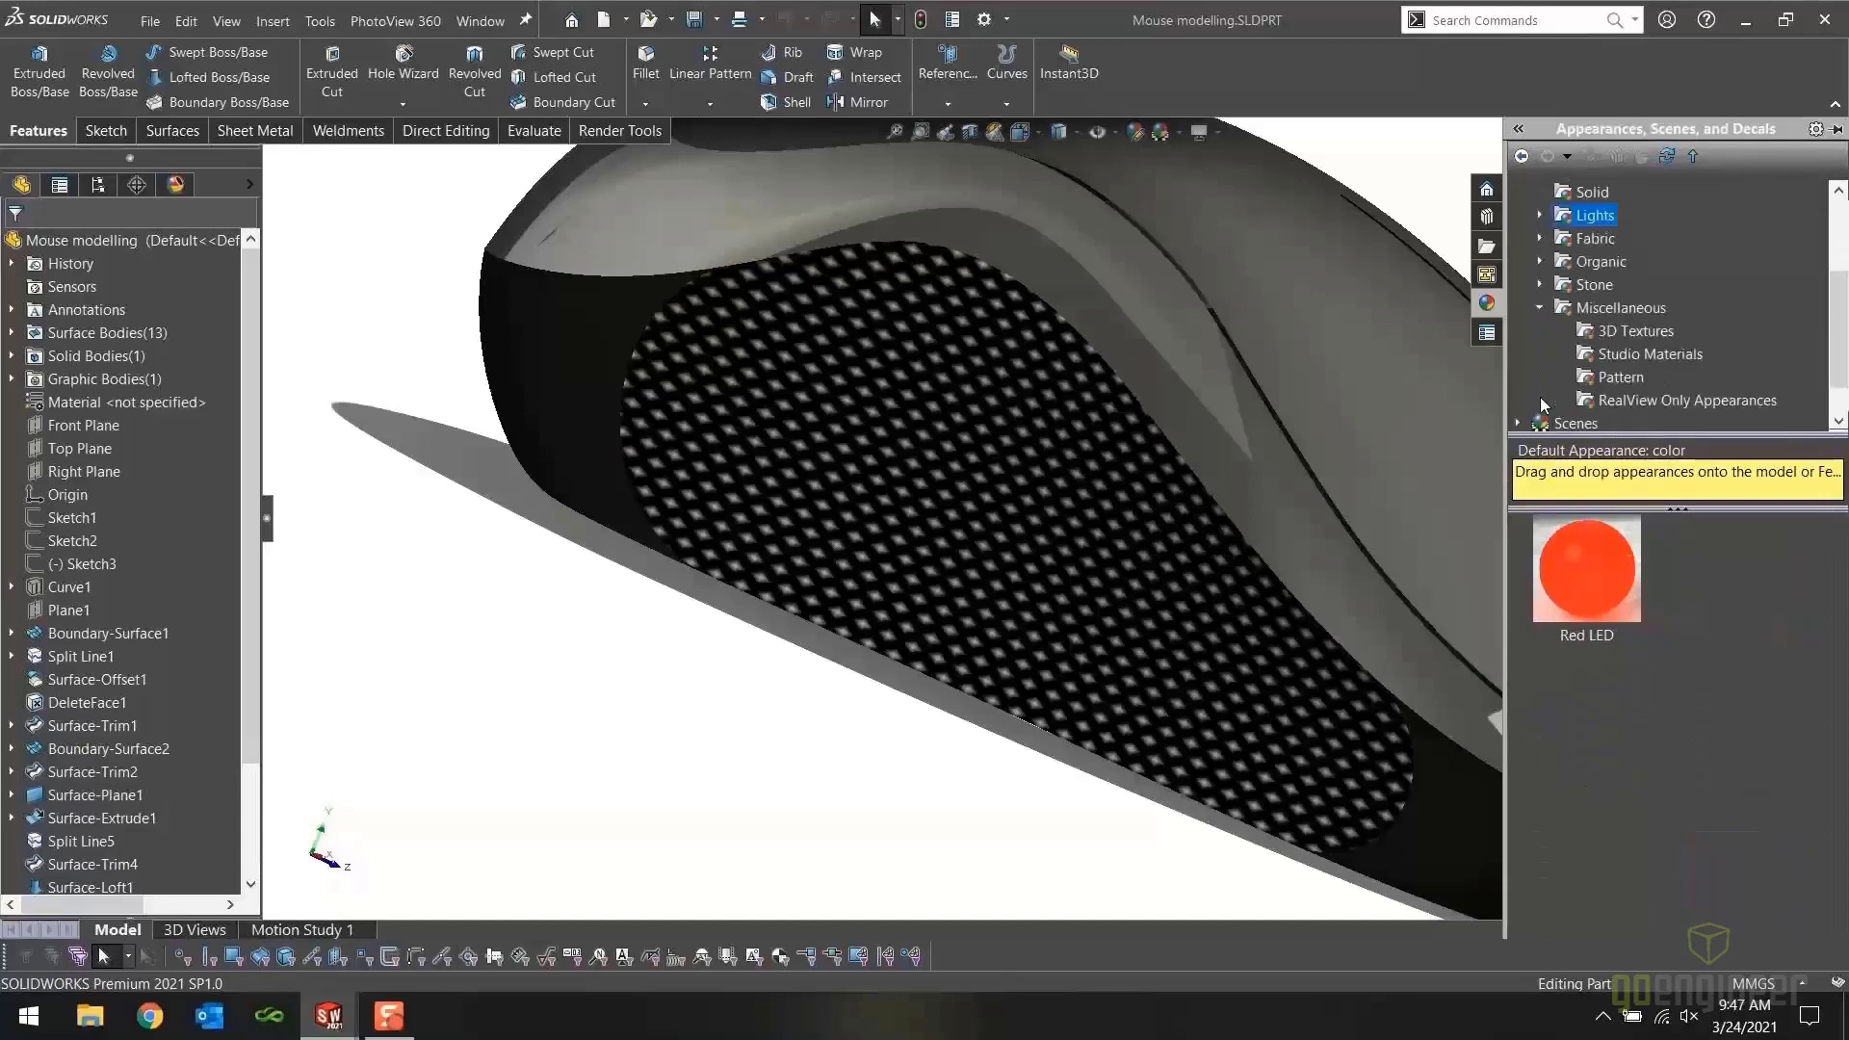
click(1623, 332)
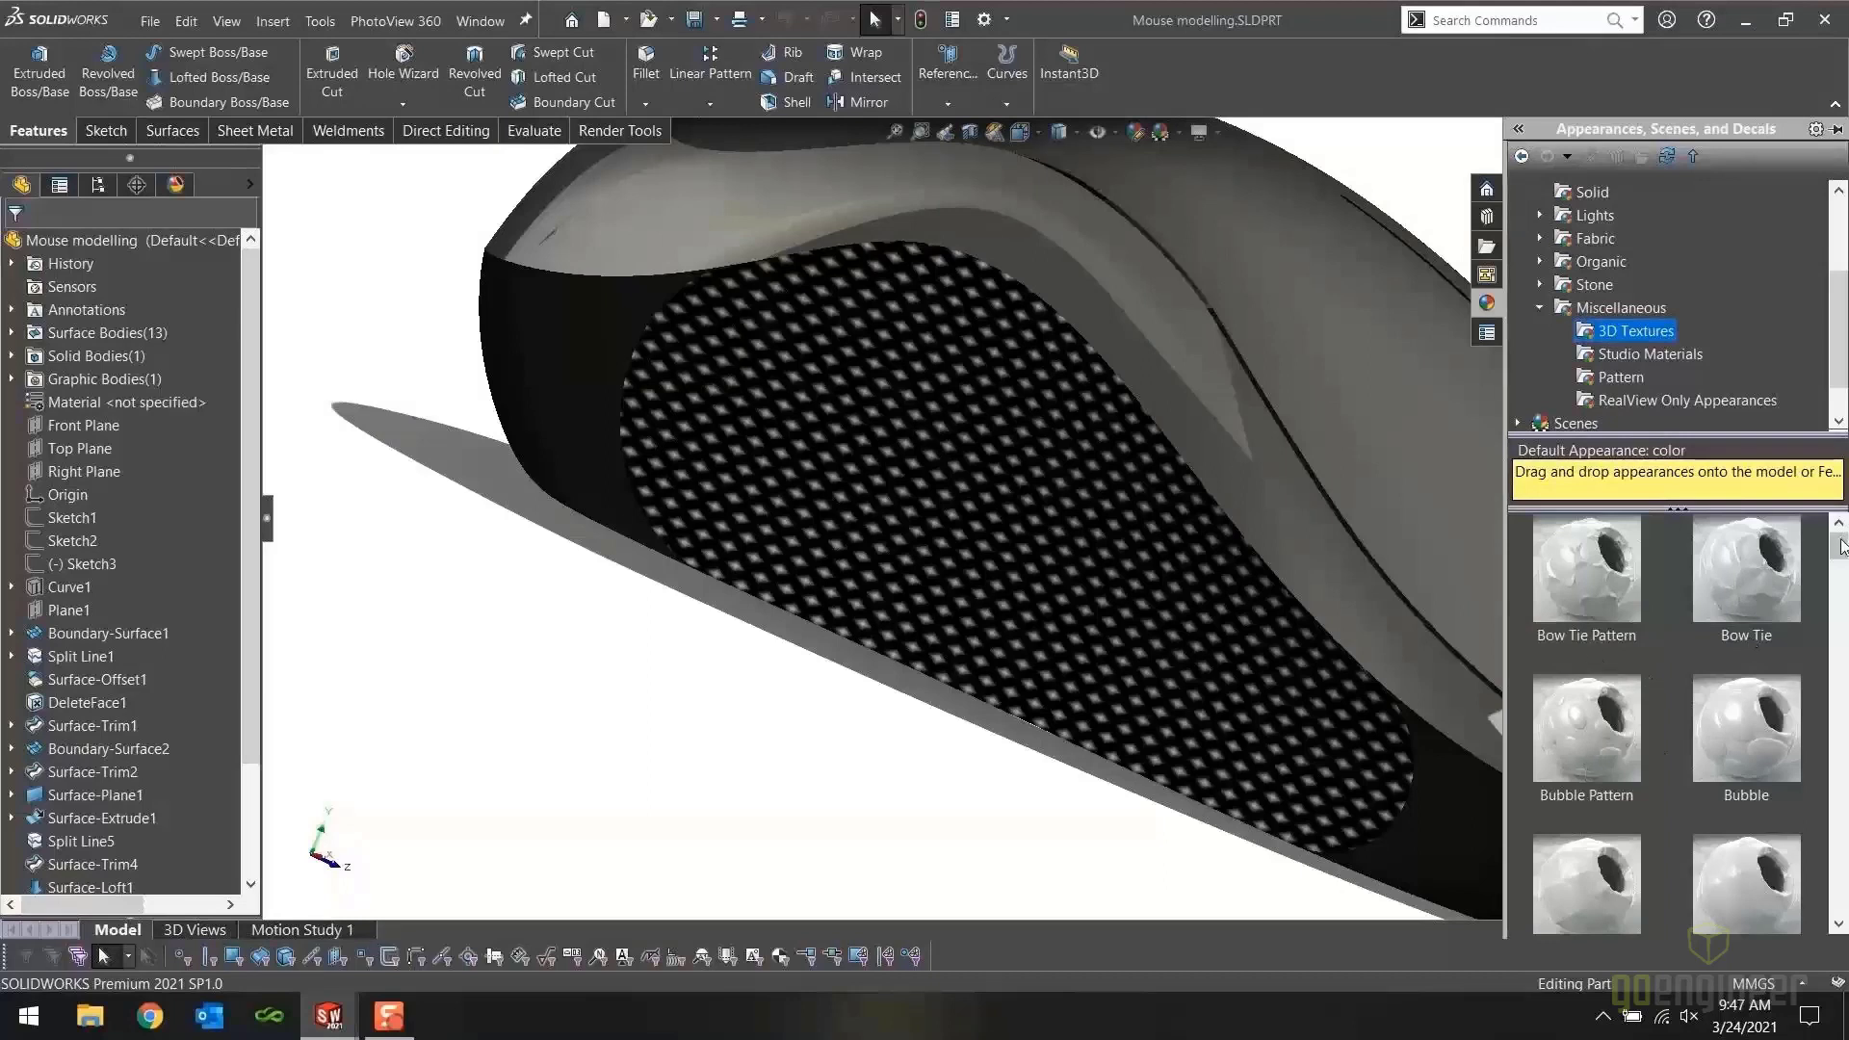
drag(1841, 546, 1841, 579)
scroll(1579, 718, down, 1)
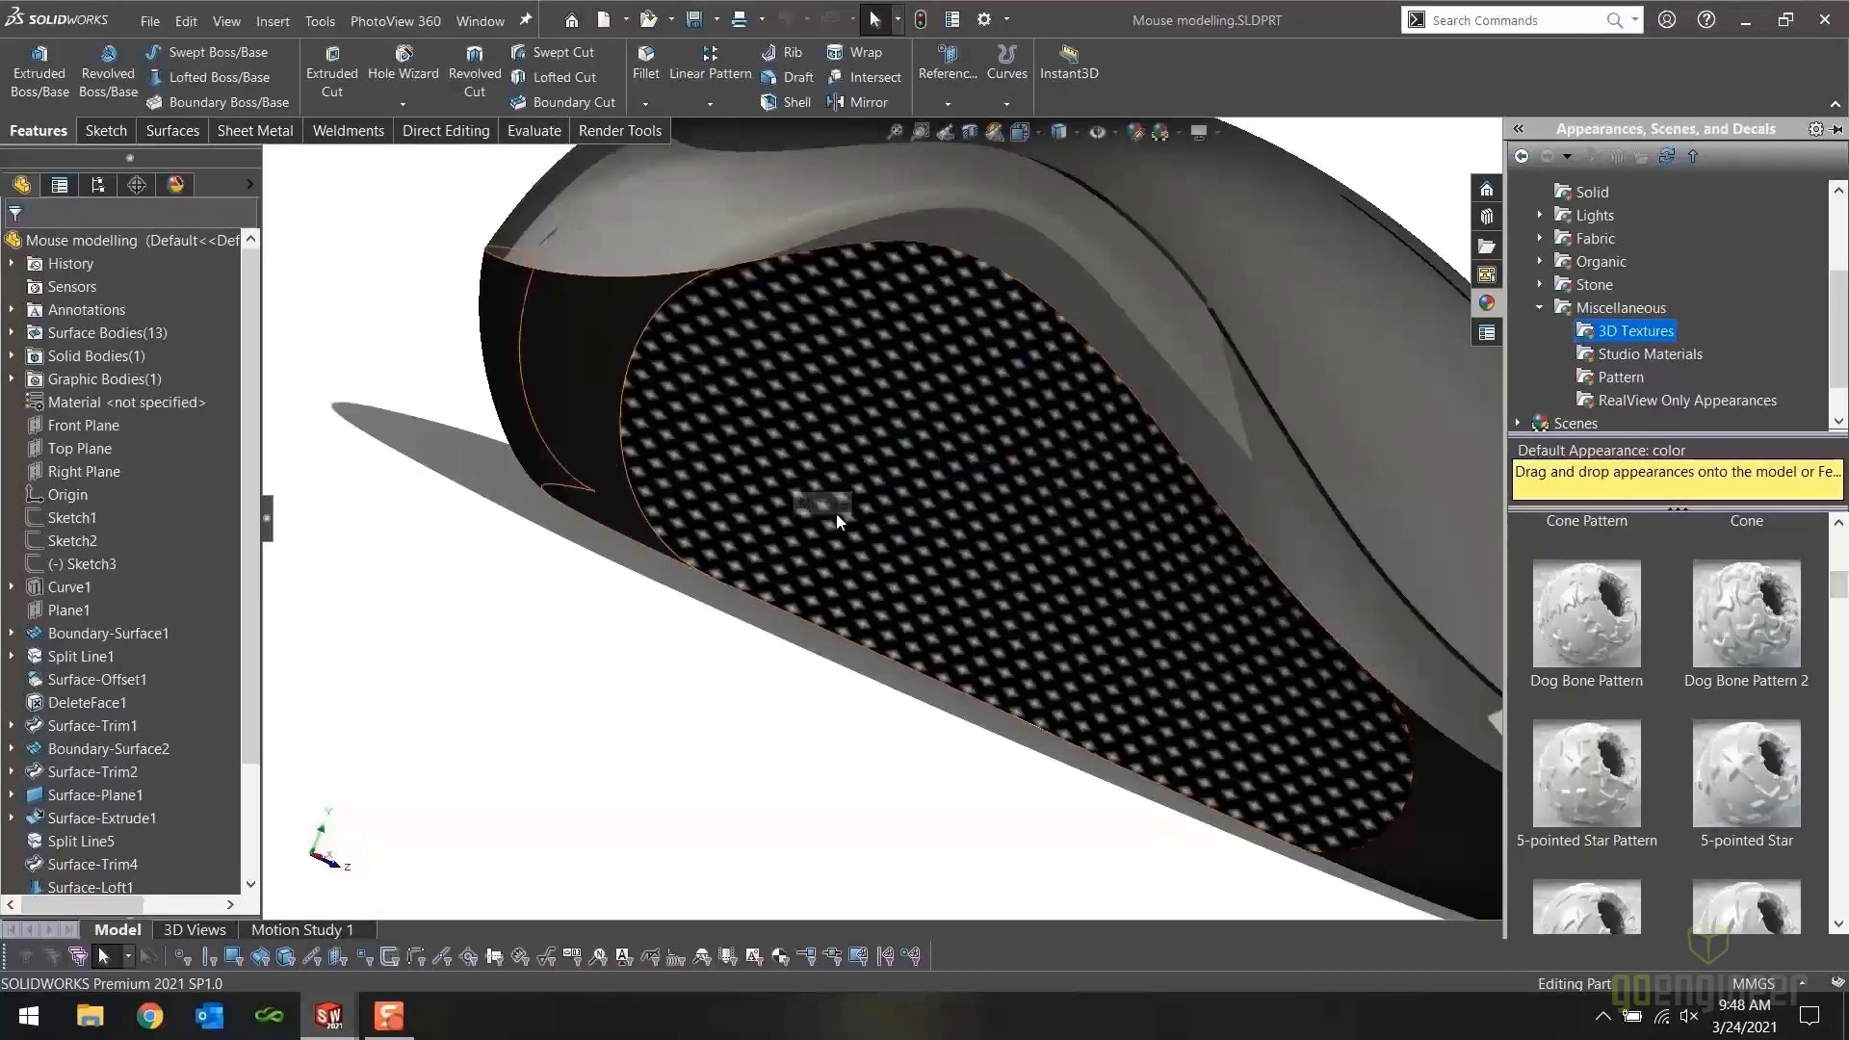
click(246, 560)
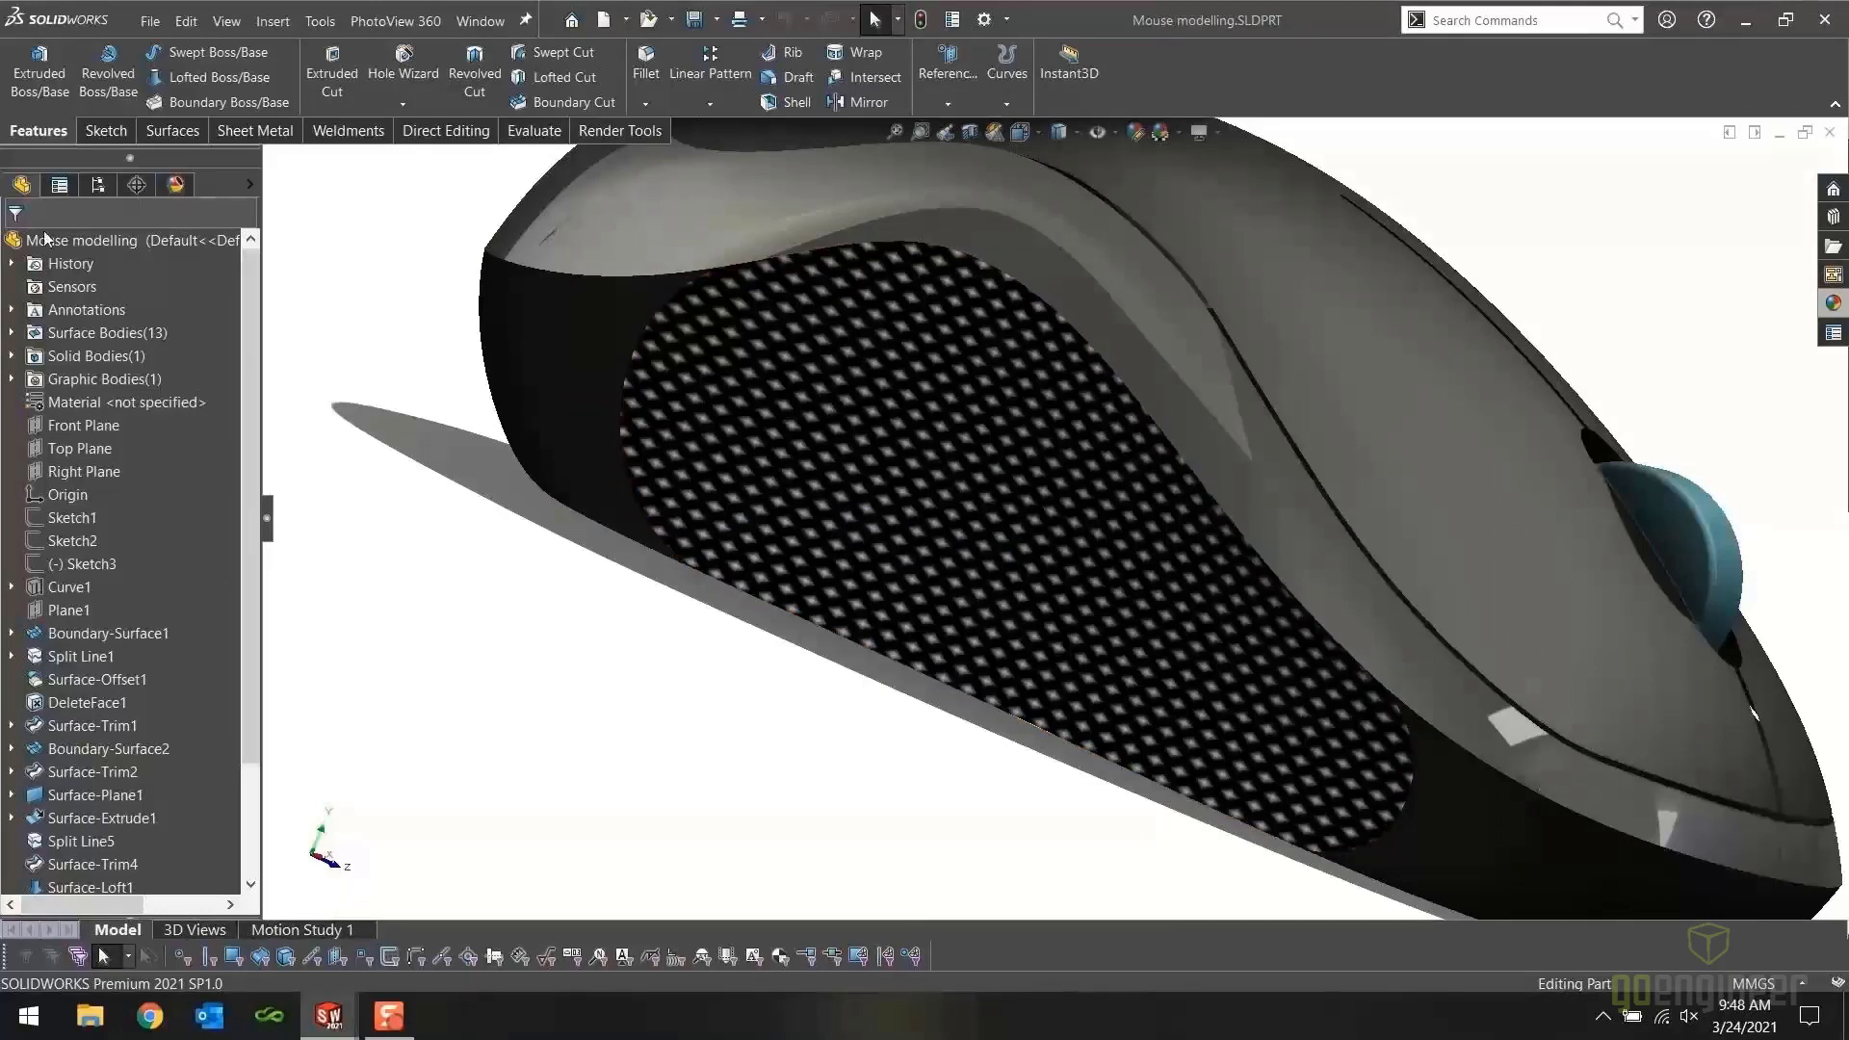
Start a 3D Texture on the side grip surface body Mirror2[4] and convert its checkered knurl appearance to 3D
click(13, 335)
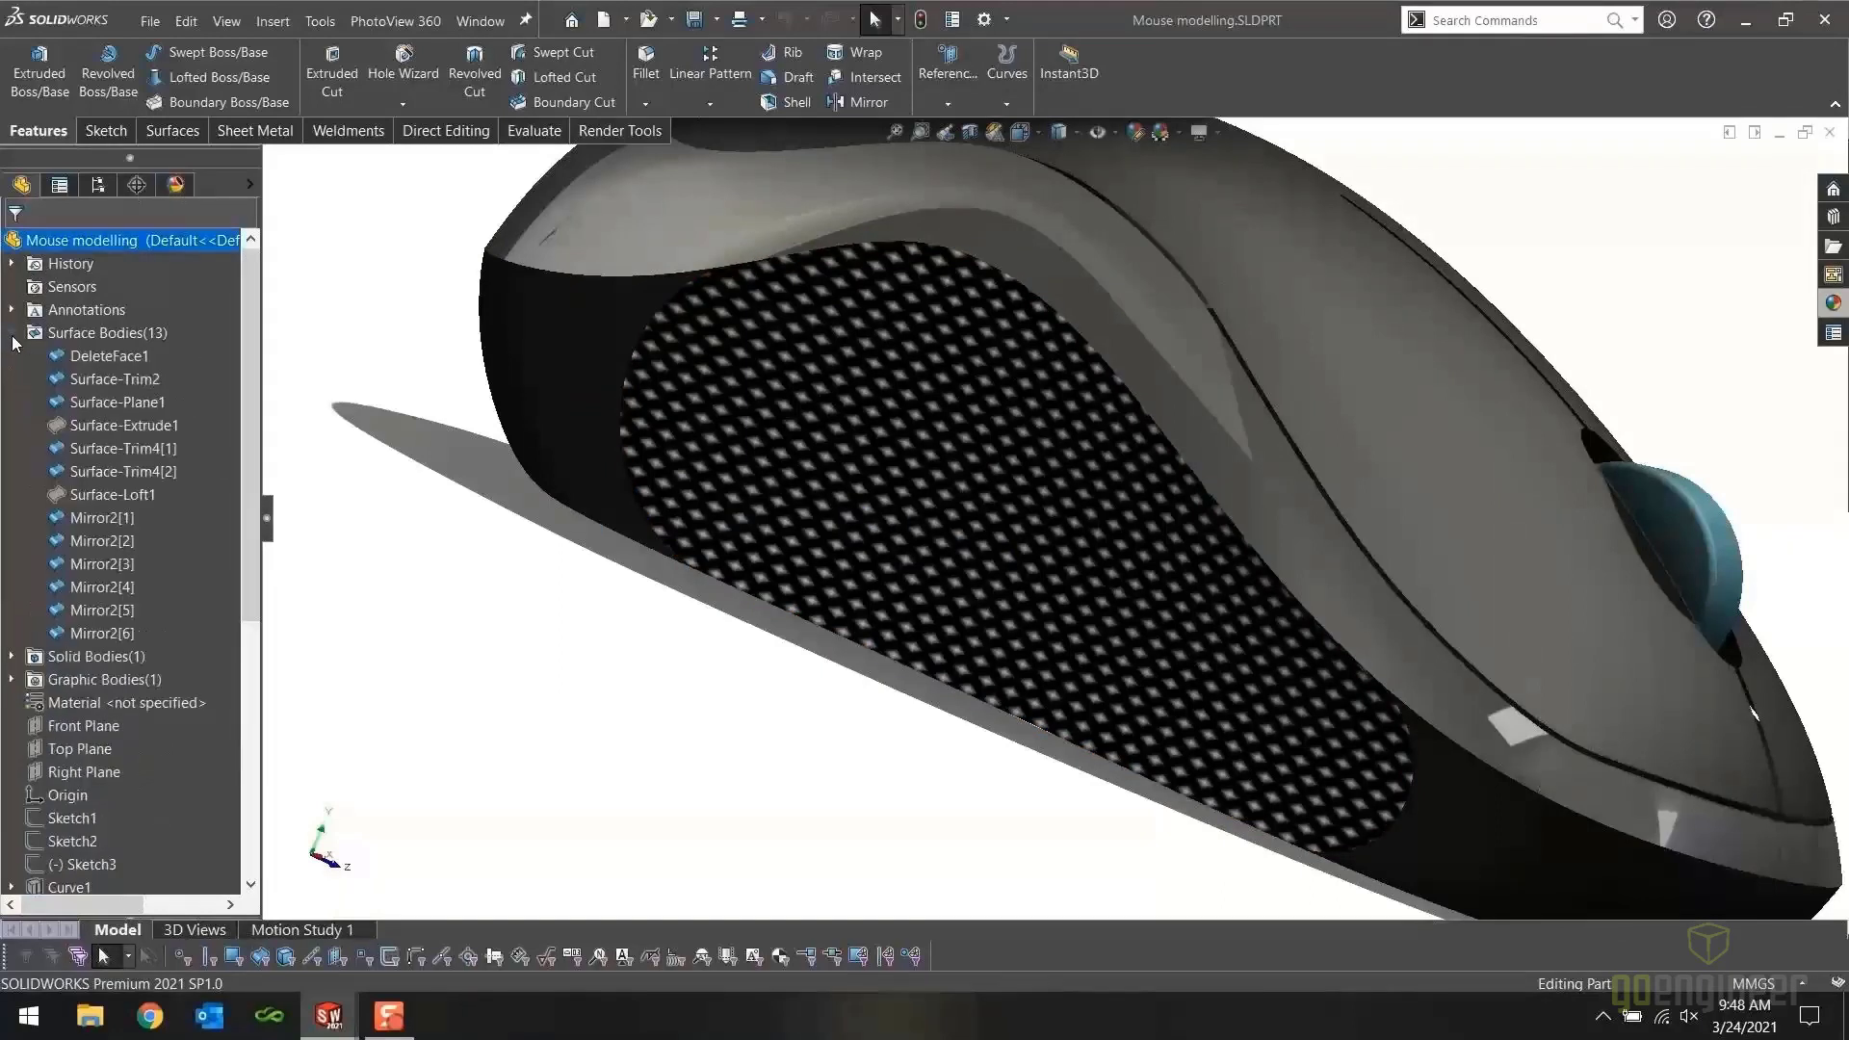
click(106, 562)
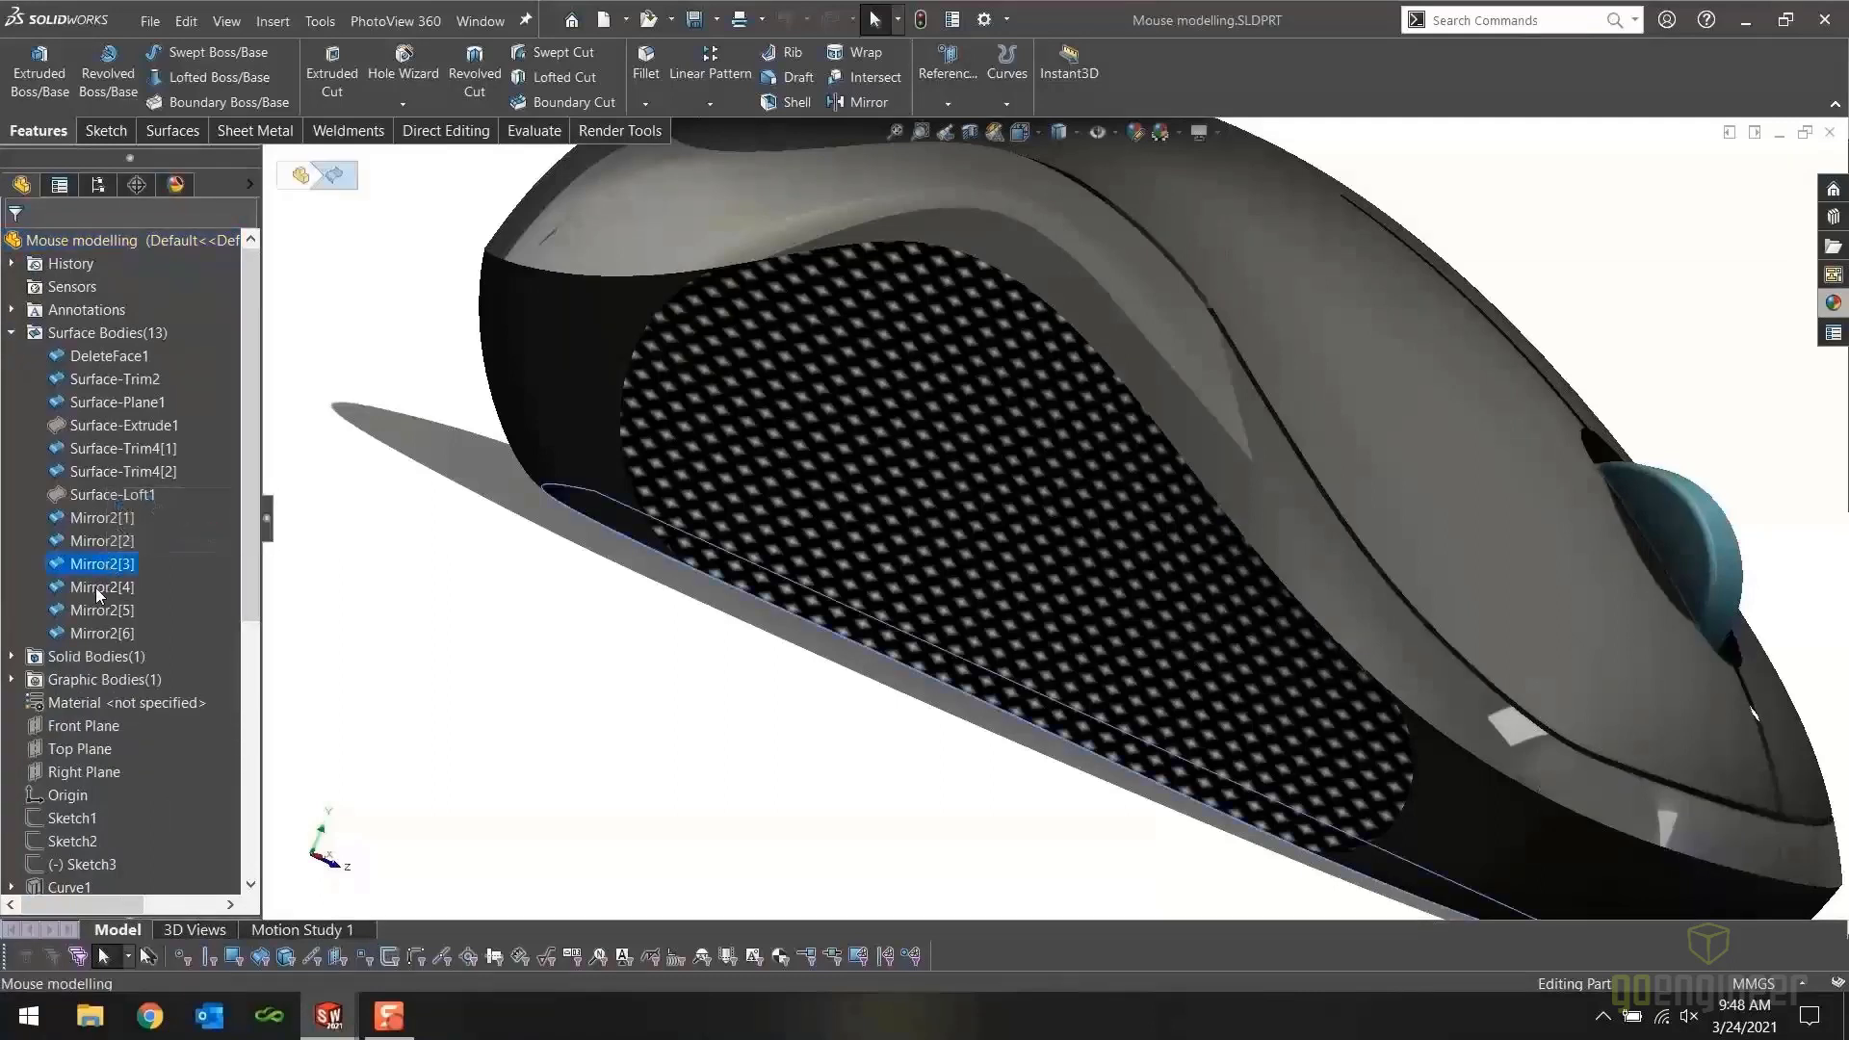
click(98, 587)
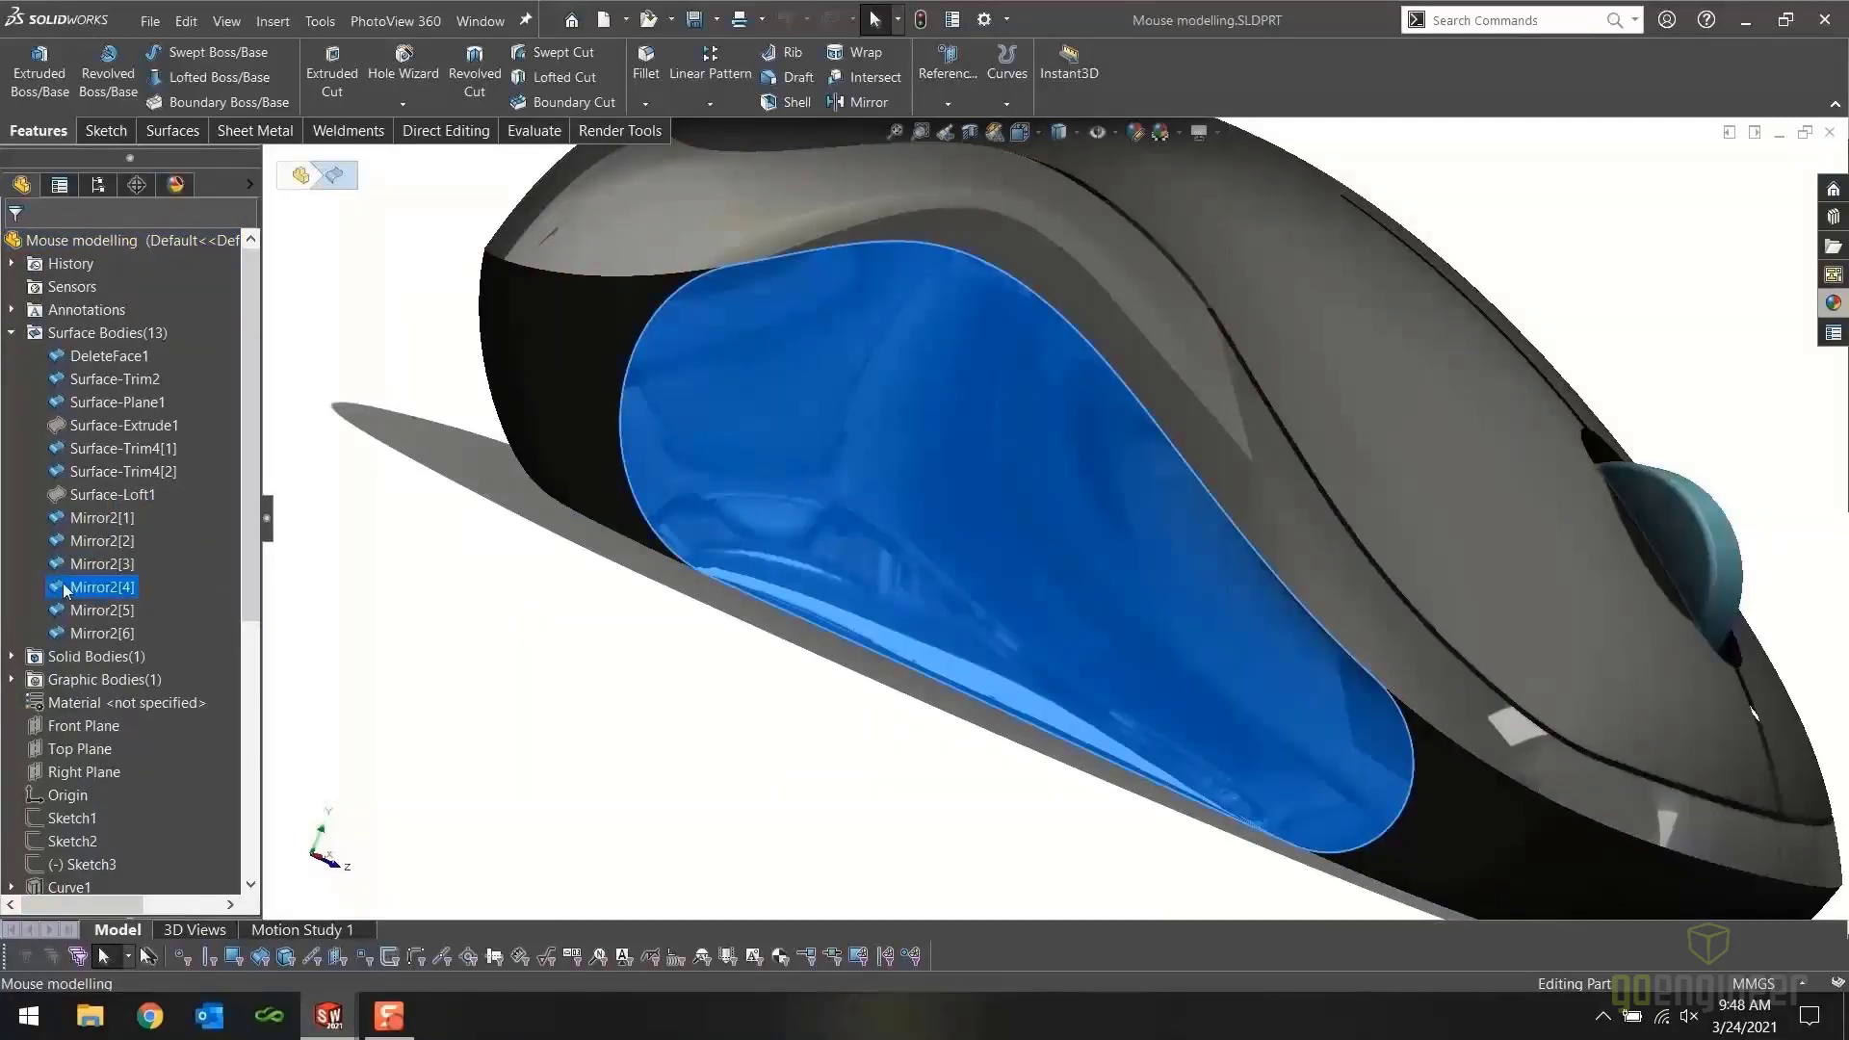
right_click(97, 590)
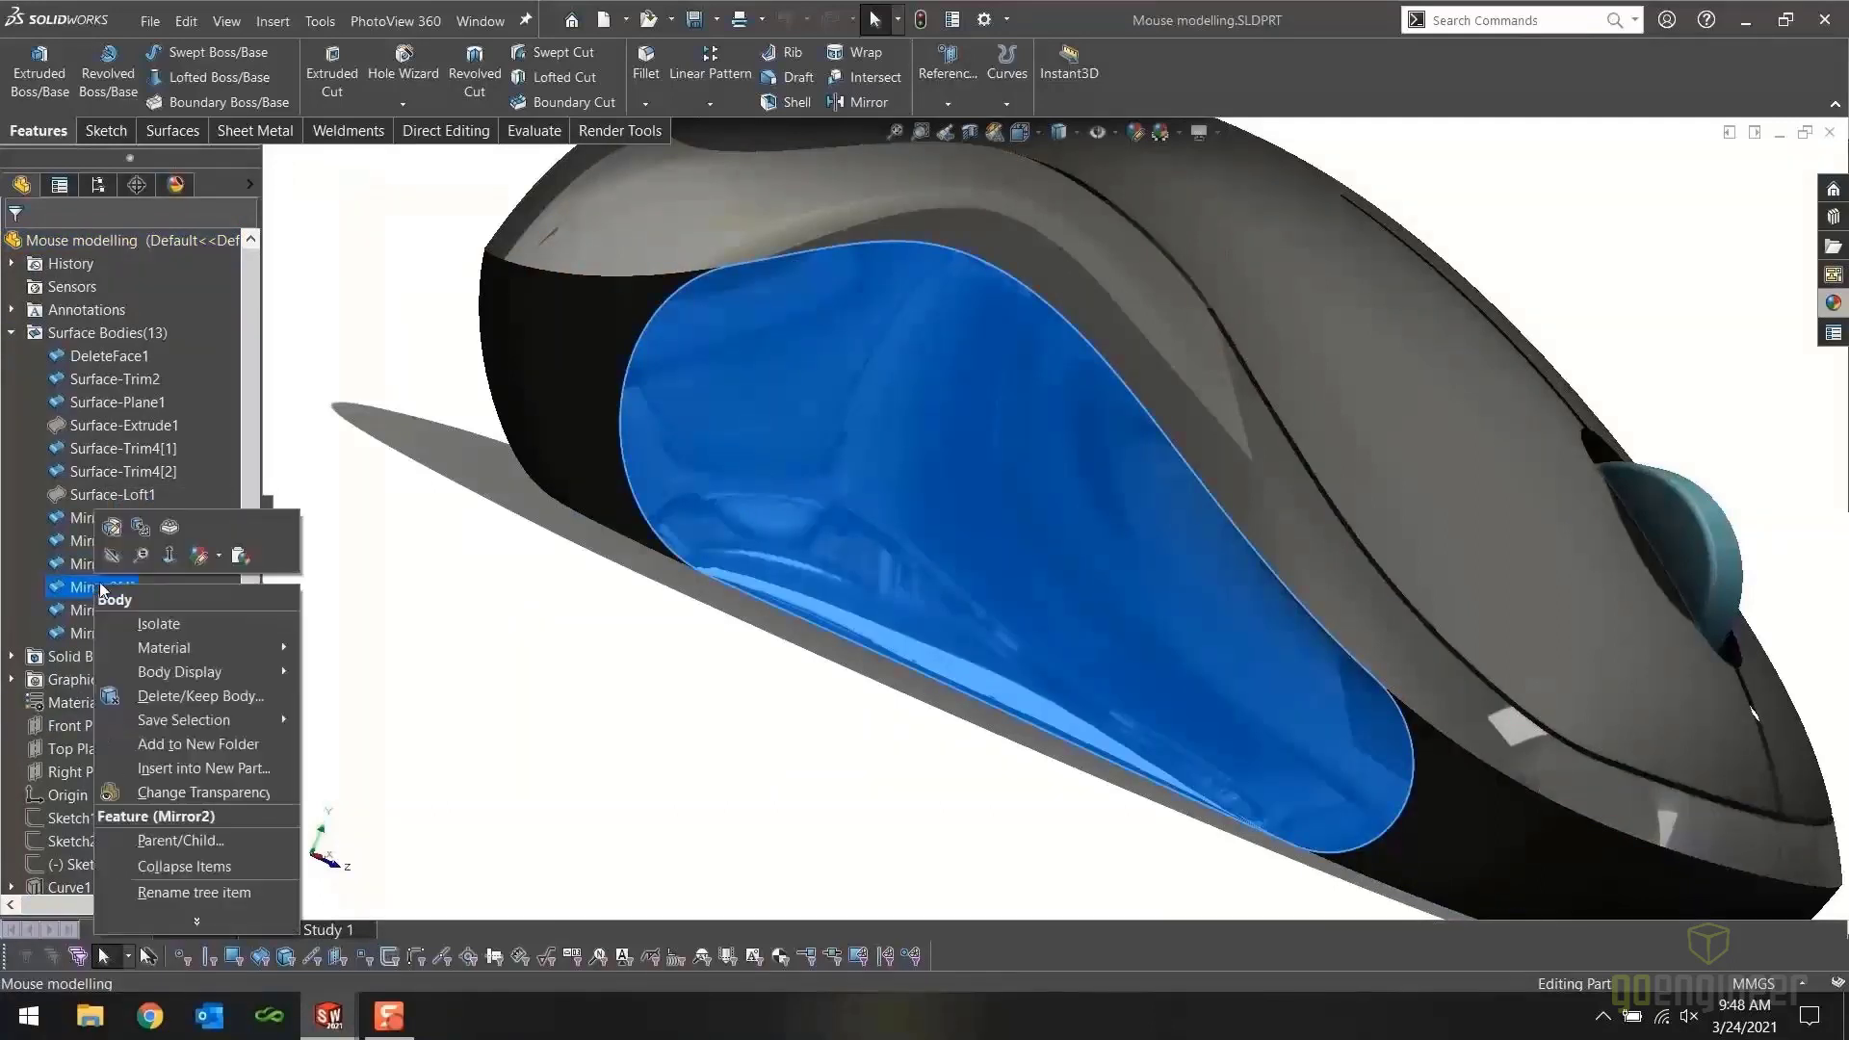
click(170, 528)
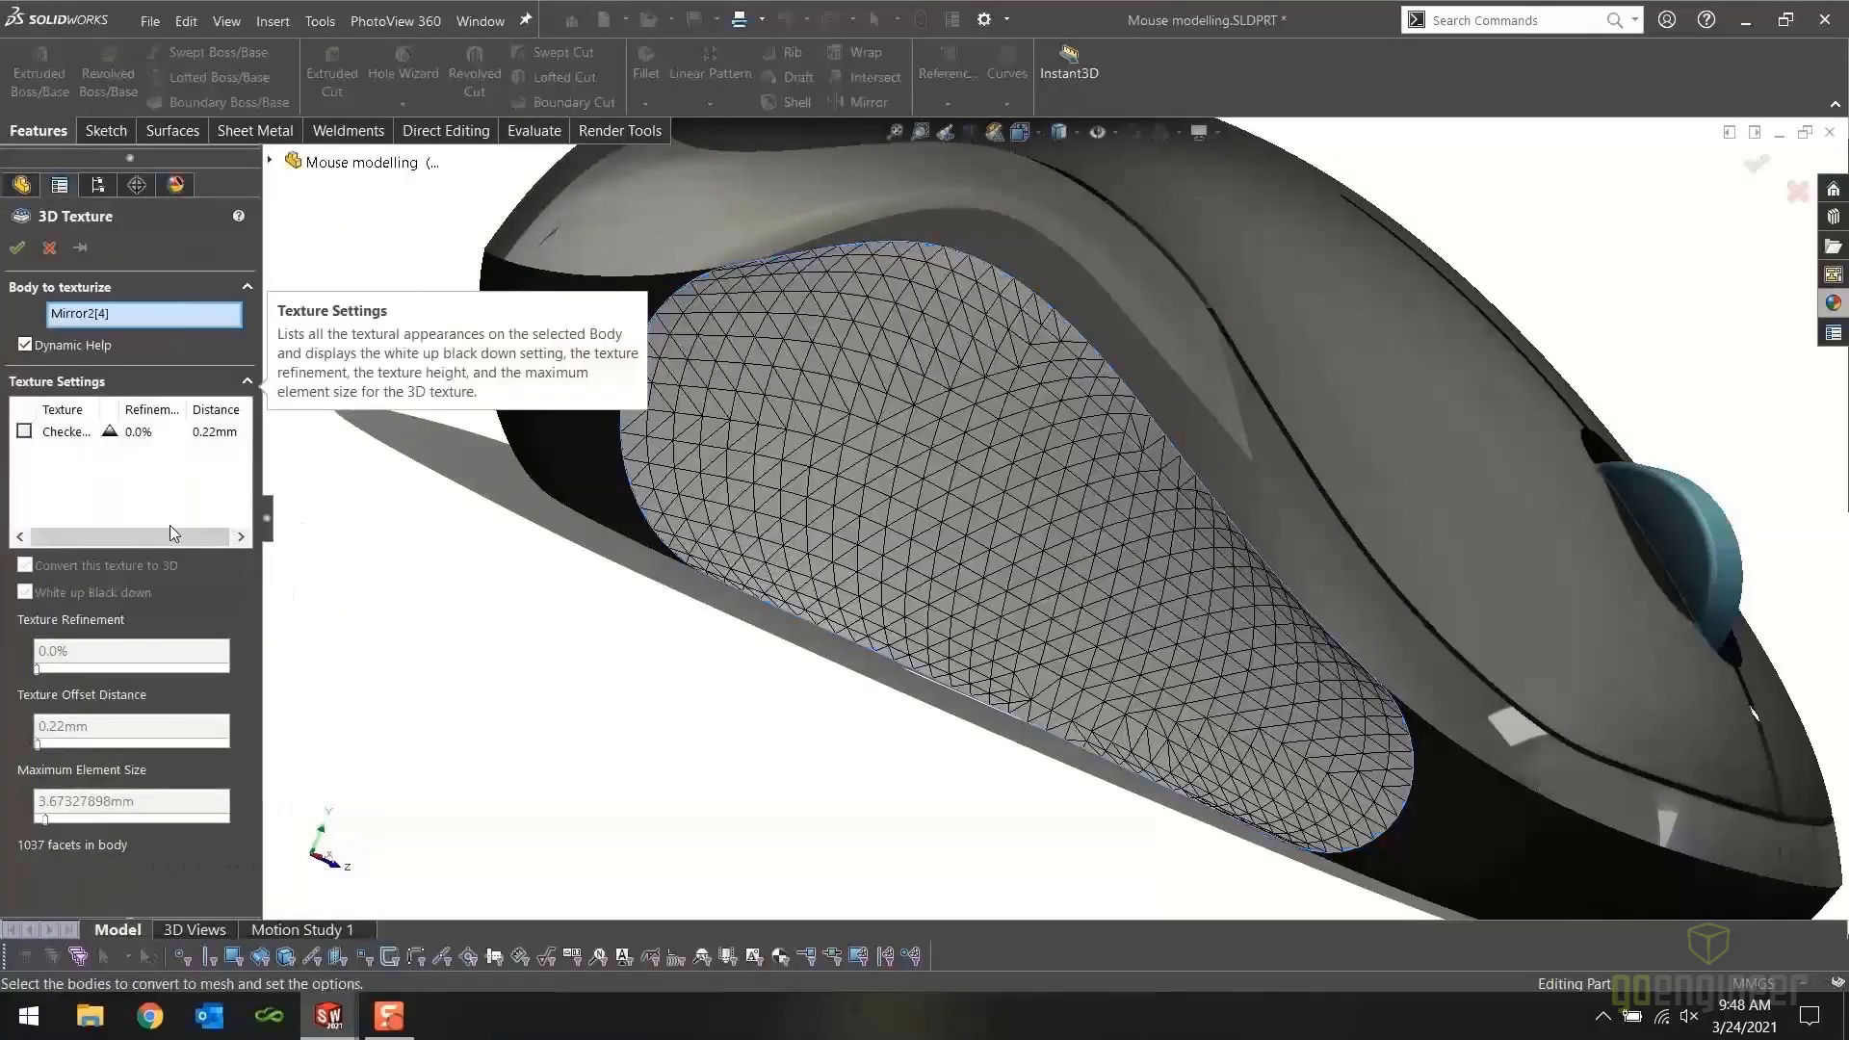
click(24, 431)
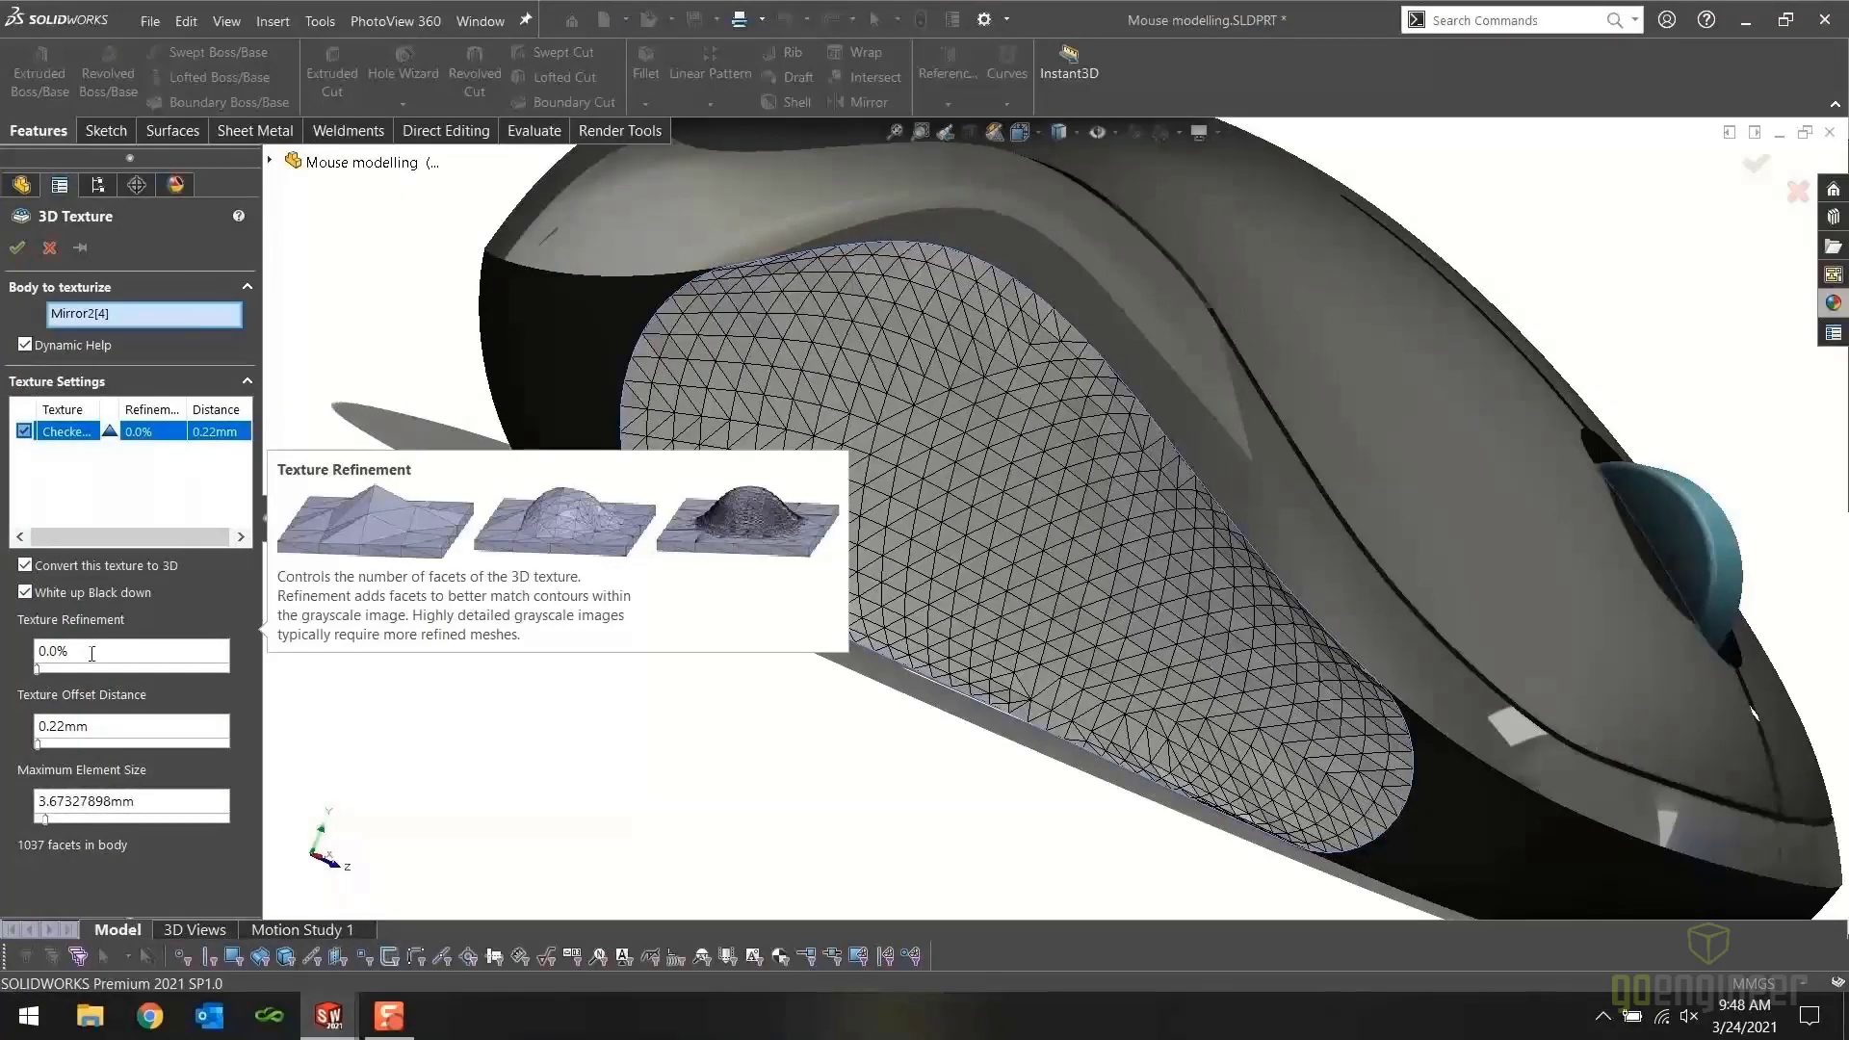
Set the 3D texture's refinement to 87.5%
click(98, 648)
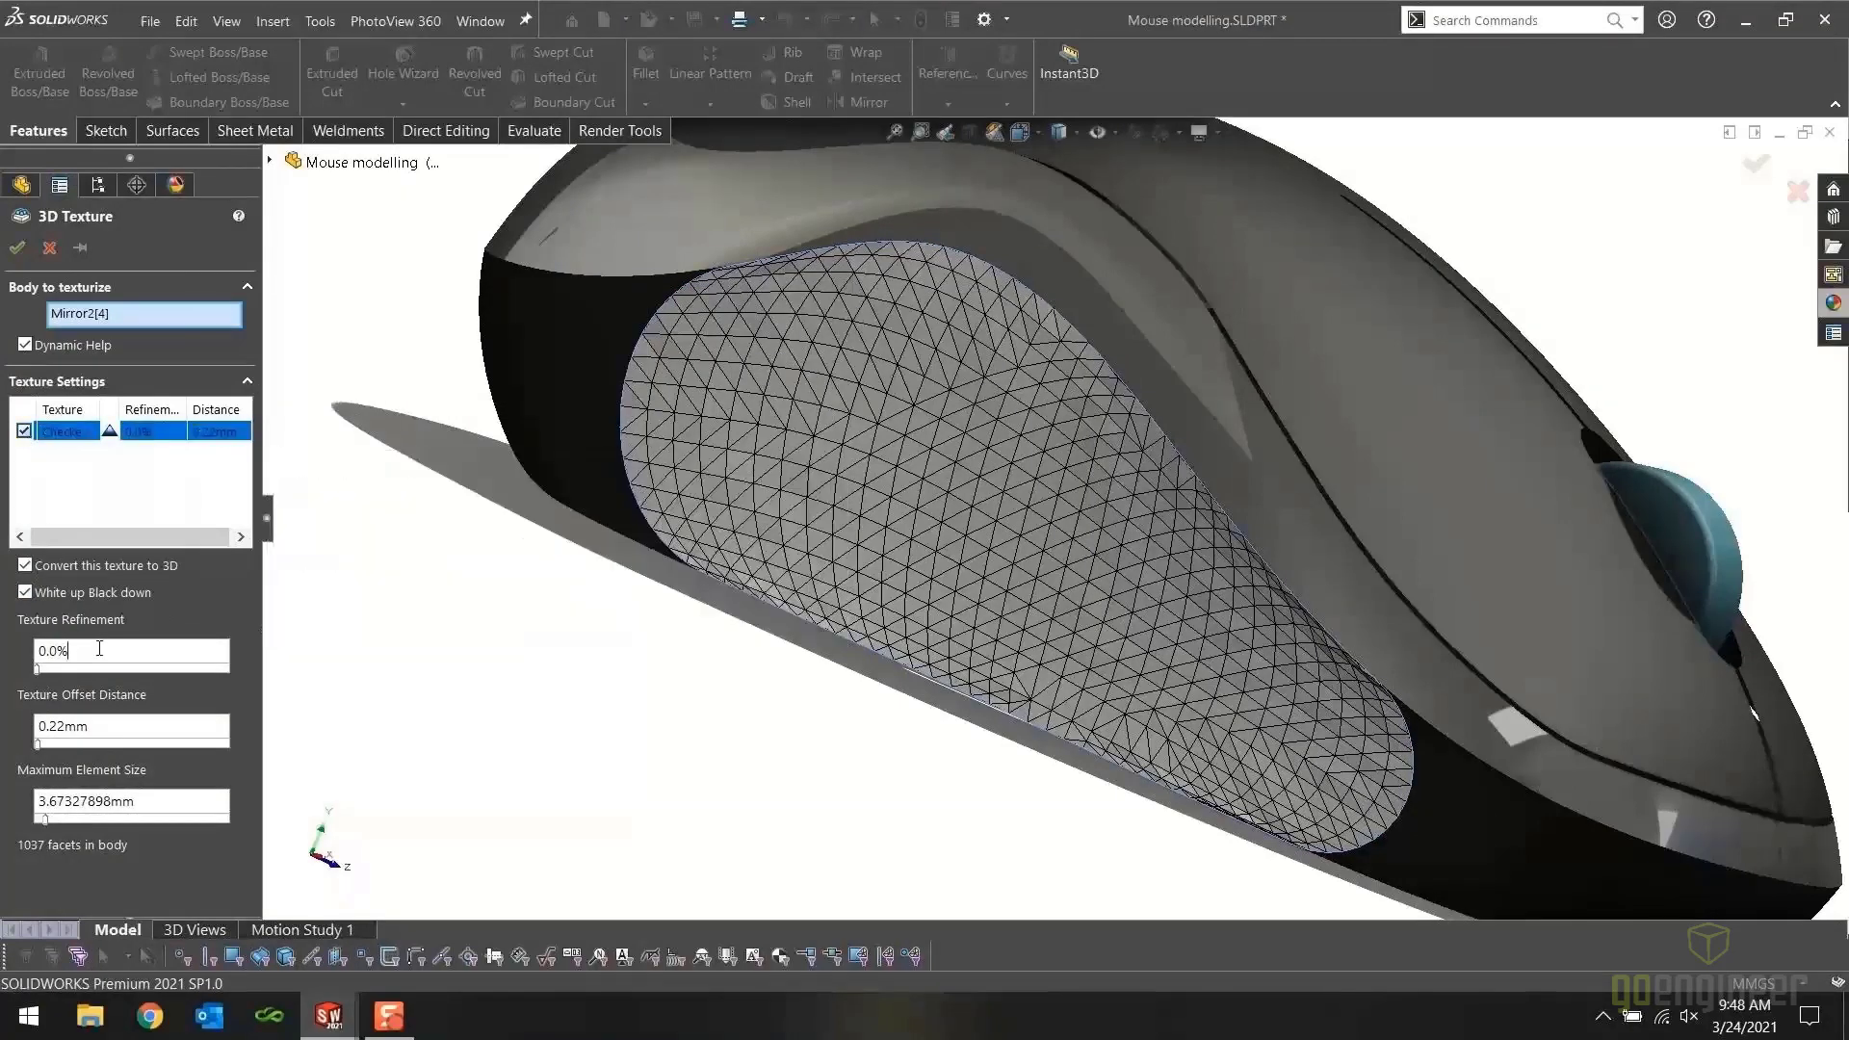
double_click(100, 648)
text(87.5)
key(Return)
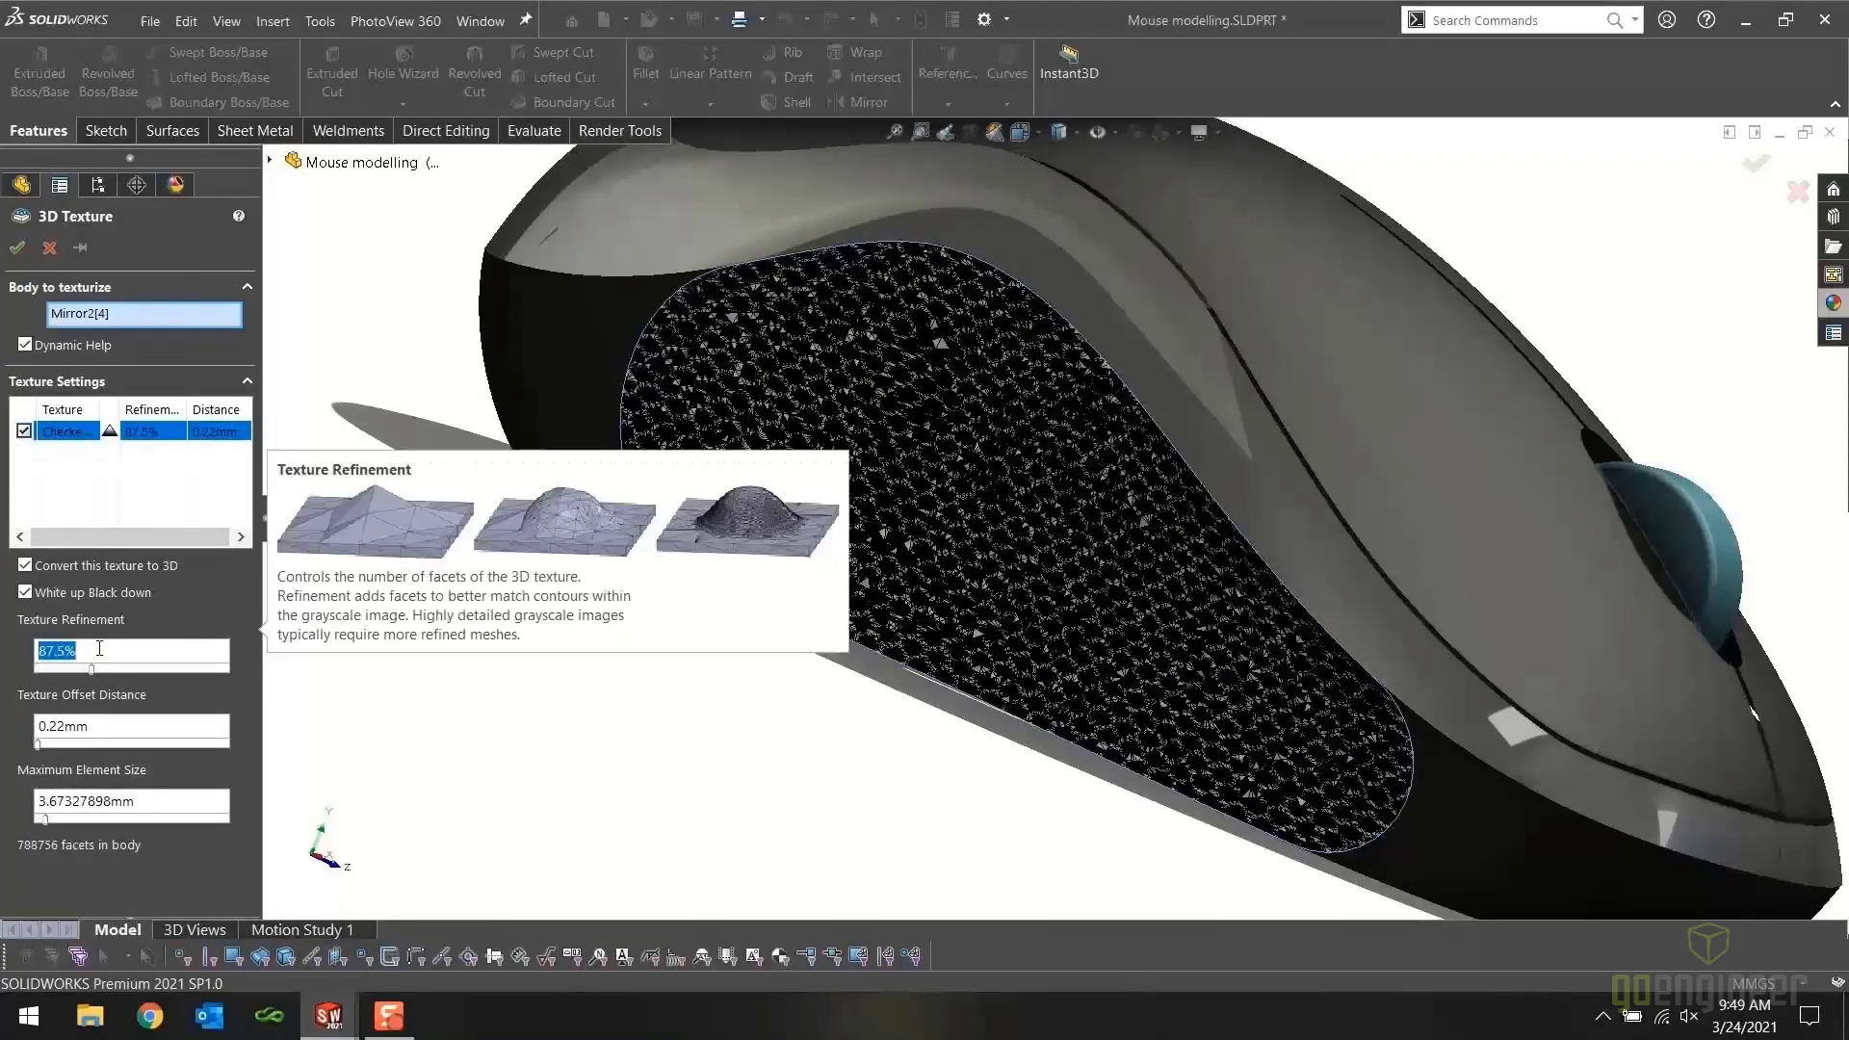
Set the texture offset distance to 0.20 mm and the maximum element size to 5 mm, and create the 3D texture
click(135, 724)
double_click(139, 721)
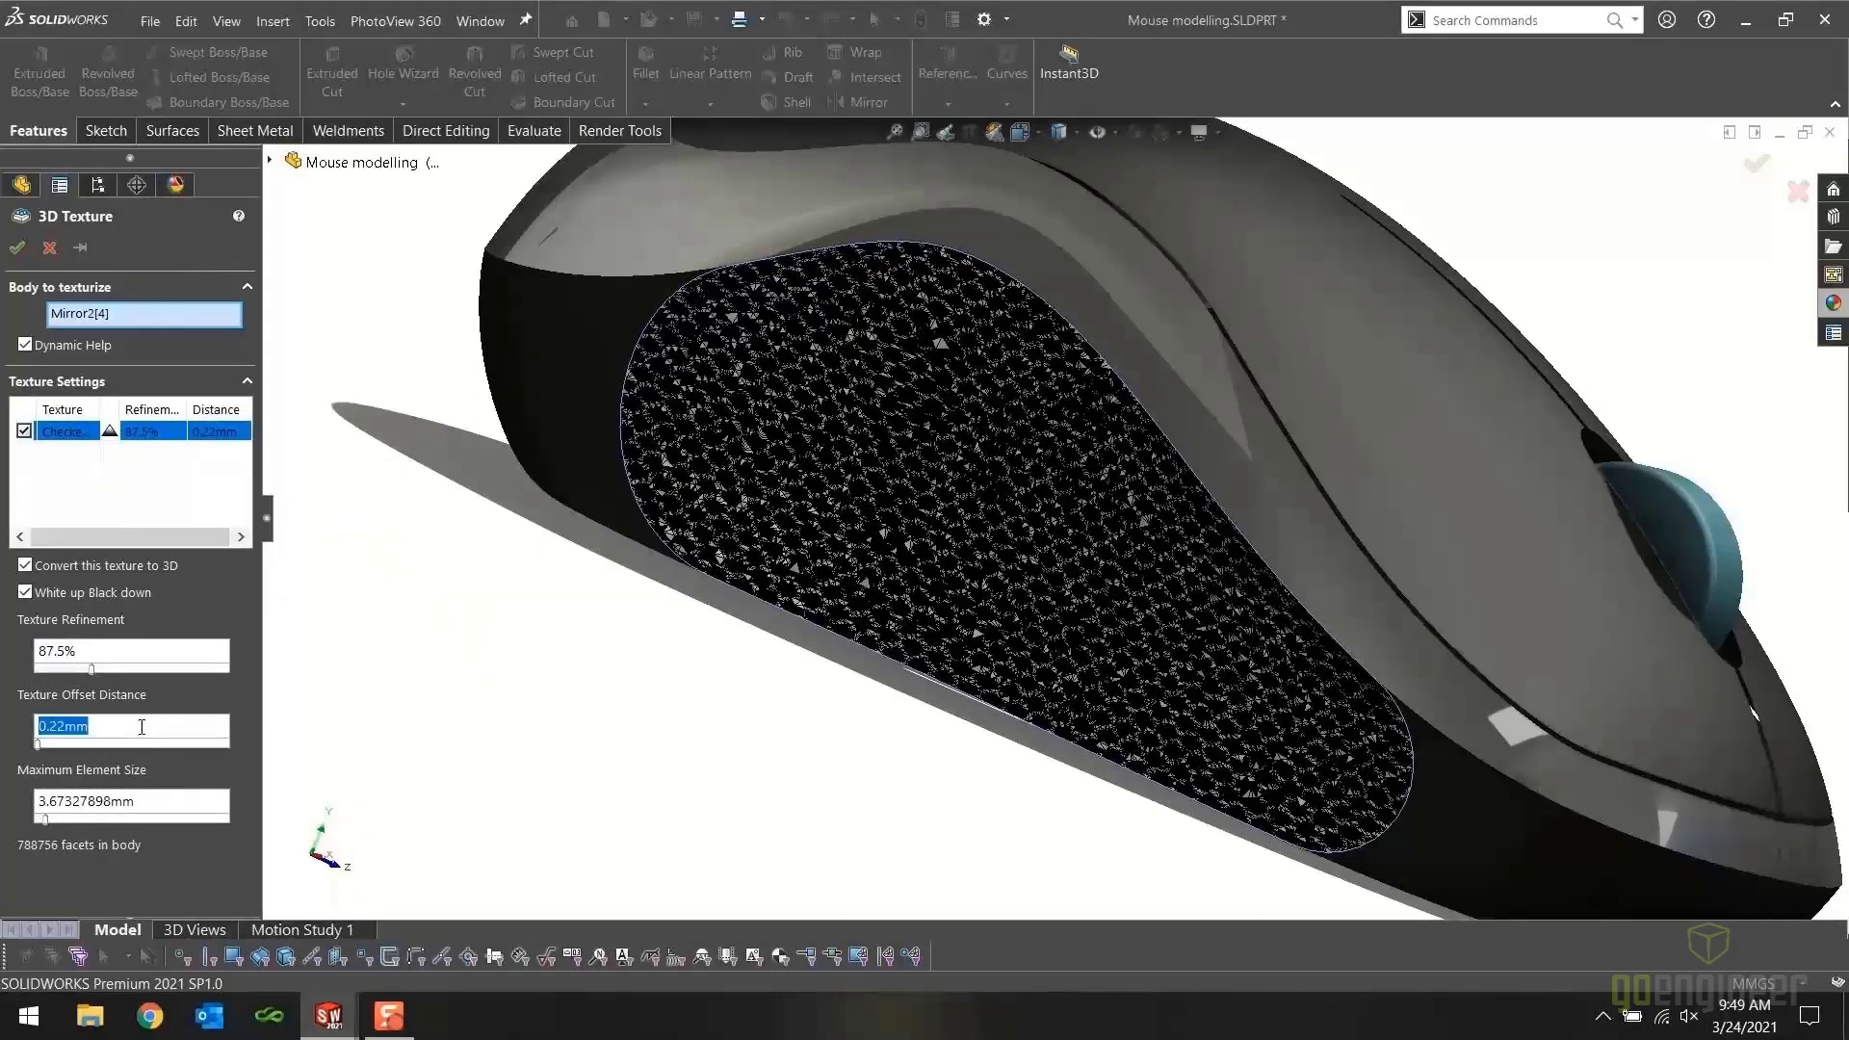
text(0.2)
key(Return)
double_click(179, 801)
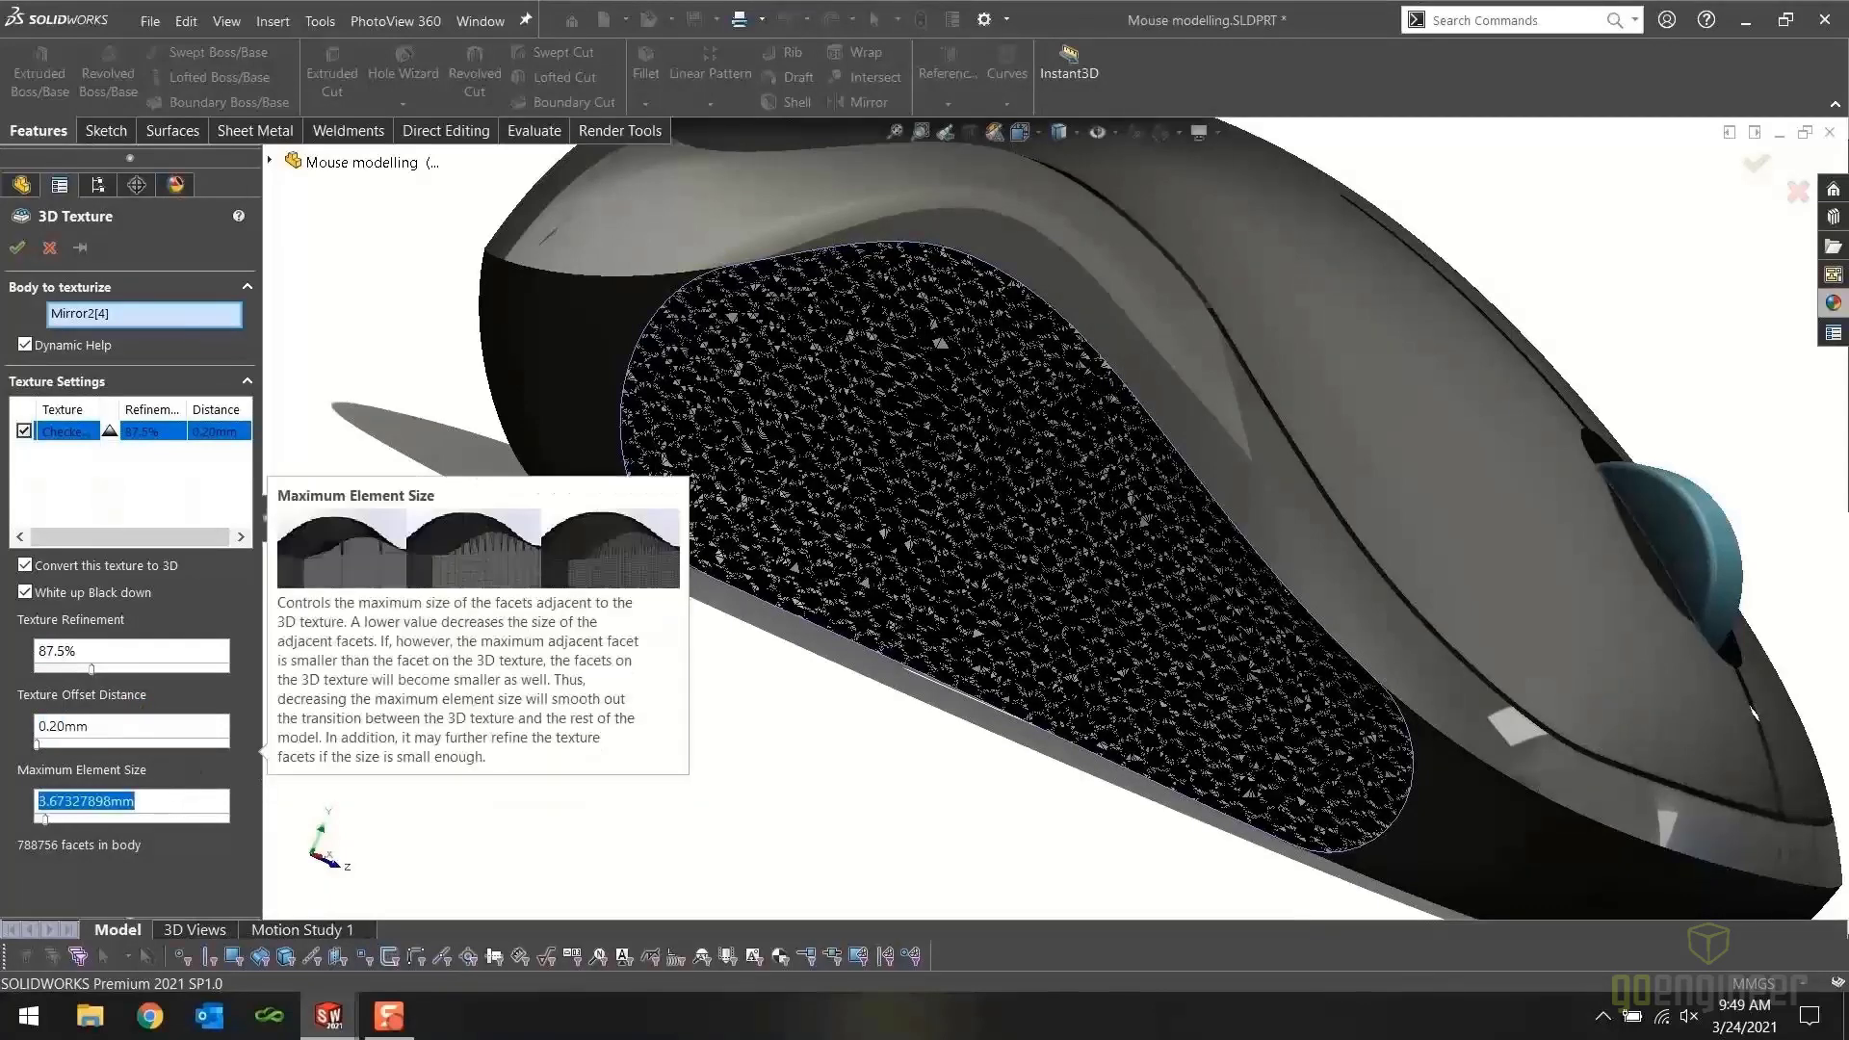
text(5)
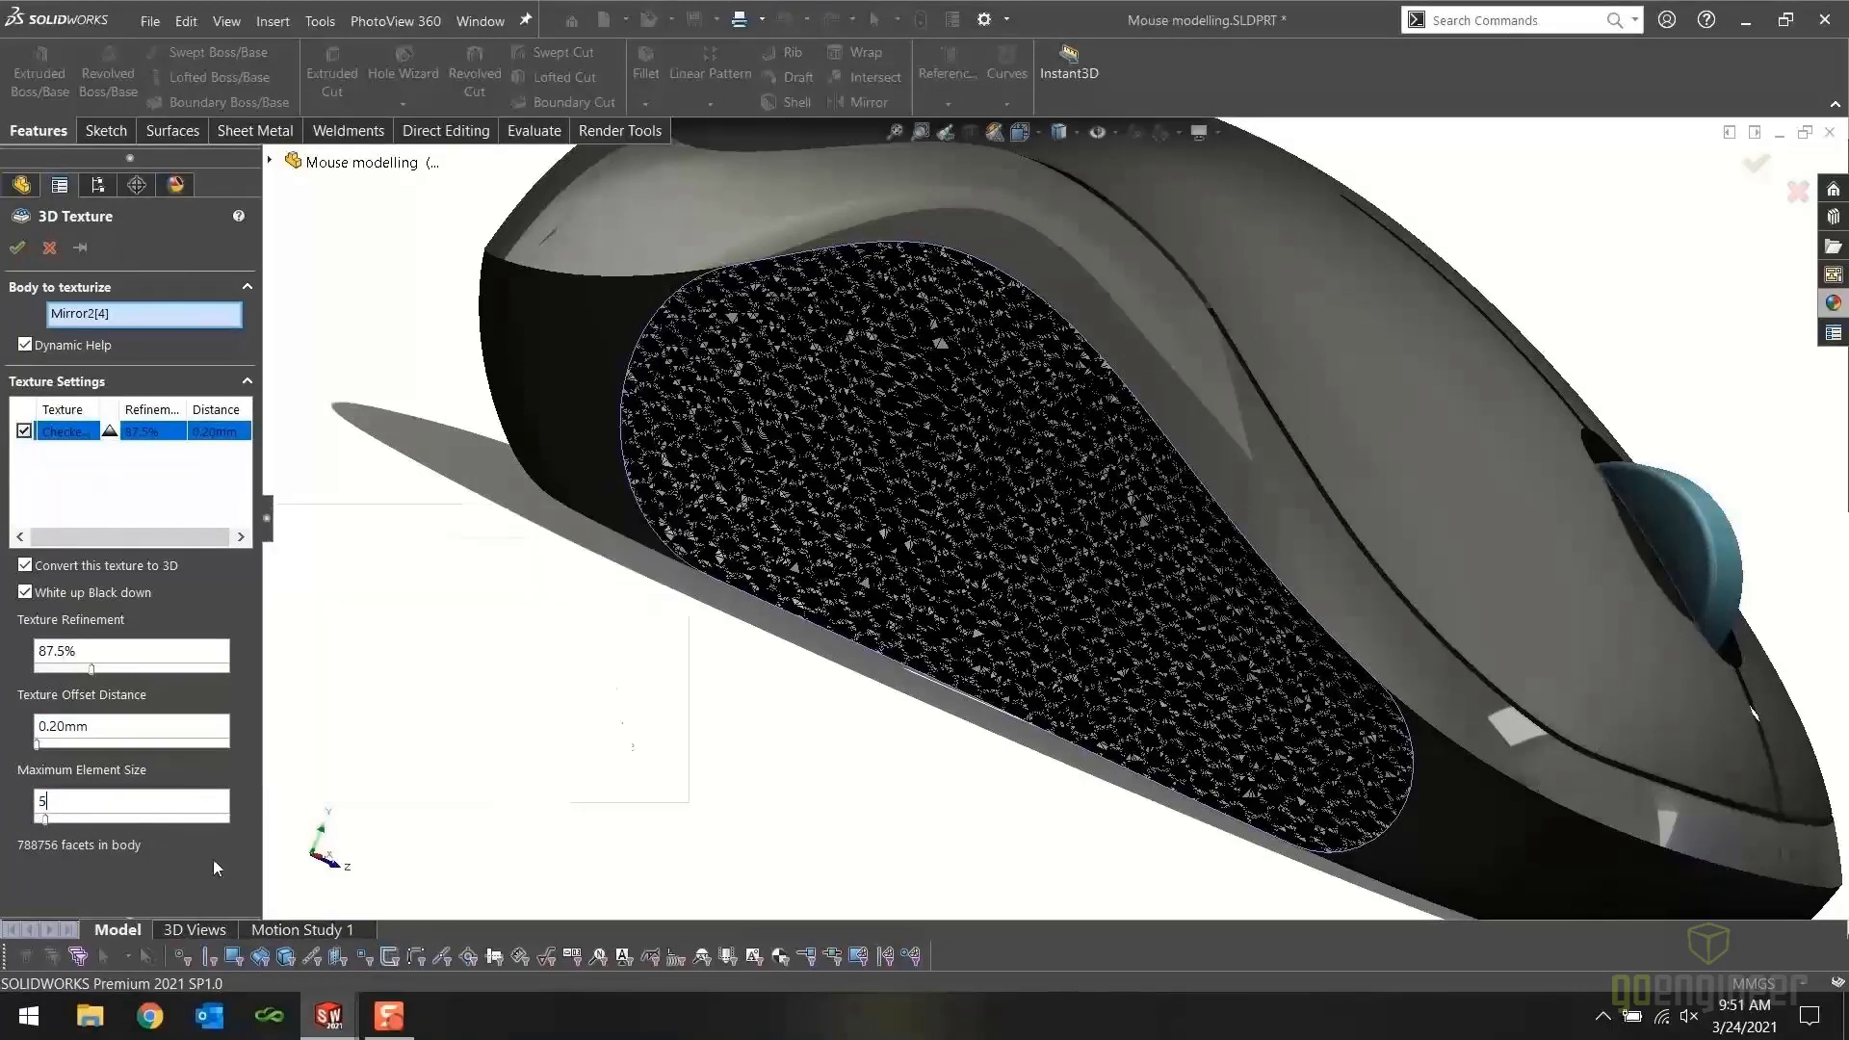
key(Return)
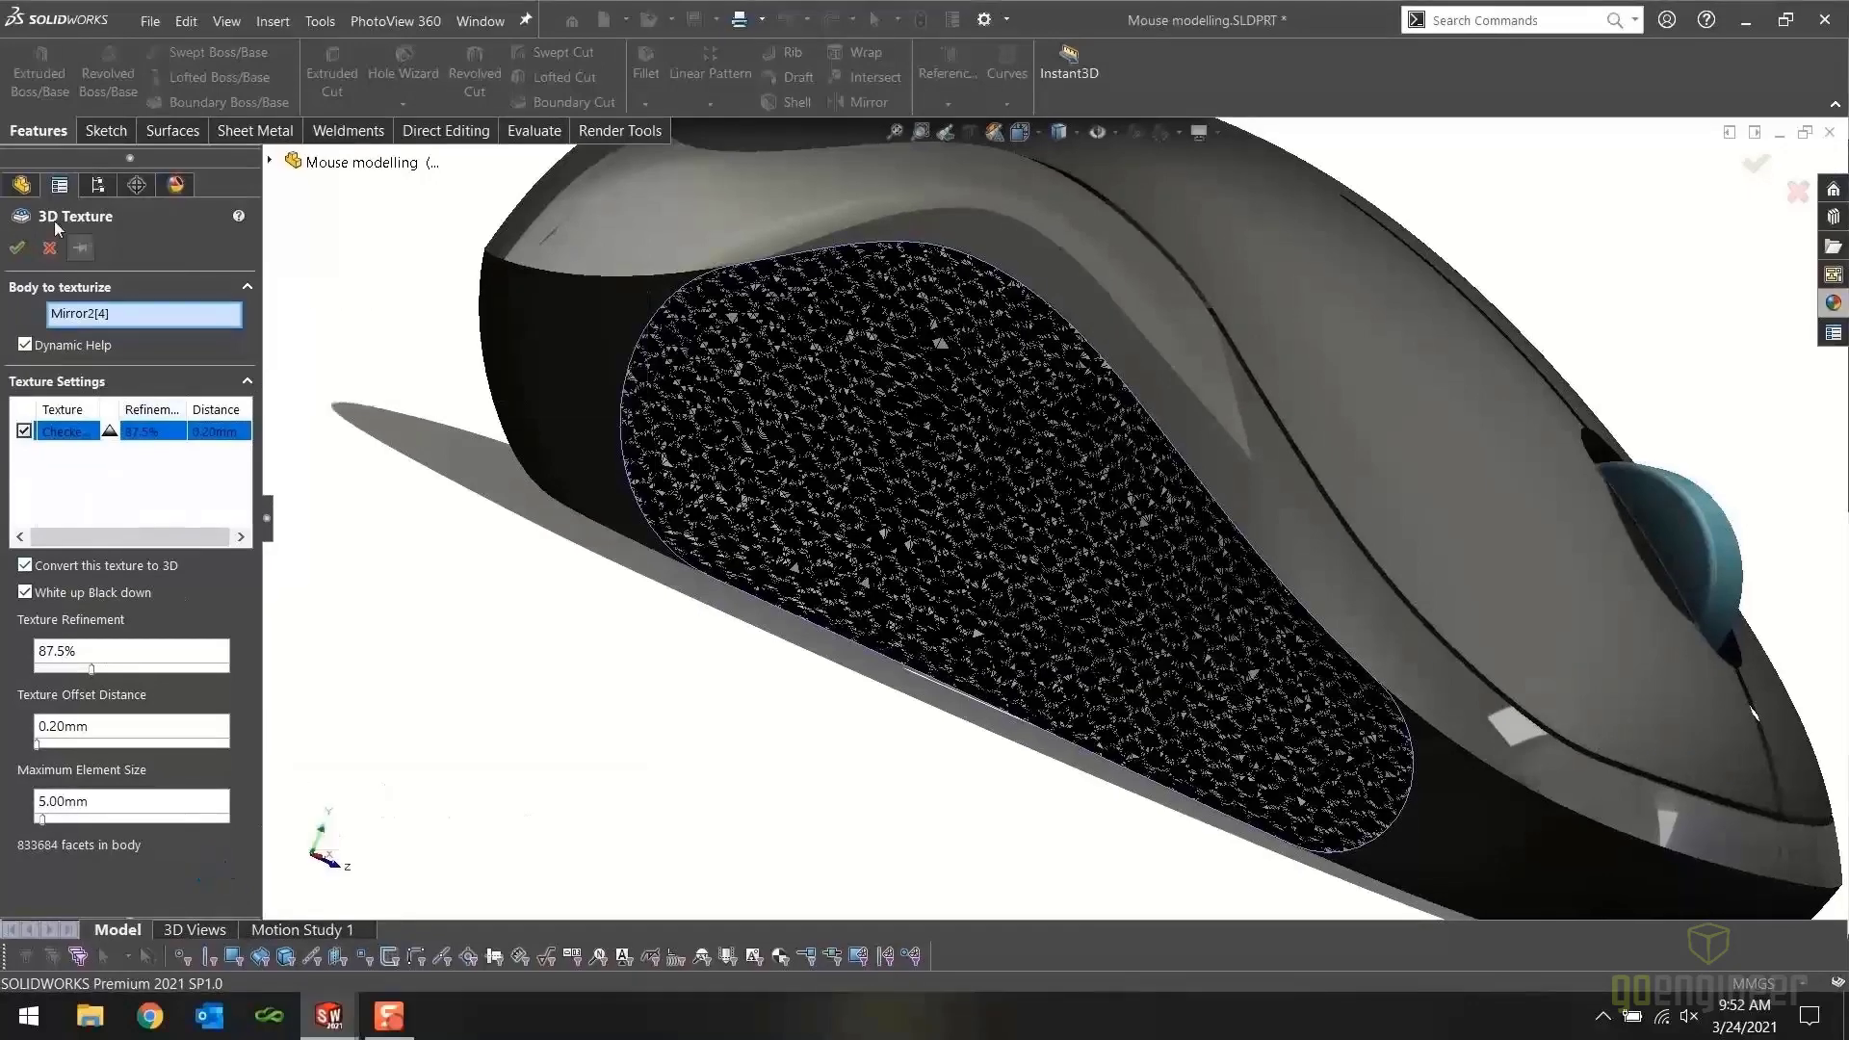
click(18, 247)
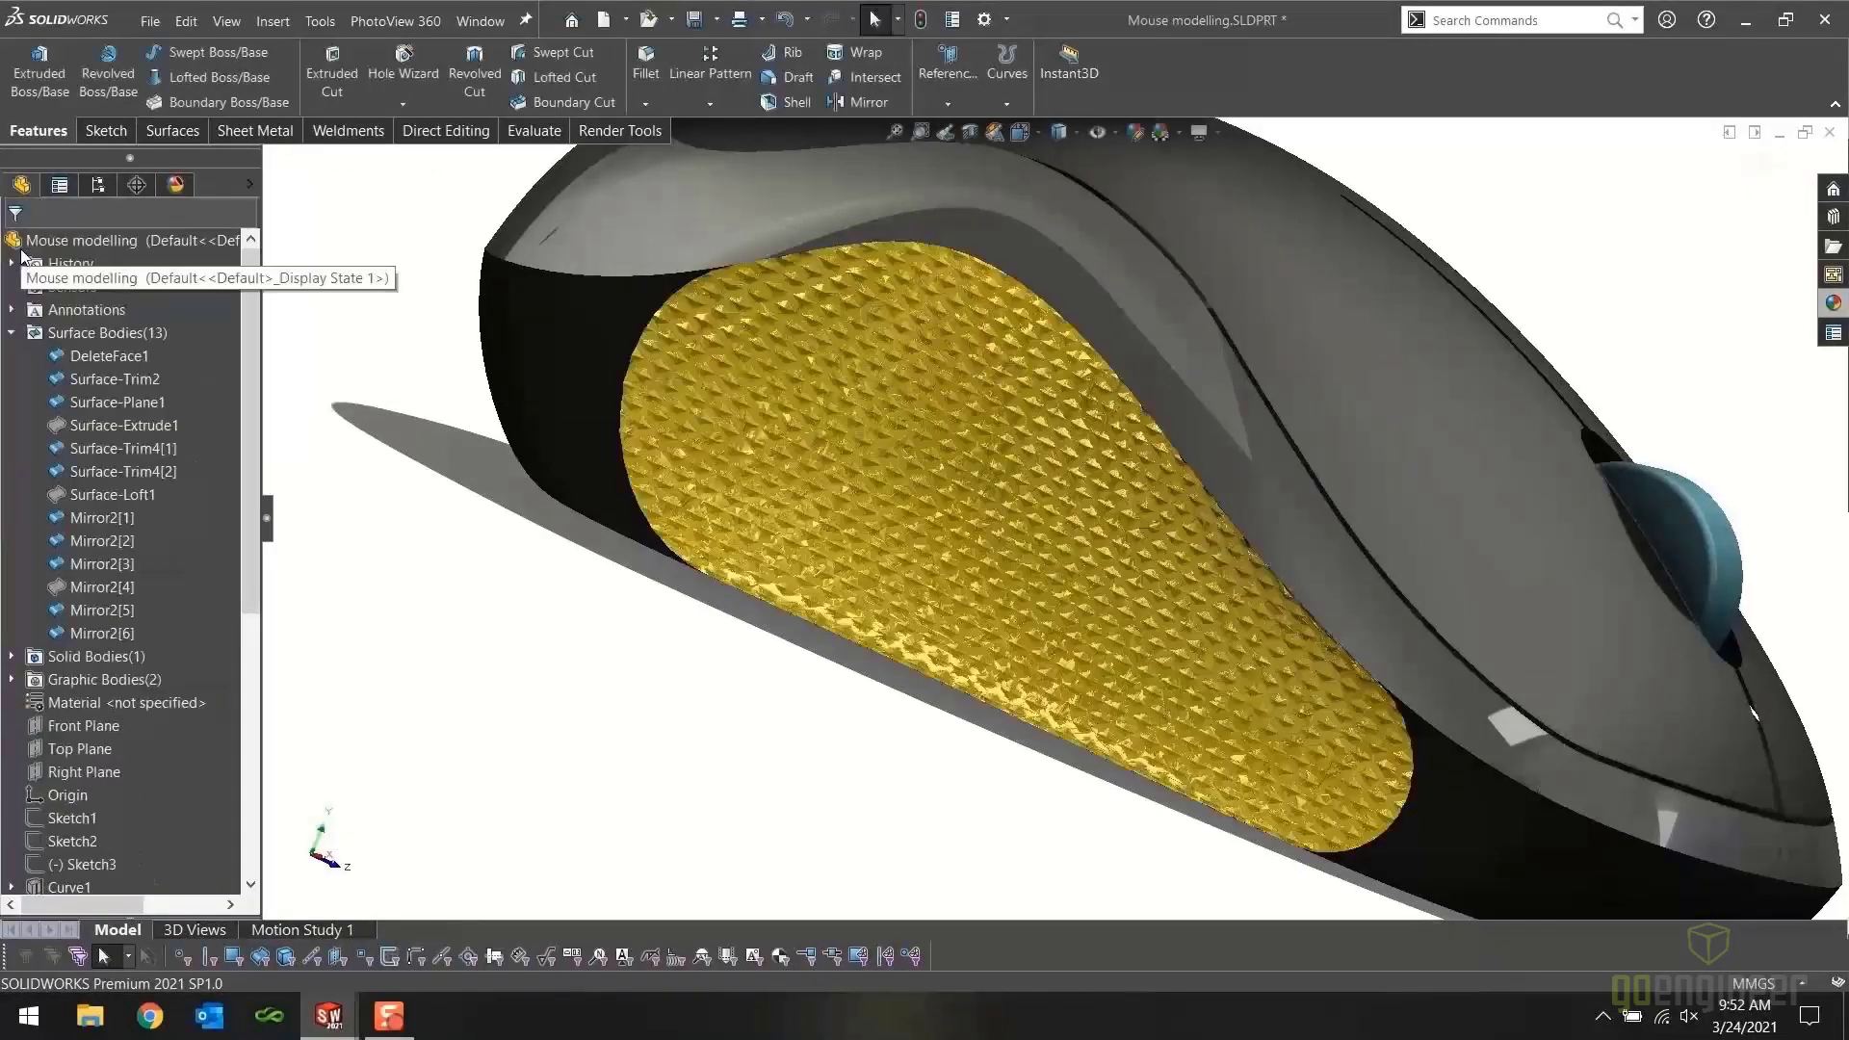
Inspect the textured side grip and review the appearances used in the mouse part
click(10, 332)
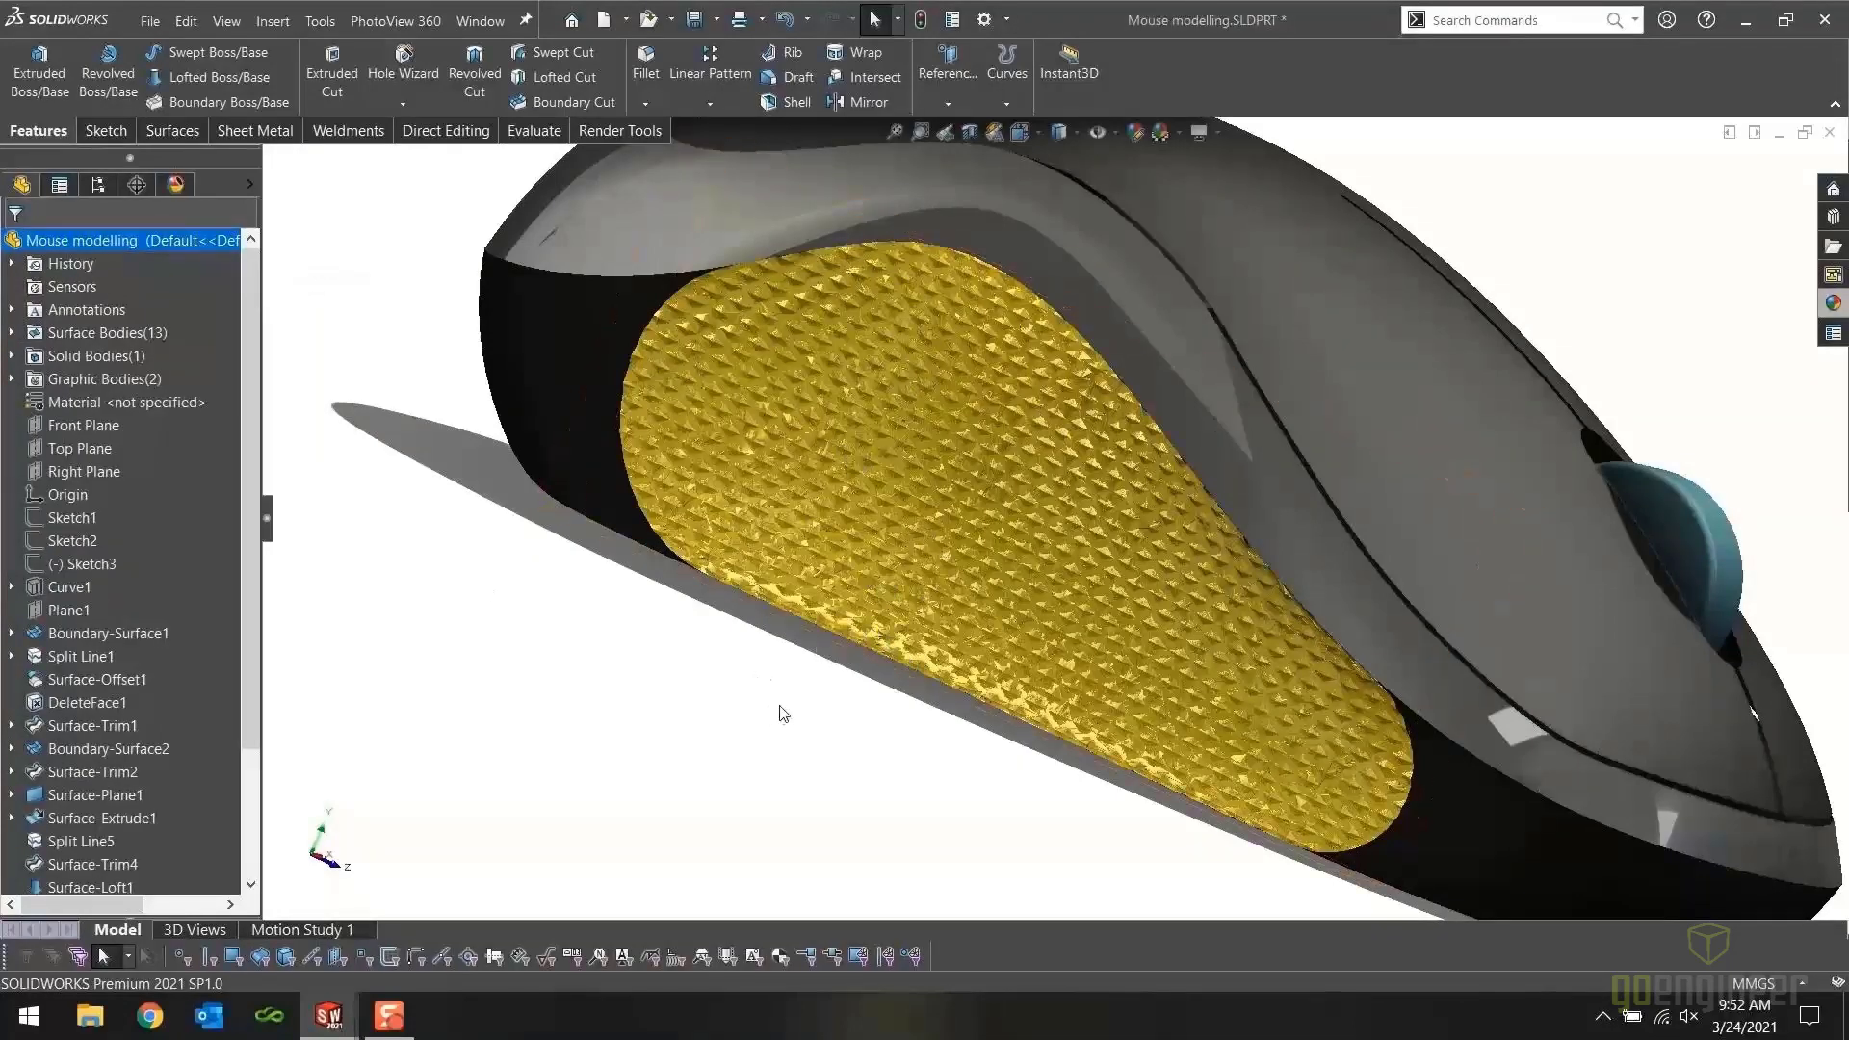
middle_drag(727, 681, 819, 664)
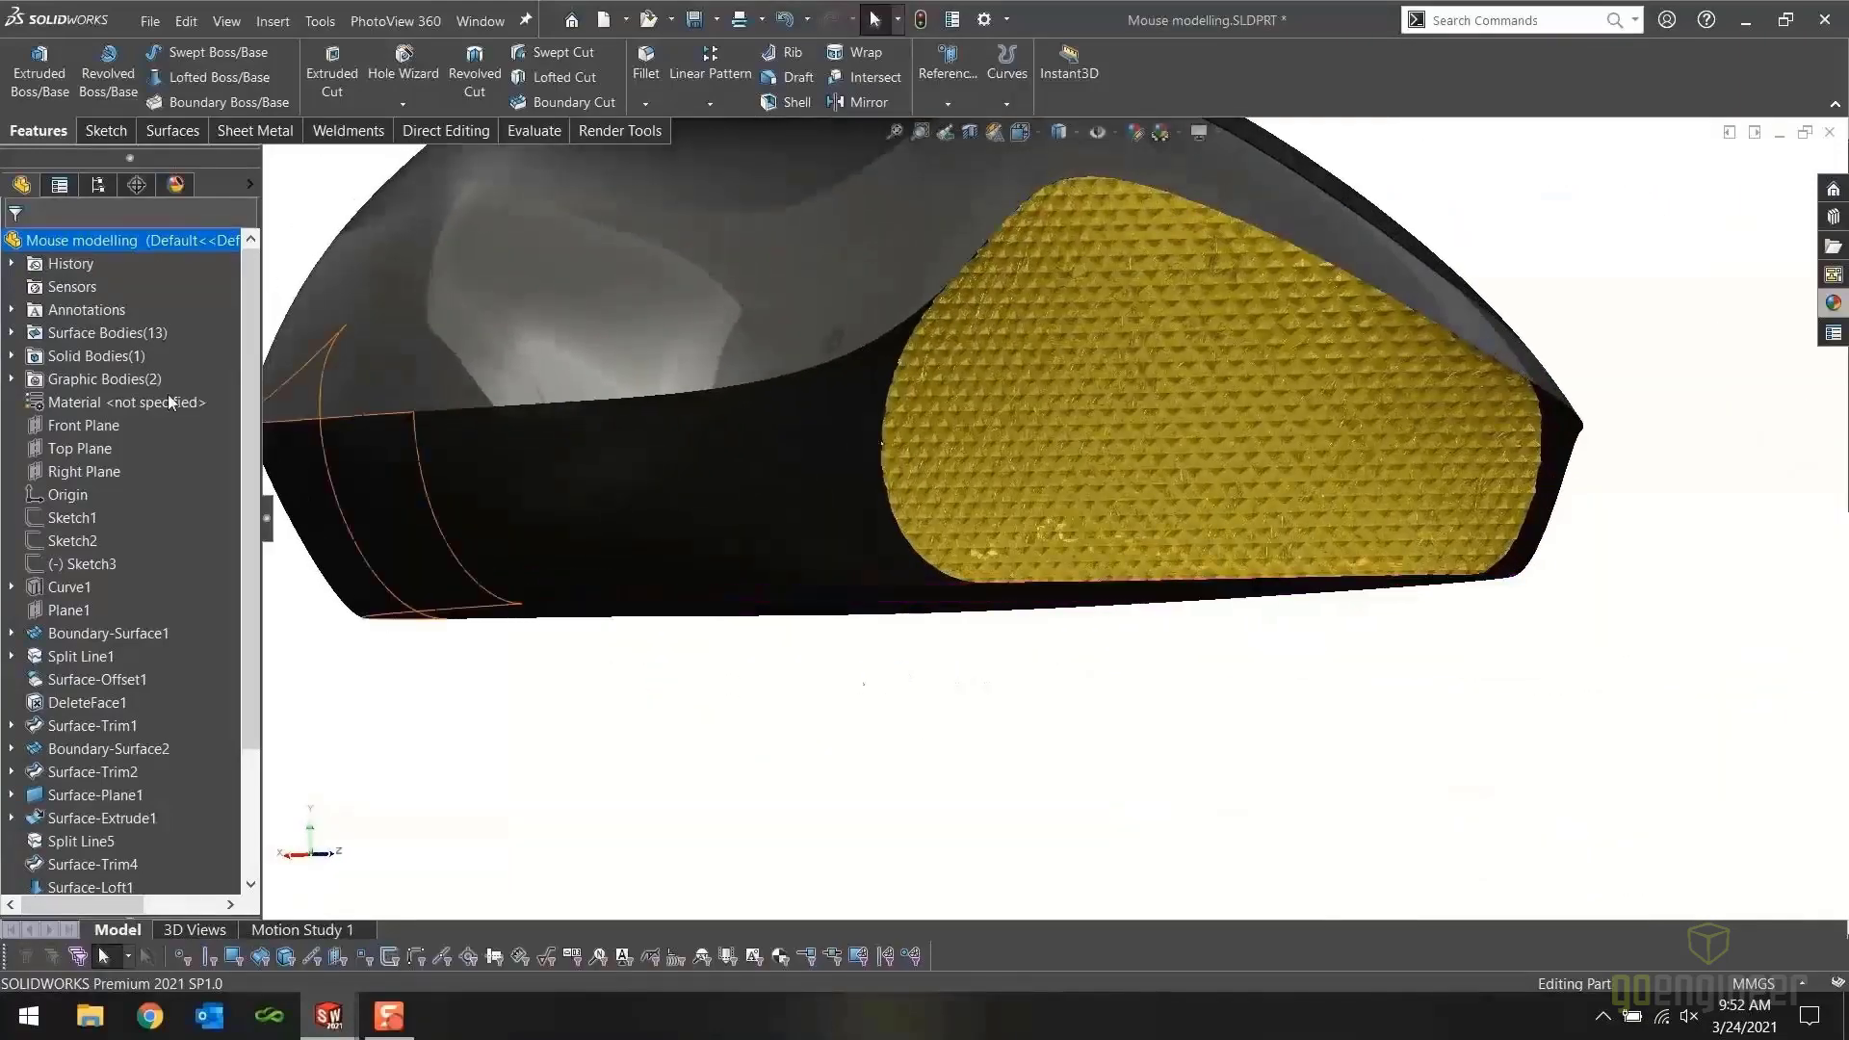
click(177, 187)
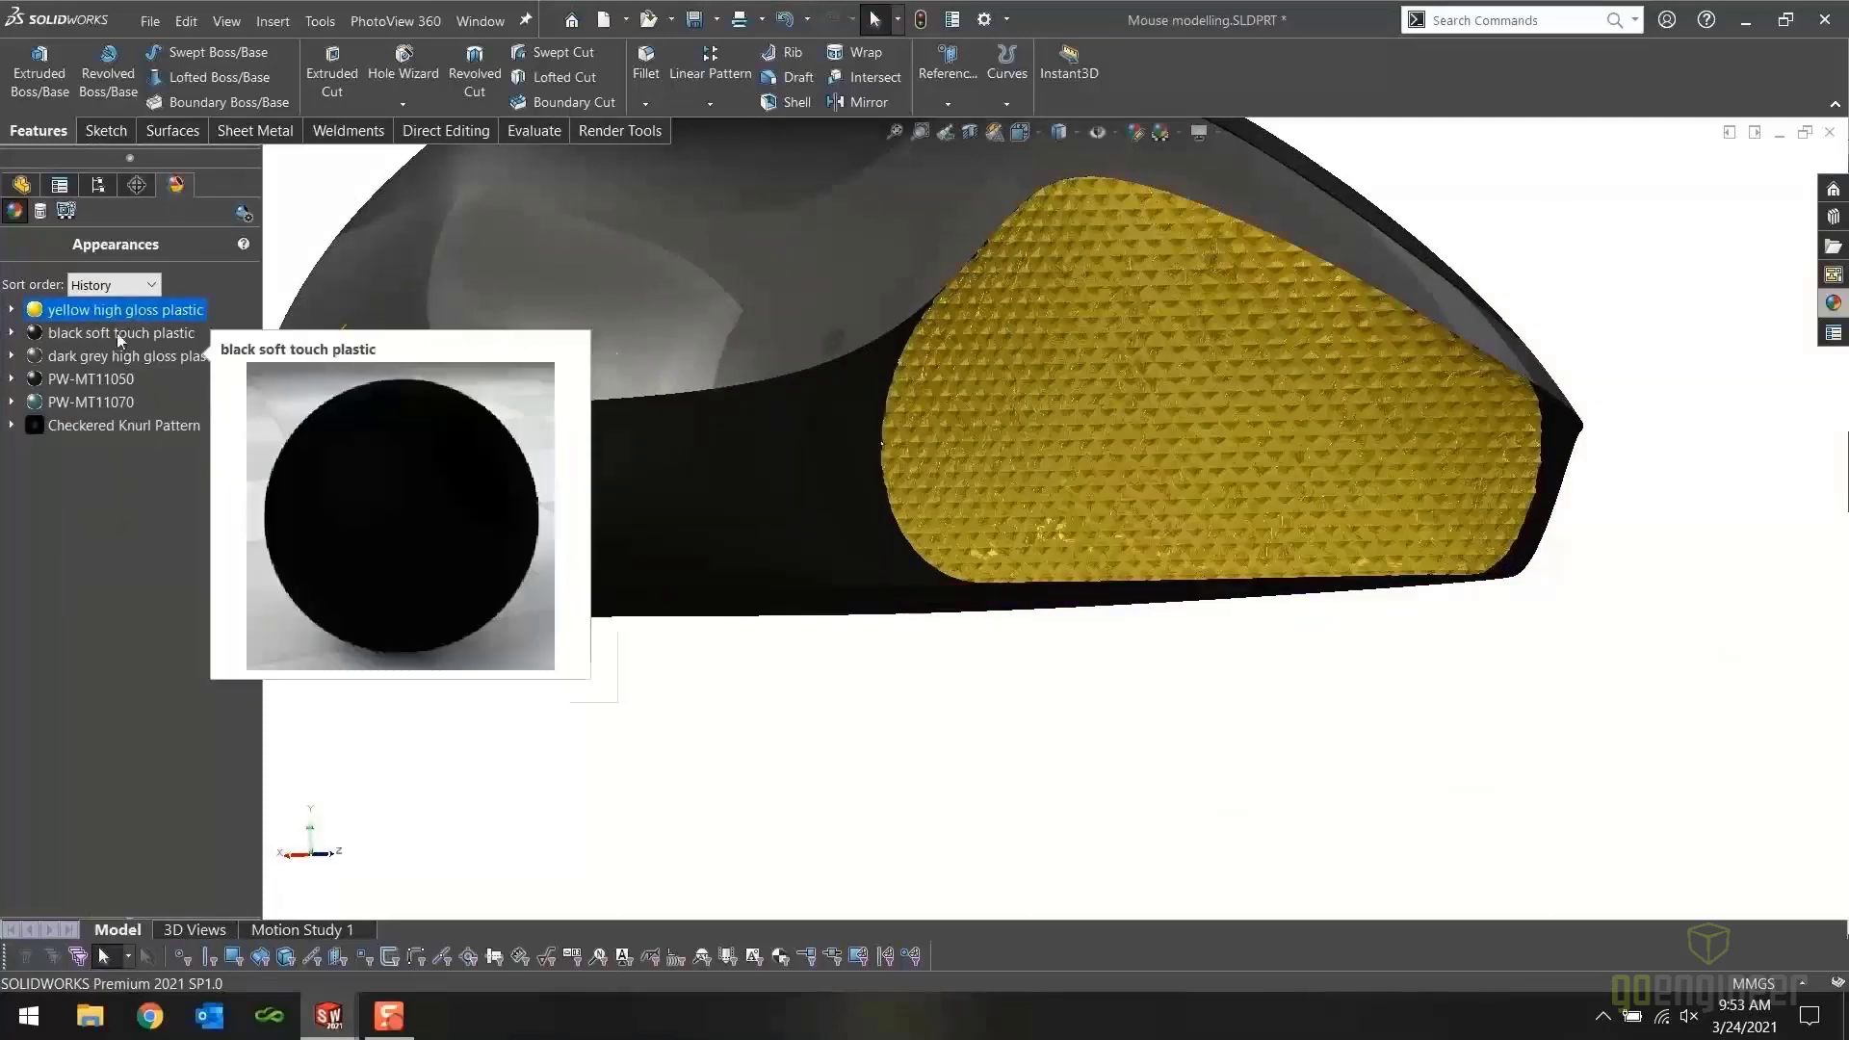
mouse_move(60, 314)
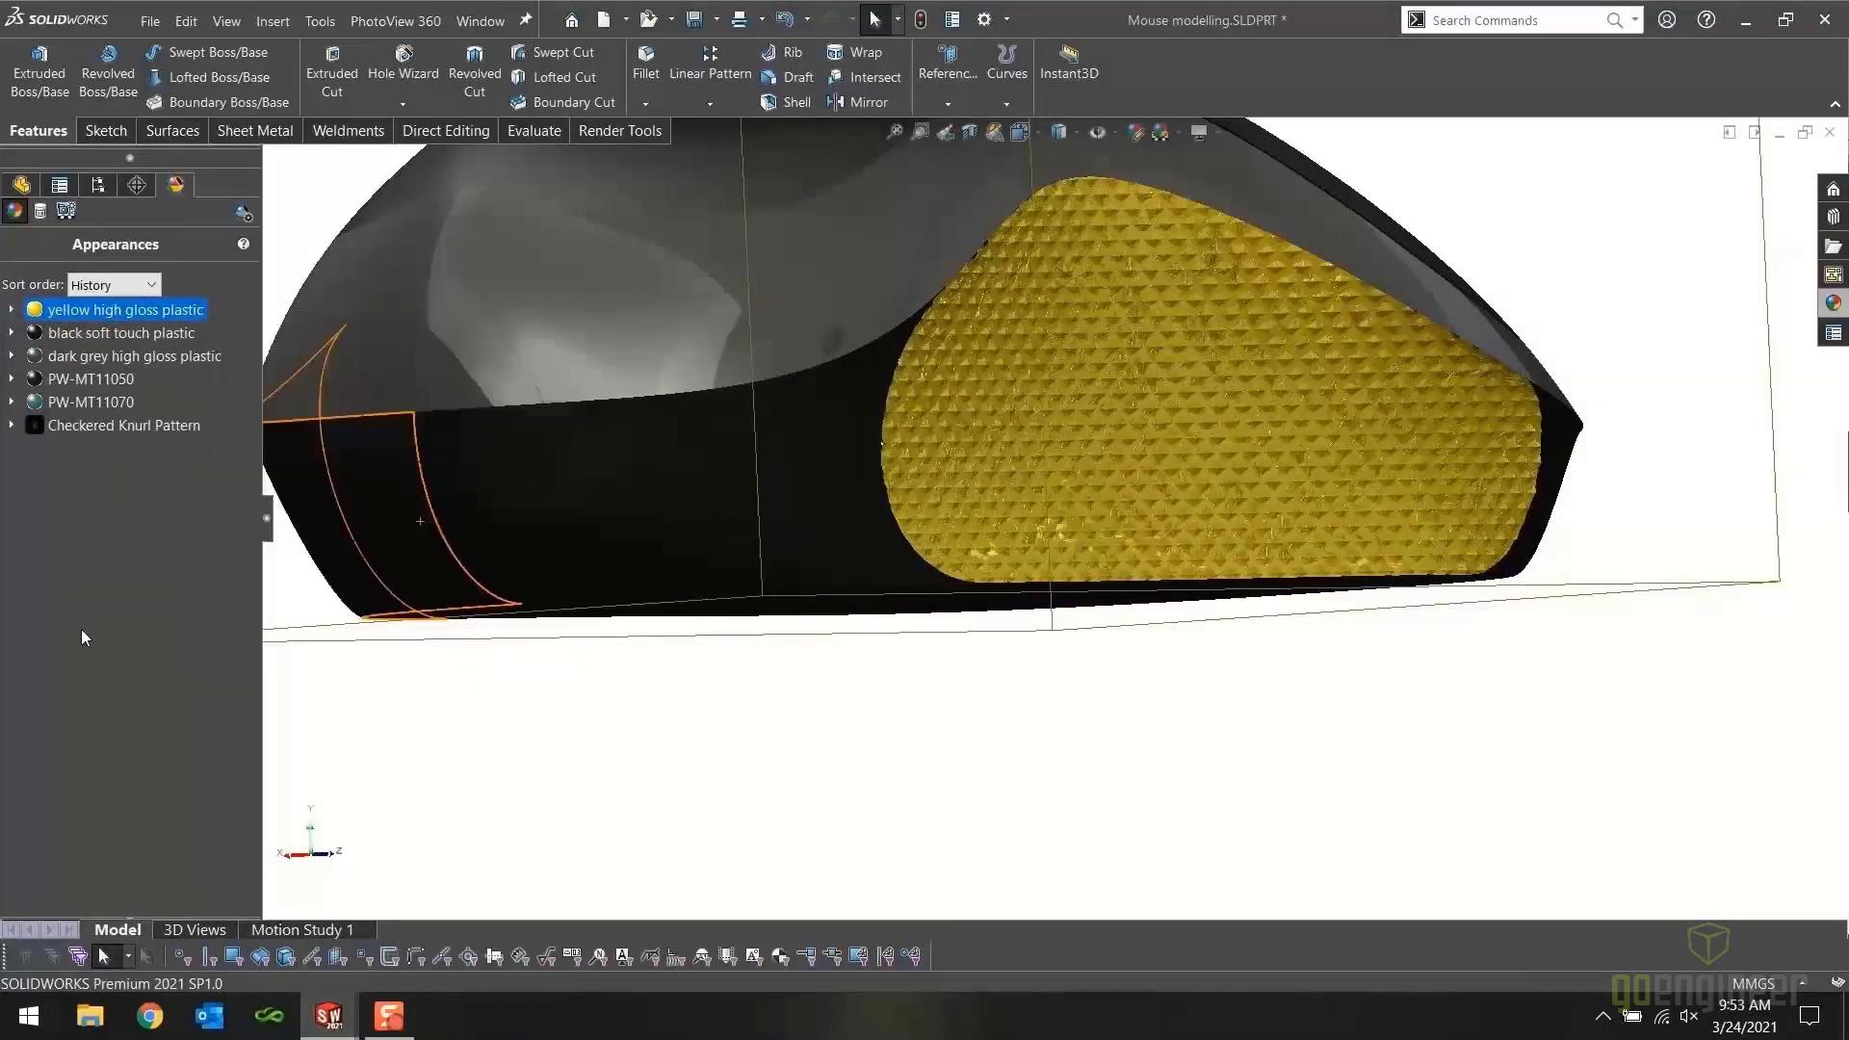
click(479, 738)
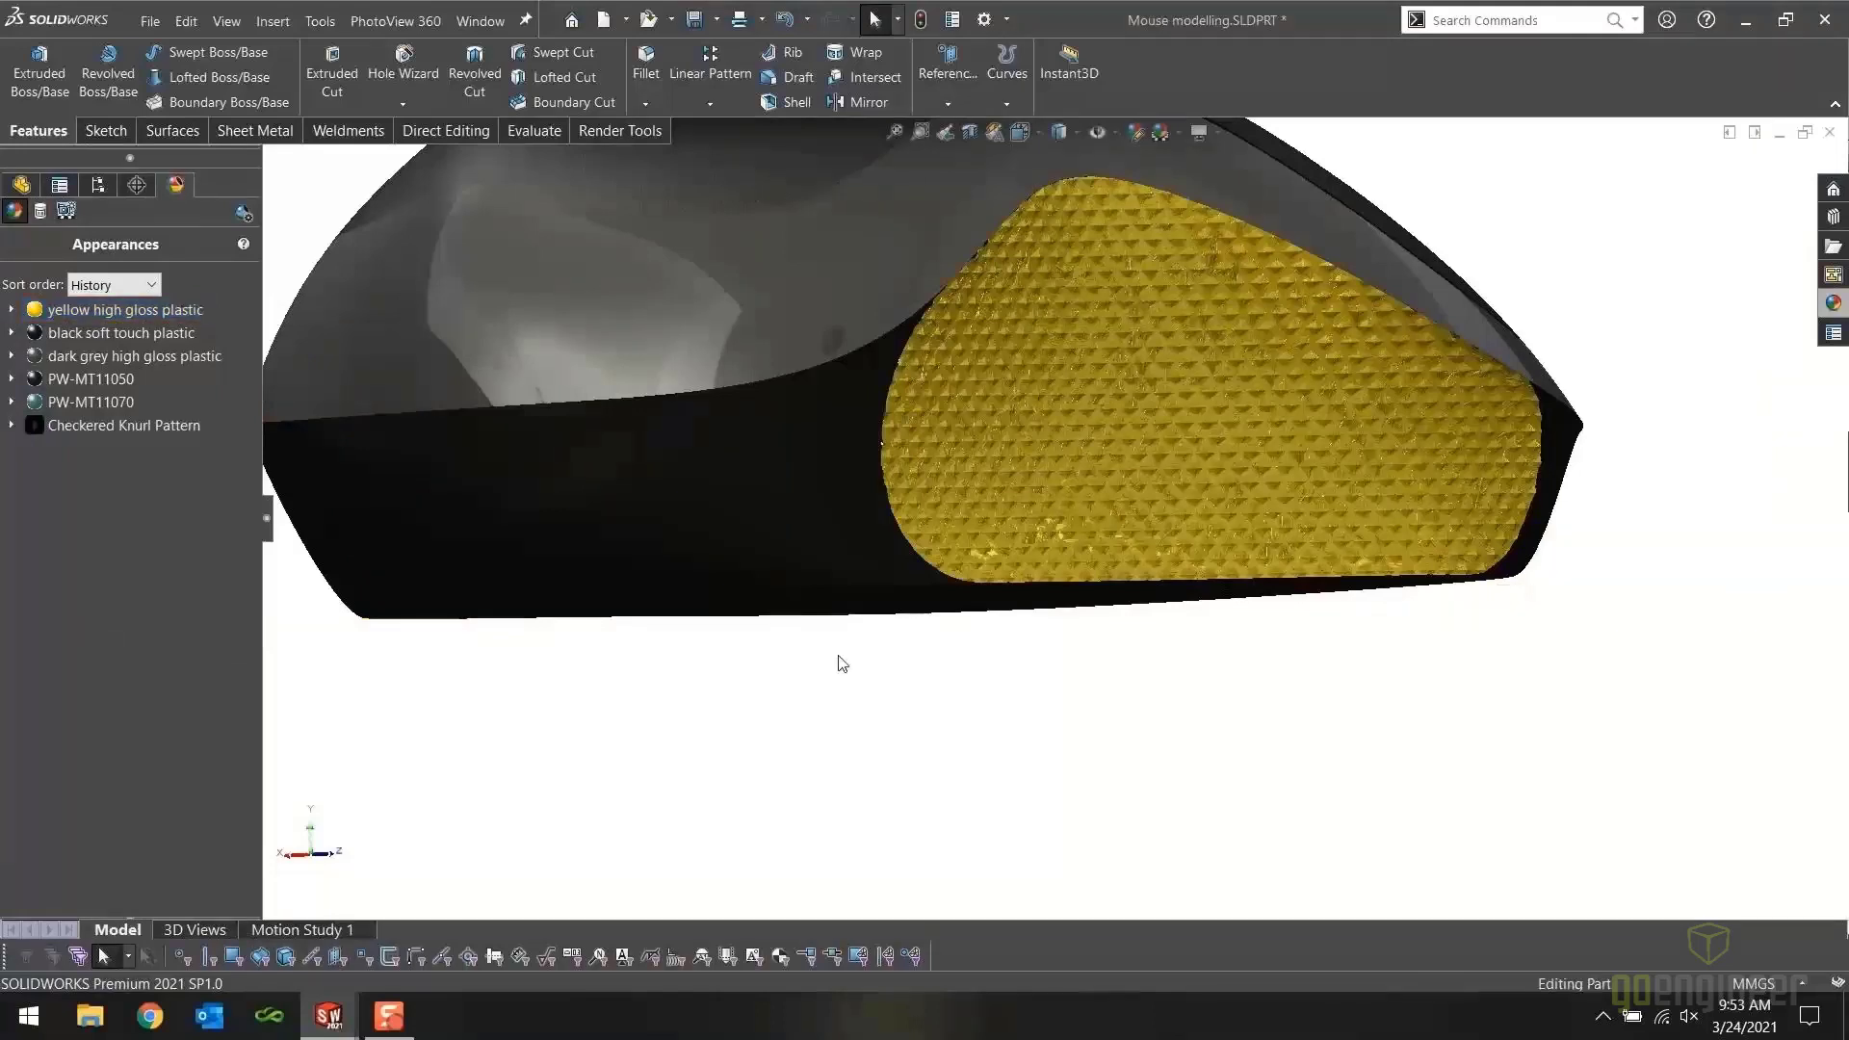
Apply the black soft touch plastic appearance to the graphic body of the textured side grip
click(1833, 305)
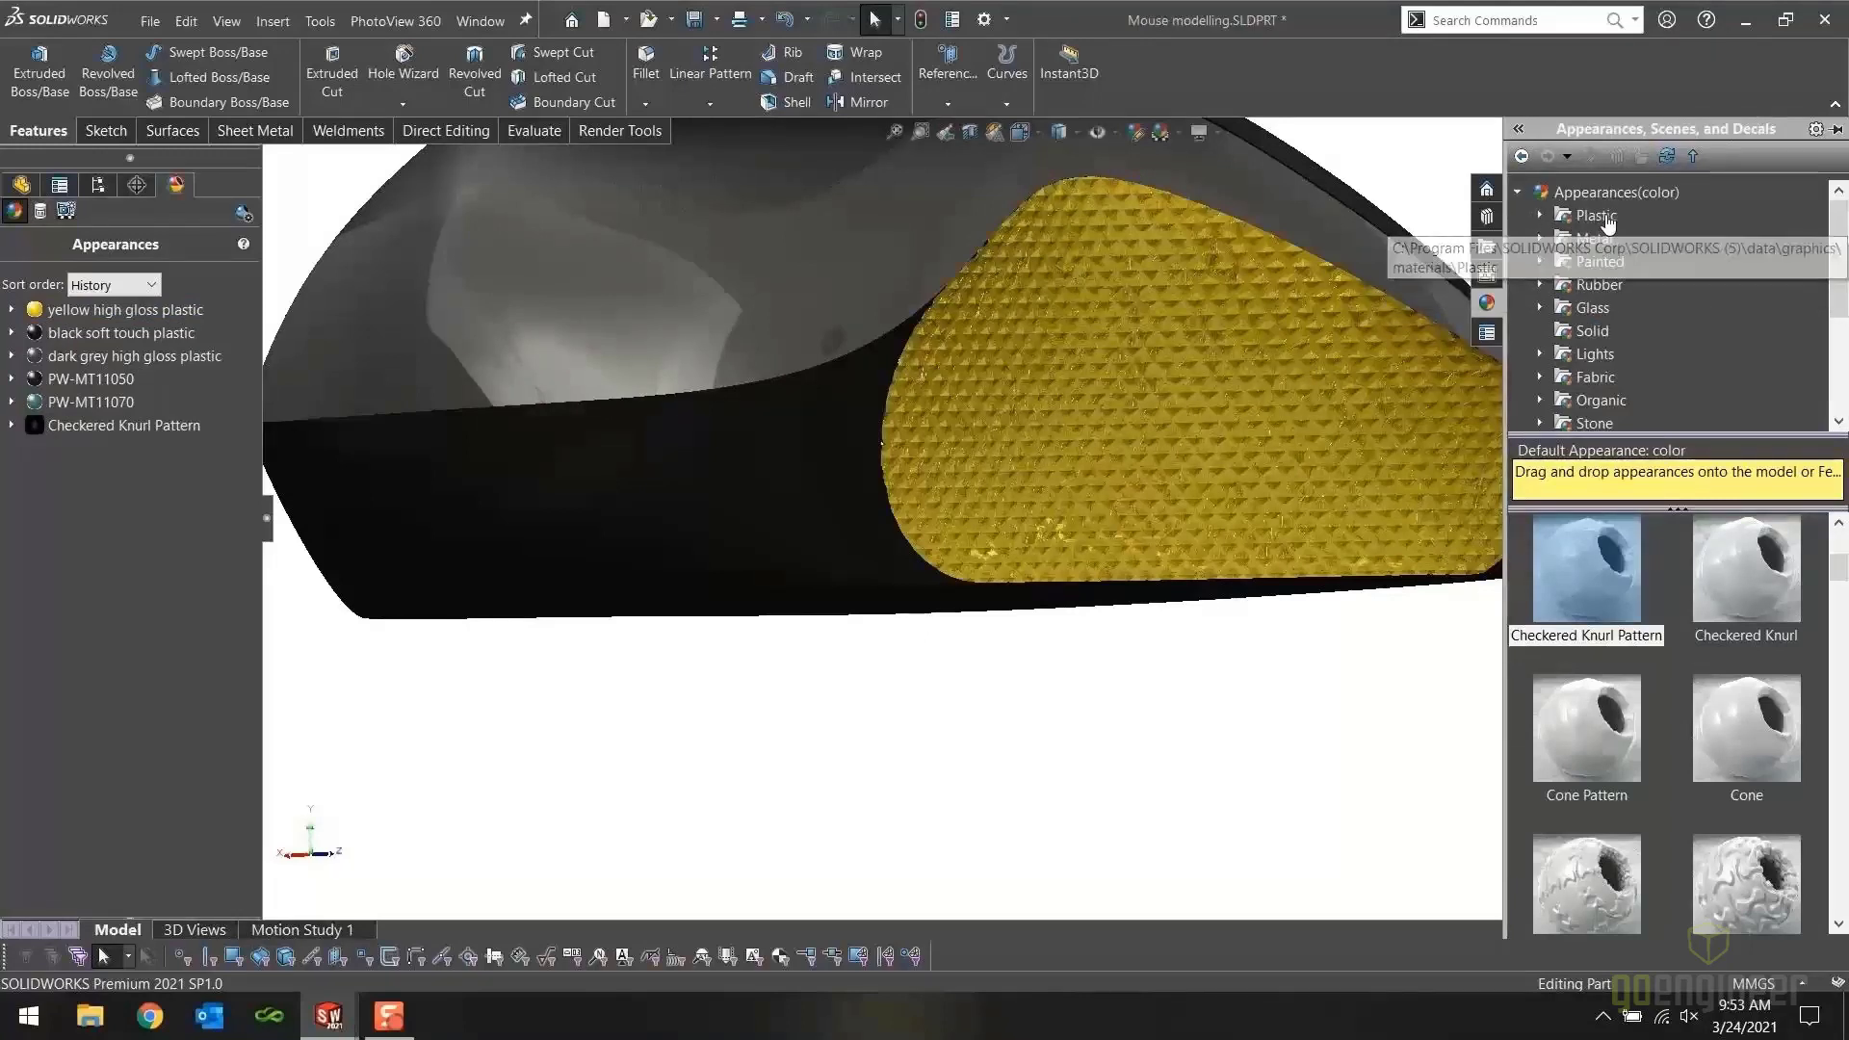
click(1541, 215)
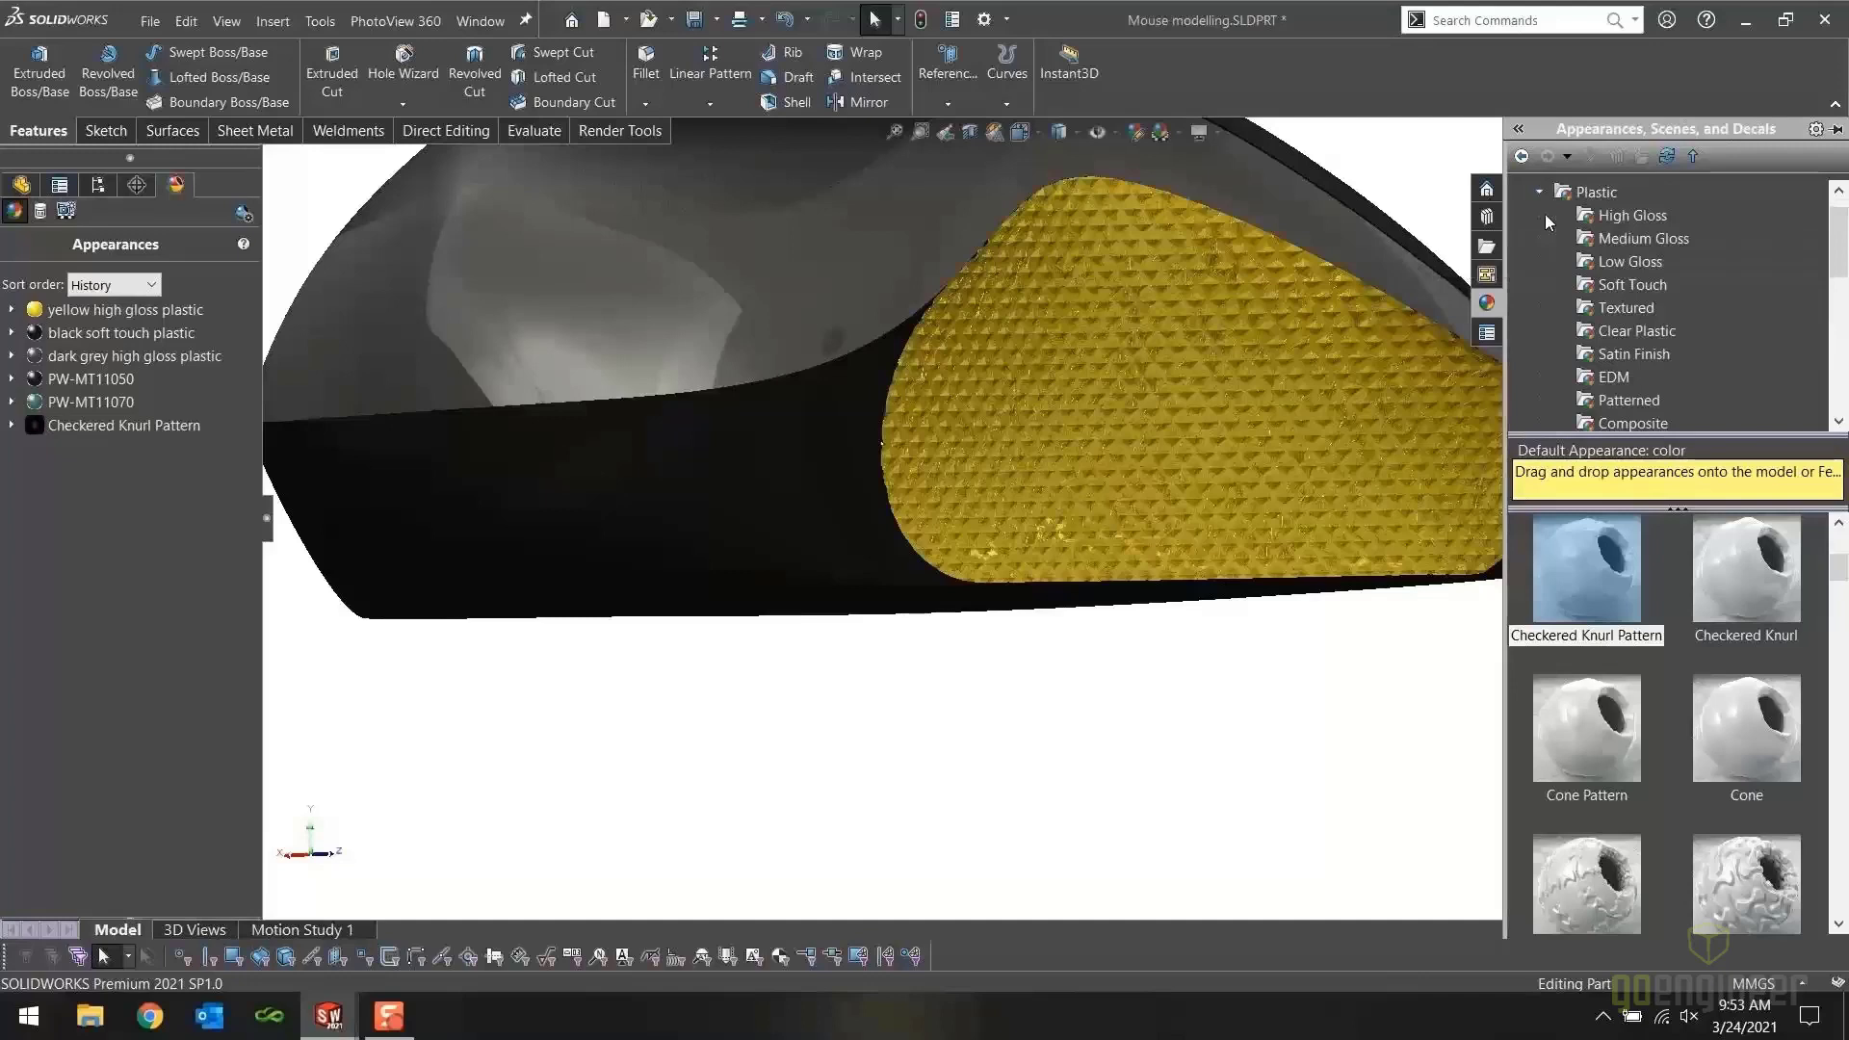
click(1625, 289)
drag(1749, 887, 1267, 491)
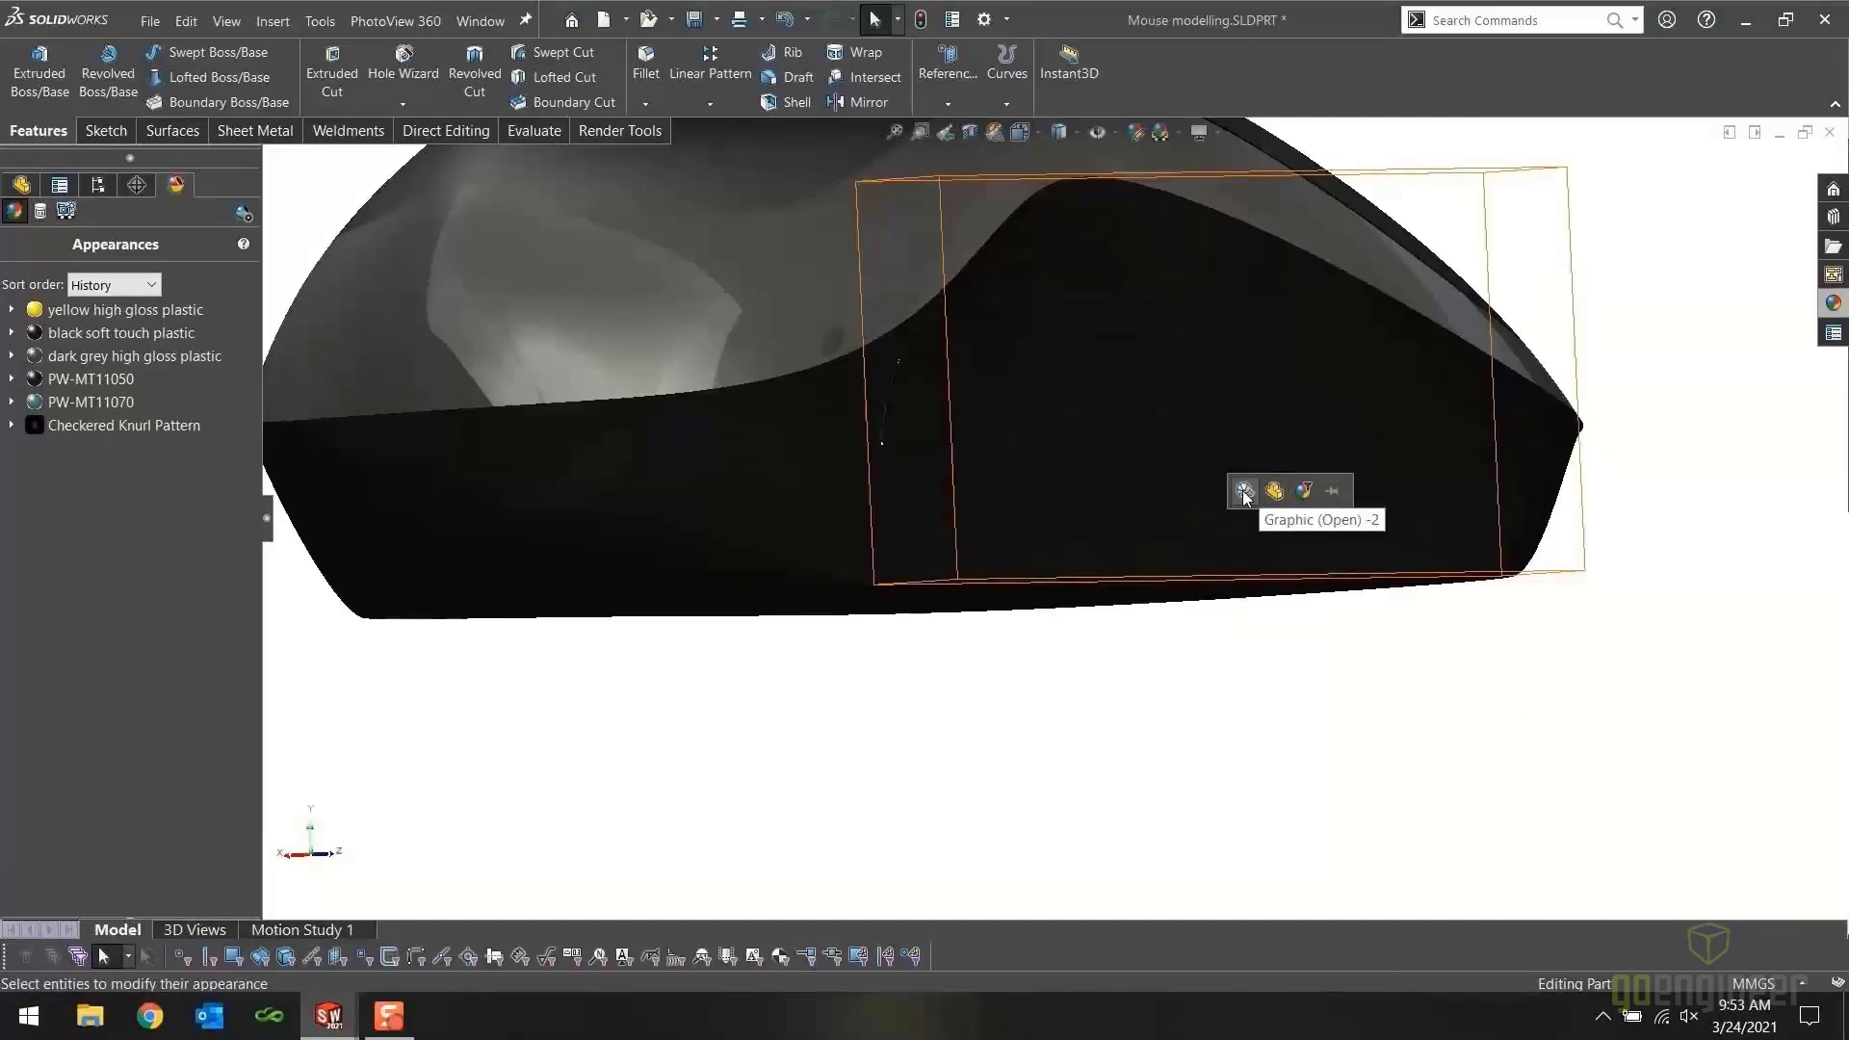
click(1243, 495)
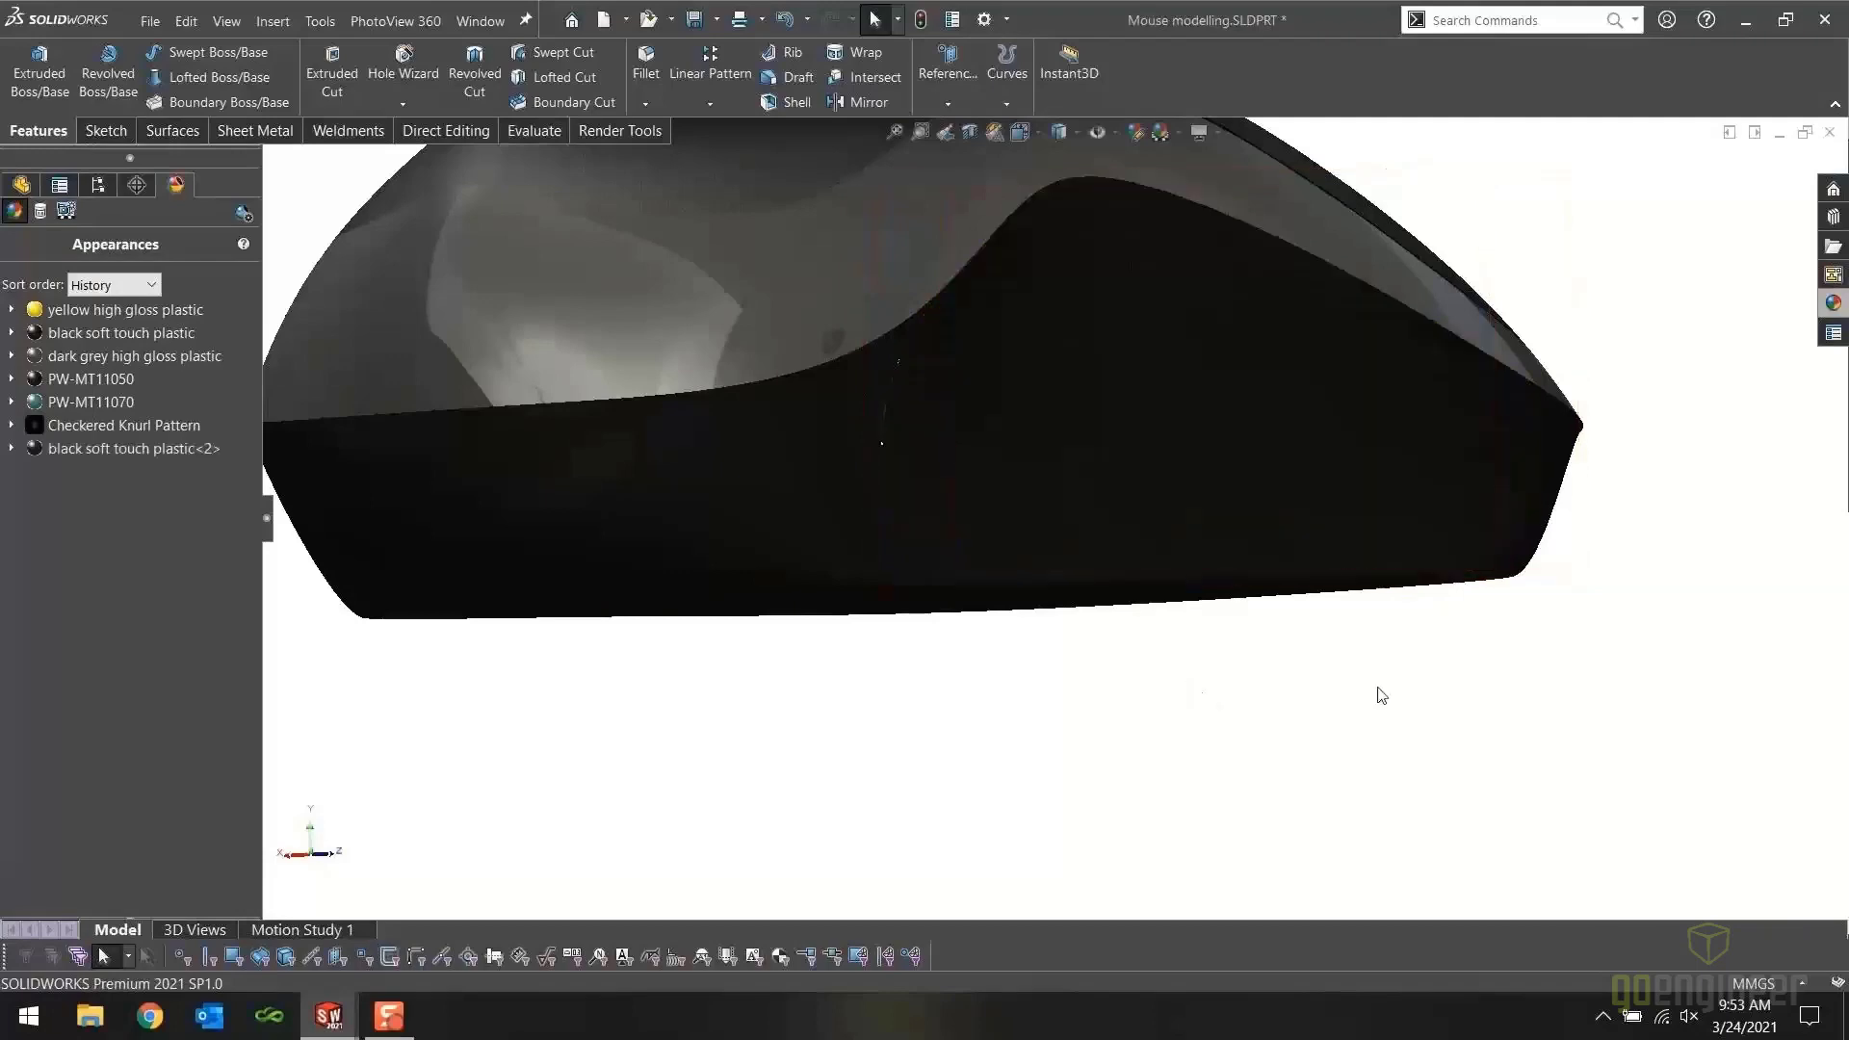
Examine the black knurled texture up close on both sides of the mouse
middle_drag(1406, 696, 1215, 596)
scroll(1326, 734, up, 3)
scroll(1200, 607, down, 5)
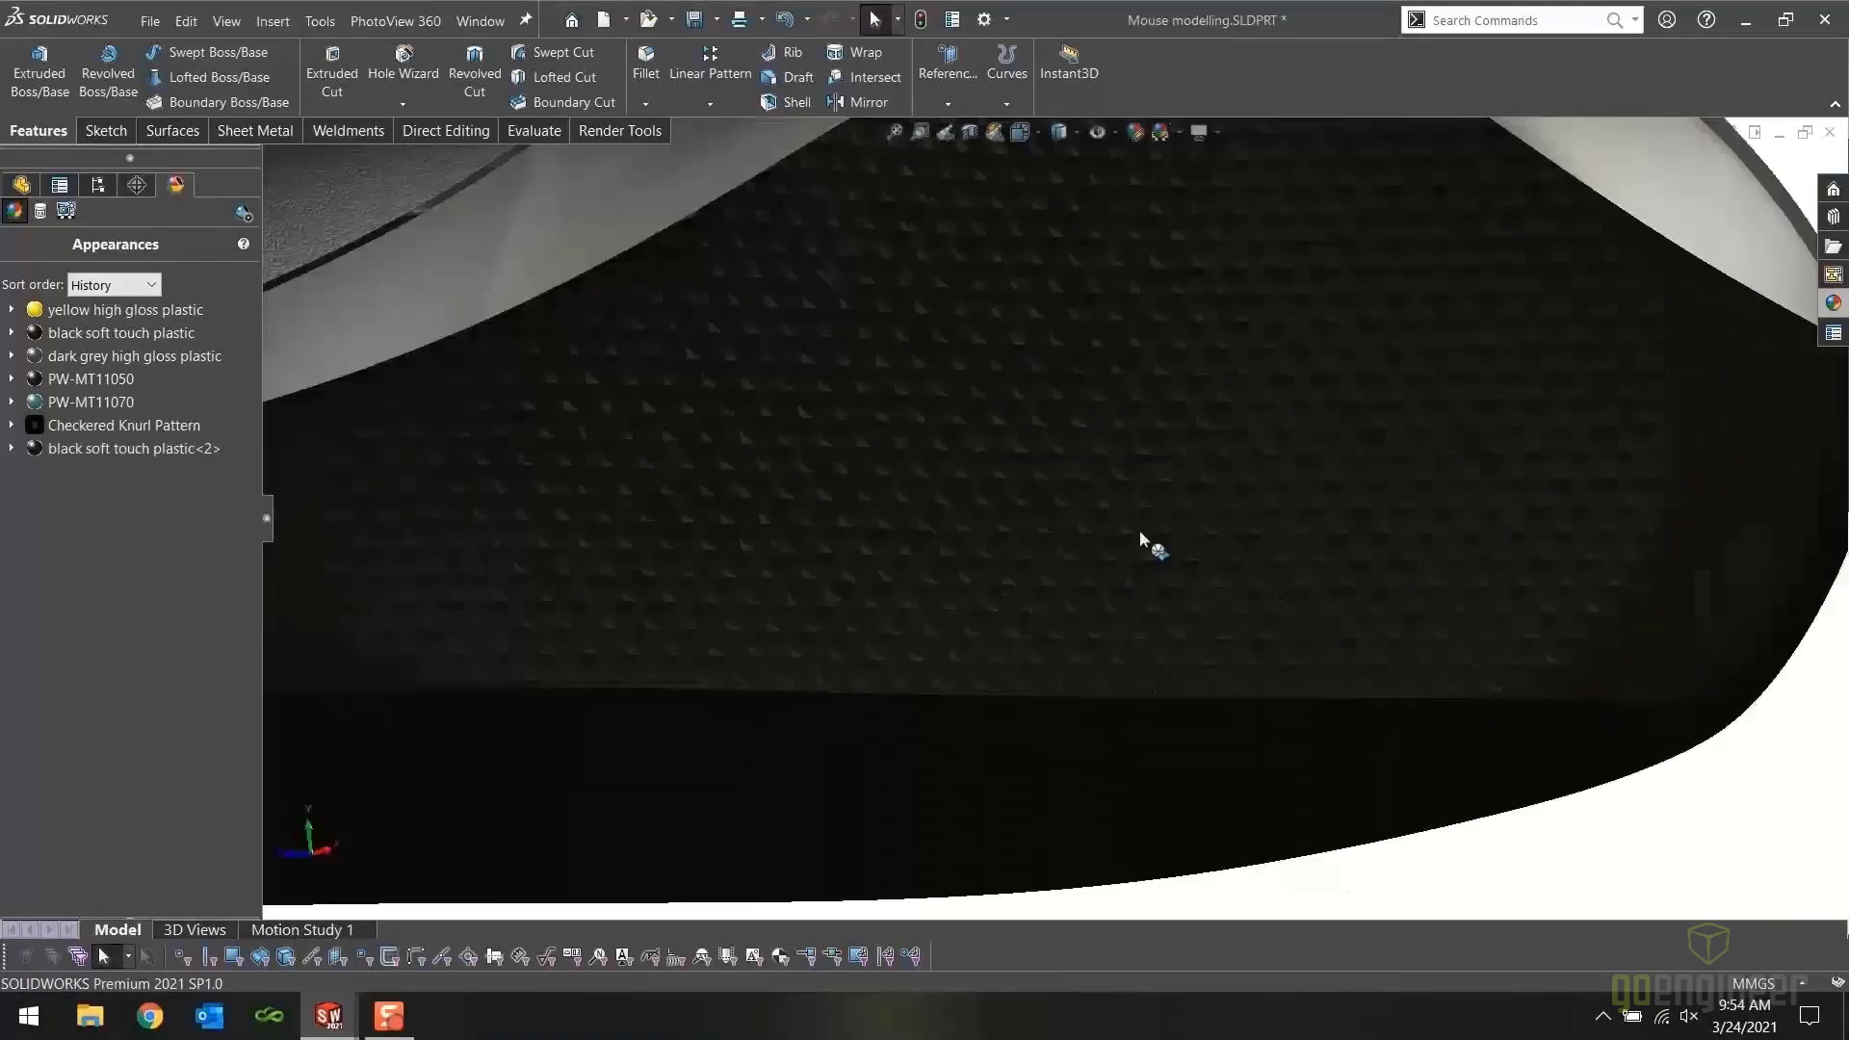
scroll(1098, 528, up, 3)
scroll(1048, 512, up, 3)
middle_drag(793, 565, 990, 536)
scroll(710, 585, down, 5)
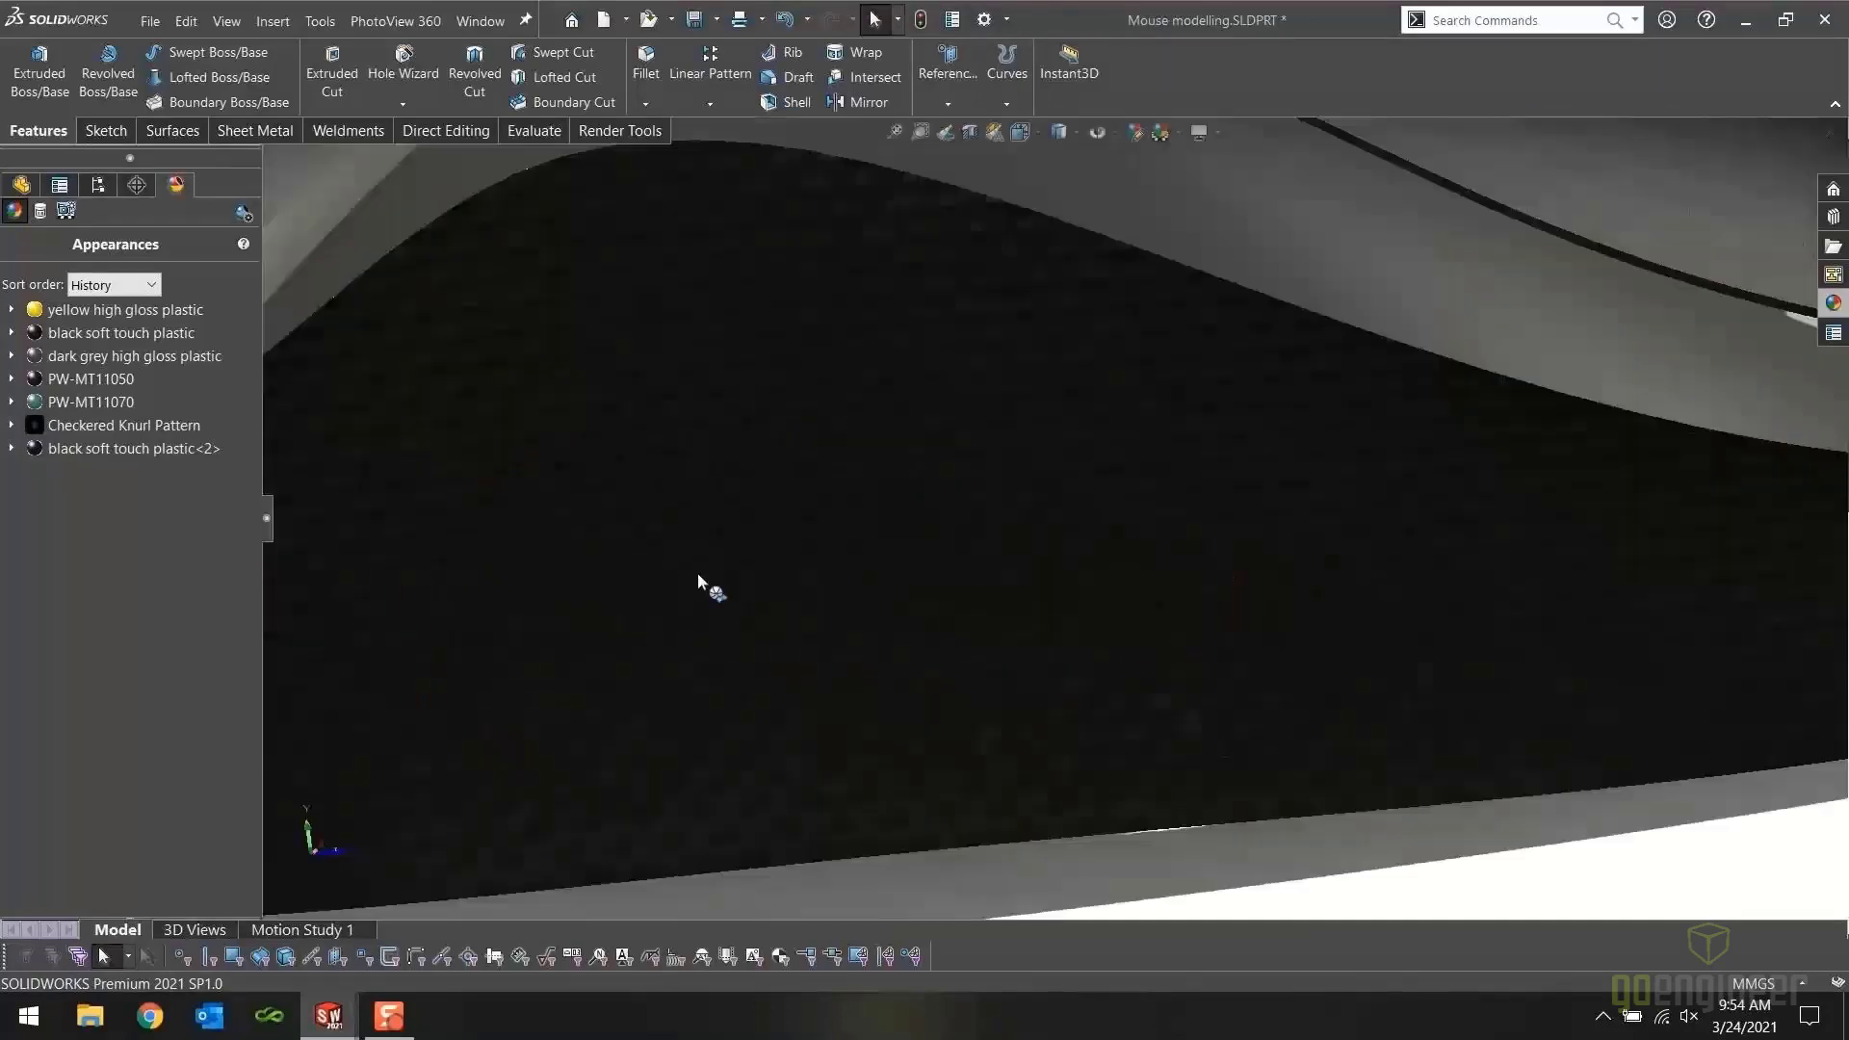
Show the whole mouse in trimetric view and switch back to the desk assembly
key(ctrl+7)
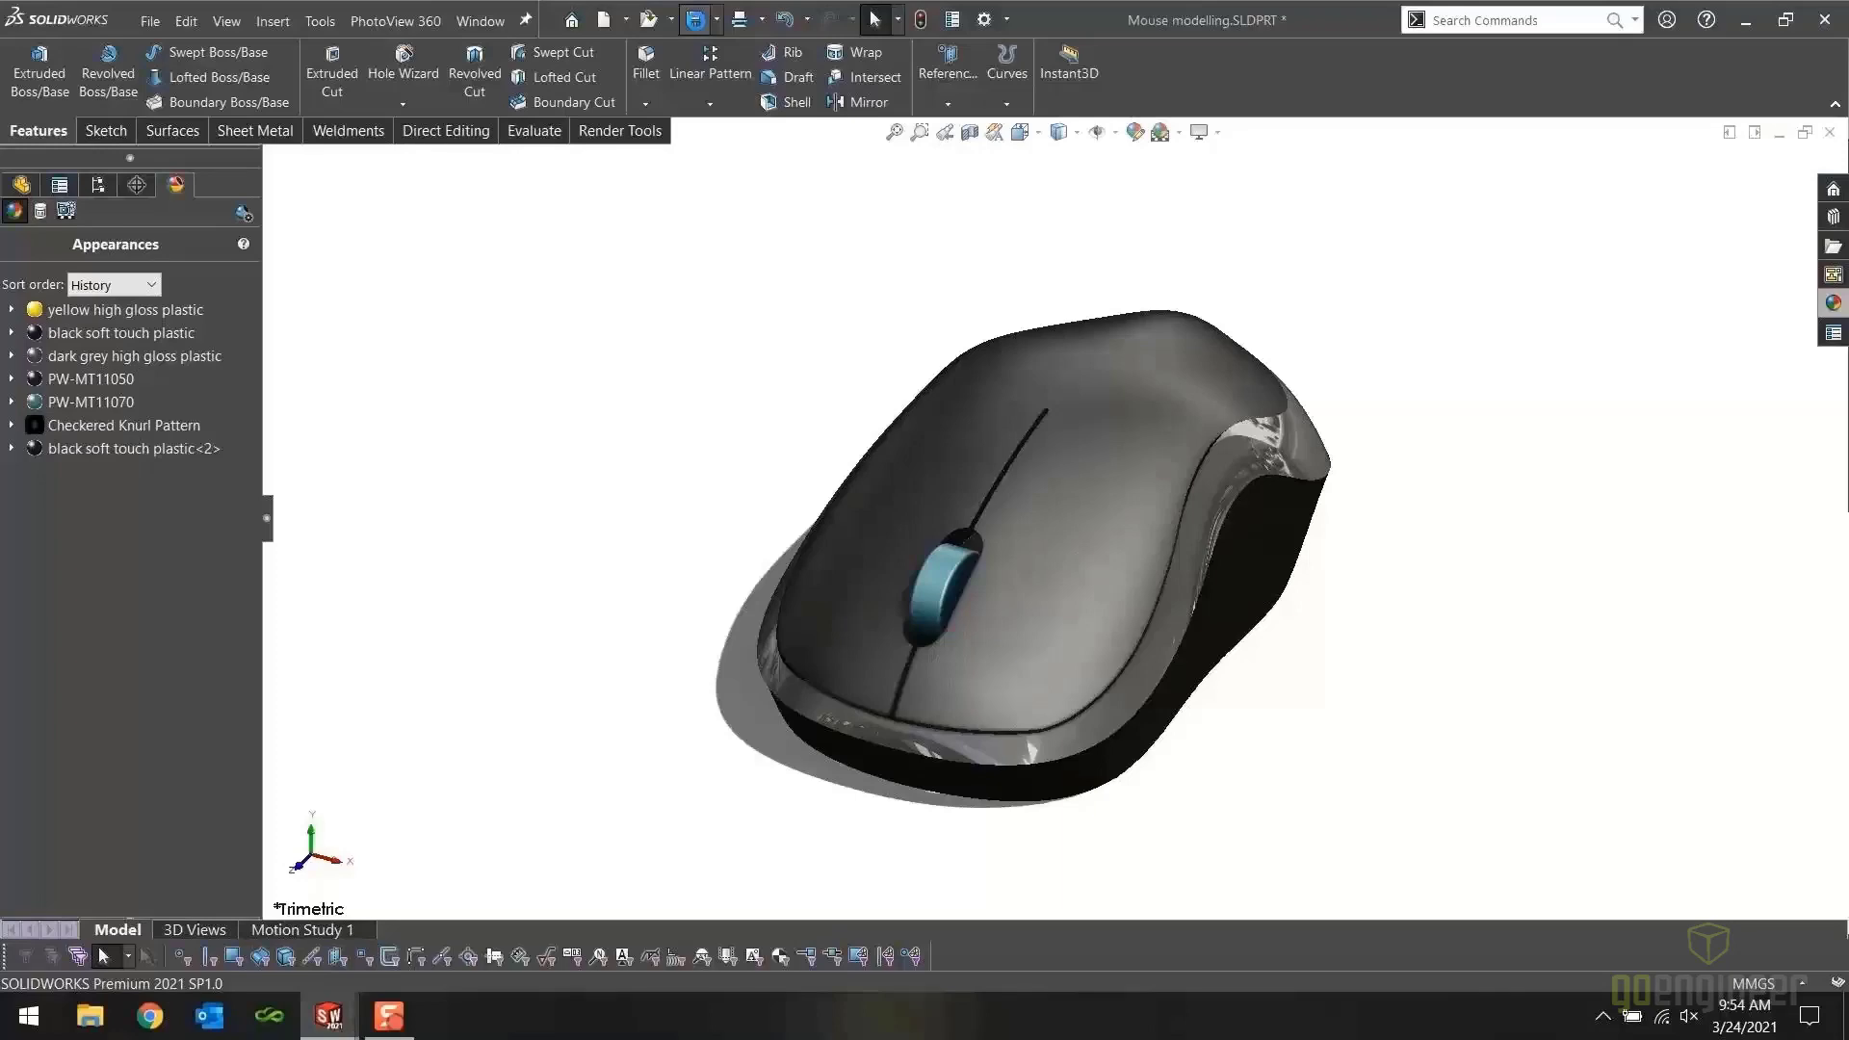
key(alt+Tab)
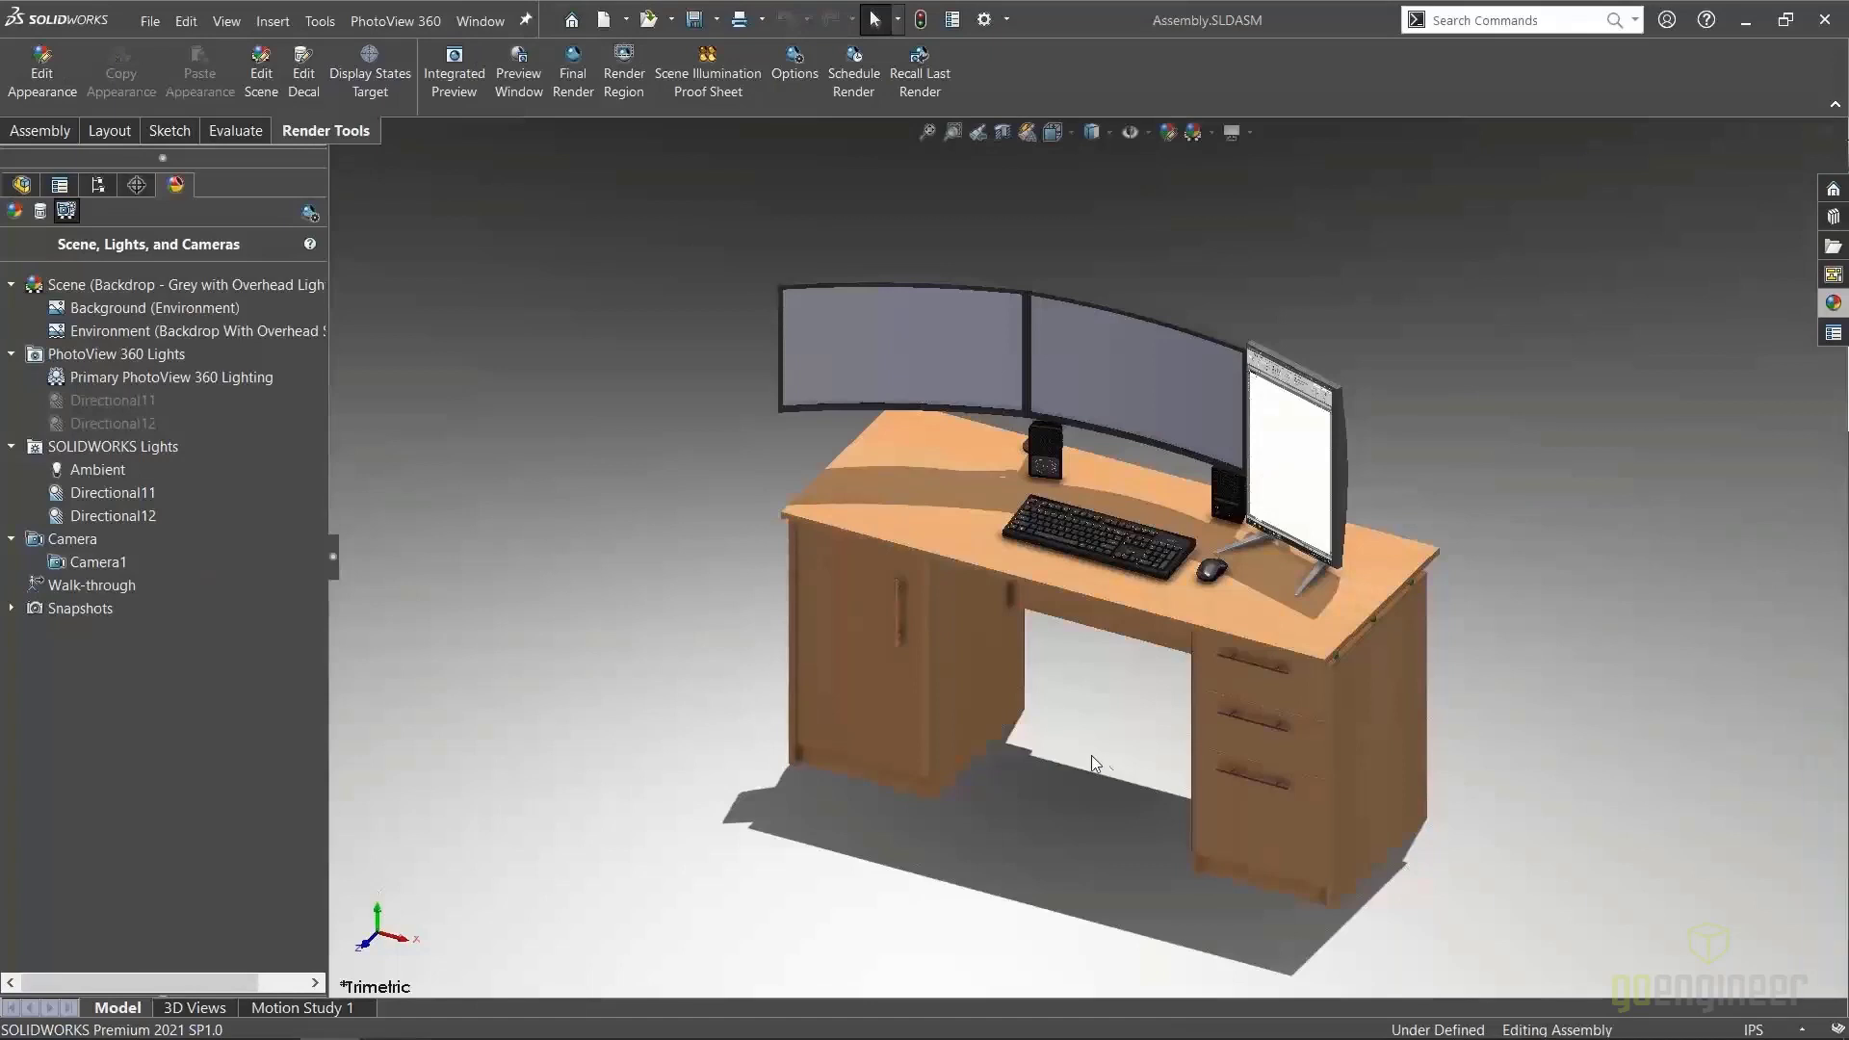
scroll(1091, 741, down, 2)
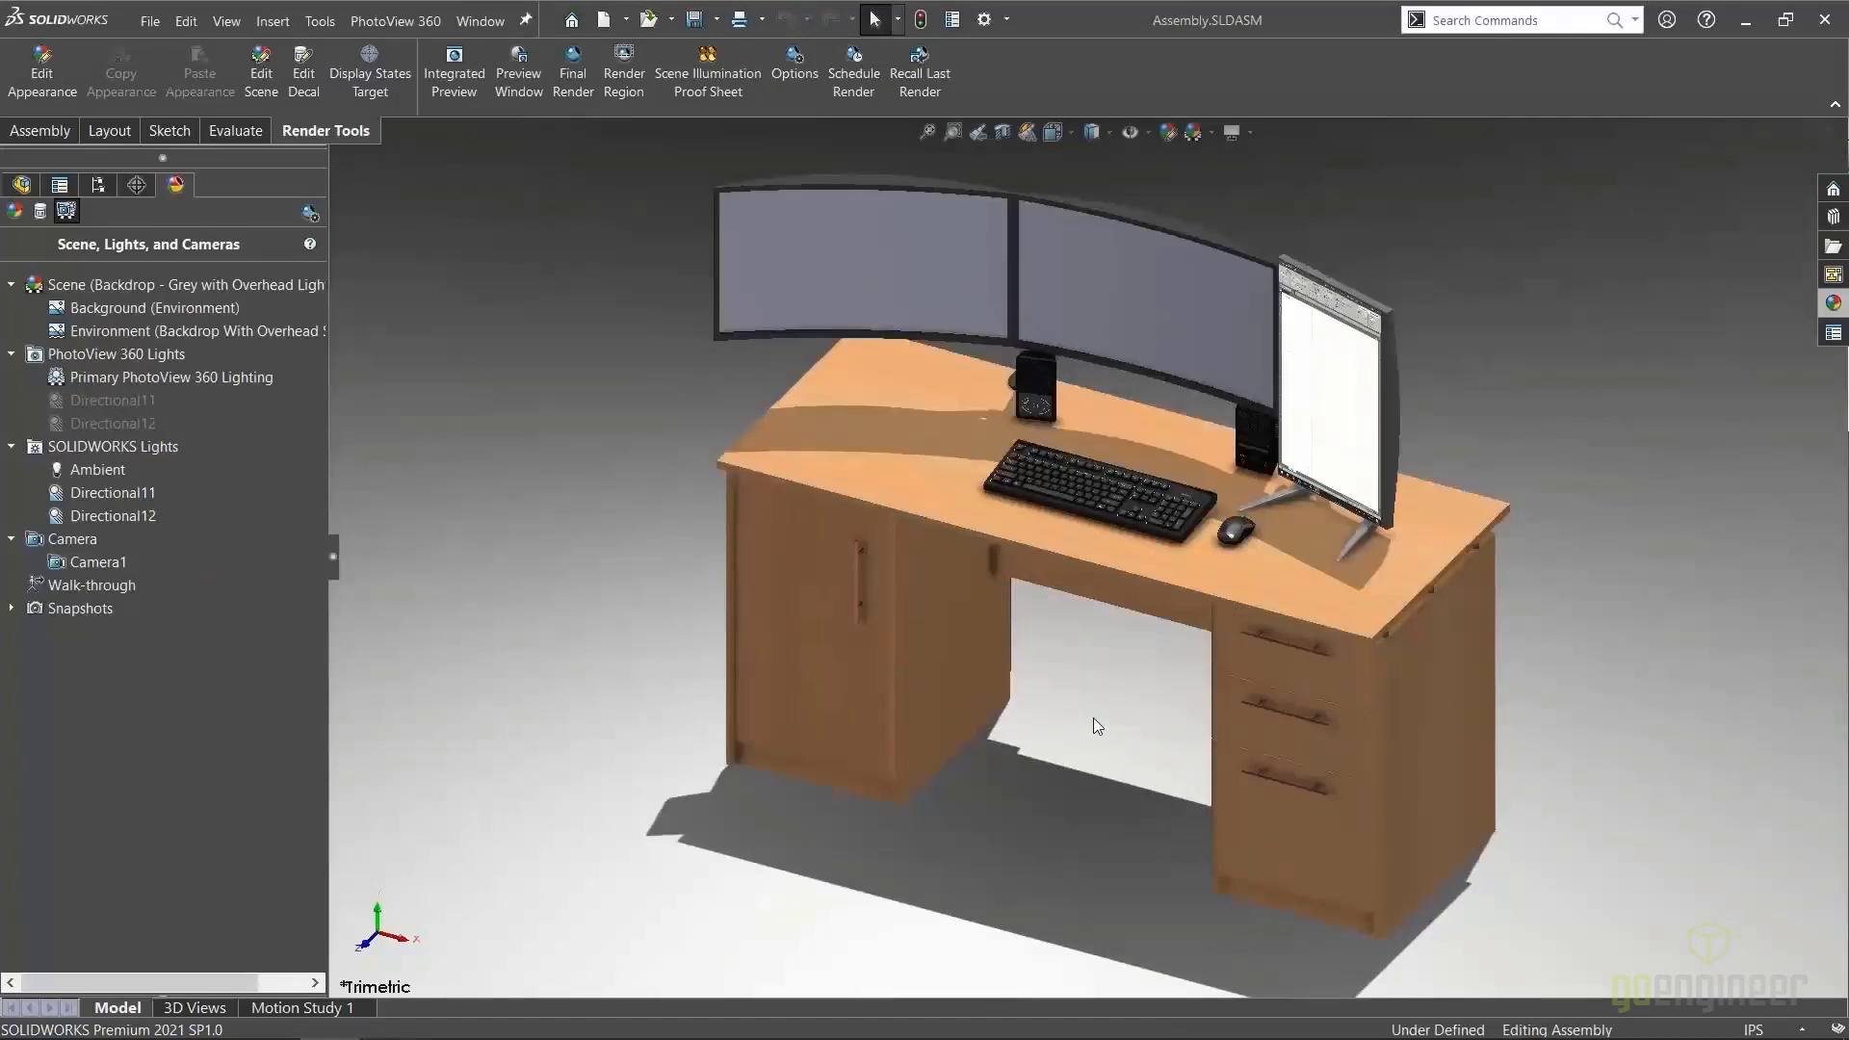
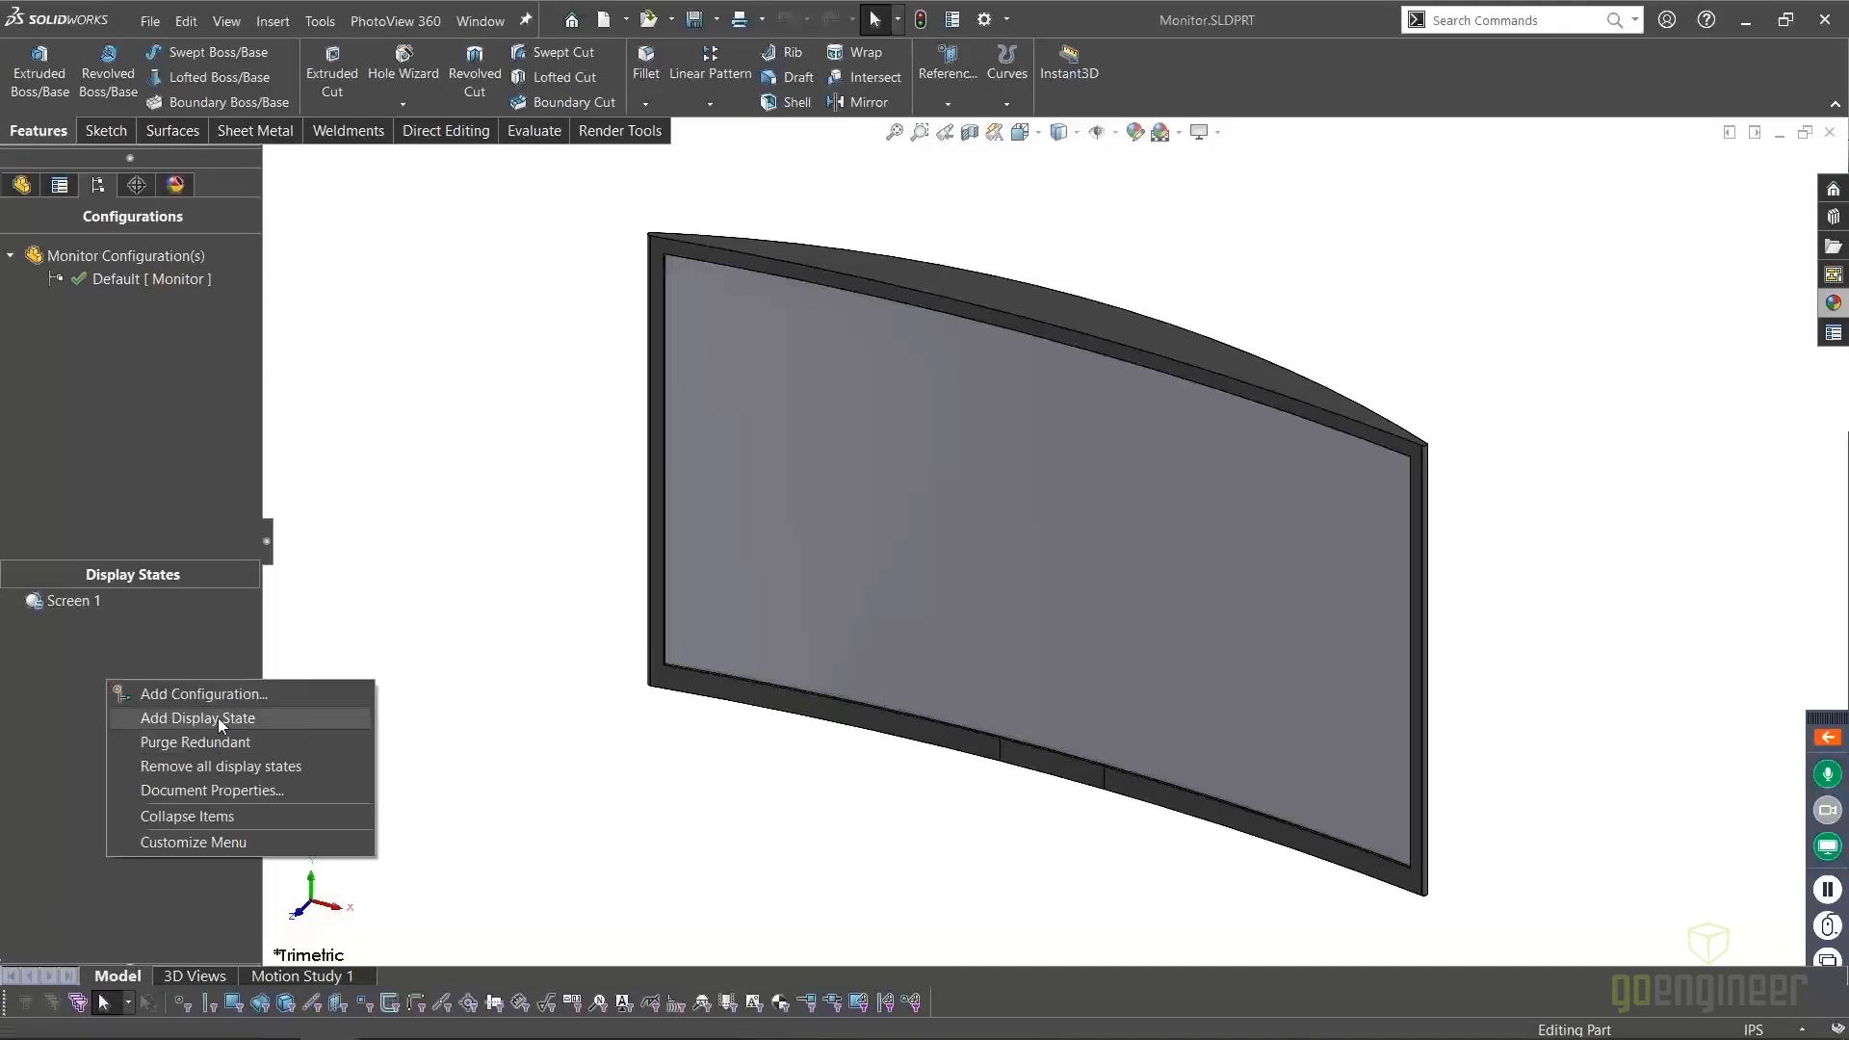
Add a new display state to the monitor part
click(206, 720)
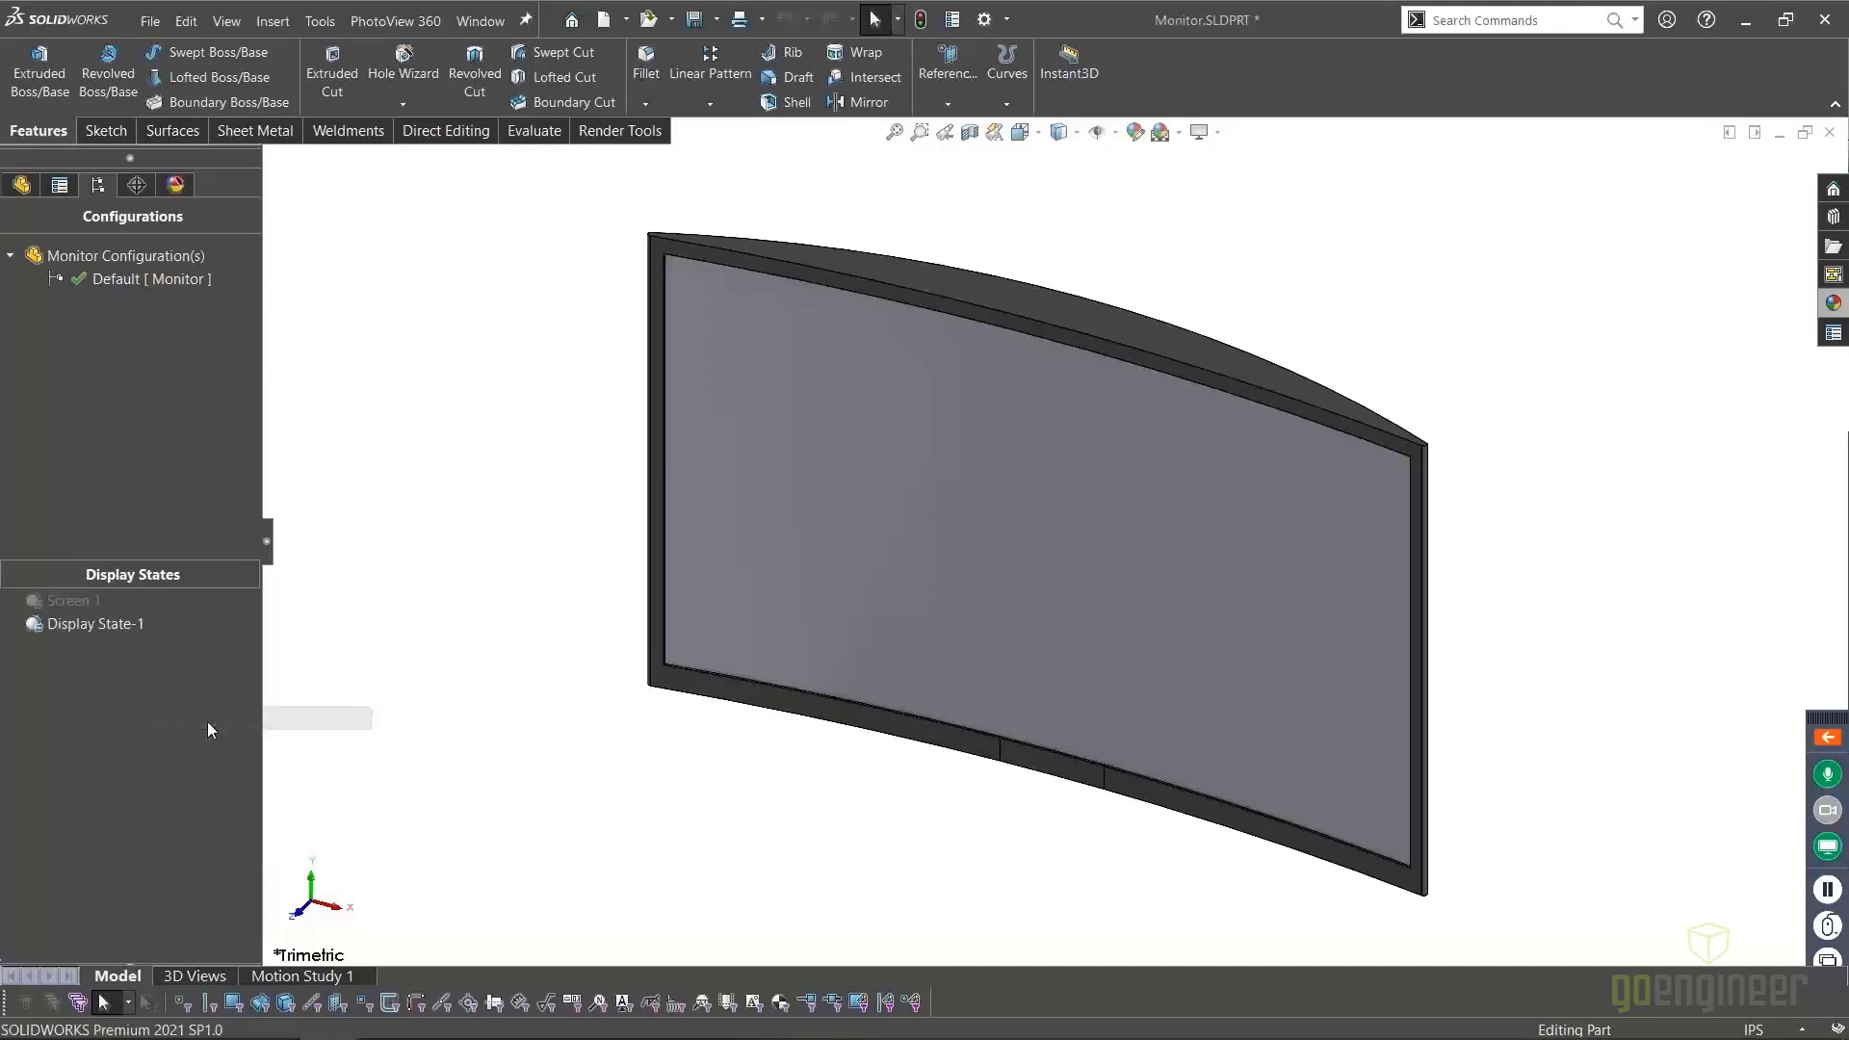
Rename the newly added display state of the monitor as Screen 2
click(123, 627)
click(123, 626)
text(SC)
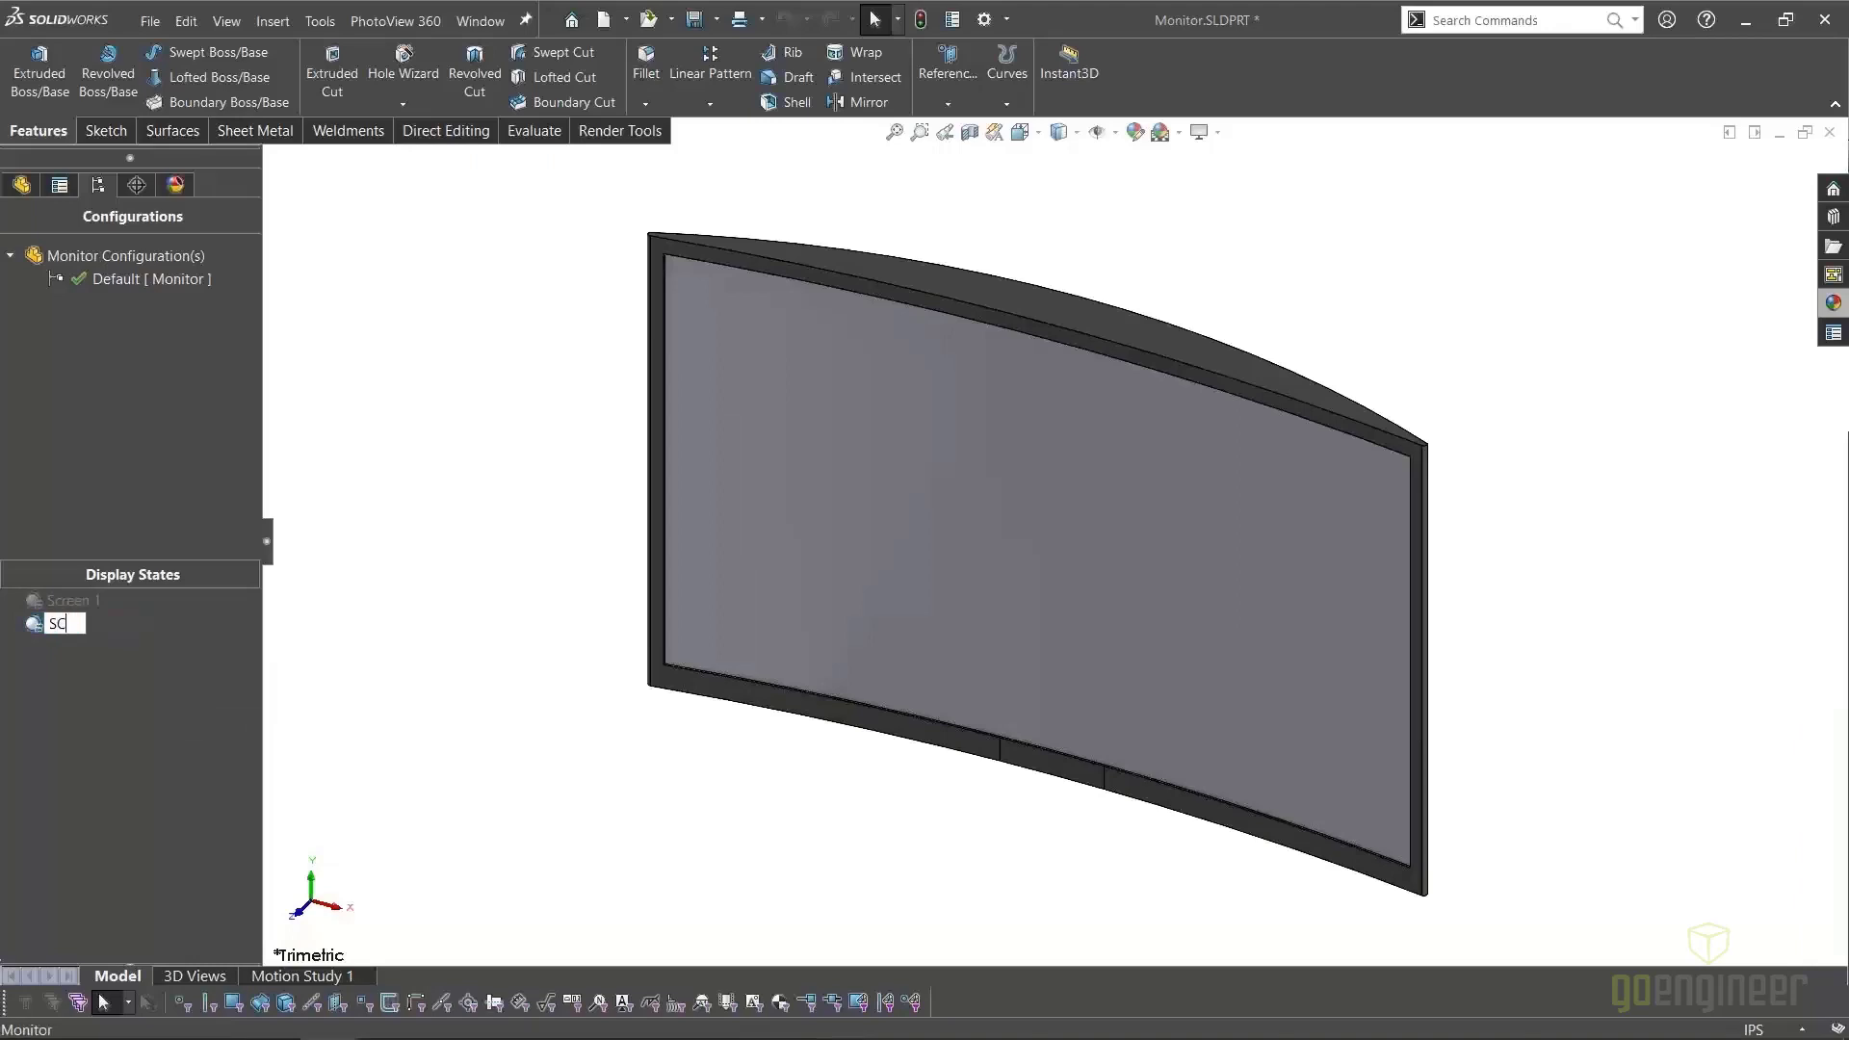
text(r)
key(BackSpace)
text(reen 2)
key(Return)
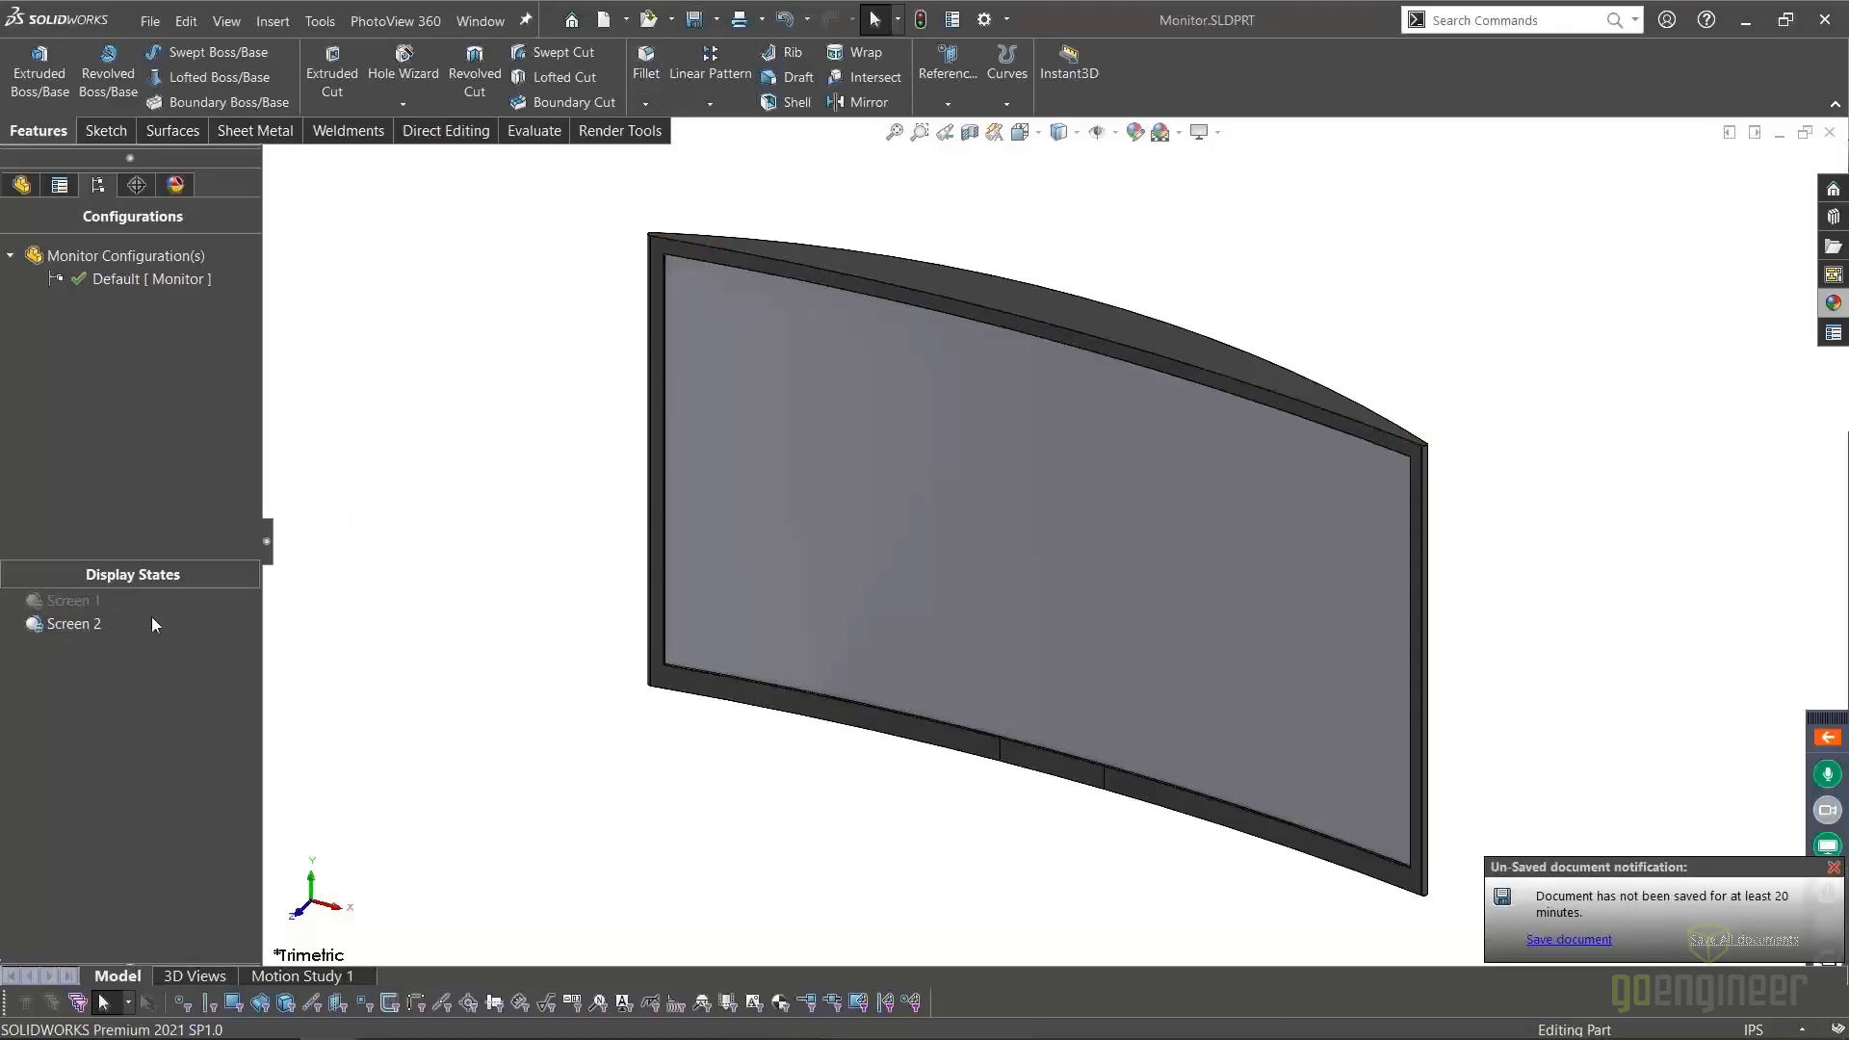
Activate the Screen 1 display state and place the improved logo decal on the monitor's screen face
double_click(72, 599)
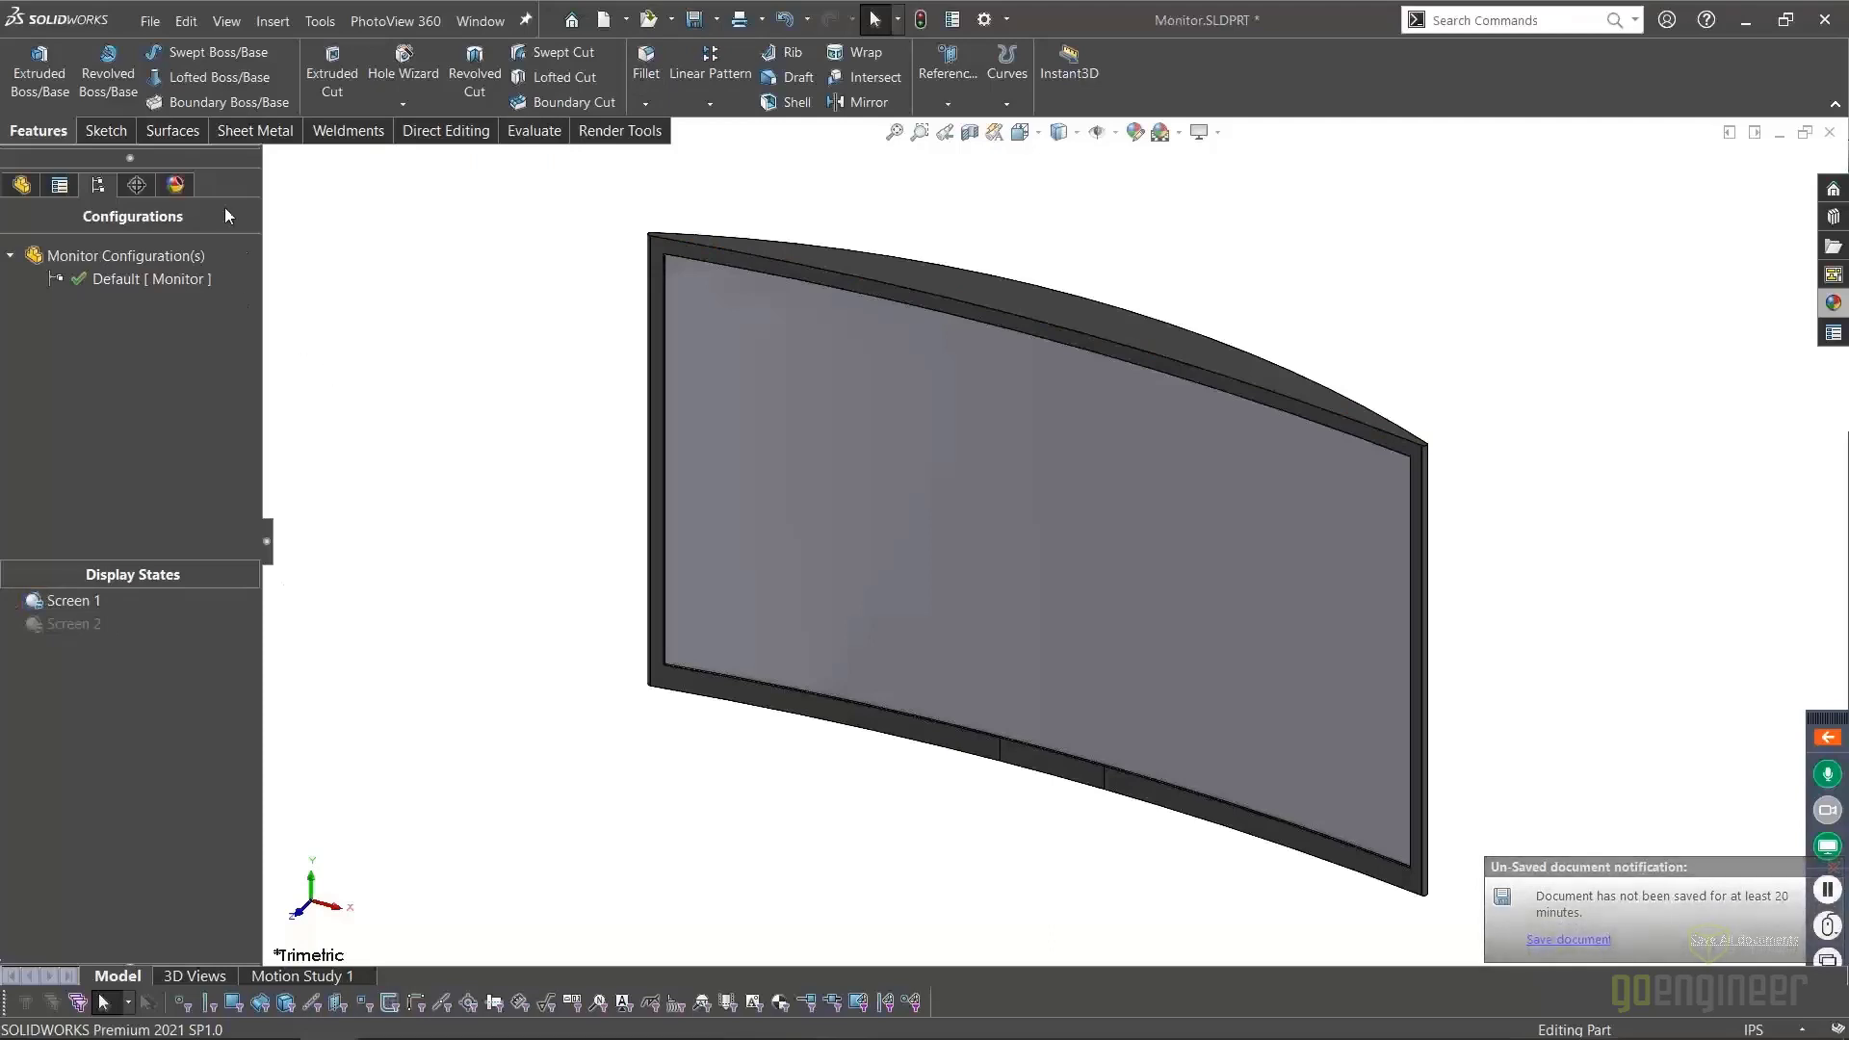
click(1831, 305)
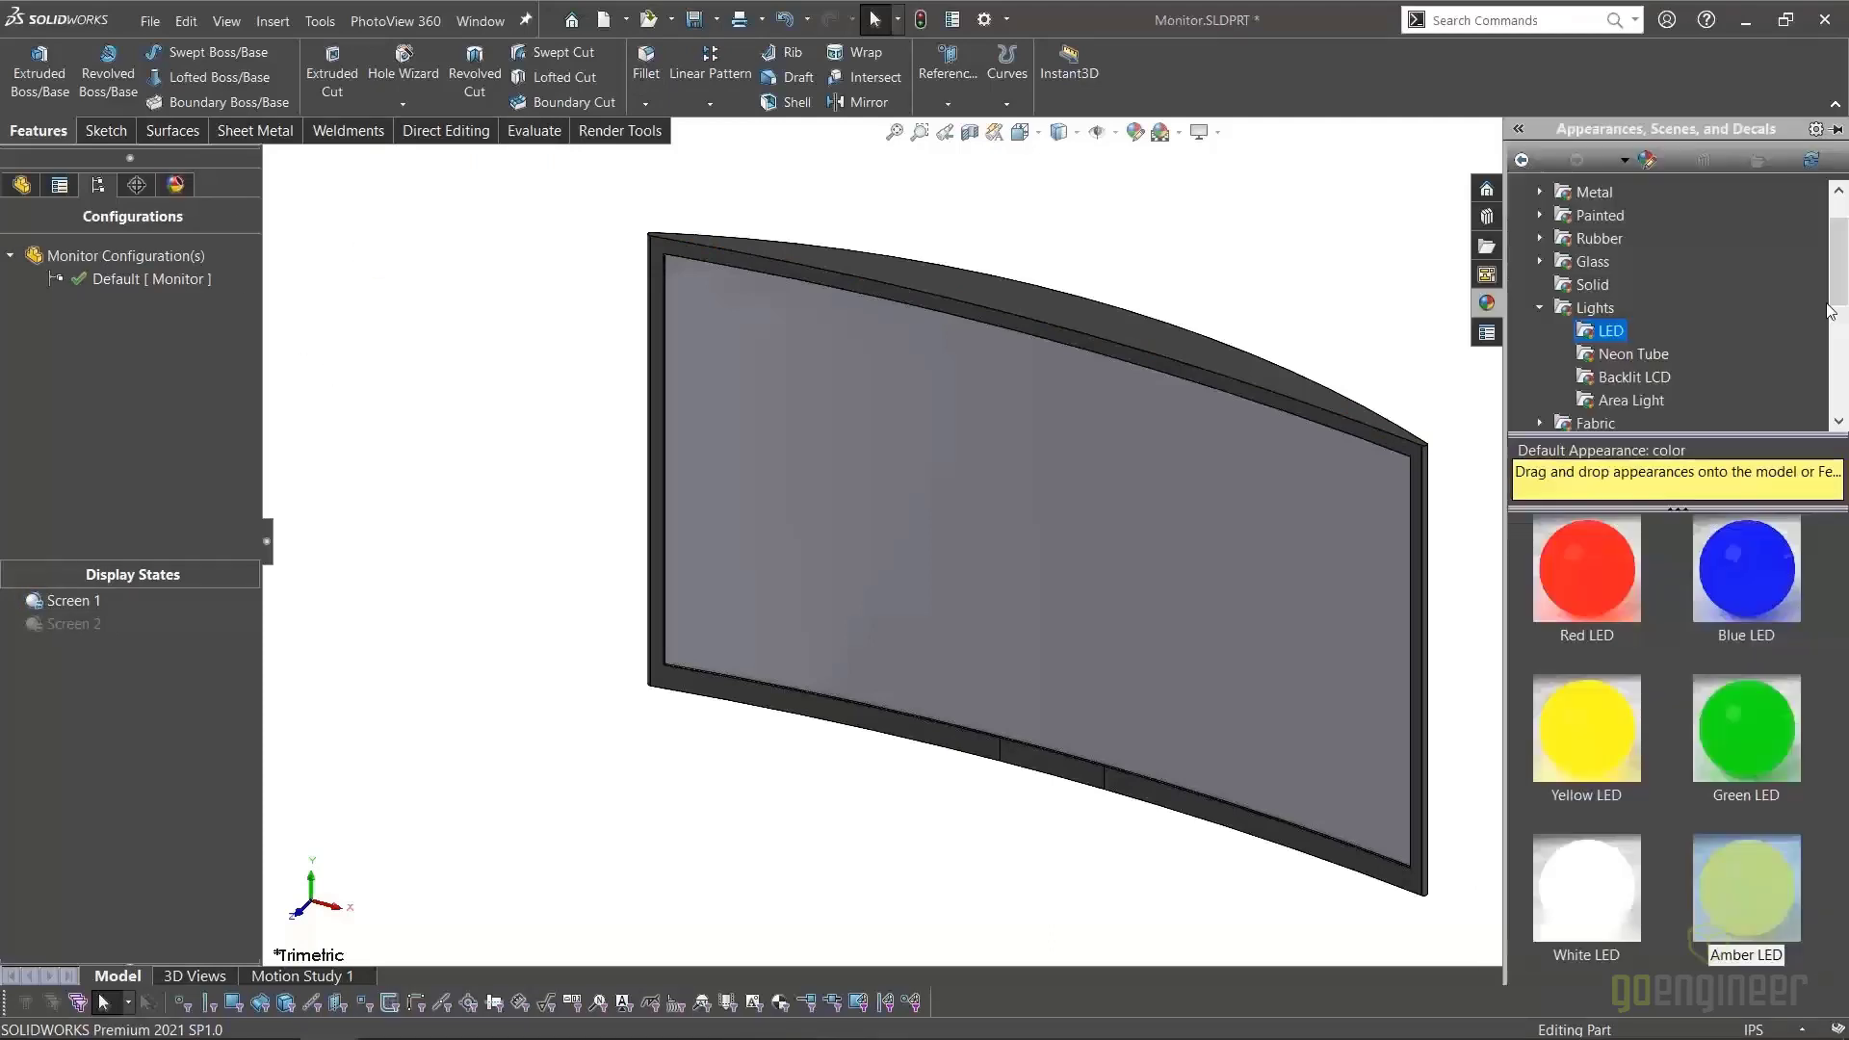
scroll(1586, 352, up, 2)
click(1527, 191)
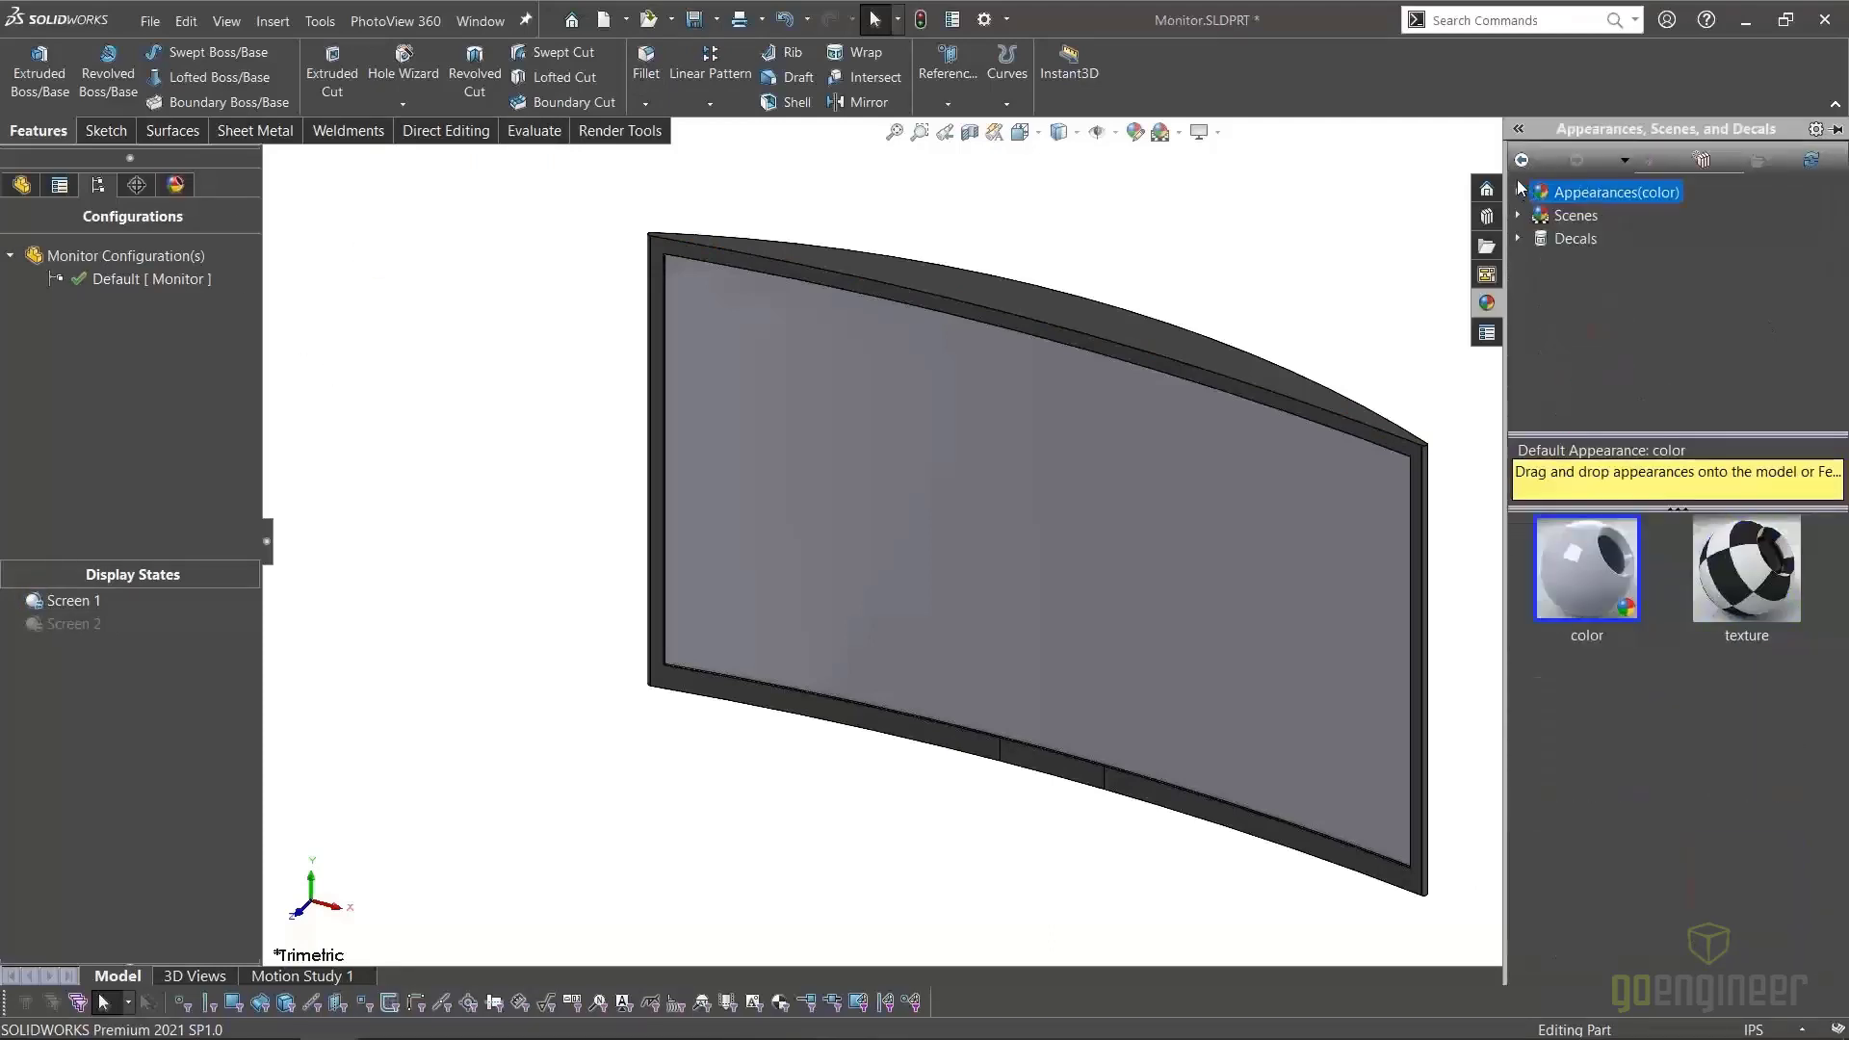
click(1517, 239)
click(1580, 262)
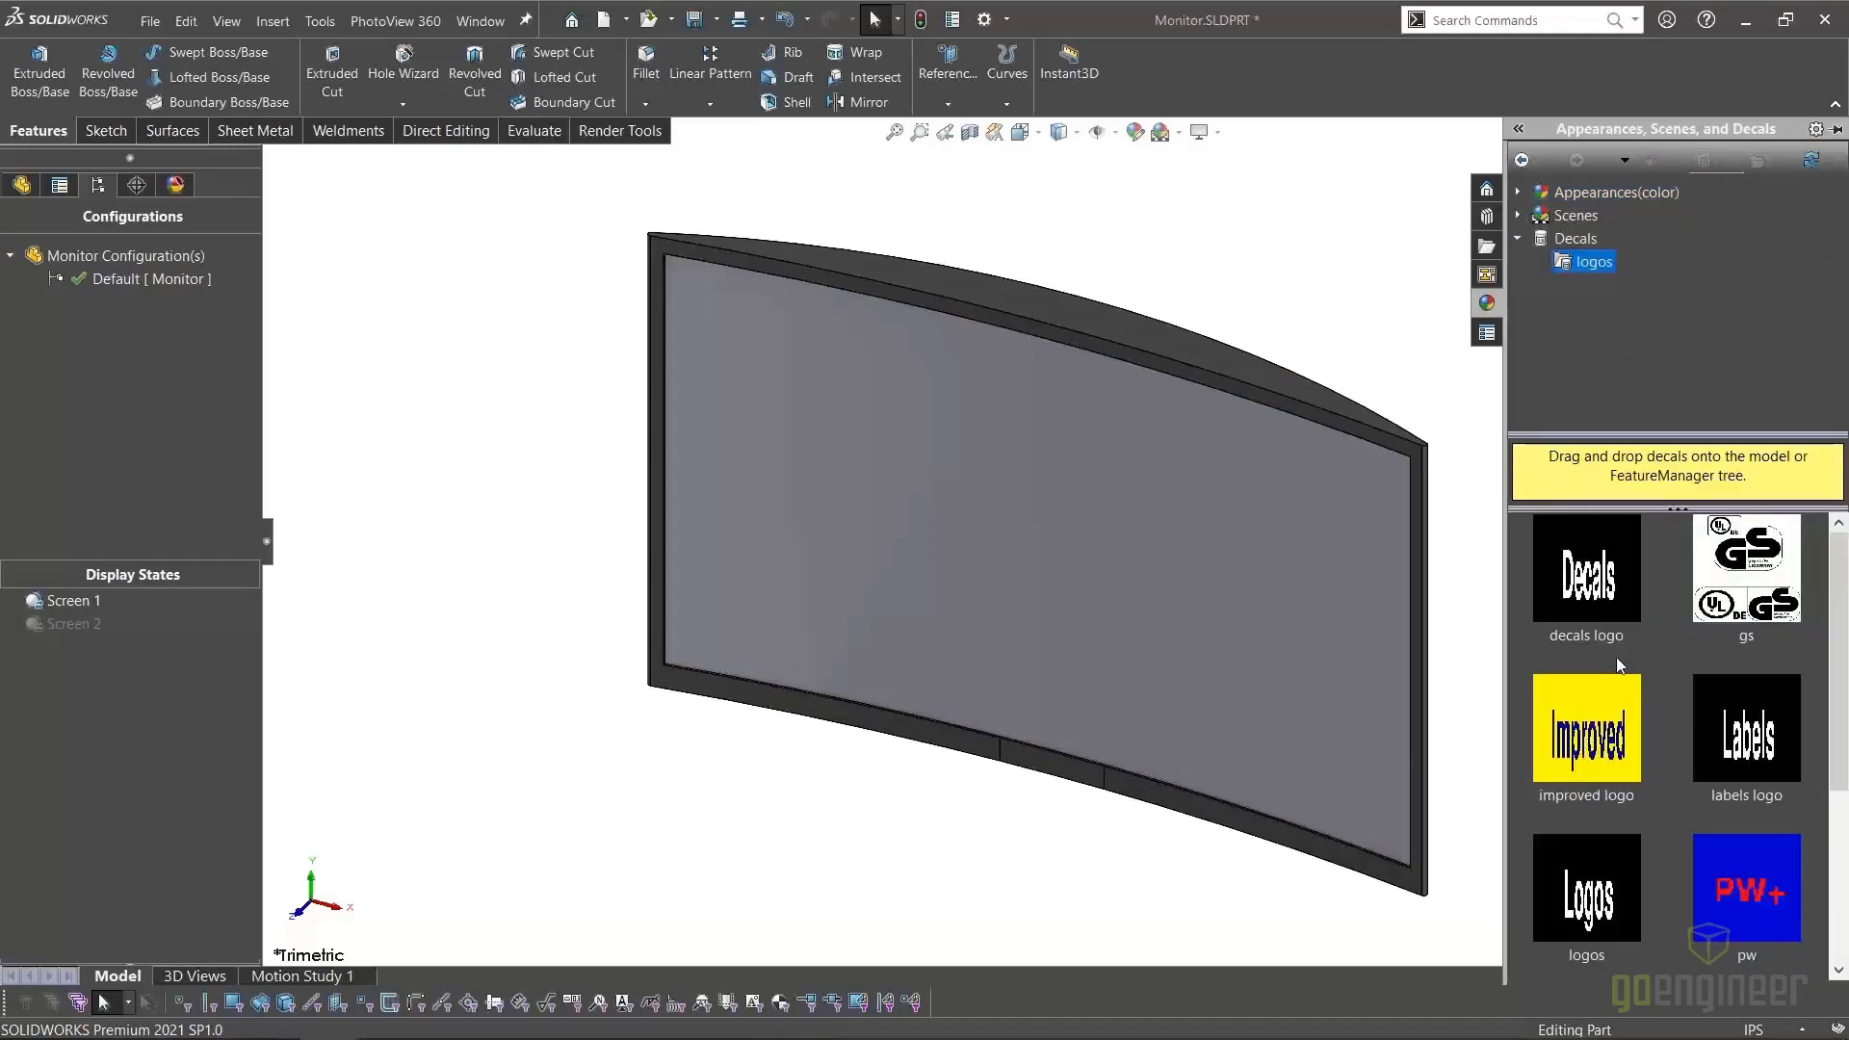
drag(1587, 729, 1067, 574)
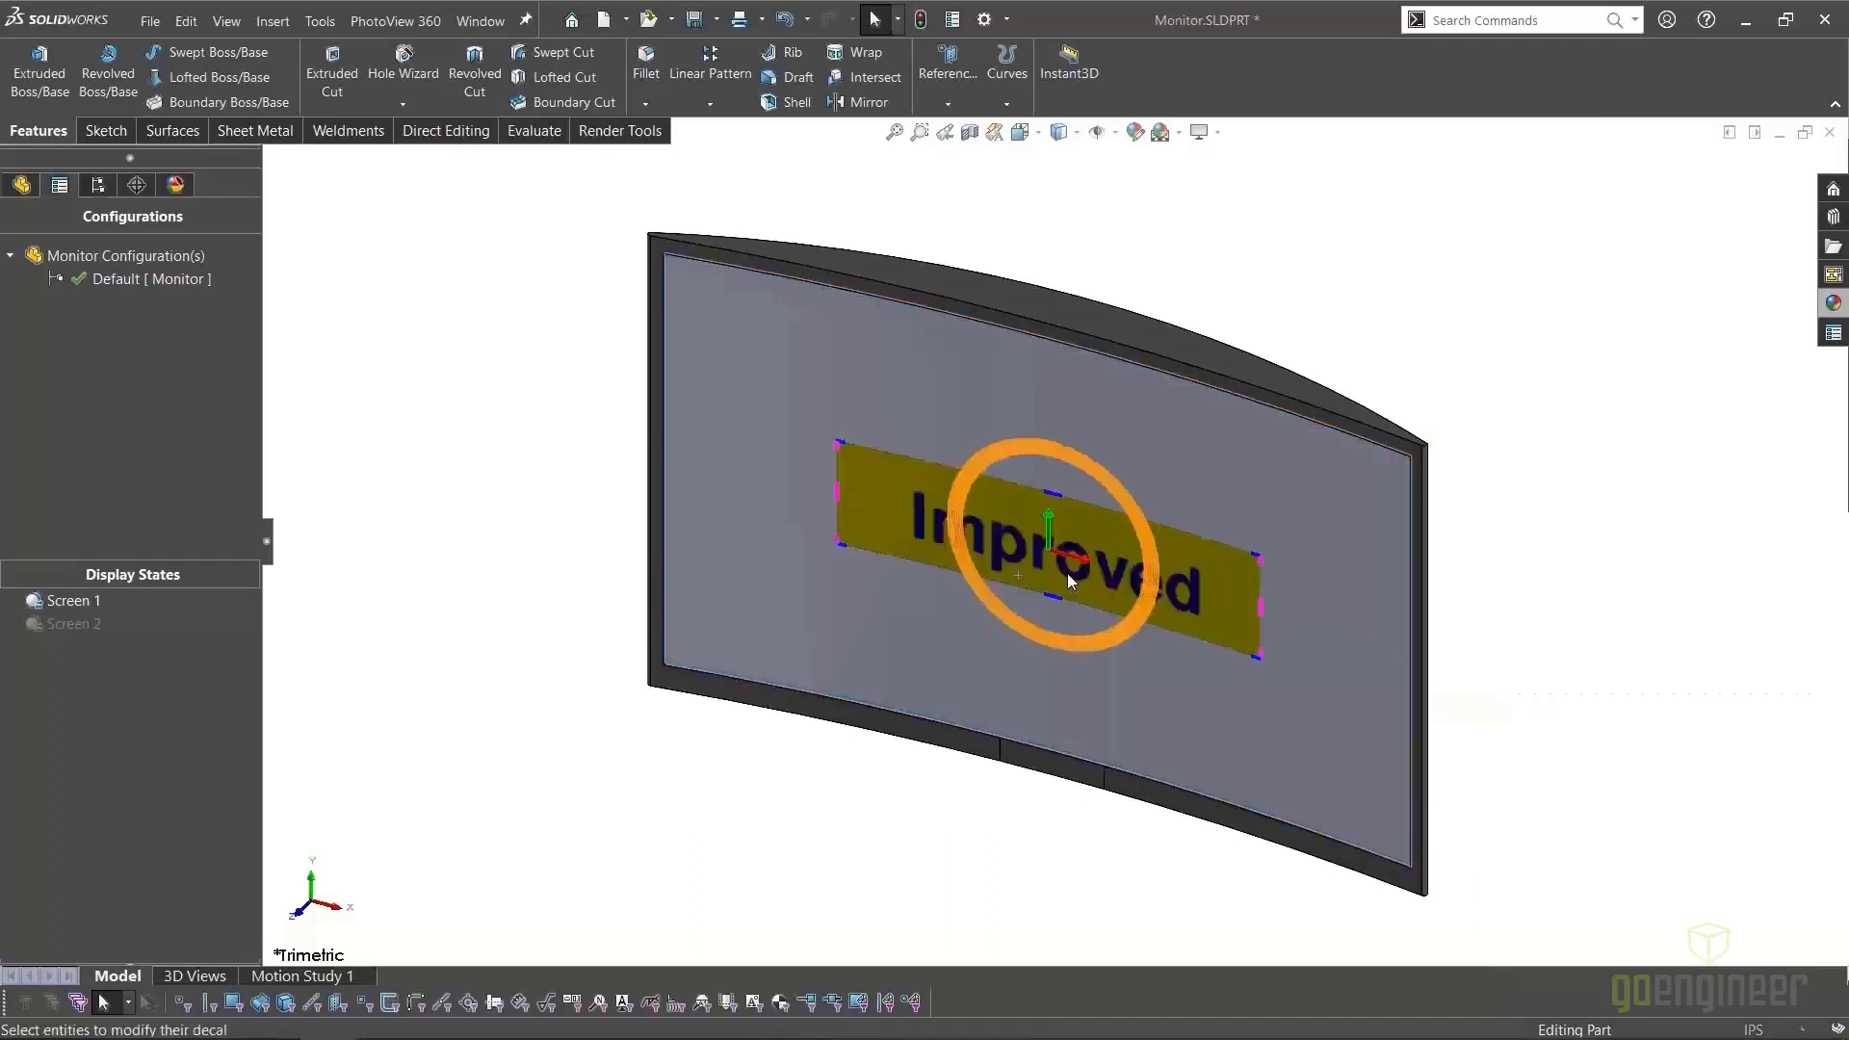
Replace the decal's image with Screen 1.png from the Webinar folder under Desktop, GoEngineer - 2, Content
click(120, 585)
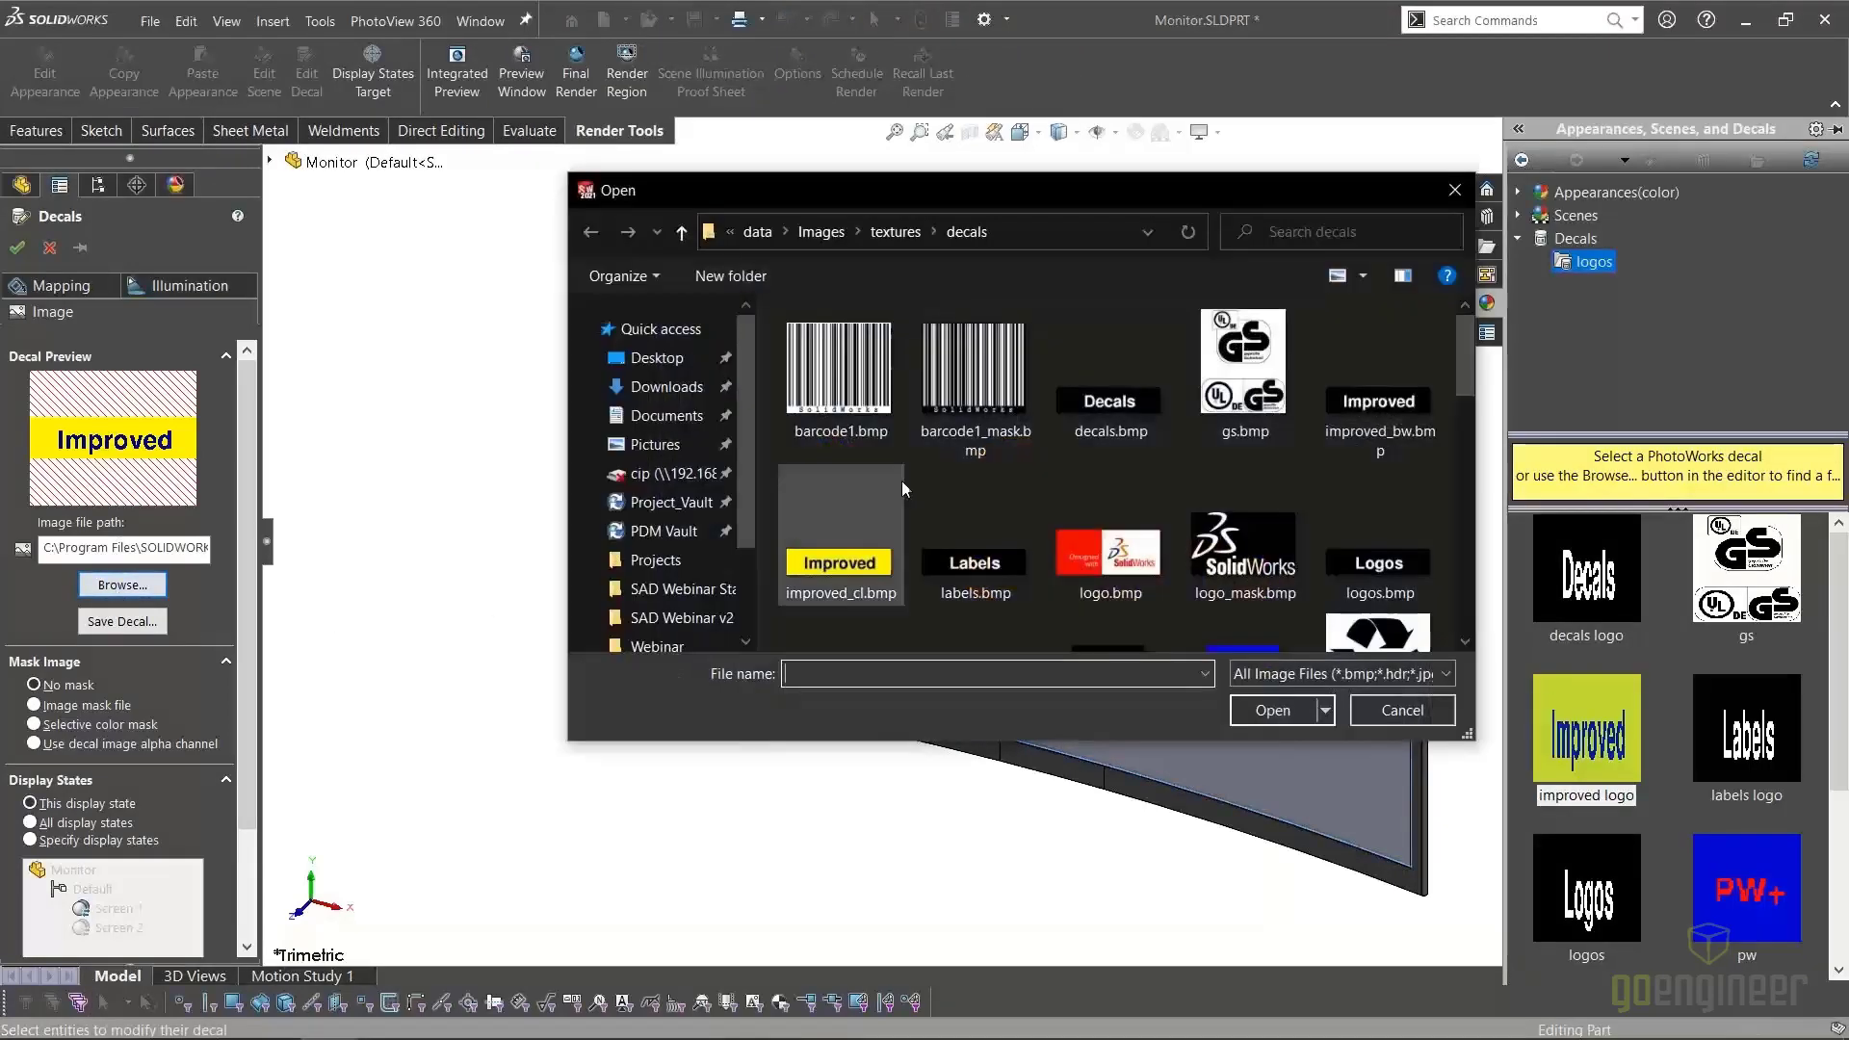
click(621, 358)
double_click(842, 346)
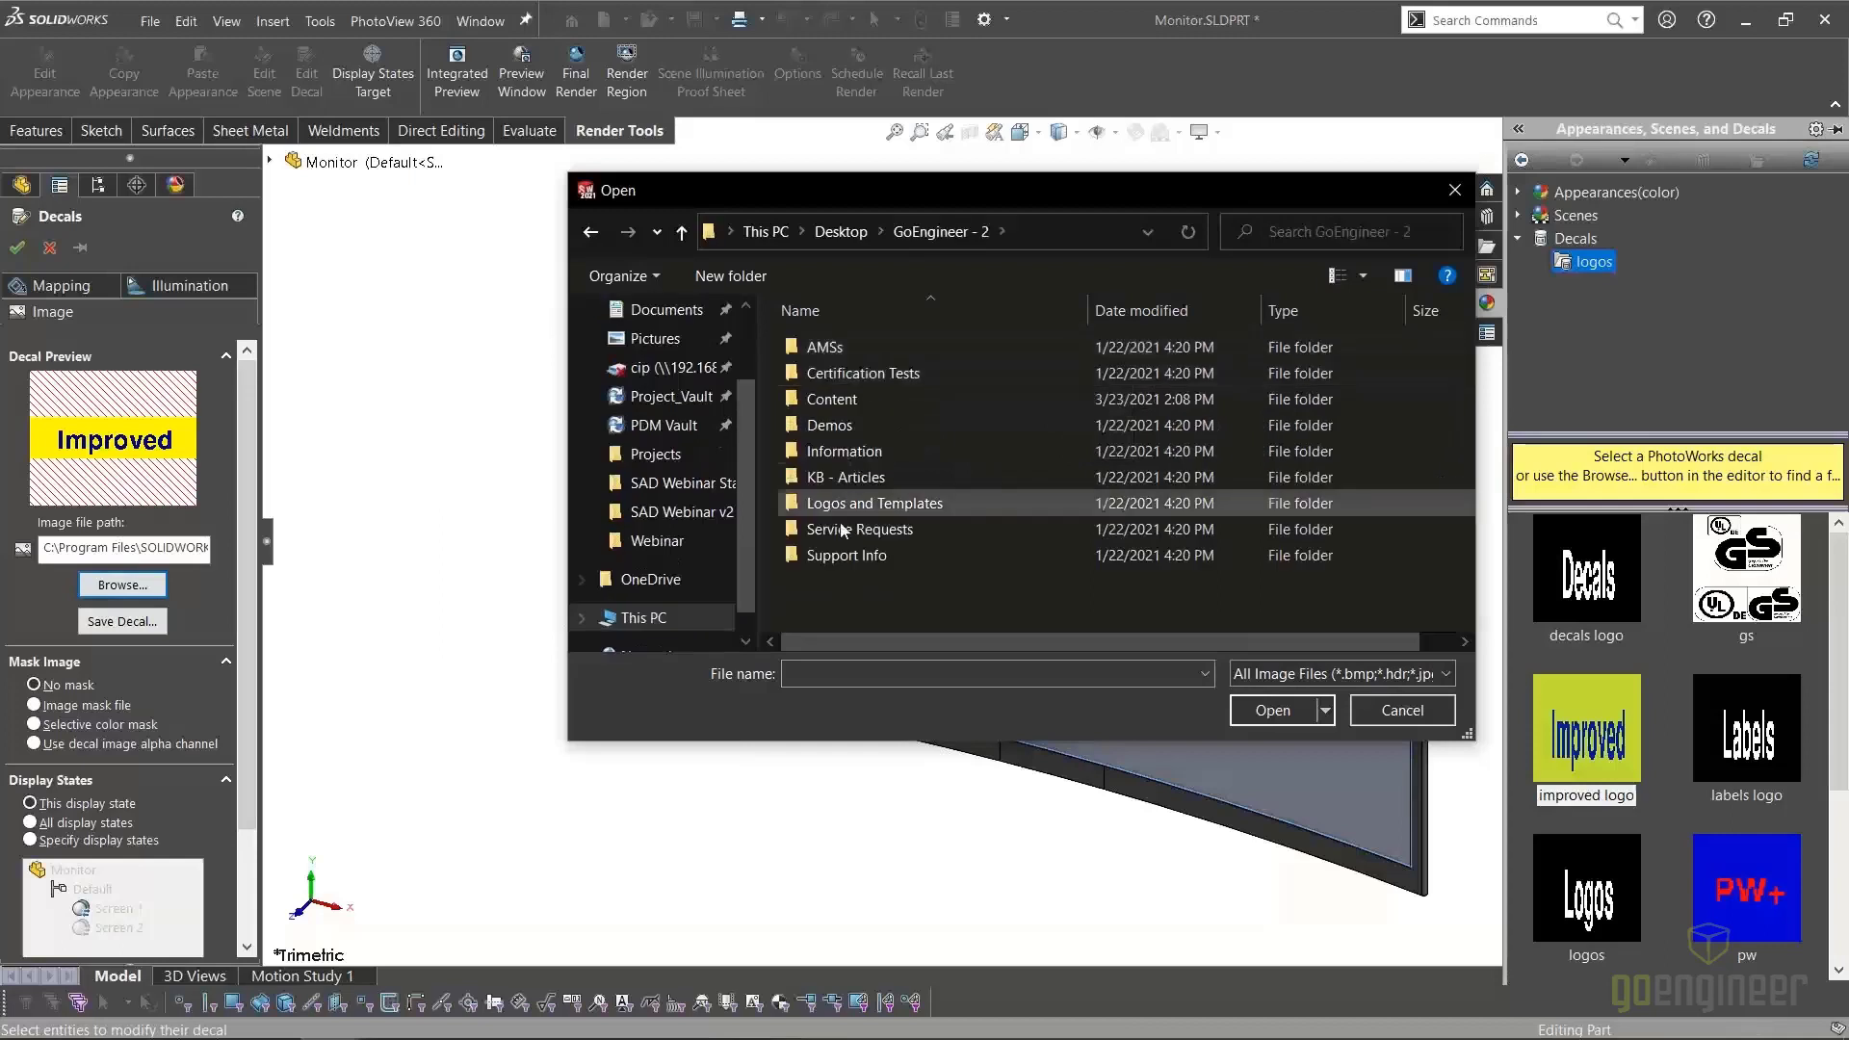
double_click(835, 399)
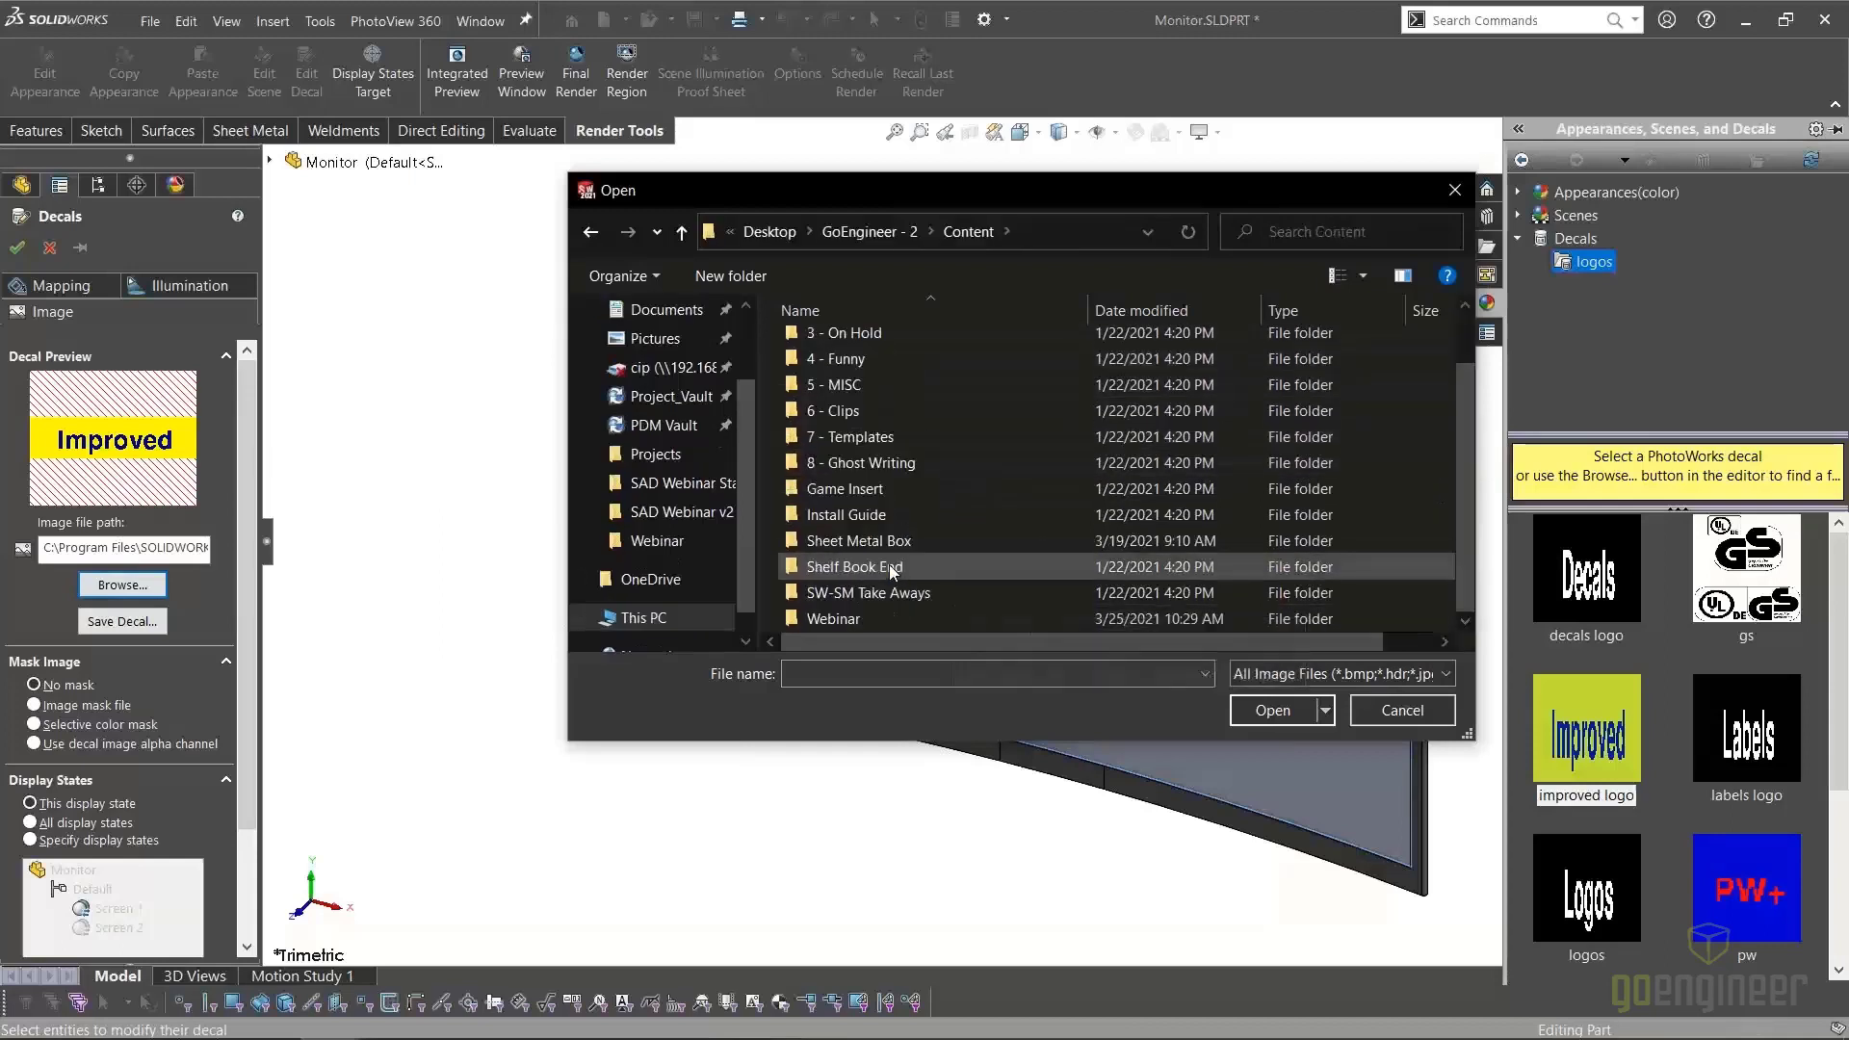
double_click(851, 621)
click(1117, 549)
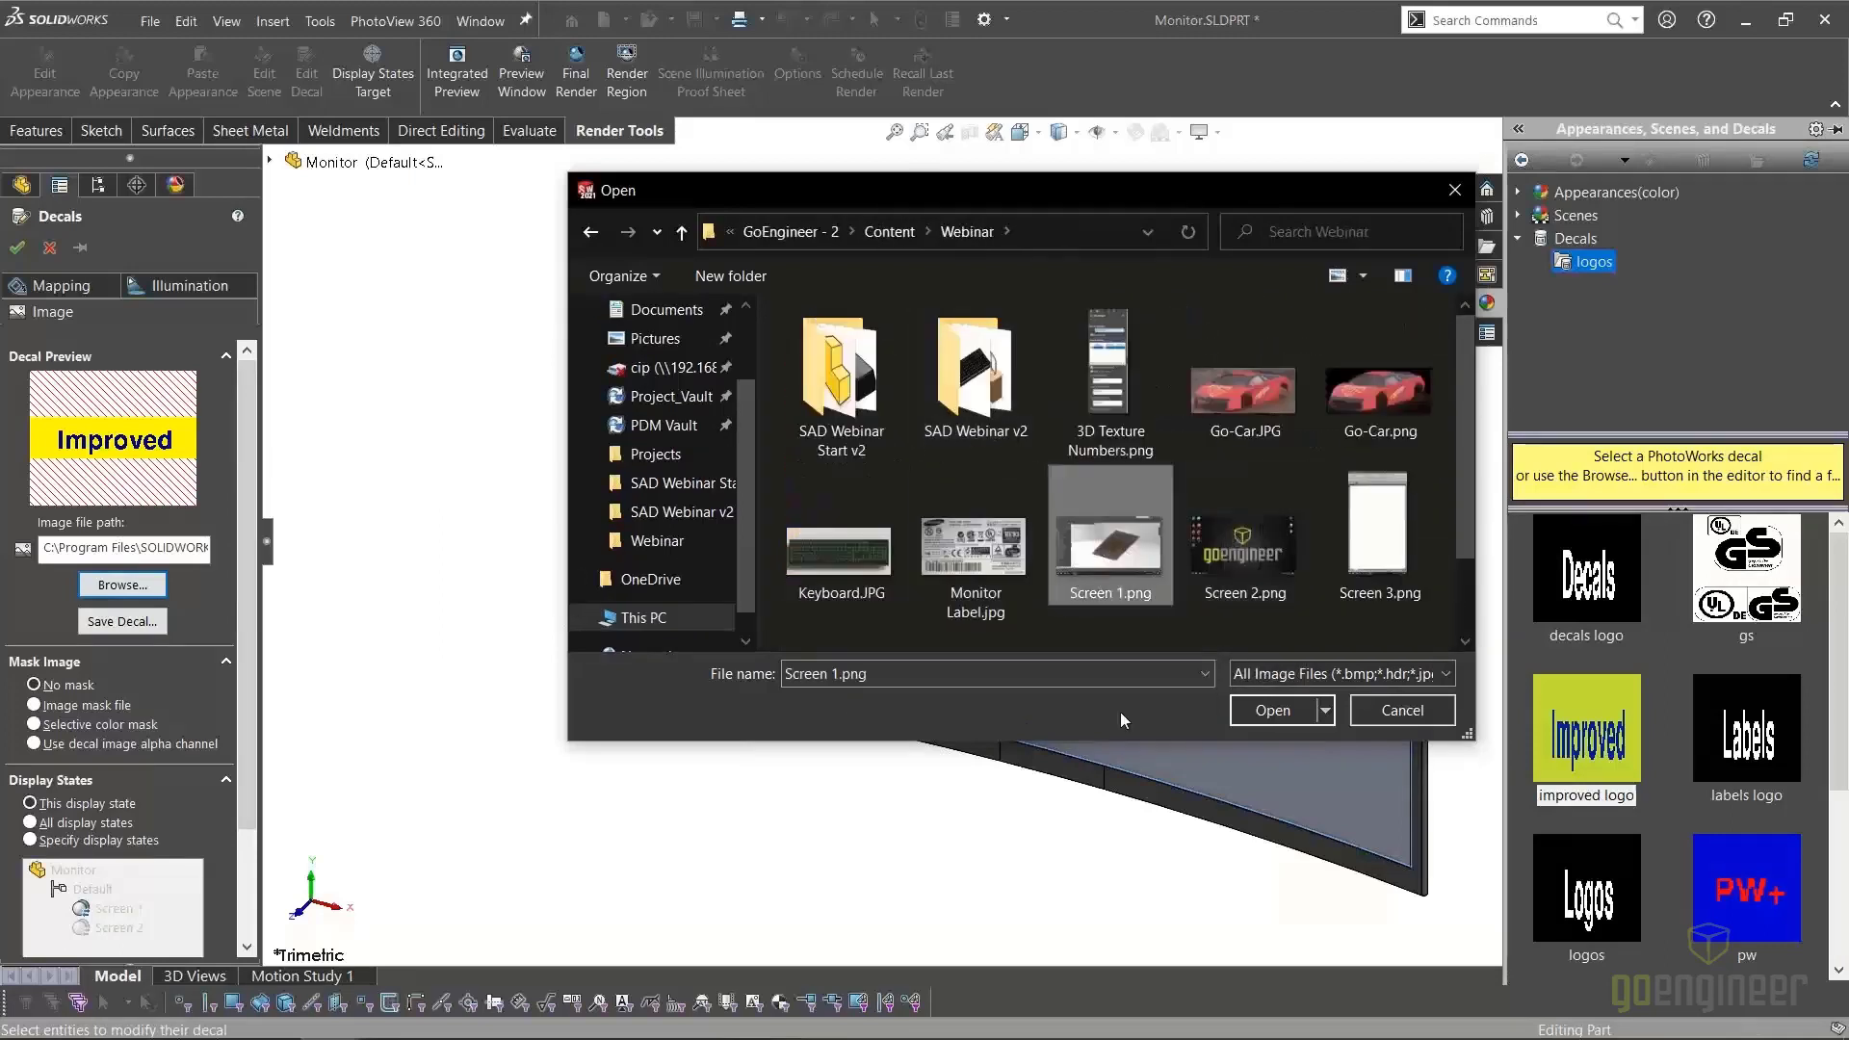
click(1277, 713)
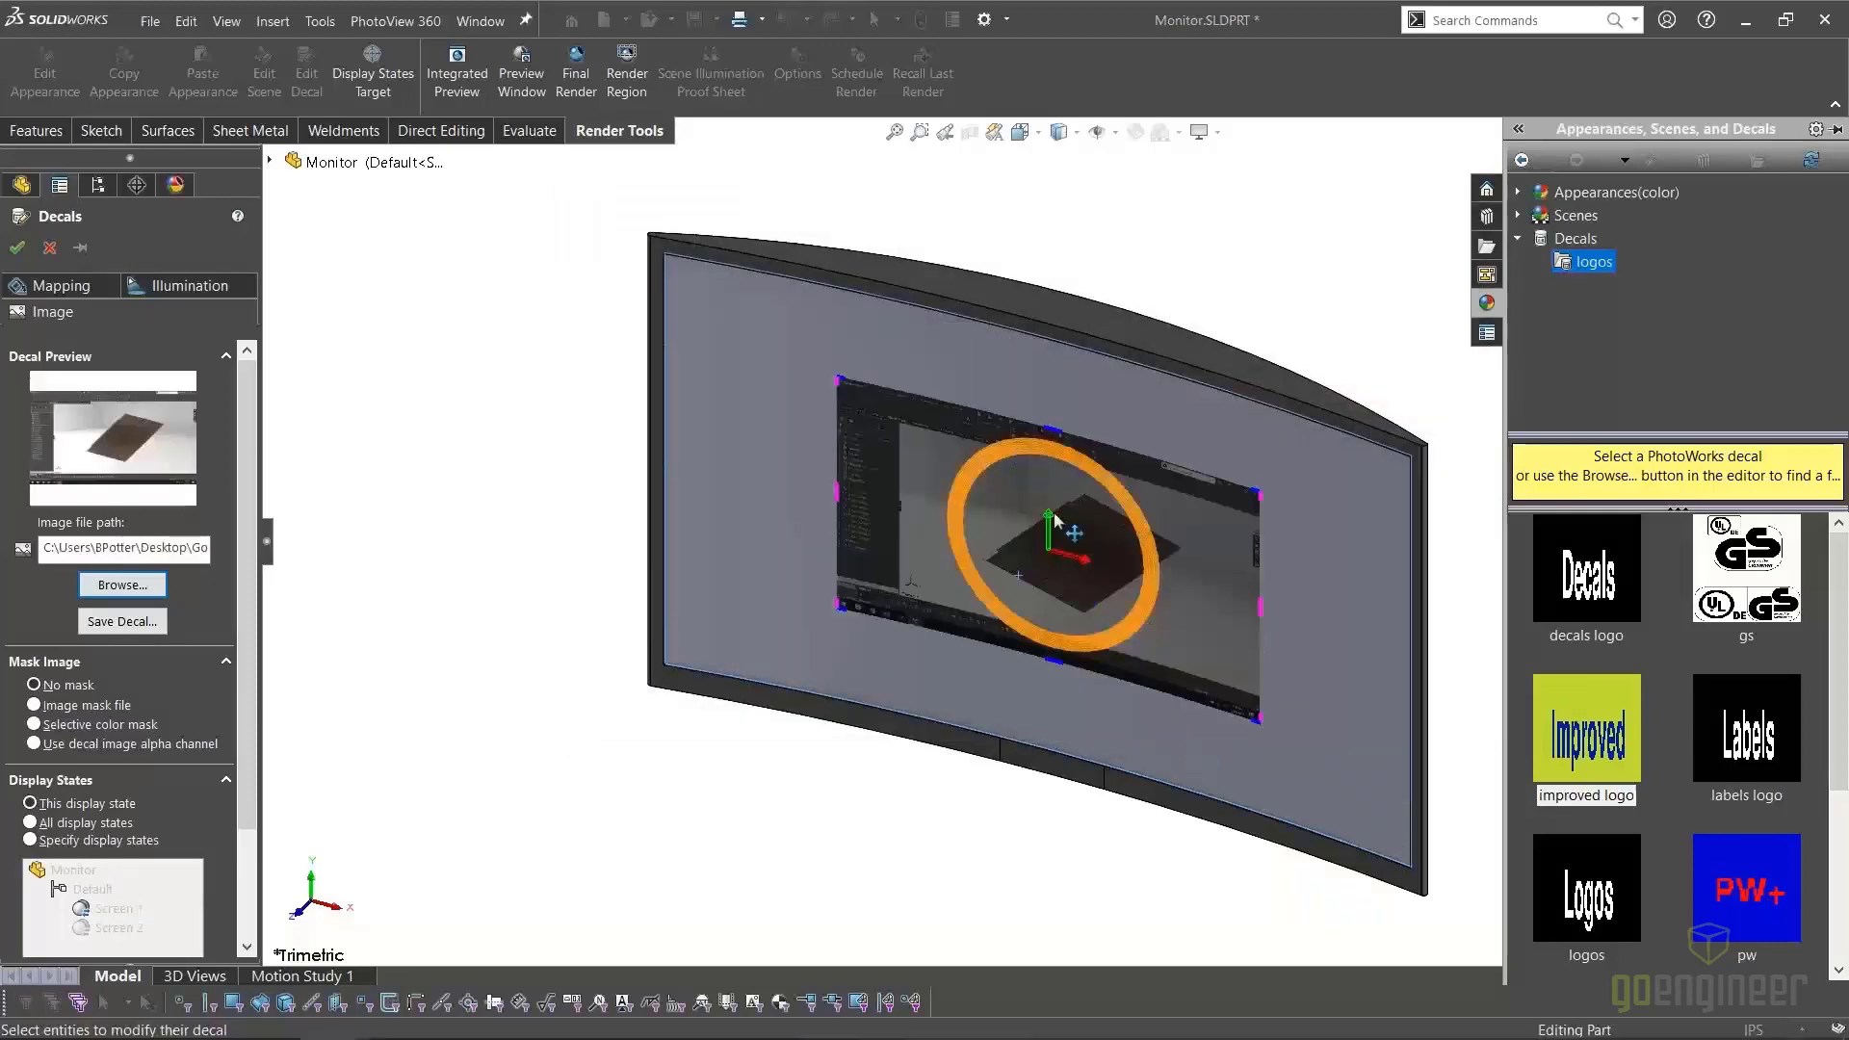
Stretch the Screen 1 decal in front view until it fills the whole screen face inside the bezel
click(1026, 136)
click(1047, 215)
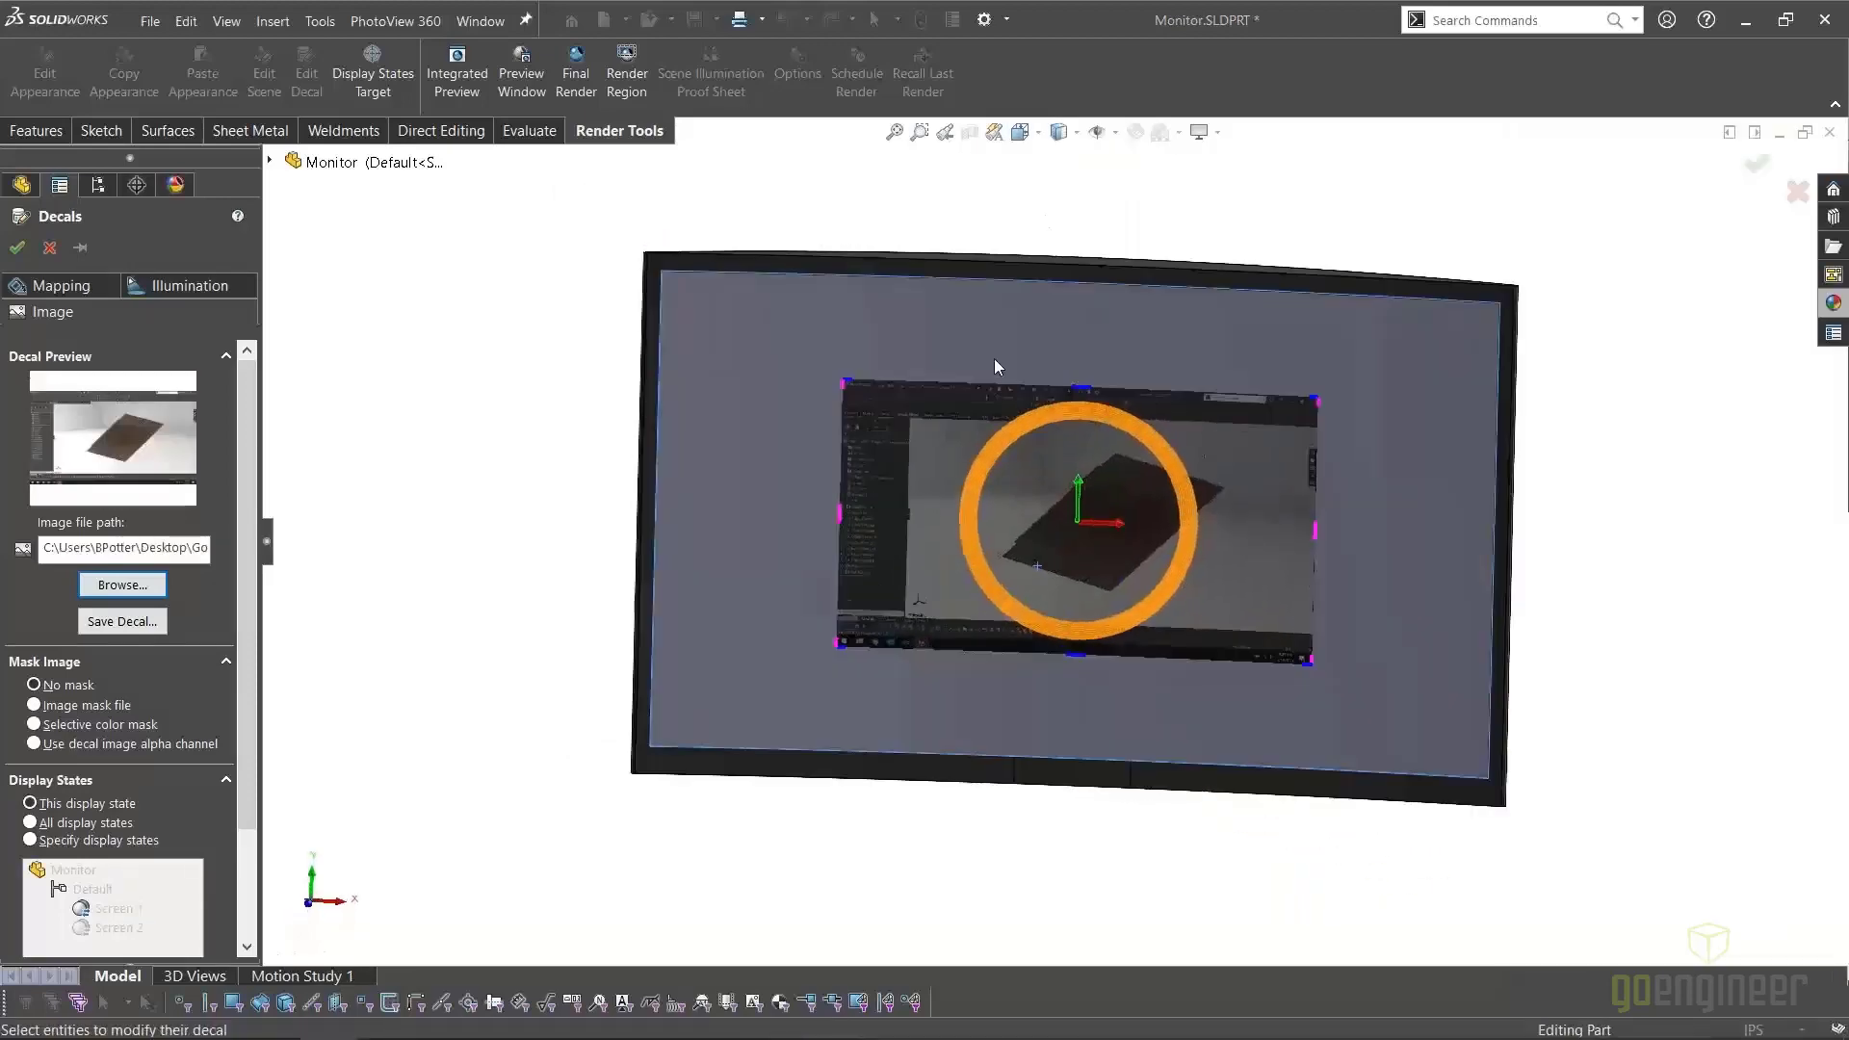
drag(805, 401, 610, 297)
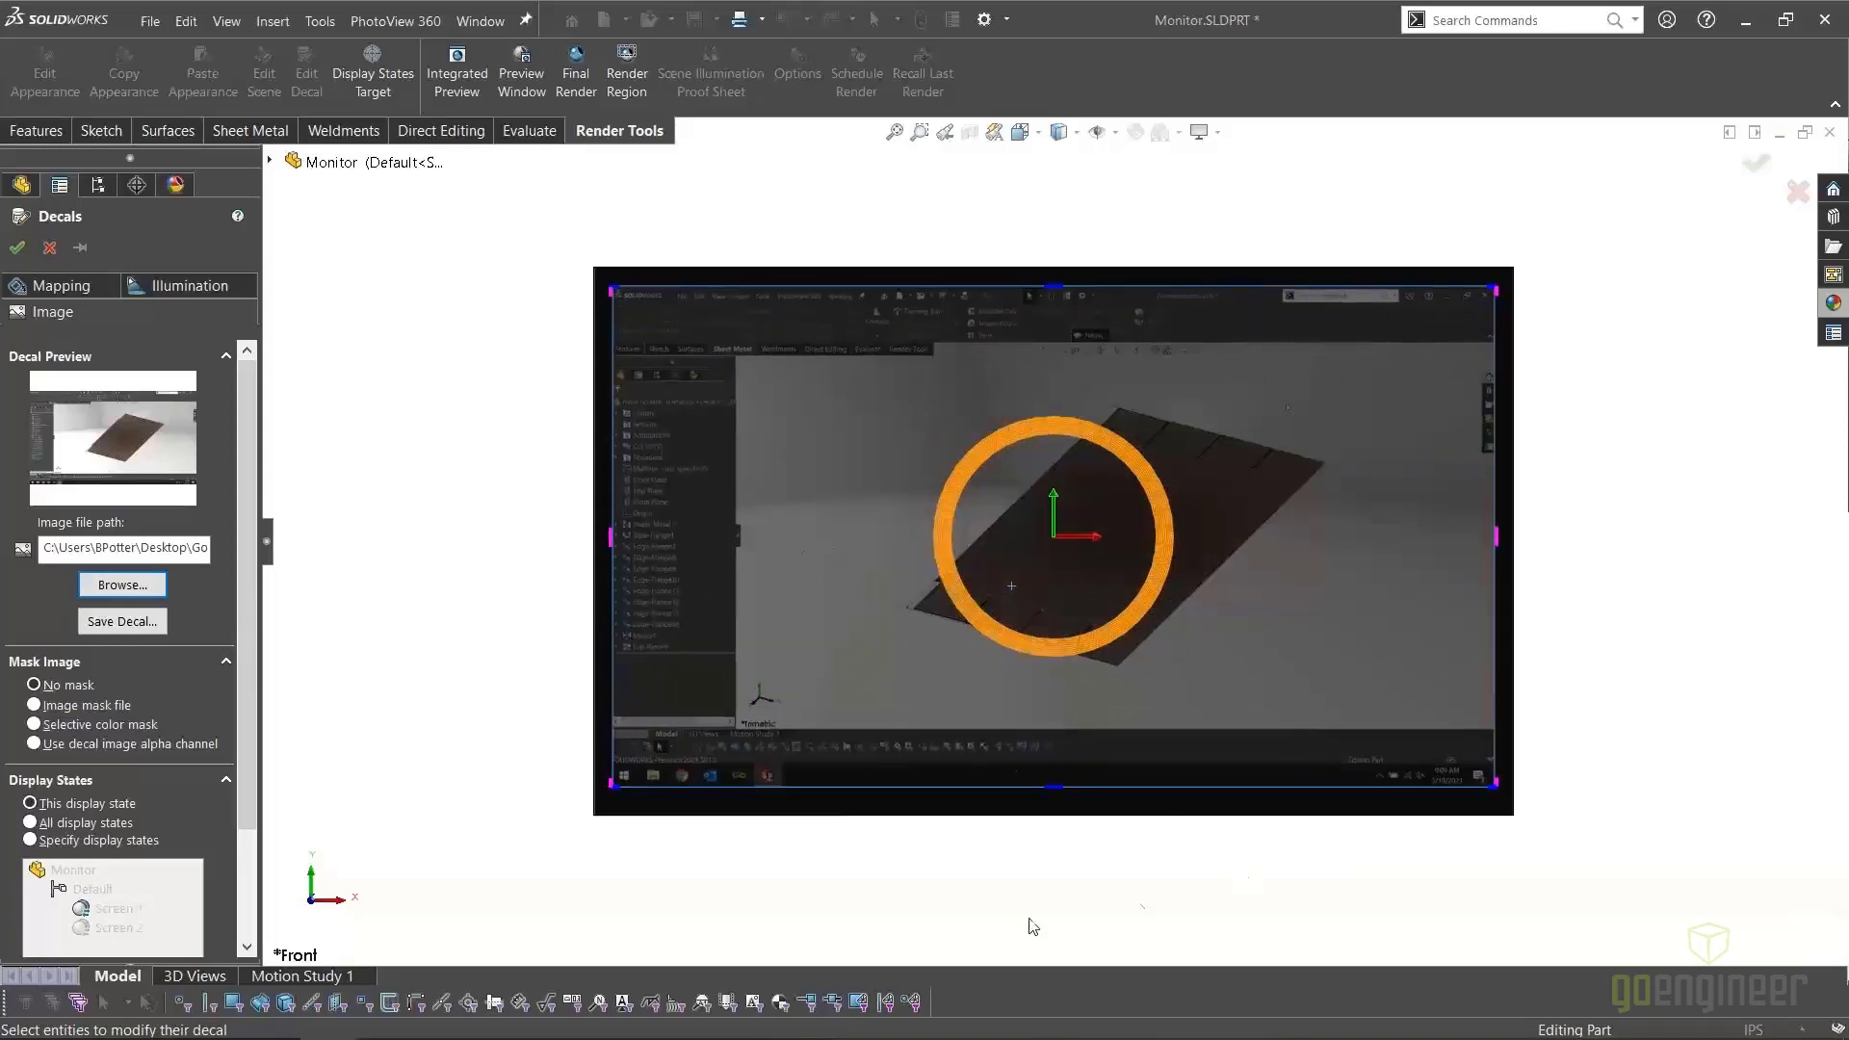
scroll(193, 481, down, 3)
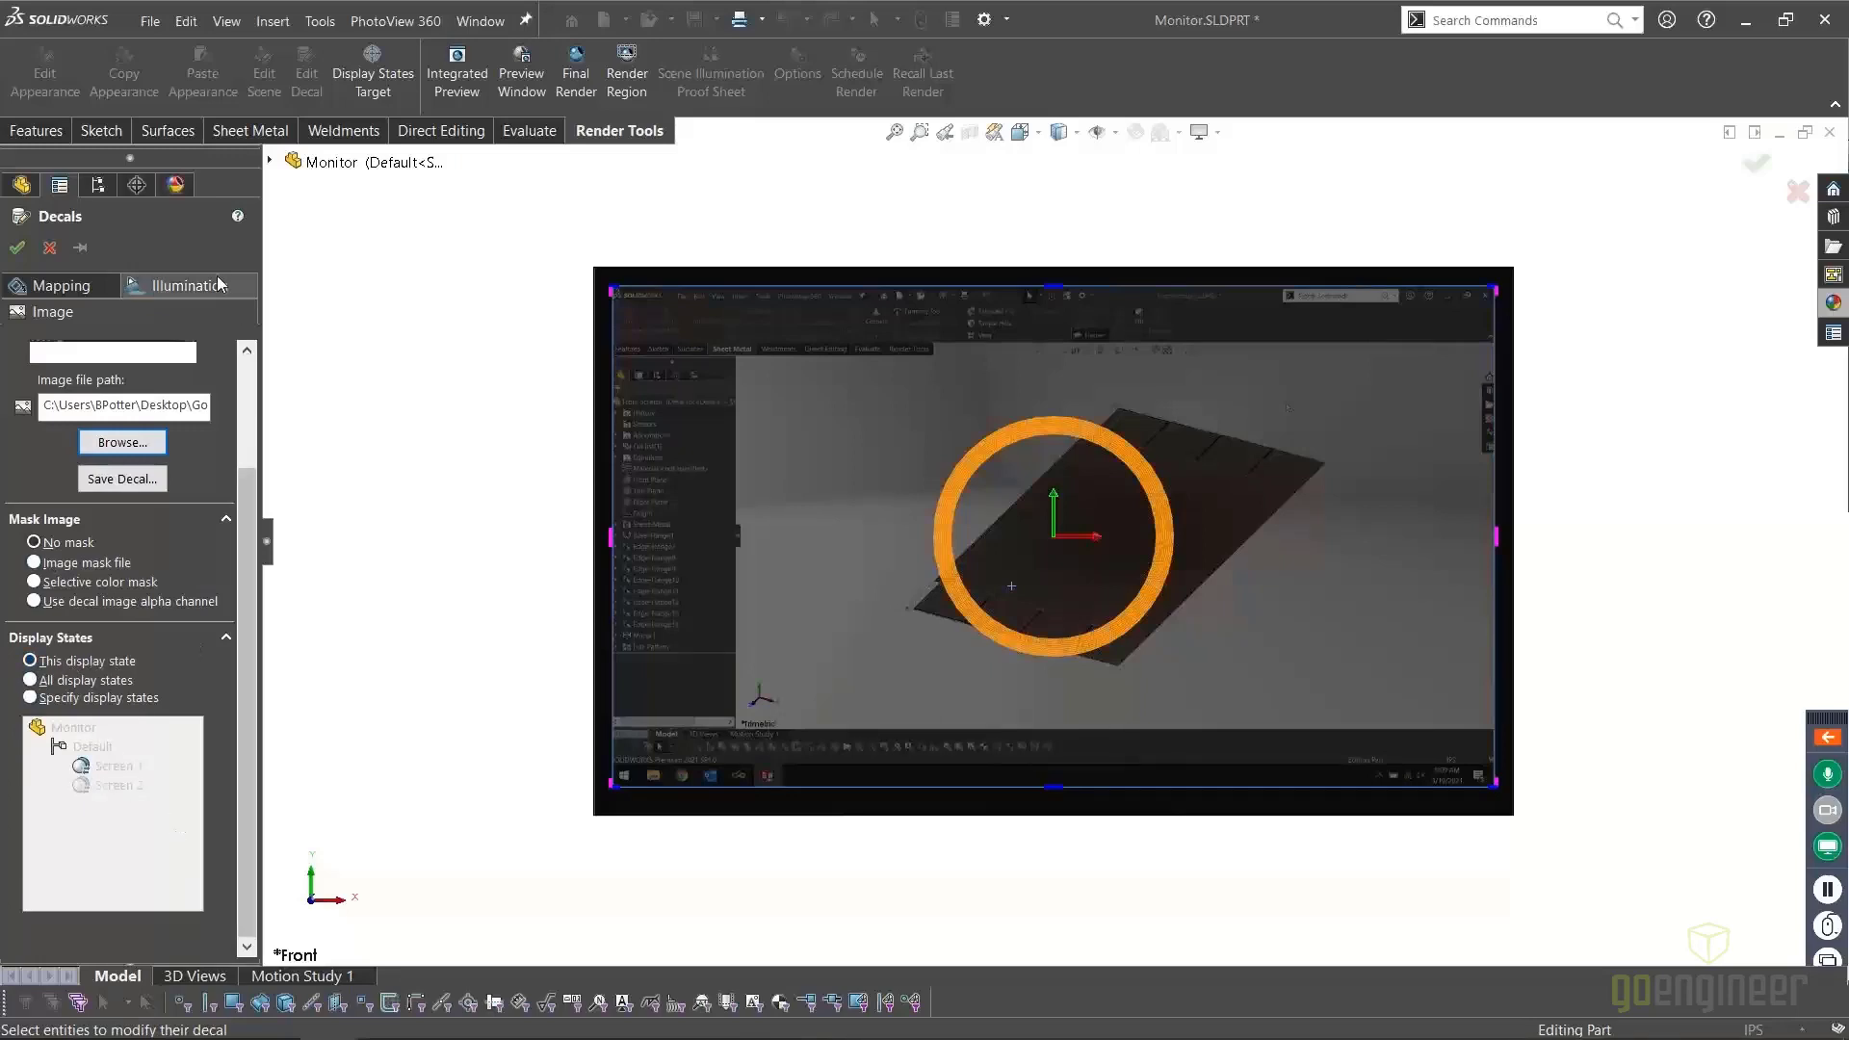
click(159, 287)
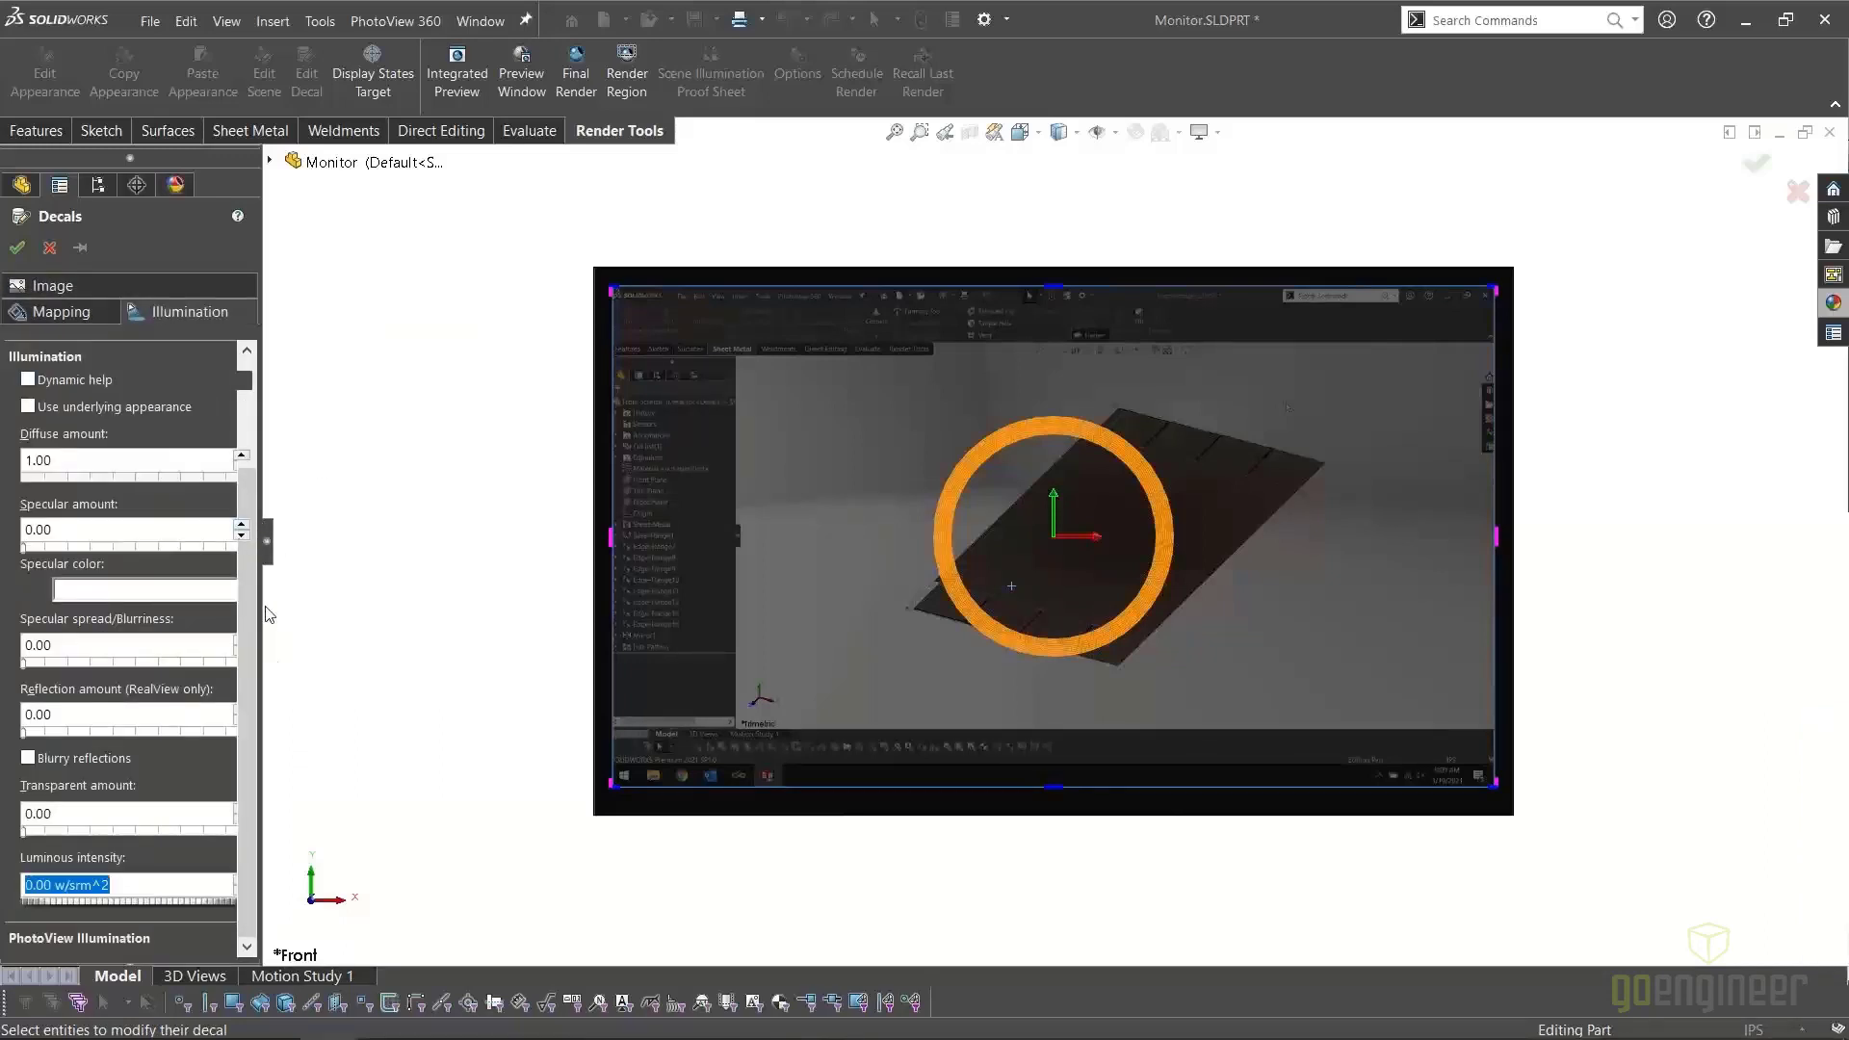
click(231, 589)
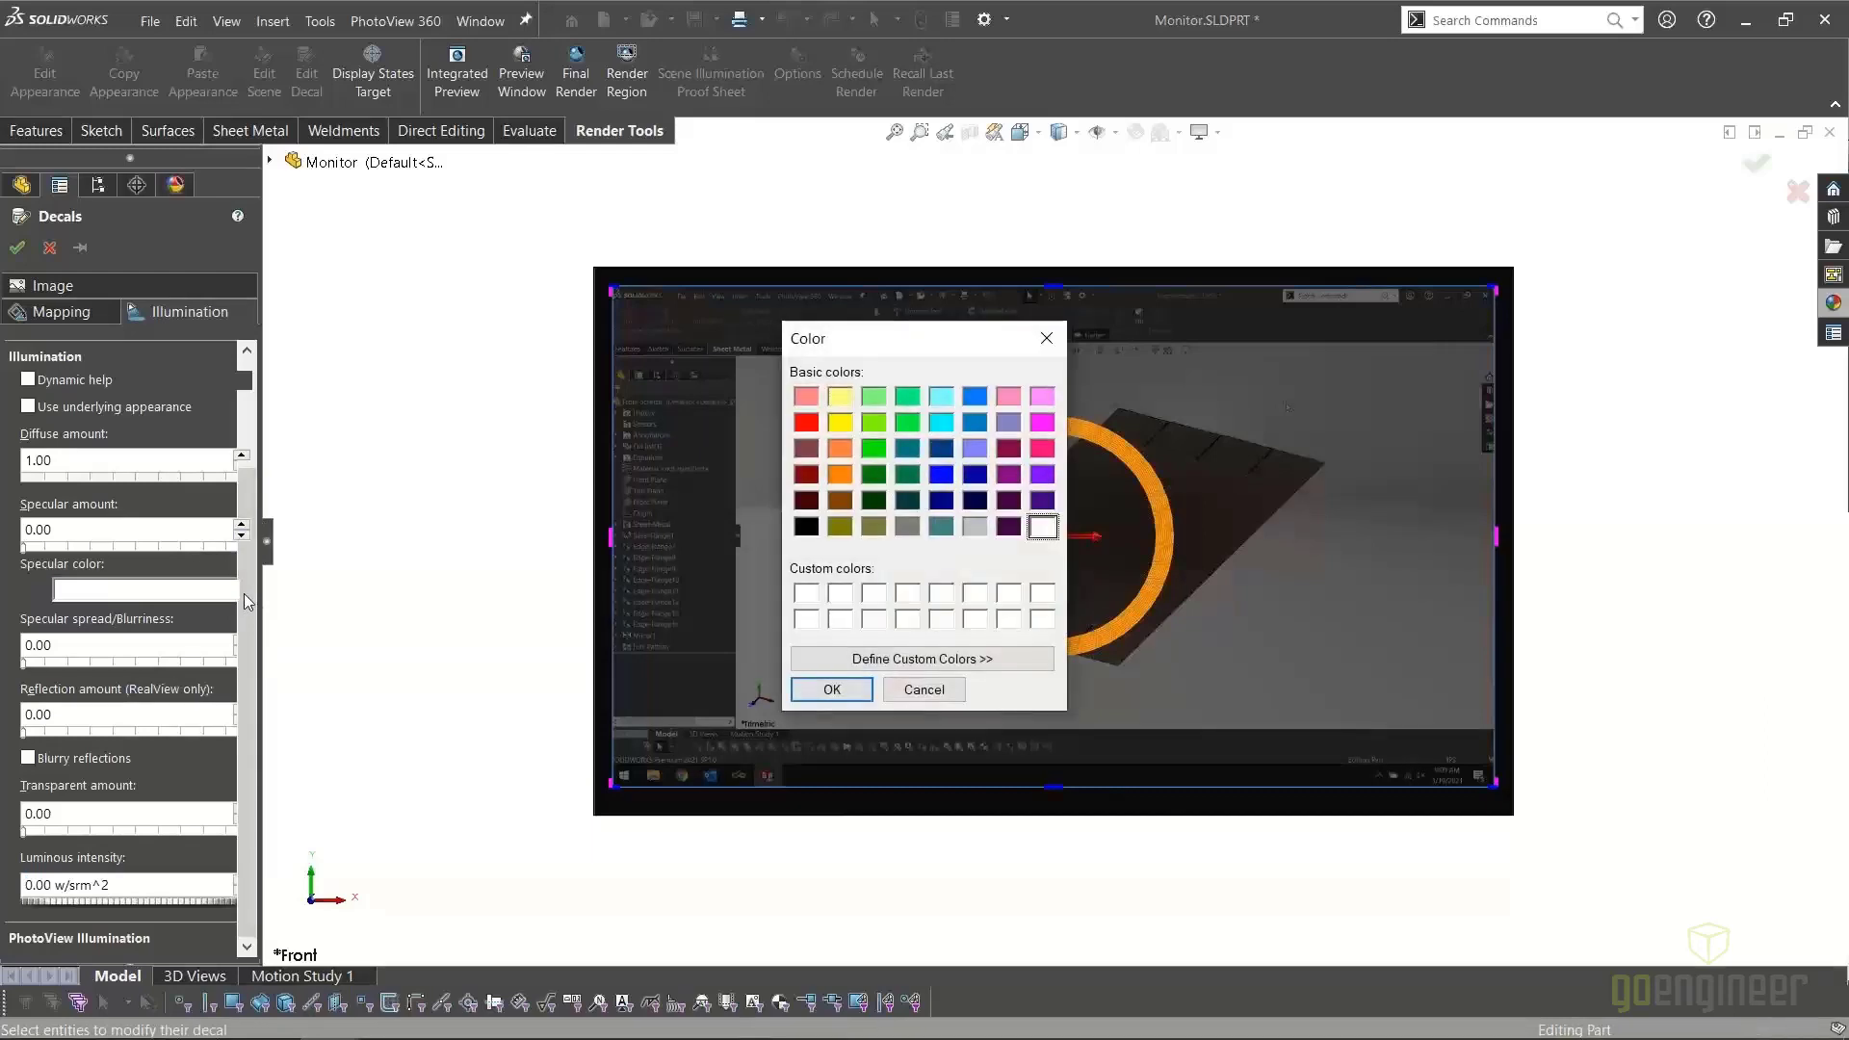
click(1051, 337)
click(60, 313)
Set the Screen 1 decal's reflection amount to 0.02 and turn on blurry reflections
click(189, 312)
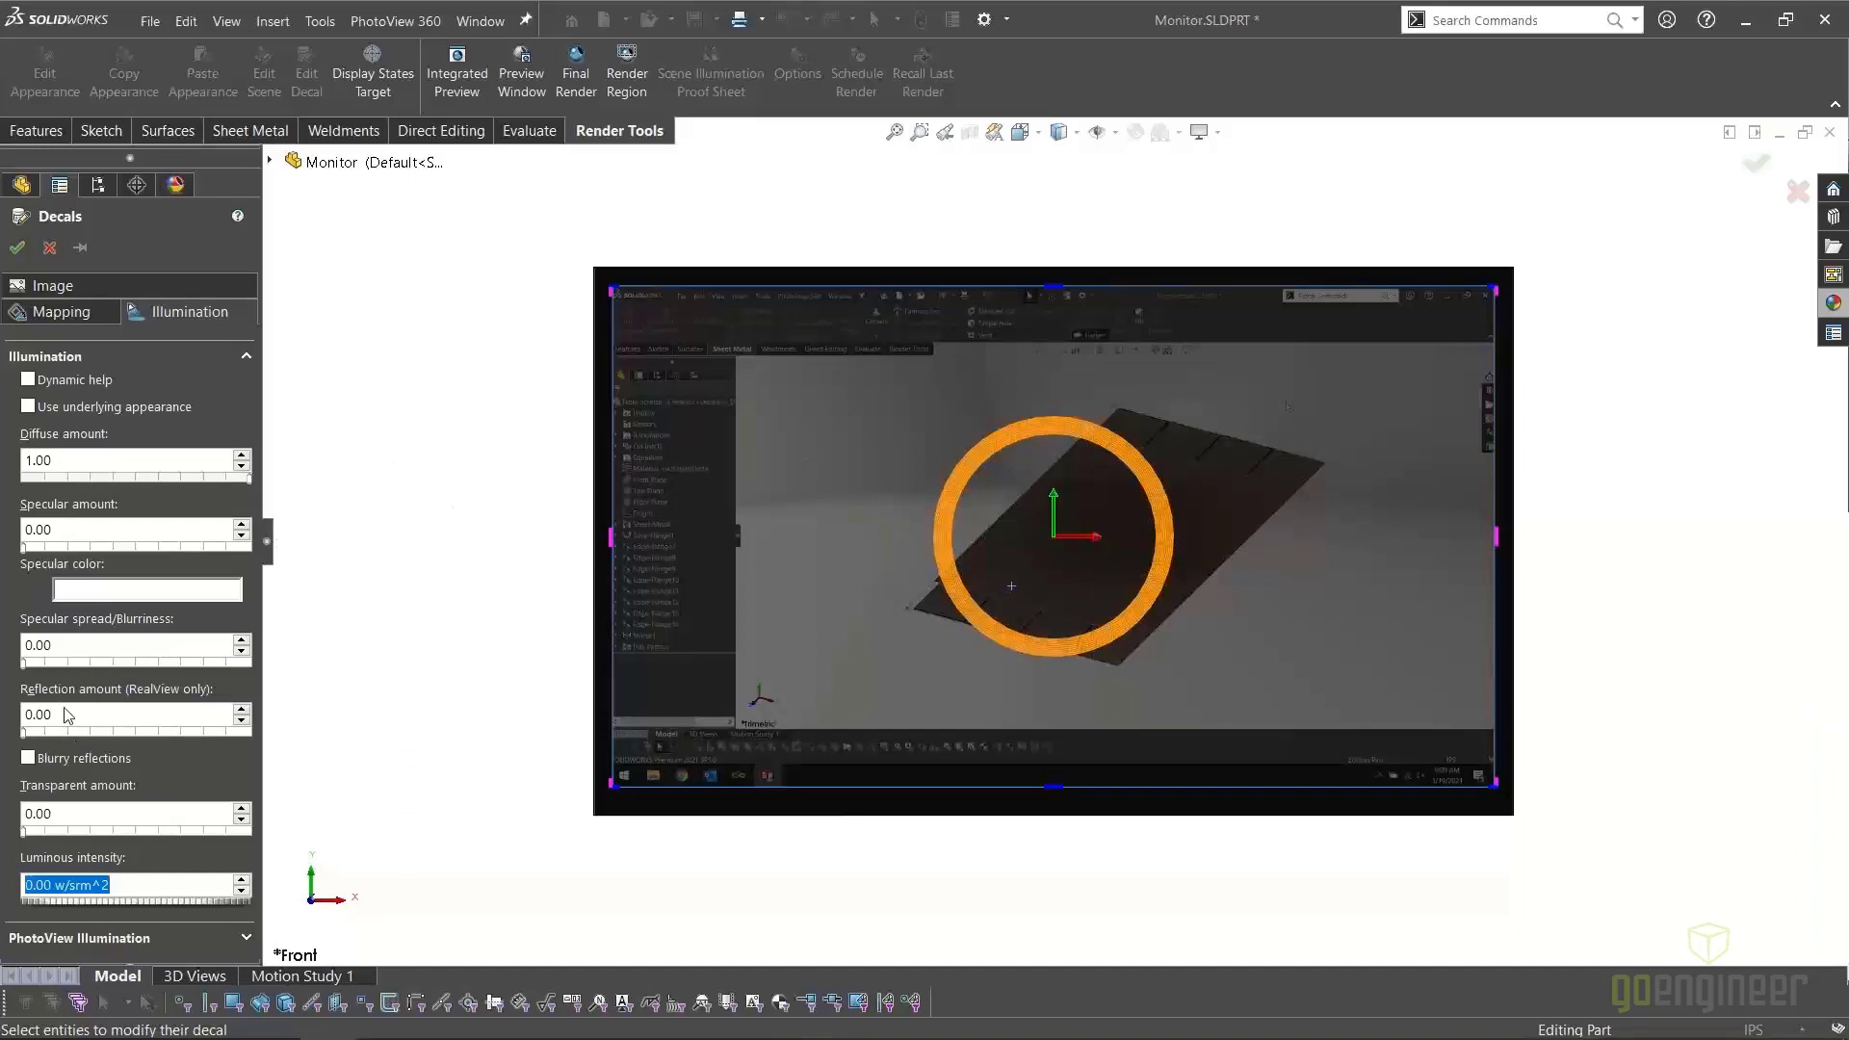
click(241, 711)
click(35, 754)
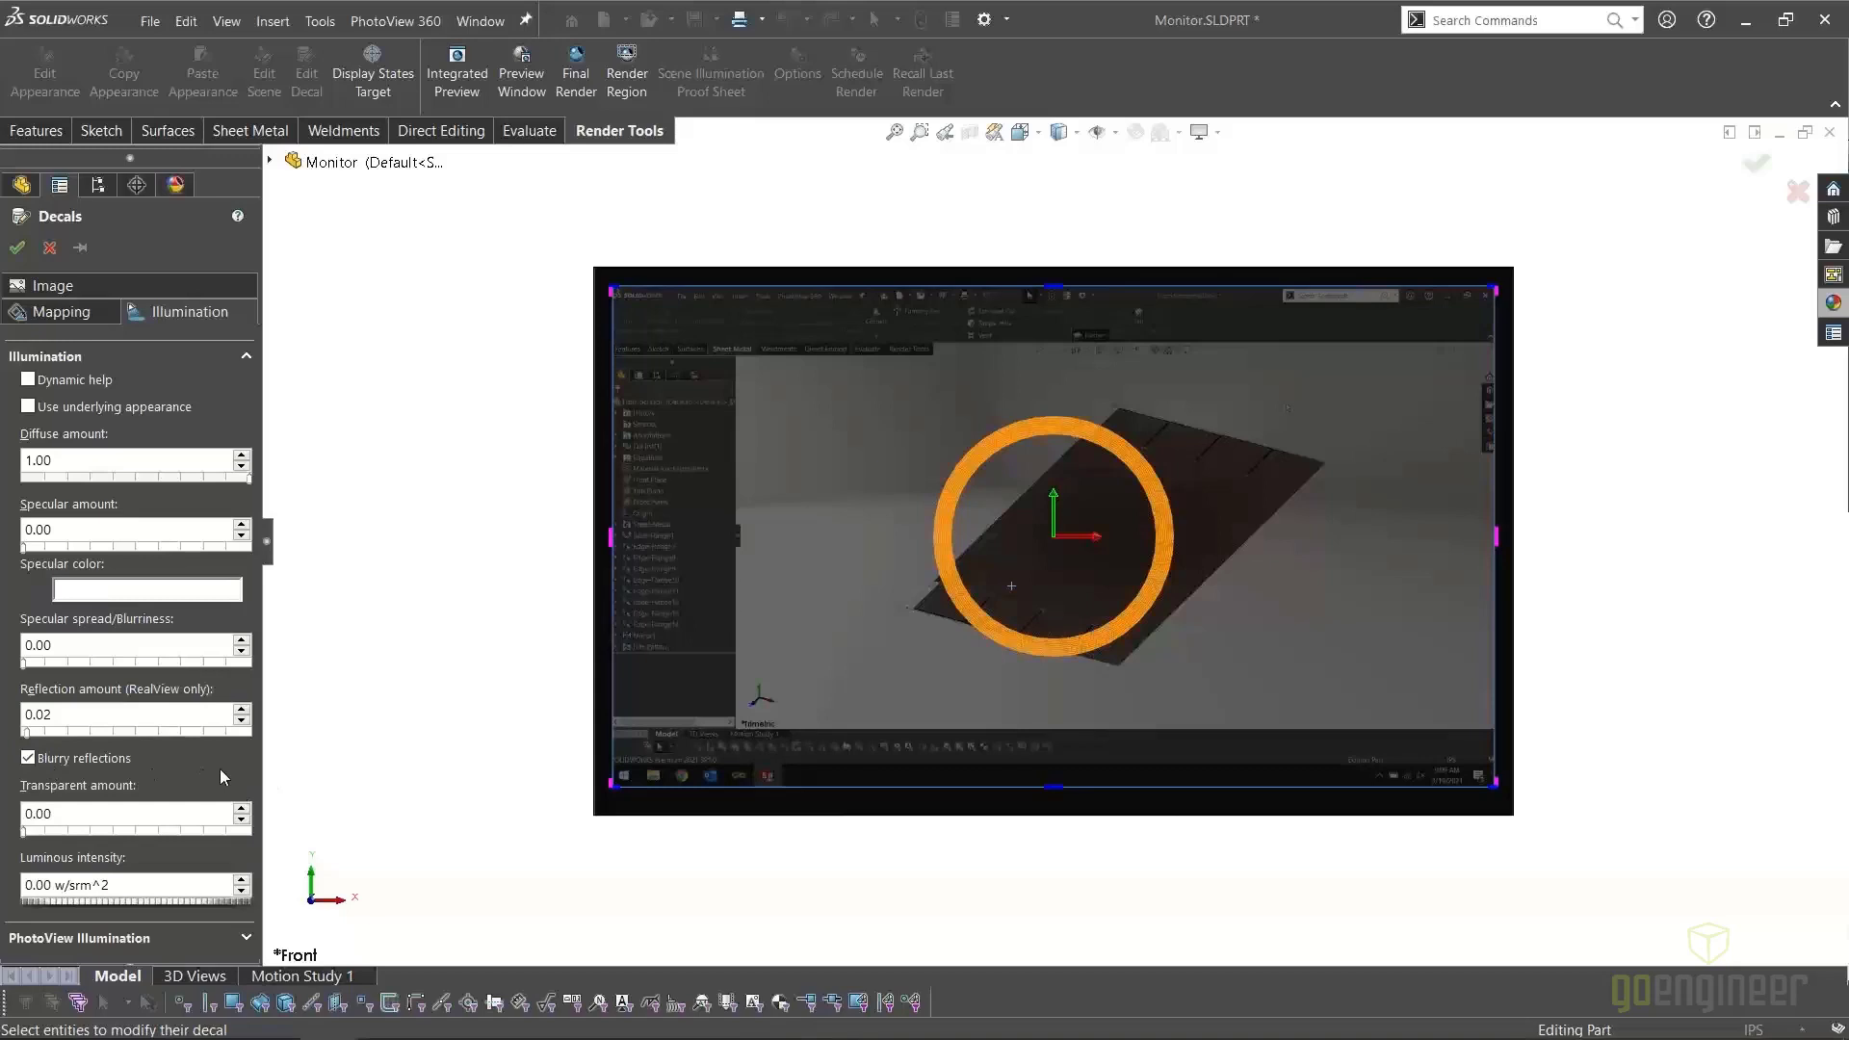
Set the Screen 1 decal's luminous intensity to 0.75 w/srm^2 and accept the decal
double_click(140, 887)
drag(49, 881, 5, 886)
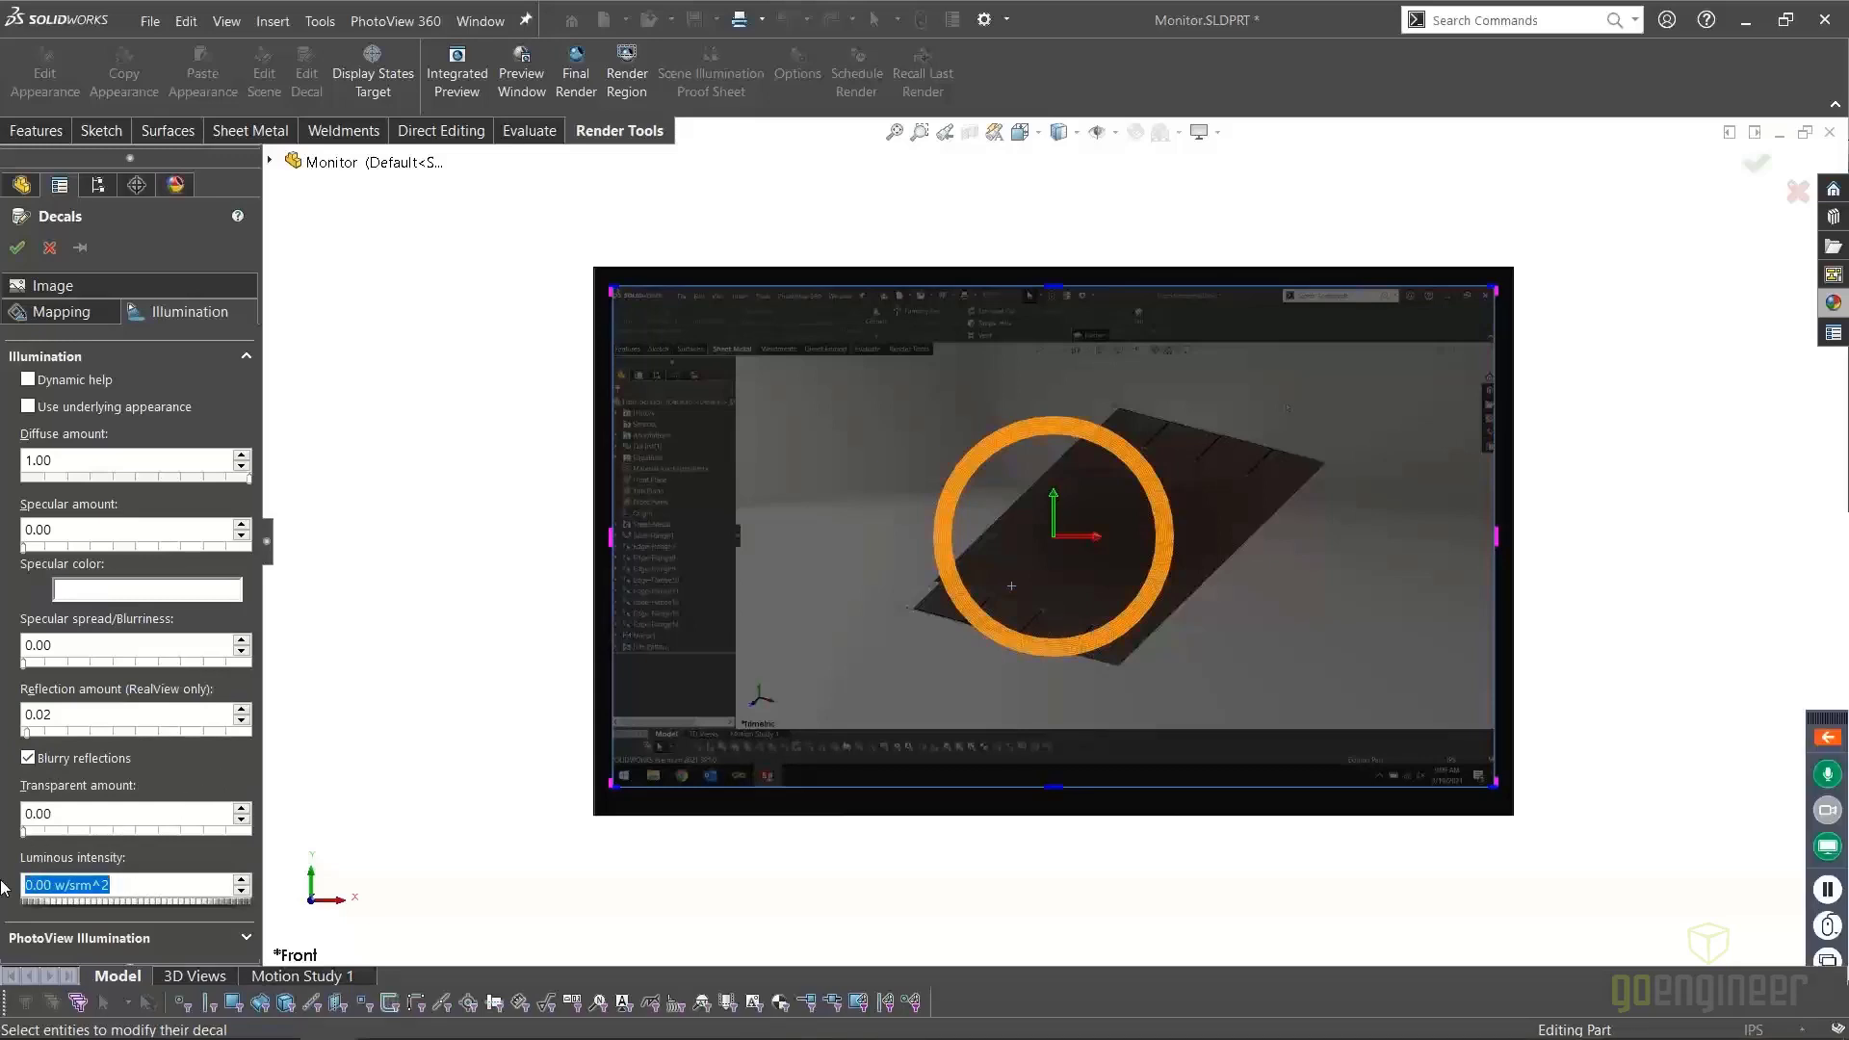
text(.)
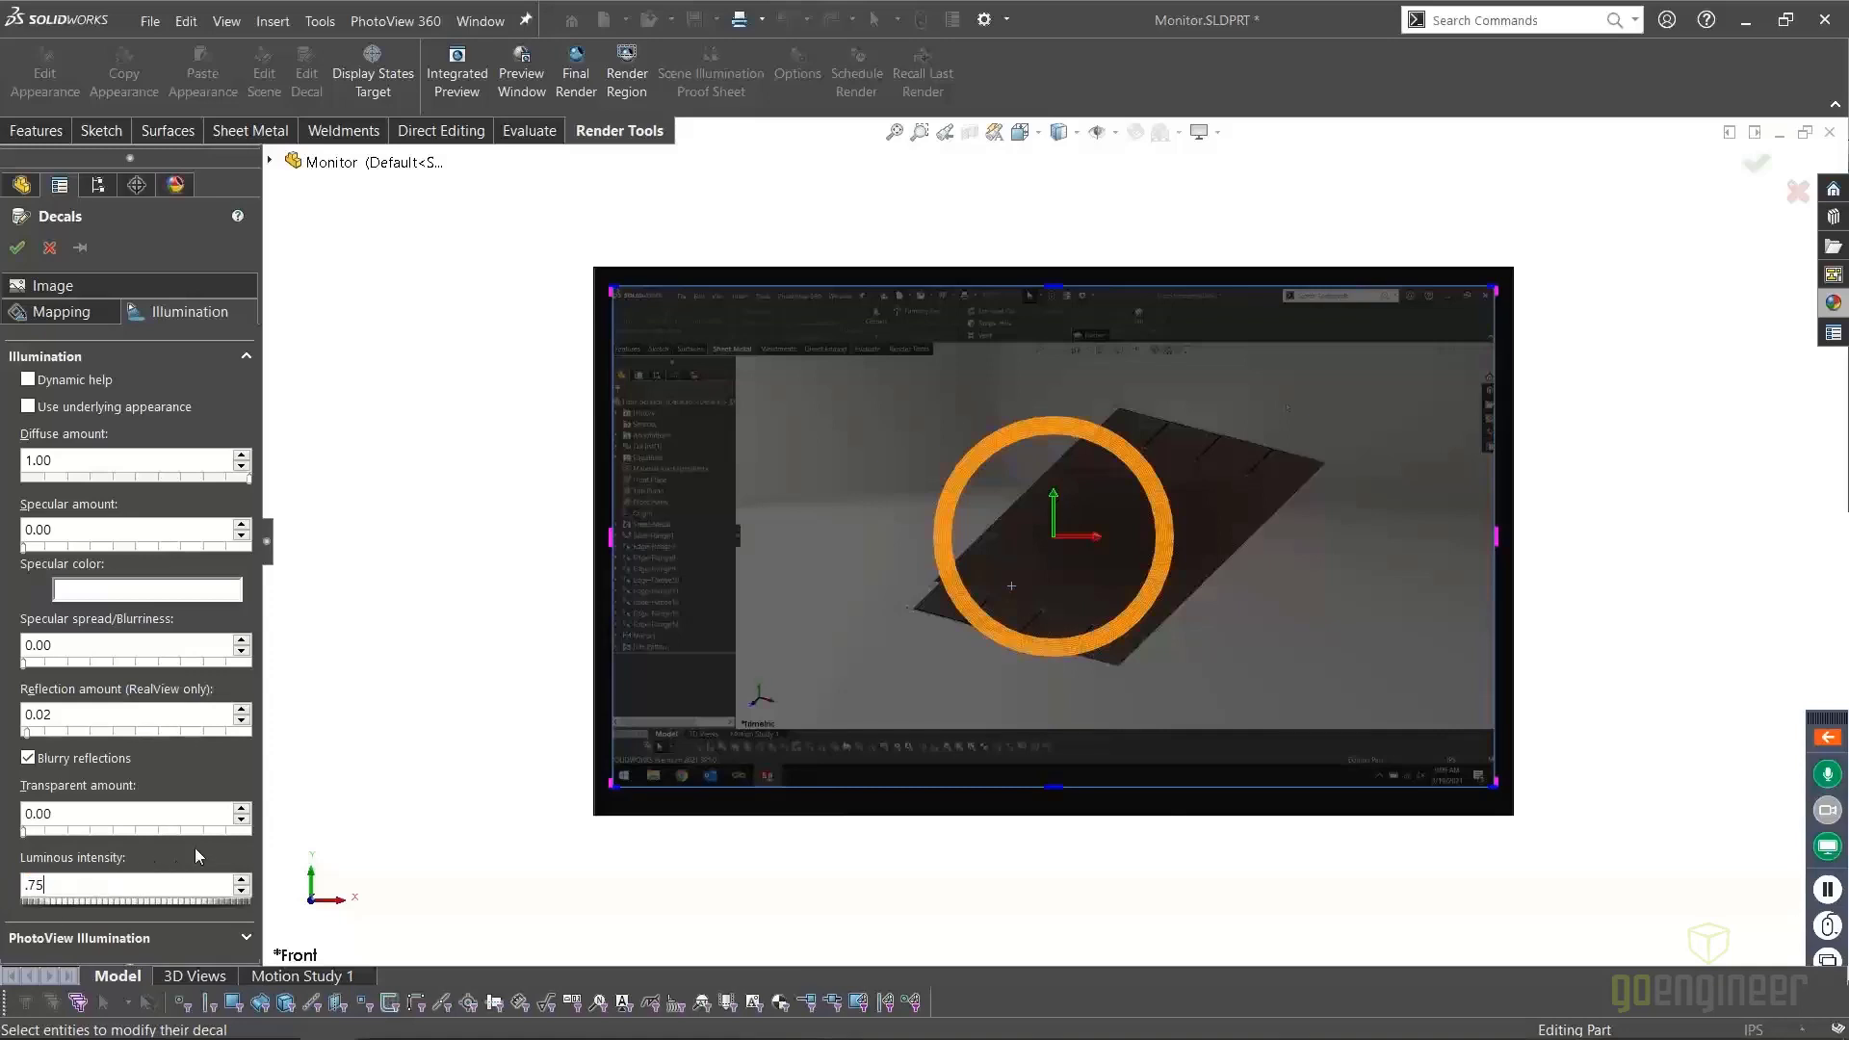
text(75)
key(Return)
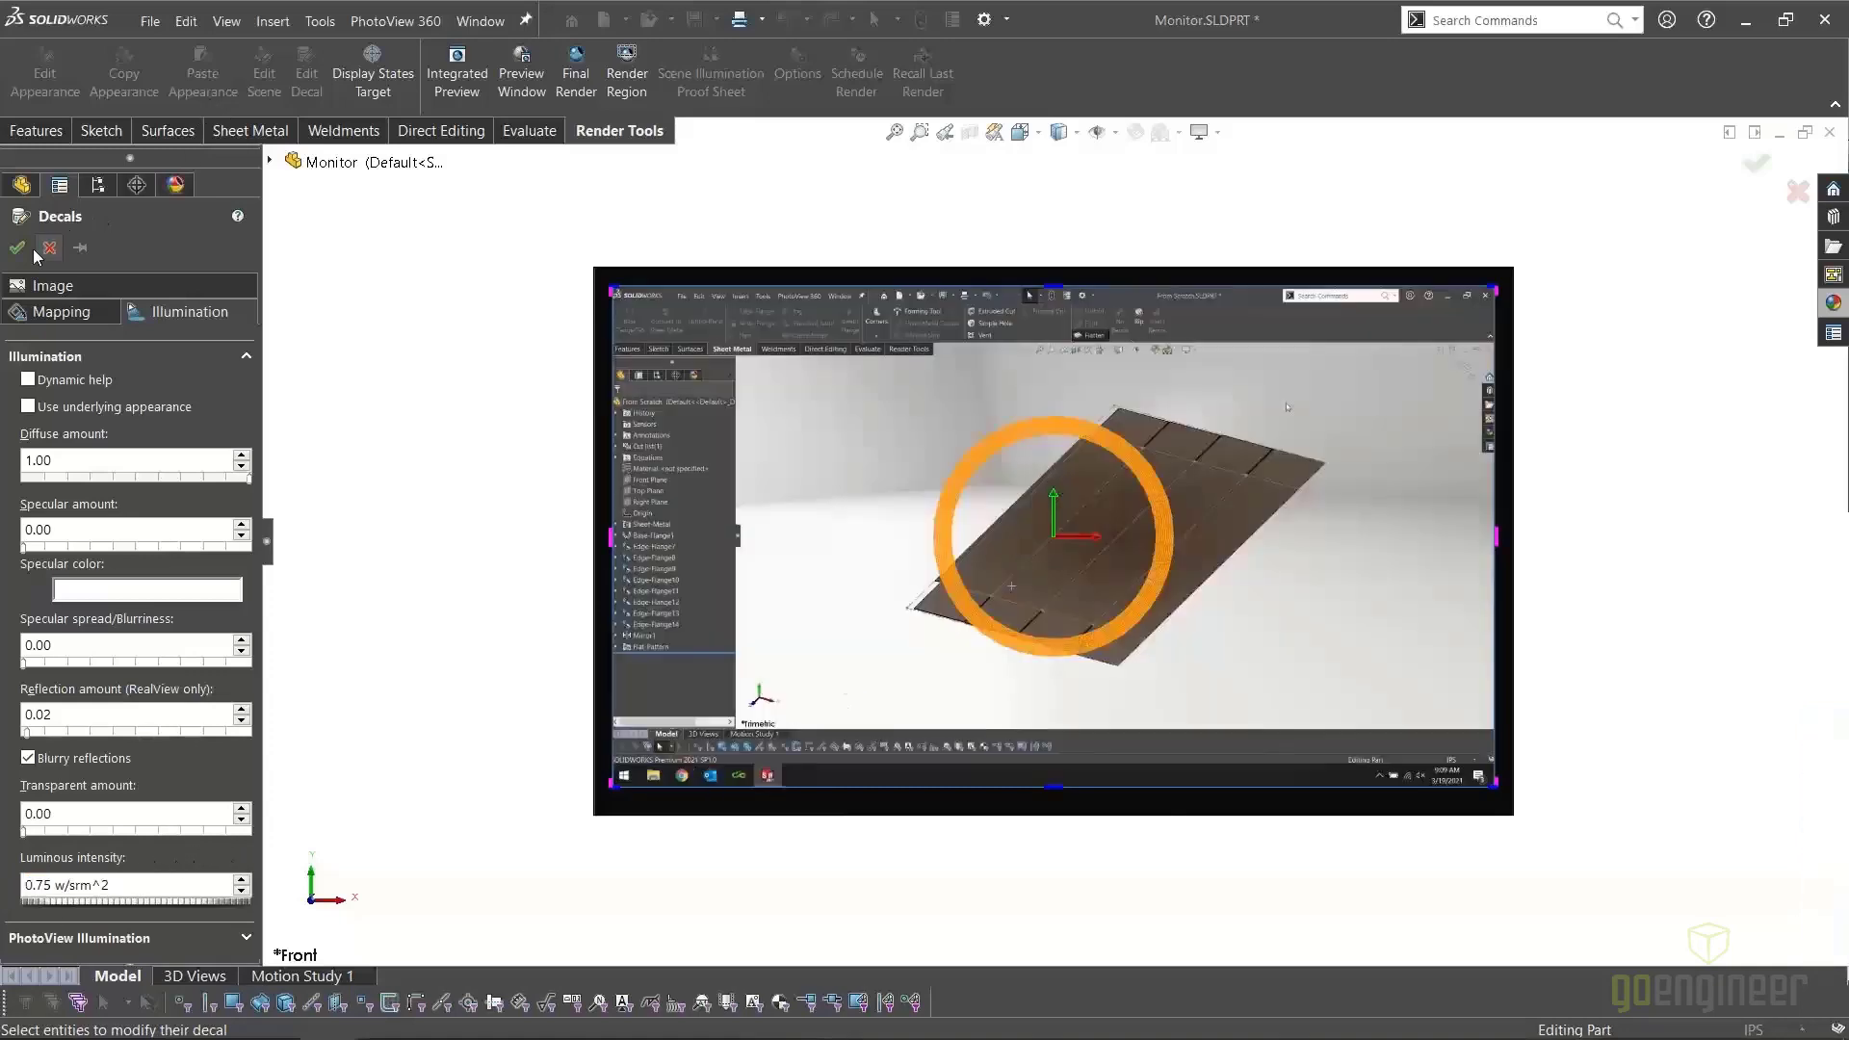
middle_drag(520, 441, 445, 510)
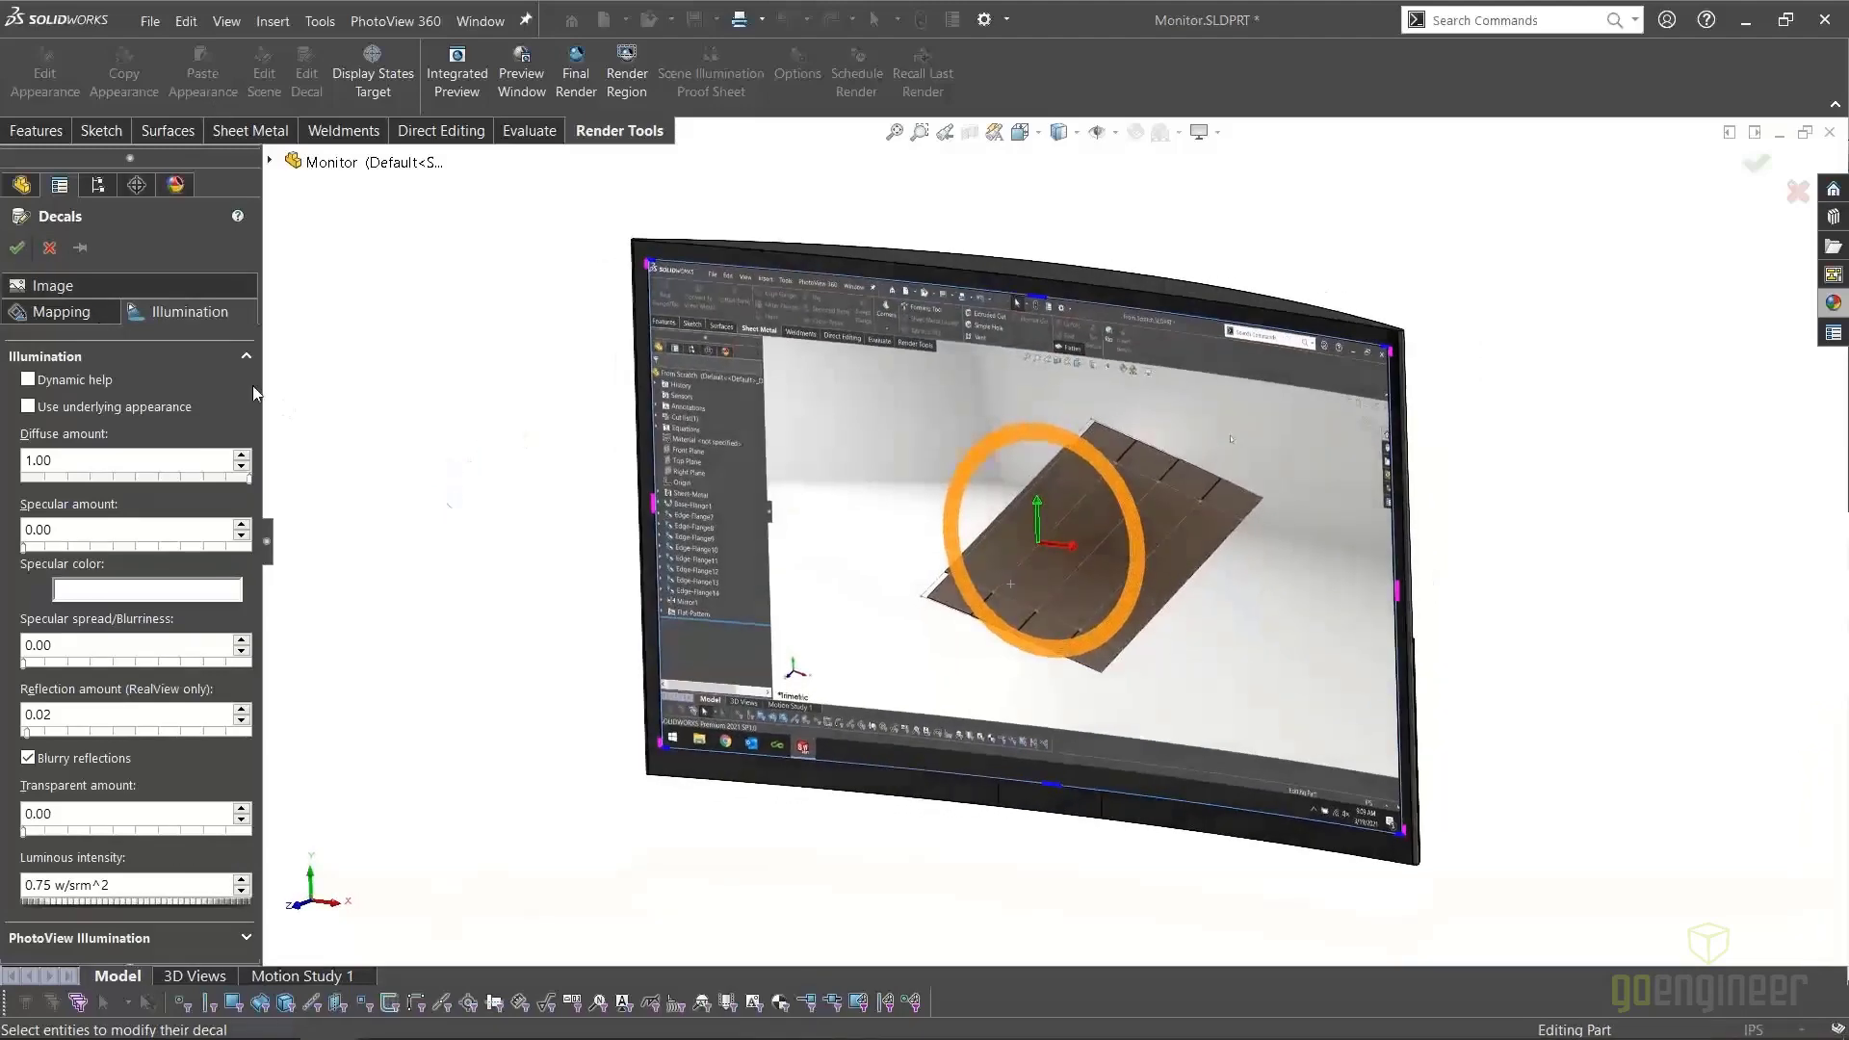
click(16, 248)
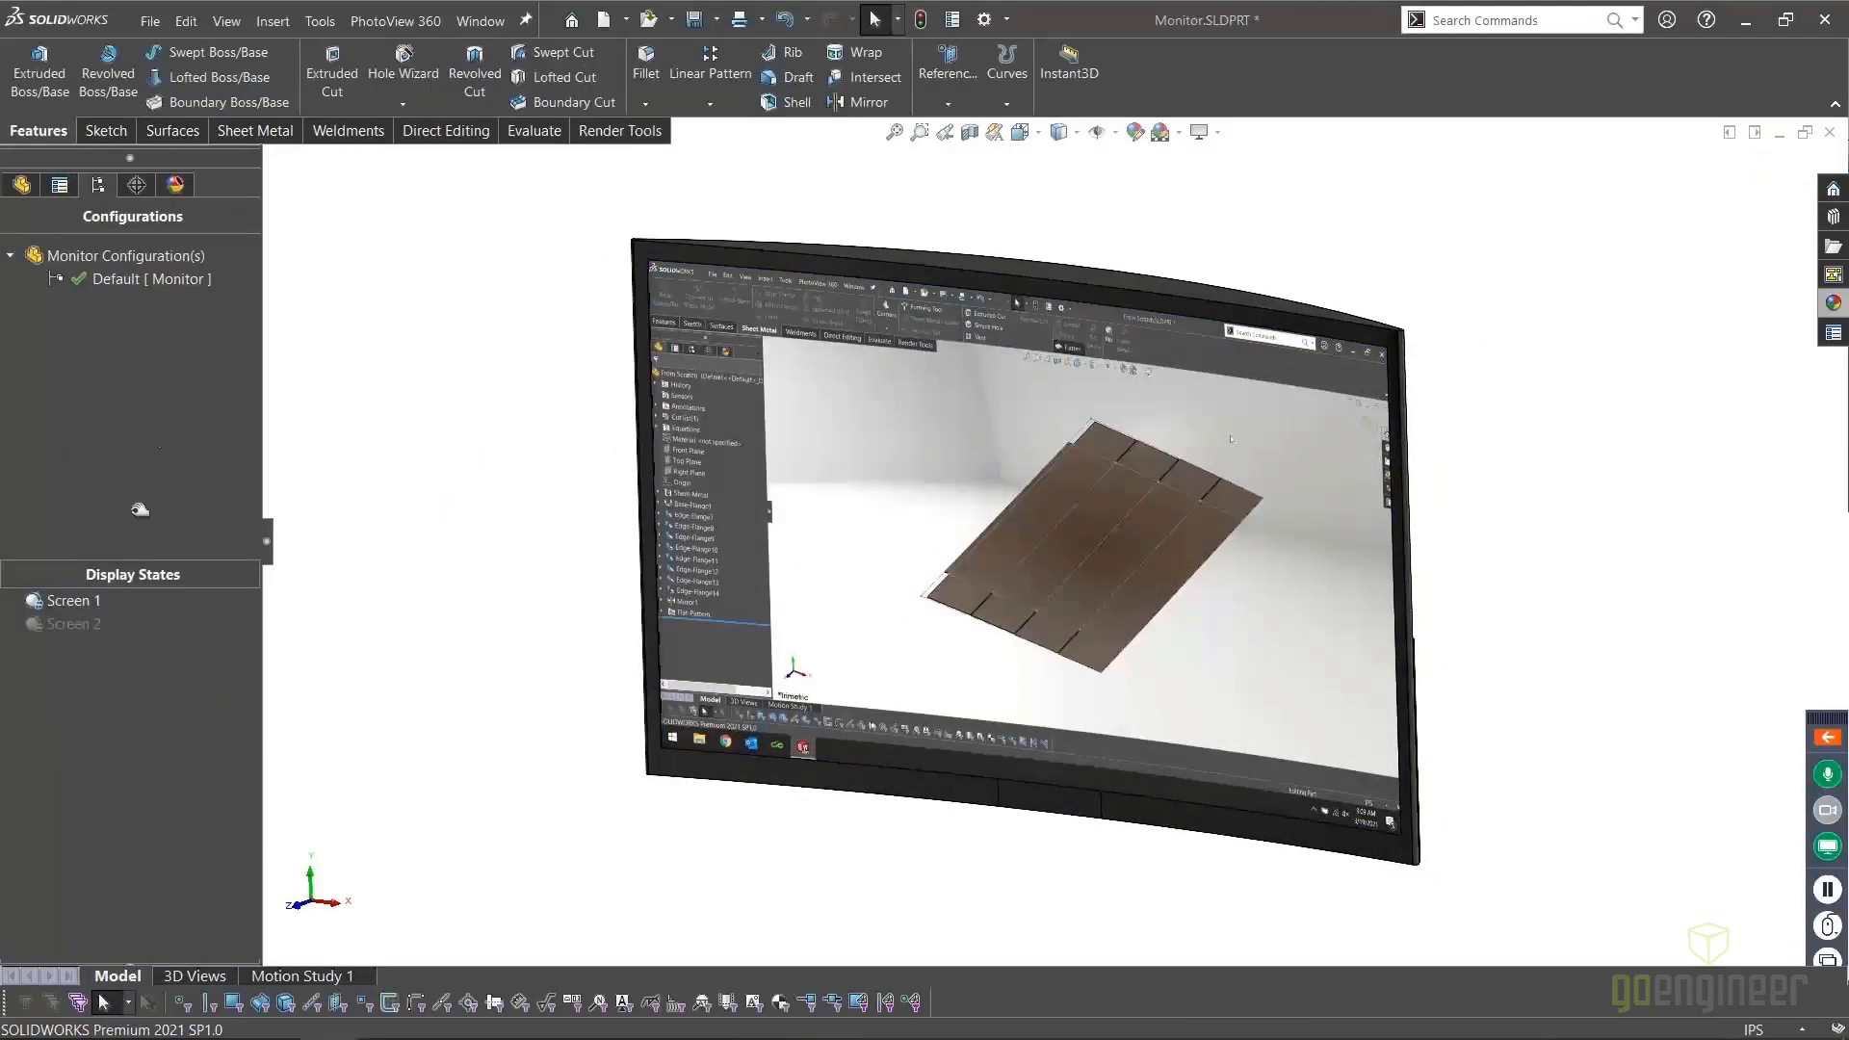
Activate the Screen 2 display state and place the improved logo decal on the monitor's screen face
double_click(73, 626)
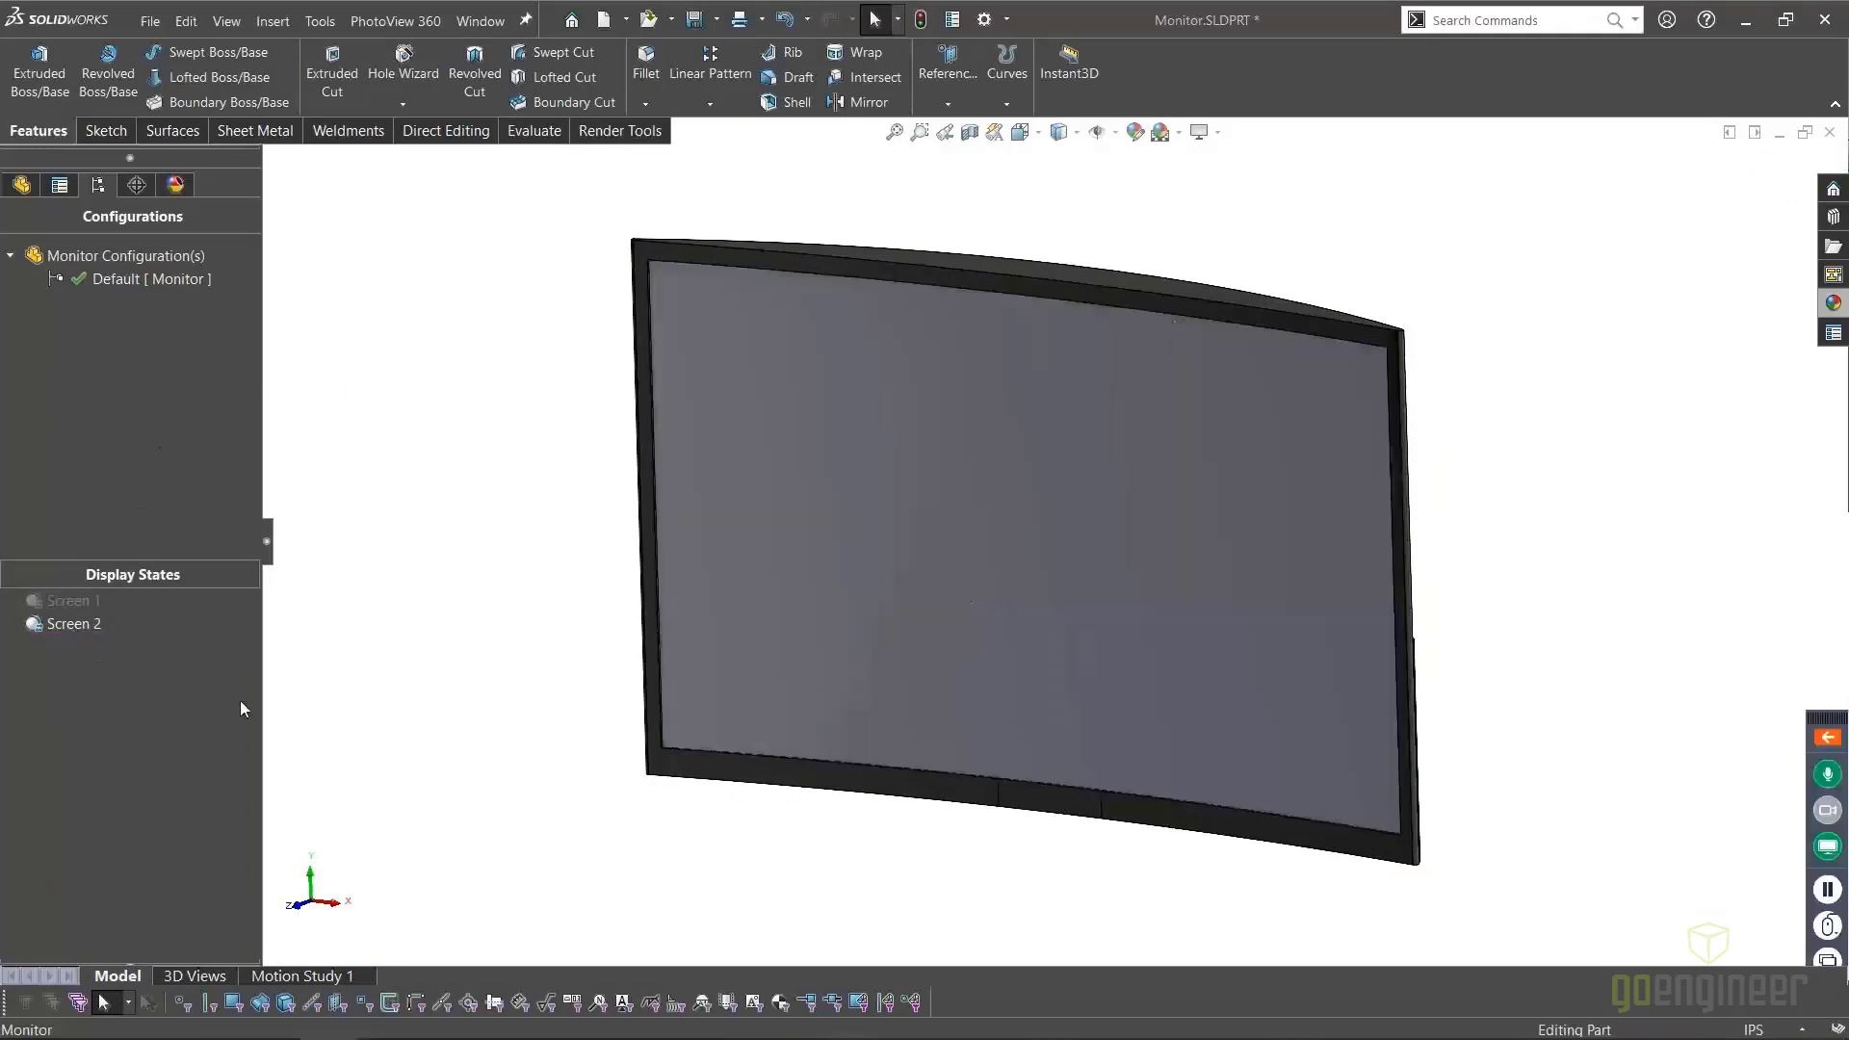
click(1834, 306)
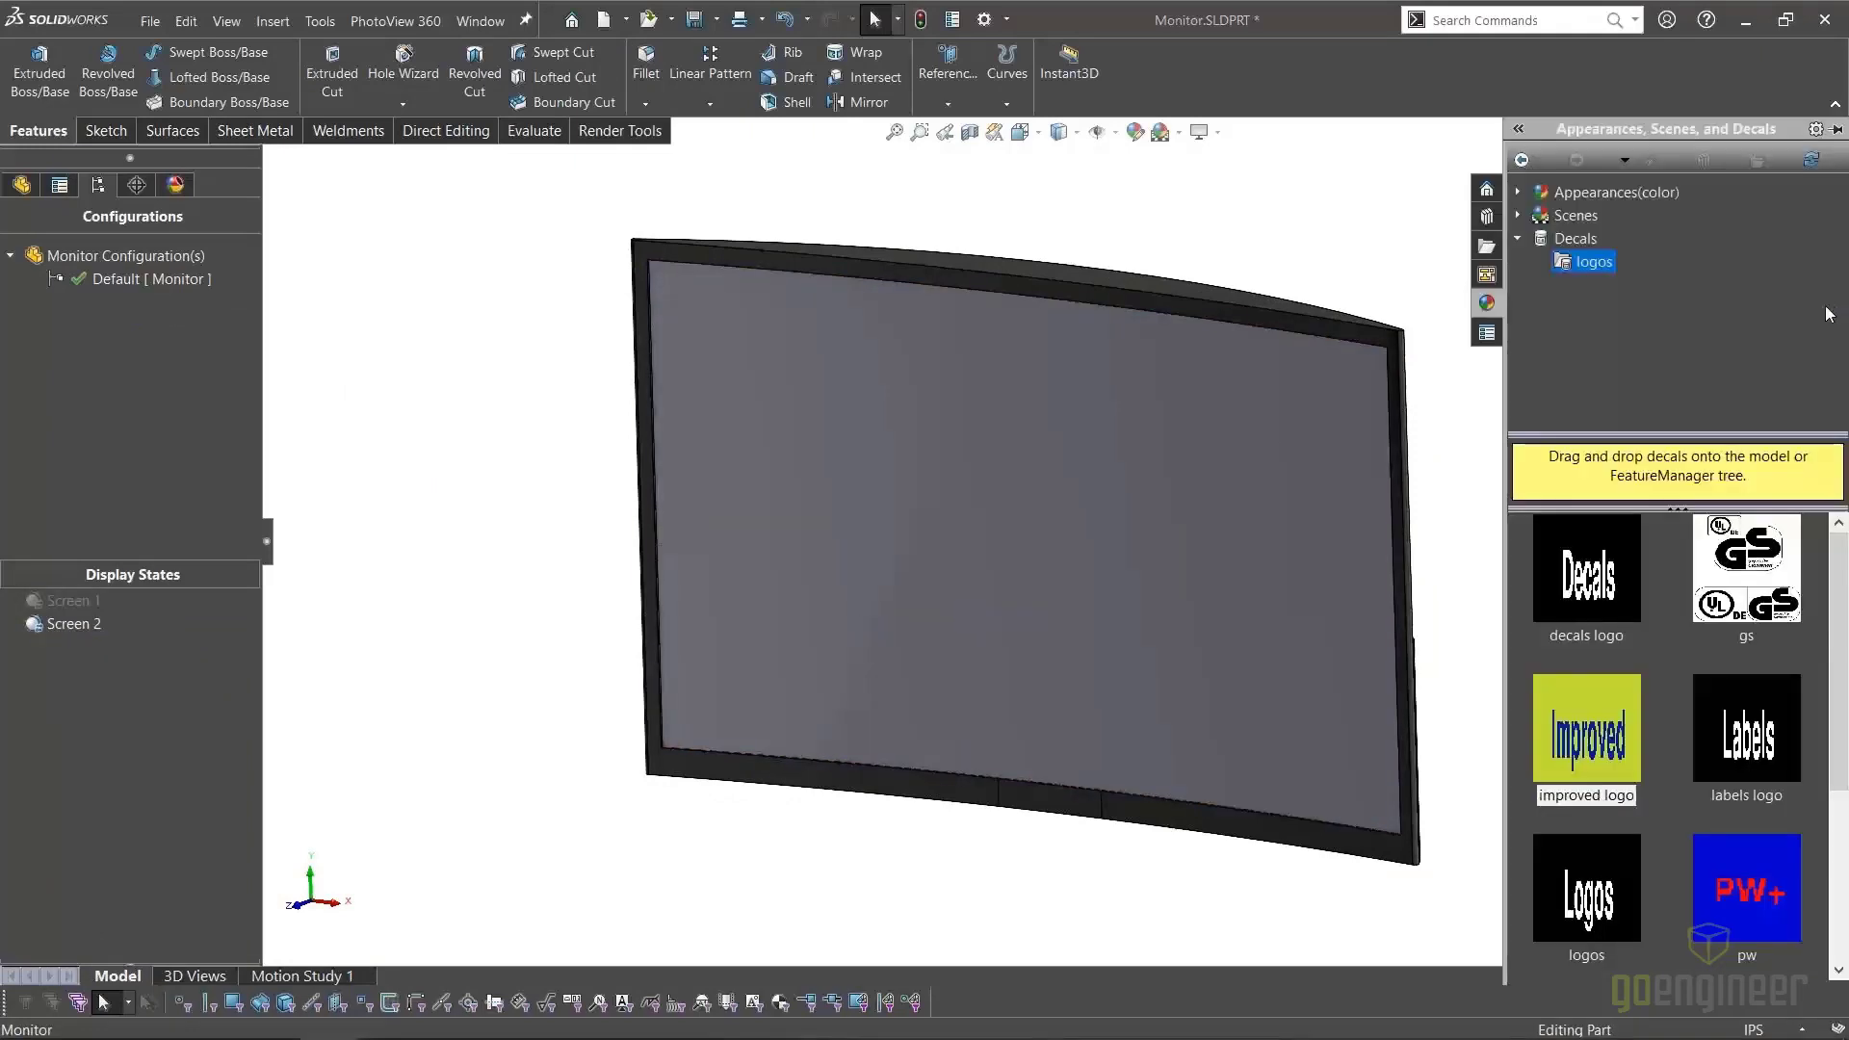
drag(1591, 739, 1007, 568)
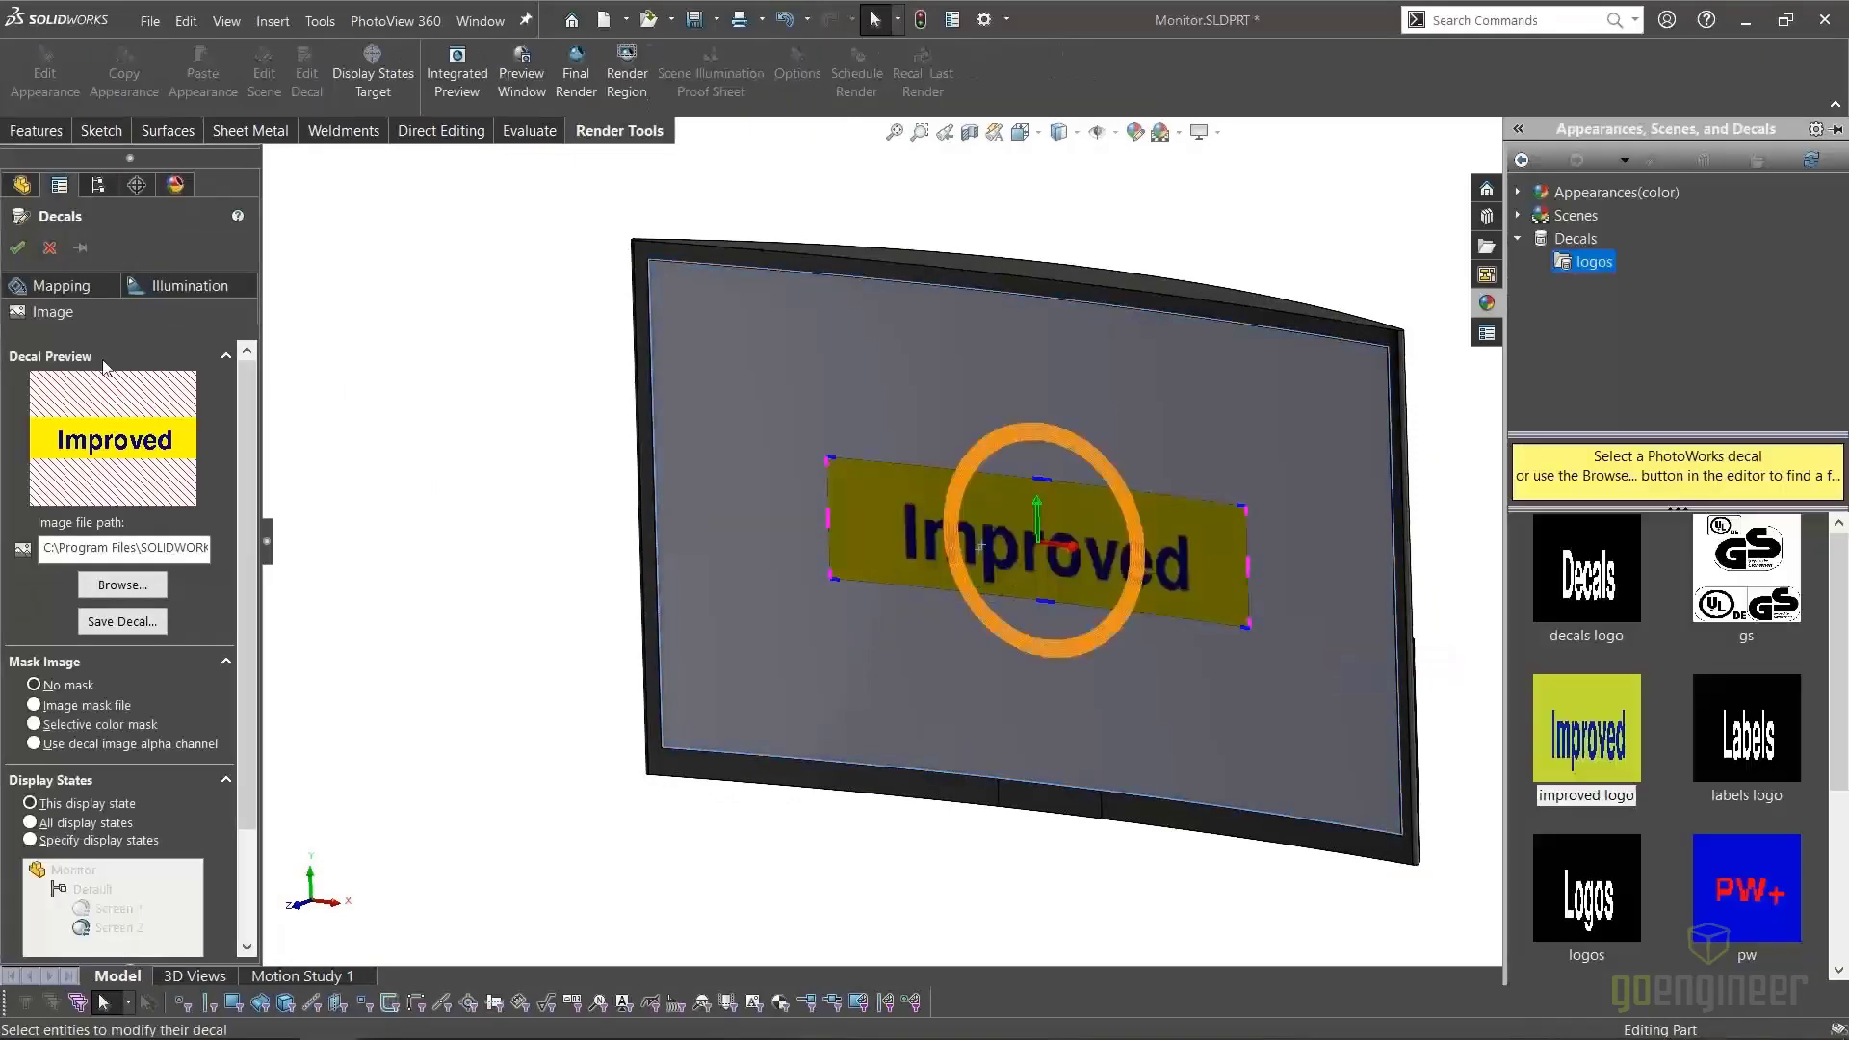
Replace the new decal's image with Screen 2.png from the Webinar folder under Desktop, GoEngineer - 2, Content
click(120, 585)
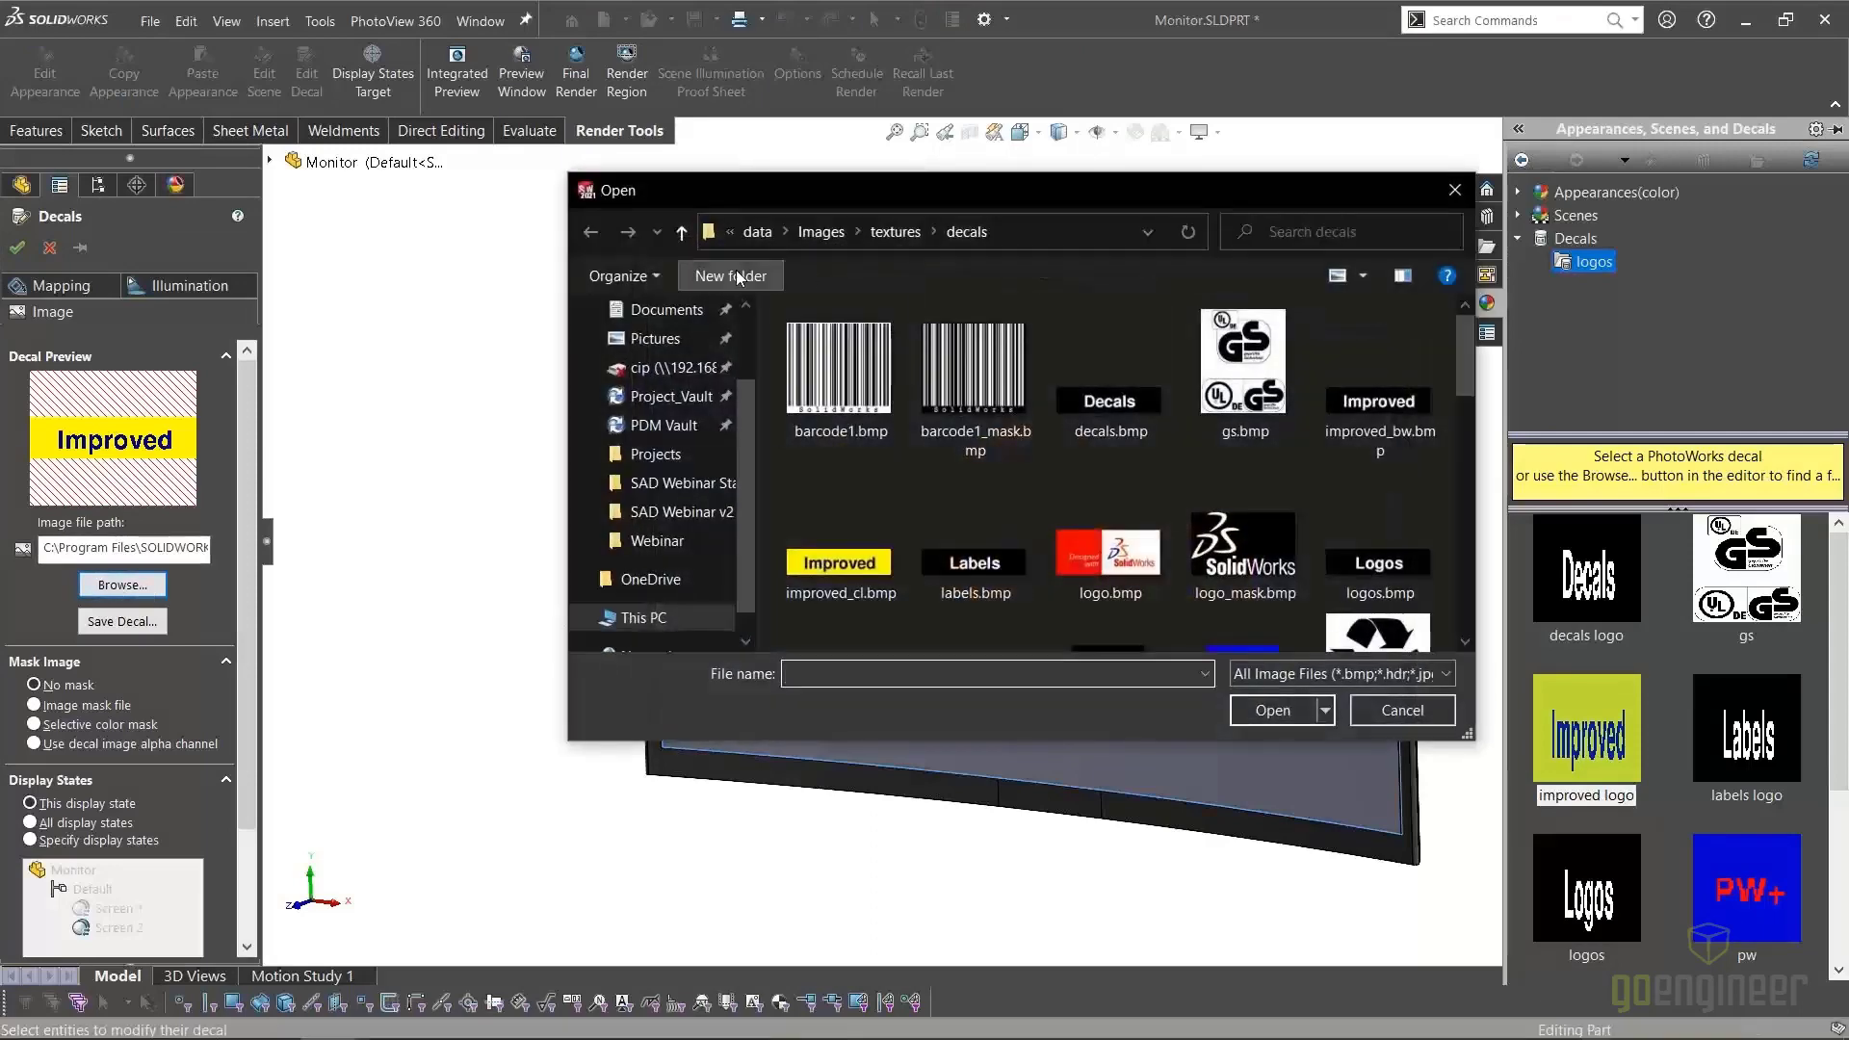
drag(740, 420, 740, 352)
click(658, 358)
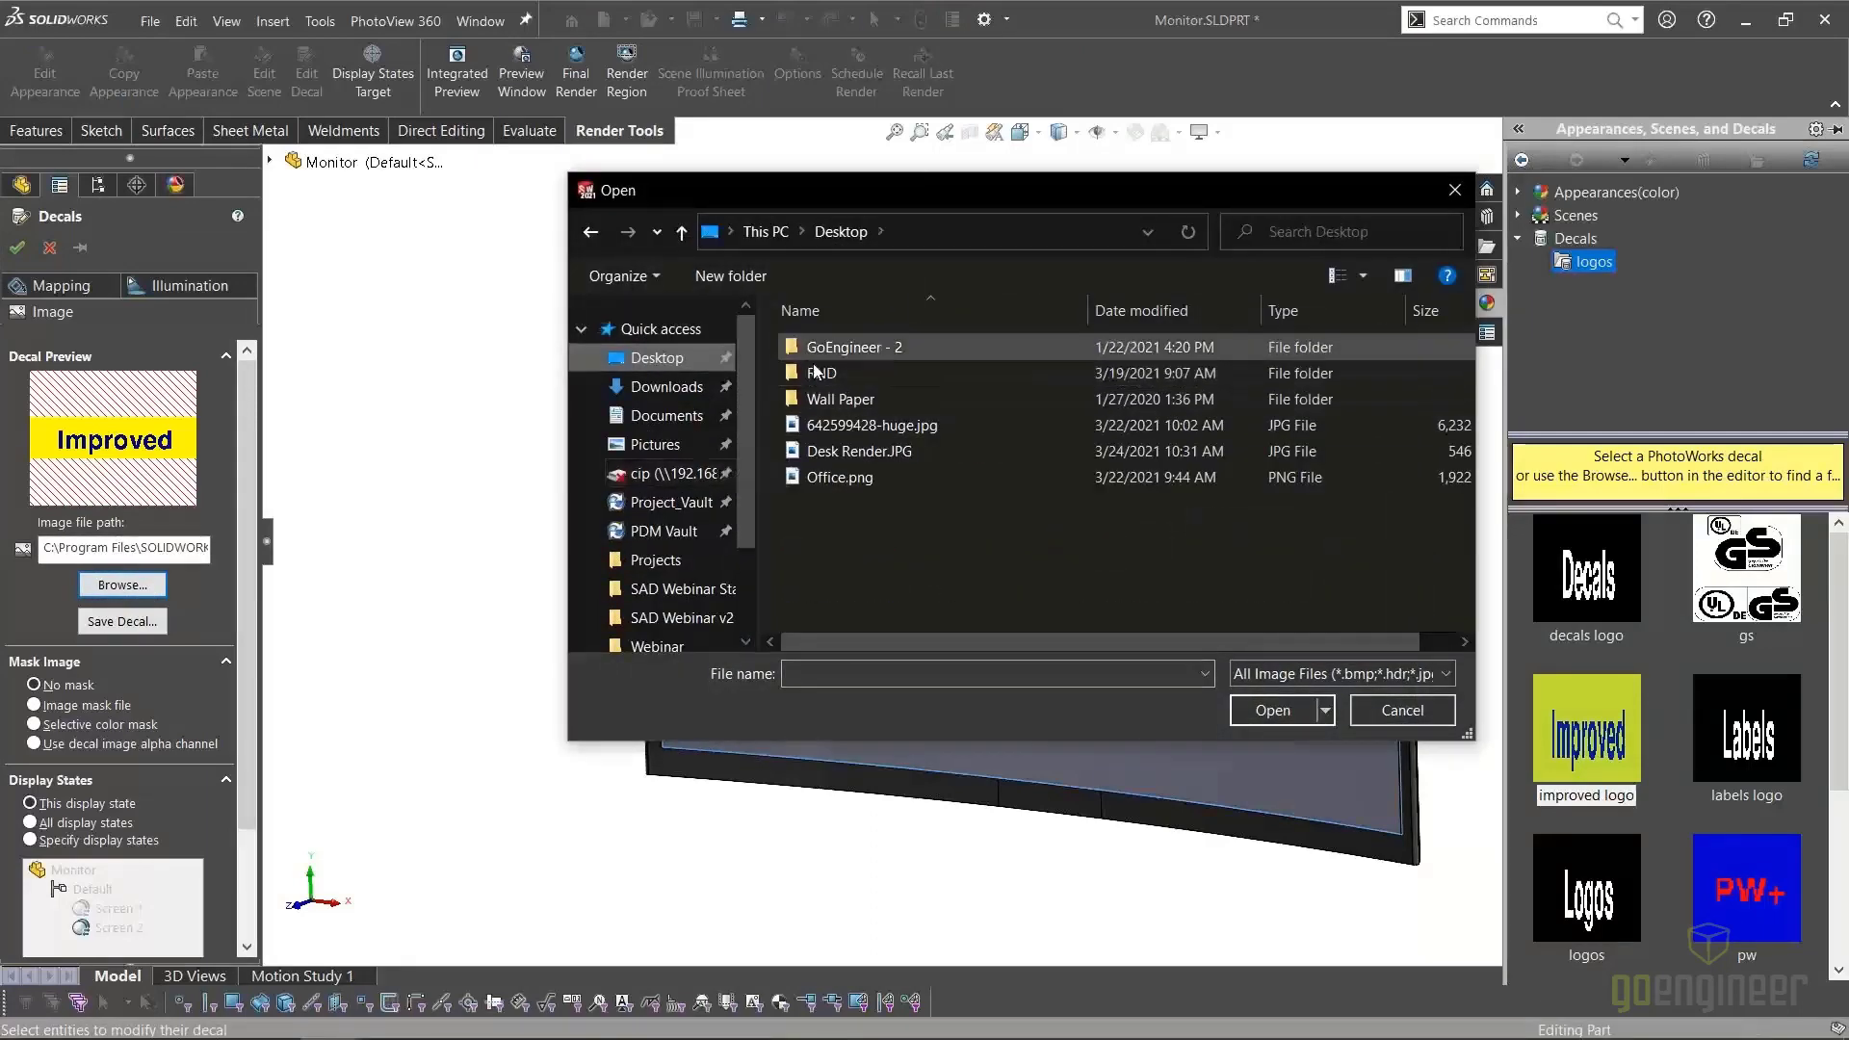
double_click(860, 351)
double_click(840, 398)
scroll(928, 549, down, 1)
double_click(833, 618)
click(1244, 549)
click(1271, 711)
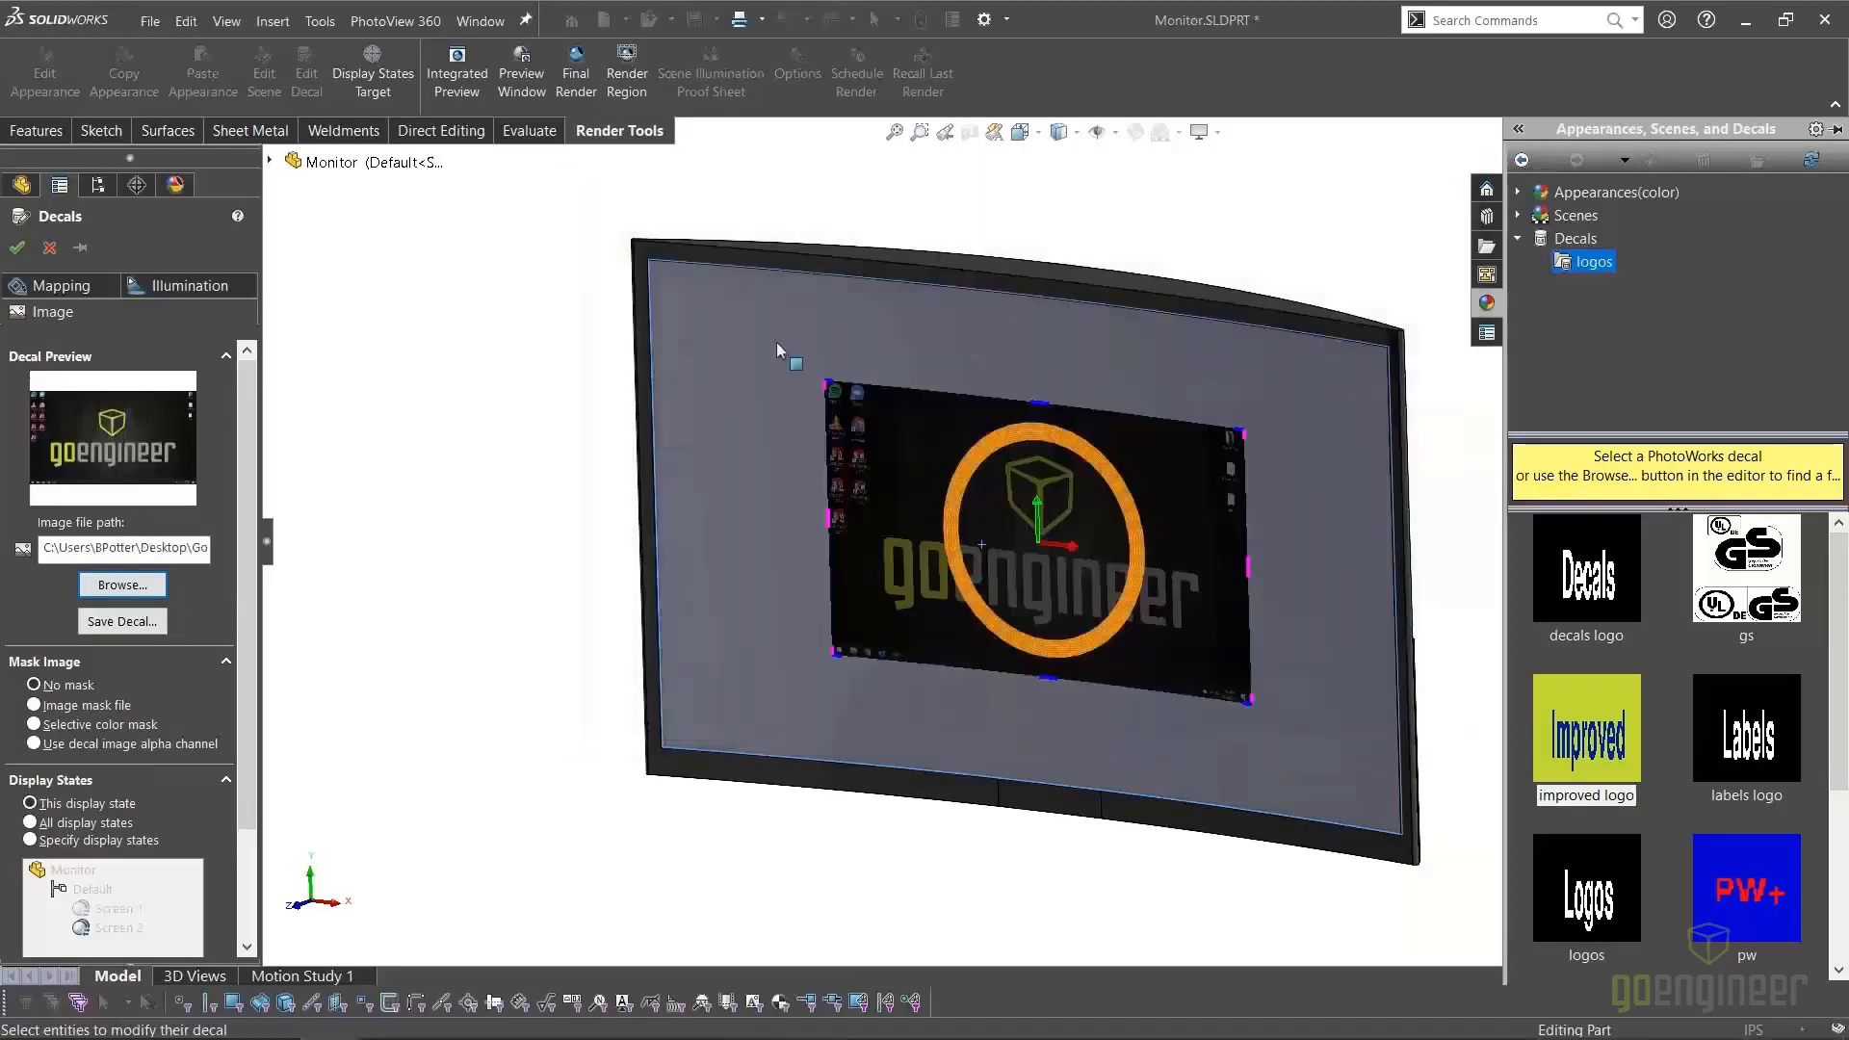
Stretch the Screen 2 decal in front view until it fills the whole screen face inside the bezel
click(1020, 132)
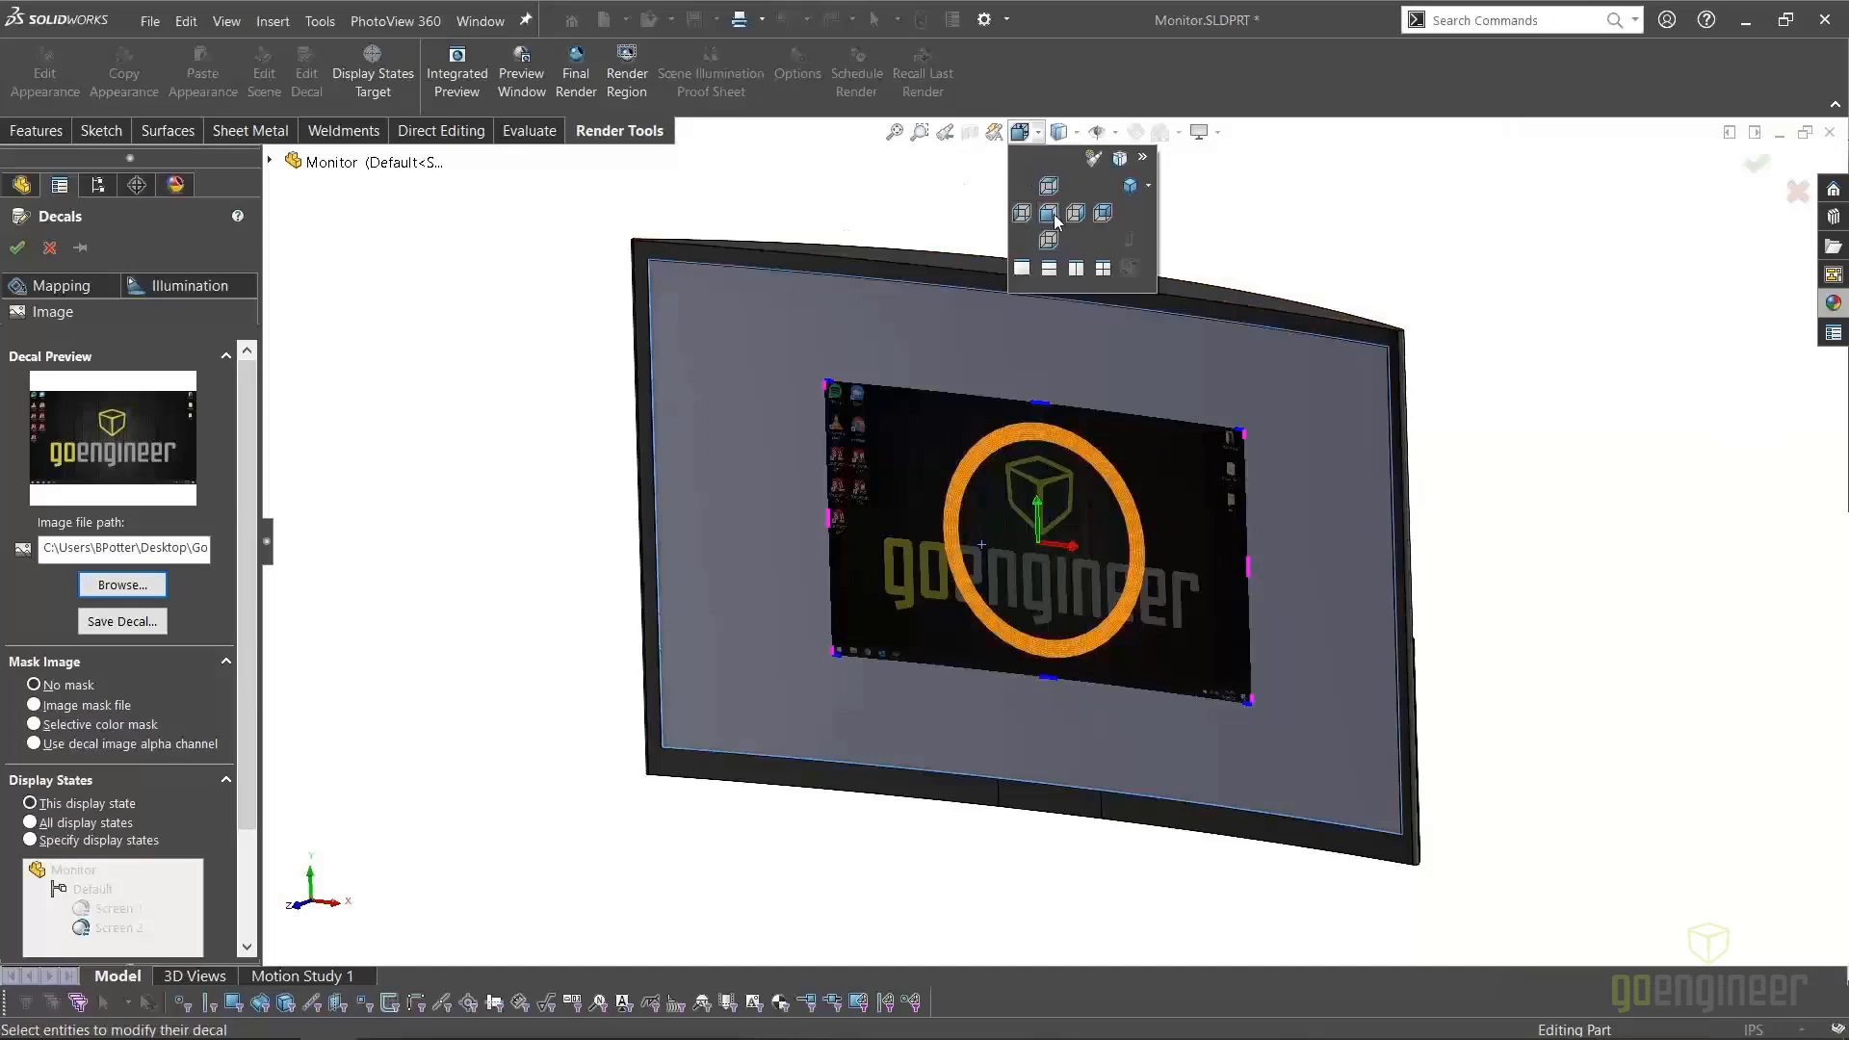
click(1054, 214)
drag(803, 395, 611, 308)
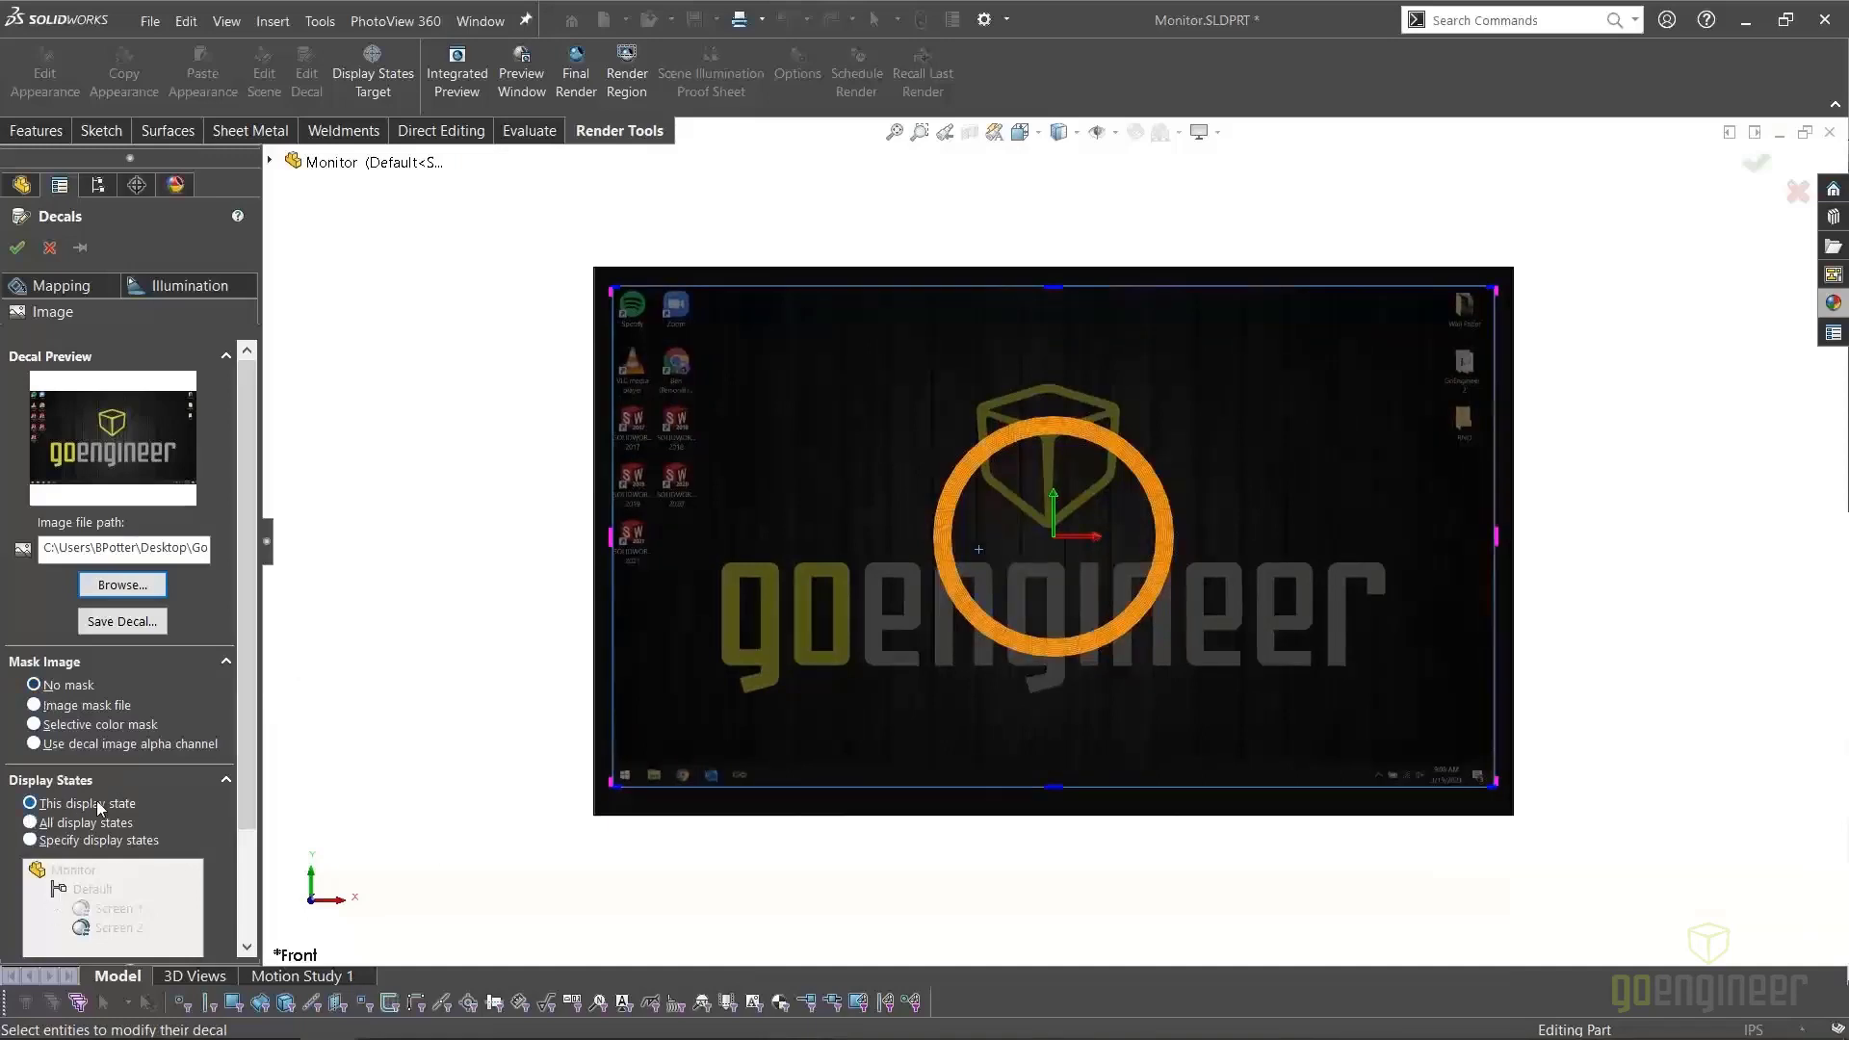
Give the Screen 2 decal a 0.02 reflection amount, blurry reflections and 0.75 w/srm^2 luminous intensity, and accept it
click(190, 294)
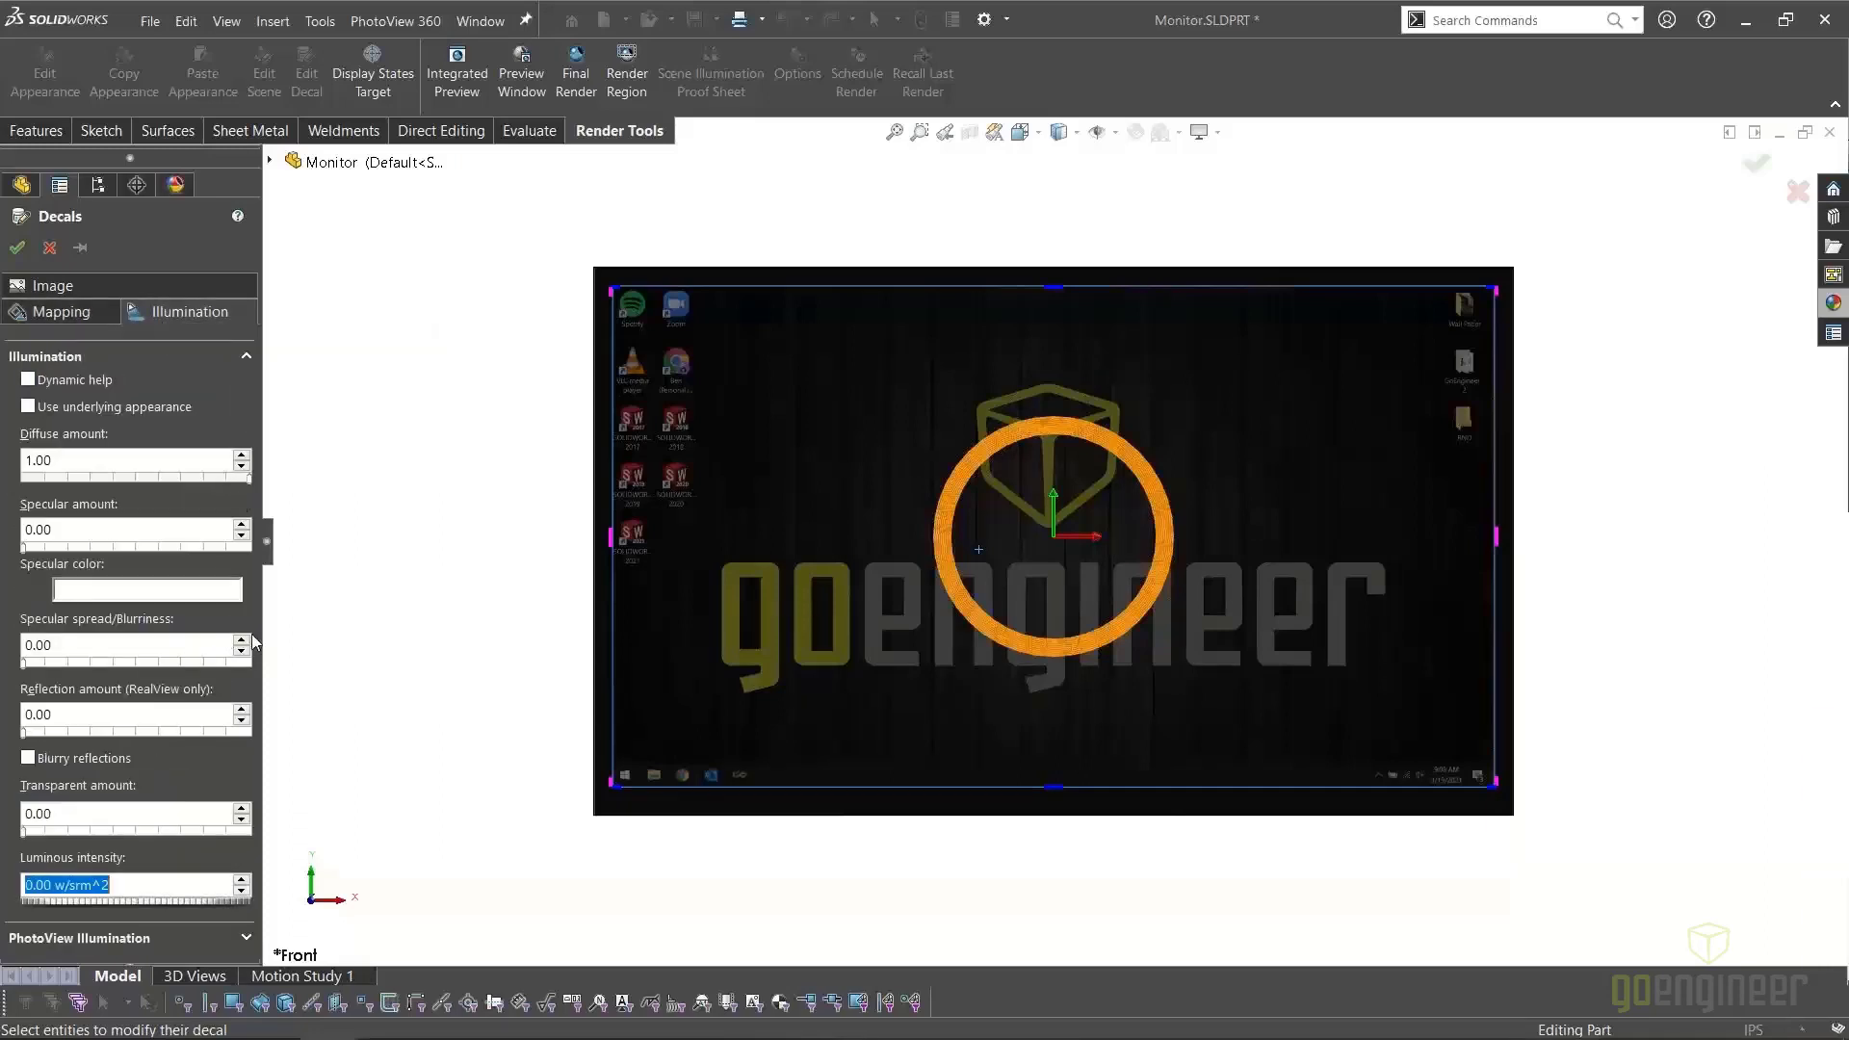
click(242, 710)
click(28, 756)
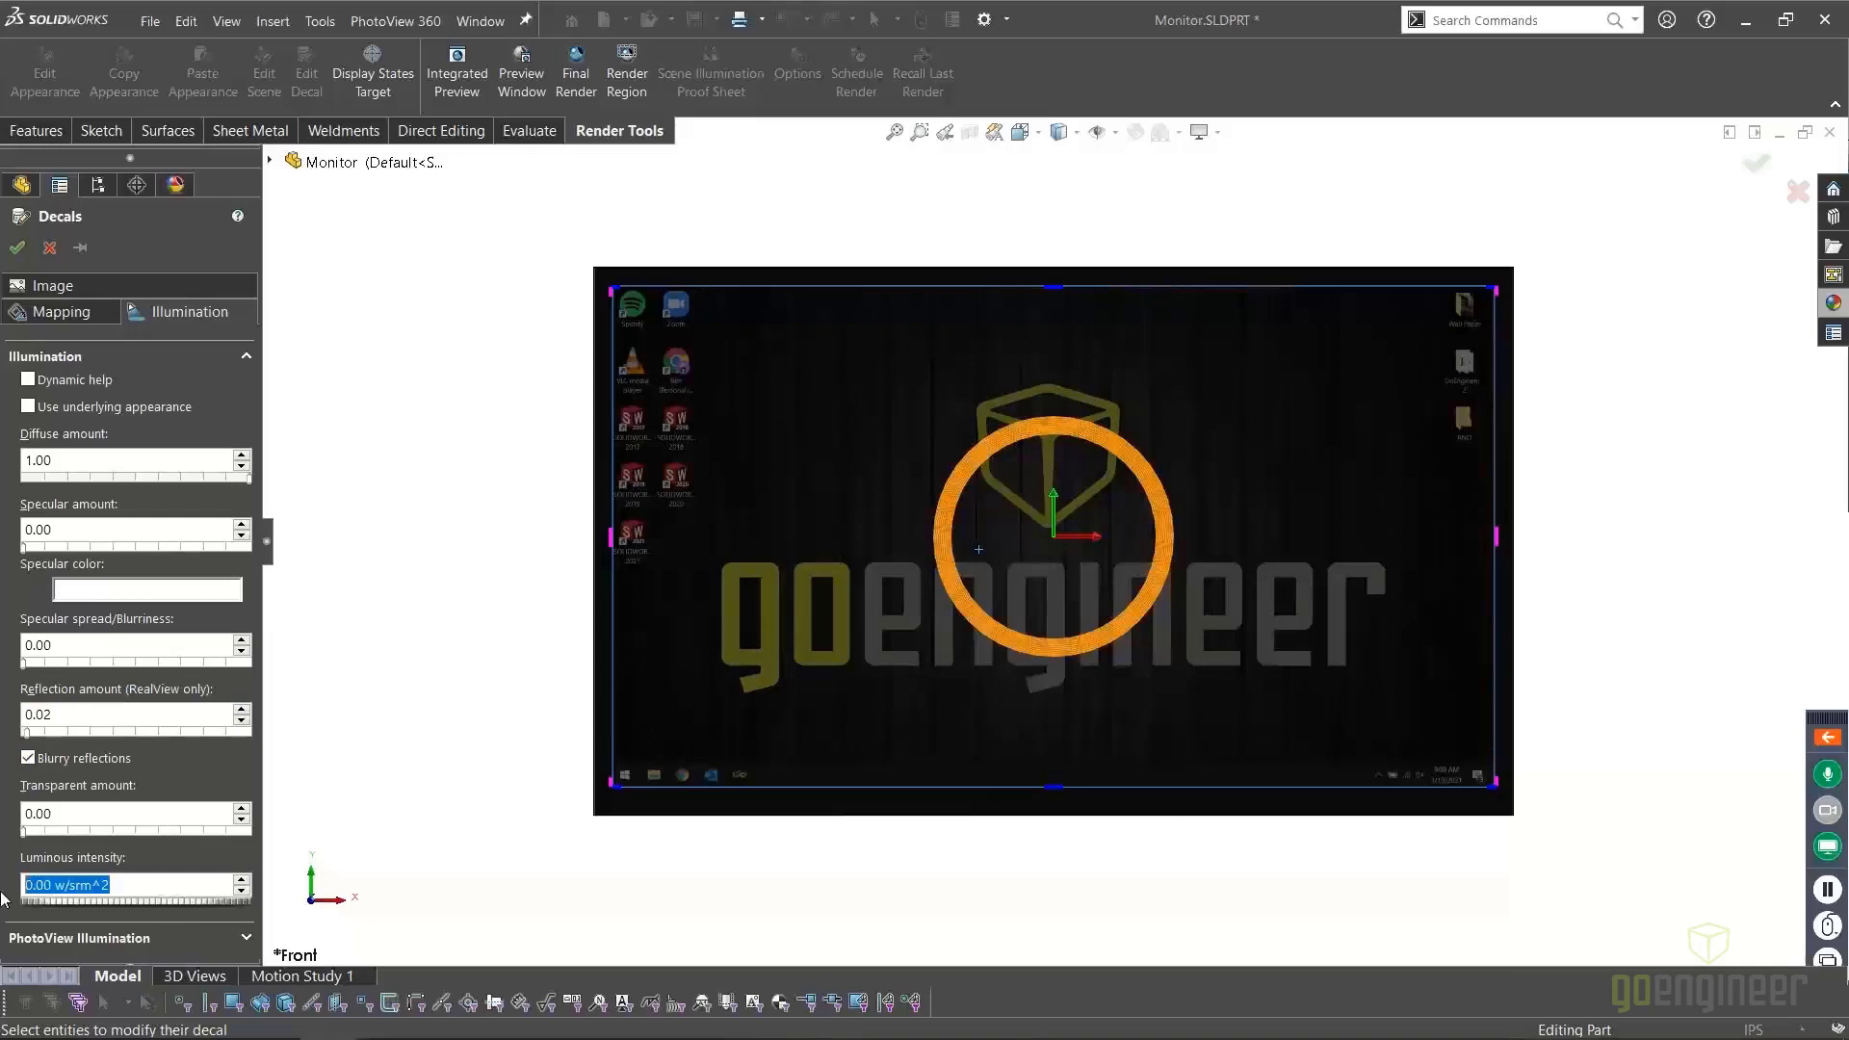
text(0.75)
key(Return)
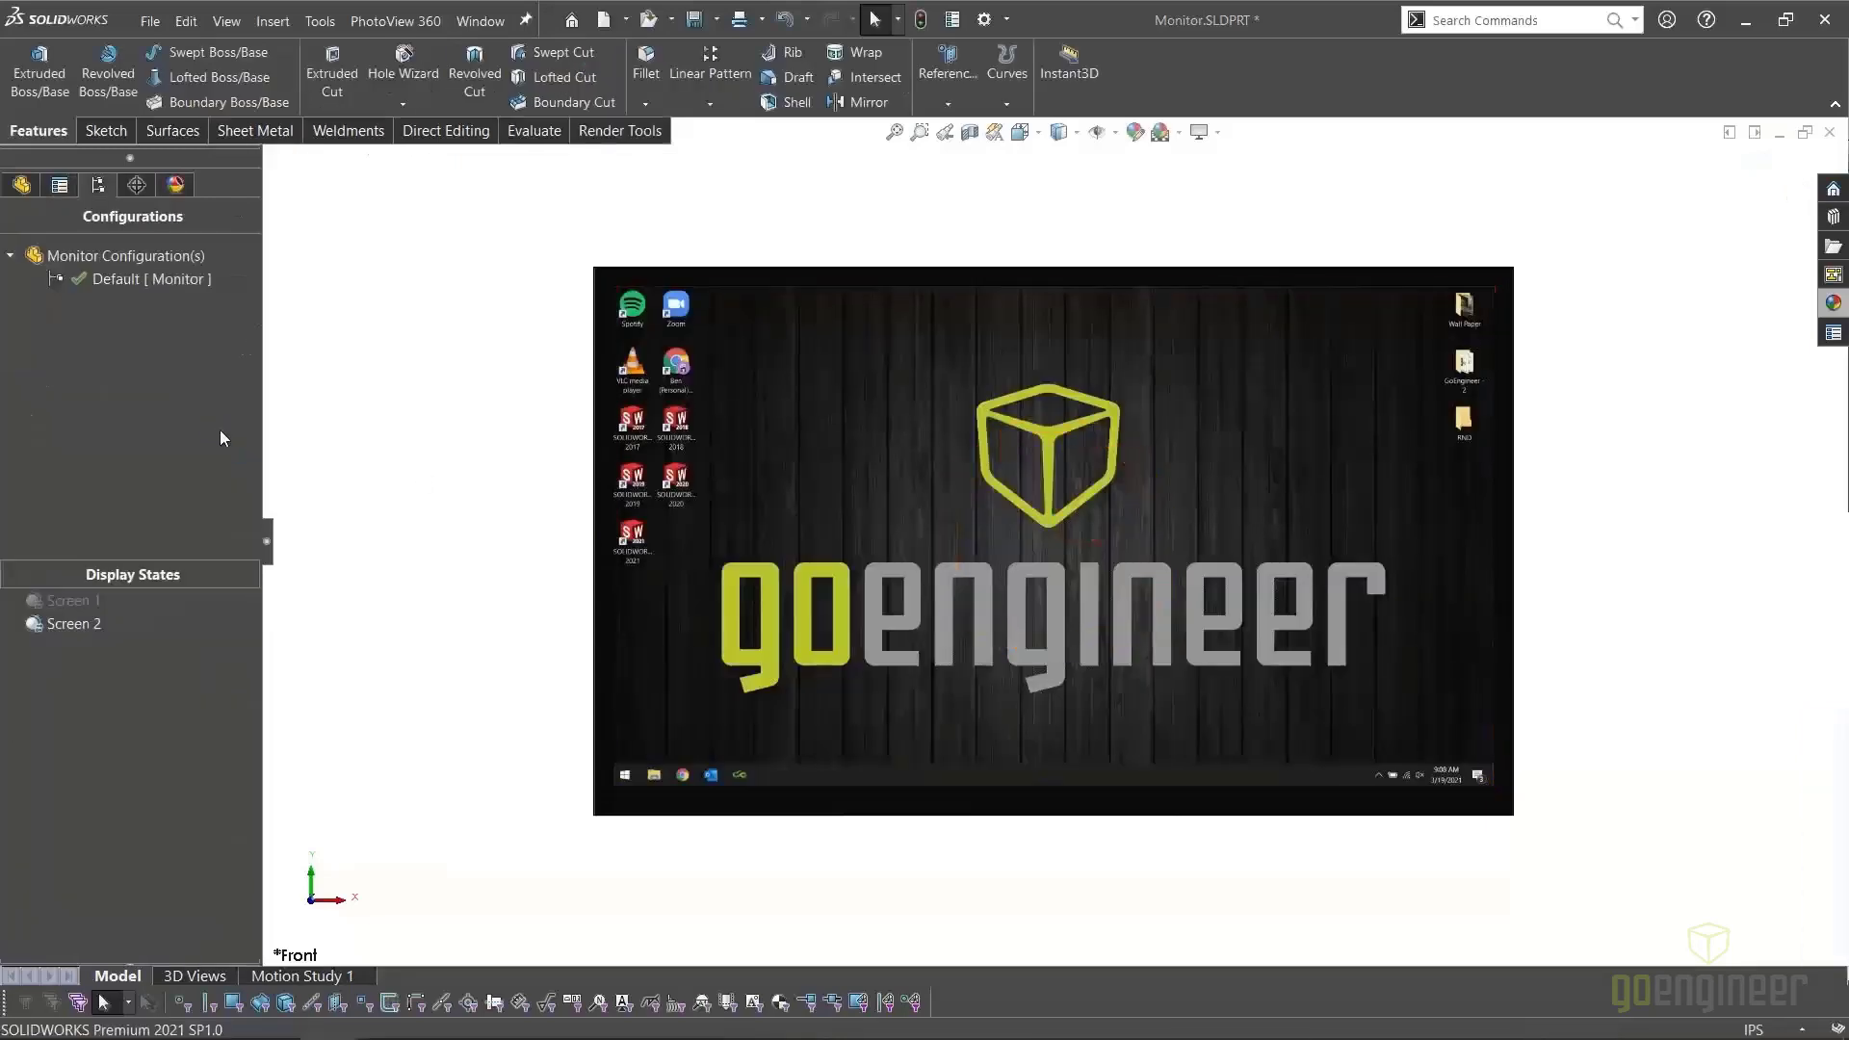
Check the monitor in the Screen 1 display state, and return it to the Screen 2 display state
double_click(71, 600)
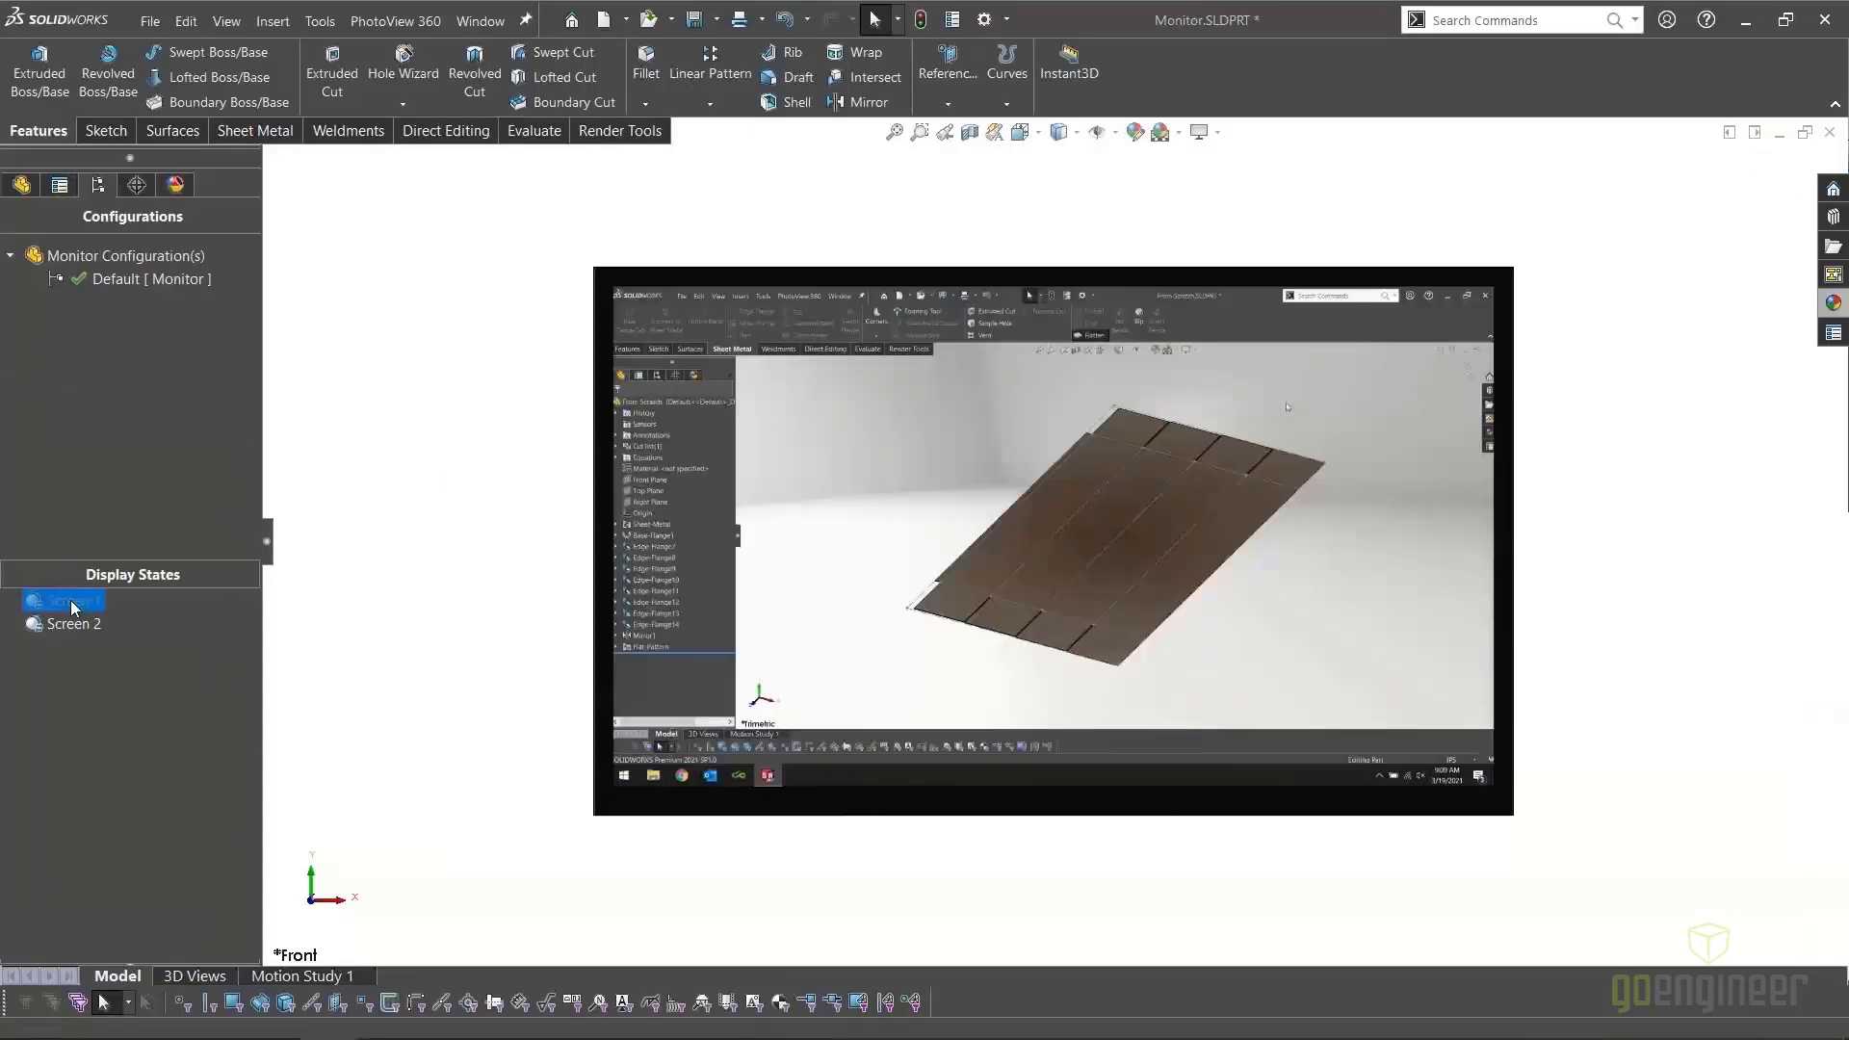
double_click(71, 625)
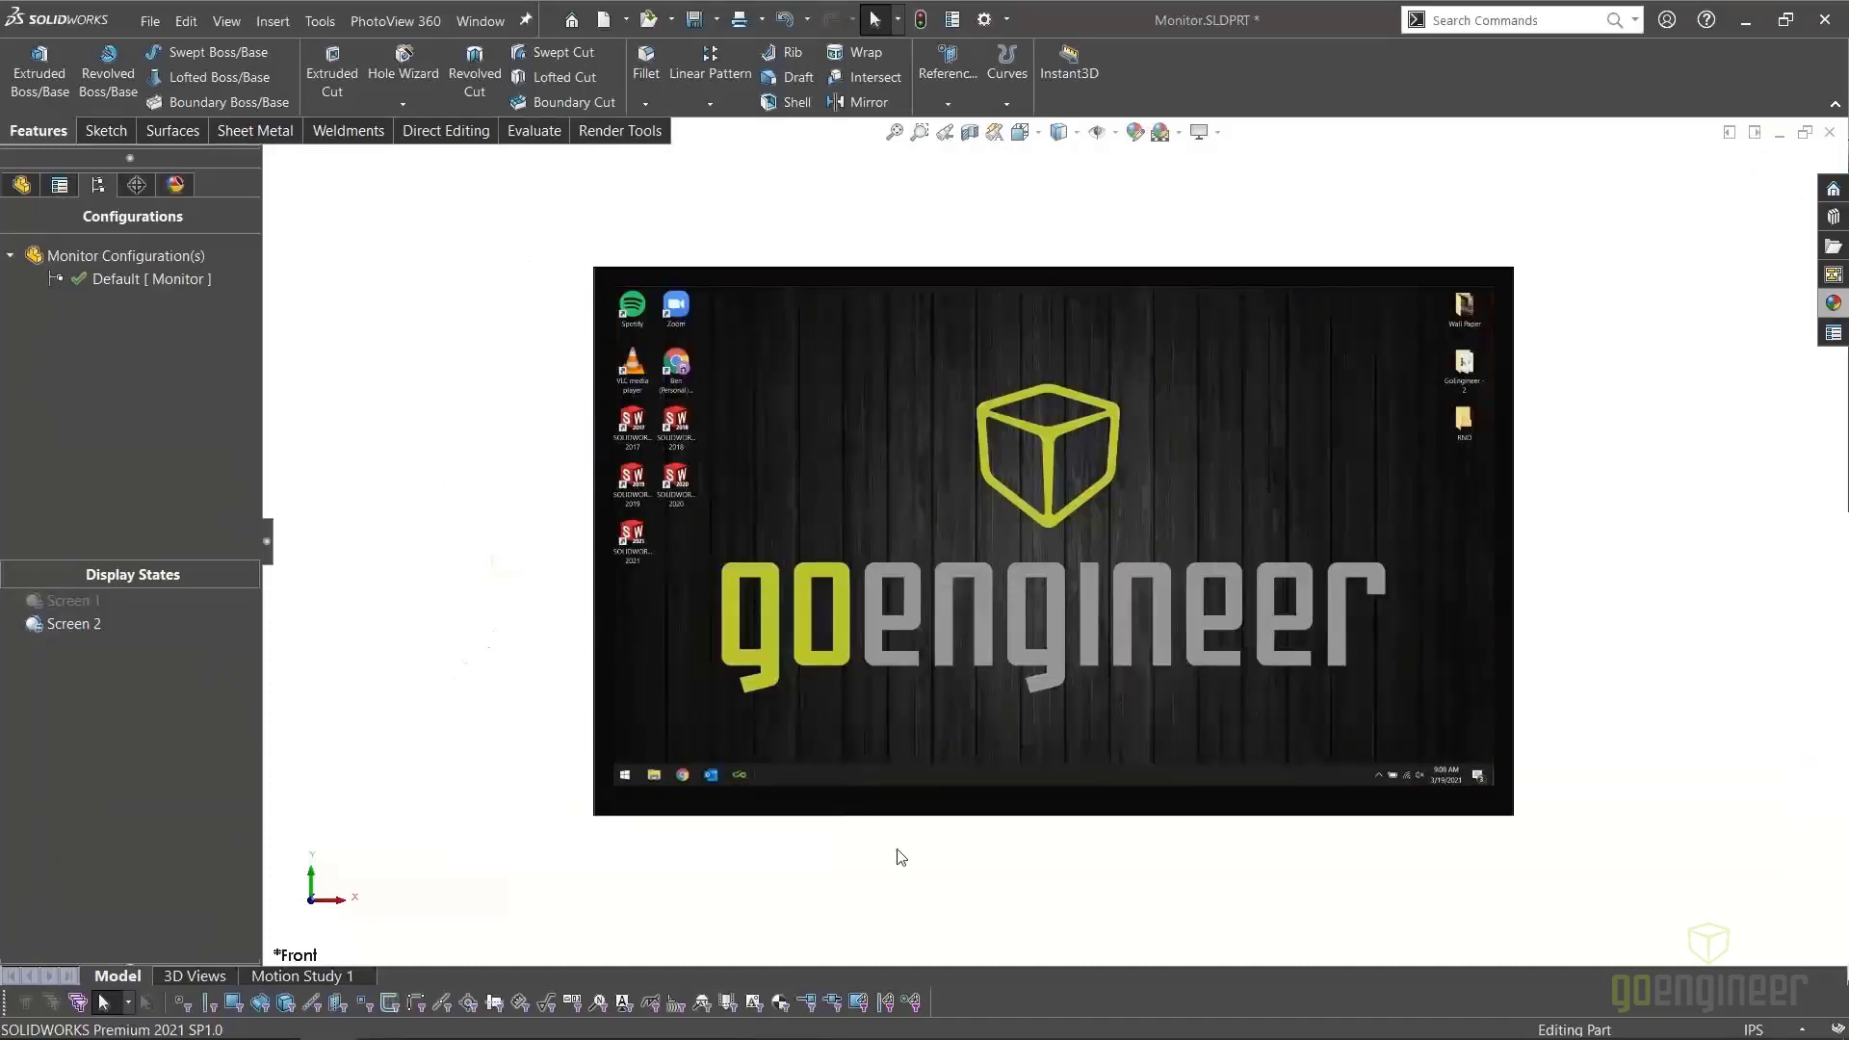
Place the improved logo decal on the small split-line face in the middle of the monitor's lower bezel
scroll(910, 845, up, 2)
middle_drag(964, 797, 873, 817)
scroll(1067, 718, down, 6)
scroll(1074, 639, down, 3)
click(1144, 437)
scroll(1107, 510, up, 1)
scroll(1374, 566, down, 1)
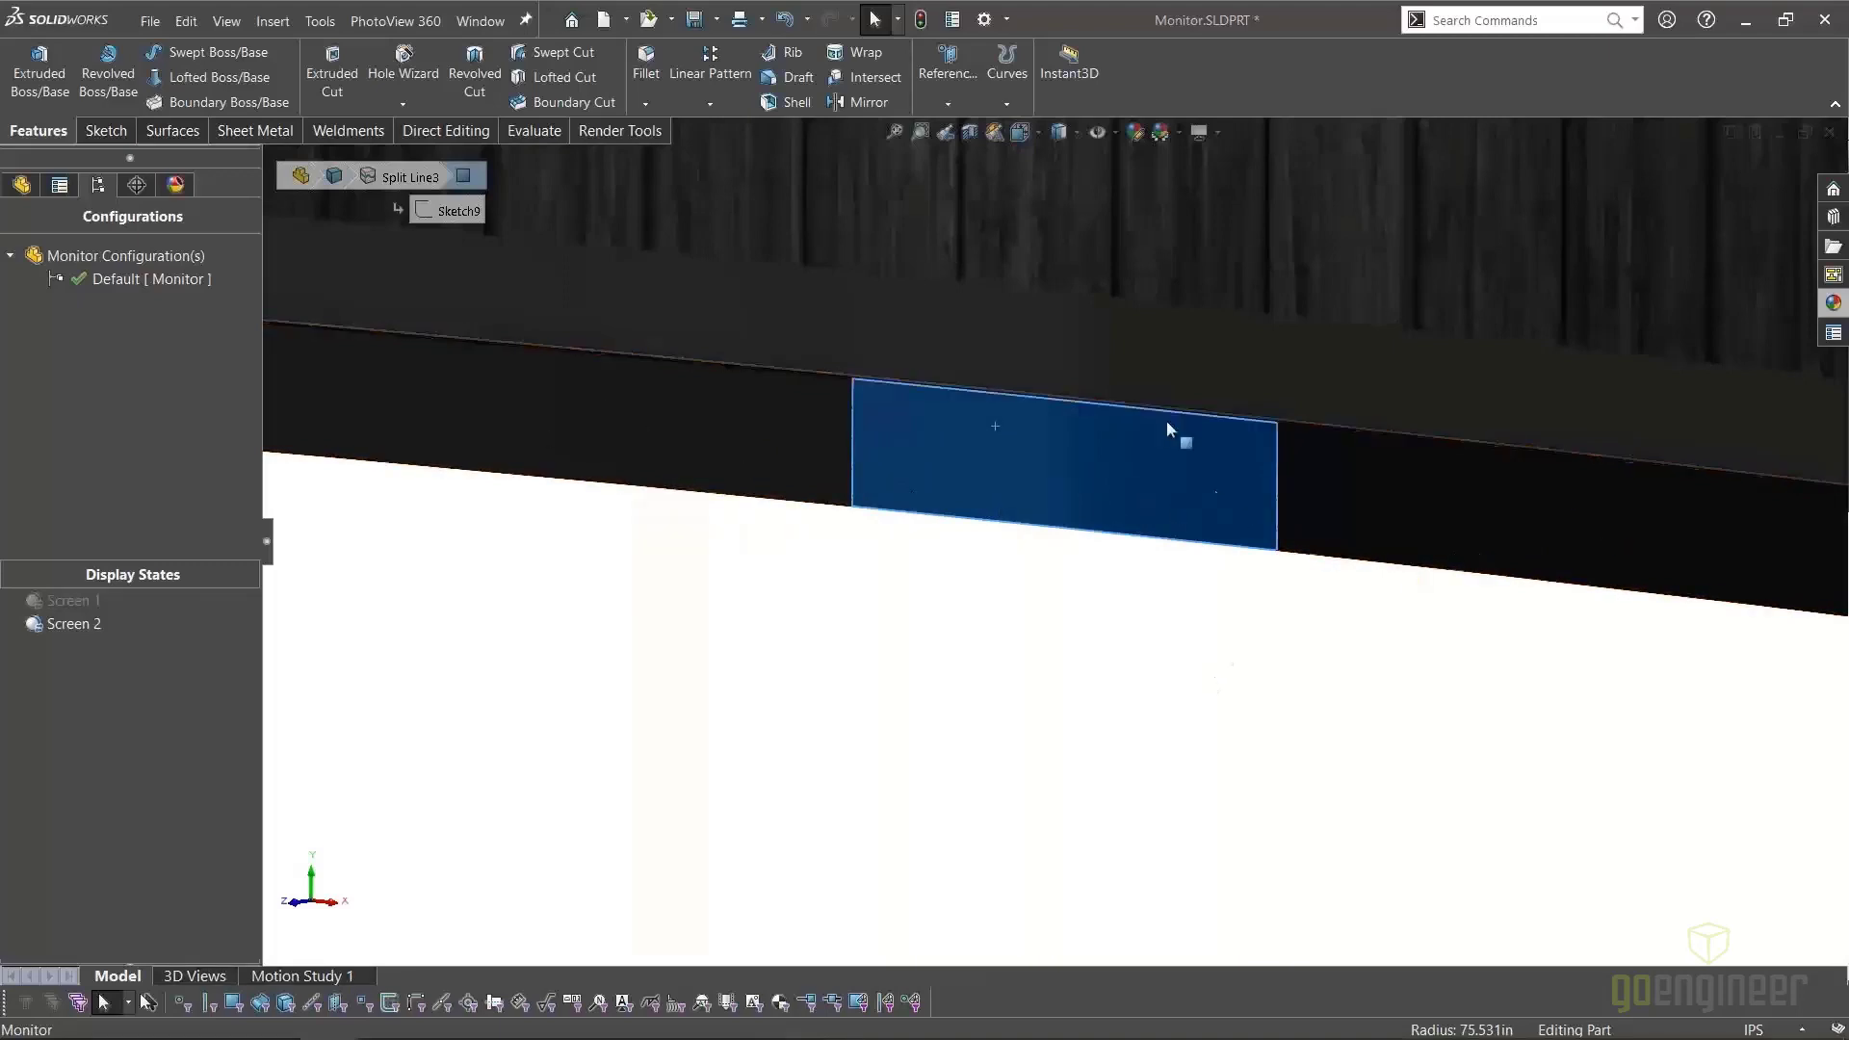
click(1834, 305)
drag(995, 426, 1049, 496)
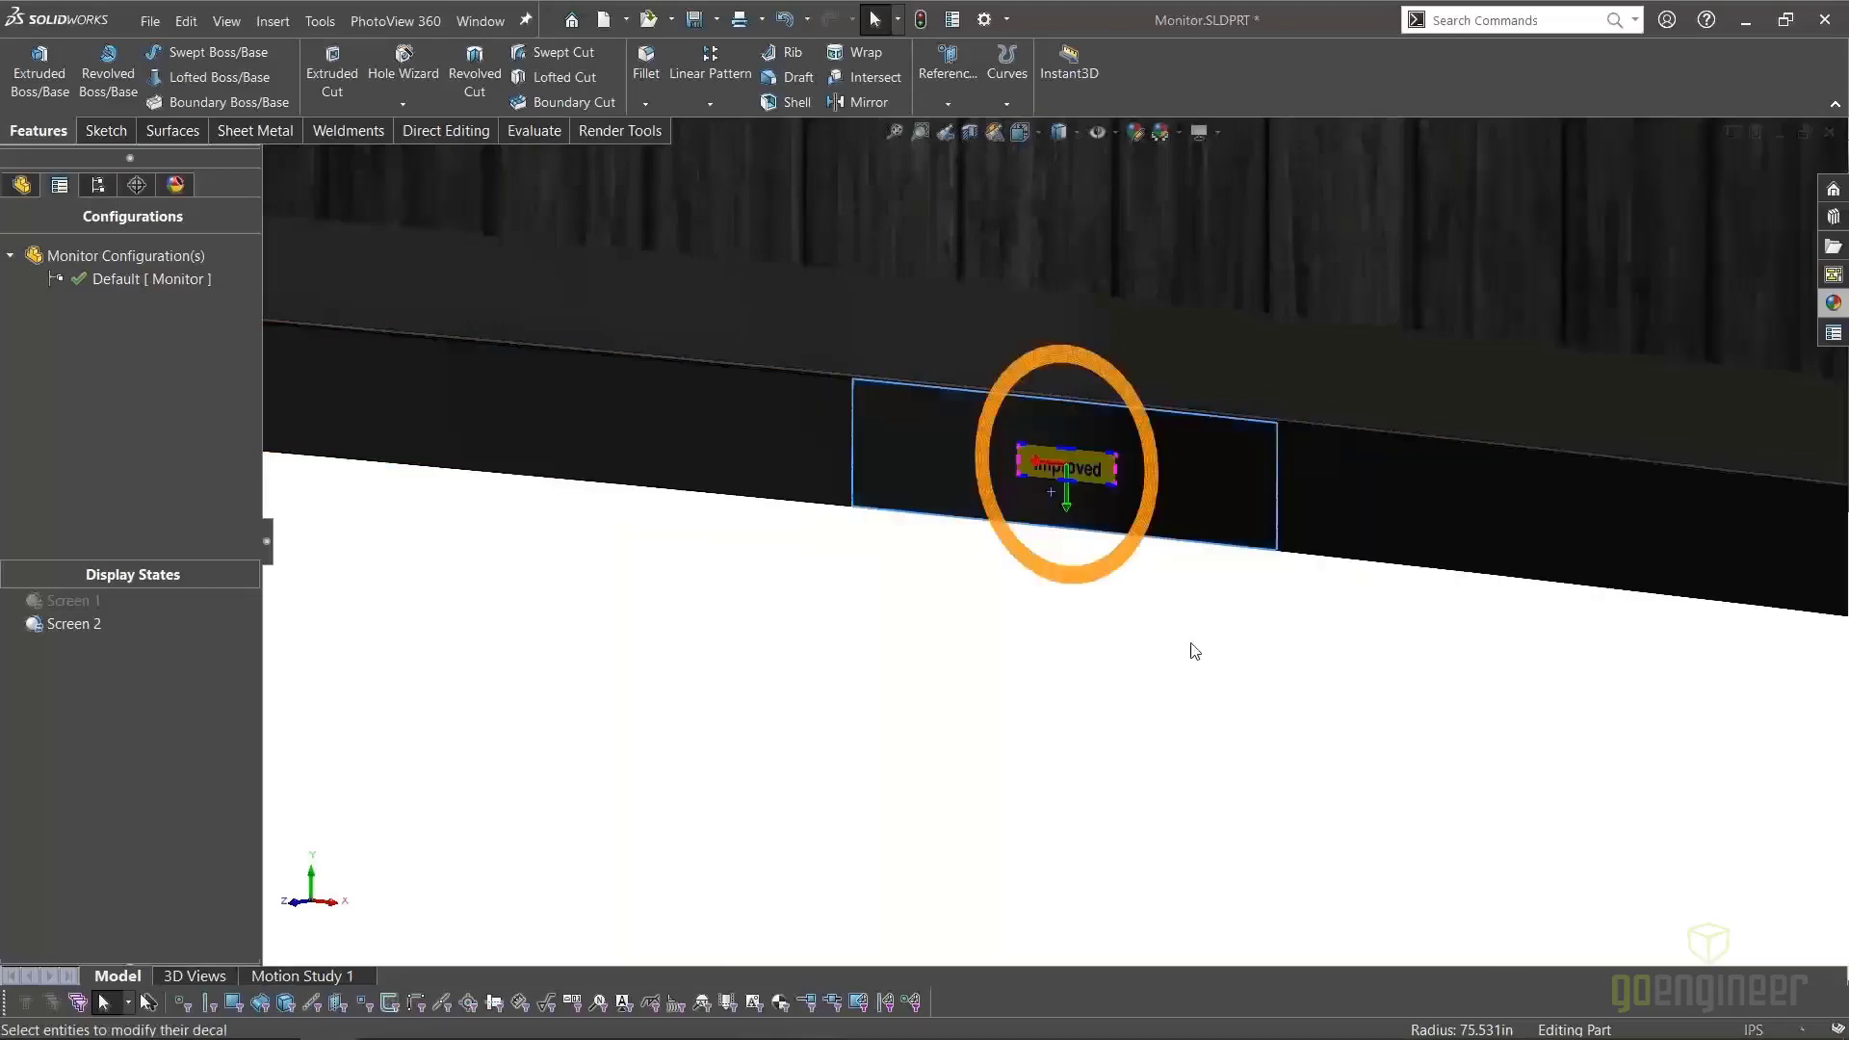
Replace the bezel decal's image with GoEngineer Logo Top Bug.png from Desktop, GoEngineer - 2, Logos and Templates, GOENGINEER LOGOS
click(118, 585)
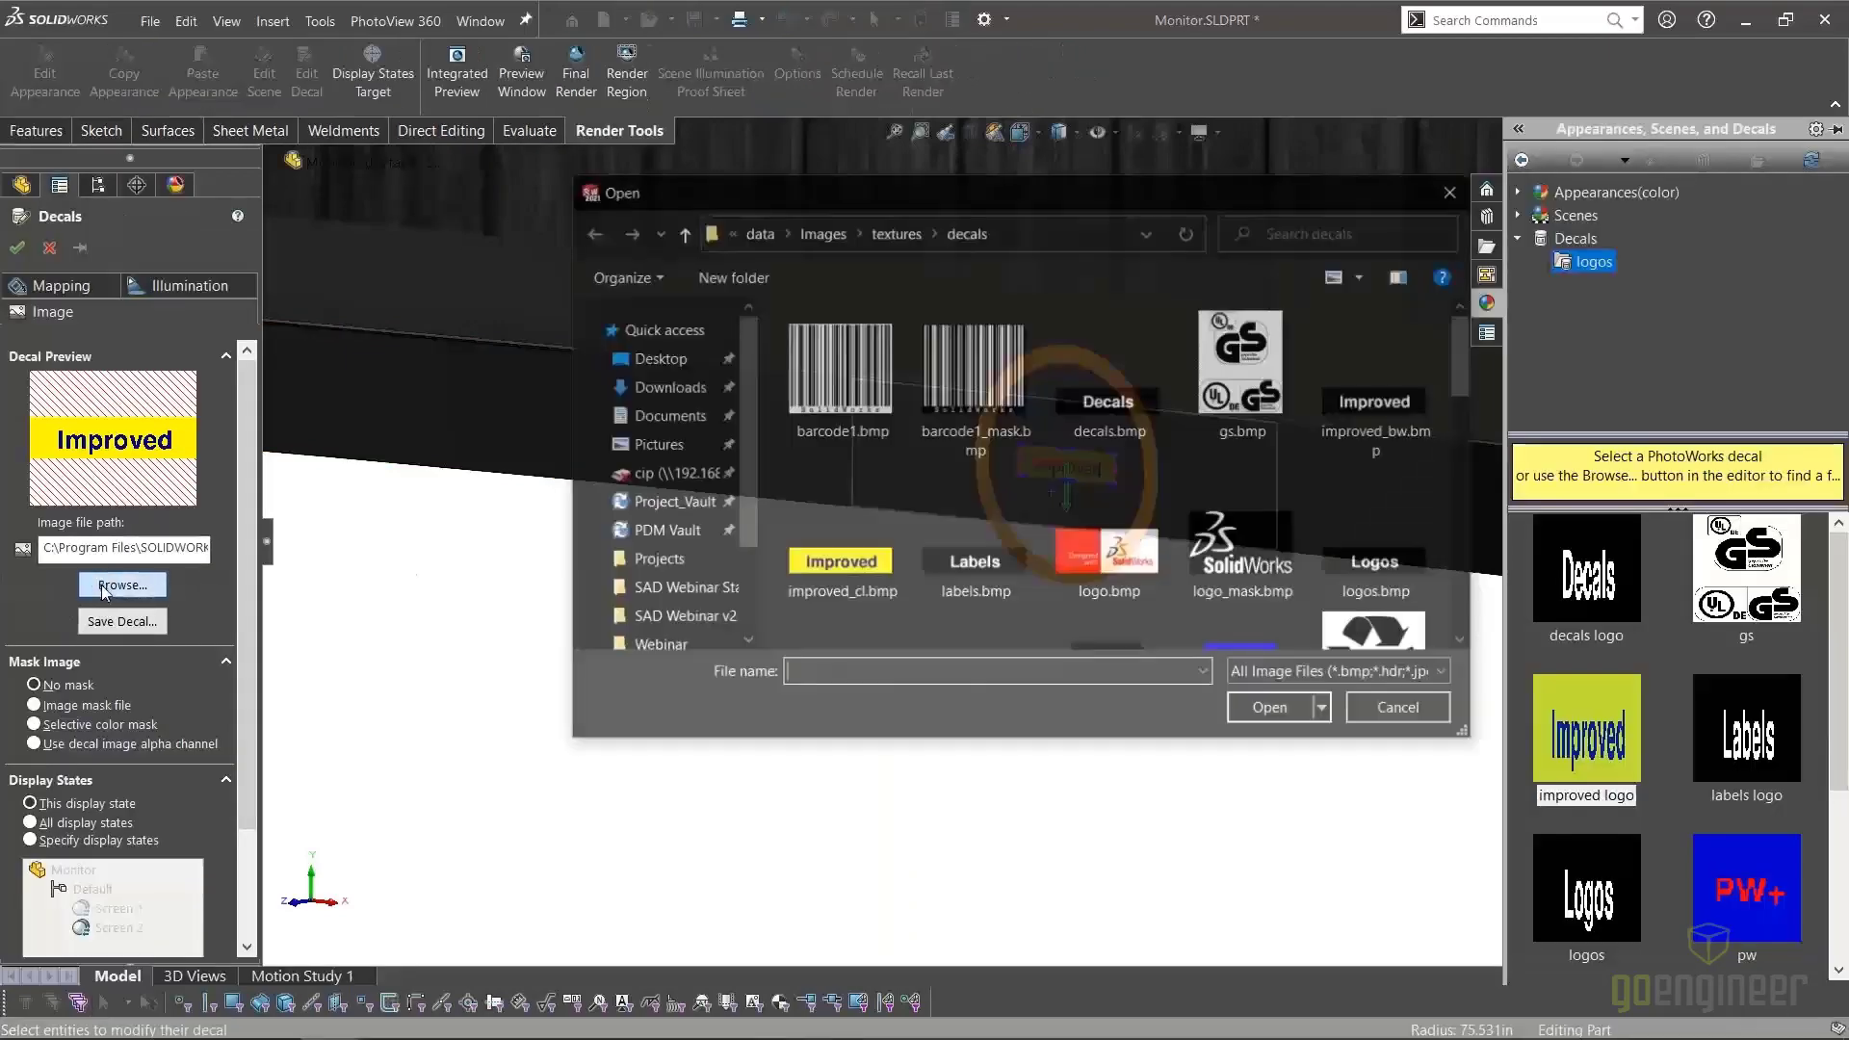
click(671, 361)
double_click(884, 348)
double_click(927, 504)
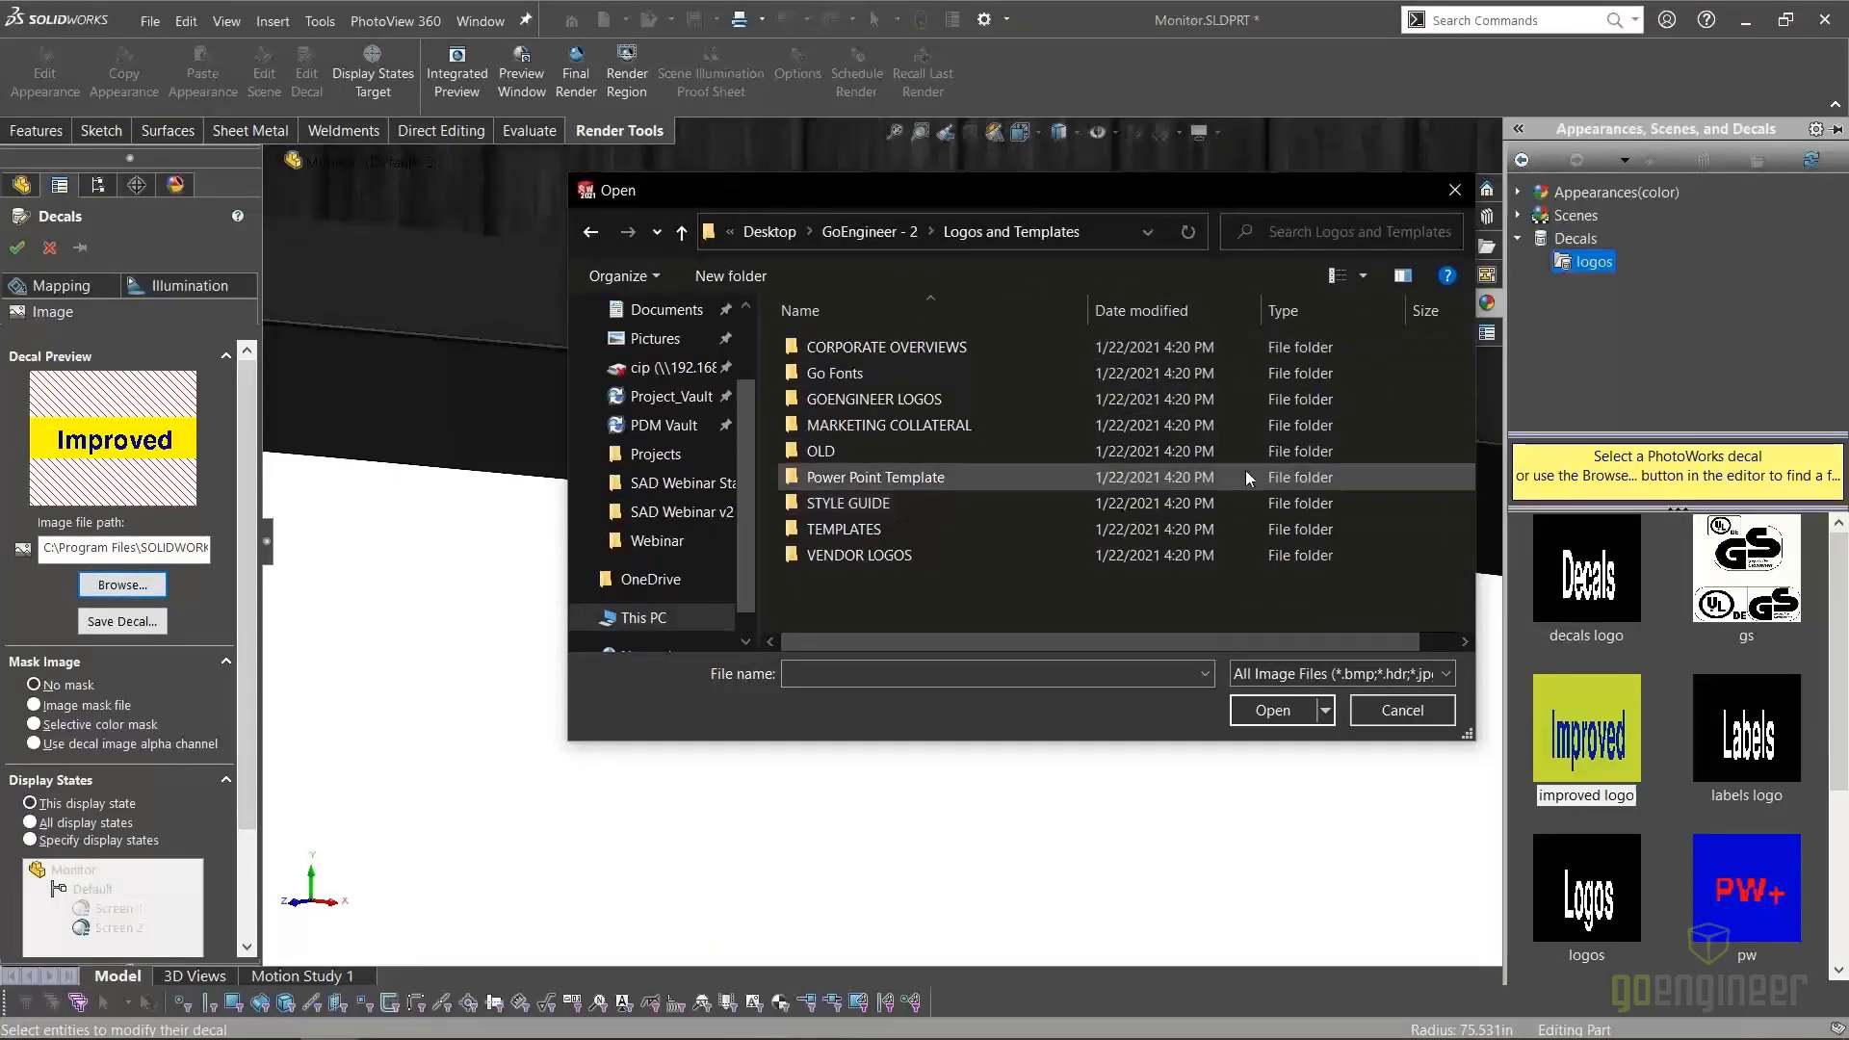
double_click(942, 403)
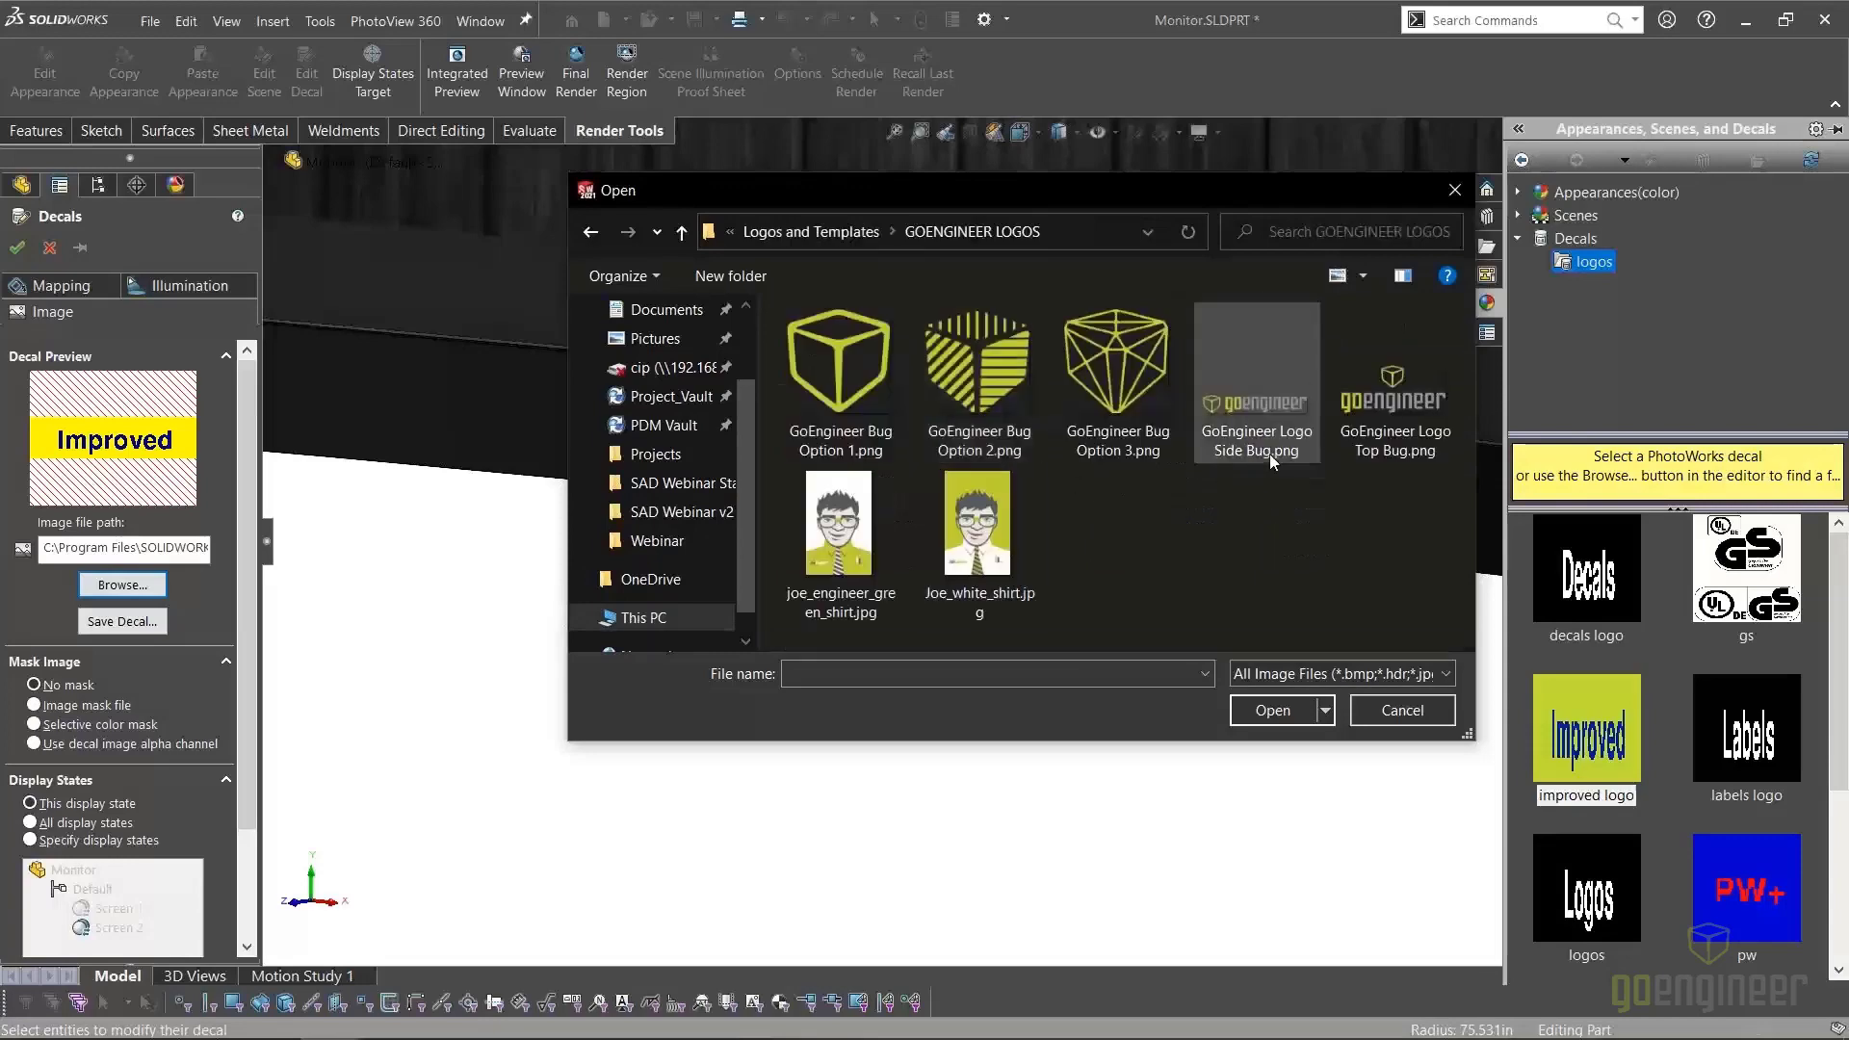
click(1356, 395)
click(1285, 705)
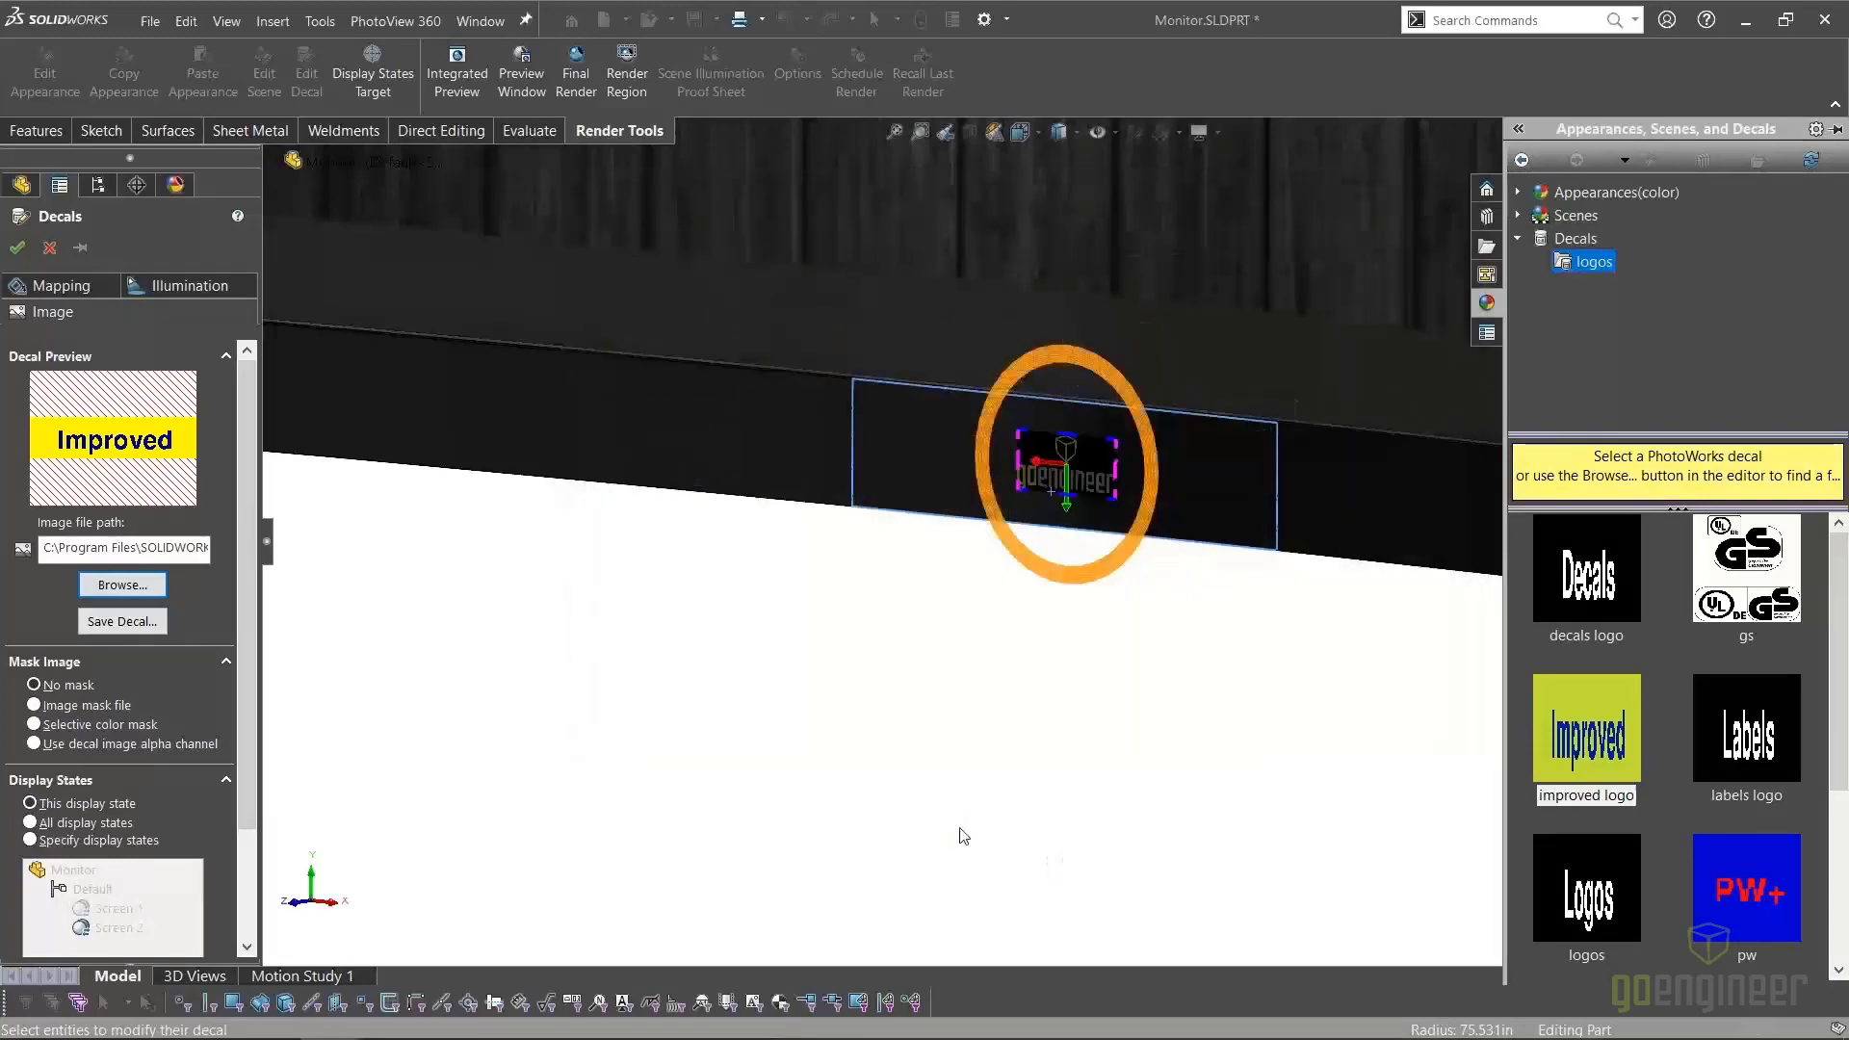
Enlarge the logo decal until it spans the full height of the bezel's split face
scroll(1076, 470, down, 2)
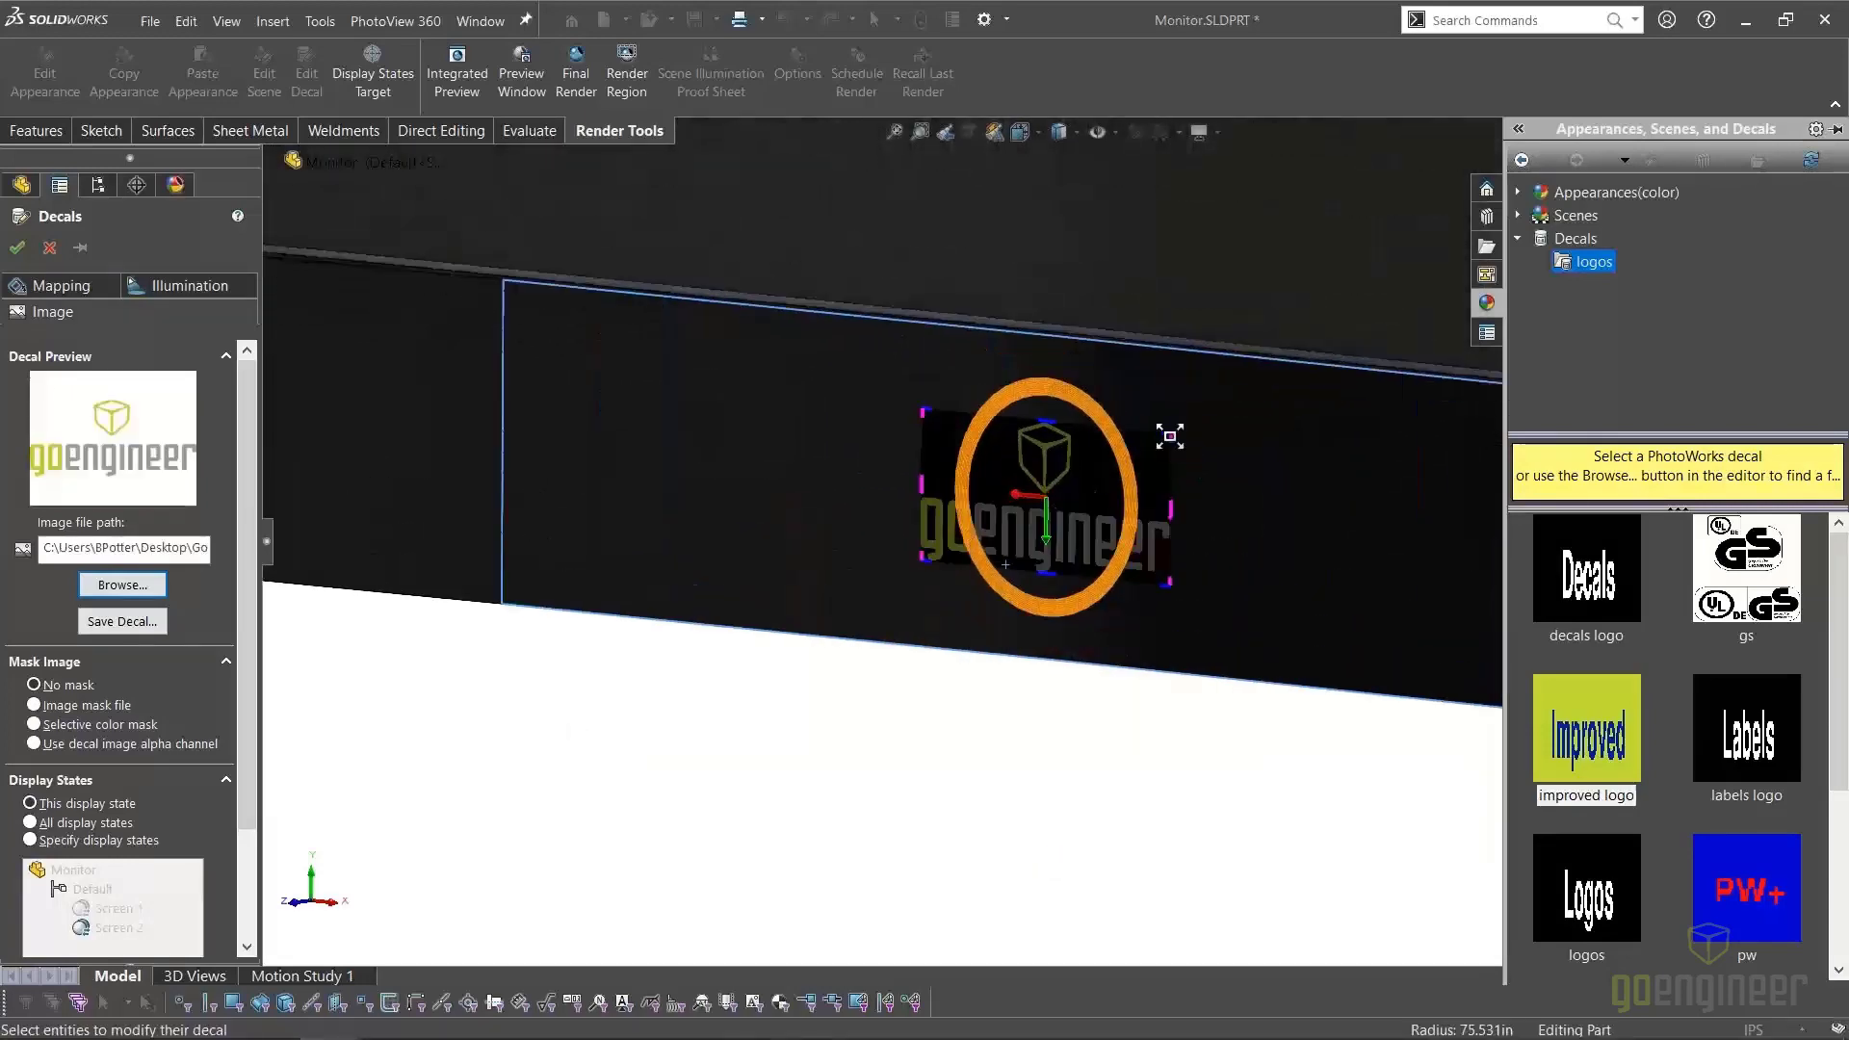
scroll(1217, 396, down, 4)
drag(1263, 364, 1272, 360)
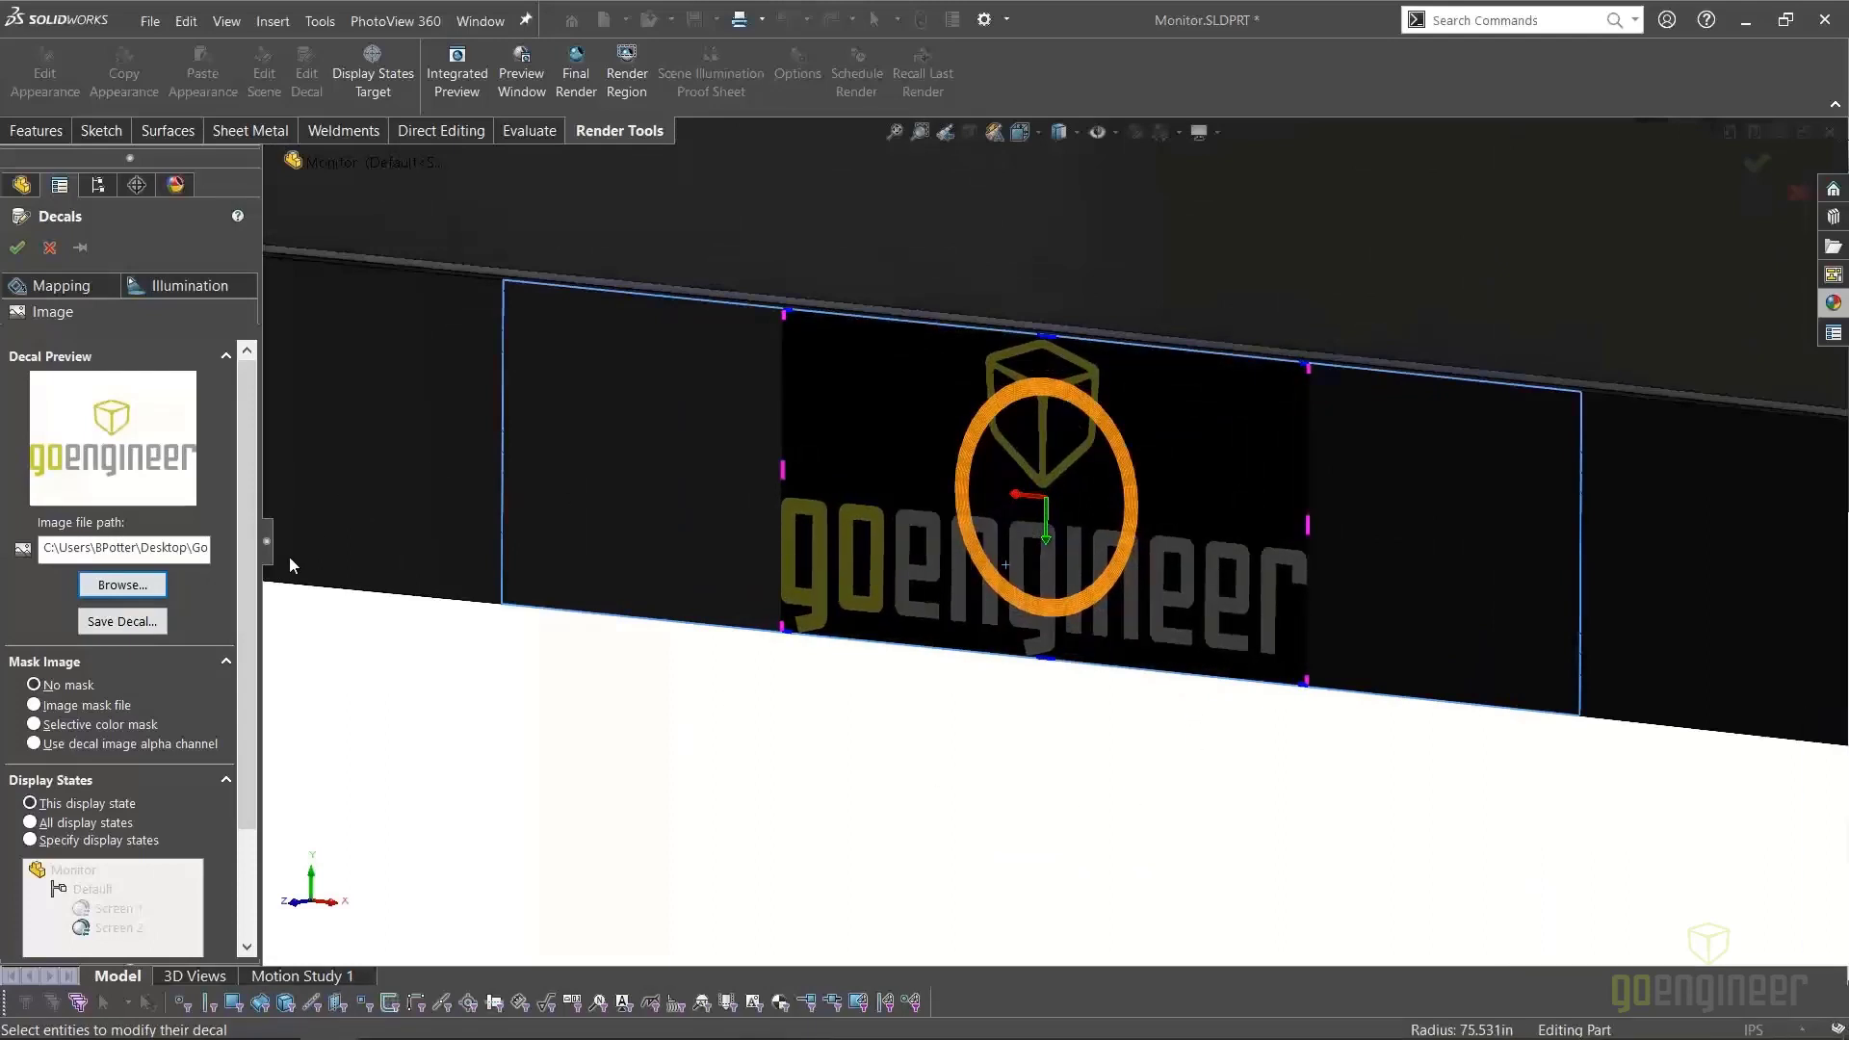
Mask the logo decal with its image alpha channel, mask not inverted, apply it to all display states, and accept it
scroll(248, 563, down, 2)
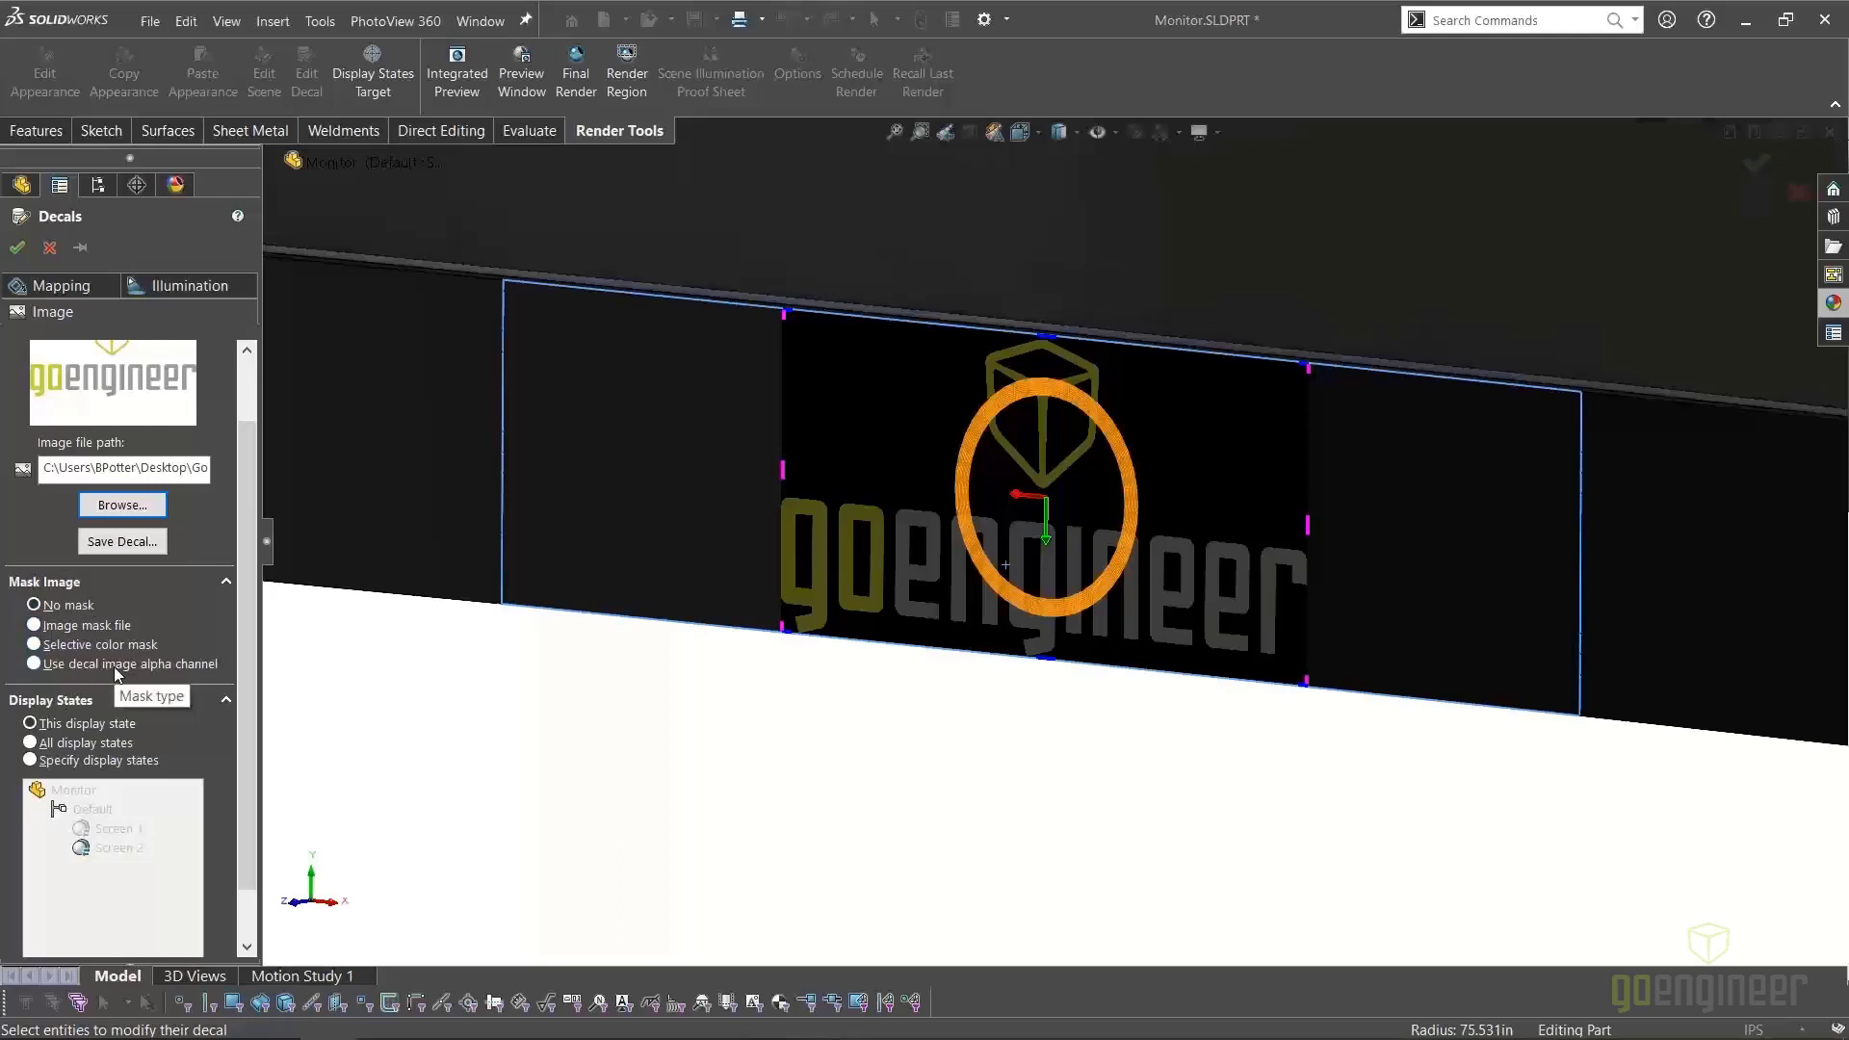
click(34, 663)
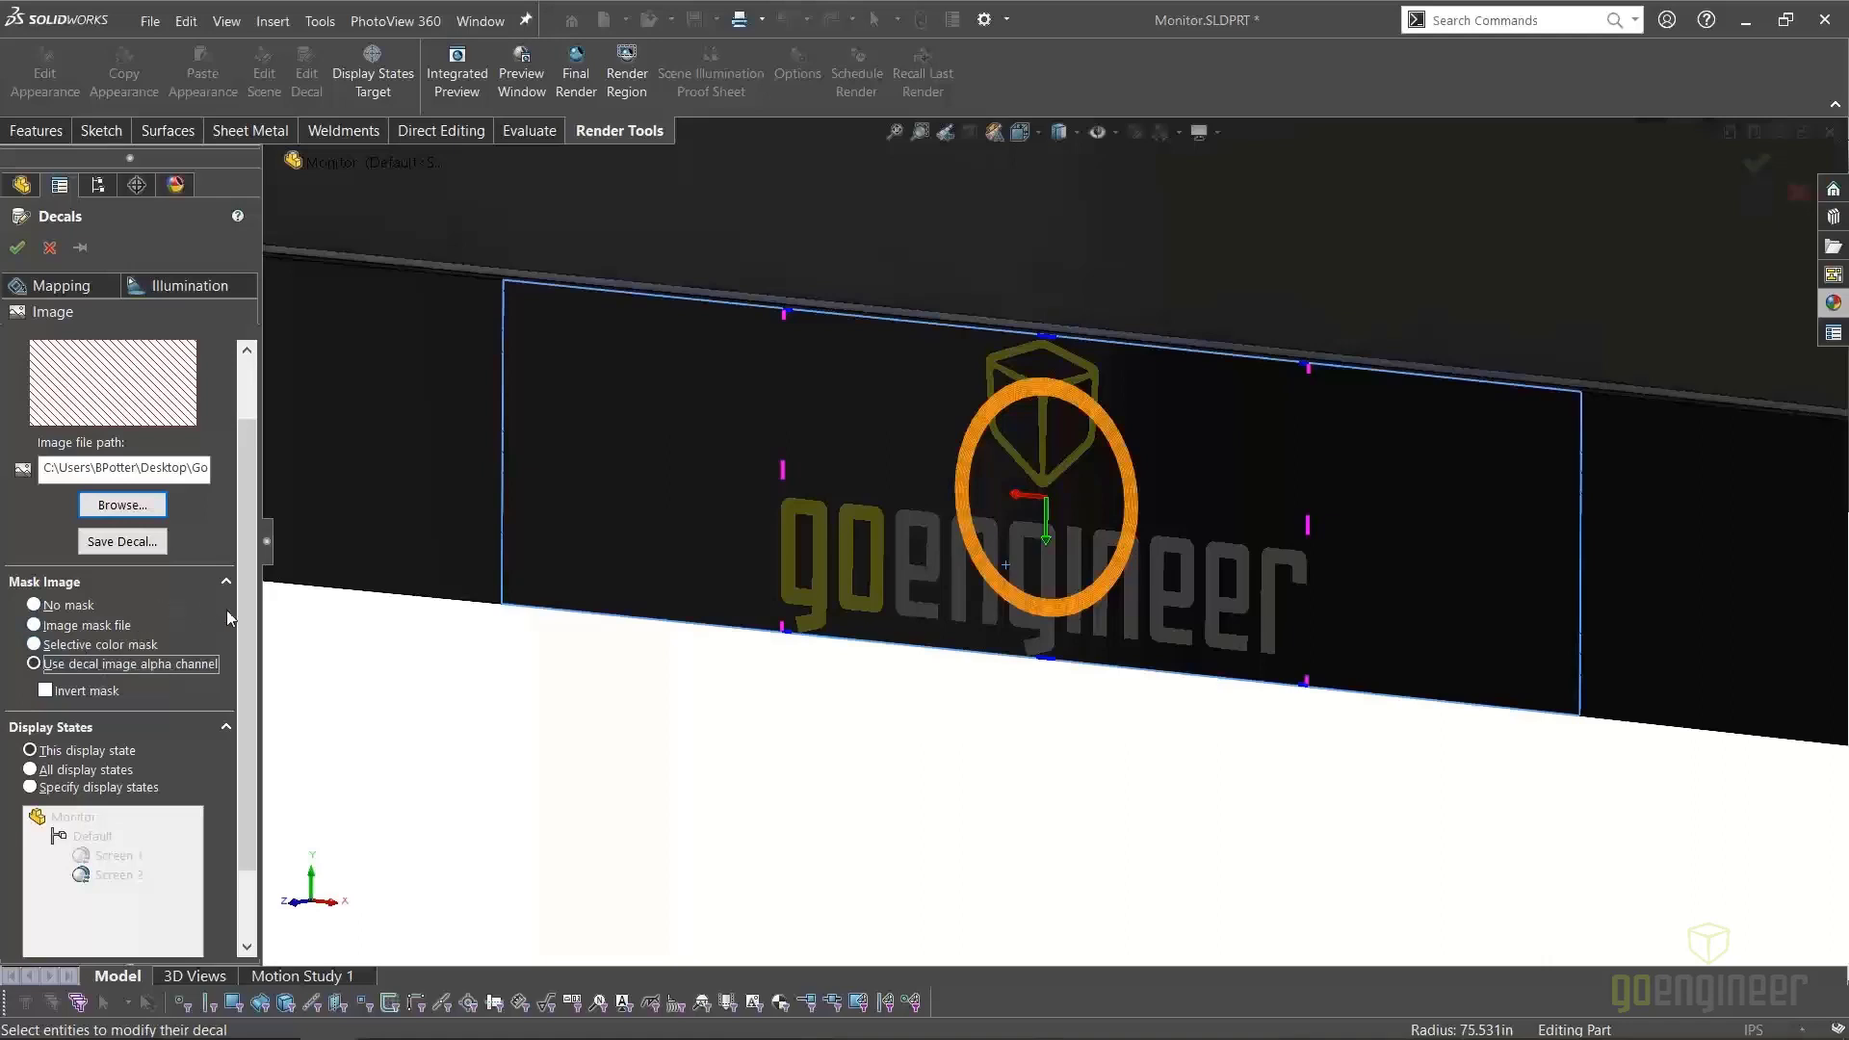
scroll(248, 617, down, 1)
click(45, 634)
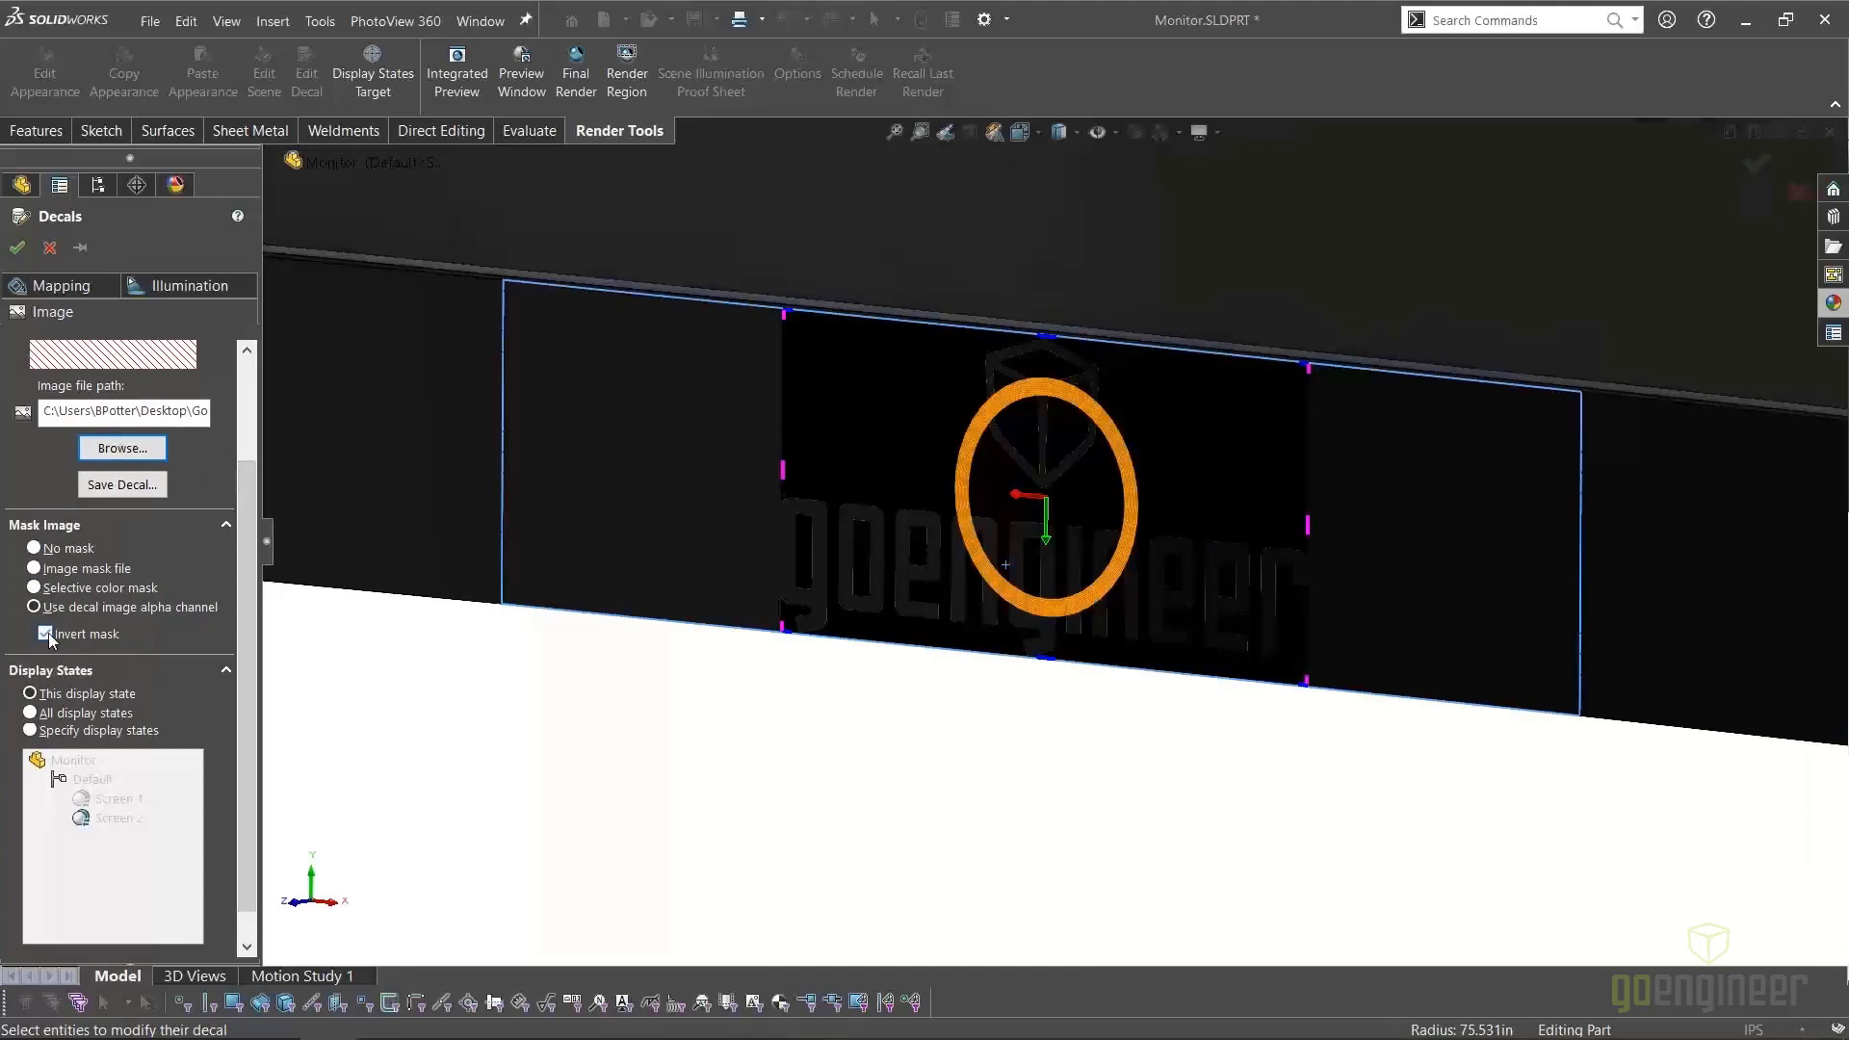
click(46, 635)
scroll(246, 669, down, 1)
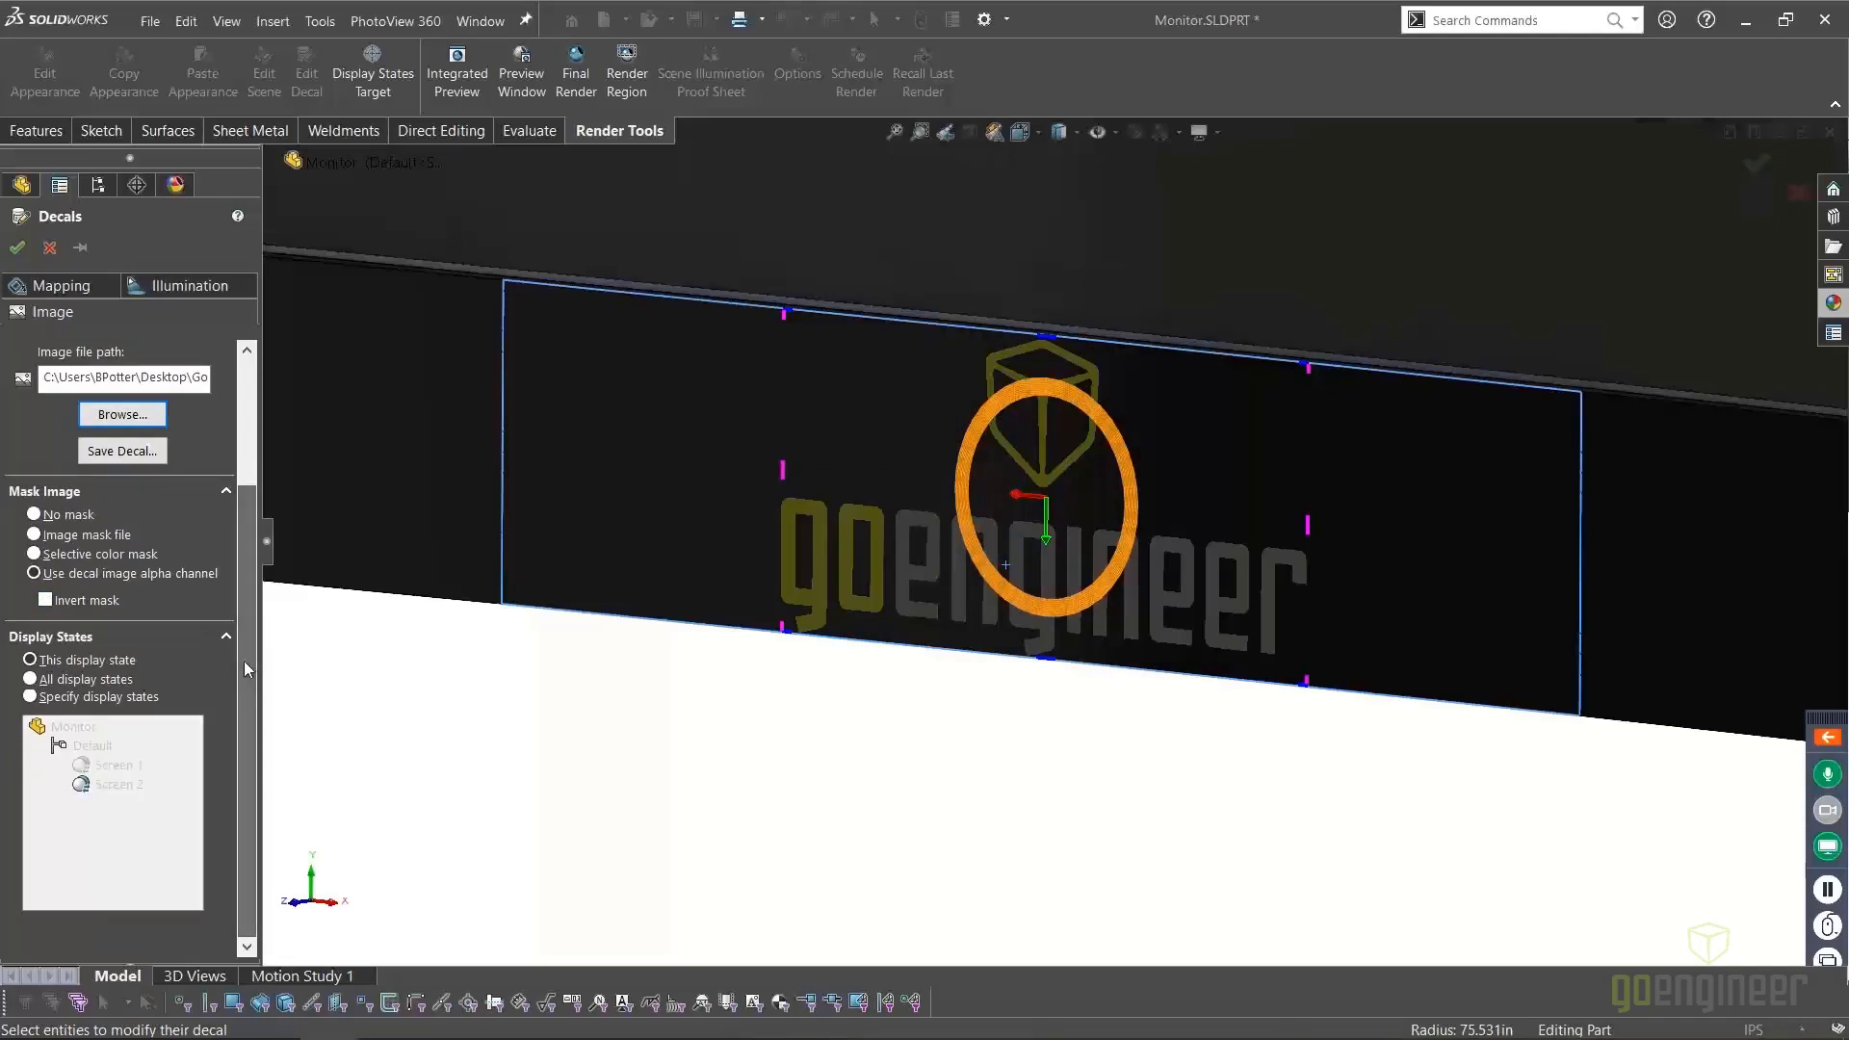
click(31, 680)
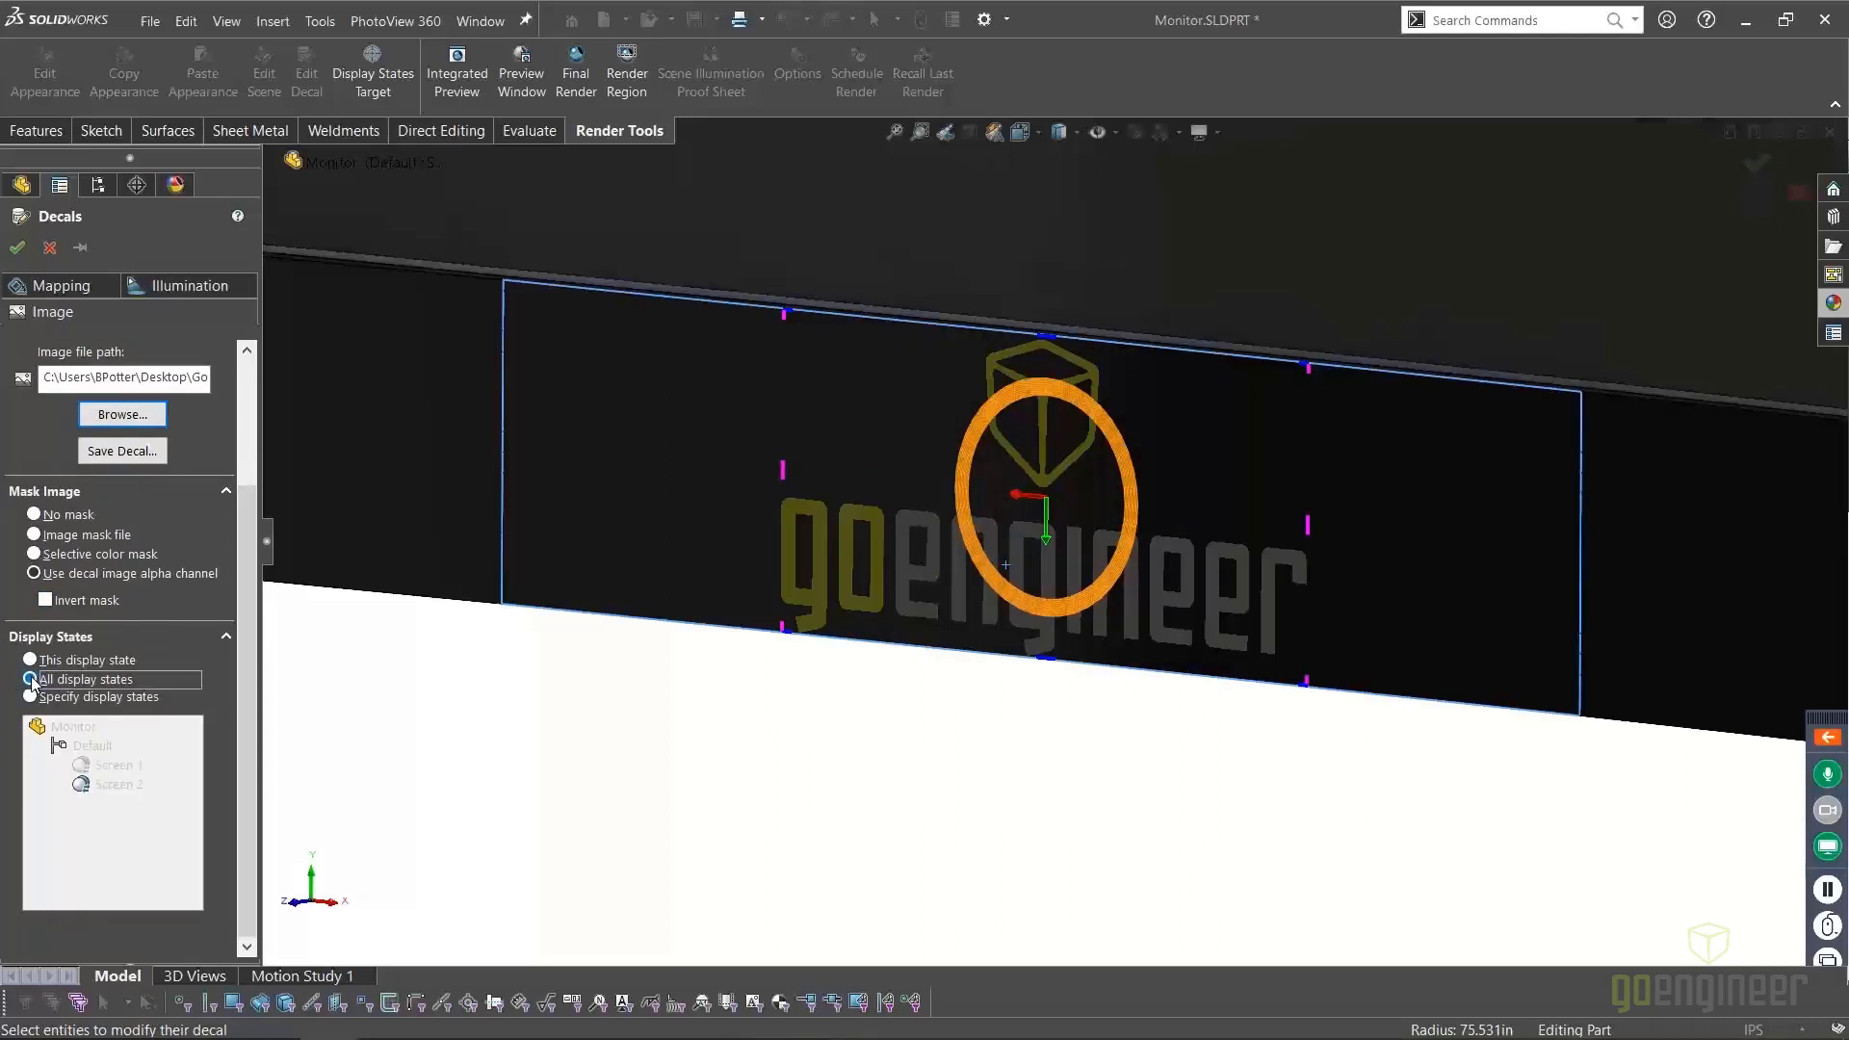
click(18, 249)
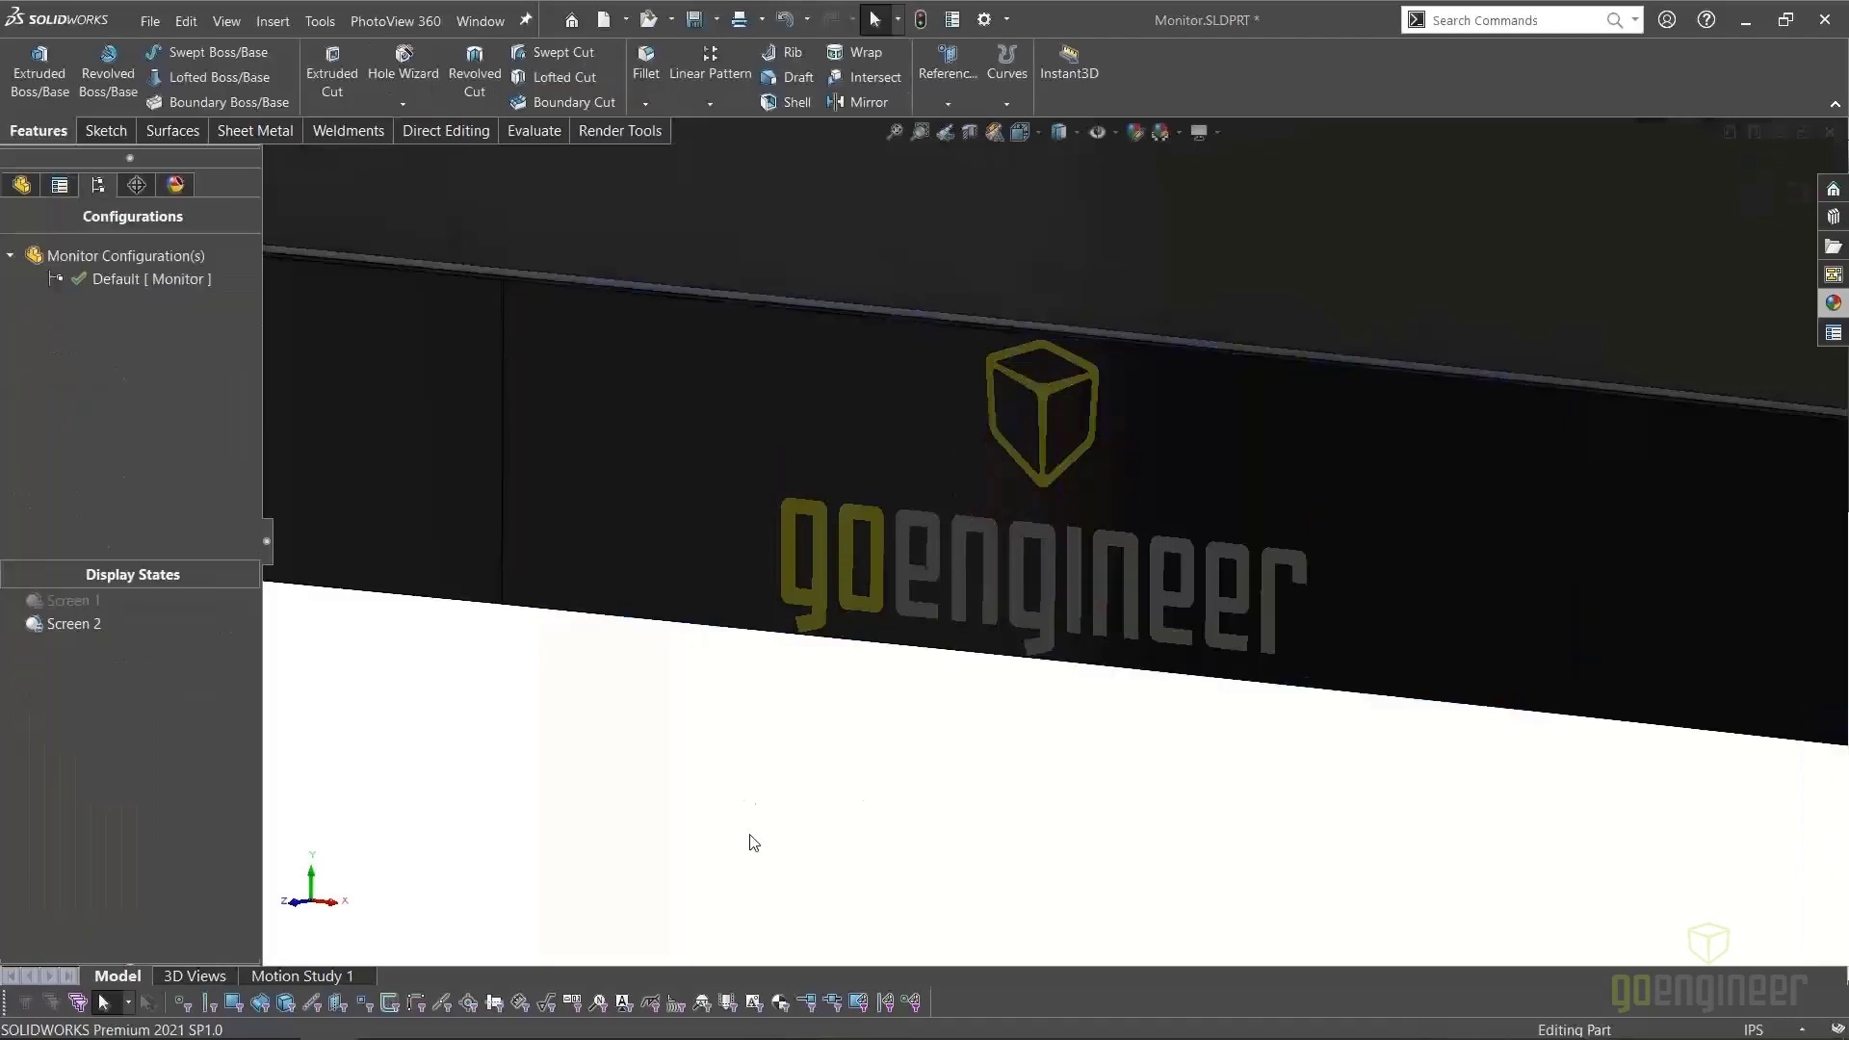
Save the Monitor part in trimetric view and close it to return to the desk assembly
middle_drag(751, 841, 871, 756)
right_drag(868, 749, 767, 873)
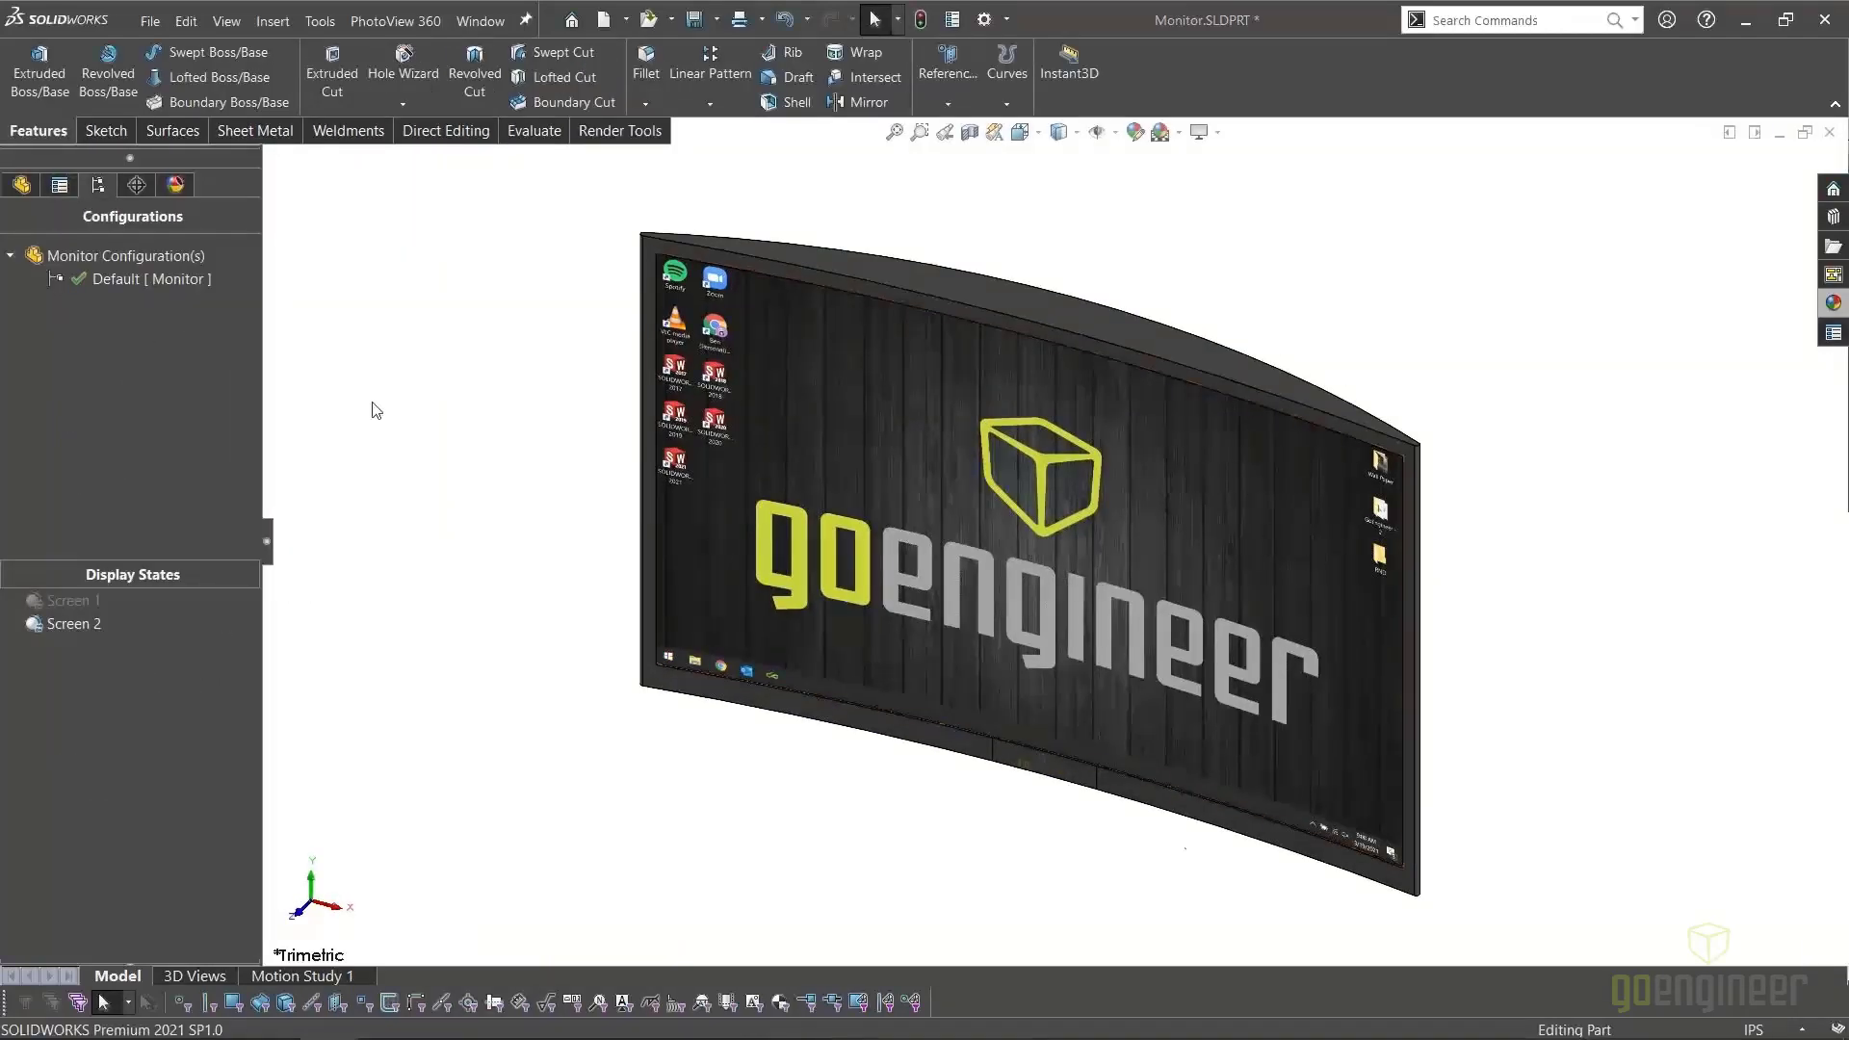
click(693, 19)
click(1828, 135)
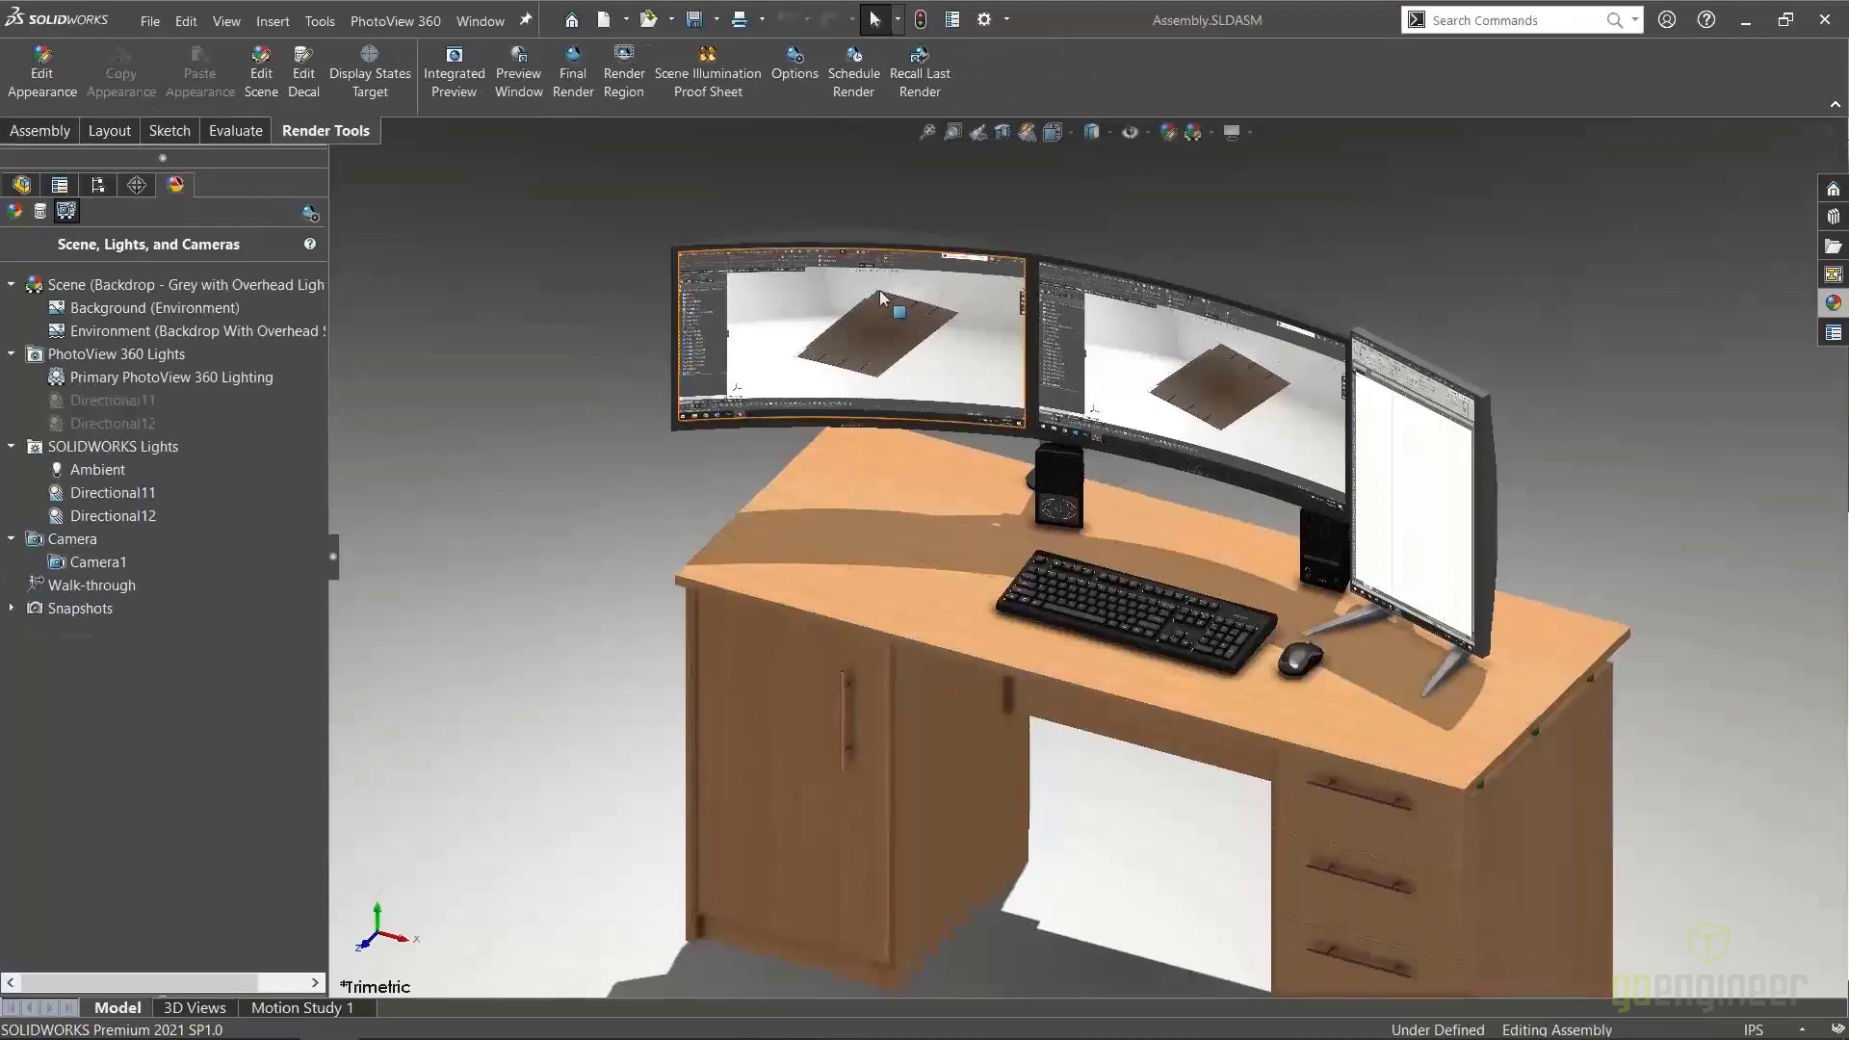
Set the Monitor<1> component to the Screen 2 display state in its component properties
click(21, 184)
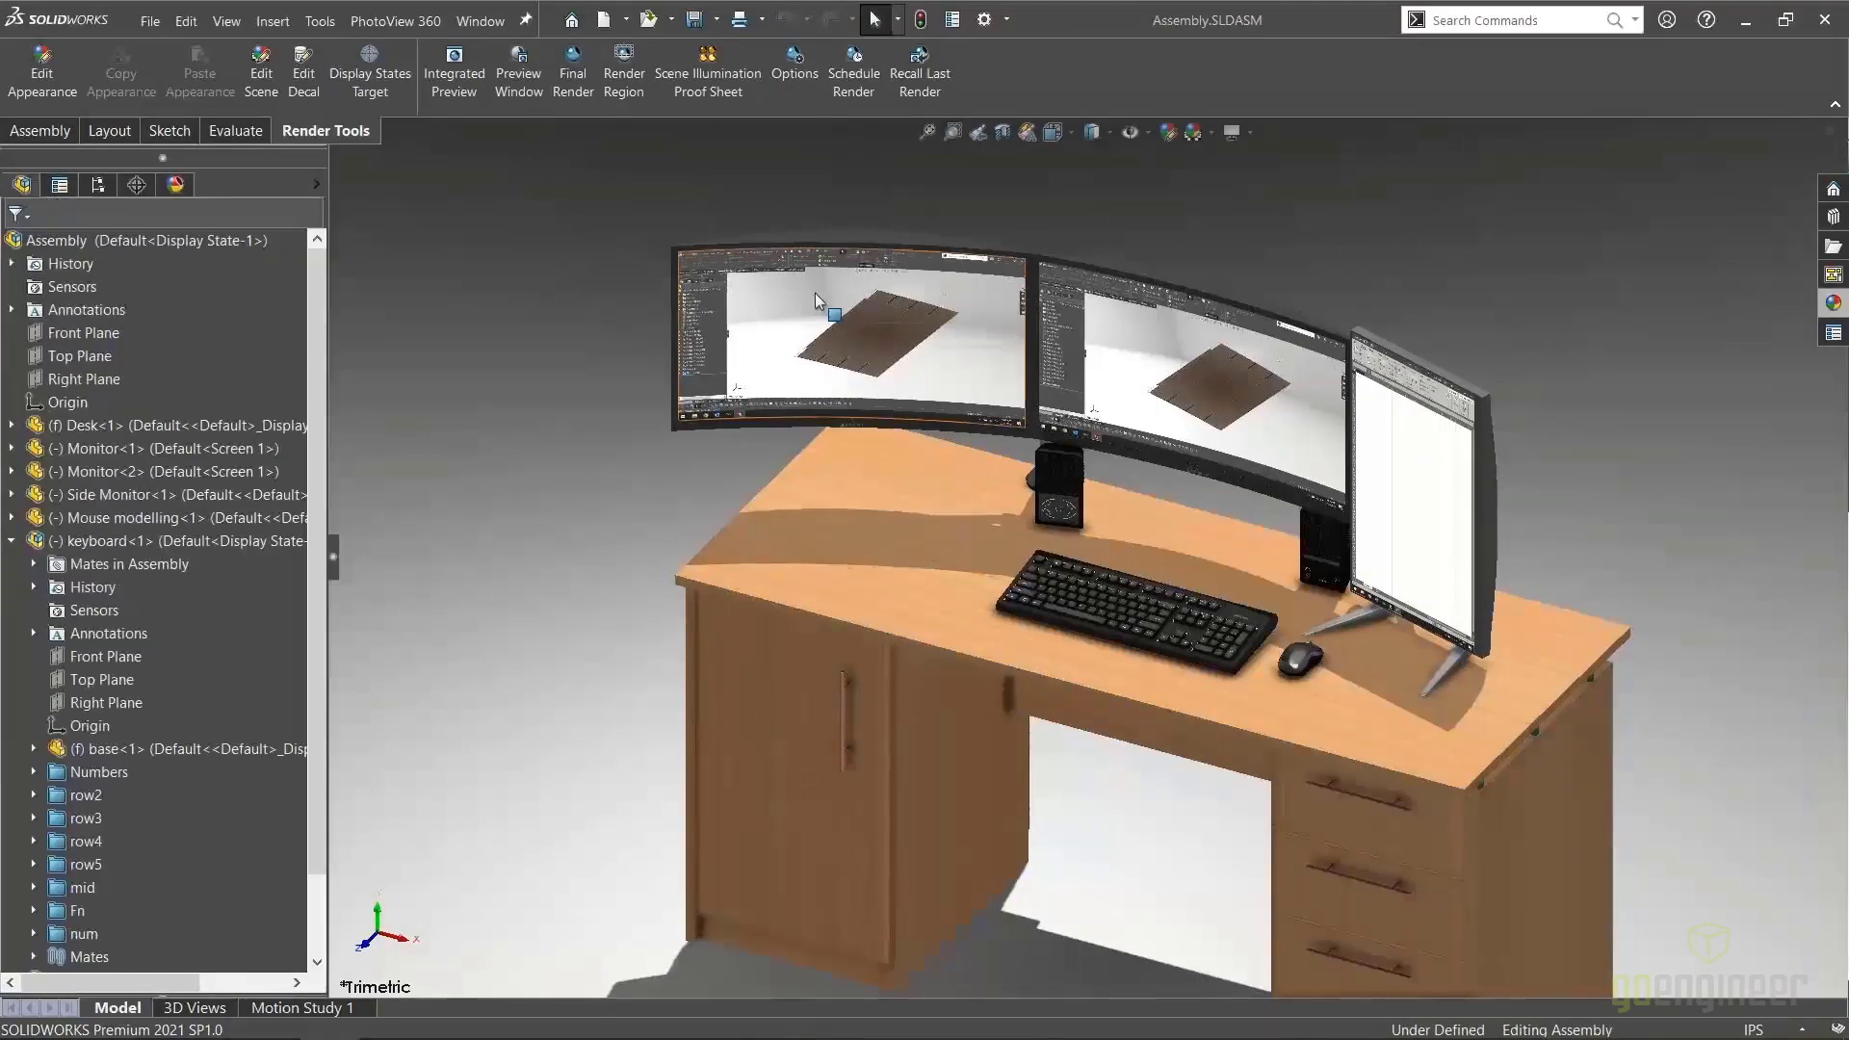
click(11, 540)
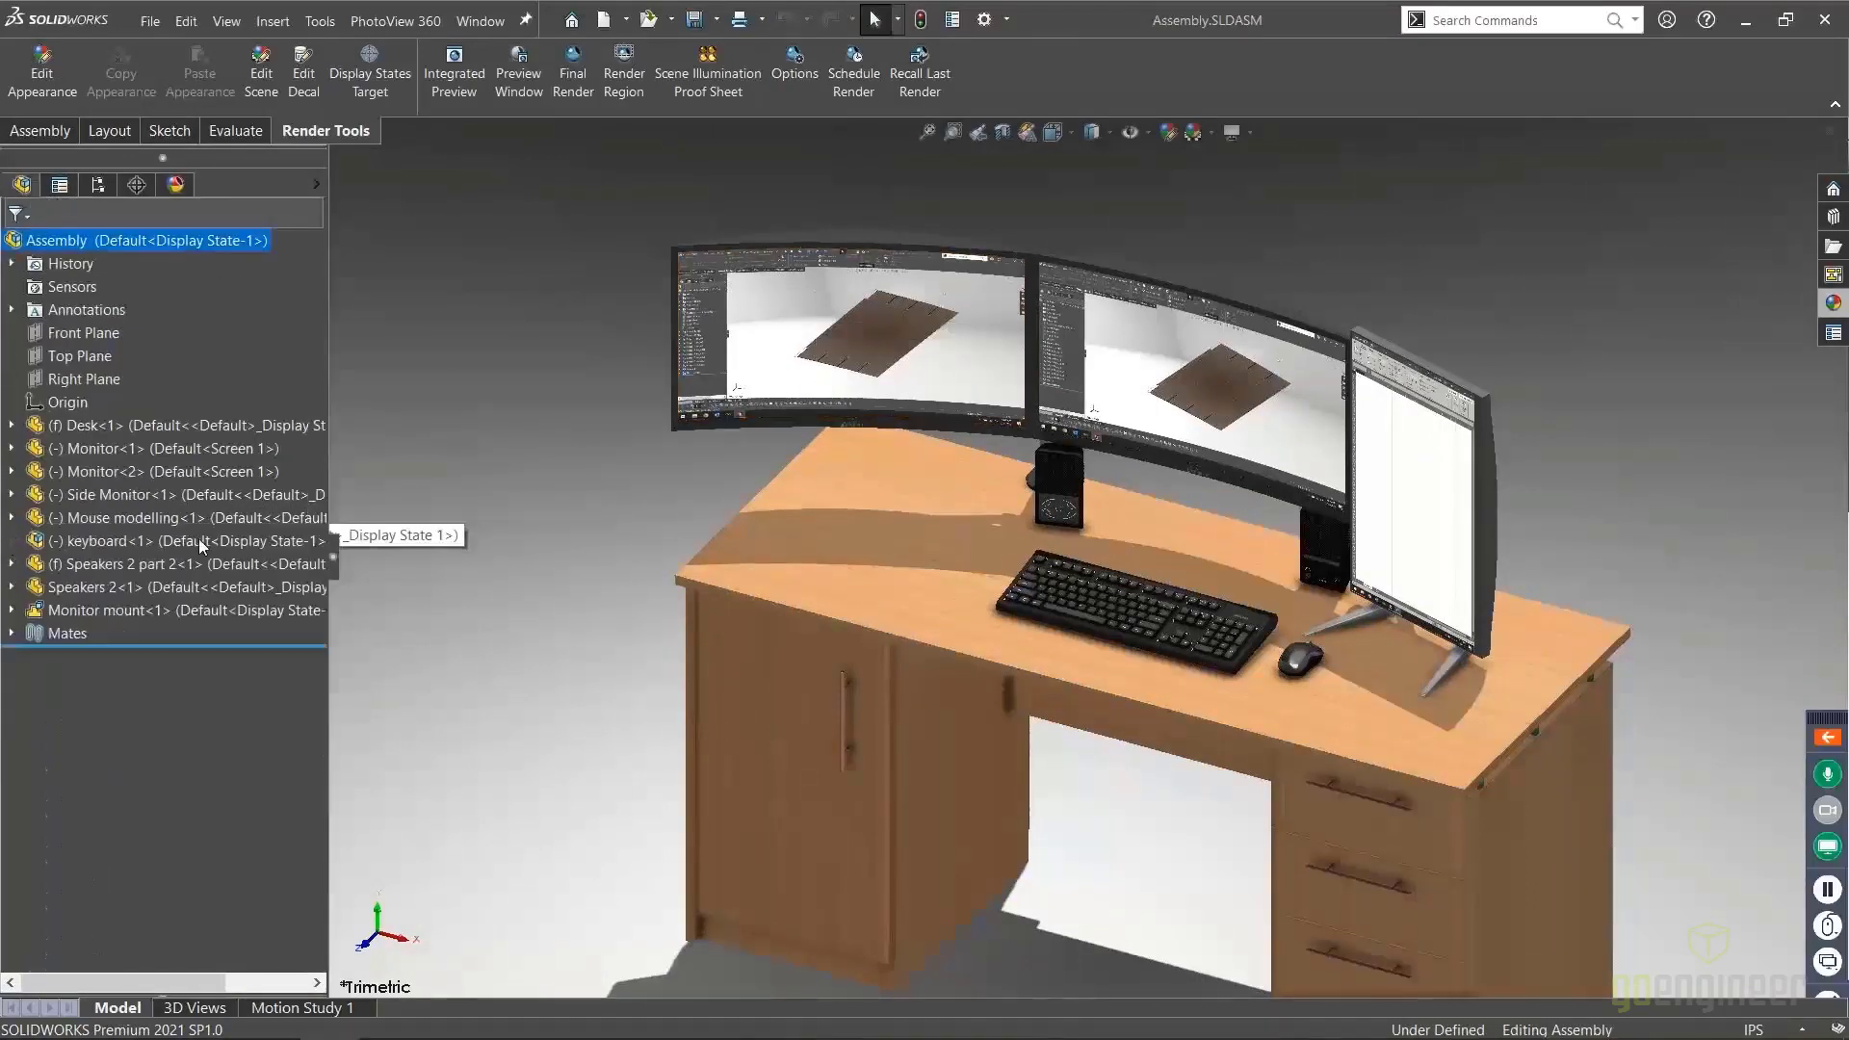
click(790, 327)
scroll(760, 328, down, 4)
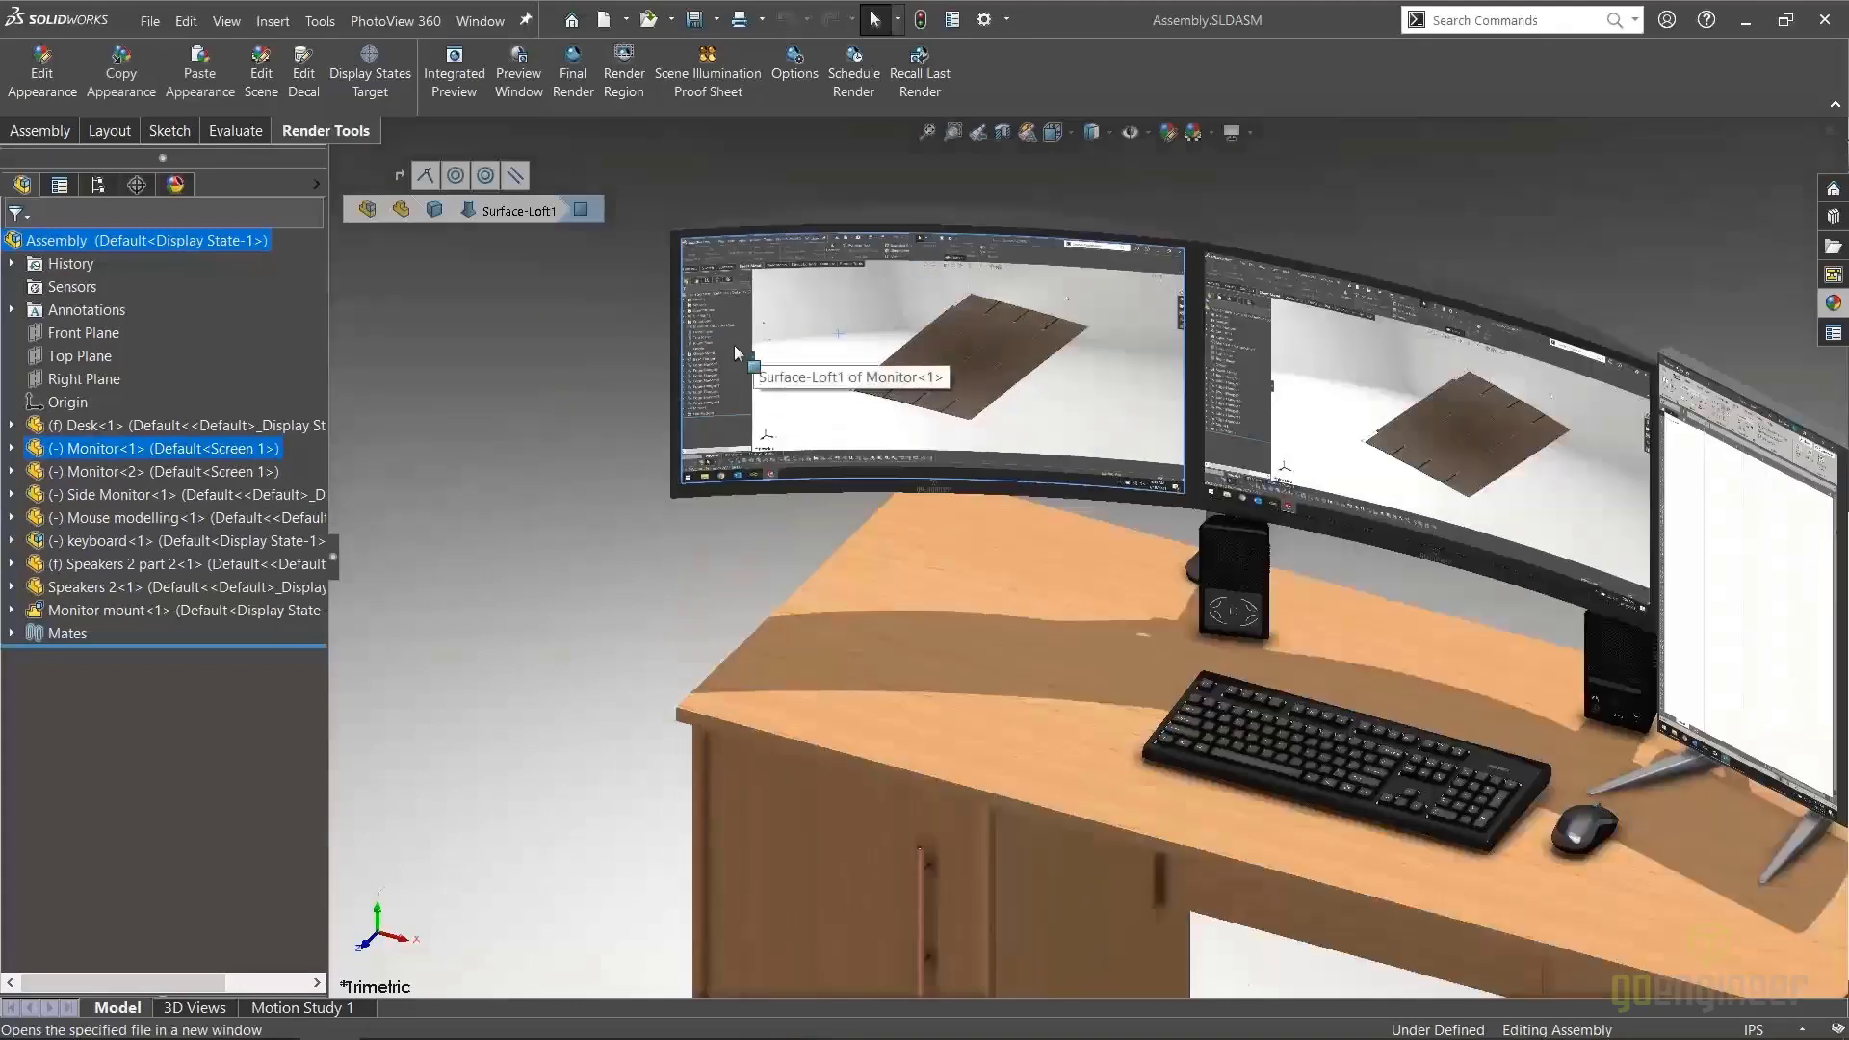
right_click(201, 449)
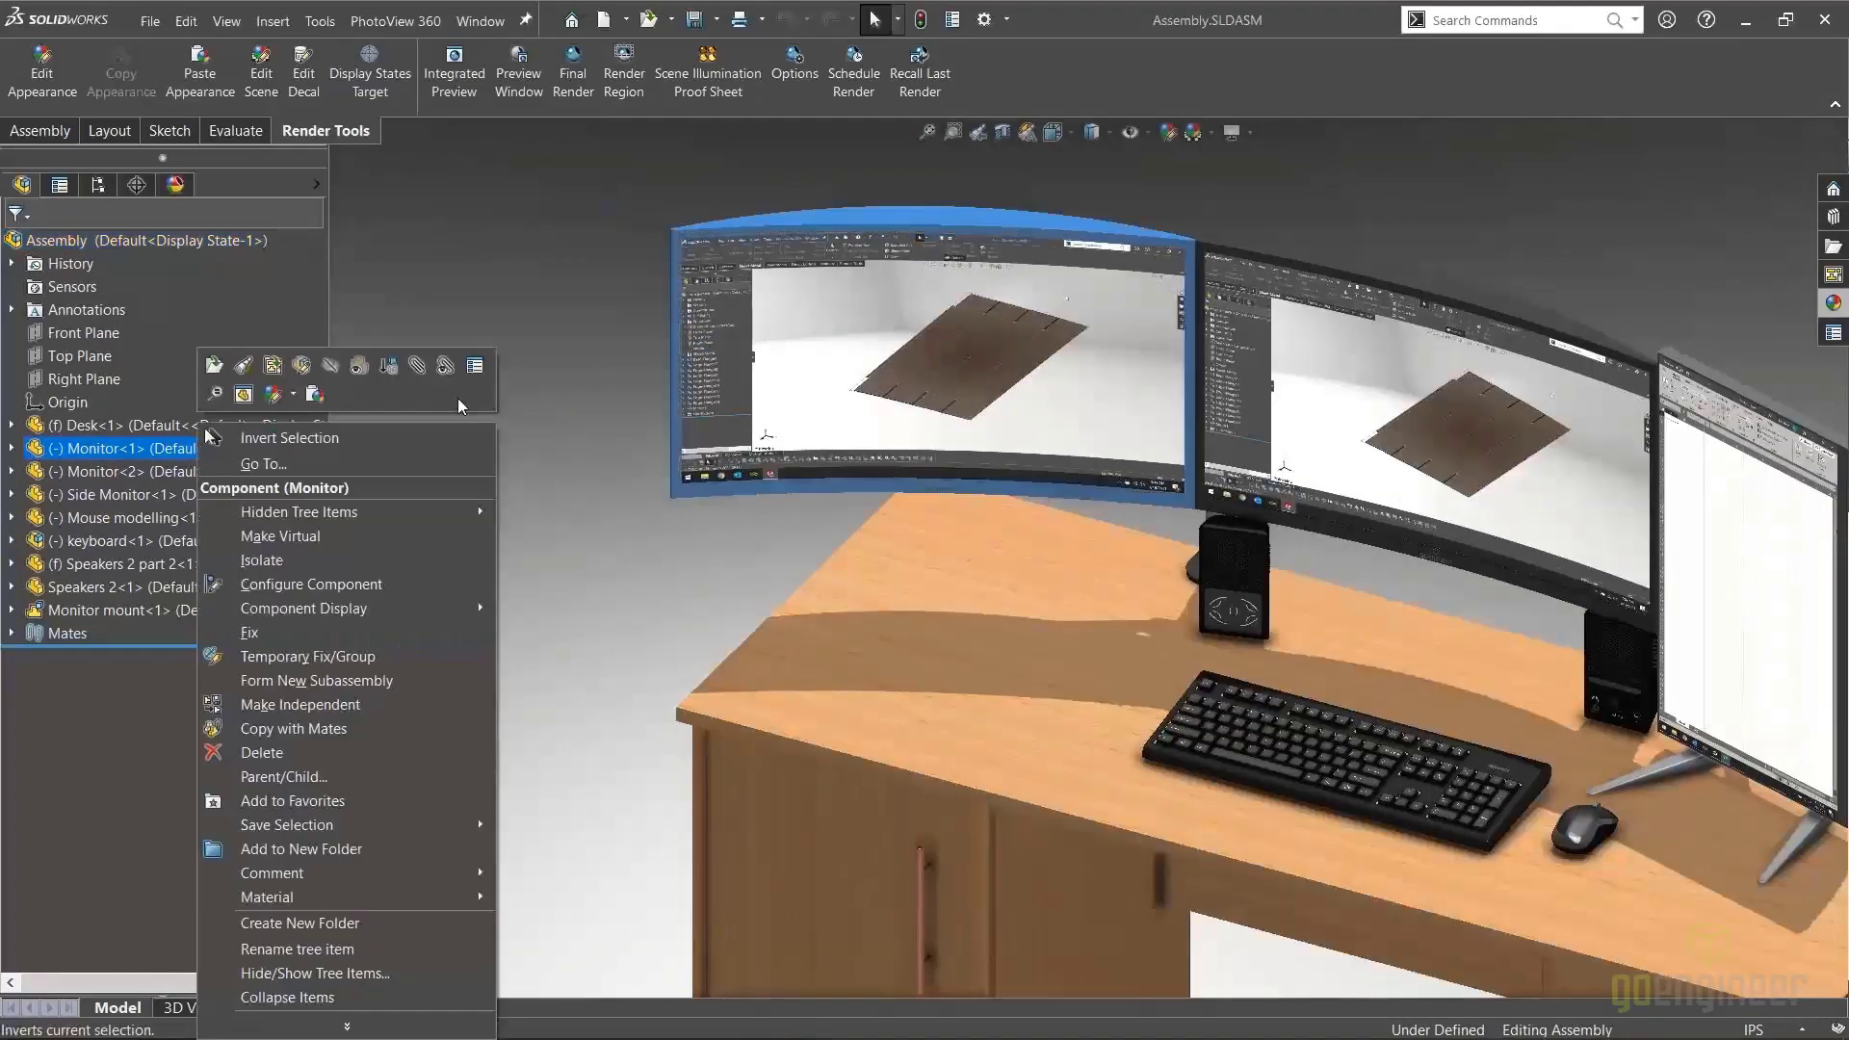
click(474, 366)
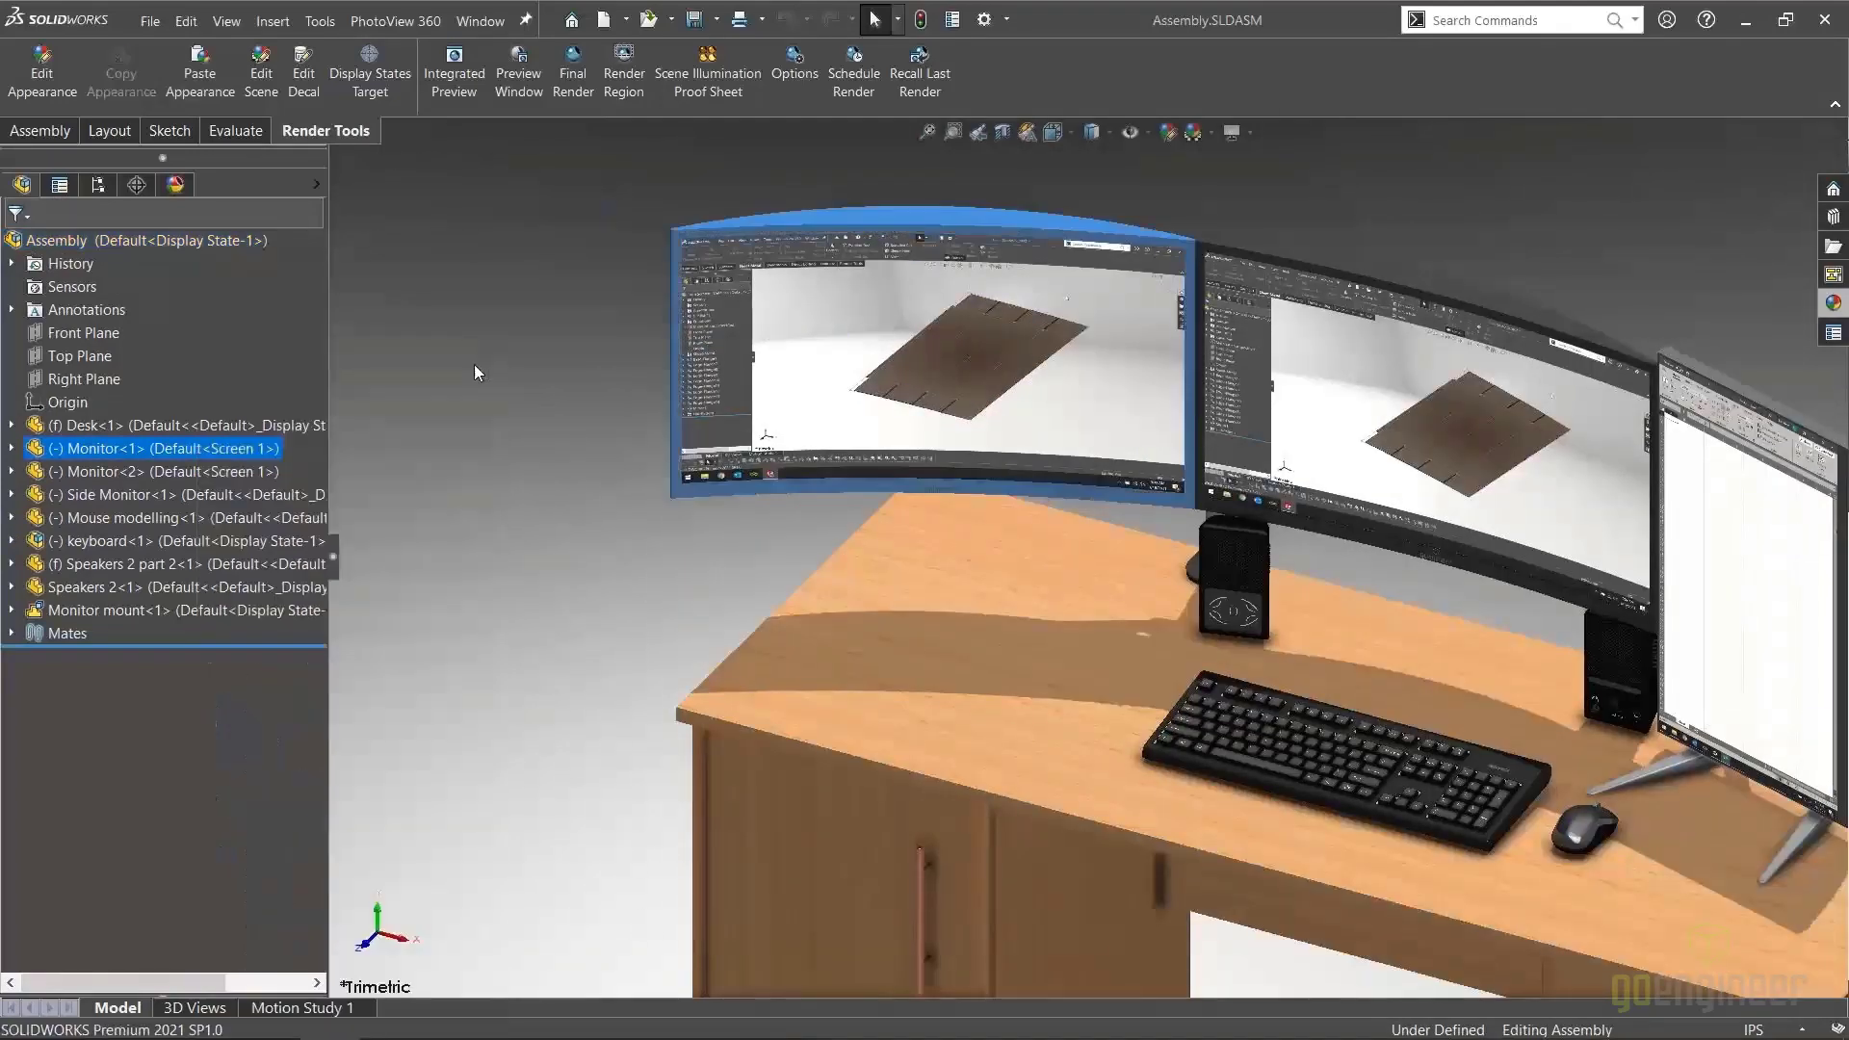
click(712, 395)
click(840, 914)
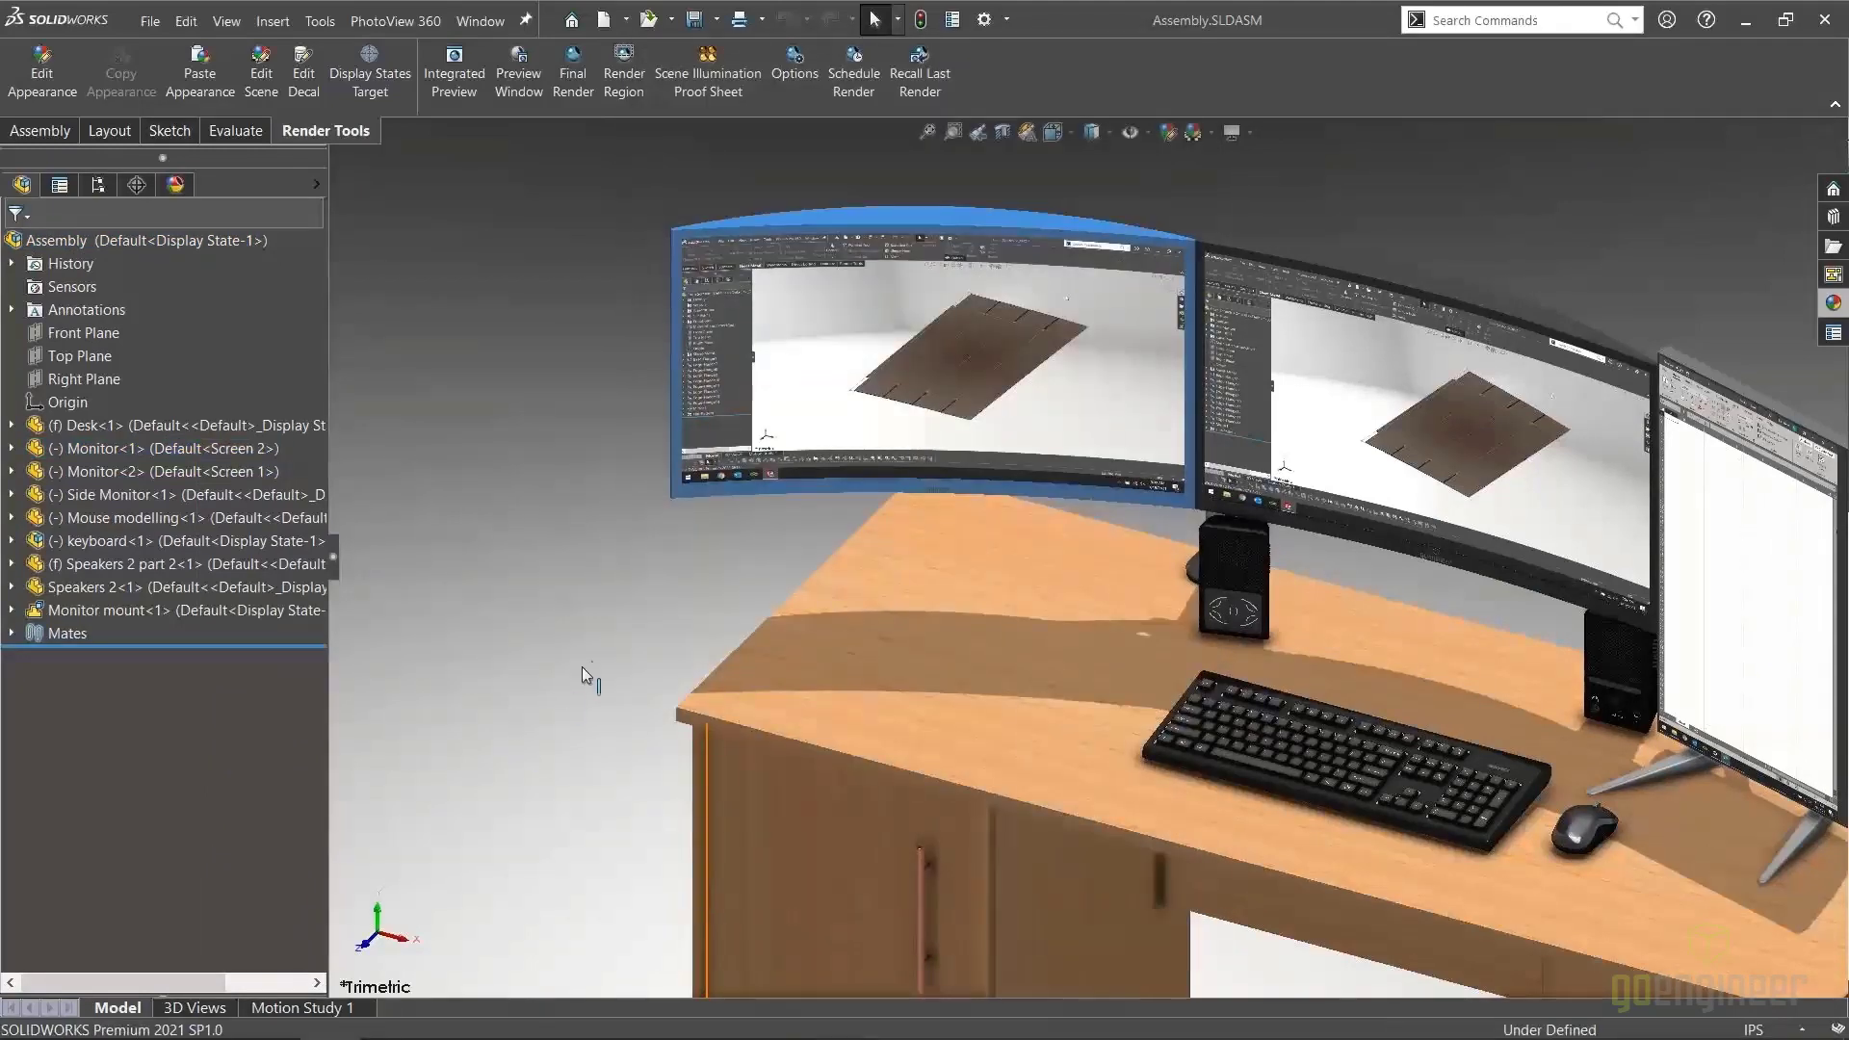
scroll(705, 554, up, 4)
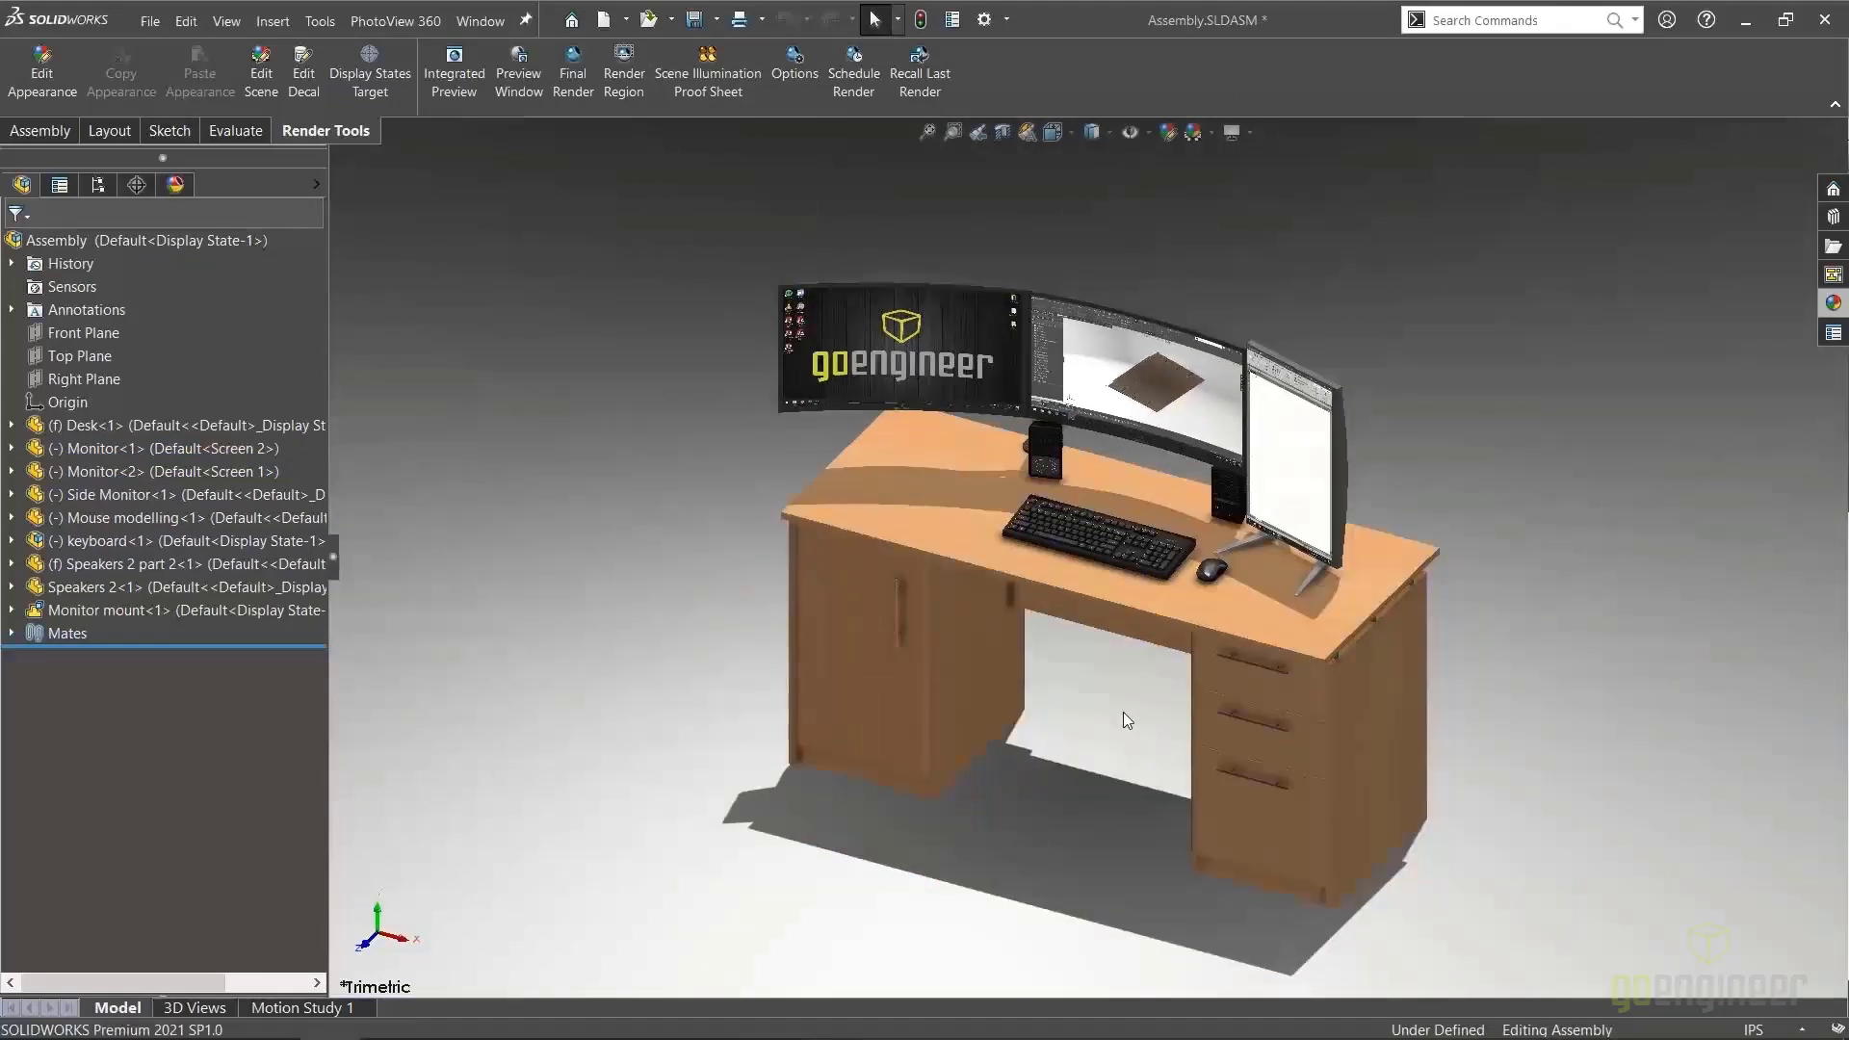
scroll(1069, 433, down, 2)
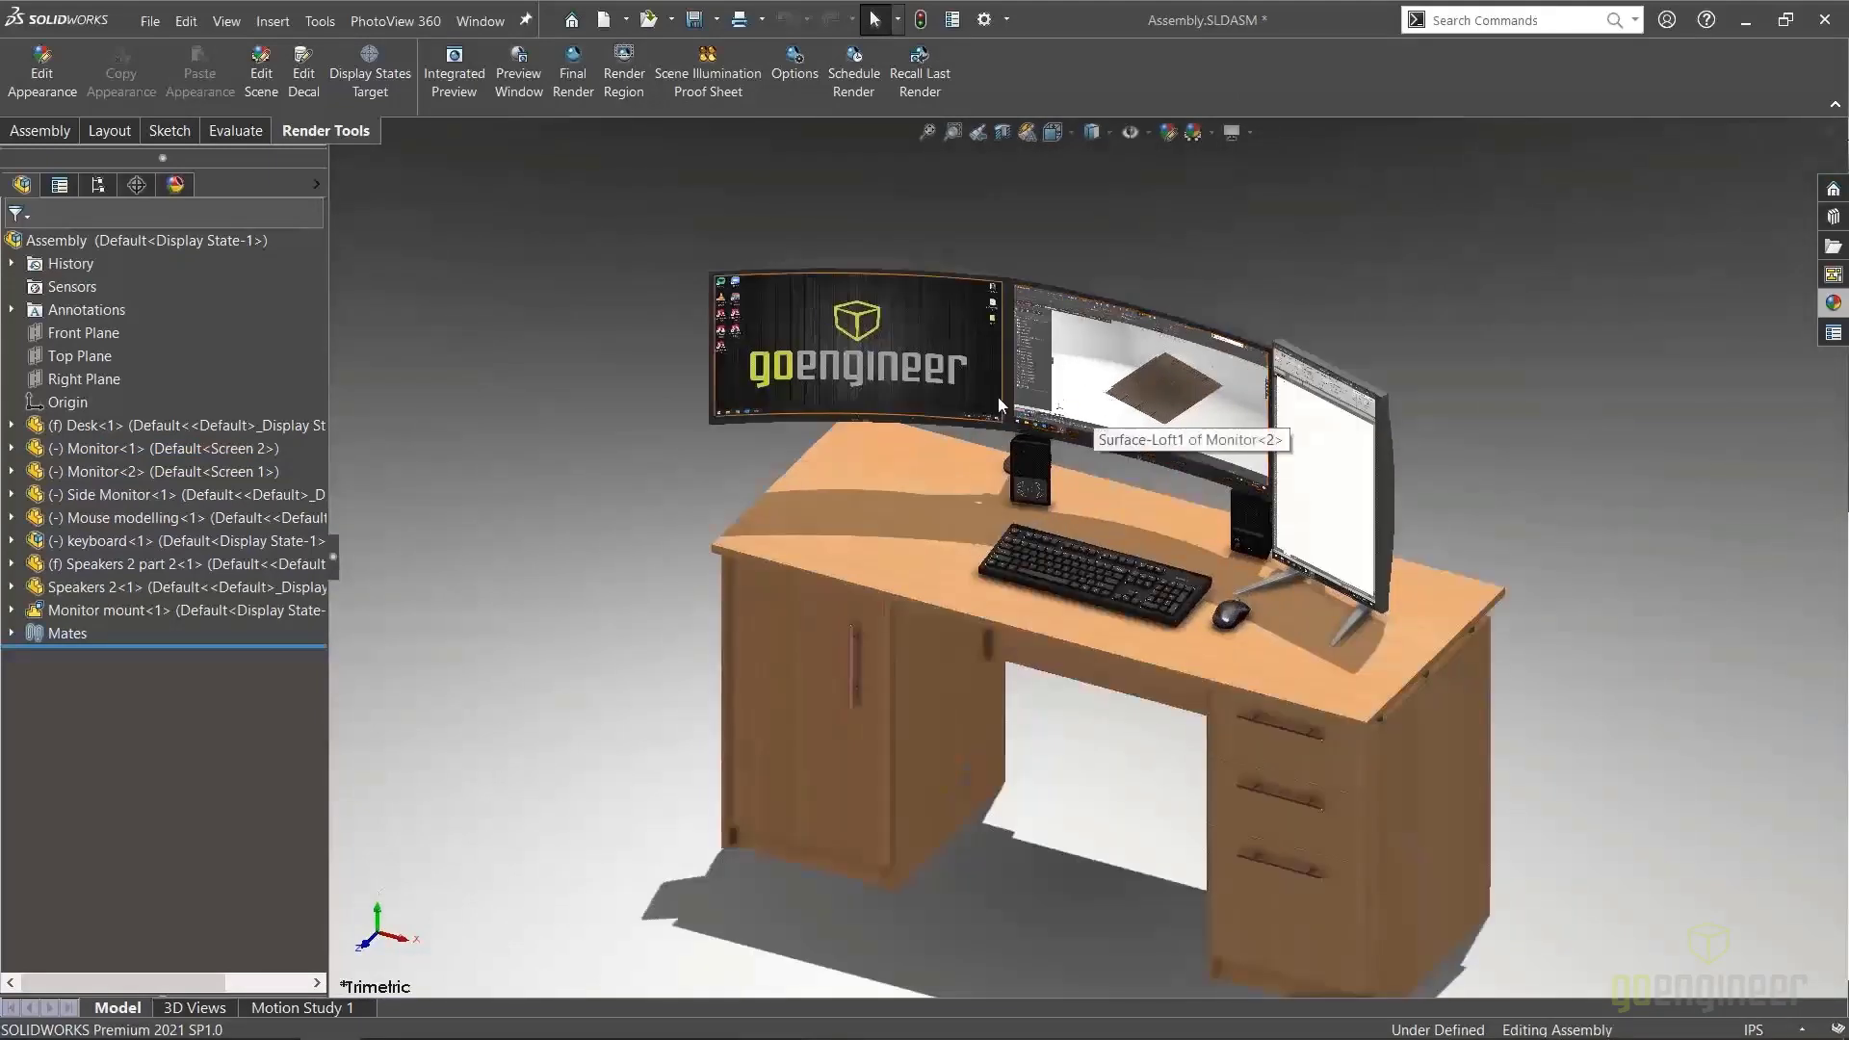
scroll(1063, 813, up, 1)
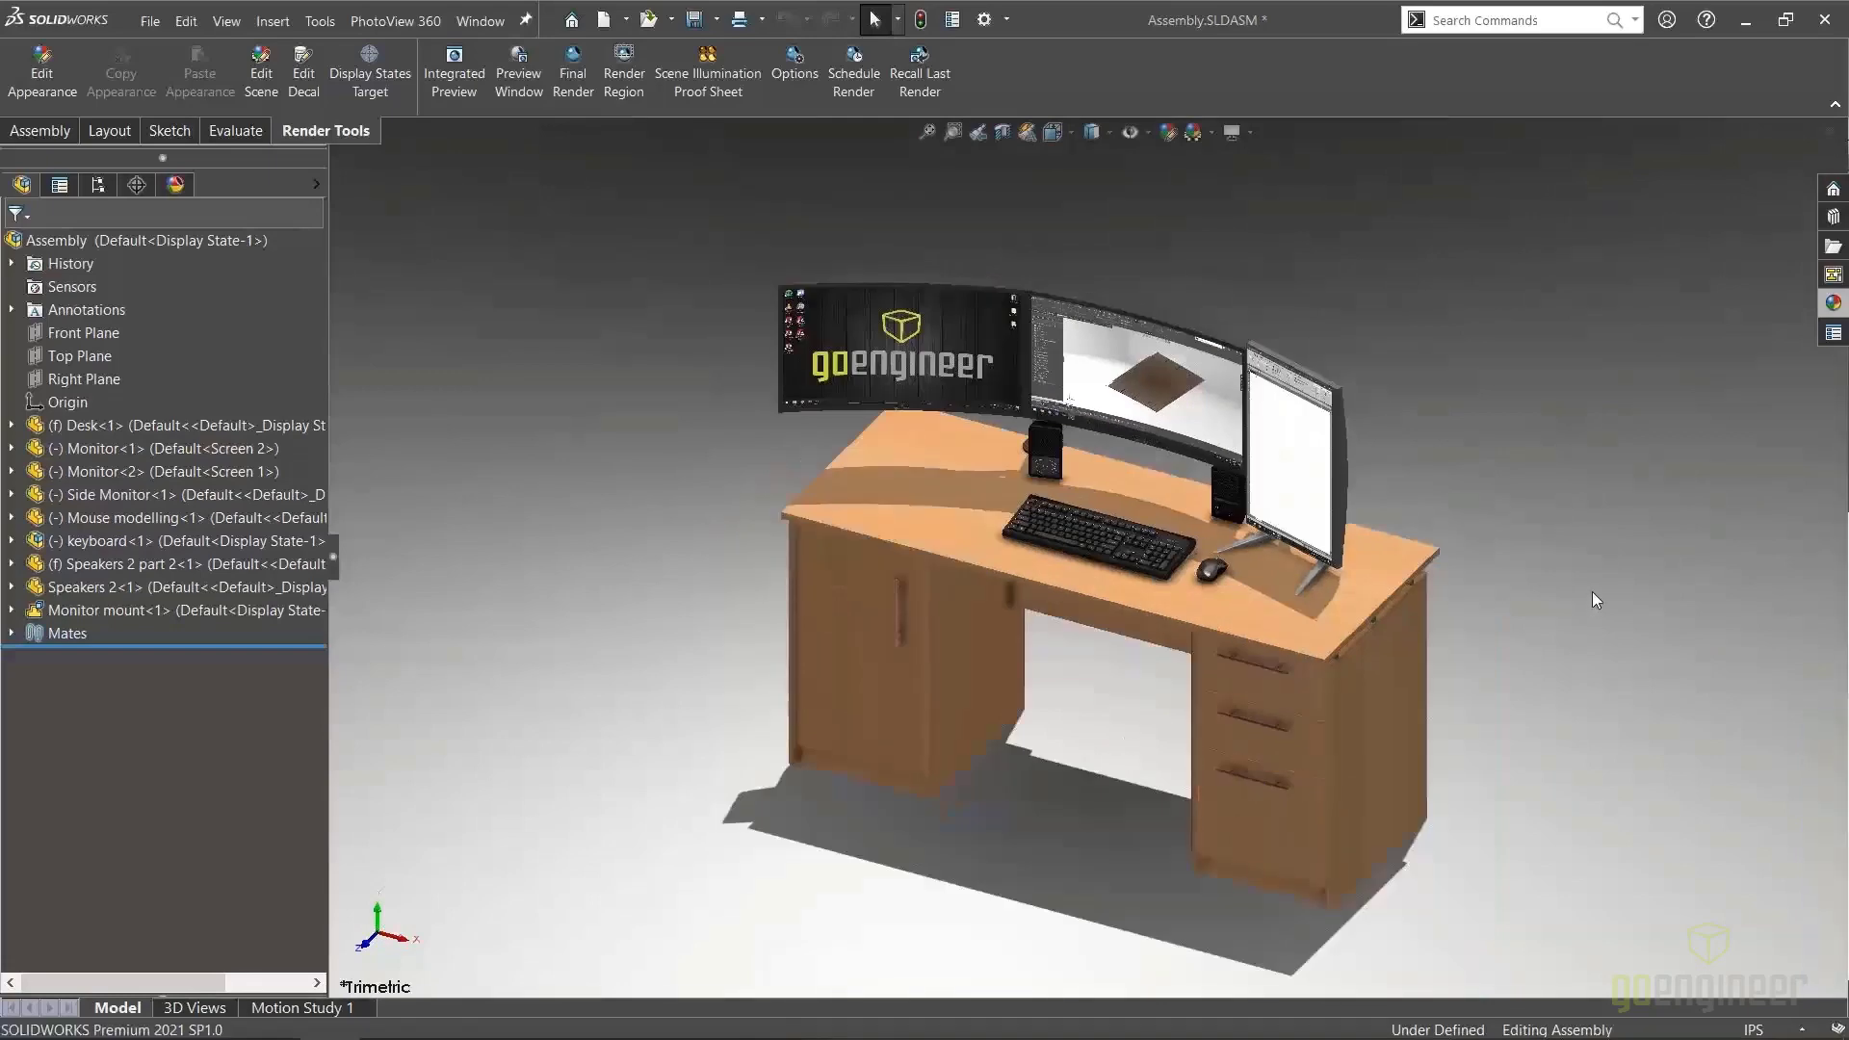
Save the assembly, and switch to the presentation's Photoview 360 slide
click(694, 20)
click(464, 401)
key(alt+Tab)
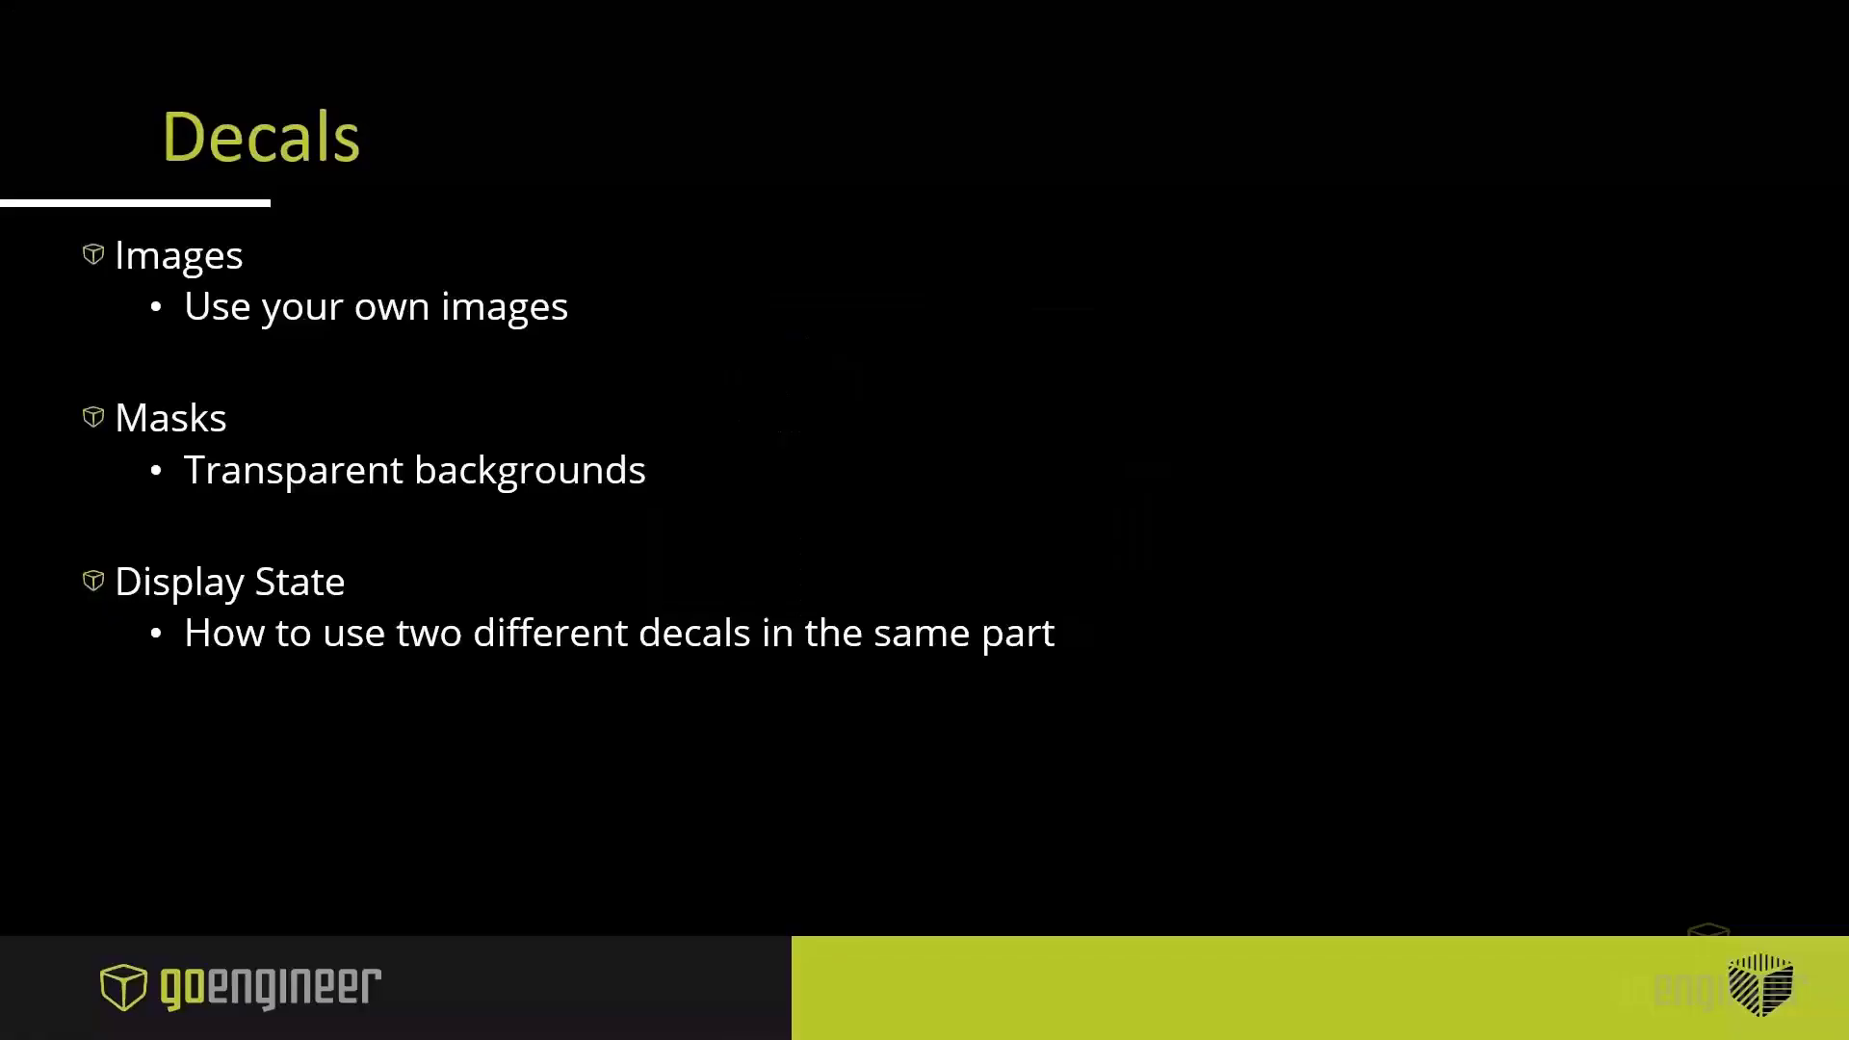
key(Right)
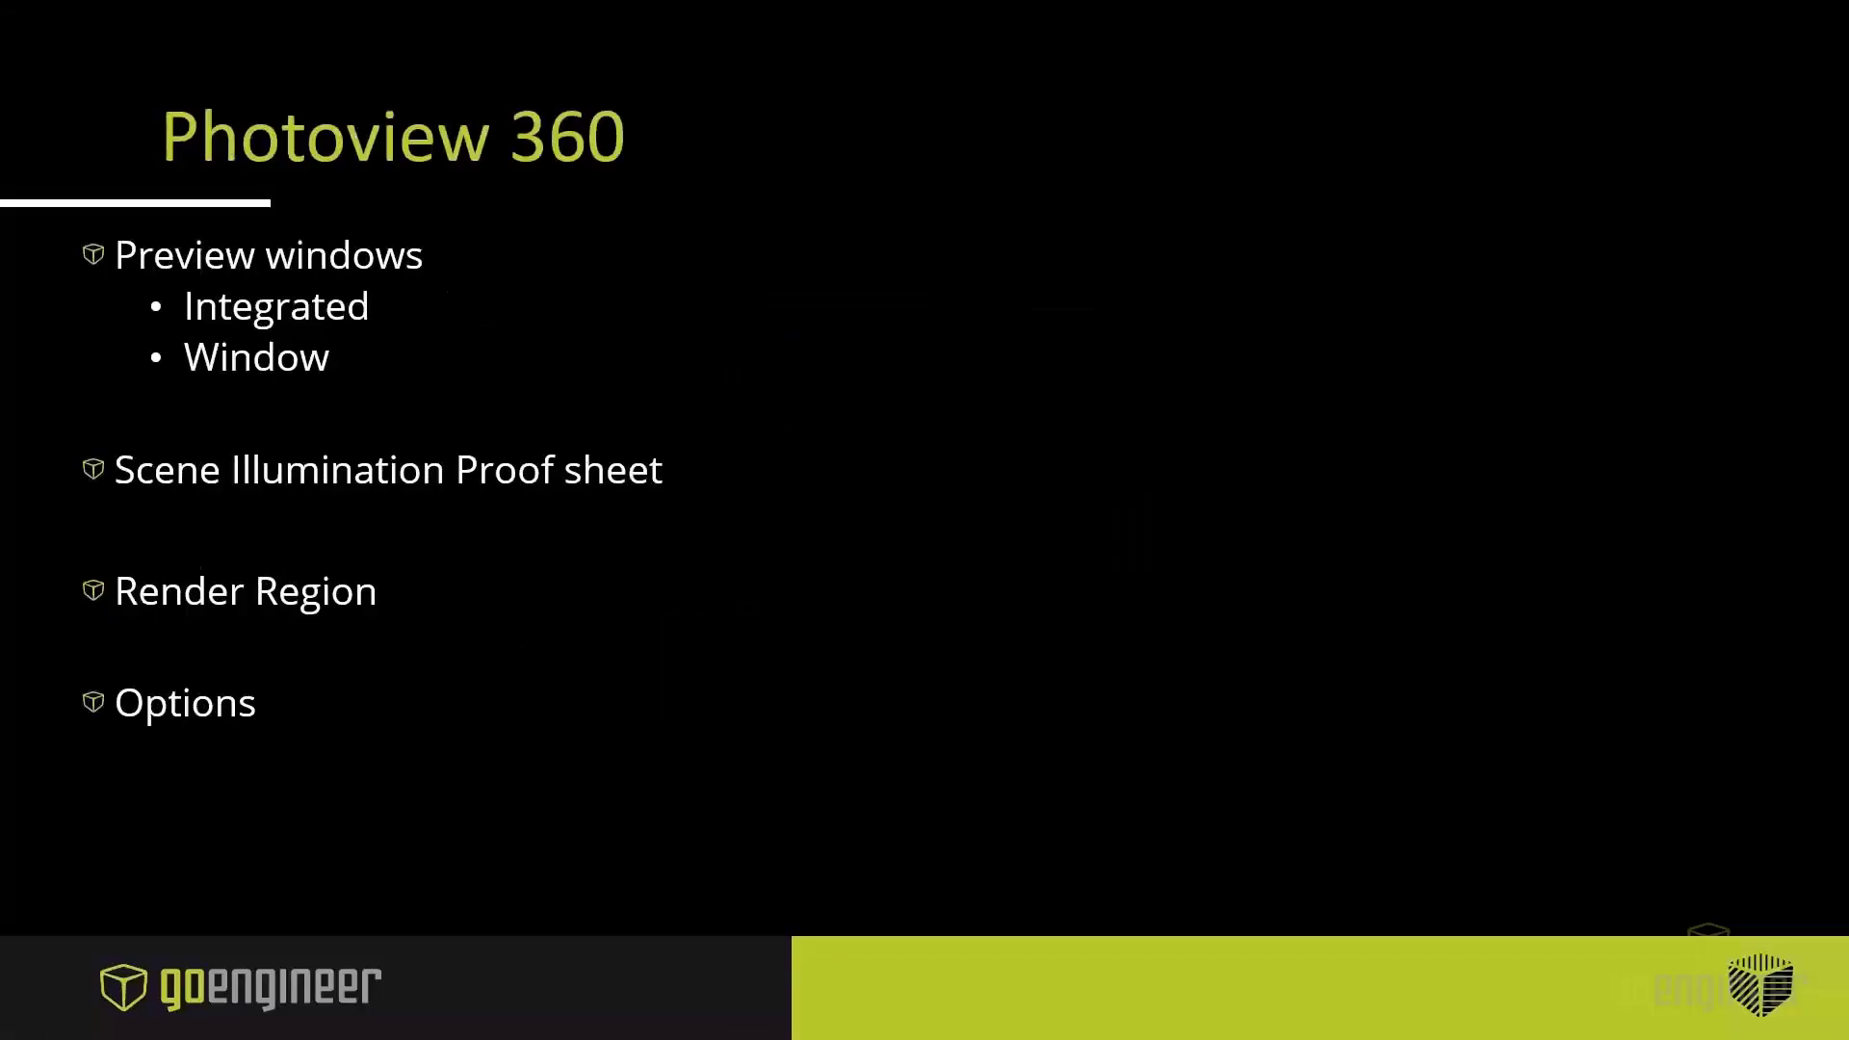
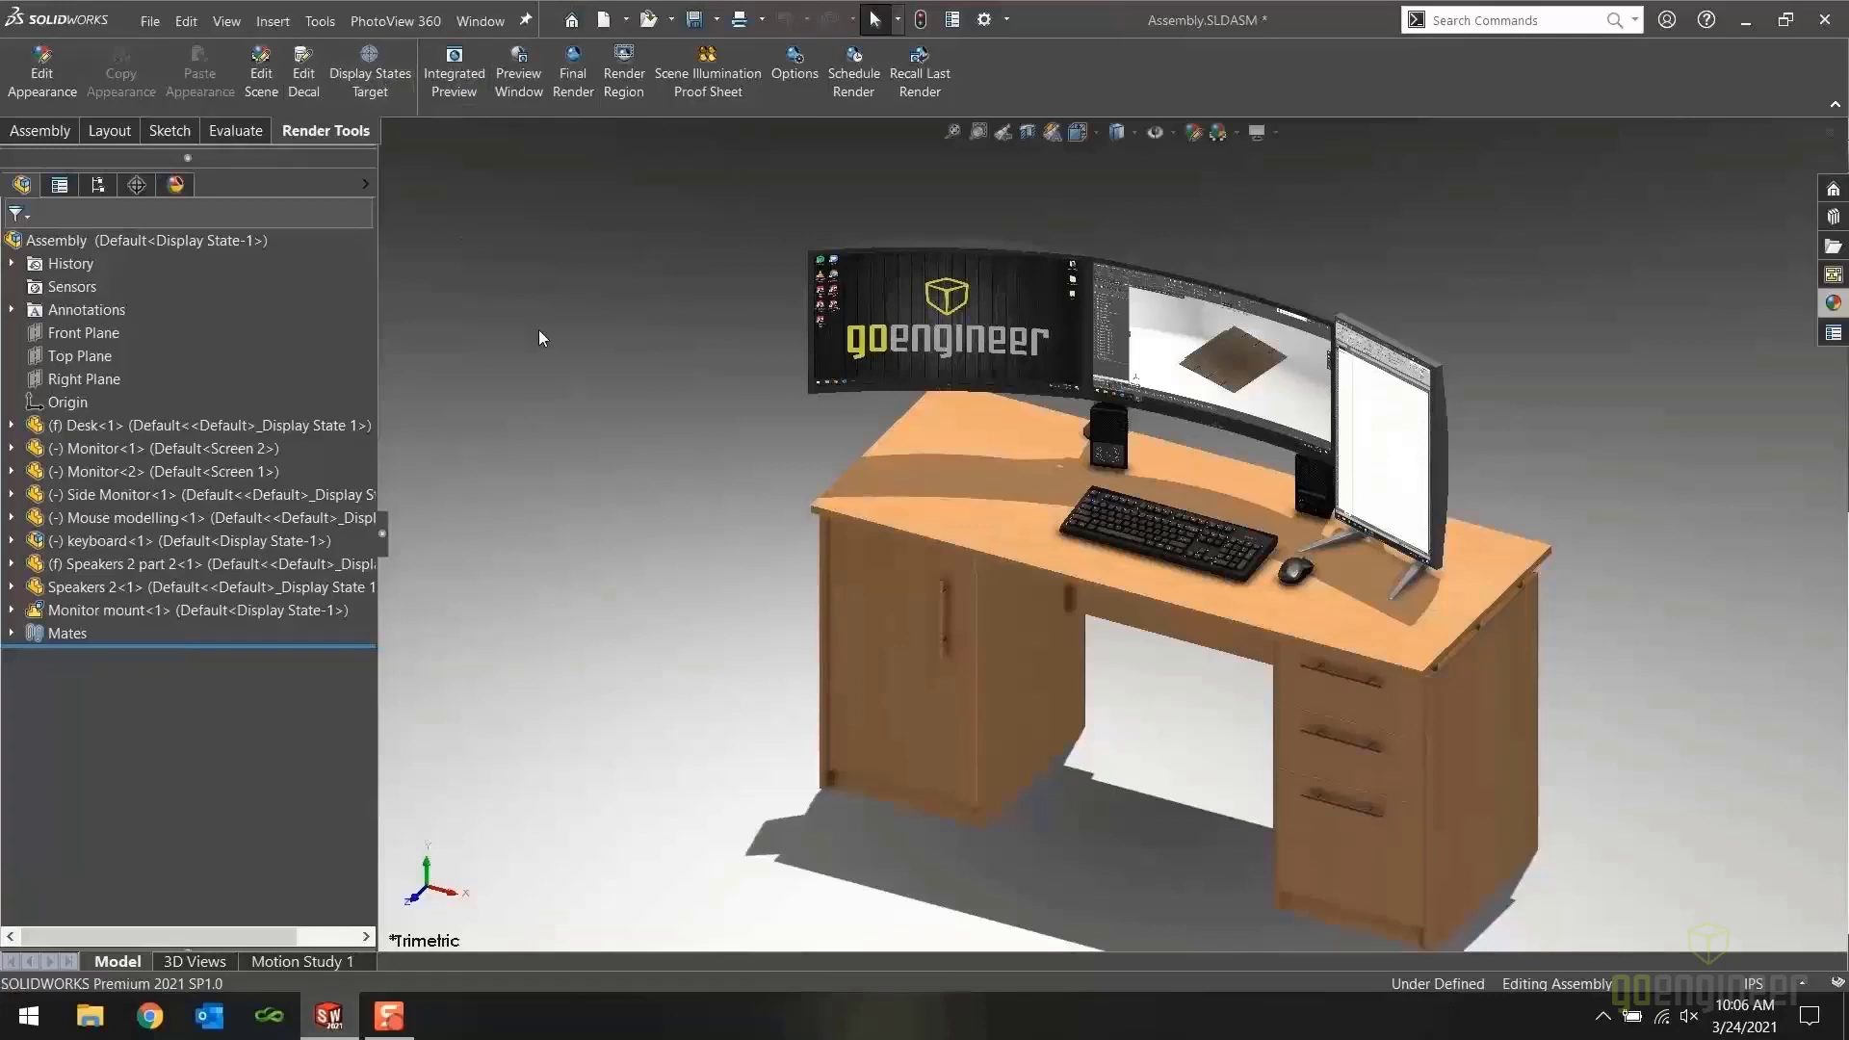
Hide the feature tree, fit the desk in the view, and start the integrated preview with Perspective View turned on
drag(386, 527, 341, 531)
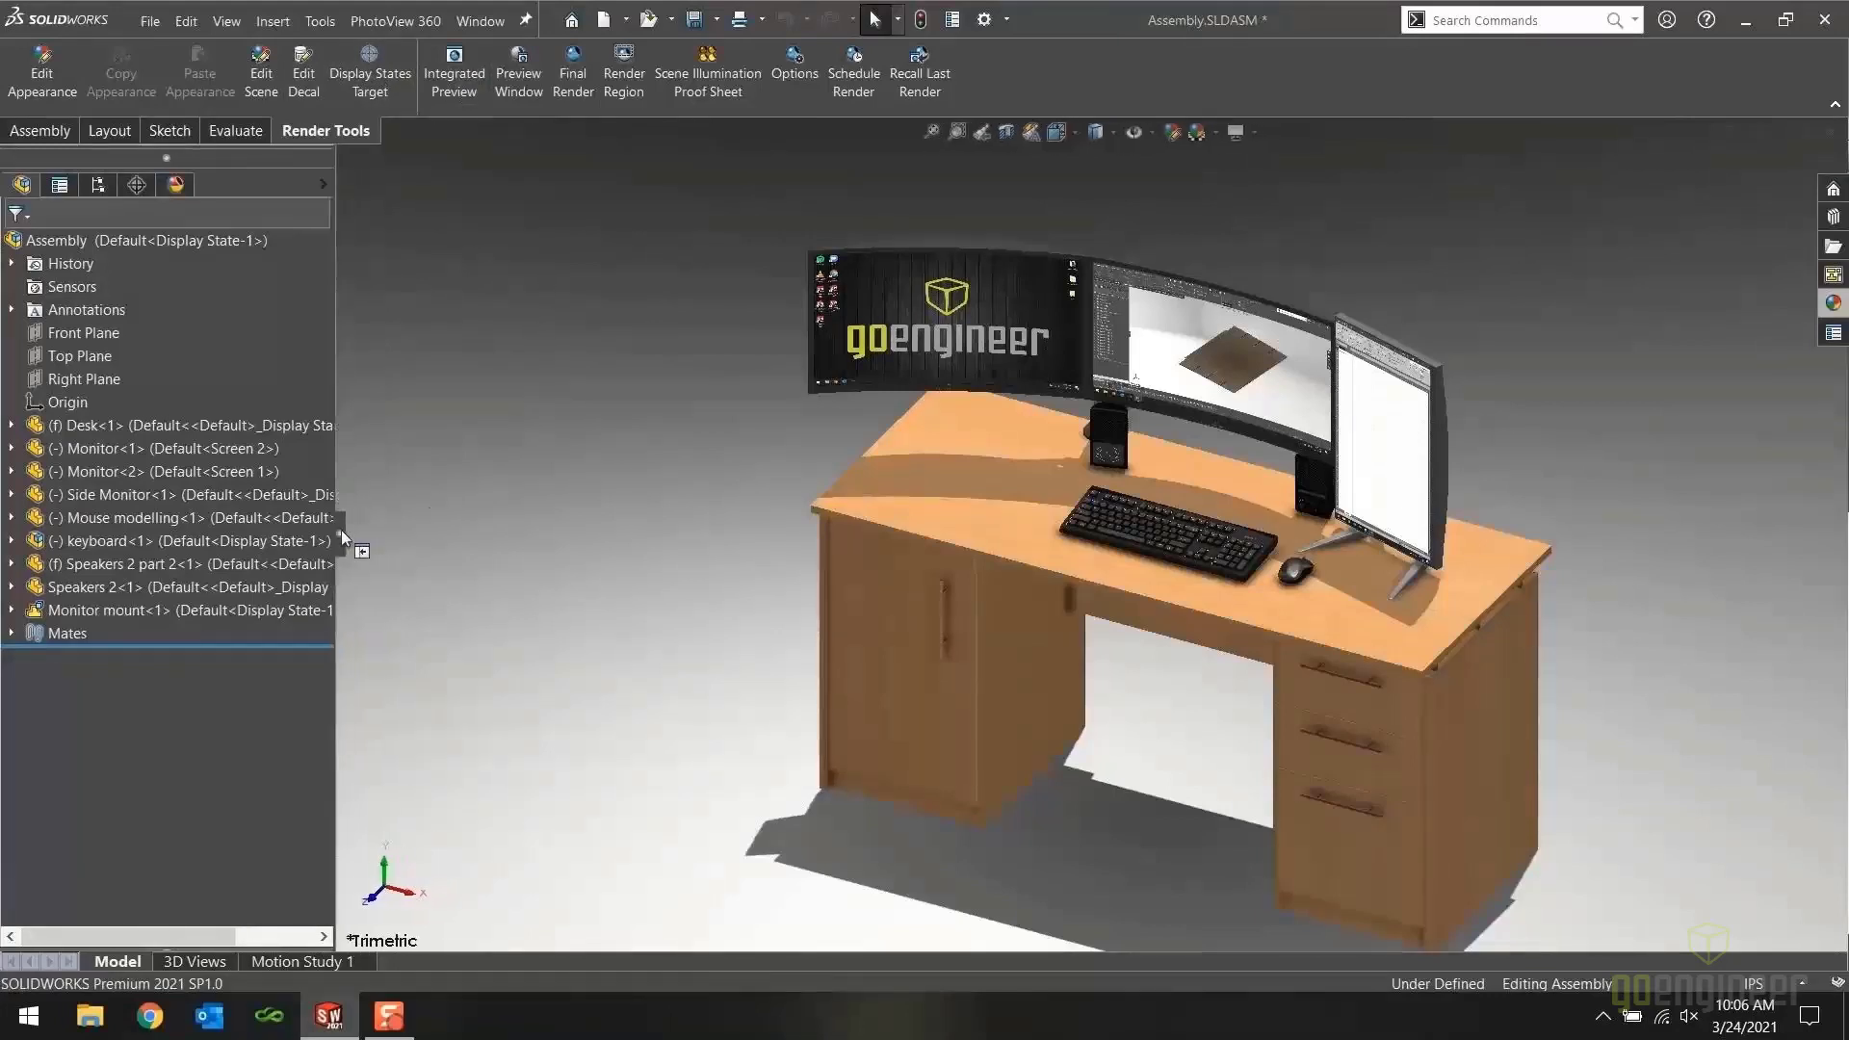
click(341, 529)
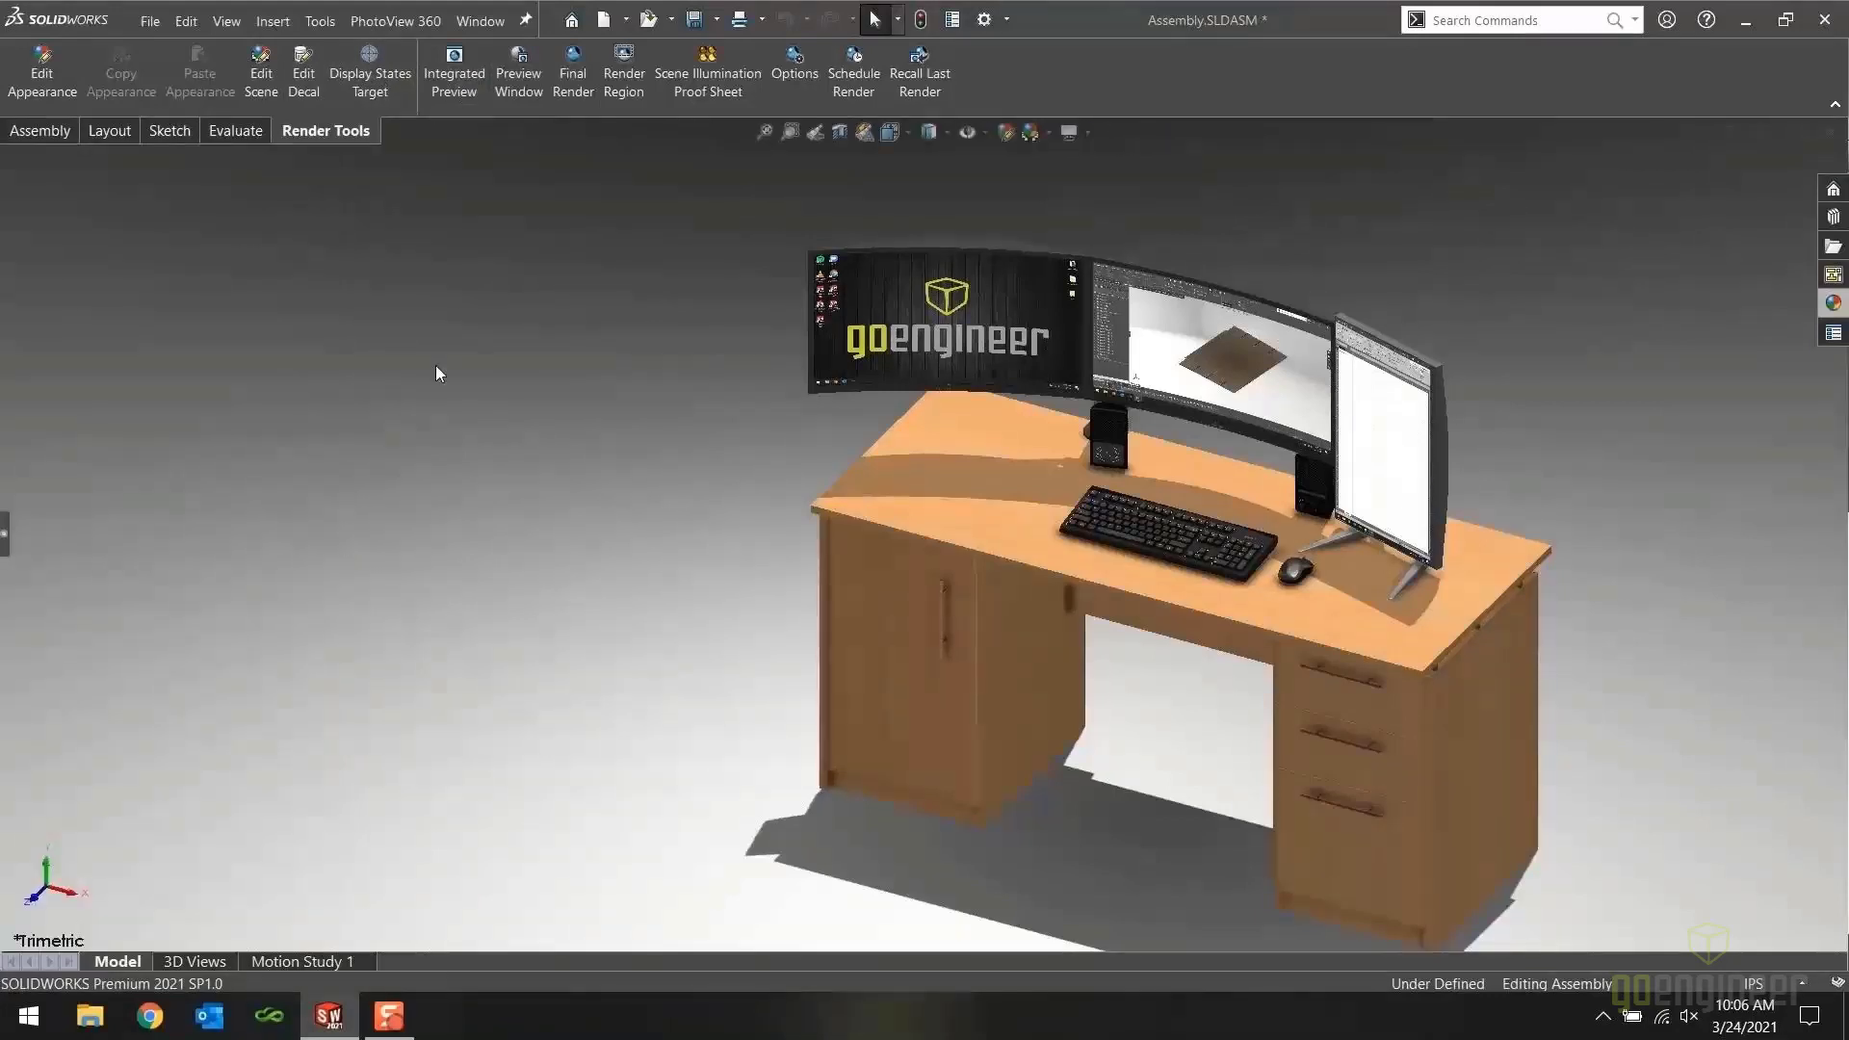
key(f)
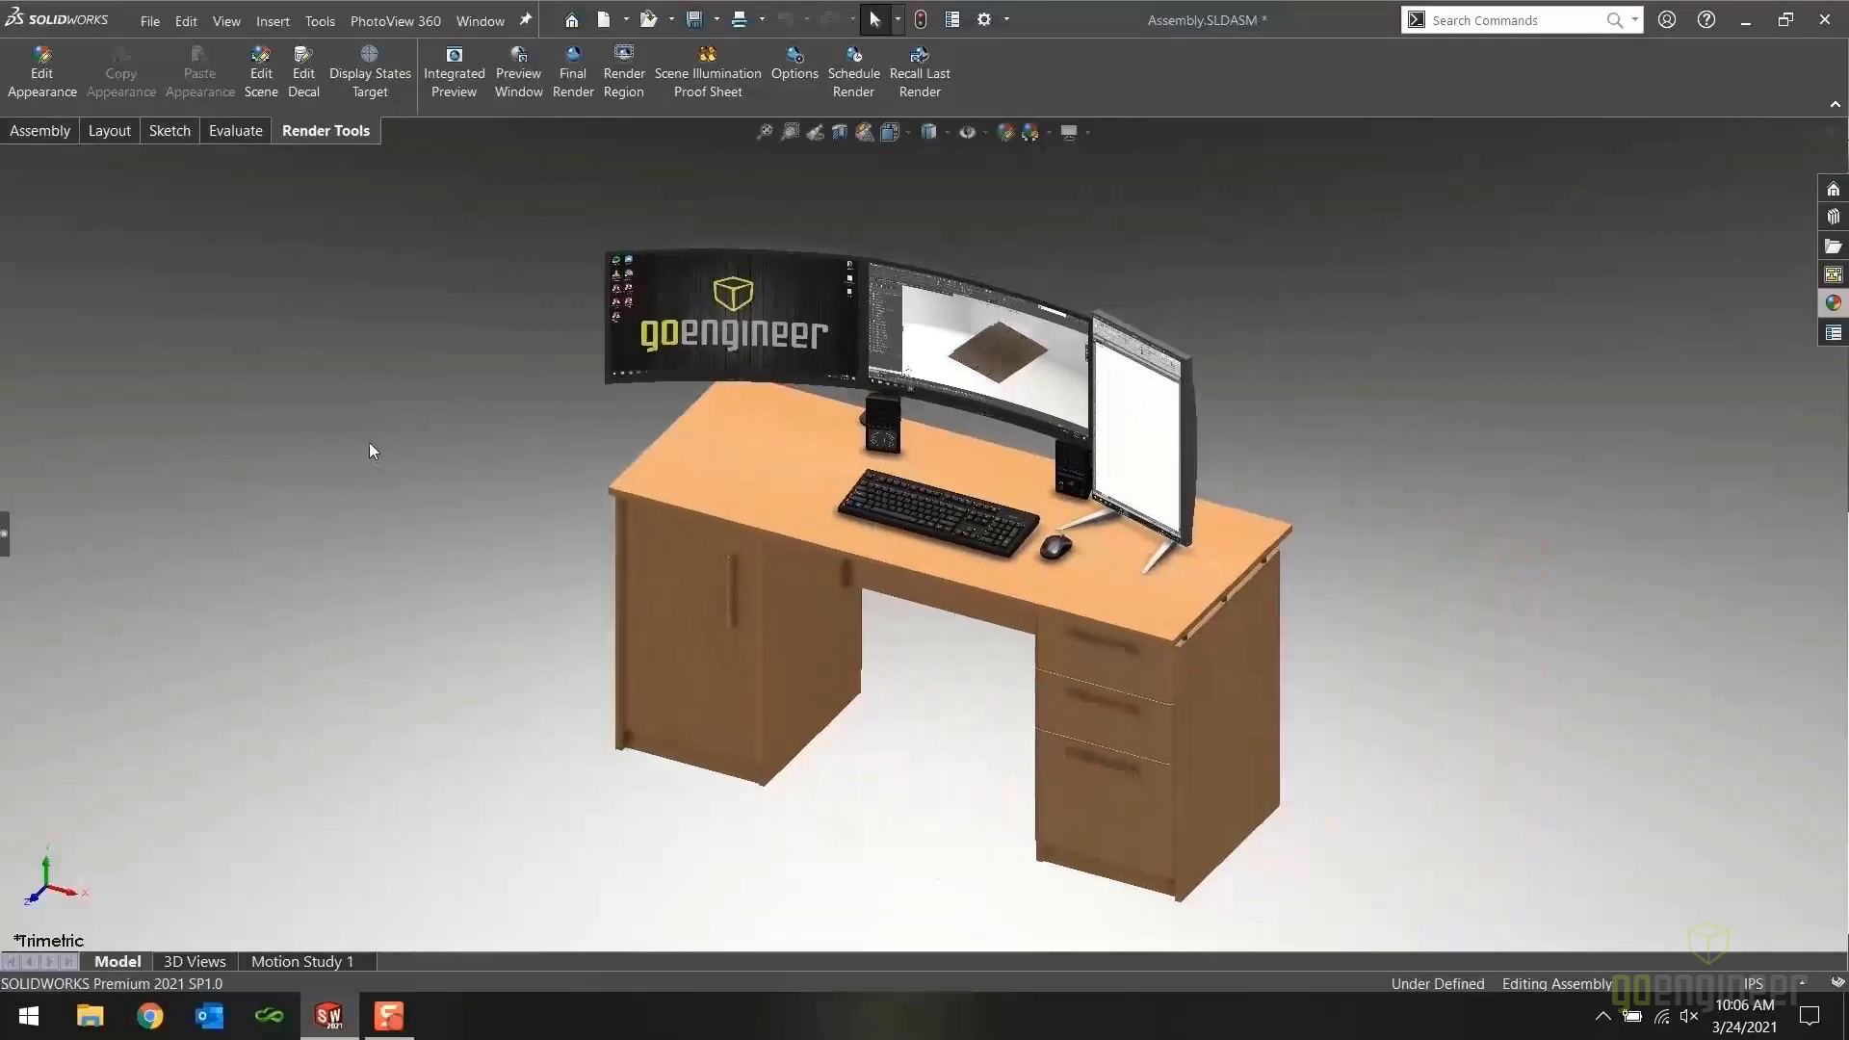
click(453, 77)
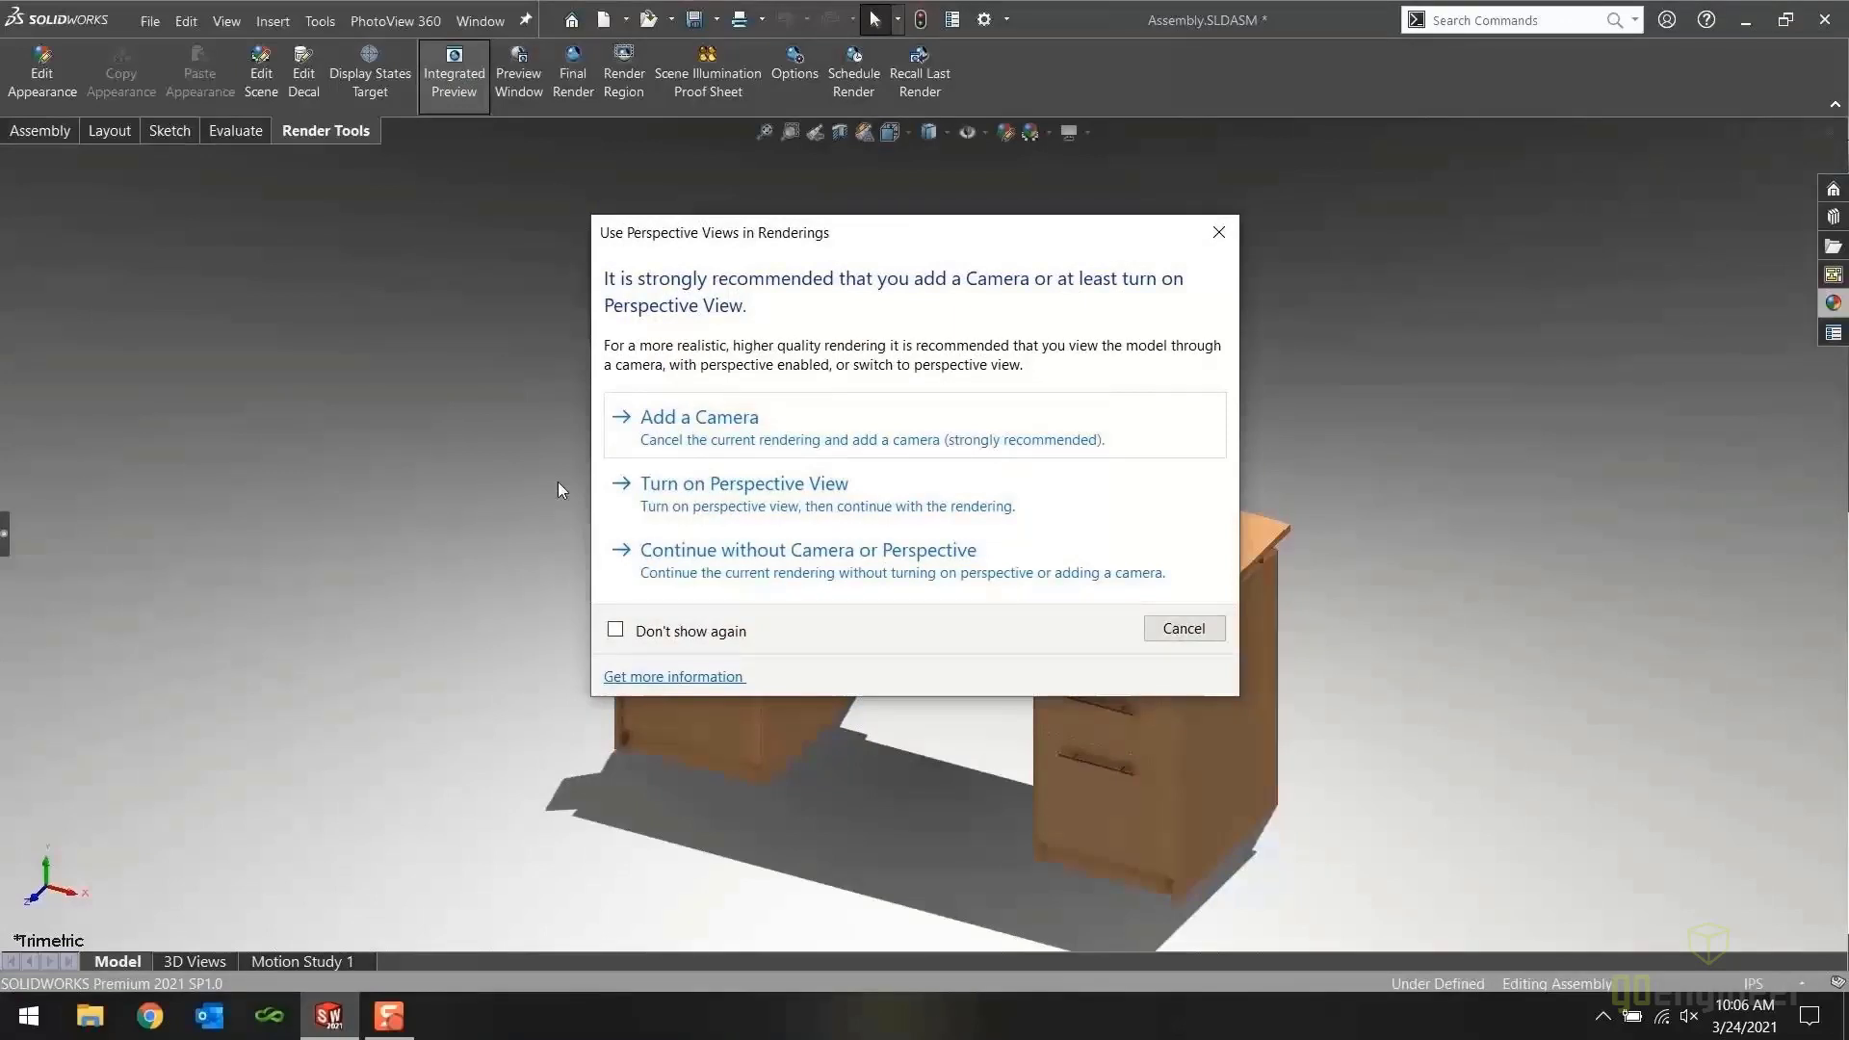
click(800, 488)
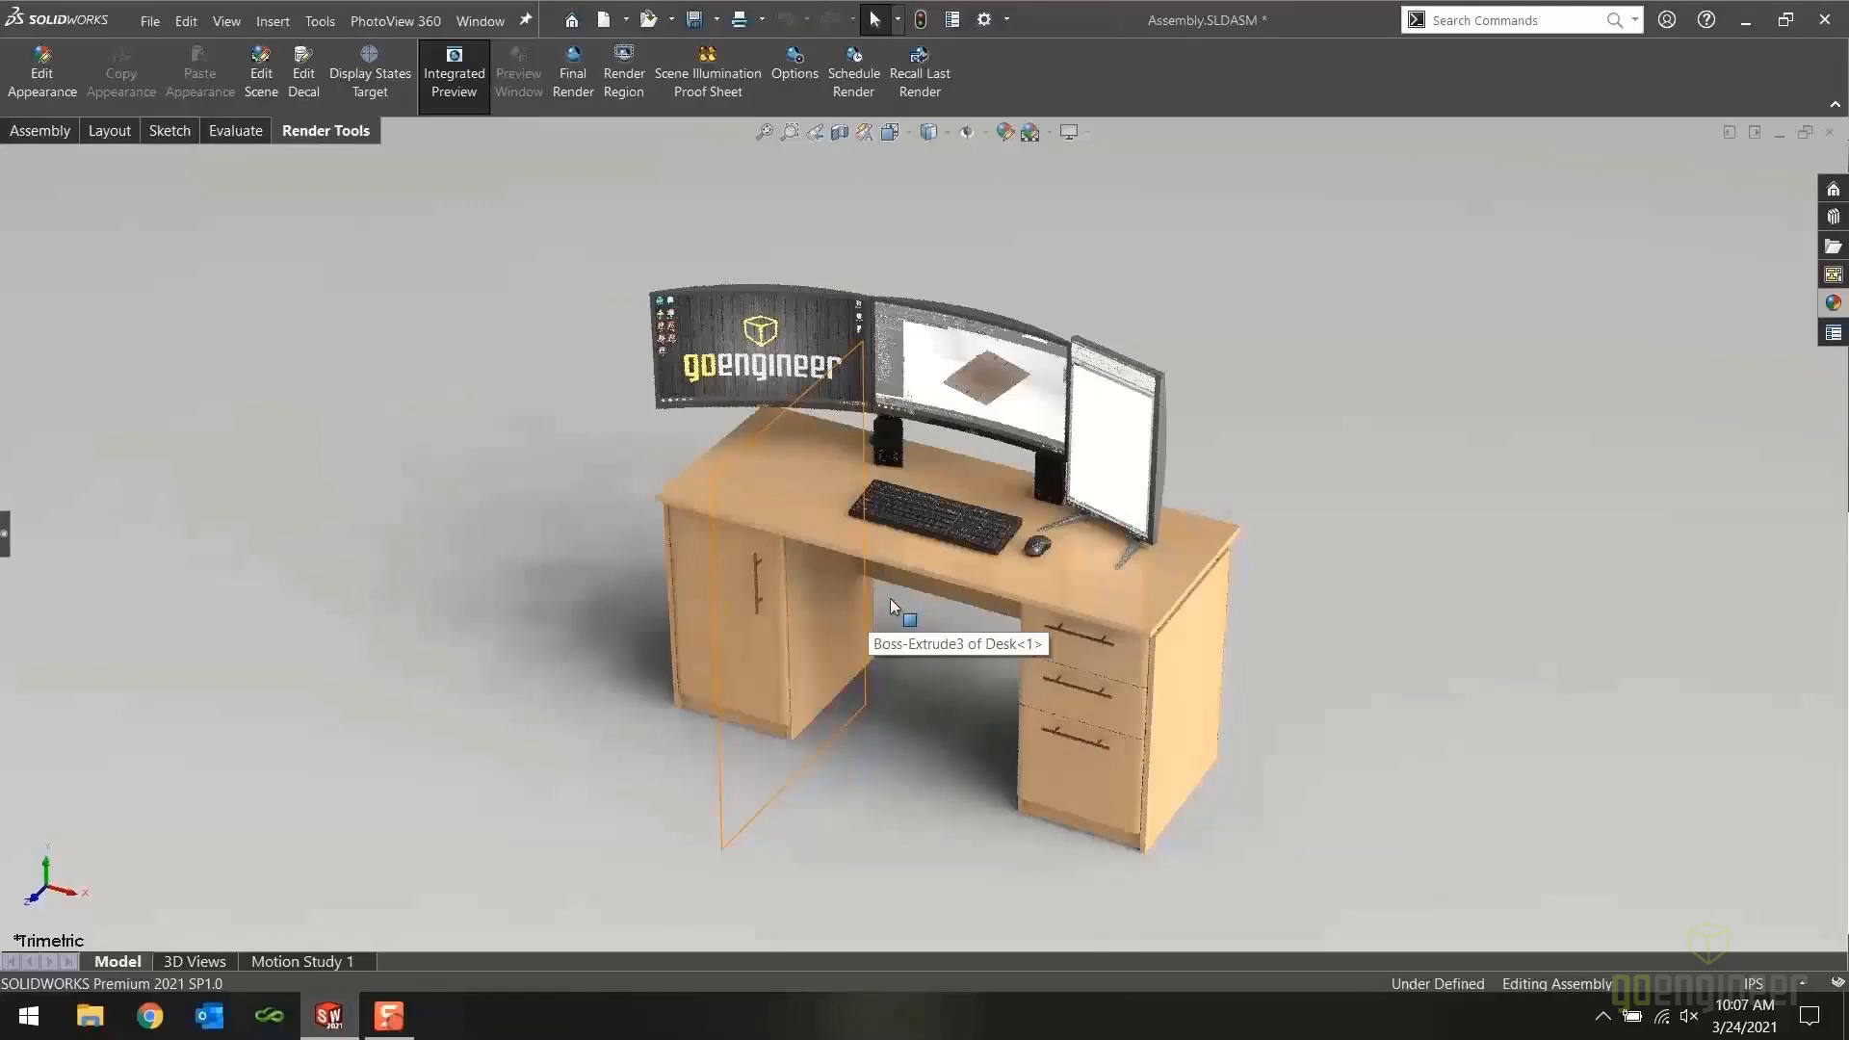
Examine the desk up close and from a lower angle in the integrated preview, and turn the preview off
scroll(397, 547, down, 3)
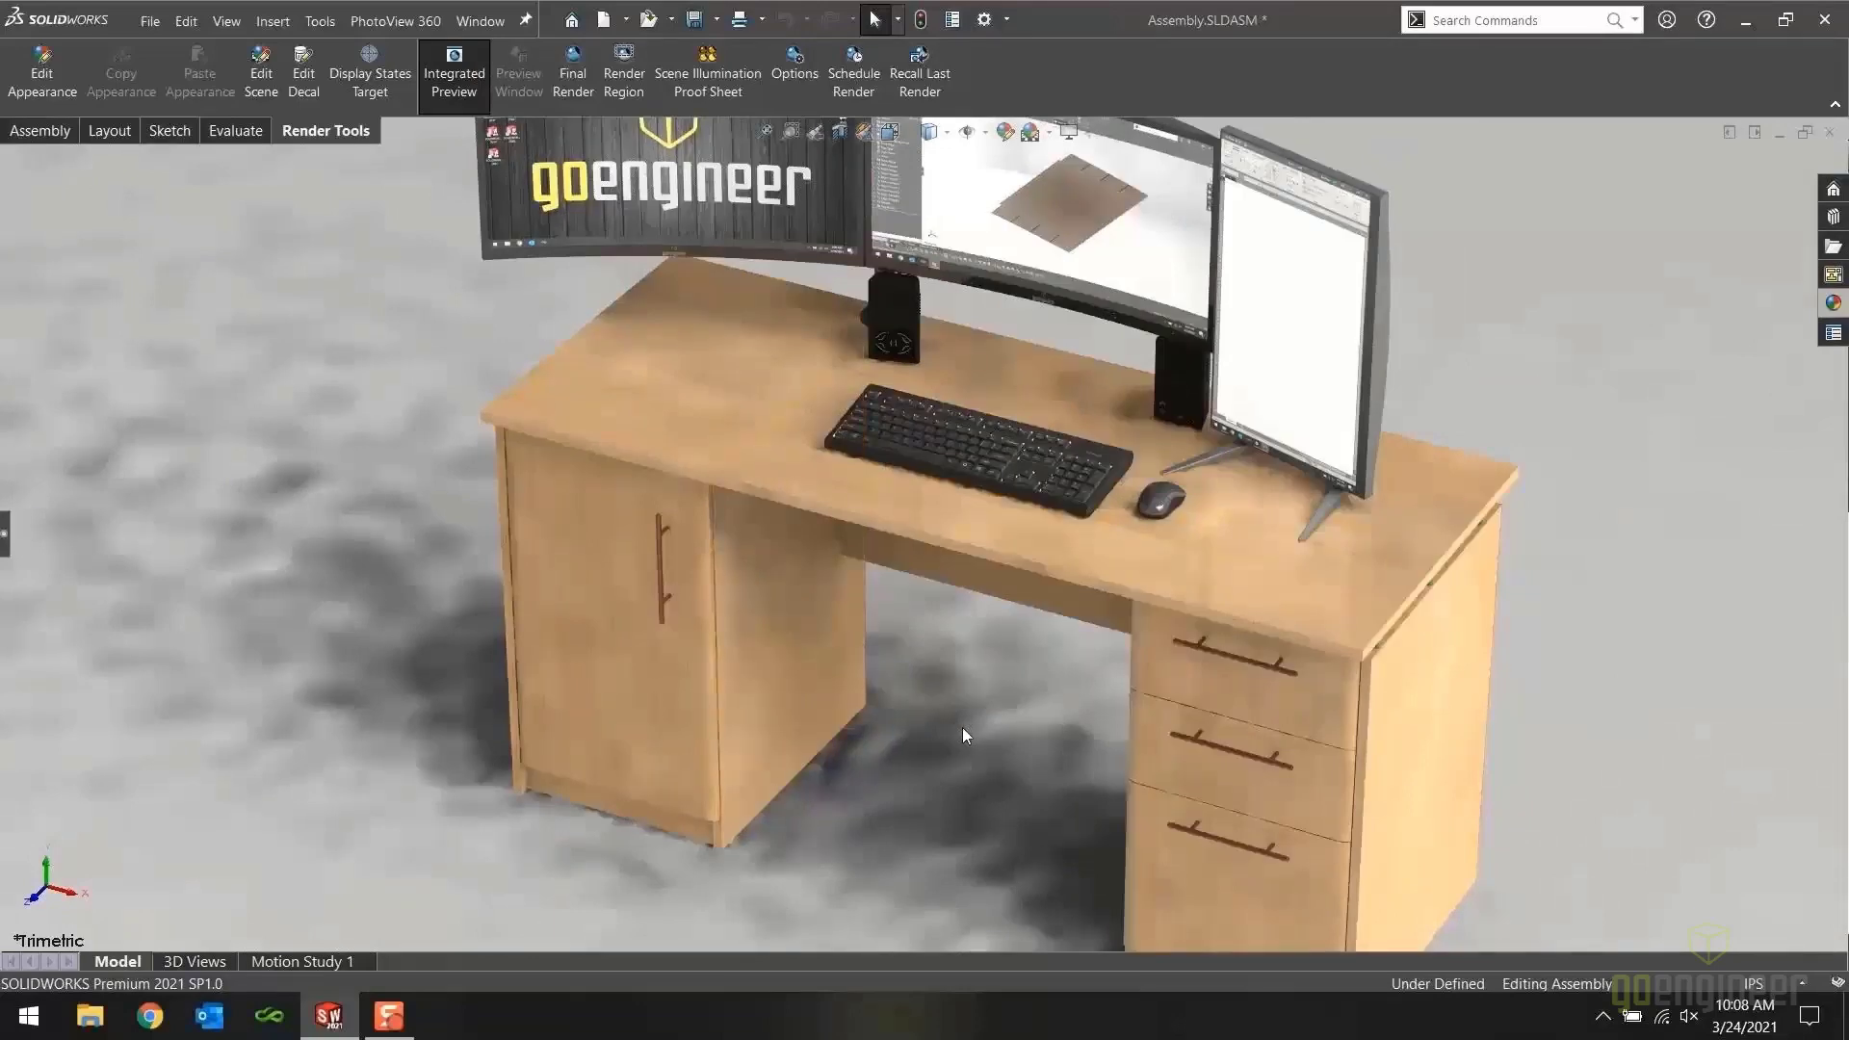
middle_drag(967, 732, 968, 657)
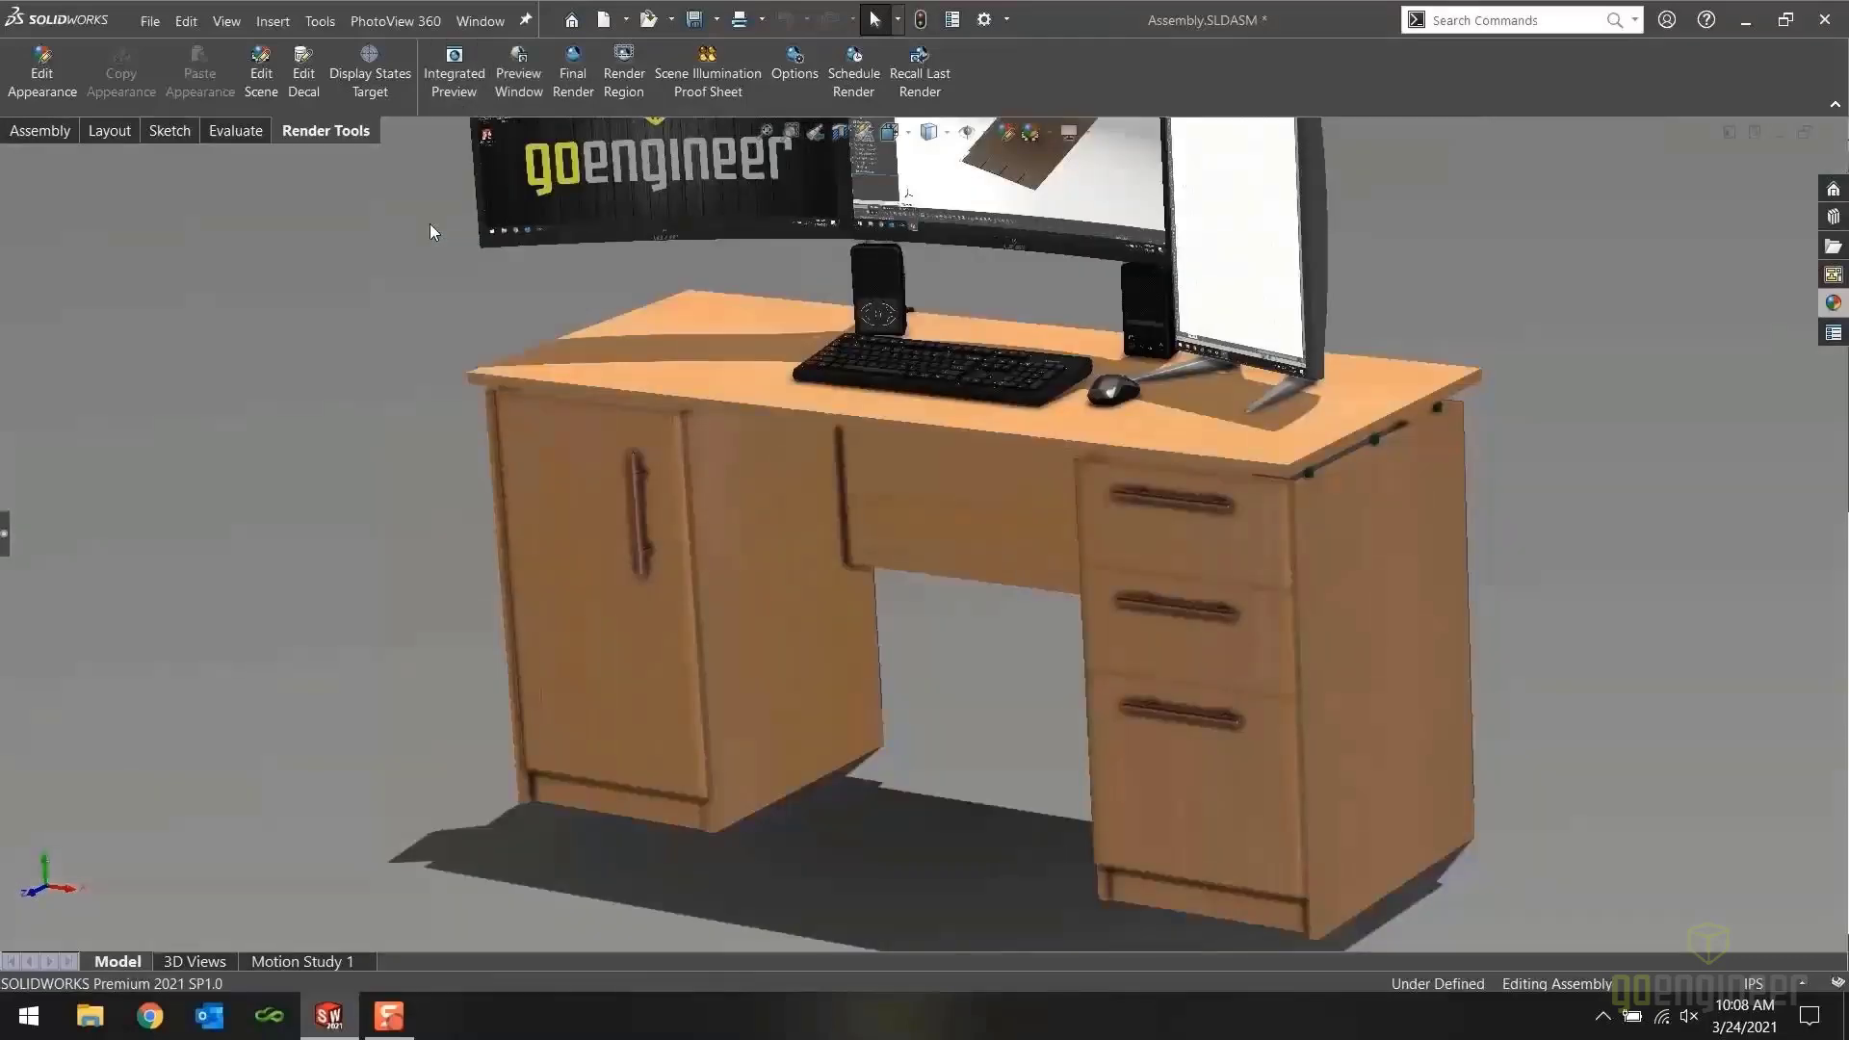
scroll(924, 489, up, 2)
middle_drag(923, 487, 938, 523)
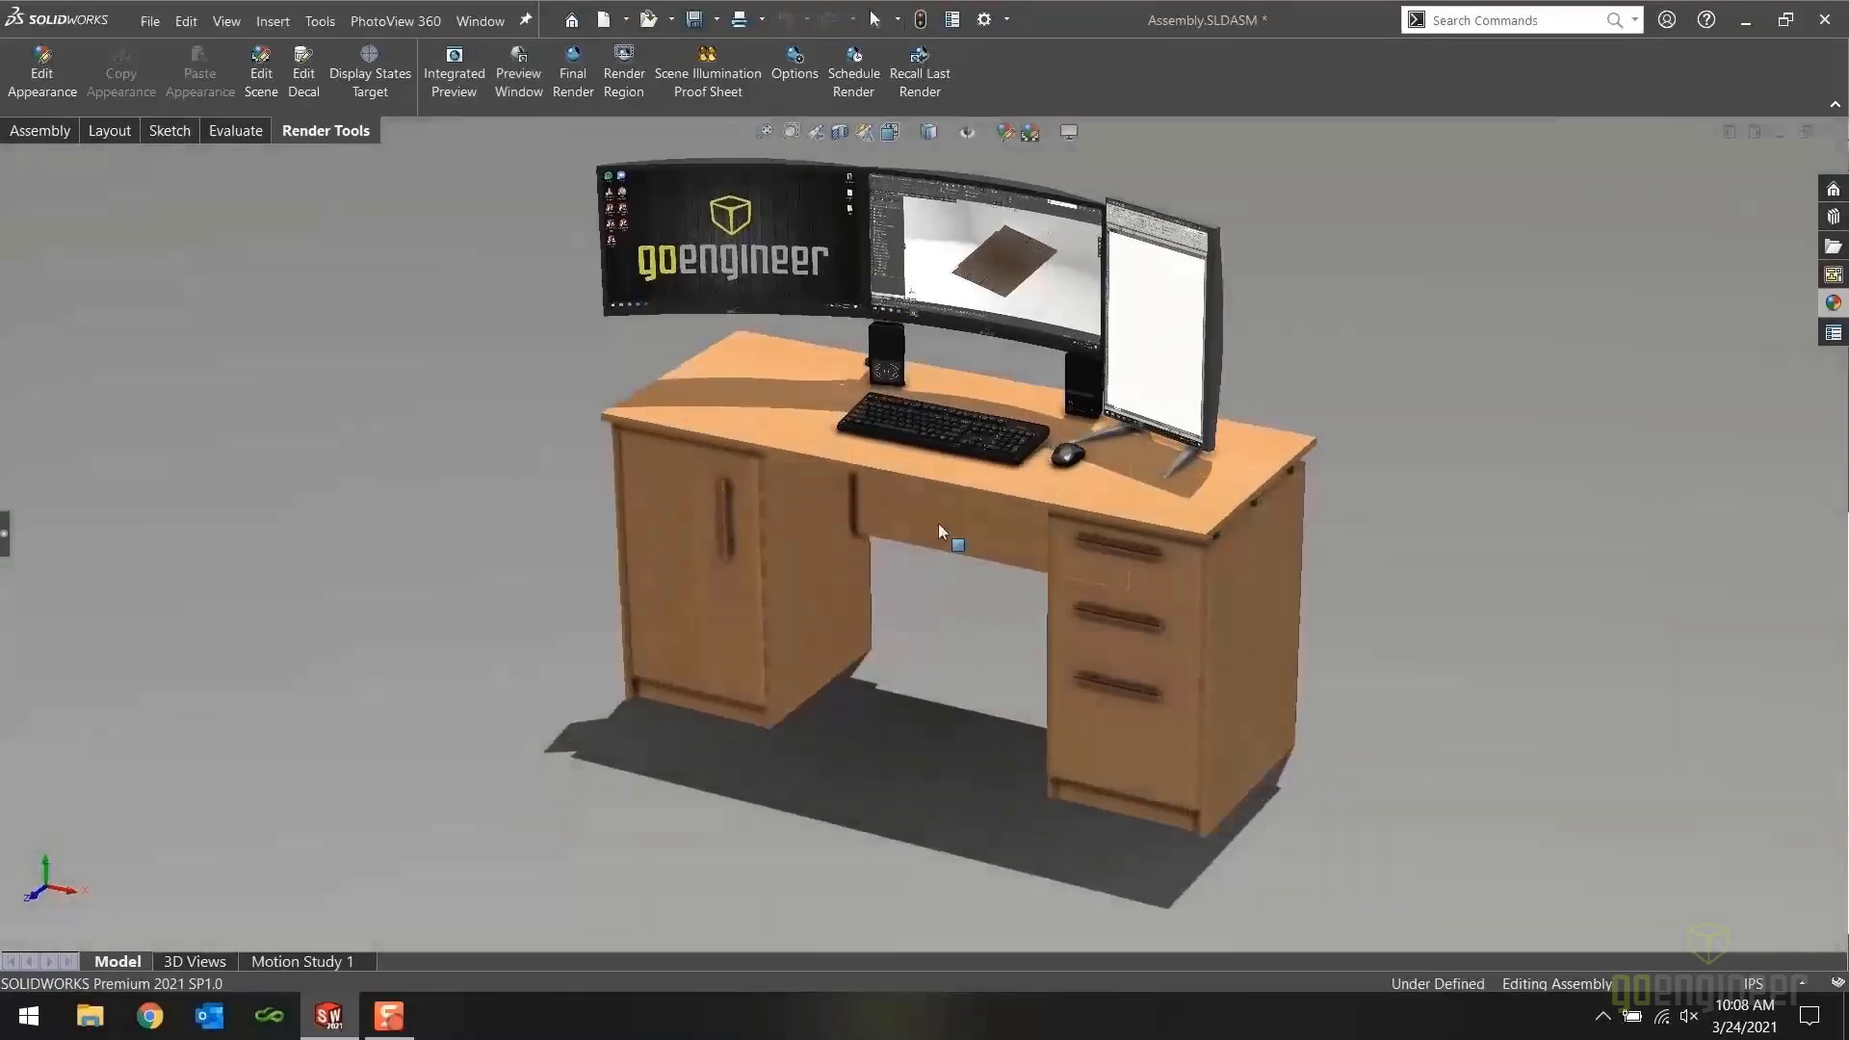
scroll(956, 511, down, 2)
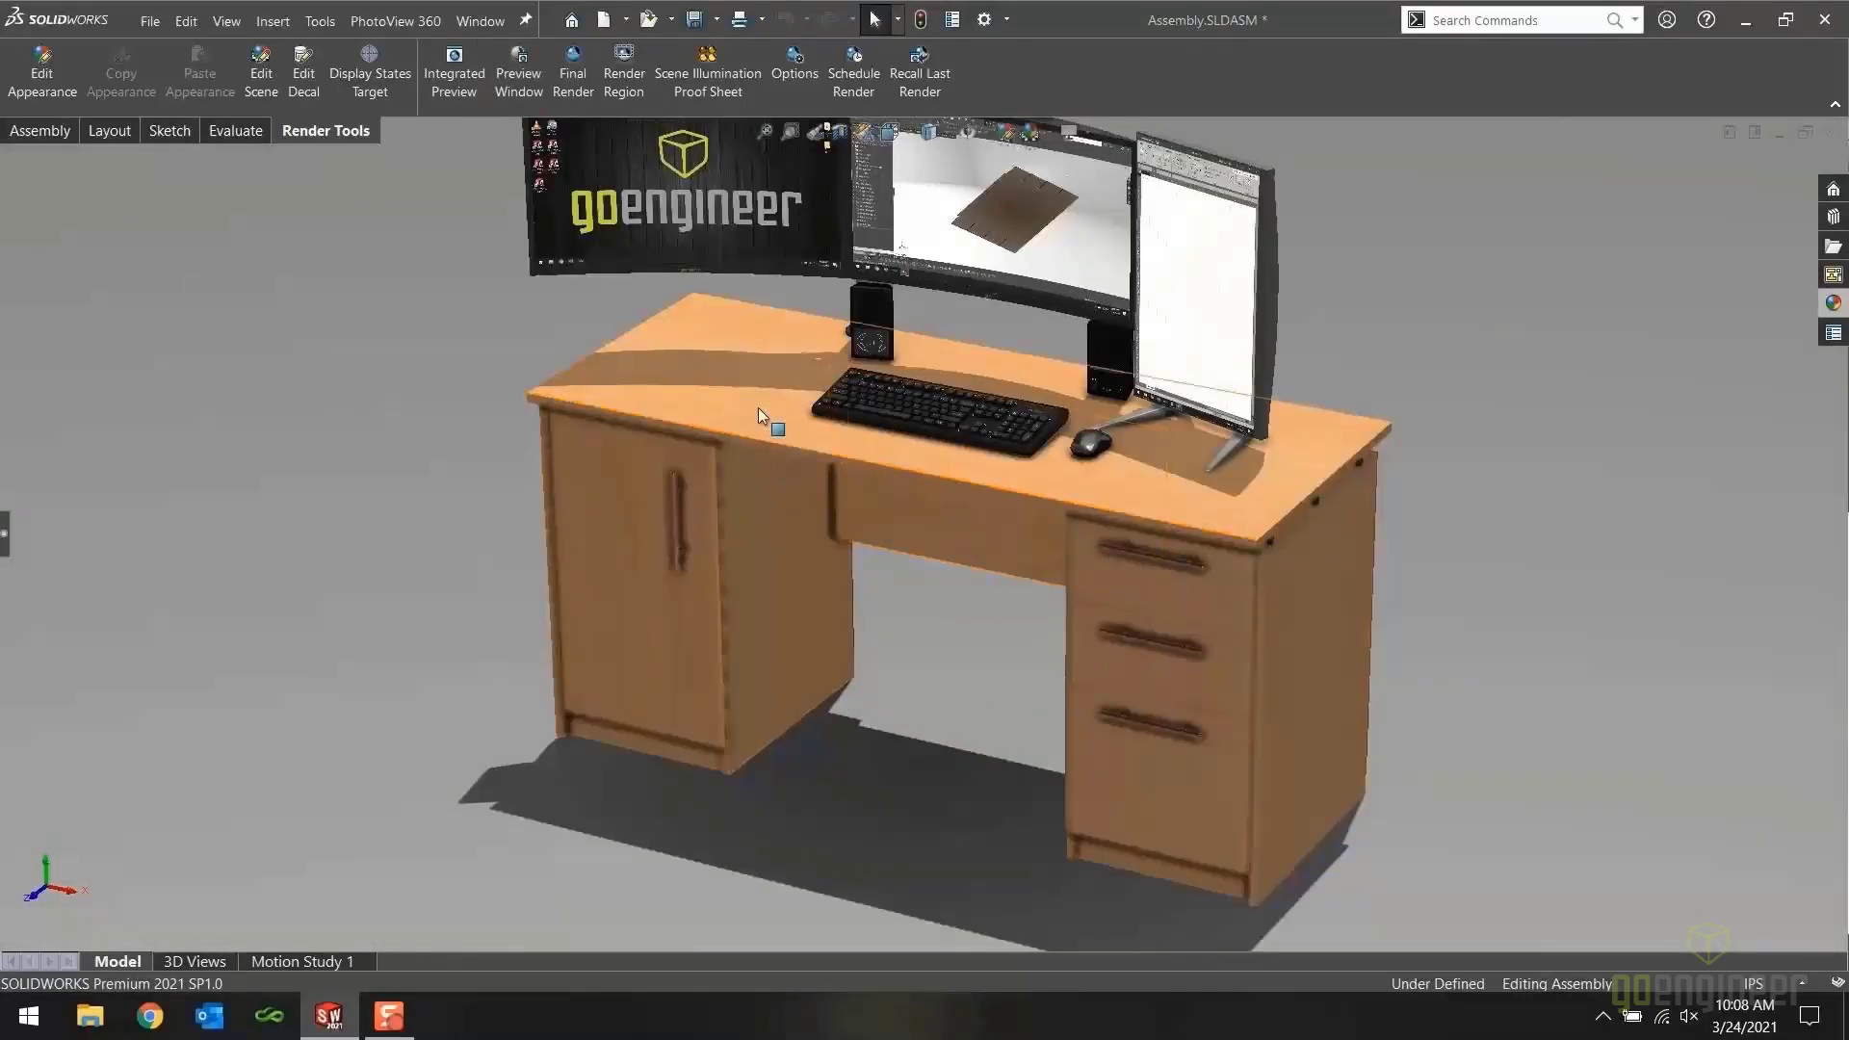
right_drag(382, 581, 459, 473)
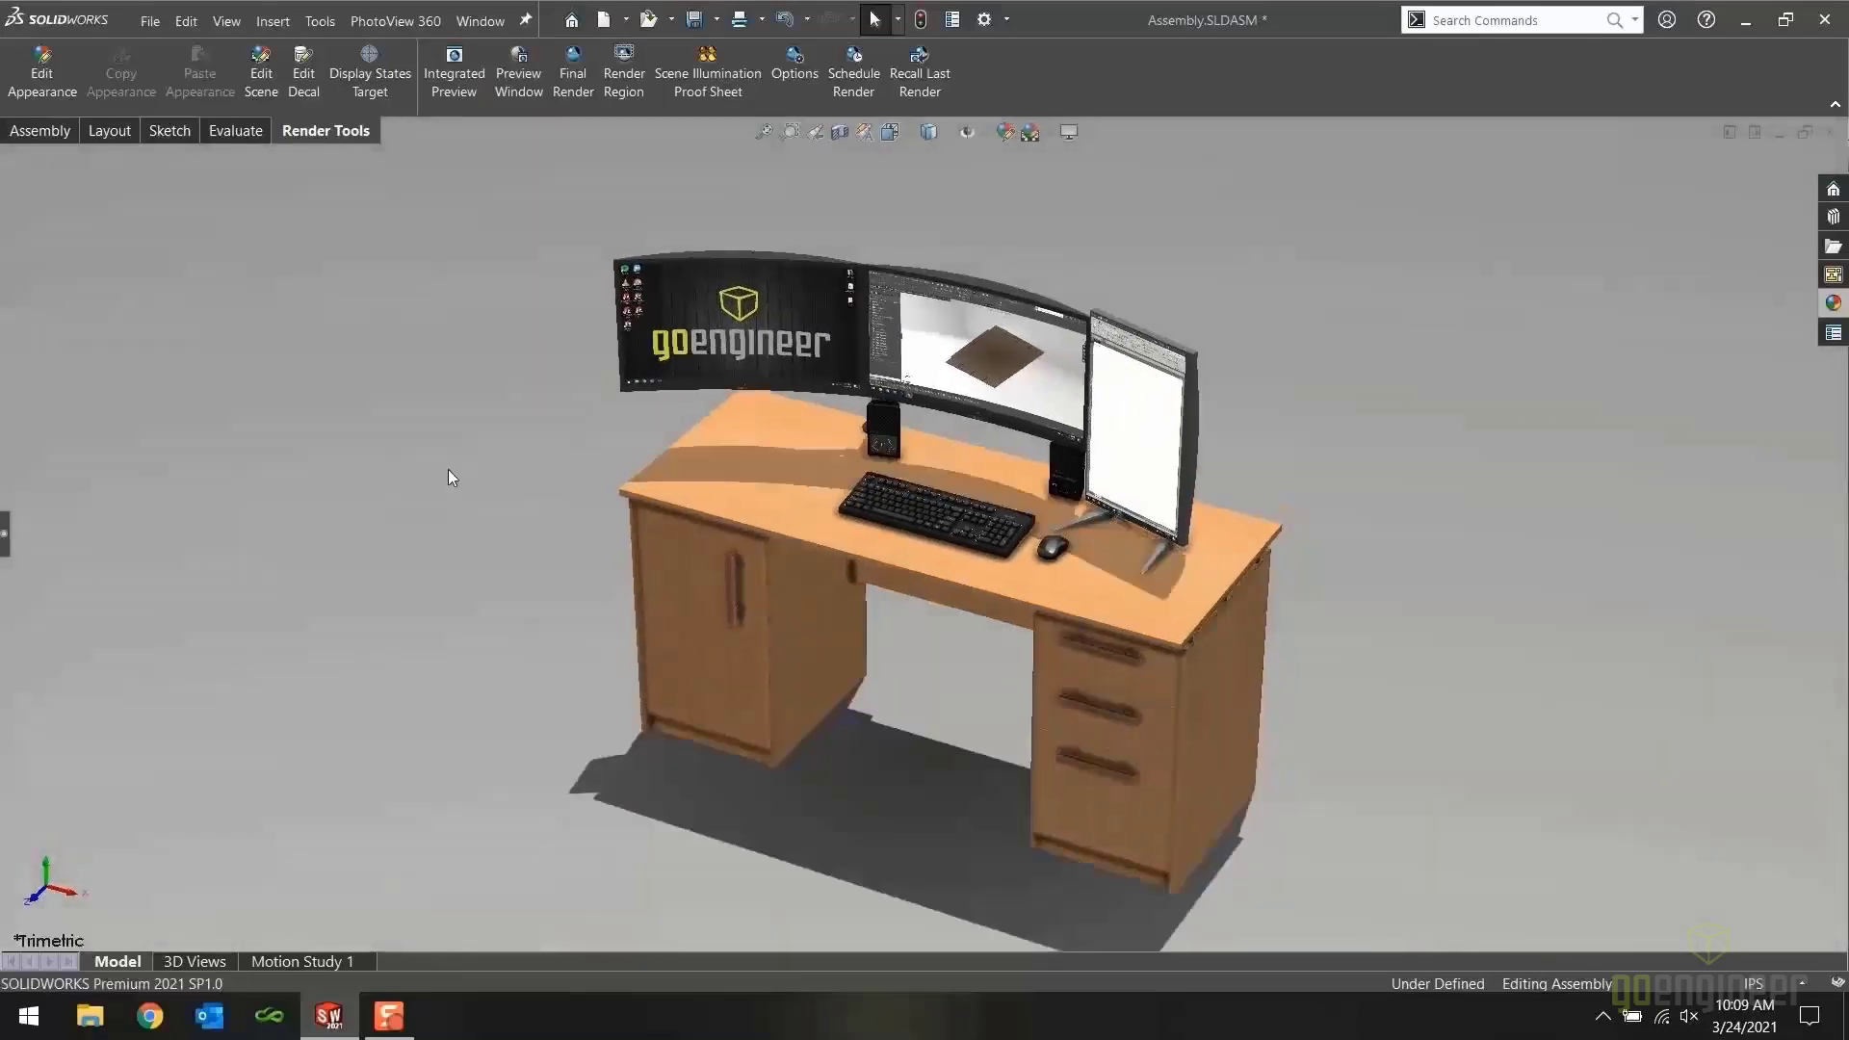
Open the Desk part from the assembly and start editing the polished beech 2d<5> appearance on Boss-Extrude1
click(4, 540)
right_click(715, 475)
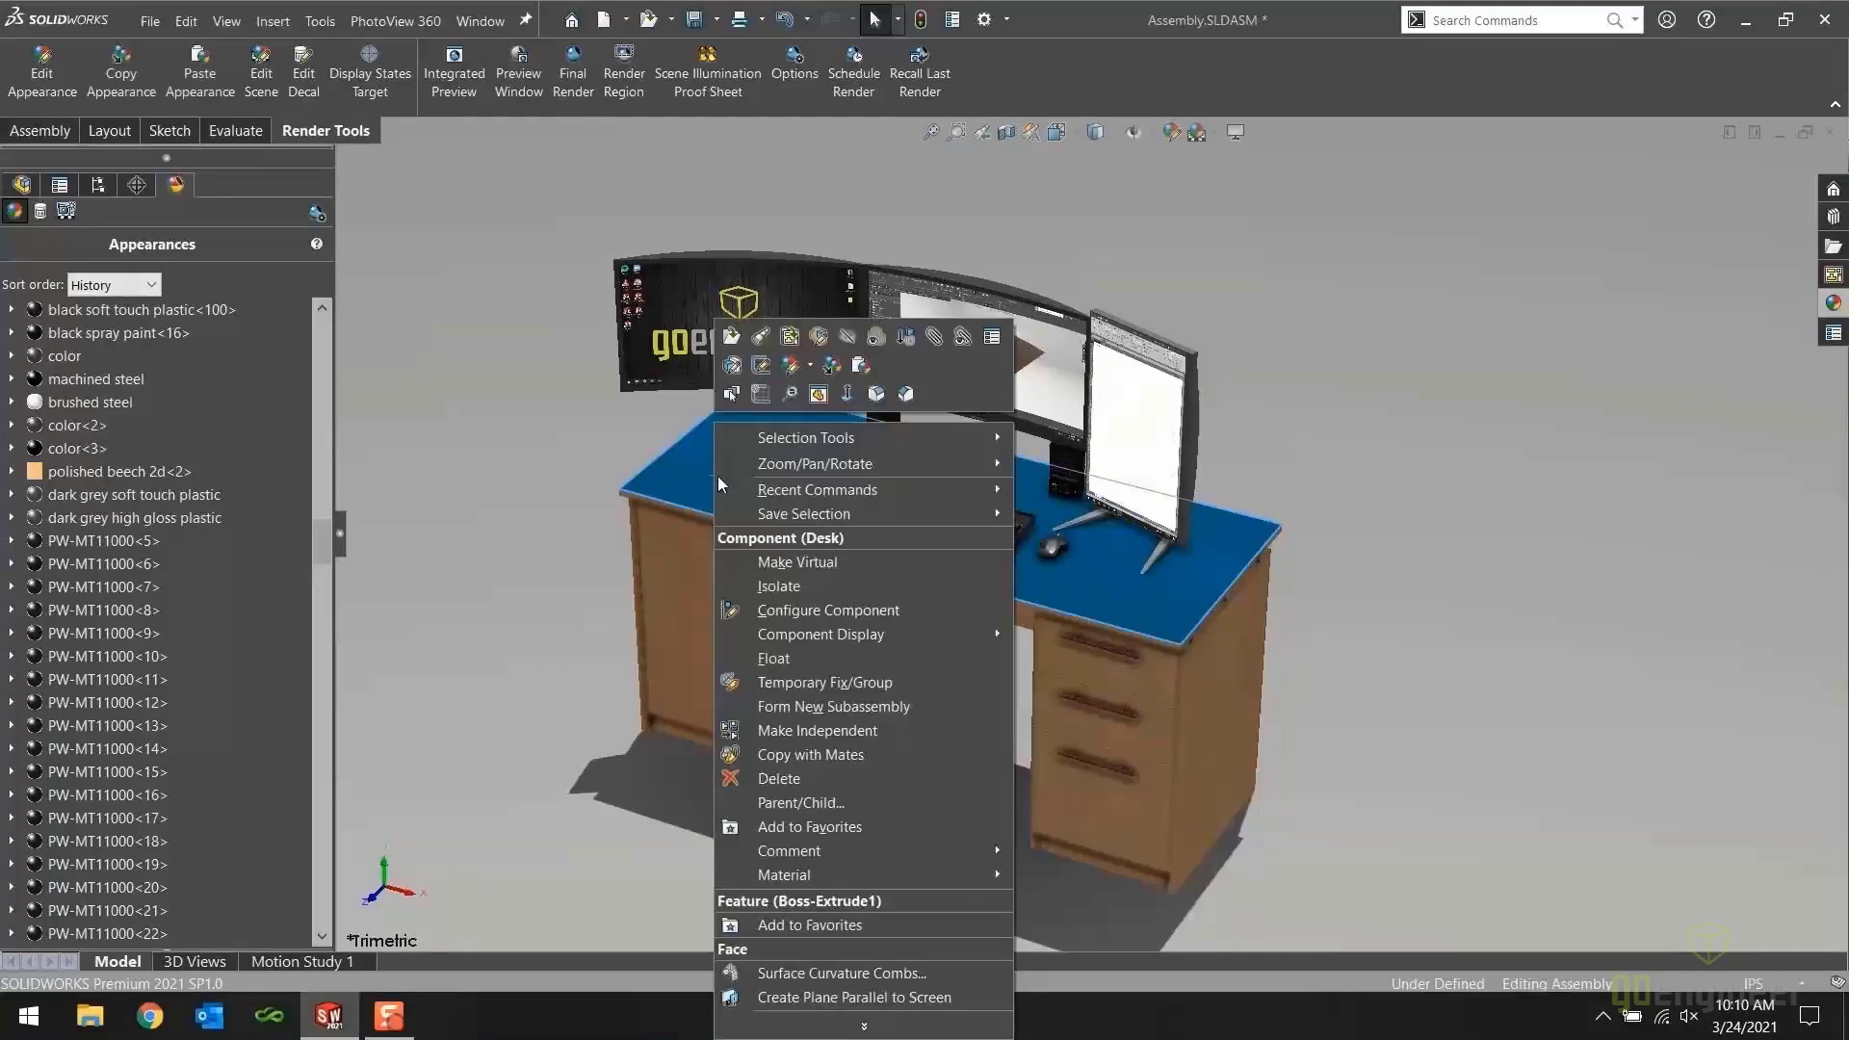
click(738, 339)
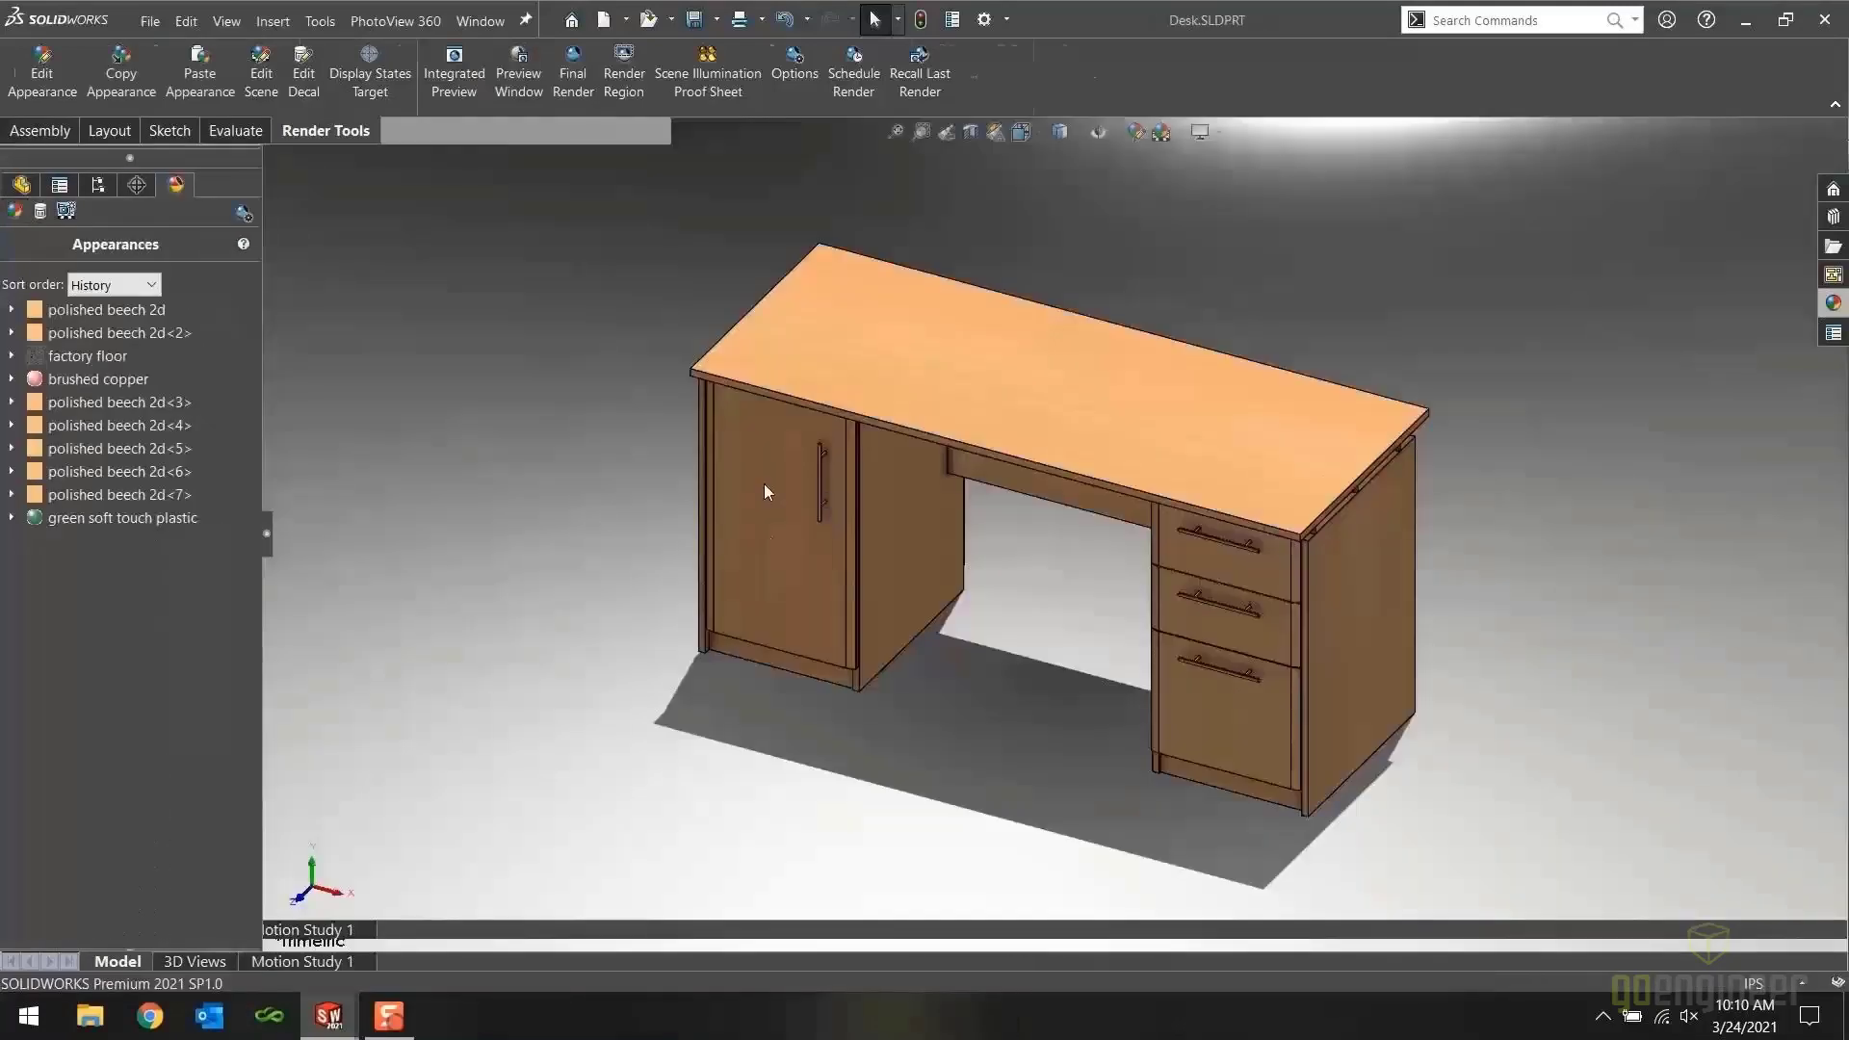
click(66, 479)
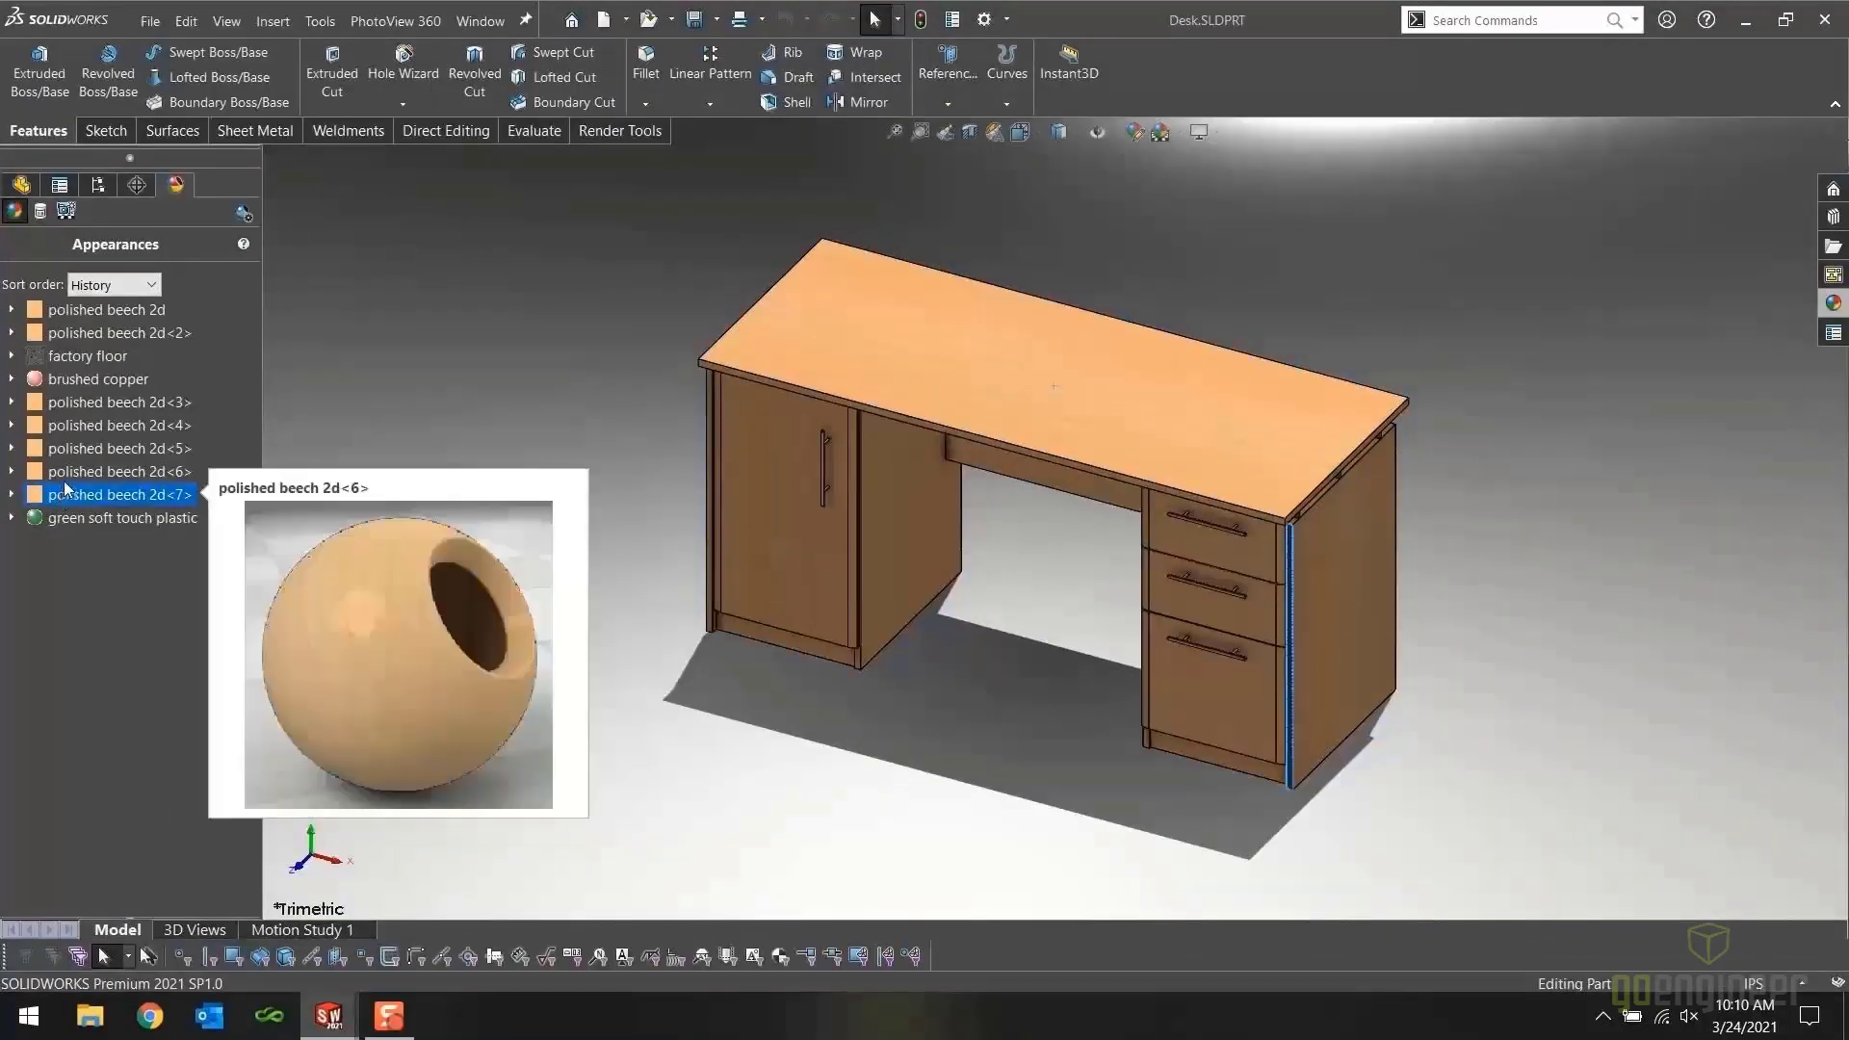
click(11, 448)
right_click(92, 470)
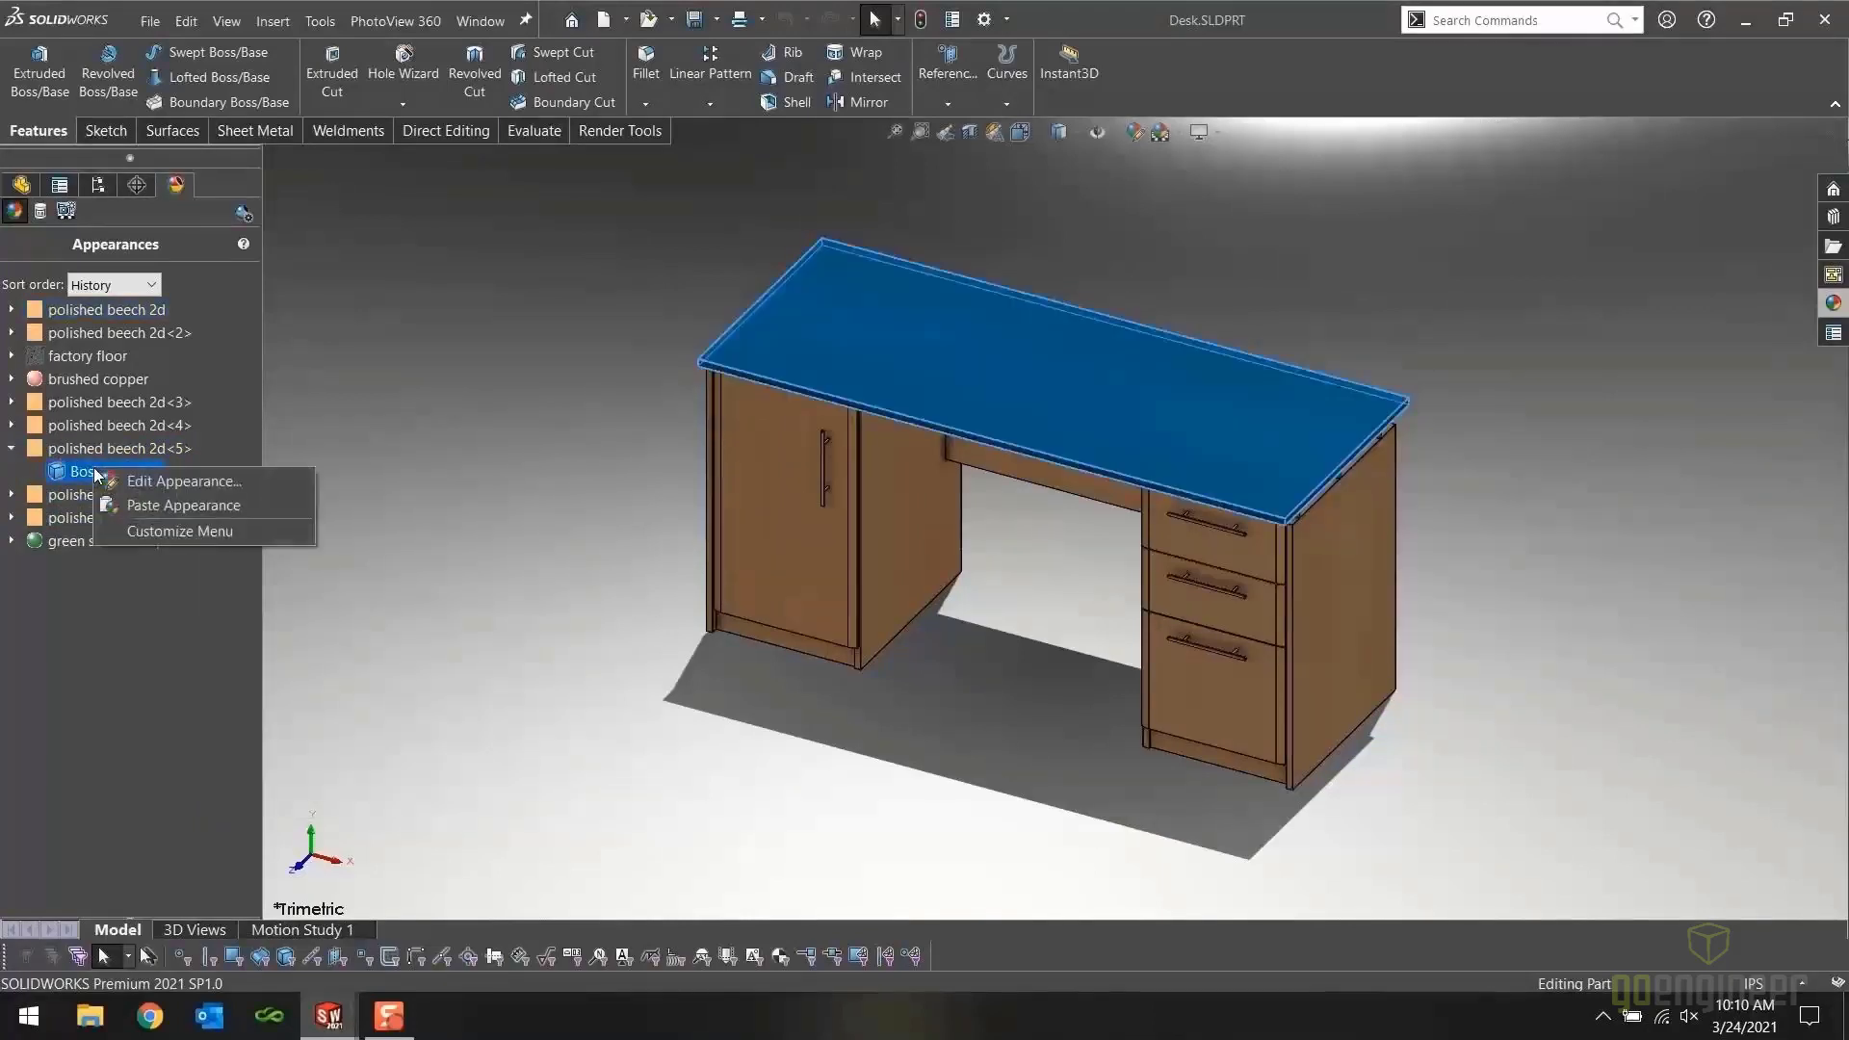
click(160, 482)
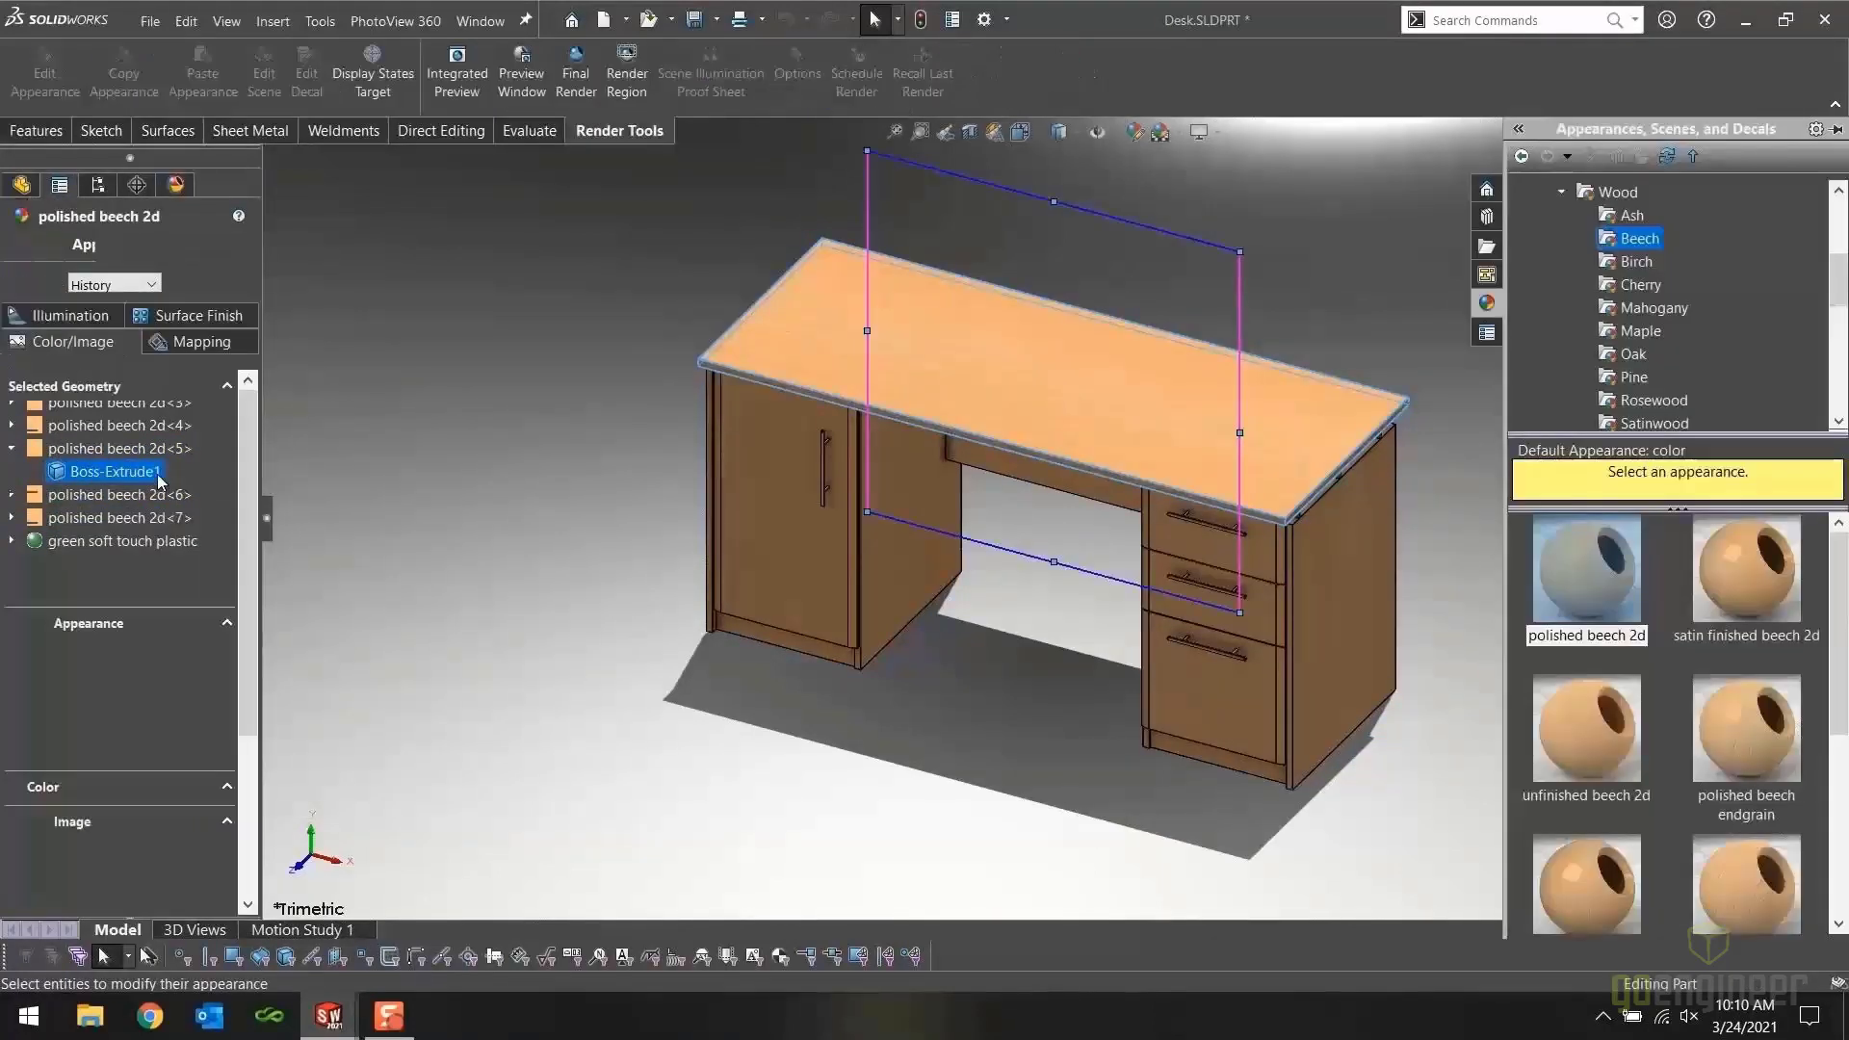
Turn on blurry reflections and slightly lower the reflection amount in the desktop appearance's illumination settings
click(72, 317)
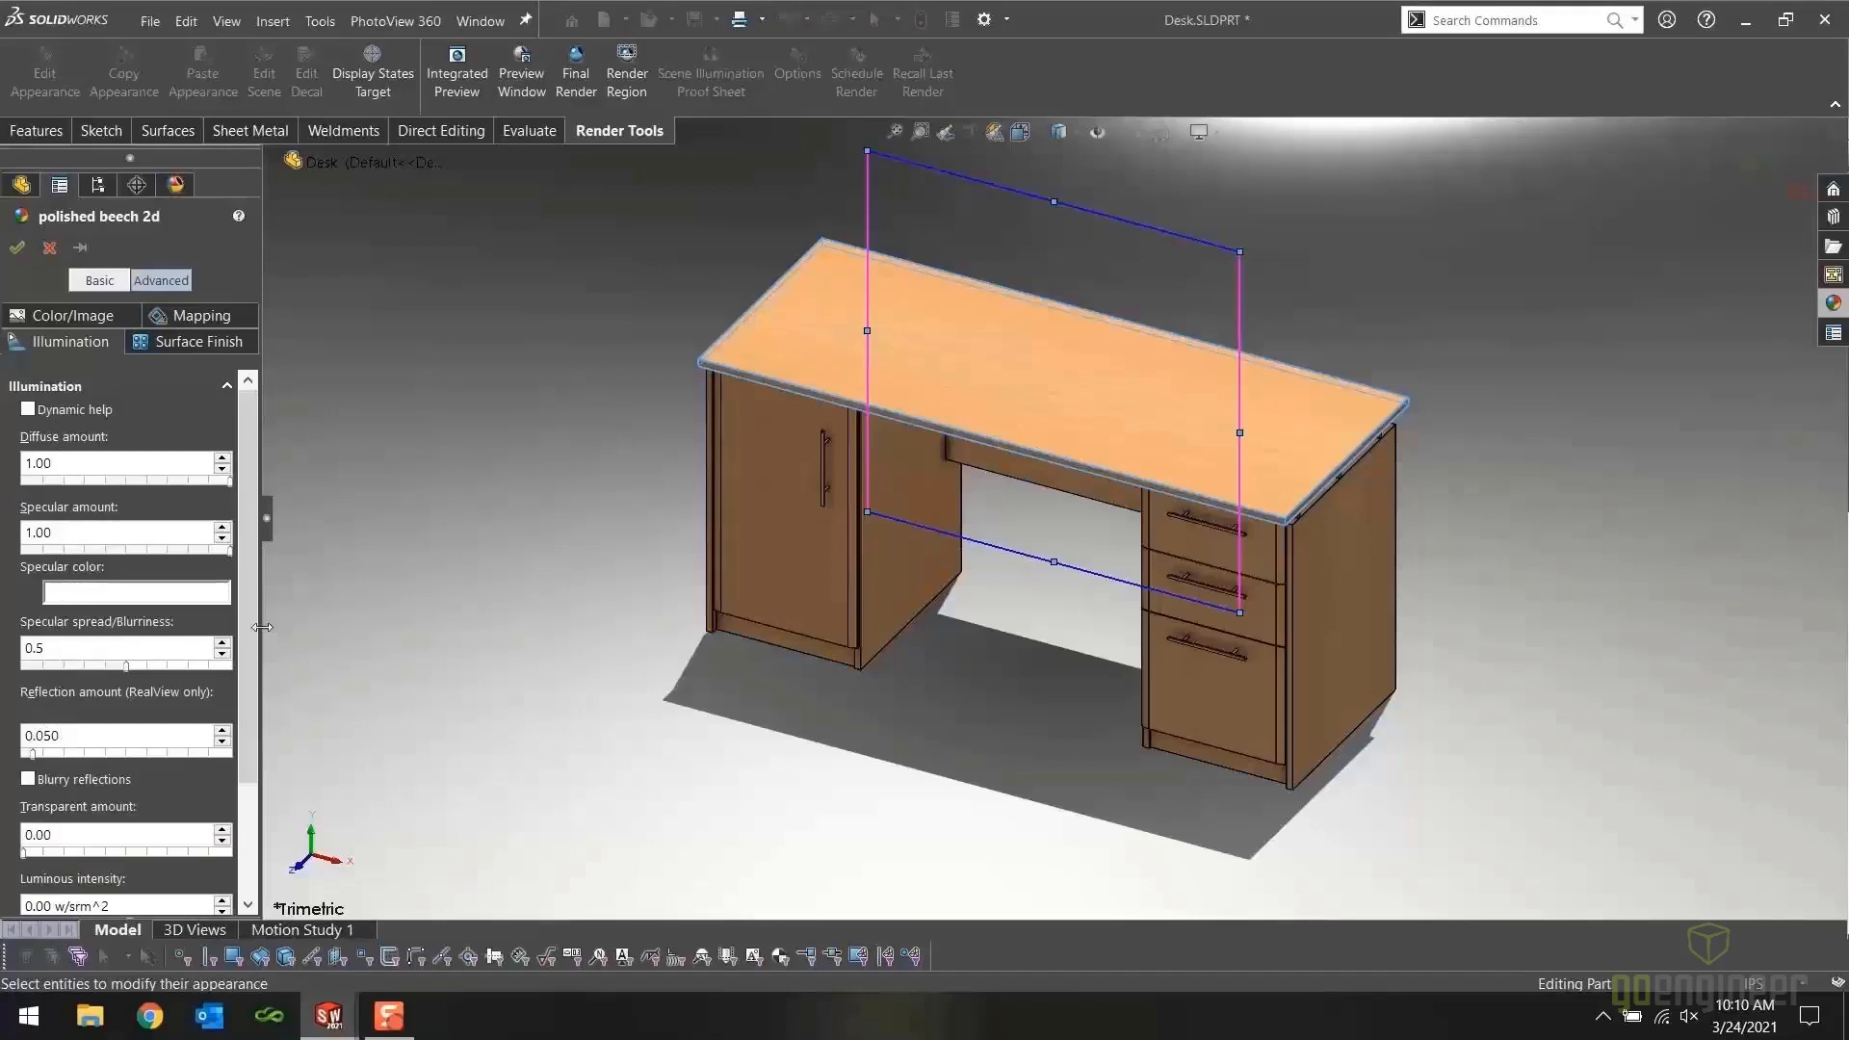
drag(255, 626, 246, 747)
click(30, 625)
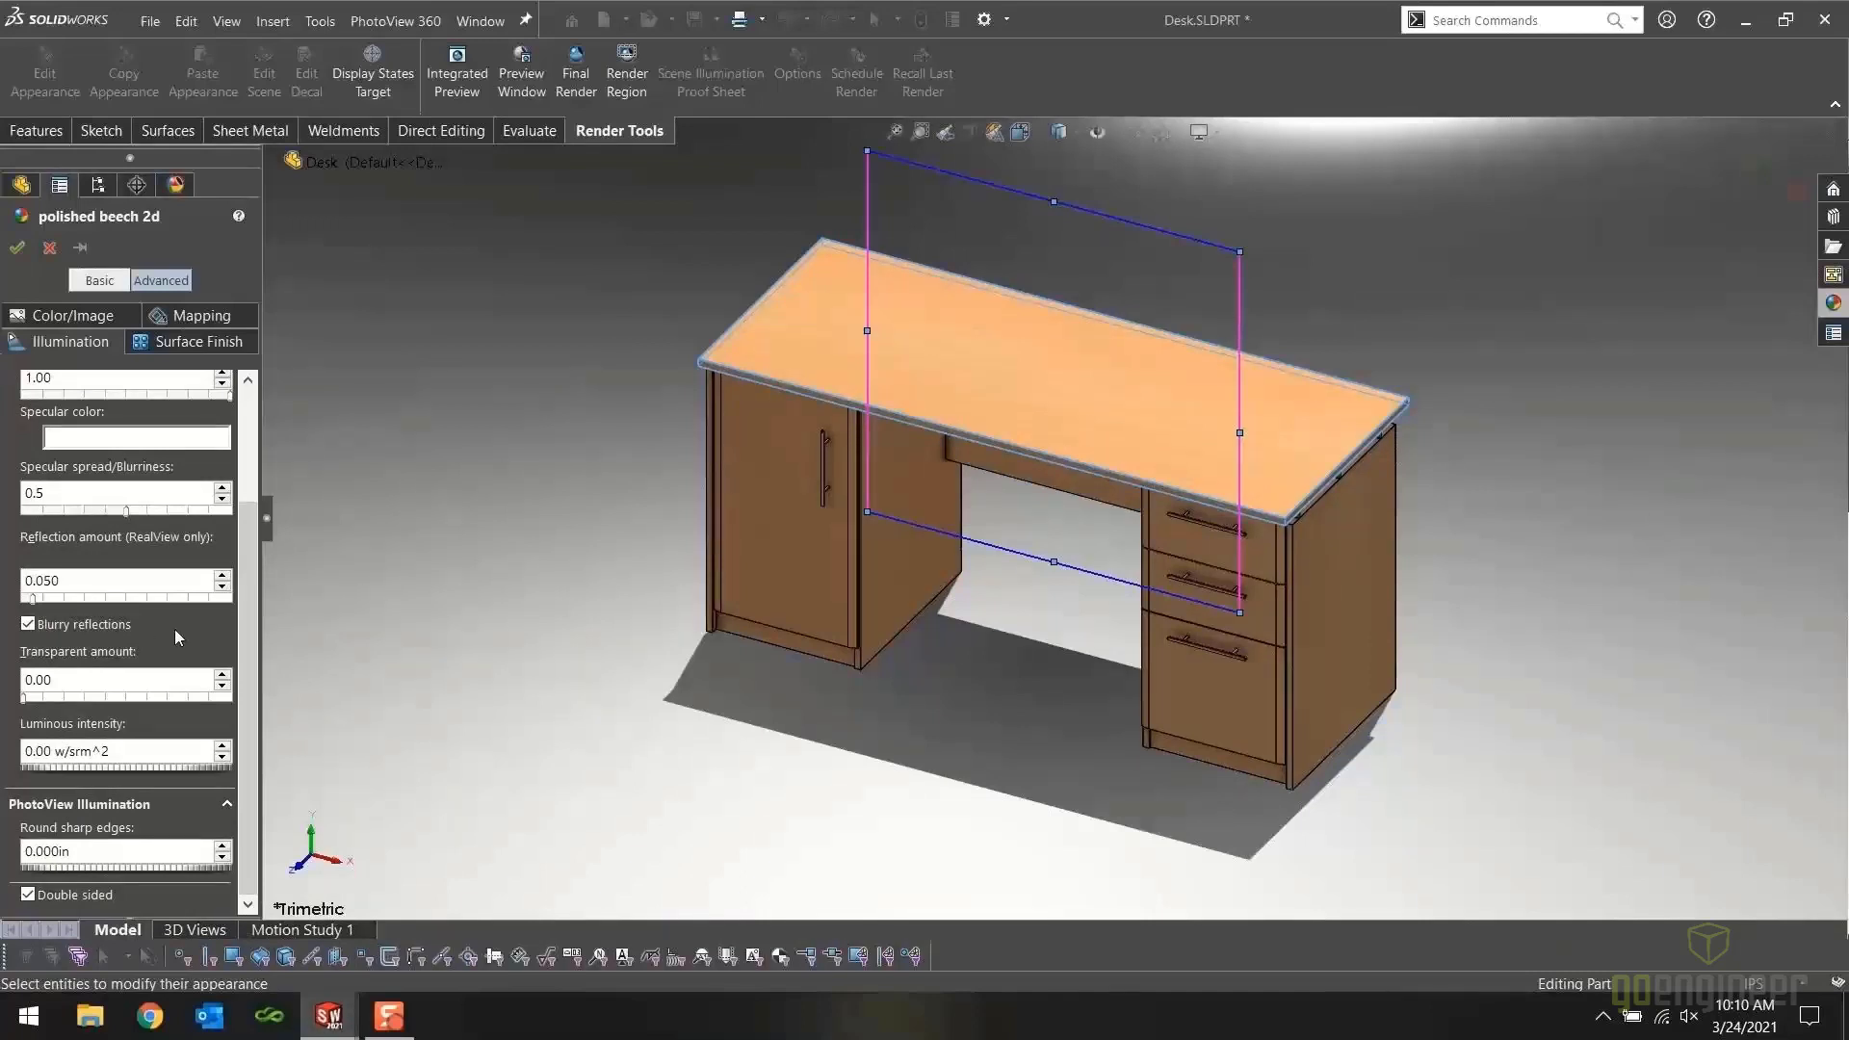
click(222, 585)
click(223, 585)
click(17, 247)
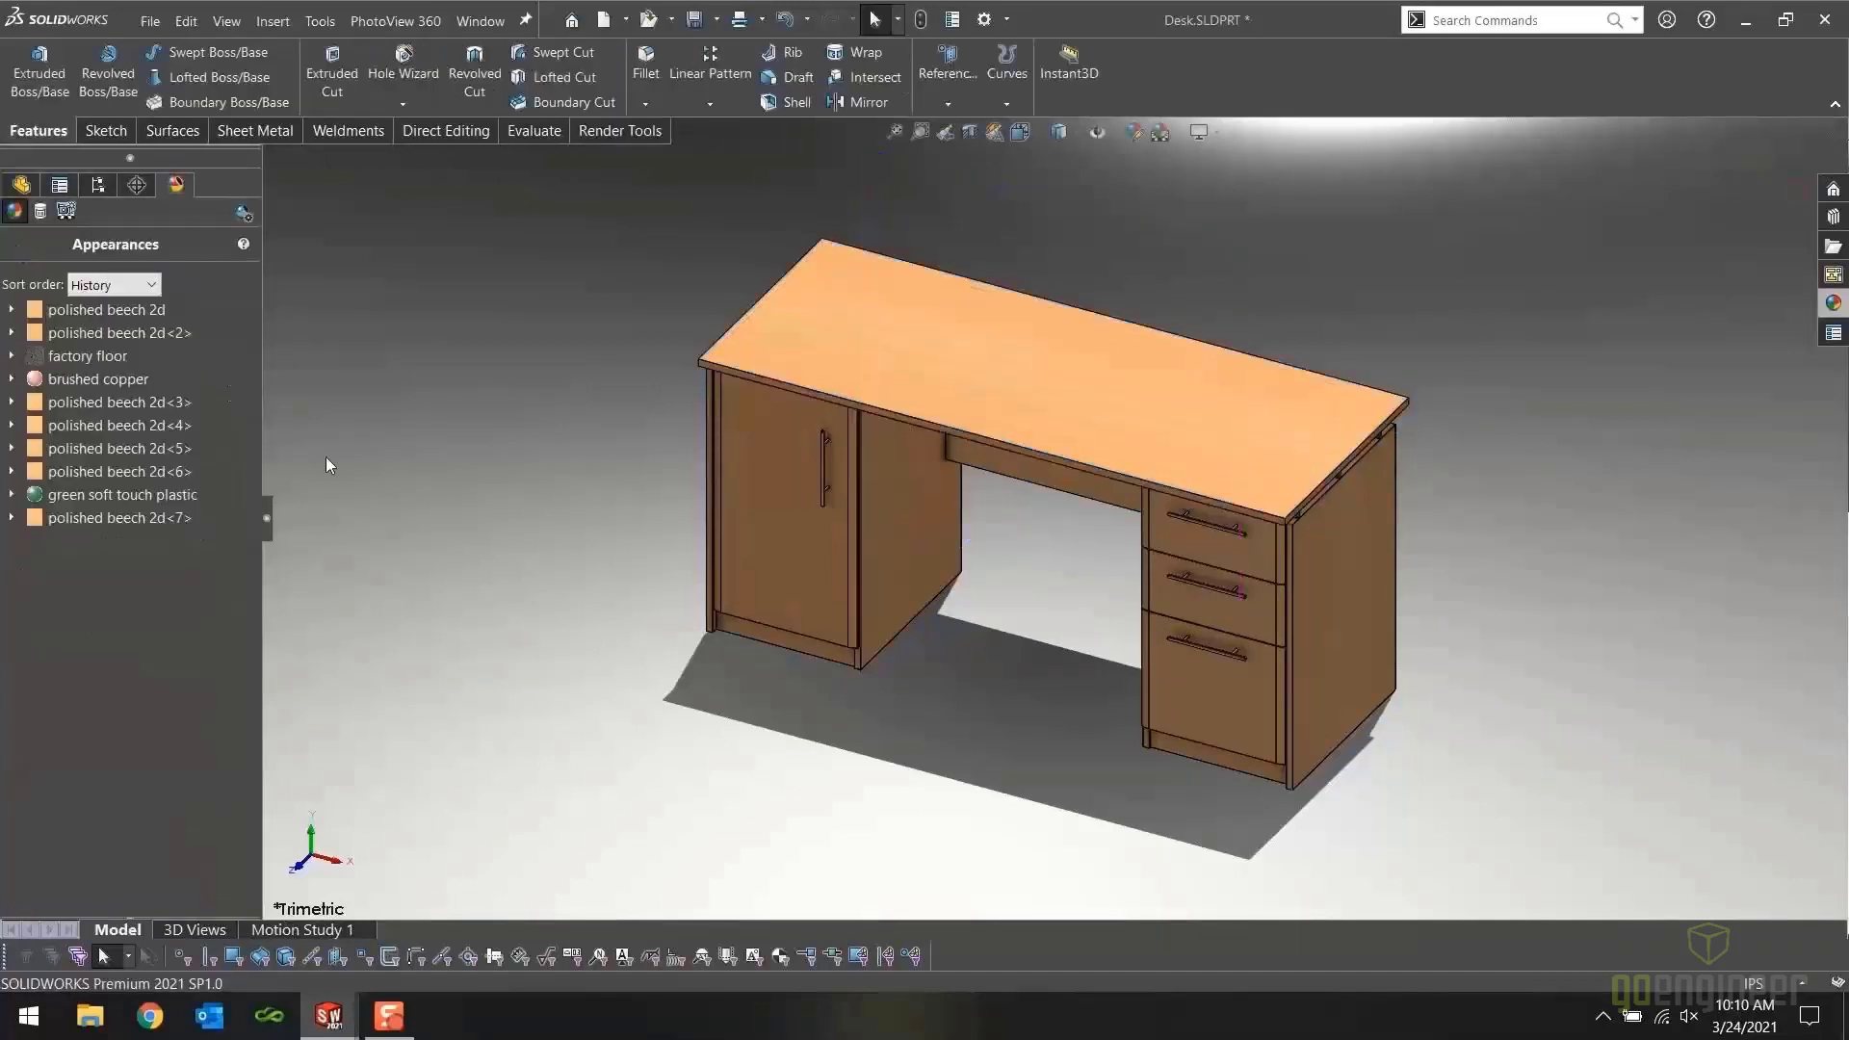
Fit the Desk part in the view, save it and close it to return to the assembly
key(f)
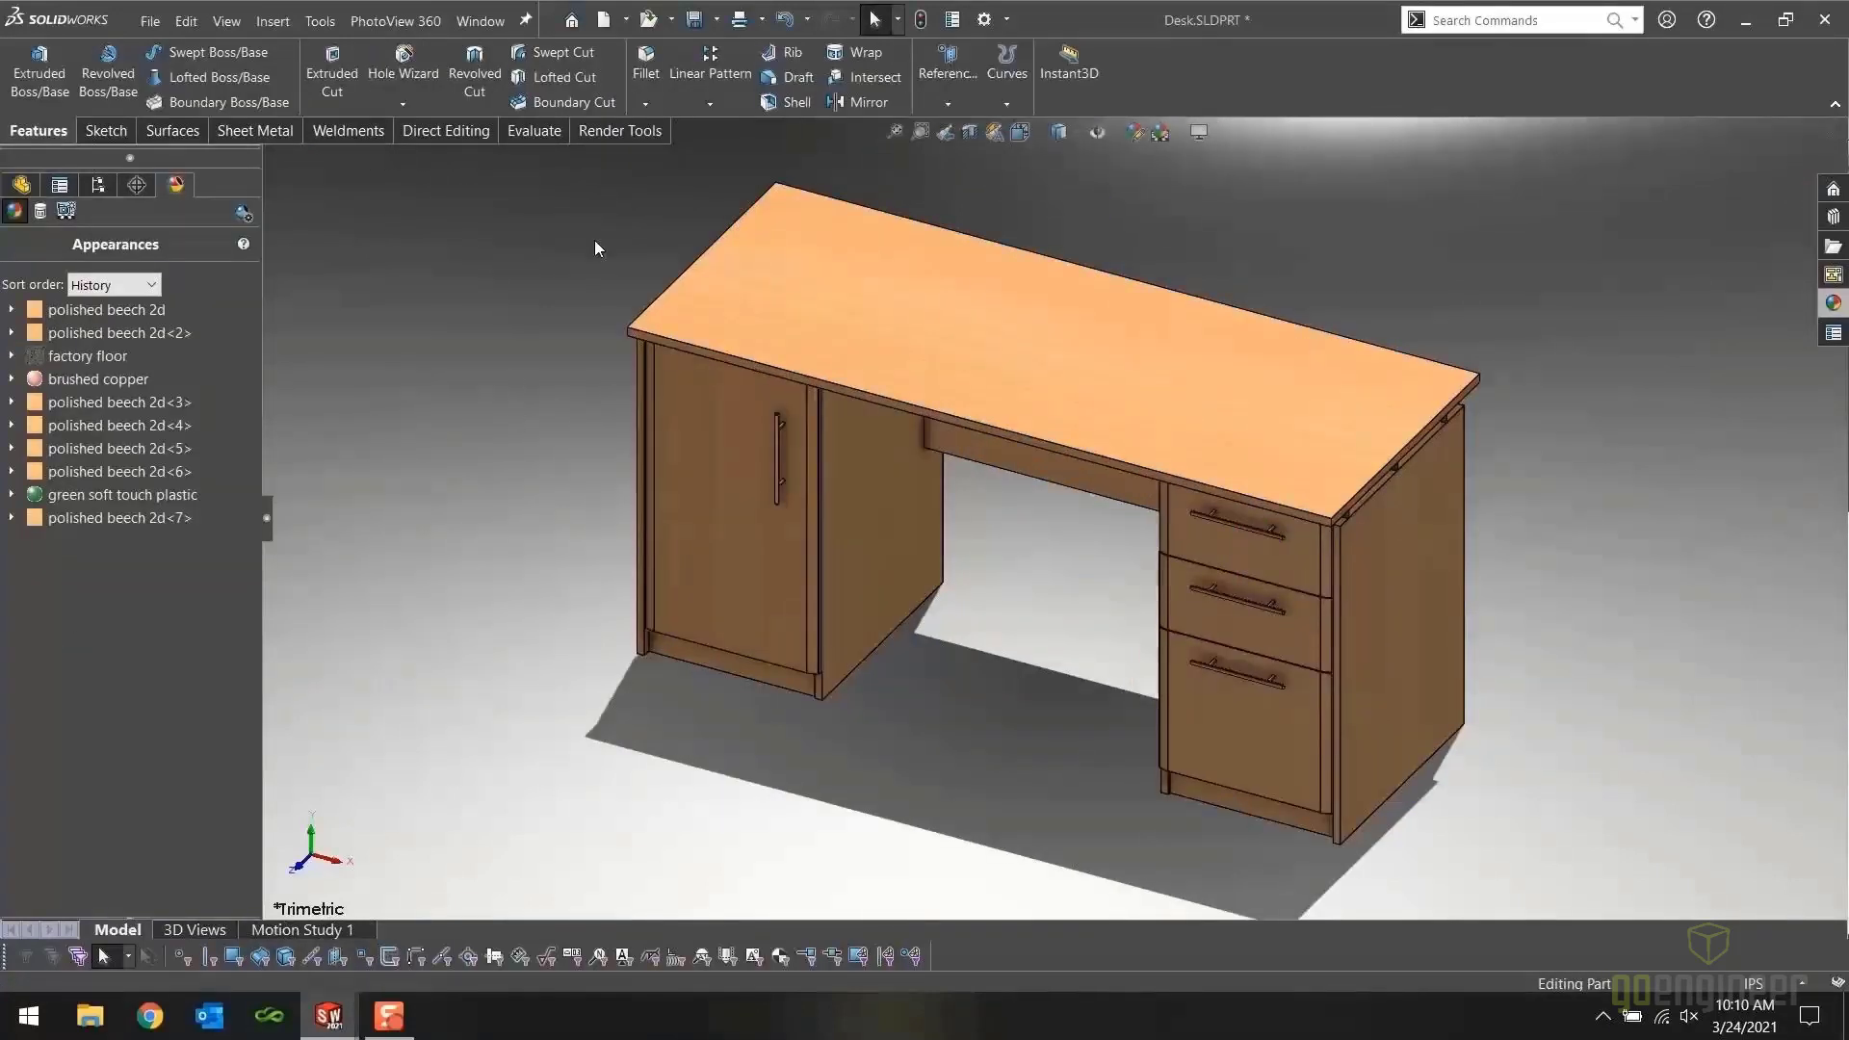
click(694, 20)
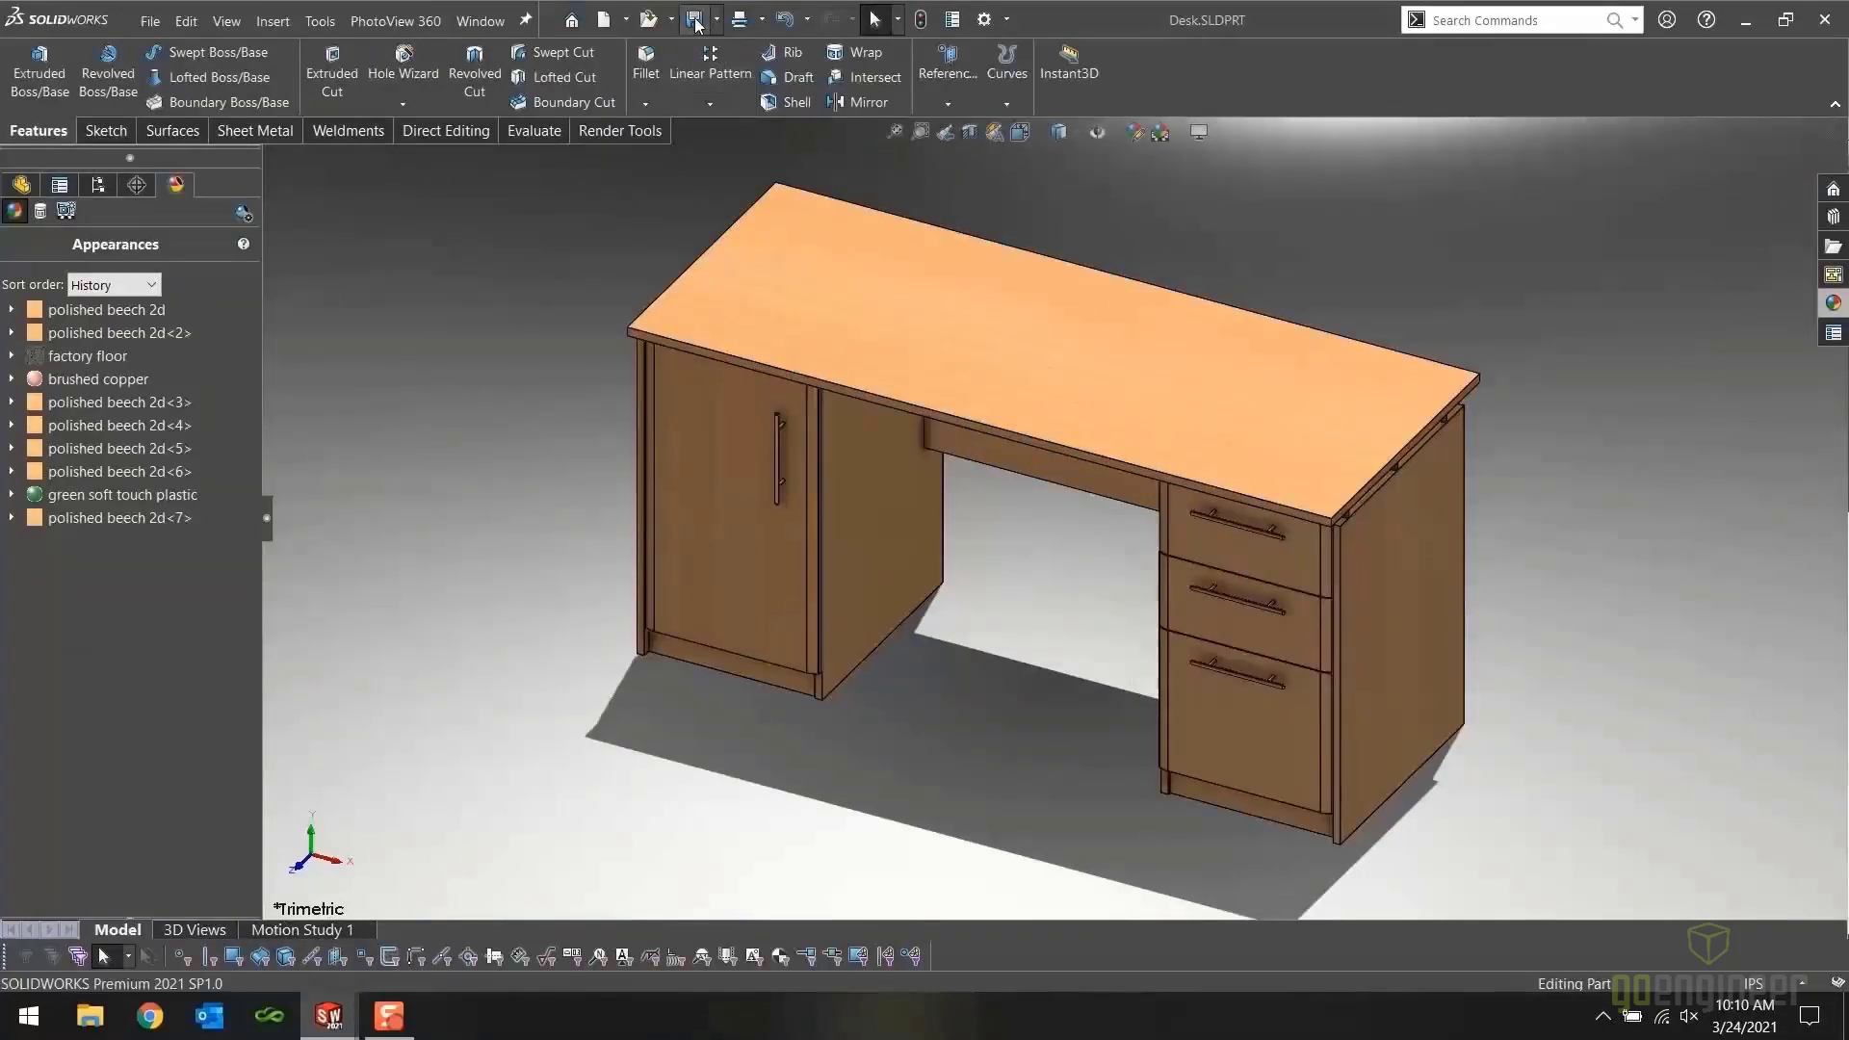
click(1833, 135)
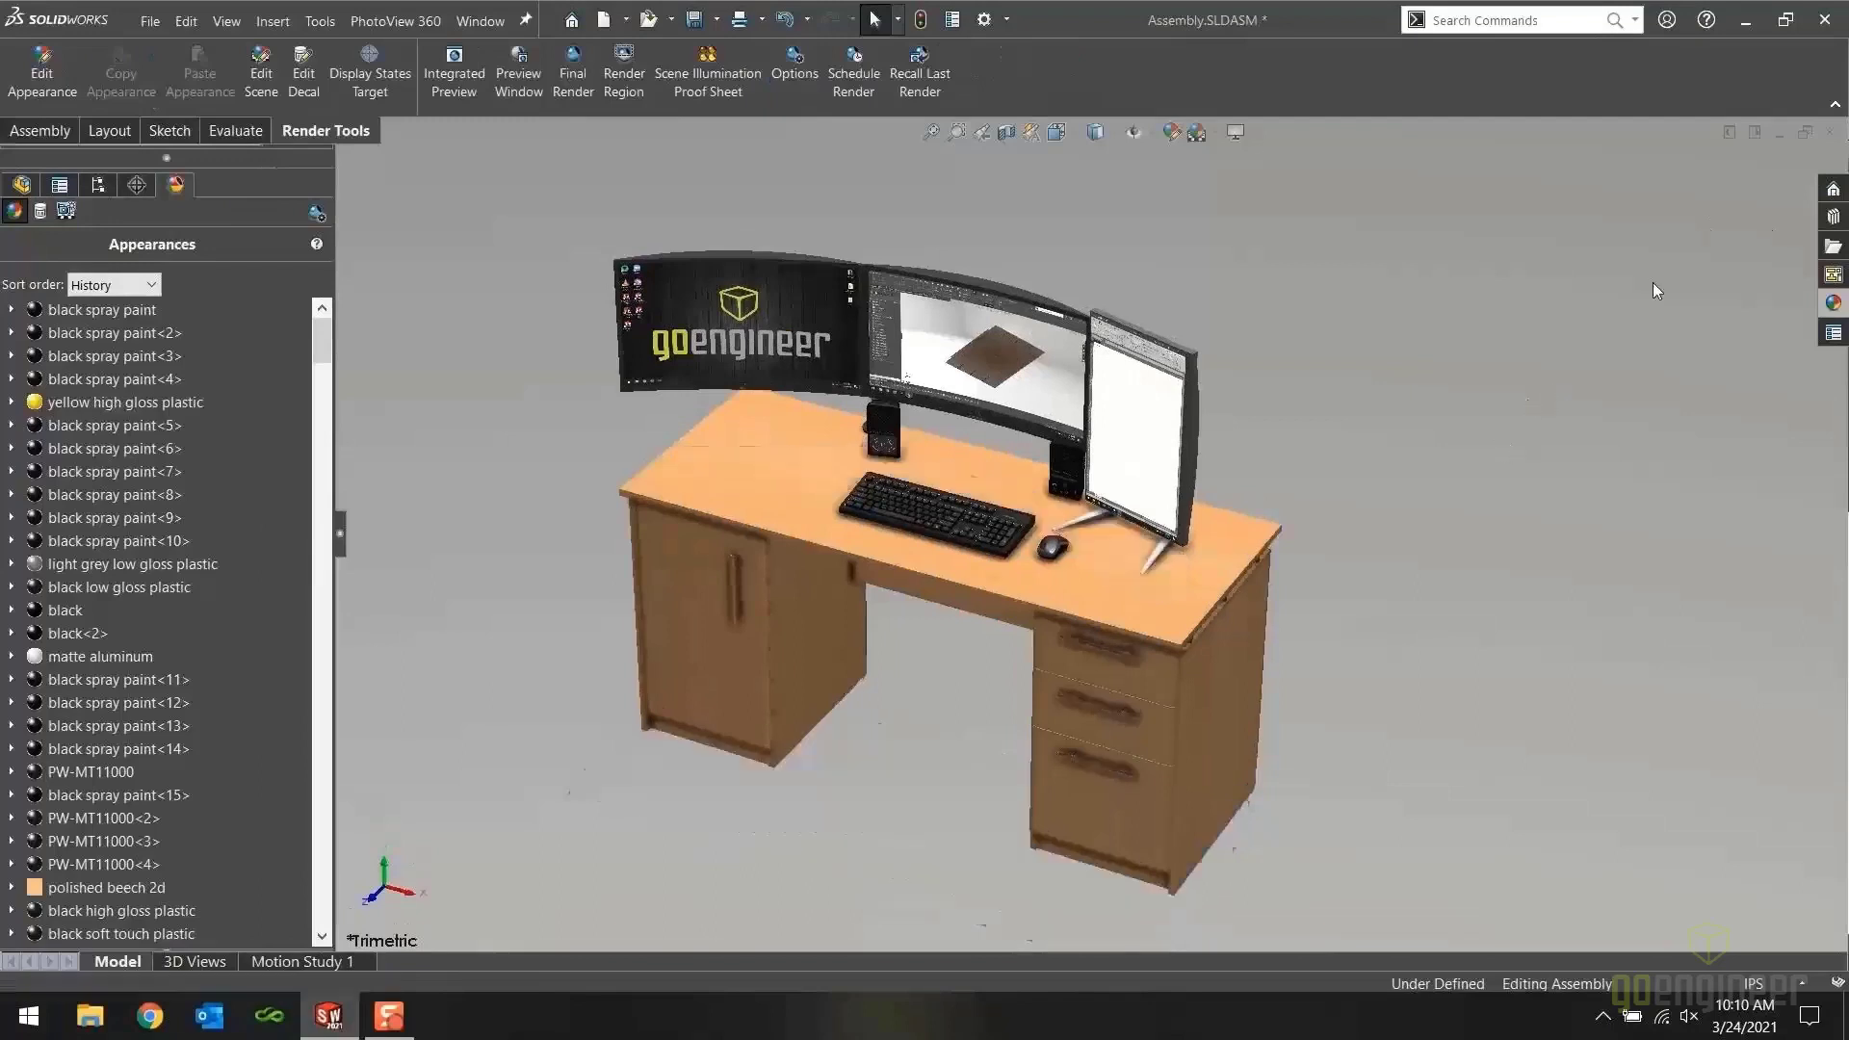
Hide the appearance list, check the desk in the full-resolution PhotoView 360 preview window, and close the preview
scroll(1651, 284, up, 2)
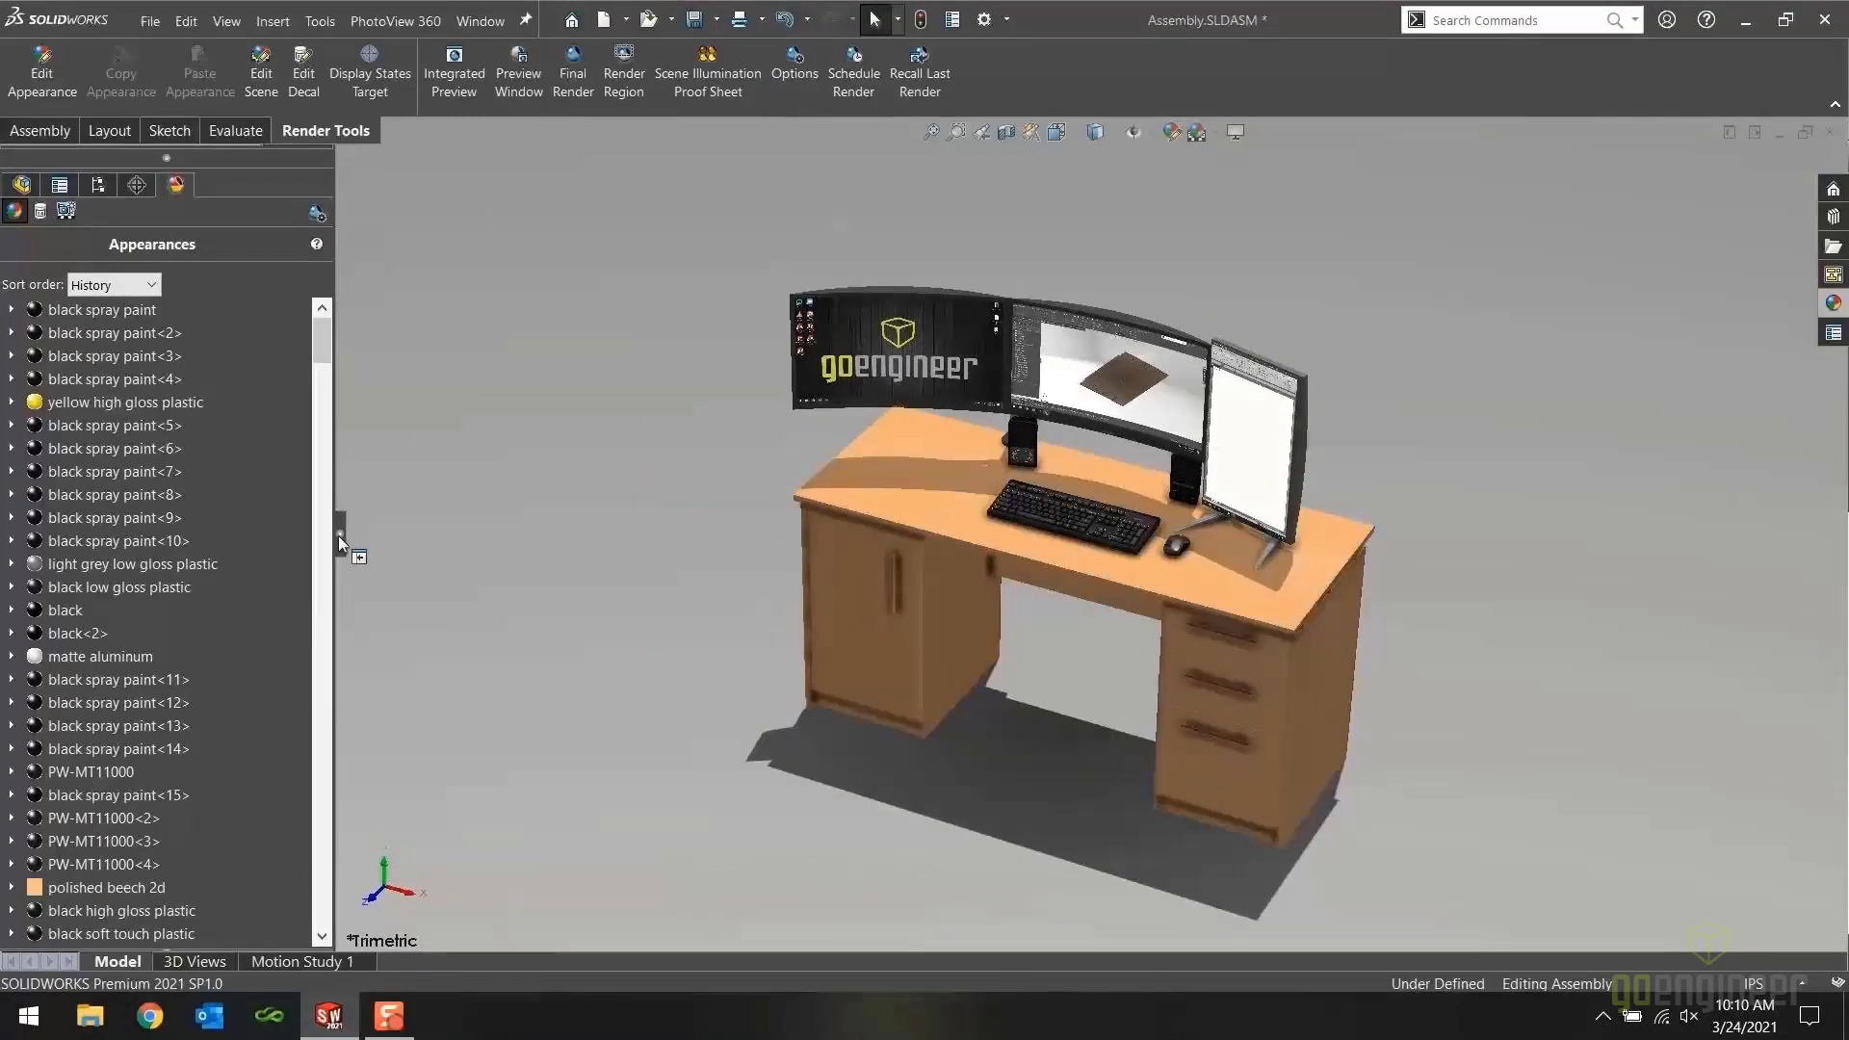
click(339, 534)
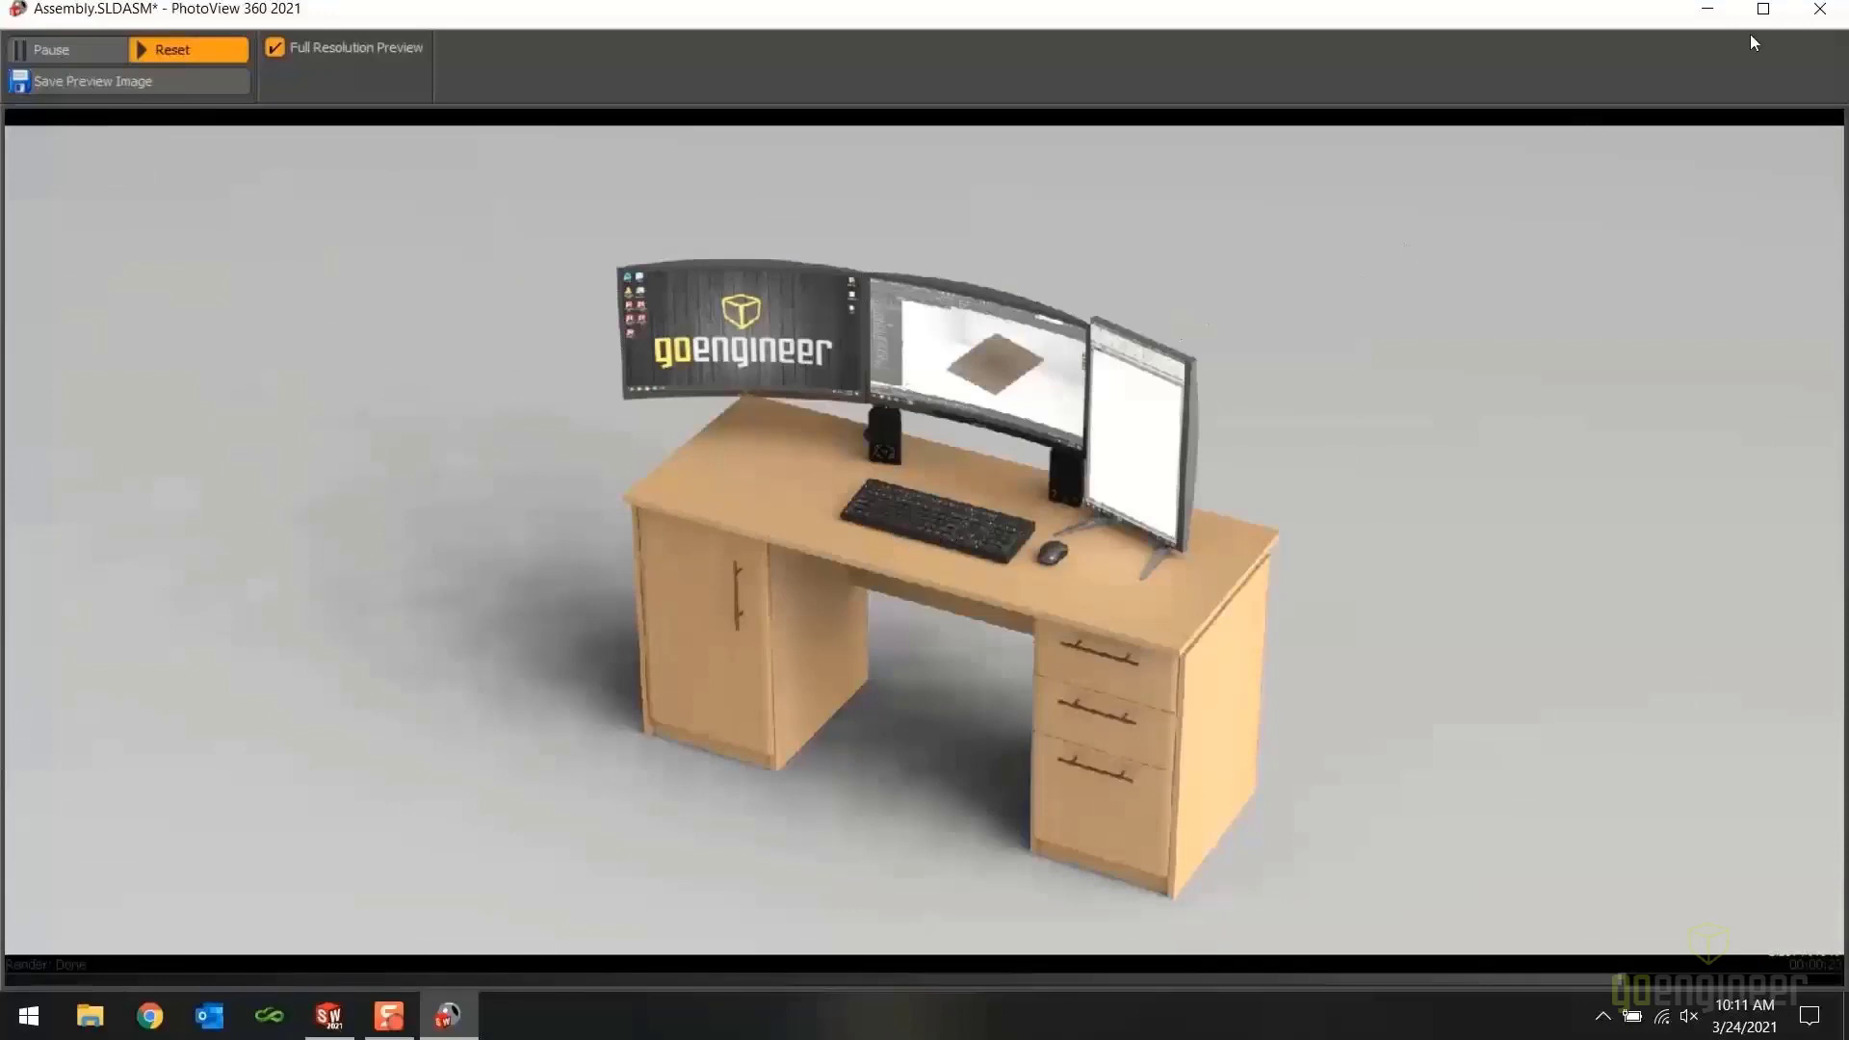
click(1823, 13)
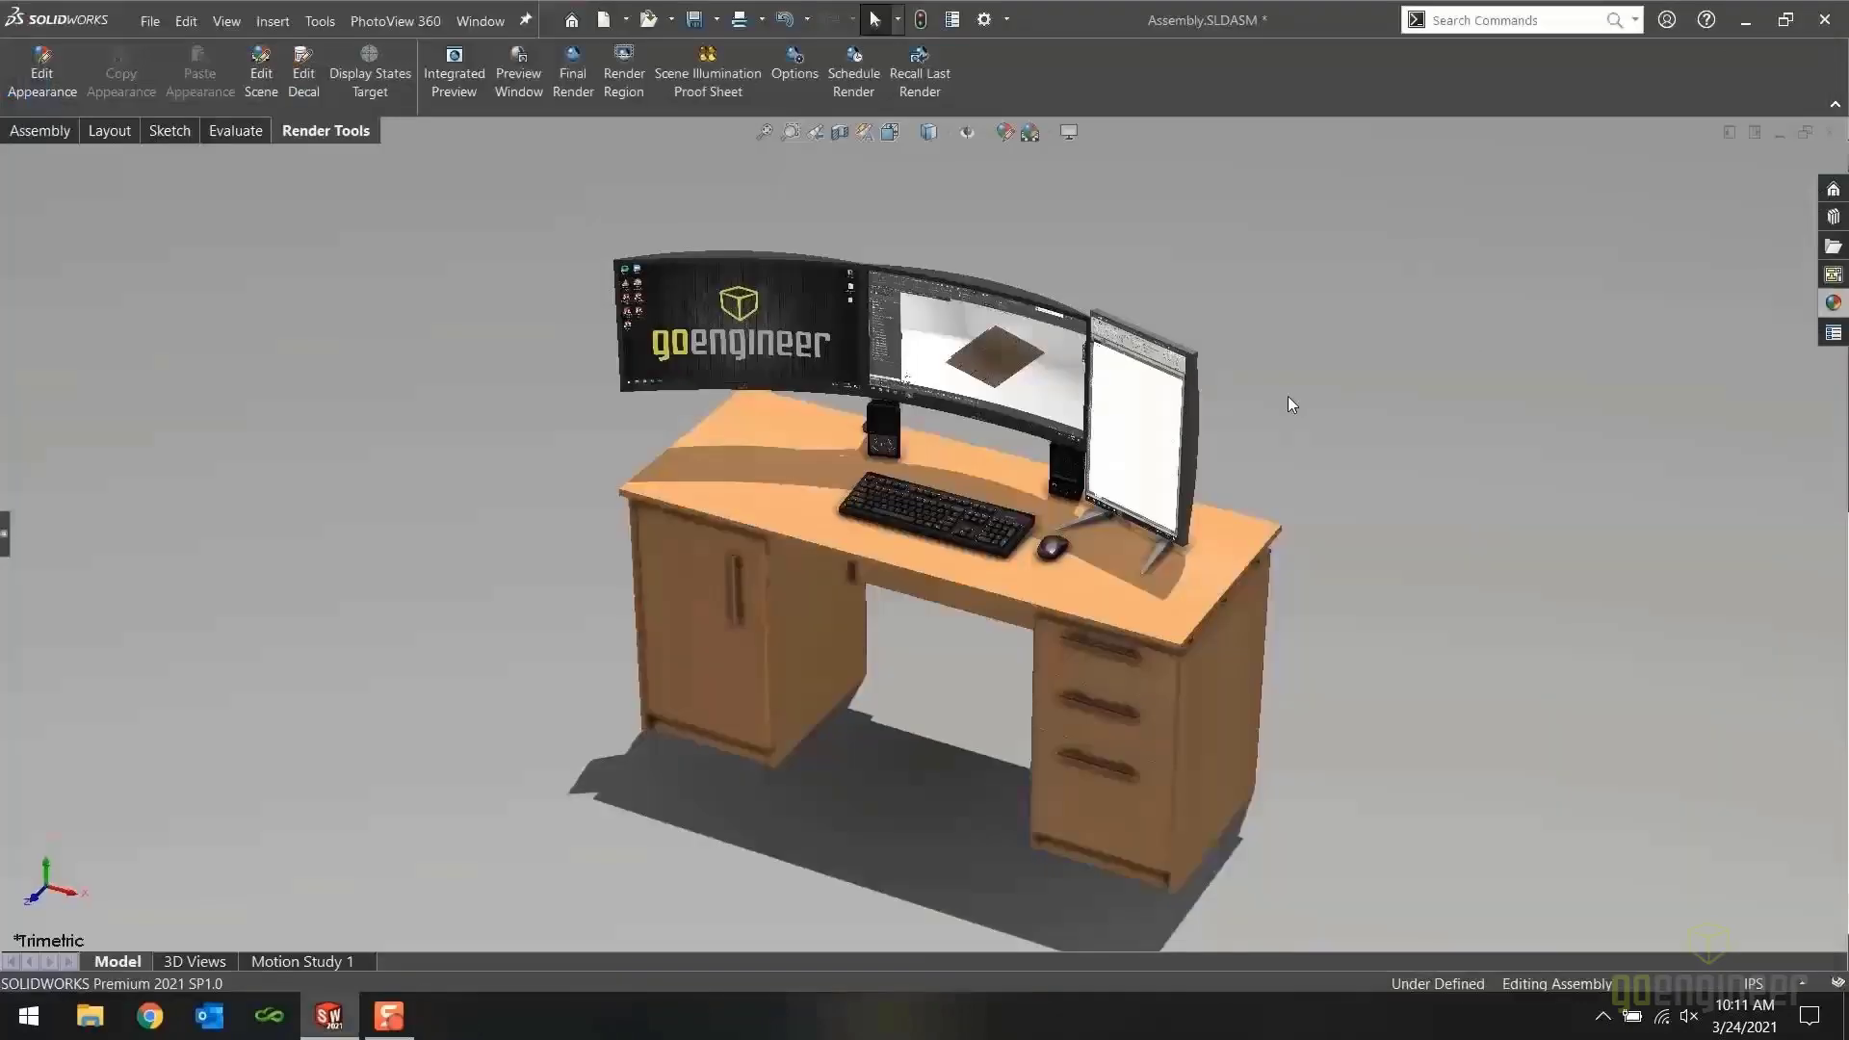
Try the Soft Spotlight scene, and return to the Backdrop - Grey with Overhead Light scene
click(1052, 133)
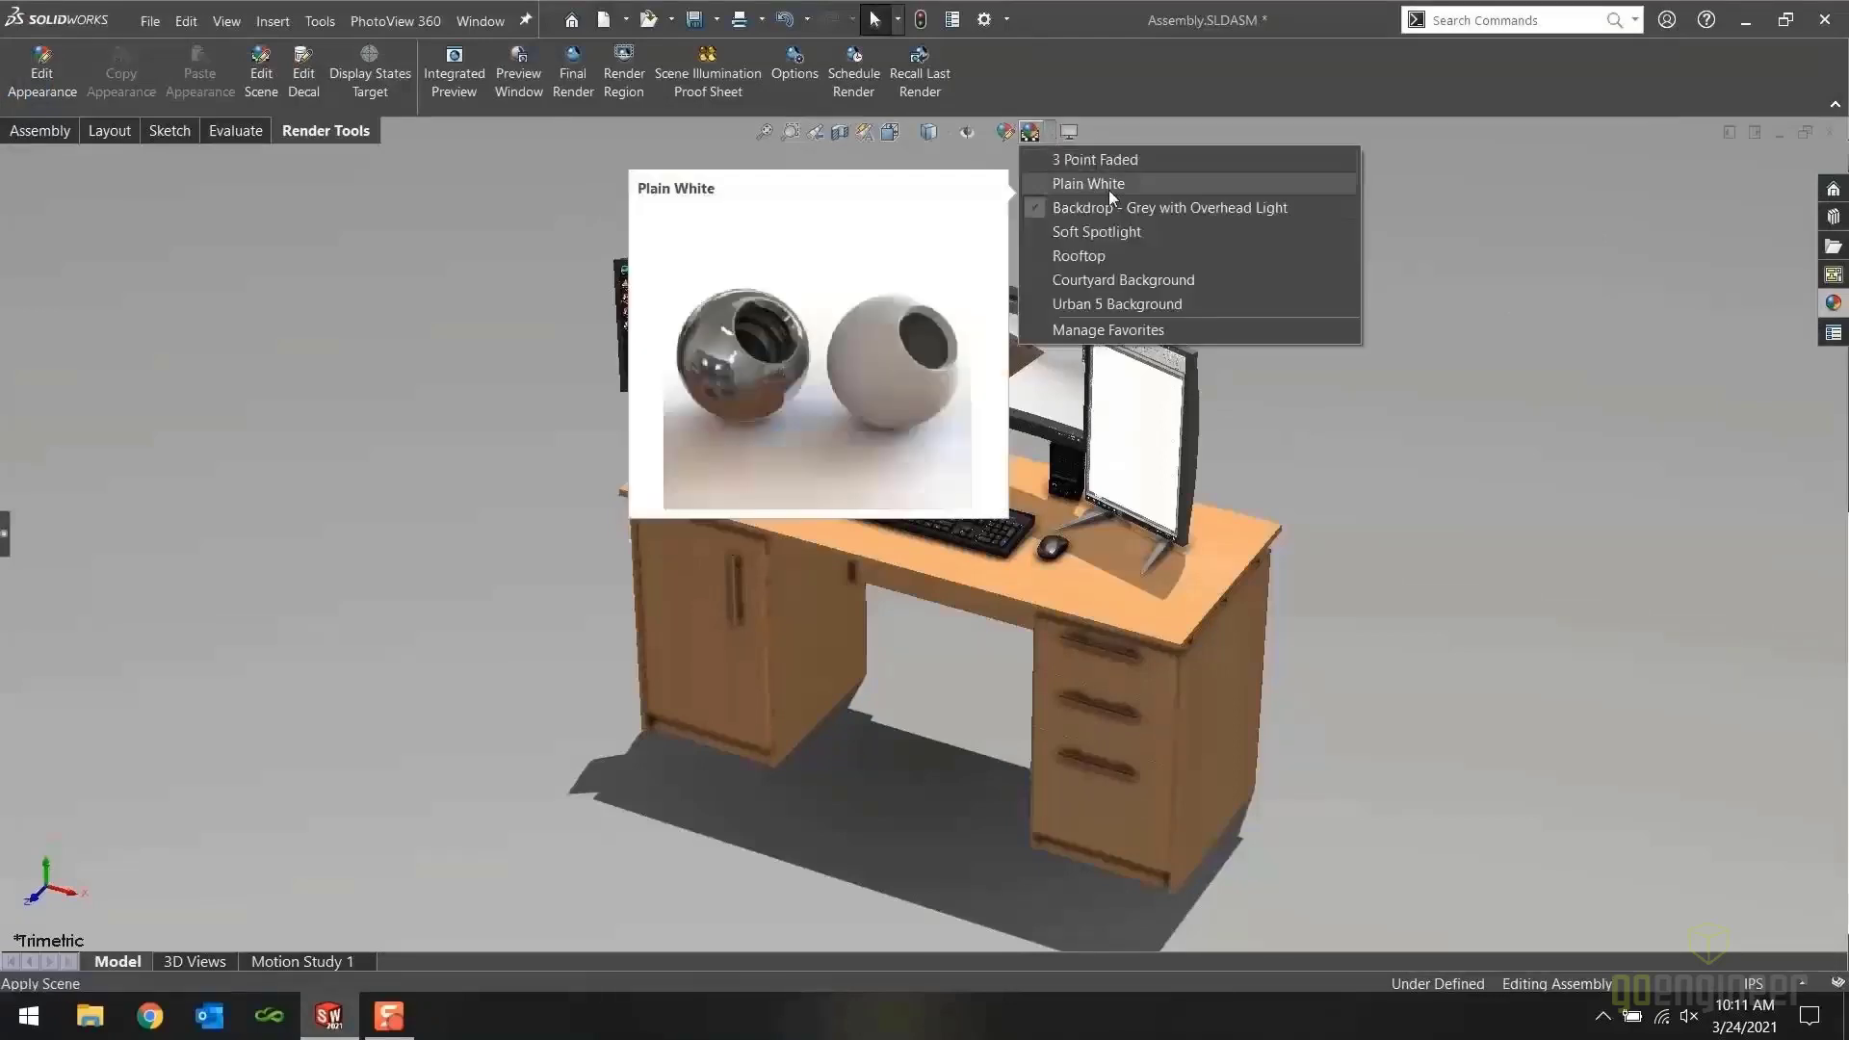
click(1170, 231)
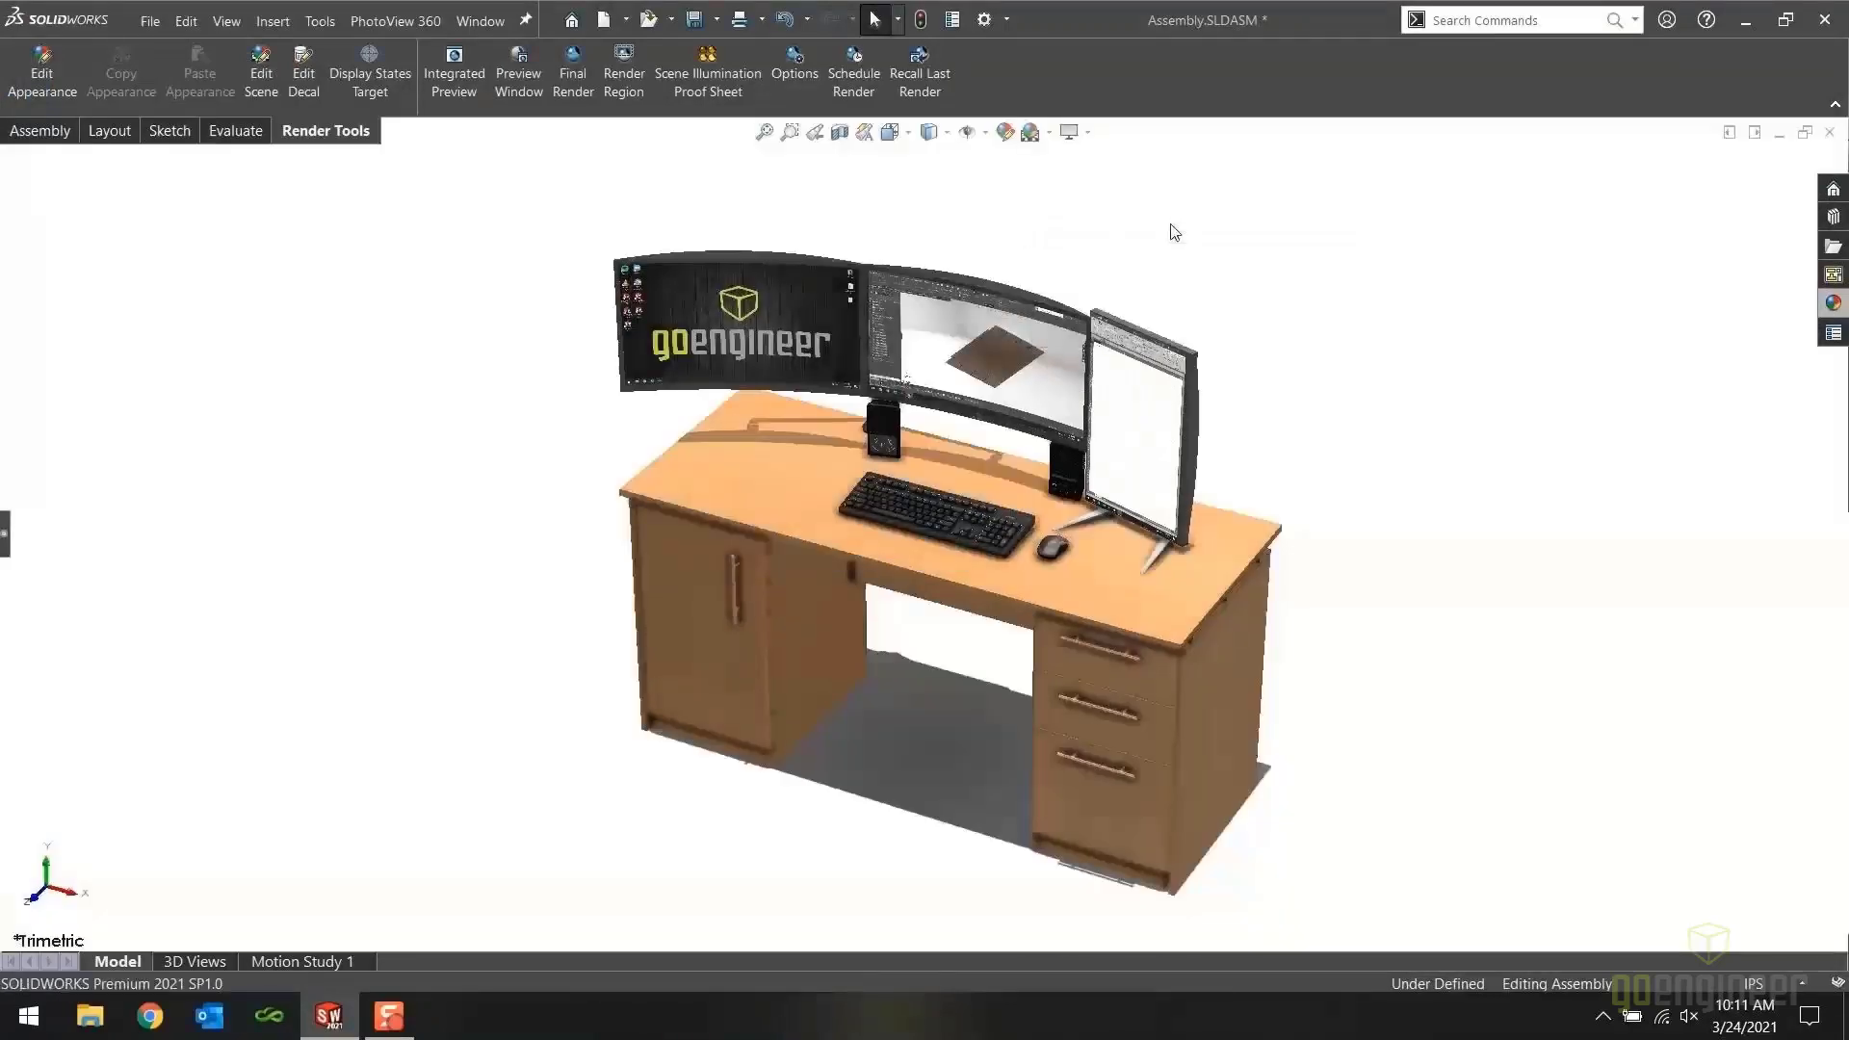
click(1050, 135)
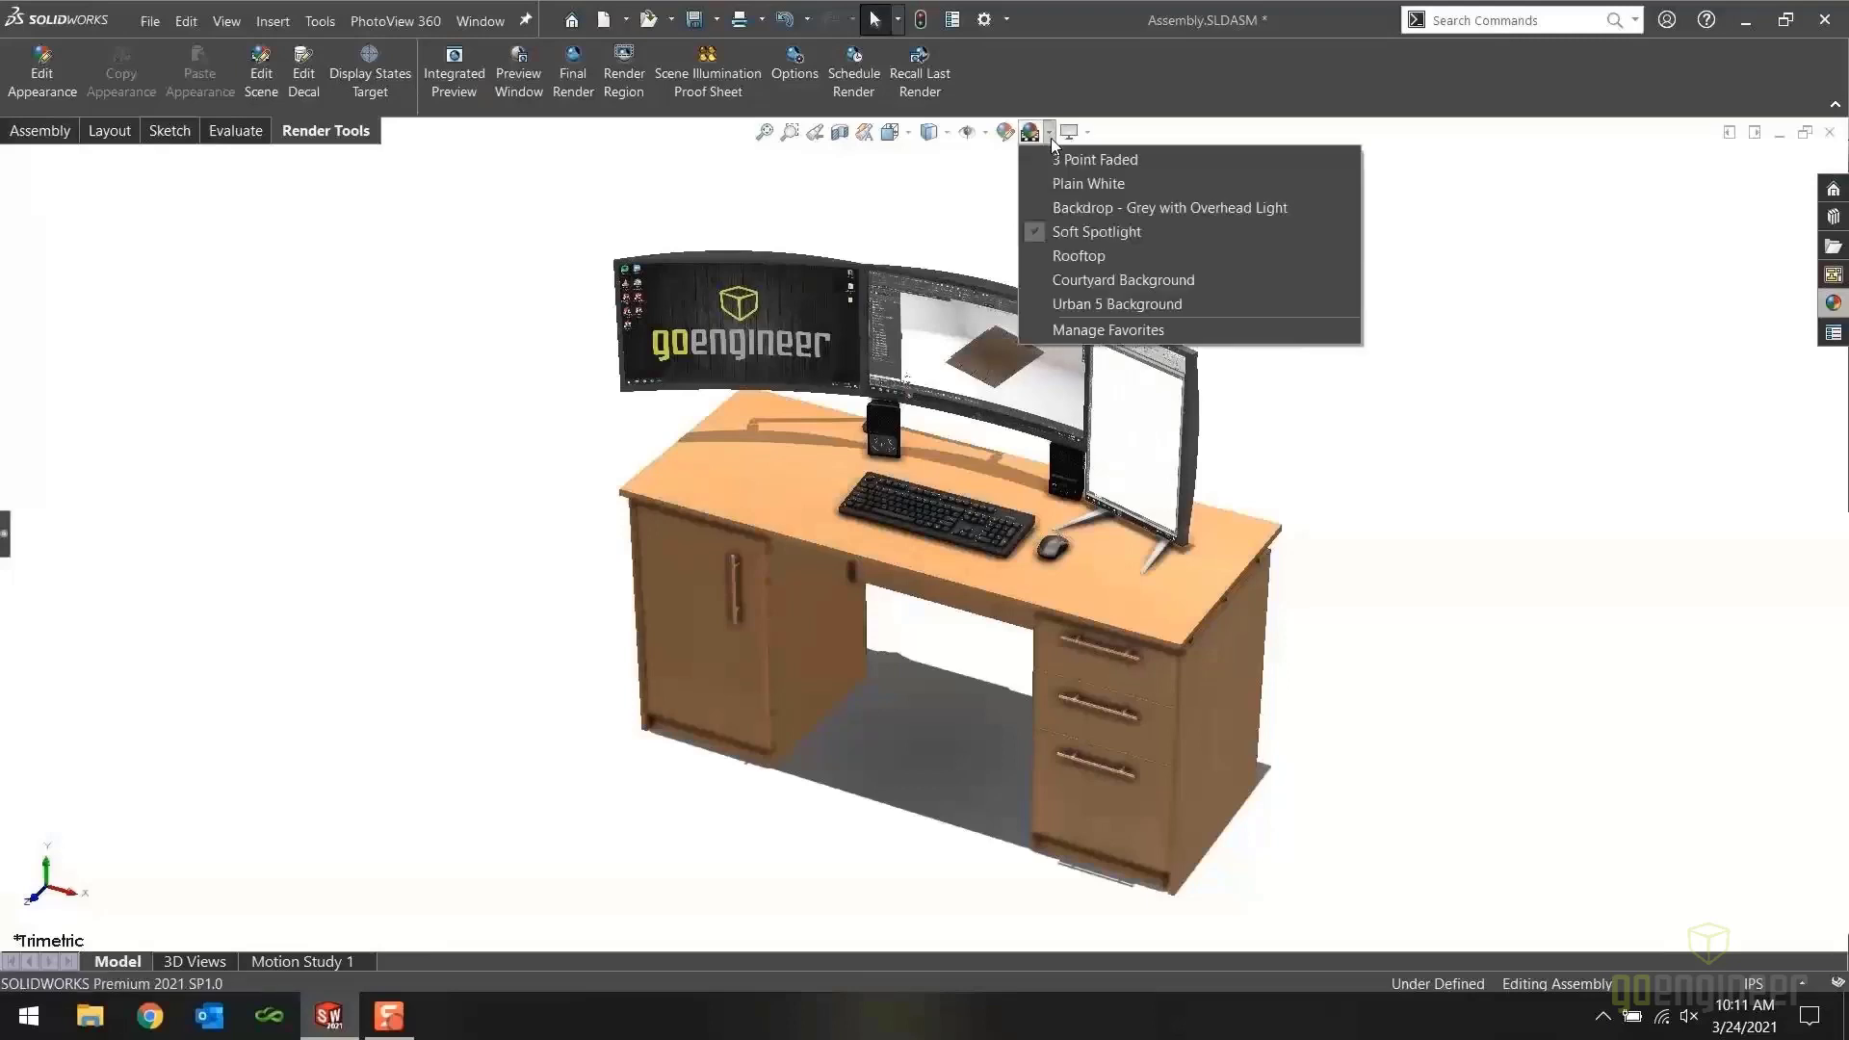
click(1173, 206)
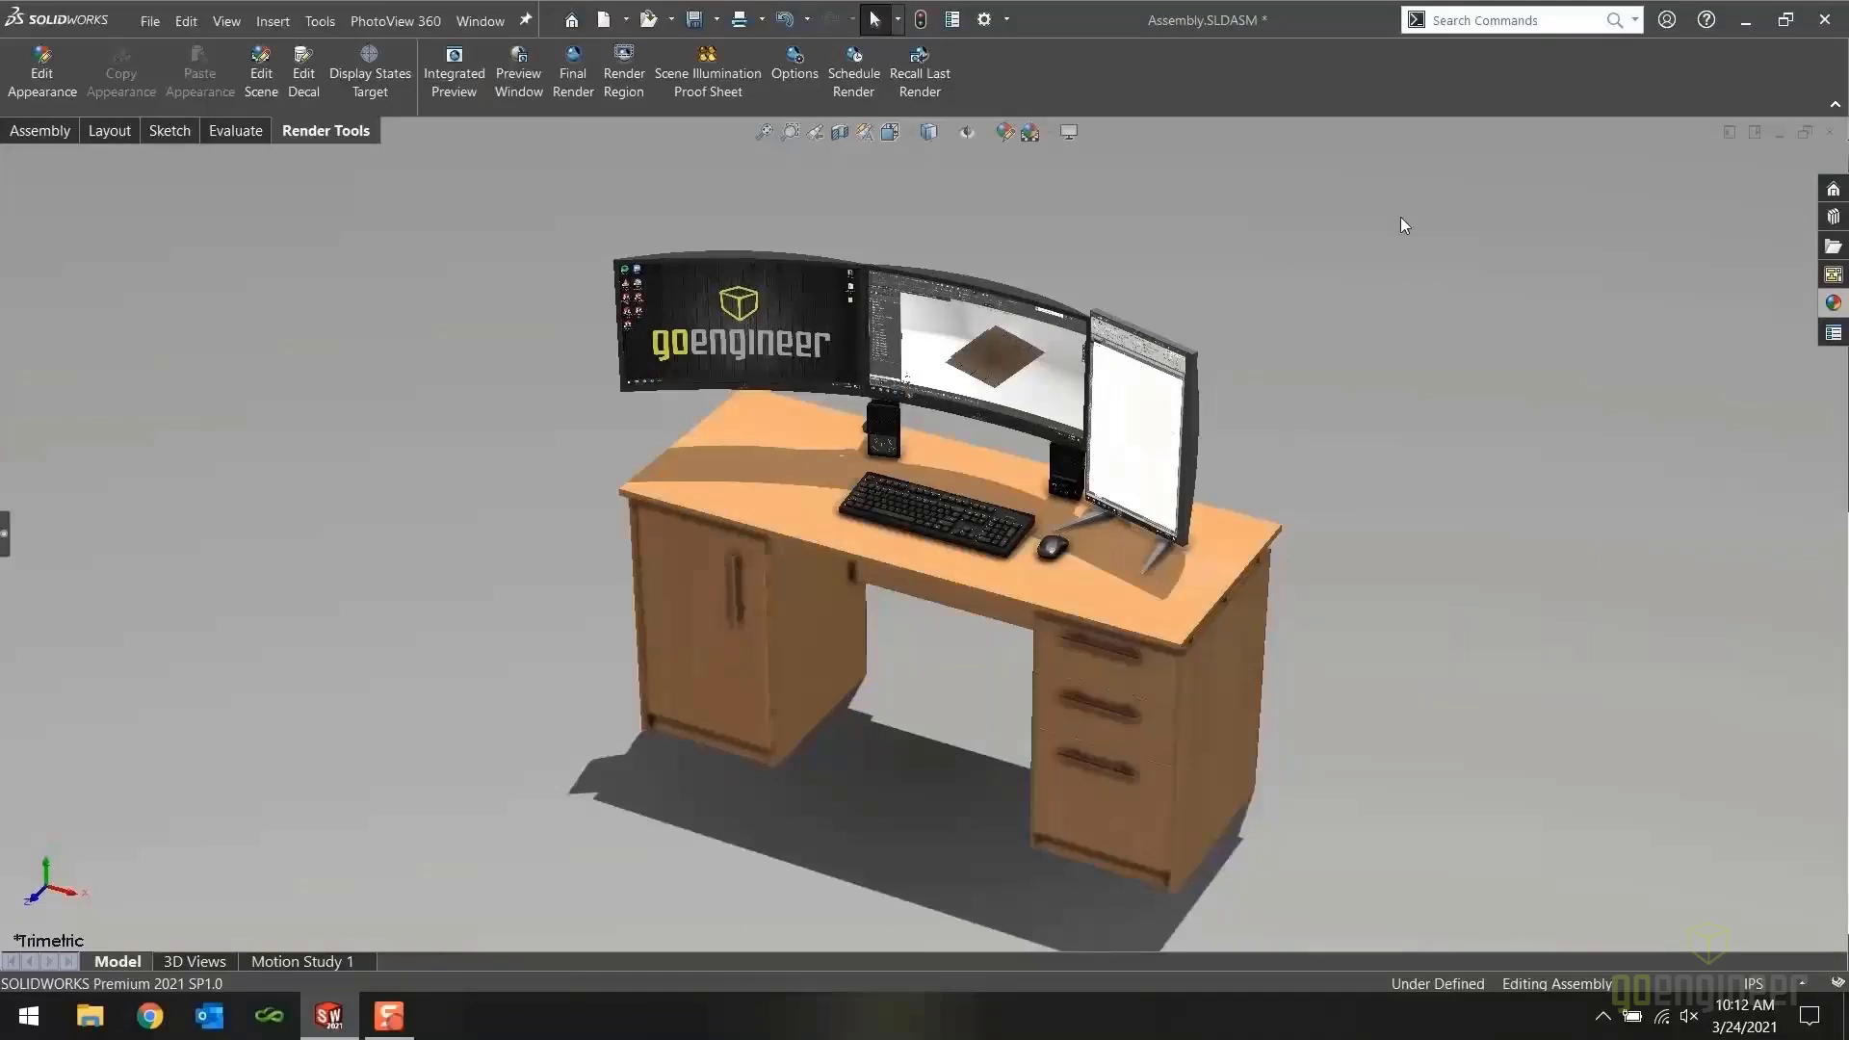
Show the scene, lights and cameras list, and apply the Backdrop - Black with Fill Lights basic scene to the assembly
click(4, 533)
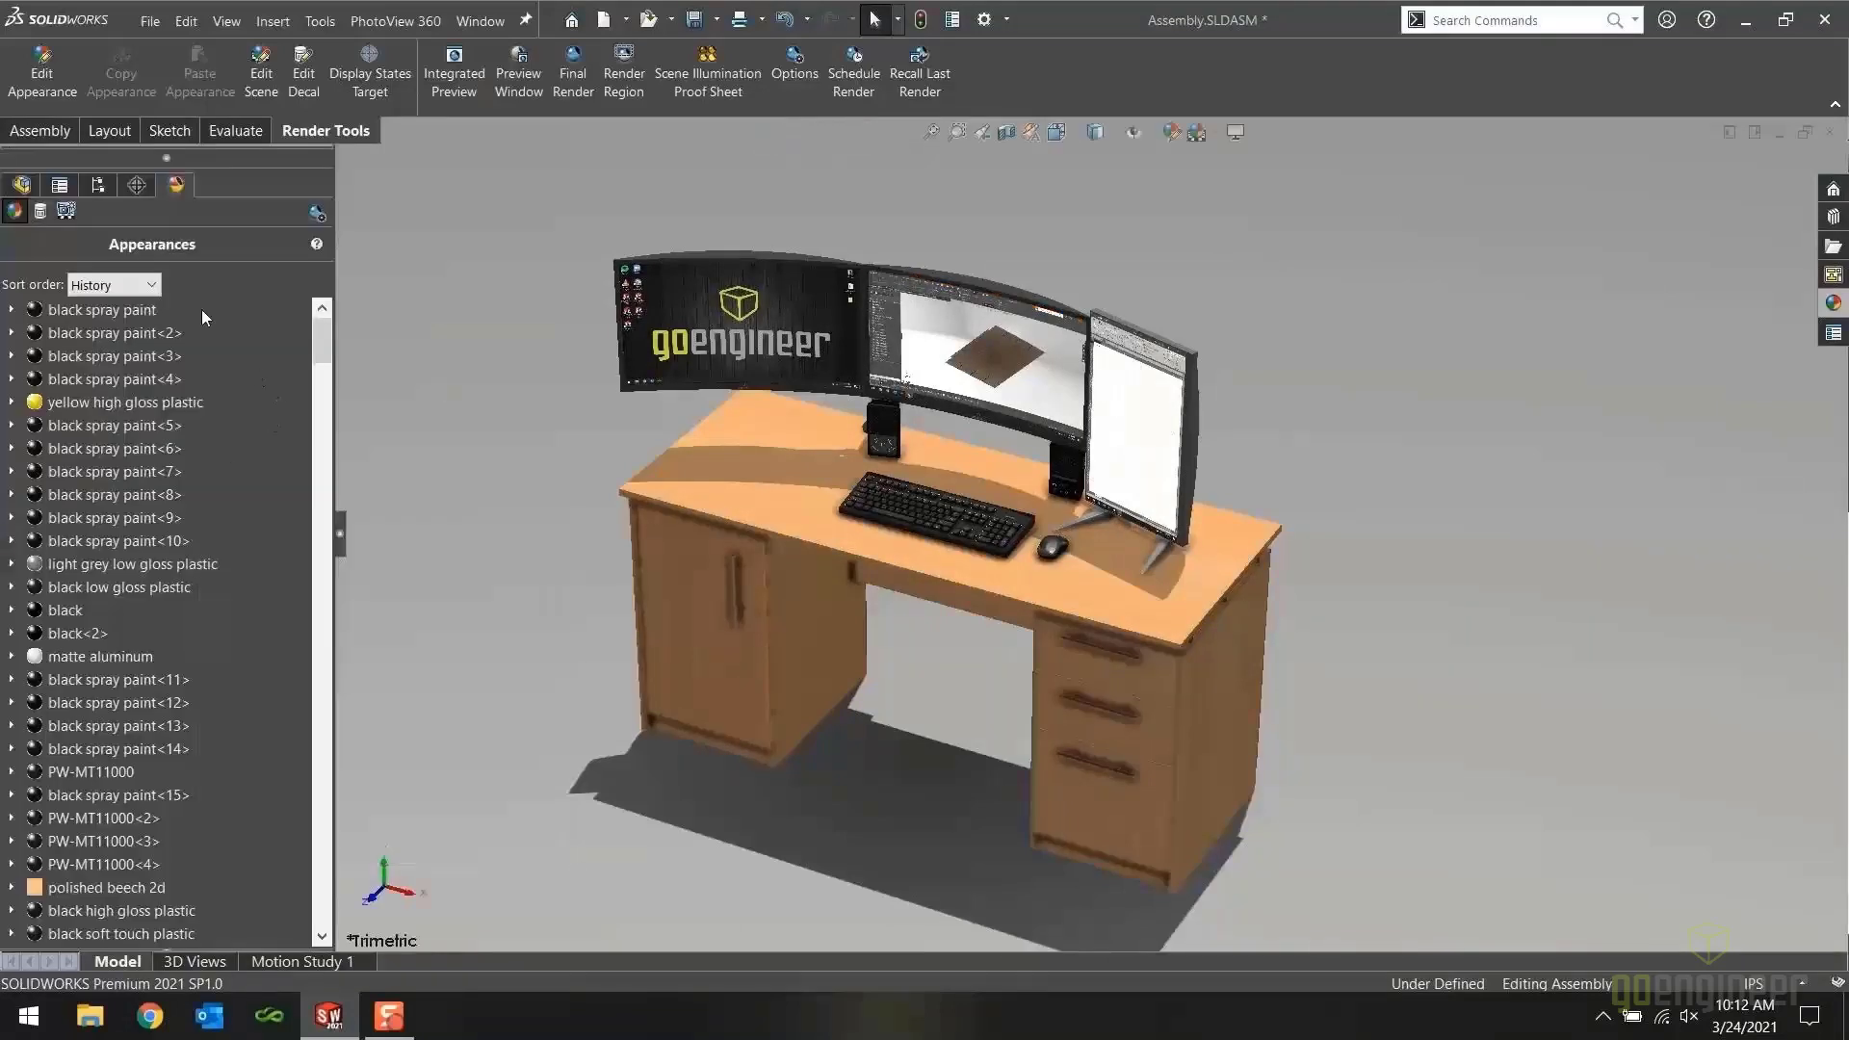
click(68, 211)
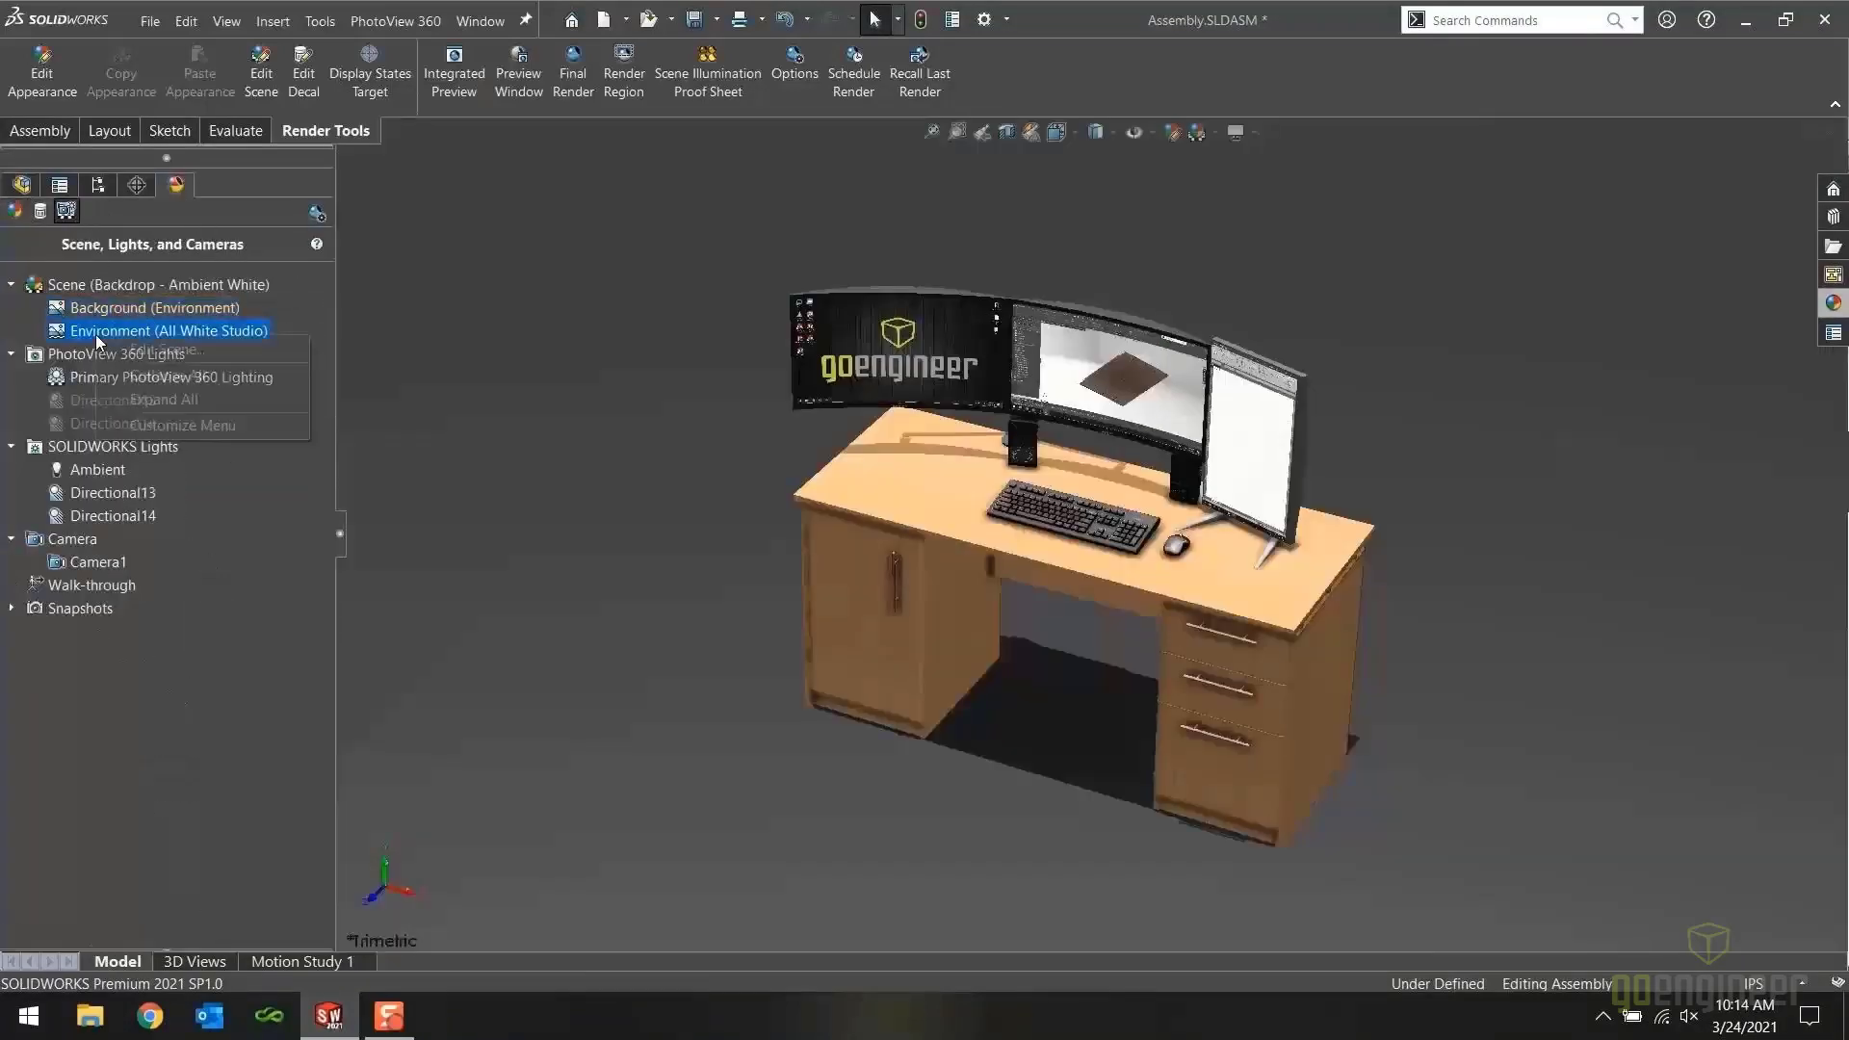
right_click(96, 333)
click(260, 586)
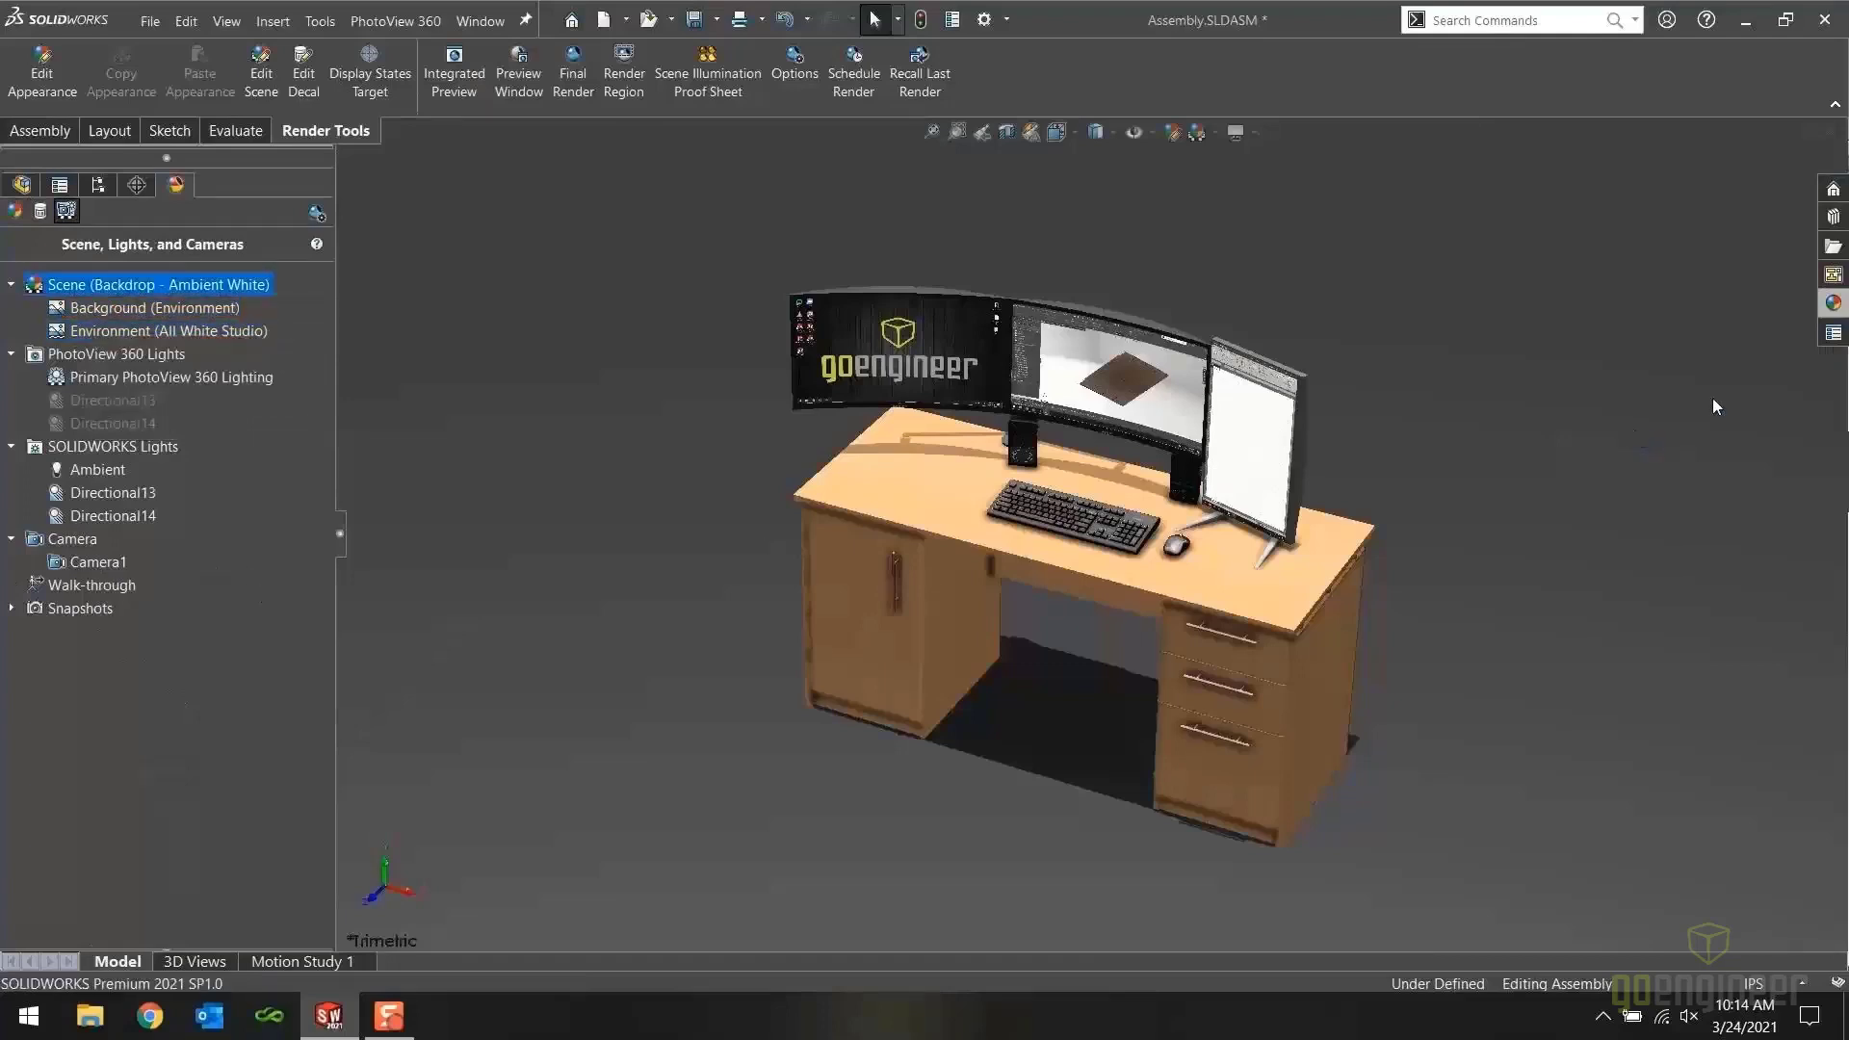
click(1829, 305)
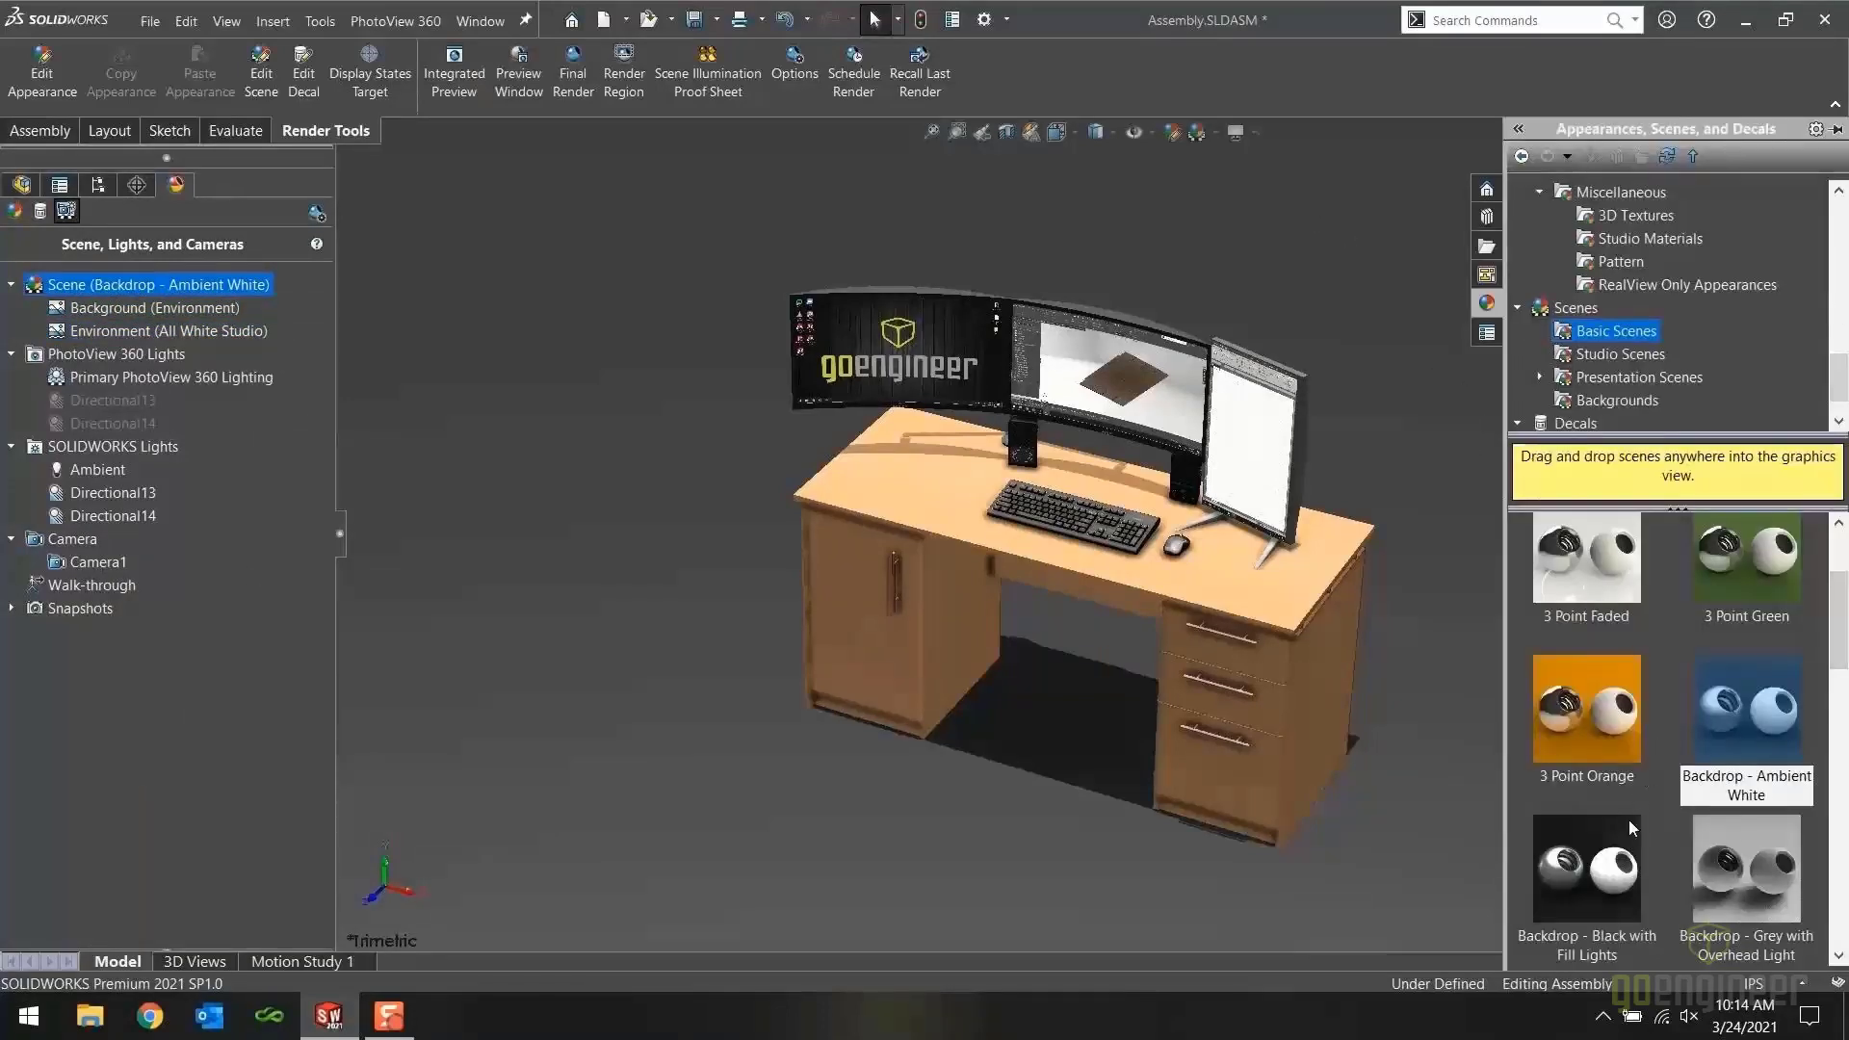
drag(1630, 827, 1448, 781)
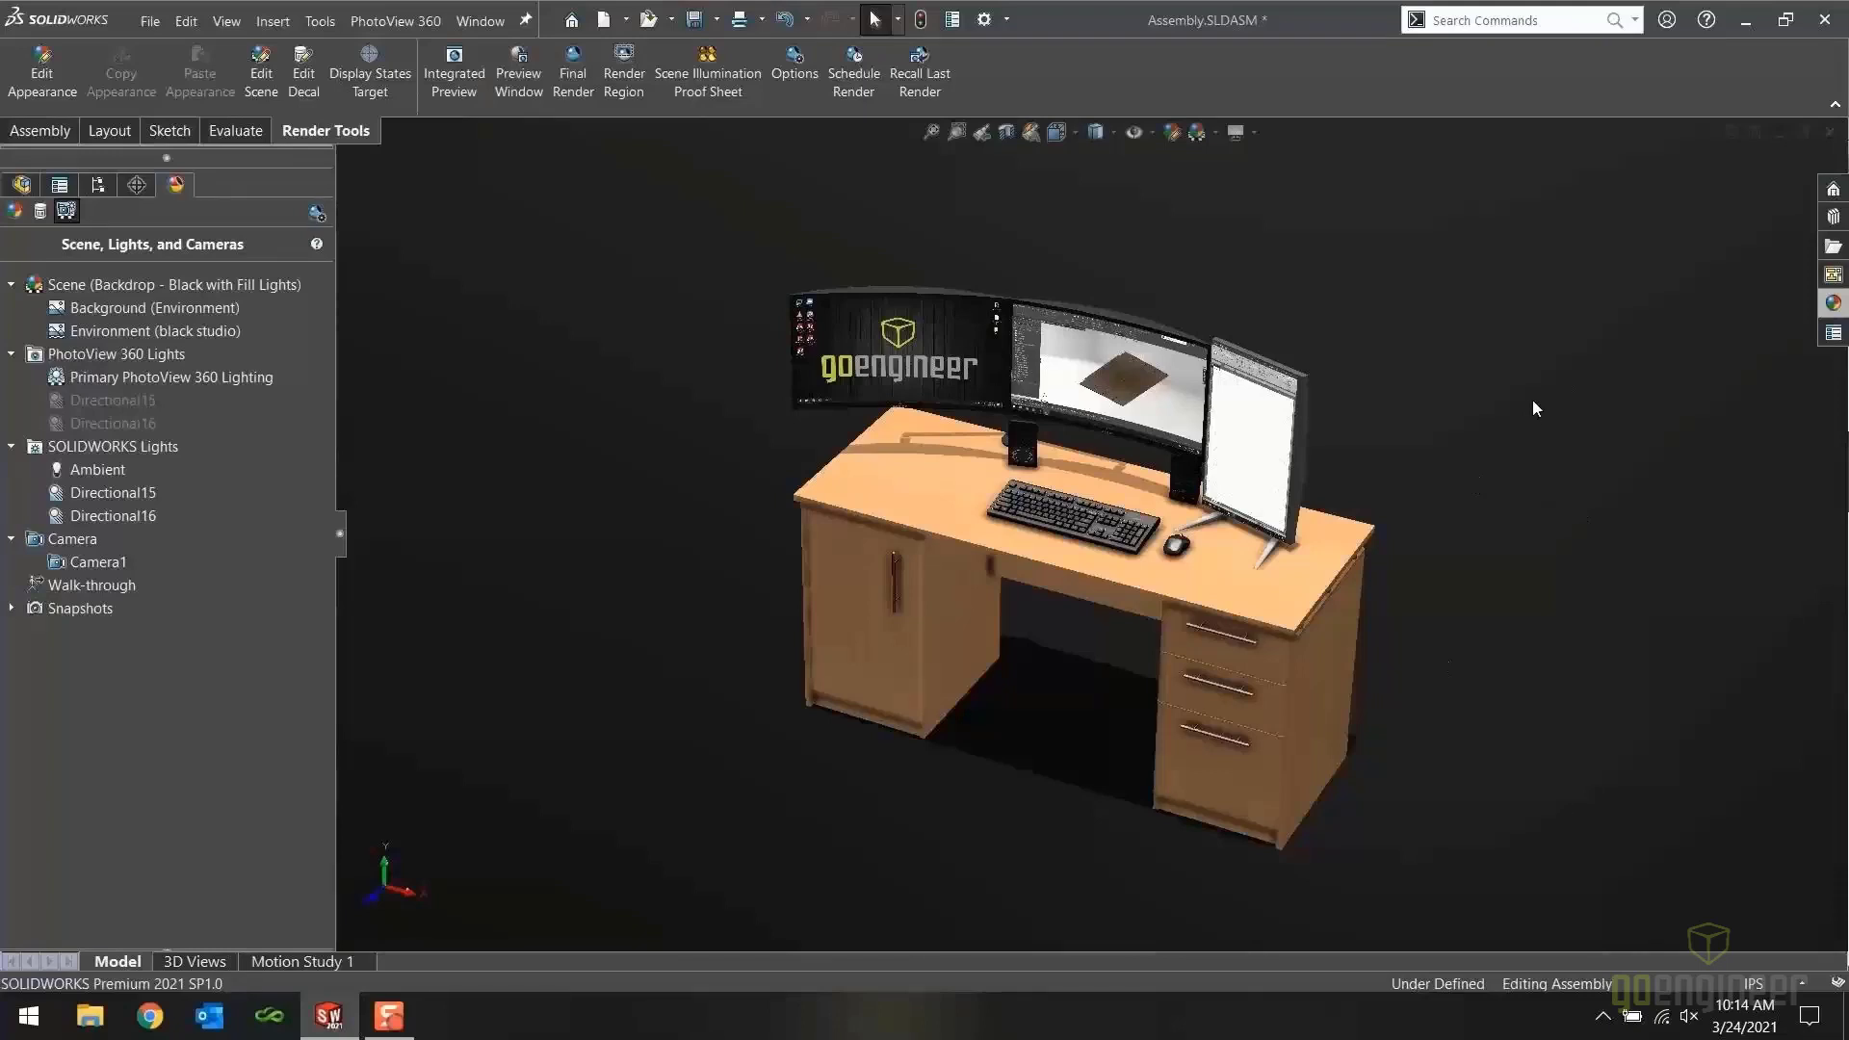
Hide the scene list, check the black backdrop in the PhotoView 360 preview window, and close the preview
click(338, 536)
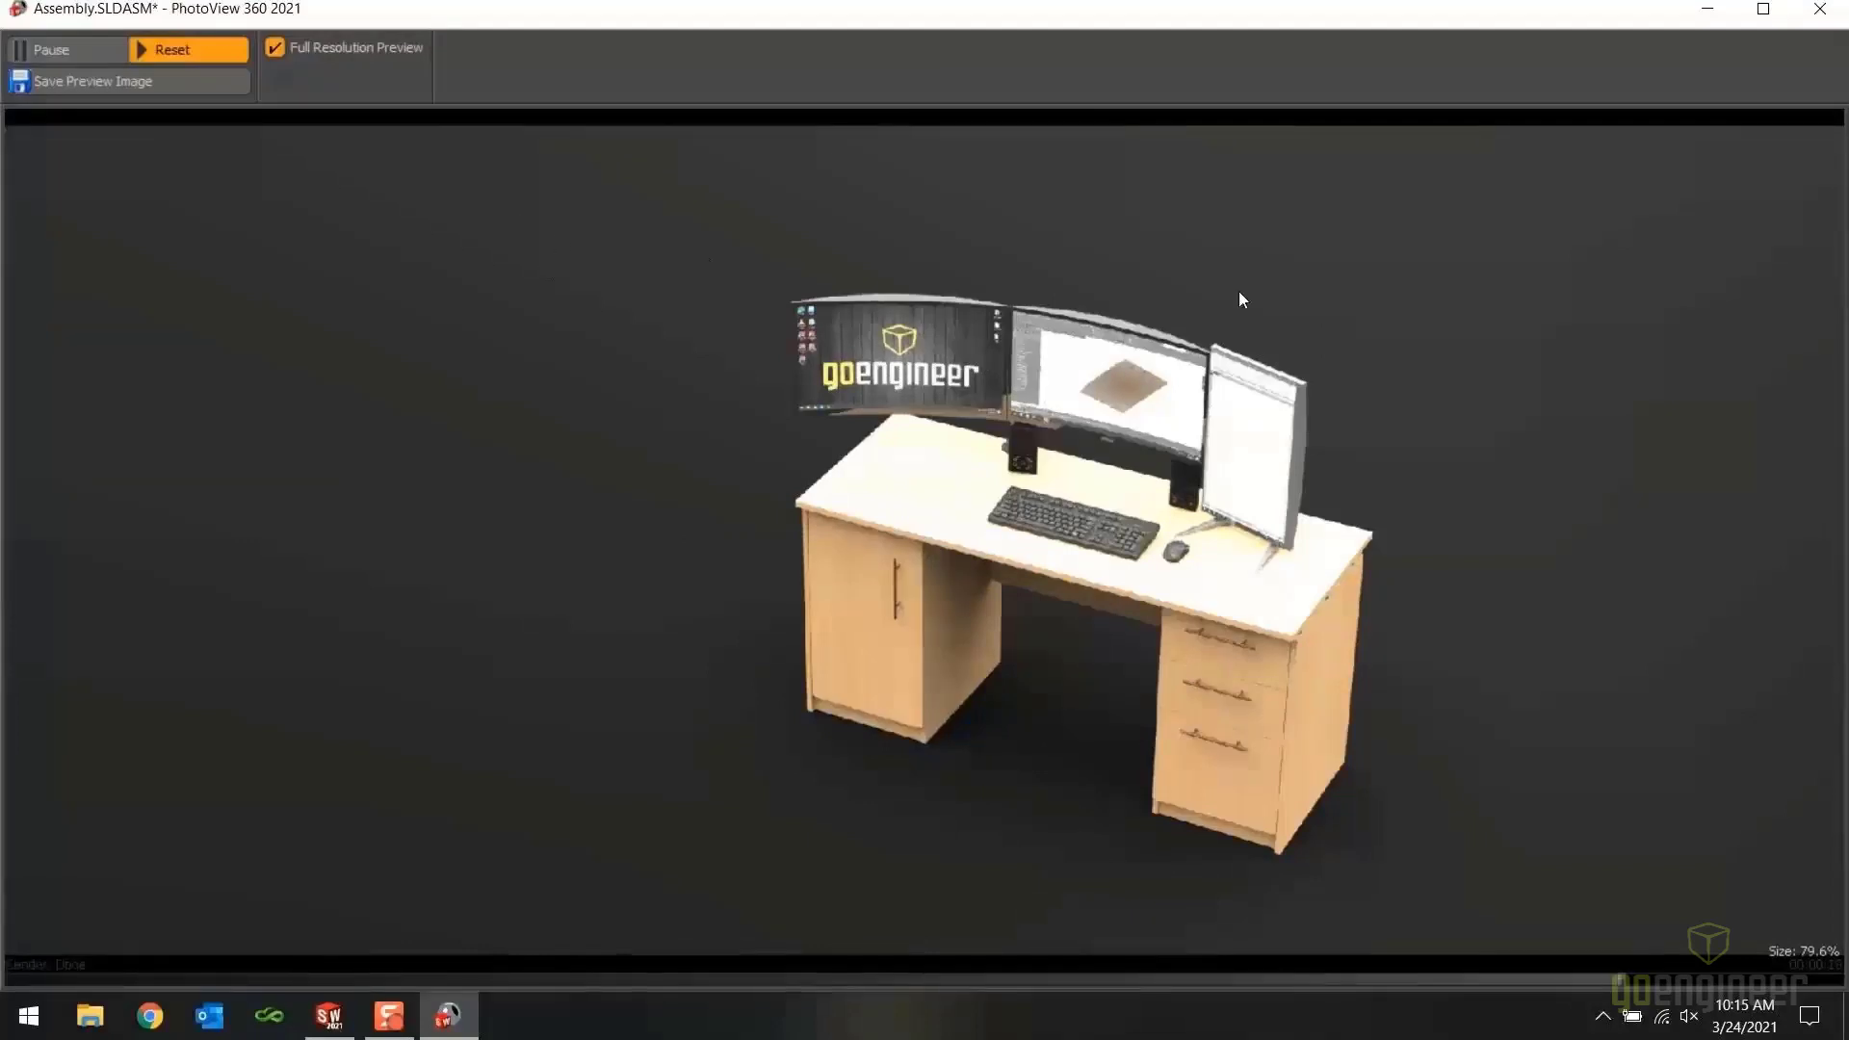
click(1819, 9)
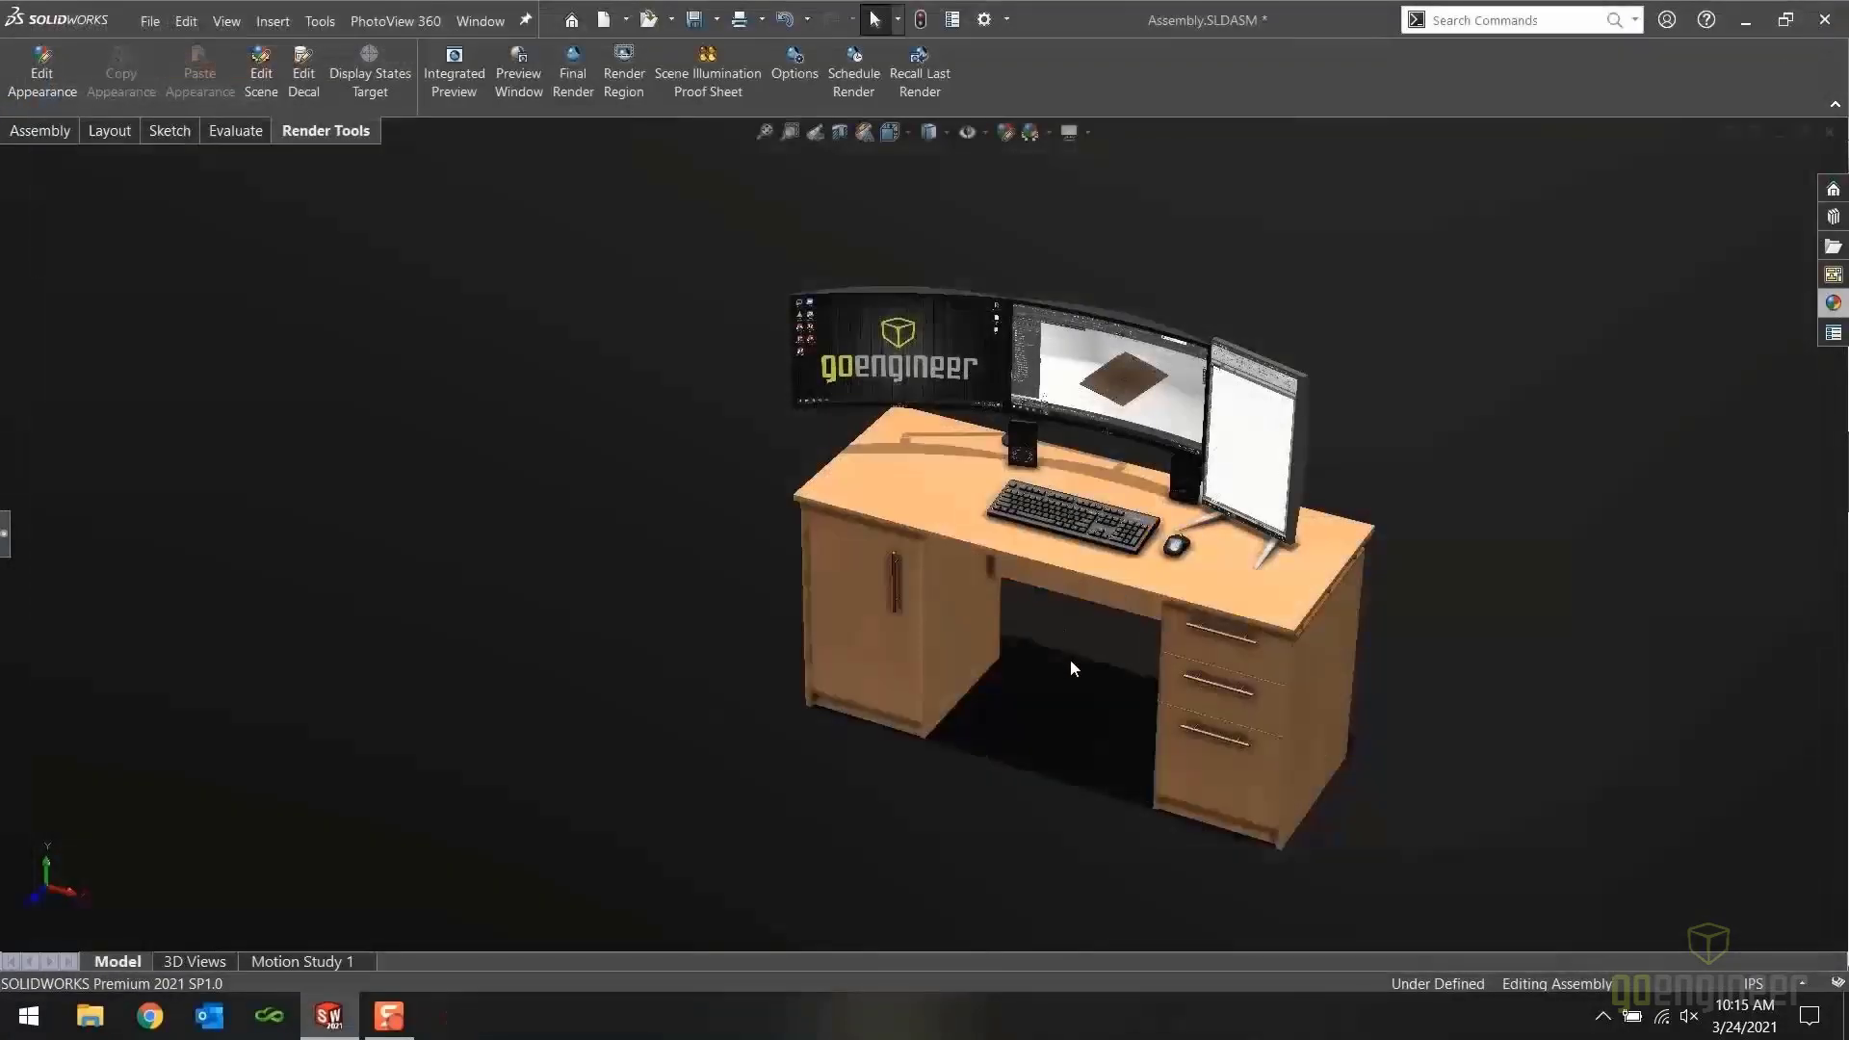
Open the Scene Illumination Proof Sheet for the framed desk, choose the second-darkest rendering brightness variant, and dismiss the Full Render notice
ctrl+middle_drag(1071, 660, 968, 646)
scroll(967, 646, down, 1)
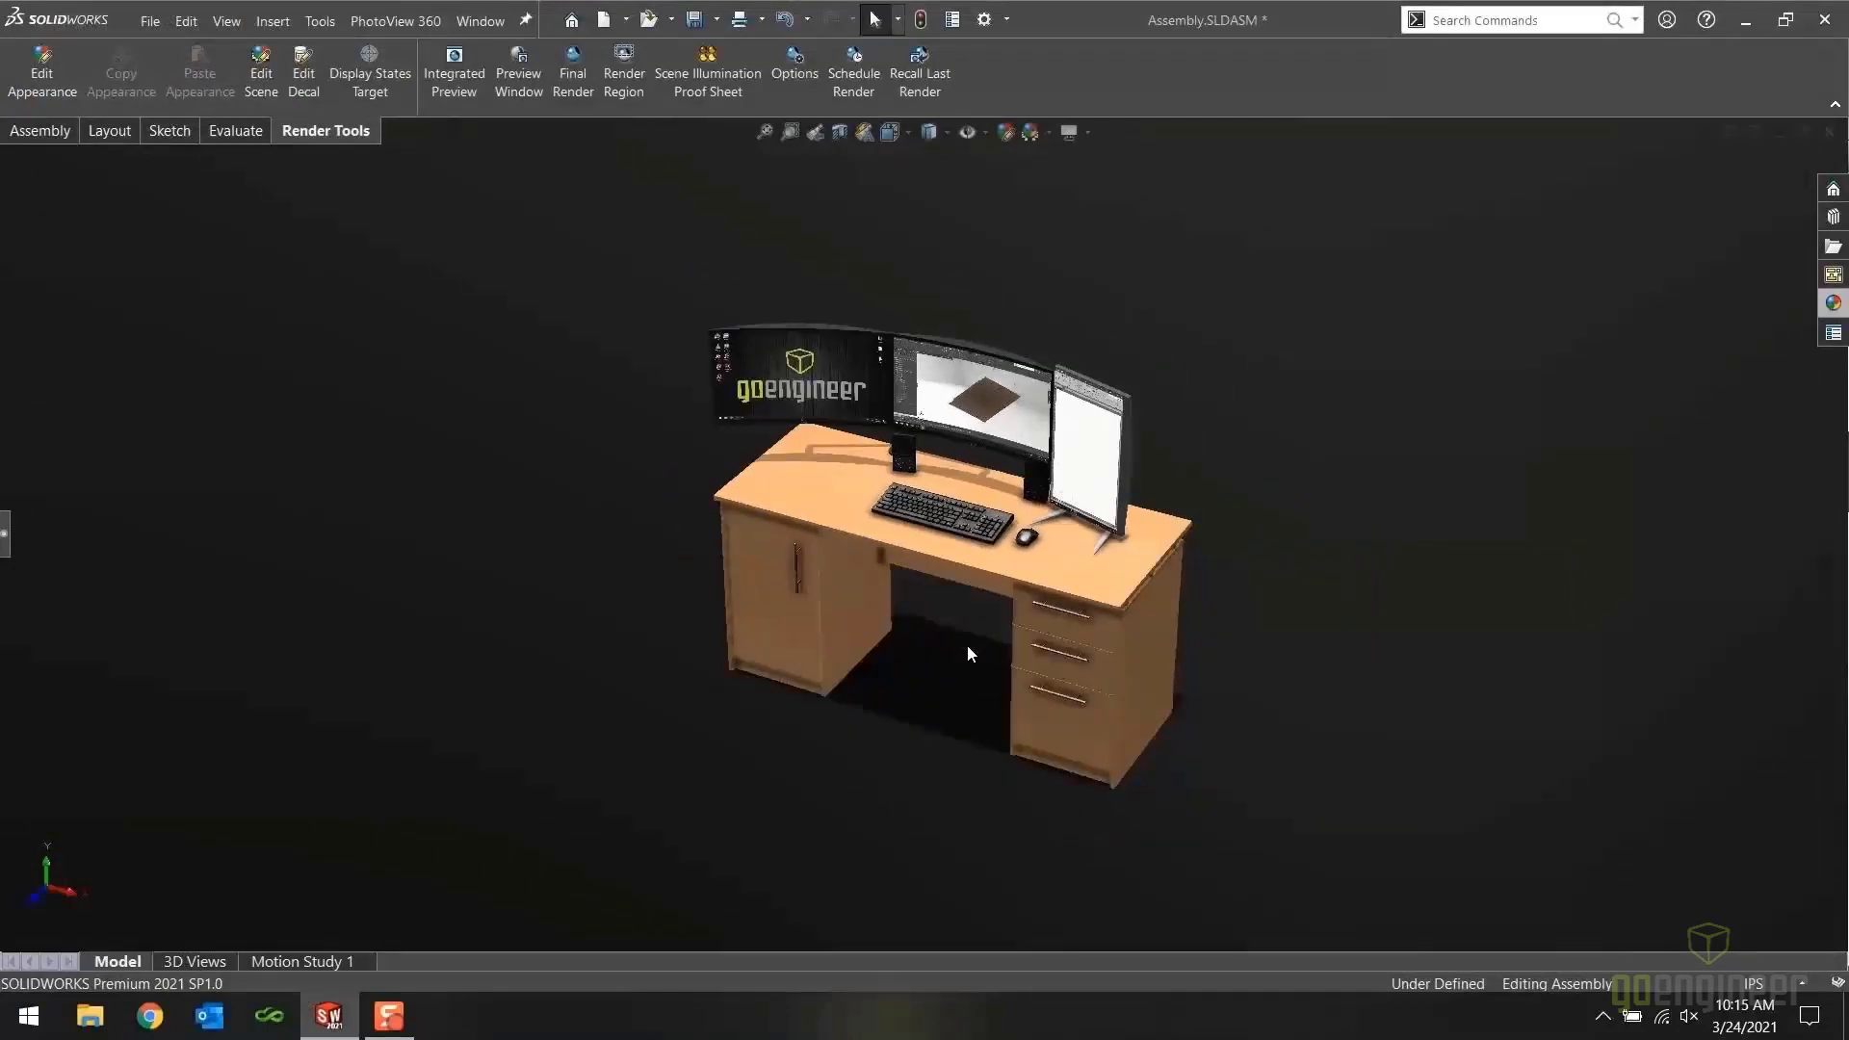
scroll(967, 644, down, 3)
scroll(944, 597, up, 1)
ctrl+middle_drag(928, 576, 925, 628)
scroll(928, 640, down, 2)
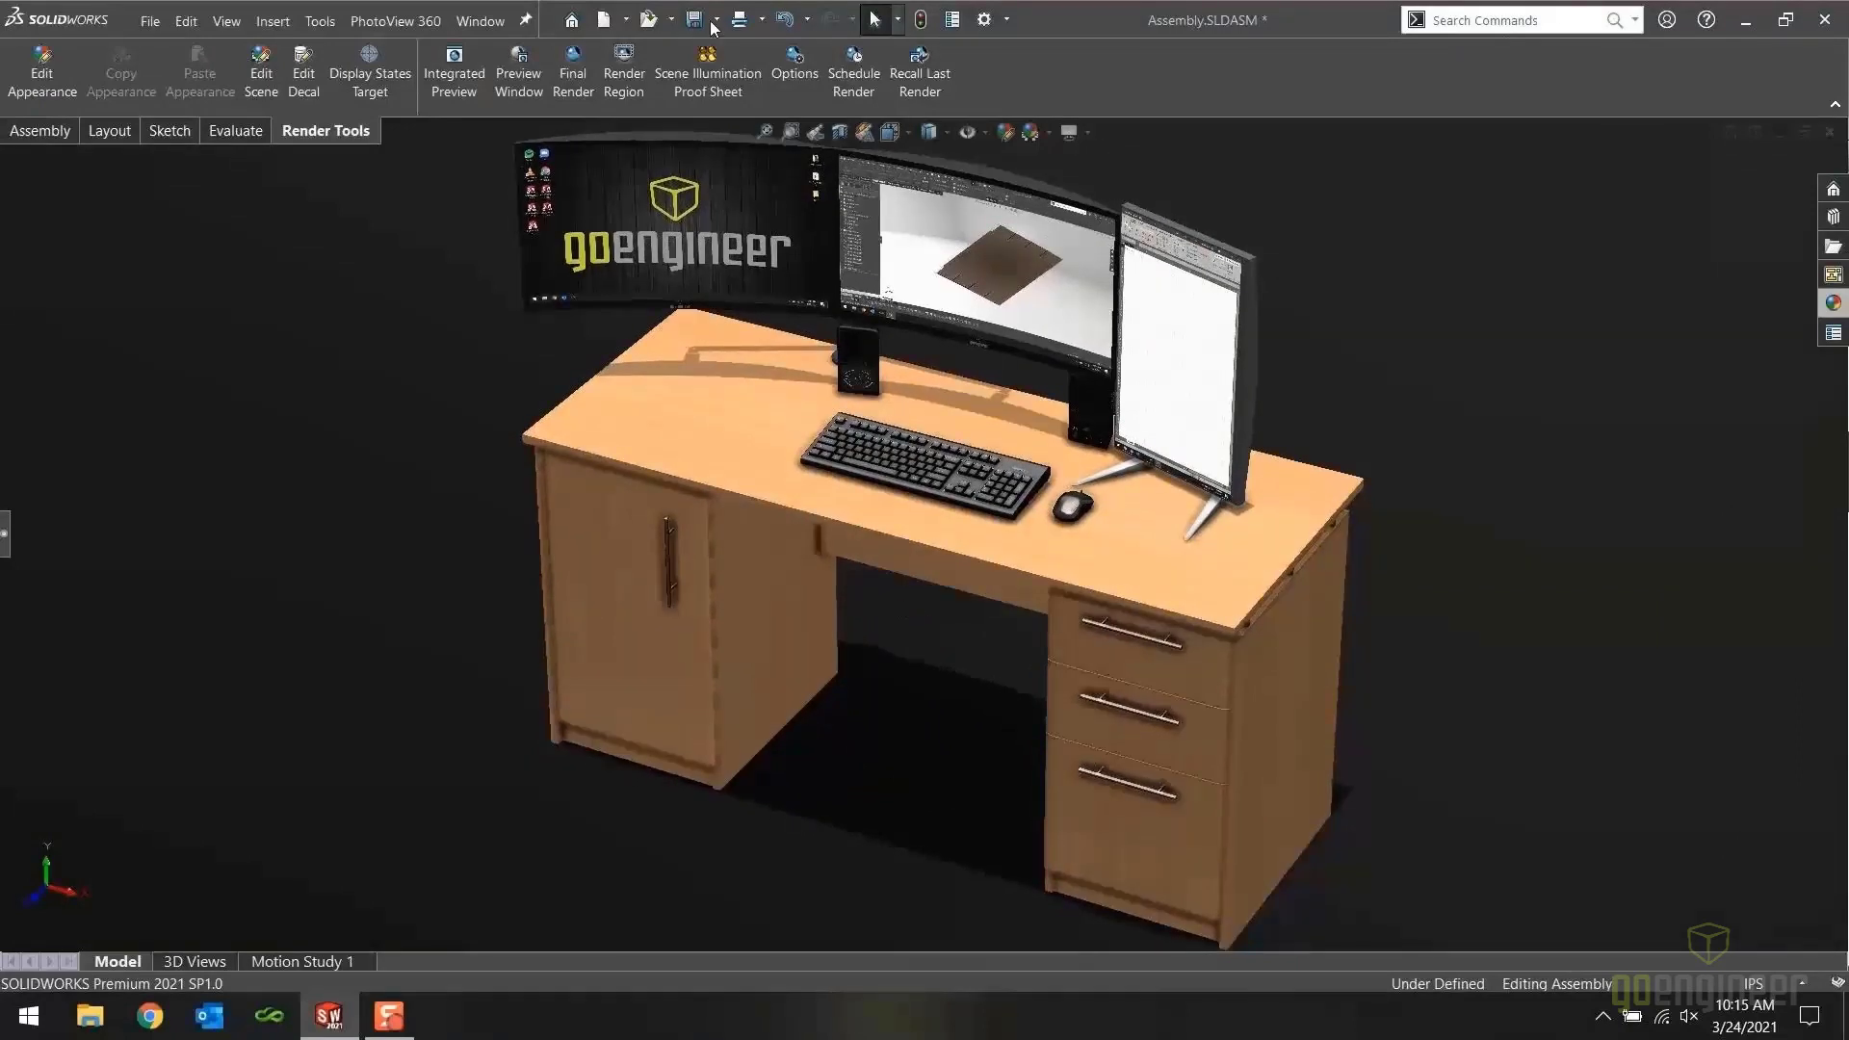
click(716, 74)
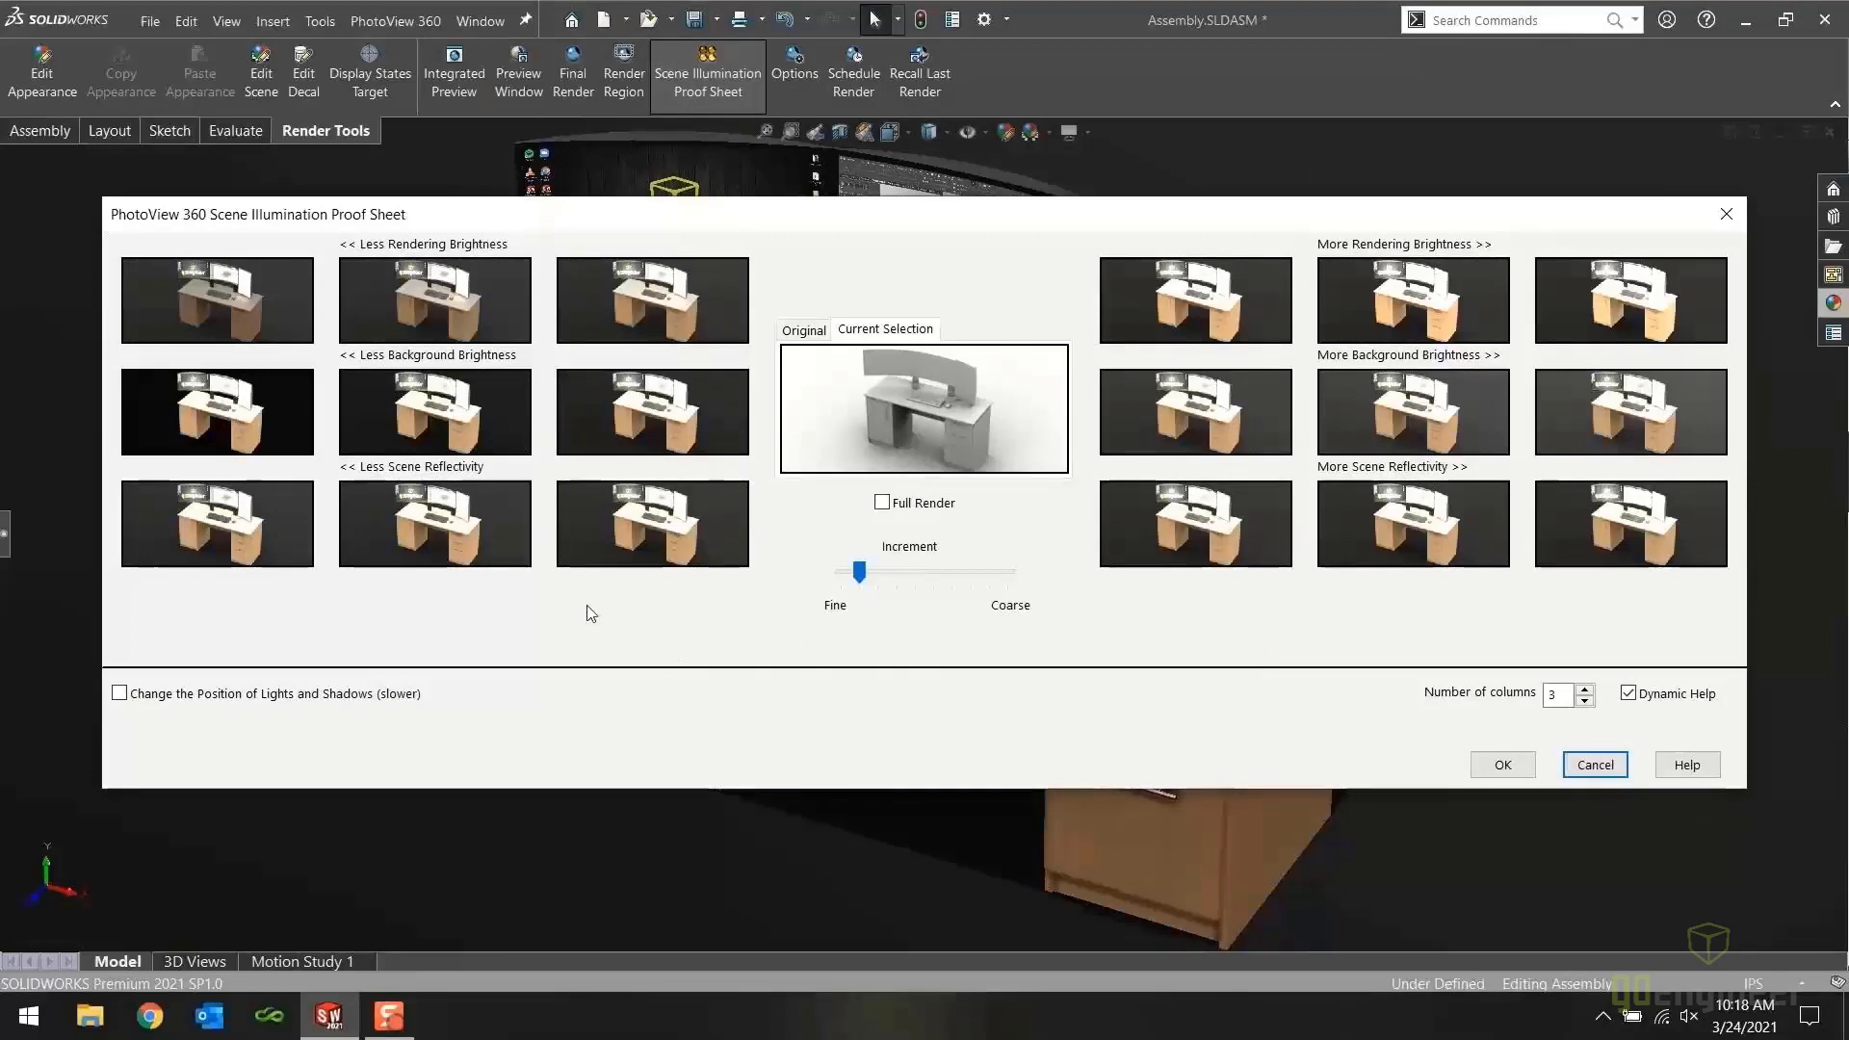
click(445, 300)
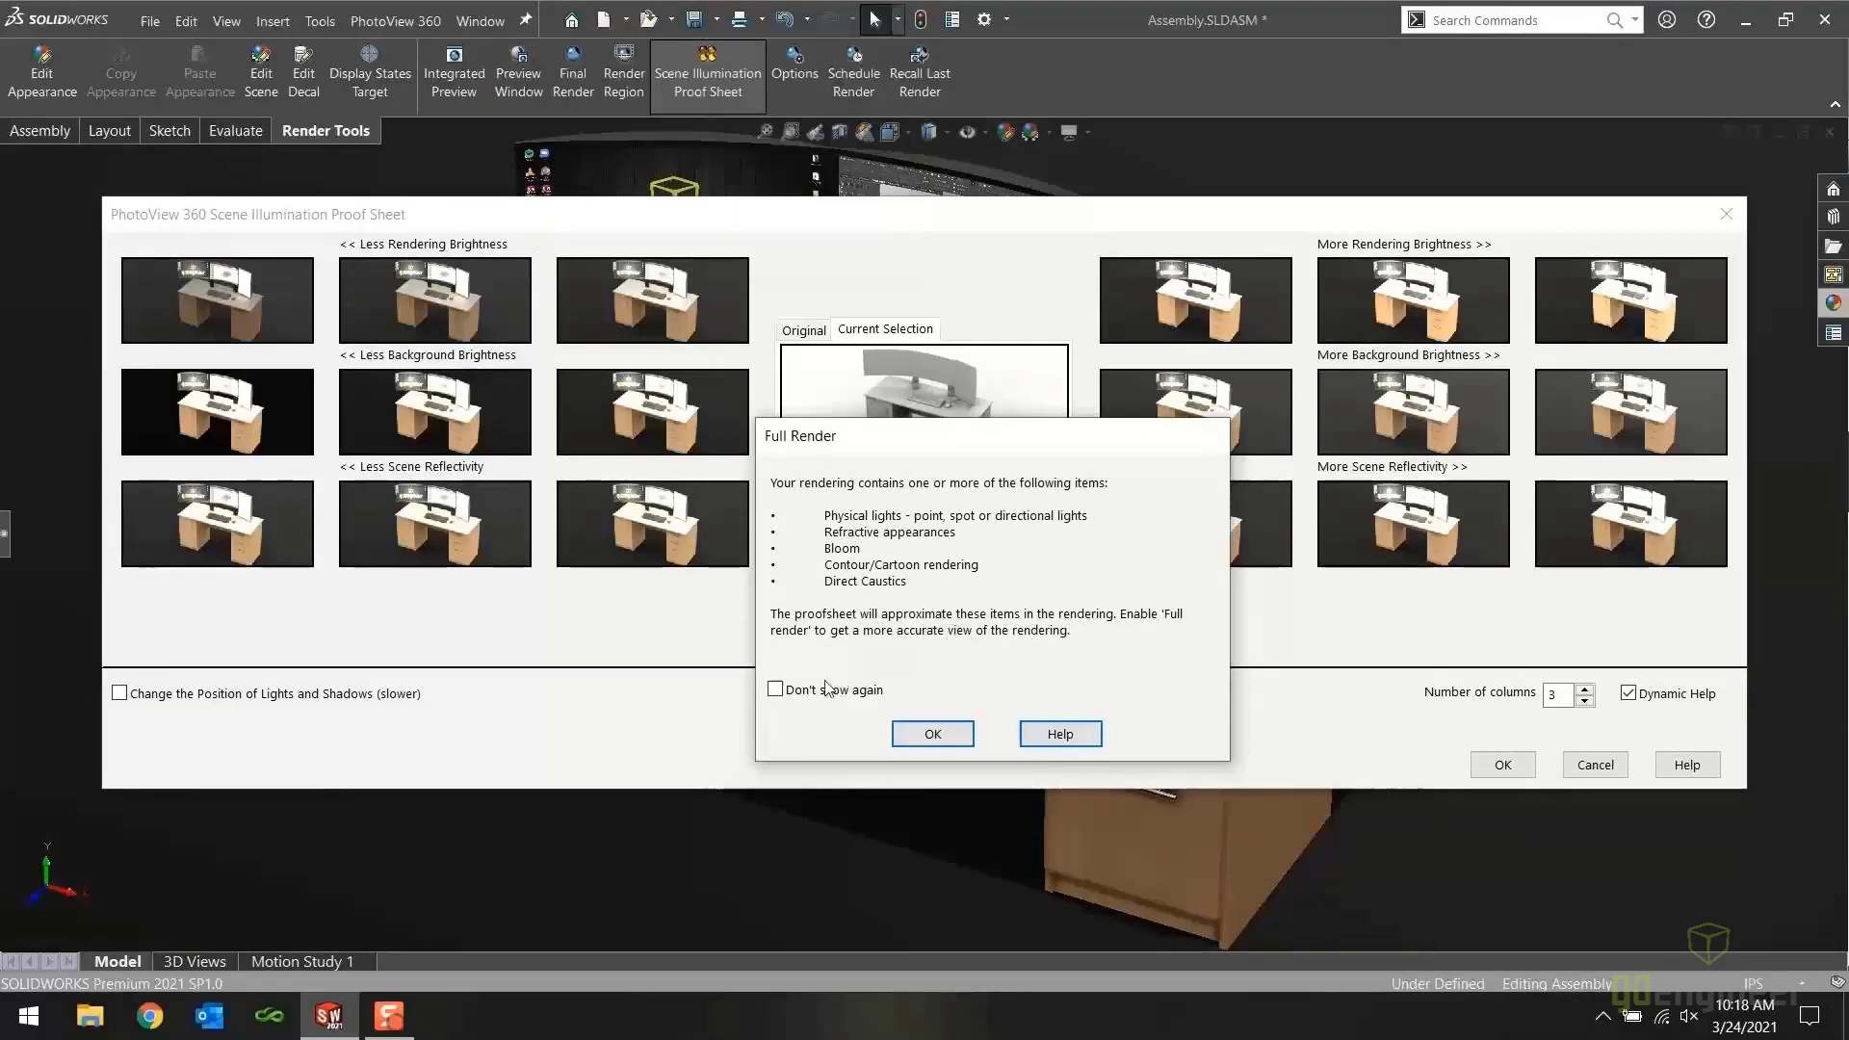
click(932, 735)
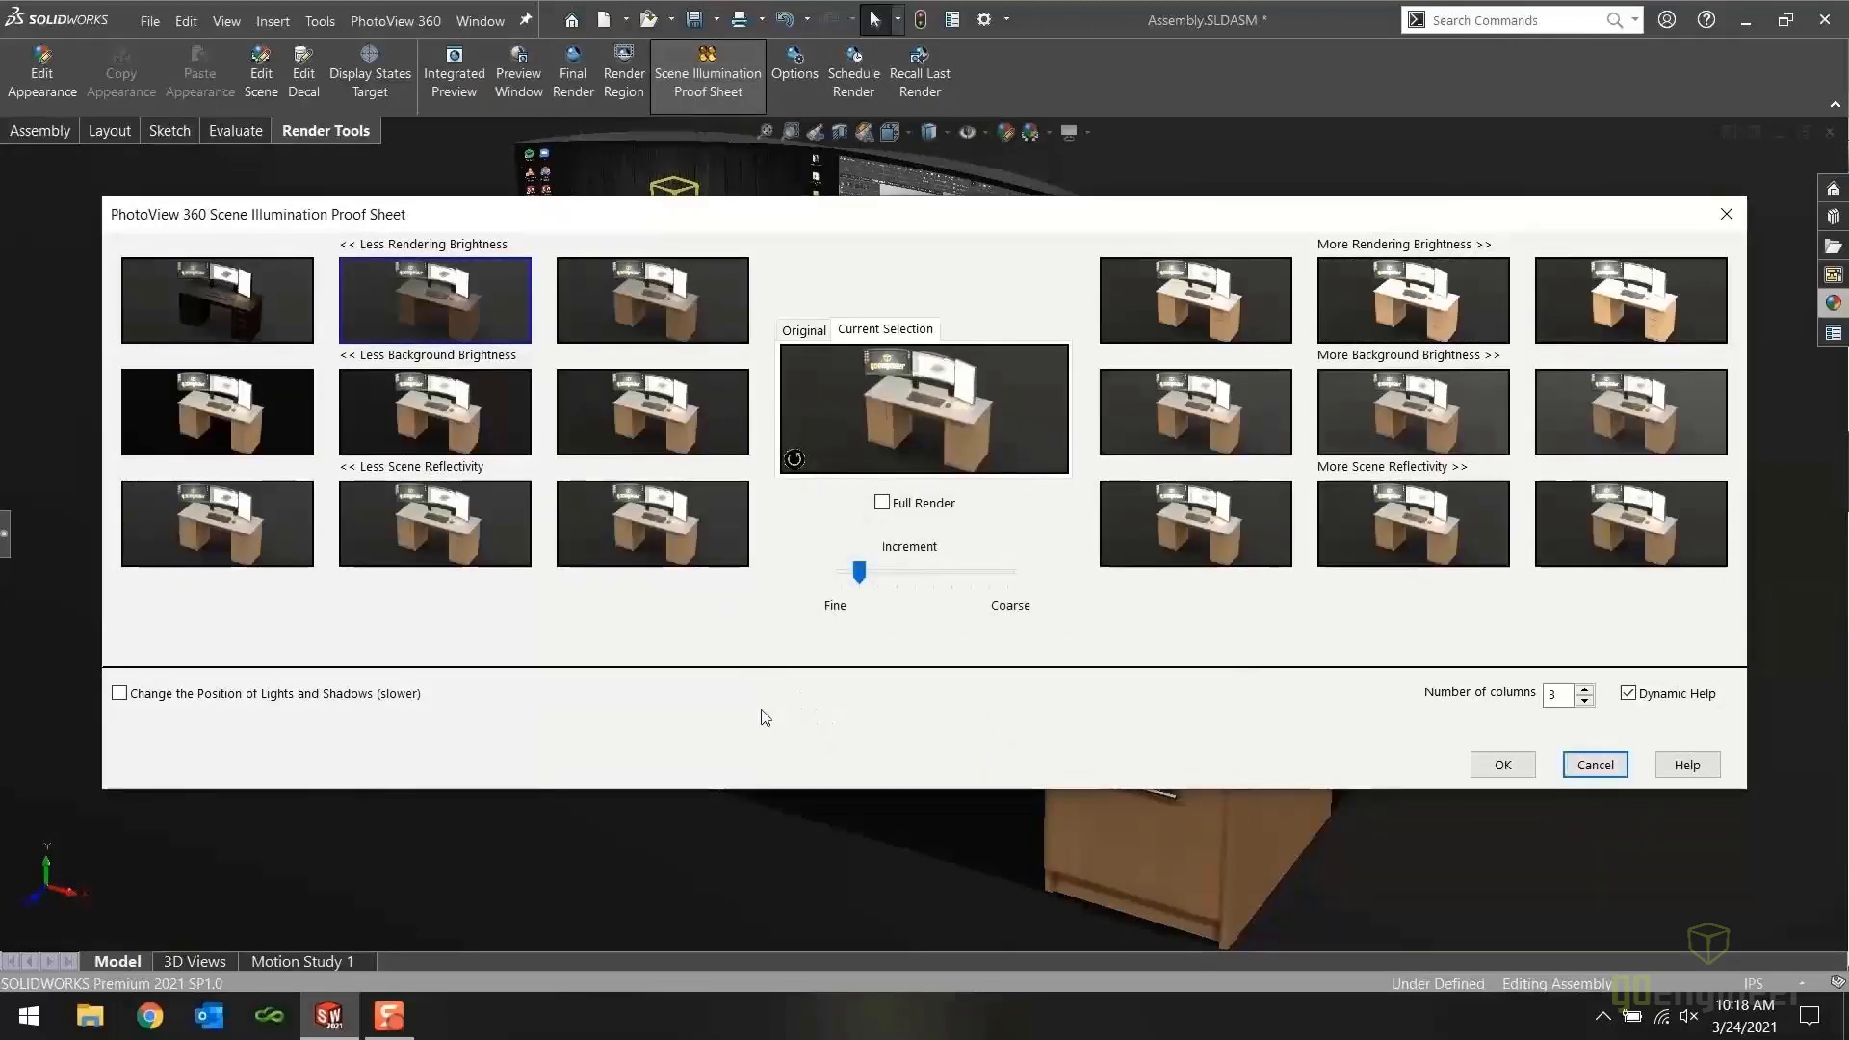
Choose the proof sheet variants with the least scene reflectivity and slightly more background brightness
mouse_move(947, 388)
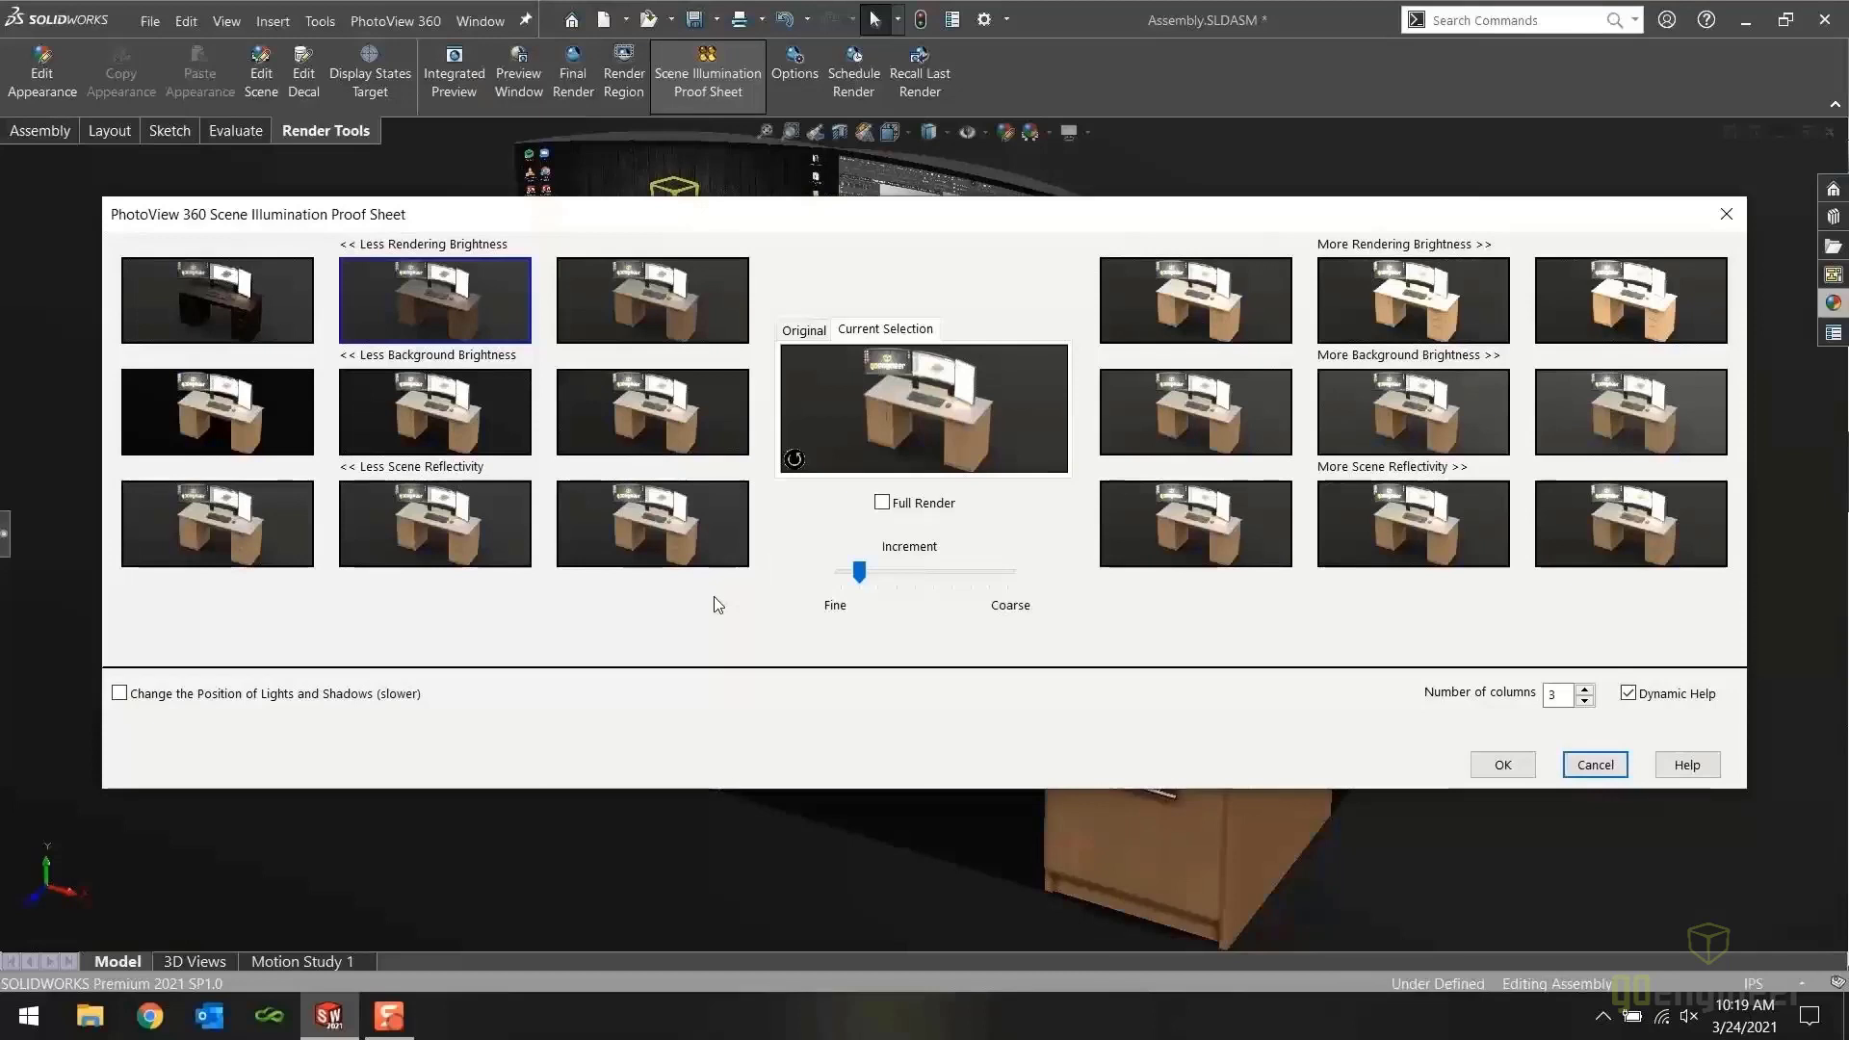
mouse_move(228, 535)
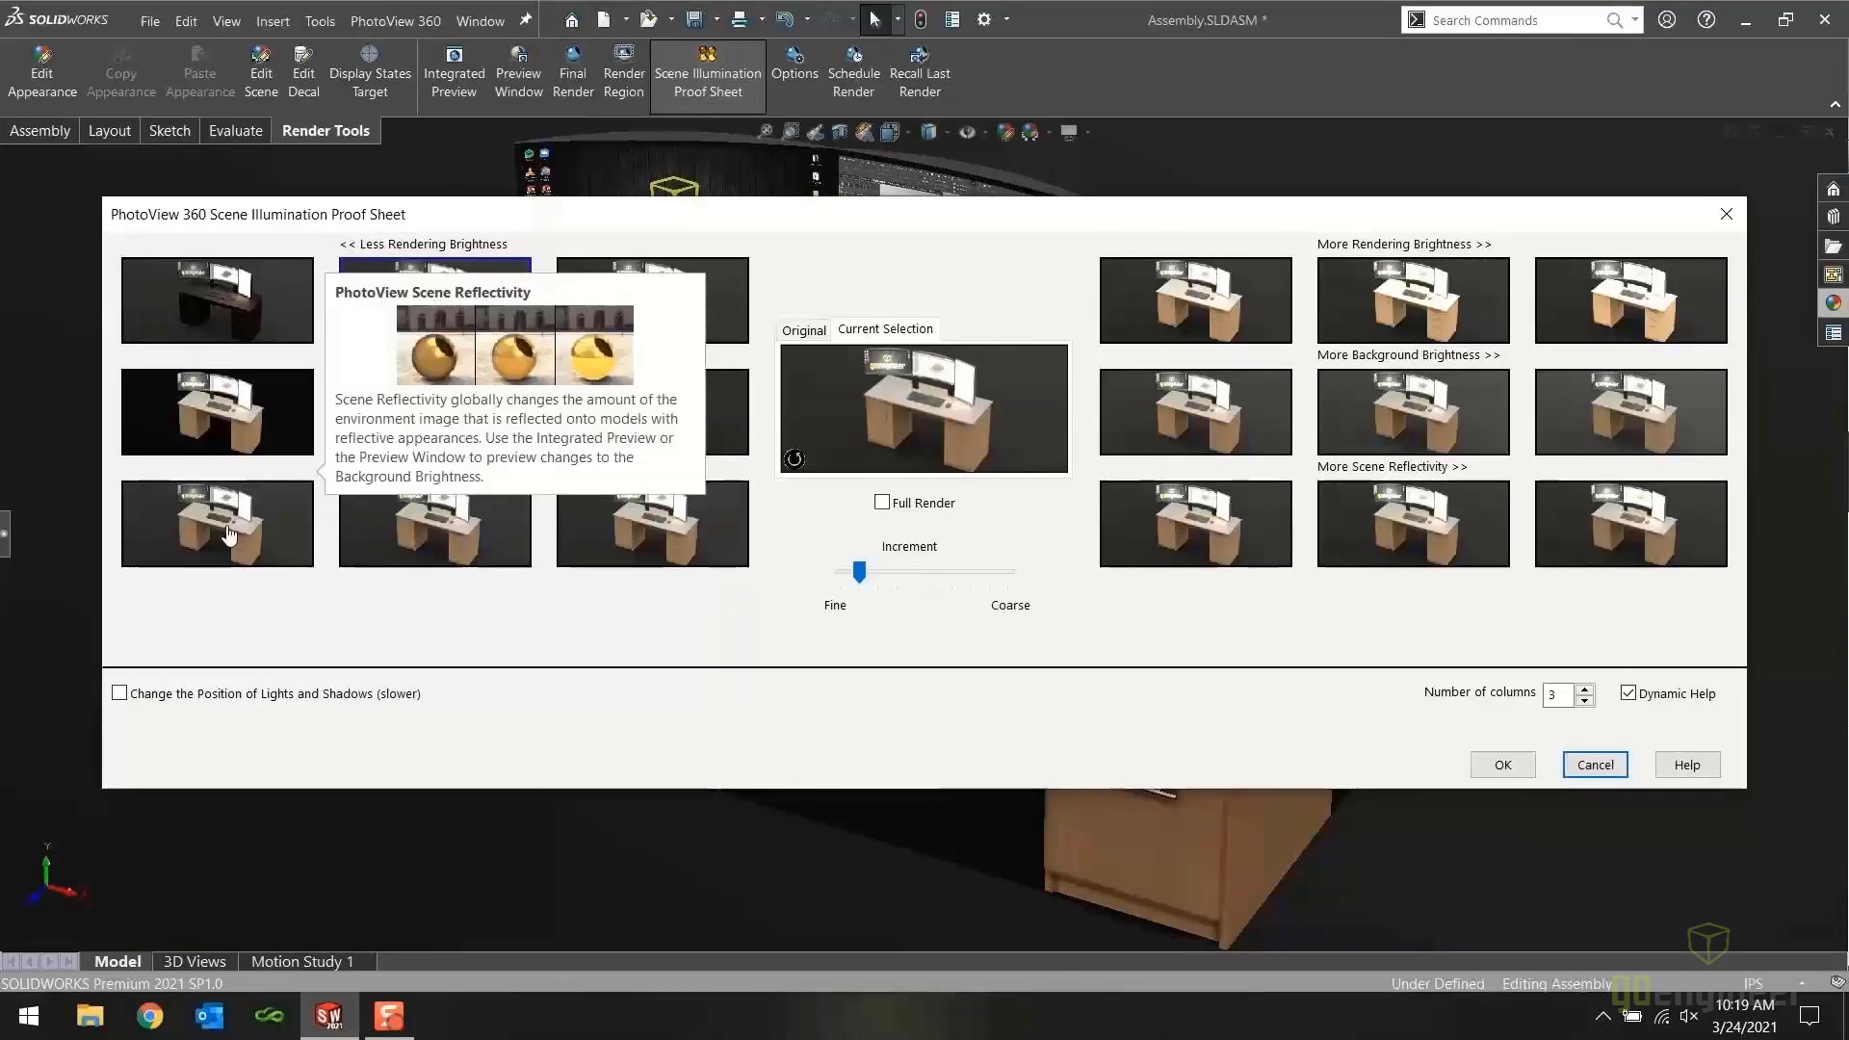
click(229, 536)
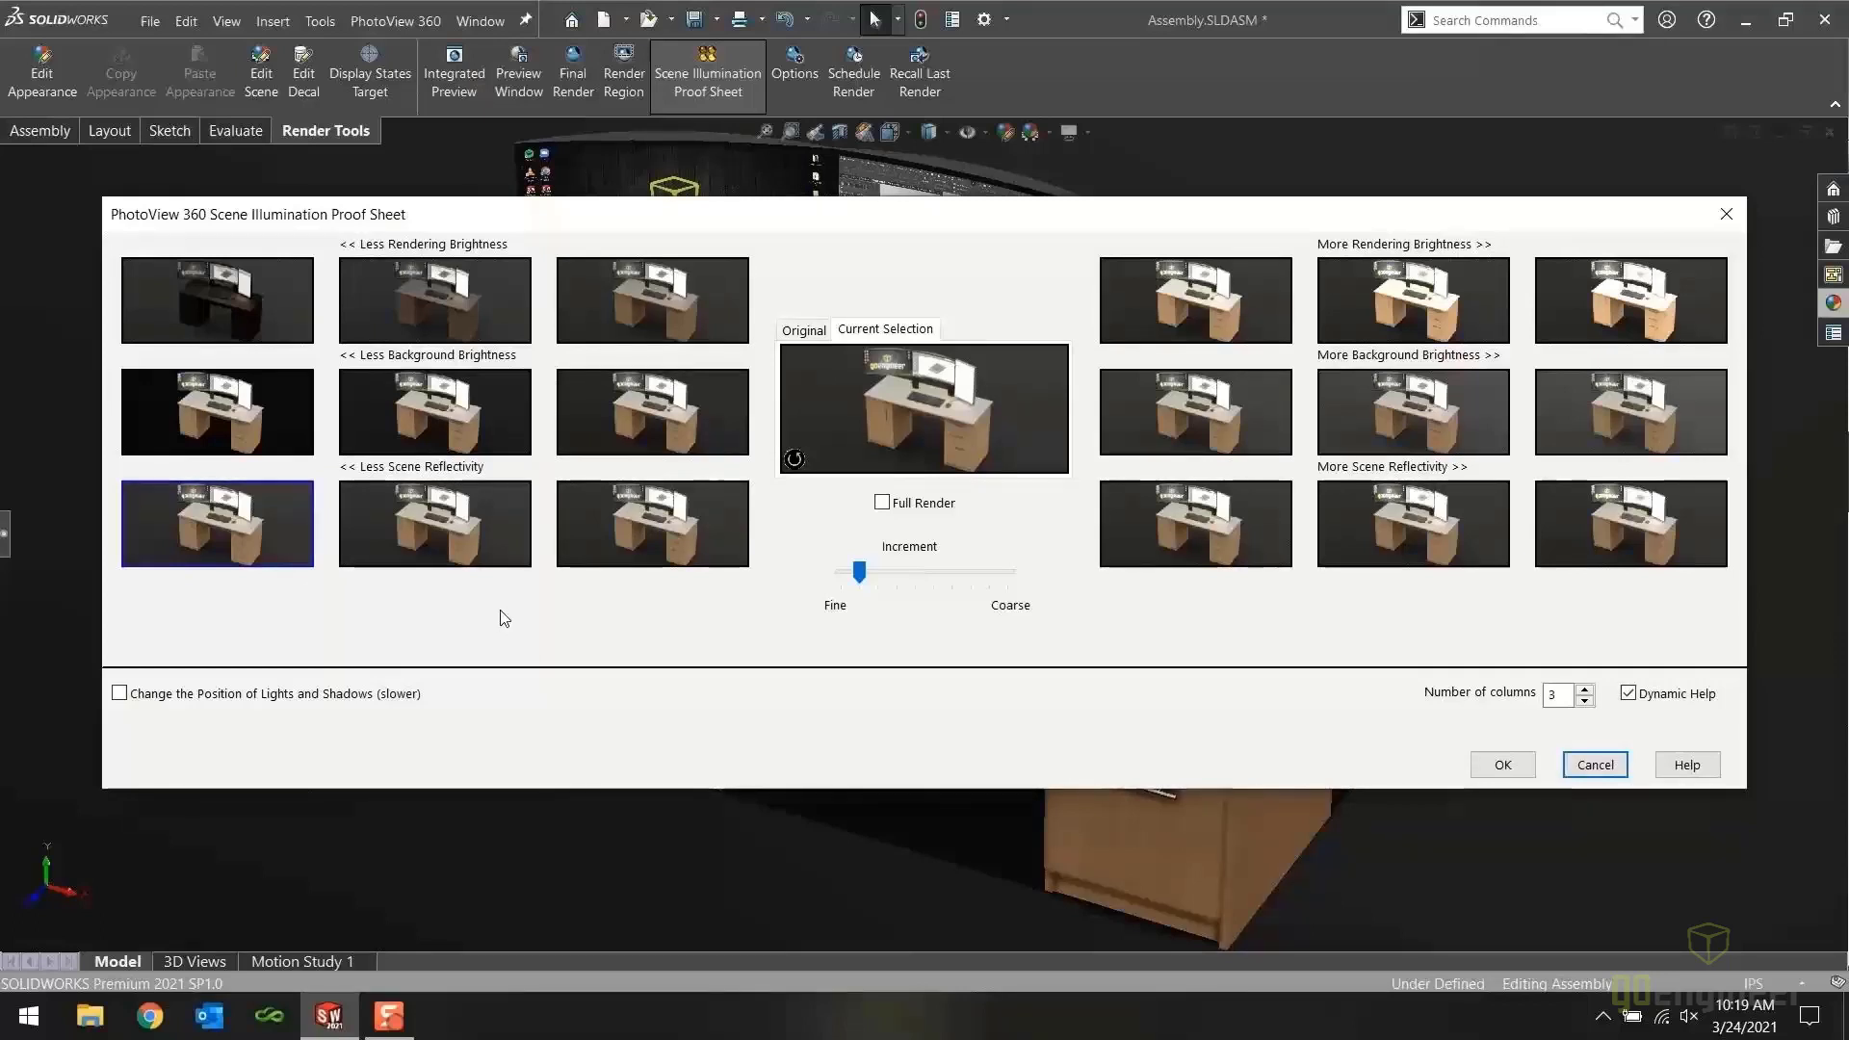
click(1196, 405)
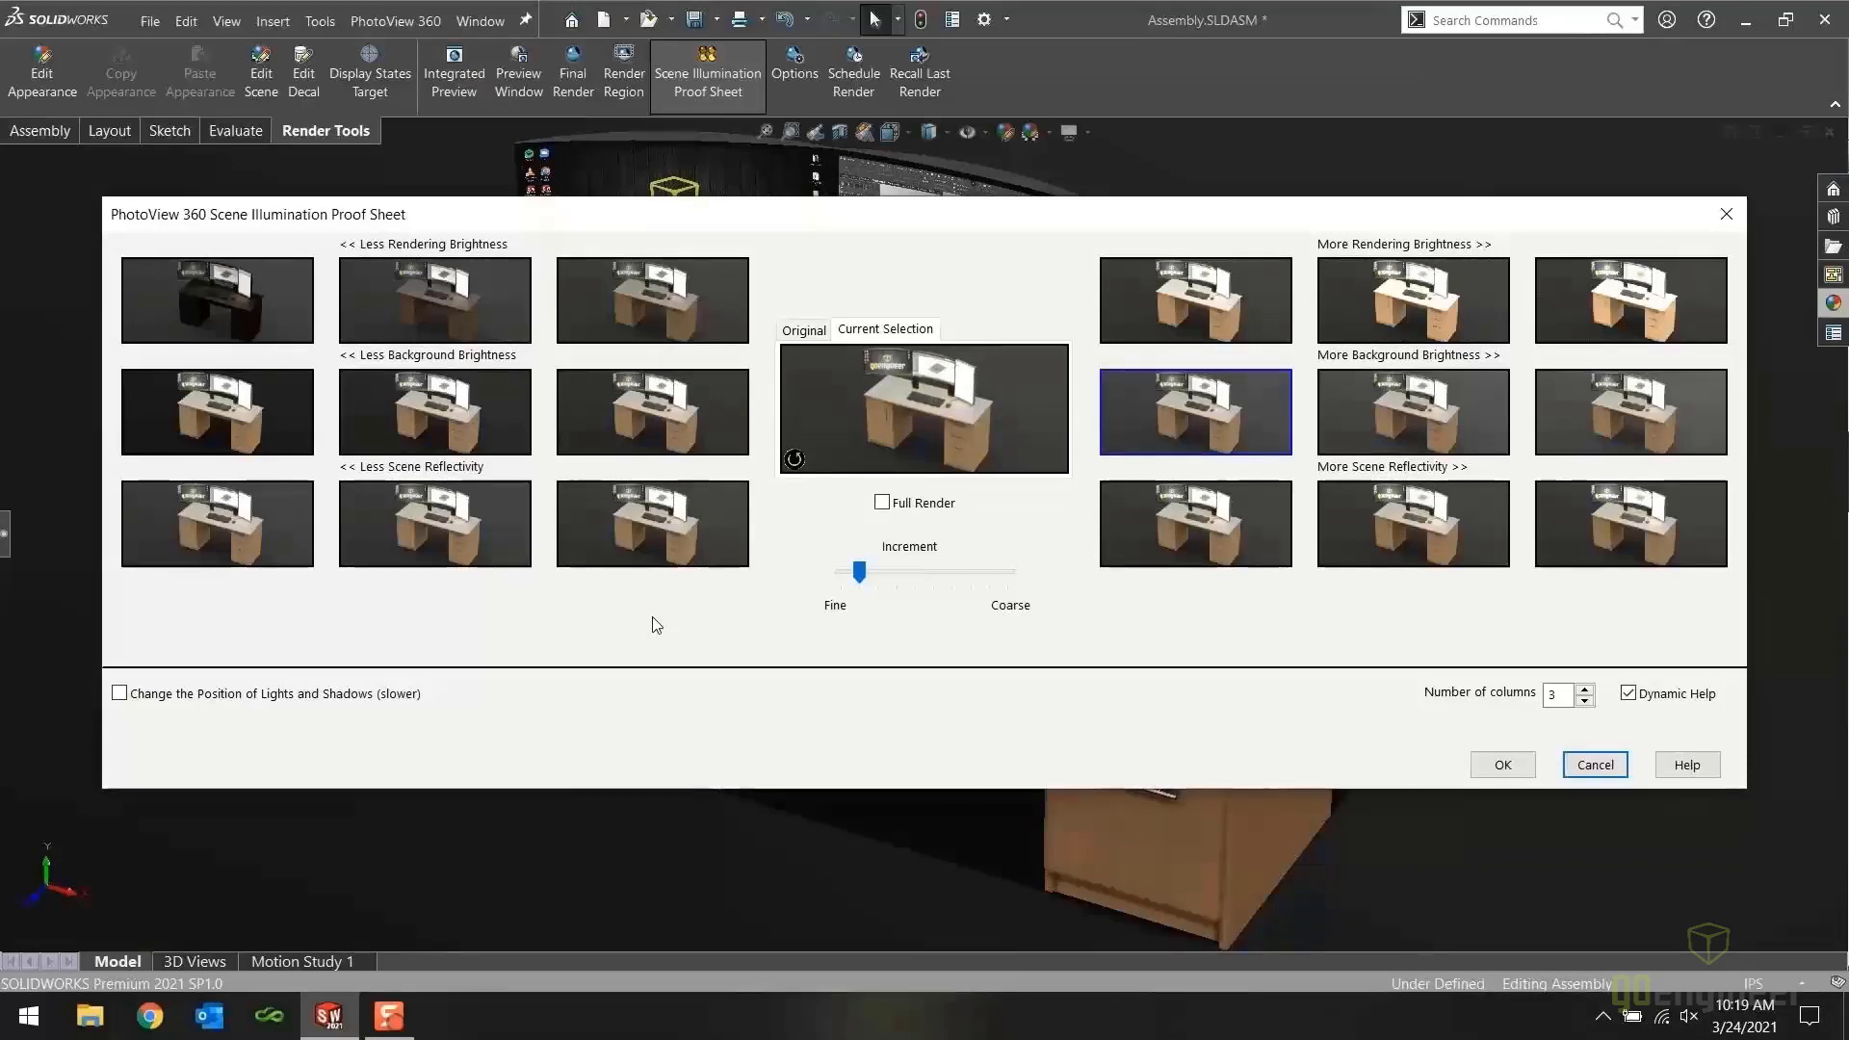
mouse_move(888, 399)
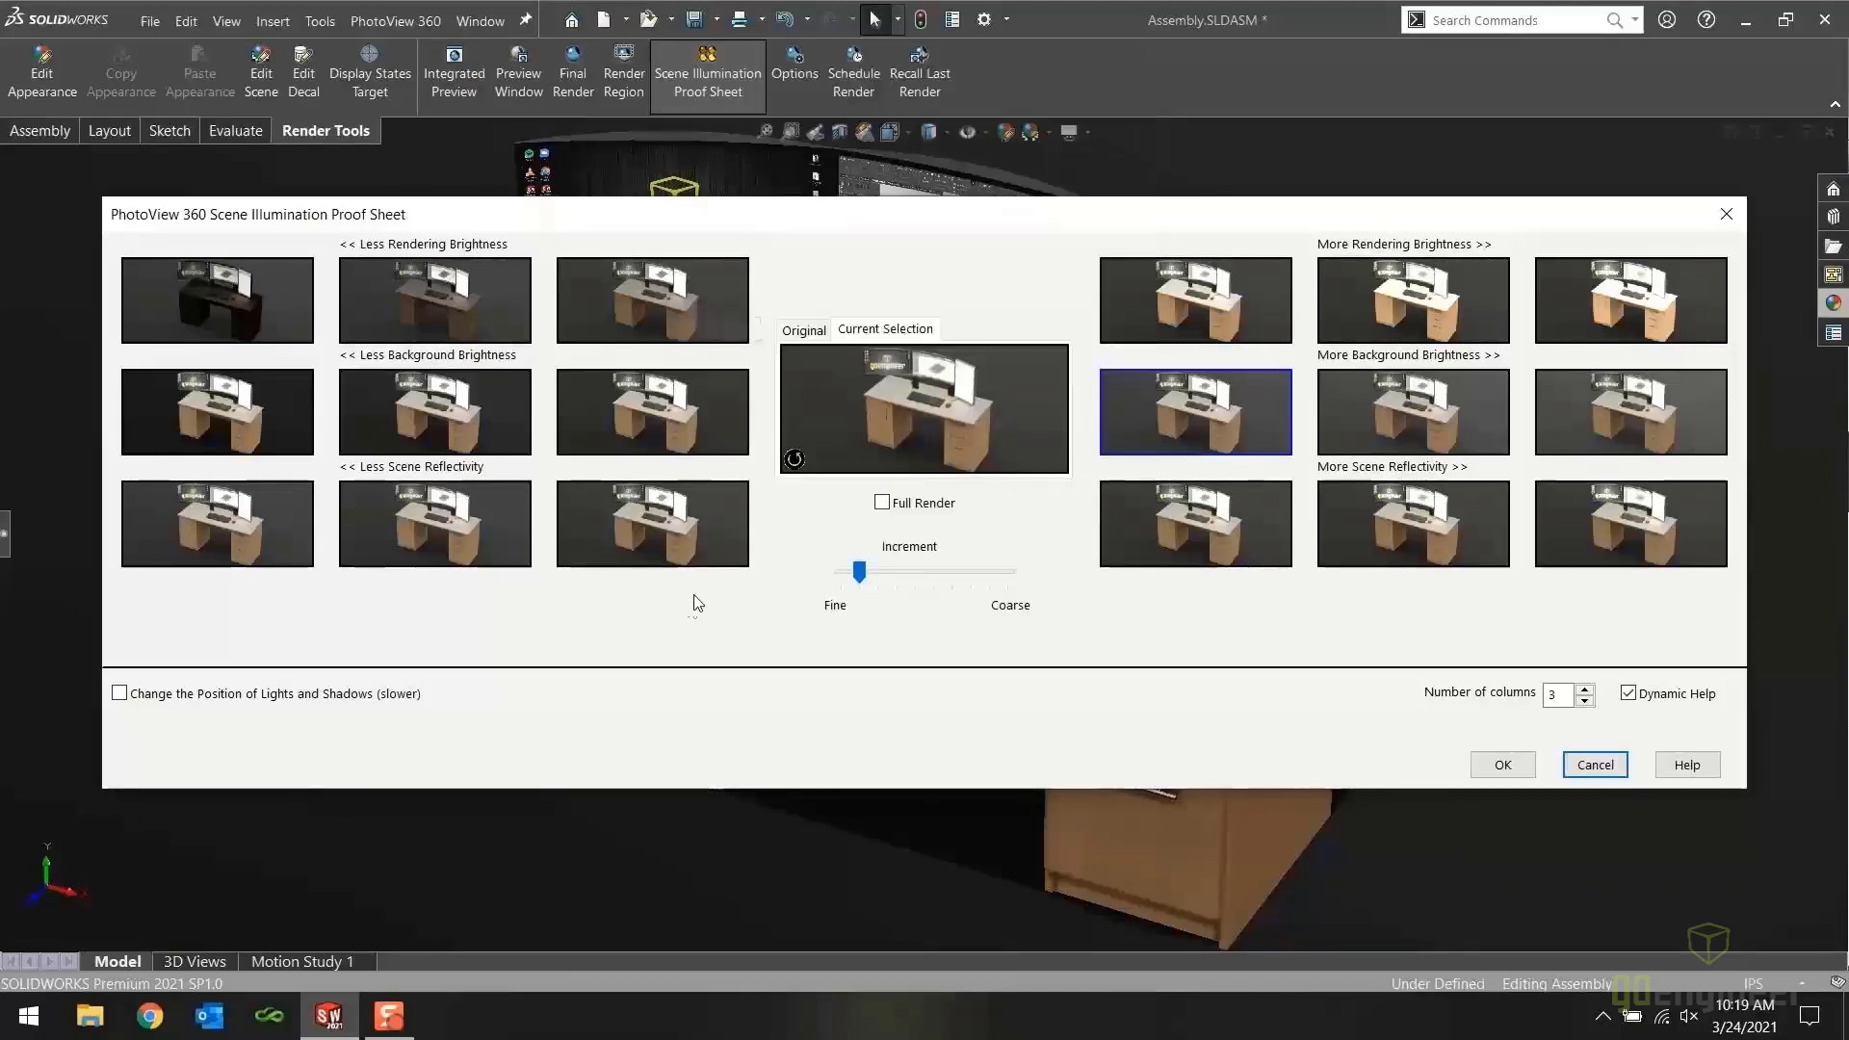
Choose slightly less rendering brightness and slightly more background brightness, accept the proof sheet, and close the PhotoView 360 preview of the desk
click(681, 291)
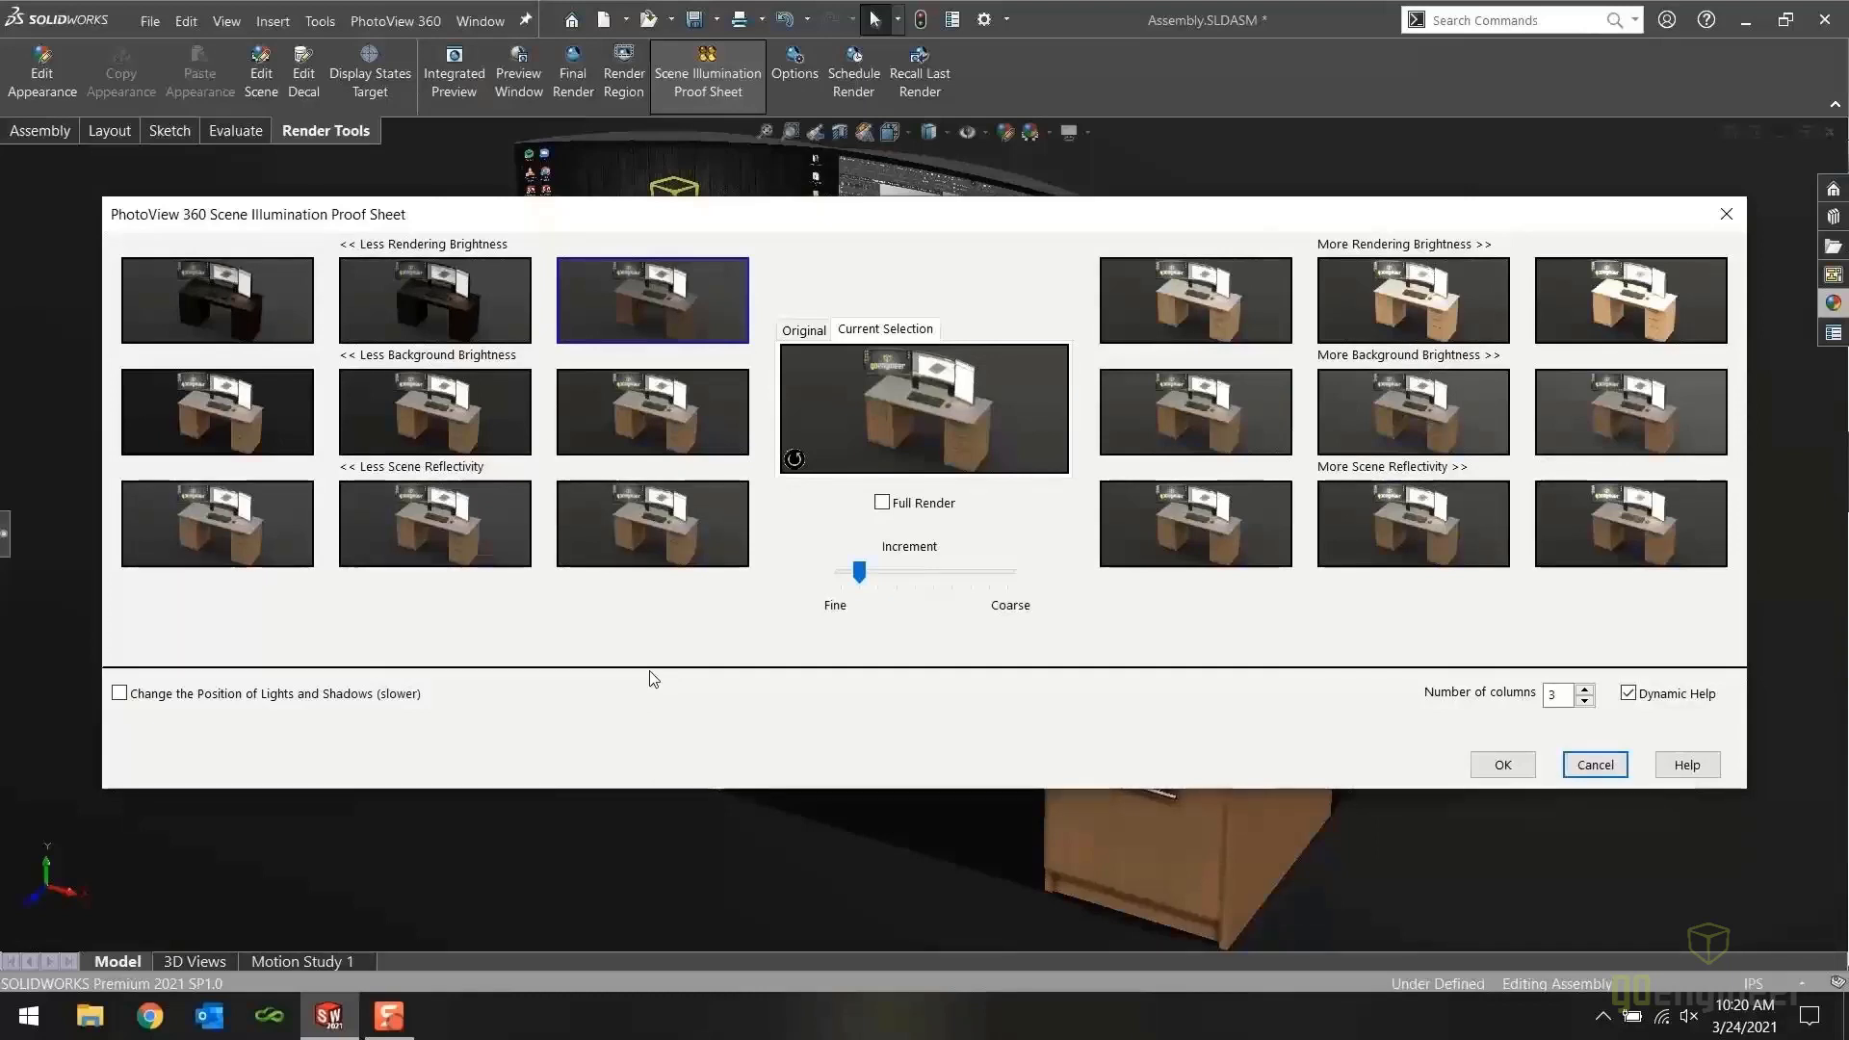
click(1190, 411)
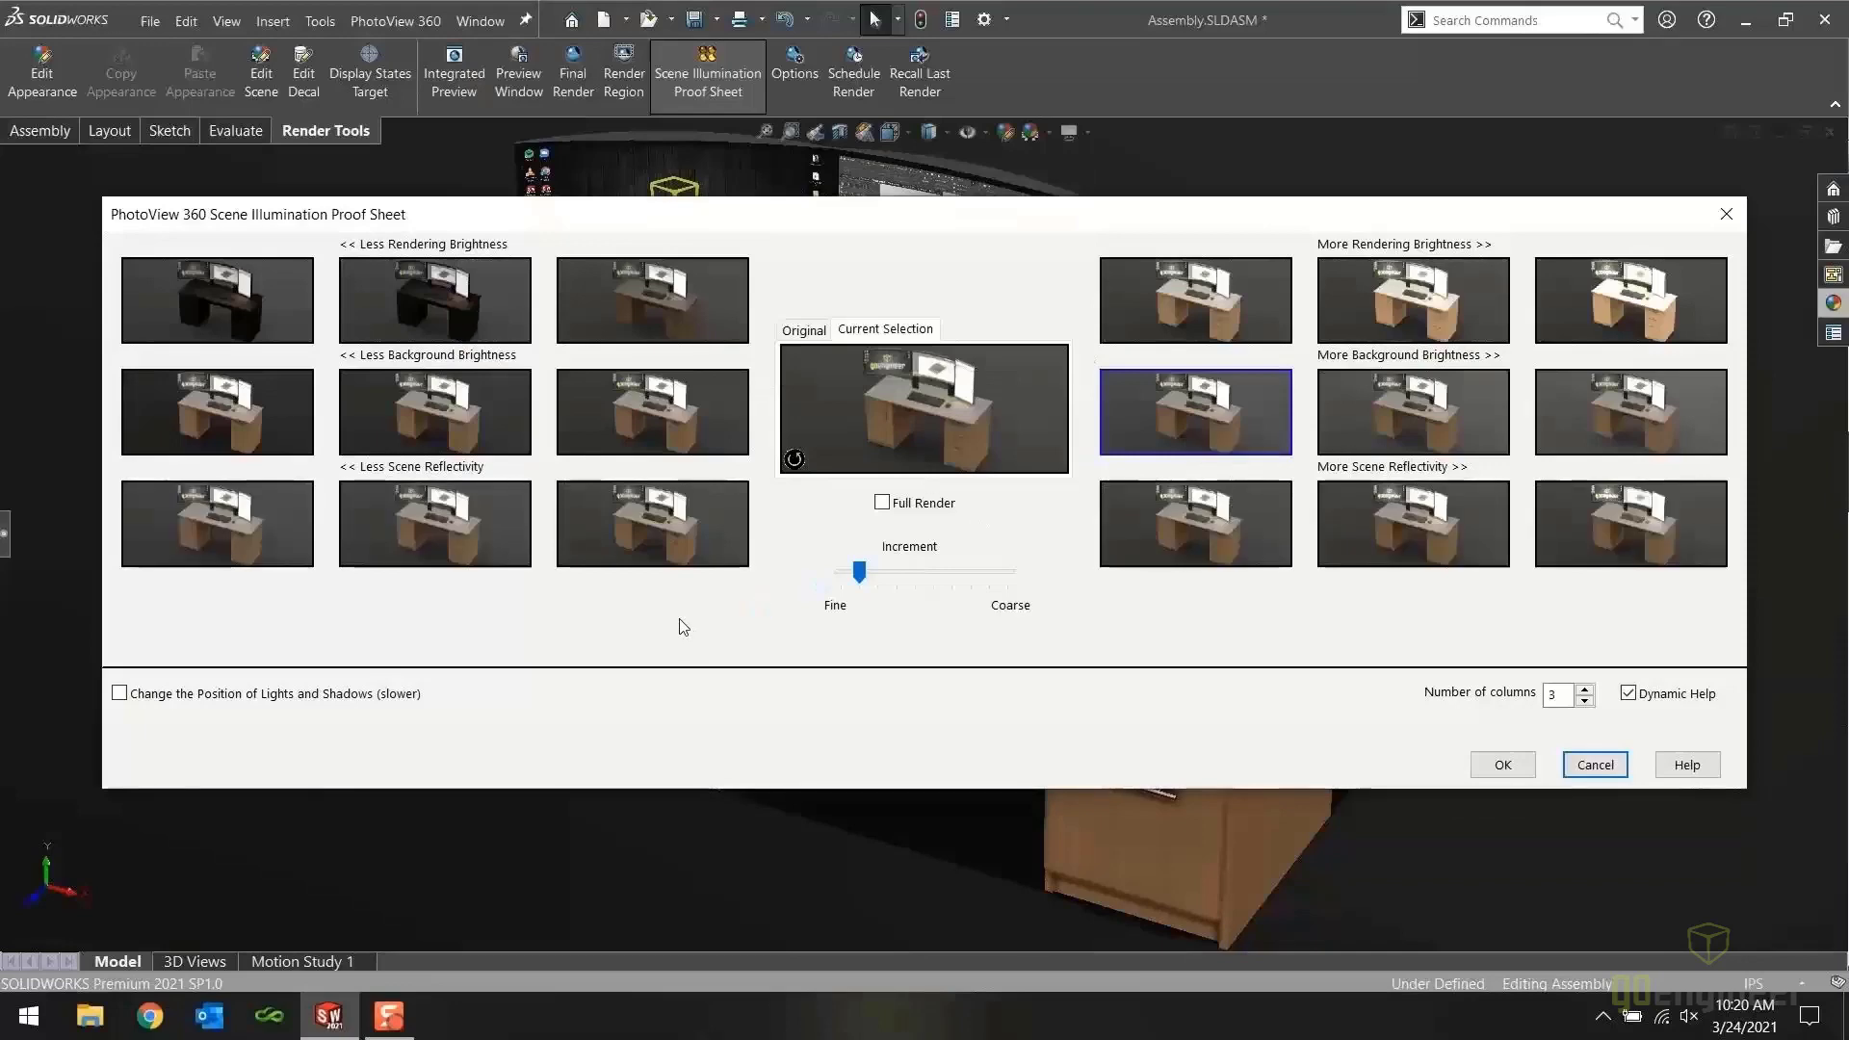
click(1500, 766)
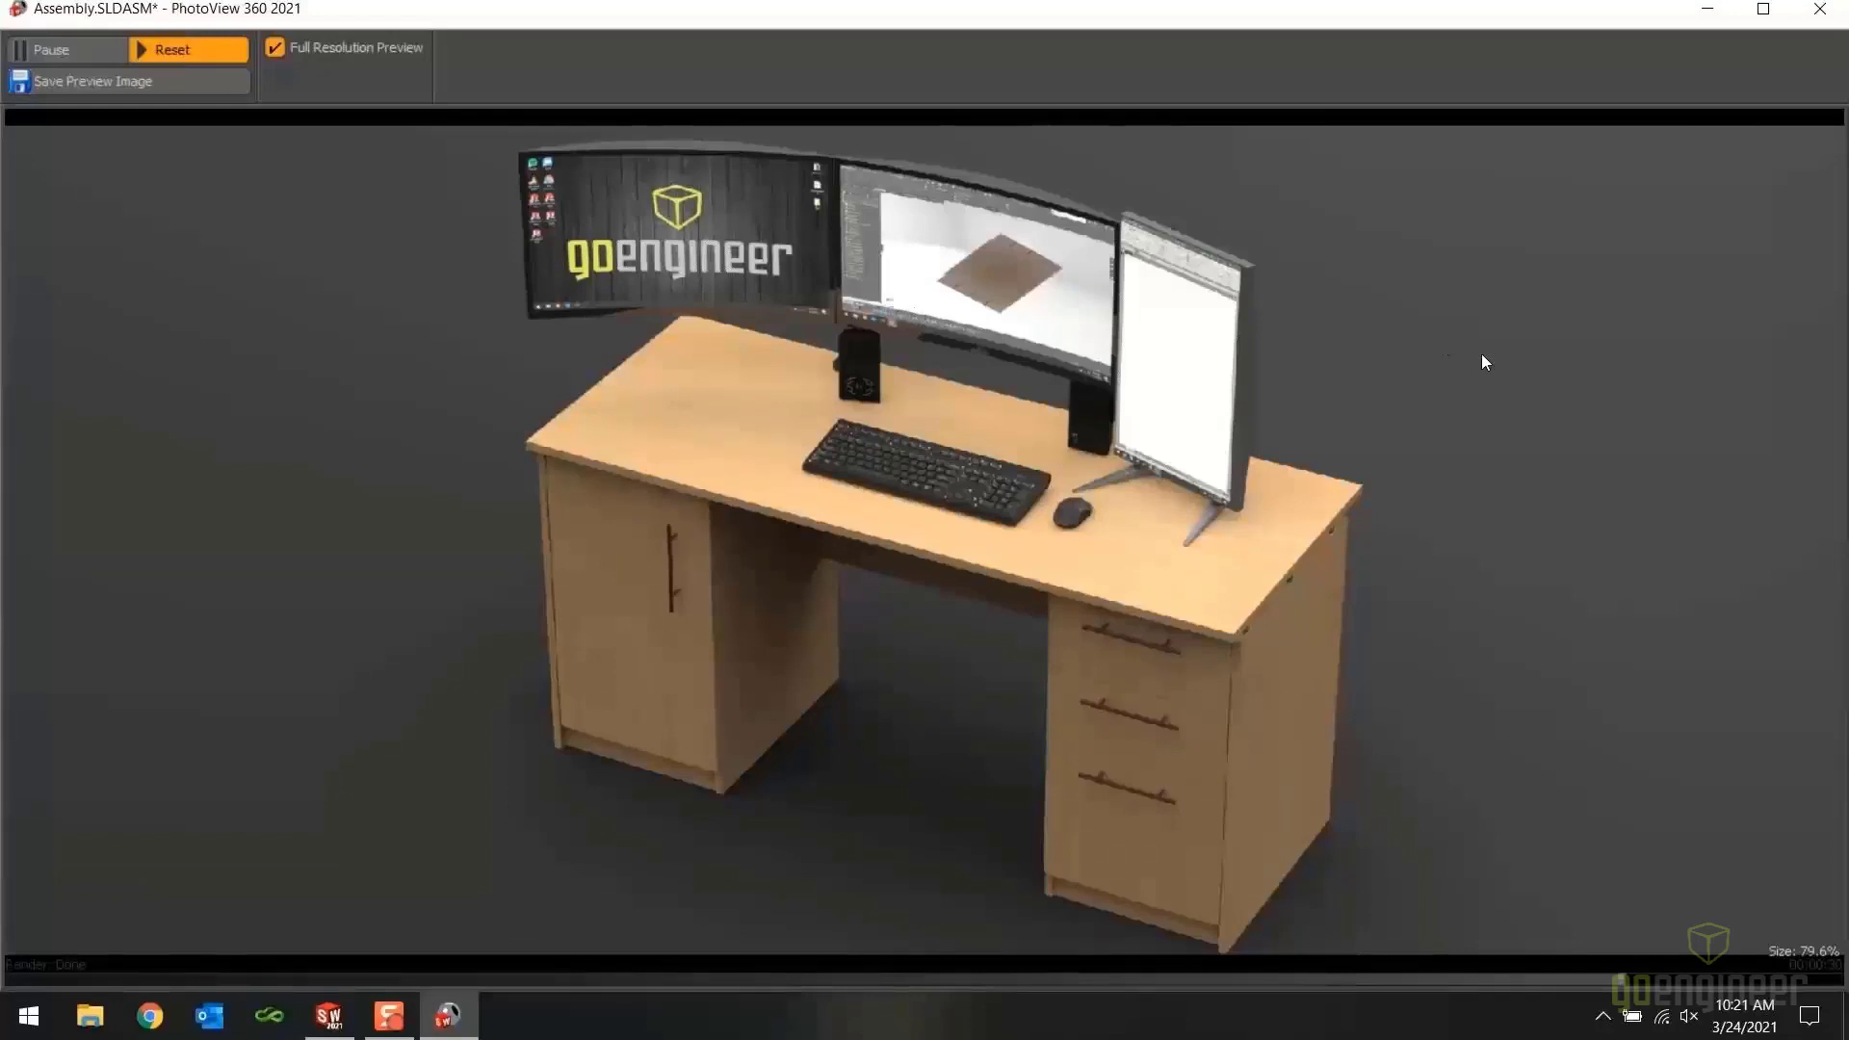
click(1828, 13)
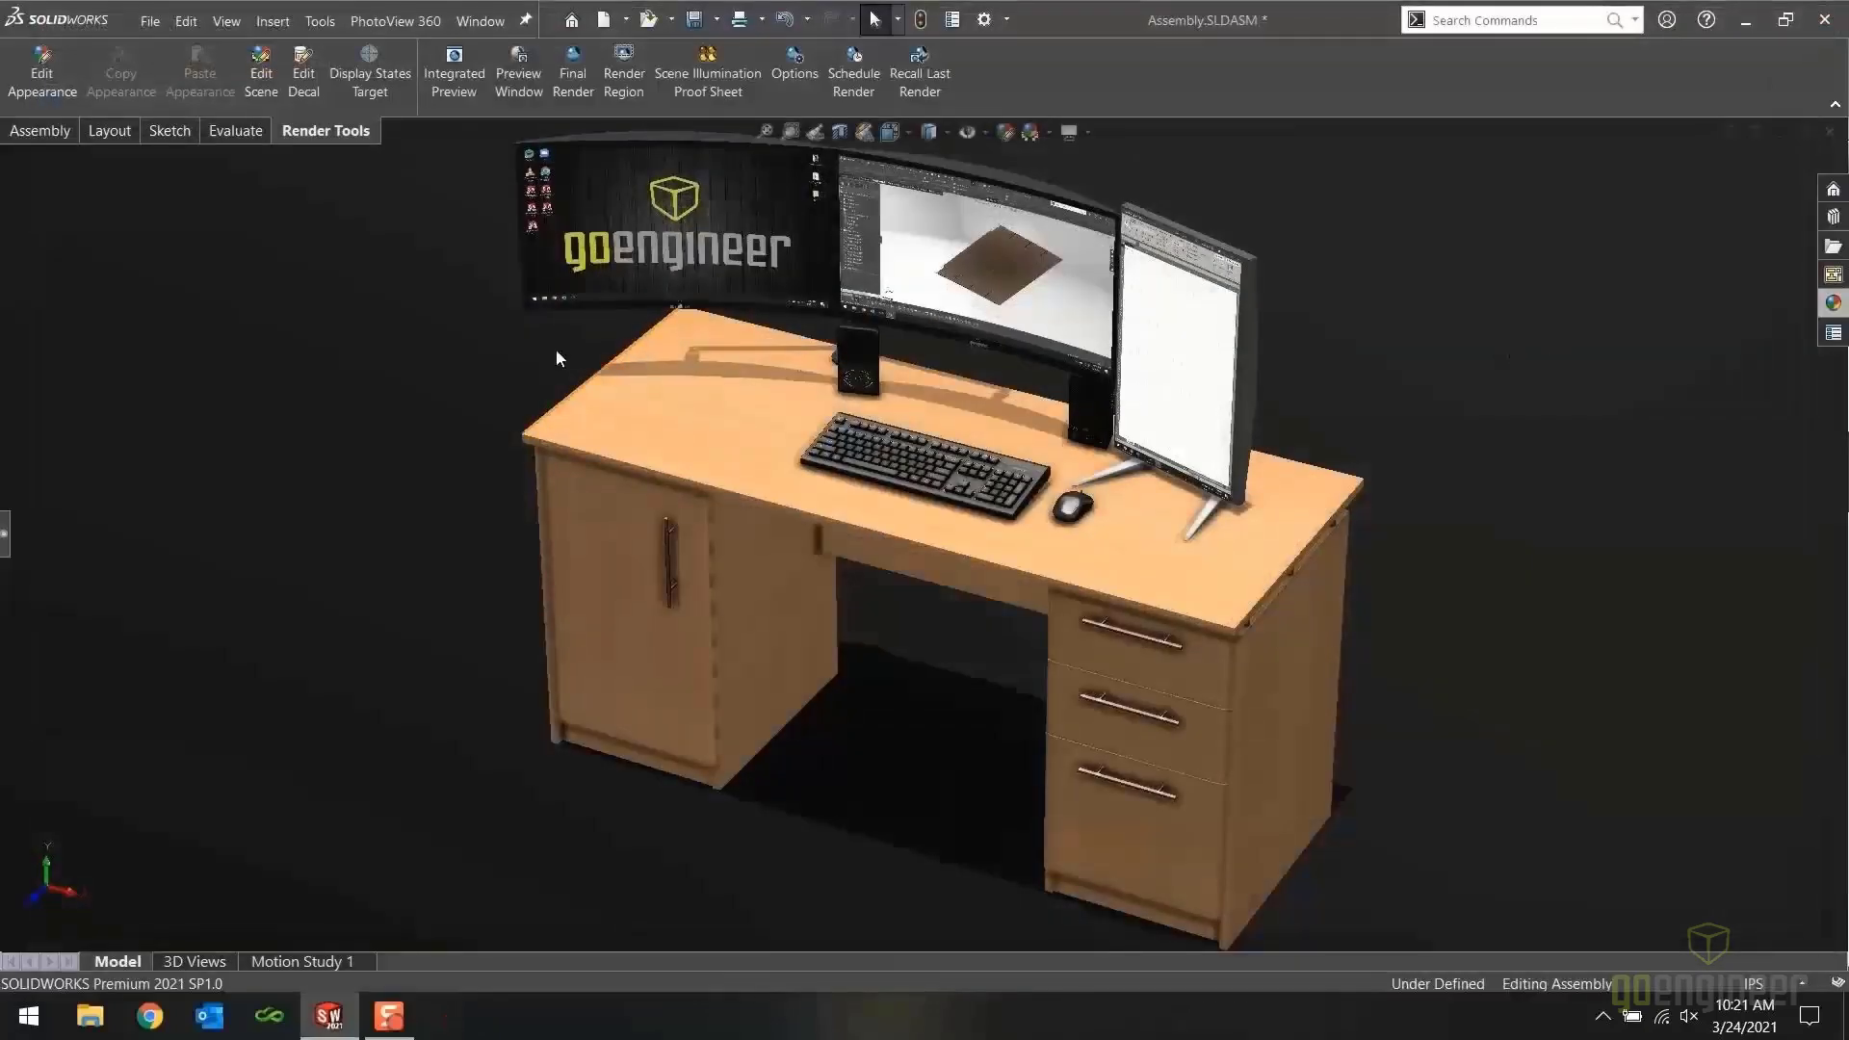
Turn on the render region and resize it to tightly frame the keyboard and mouse
click(624, 81)
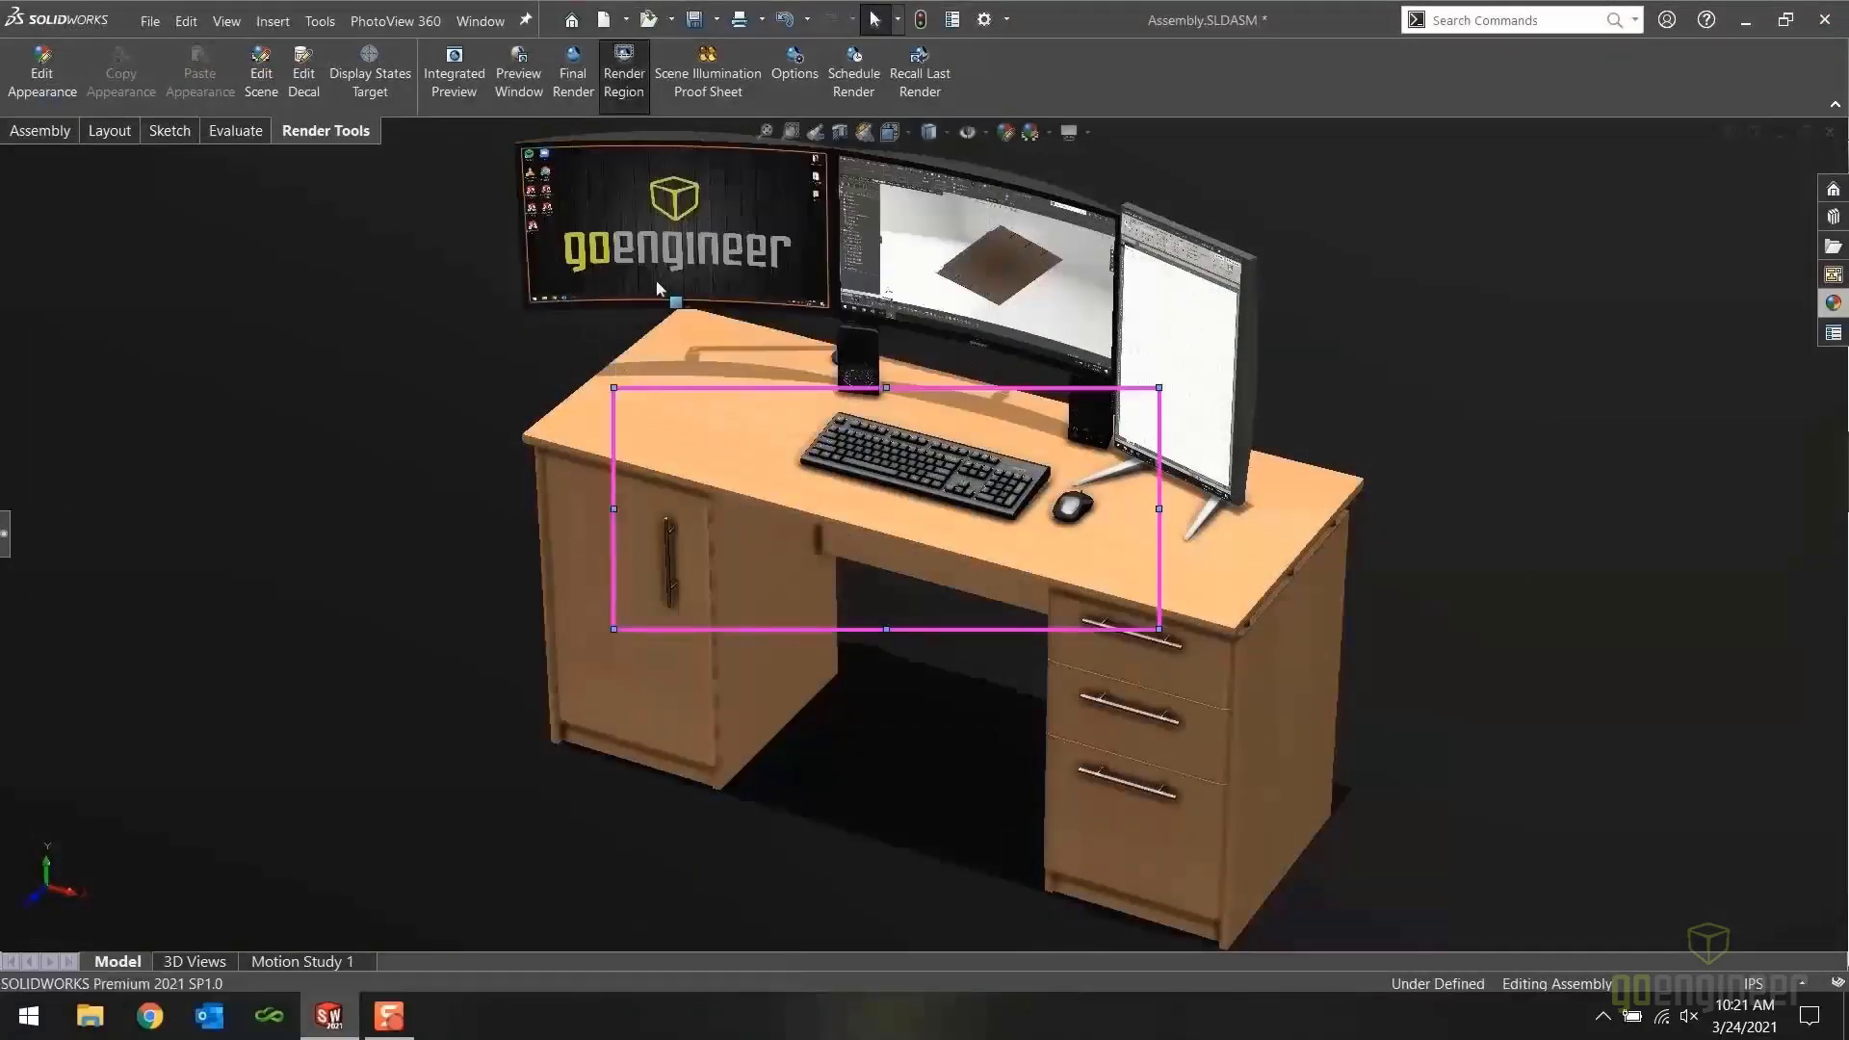
drag(612, 388, 791, 395)
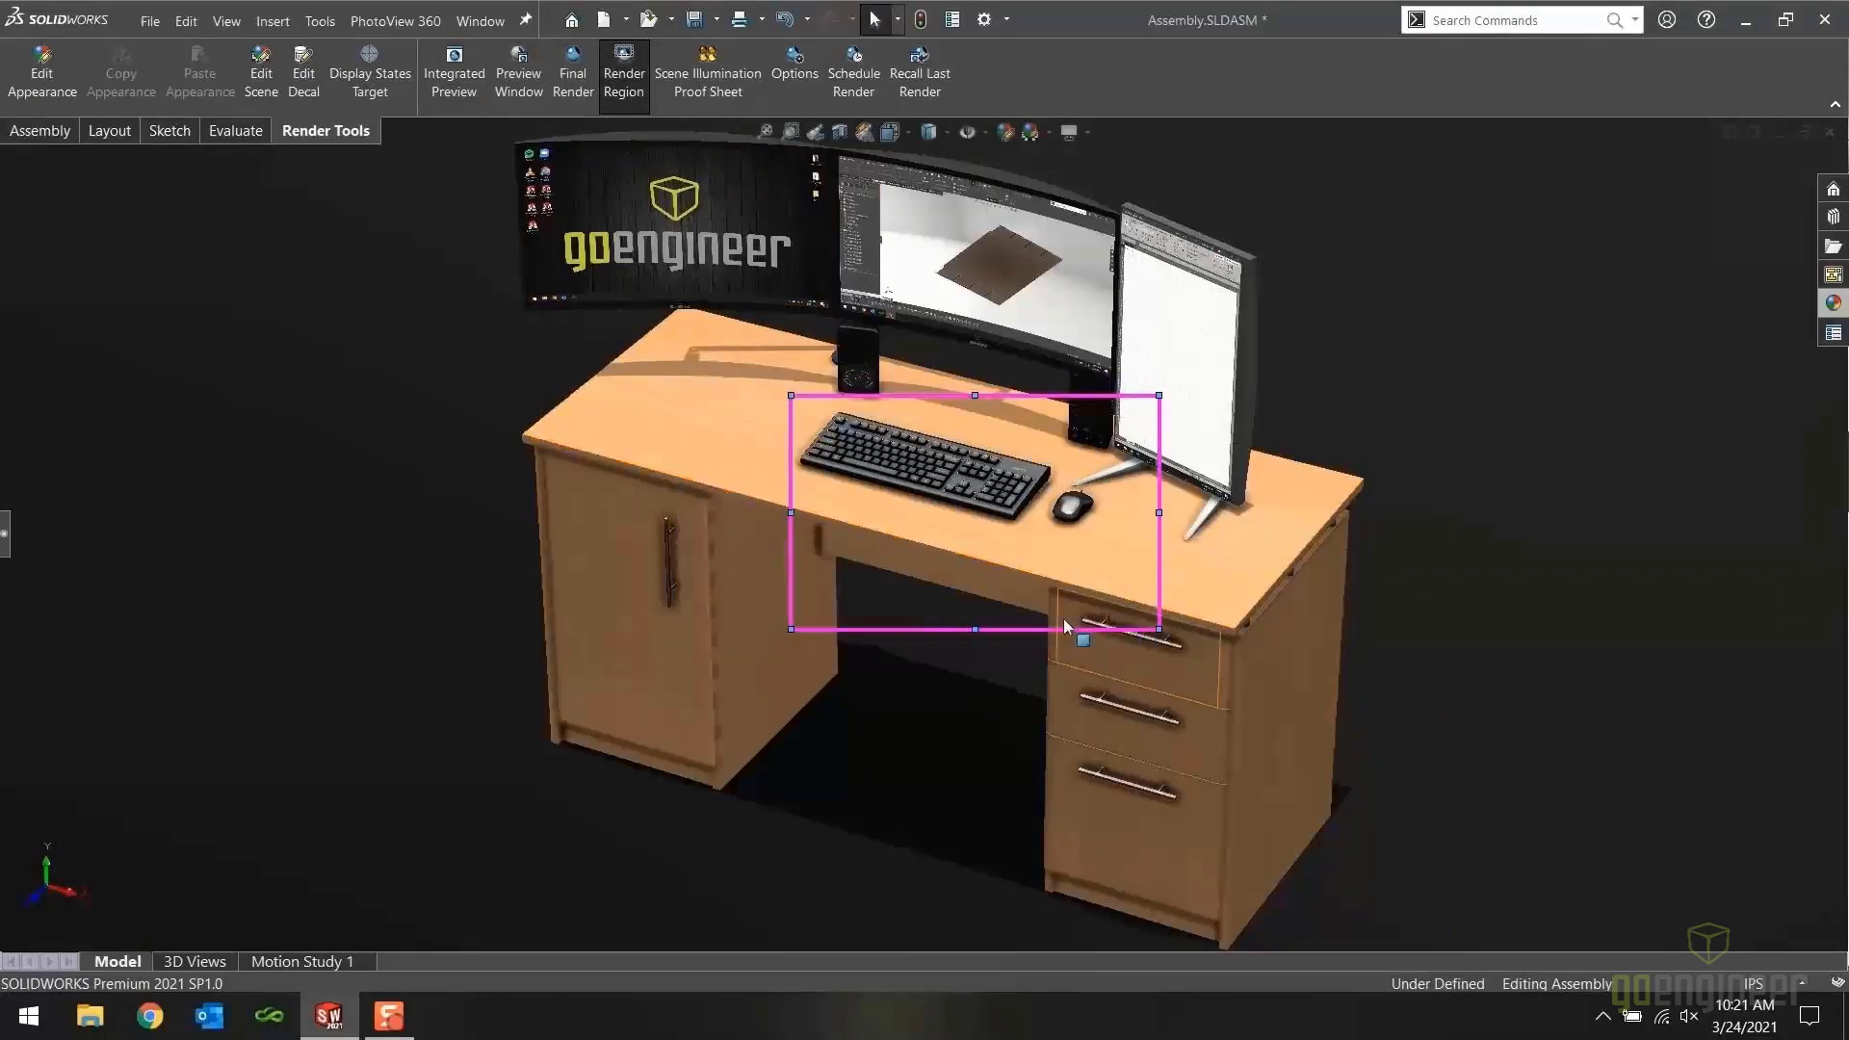
drag(970, 628, 967, 574)
drag(962, 542, 963, 533)
drag(1157, 462, 1101, 462)
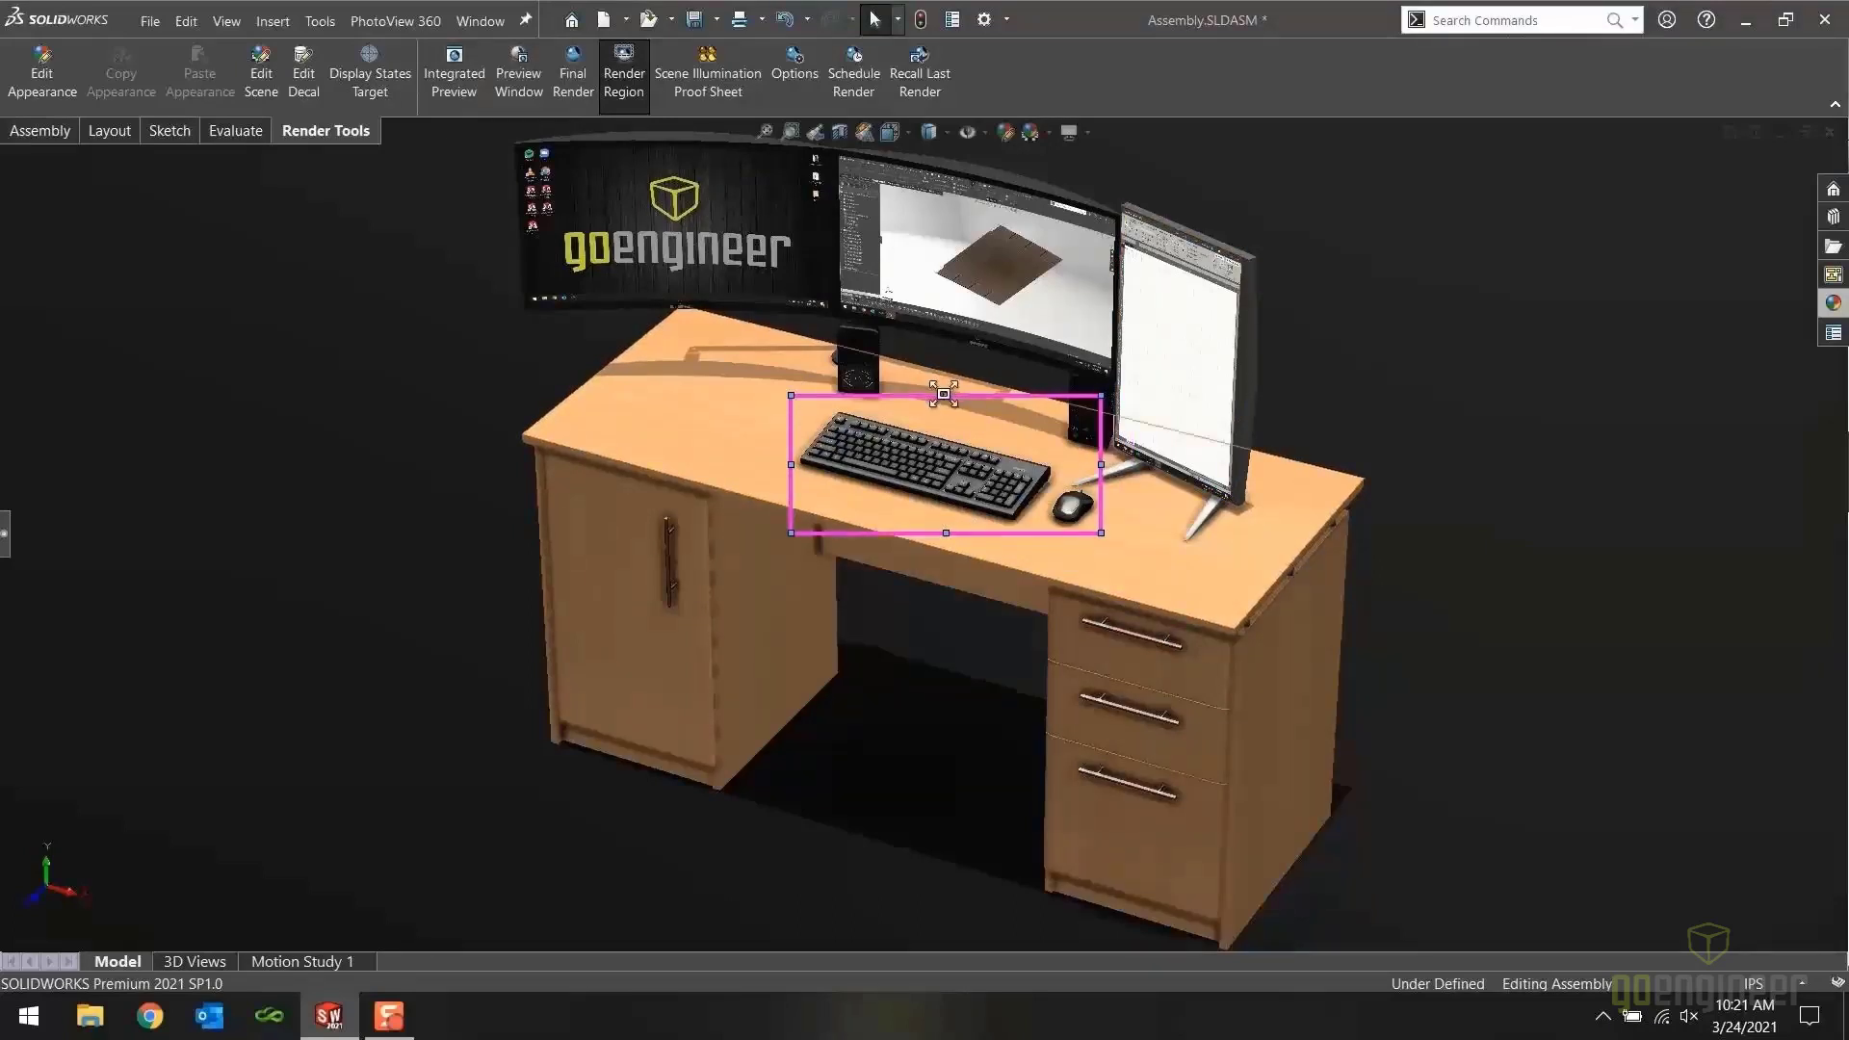
drag(945, 395, 946, 405)
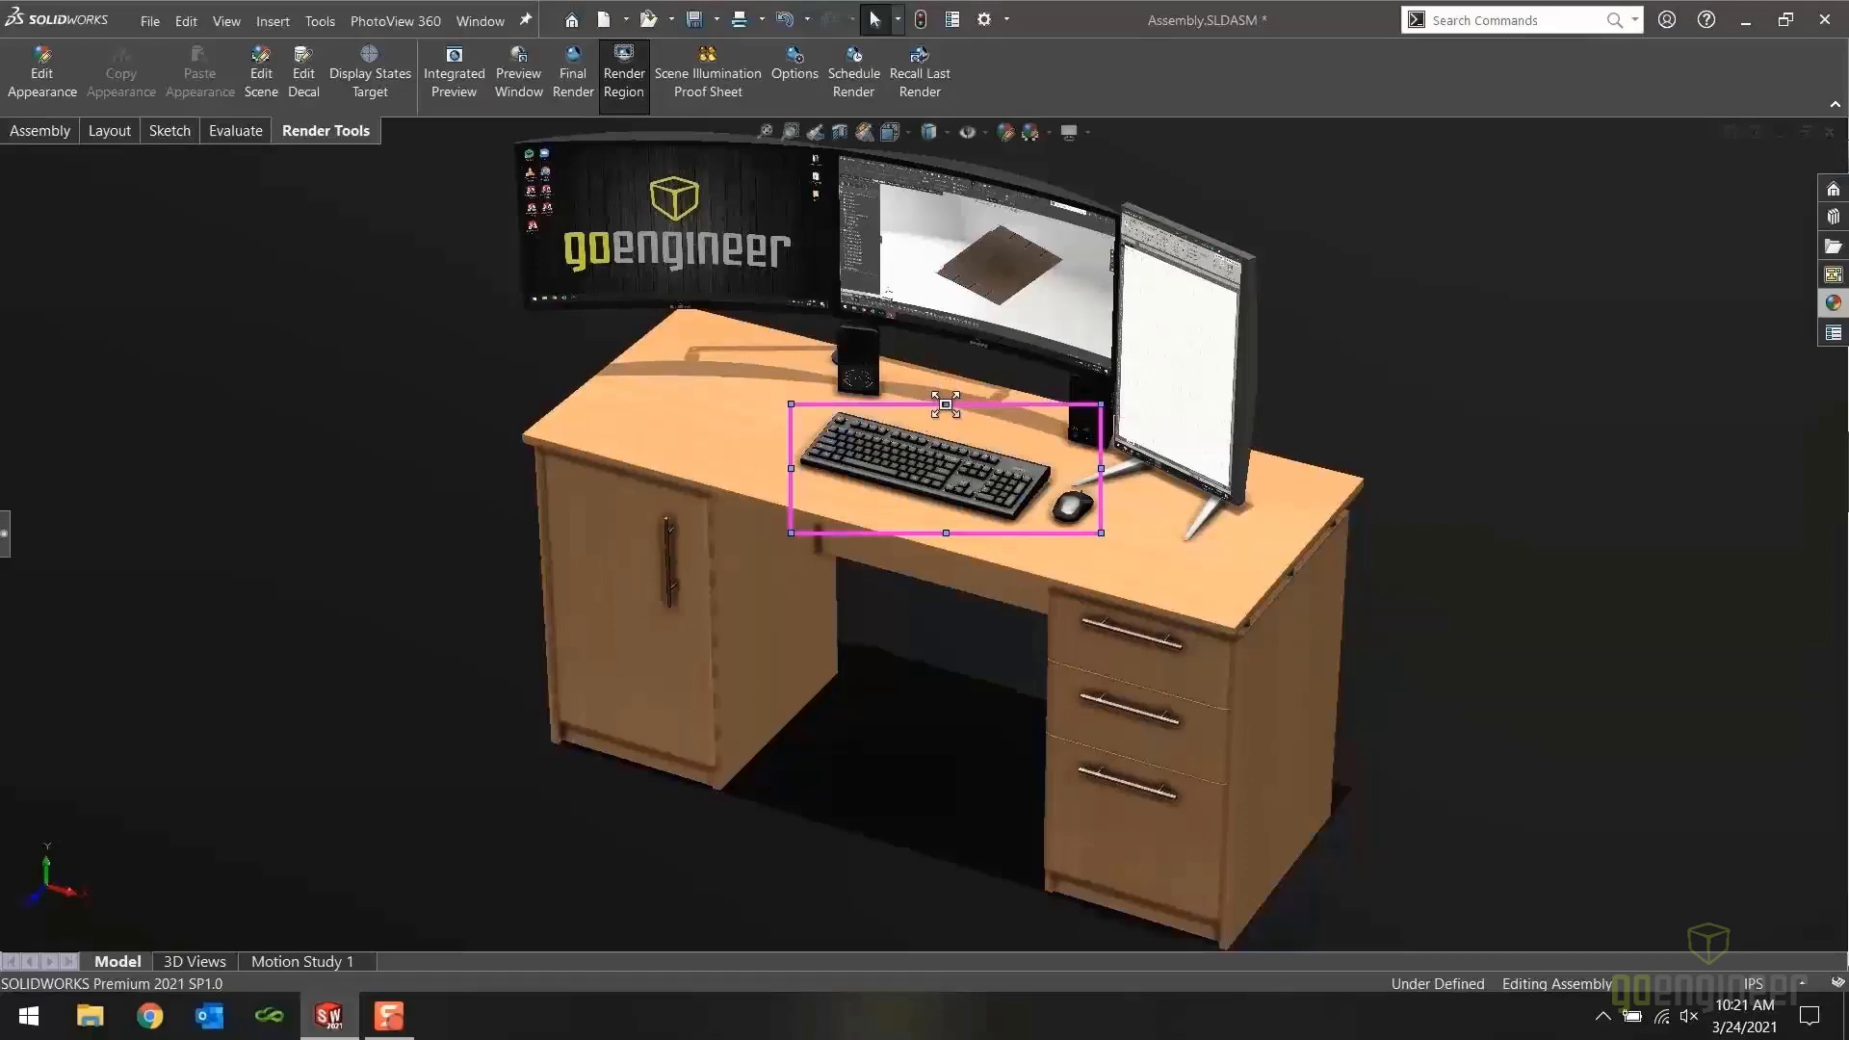
Check the keyboard and mouse region in the PhotoView 360 preview window, close it, and turn off the render region
click(519, 75)
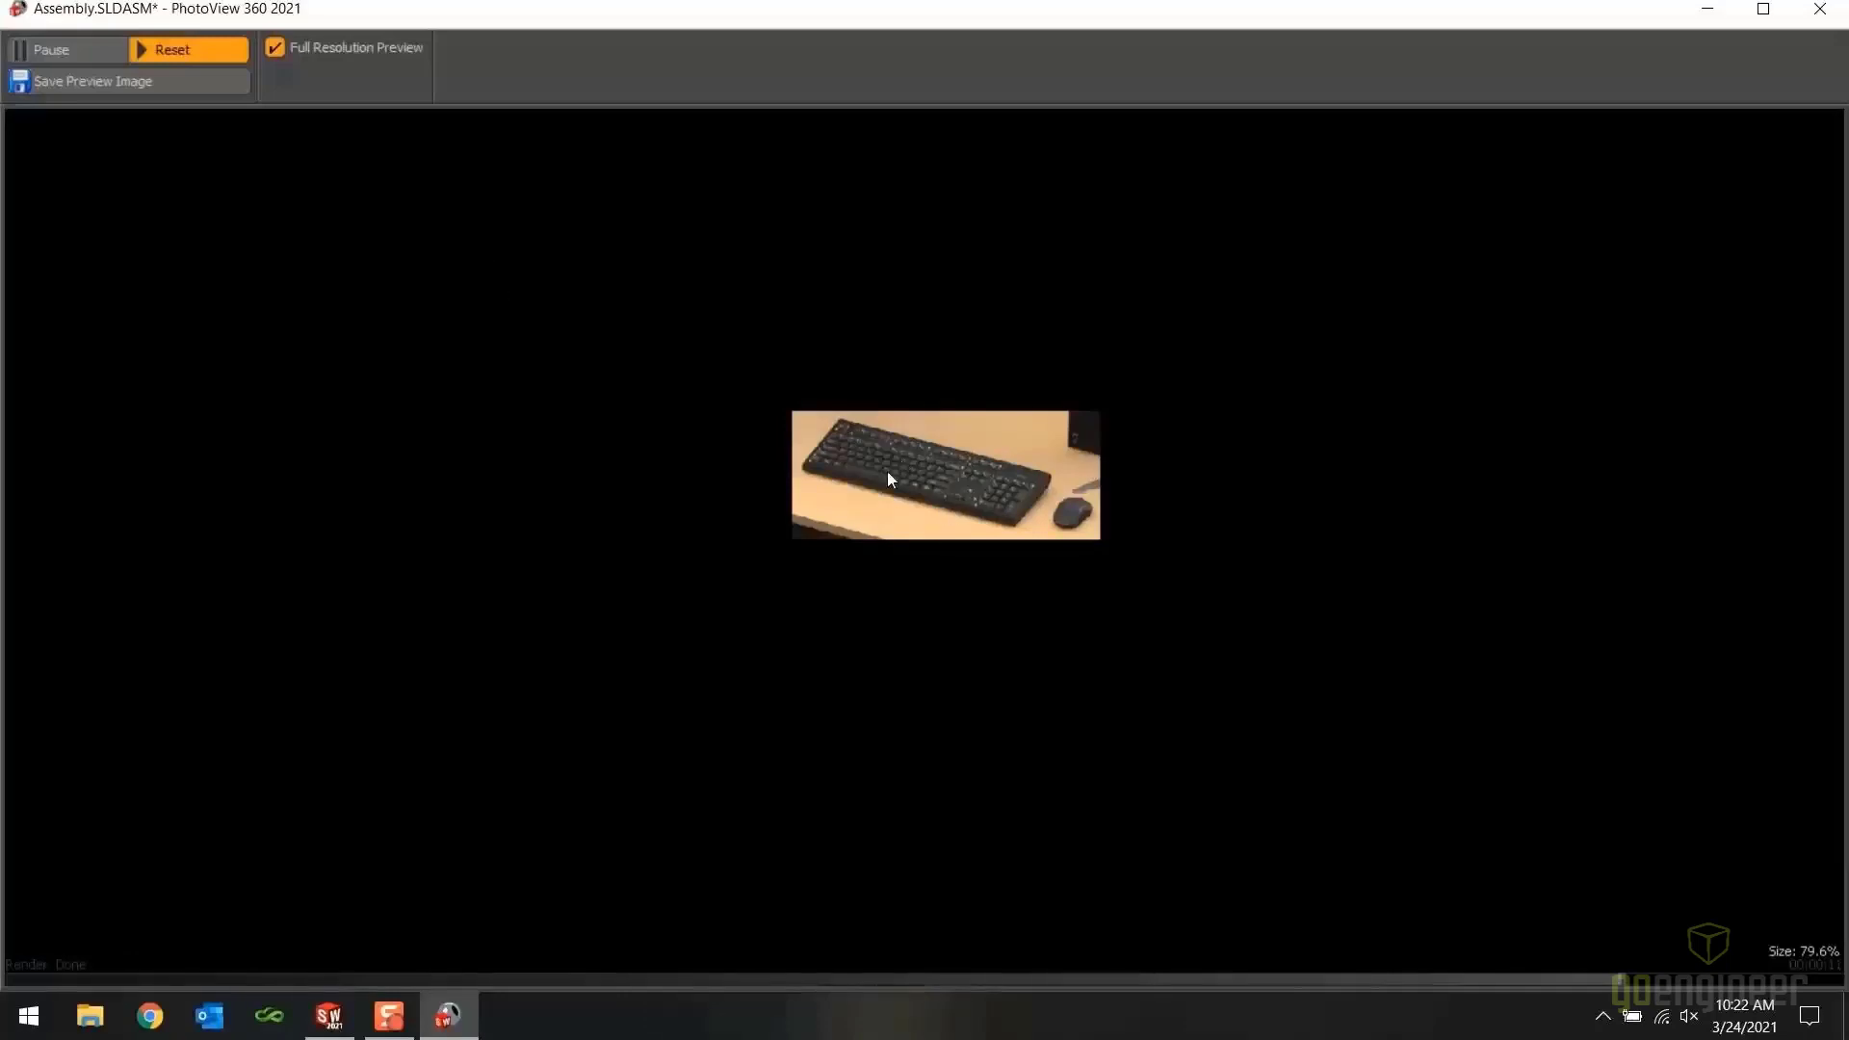
click(1842, 9)
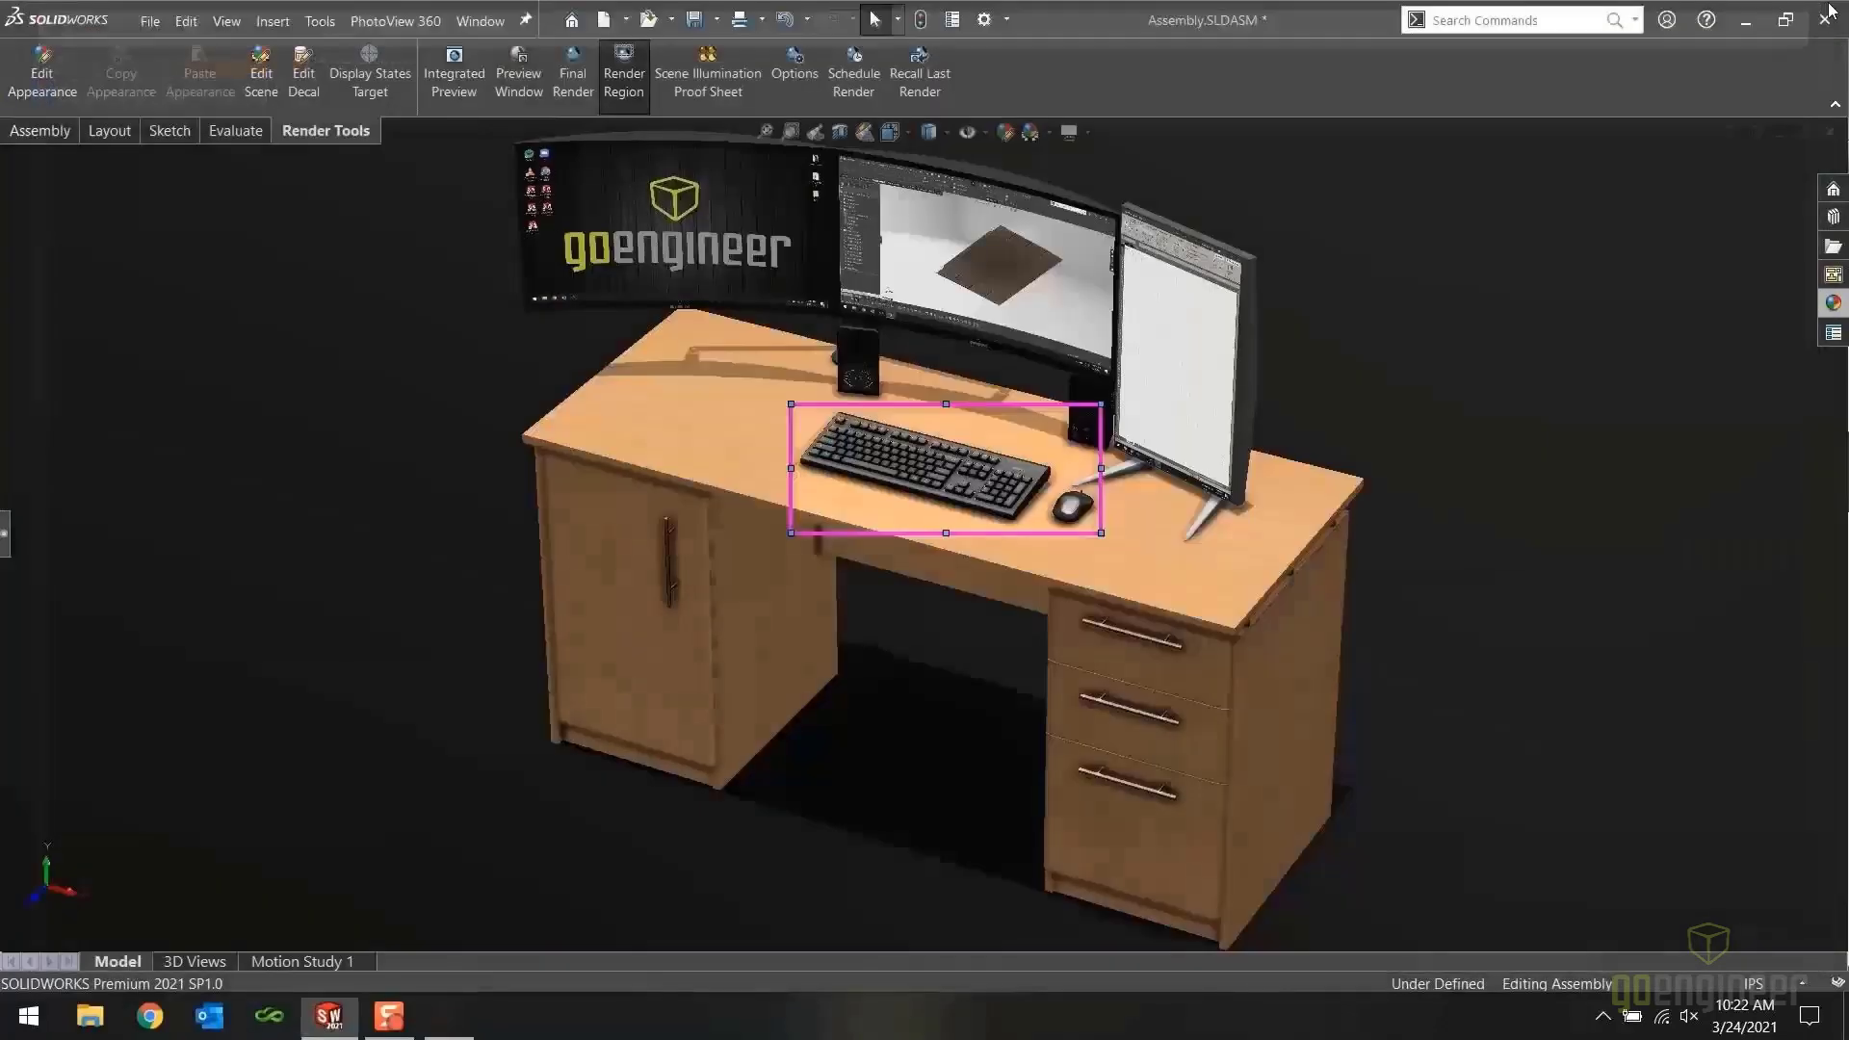
click(628, 79)
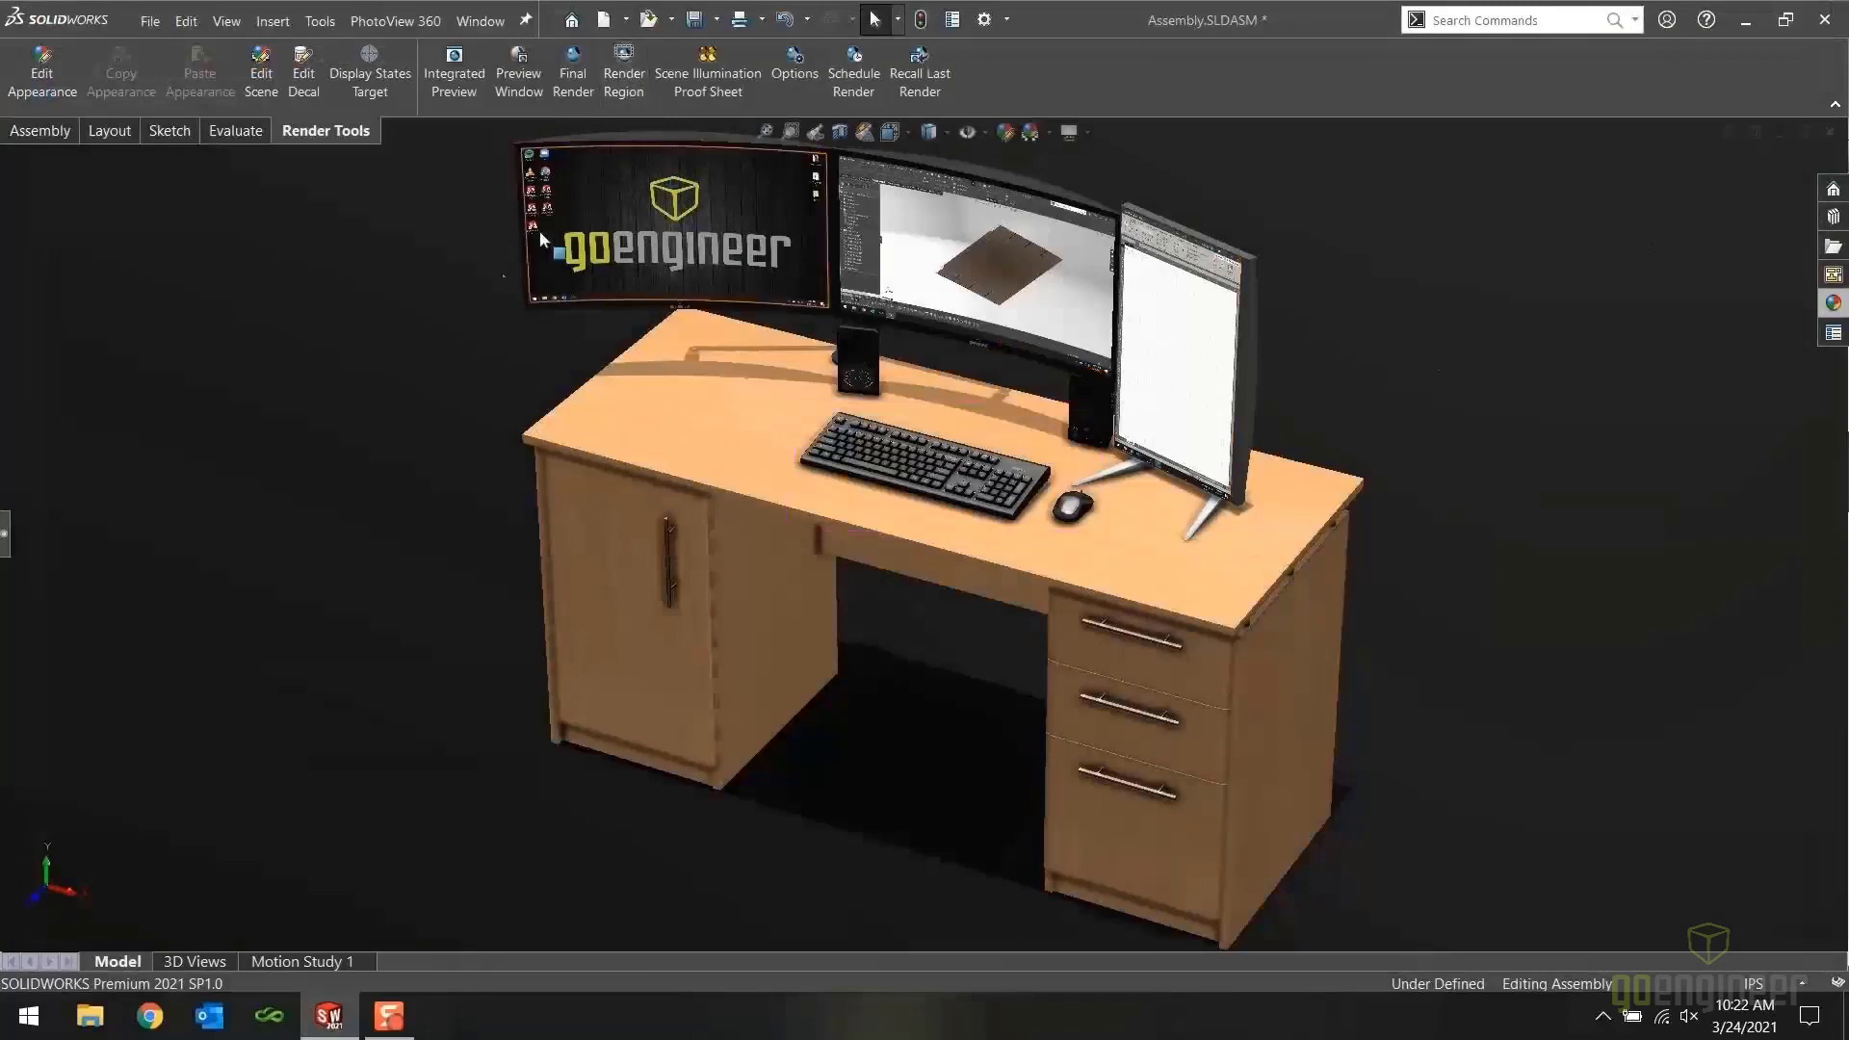
Review the PhotoView 360 output image, render quality, contour, caustics and network rendering options, and accept them
click(790, 93)
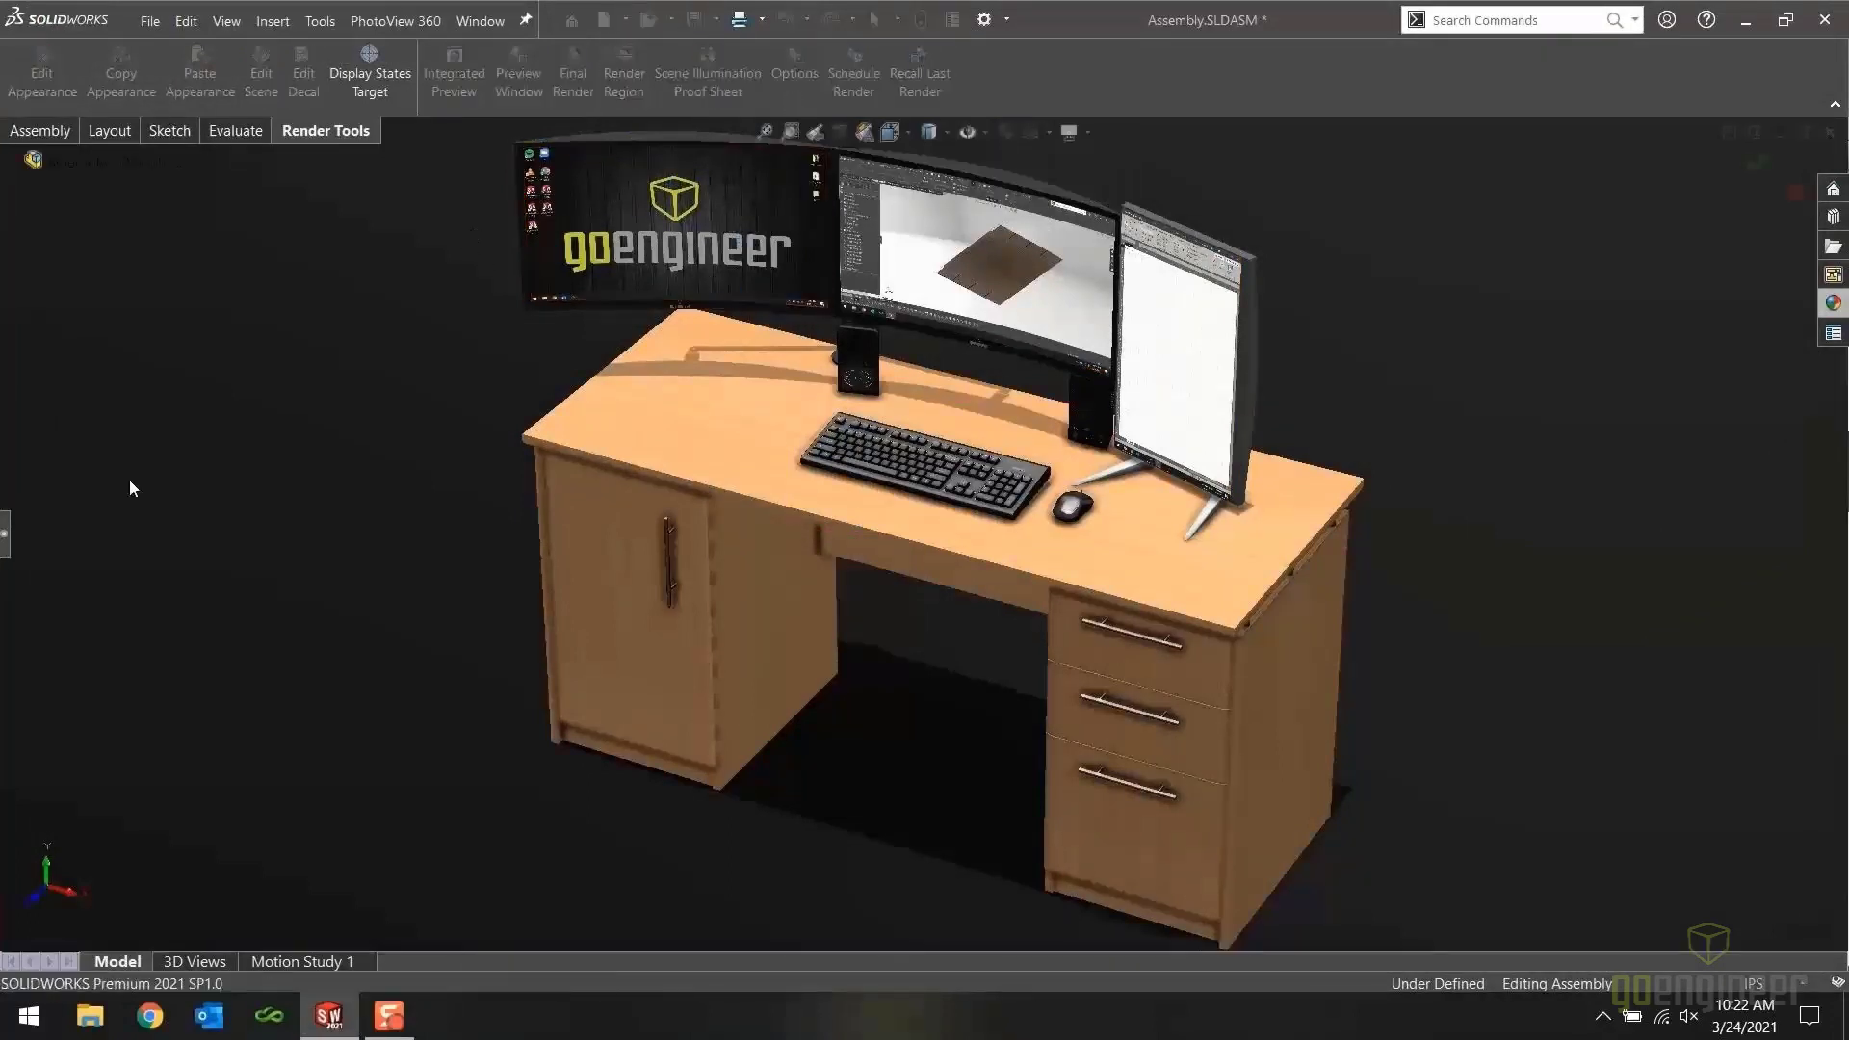
click(5, 544)
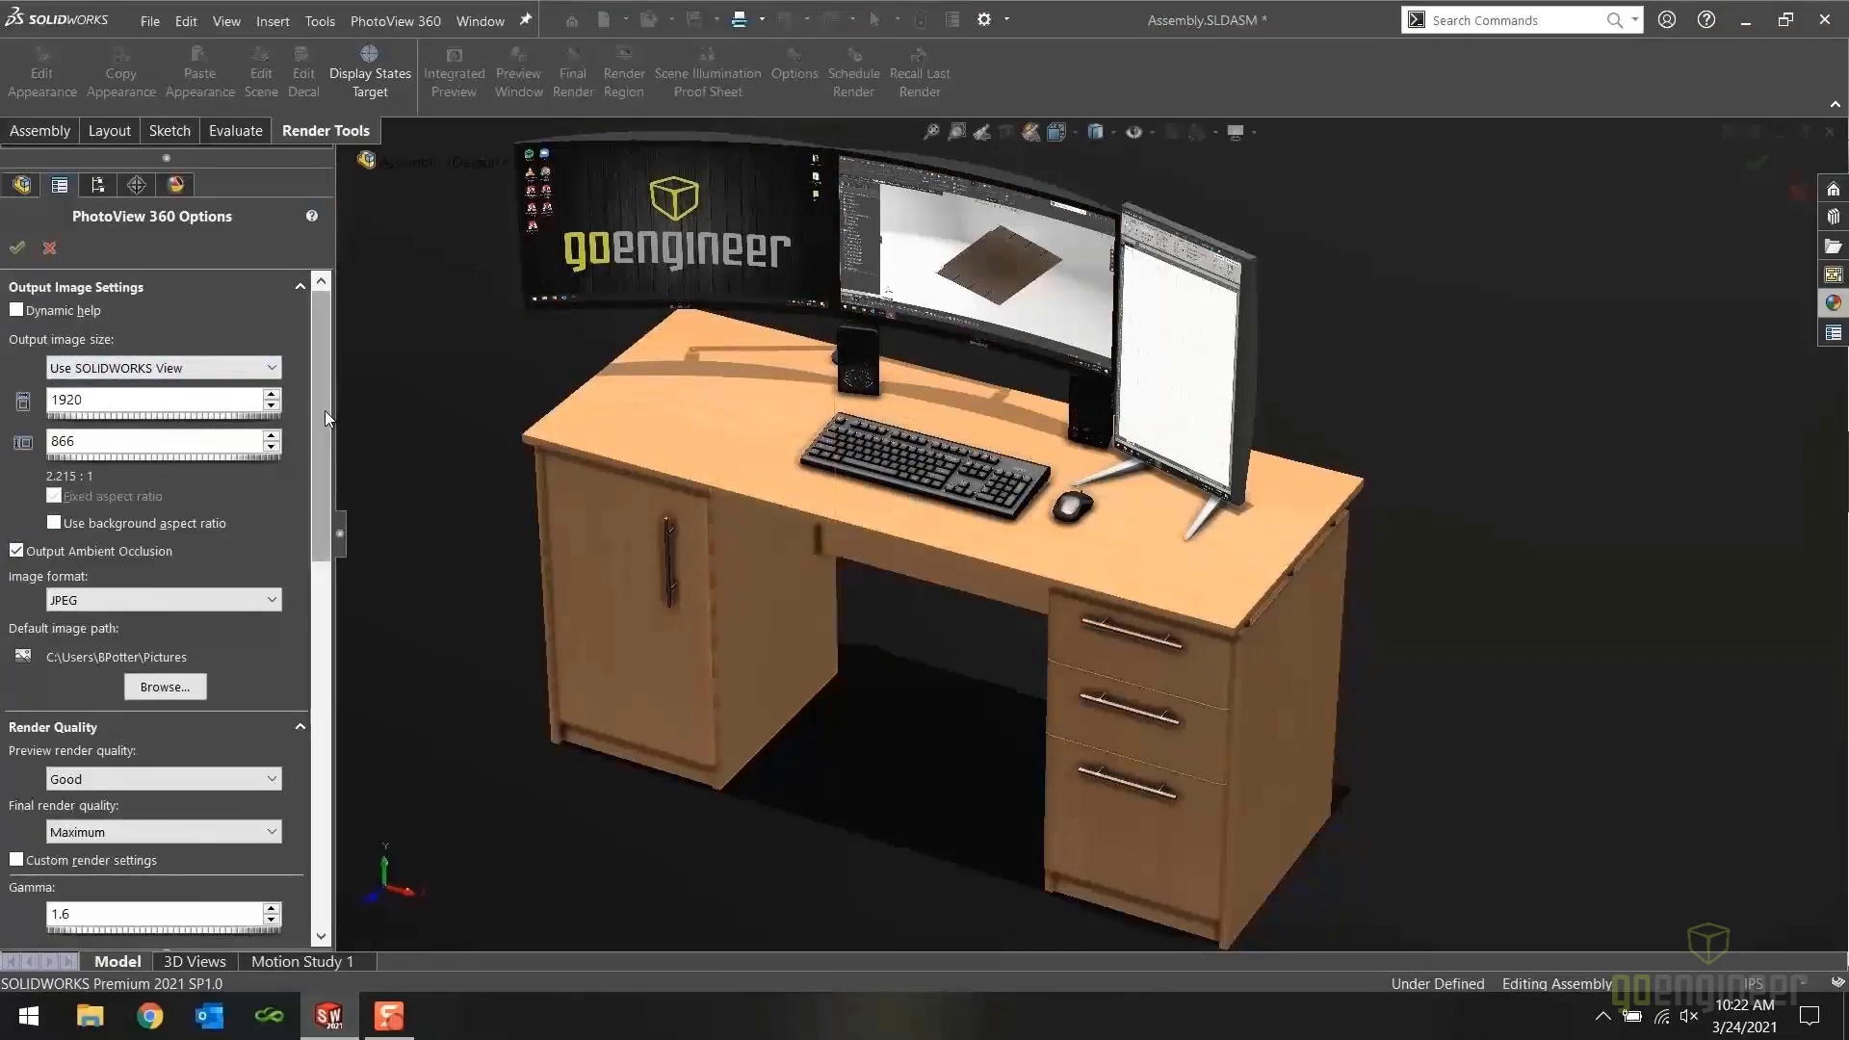
drag(323, 410, 325, 730)
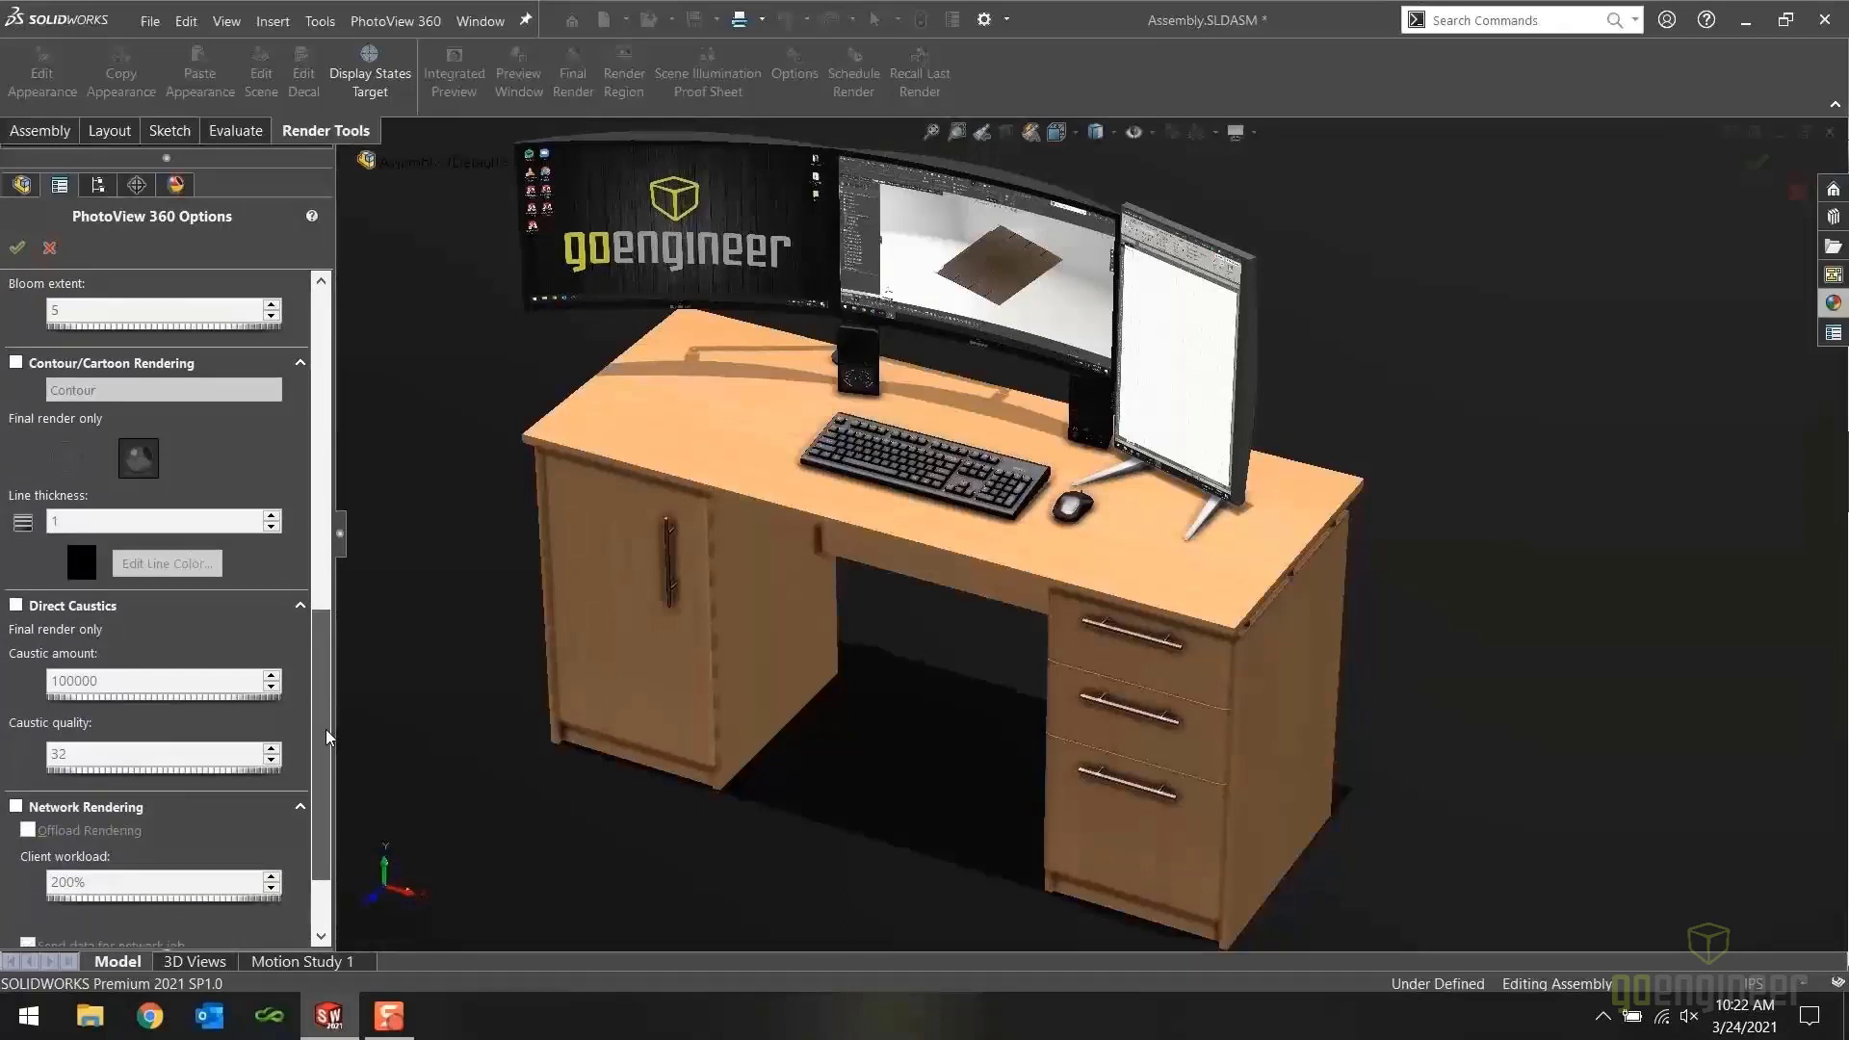
drag(325, 730, 322, 378)
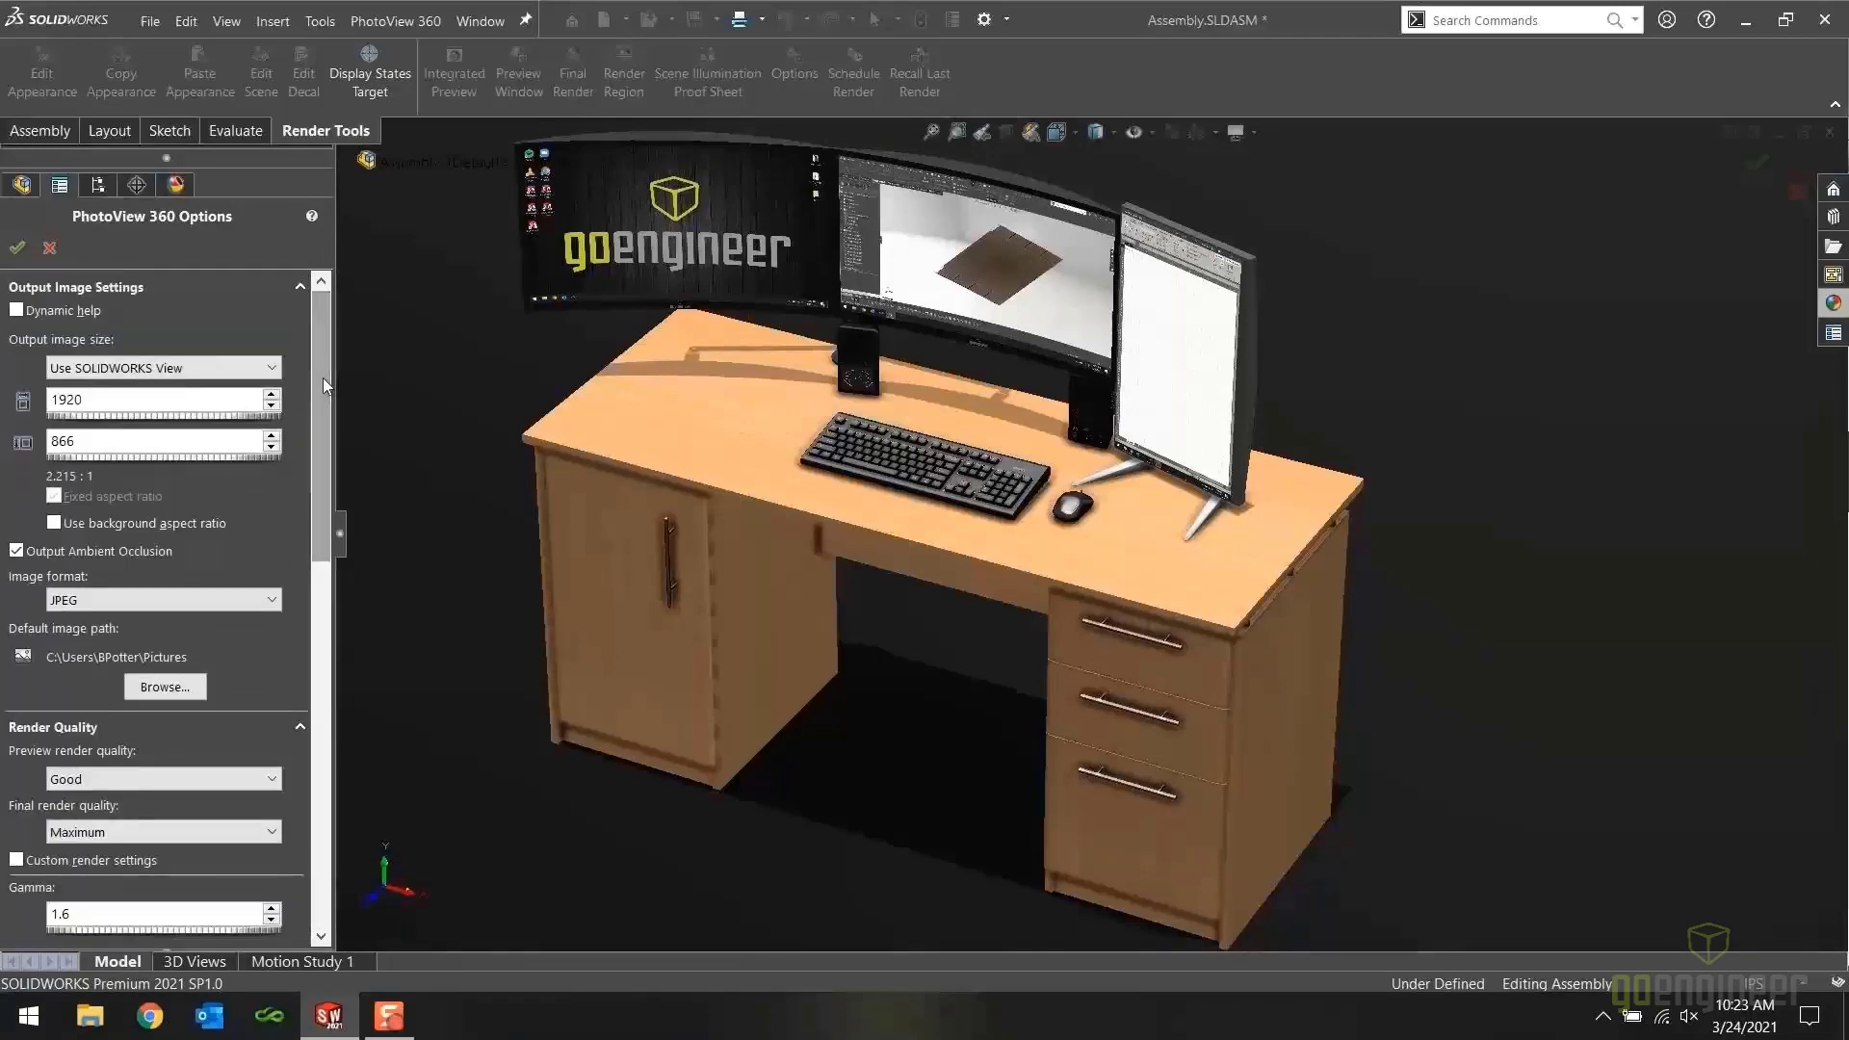
click(18, 249)
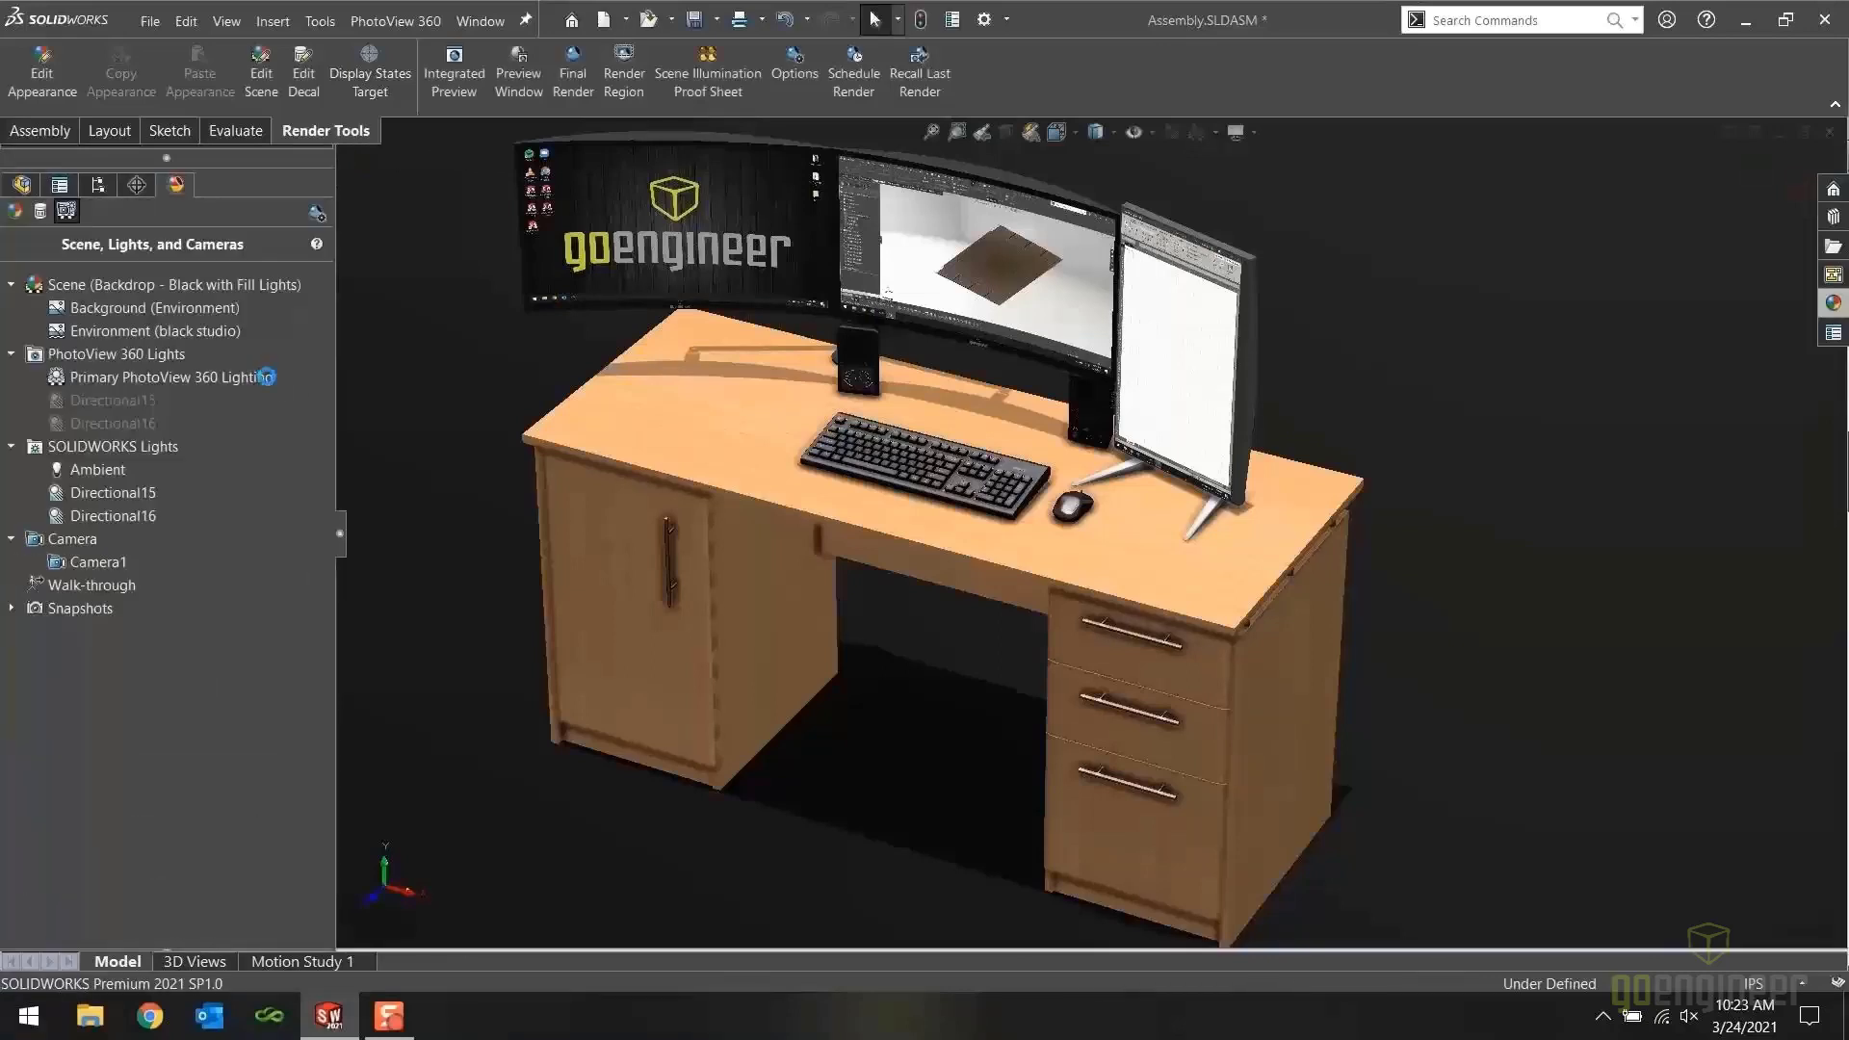
Run the final render of the desk assembly and bring the Final Render window to the front
click(573, 77)
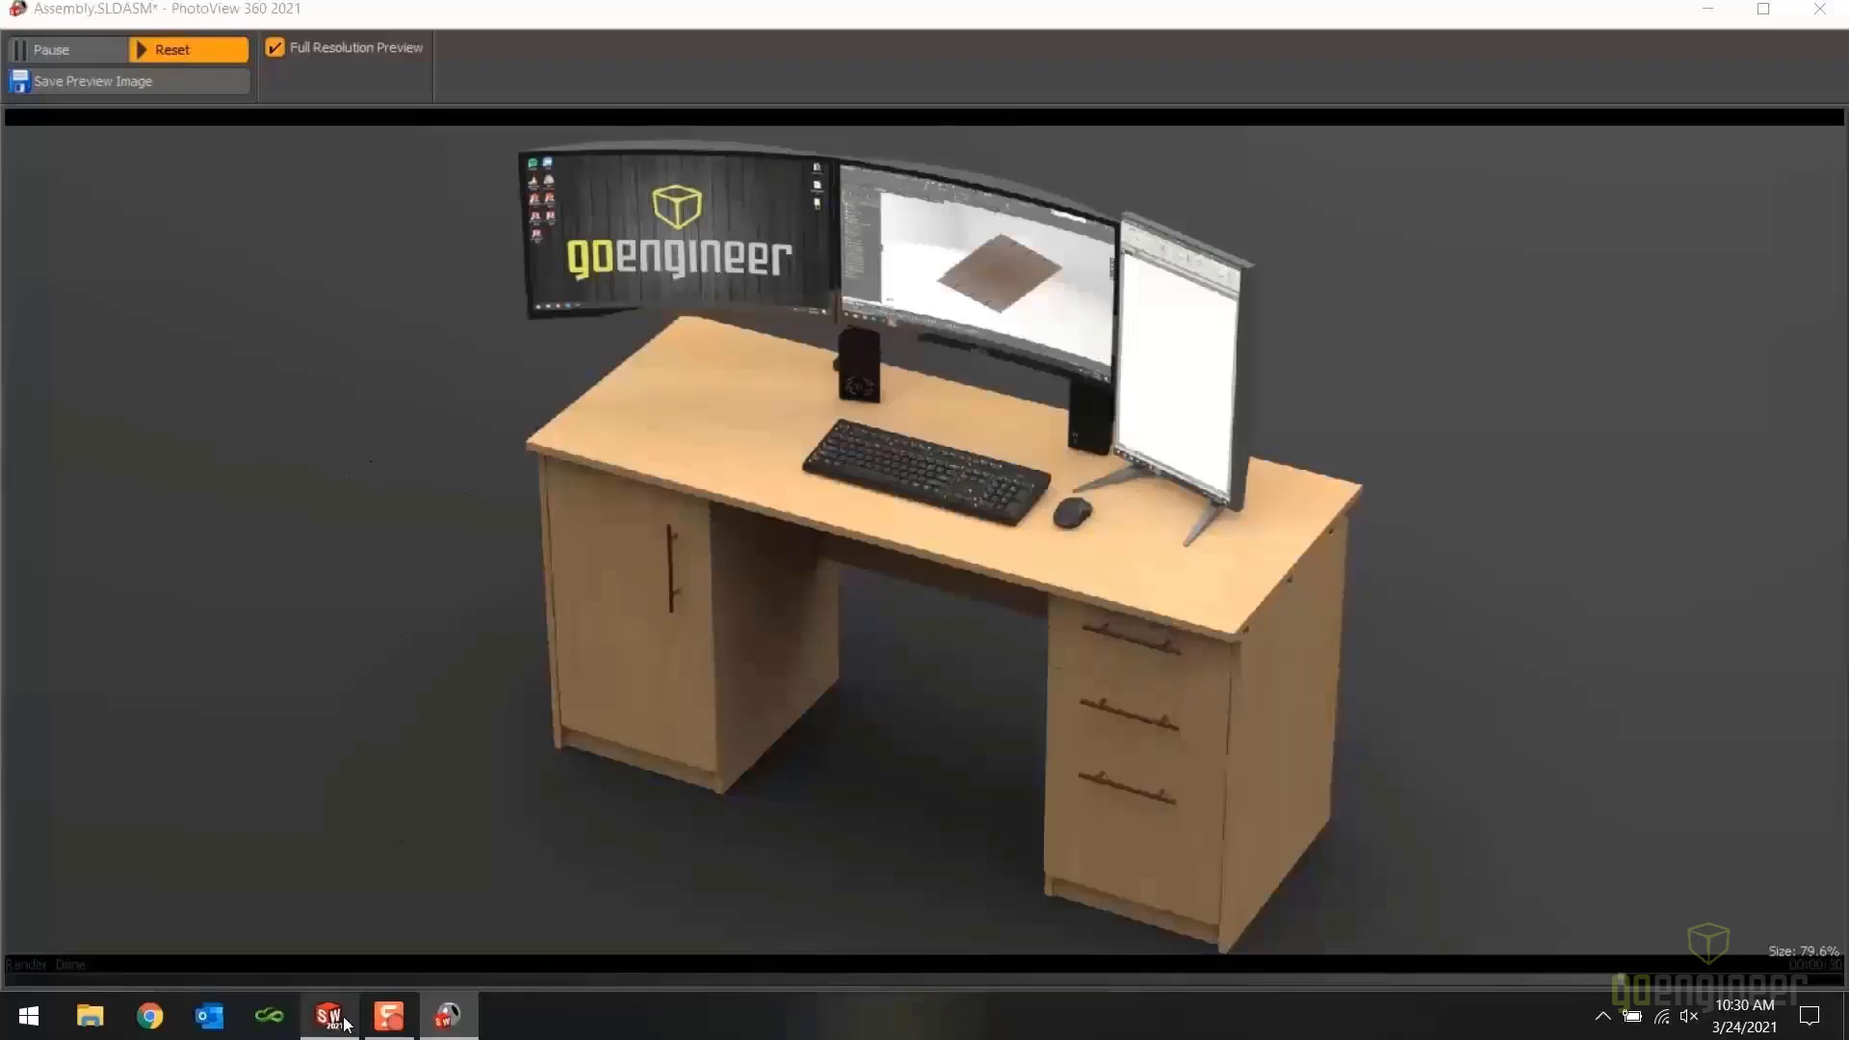
mouse_move(345, 1022)
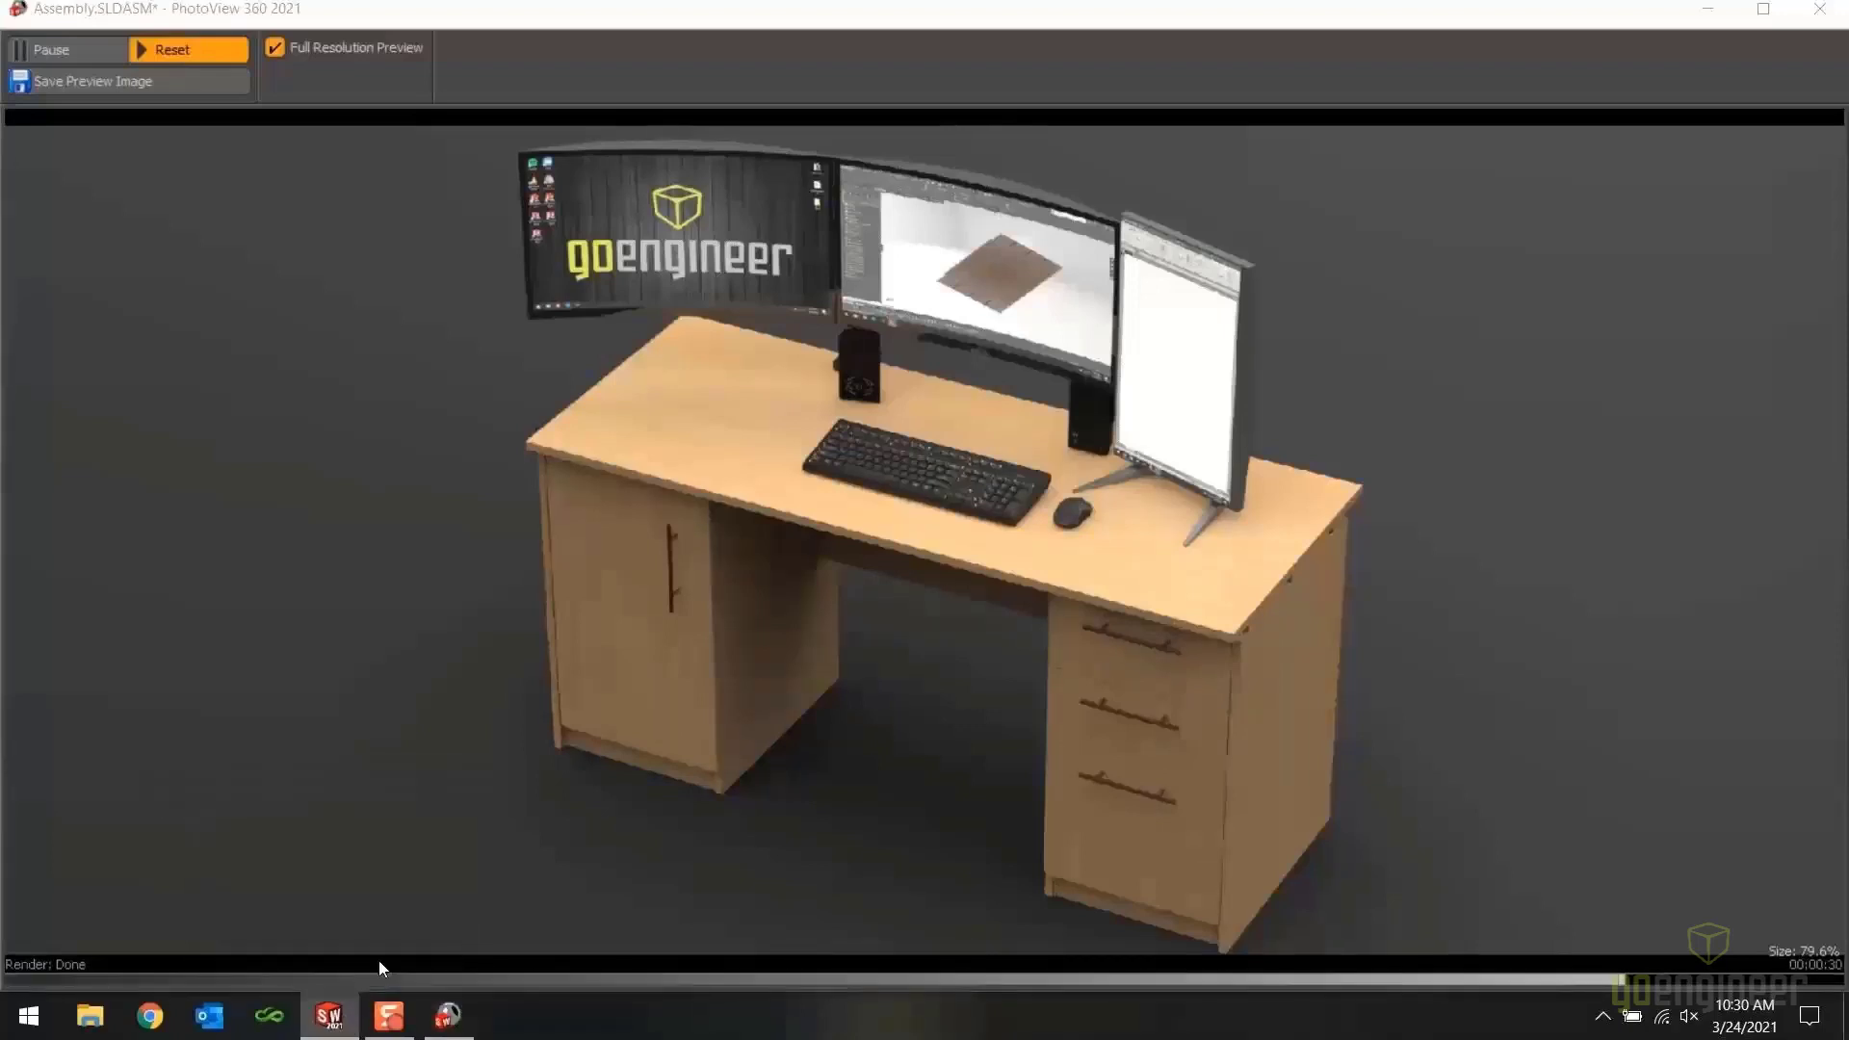
click(448, 1023)
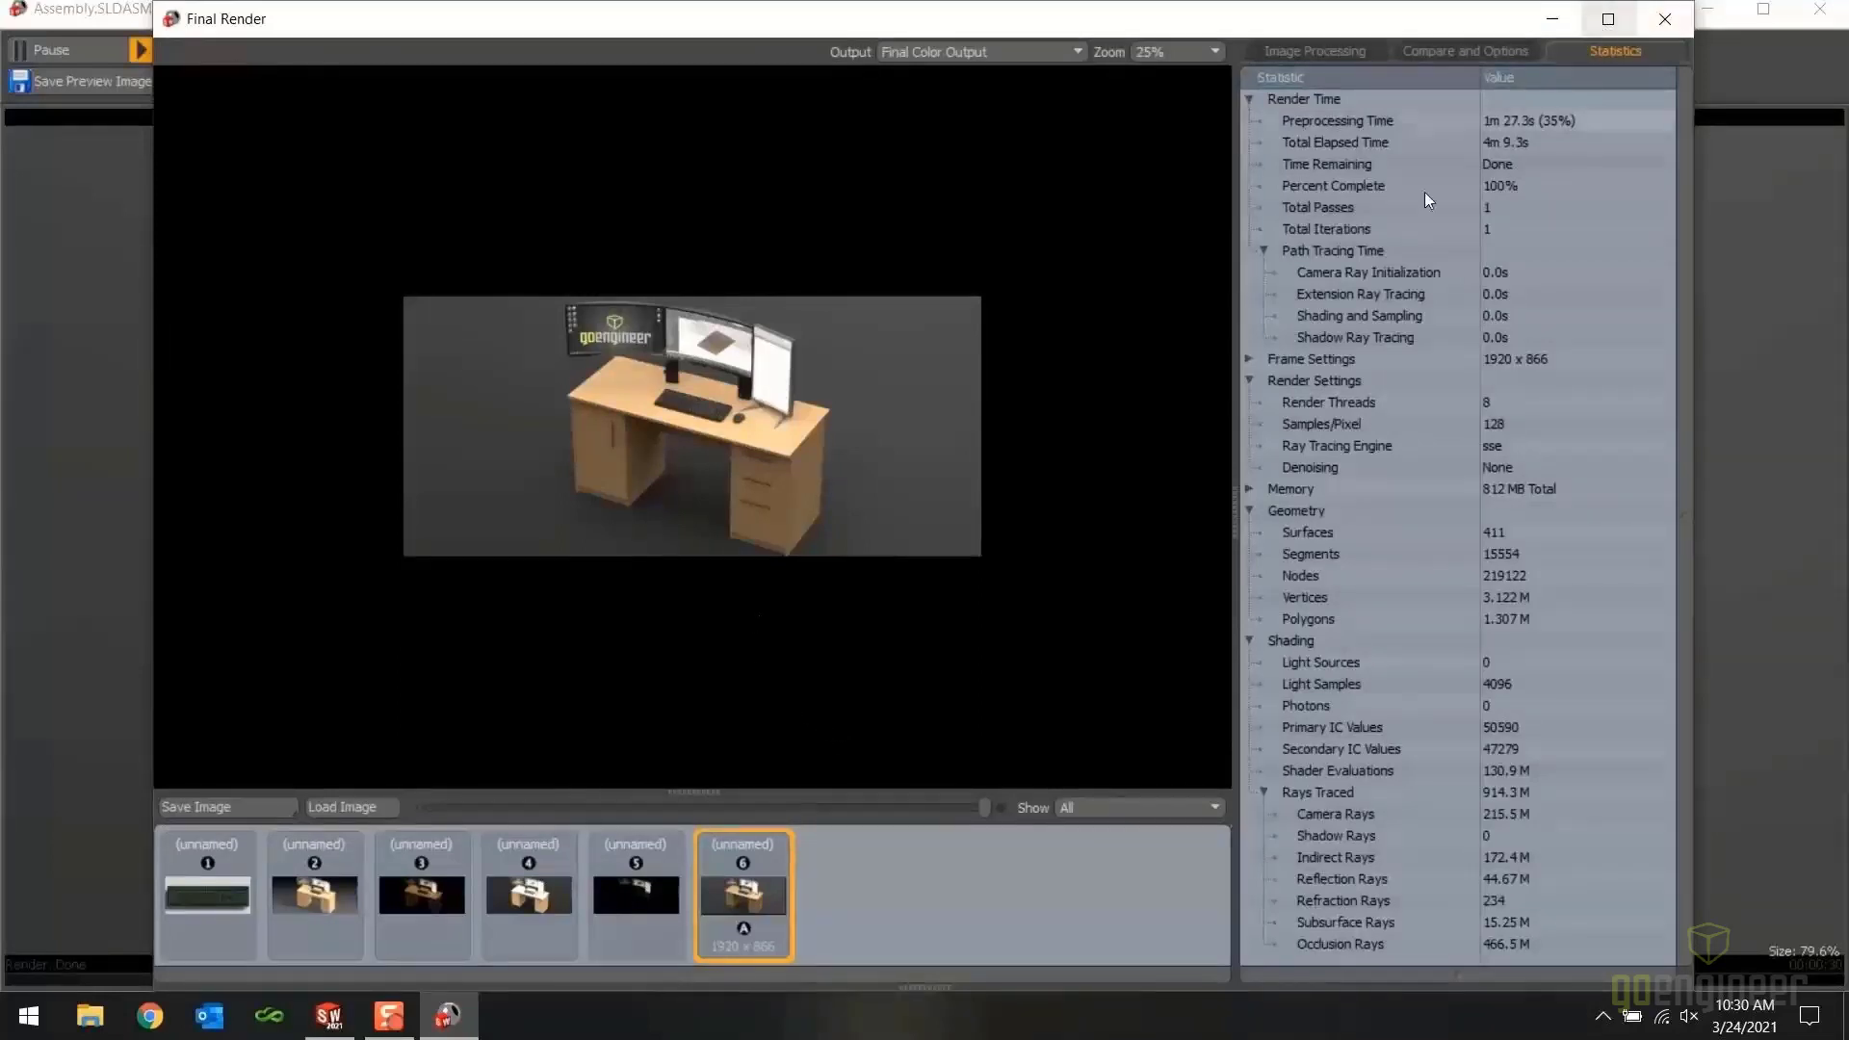
Compare stored renders 4 and 2 with render 6, and inspect render 6 at close range
click(529, 904)
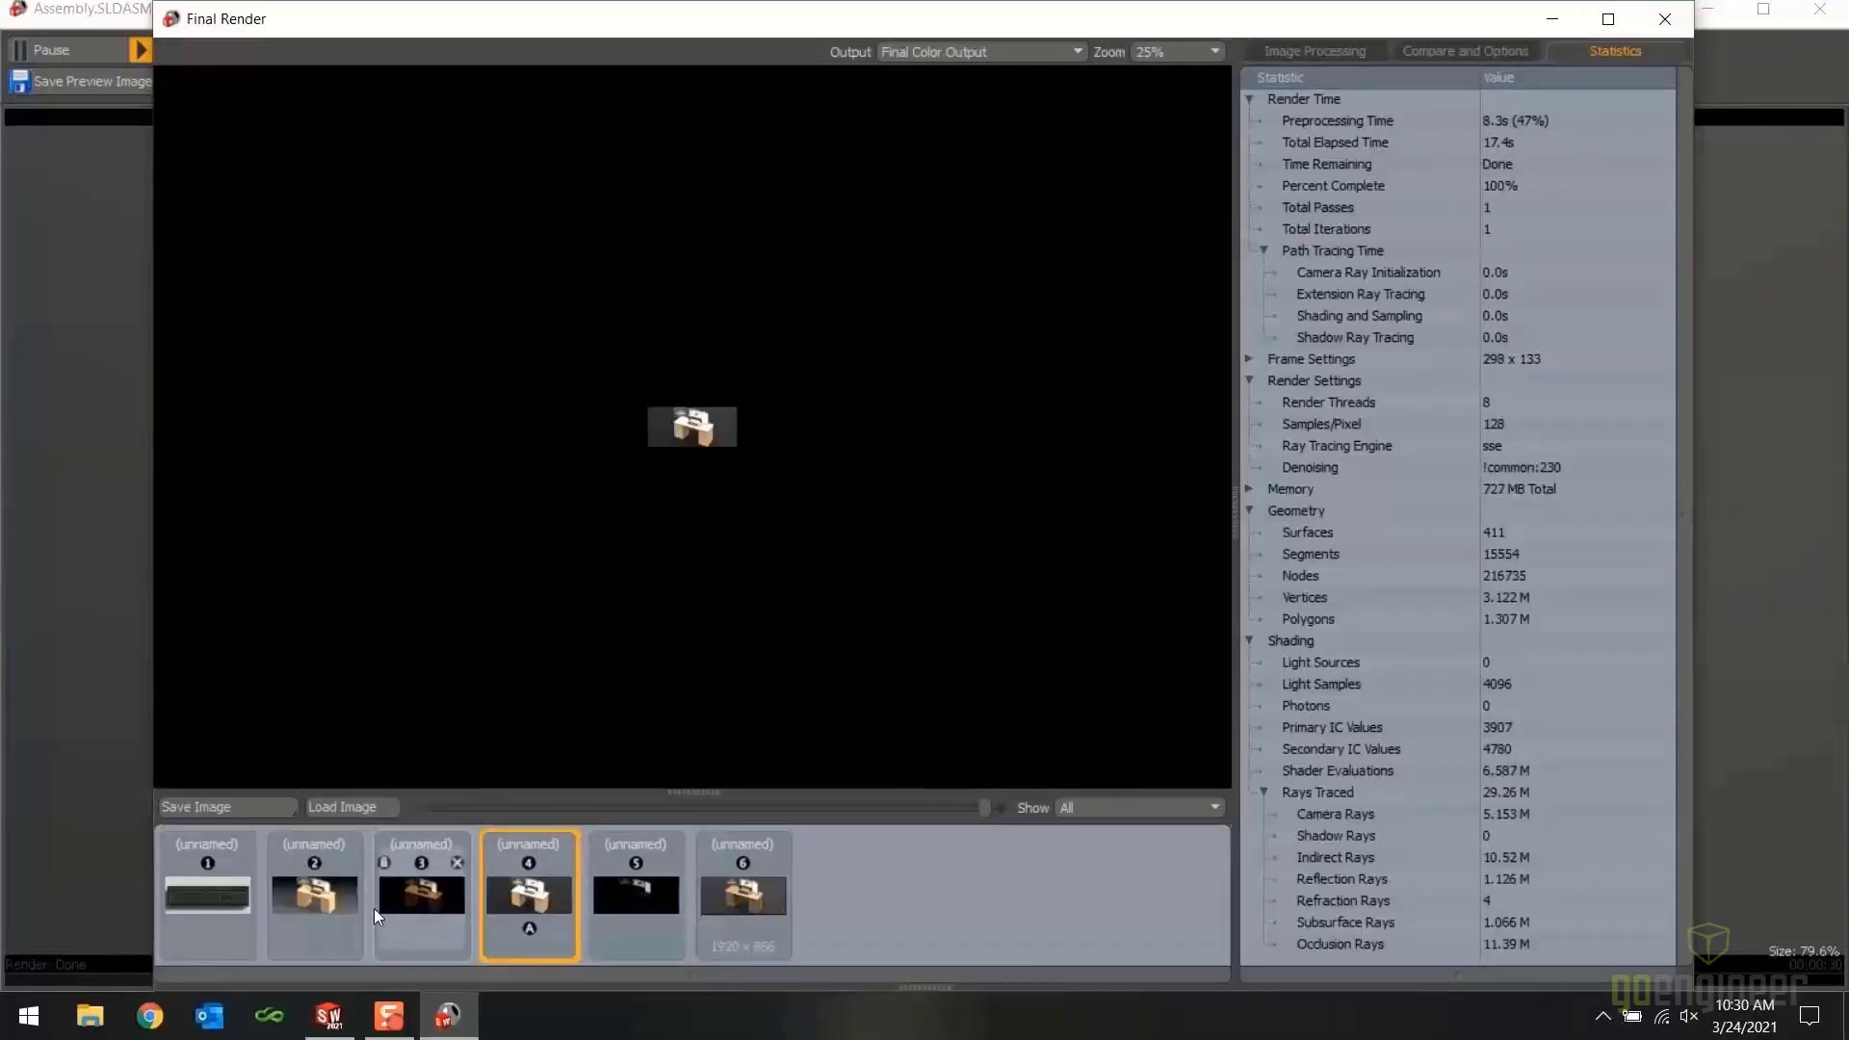
click(321, 899)
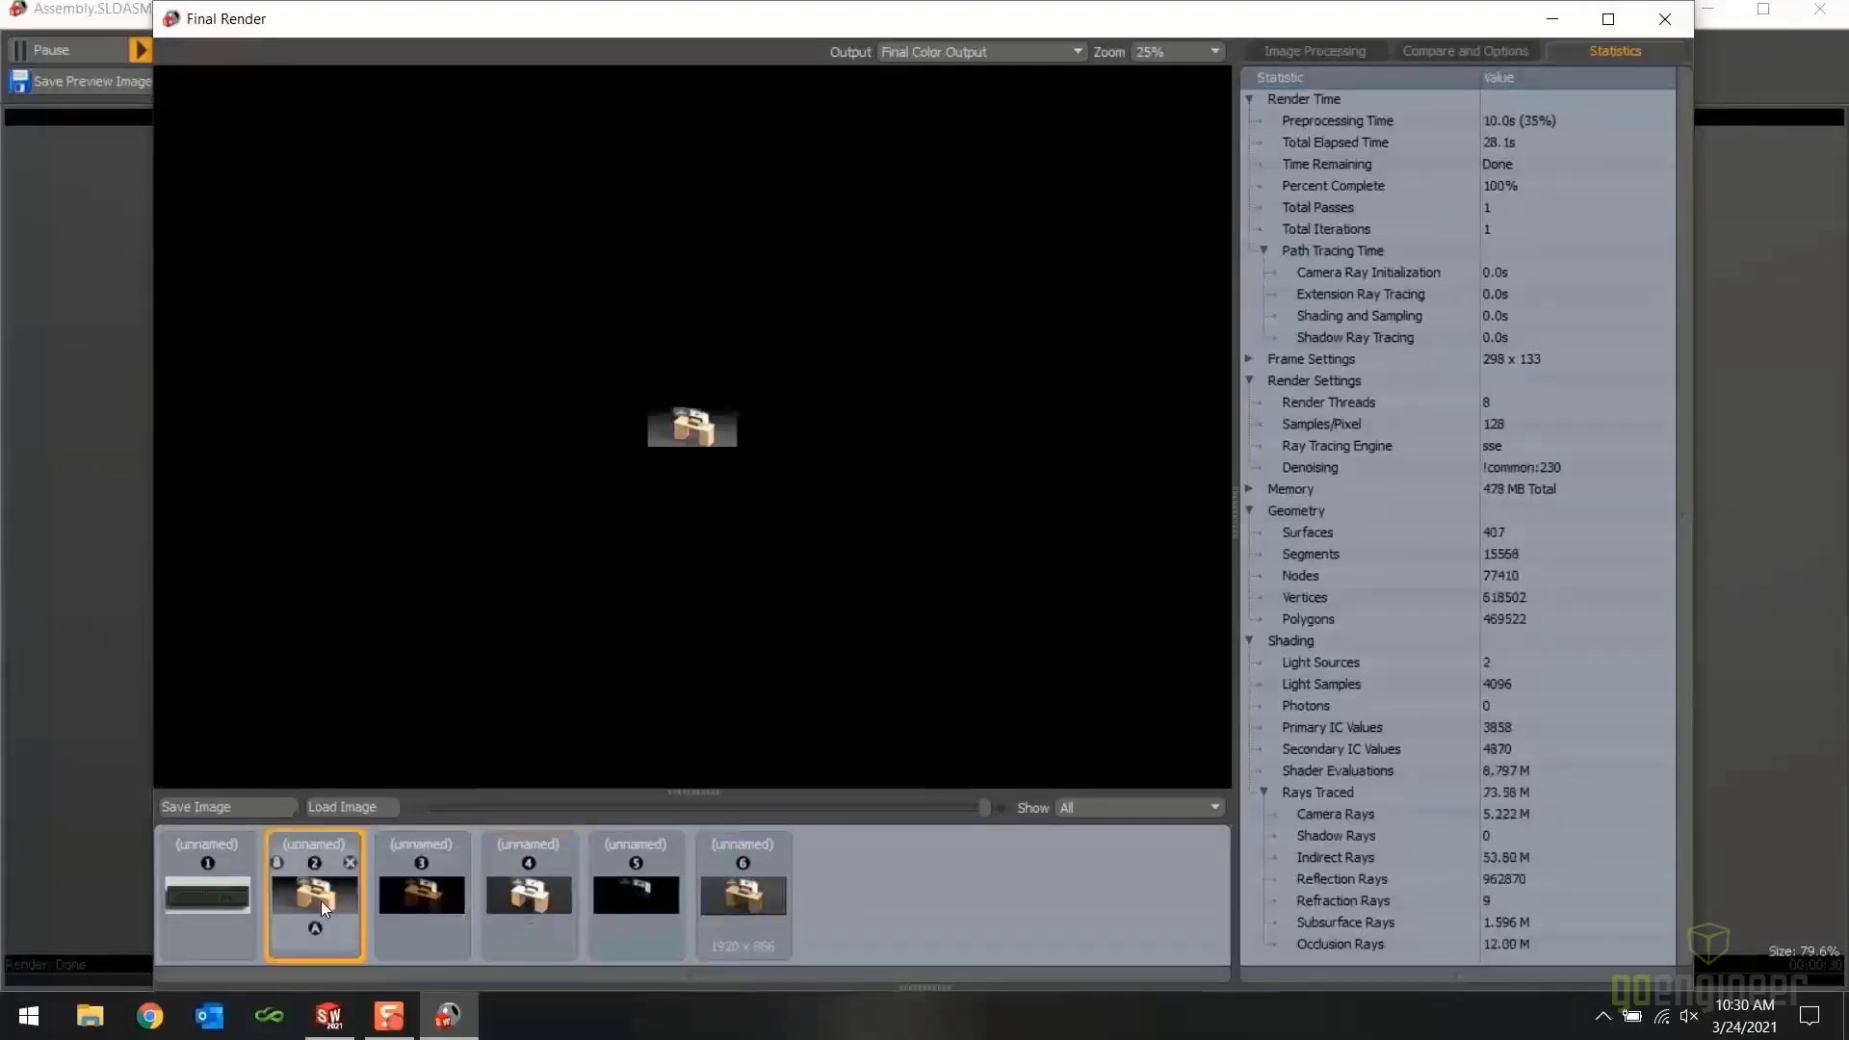
click(753, 901)
scroll(689, 460, down, 1)
scroll(704, 435, up, 3)
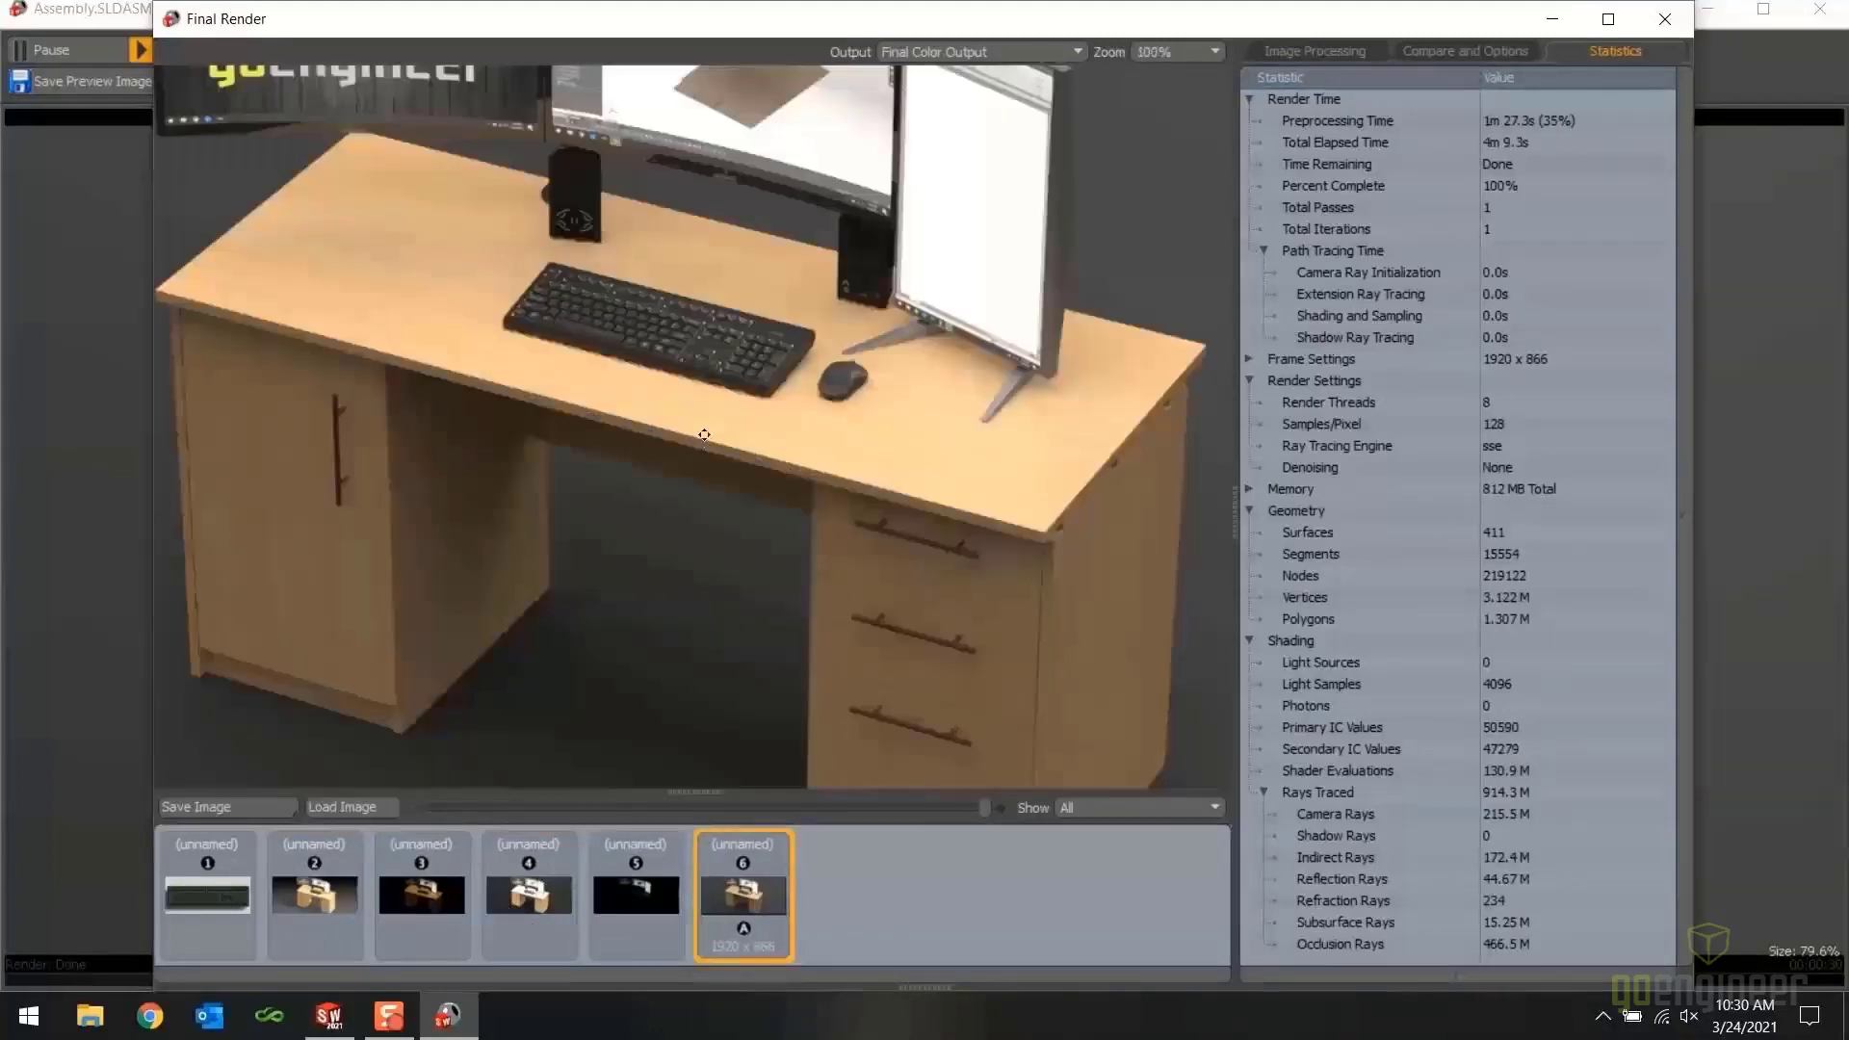
scroll(704, 435, down, 2)
scroll(704, 436, up, 3)
scroll(704, 435, down, 2)
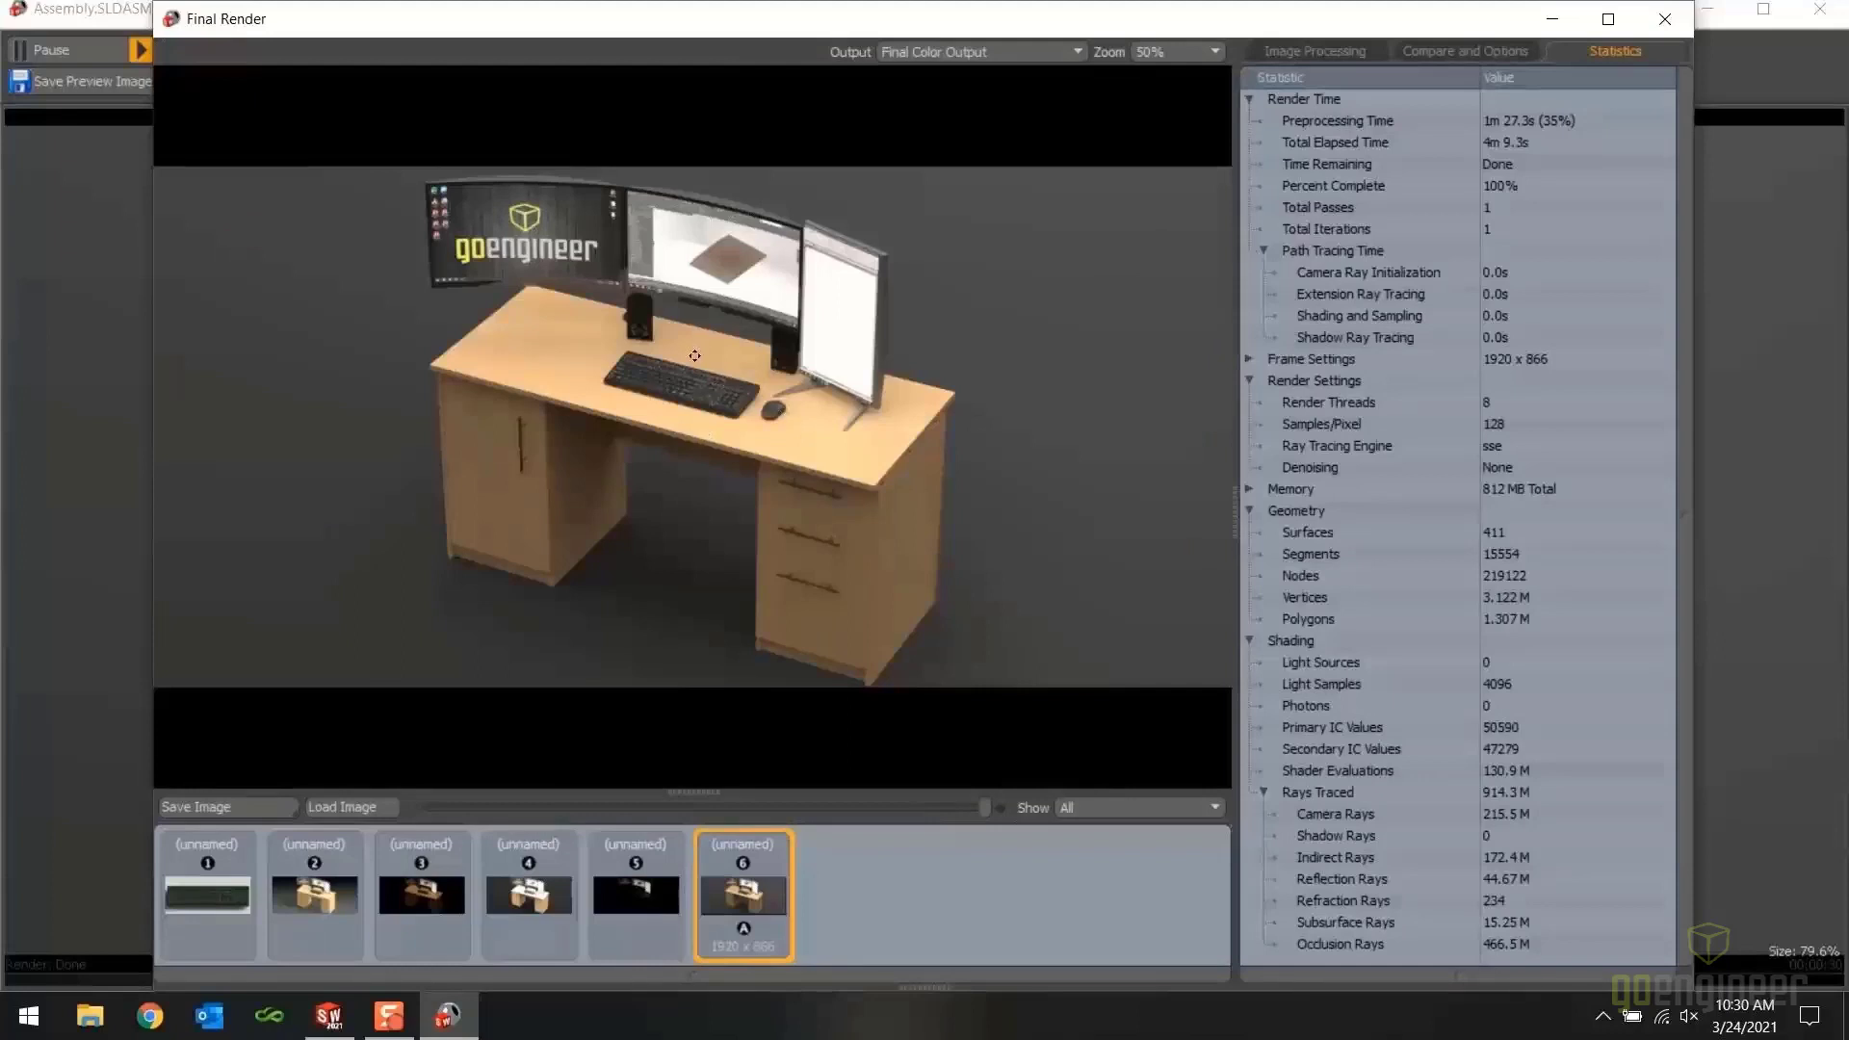
Save the final render to the Desktop as a JPEG image named Desk Render
click(257, 809)
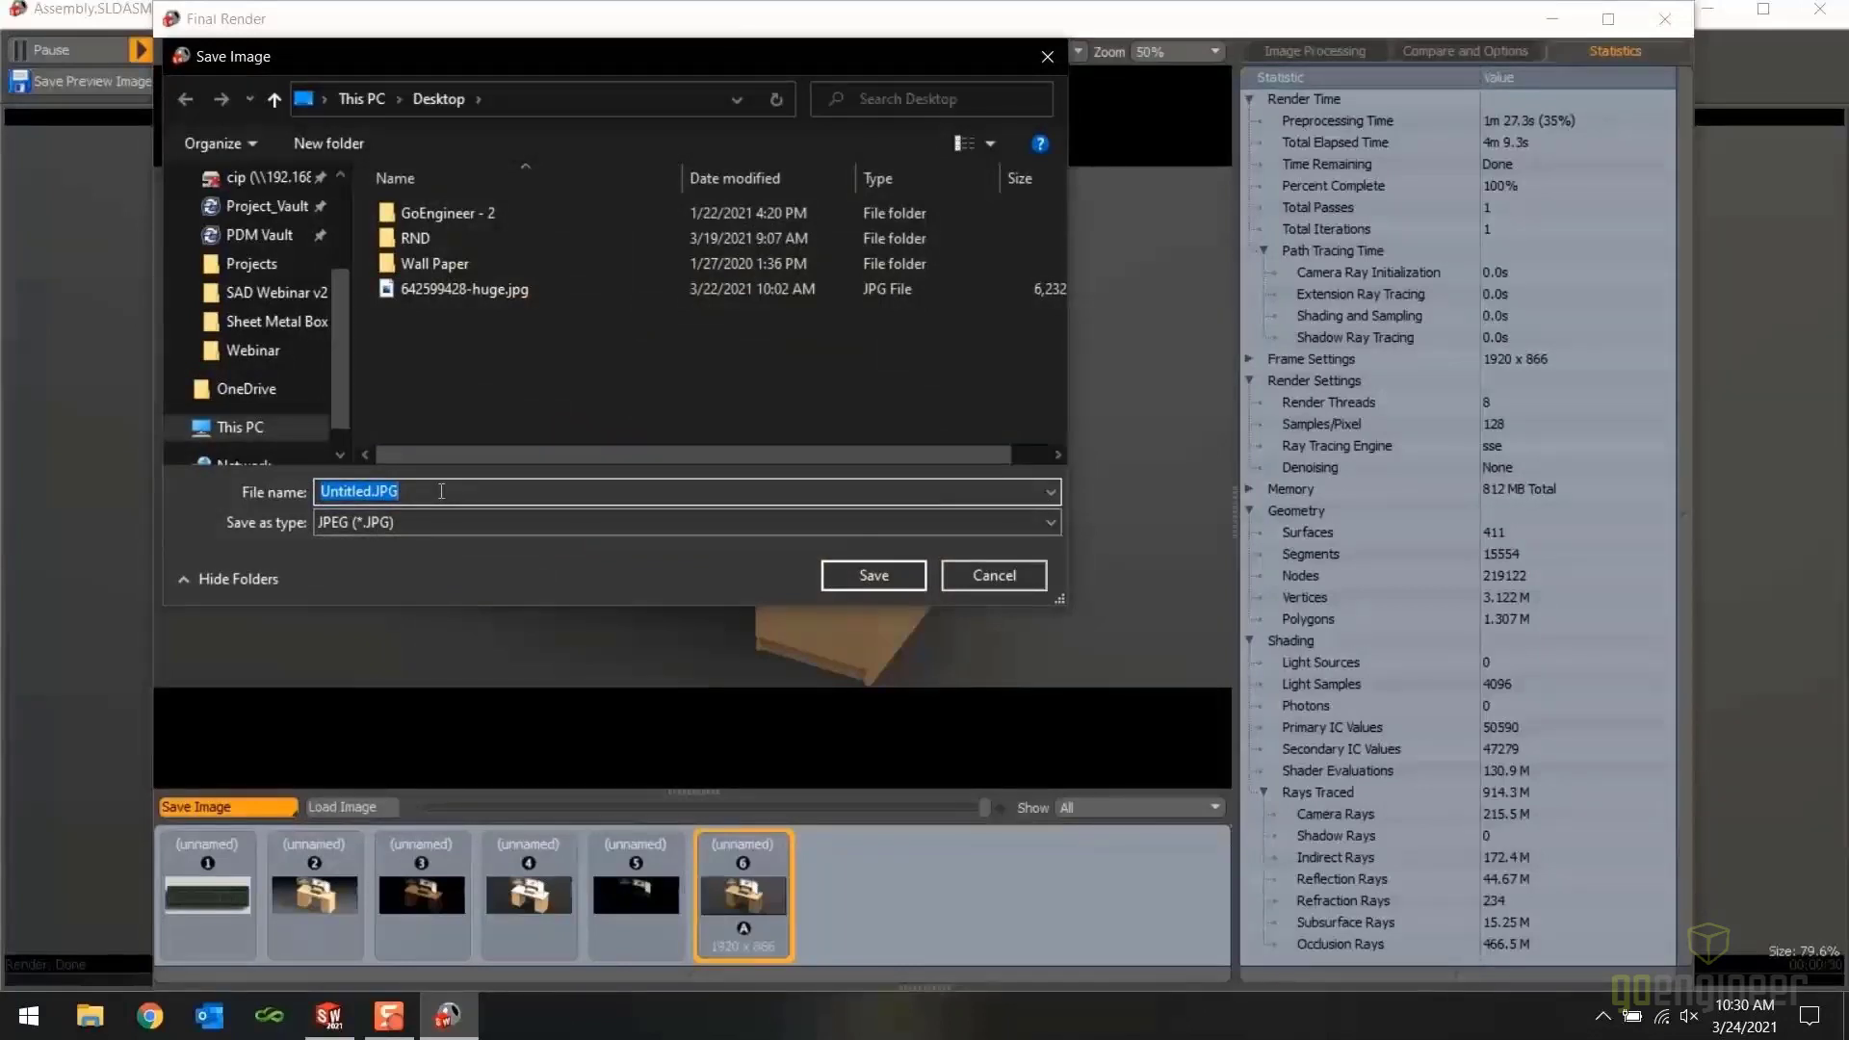
text(Desk Render)
click(841, 569)
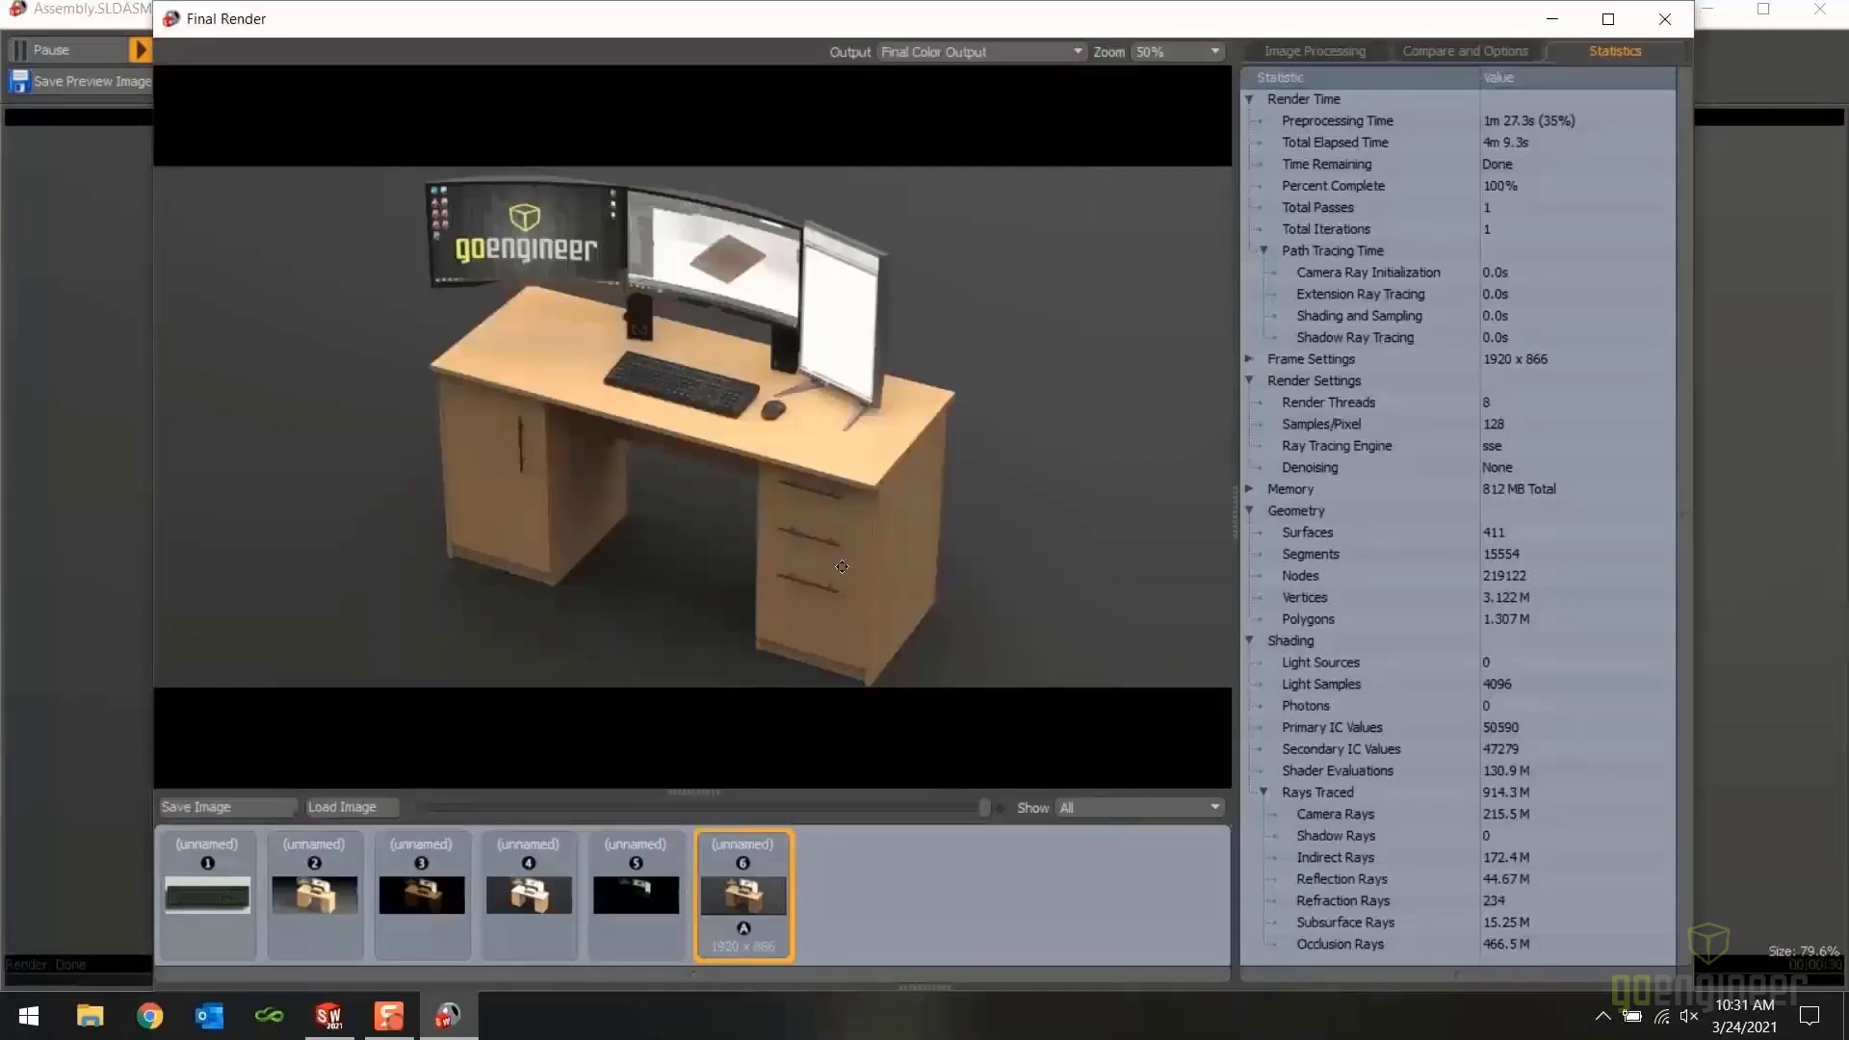
Close the Final Render and PhotoView 360 preview windows, and minimize SOLIDWORKS to reveal the desktop
click(1664, 18)
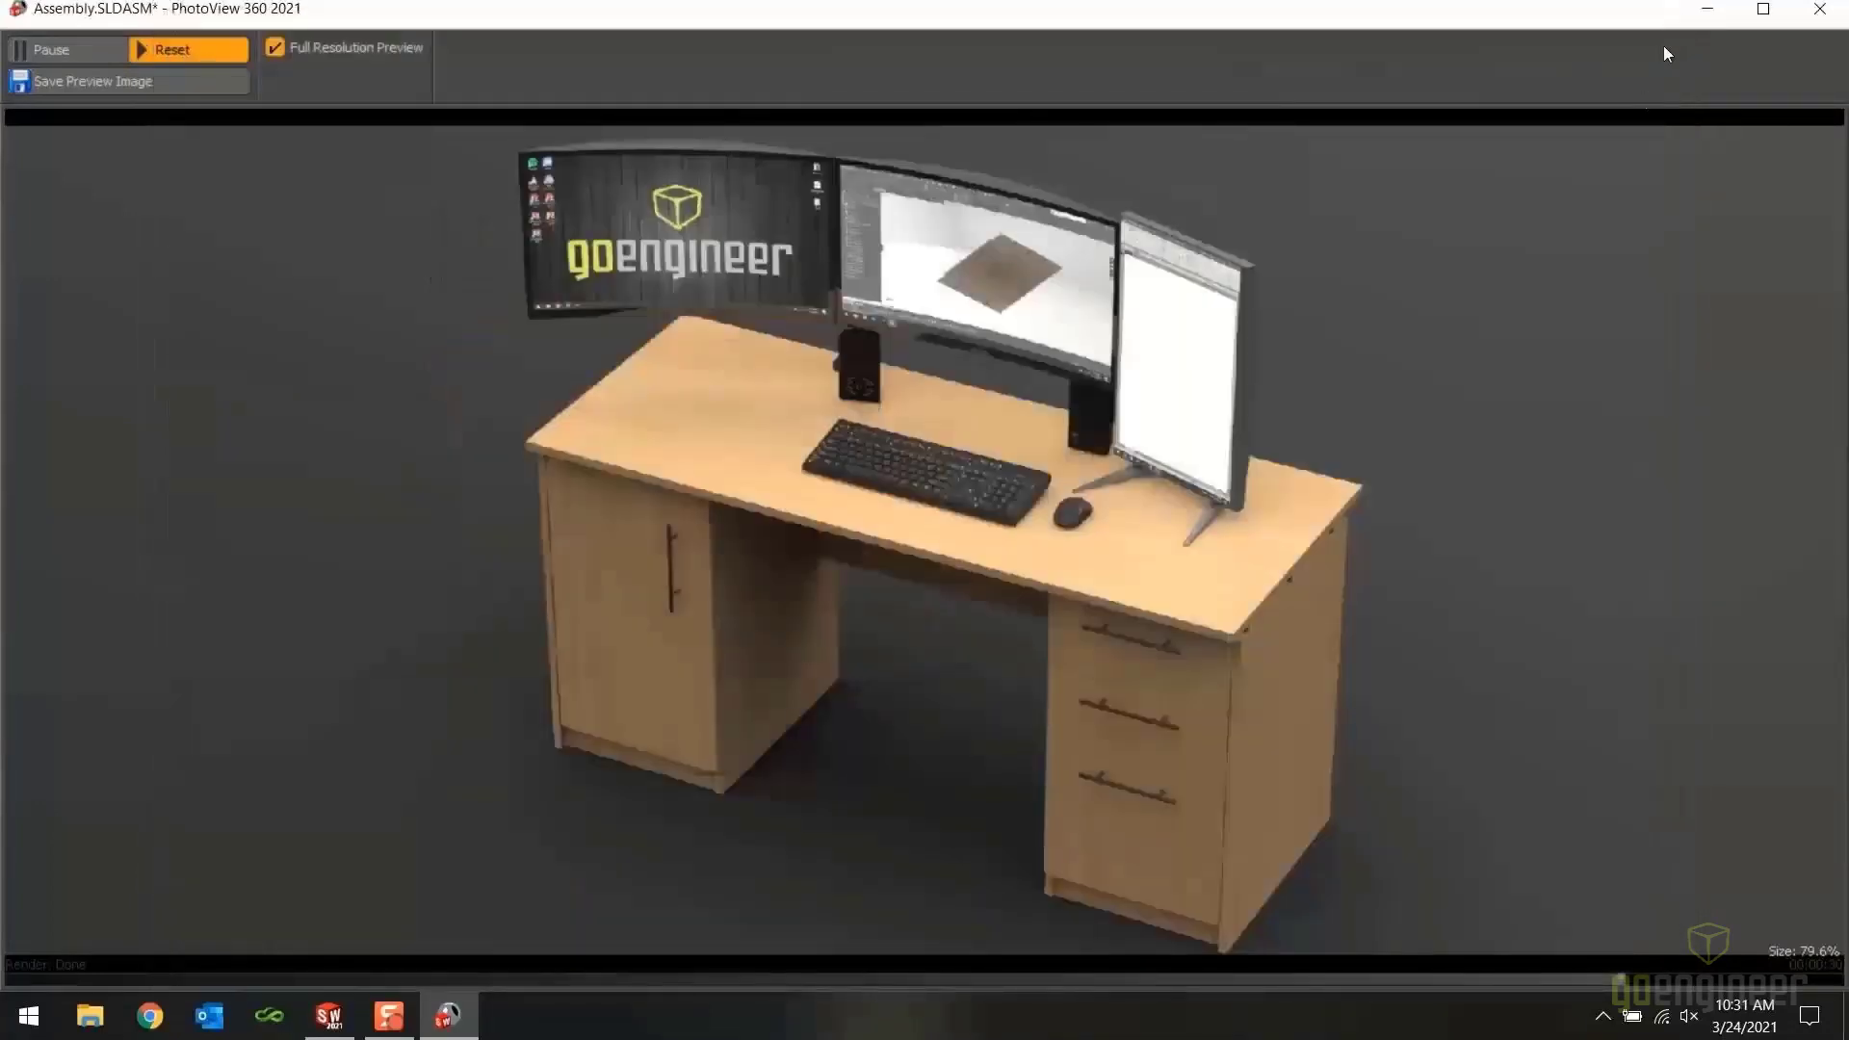
click(1819, 9)
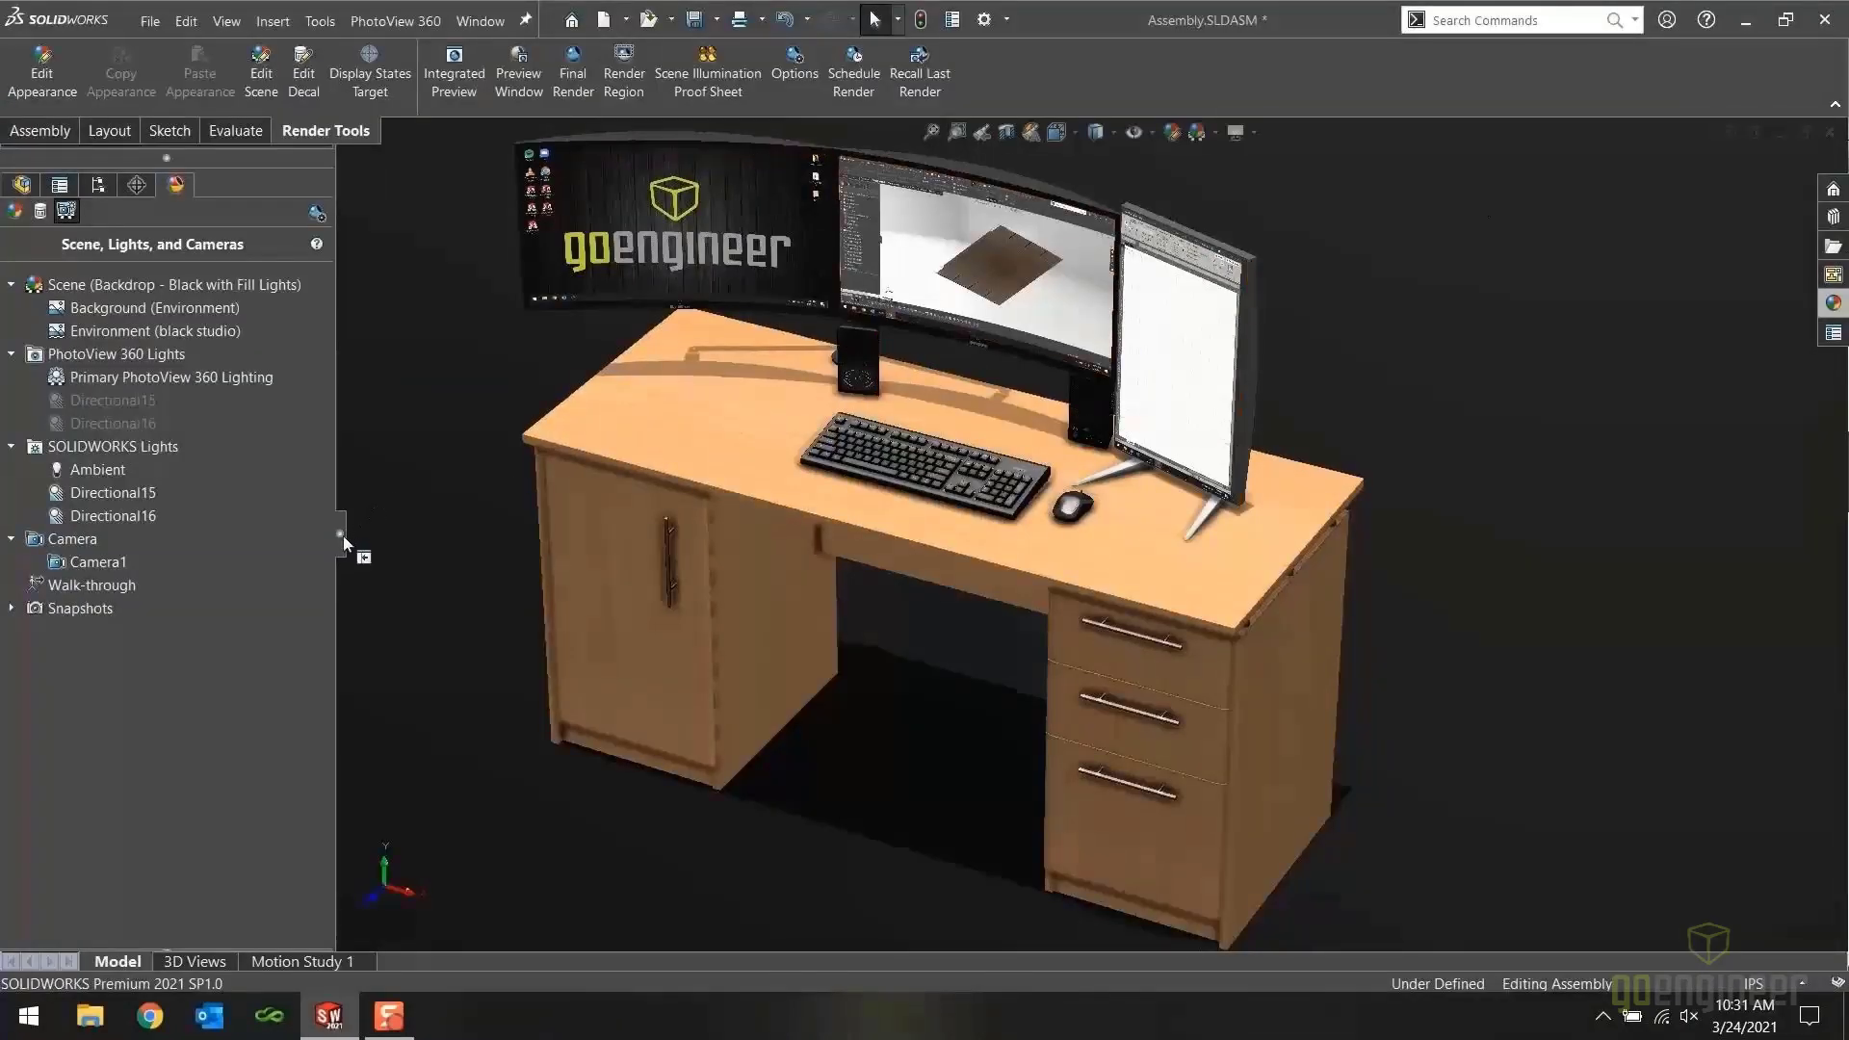
click(343, 535)
click(1745, 19)
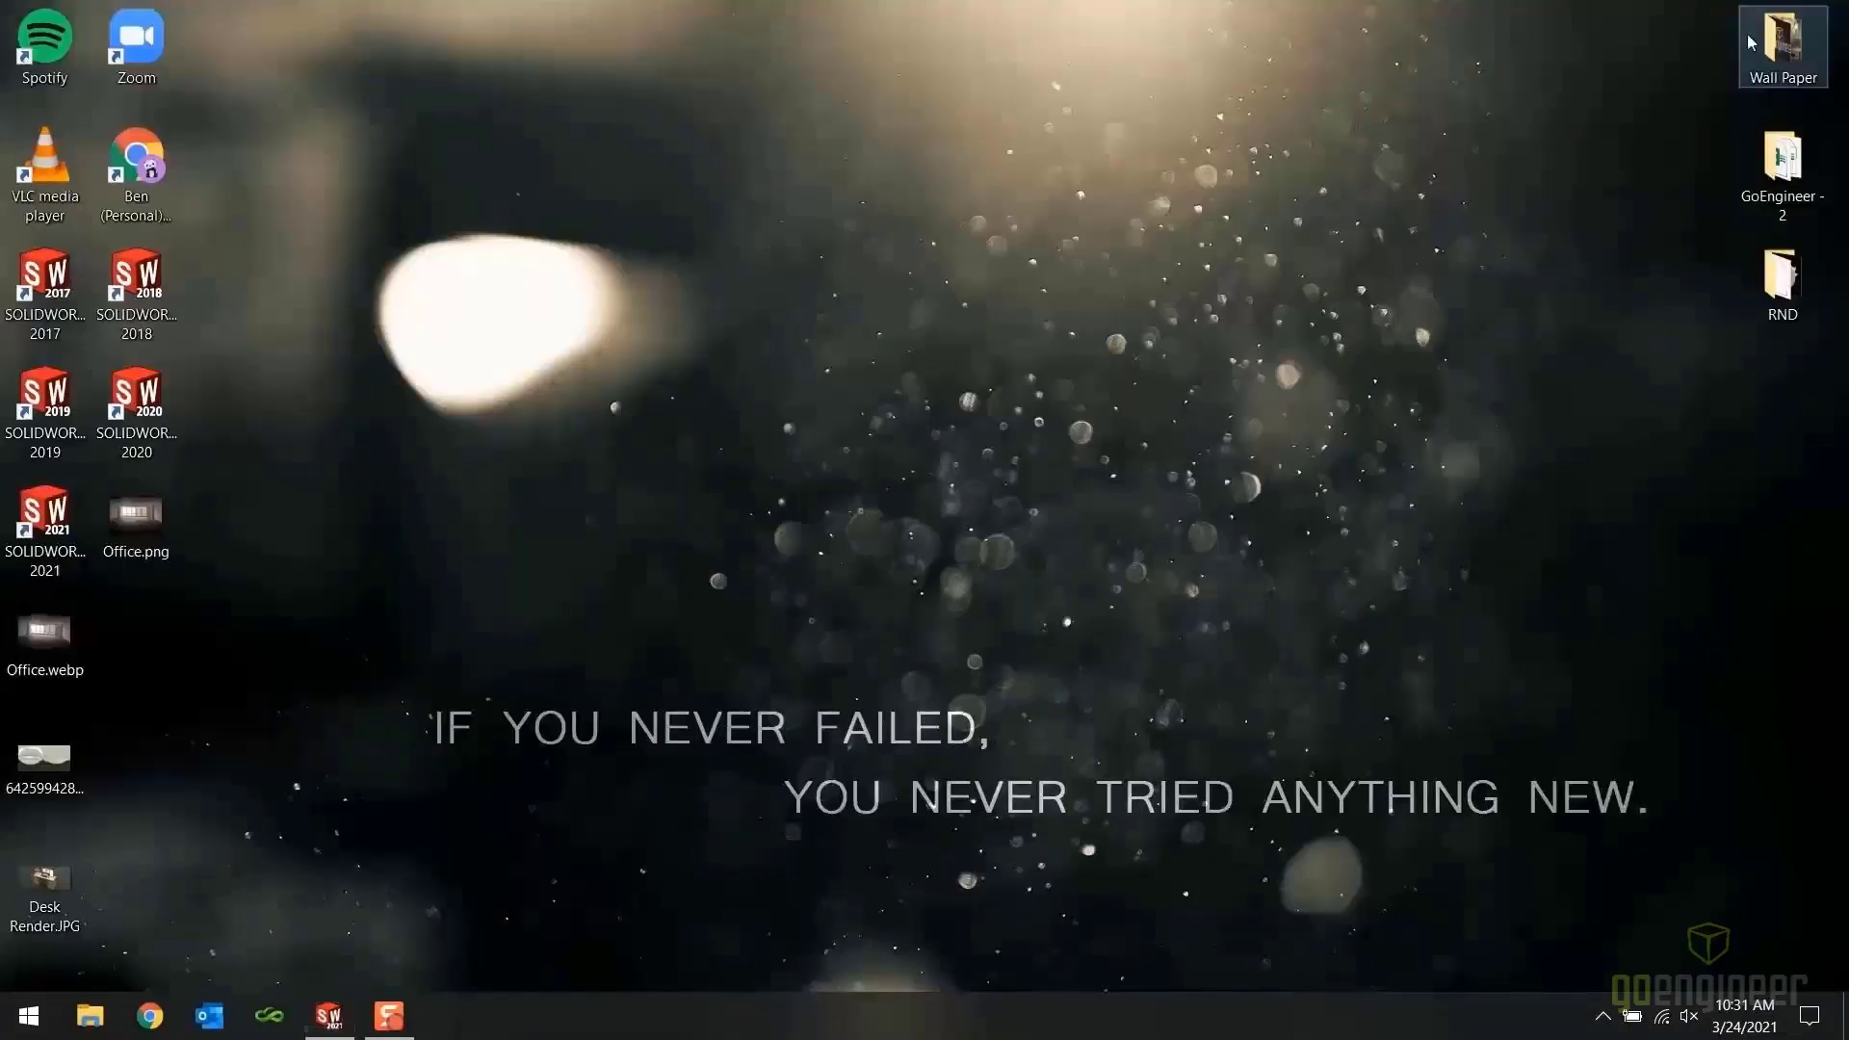
Open Desk Render.JPG from the desktop in Photos and inspect the monitors, keyboard and drawer fronts at close range
click(46, 885)
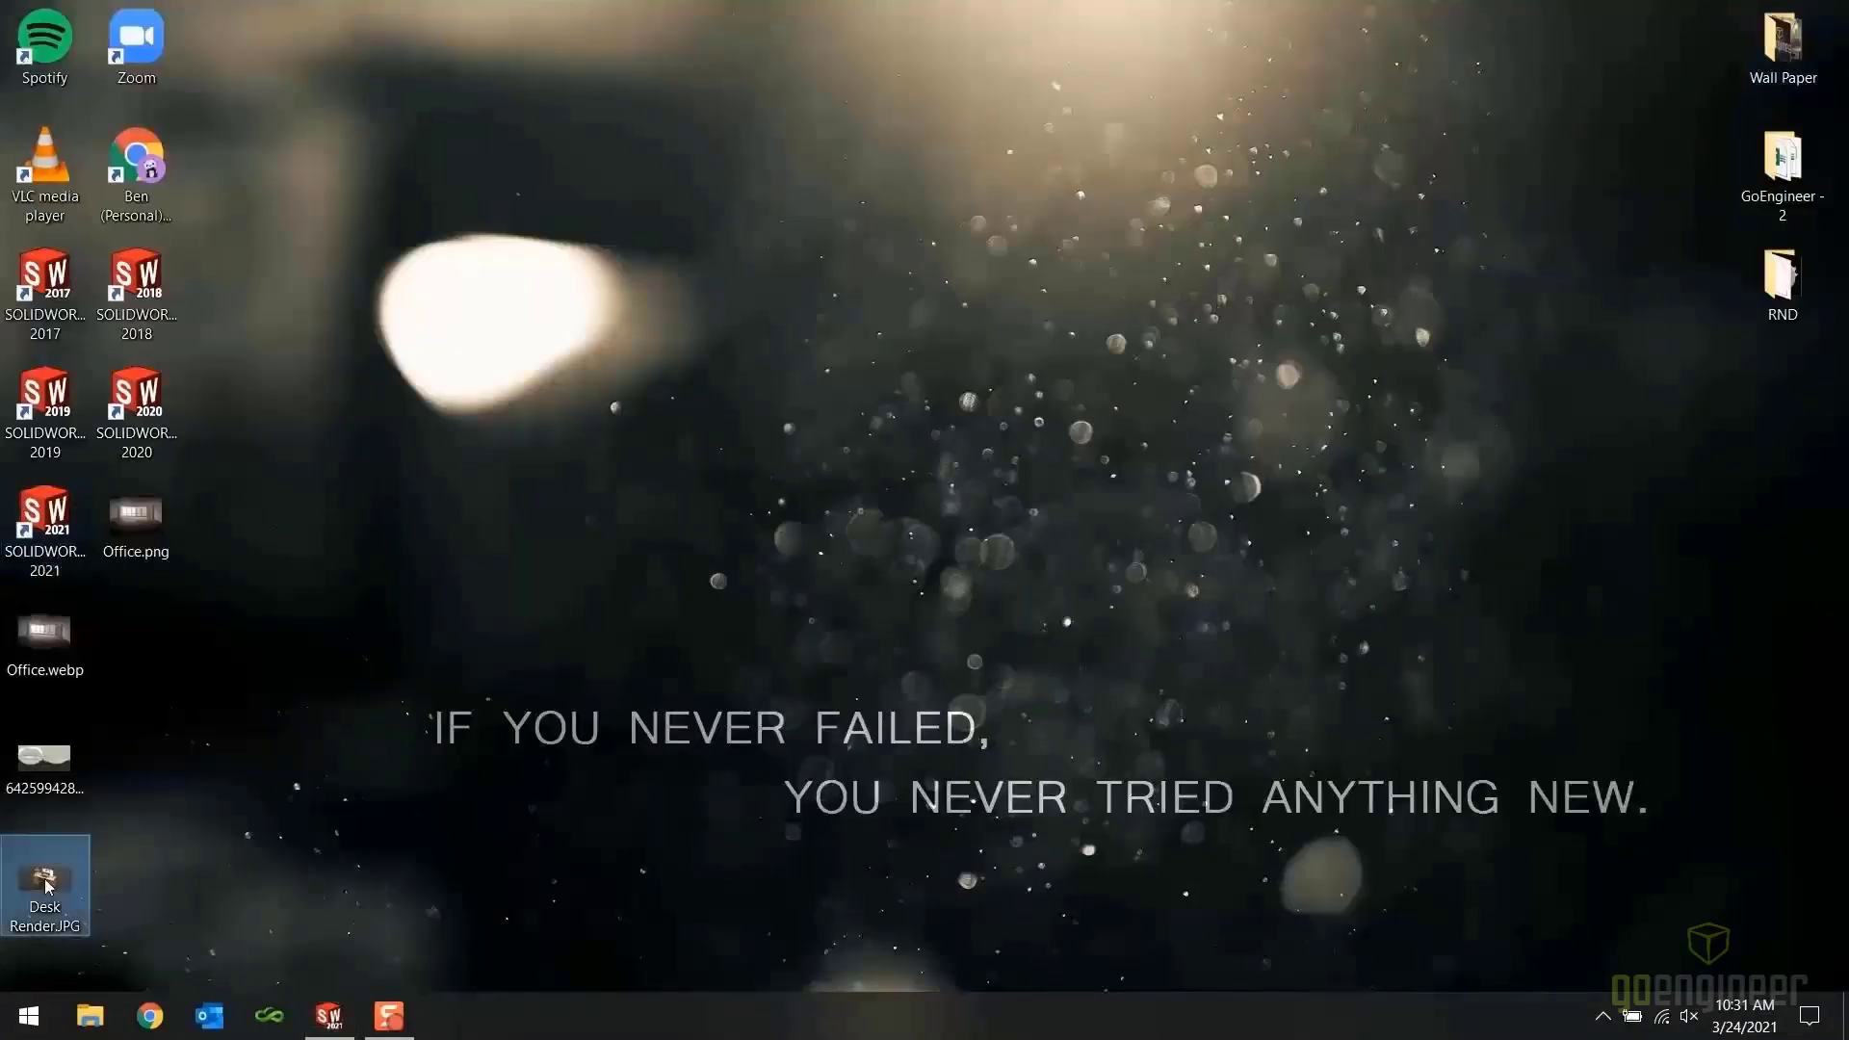
double_click(47, 884)
click(1204, 102)
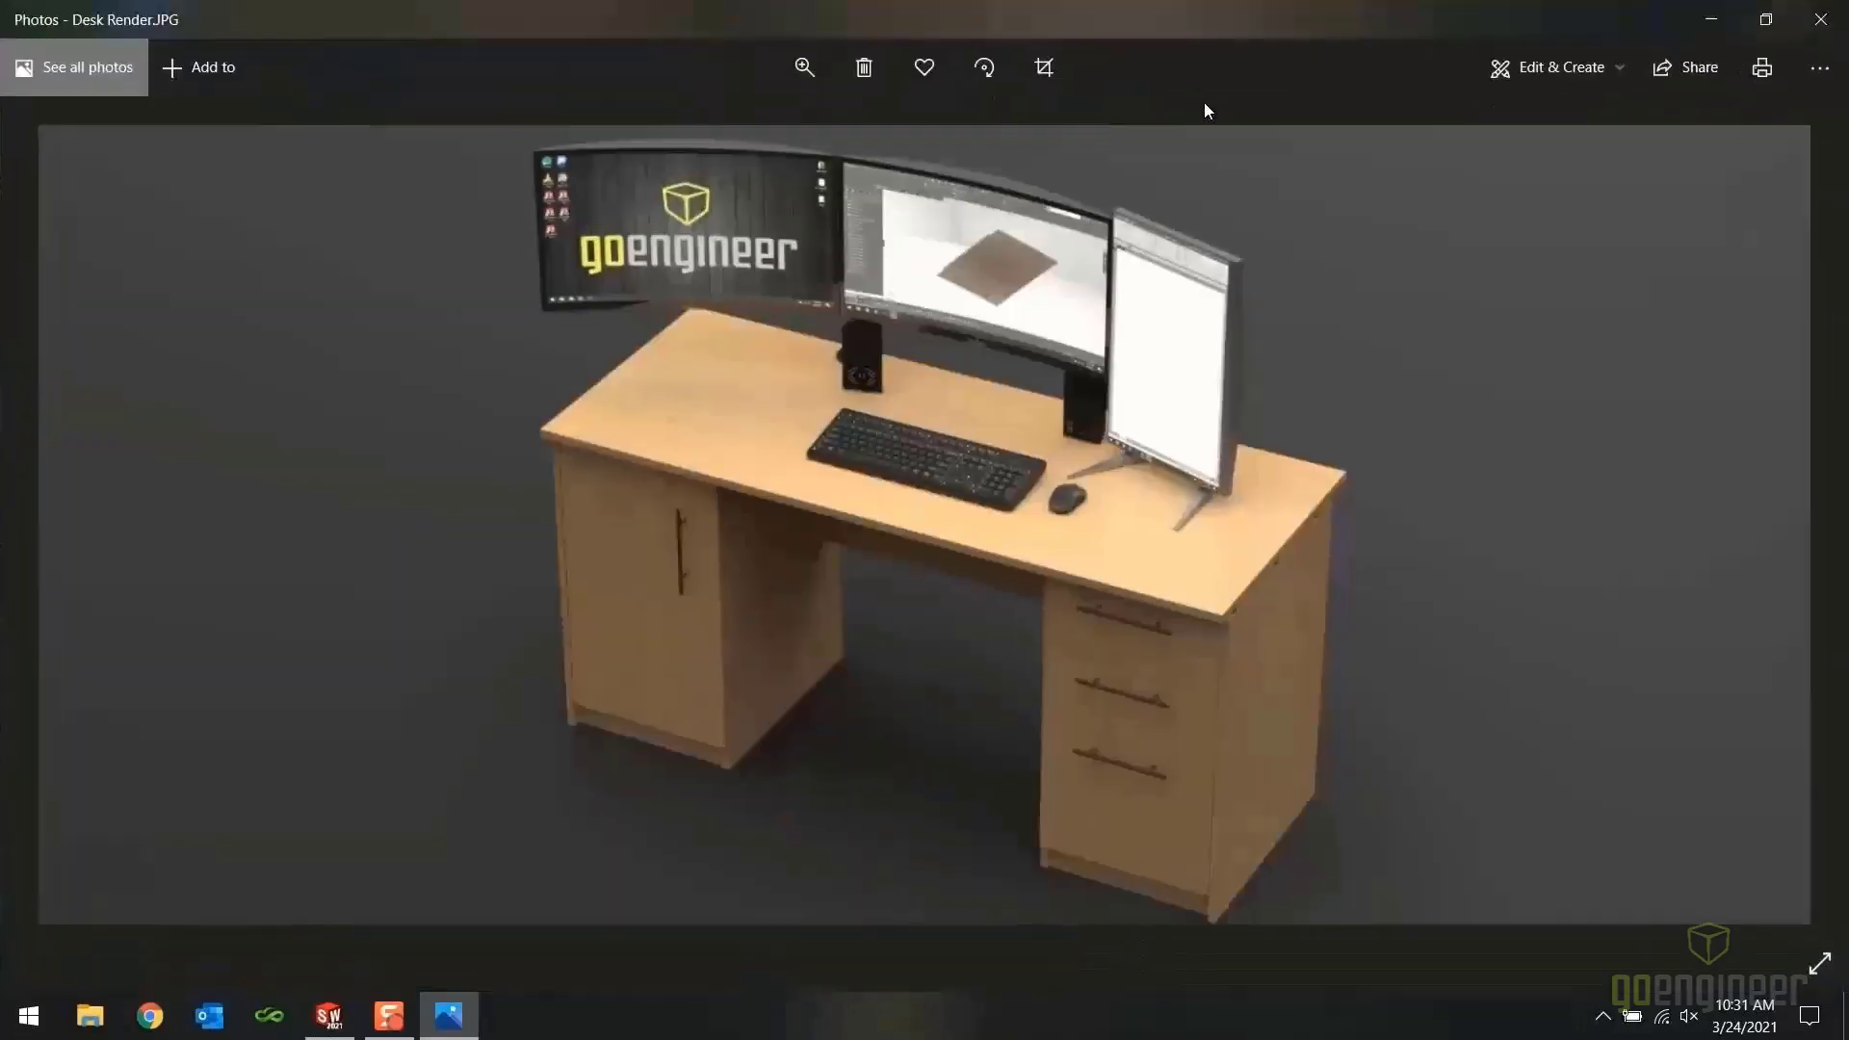
scroll(913, 442, up, 1)
scroll(913, 442, down, 1)
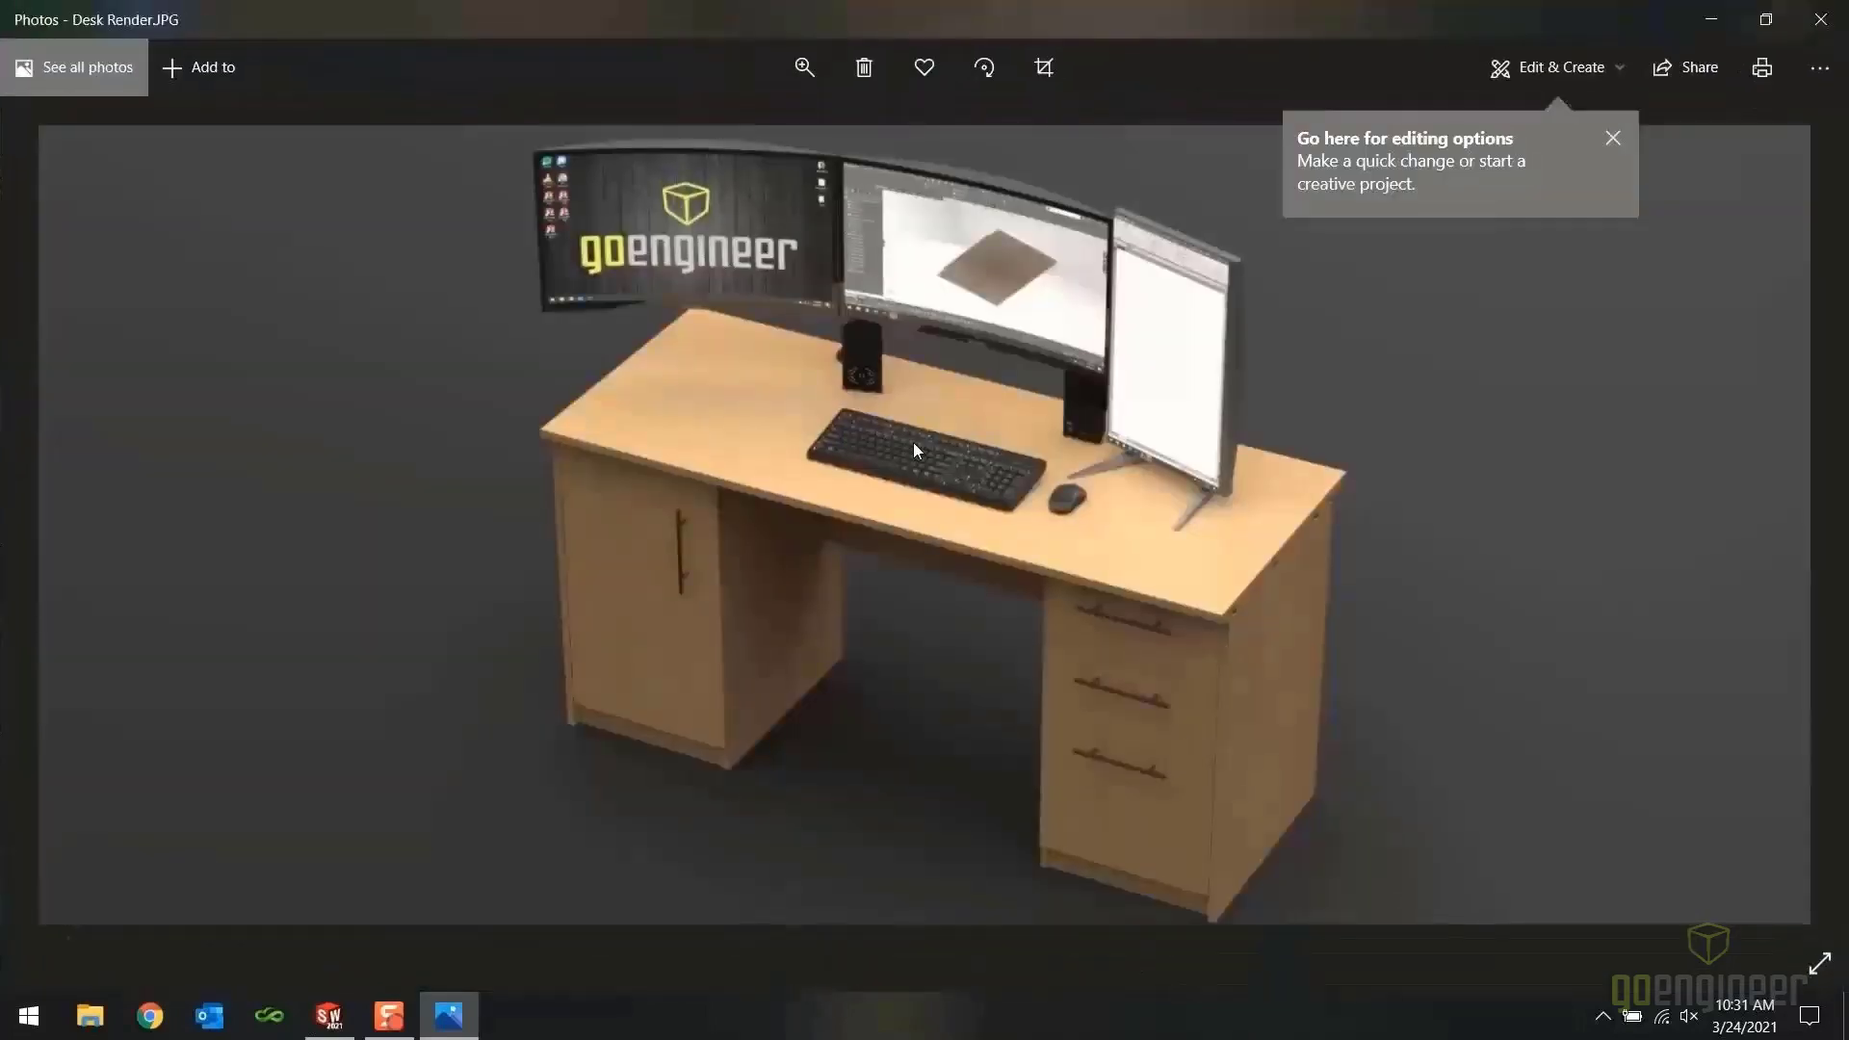
click(804, 66)
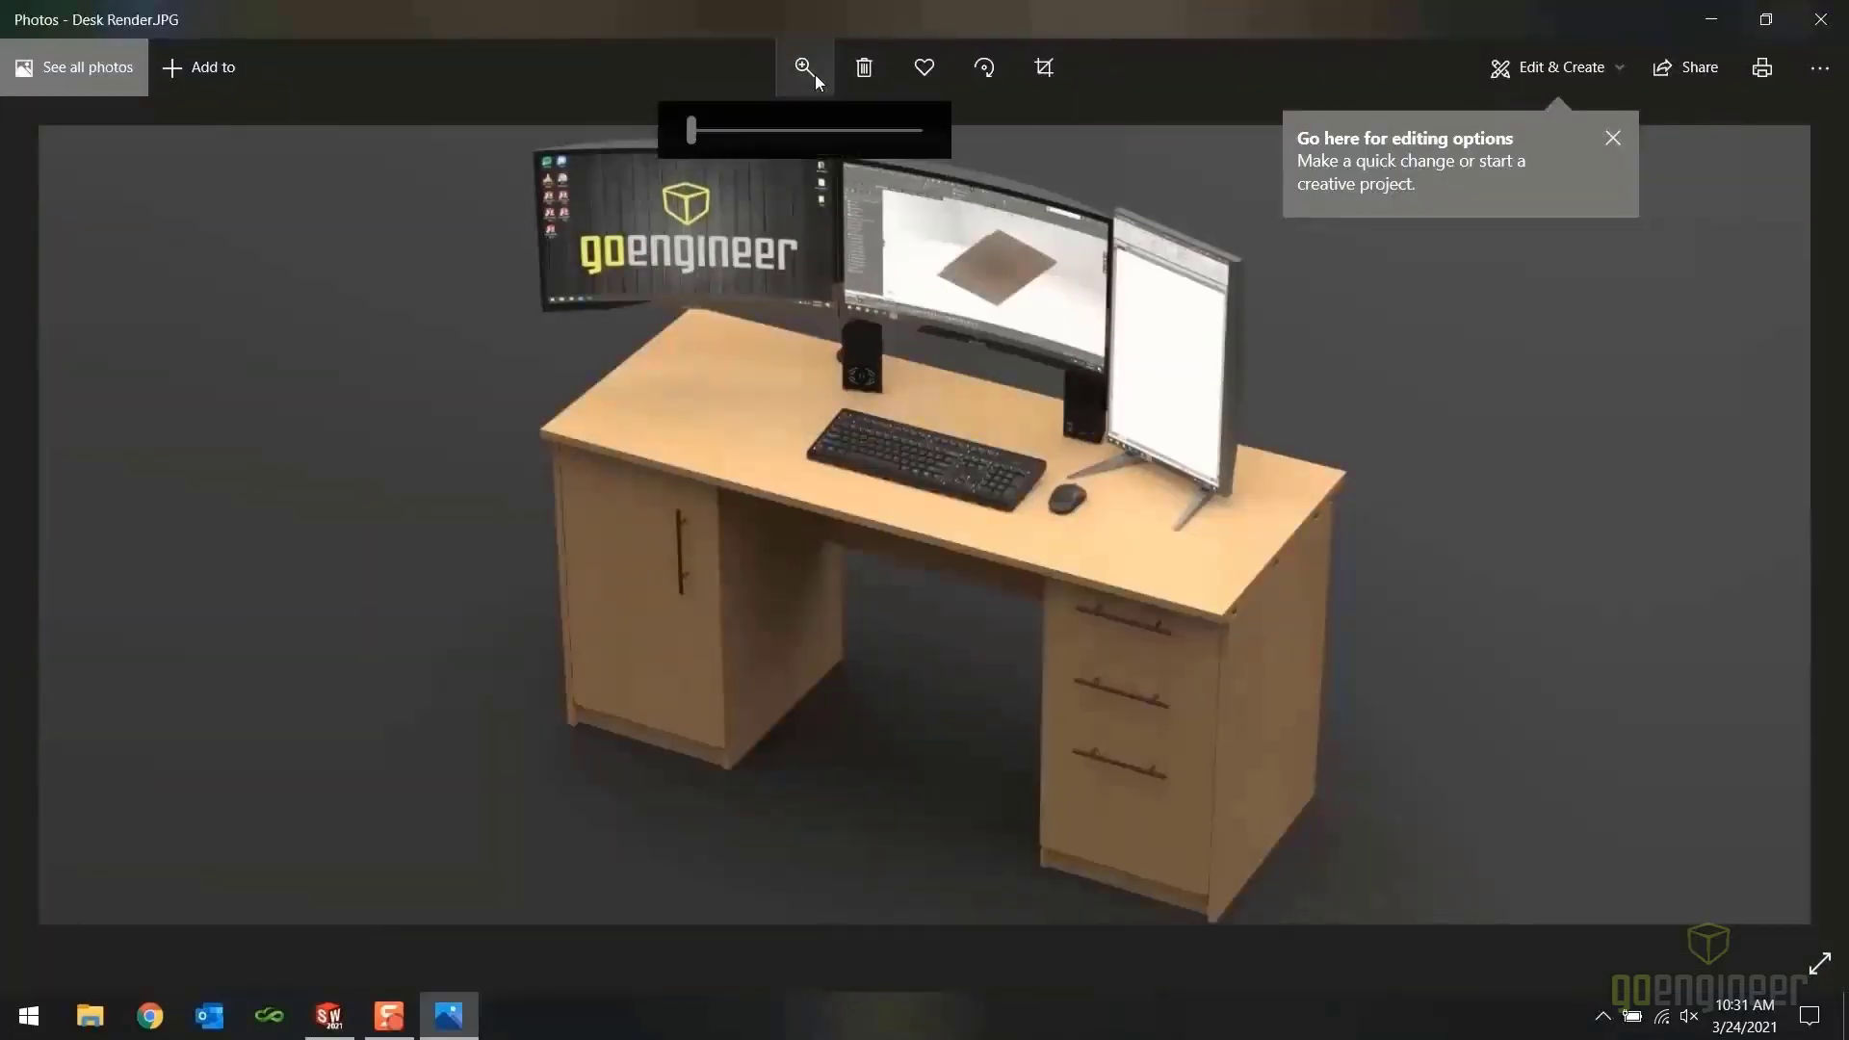
drag(695, 131, 737, 131)
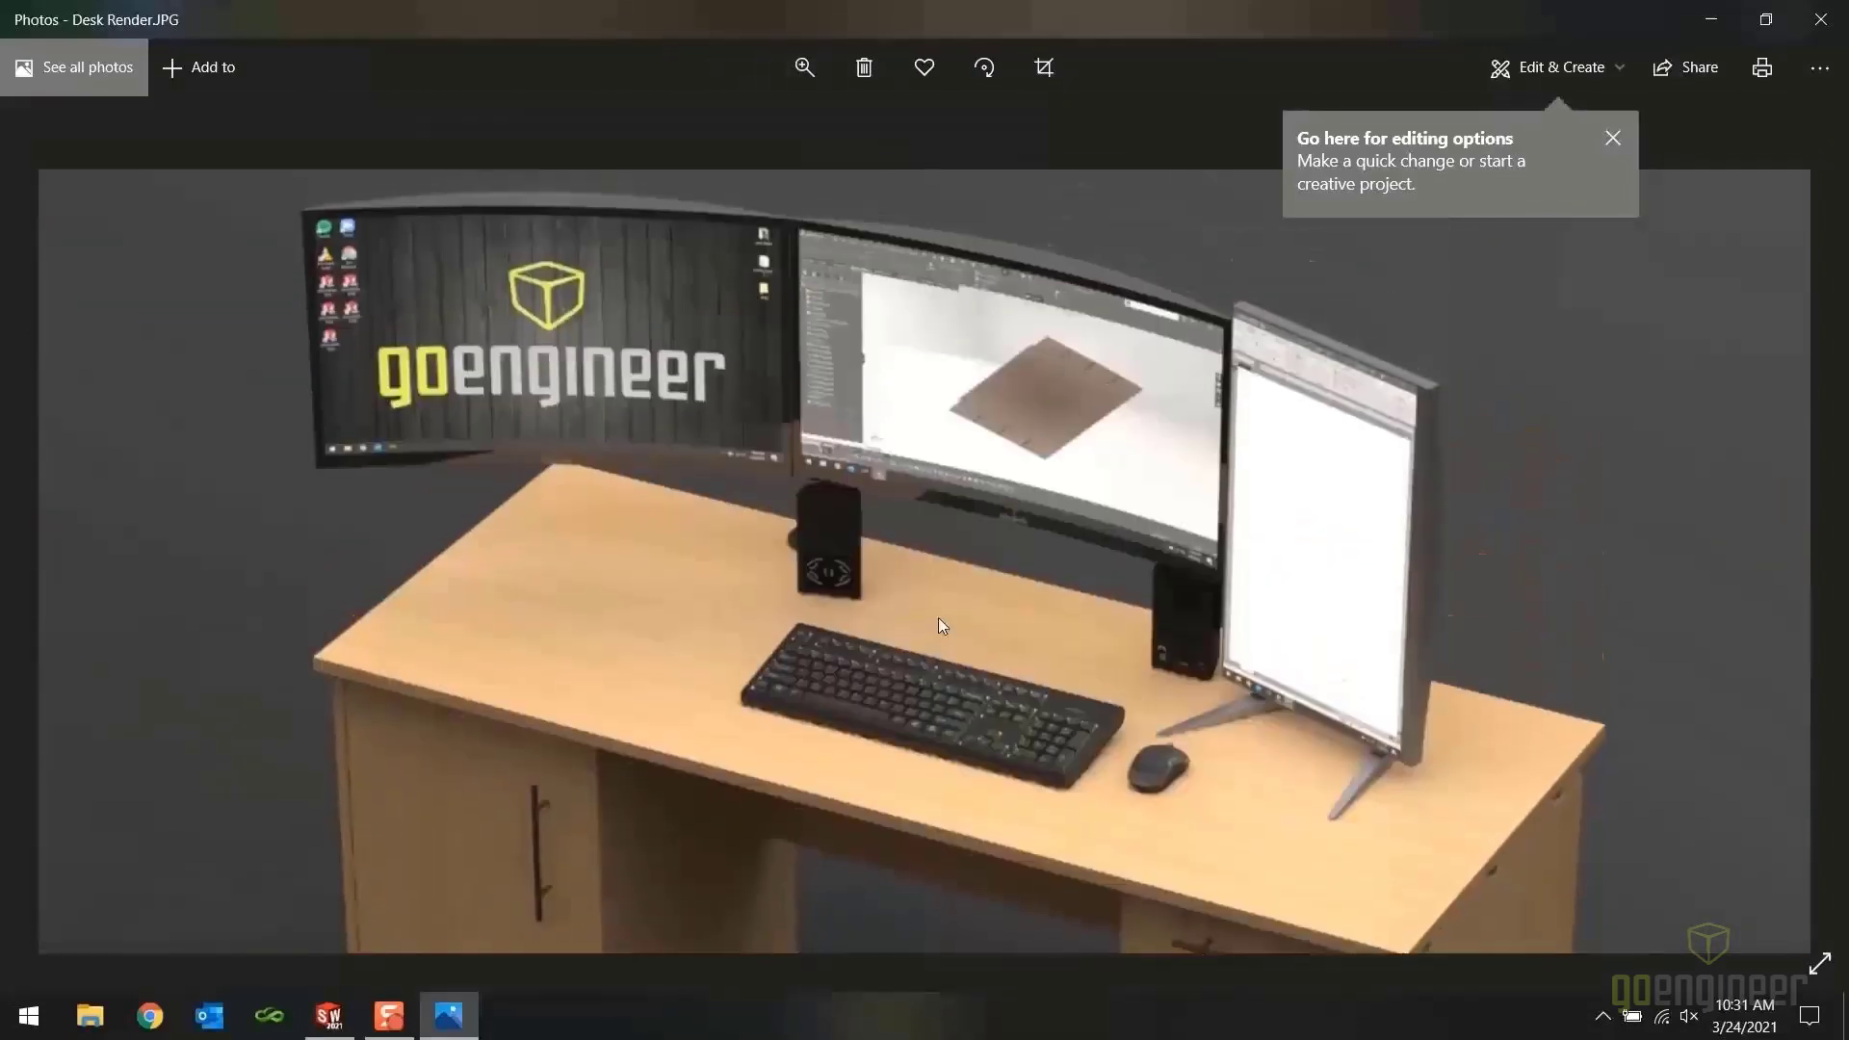
drag(942, 624, 915, 171)
click(806, 71)
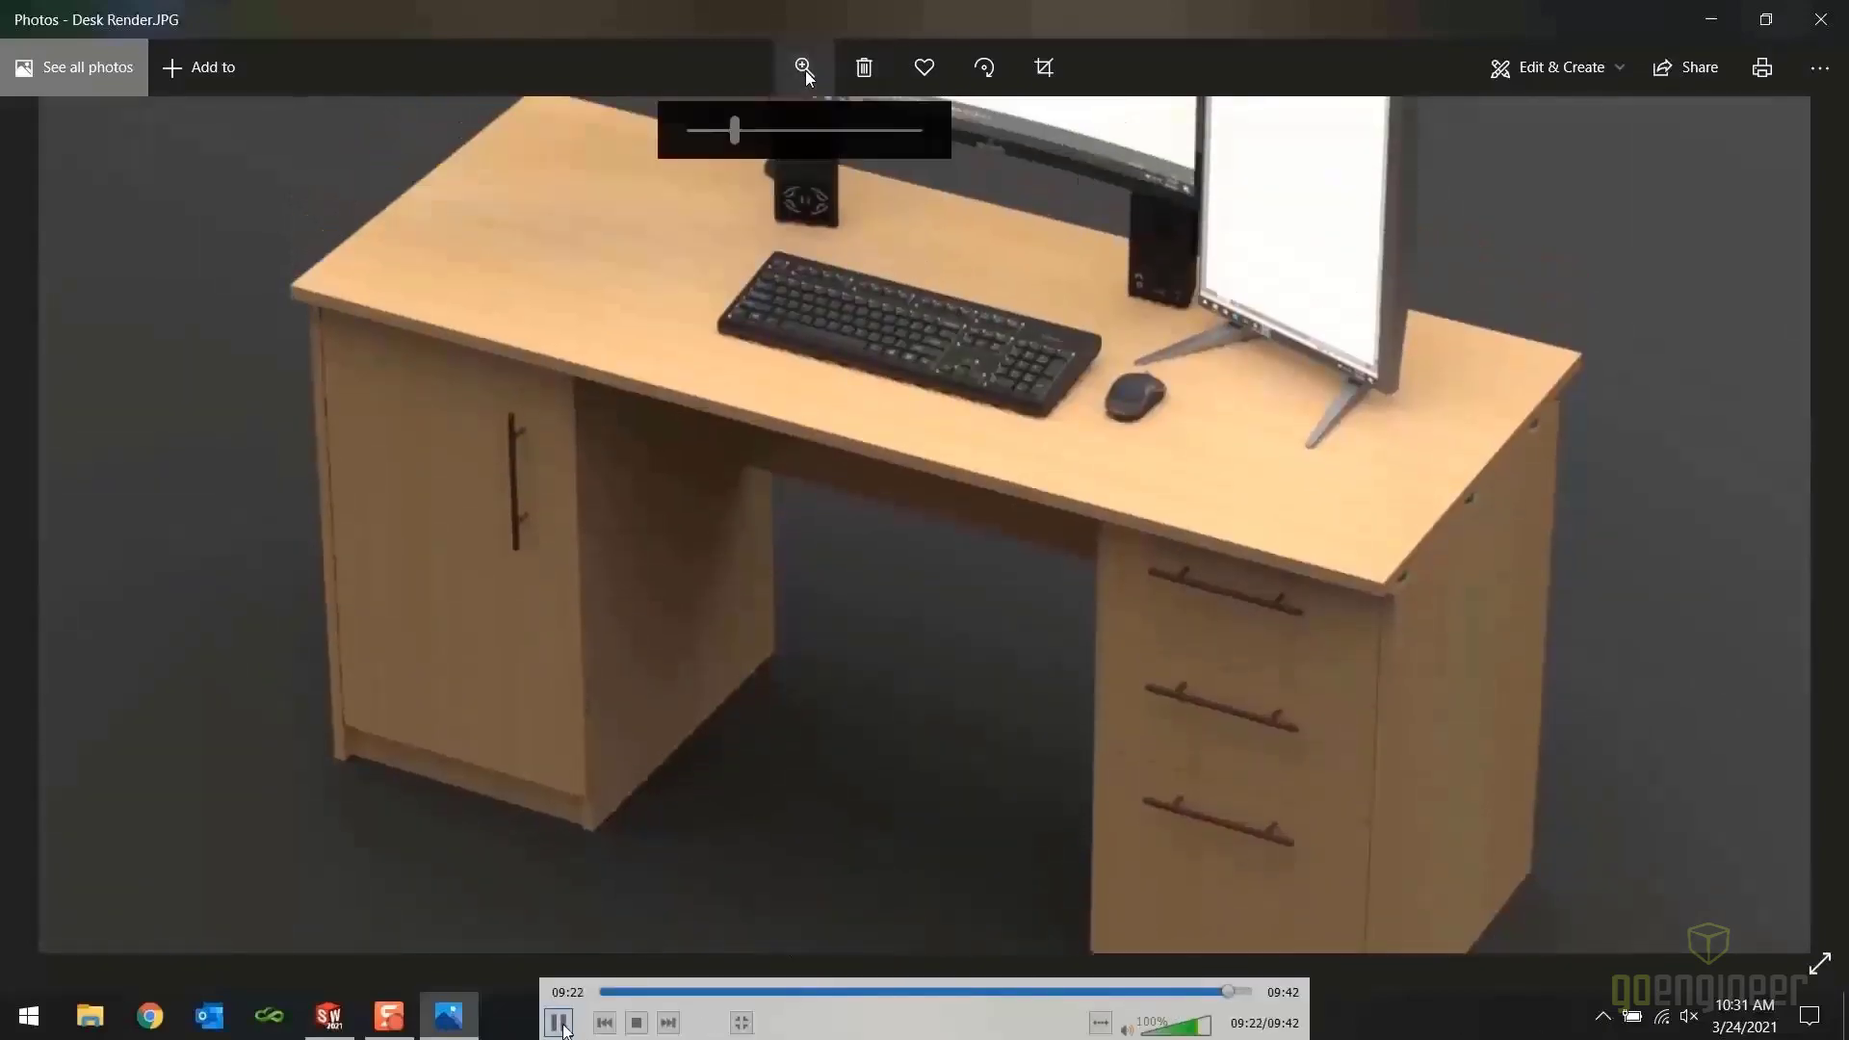
Pause the PhotoView 360 video in VLC and switch to the PowerPoint slide show
click(559, 1022)
key(alt+Tab)
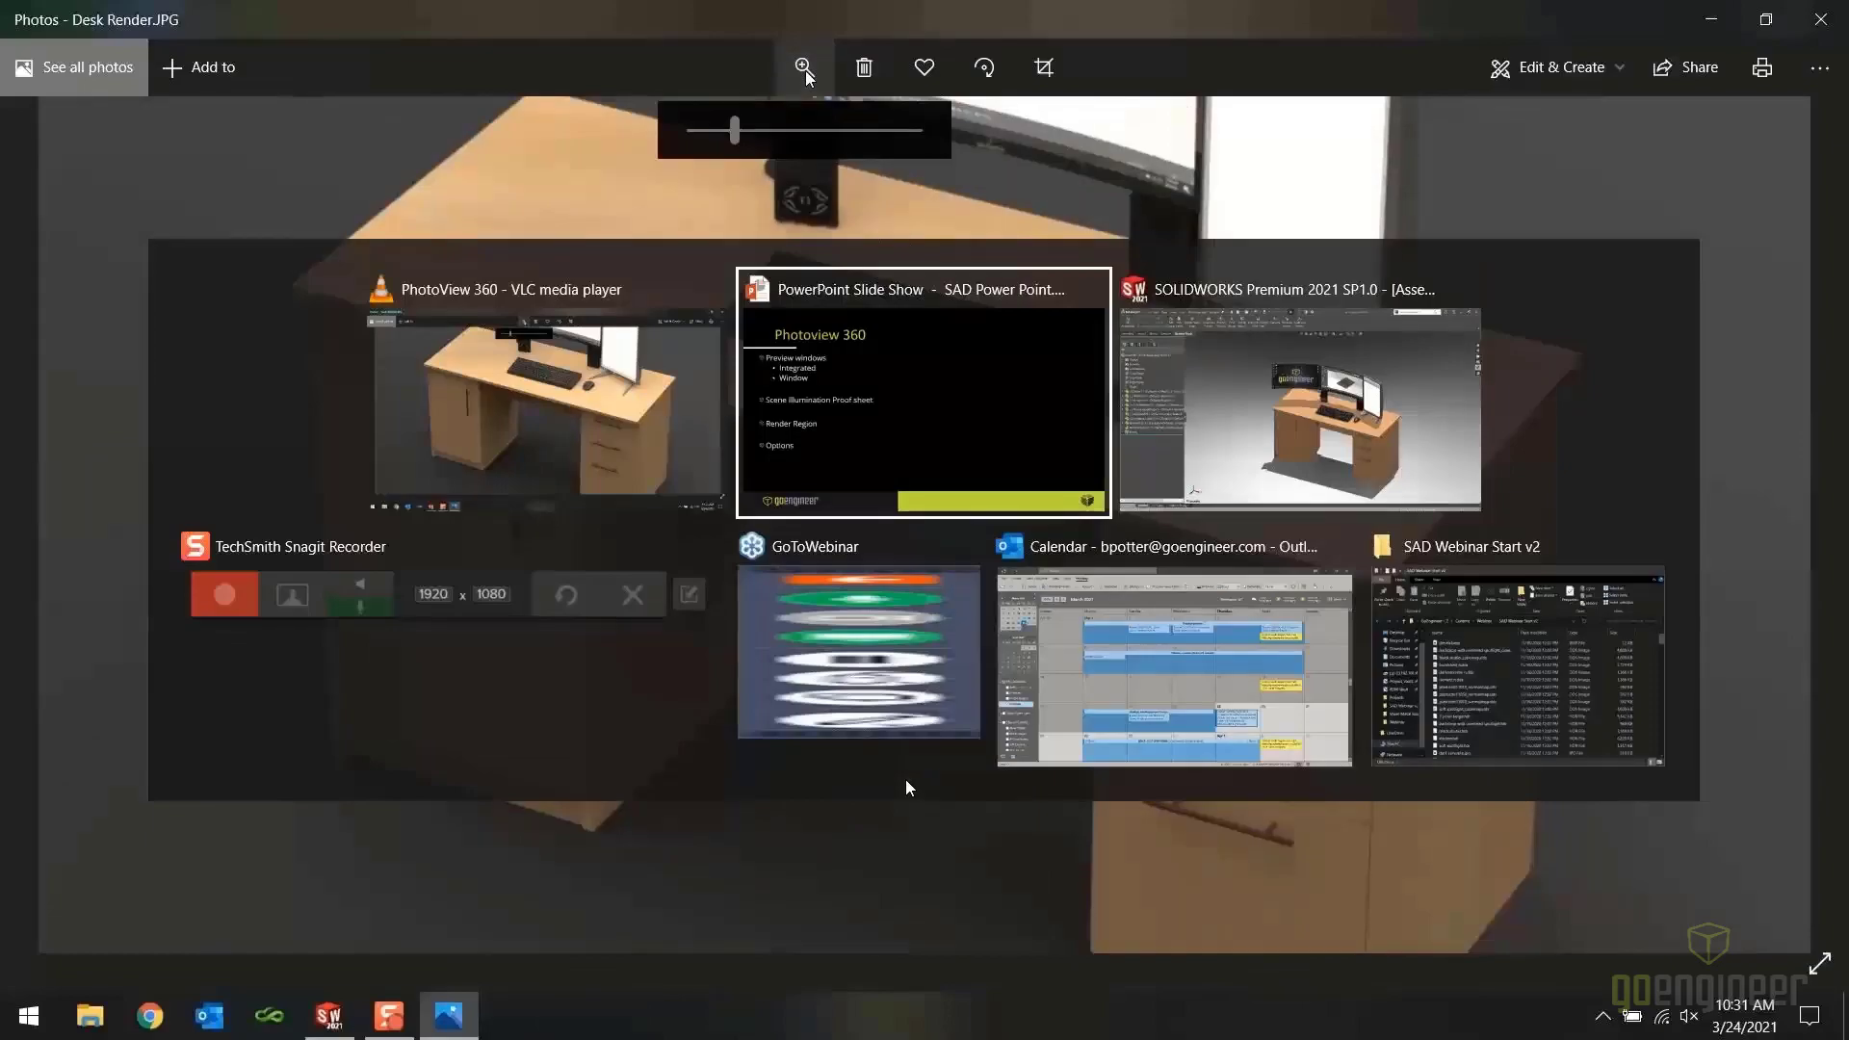